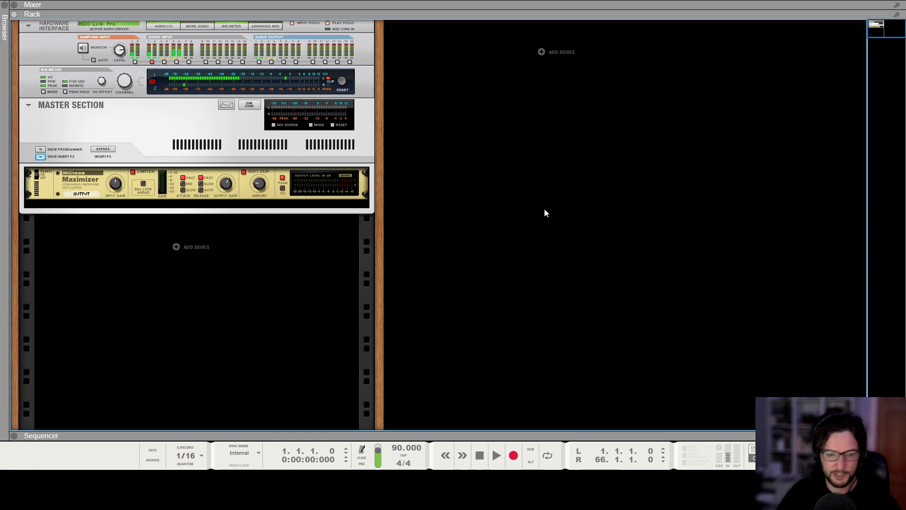
left_click(170, 150)
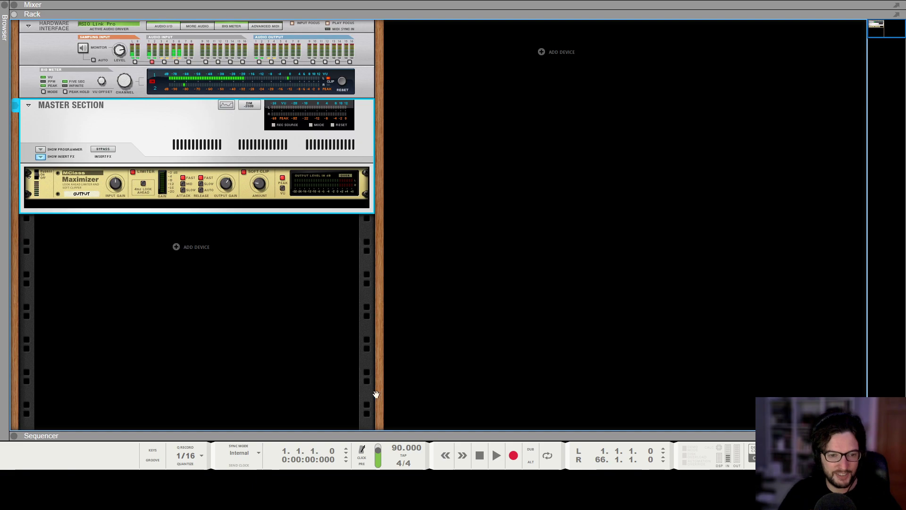
left_click(489, 301)
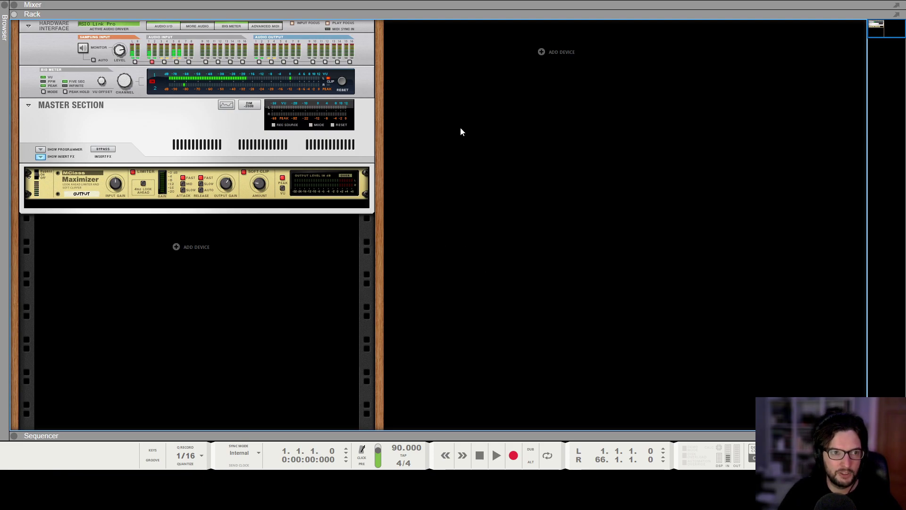
left_click(57, 113)
left_click(85, 178)
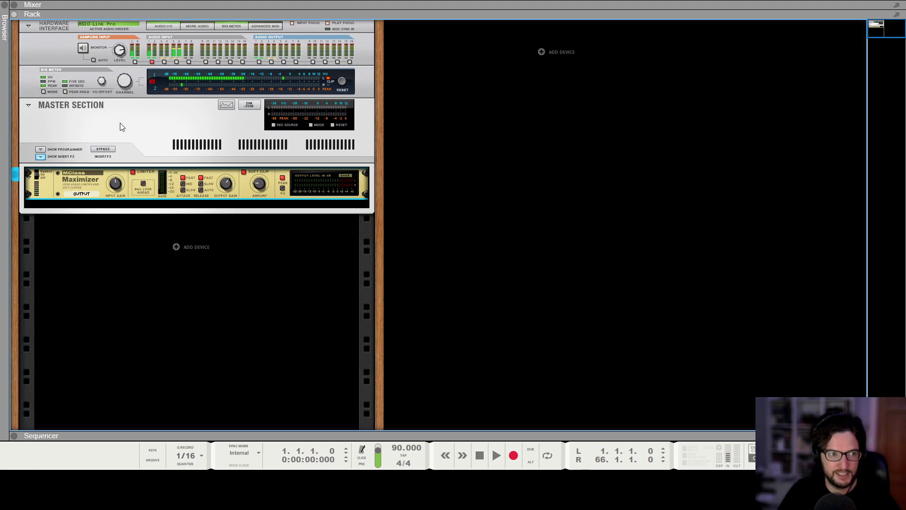
left_click(358, 293)
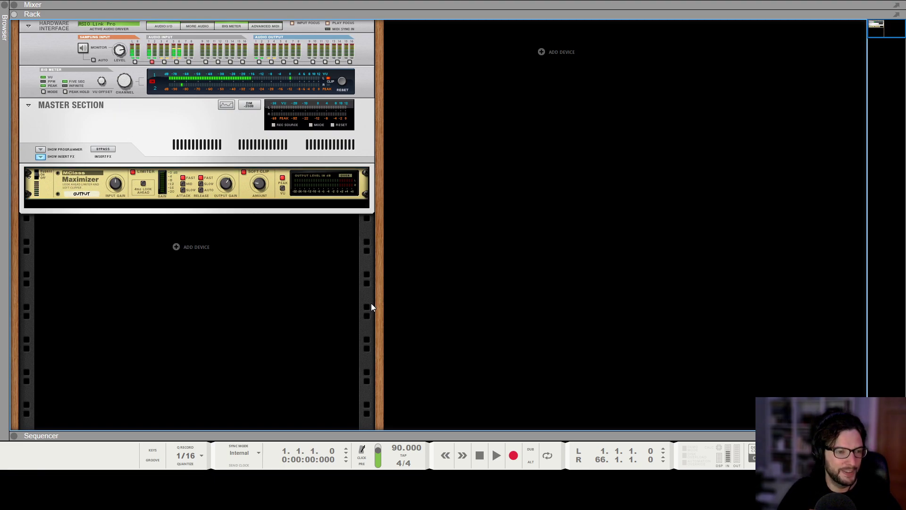
Inspect the cabling between the Master Section, Maximizer and audio outputs on the rear of the rack
left_click(179, 143)
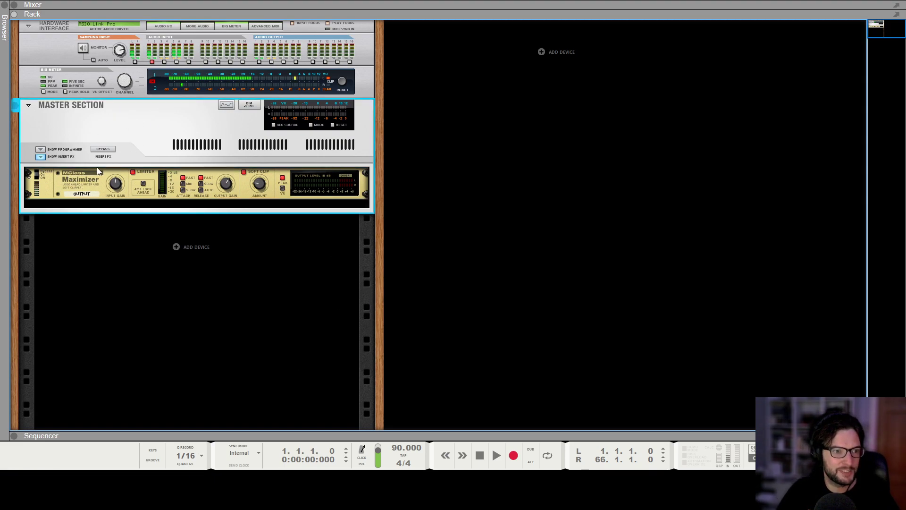
key("Tab")
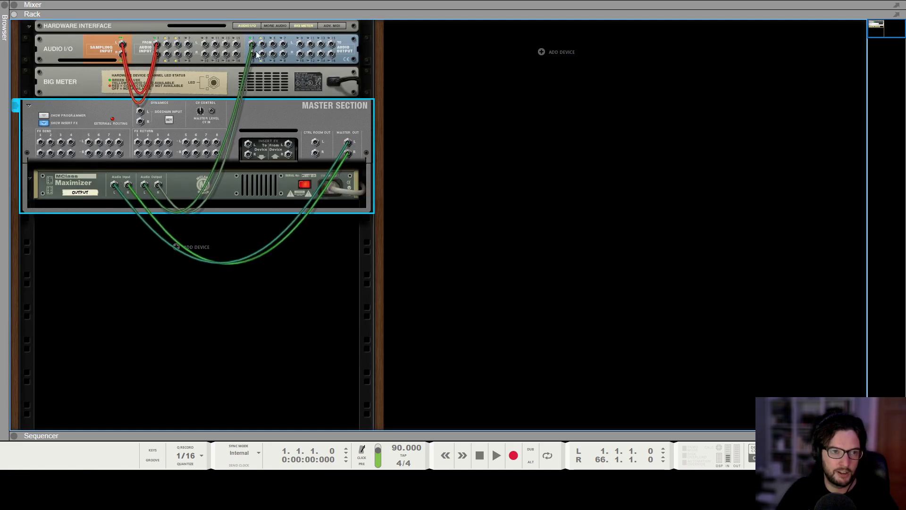
key("Tab")
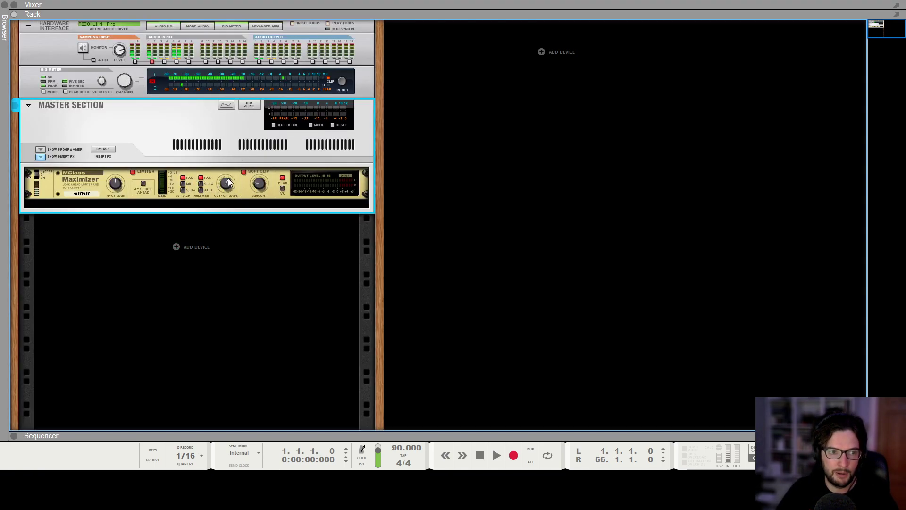
Hide the insert effects of the Master Section
left_click(467, 268)
left_click(41, 156)
left_click(384, 196)
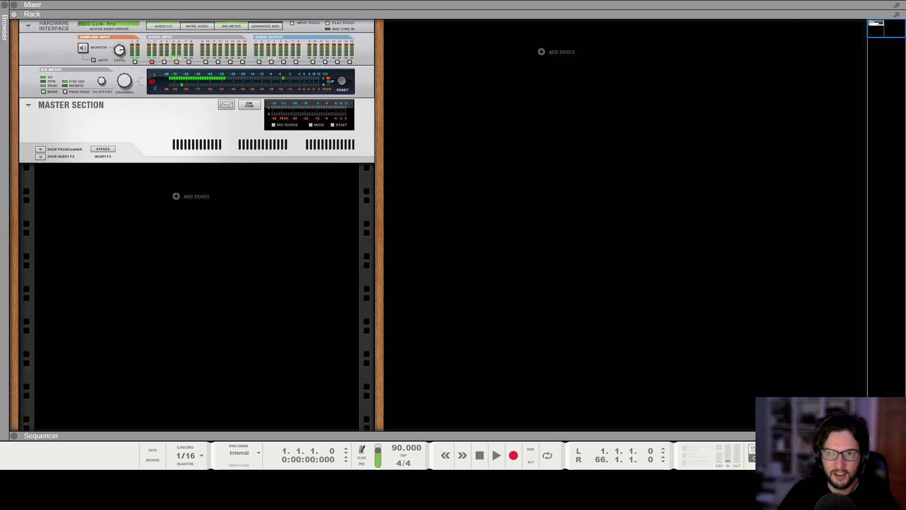
Add a Rhythmiq instrument in the second rack column and move its plugin window to the middle of the workspace
left_click(651, 249)
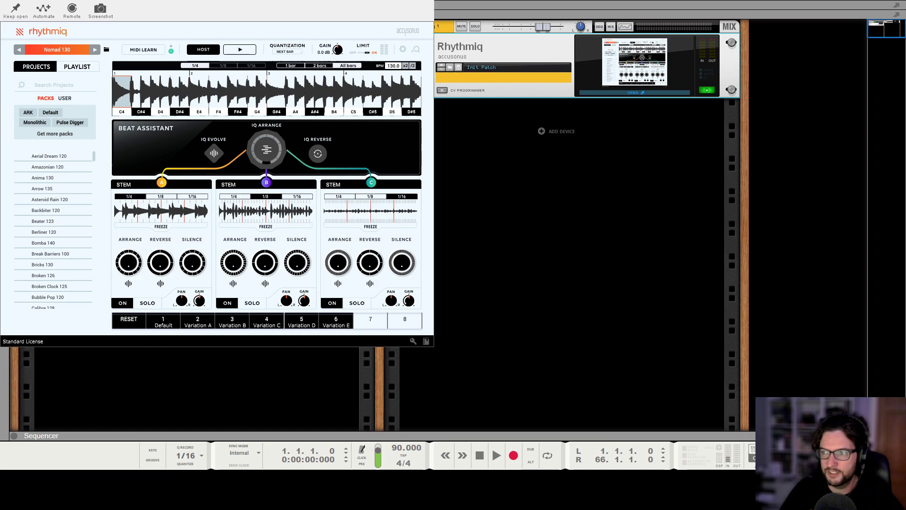
left_click_drag(217, 4, 447, 67)
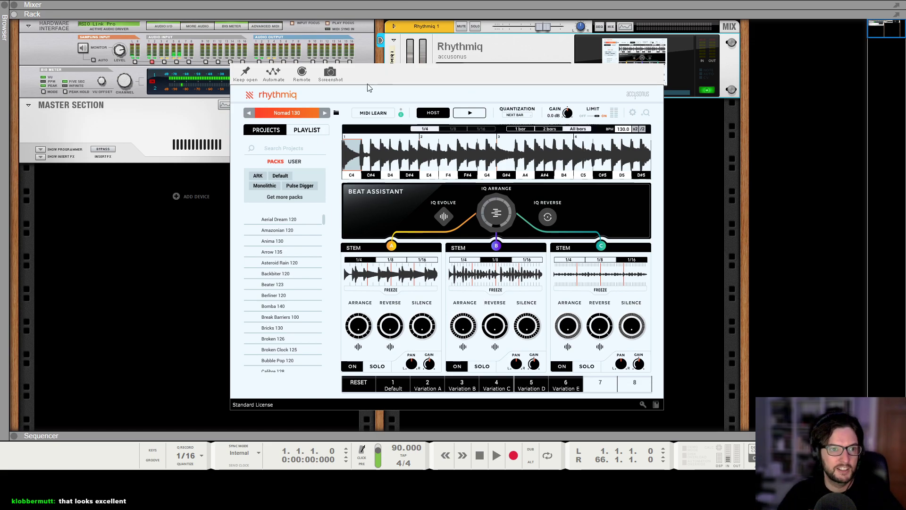
Browse the Percussion samples and open the J.Views - Organic Electronics loop folder
left_click(2, 7)
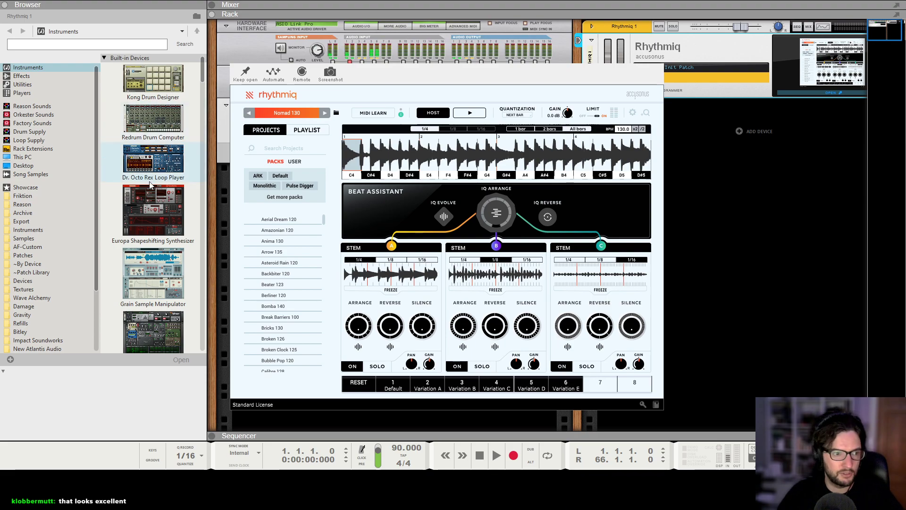
left_click(52, 239)
left_click(141, 198)
double_click(142, 85)
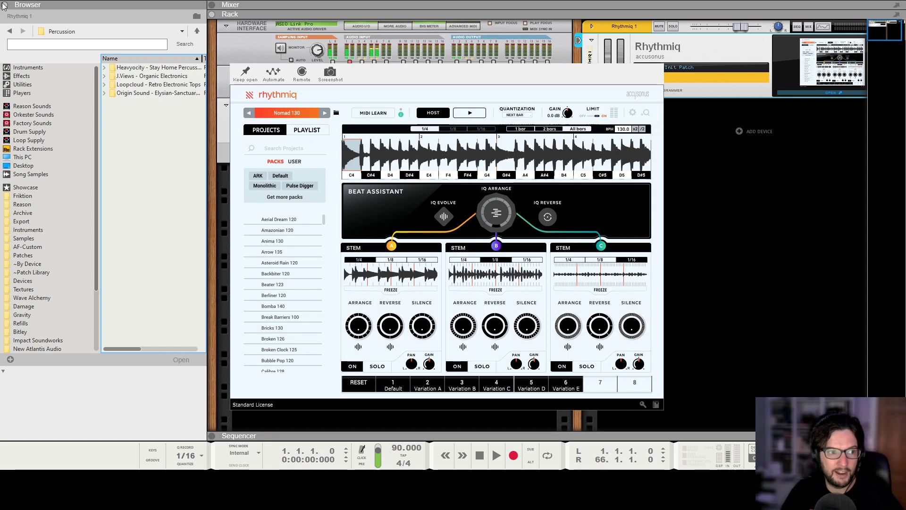
scroll(78, 173, "down", 3)
scroll(78, 174, "up", 3)
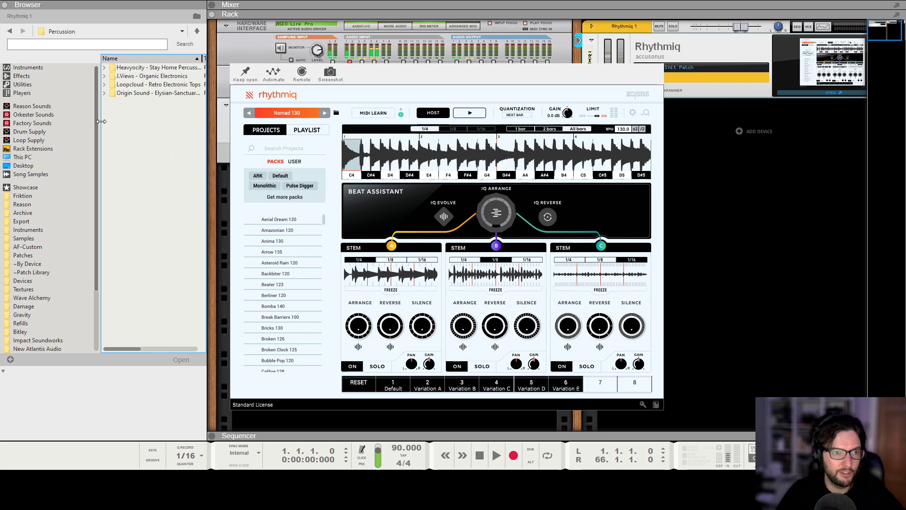
double_click(146, 75)
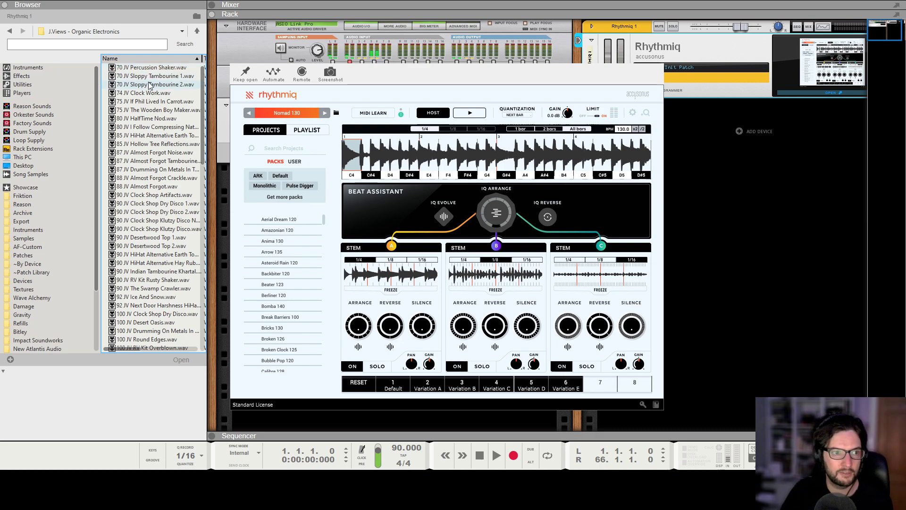
Preview the loops from 70 JV Sloppy Tambourine 1.wav through 75 JV If Phil Lived In Carrot.wav
left_click(151, 78)
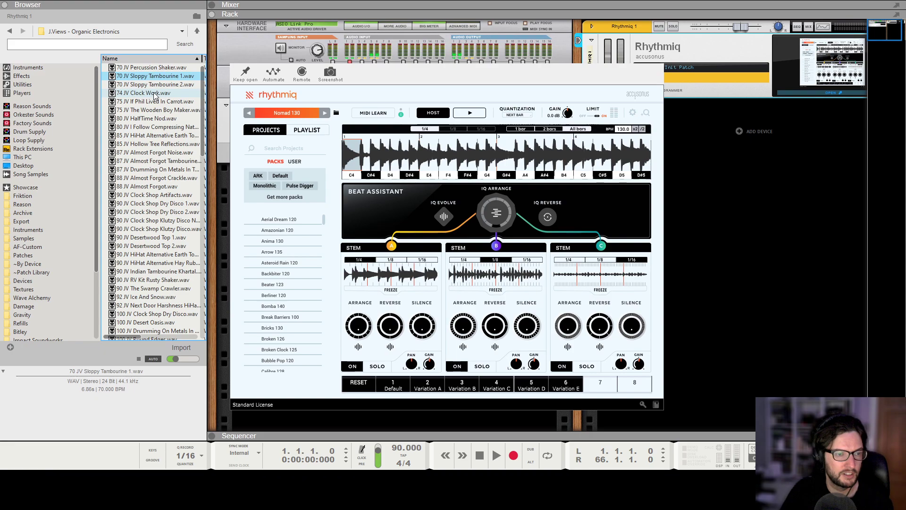
left_click(151, 85)
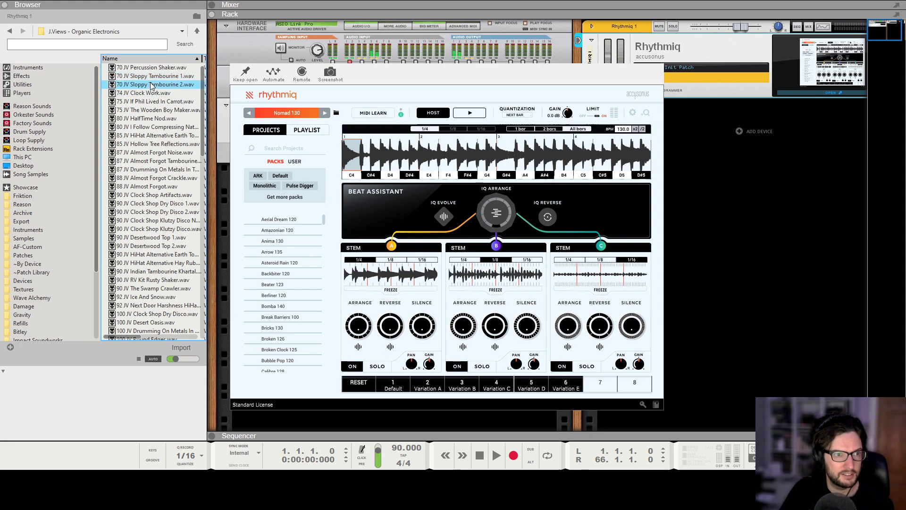
left_click(179, 92)
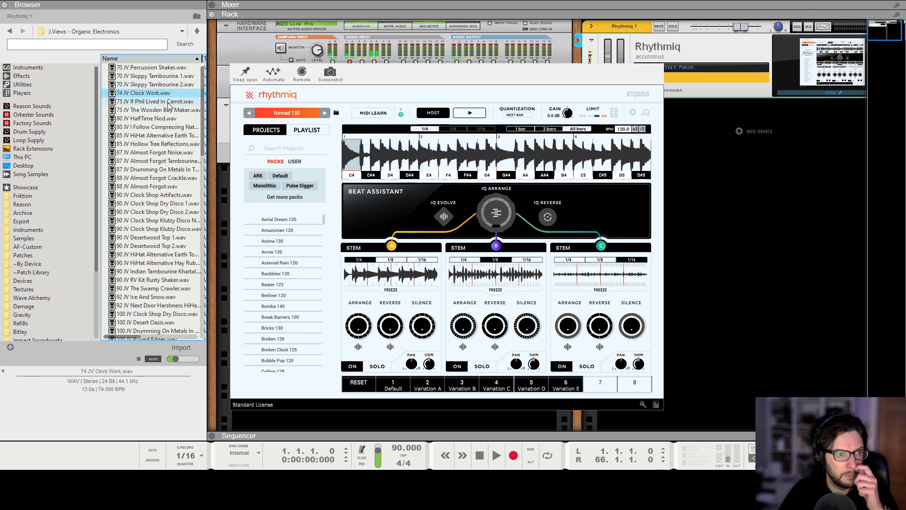
left_click(168, 103)
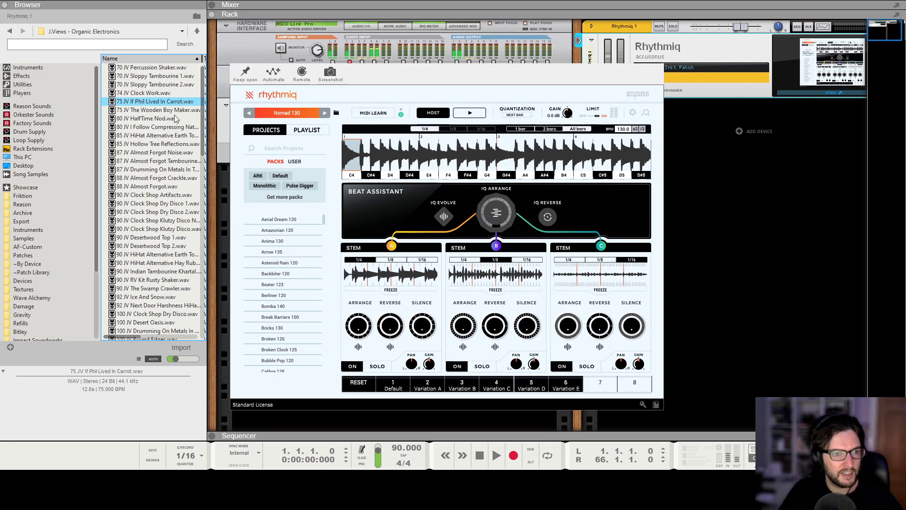
Load 75 JV If Phil Lived In Carrot.wav into Rhythmiq with extracted stems, accepting the bar trimming, and close the browser
left_click_drag(136, 100, 420, 156)
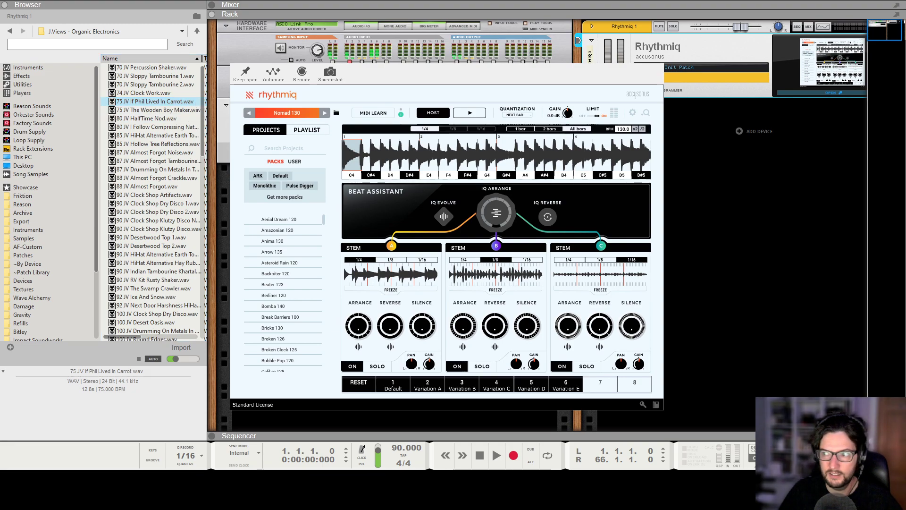
left_click_drag(155, 101, 496, 153)
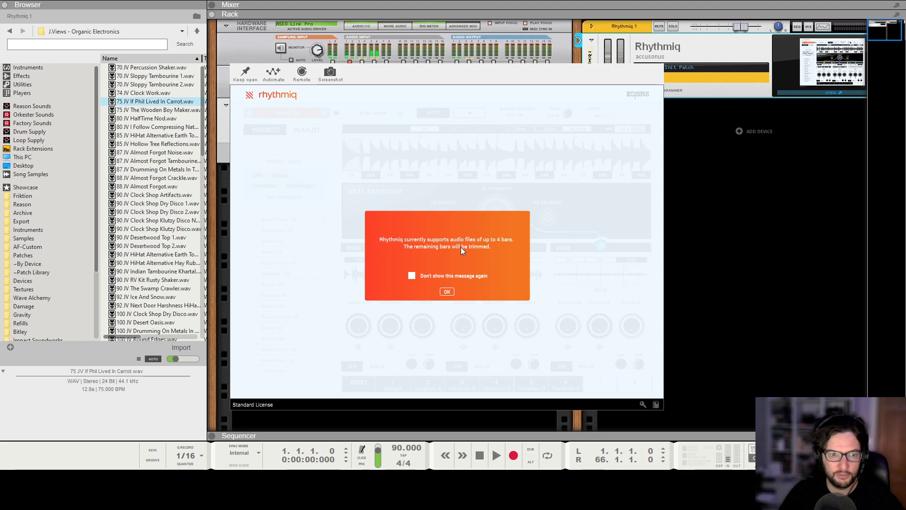
left_click(450, 293)
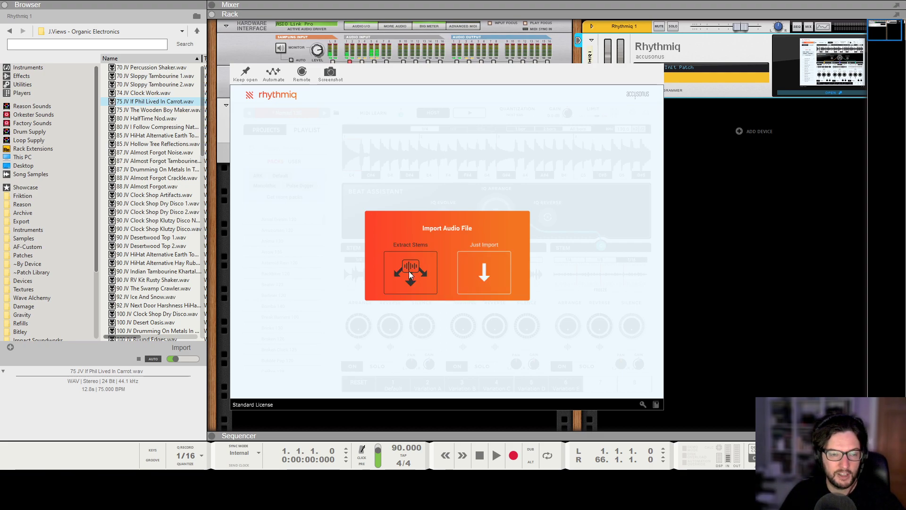
left_click(7, 6)
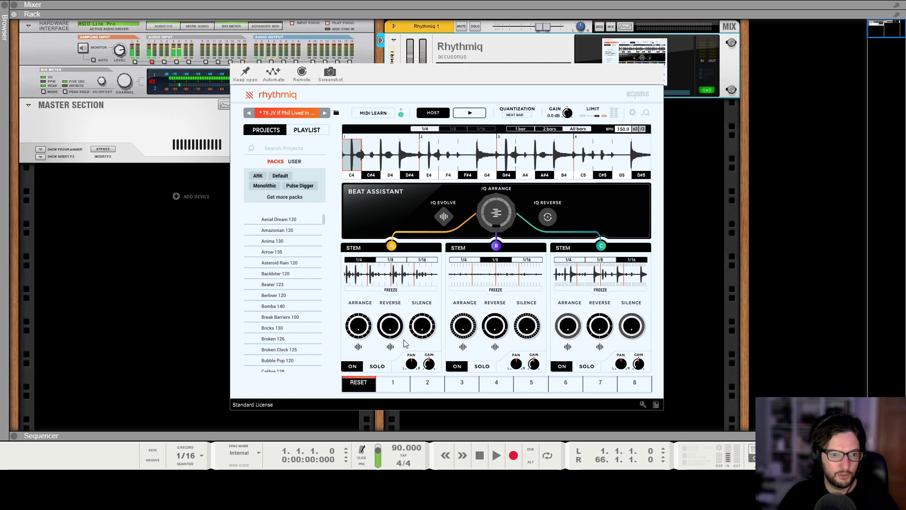
Start playback with stem A soloed and release its solo to hear the full loop
left_click(378, 367)
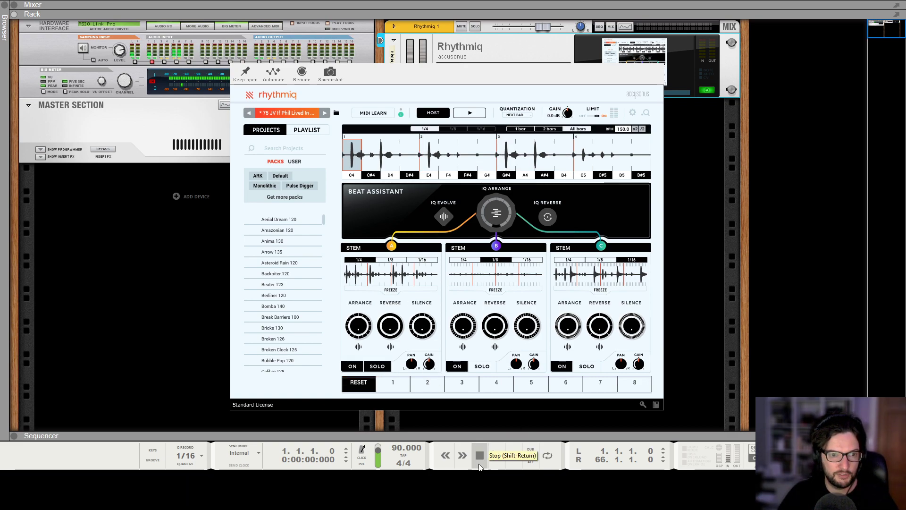
left_click(496, 455)
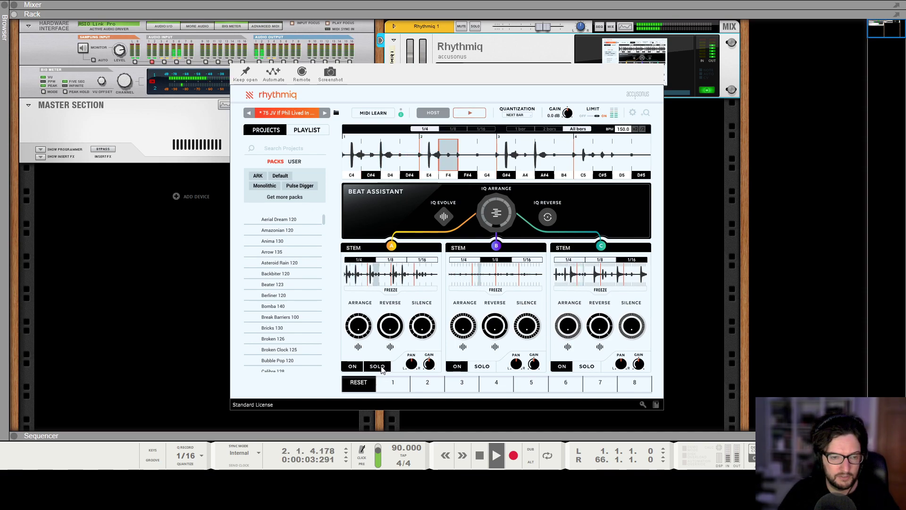
left_click(386, 366)
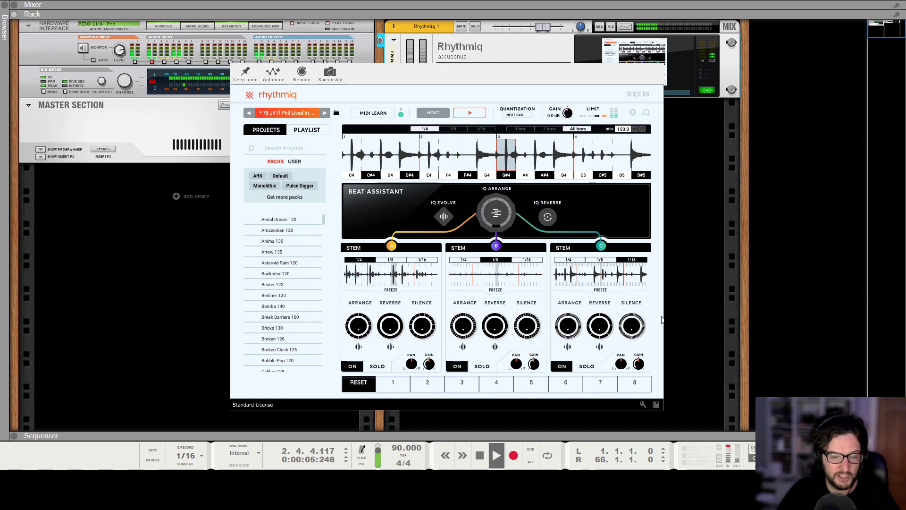
Show the mixer and lower the Rhythmiq channel's fader slightly
key("F5")
left_click_drag(783, 331, 789, 343)
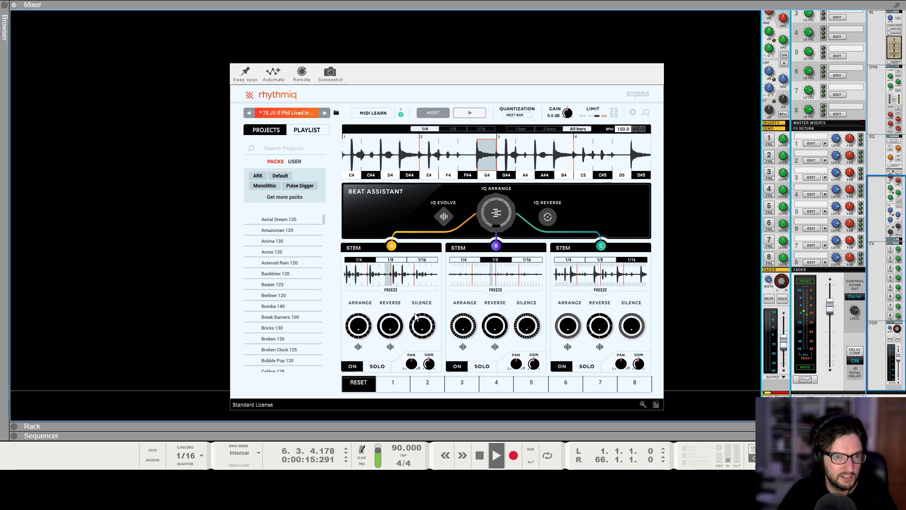
Audition stems A and B separately, leave stem A on and stem B off, and stop playback back at the song start
left_click(351, 367)
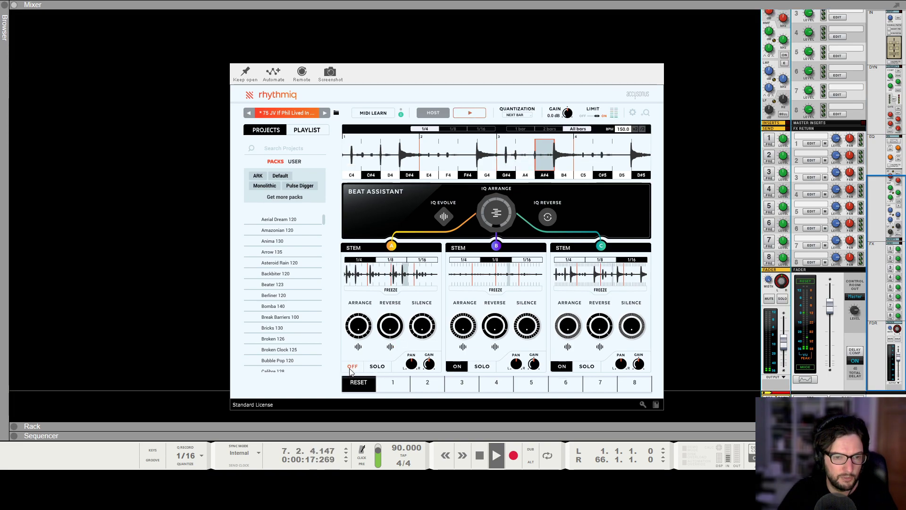
left_click(458, 367)
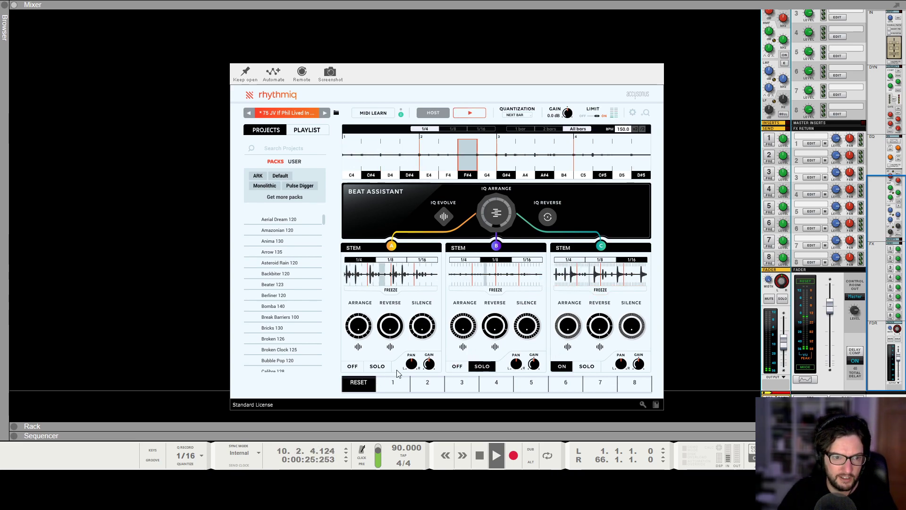
left_click(377, 366)
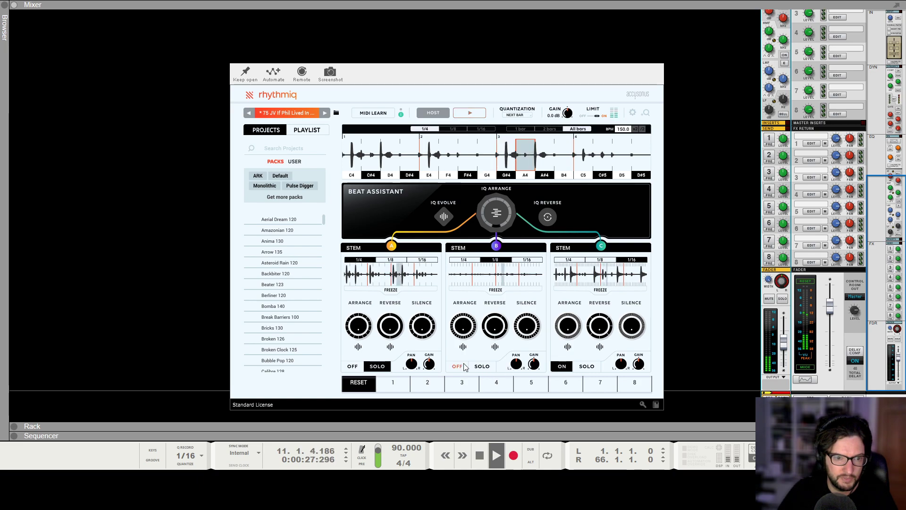
left_click(377, 366)
left_click(355, 368)
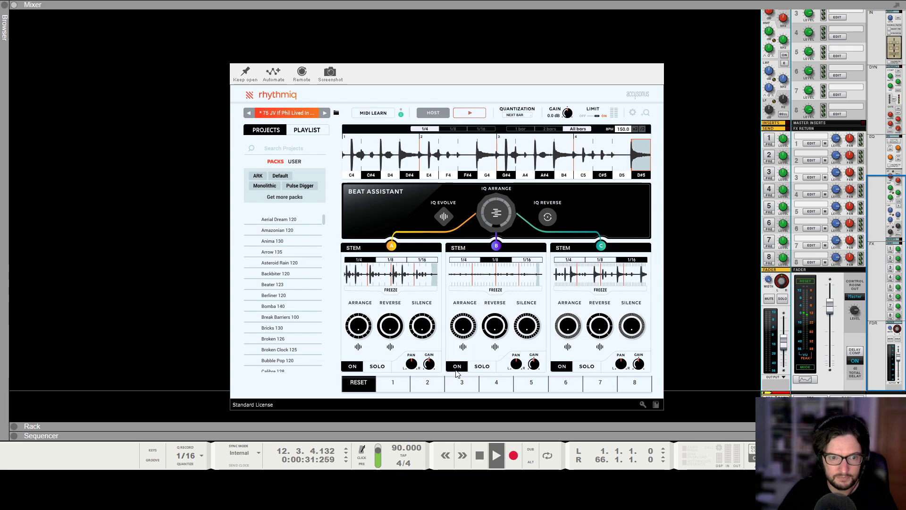
left_click(480, 456)
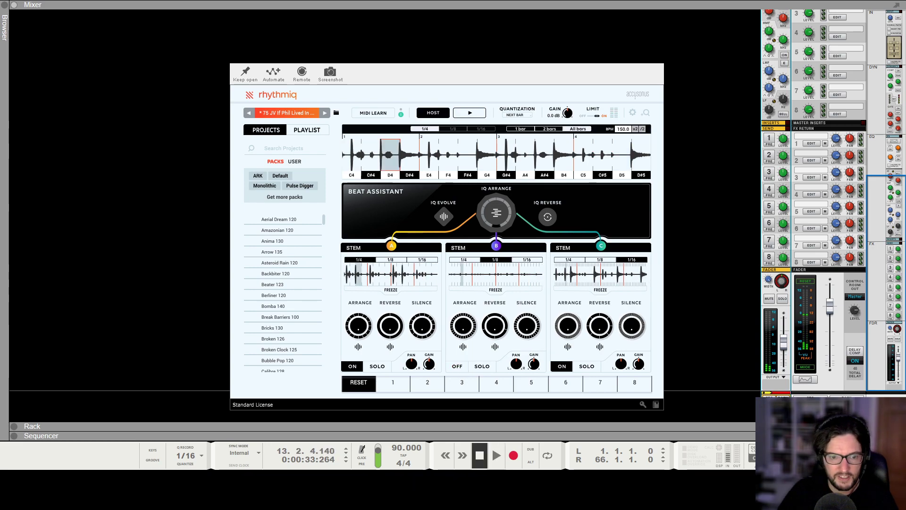
left_click(480, 456)
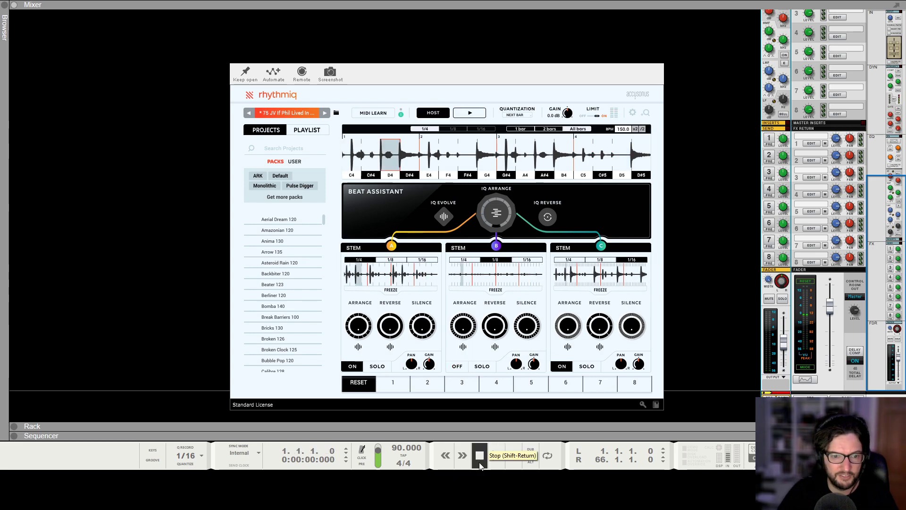
Activate IQ Arrange and IQ Reverse in the Beat Assistant while playing back the loop
left_click(497, 210)
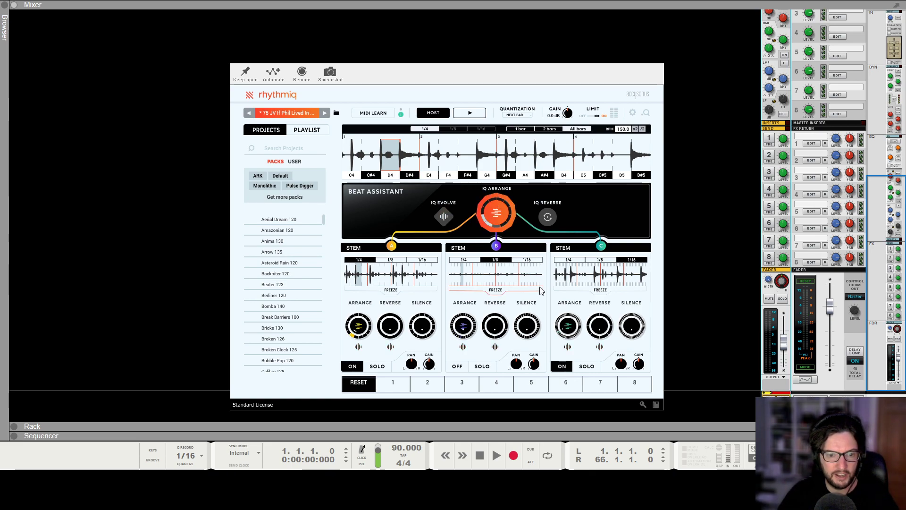
key("space")
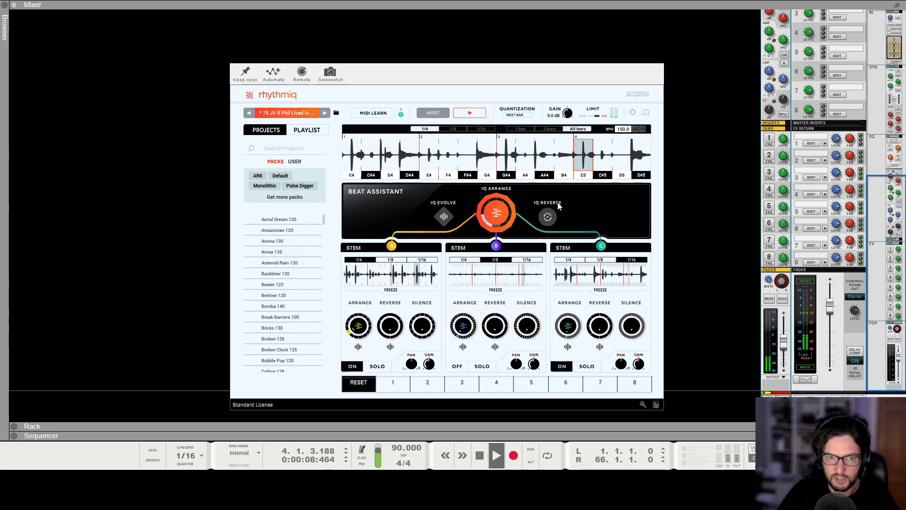
left_click(547, 217)
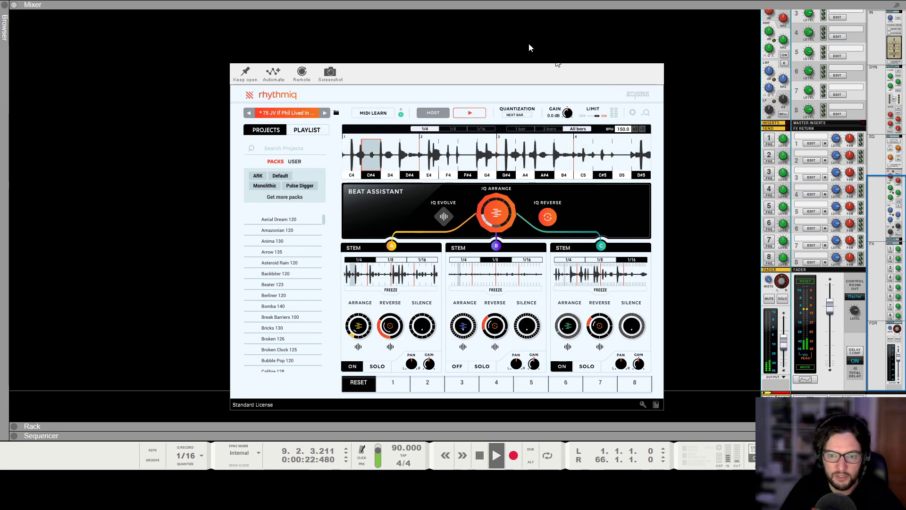
Close the Rhythmiq window and draw a 16-bar clip from bar 1 on the Rhythmiq track in the sequencer
left_click(630, 37)
key("F7")
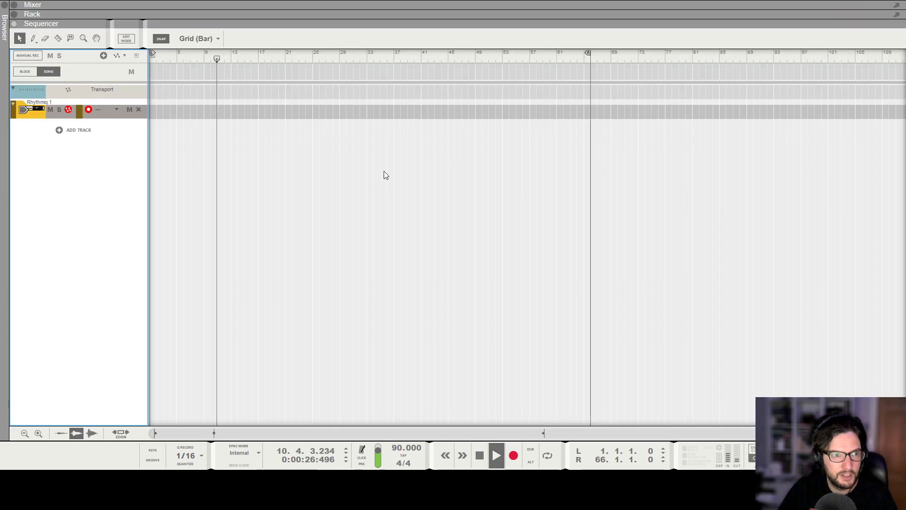
left_click_drag(384, 169, 487, 175)
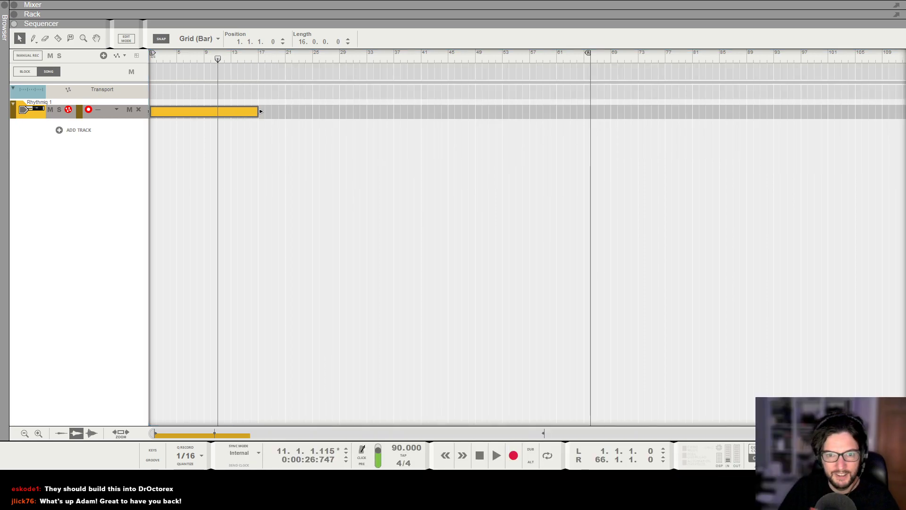
Bounce the Rhythmiq clip in place to a new audio track
left_click(712, 282)
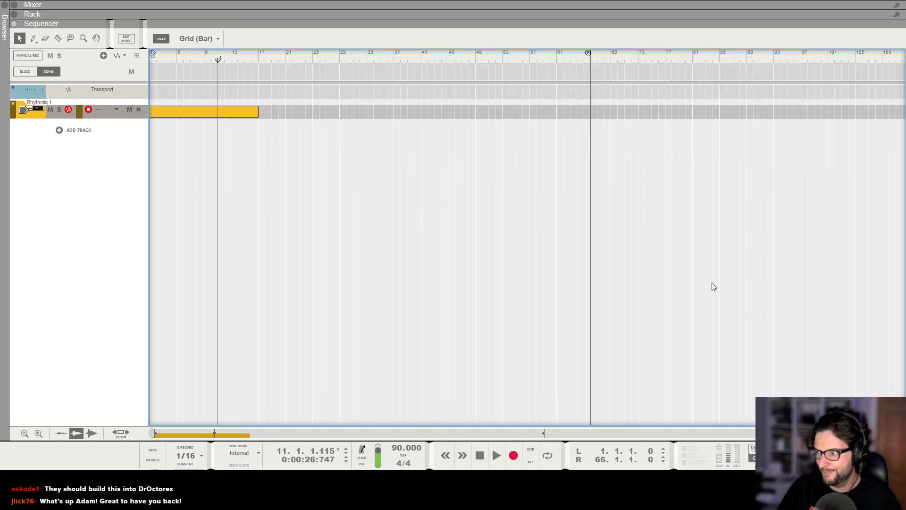
left_click(191, 110)
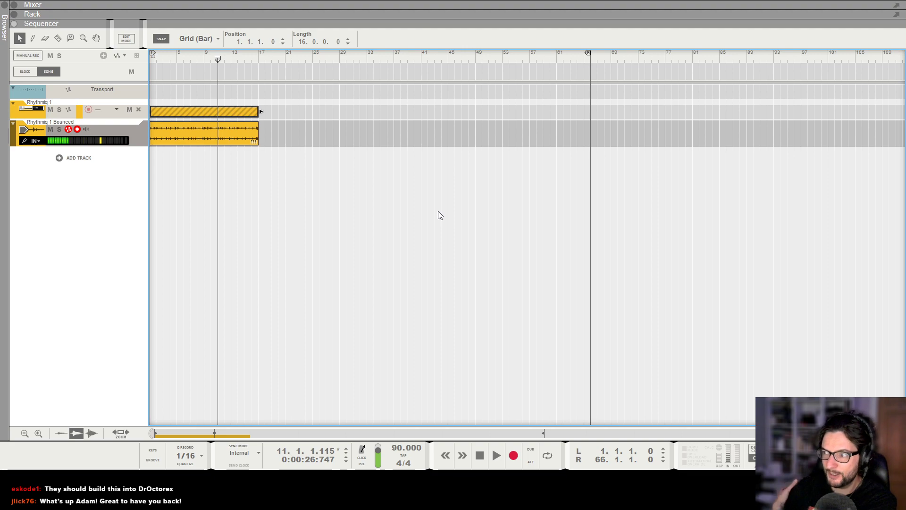
left_click(443, 220)
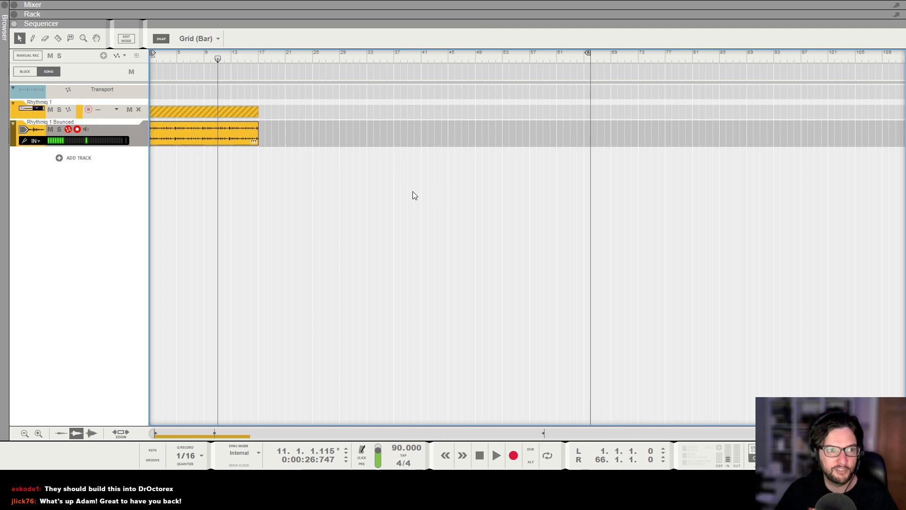
Set the right locator to bar 17 at the clip's end and move the song position back to the start
left_click(259, 54, "alt")
left_click_drag(203, 56, 138, 72)
scroll(274, 171, "up", 5)
scroll(243, 172, "down", 1)
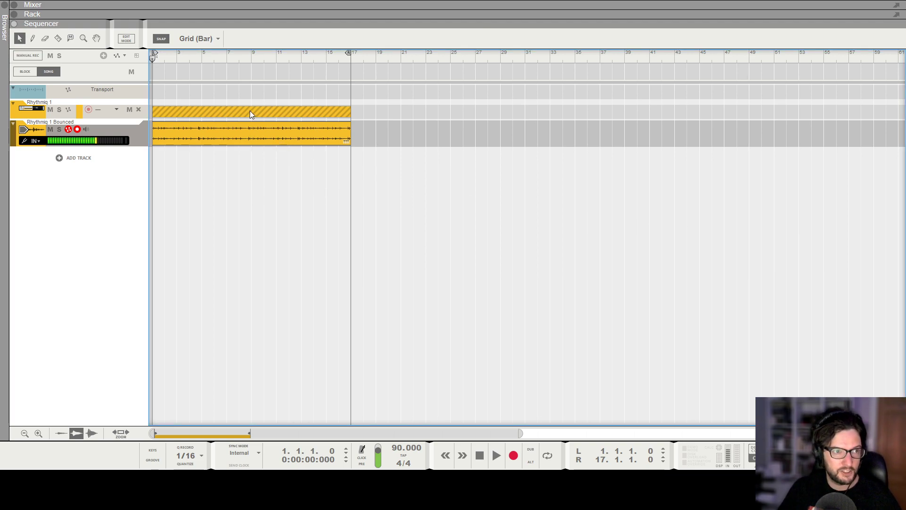
Show the mixer, rack and sequencer together and delete the Rhythmiq instrument along with its track
left_click(81, 102)
key("F5+F6+F7")
left_click(447, 159)
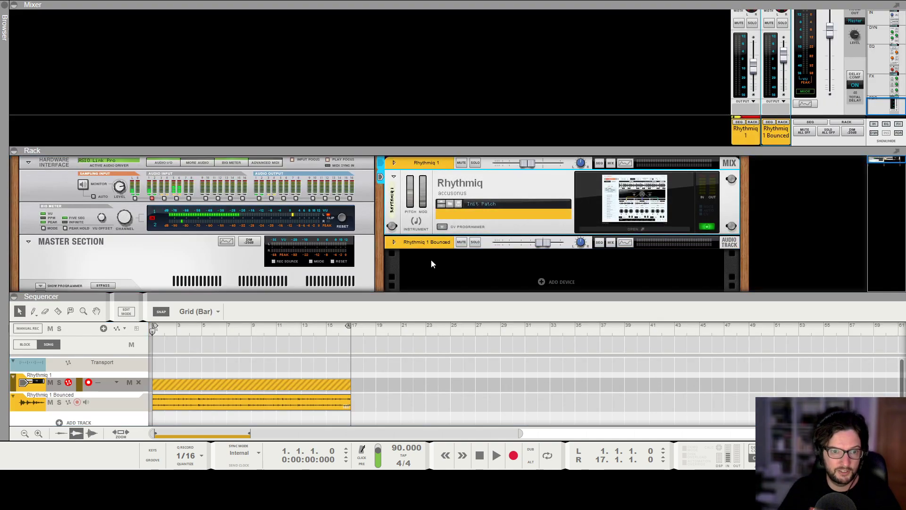
key("Delete")
left_click(394, 161)
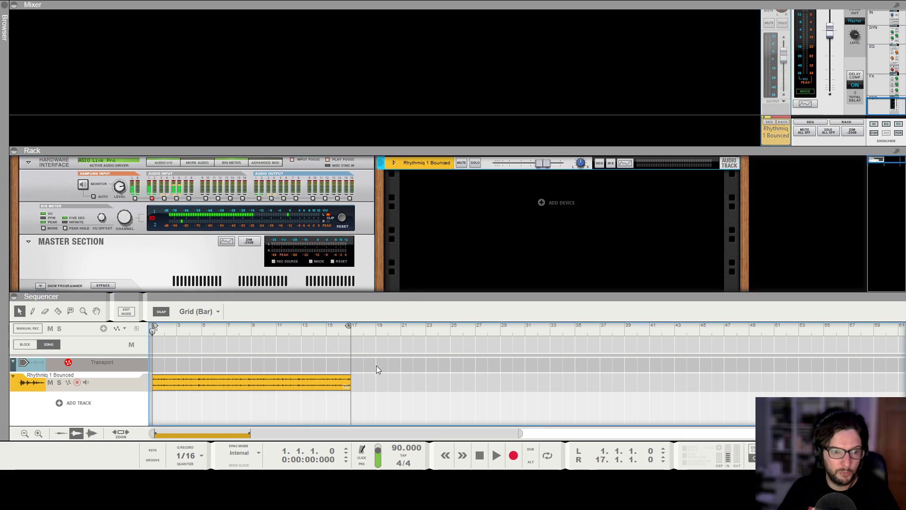
Play back the bounced audio clip and lower its mixer channel fader to about -8.78 dB
left_click(193, 386)
left_click(227, 354)
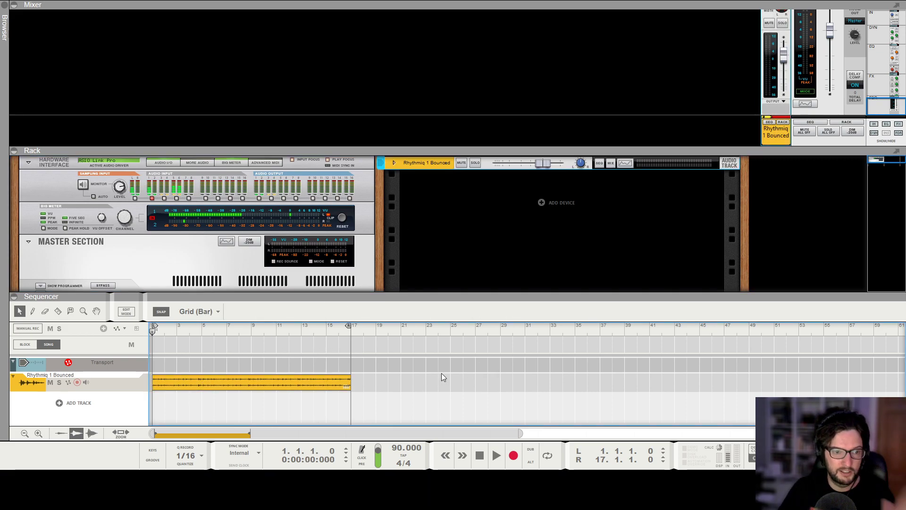
key("space")
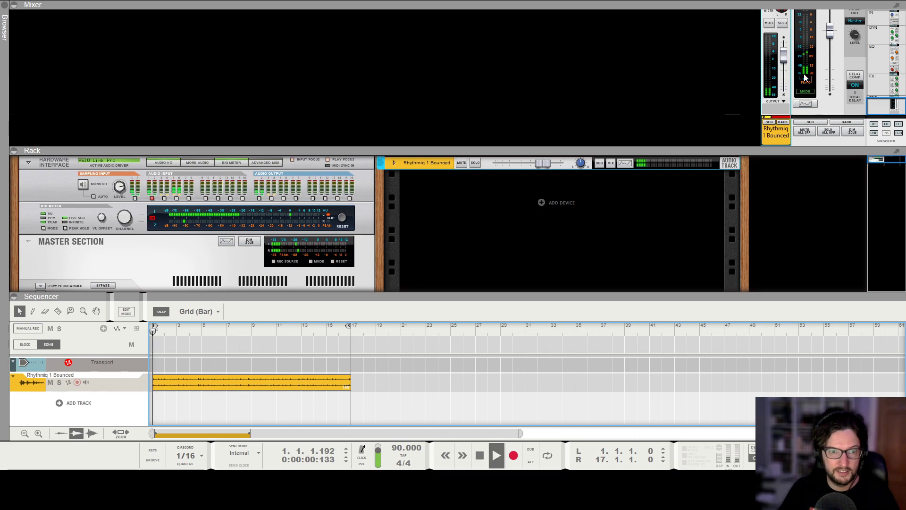
left_click(286, 385)
left_click(785, 60)
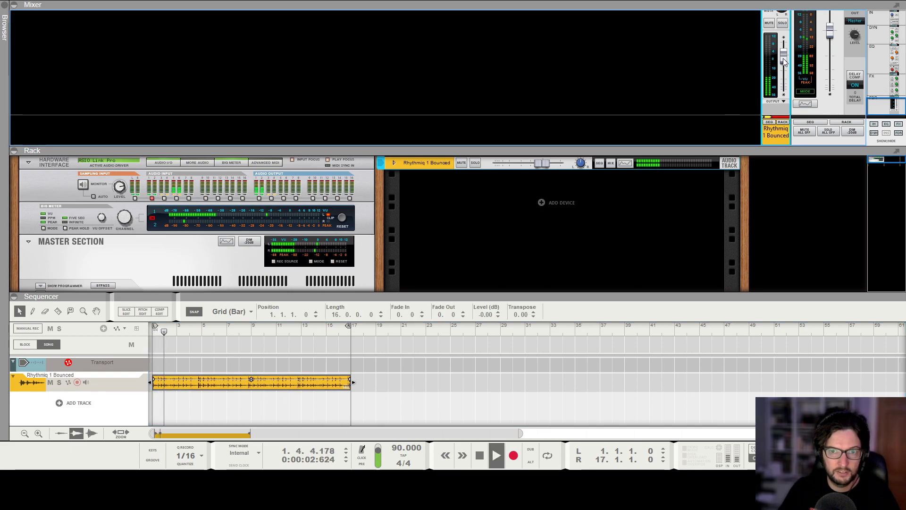
left_click_drag(784, 60, 784, 74)
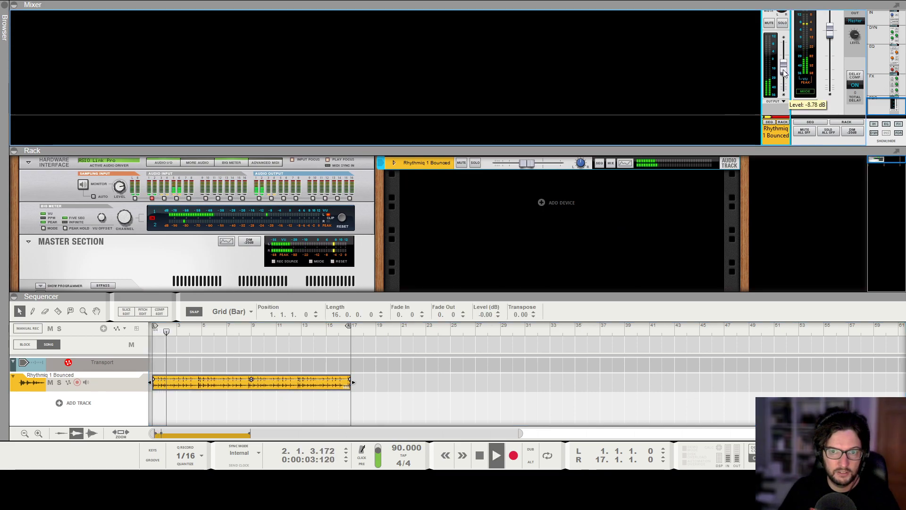
Stop playback, show the bounced track's insert effects in the rack and add the Beatformer effect there
left_click(393, 162)
left_click(405, 181)
key("space")
left_click(423, 199)
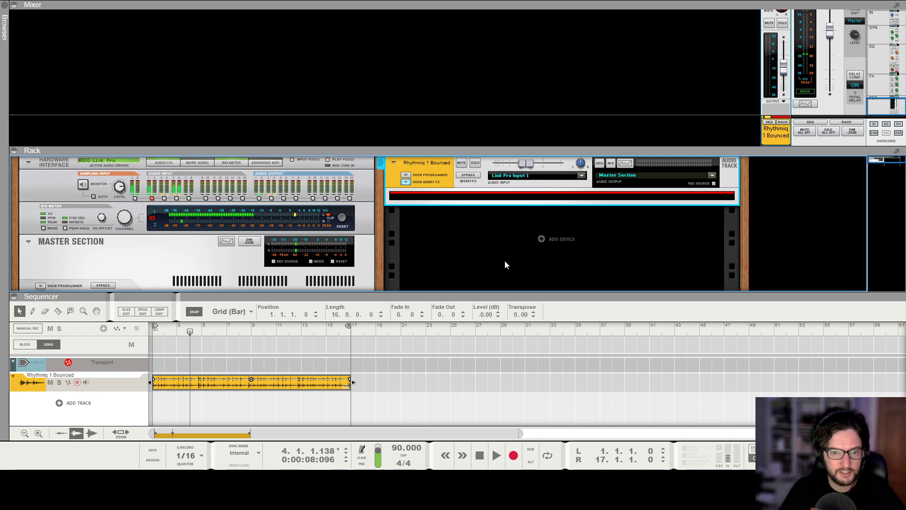
left_click(741, 221)
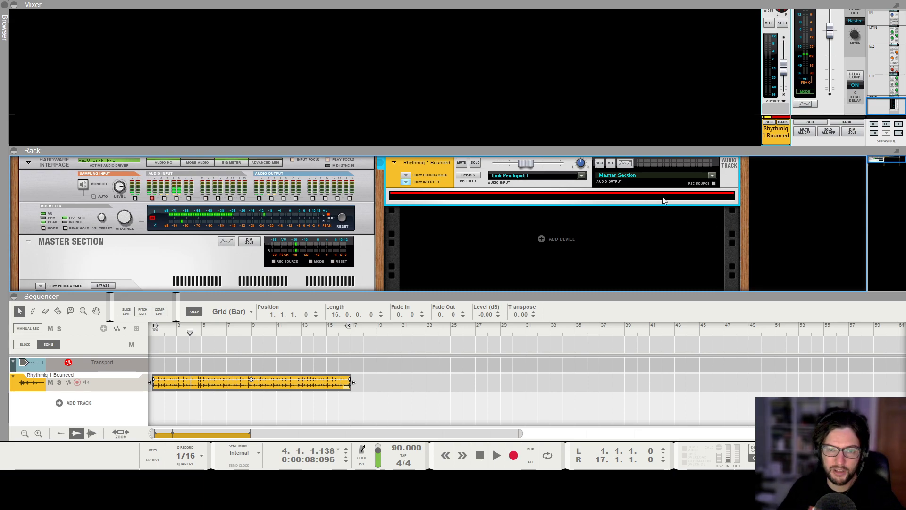
left_click(633, 251)
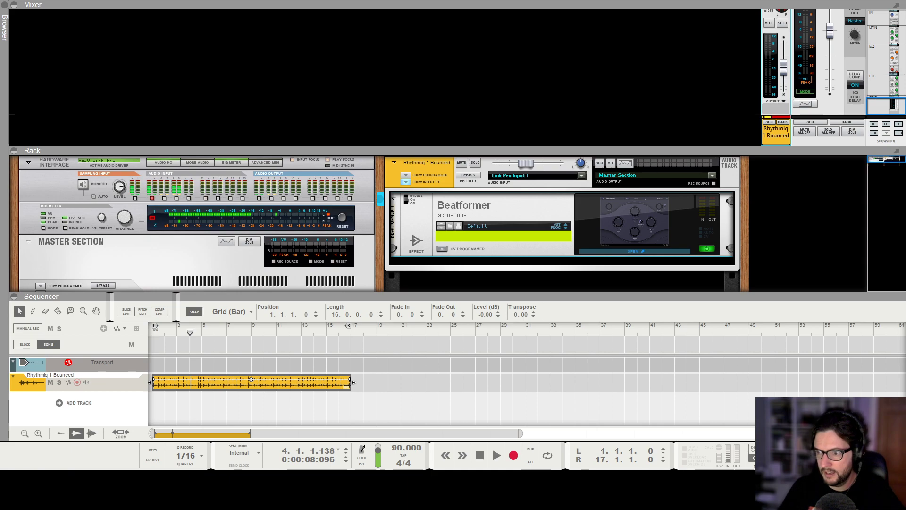
left_click_drag(514, 95, 570, 135)
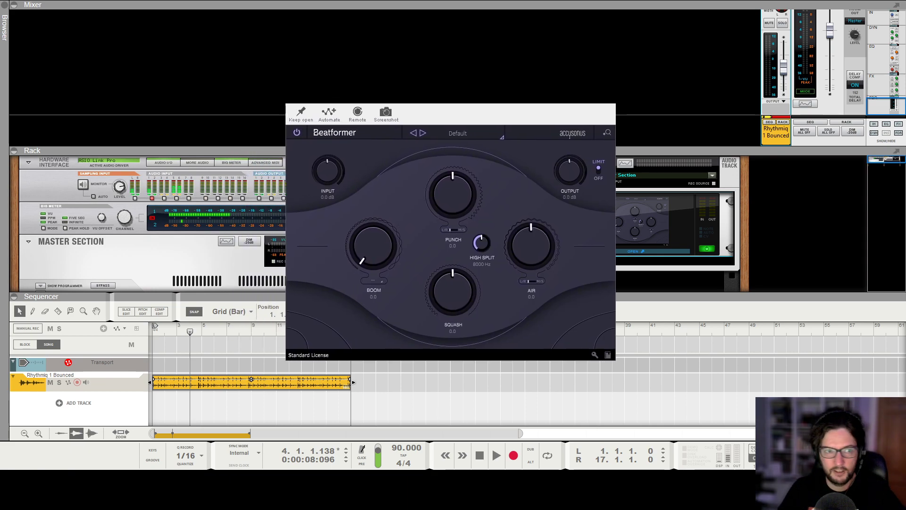
Loop playback from the song start and set Beatformer's Squash to about -7.8 and Air to about 3.9
left_click(153, 332)
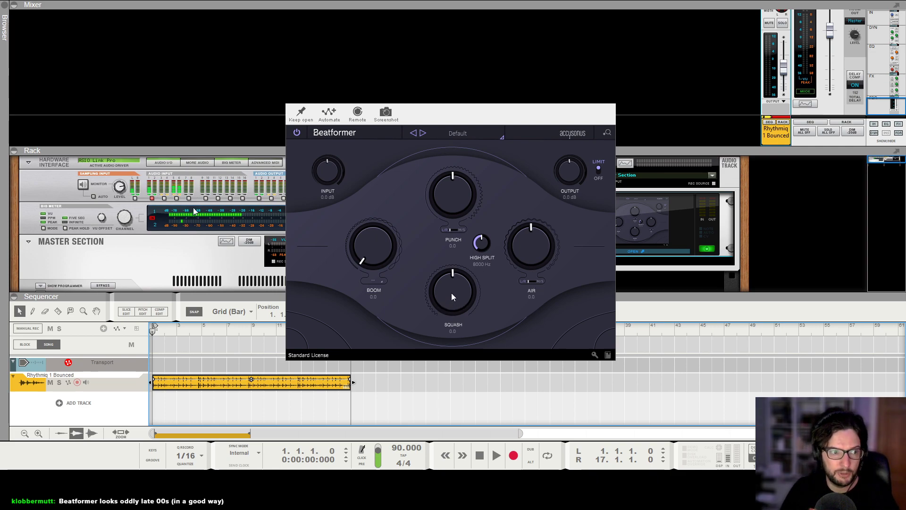
key("l")
key("space")
mouse_move(455, 289)
left_mouse_down()
mouse_move(460, 341)
mouse_move(458, 296)
left_mouse_up()
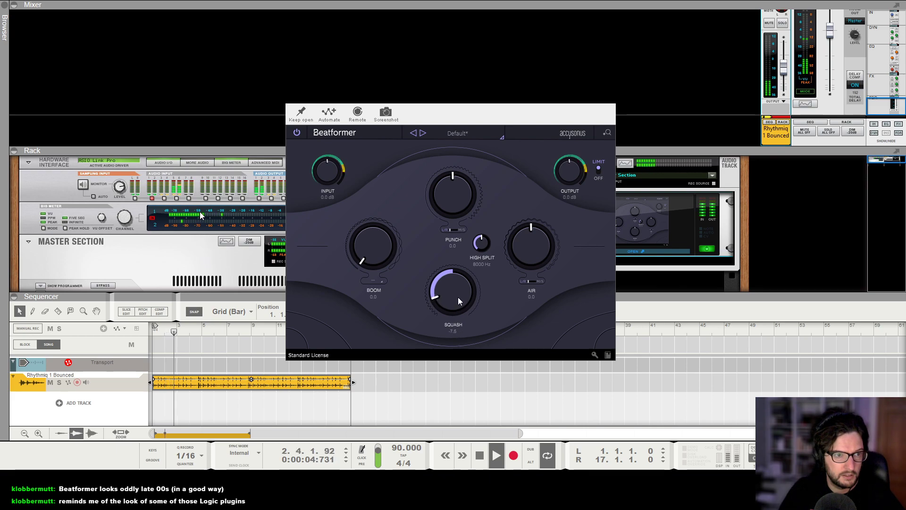
left_click_drag(537, 242, 542, 225)
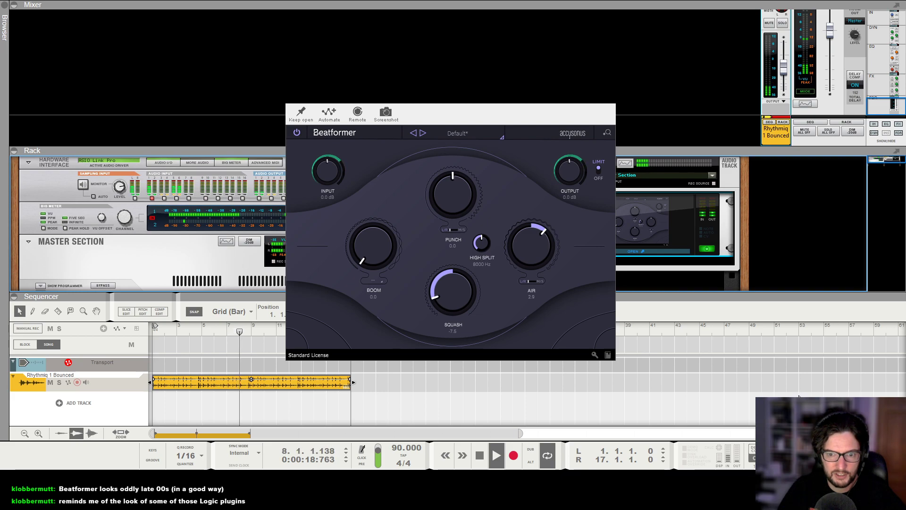
Add the DR-1 Deep Reverb below Beatformer with Dry/Wet at 25%, and adjust Squash to about -5.5 and Air to about 3.6
scroll(689, 330, "down", 1)
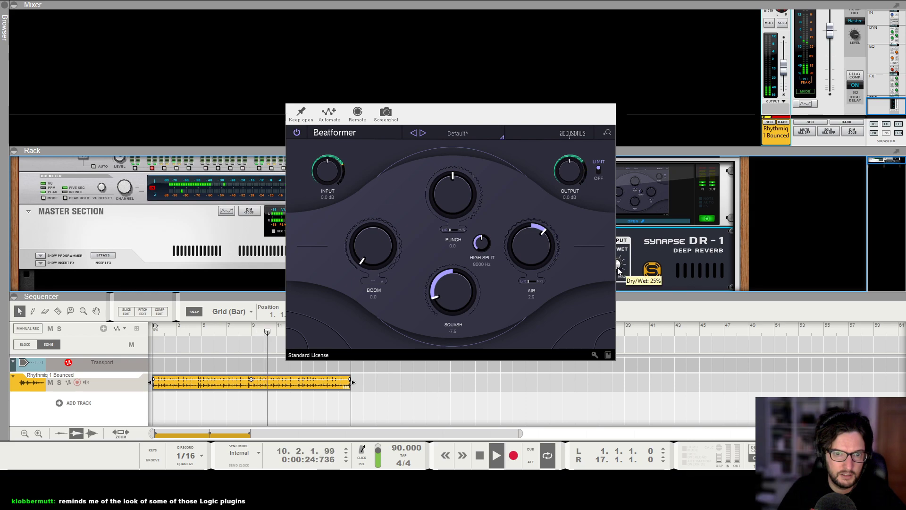
left_click_drag(461, 291, 474, 282)
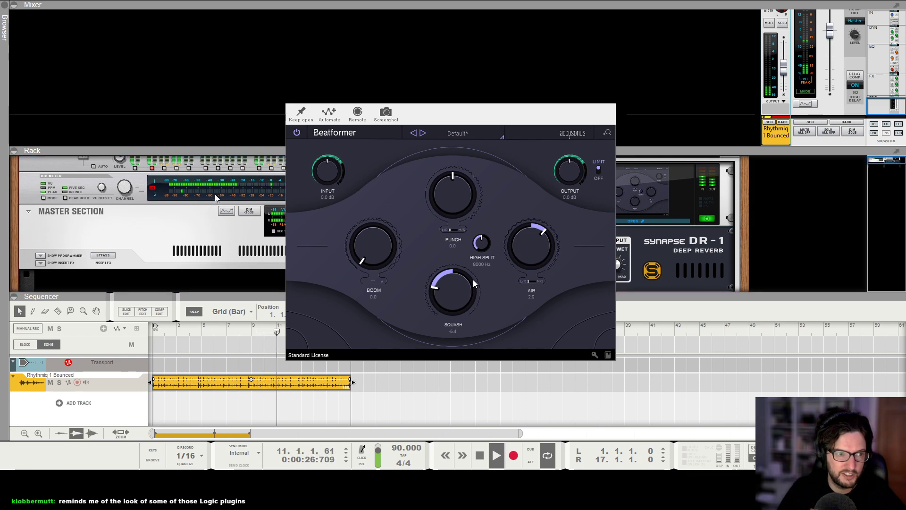
left_click_drag(526, 251, 528, 253)
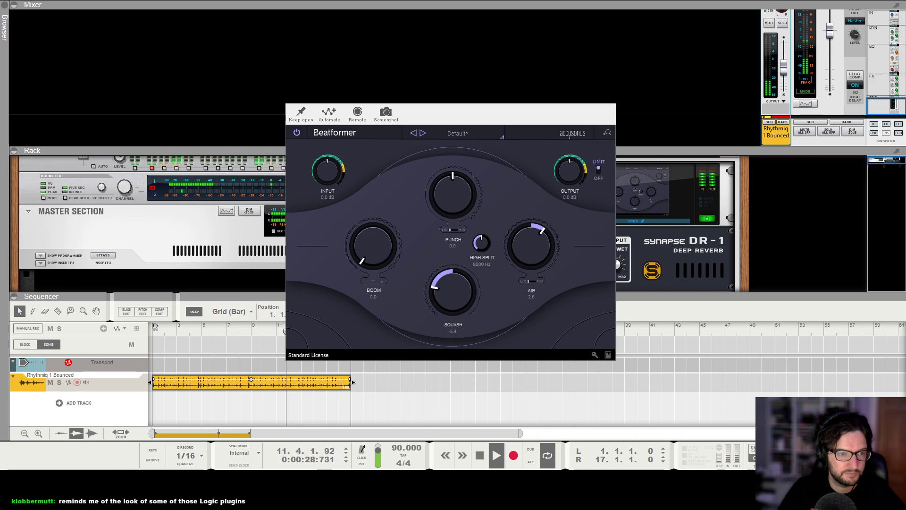
left_click_drag(453, 297, 472, 300)
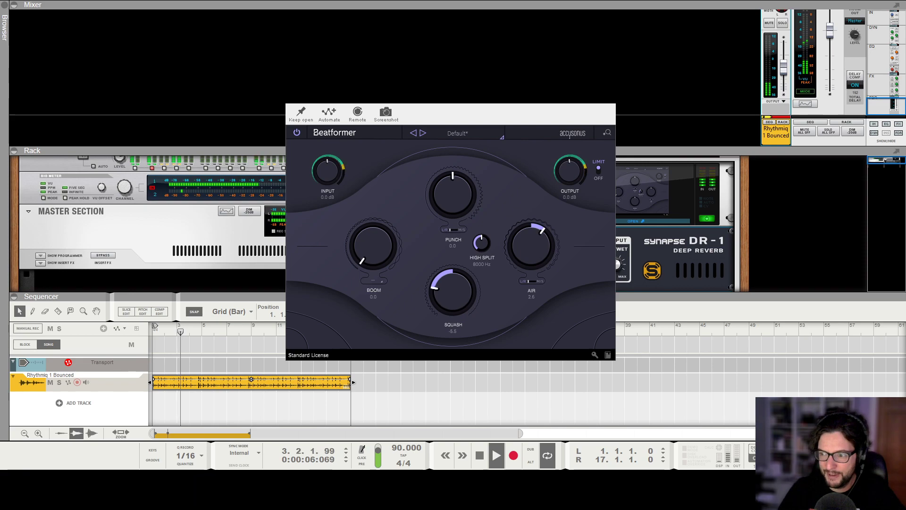
Close the Beatformer window and stop playback, returning to the song start
key("Escape")
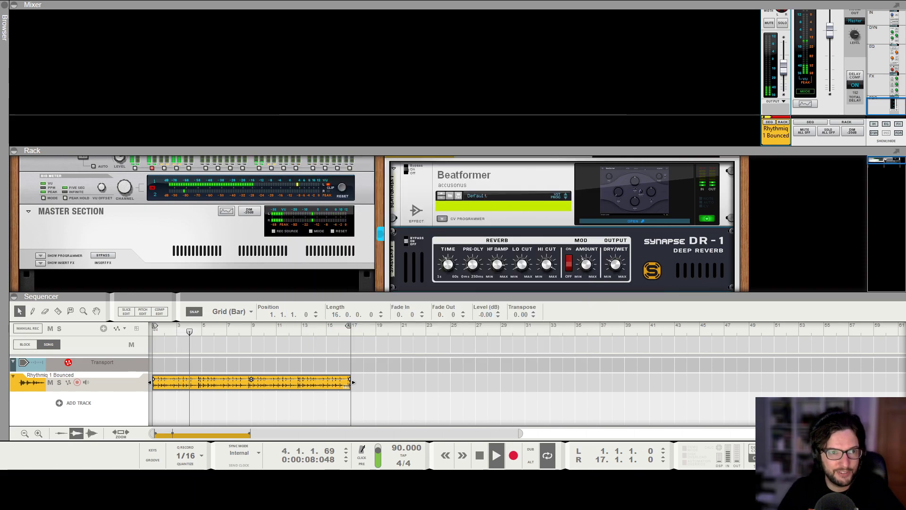
double_click(479, 455)
left_click(551, 214)
scroll(511, 212, "up", 1)
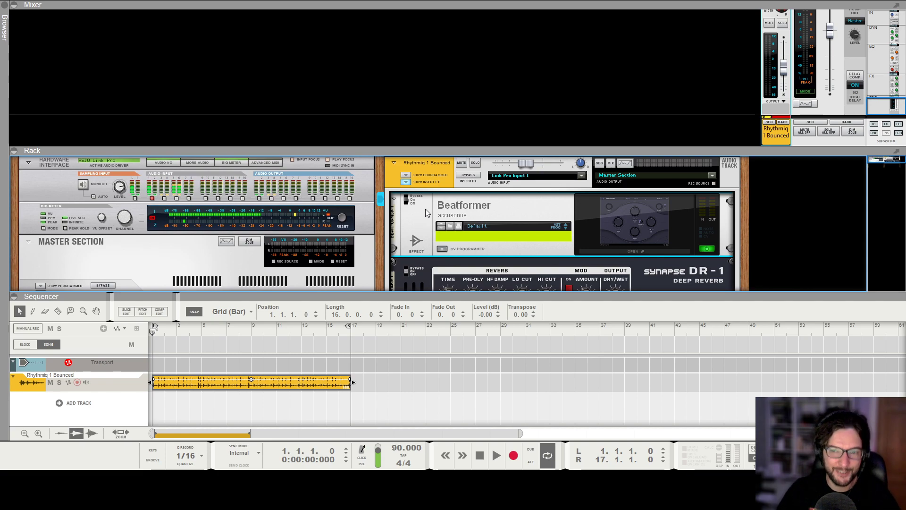
Rename the bounced audio track as Percussion and deselect its clip
left_click(423, 164)
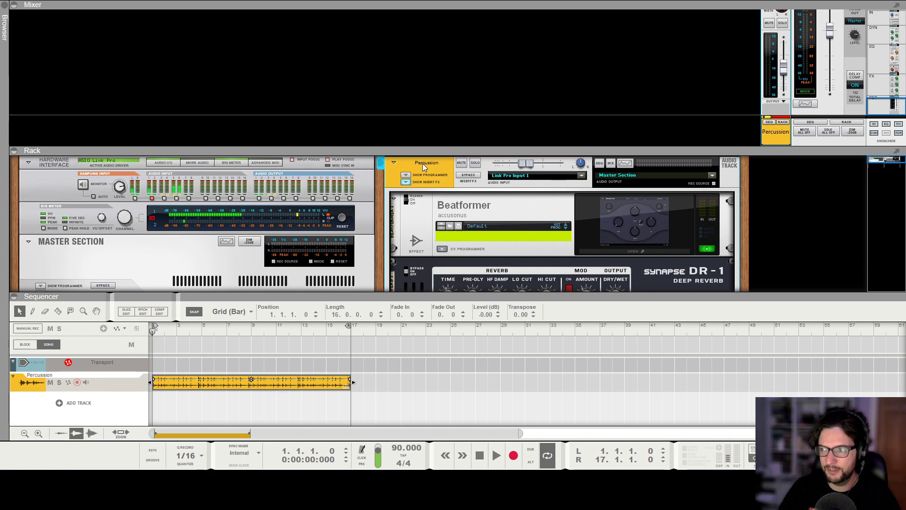
left_click(525, 369)
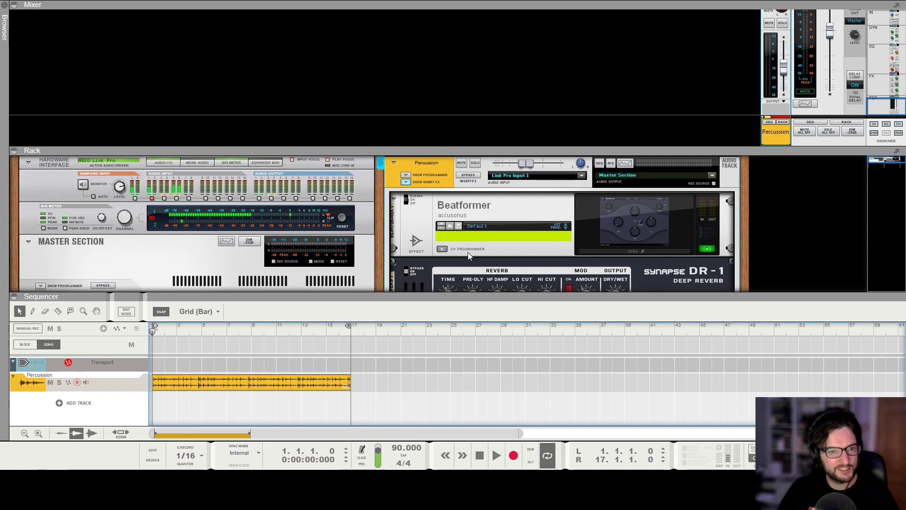
left_click(458, 207)
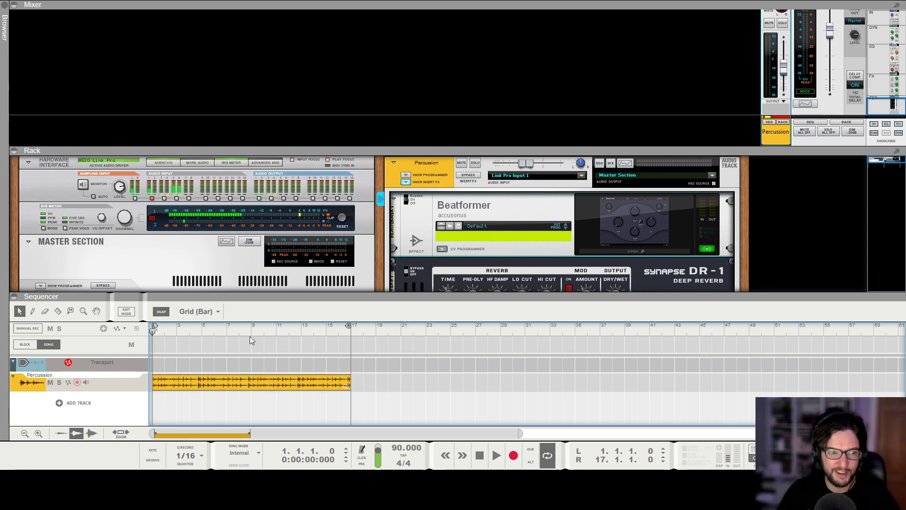
scroll(576, 214, "down", 1)
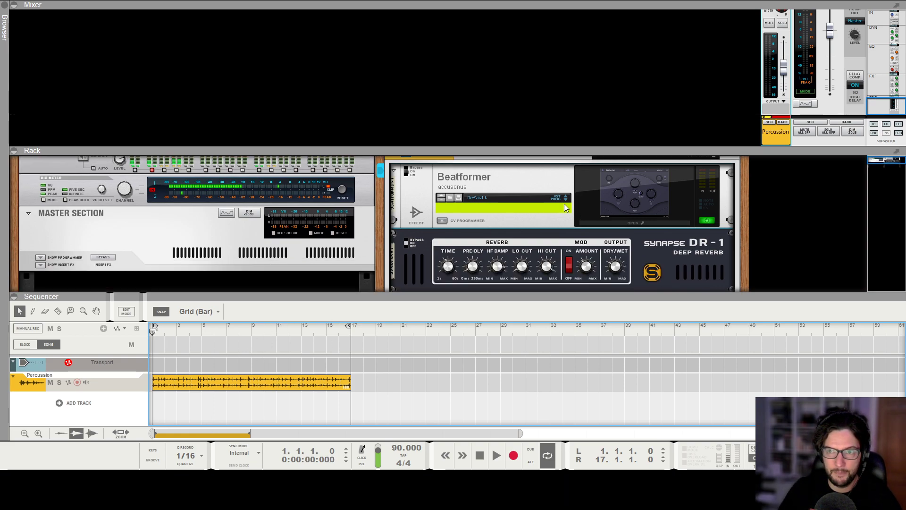
scroll(559, 210, "down", 2)
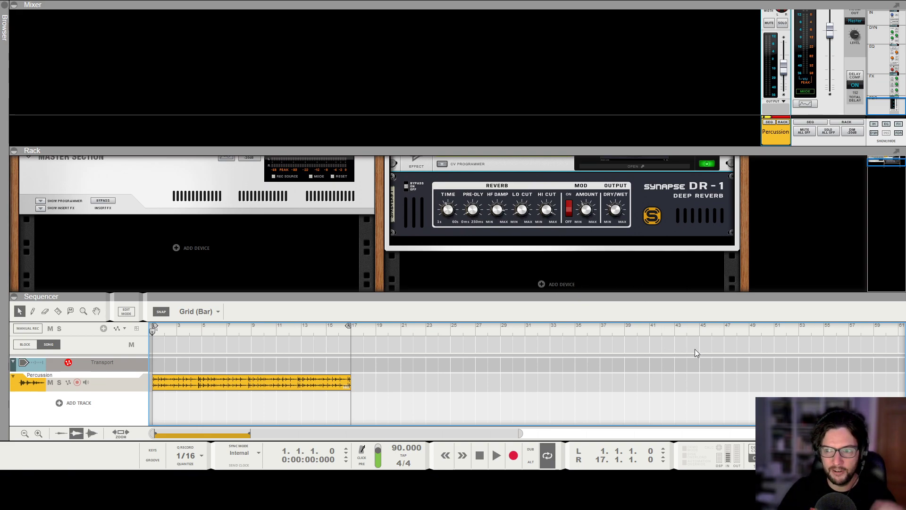
left_click(691, 192)
left_click(759, 232)
scroll(764, 253, "down", 1)
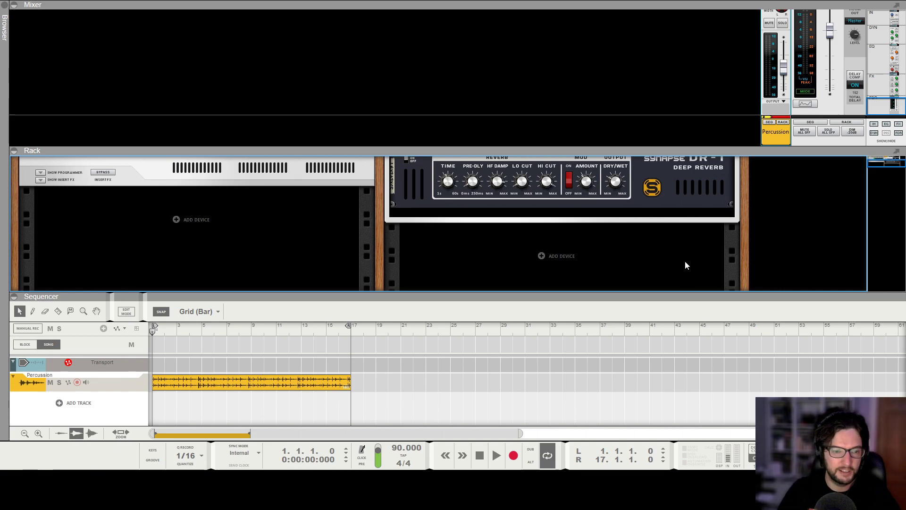
left_click(133, 325)
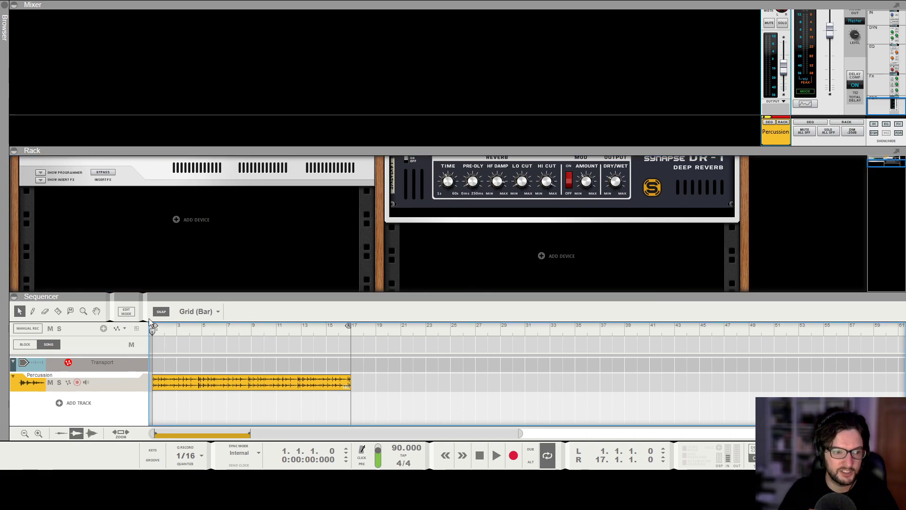
Open the file browser, audition the loop 75 JV If Phil Lived In Carrot.wav and stop the preview
left_click(4, 4)
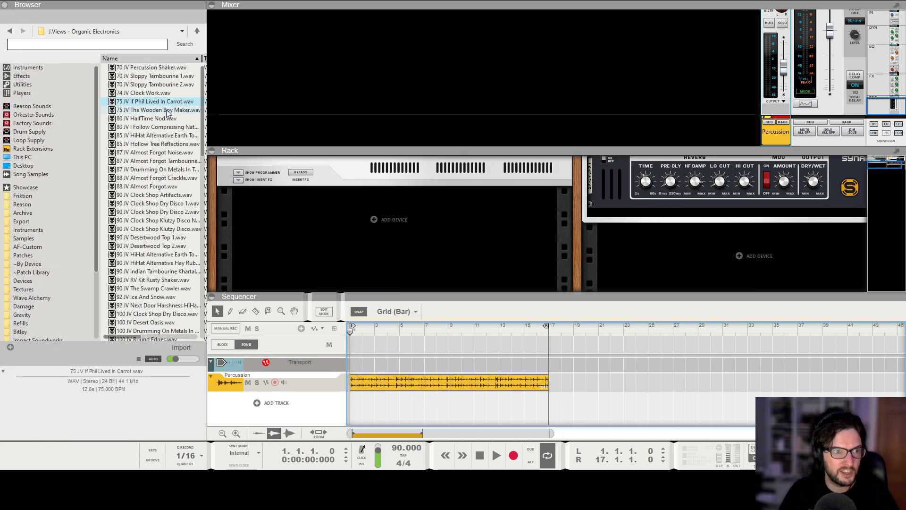
left_click(151, 111)
left_click(151, 102)
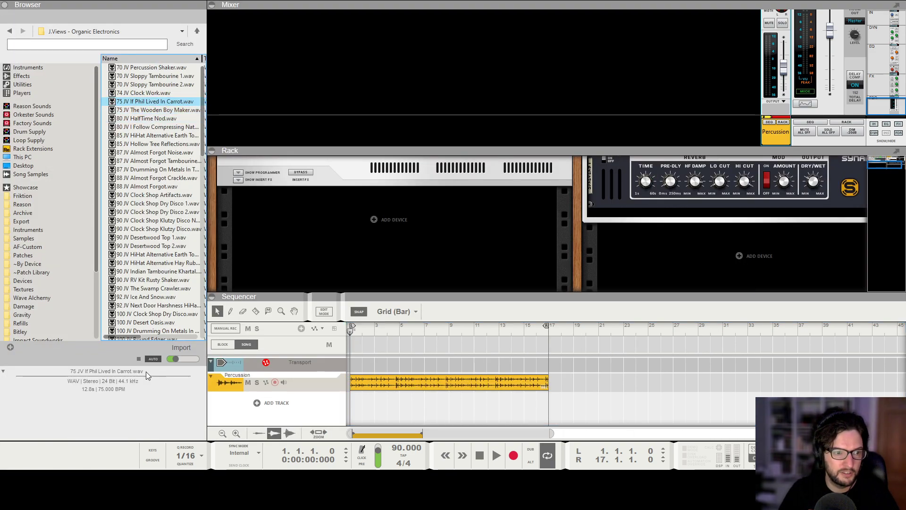
left_click(137, 359)
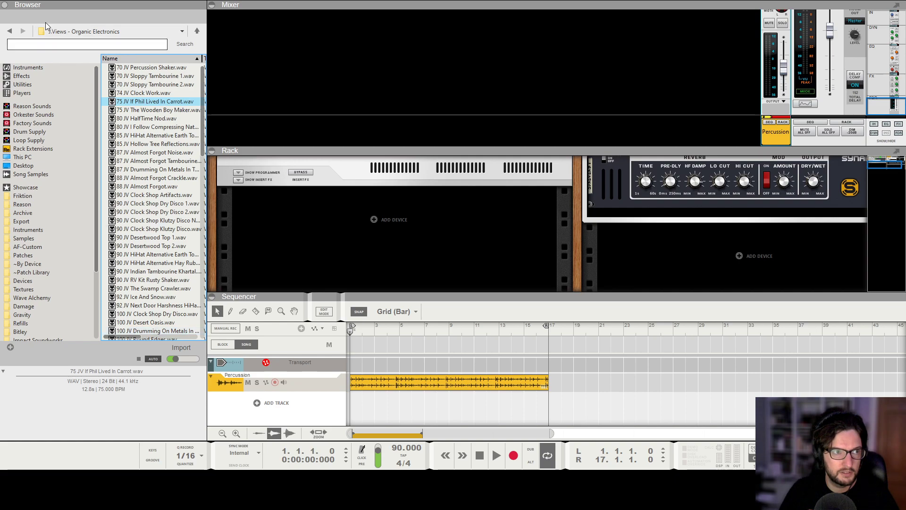
Close the file browser and play the processed percussion loop, returning to the song start when done
left_click(4, 5)
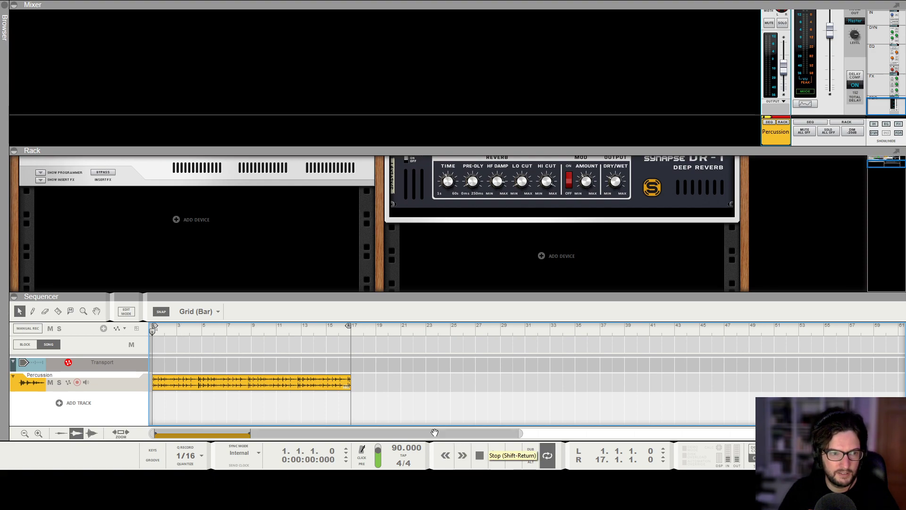
left_click(4, 5)
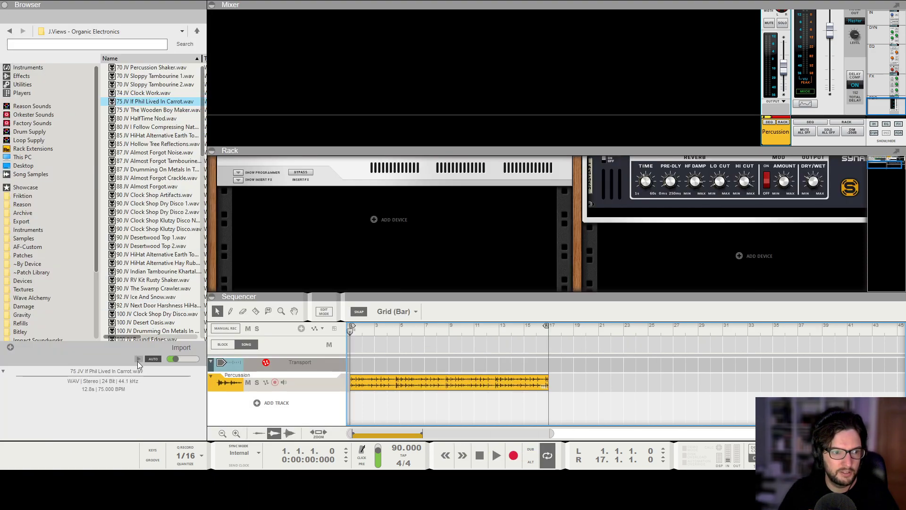
left_click(4, 5)
key("space")
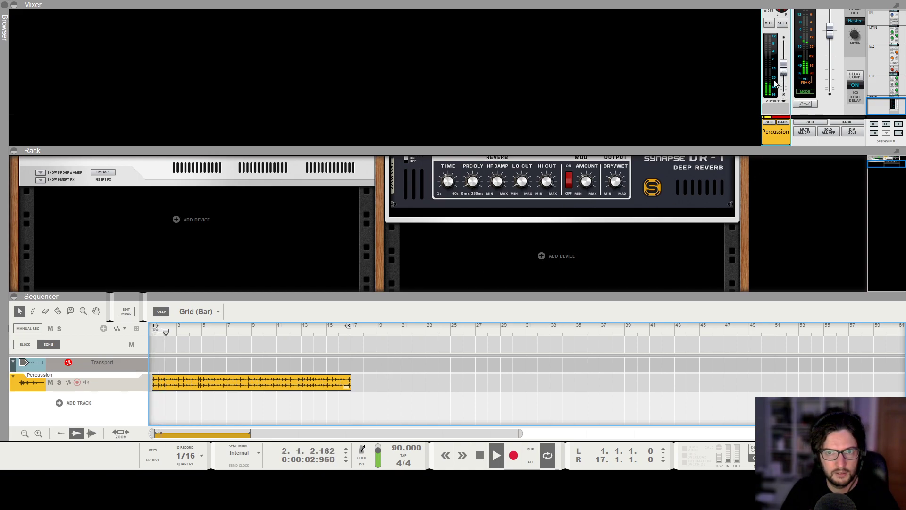
scroll(599, 225, "up", 4)
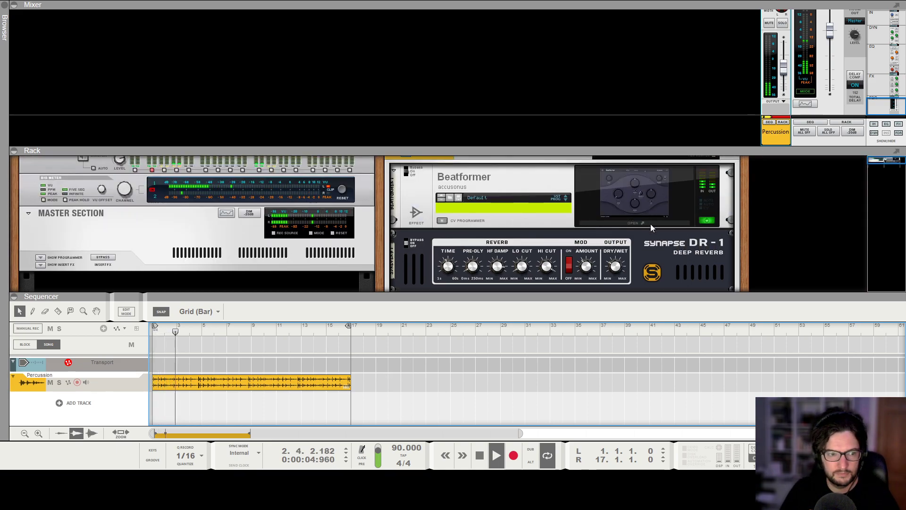
scroll(660, 245, "down", 2)
left_click(660, 244)
key("space")
key("shift+Return")
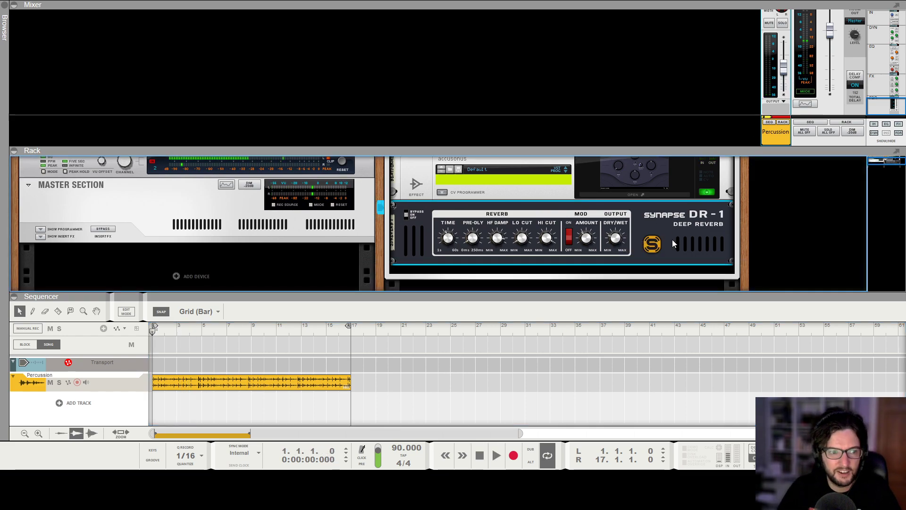
Add a Redrum drum machine to the rack below the percussion track's DR-1 reverb
scroll(672, 239, "down", 3)
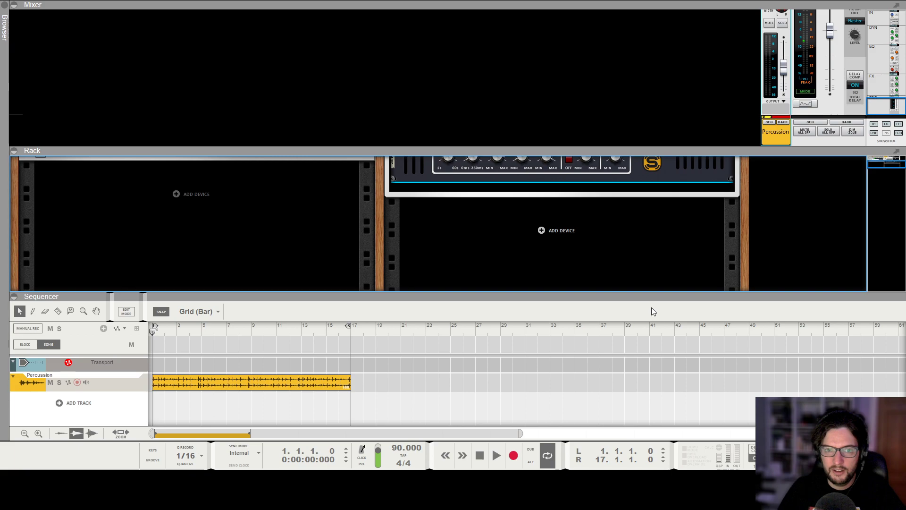
left_click(779, 96)
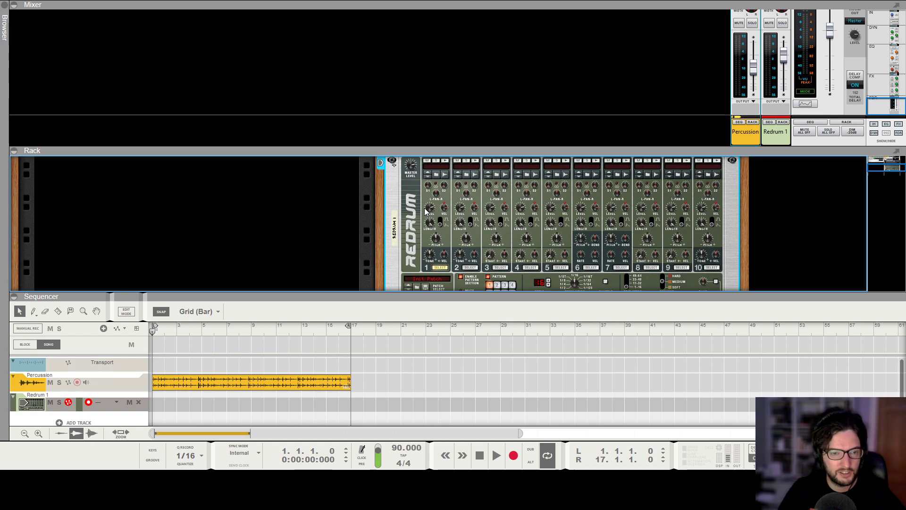
scroll(424, 208, "up", 2)
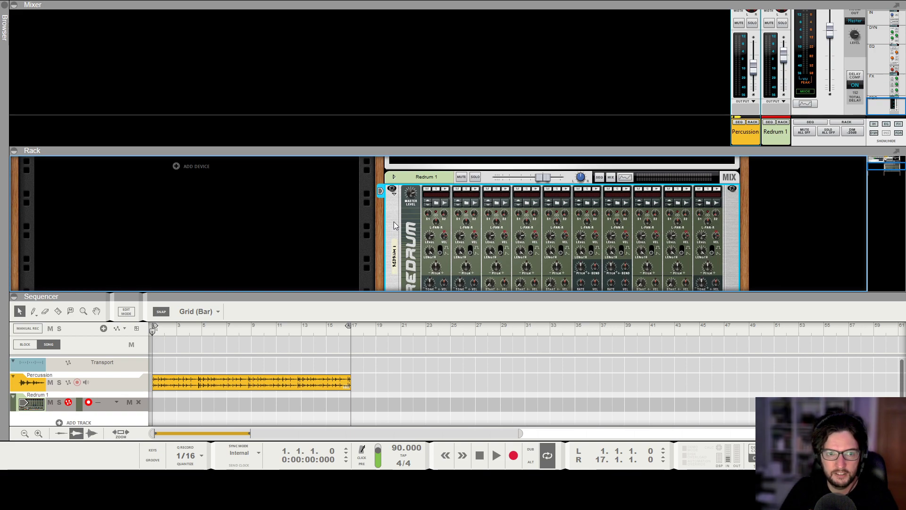
Browse samples for Redrum channel 1 and open the kick drums folder in Evolve Free
left_click(436, 203)
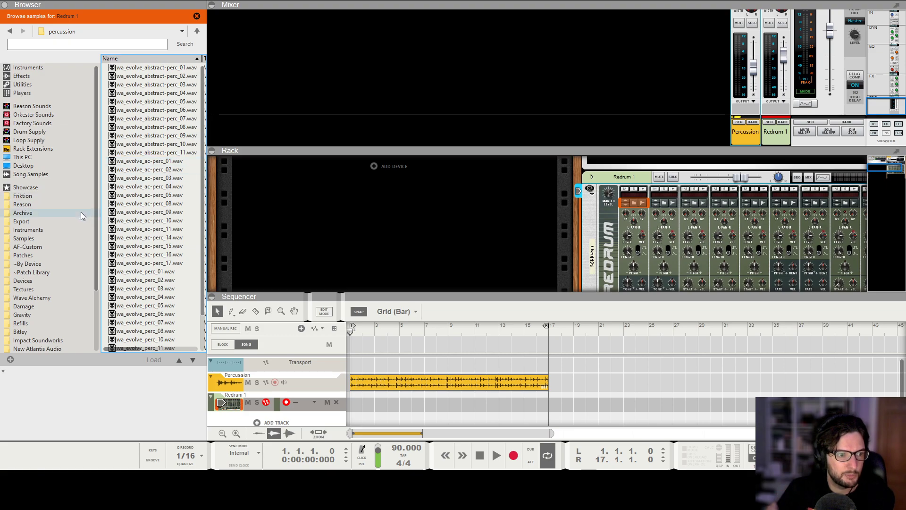
scroll(70, 240, "down", 3)
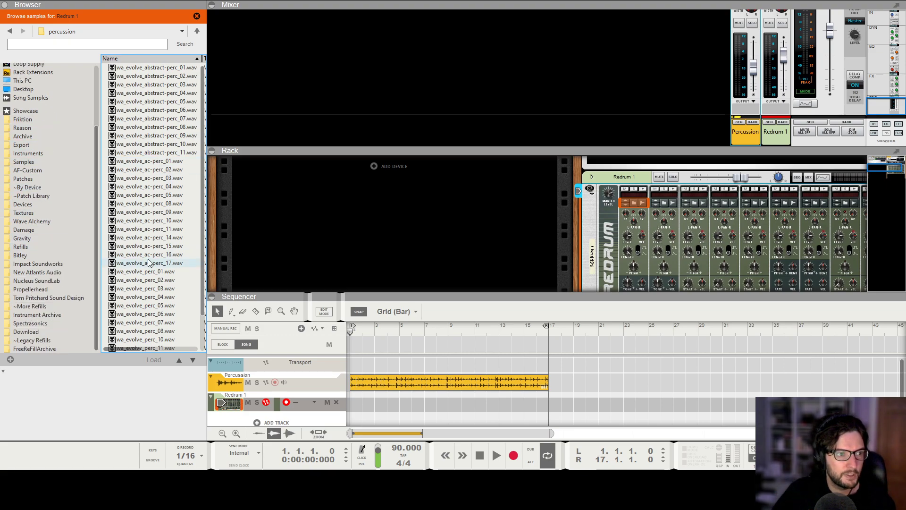
scroll(172, 193, "down", 1)
scroll(172, 191, "up", 1)
left_click(154, 105)
key("BackSpace")
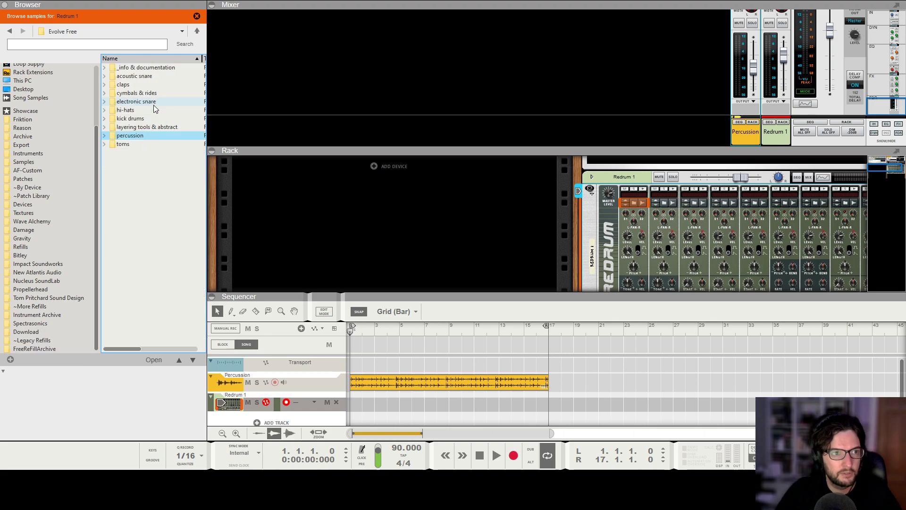
left_click(147, 118)
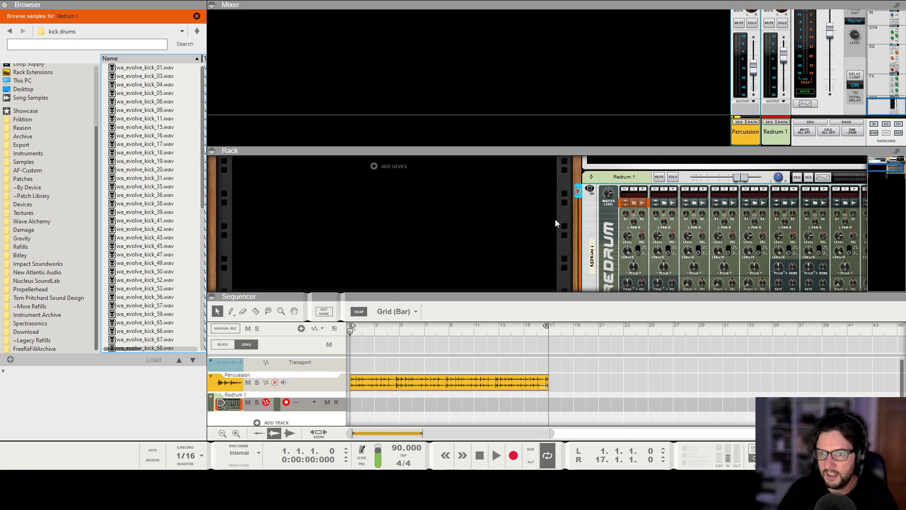
Audition several kick samples and load wa_evolve_kick_42.wav into Redrum channel 1
scroll(554, 188, "right", 5)
scroll(529, 197, "down", 1)
left_click(183, 163)
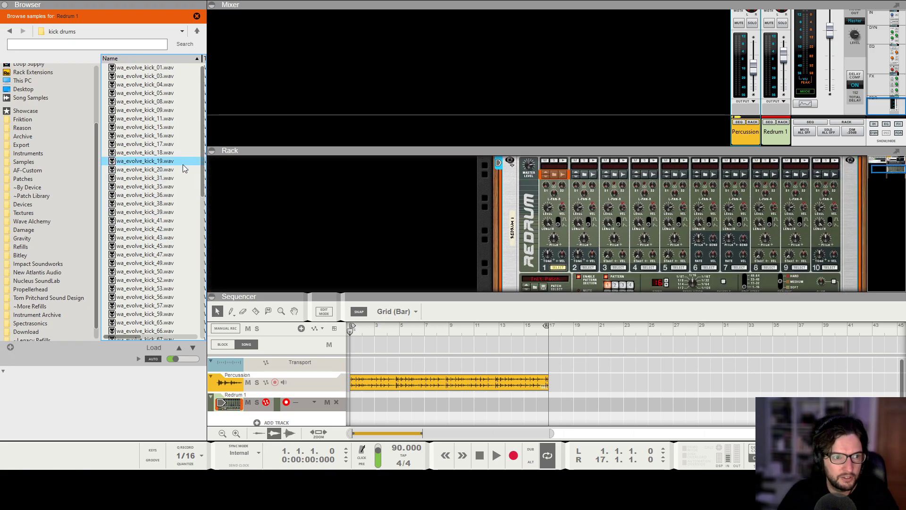
left_click(170, 178)
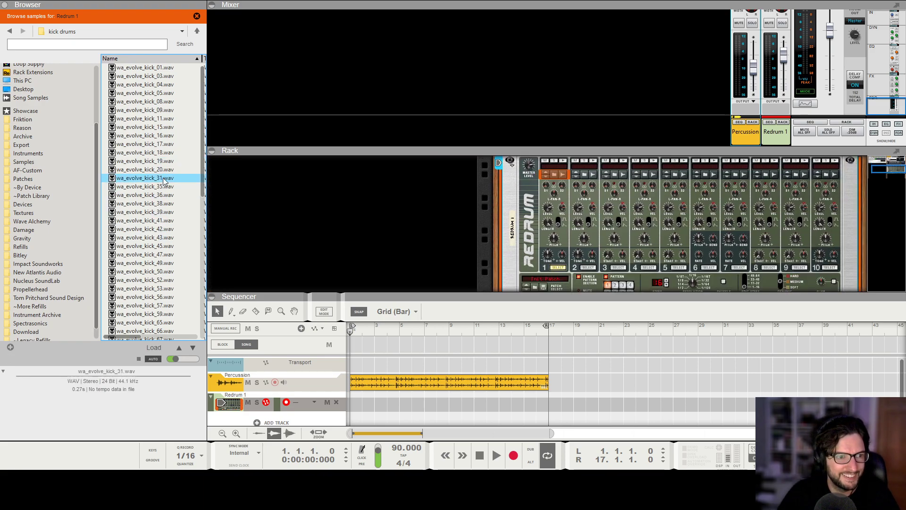
left_click(163, 195)
left_click(160, 203)
left_click(159, 220)
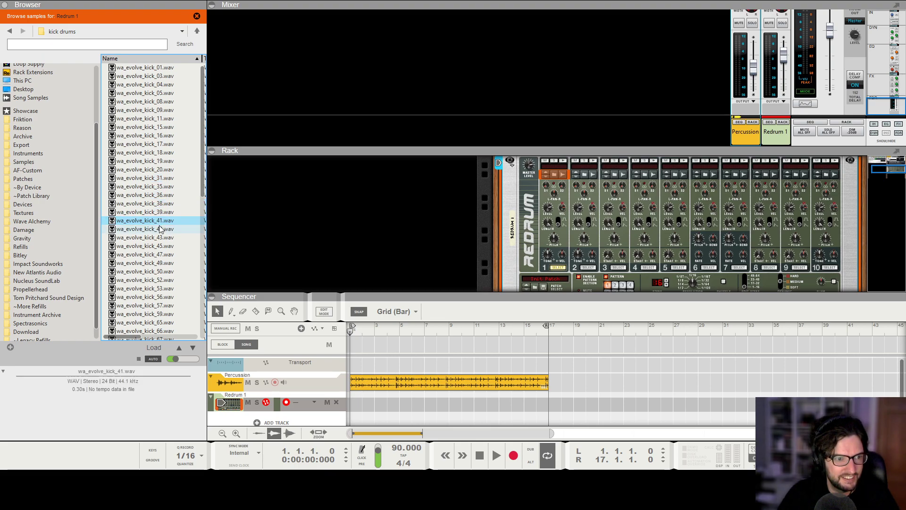
left_click(159, 230)
left_click_drag(159, 234, 563, 163)
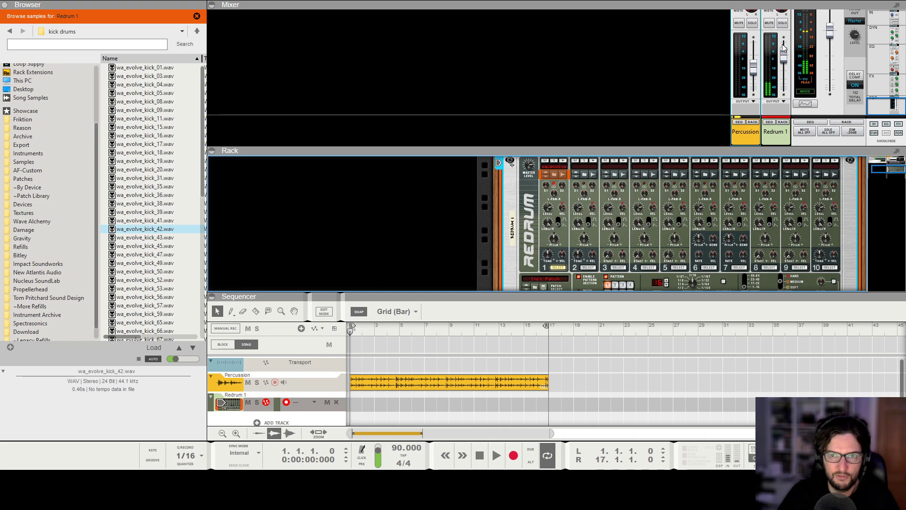
Lower the Redrum 1 mixer channel level to about -4.65 dB and audition the kick
left_click_drag(785, 57, 795, 63)
left_click(565, 162)
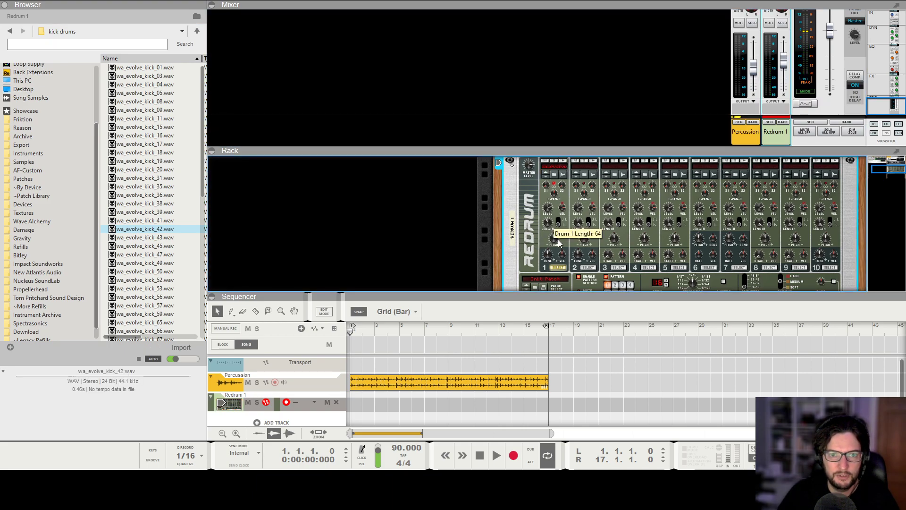
left_click(565, 162)
Load the EVE Drums-NoSC.cmb patch as the insert effect on the Redrum 1 mix channel and close the browser
scroll(564, 163, "up", 3)
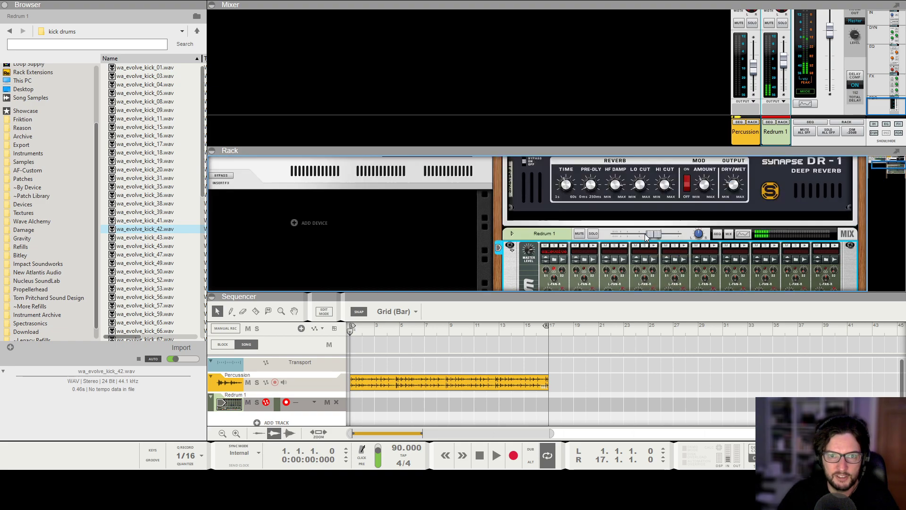
left_click(530, 251)
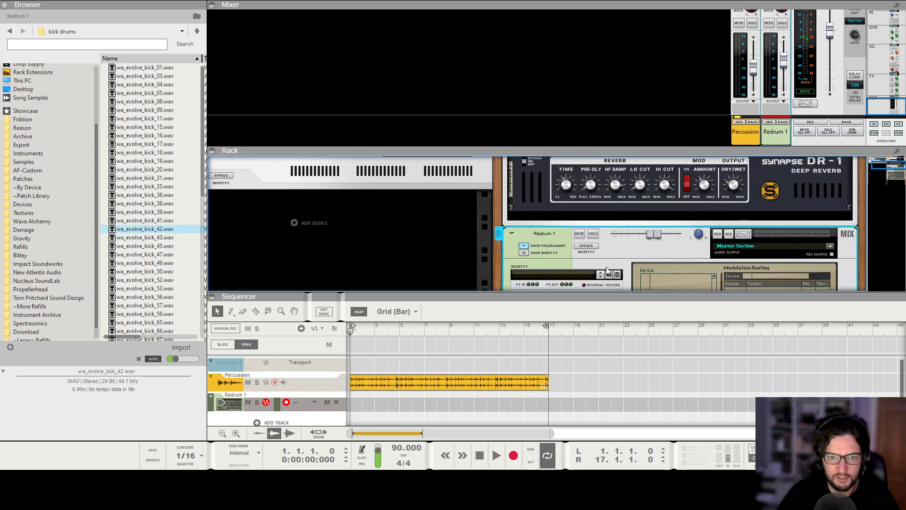
left_click(608, 274)
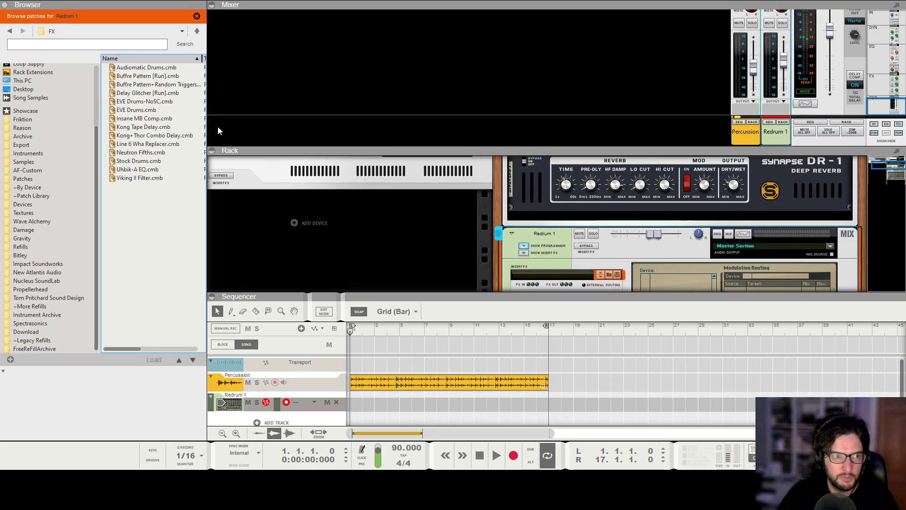
left_click(142, 102)
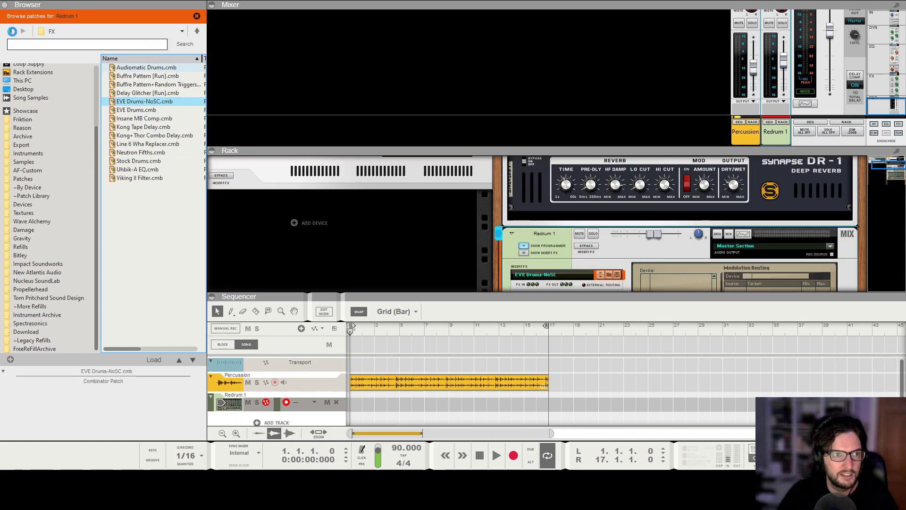
key("F3")
Show the insert effect devices of the Redrum 1 channel and enlarge the rack view
scroll(533, 245, "down", 2)
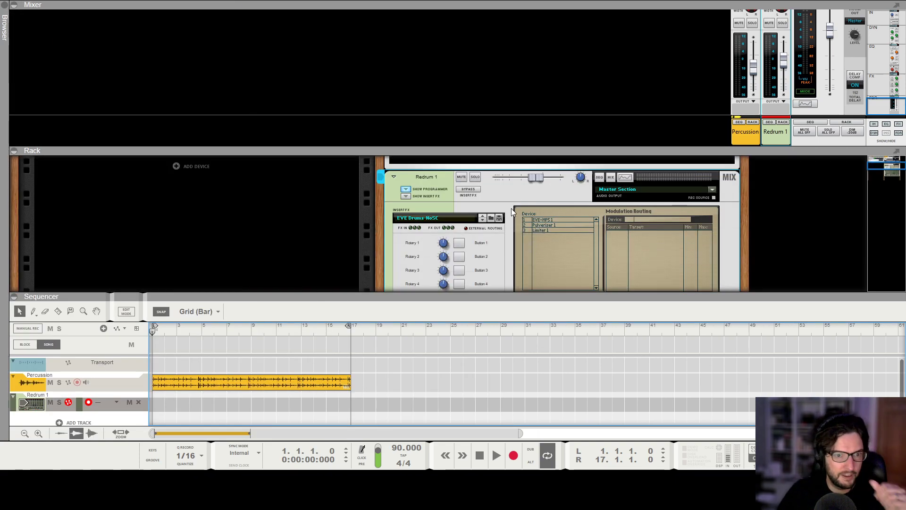
scroll(442, 227, "down", 1)
scroll(443, 215, "up", 1)
left_click(406, 195)
scroll(491, 225, "down", 4)
scroll(511, 269, "down", 1)
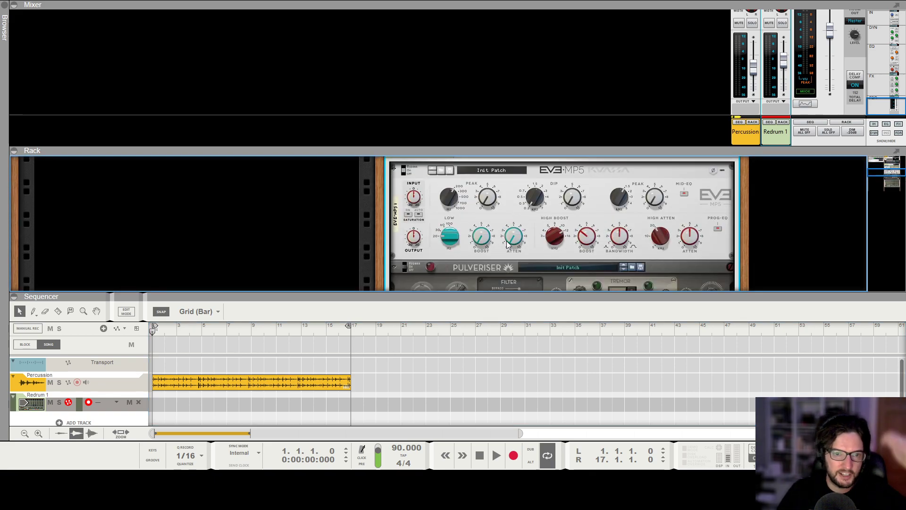
key("F6")
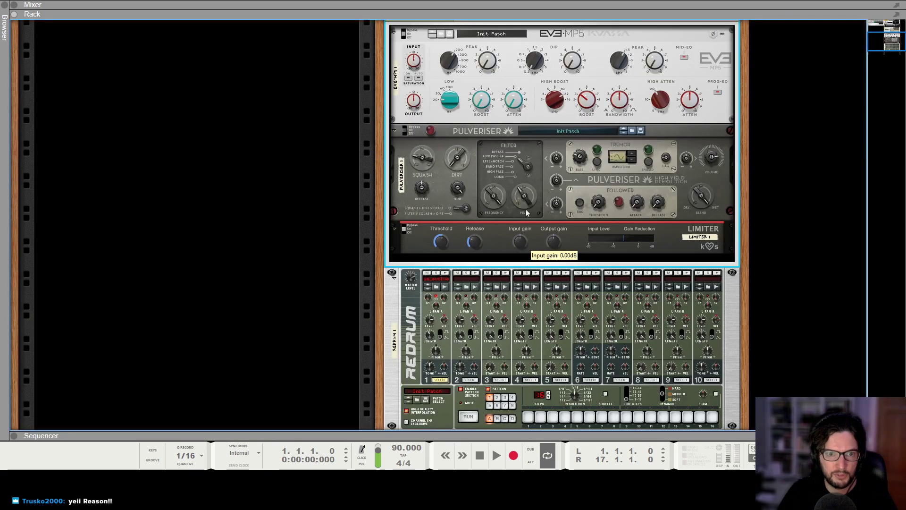
Examine the EVE-MP5 equalizer, Pulveriser and Limiter settings in the Redrum 1 insert chain
scroll(579, 187, "up", 4)
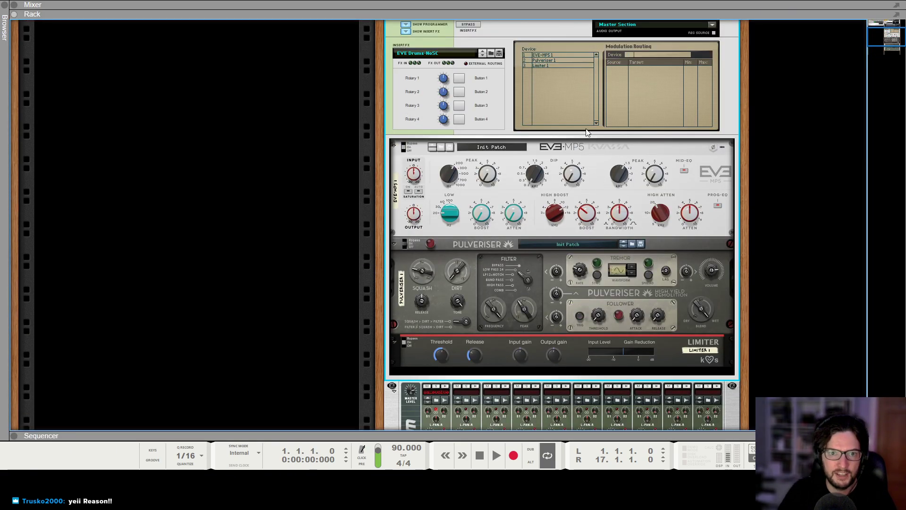
left_click(584, 174)
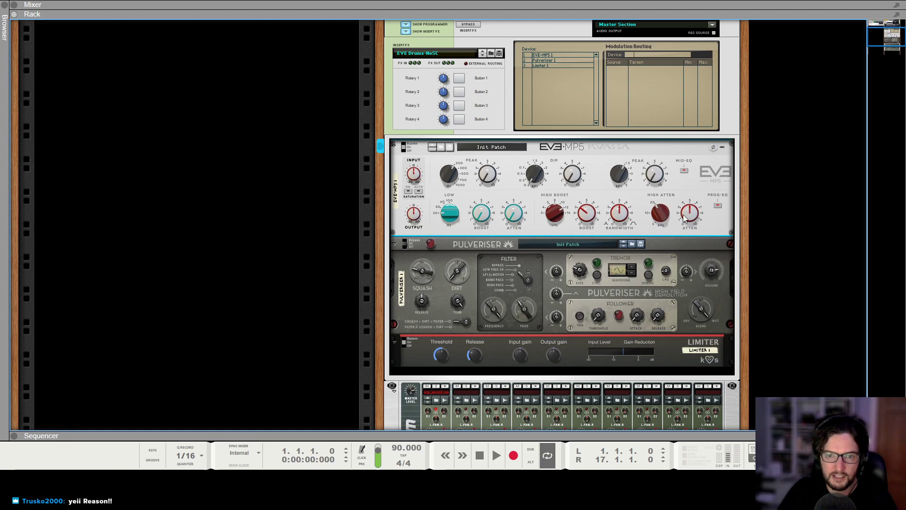
mouse_move(689, 217)
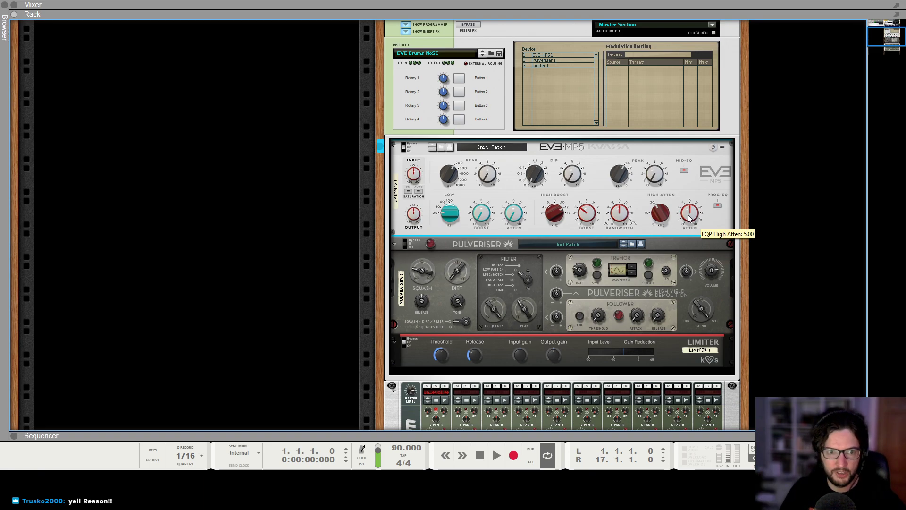
scroll(546, 224, "down", 2)
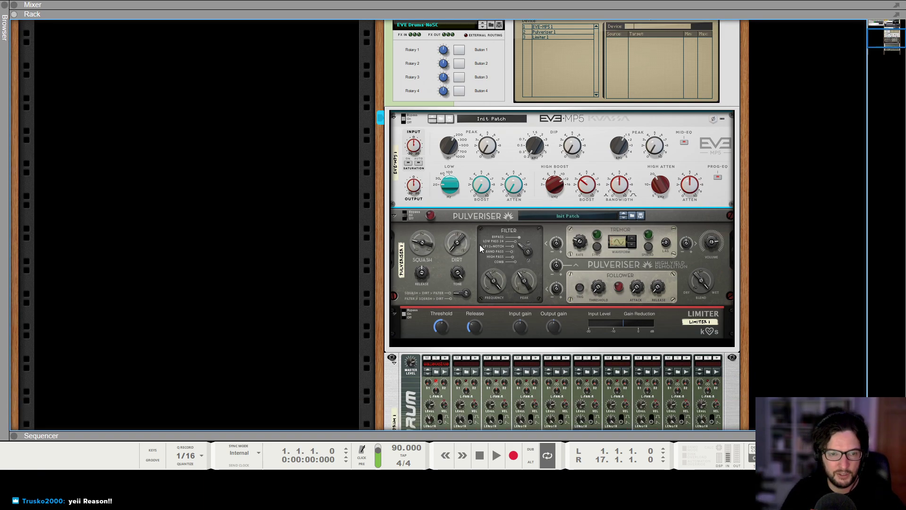
left_click_drag(422, 243, 425, 249)
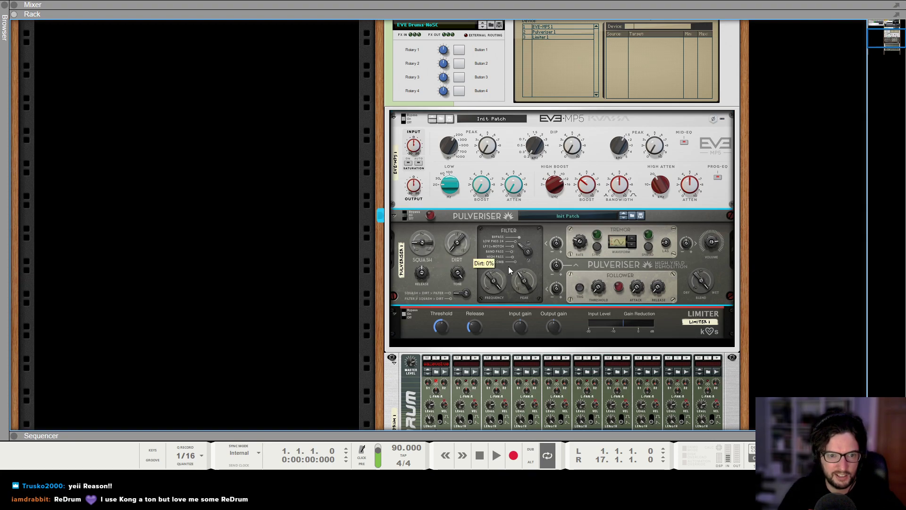
scroll(467, 255, "down", 2)
left_click(442, 300)
left_click_drag(444, 302, 452, 293)
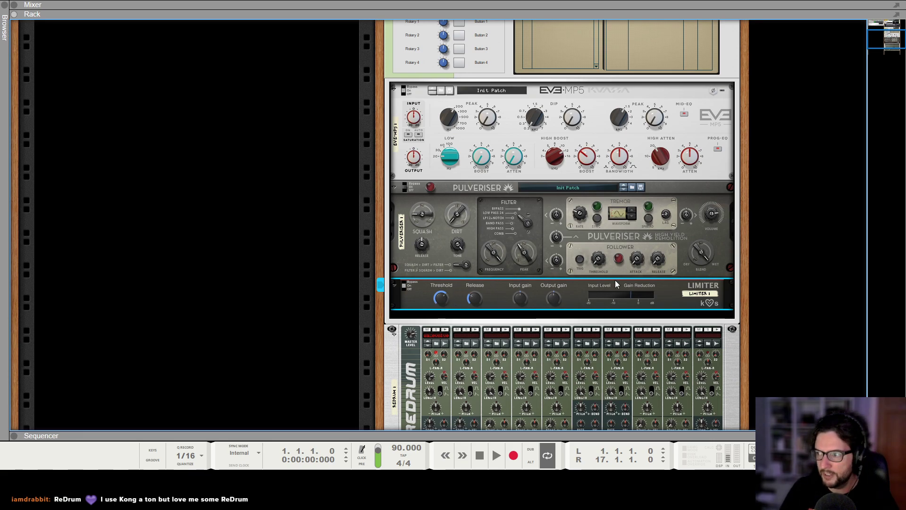
Program the kick on Redrum steps 1, 5, 9 and 13 and run the pattern
scroll(627, 283, "down", 1)
scroll(607, 265, "down", 1)
left_click(446, 273)
scroll(584, 279, "down", 1)
left_click(525, 387)
left_click(577, 389)
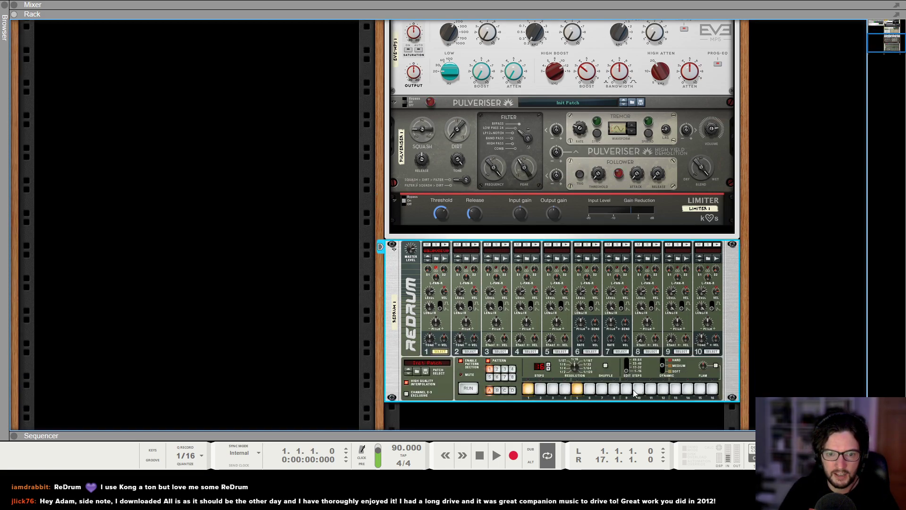
left_click(675, 389)
left_click(468, 388)
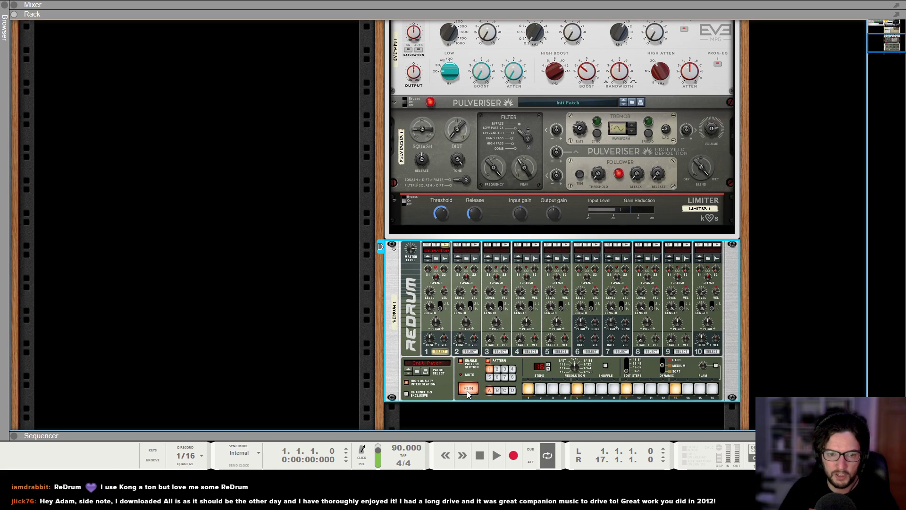
Check the levels in the mixer while playing the kick pattern with the percussion loop, and stop playback
key("F5")
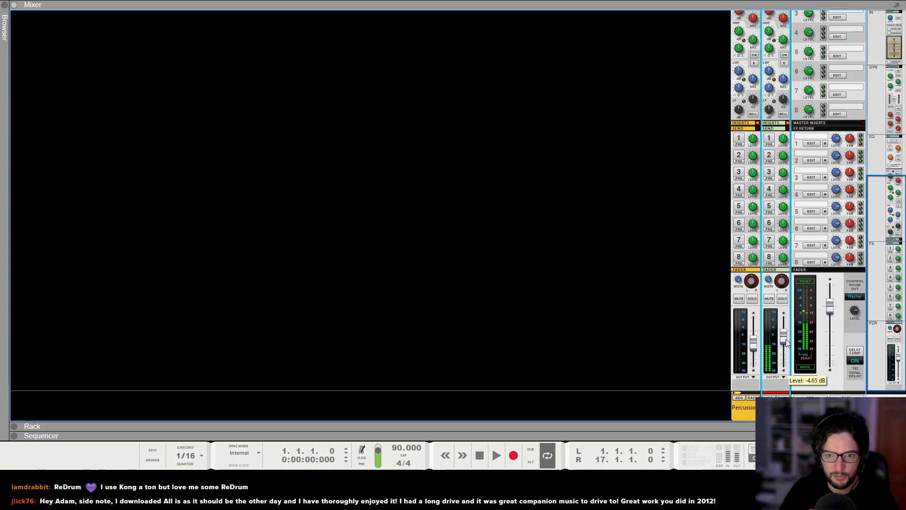
key("space")
key("space")
left_click(484, 455)
key("space")
key("space")
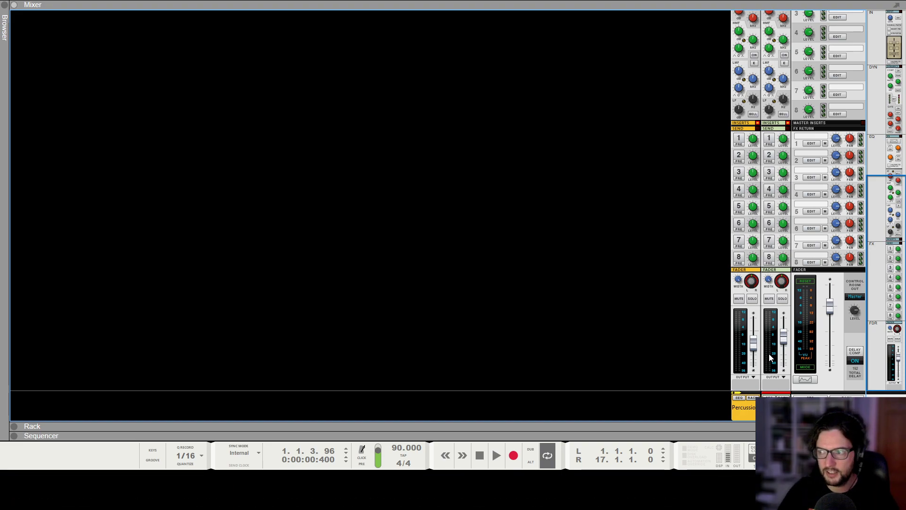
Clear all programmed kick steps from the Redrum pattern
key("F6")
left_click_drag(528, 390, 699, 397)
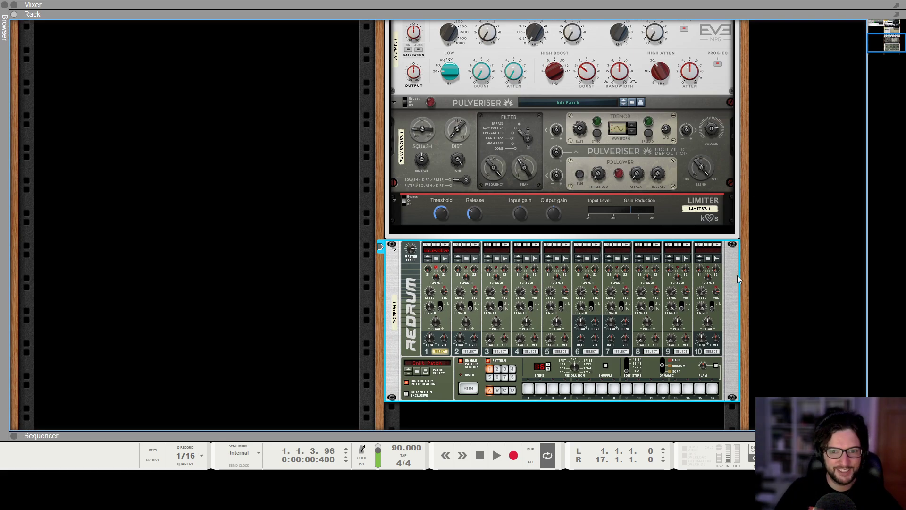
Show the mixer, rack and sequencer together with the Redrum 1 drum channels in the rack area
left_click(674, 212)
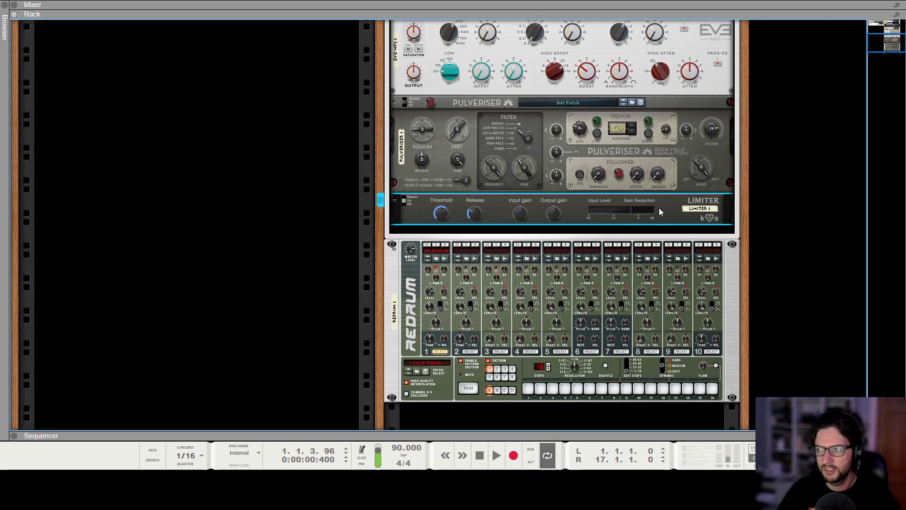
key("F5+F6+F7")
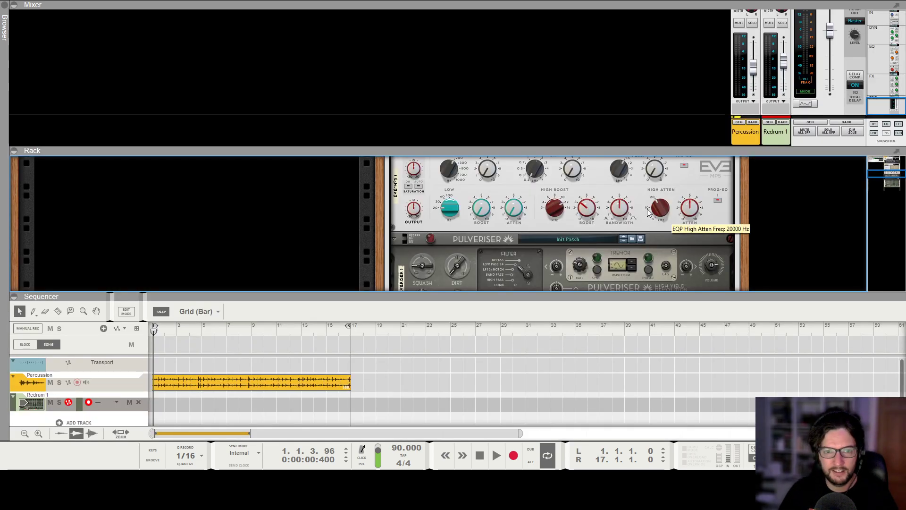
scroll(533, 211, "down", 5)
scroll(534, 212, "down", 3)
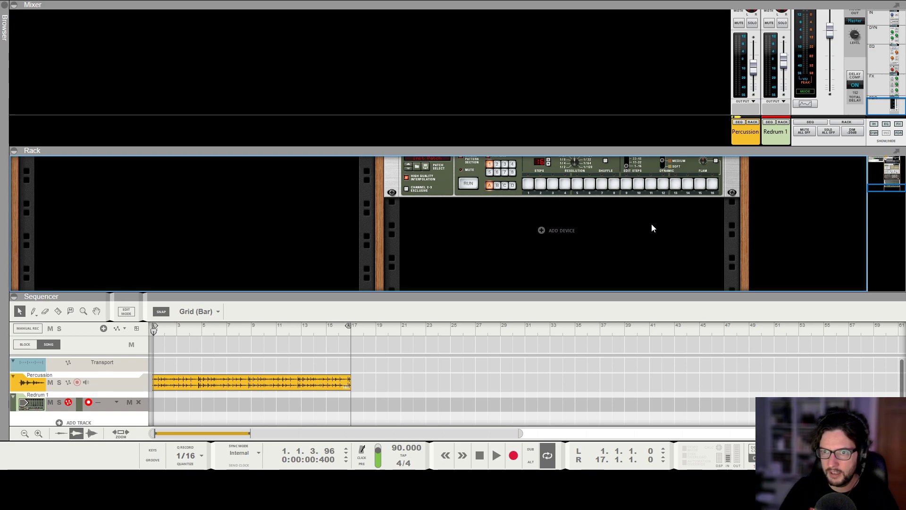
scroll(651, 228, "up", 5)
scroll(505, 232, "up", 2)
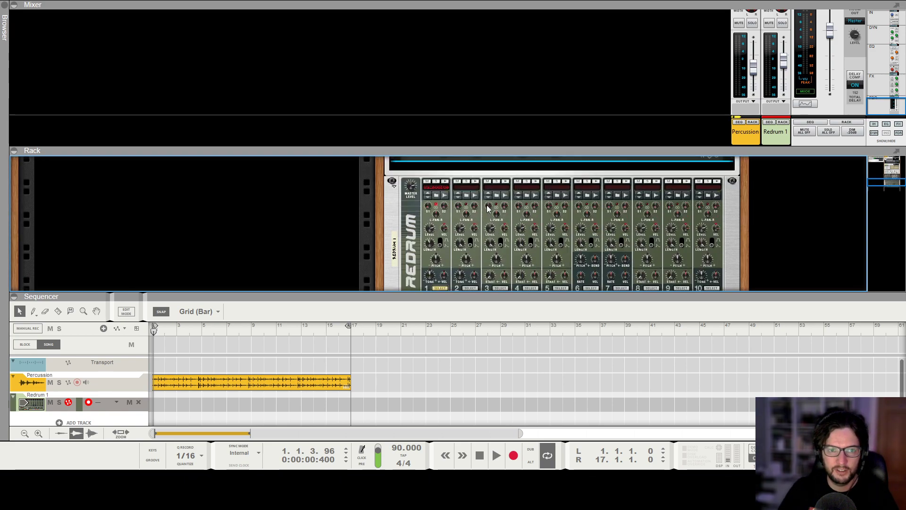
Browse samples for Redrum channel 2 and open the Evolve Free electronic snare folder
left_click(465, 196)
left_click(178, 155)
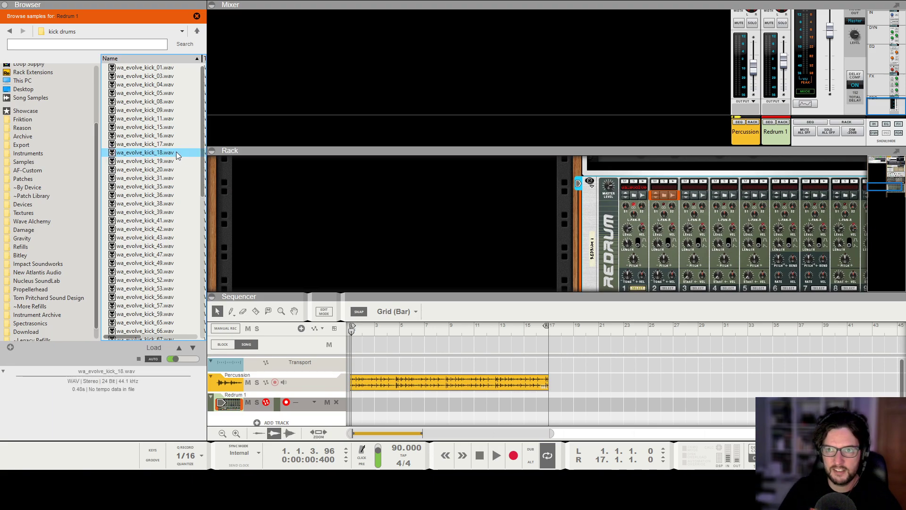
key("BackSpace")
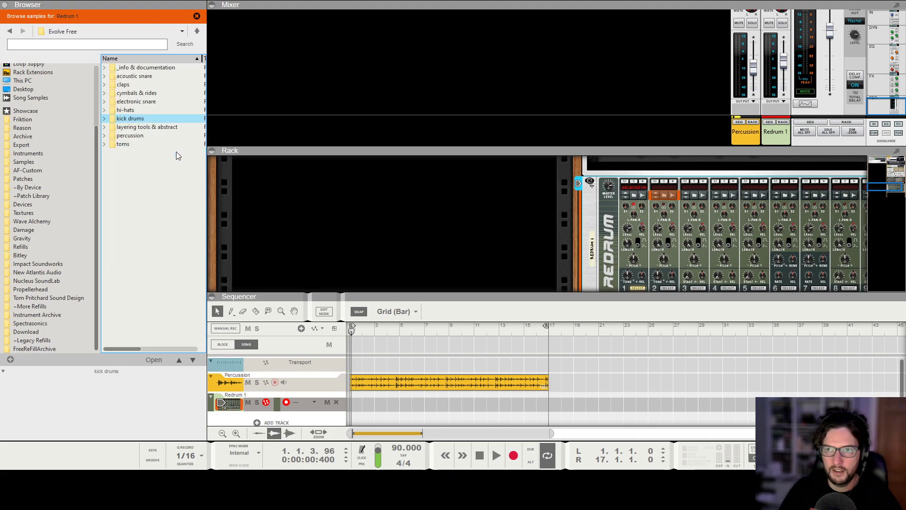
left_click(158, 102)
key("Return")
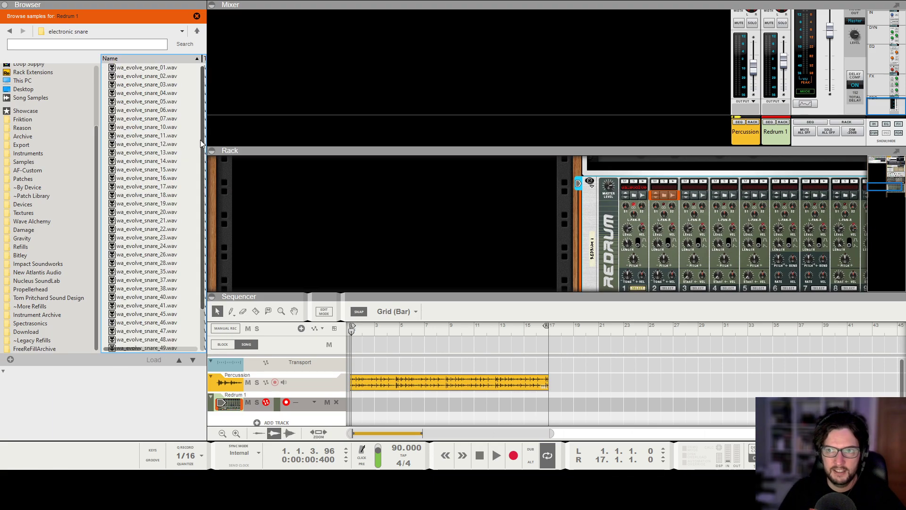
Audition several electronic snare samples and load wa_evolve_snare_05.wav into Redrum channel 2
left_click(177, 204)
left_click(173, 183)
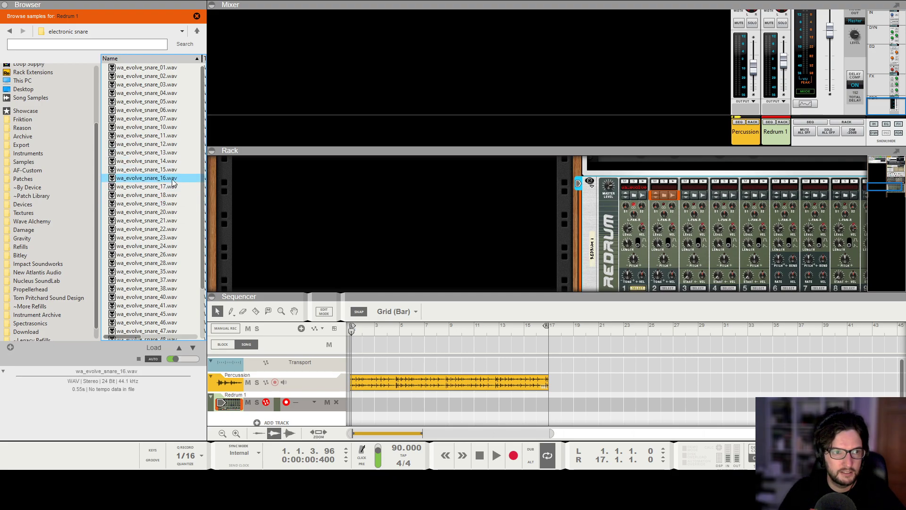
left_click(179, 152)
left_click(179, 118)
left_click(181, 93)
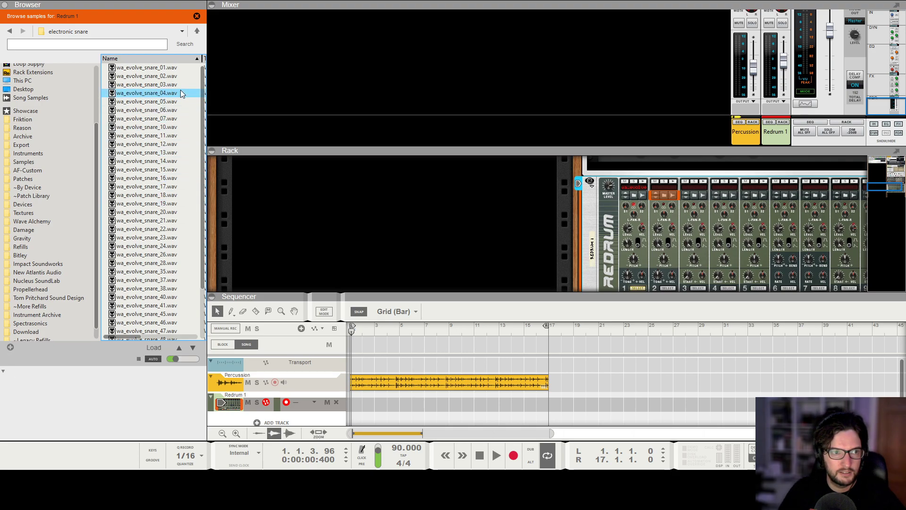
left_click(179, 102)
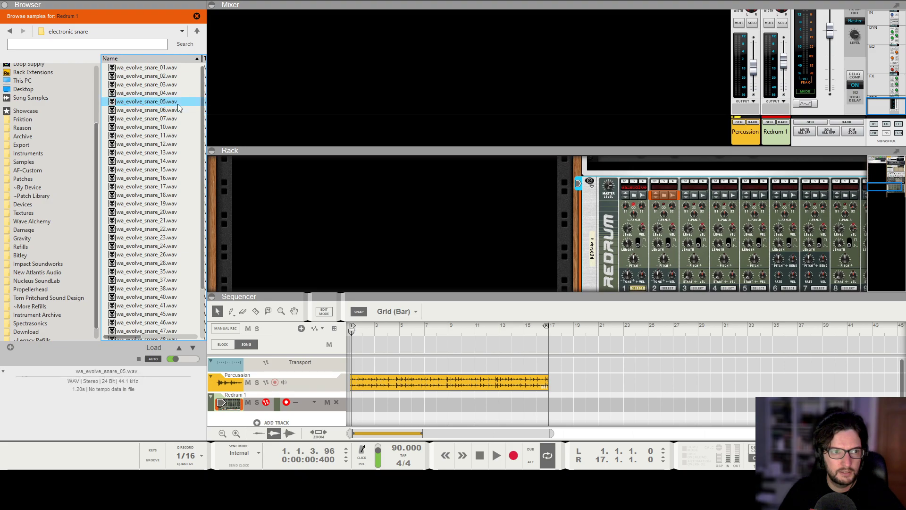
left_click(176, 94)
left_click(172, 102)
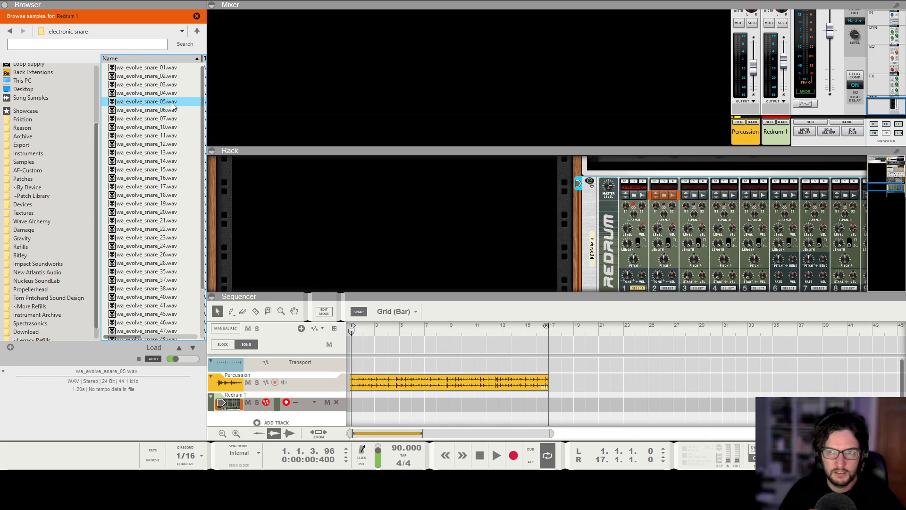
left_click_drag(158, 106, 678, 193)
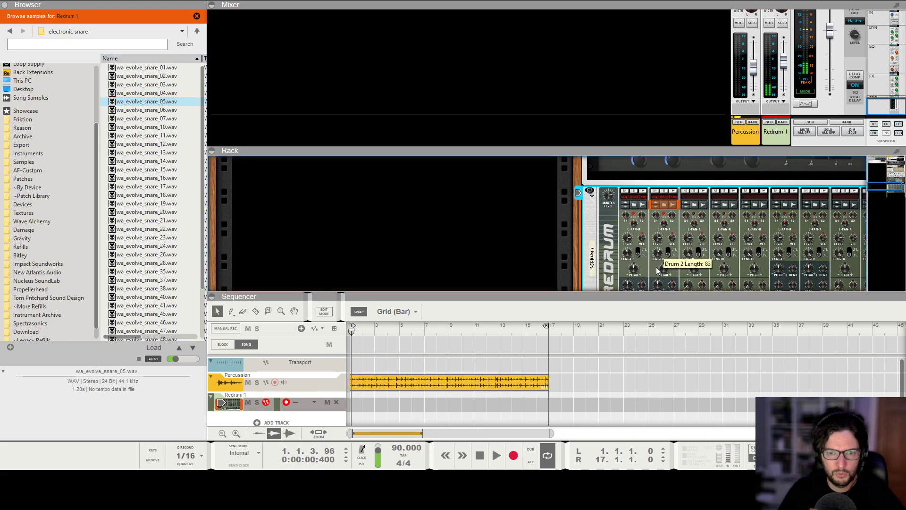
Shorten the snare on Redrum channel 2 to a length of about 40 while auditioning it
left_click(673, 191)
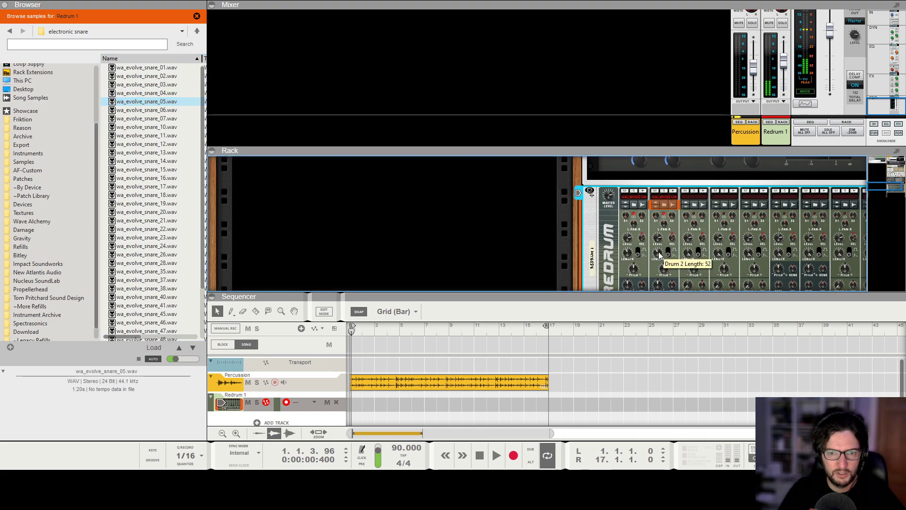
left_click(672, 191)
left_click_drag(660, 257, 660, 253)
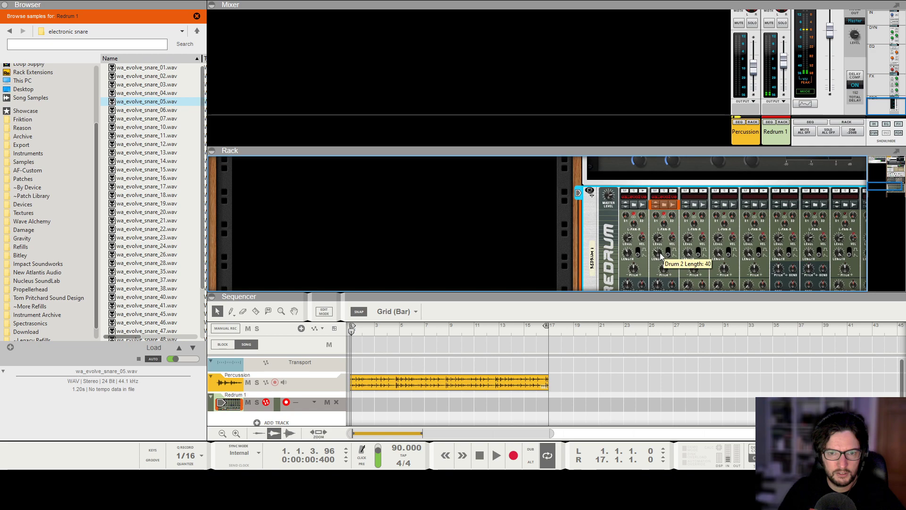
left_click(672, 191)
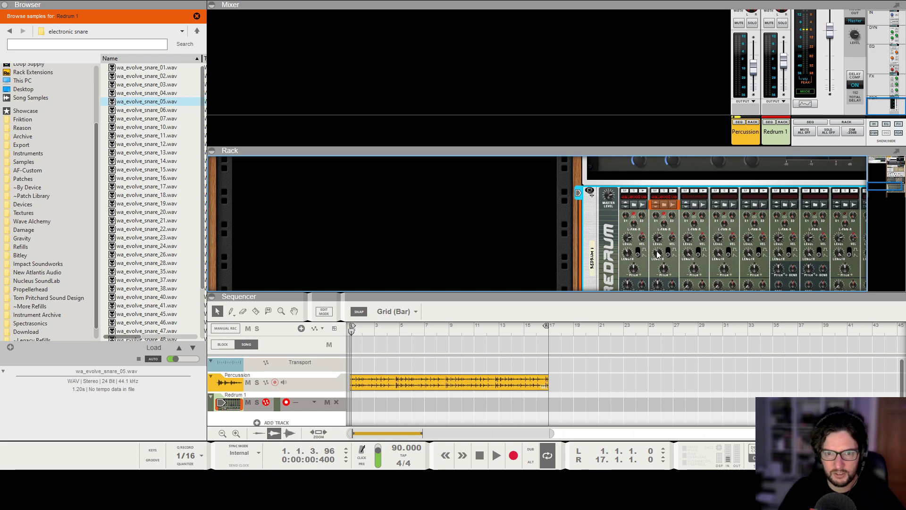
left_click(672, 191)
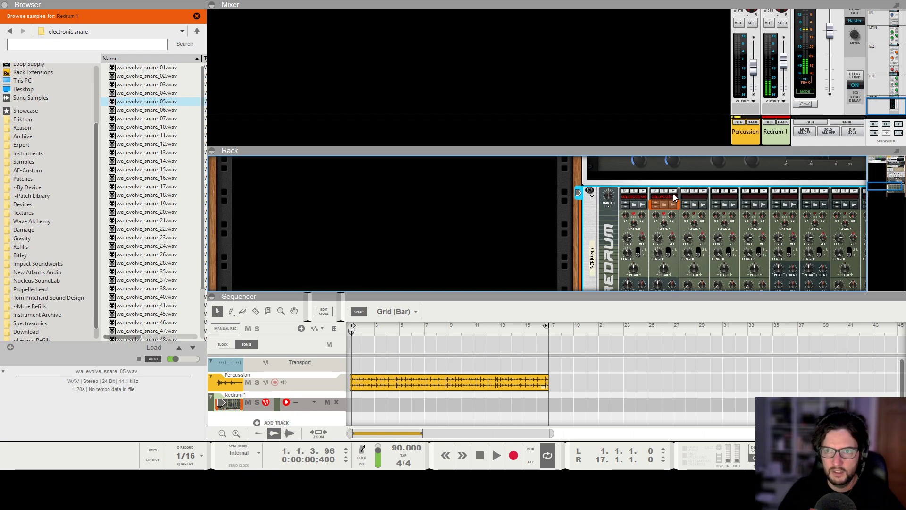
Audition closed samples in the hi-hats folder and load wa_evolve_cl-hat_11.wav into Redrum channel 3
left_click(693, 204)
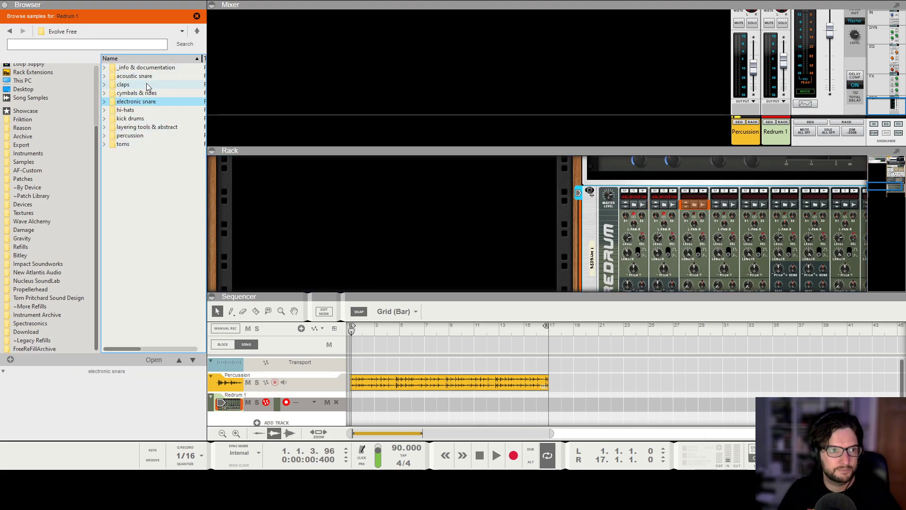
double_click(146, 110)
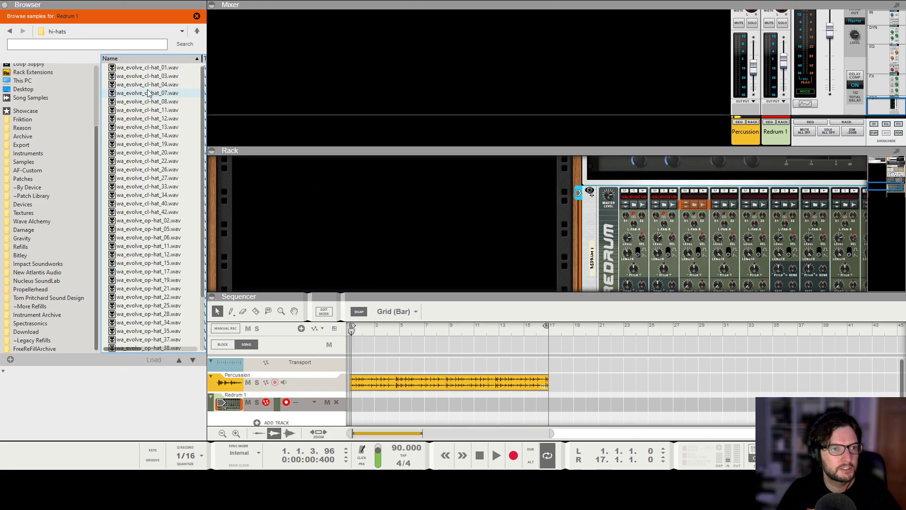
left_click(141, 127)
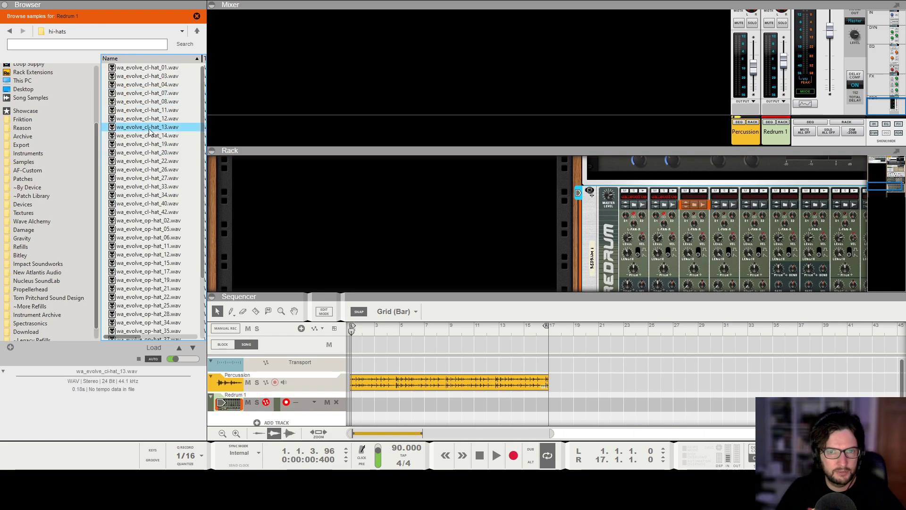
left_click(184, 84)
left_click(166, 109)
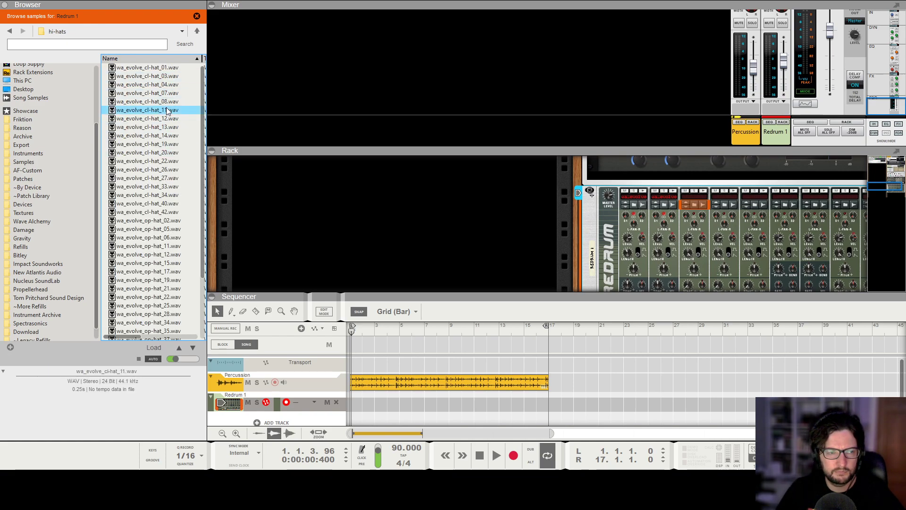
left_click_drag(162, 110, 689, 257)
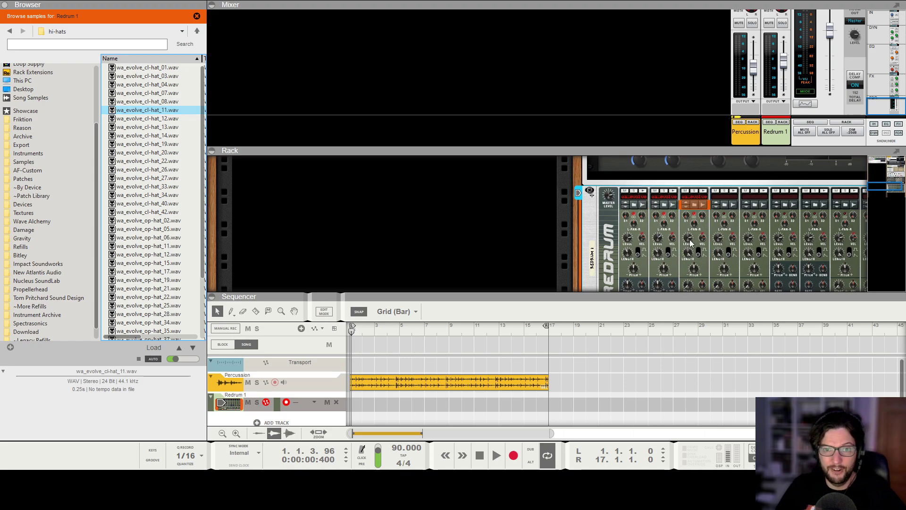
Adjust the level of the hi-hat on Redrum channel 3 while auditioning it
left_click(703, 190)
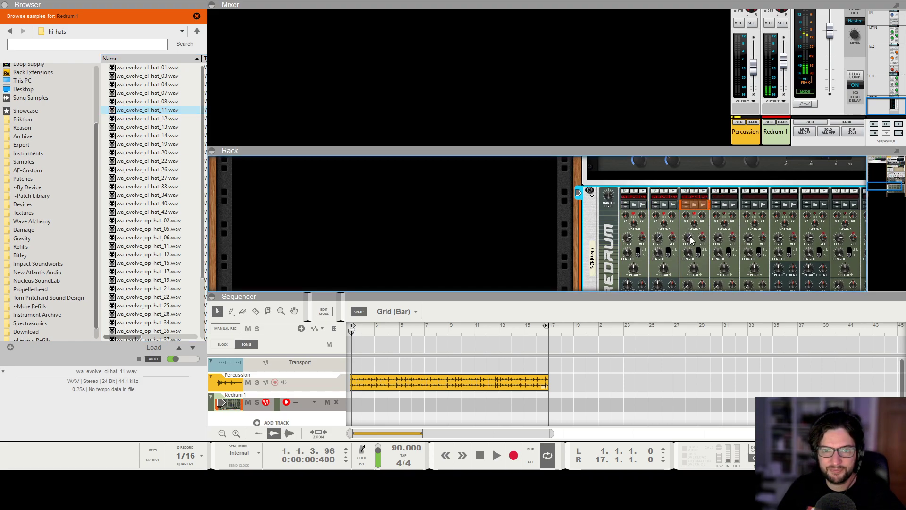
left_click_drag(691, 236, 690, 238)
left_click(704, 191)
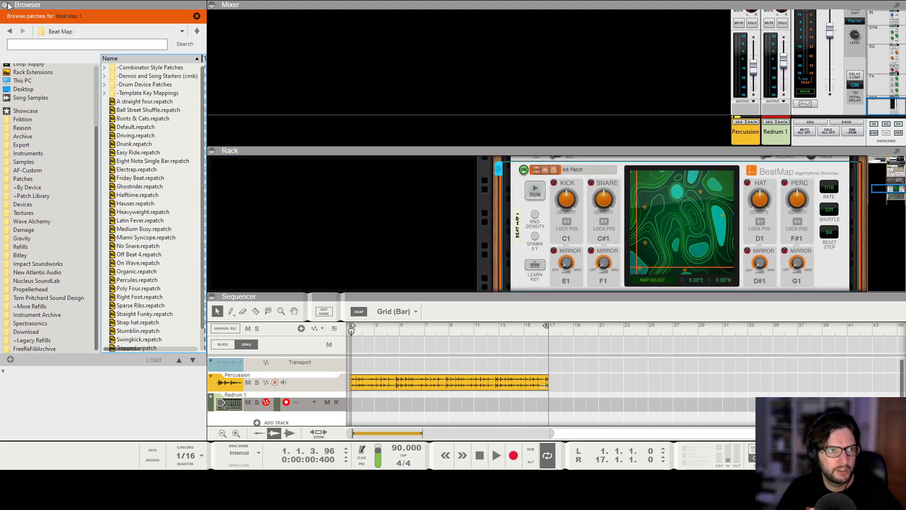
Close the browser and set BeatMap's map position to X 0.17°E, Y 10.11°N
key("F3")
left_click(520, 213)
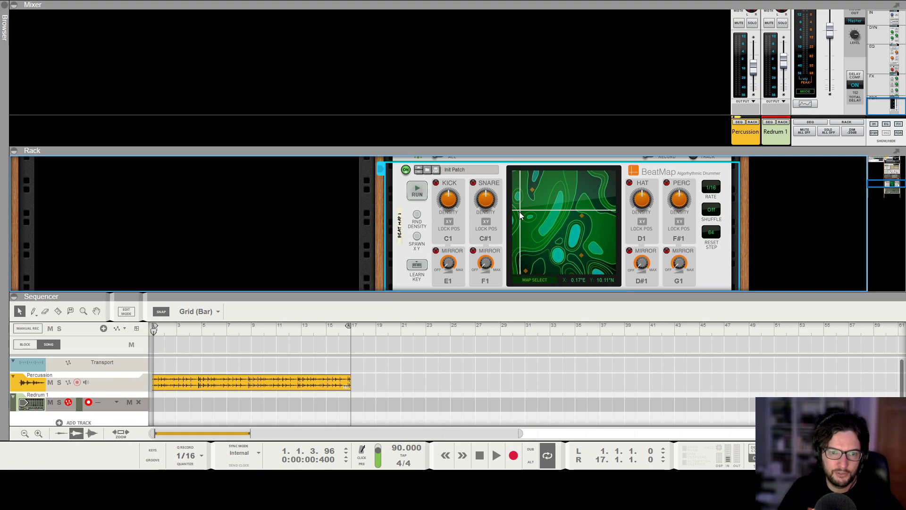
left_click(478, 386)
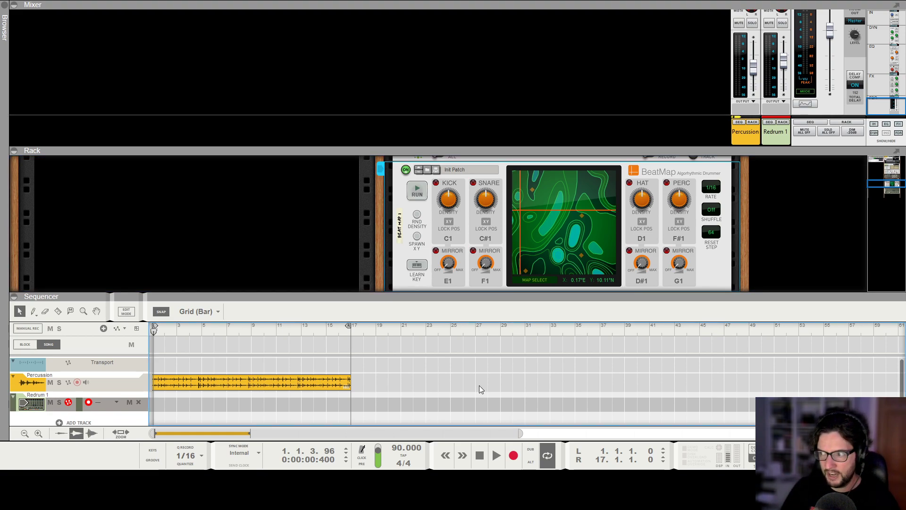
Play the song from the start, setting the Redrum 1 mixer level to -9.28 dB and reducing BeatMap's kick density
key("shift+Return")
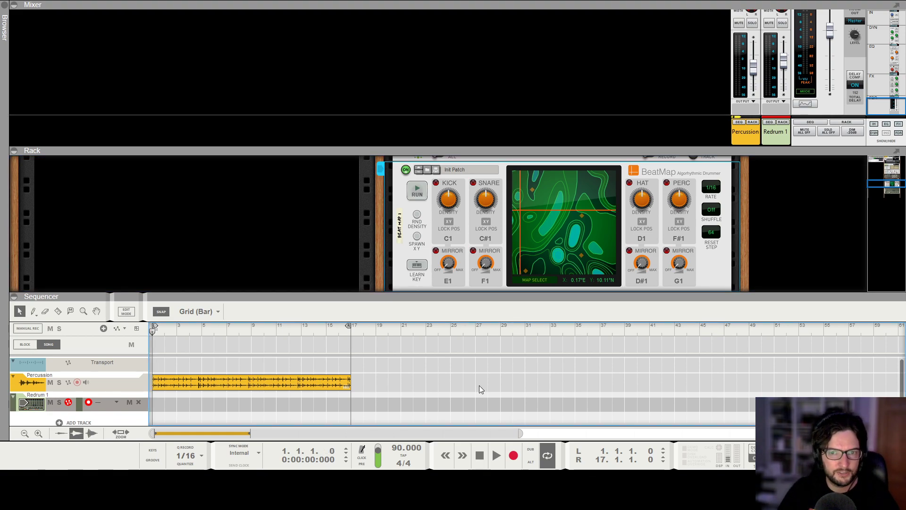
key("space")
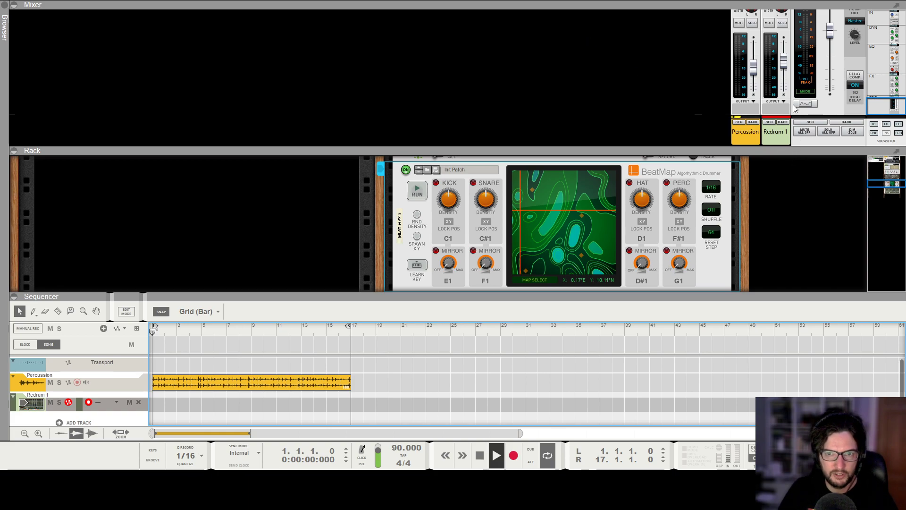
left_click(783, 70)
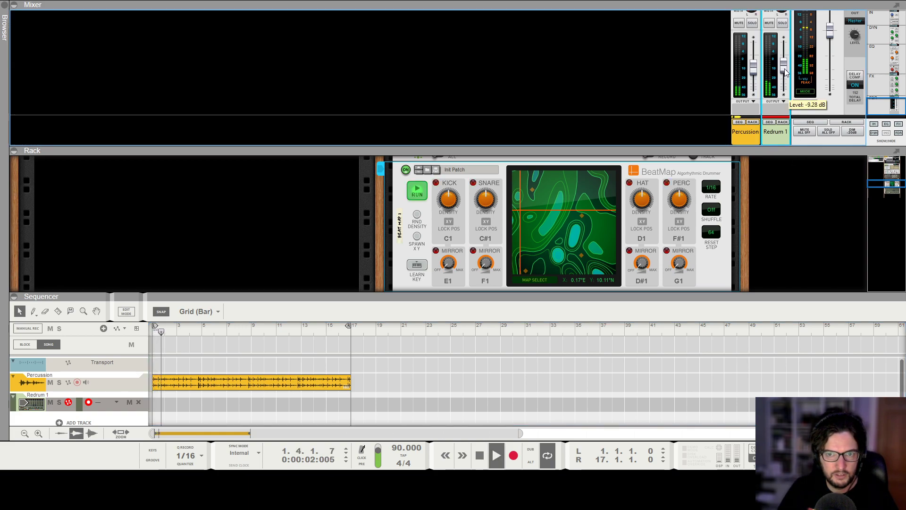
left_click(481, 206)
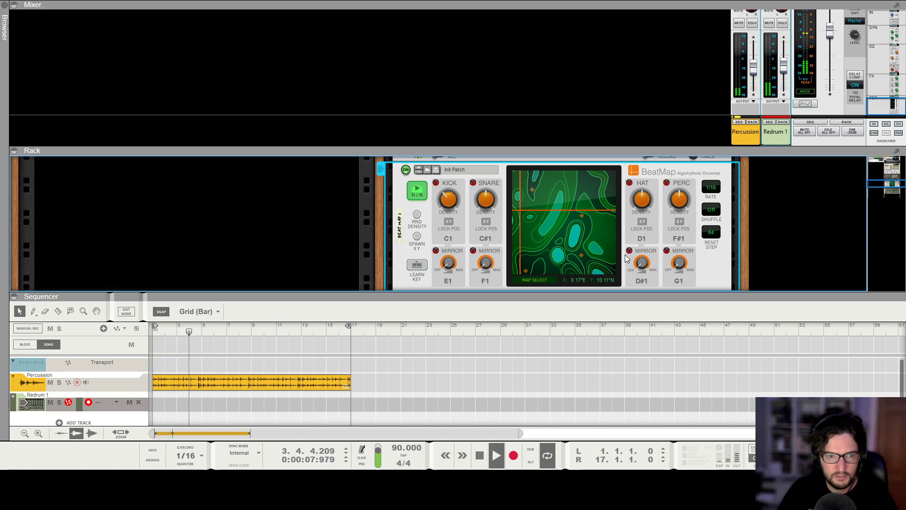
scroll(587, 248, "up", 3)
scroll(586, 248, "down", 6)
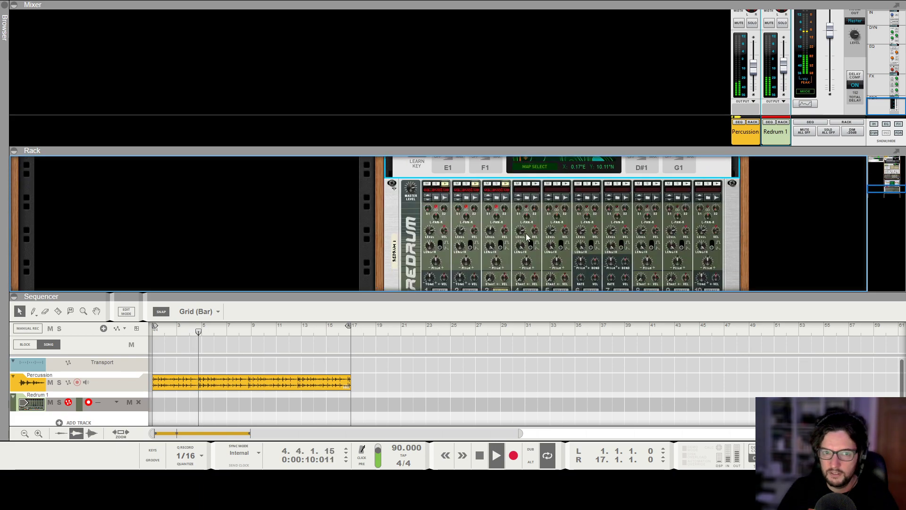
key("space")
Set BeatMap's reset step to 128 and hat density to 42%, with the song position returned to the start
scroll(653, 242, "up", 3)
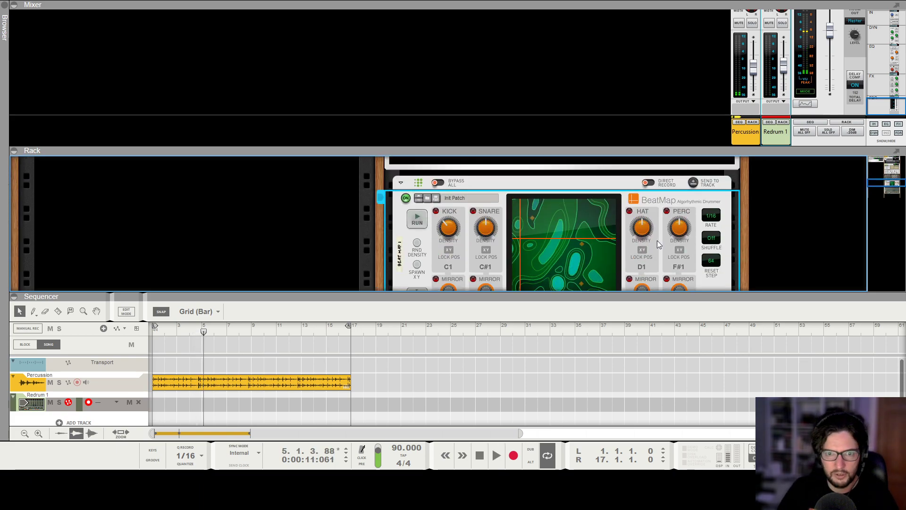
left_click_drag(718, 262, 717, 247)
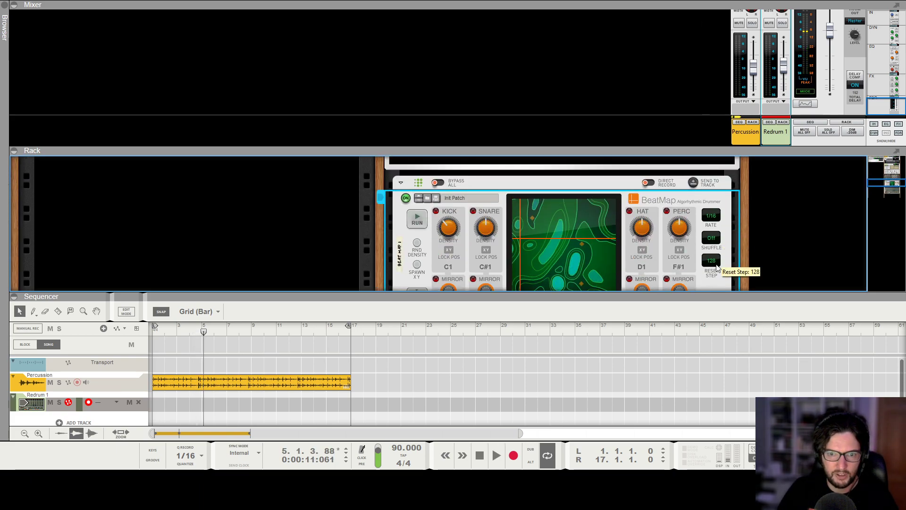
left_click_drag(330, 332, 23, 331)
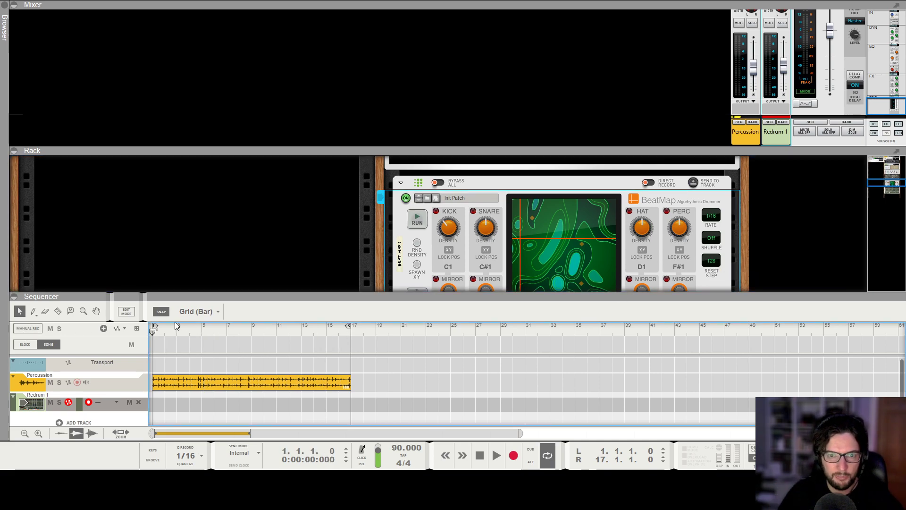
left_click(641, 228)
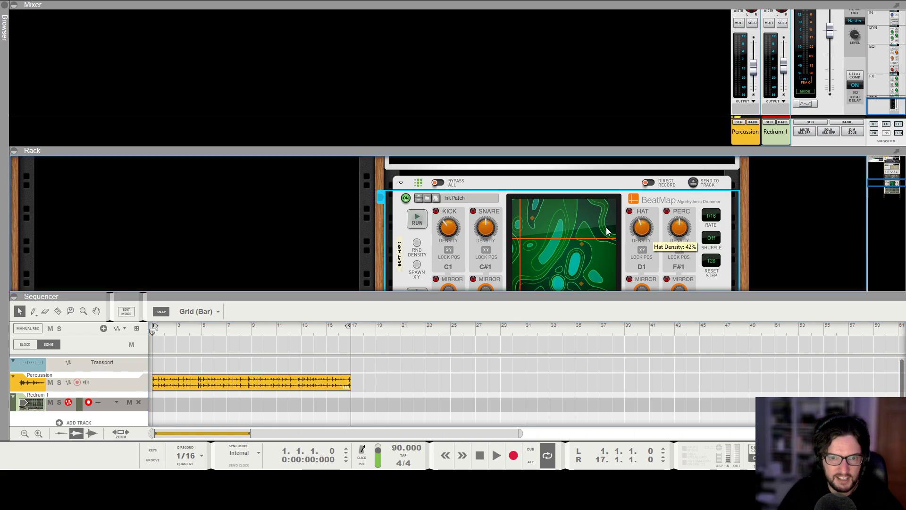
Add a Line Mixer after the Limiter in the Redrum 1 insert effects and maximize the rack view
scroll(497, 252, "up", 3)
left_click(495, 220)
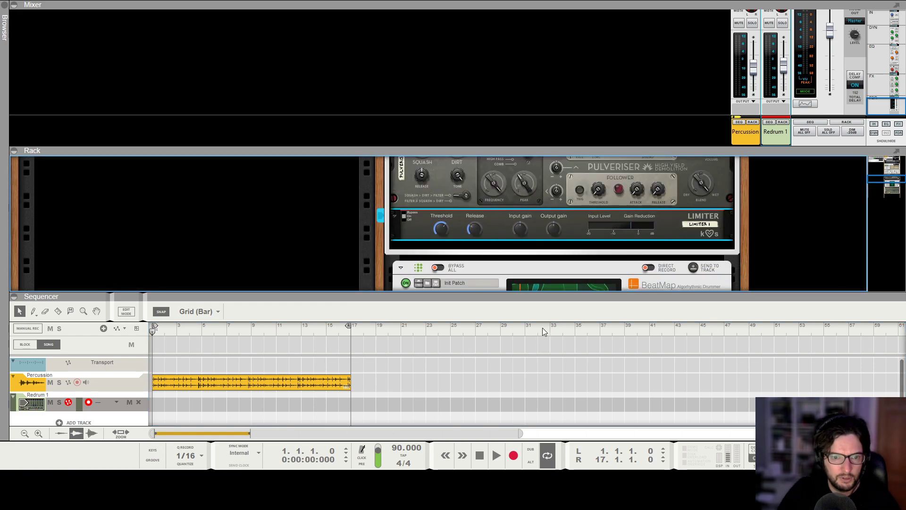
left_click(683, 396)
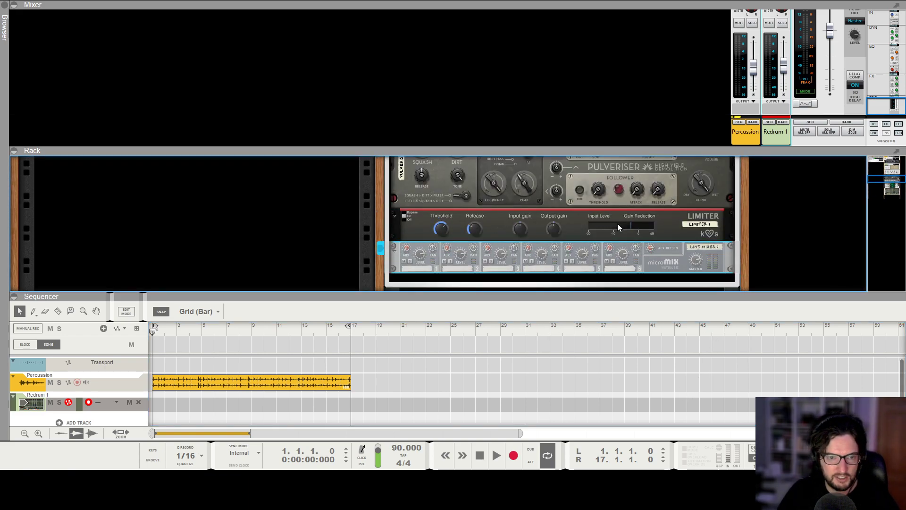
key("F6")
scroll(433, 368, "up", 1)
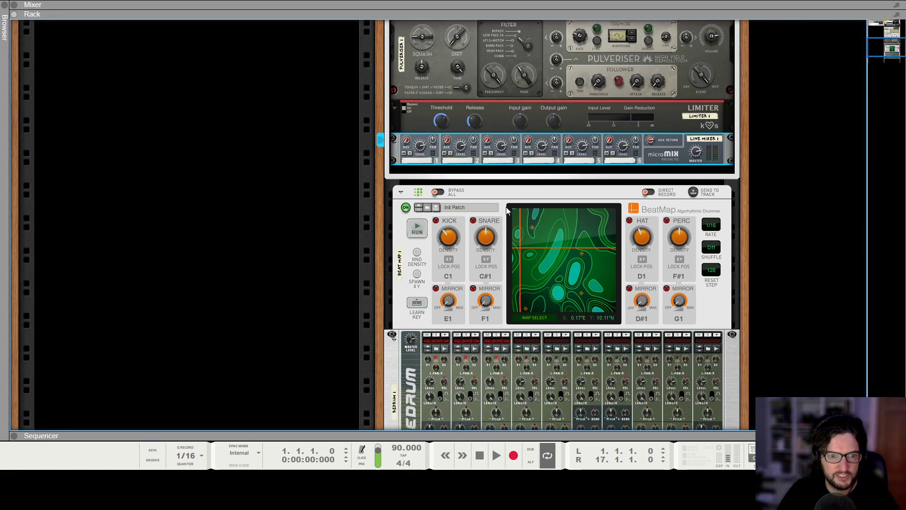
Patch Redrum's outputs 1–3 and stereo output into Line Mixer channels 1–3 and 6, and its master output into the Redrum 1 mix channel
key("Tab")
left_click_drag(421, 361, 491, 150)
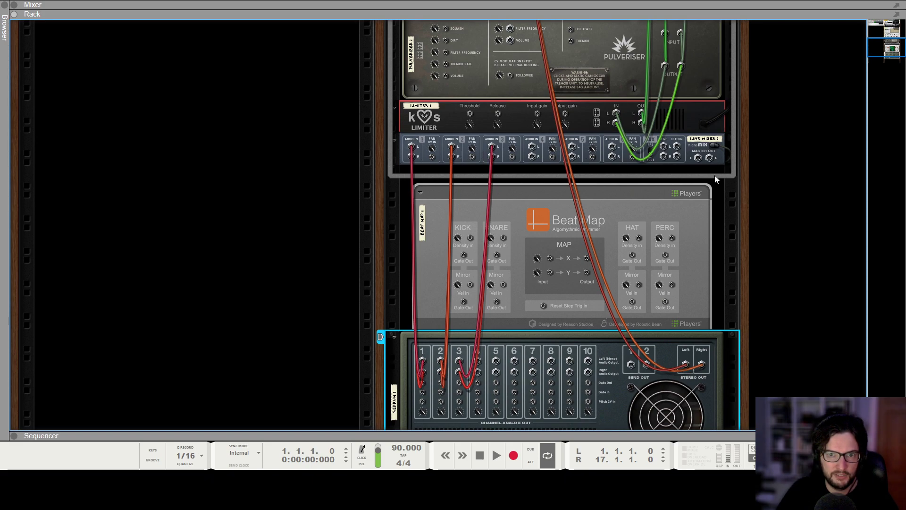
scroll(715, 176, "up", 2)
scroll(690, 341, "down", 1)
left_click_drag(686, 391, 498, 67)
scroll(583, 133, "up", 9)
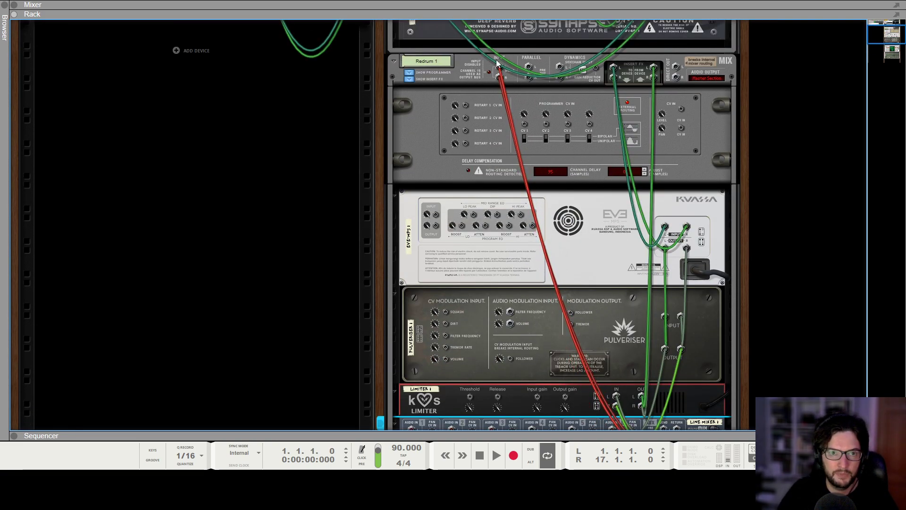
key("Tab")
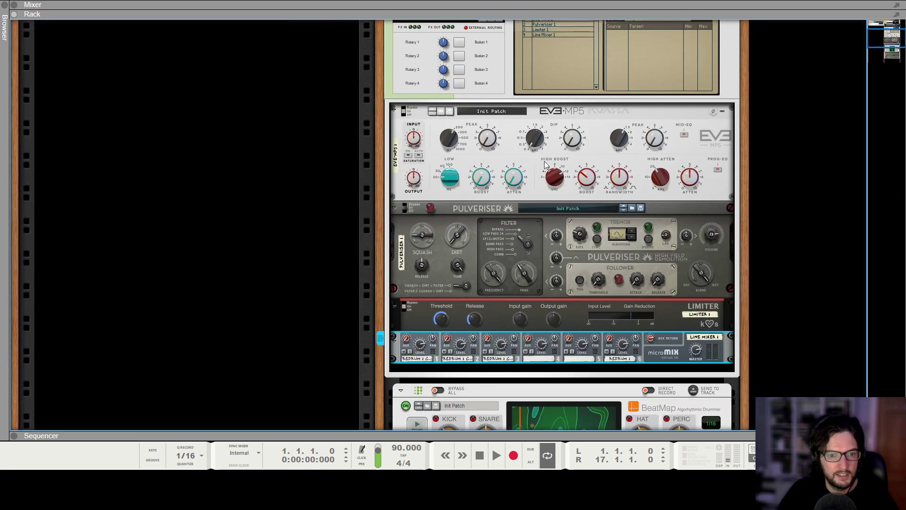
Load the patch DRM 80sGatedPlate.rv7 into an RV7000 reverb placed below the Line Mixer
scroll(380, 356, "down", 1)
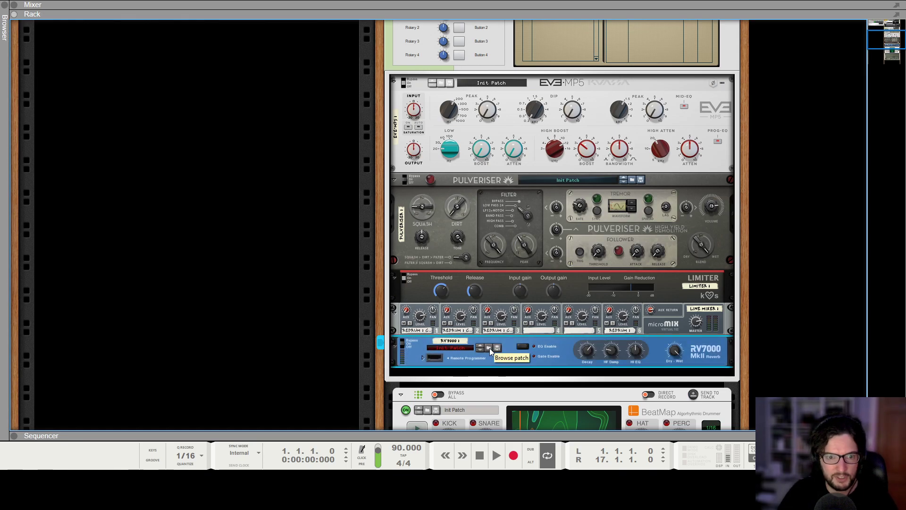
left_click(489, 347)
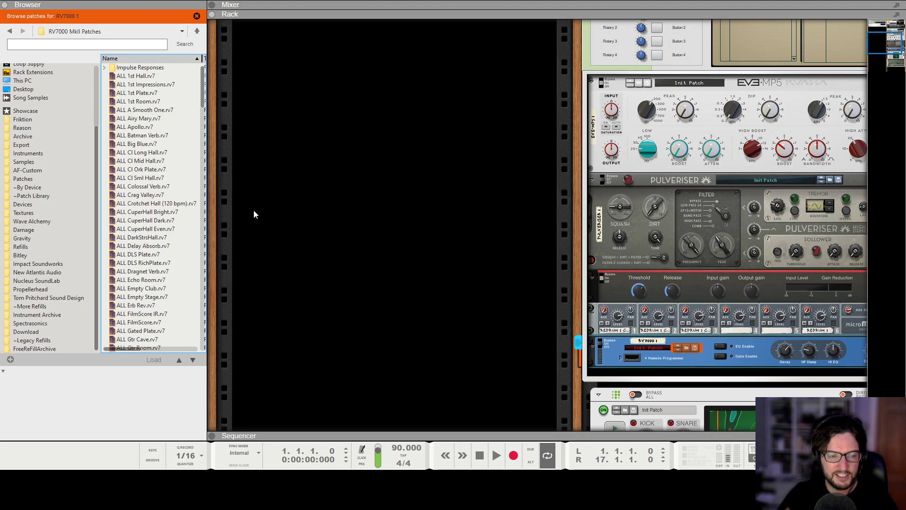
scroll(178, 196, "down", 5)
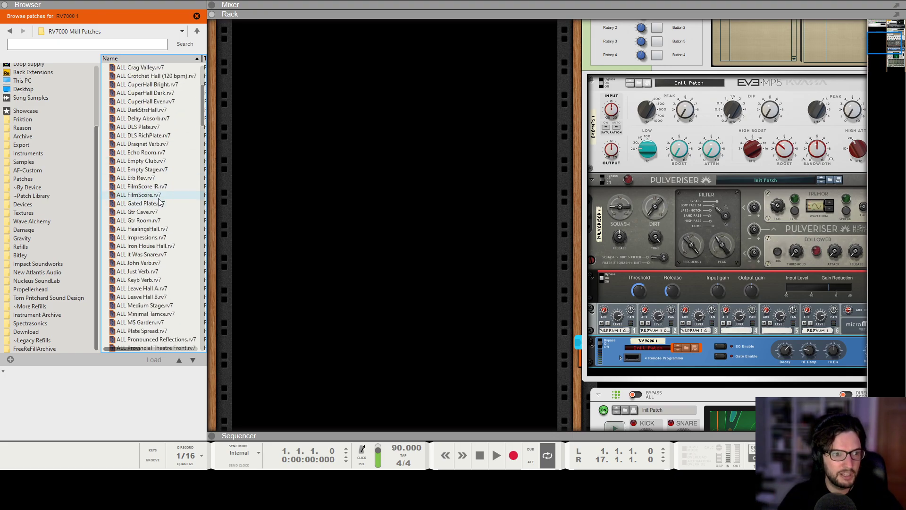
scroll(146, 227, "down", 15)
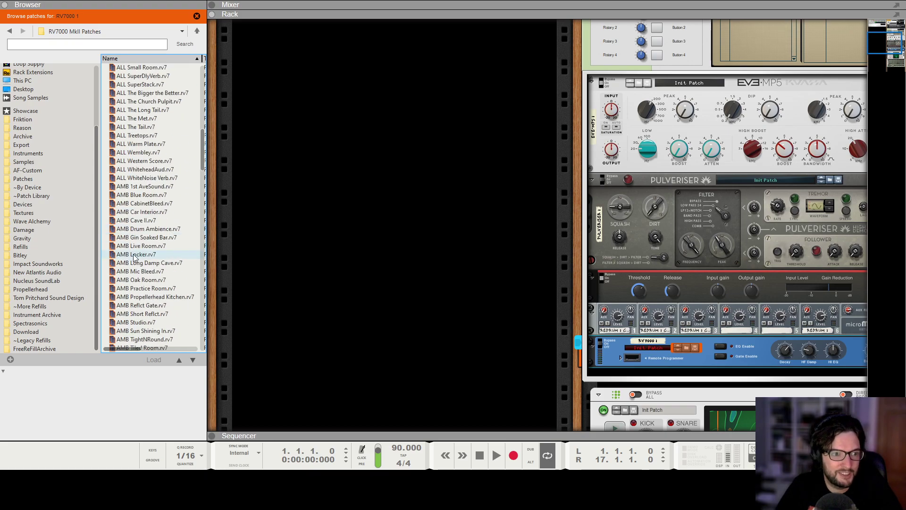
scroll(139, 241, "down", 7)
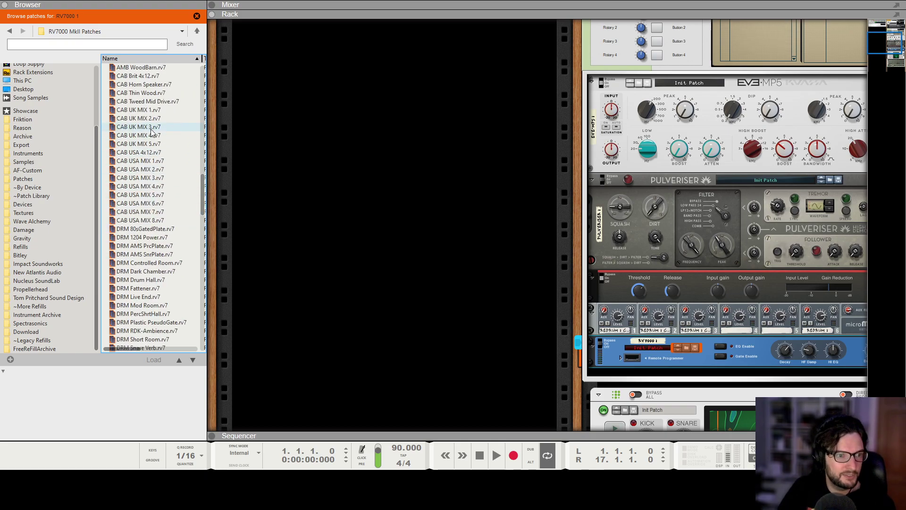
left_click(139, 231)
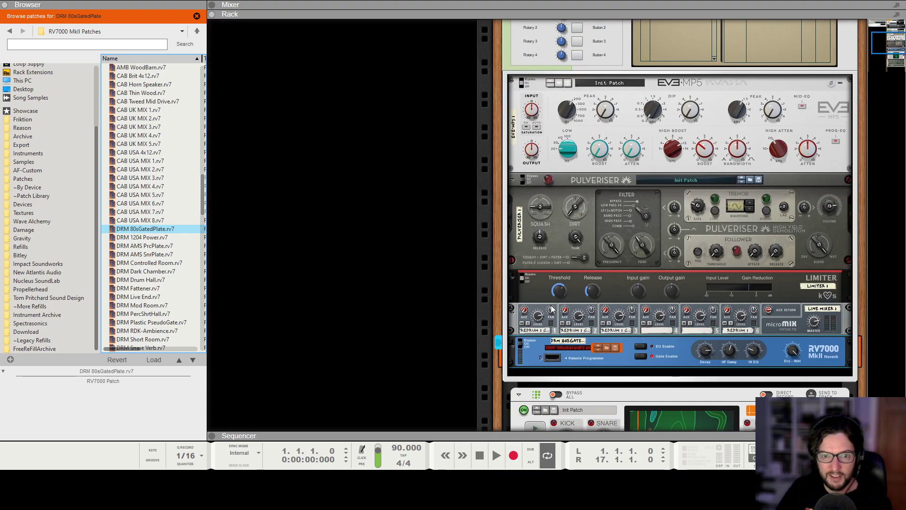
scroll(596, 227, "down", 3)
left_click(565, 229)
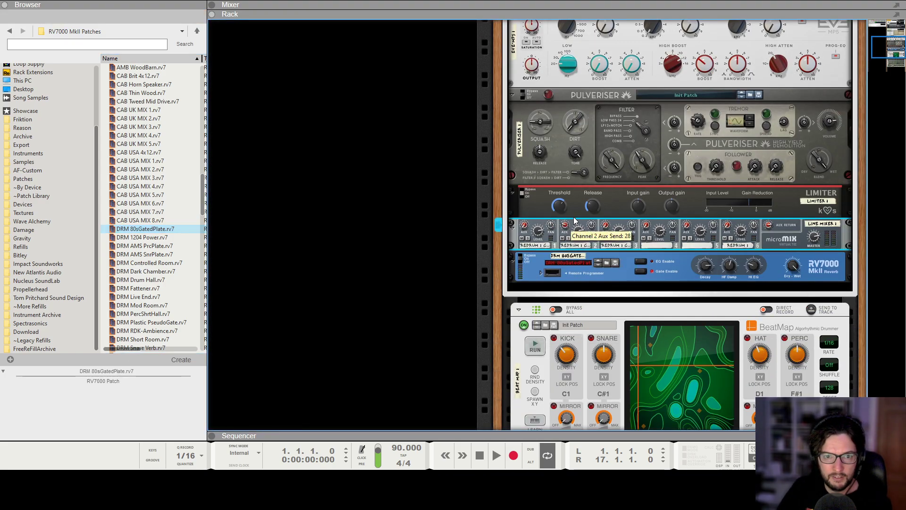
scroll(576, 212, "down", 6)
left_click(597, 287)
left_click_drag(565, 56, 571, 48)
left_click(593, 283)
left_click(593, 283)
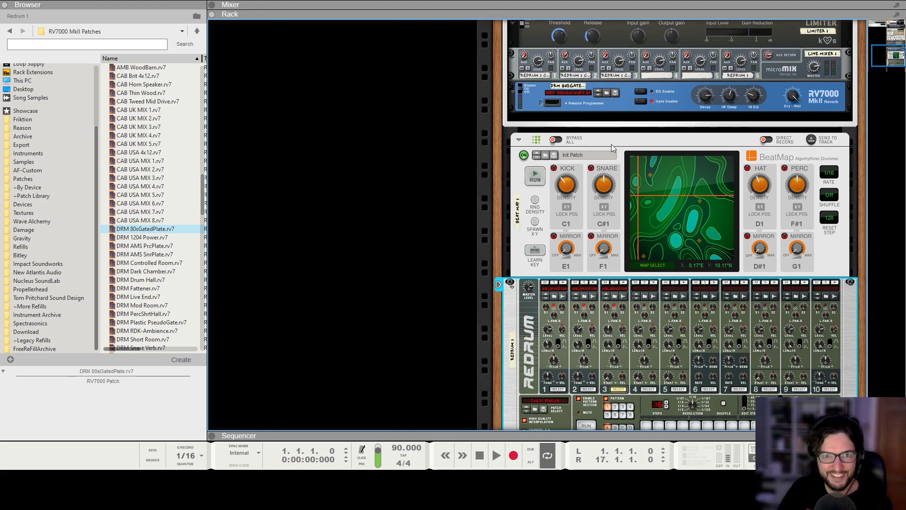
key("space")
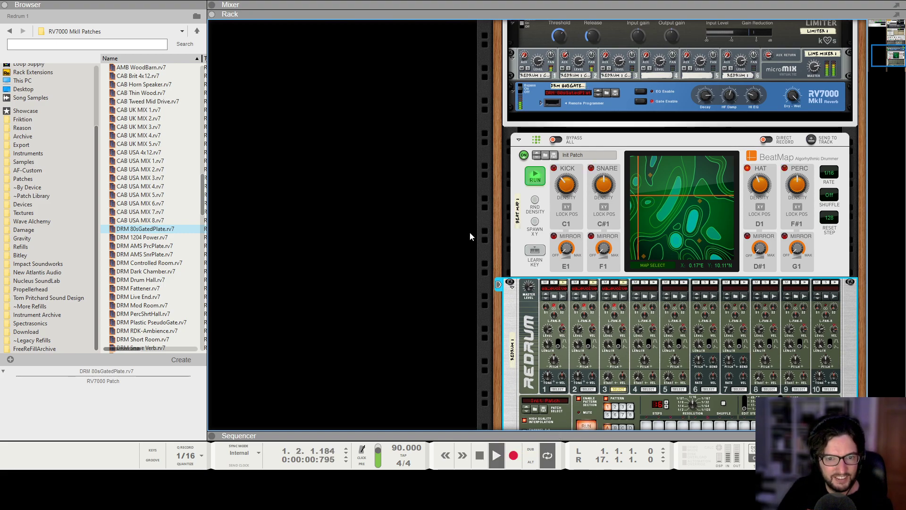
left_click(564, 55)
left_click_drag(565, 55, 569, 60)
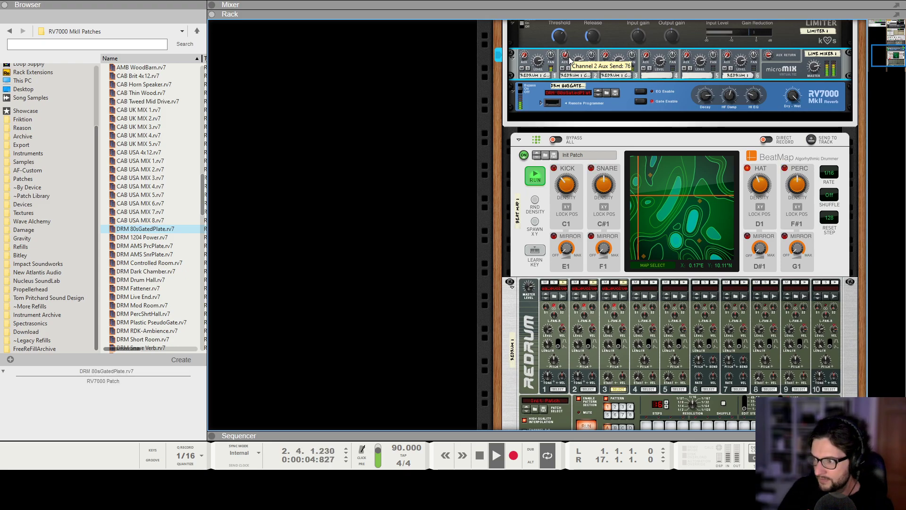
left_click(4, 5)
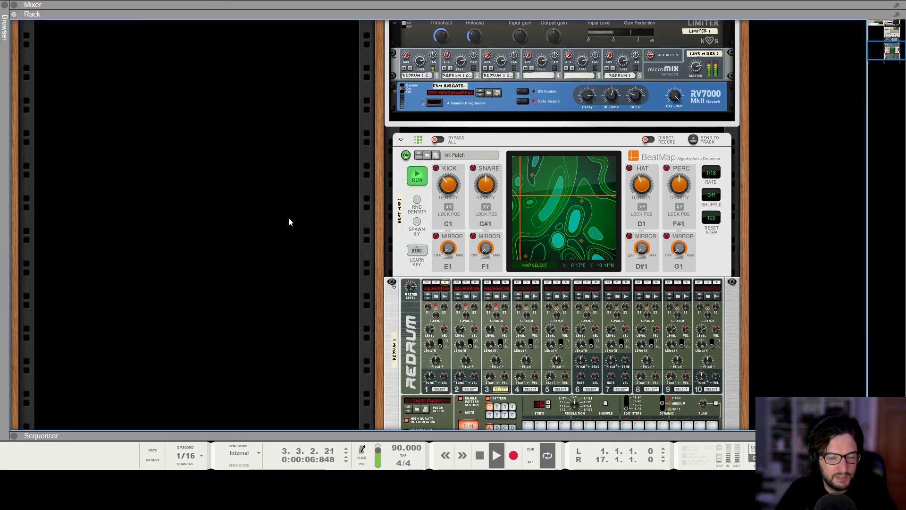
key("space")
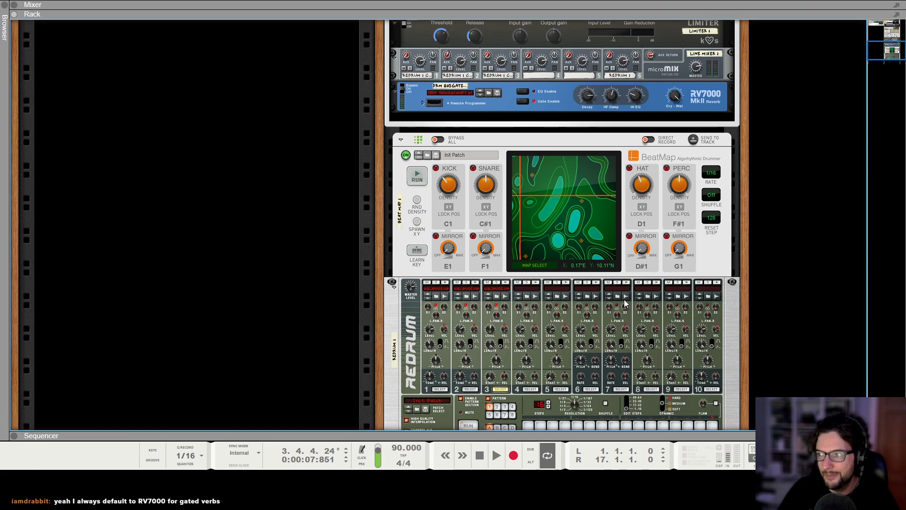
scroll(557, 232, "up", 3)
scroll(556, 232, "up", 2)
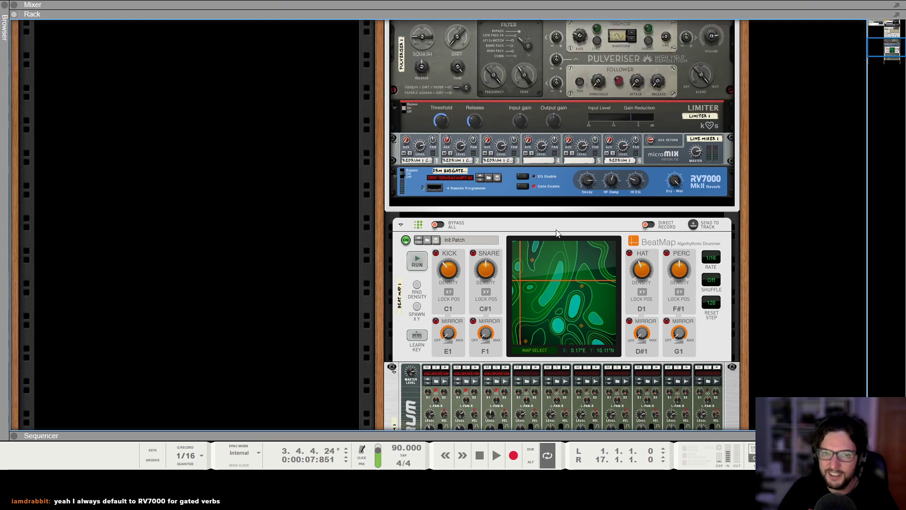
left_click(503, 195)
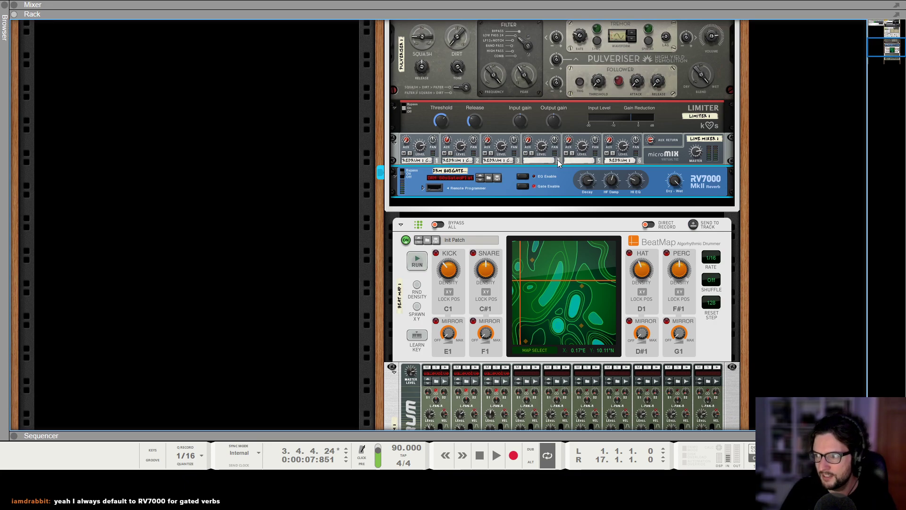
scroll(554, 205, "up", 5)
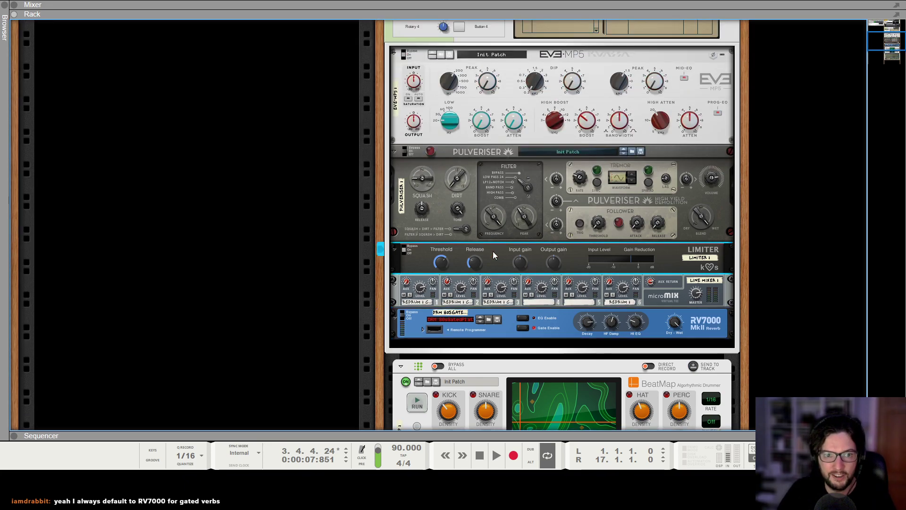
left_click(435, 211)
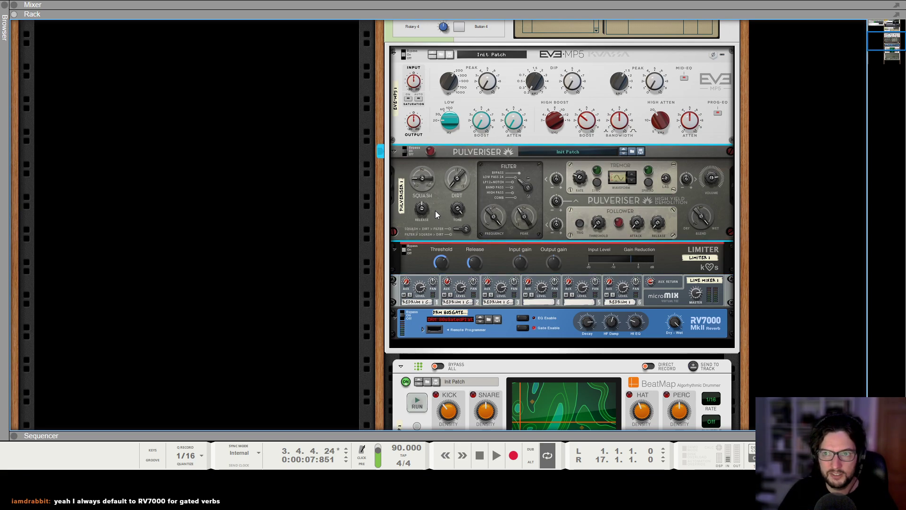
scroll(435, 210, "down", 7)
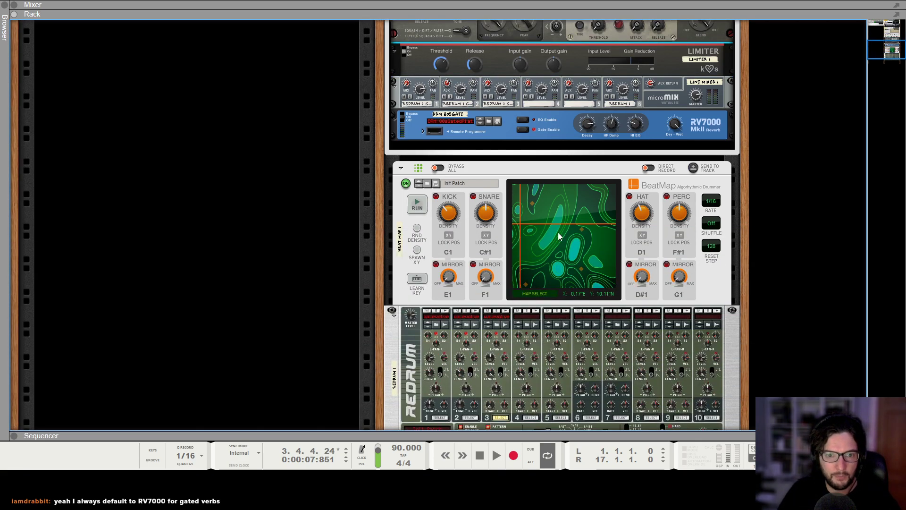
Browse samples for Redrum channel 7 and open the percussion folder of Evolve Free
left_click(668, 202)
left_click(618, 329)
left_click(168, 161)
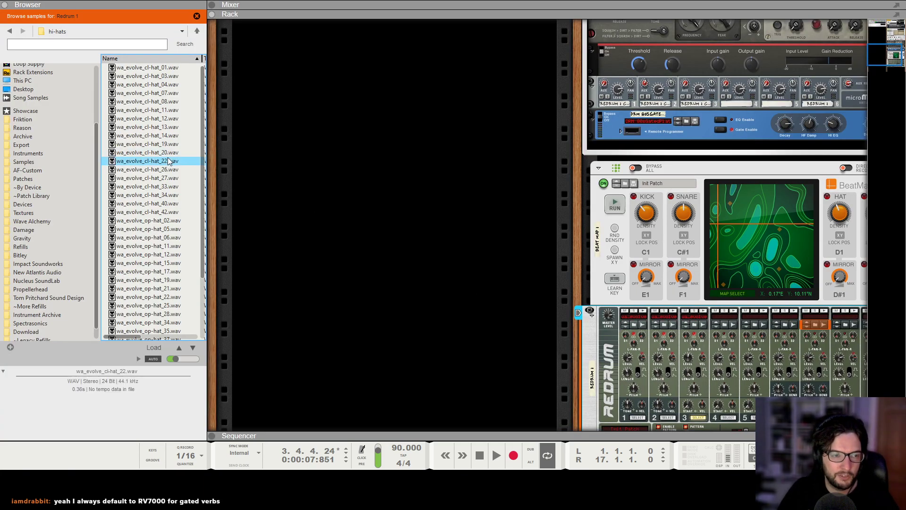
key("BackSpace")
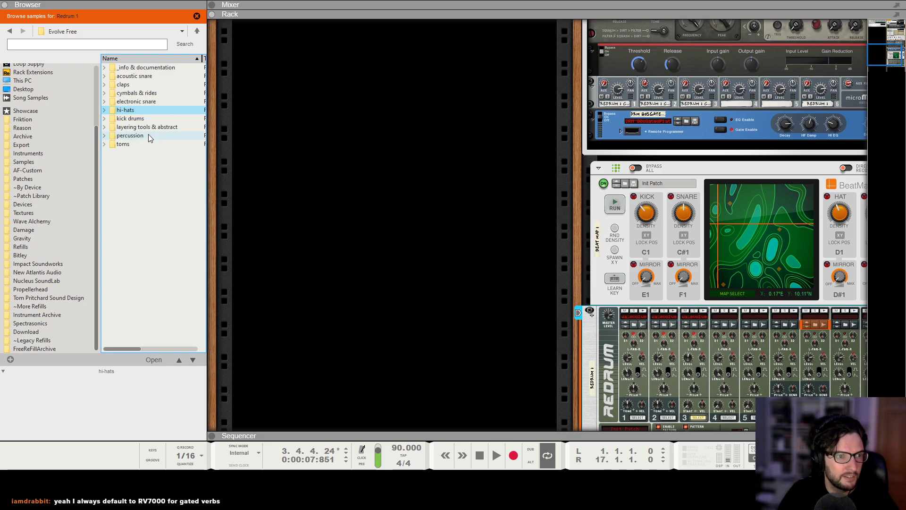
double_click(130, 136)
Audition the abstract percussion samples and load wa_evolve_abstract-perc_08.wav into Redrum channel 7
left_click(149, 136)
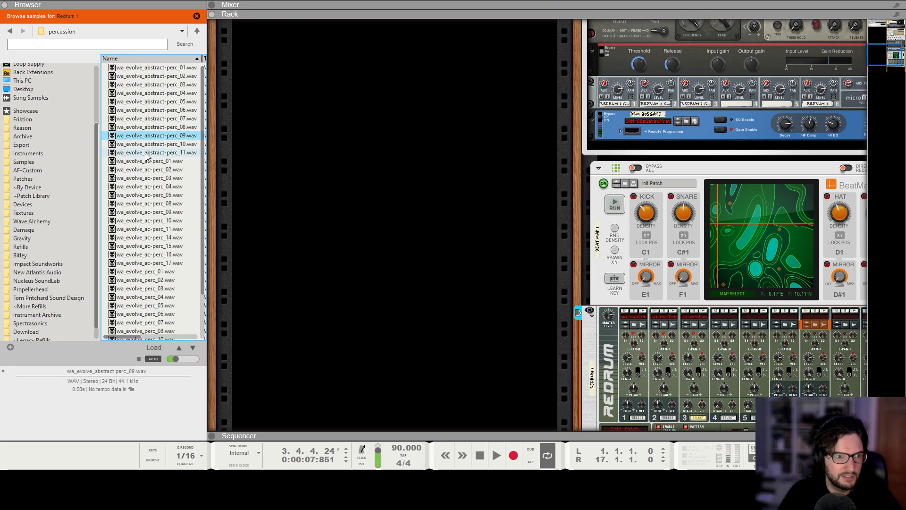
left_click(147, 153)
left_click(155, 111)
left_click(157, 129)
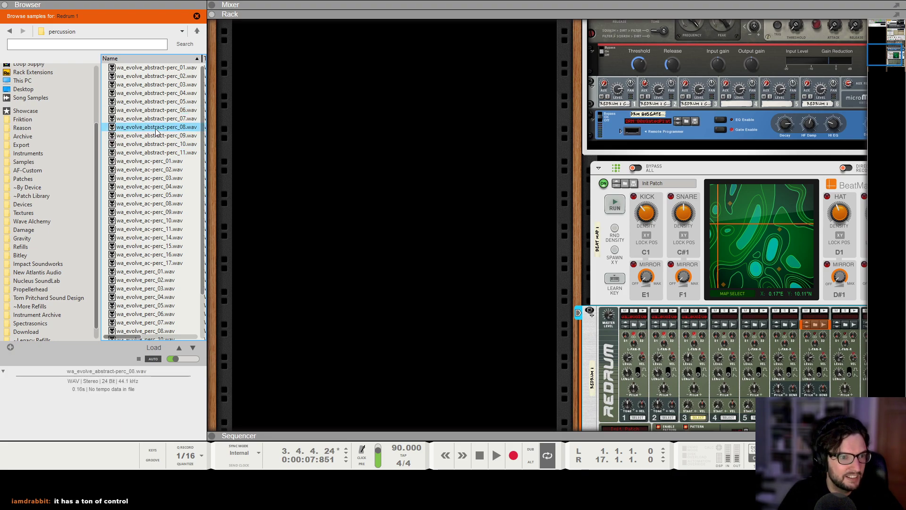
scroll(608, 235, "down", 2)
scroll(600, 233, "right", 2)
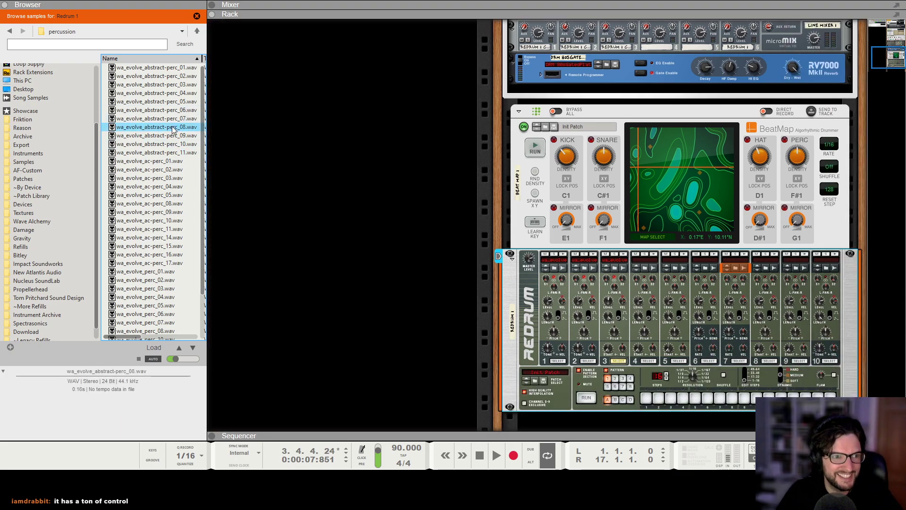
Set Redrum drum 7's level to 66, play the song from the start to hear the percussion, and stop playback
left_click(730, 309)
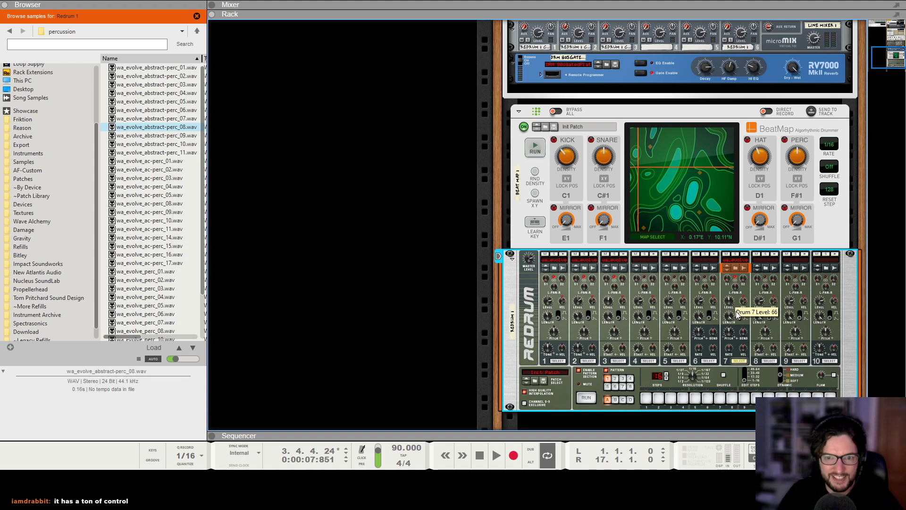
left_click(481, 455)
left_click(497, 455)
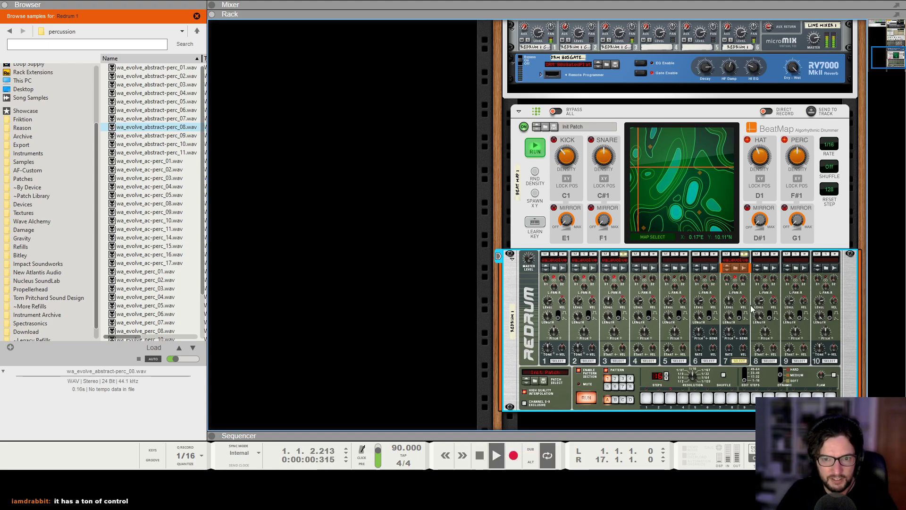
scroll(755, 302, "up", 5)
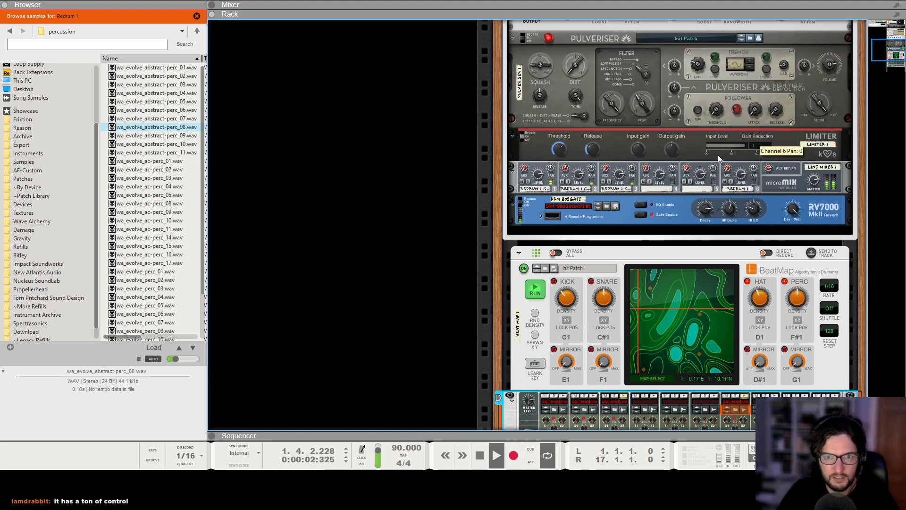
left_click(778, 302)
scroll(718, 274, "down", 2)
left_click(726, 389)
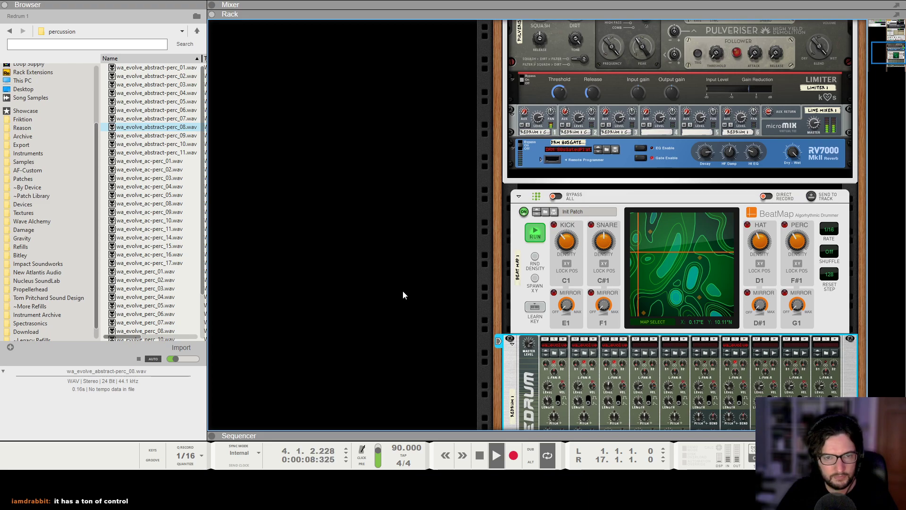
scroll(542, 236, "down", 3)
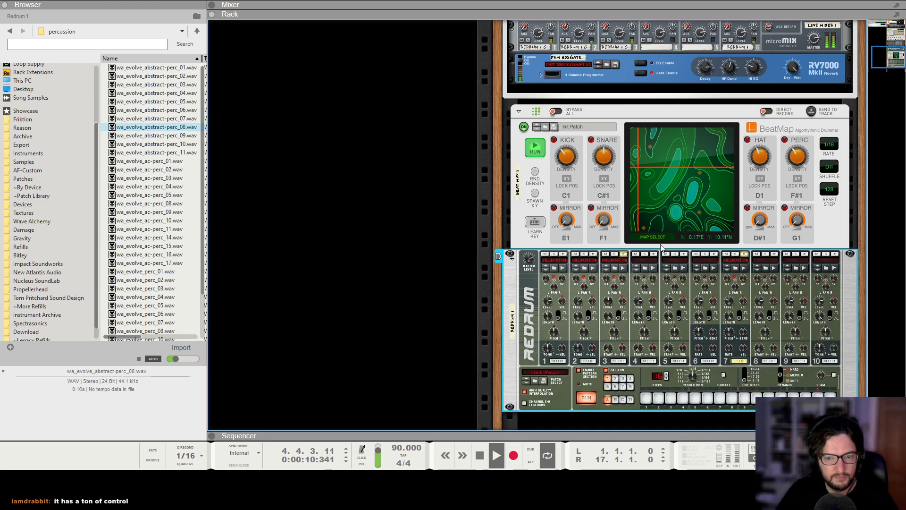
key("space")
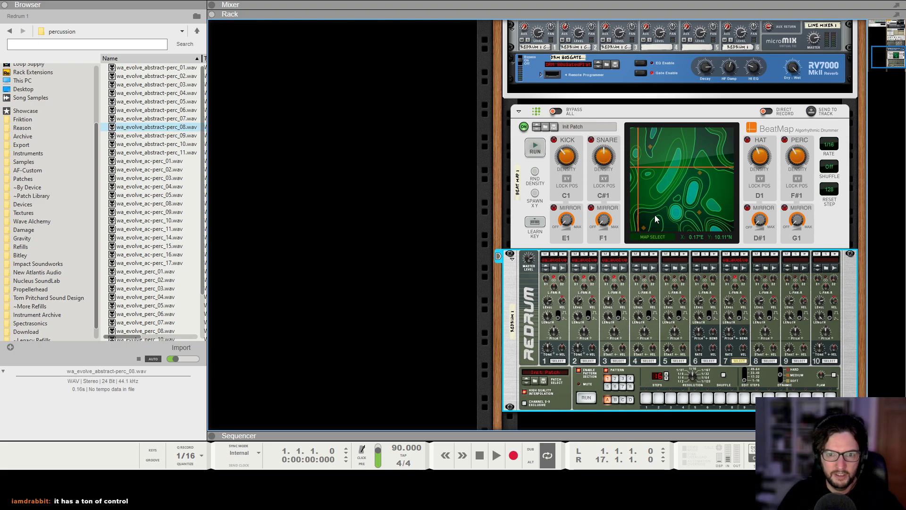
Browse samples for Redrum channel 4 and open the toms folder of Evolve Free
left_click(645, 272)
left_click(182, 136)
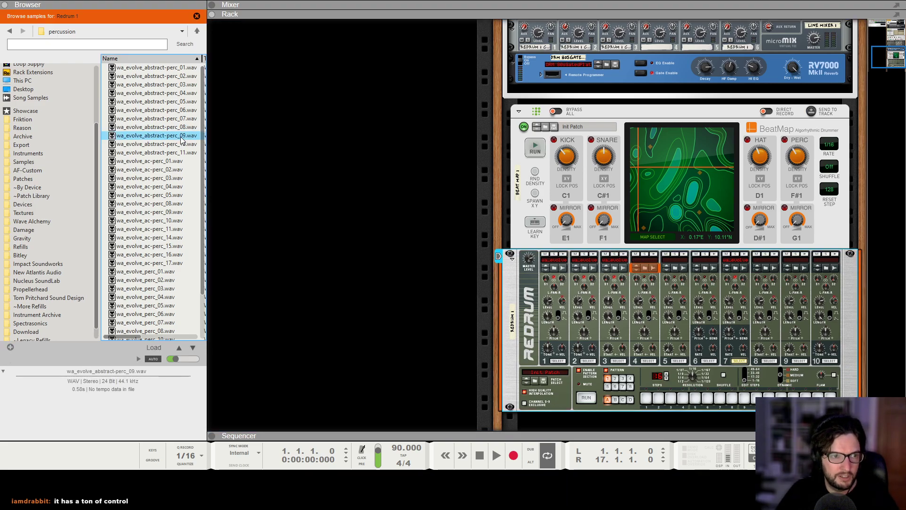
key("BackSpace")
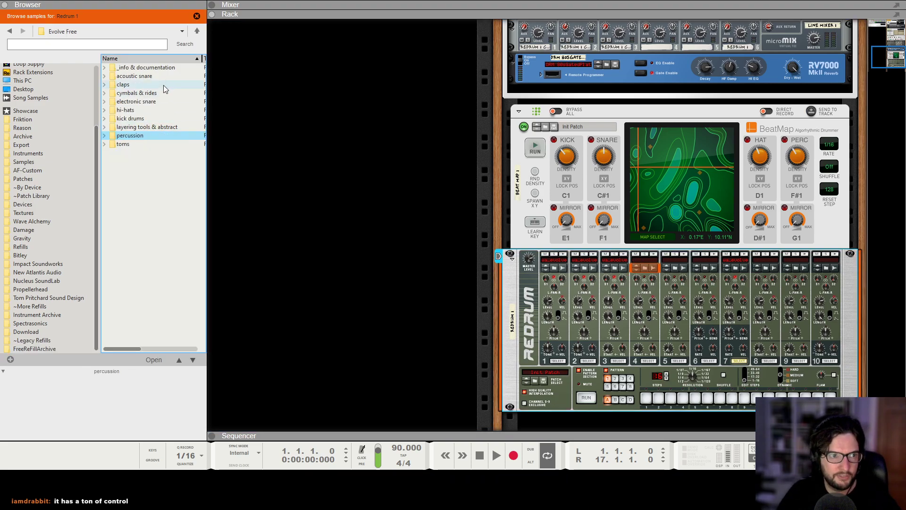
left_click(144, 145)
double_click(143, 147)
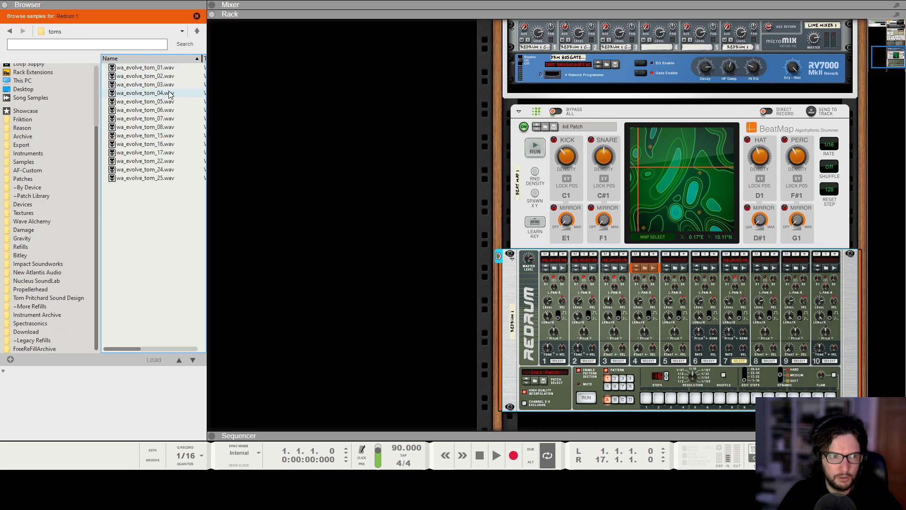
Audition the wa_evolve_tom samples and select wa_evolve_tom_03.wav
left_click(166, 136)
left_click(165, 127)
left_click(165, 119)
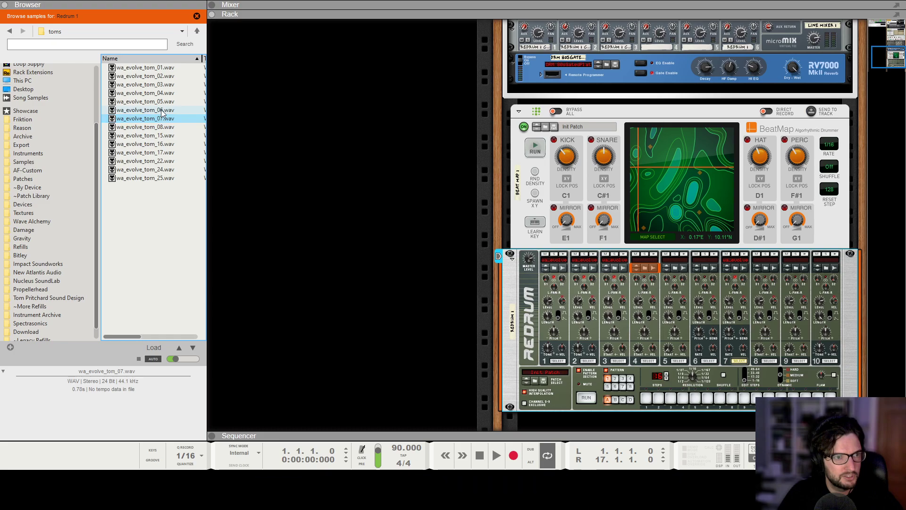
left_click(164, 111)
left_click(165, 94)
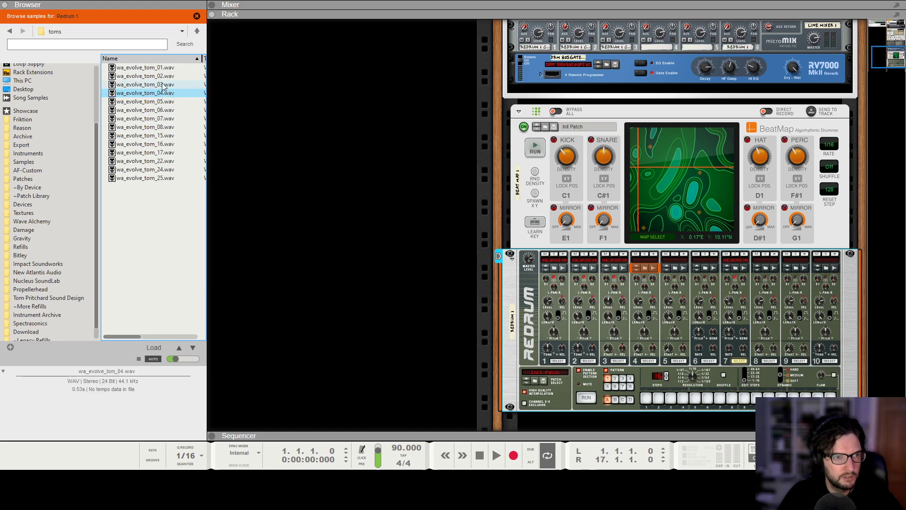
left_click(164, 76)
left_click(163, 69)
left_click(163, 85)
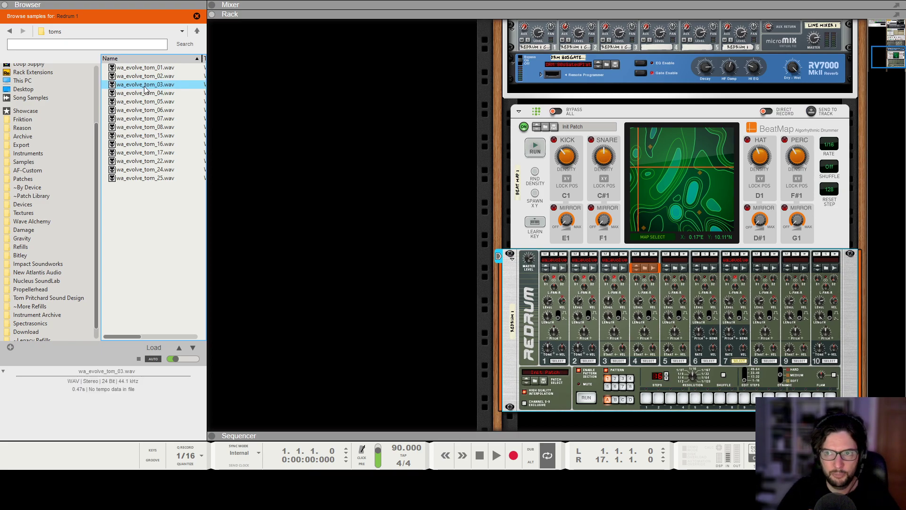
Load wa_evolve_tom_03.wav into Redrum channel 4, adjust the drum's pitch, and trigger it to hear the result
left_click_drag(146, 90, 657, 326)
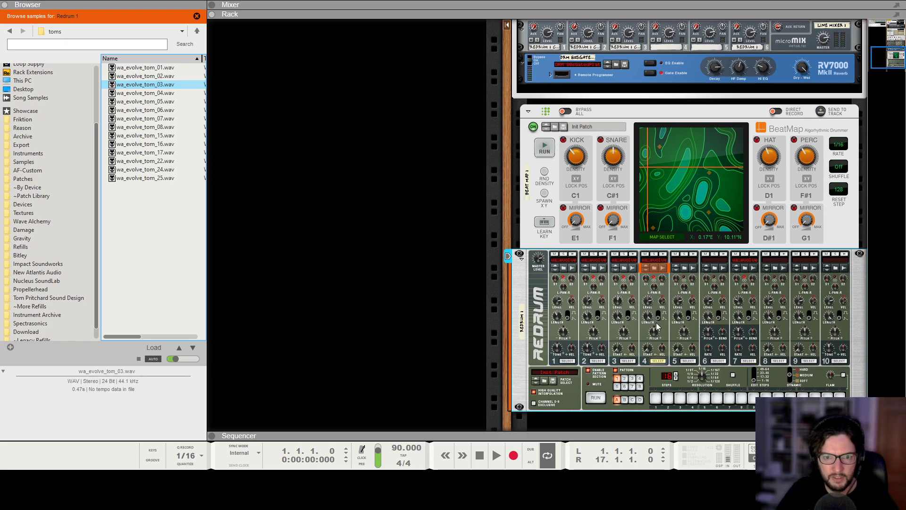
left_click(653, 337)
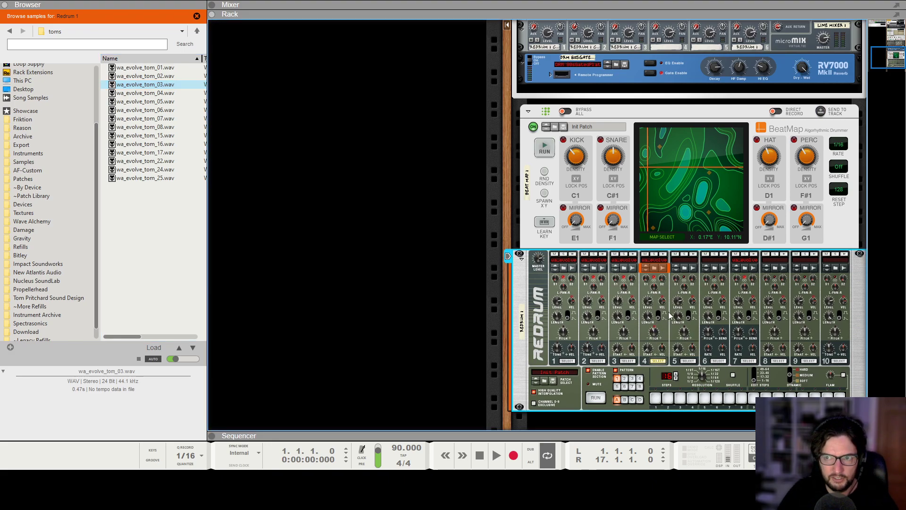
left_click(663, 255)
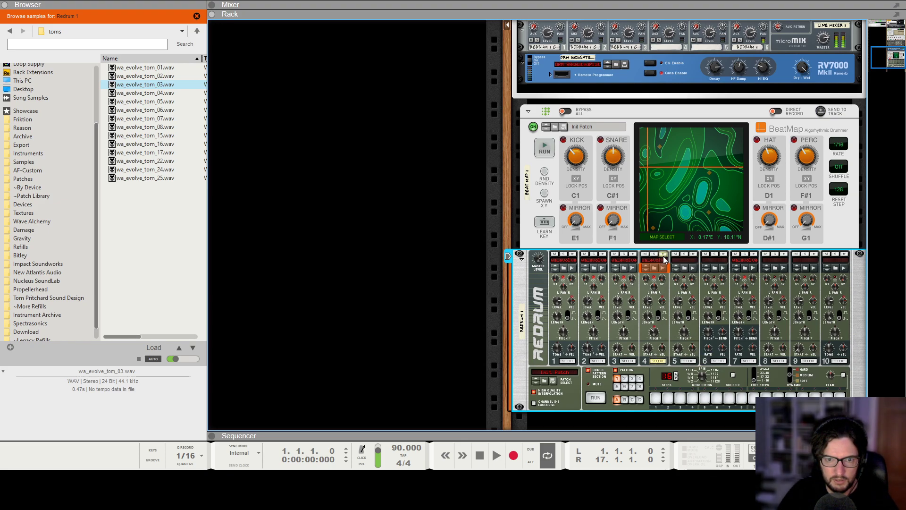
scroll(765, 105, "up", 3)
left_click_drag(739, 86, 750, 70)
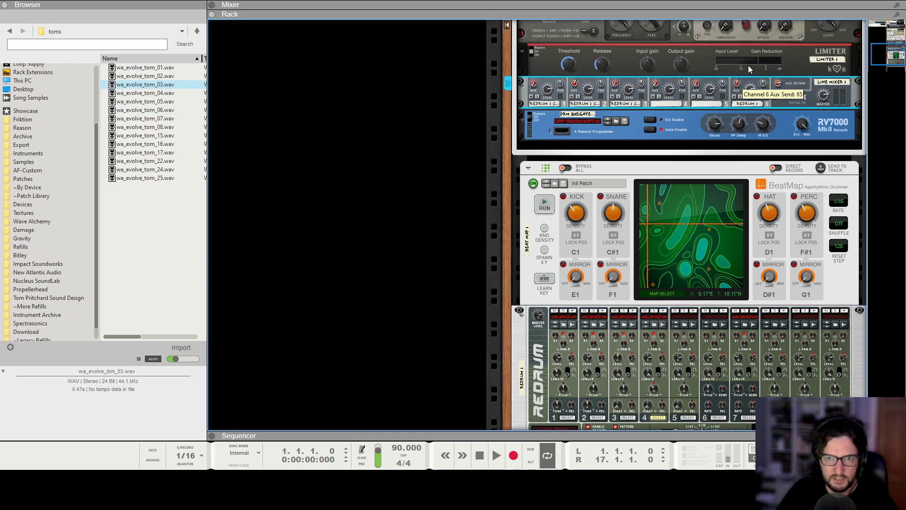
left_click(661, 315)
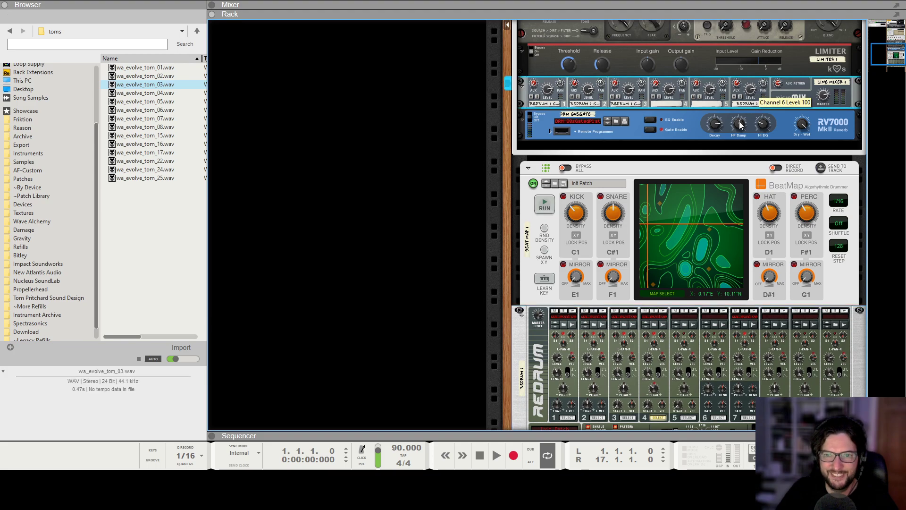
scroll(748, 109, "down", 2)
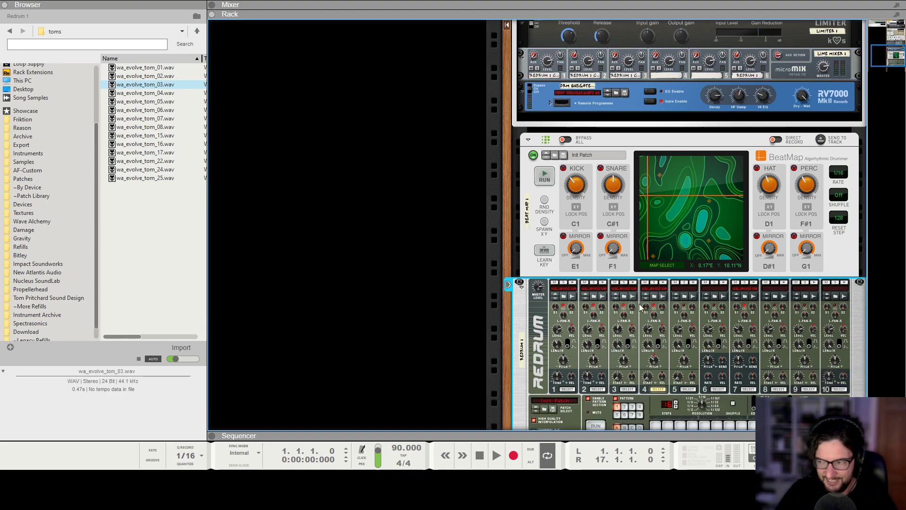
Start playback in the sequencer and draw a two-bar clip on the Redrum track from bar 1
key("F7")
key("space")
scroll(590, 227, "up", 3)
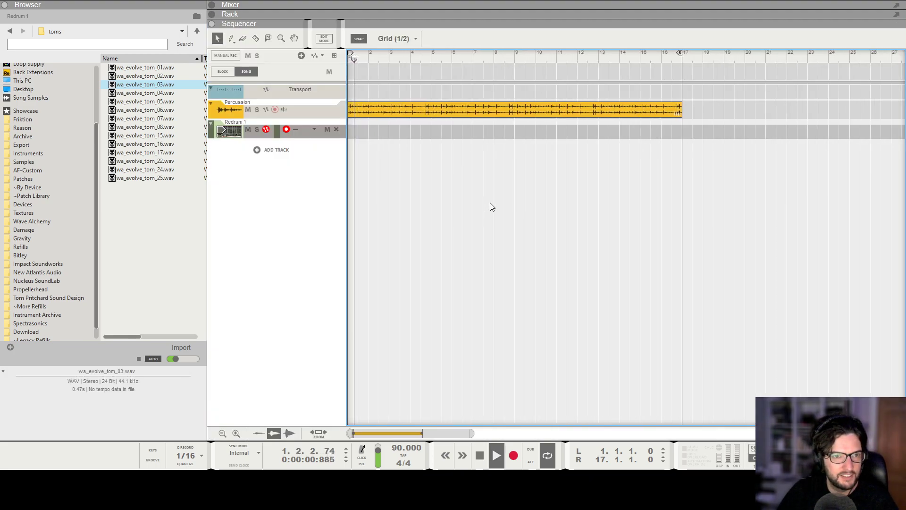
left_click_drag(425, 128, 185, 132)
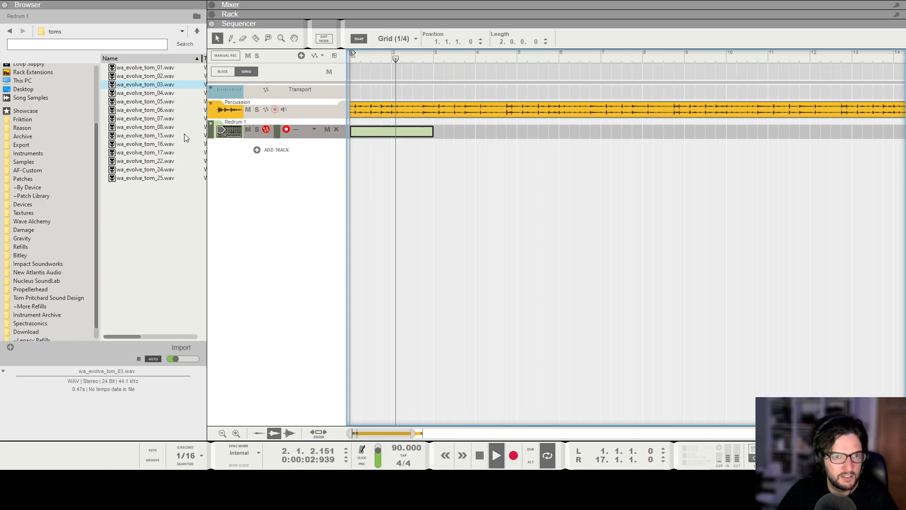
Open the Redrum clip, draw a sixteenth-long tom note at 2.4.3.0, duplicate it to 2.4.4.0, and start playback
double_click(418, 132)
scroll(486, 132, "up", 4)
key("space")
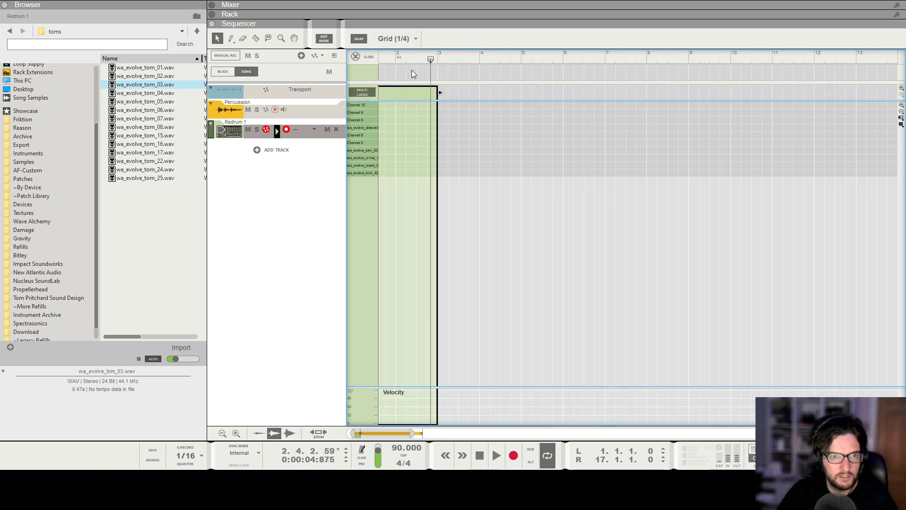
scroll(450, 172, "up", 3)
left_click(466, 58)
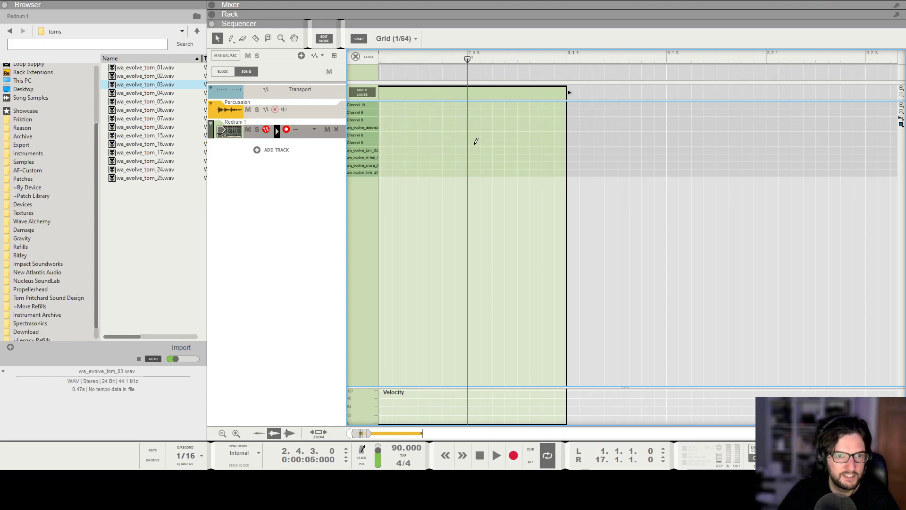
left_click_drag(469, 150, 504, 149)
key("ctrl+d")
key("space")
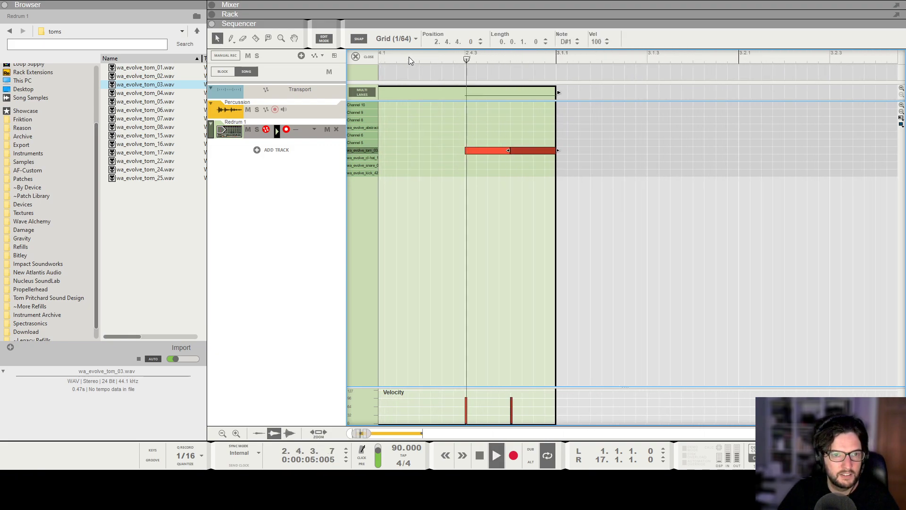
Close the clip editor and duplicate the two-bar Redrum clip seven times to fill the track up to bar 17
scroll(434, 117, "down", 4)
left_click(355, 57)
key("ctrl+d")
key("ctrl+d")
key("ctrl+d")
key("ctrl+d")
key("ctrl+d")
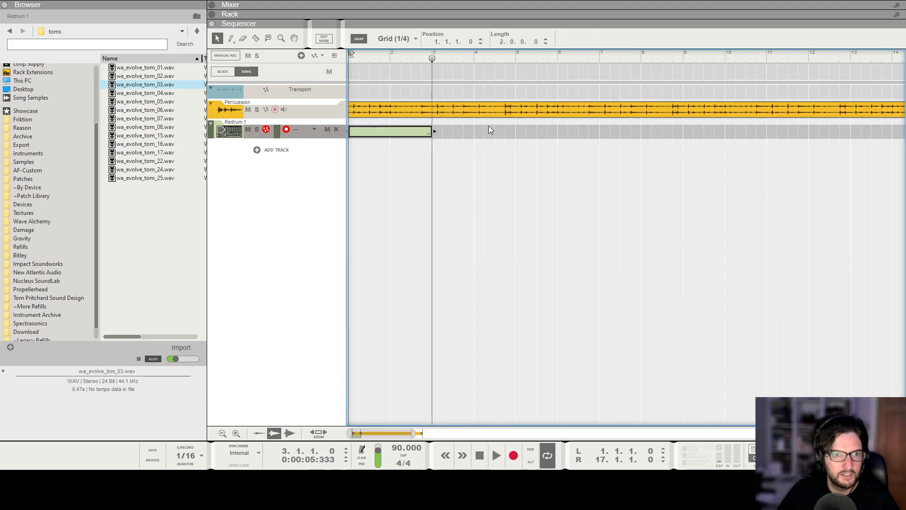
scroll(565, 130, "down", 6)
key("ctrl+d")
key("ctrl+d")
key("shift+Return")
key("space")
scroll(565, 130, "down", 3)
left_click(627, 209)
key("F6")
scroll(673, 138, "up", 2)
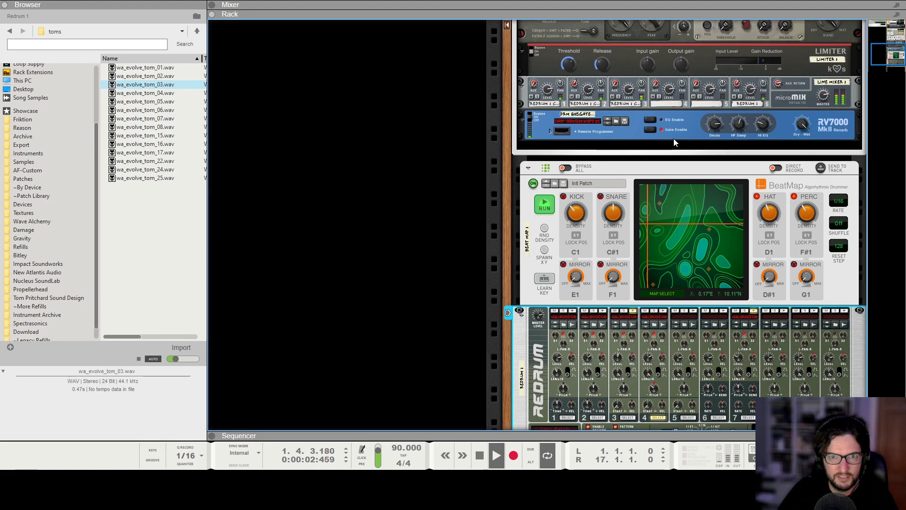
left_click(738, 87)
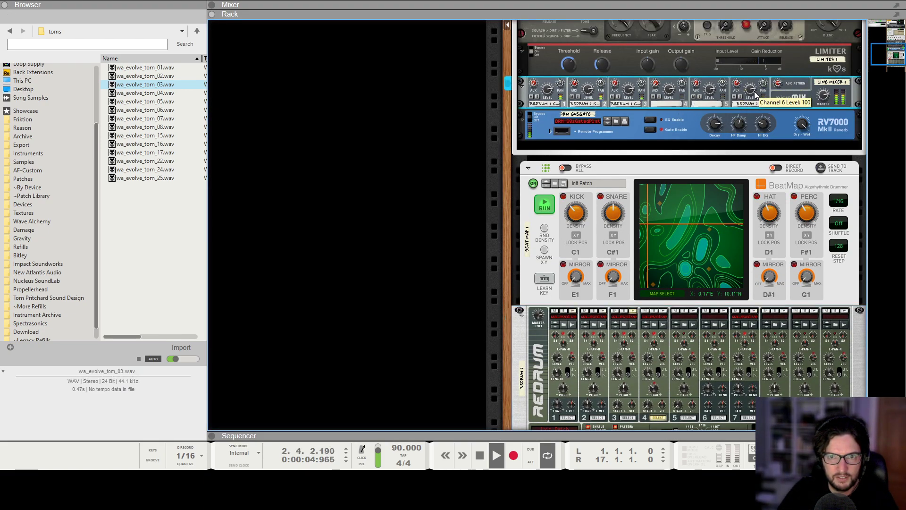
key("space")
Connect Redrum channel 4's output to Line Mixer channel 4's audio input and set that channel's aux send to 79
left_click(663, 311)
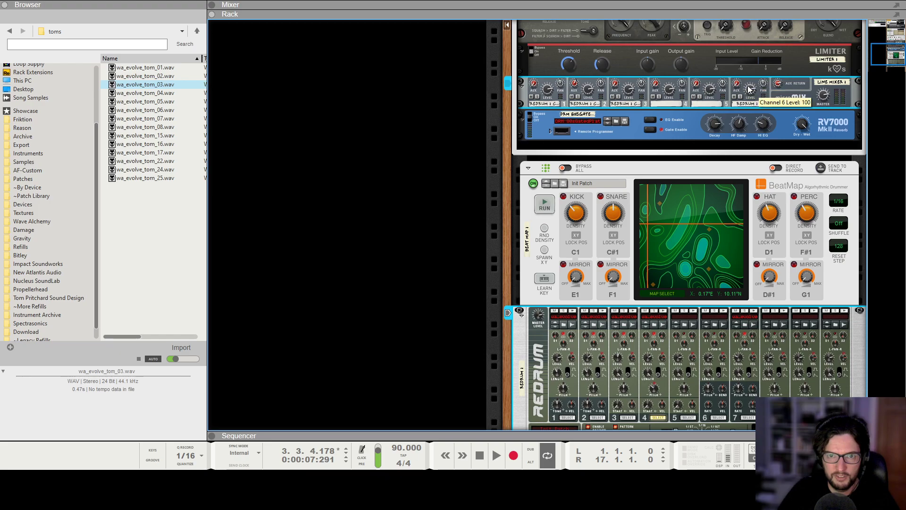
key("Tab")
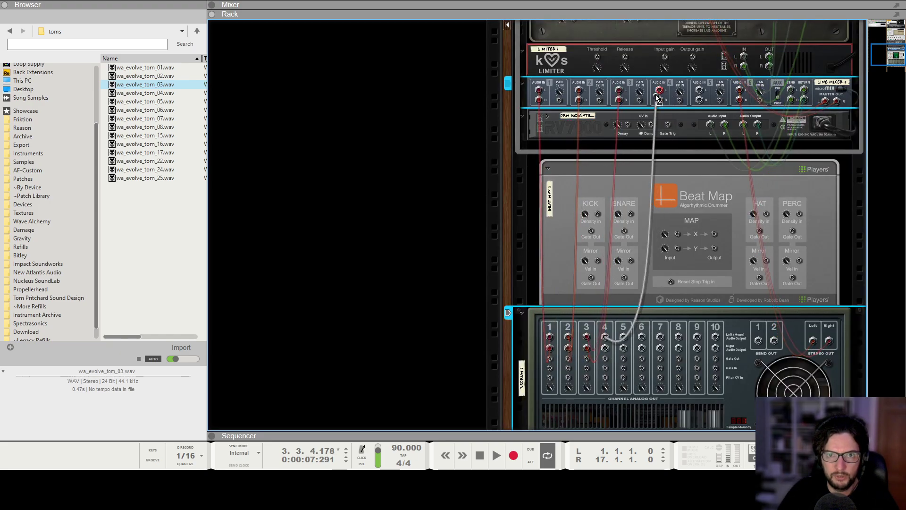
key("Tab")
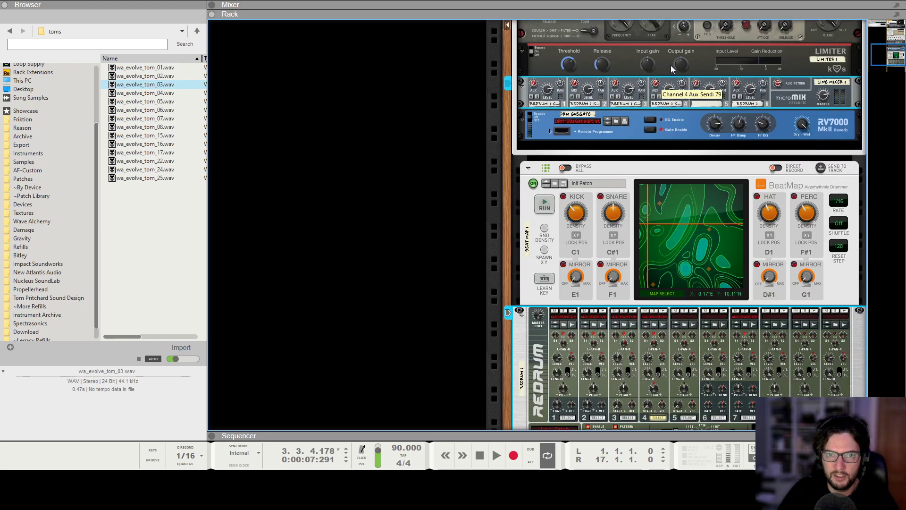
left_click(660, 311)
key("shift+Return")
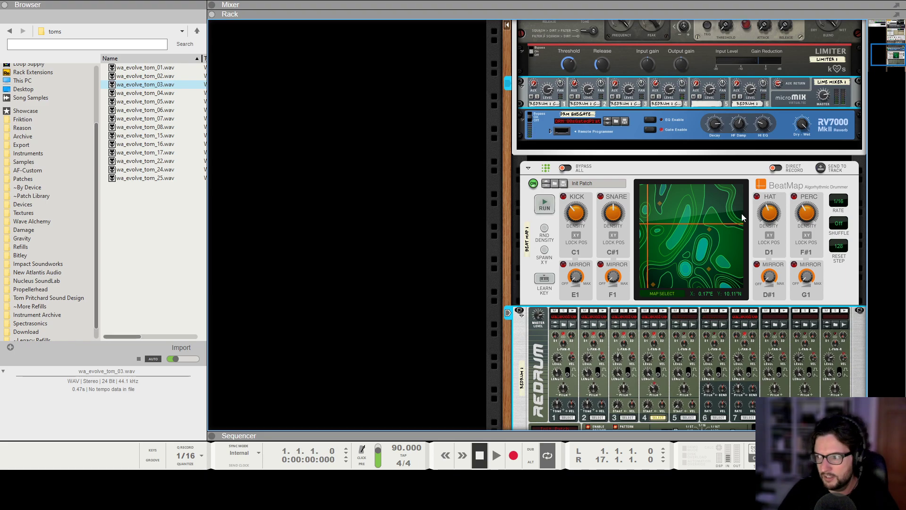
key("space")
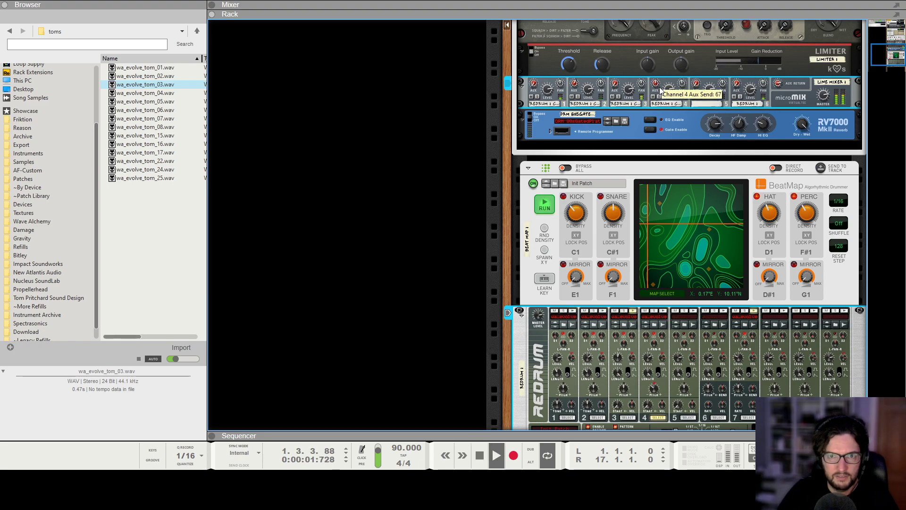
scroll(680, 213, "up", 1)
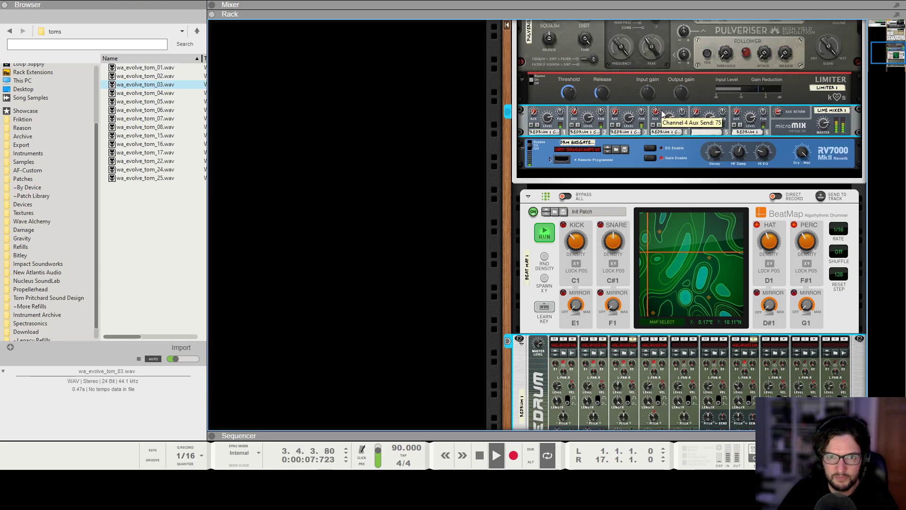
scroll(647, 343, "down", 3)
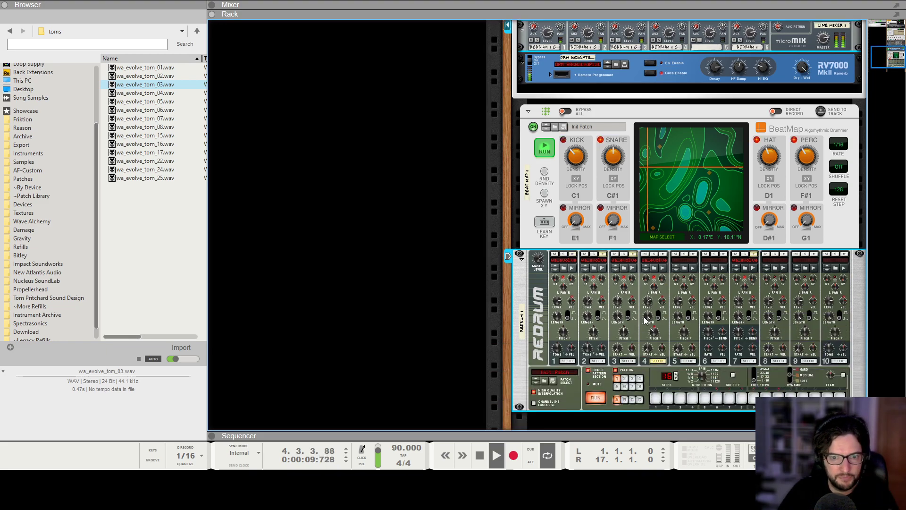
key("space")
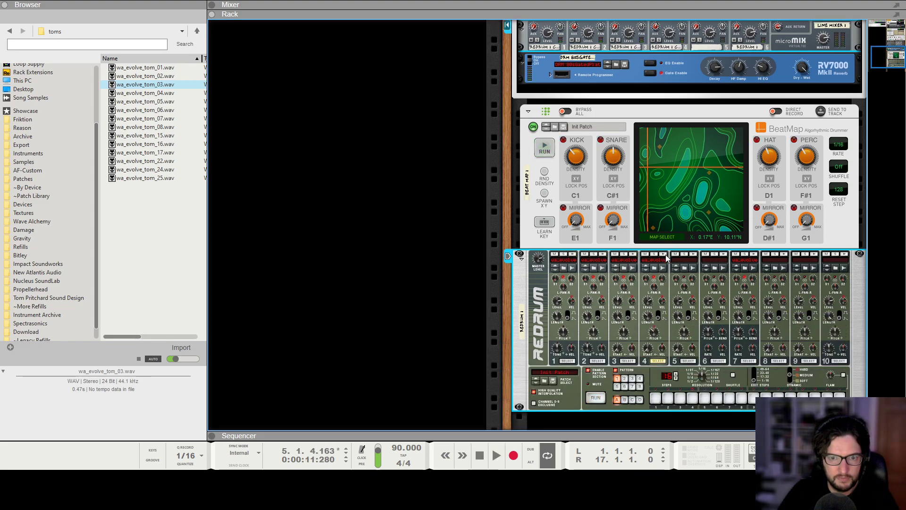
Play the song from the start and again from about bar 4, stop playback, and return to the start
key("shift+Return")
key("space")
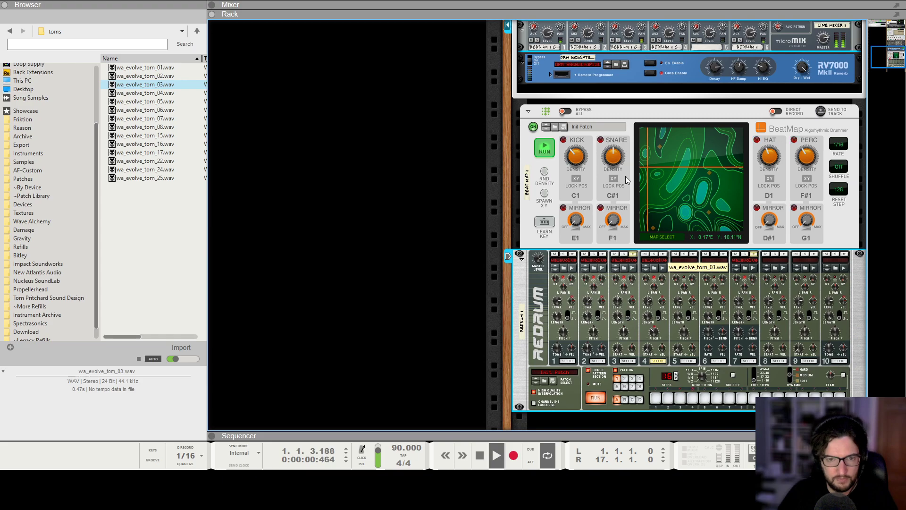
key("F7")
key("space")
left_click(407, 57)
key("space")
scroll(455, 96, "up", 5)
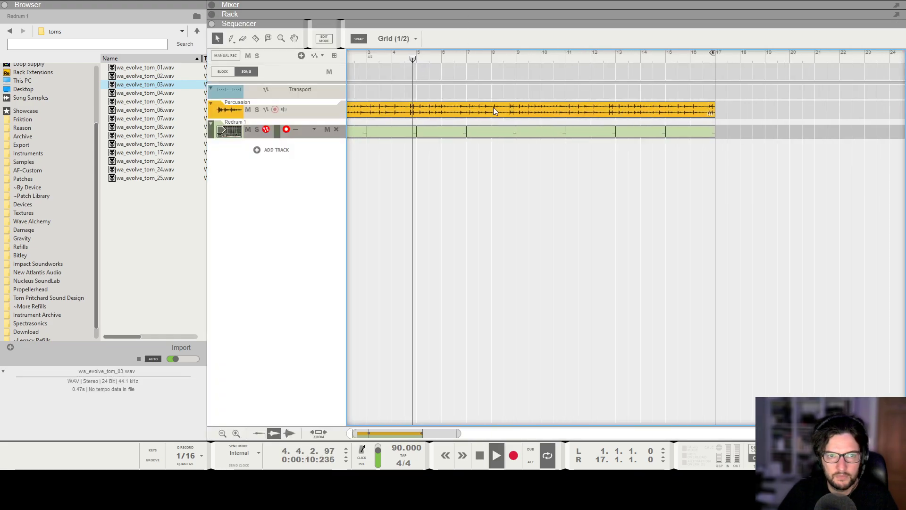
key("space")
key("KP_0")
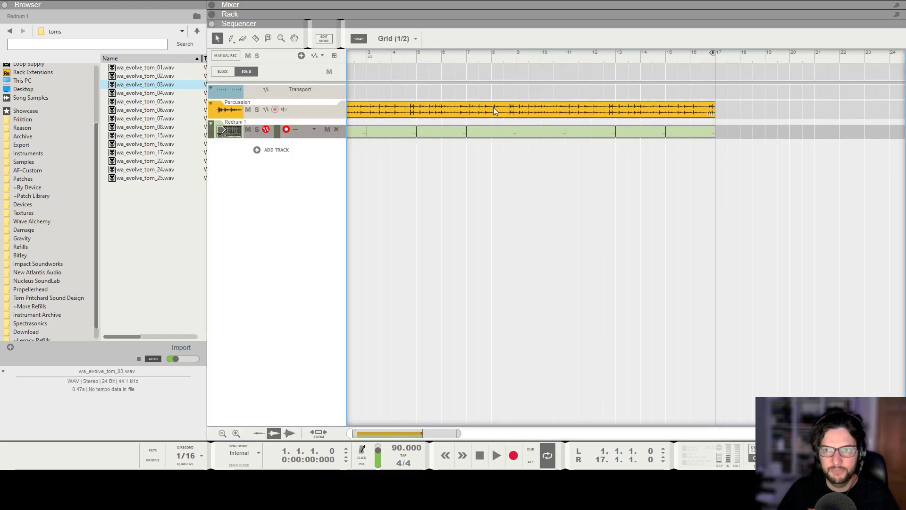
Hide the browser, show the mixer and rack together with the sequencer, and play the song briefly
key("F3")
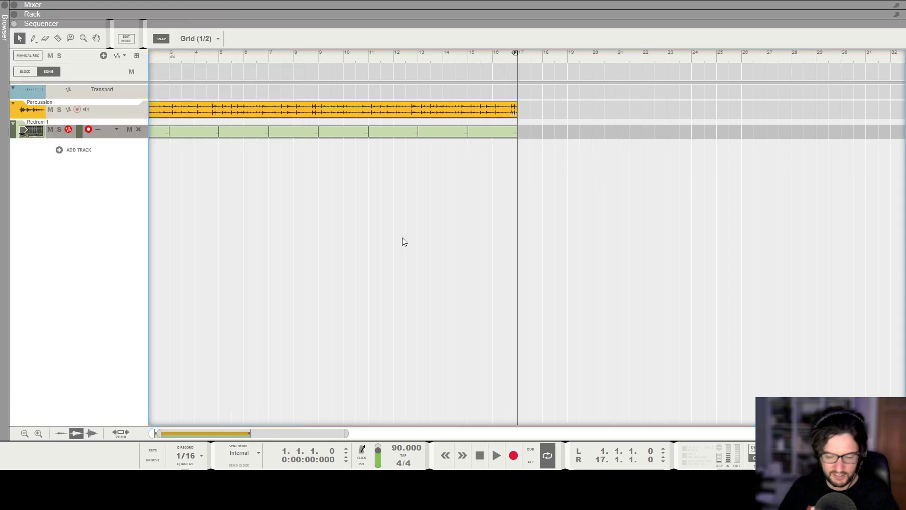
key("F5")
key("F6")
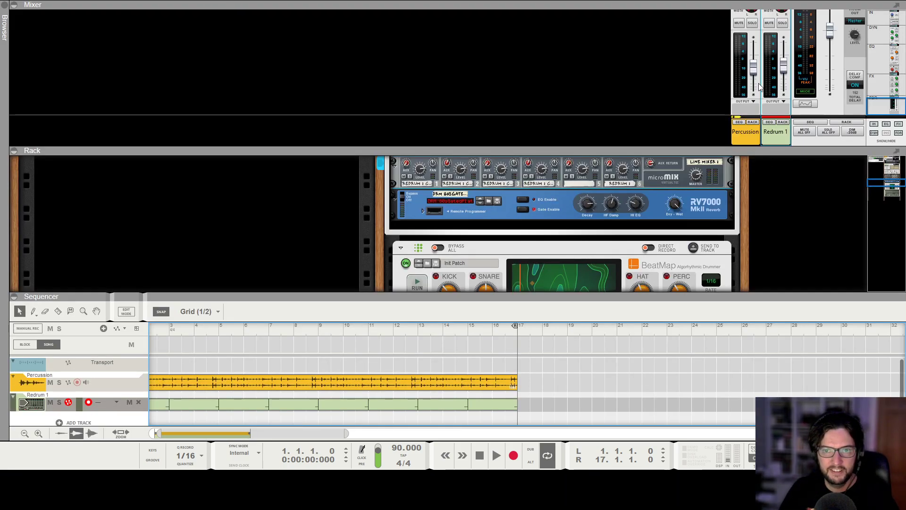
key("space")
scroll(564, 218, "up", 3)
scroll(564, 218, "up", 1)
scroll(505, 217, "down", 3)
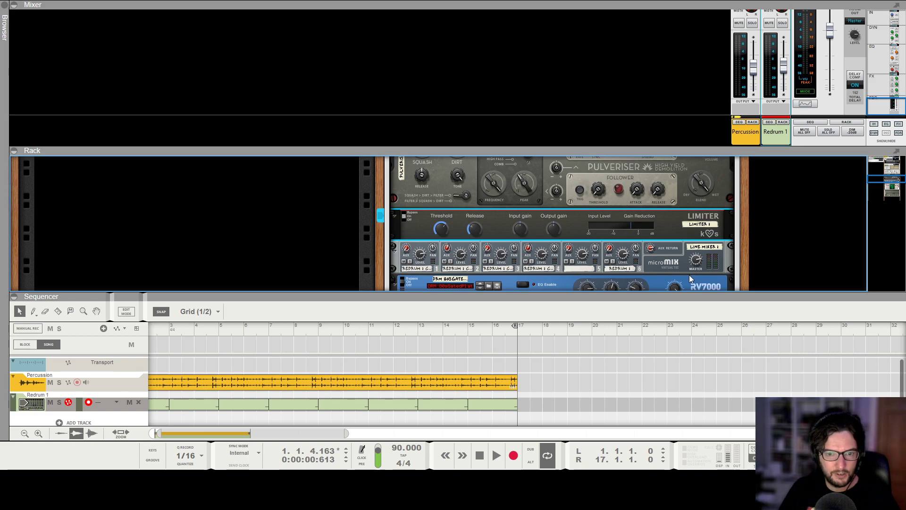
Insert a Disperser ahead of the Line Mixer and connect its outputs to the mixer's channel 1 audio inputs
left_click(764, 54)
scroll(480, 241, "down", 1)
key("Tab")
scroll(453, 251, "down", 1)
mouse_move(410, 252)
left_mouse_down()
mouse_move(588, 208)
mouse_move(616, 215)
mouse_move(614, 206)
mouse_move(597, 223)
mouse_move(412, 249)
left_mouse_up()
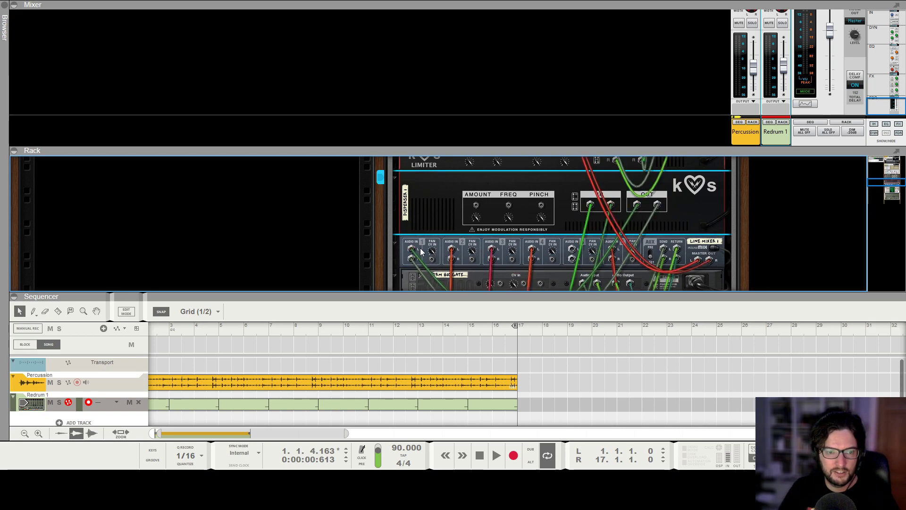
Set the Disperser's amount to 7, play the song from the start, stop it, and return to the start
key("Tab")
left_click_drag(423, 200, 428, 209)
key("shift+Return")
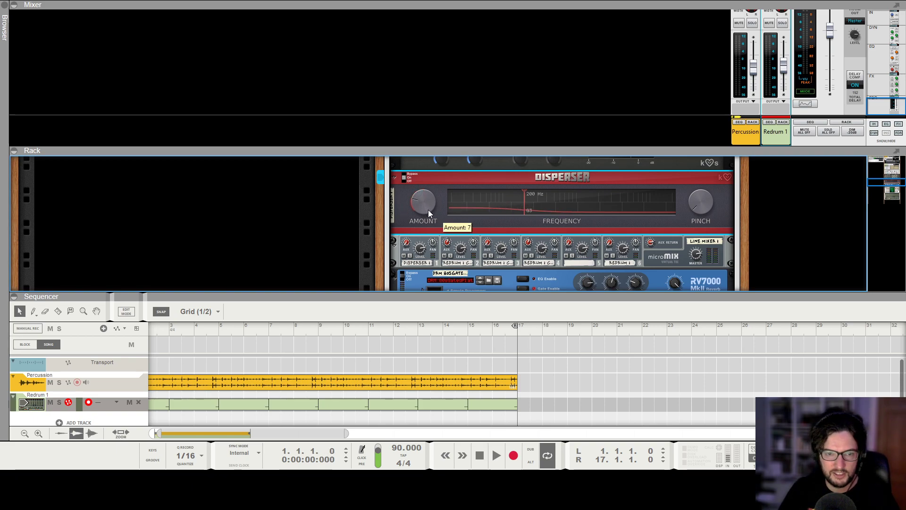
key("space")
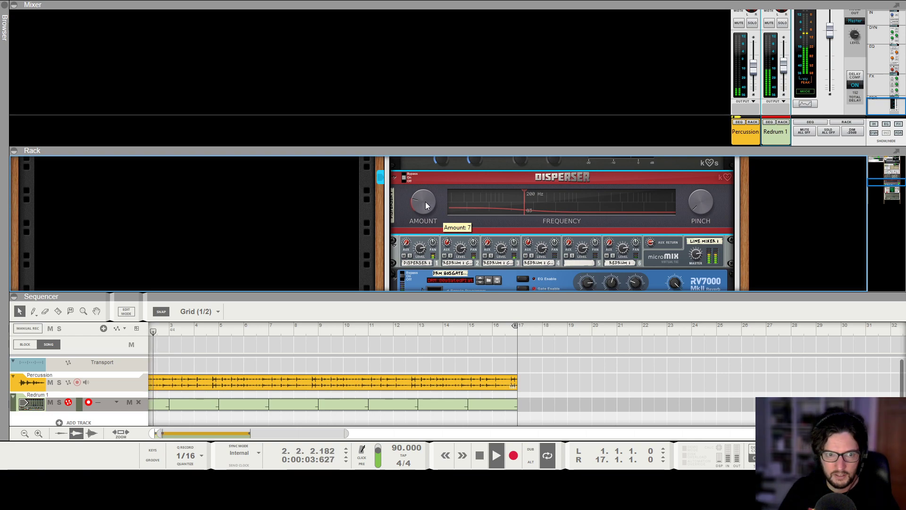
key("space")
key("shift+Return")
Try a Disperser amount of 27 during playback, set it back to 7, and return the stopped song to the start
left_click_drag(426, 202, 420, 183)
key("KP_0")
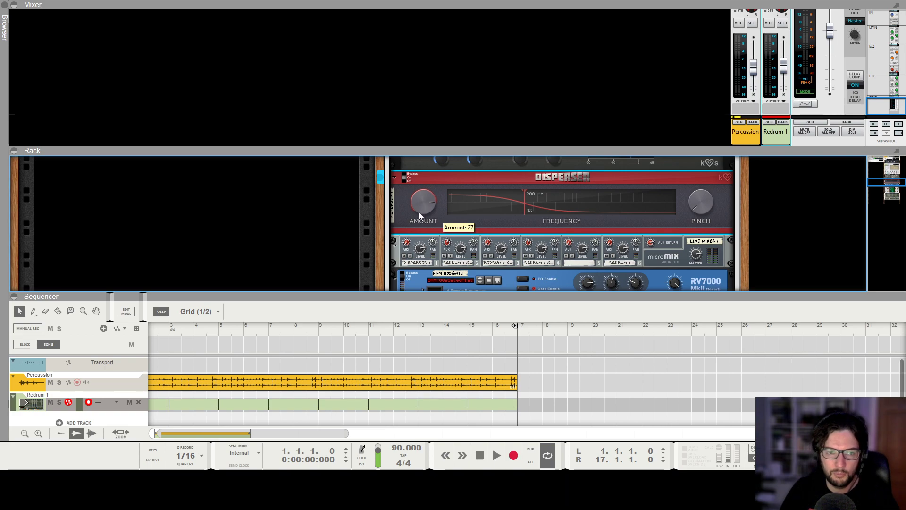
key("space")
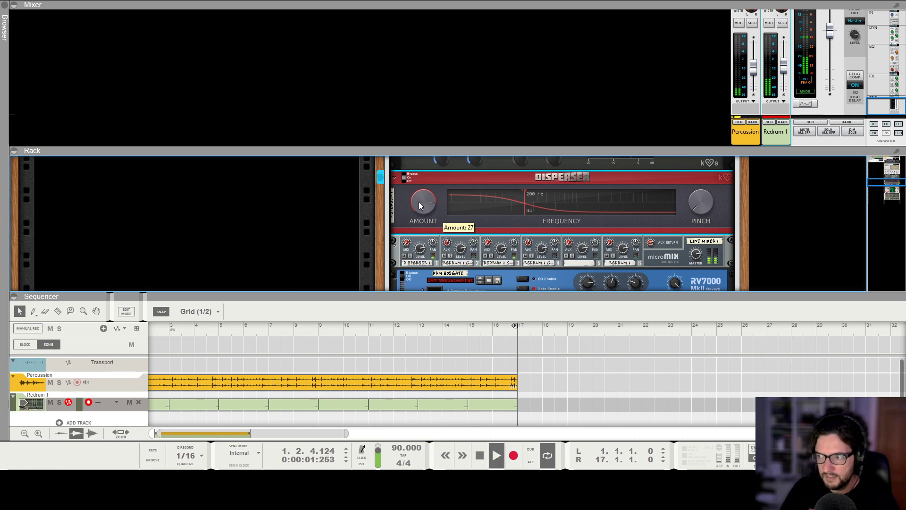
left_click_drag(421, 204, 433, 227)
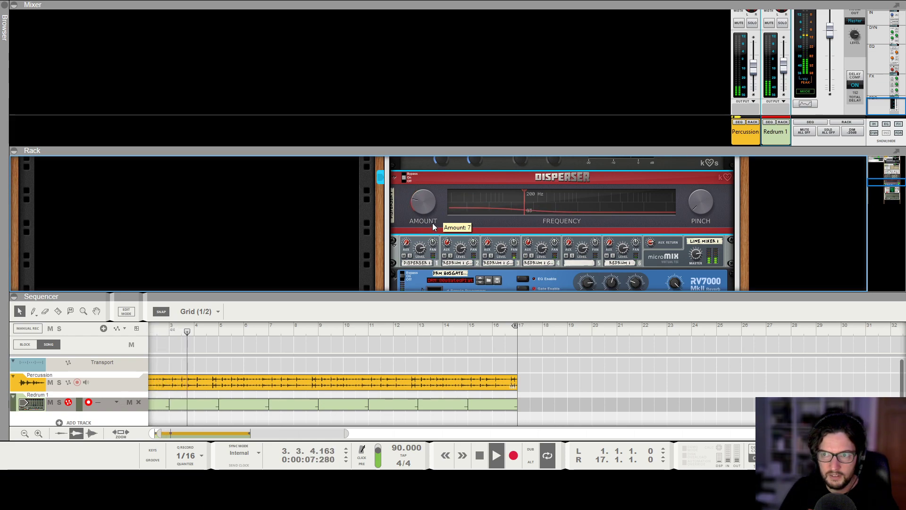
key("space")
key("shift+Return")
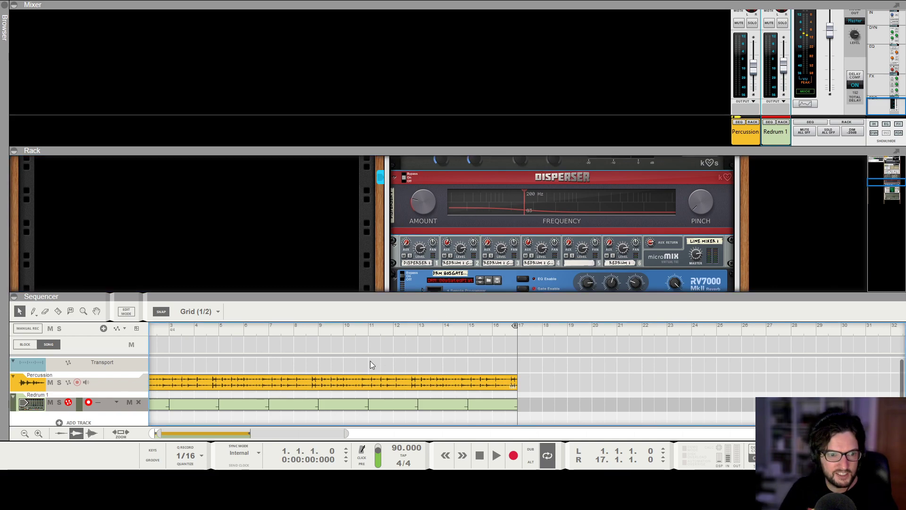
Add a VK-2 Viking Synthesizer at the end of the rack, below the Redrum
scroll(552, 224, "down", 5)
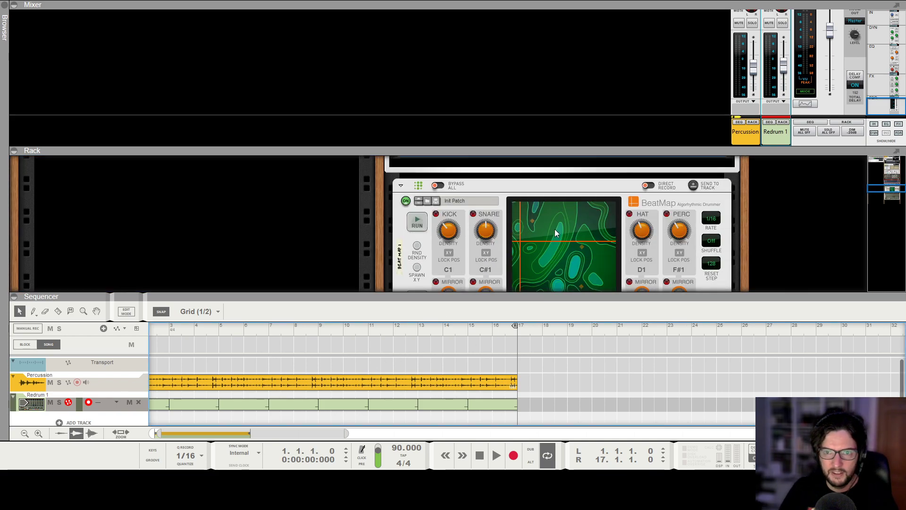
scroll(554, 228, "down", 5)
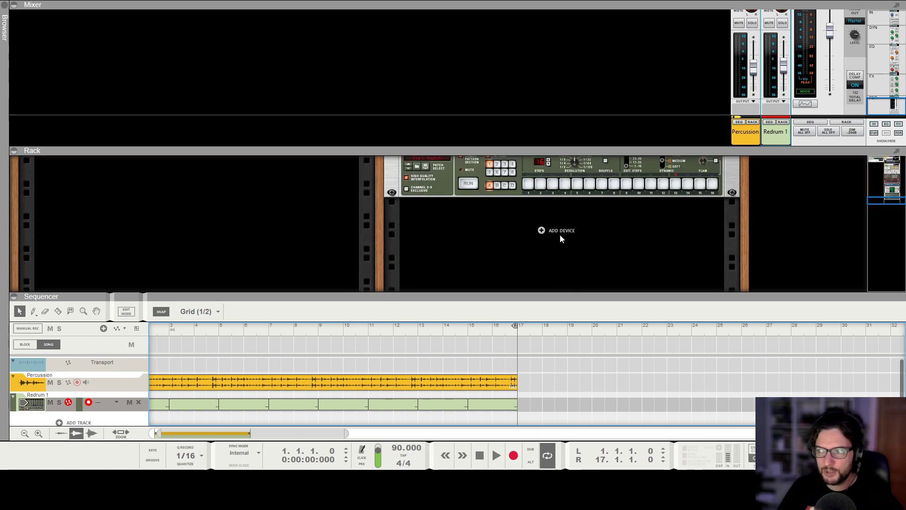
left_click(561, 235)
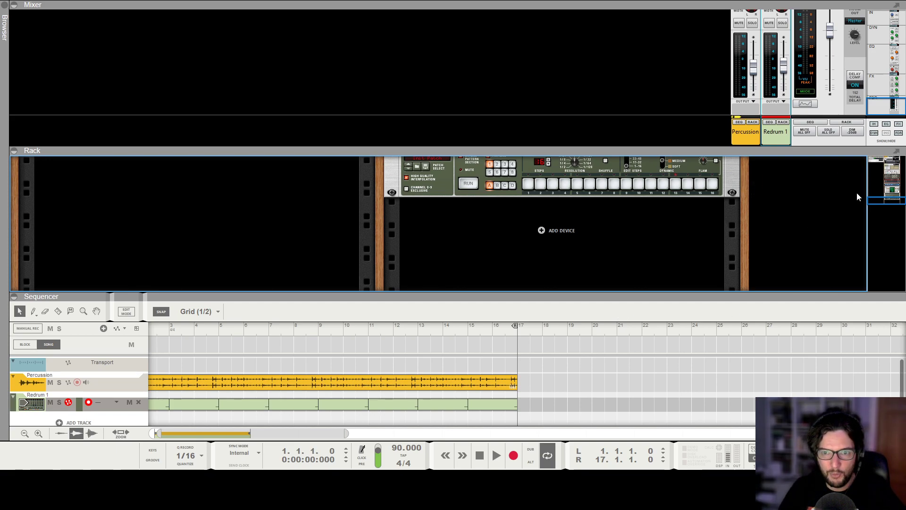
left_click(311, 359)
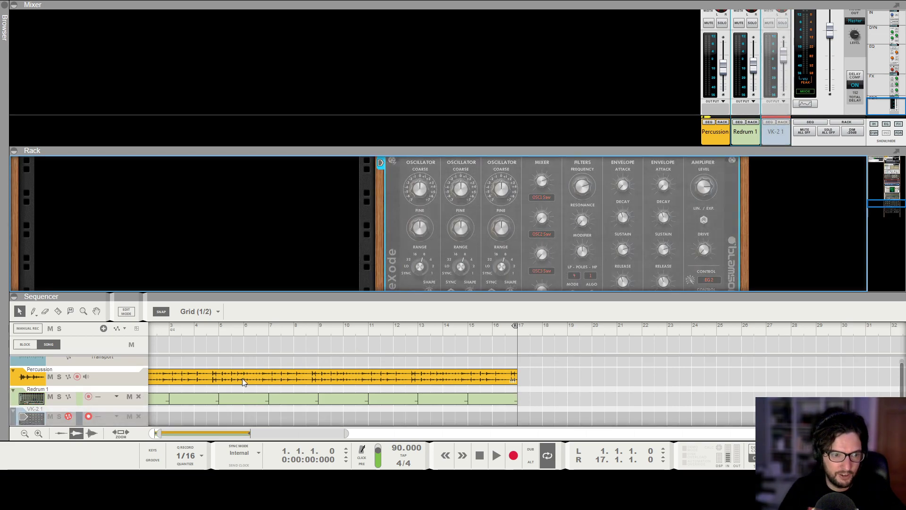
Set the song's right locator to bar 9
scroll(235, 392, "left", 2)
left_click(349, 330, "alt")
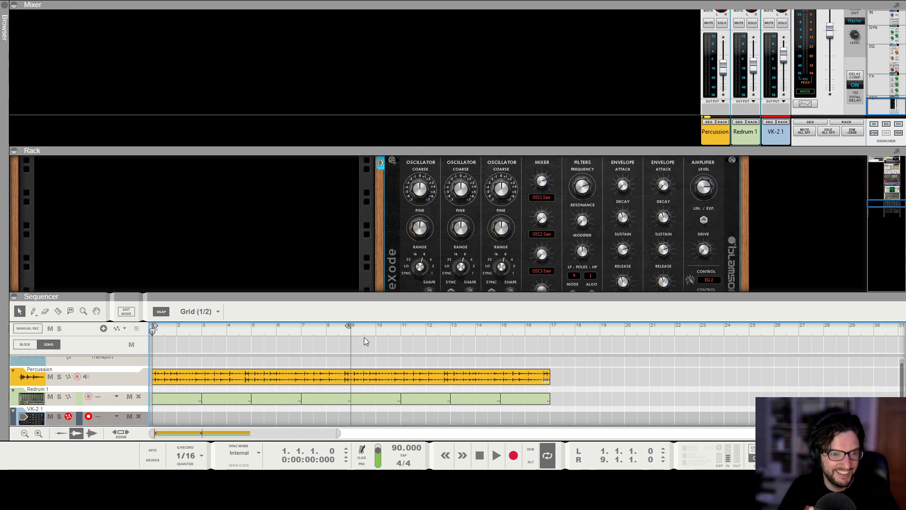
scroll(250, 389, "down", 2)
scroll(330, 395, "up", 2)
Move all the song's clips into Block 1 and extend the block's end to bar 17
key("ctrl+a")
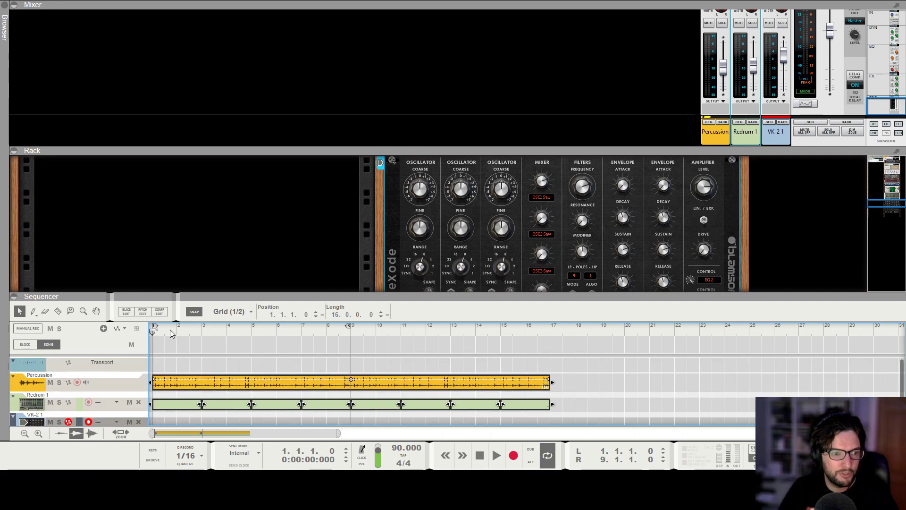
left_click(24, 344)
left_click_drag(411, 326, 667, 327)
key("shift+Return")
scroll(178, 410, "down", 2)
scroll(178, 409, "up", 2)
scroll(173, 409, "down", 2)
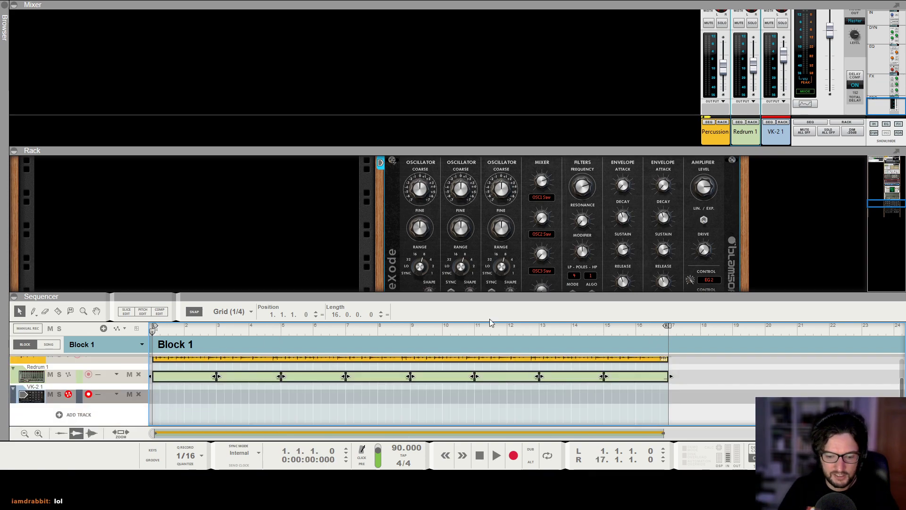
Set the VK-2 mixer channel's level to -7.81 dB and its oscillator 1 range to 16'
left_click_drag(783, 55, 785, 64)
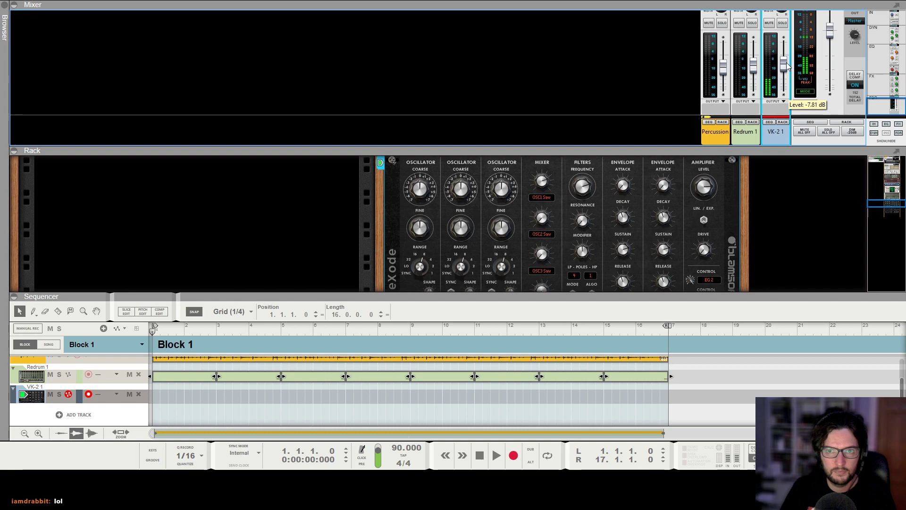
left_click_drag(420, 265, 424, 273)
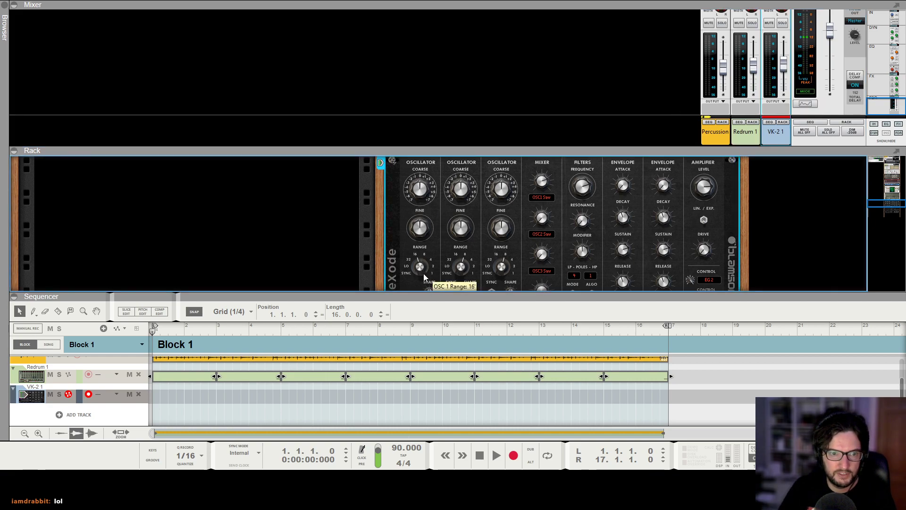
scroll(439, 243, "down", 2)
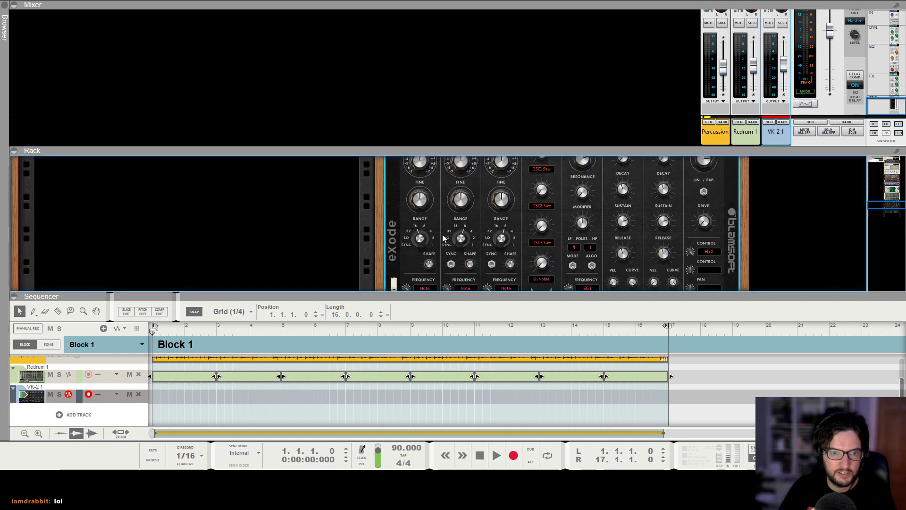
Show only the rack, then set VK-2 oscillator 1 to Rect with LFO1 Sine modulating its shape
key("F7")
key("F6")
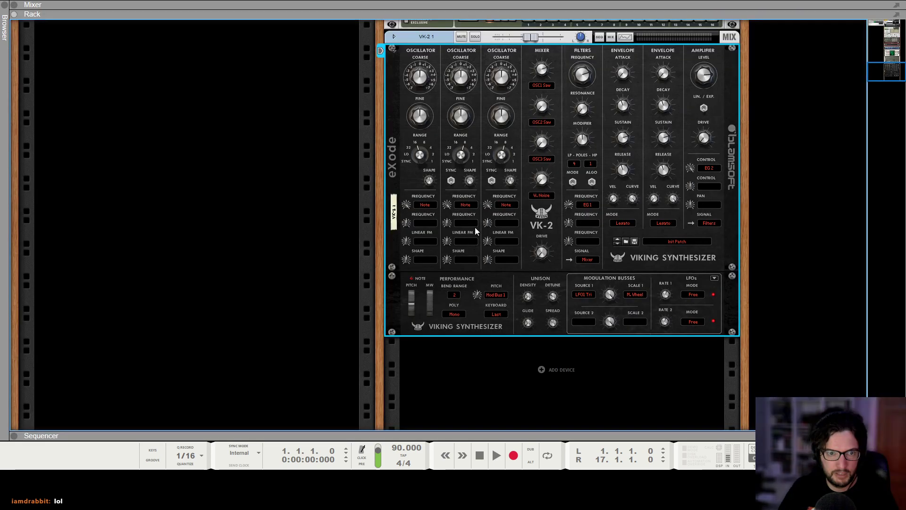
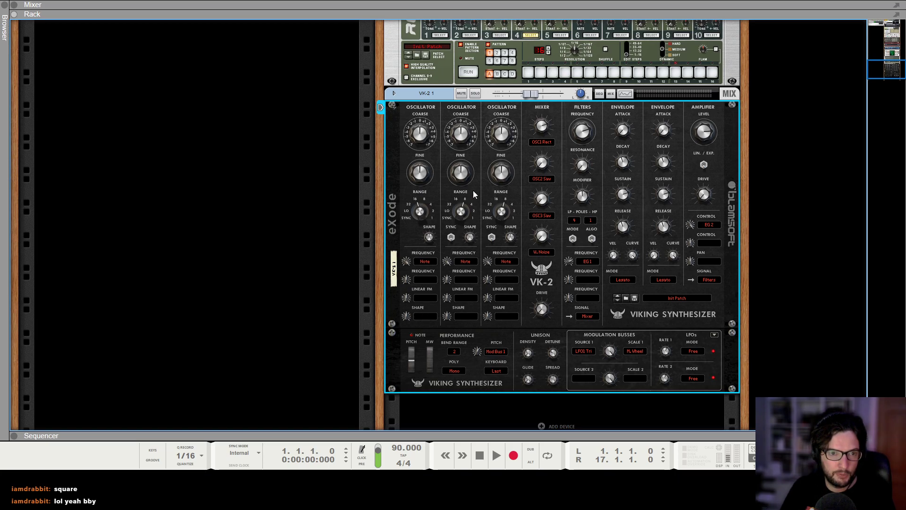
left_click(539, 219)
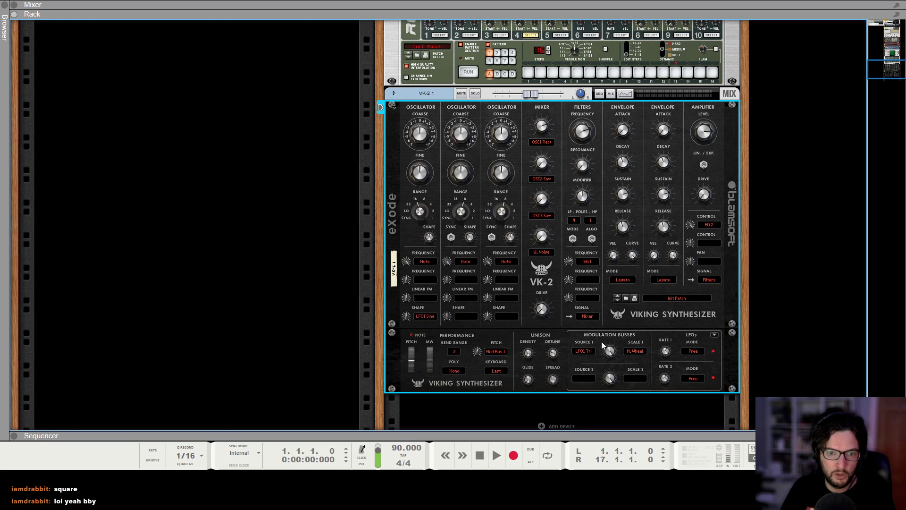
left_click_drag(403, 316, 414, 316)
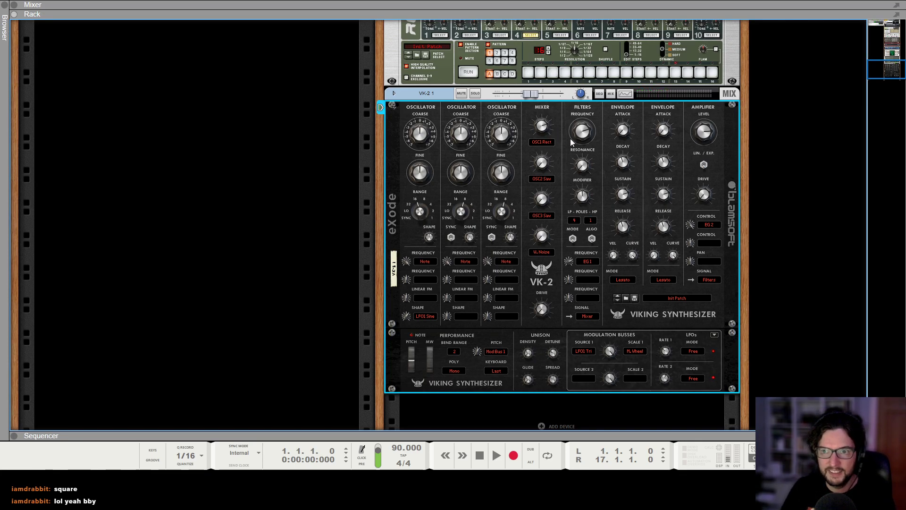
Lower the VK-2's filter frequency and set its EG 1 frequency modulation amount to 25%
mouse_move(589, 140)
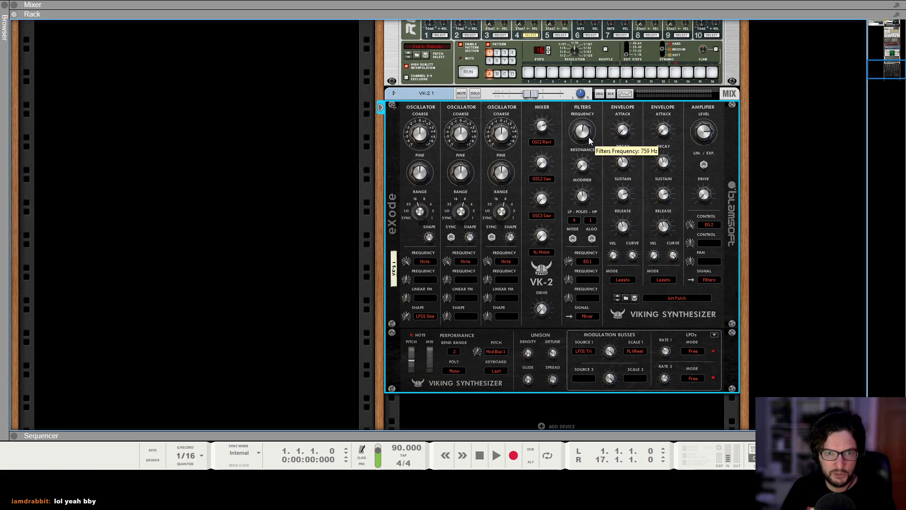
mouse_move(628, 124)
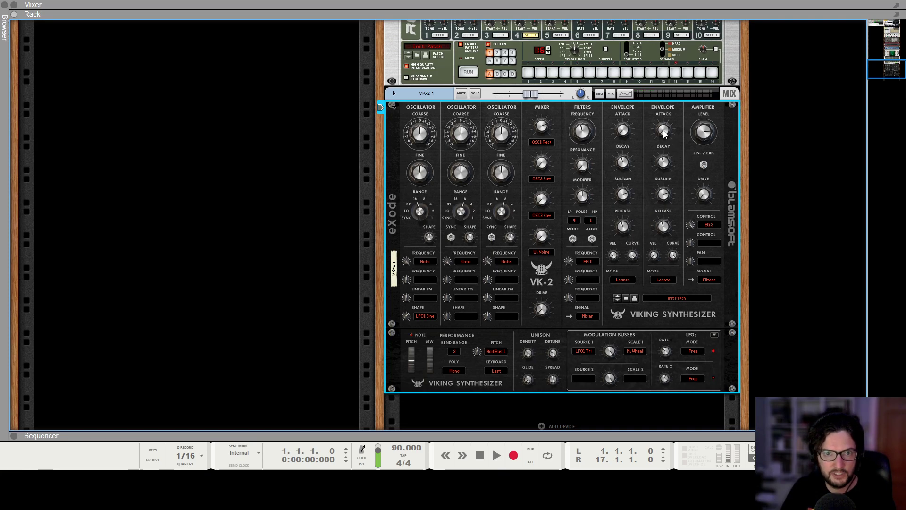
mouse_move(572, 263)
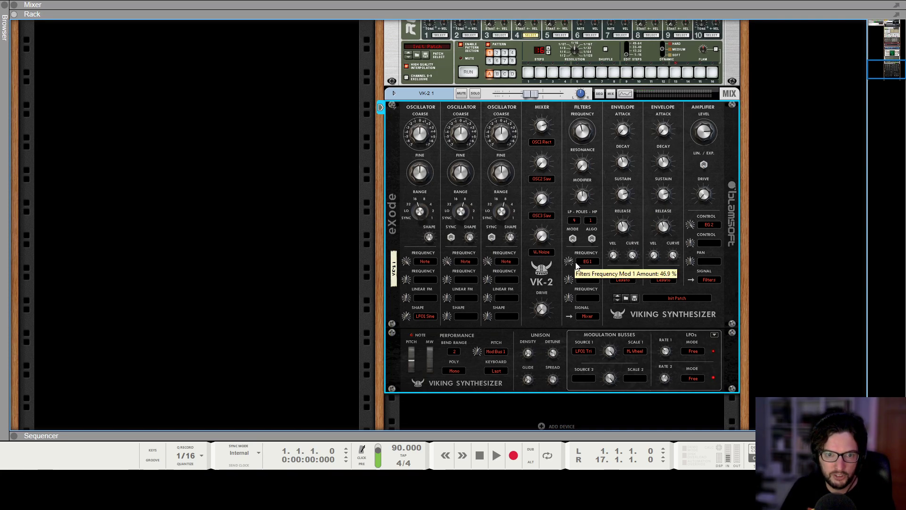
left_click_drag(580, 265, 584, 267)
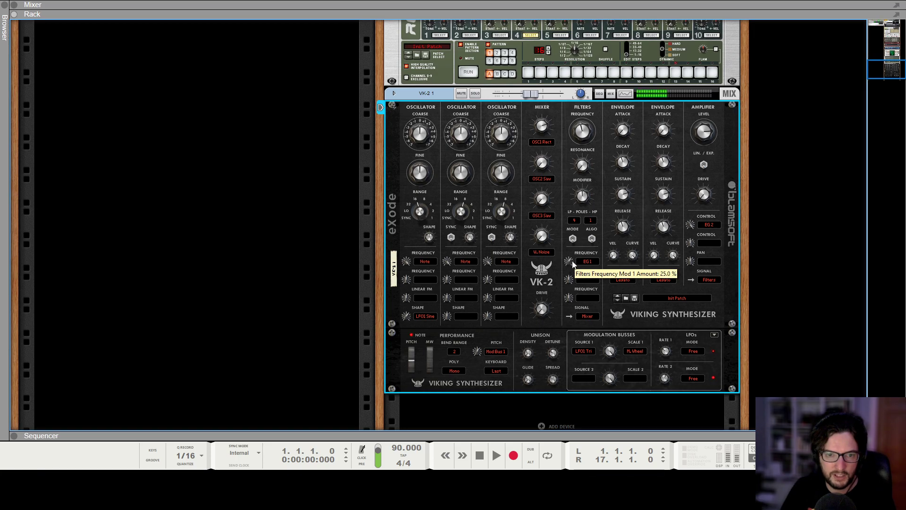
mouse_move(567, 263)
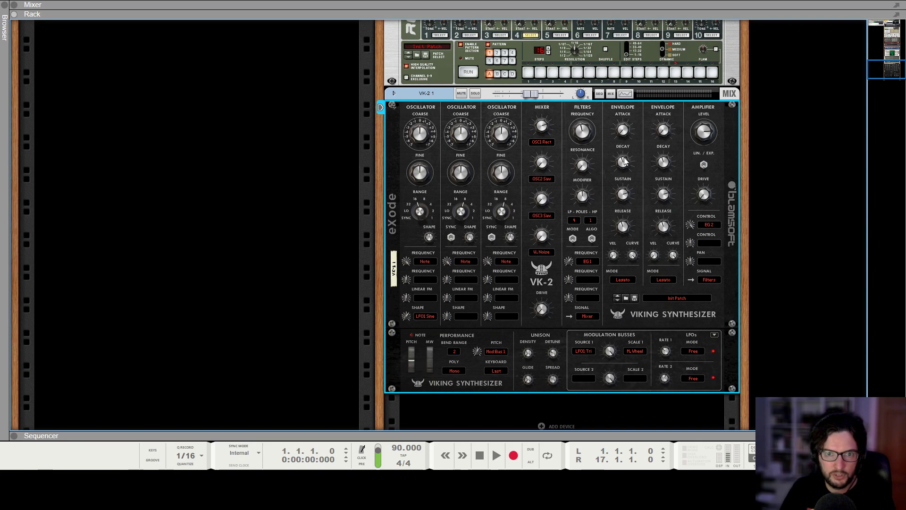
Set the VK-2's Envelope 1 velocity sensitivity to 50%
mouse_move(623, 159)
mouse_move(622, 206)
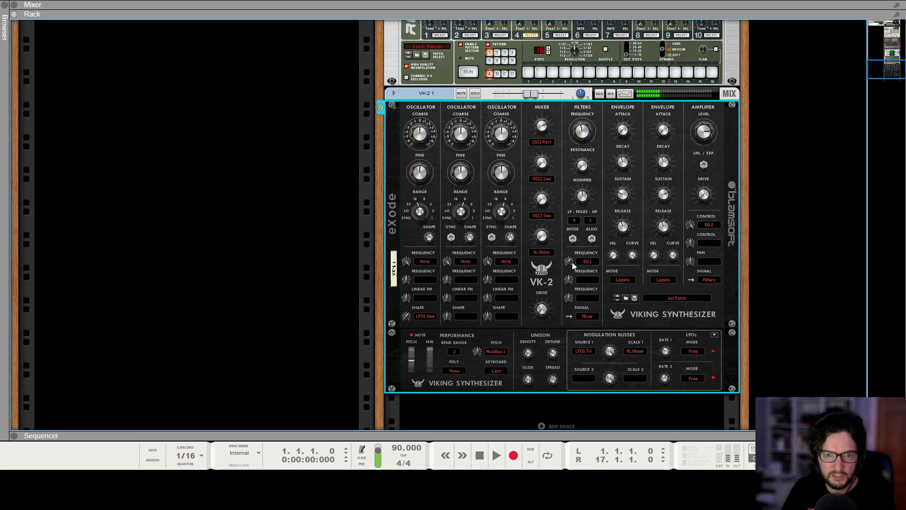
mouse_move(613, 255)
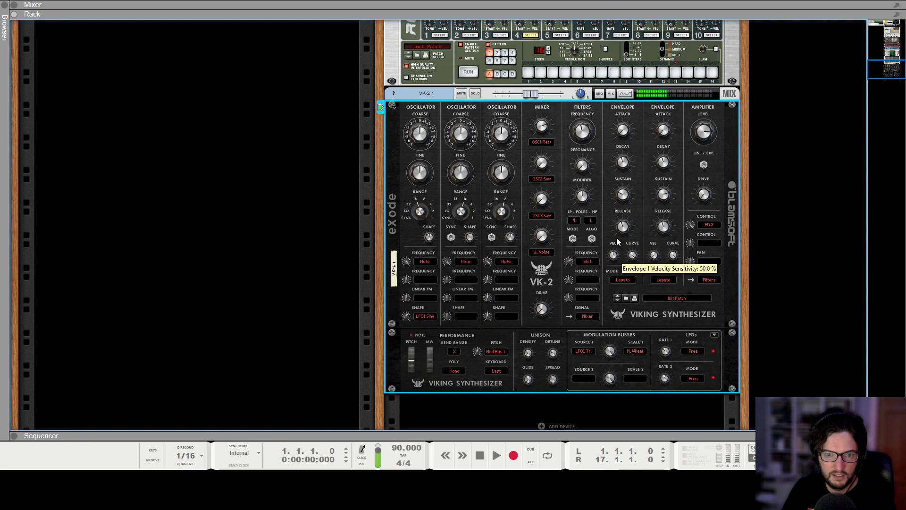
left_click_drag(617, 254, 616, 234)
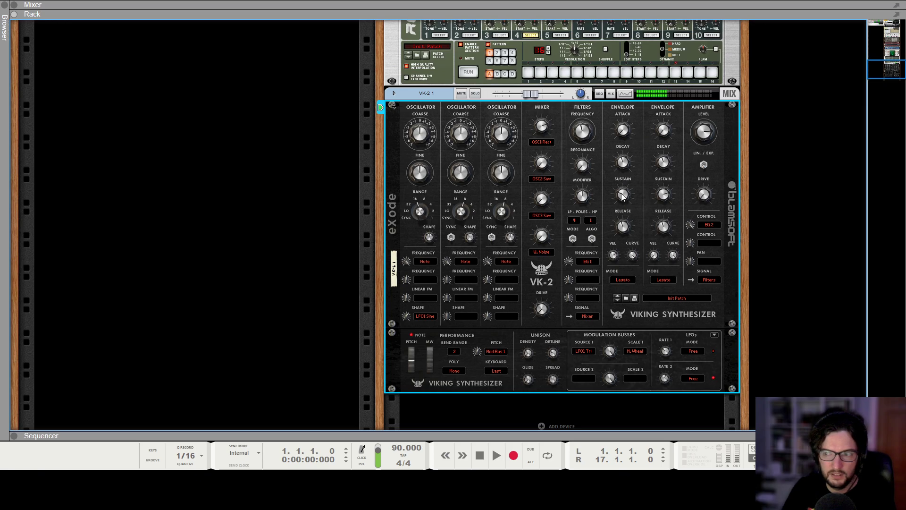
Raise the VK-2's mixer drive and amplifier drive, and deselect the synthesizer
mouse_move(534, 313)
mouse_move(544, 309)
left_mouse_down()
mouse_move(557, 284)
mouse_move(557, 304)
left_mouse_up()
mouse_move(706, 195)
left_mouse_down()
mouse_move(709, 166)
mouse_move(709, 179)
left_mouse_up()
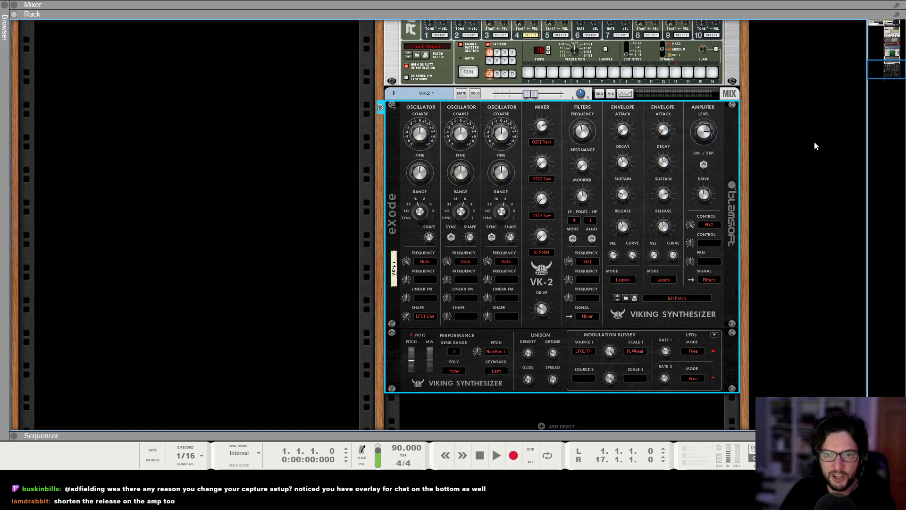
left_click(806, 216)
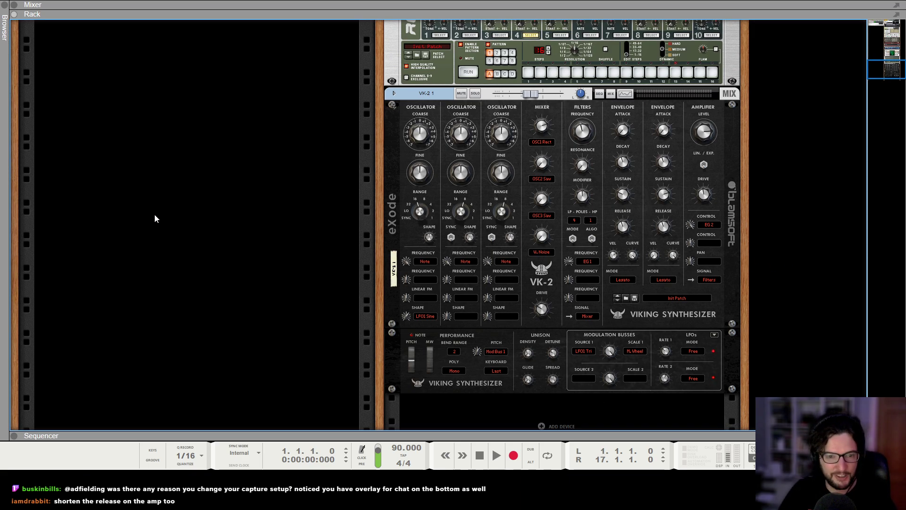
Show the mixer, rack and sequencer together and set the VK-2's Envelope 2 release to 0.038 s
key("F5+F6+F7")
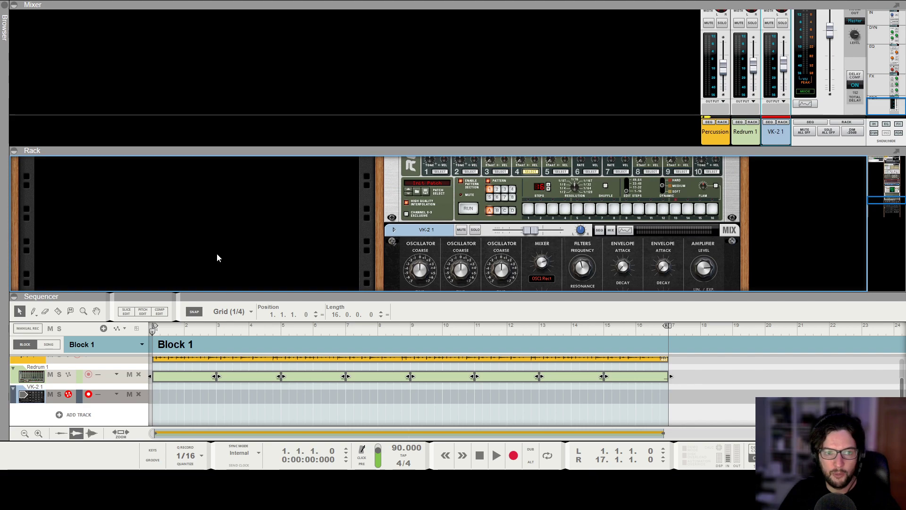
scroll(236, 245, "down", 3)
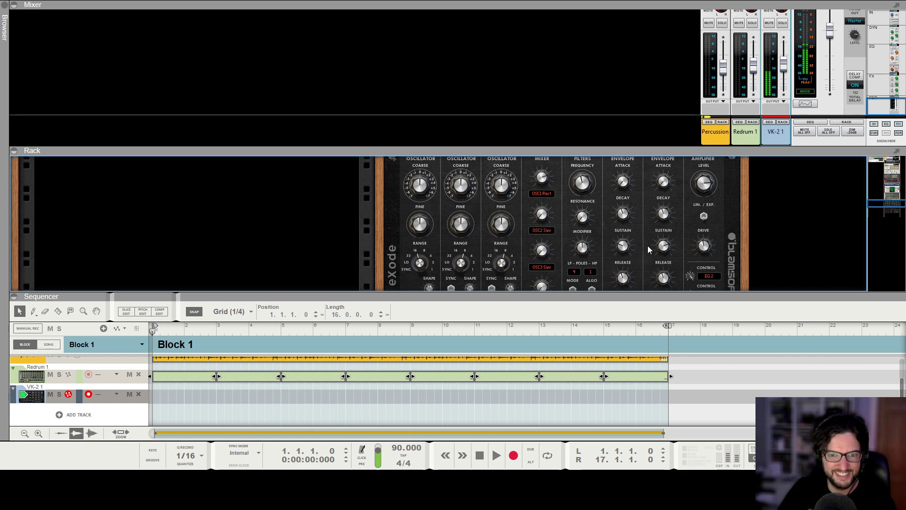
scroll(648, 250, "down", 2)
left_click(665, 273)
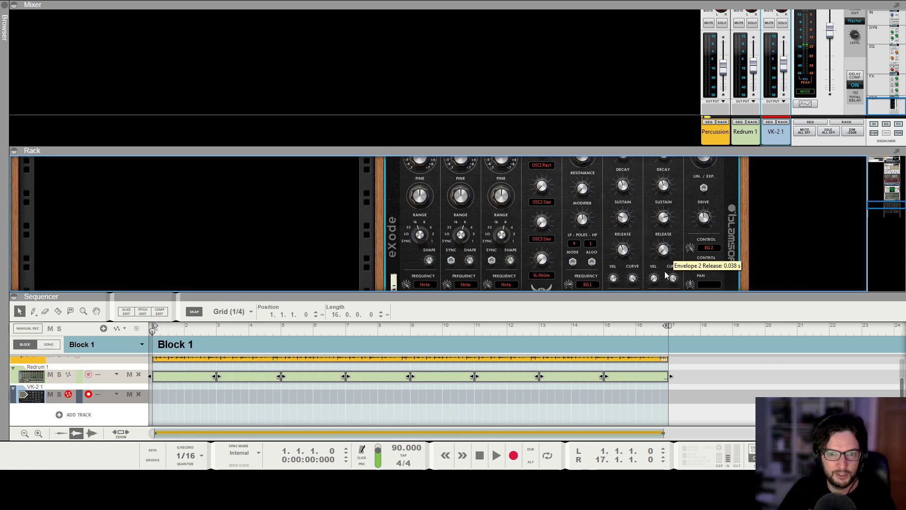
scroll(628, 262, "down", 4)
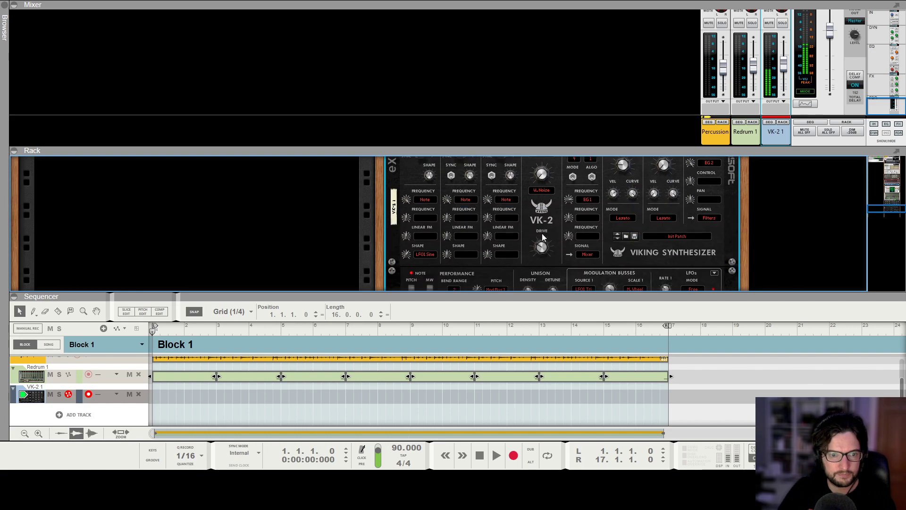
Draw a two-bar note clip at the start of the VK-2 track and open it for editing in the full-size sequencer
left_click(73, 321)
left_click_drag(152, 397, 217, 396)
double_click(199, 399)
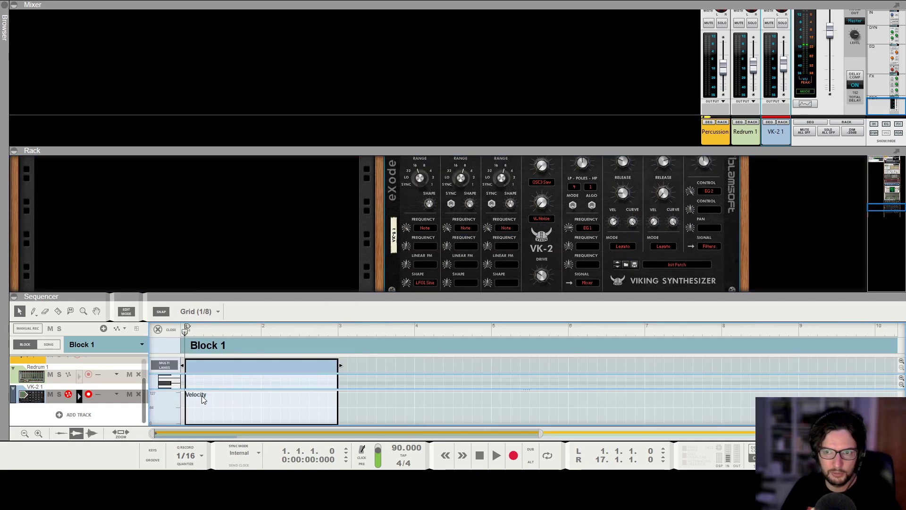
key("F7")
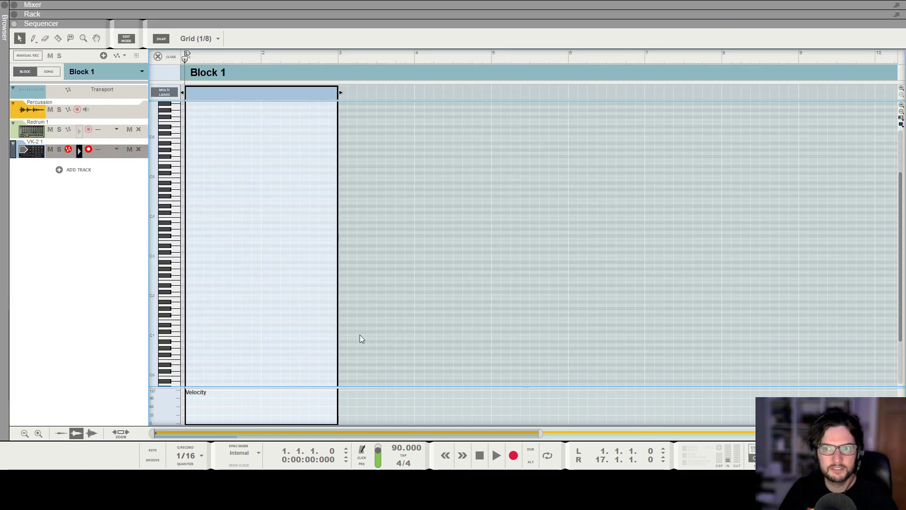
Add a 1/16-length G#2 note at the very start of the VK-2 clip
key("h")
key("h")
key("h")
key("h")
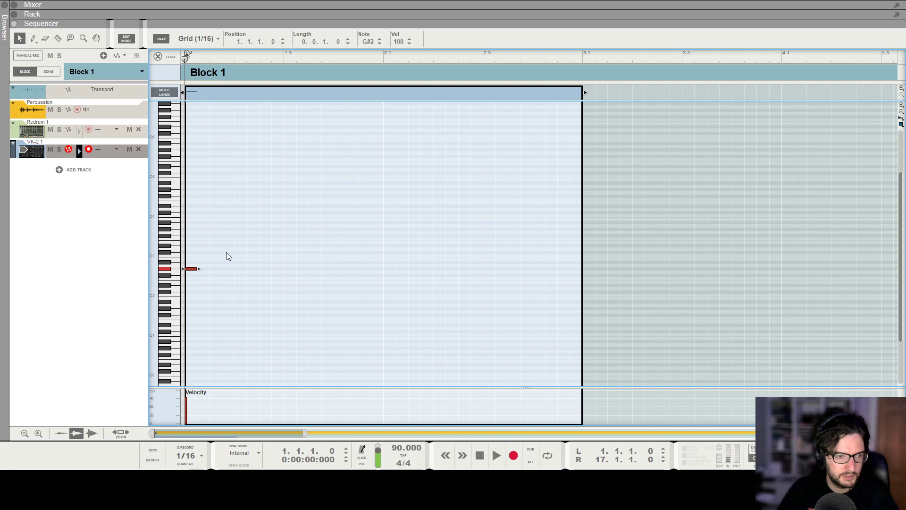
key("F6")
key("F7")
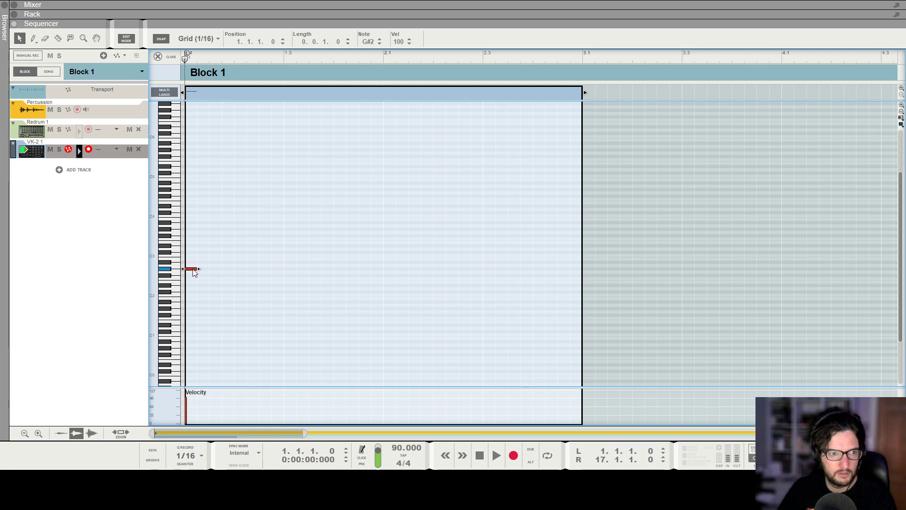
Show the VK-2 in the rack and set its Envelope 1 decay to 0.266 s
key("F6")
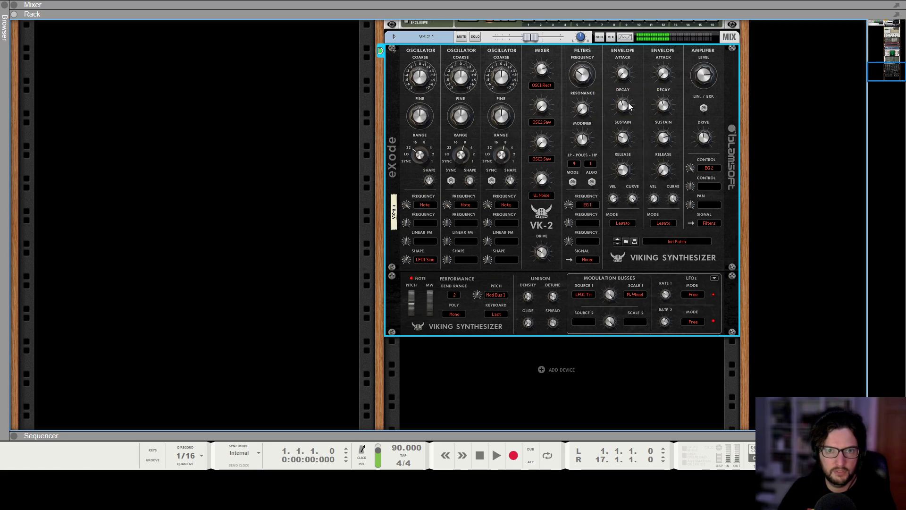
mouse_move(630, 104)
left_click_drag(630, 103, 631, 103)
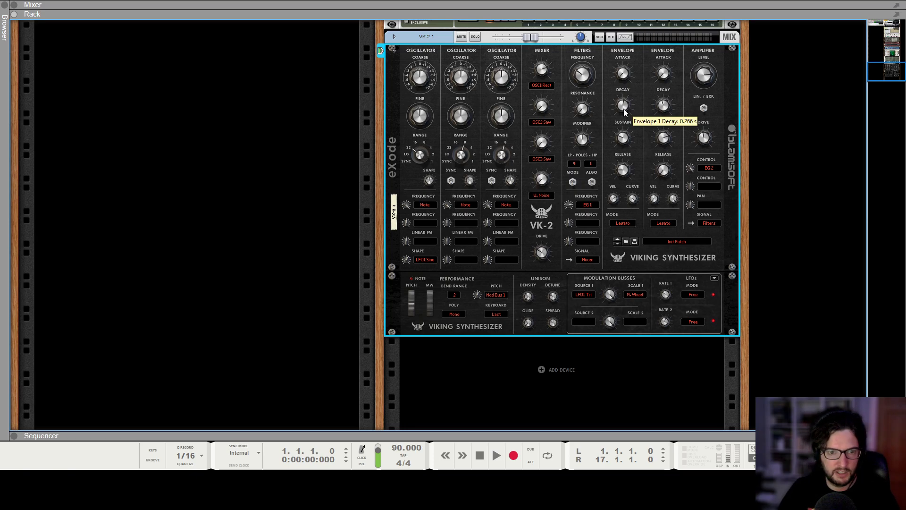
Return to the VK-2 clip and fill both bars with consecutive 1/16 G#2 notes after the first one
key("F6")
key("F7")
left_click(295, 281)
key("shift+Return")
key("space")
key("space")
left_click(206, 268, "alt")
left_click_drag(208, 264, 236, 265)
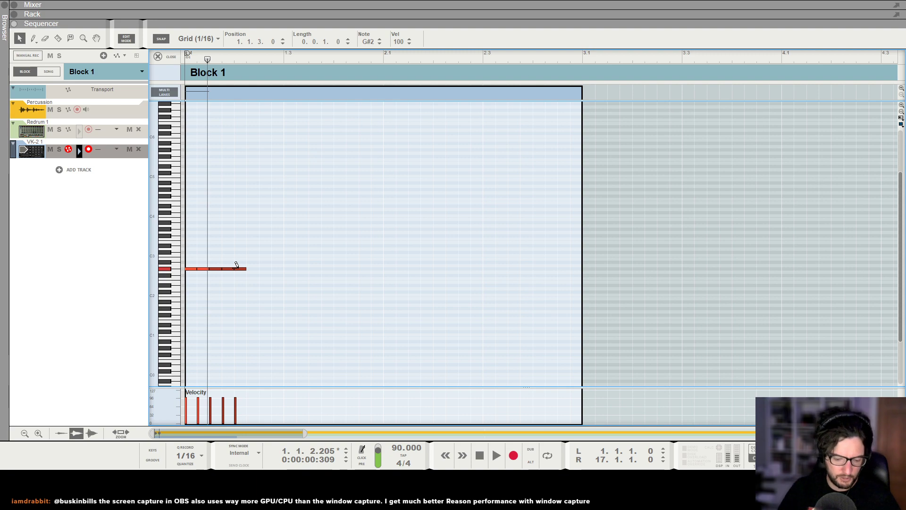
left_click_drag(236, 264, 571, 262)
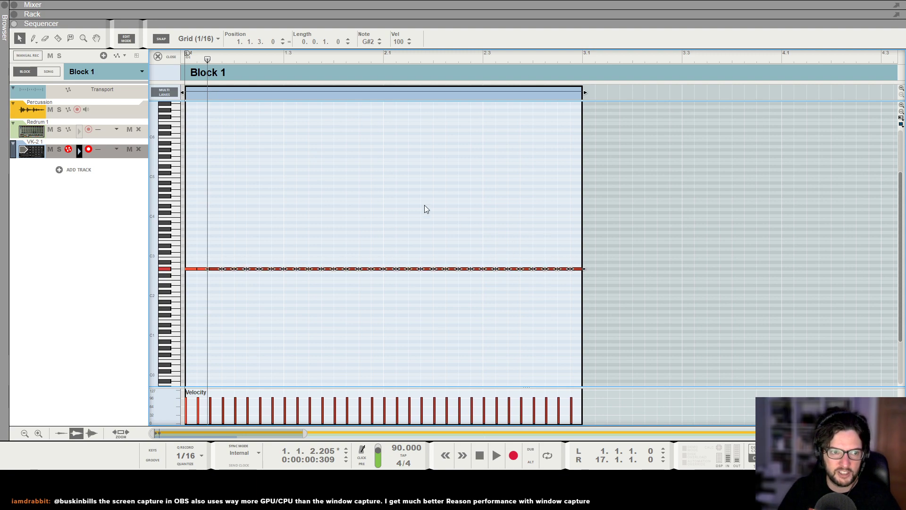
Lower the second note's velocity to about half and delete all the notes after it
left_click(200, 408)
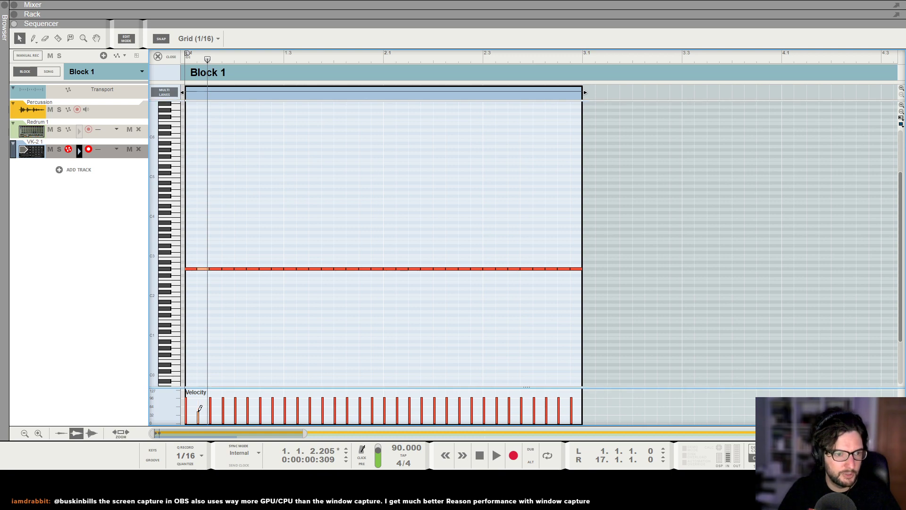
left_click_drag(216, 256, 834, 326)
key("Delete")
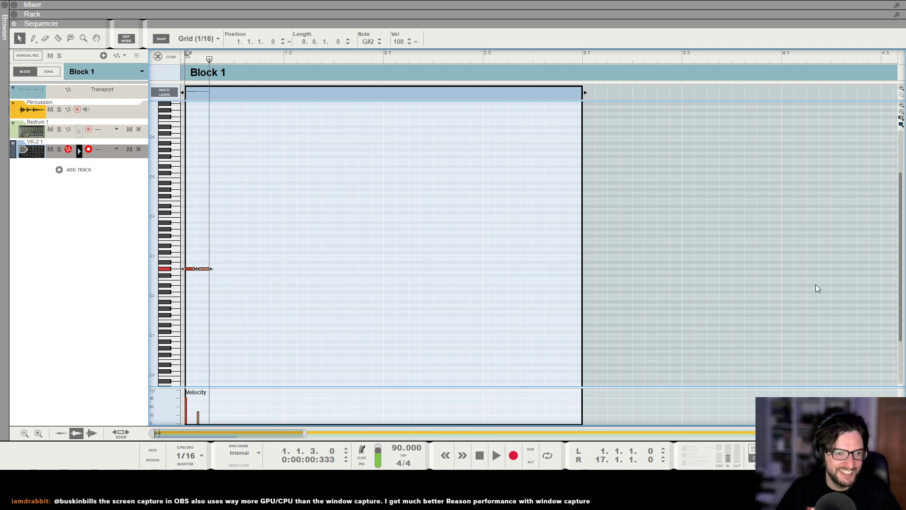
Duplicate the loud-soft pair of G#2 notes repeatedly until it fills the two-bar clip
key("ctrl+d")
key("ctrl+d")
key("ctrl+d")
key("ctrl+d")
key("ctrl+d")
key("ctrl+d")
key("ctrl+d")
key("ctrl+d")
key("ctrl+d")
key("ctrl+d")
key("ctrl+d")
key("ctrl+d")
key("ctrl+d")
key("ctrl+d")
key("ctrl+d")
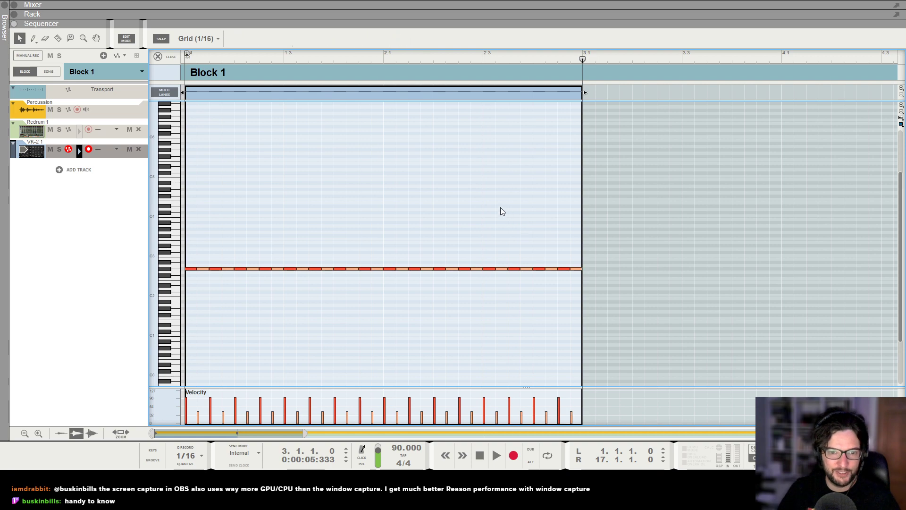
Play the pattern from the start, set the VK-2's Envelope 1 velocity sensitivity to 65.6% and fine-tune the filter frequency
key("Home")
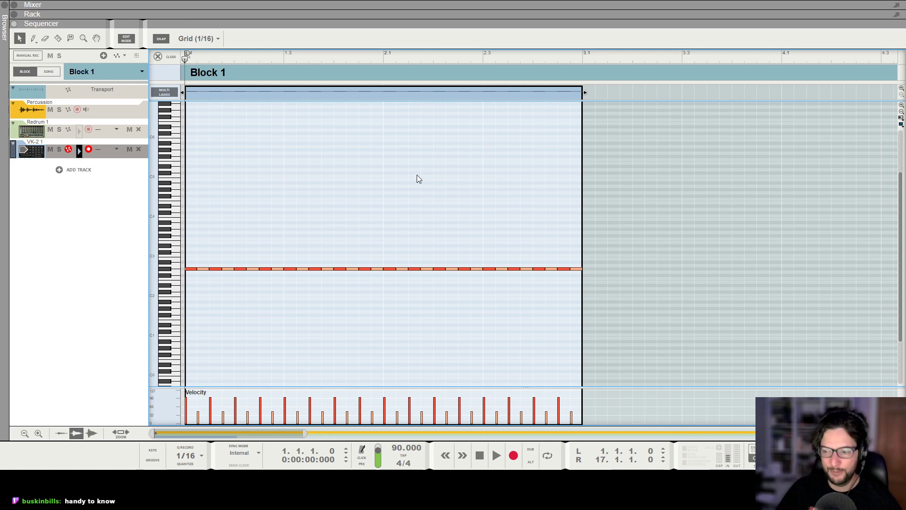
key("space")
scroll(417, 174, "down", 2)
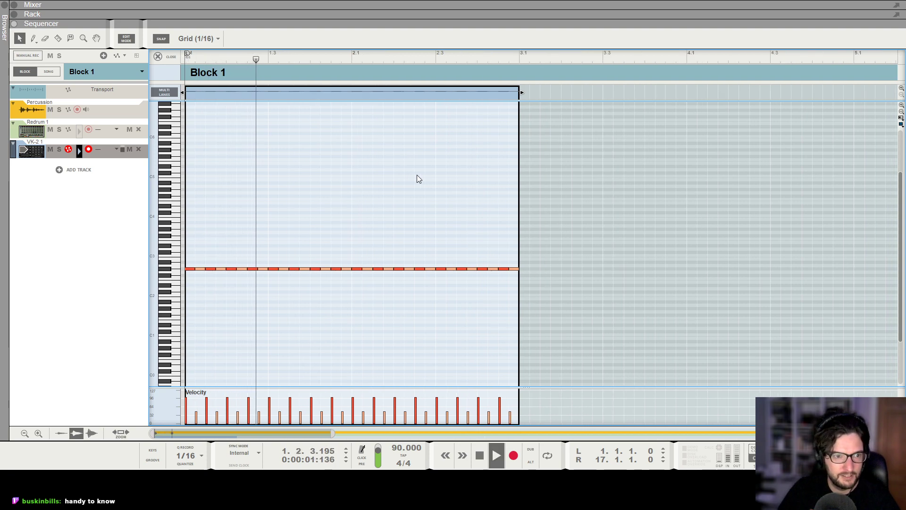
key("F6")
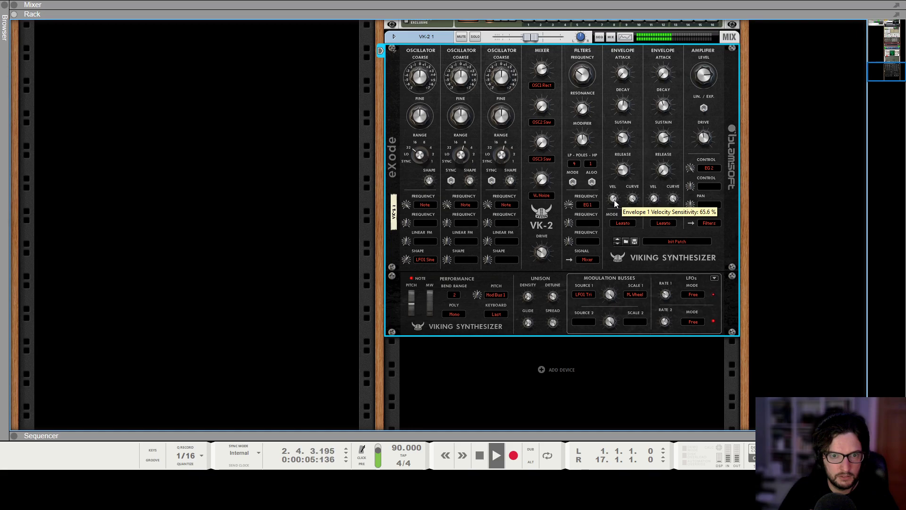
key("space")
key("space")
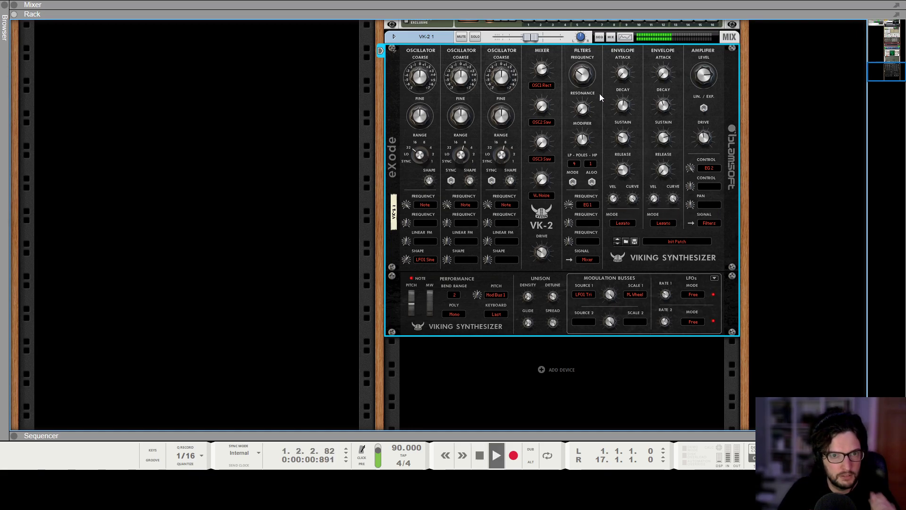
left_click_drag(586, 86, 587, 87)
Copy the two-bar G#2 pattern to bar 3, transpose the copy up seven semitones to D#3 and play it
key("F7")
key("space")
left_click_drag(515, 258, 184, 313)
key("ctrl+c")
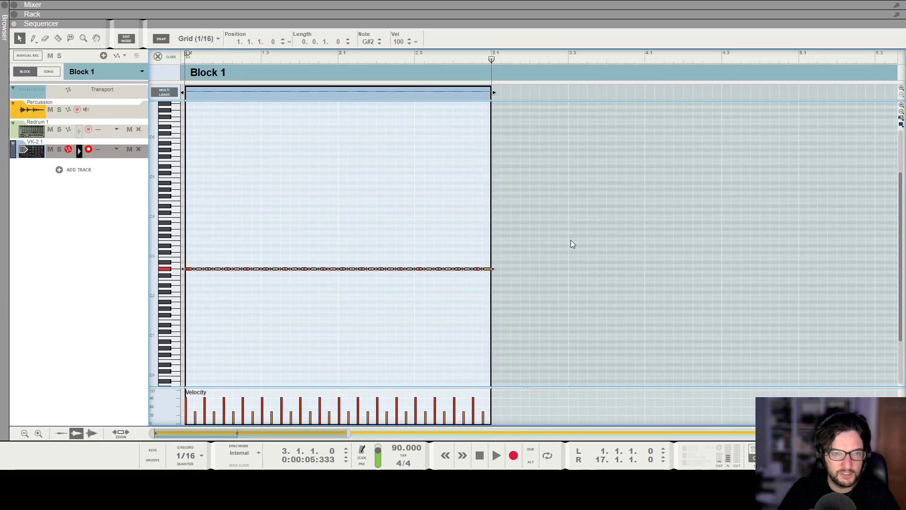
key("ctrl+v")
key("Up")
key("Up")
key("Up")
key("Up")
key("Up")
key("Up")
key("Up")
left_click(475, 53)
key("space")
scroll(511, 95, "down", 8)
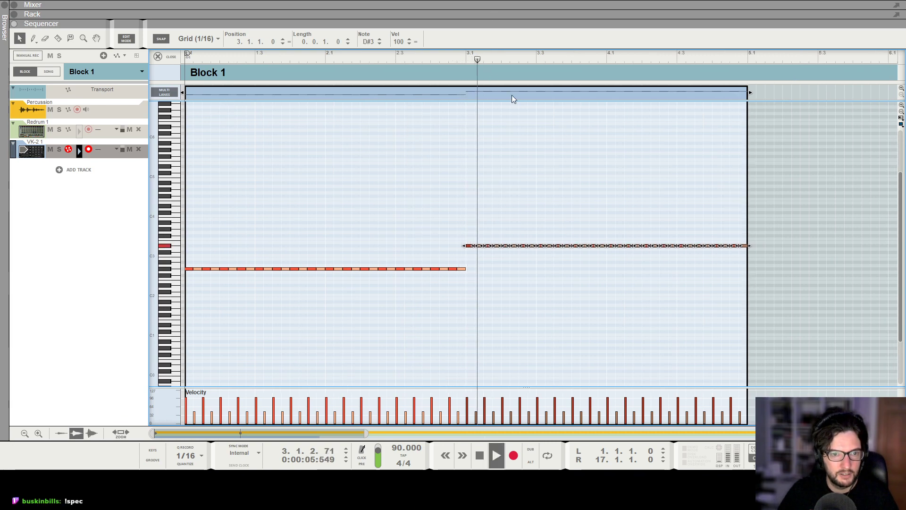
Transpose the notes in bars 3 and 4 down an octave to D#2 and play from bar 3
left_click(441, 199)
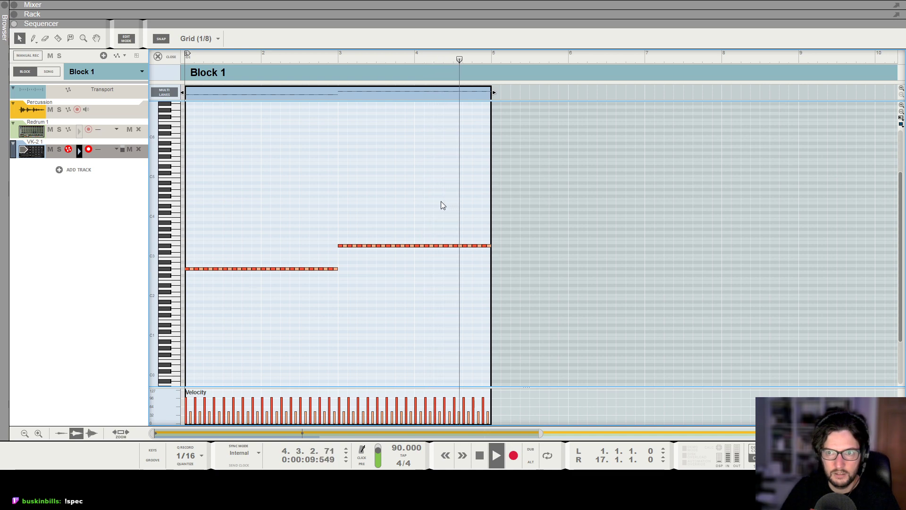
left_click_drag(340, 231, 583, 247)
key("shift+Down")
left_click(330, 57)
key("space")
scroll(431, 199, "down", 3)
scroll(372, 282, "up", 5)
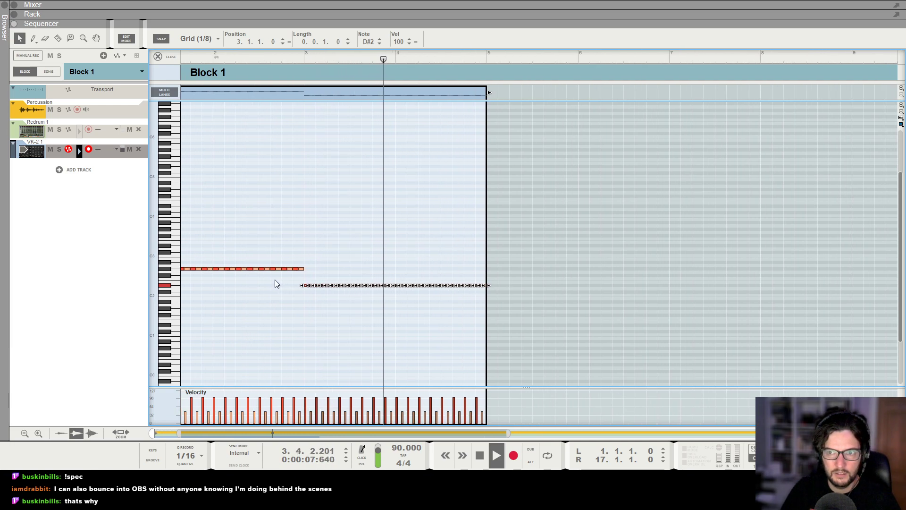
Copy the D#2 notes to bar 5, raise the copy three semitones to F#2 and play from there
key("space")
left_click_drag(273, 278, 566, 320)
key("ctrl+c")
key("ctrl+v")
key("Up")
key("Up")
key("Up")
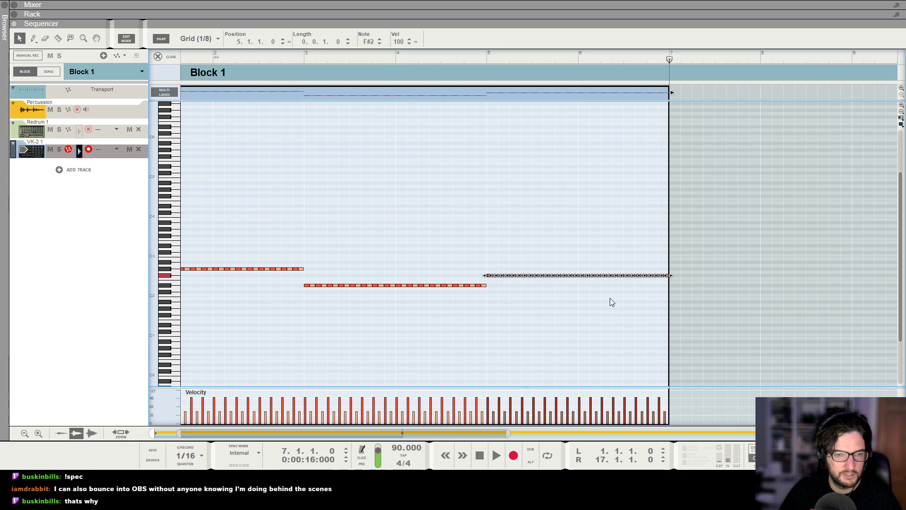
left_click(485, 55)
key("space")
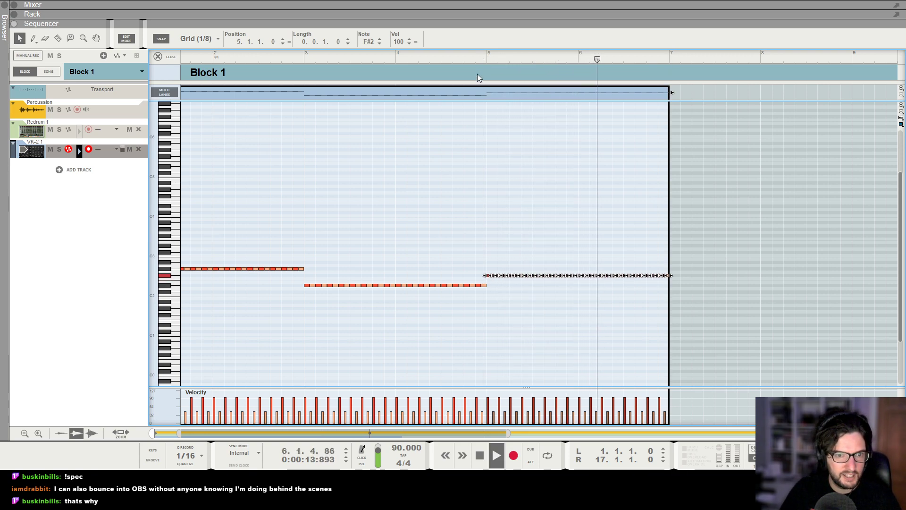
Audition lower keys, copy the F#2 notes to bar 7, lower the copy two semitones to E2 and play it
key("space")
left_click(174, 298)
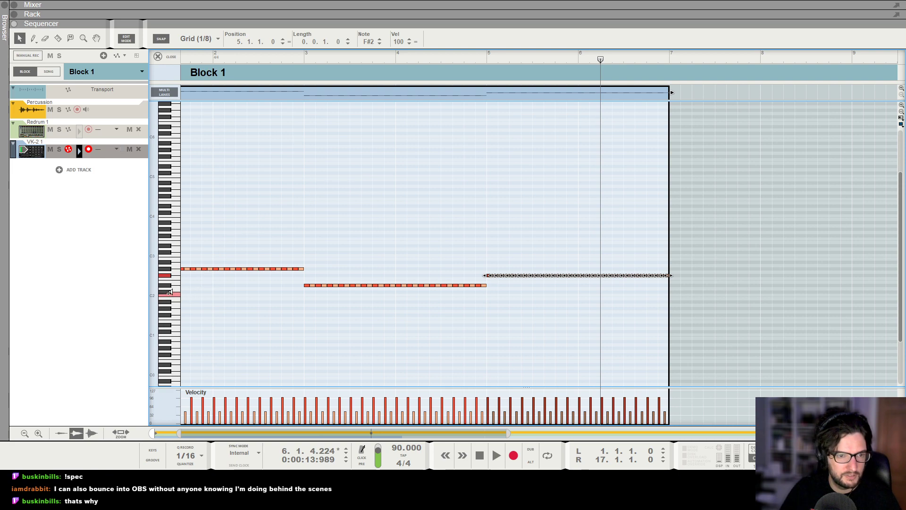
left_click(167, 292)
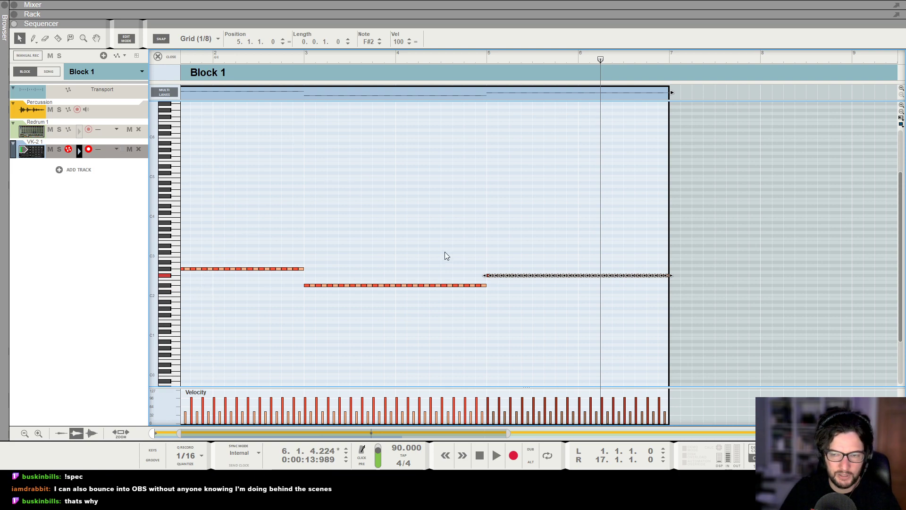
key("ctrl+c")
key("ctrl+v")
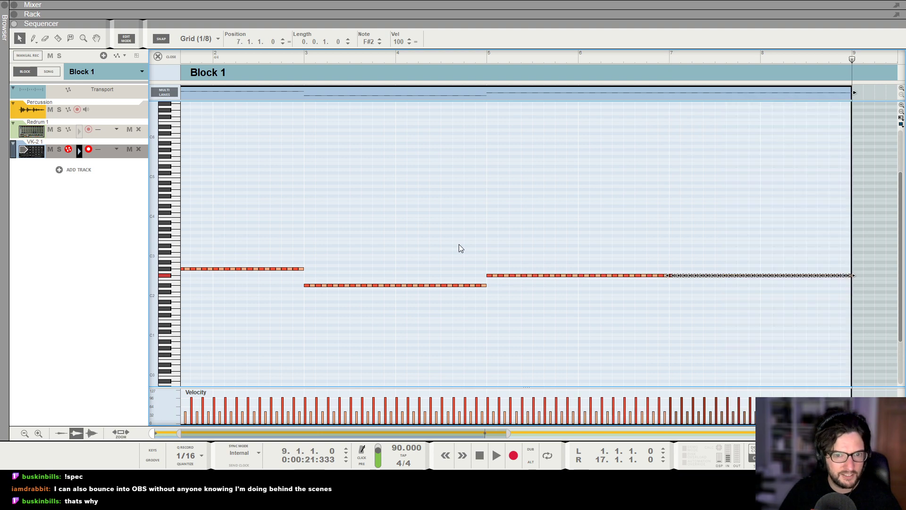
left_click_drag(667, 259, 860, 301)
key("Down")
key("Down")
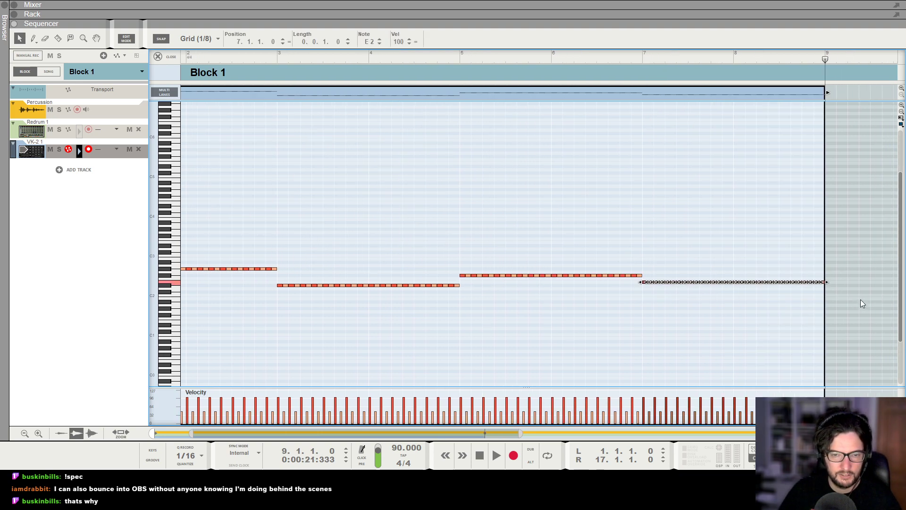
left_click(627, 55)
key("space")
scroll(625, 56, "down", 3)
scroll(626, 56, "down", 3)
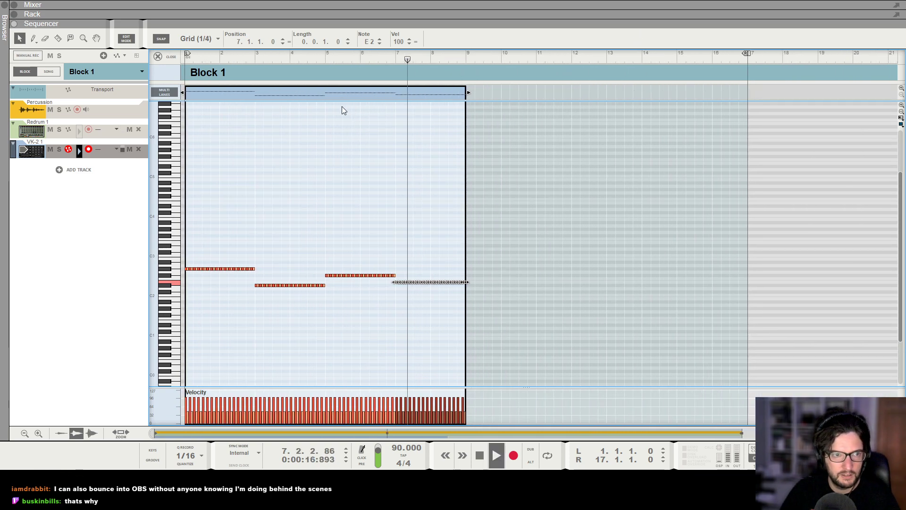
Close the clip editor, set the loop's right locator to bar 9 and turn on looping
left_click(159, 56)
left_click(411, 55, "alt")
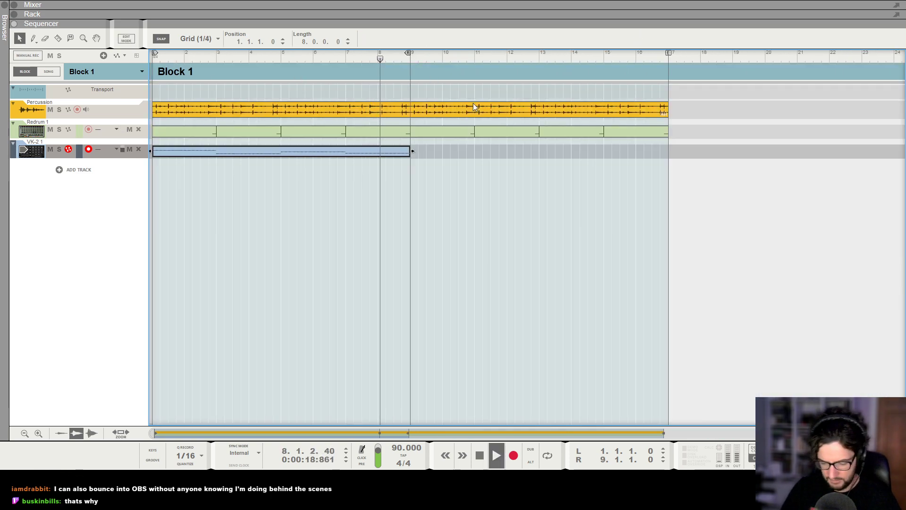
key("l")
Show the VK-2 in the rack, set its Envelope 2 release to 0.007 s and play the loop
key("F6")
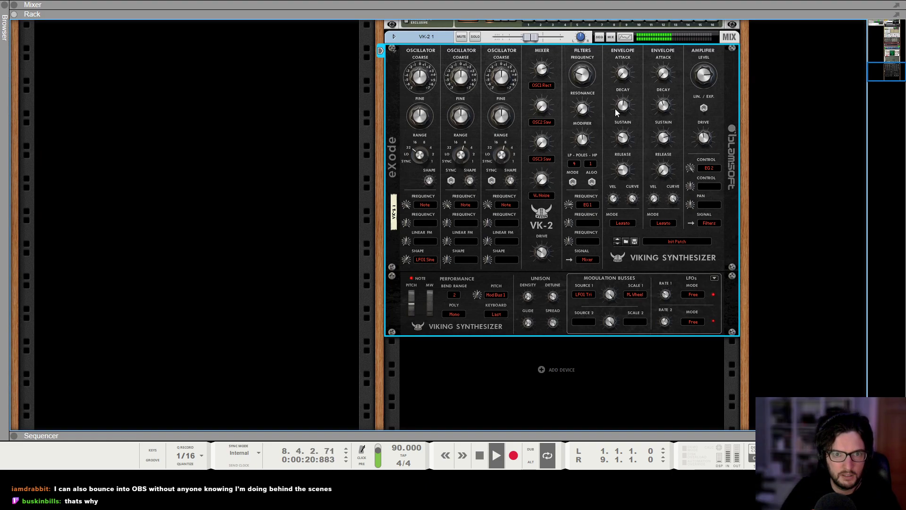
mouse_move(622, 106)
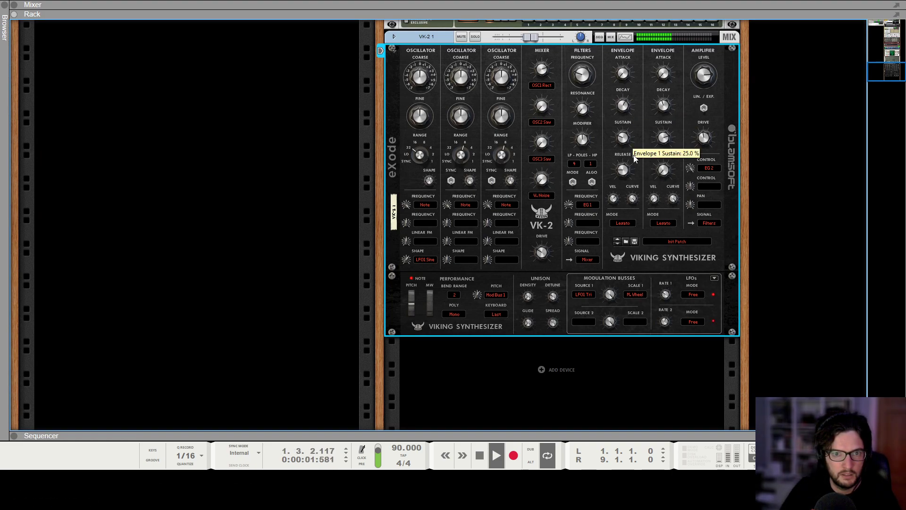
key("space")
left_click_drag(663, 172, 665, 166)
mouse_move(618, 170)
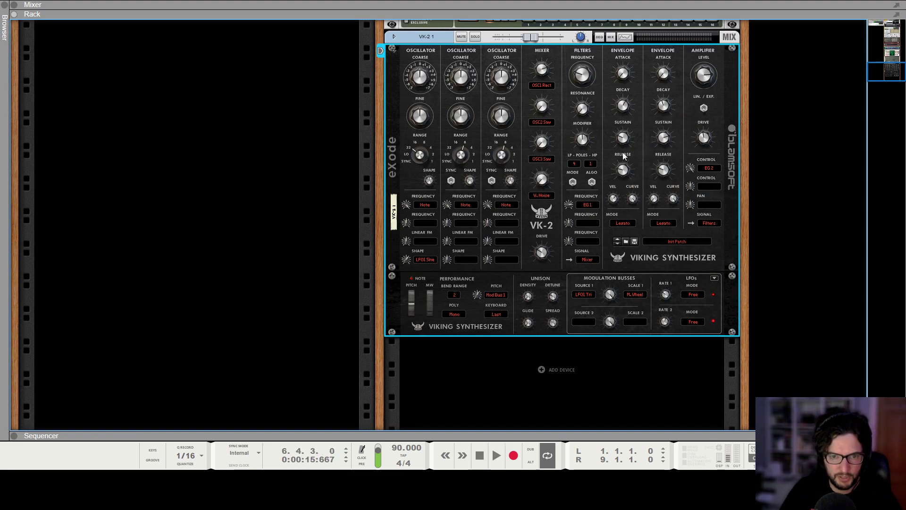
key("space")
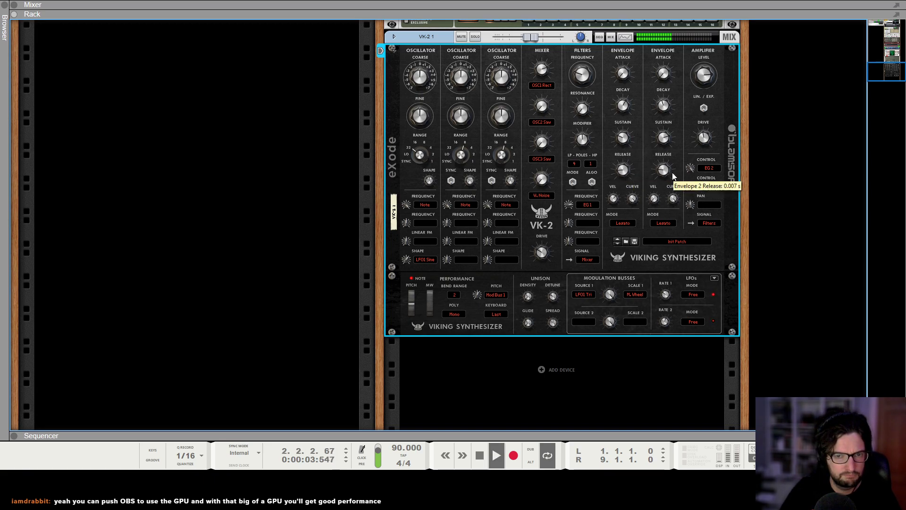
Set the VK-2's filter frequency to 111 Hz and its filter resonance to 18.8%
mouse_move(616, 202)
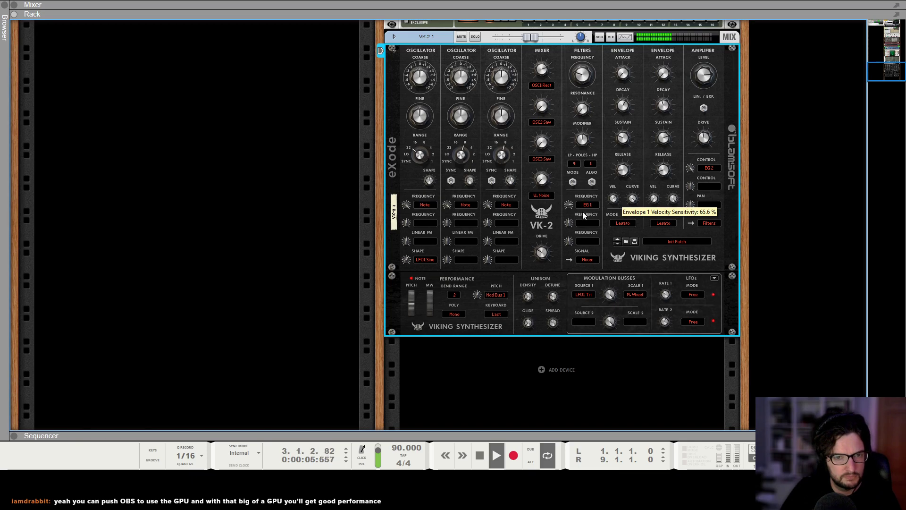
mouse_move(576, 209)
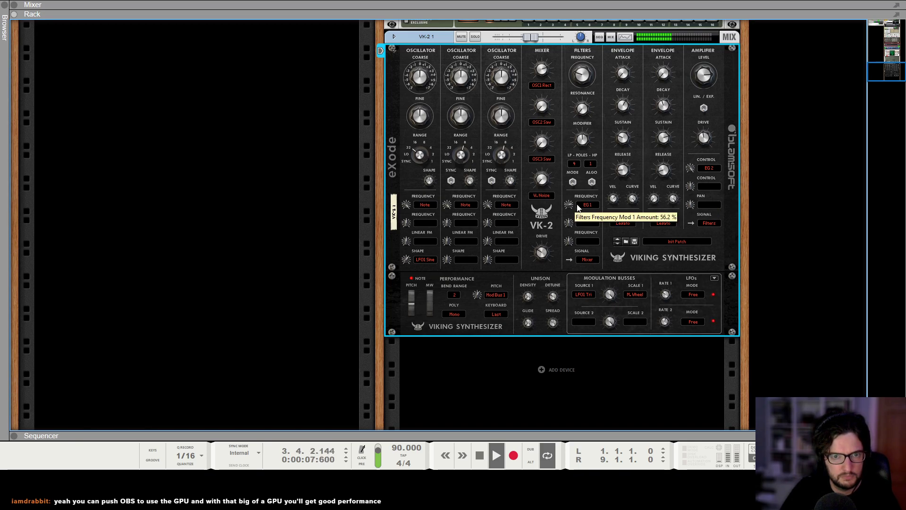
left_click_drag(582, 84, 580, 79)
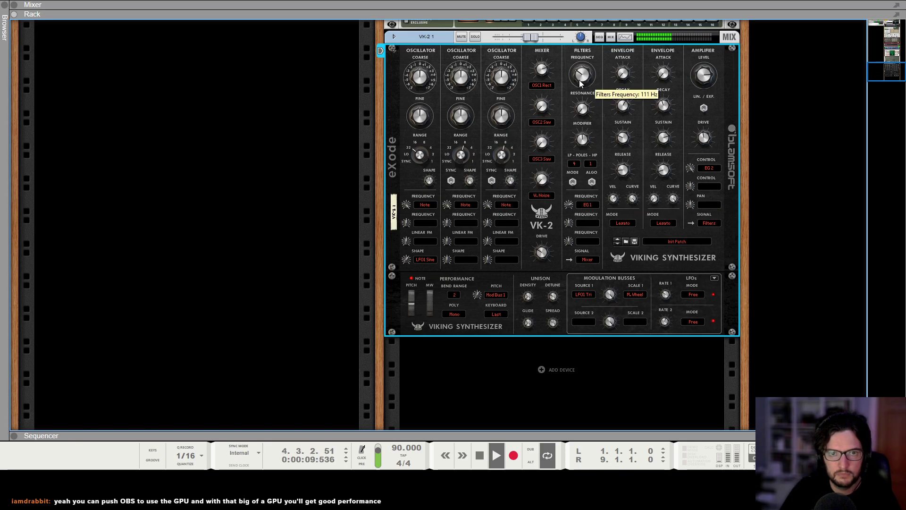
left_click_drag(579, 112, 584, 105)
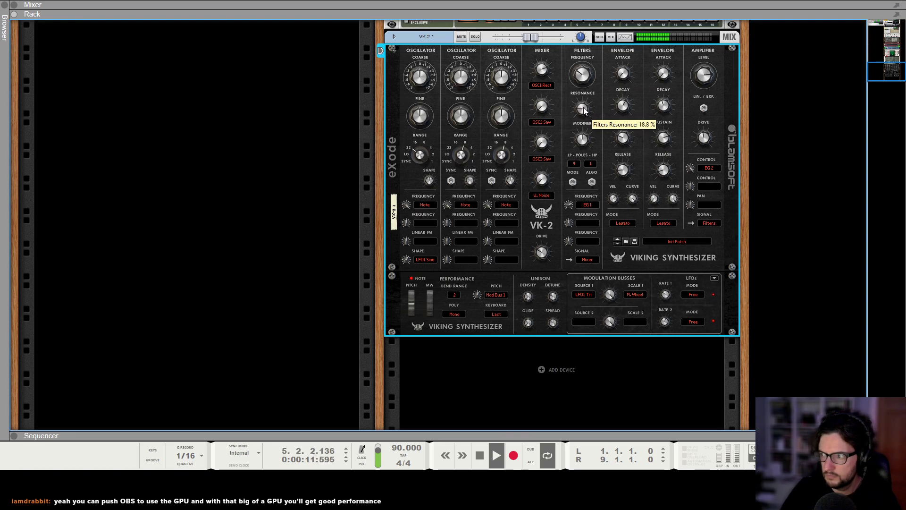
Set the VK-2's filter frequency to 159 Hz while replaying the loop from the start
left_click_drag(581, 74, 580, 76)
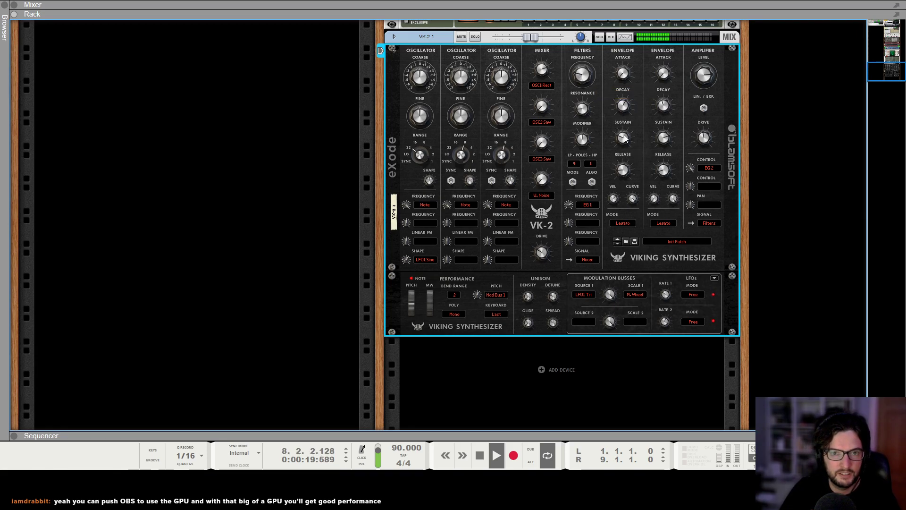
mouse_move(625, 138)
mouse_move(626, 110)
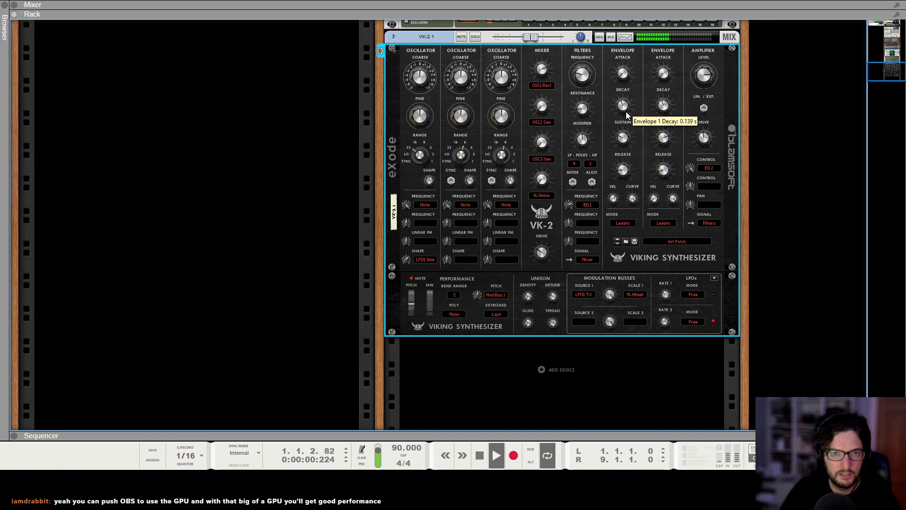
scroll(627, 112, "up", 3)
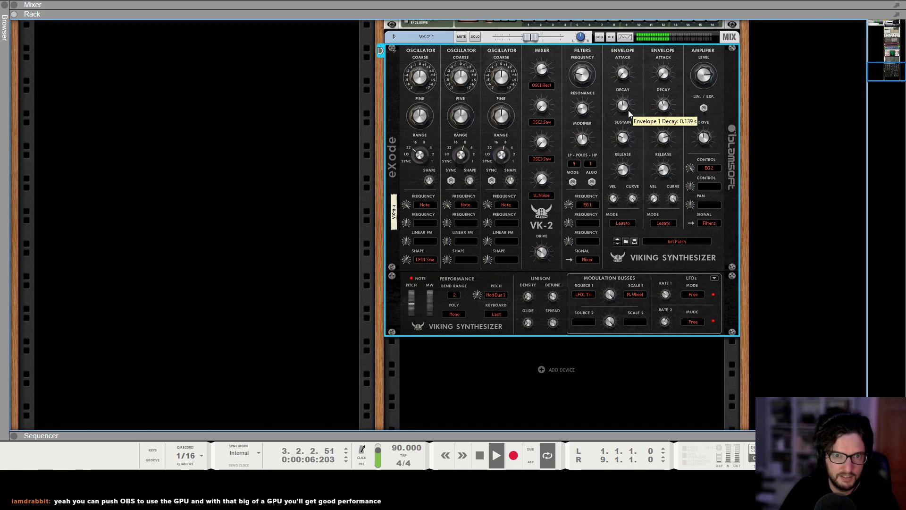
key("space")
key("space")
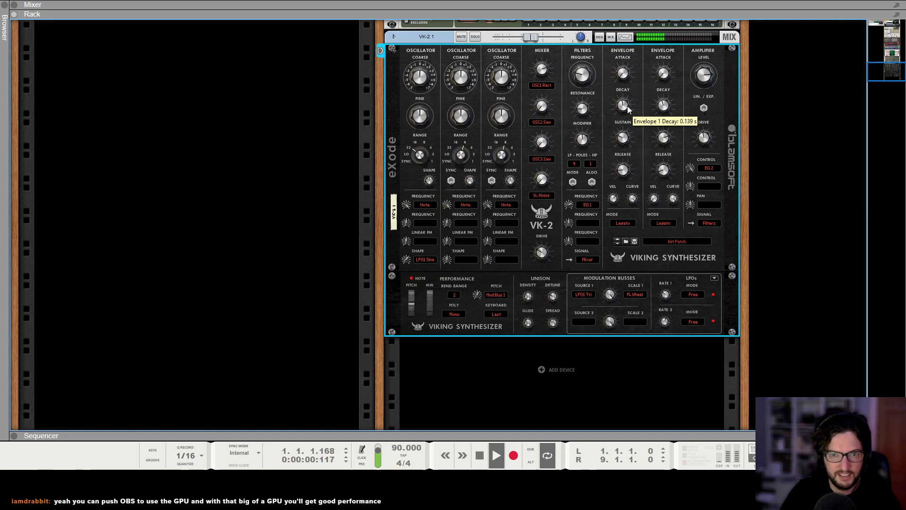
scroll(588, 76, "down", 5)
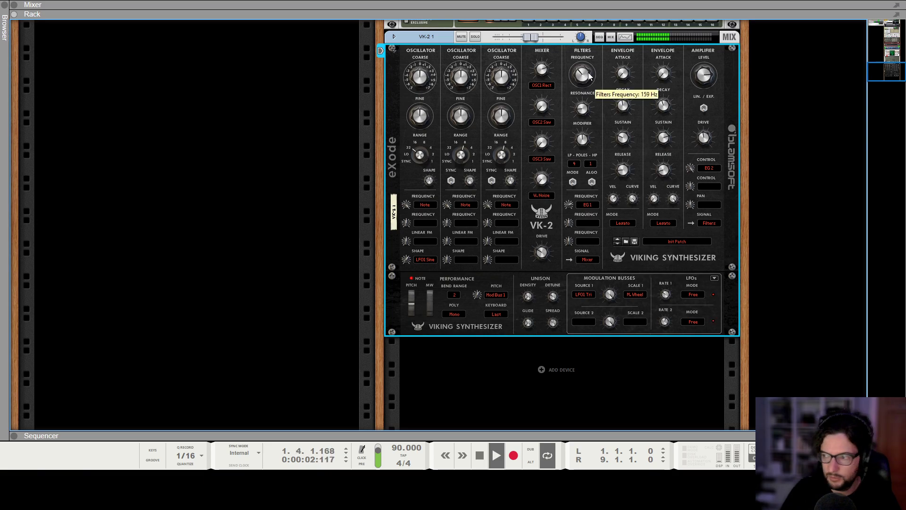
scroll(588, 77, "down", 2)
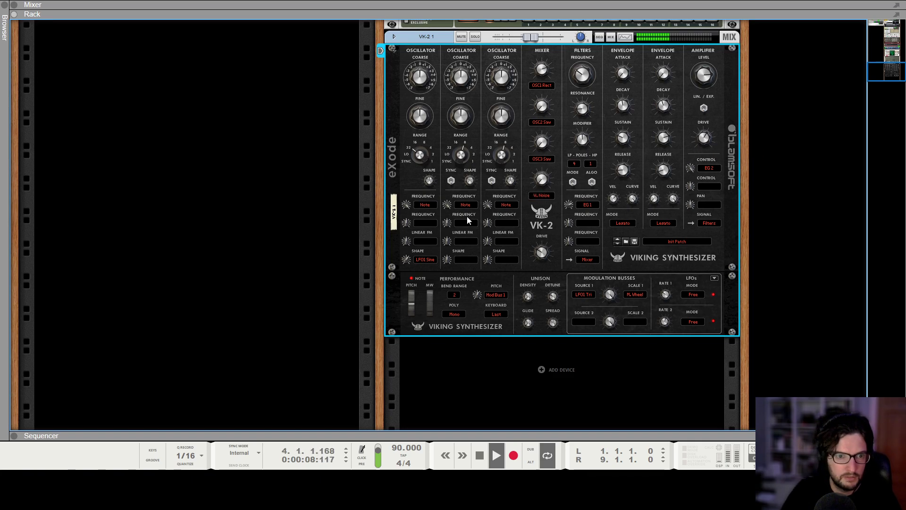
Adjust the VK-2's oscillator drift on the rear of the rack, replay the loop from the start and return to the front
key("Tab")
key("space")
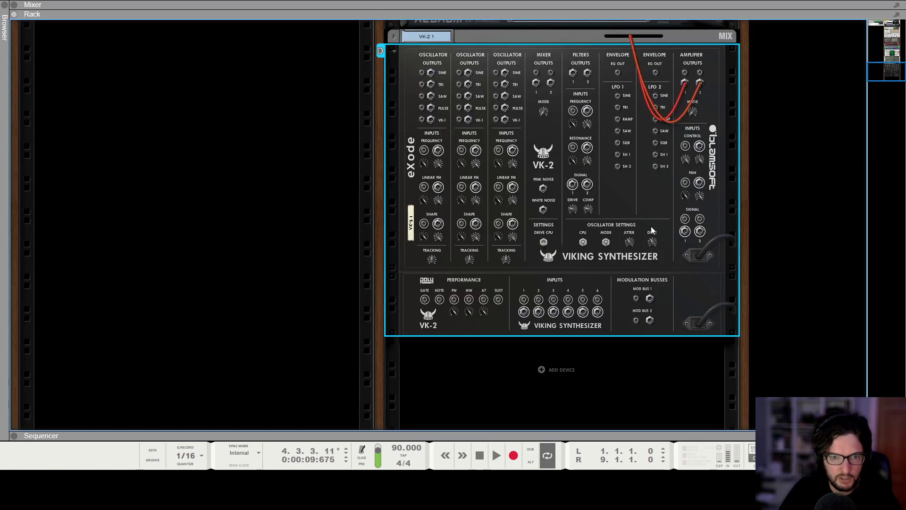
mouse_move(632, 243)
left_click_drag(642, 236, 660, 234)
key("KP_0")
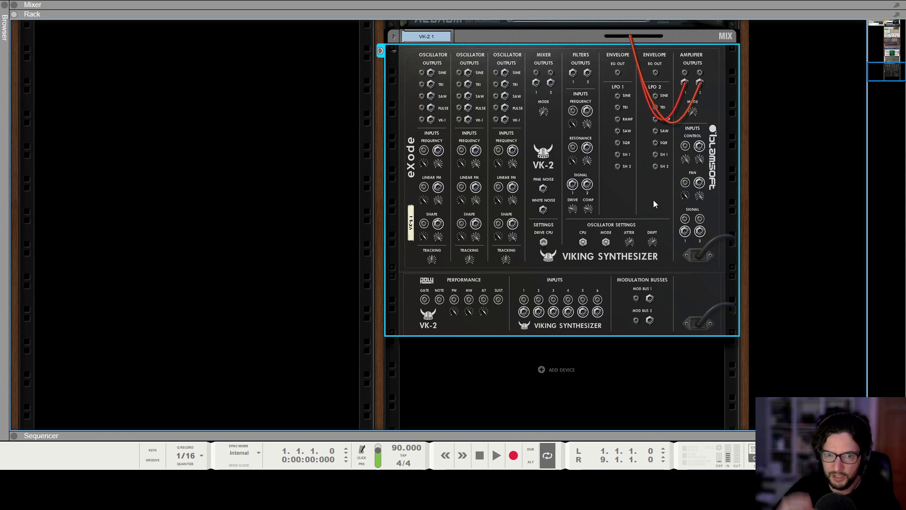
key("space")
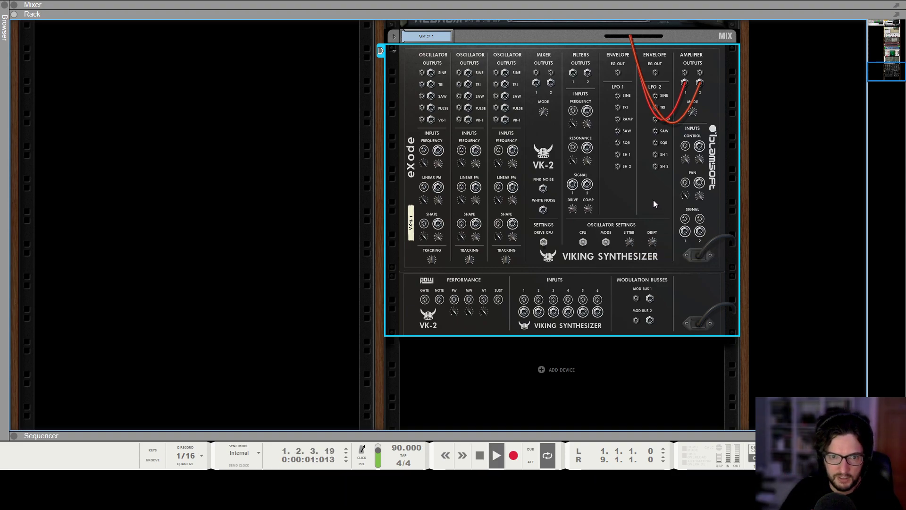
key("Tab")
key("space")
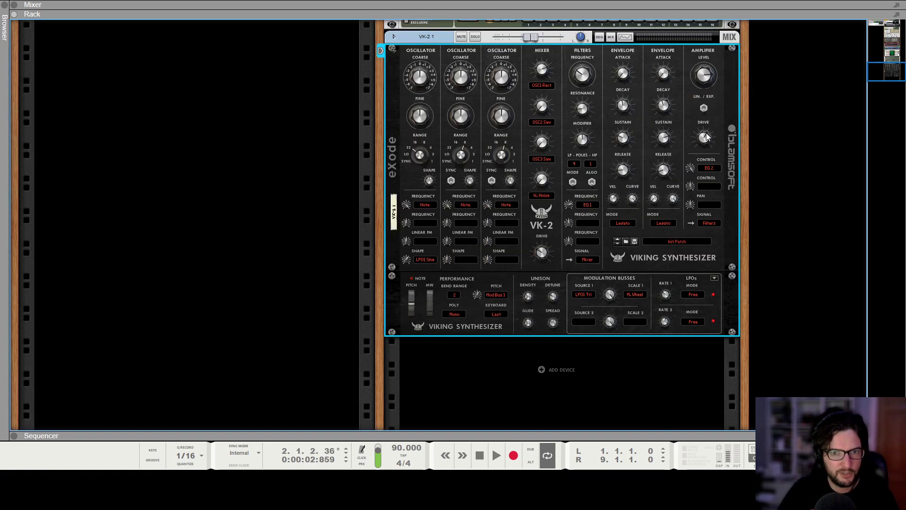
Adjust the VK-2's amplifier drive, resume playback and set its filter frequency to 85 Hz
left_click_drag(707, 139, 710, 133)
key("space")
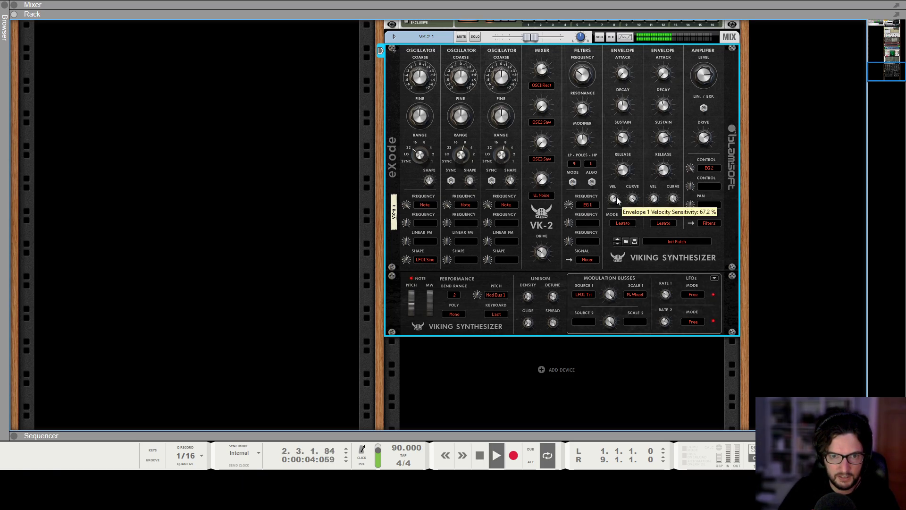
left_click_drag(585, 76, 586, 78)
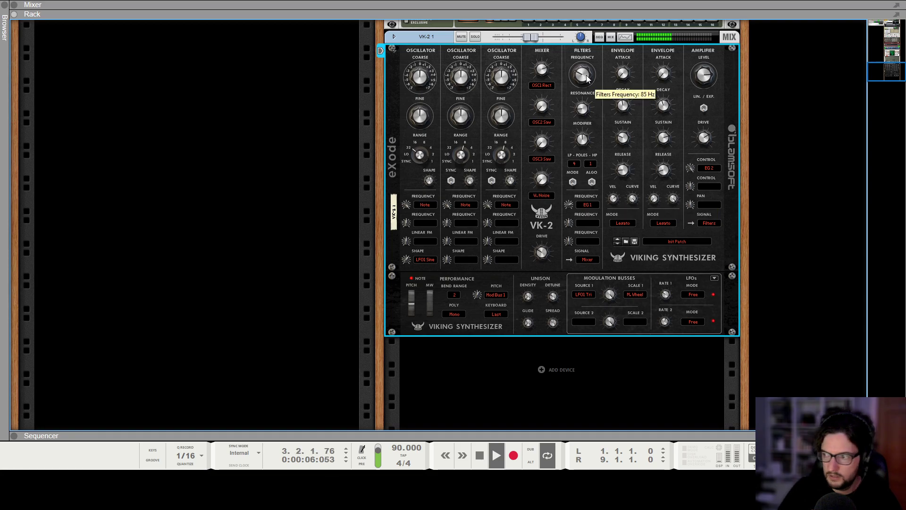
Play the loop from bar 1 while checking the mixer, rack and sequencer, then stop, return to the start and deselect the clip
key("F5")
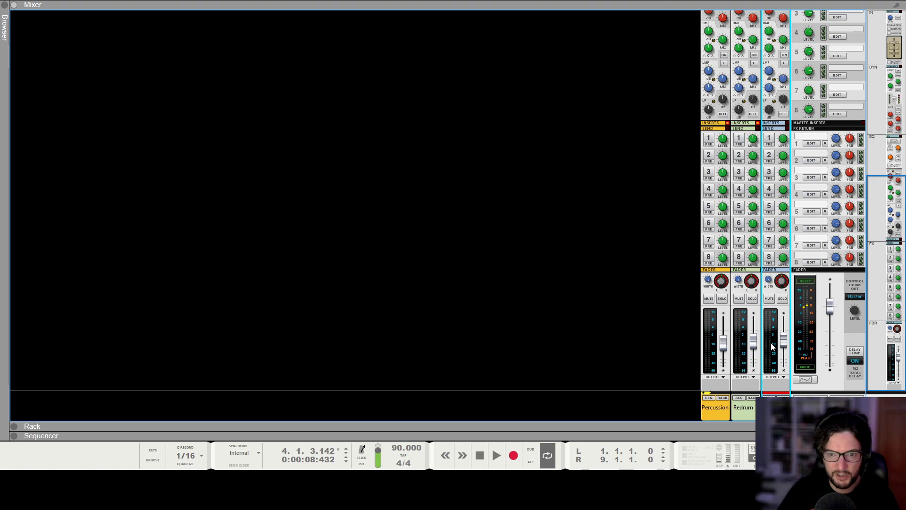
key("KP_0")
key("space")
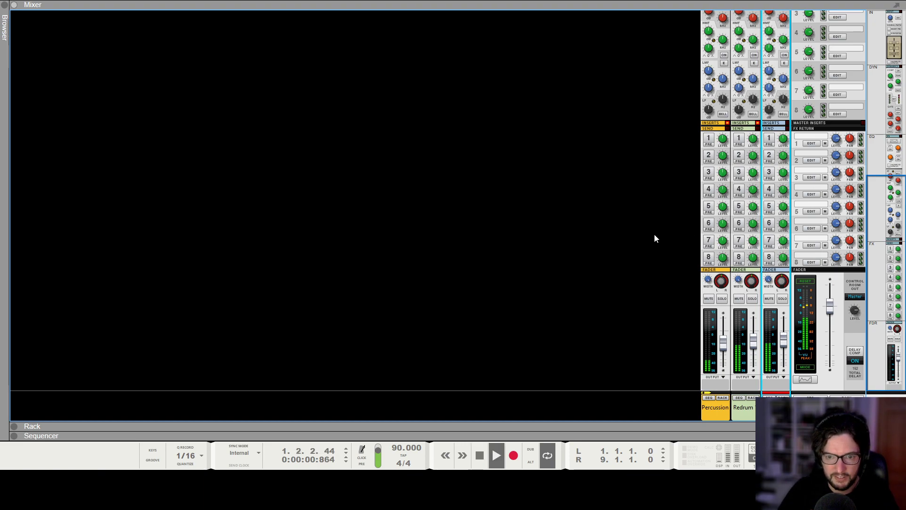
key("F6")
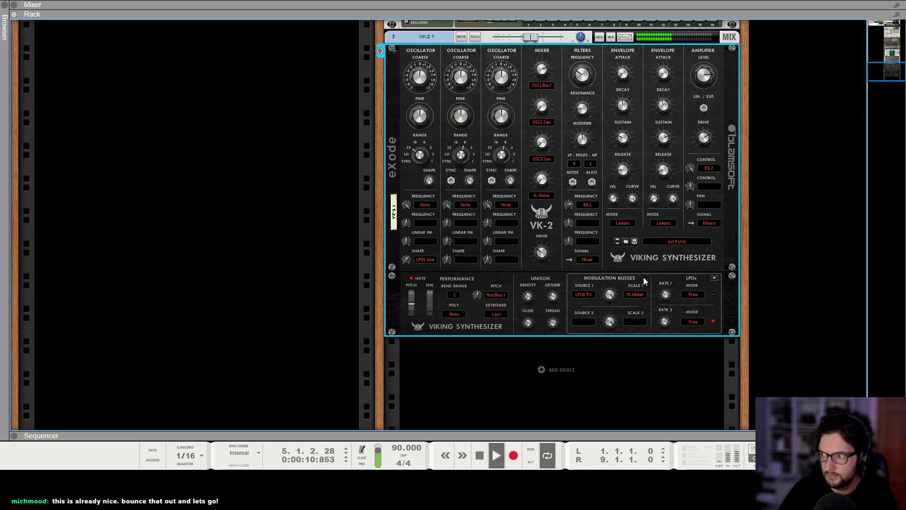
key("F7")
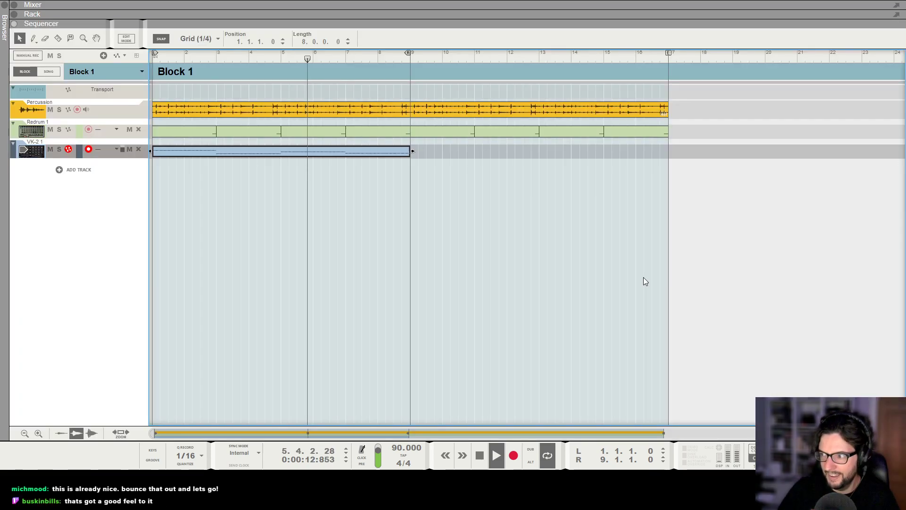
key("space")
key("KP_0")
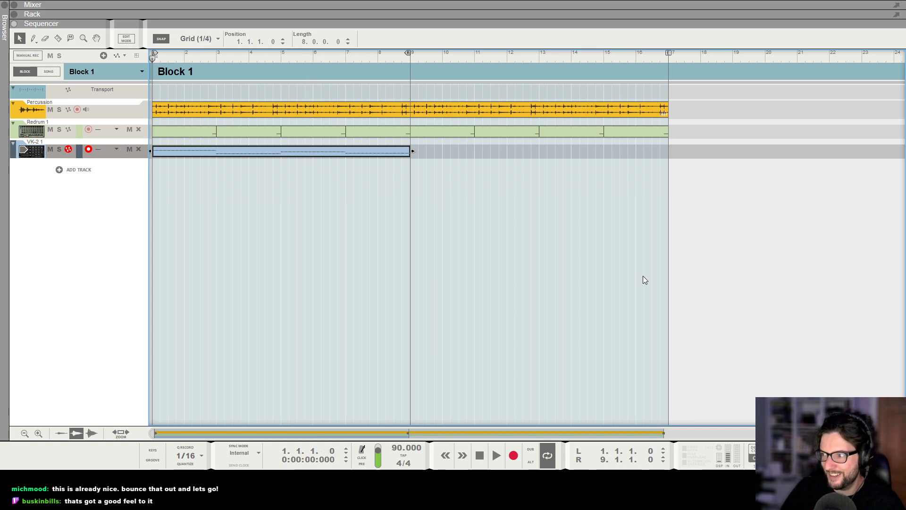
left_click(530, 186)
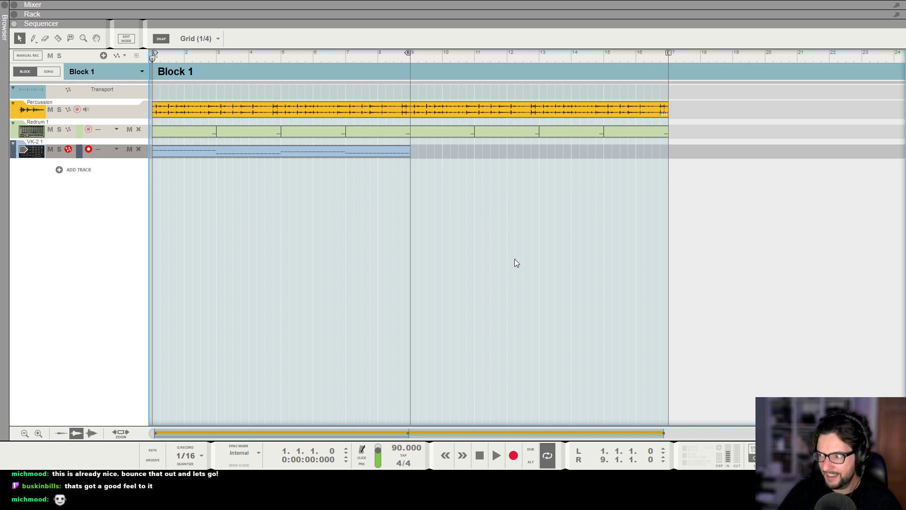
Return to the rack and add a Kontakt instrument below the VK-2
key("F6")
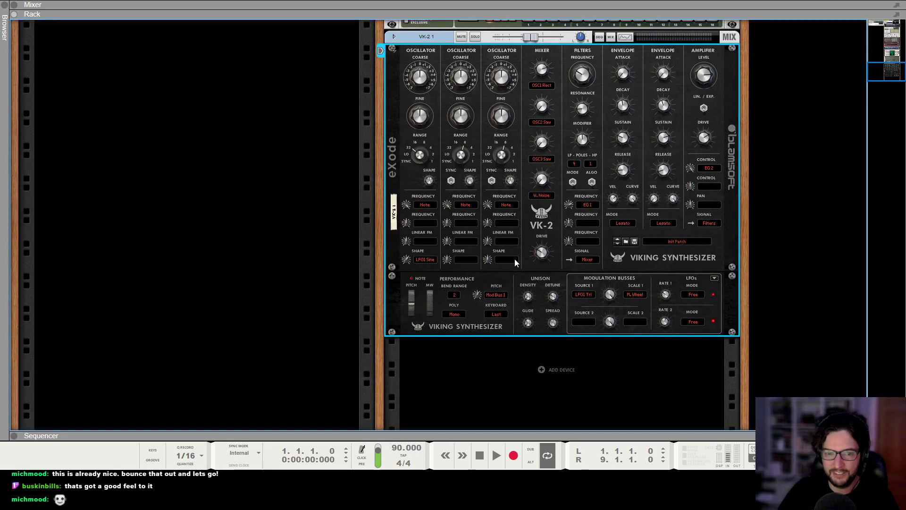
key("space")
key("space")
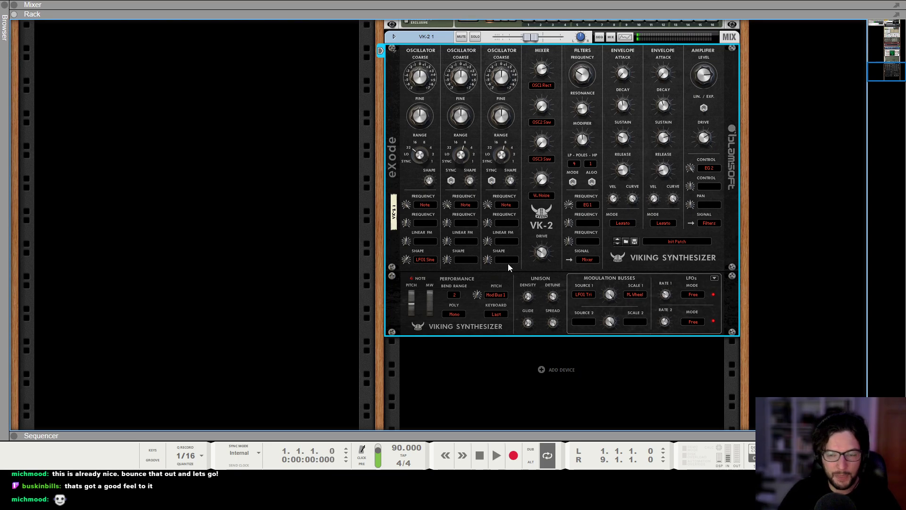
scroll(590, 270, "up", 2)
scroll(590, 269, "down", 2)
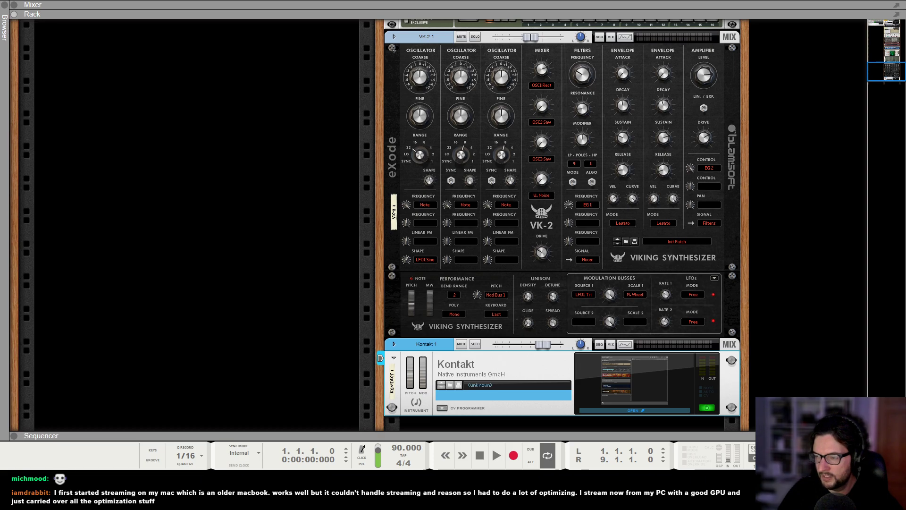
Load the Analog Dreams instrument in Kontakt and choose the Arcadia preset from the pads
left_click_drag(564, 99, 326, 15)
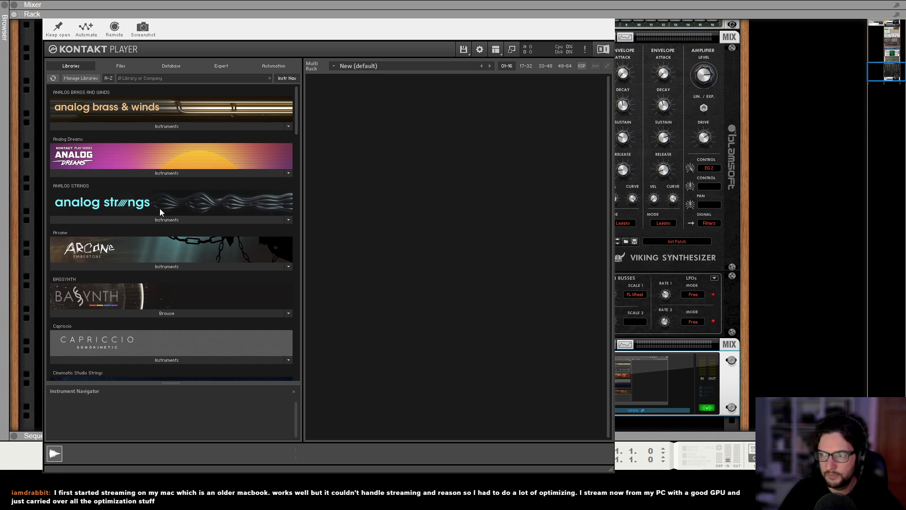
left_click(109, 174)
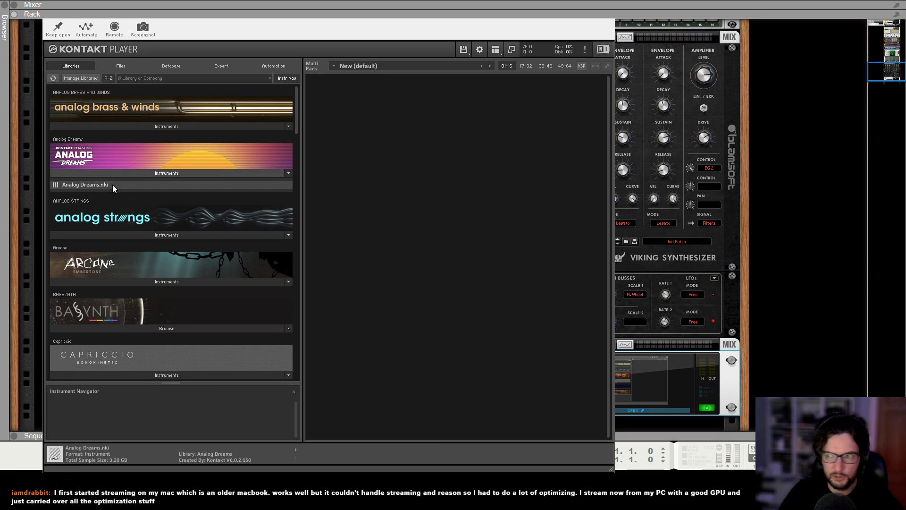
double_click(111, 188)
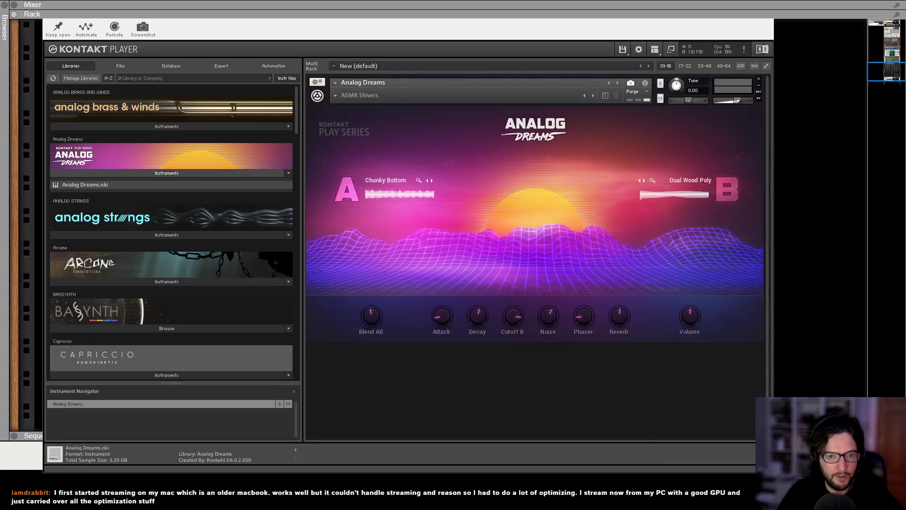
left_click(335, 95)
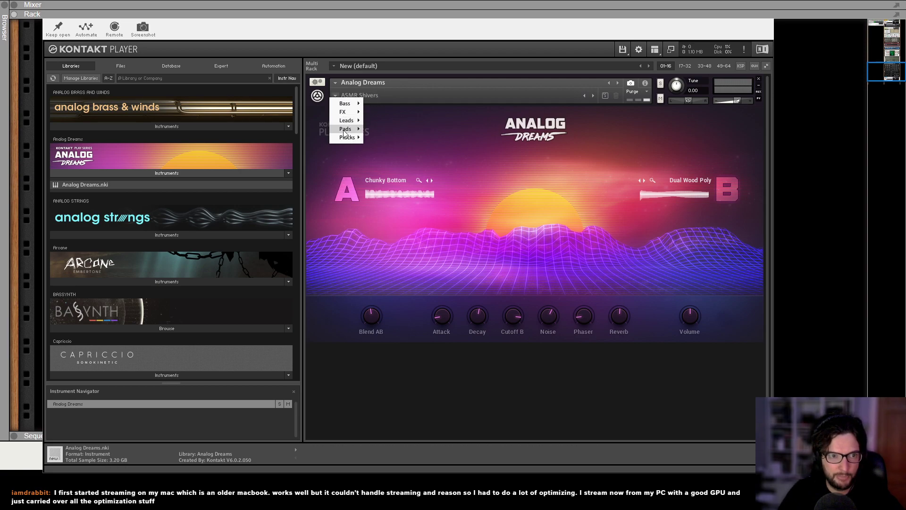
mouse_move(347, 129)
left_click(396, 131)
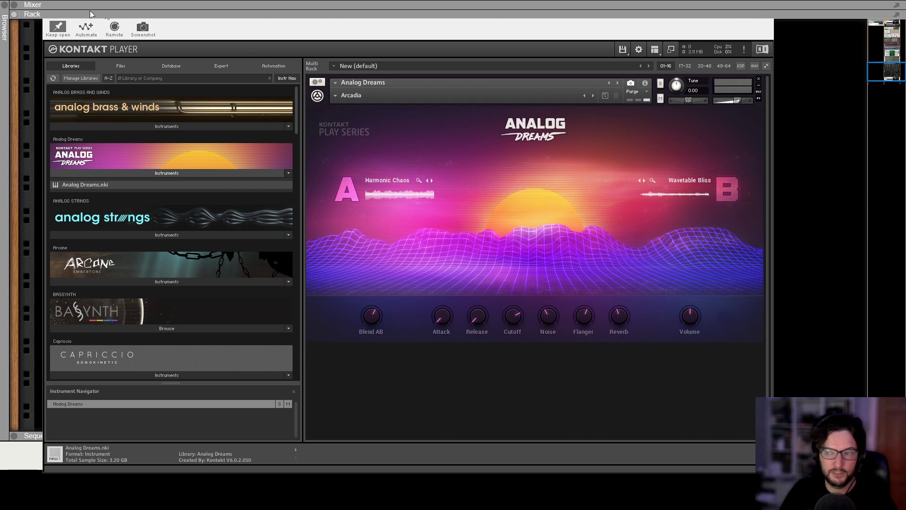
Lower the Kontakt channel's fader in the mixer, return to the rack and close the Kontakt window
left_click(777, 298)
key("F5")
left_click_drag(785, 332, 789, 343)
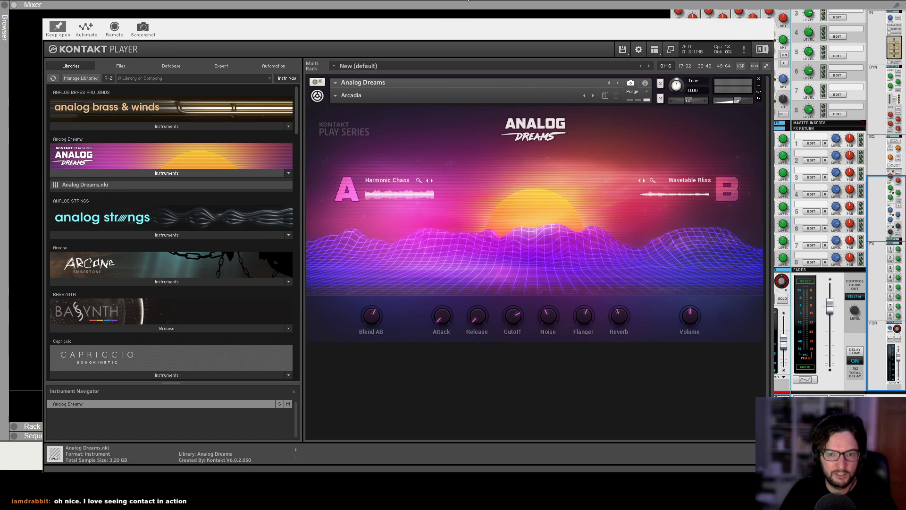
key("F6")
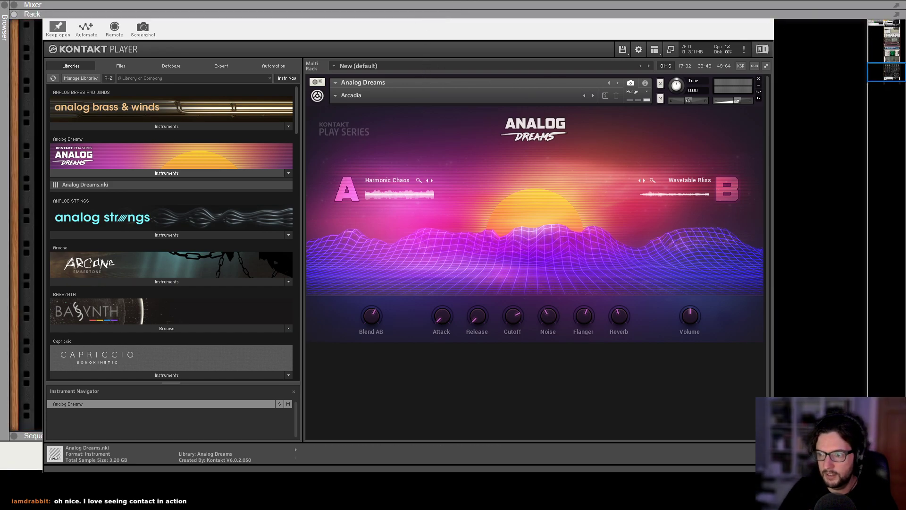
left_click(756, 20)
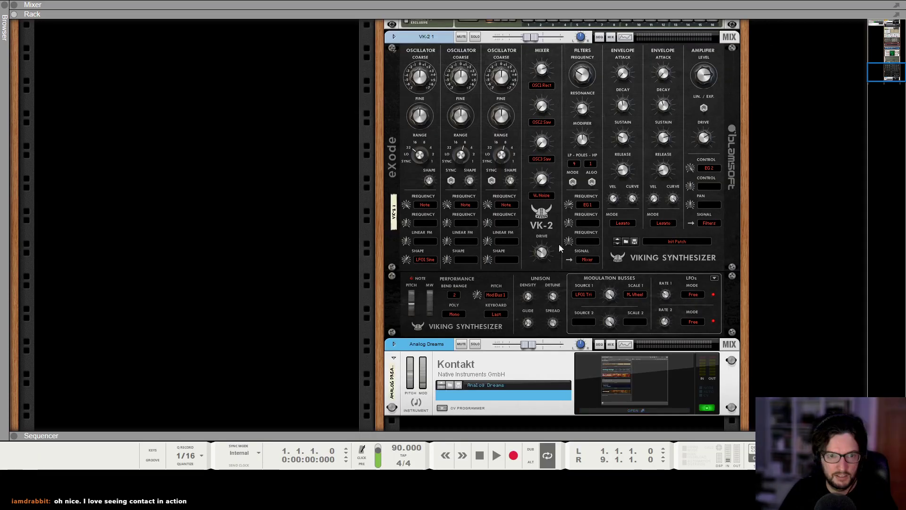
Add a Scales & Chords player to the Kontakt instrument and open the VK-2 clip to check its notes
scroll(394, 307, "down", 2)
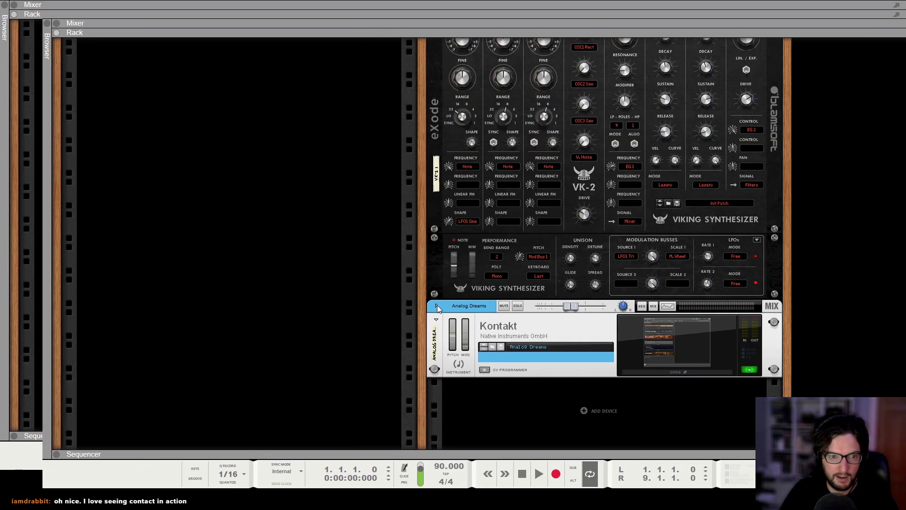
left_click(488, 326)
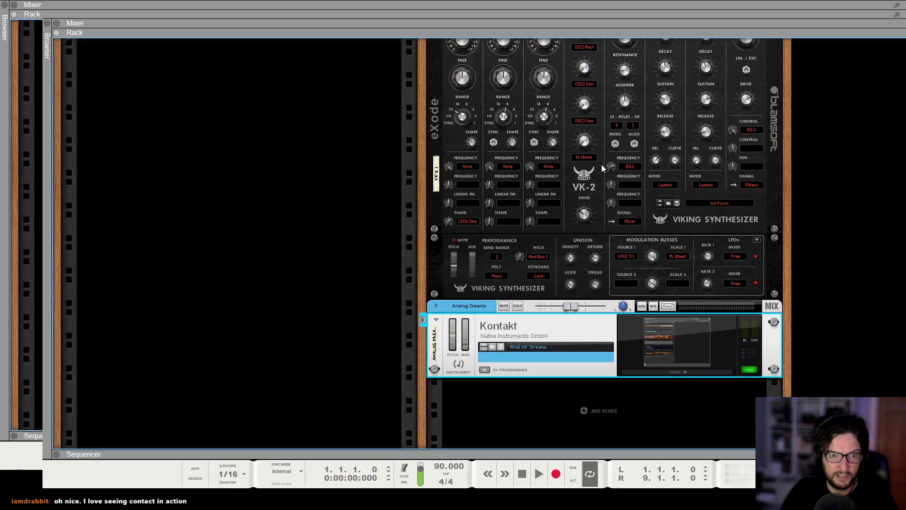
left_click(657, 241)
key("F7")
double_click(244, 171)
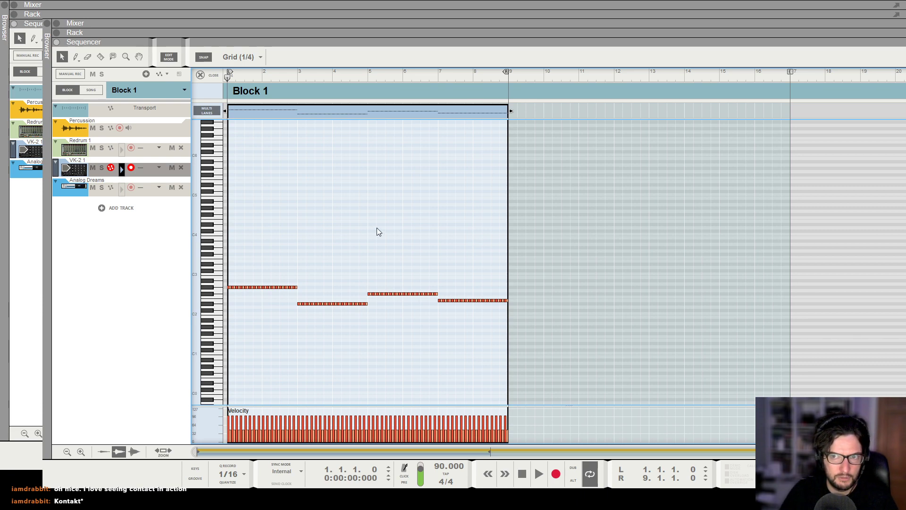
Set the Scales & Chords player to the key of Ab and the Phrygian scale
key("F6")
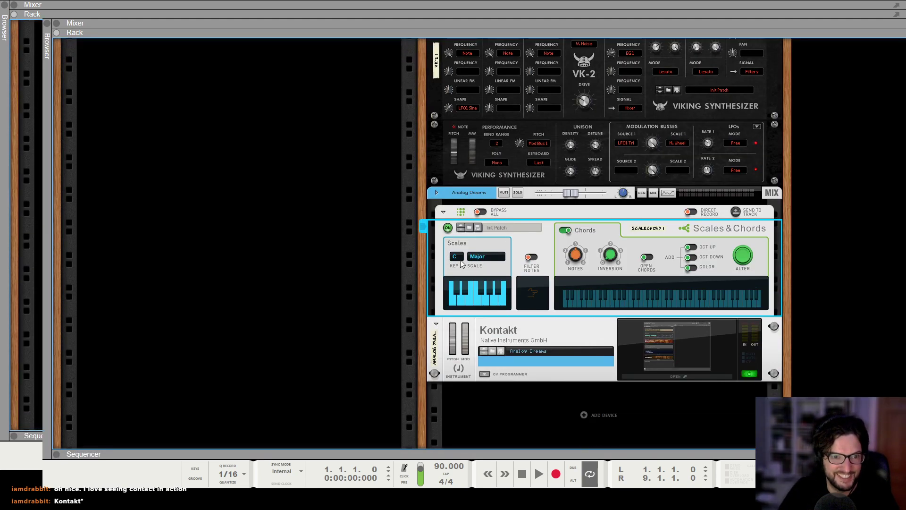
left_click(482, 342)
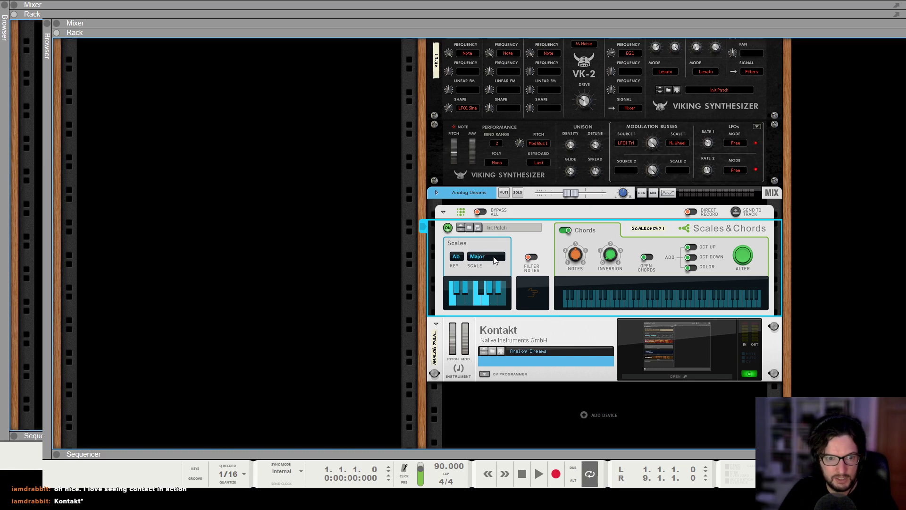
left_click(521, 336)
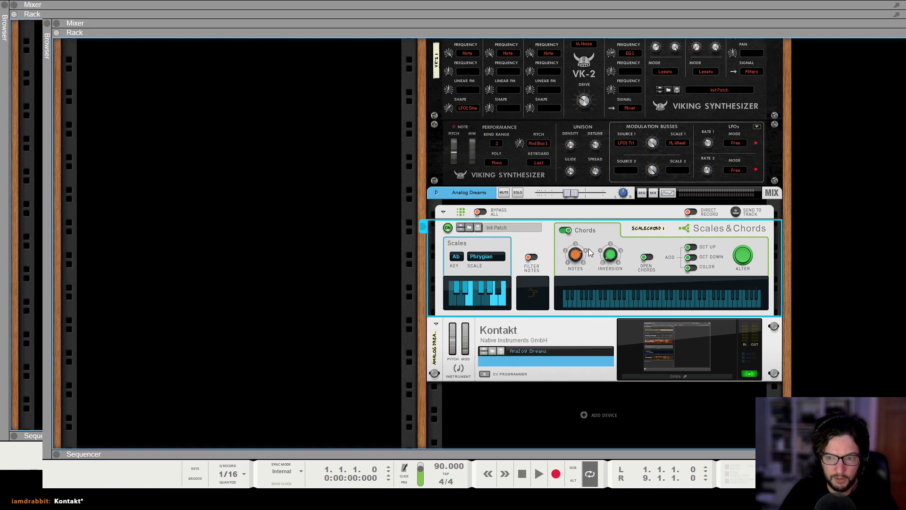
Copy the VK-2 clip down to the Analog Dreams track in the sequencer and open the copy for note editing
key("F7")
left_click(208, 76)
left_click_drag(259, 169, 258, 196)
double_click(258, 191)
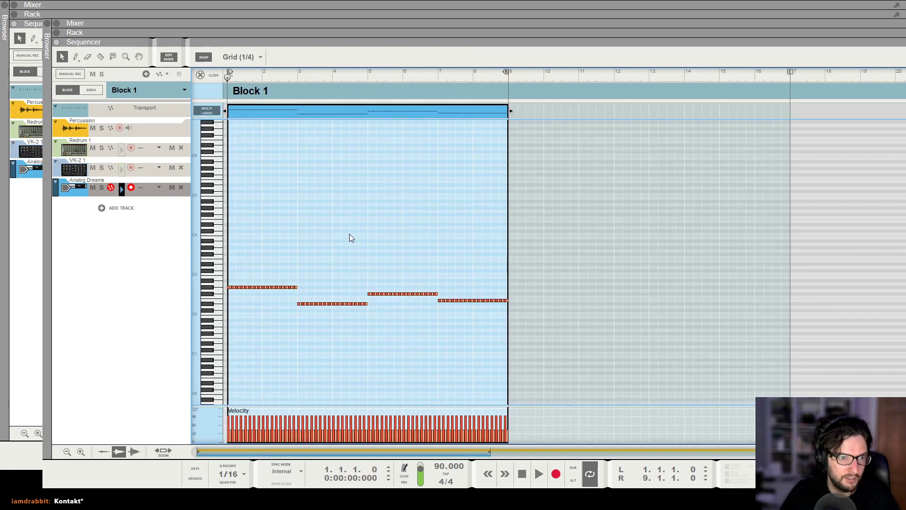
Delete all the short repeated notes from the Analog Dreams clip
left_click_drag(231, 279, 309, 302)
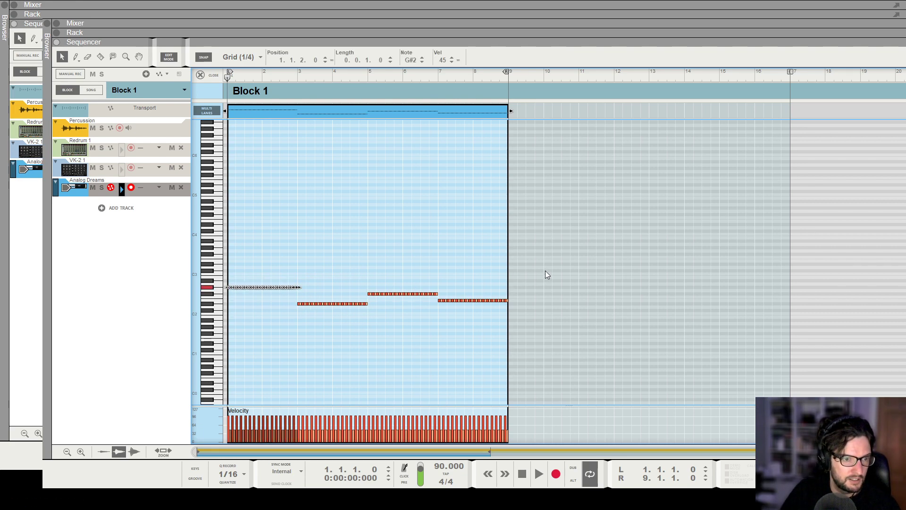
key("Delete")
left_click_drag(545, 271, 252, 334)
key("Delete")
Draw four consecutive two-bar notes in the Analog Dreams clip at the deleted notes' pitches, starting with G#2 and D#2
mouse_move(230, 283)
left_mouse_down()
mouse_move(297, 286)
mouse_move(314, 303)
mouse_move(369, 302)
mouse_move(374, 293)
left_mouse_up()
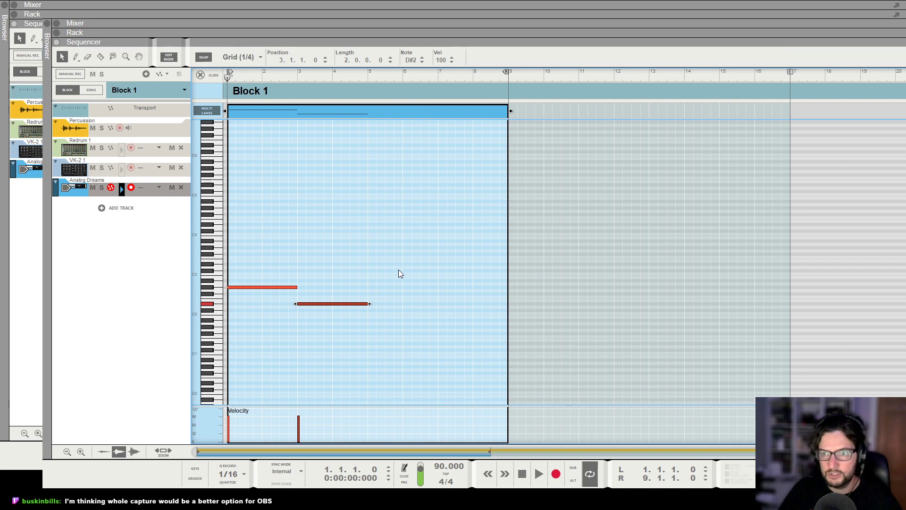
left_click_drag(372, 293, 507, 299)
left_click(476, 243)
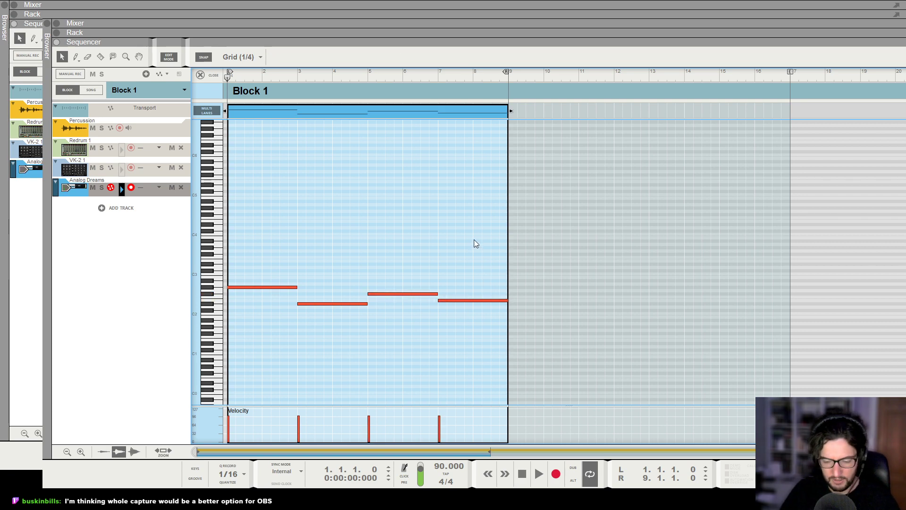
Play the block and check the Analog Dreams level in the mixer and its generated chords in the rack
key("F6")
key("F5")
left_click_drag(827, 361, 829, 366)
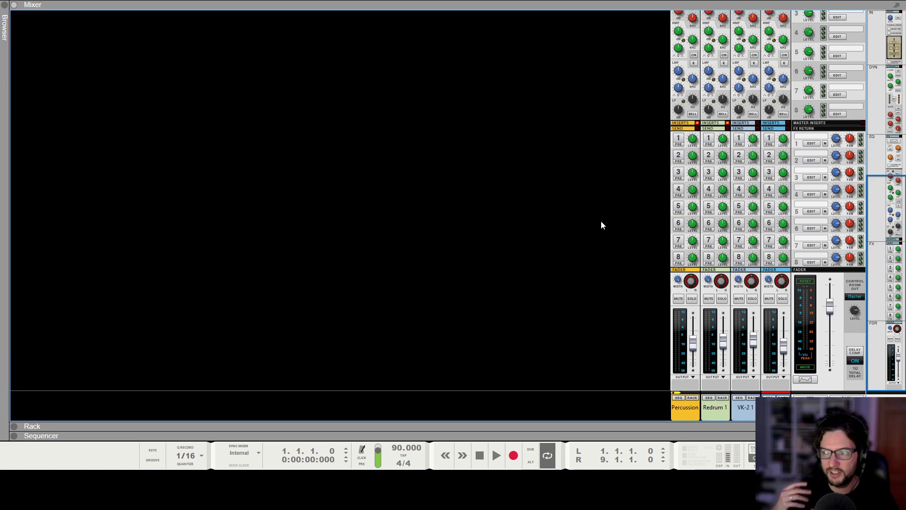
key("F7")
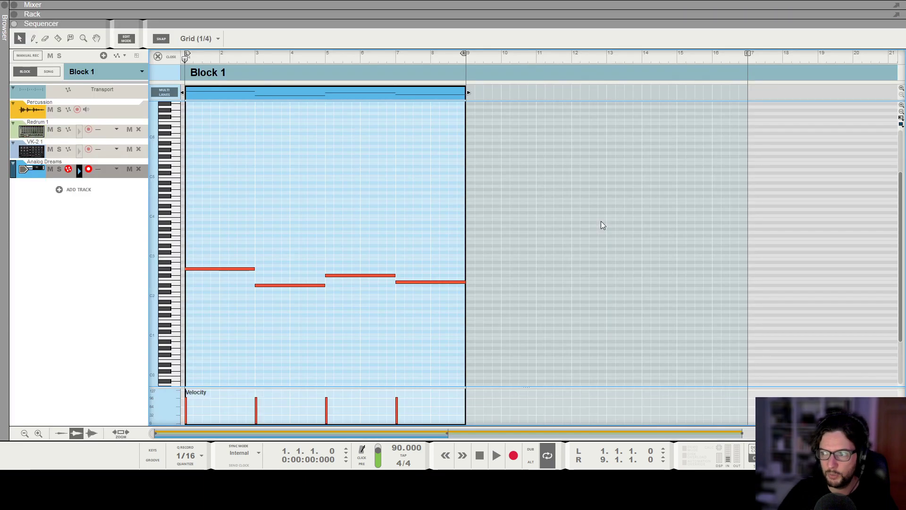
key("space")
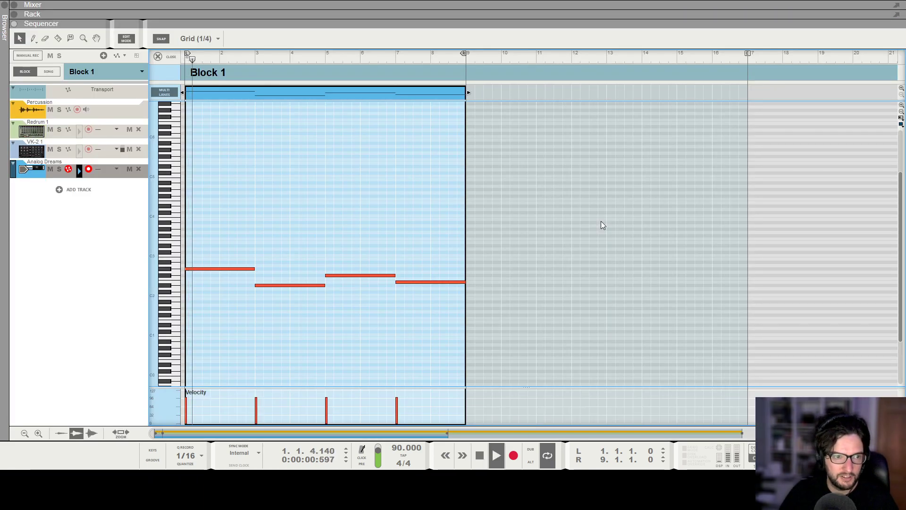
key("F5")
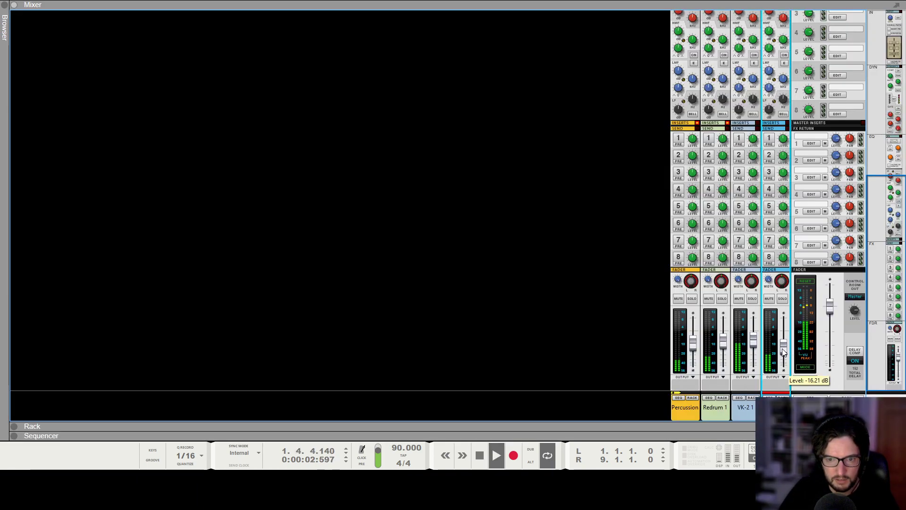
key("F6")
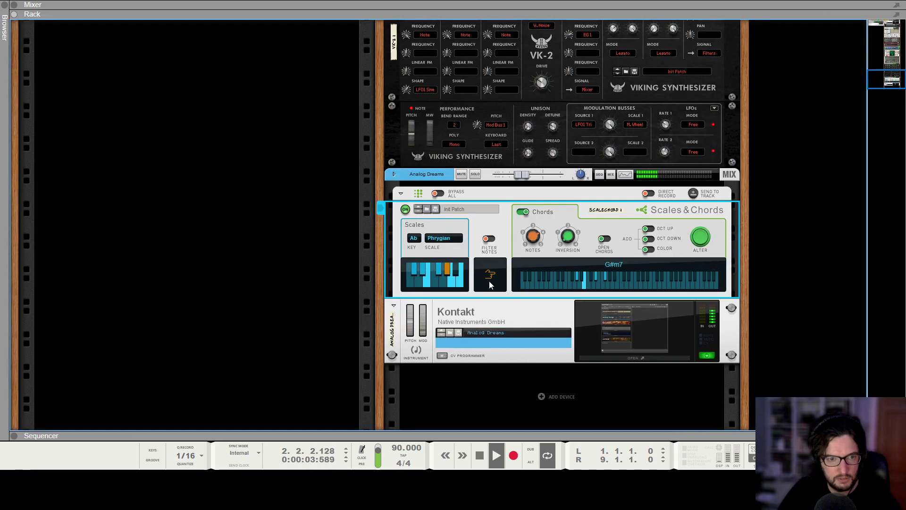
left_click(624, 356)
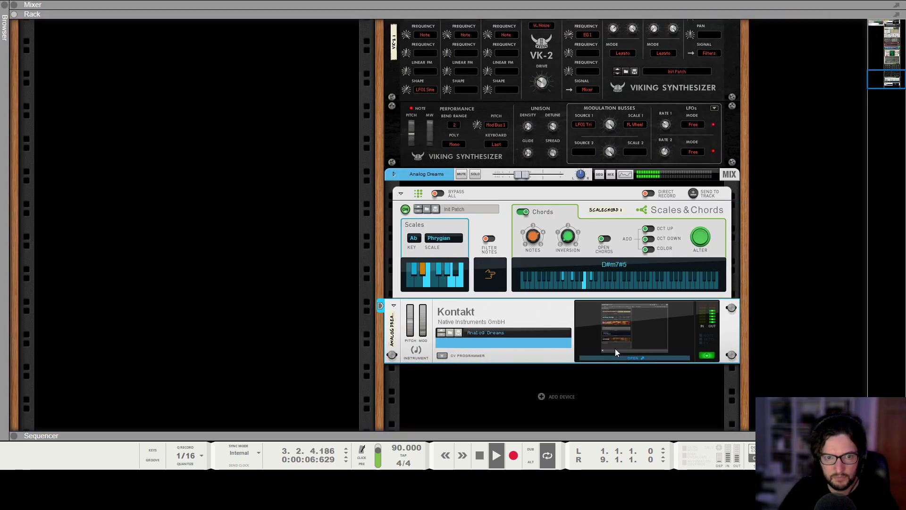
key("space")
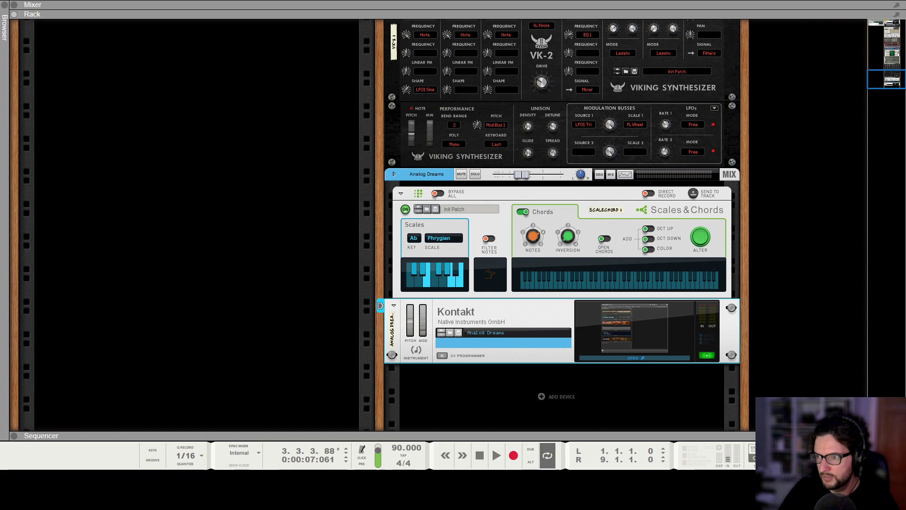
Audition the Baby's in the Corner pad in Kontakt, load the Triple Step pad instead and close the Kontakt window
left_click(635, 358)
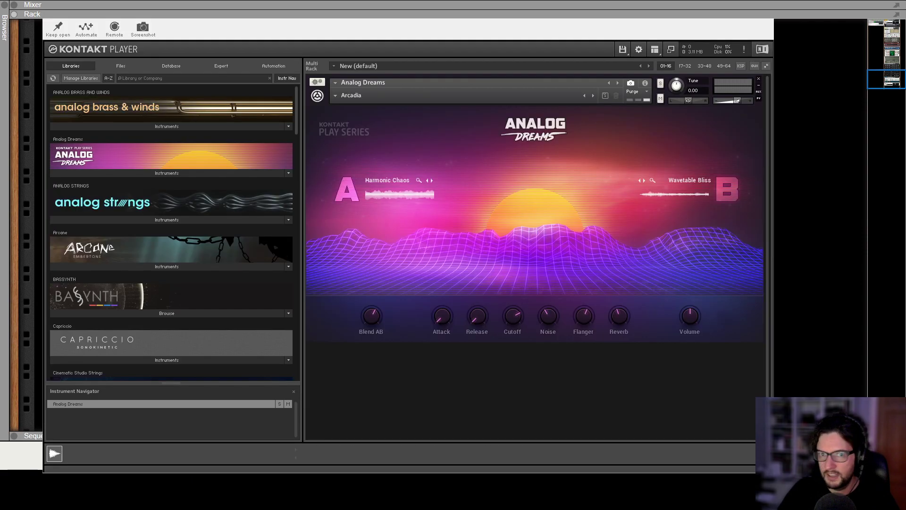
left_click_drag(408, 13, 390, 16)
left_click(326, 98)
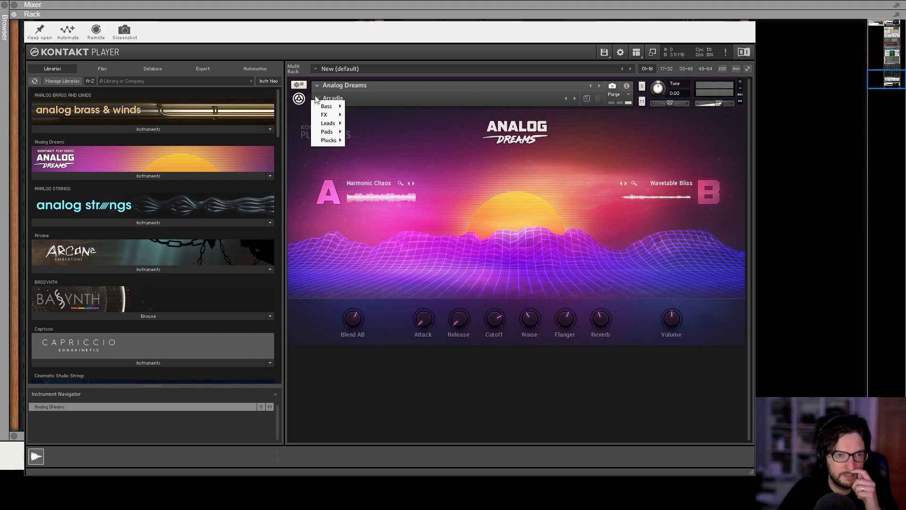
mouse_move(326, 134)
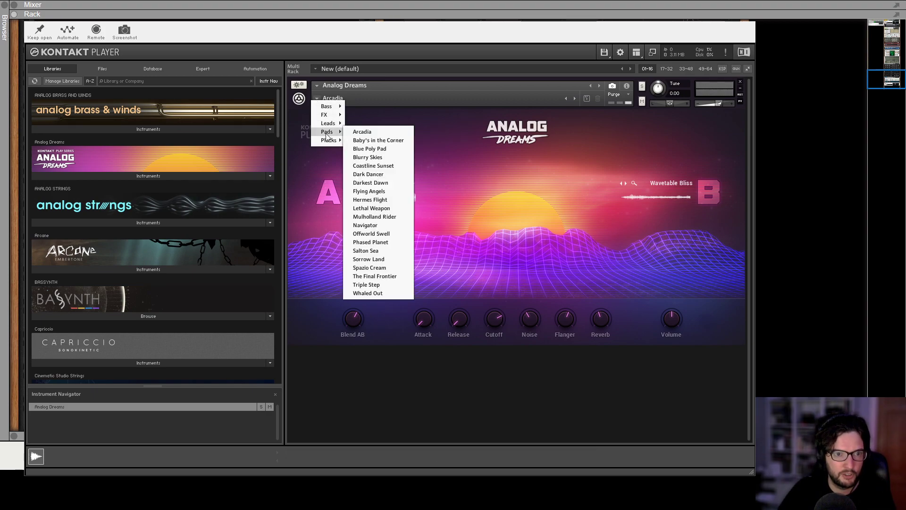
left_click(388, 139)
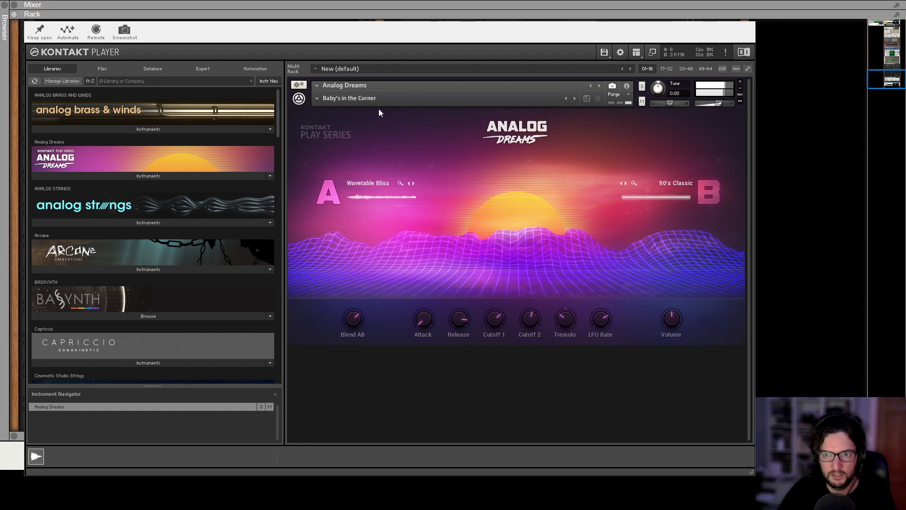
left_click(316, 99)
mouse_move(333, 136)
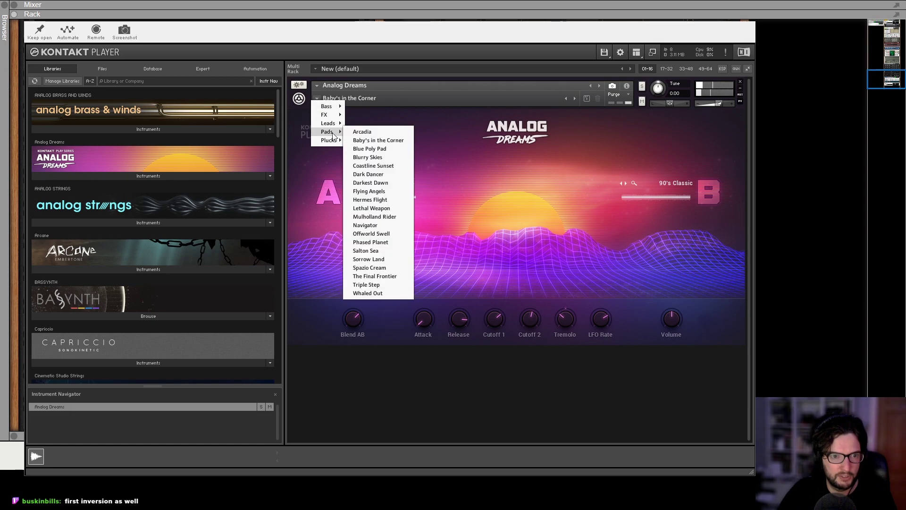
left_click(378, 285)
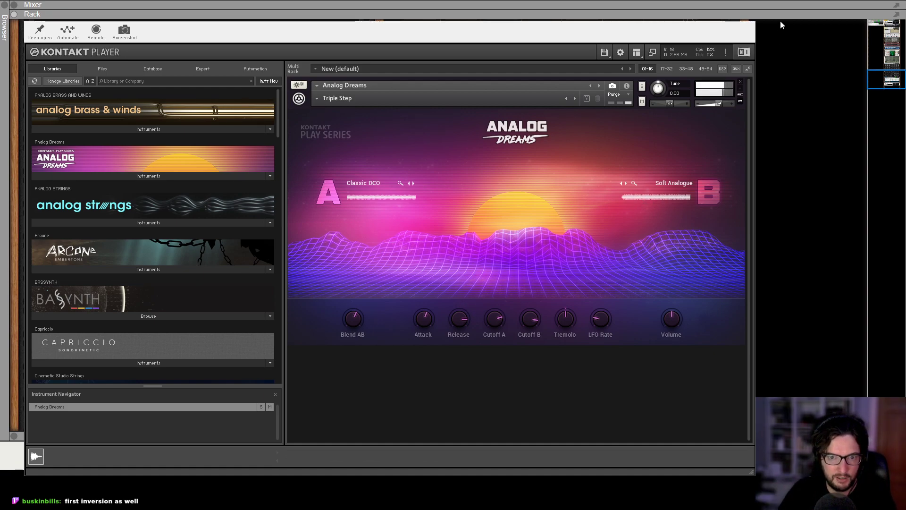
left_click(780, 25)
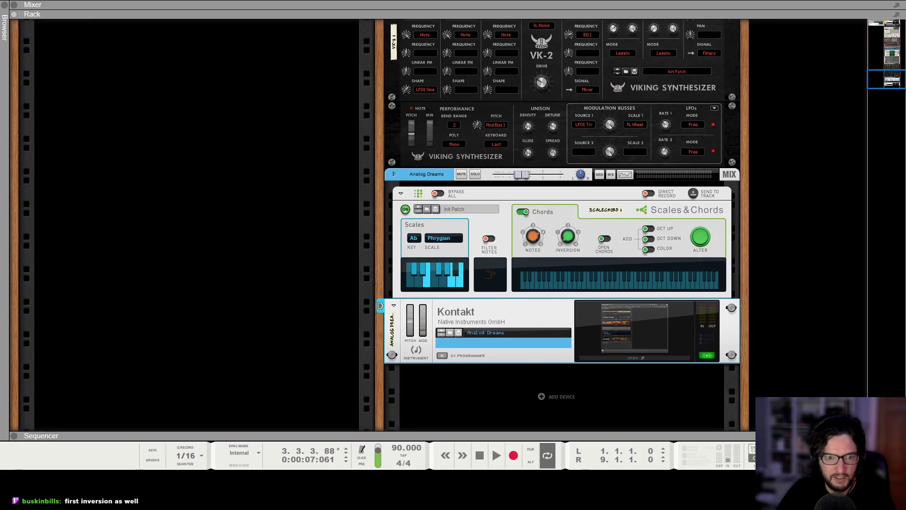
Add a Synapse DR-1 Deep Reverb as an insert on the Analog Dreams channel and play the block from the start
left_click(394, 174)
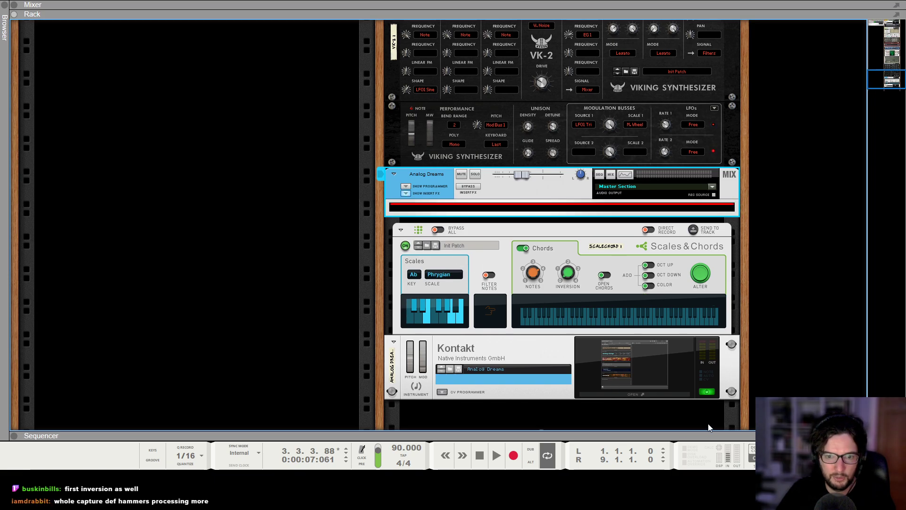
left_click(714, 399)
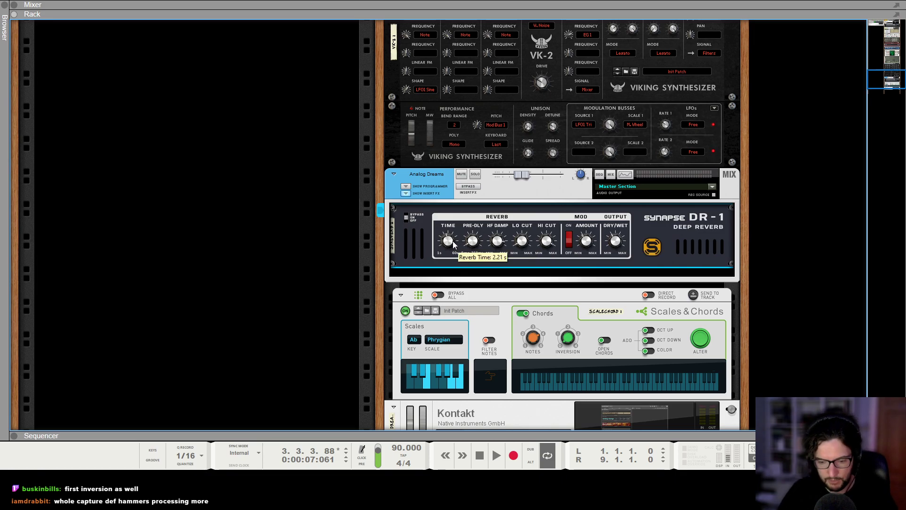
key("F7")
key("shift+Return")
key("space")
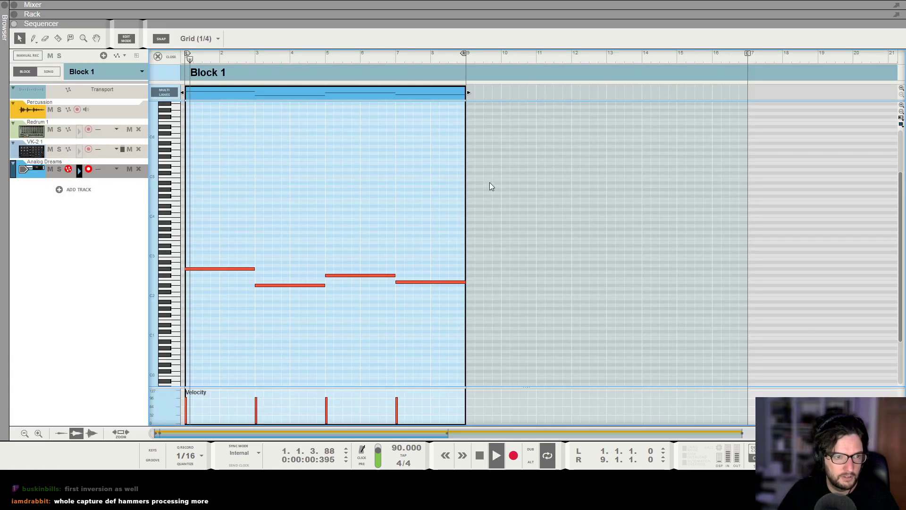
key("shift+Tab")
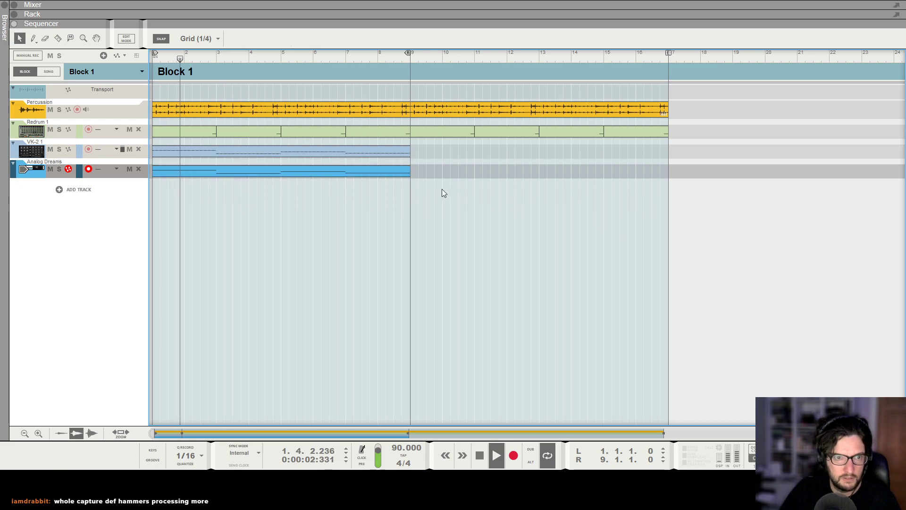
Raise the Analog Dreams channel's fader slightly during playback, return to the rack and stop the song
key("F6")
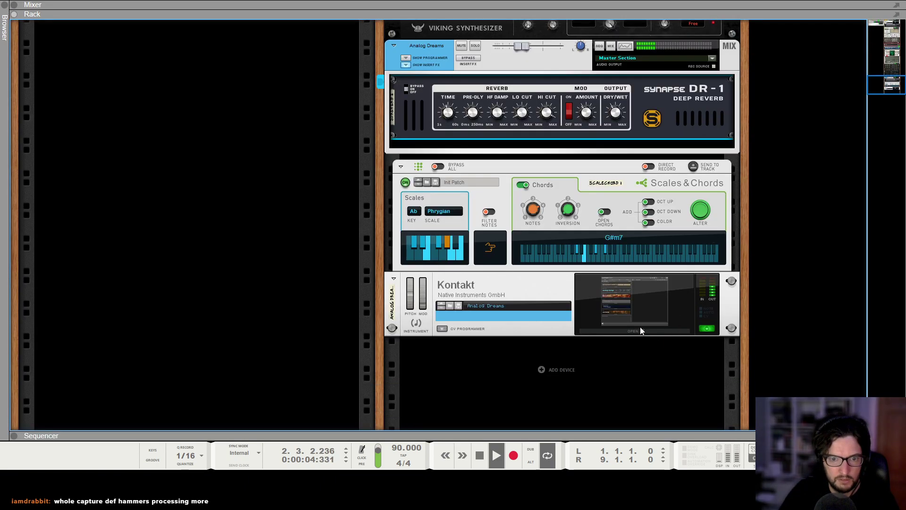
left_click(618, 331)
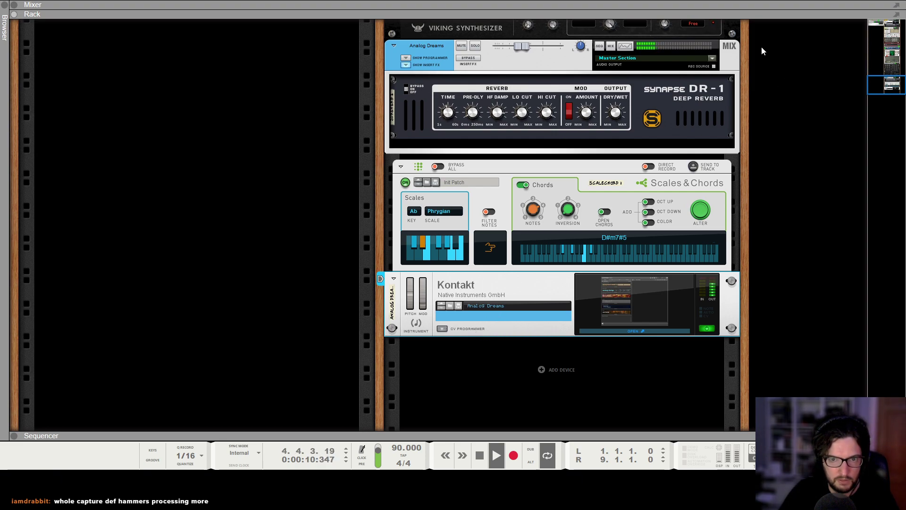
key("F5")
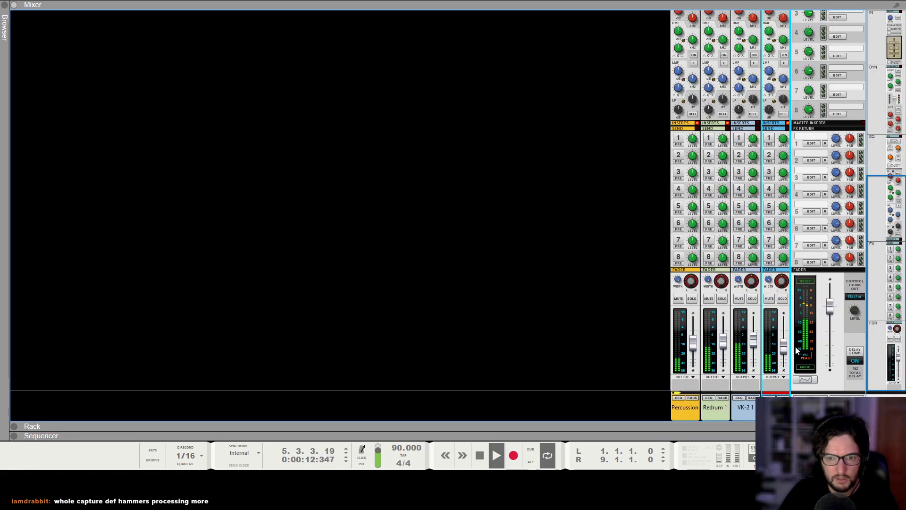
mouse_move(783, 345)
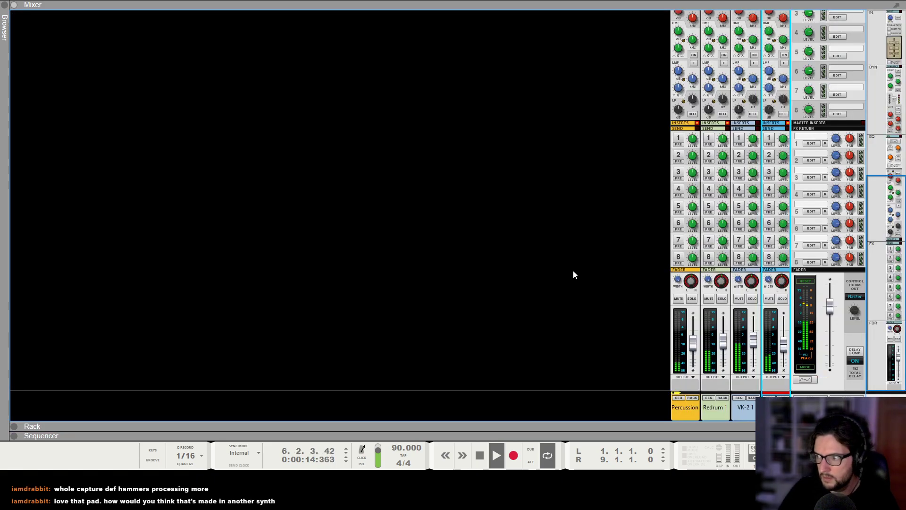
key("F6")
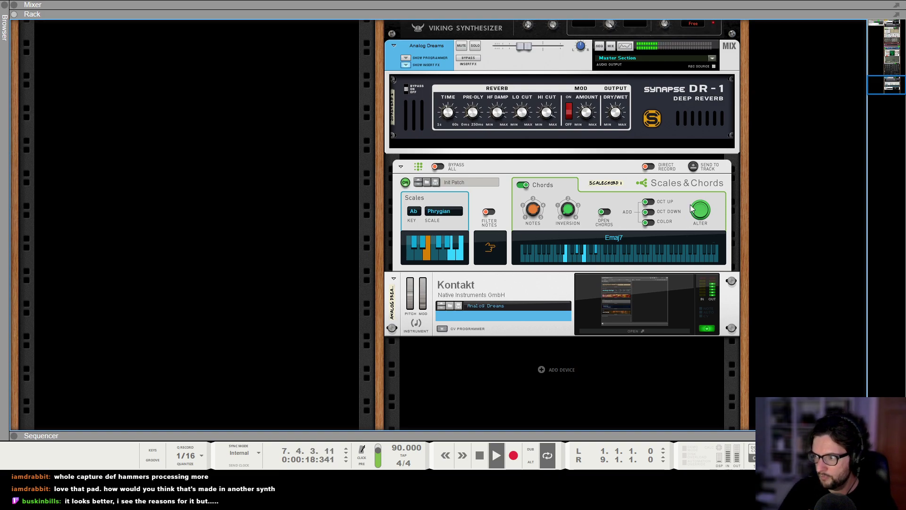
key("space")
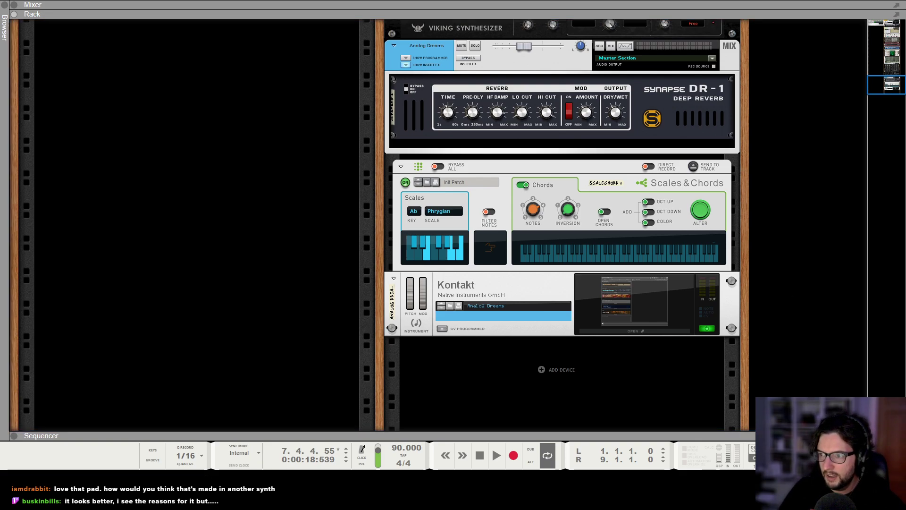
Set the Scales & Chords inversion to 1 and play the block from the start to hear the chords
left_click(731, 317)
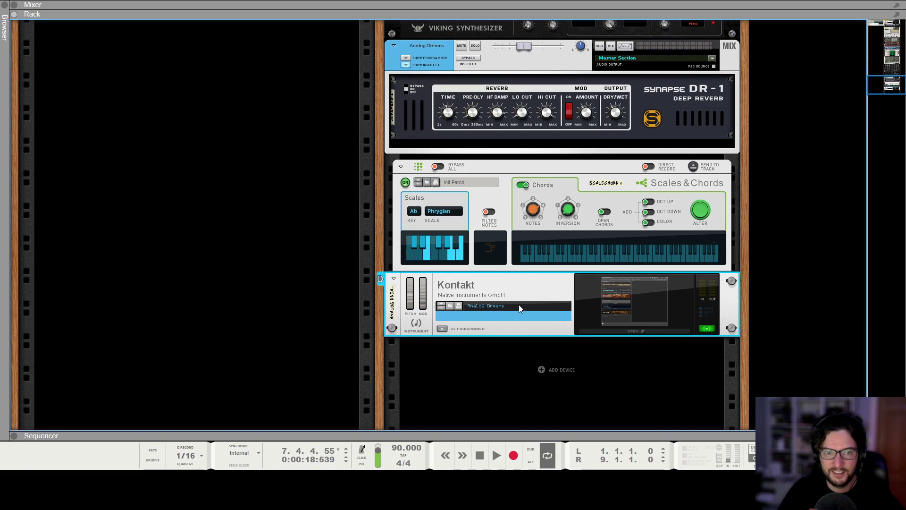
key("shift+Return")
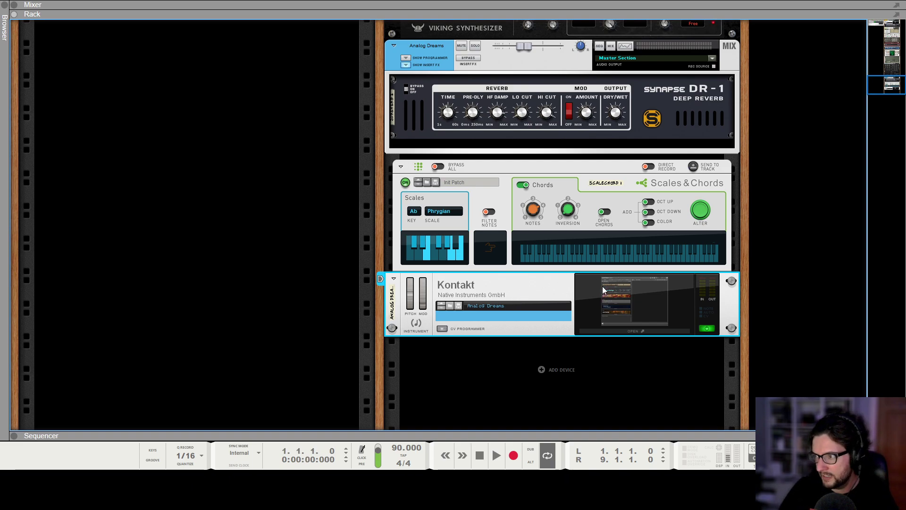
left_click(570, 214)
key("space")
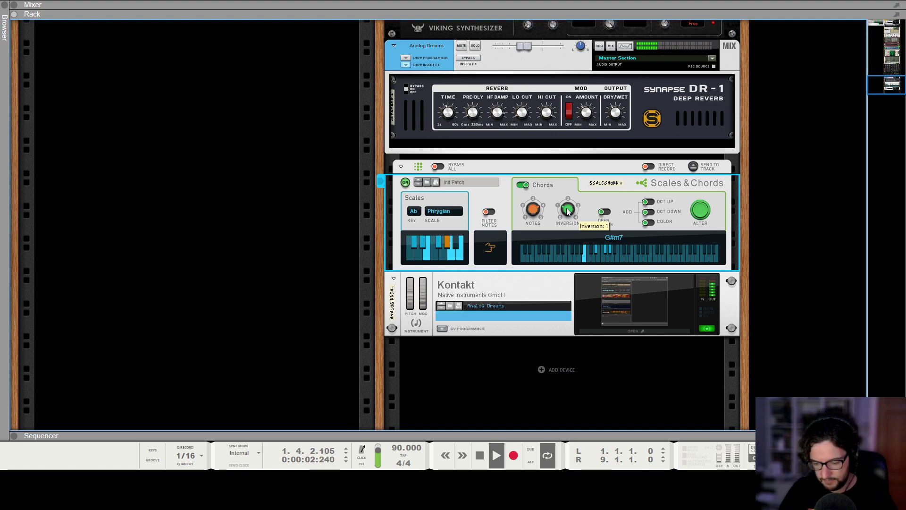
key("F7")
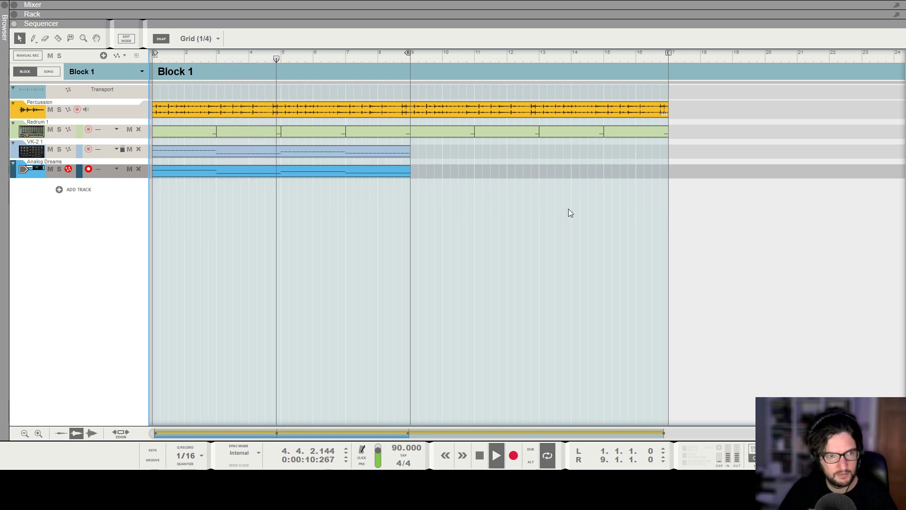
key("F6")
key("space")
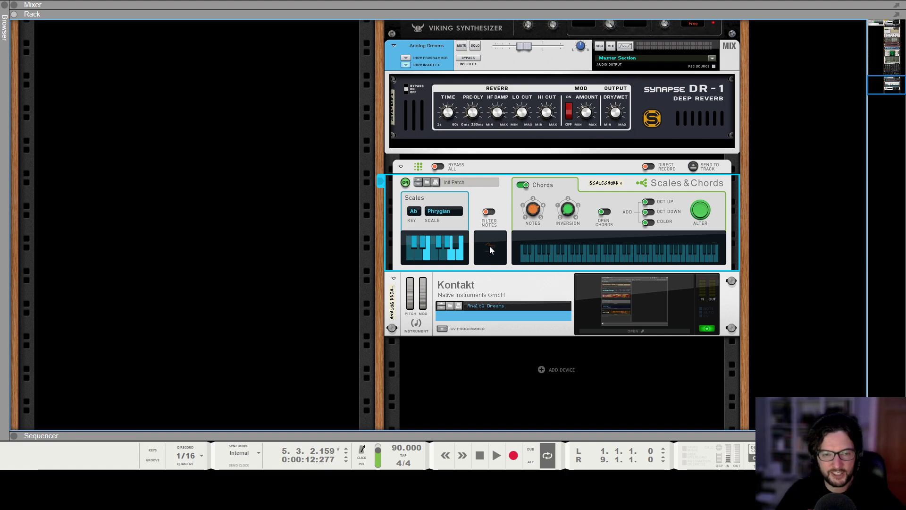
left_click(821, 253)
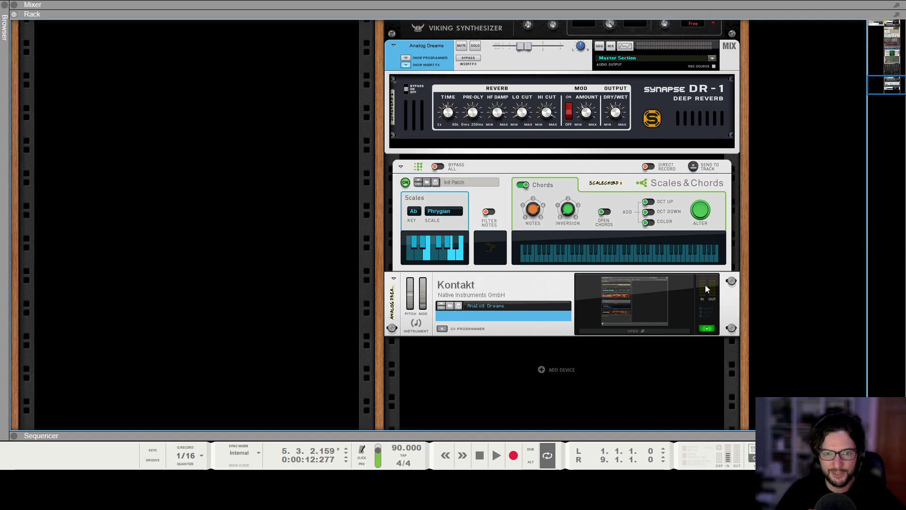
scroll(725, 314, "up", 3)
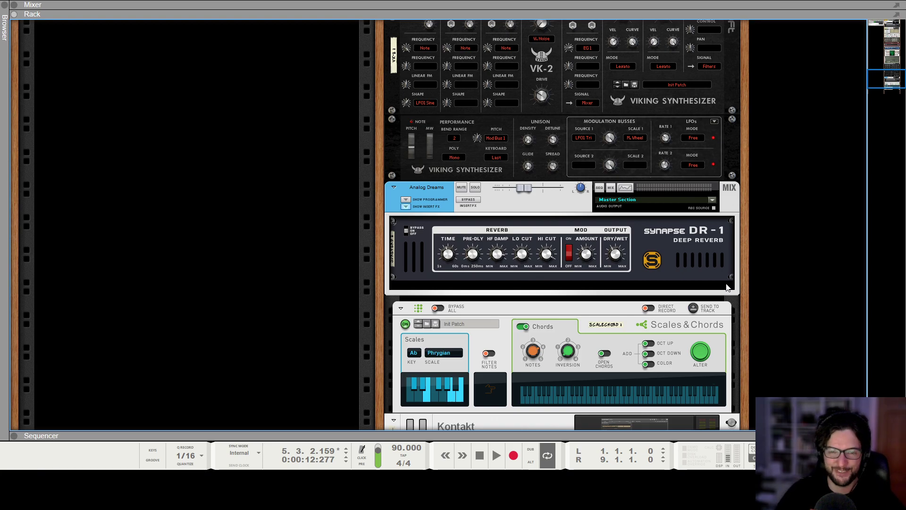
Enable the high-pass filter and the Insert Pre signal path on the Analog Dreams mixer channel
scroll(794, 184, "up", 1)
scroll(811, 169, "down", 3)
left_click(628, 178)
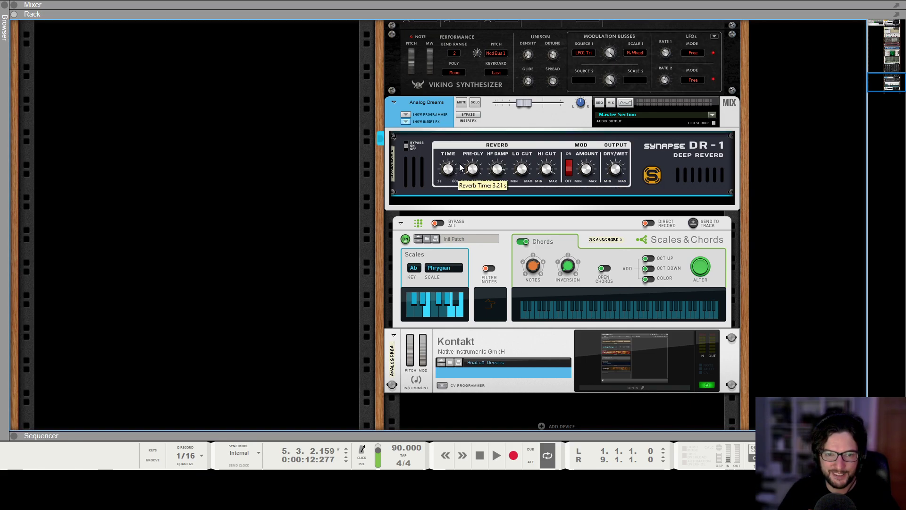
key("KP_0")
key("F5")
scroll(812, 261, "up", 10)
left_click(781, 208)
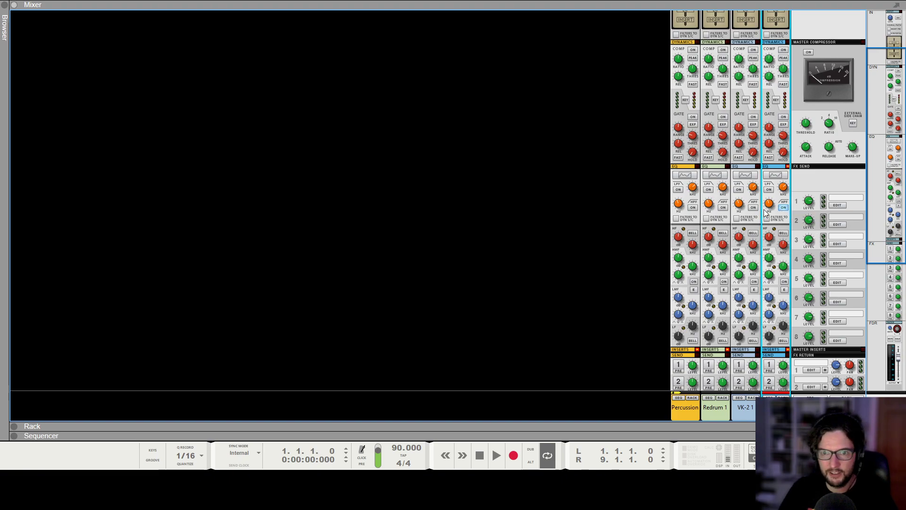
scroll(766, 46, "up", 3)
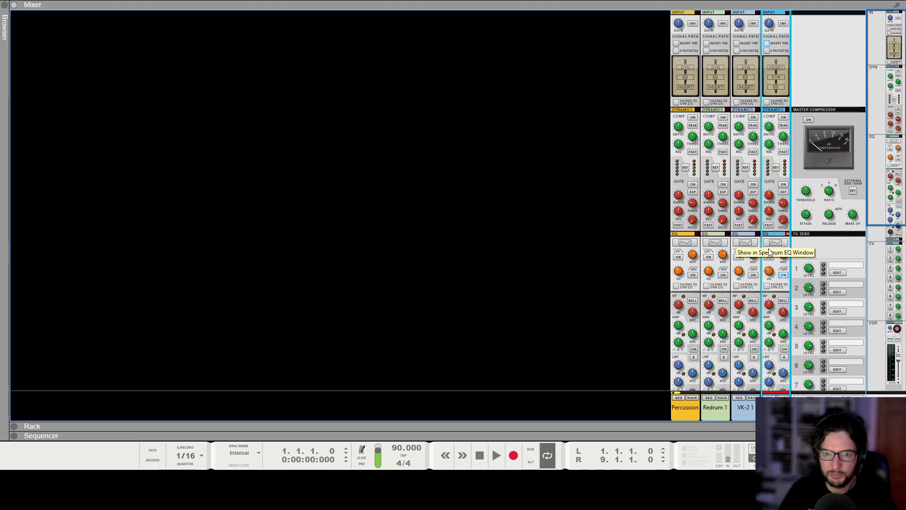
Turn on the high-pass filter and Insert Pre for the Percussion mixer channel
scroll(767, 245, "down", 3)
left_click(692, 218)
scroll(680, 217, "up", 3)
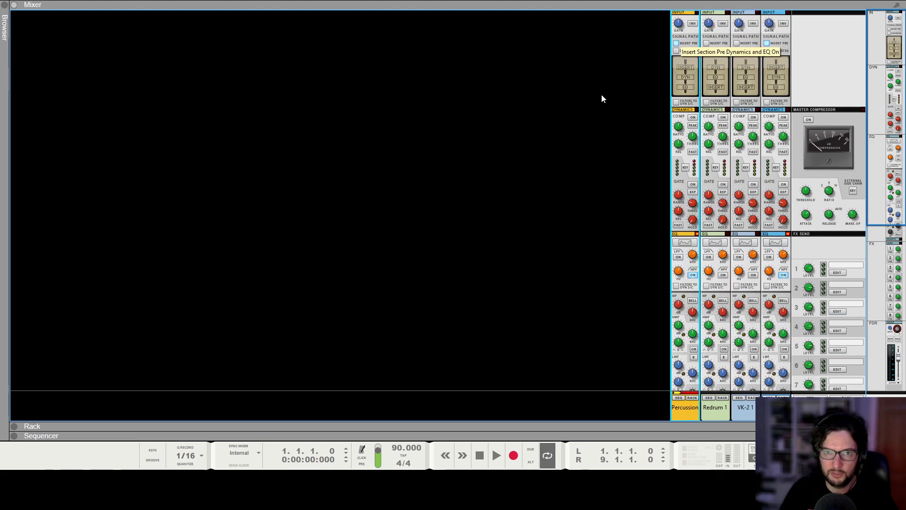
Play the block and set the Percussion channel's fader to about -9.28 dB
scroll(621, 147, "down", 5)
key("space")
scroll(624, 143, "down", 7)
scroll(675, 217, "up", 6)
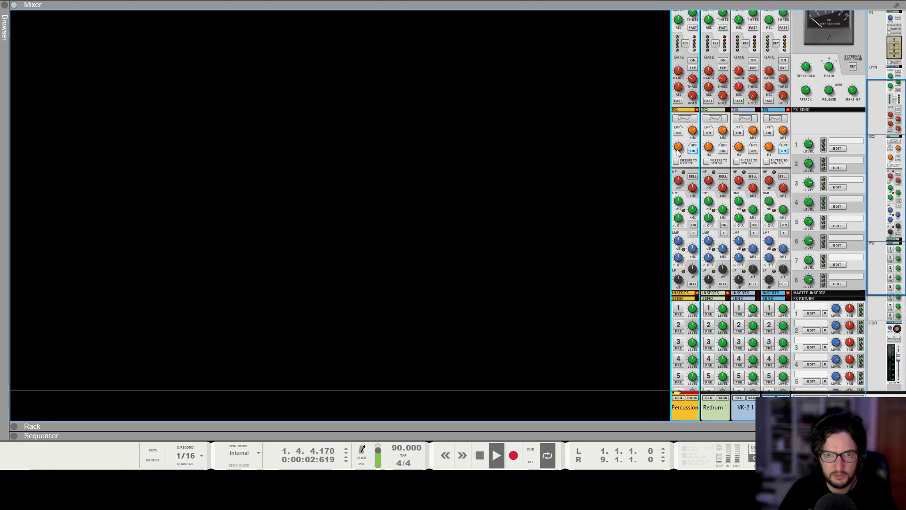
scroll(627, 226, "down", 7)
left_click_drag(694, 347, 694, 345)
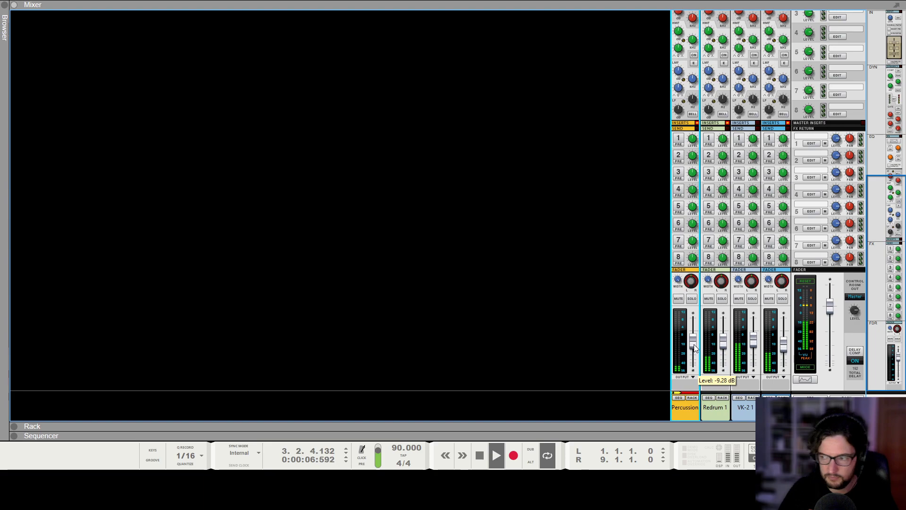
Raise the Analog Dreams channel's fader to about -10.85 dB during playback, stop the song and return to the rack
key("F7")
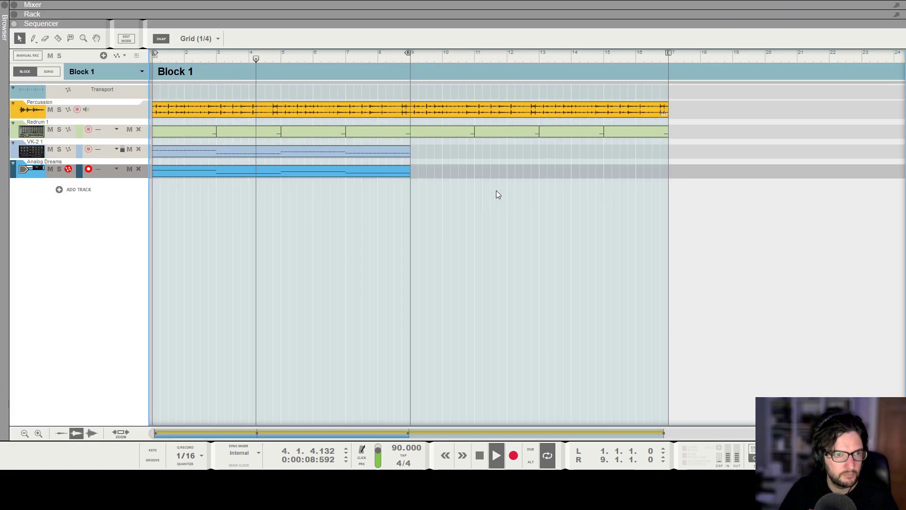
key("F5")
left_click(782, 347)
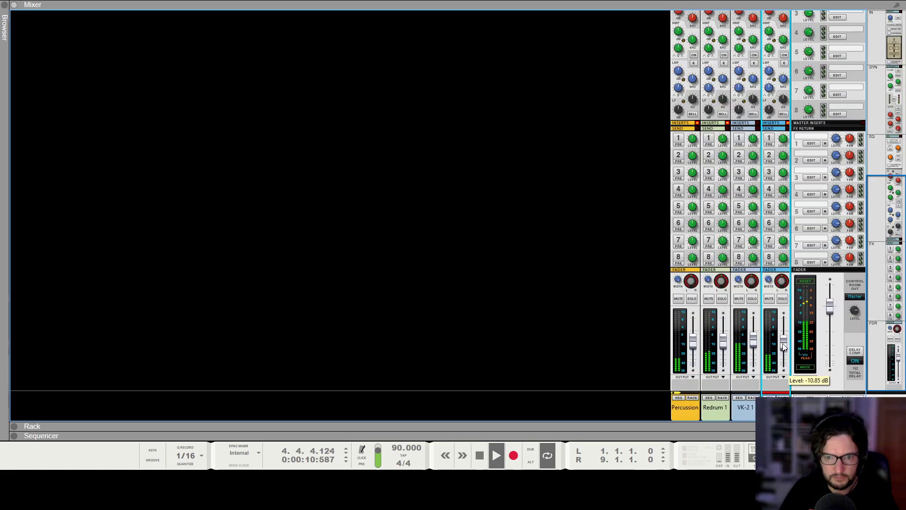
key("F6")
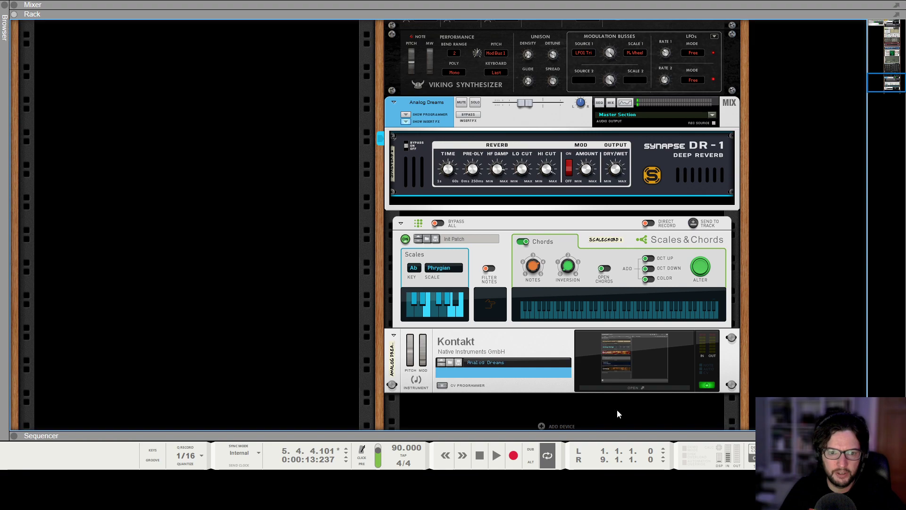
Add a Pump as an insert after the Analog Dreams channel's DR-1, set its Floor to -50 and play from the start
left_click(684, 391)
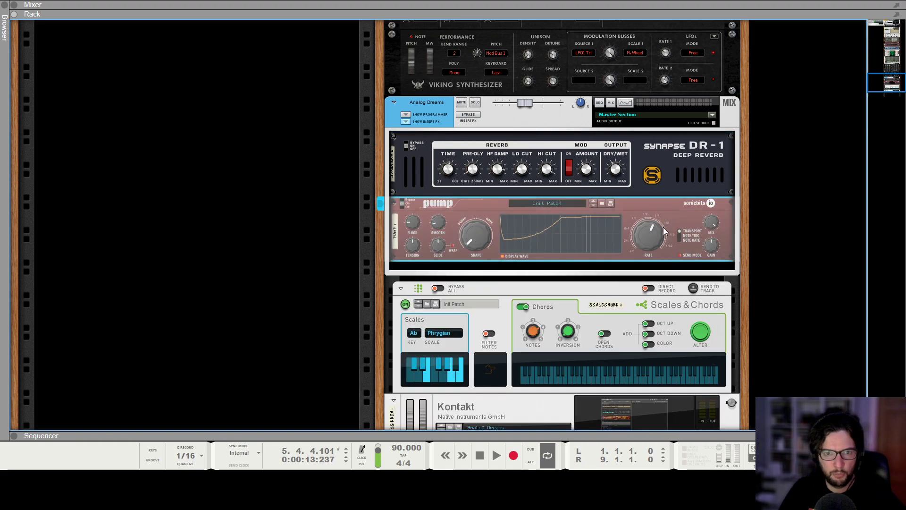
left_click_drag(417, 225, 418, 216)
key("shift+Return")
key("space")
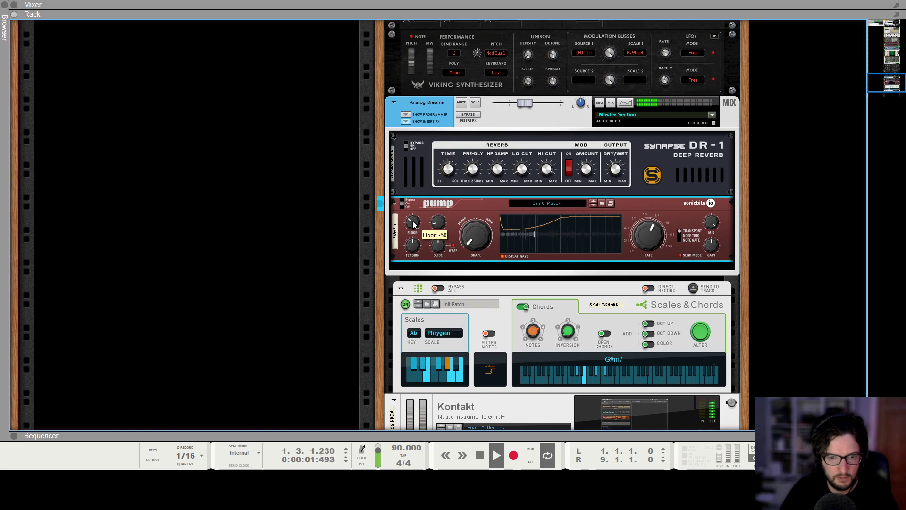
Stop playback and copy the Pump effect into the VK-2 1 channel's insert section
scroll(444, 293, "up", 3)
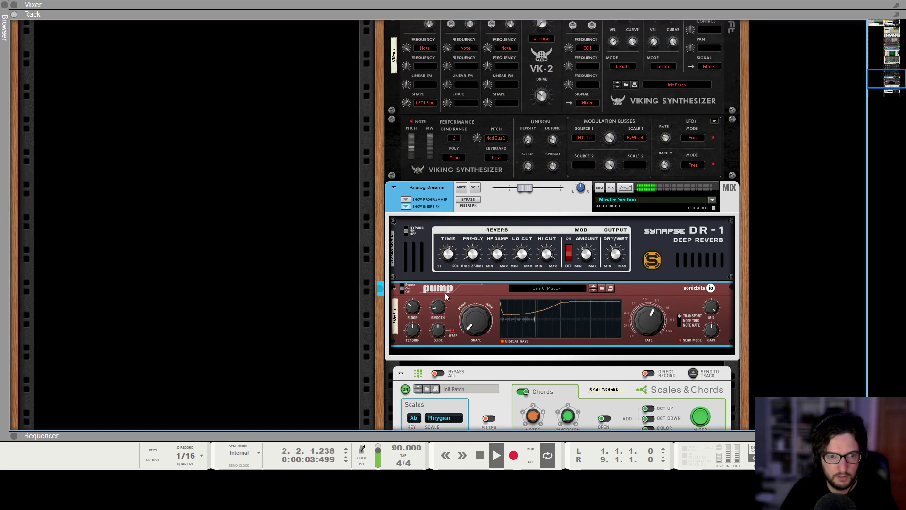
key("space")
scroll(475, 222, "up", 10)
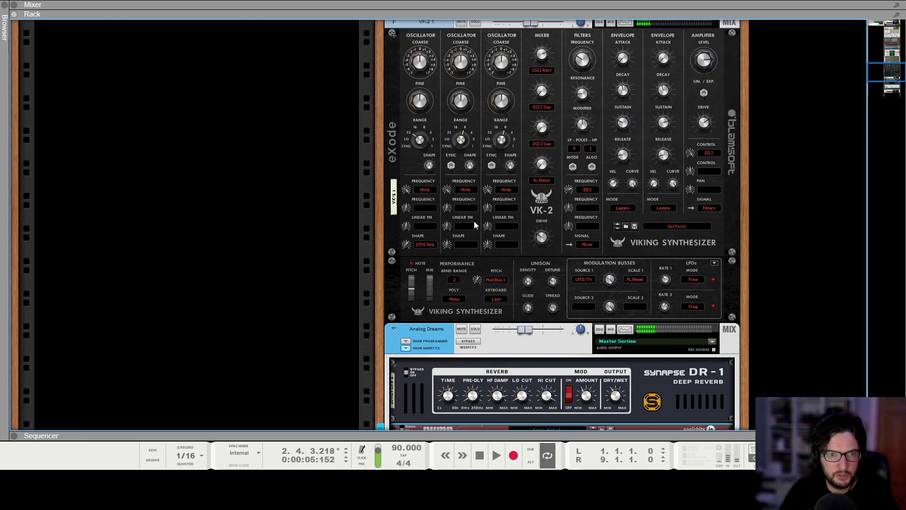
left_click(394, 221)
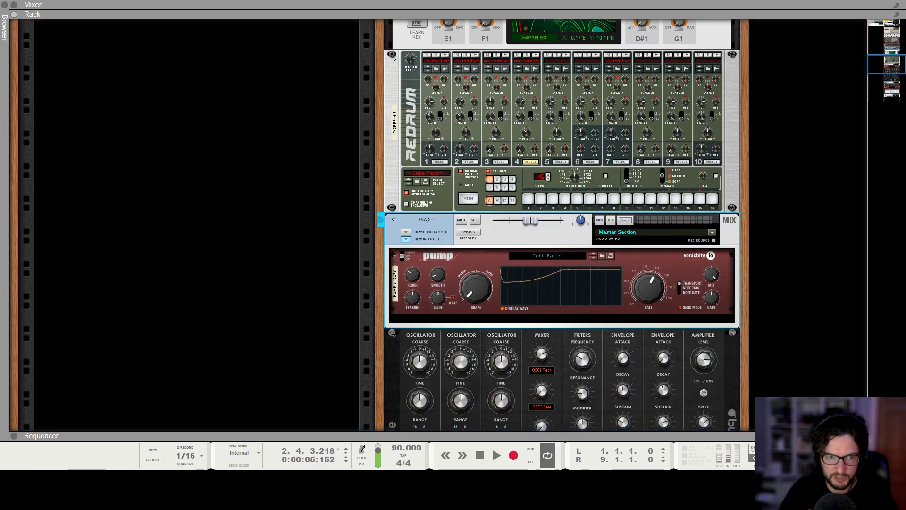
Rename the Redrum 1, VK-2 1 and Analog Dreams mix channels as Drums, Bass and Pad
scroll(431, 220, "up", 20)
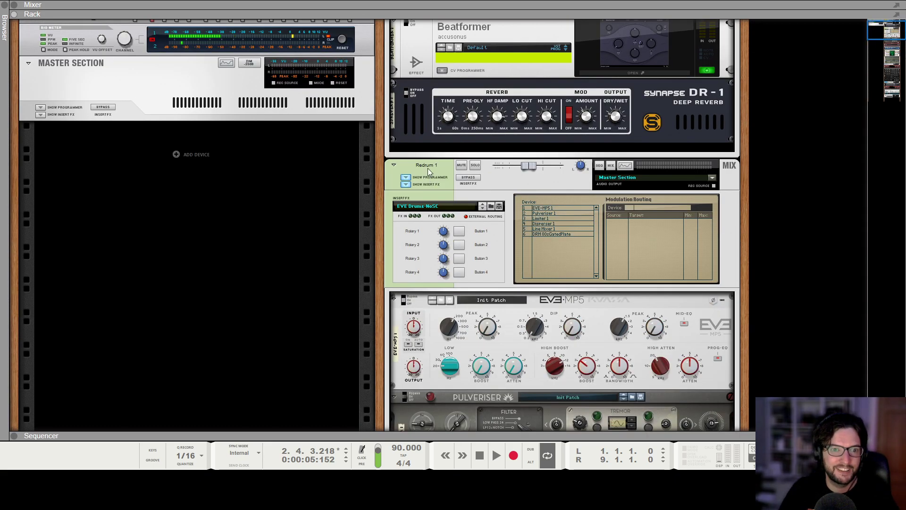
left_click(429, 170)
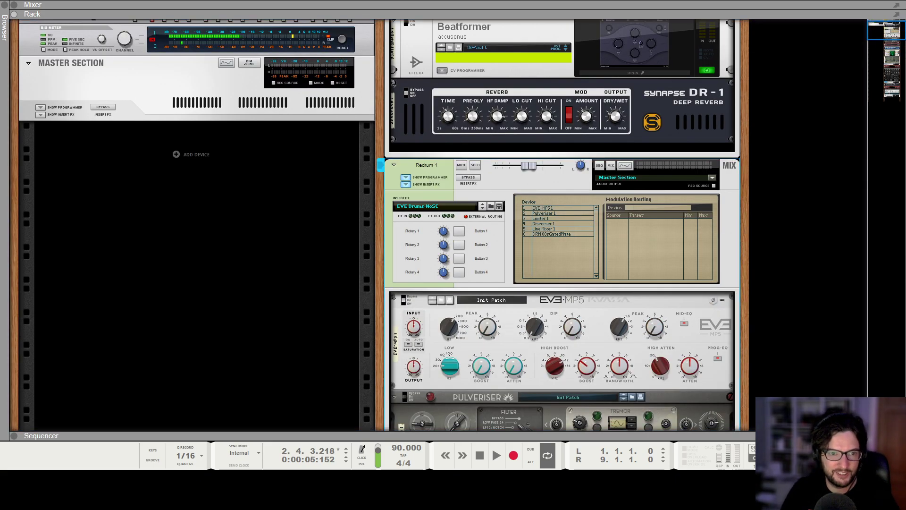
scroll(430, 167, "up", 2)
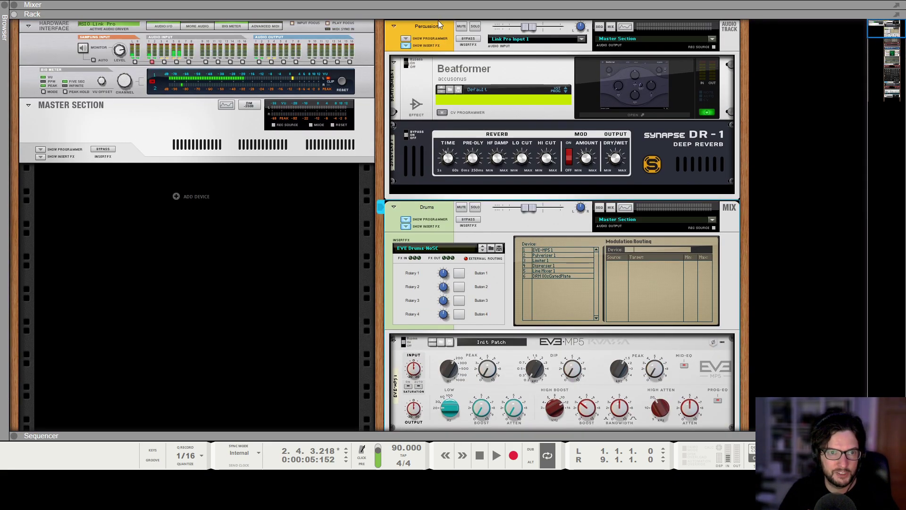
scroll(519, 242, "down", 15)
scroll(417, 290, "down", 15)
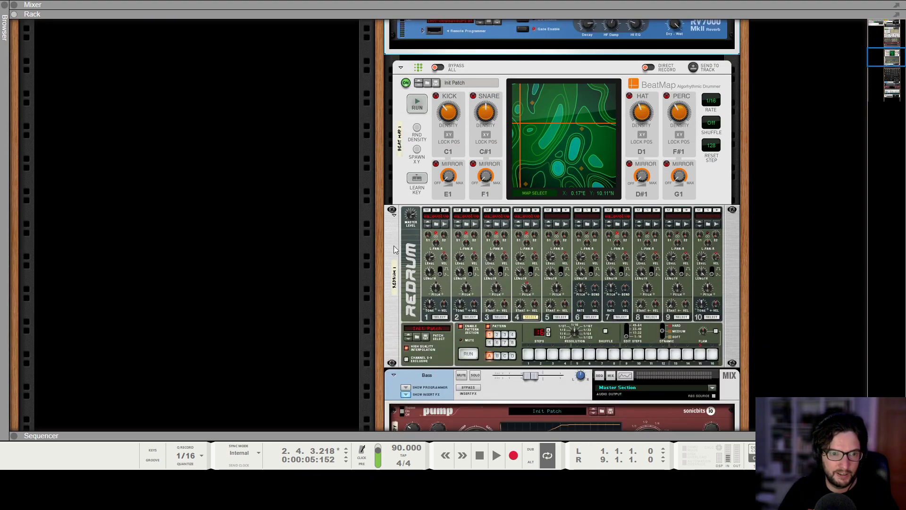
left_click(426, 247)
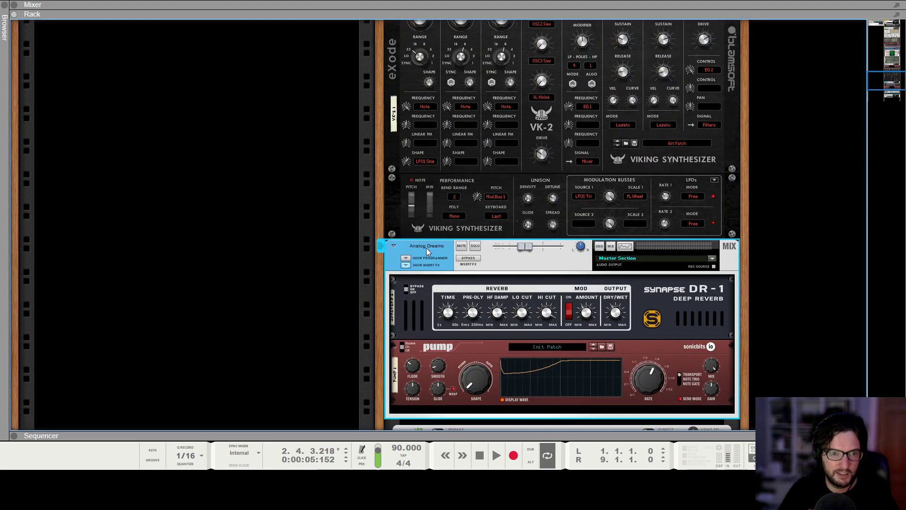
Play the block and set the Floor of the Pad channel's Pump to -54
key("space")
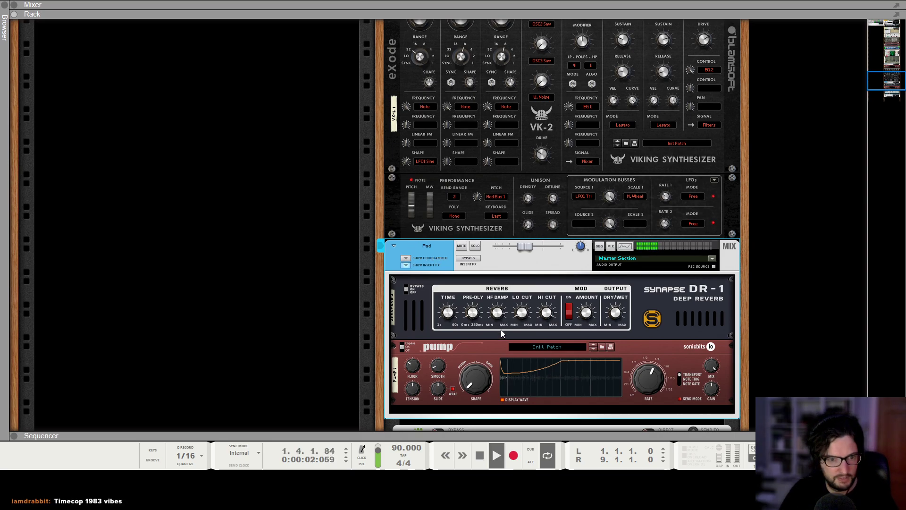
scroll(425, 307, "down", 1)
left_click(412, 347)
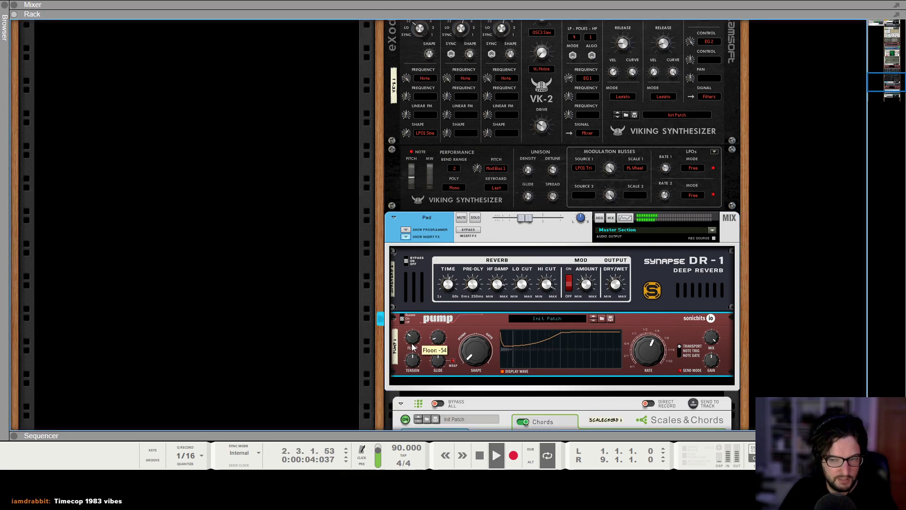
Listen to the block in the sequencer, play it again from the start, and stop back at bar 1
key("F7")
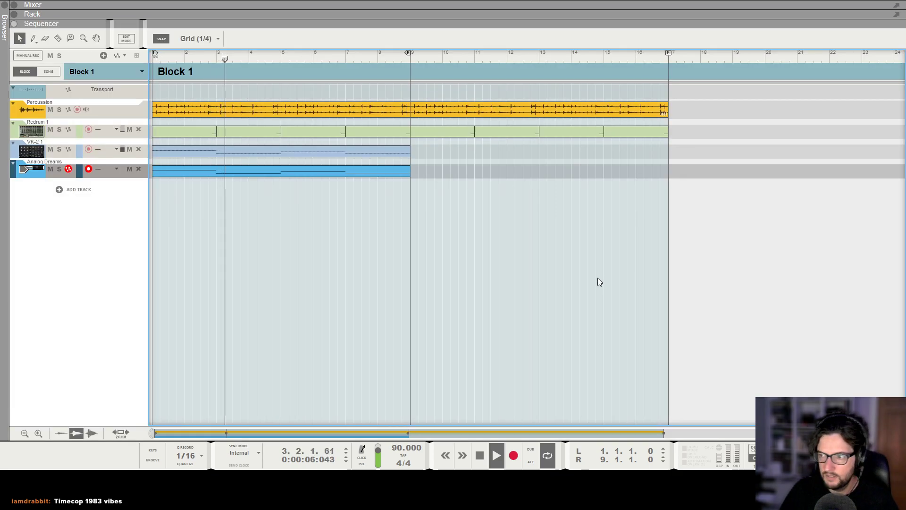
key("h")
key("h")
key("h")
key("h")
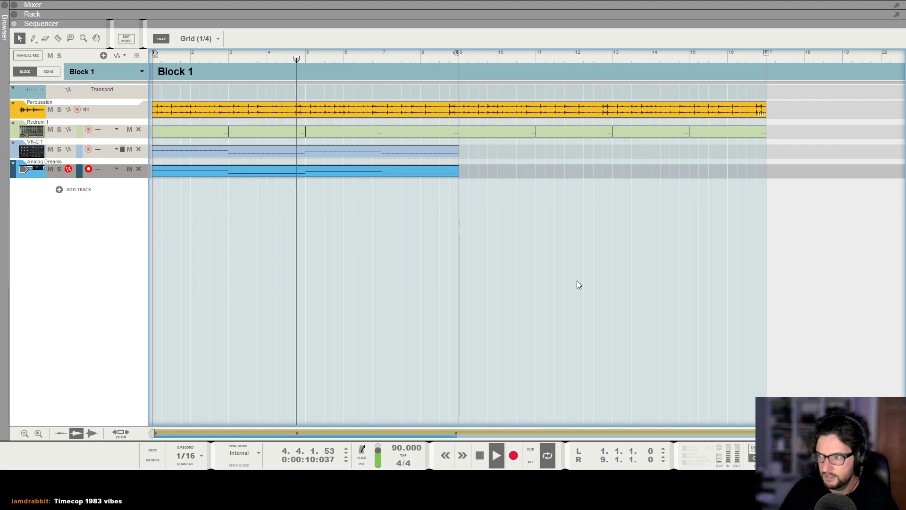
key("KP_0")
key("KP_0")
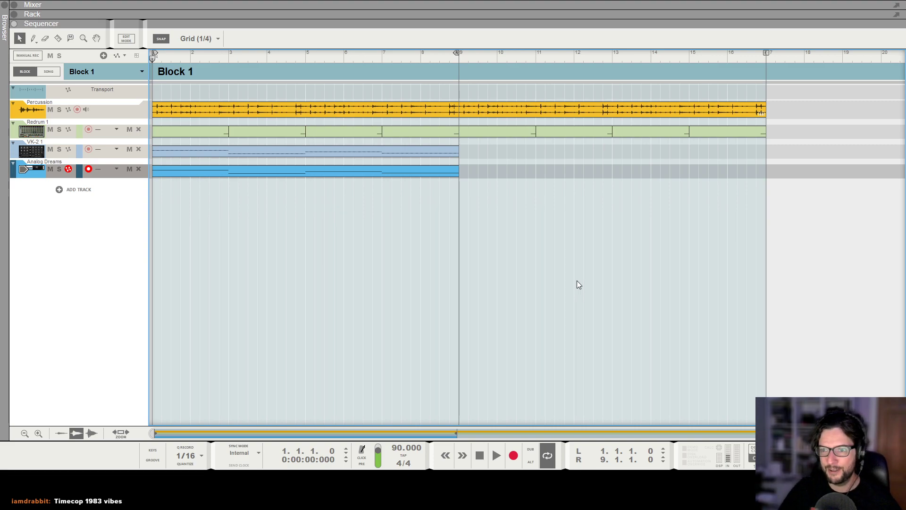
key("space")
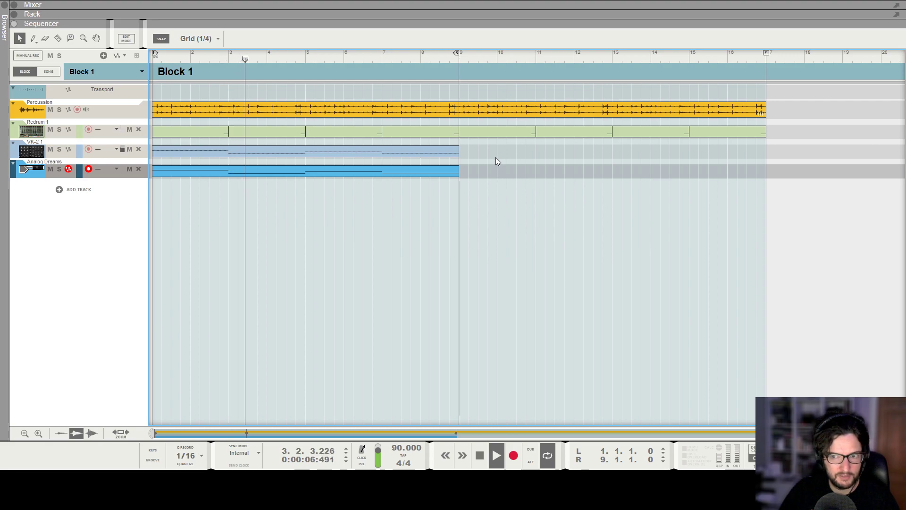
key("space")
key("KP_0")
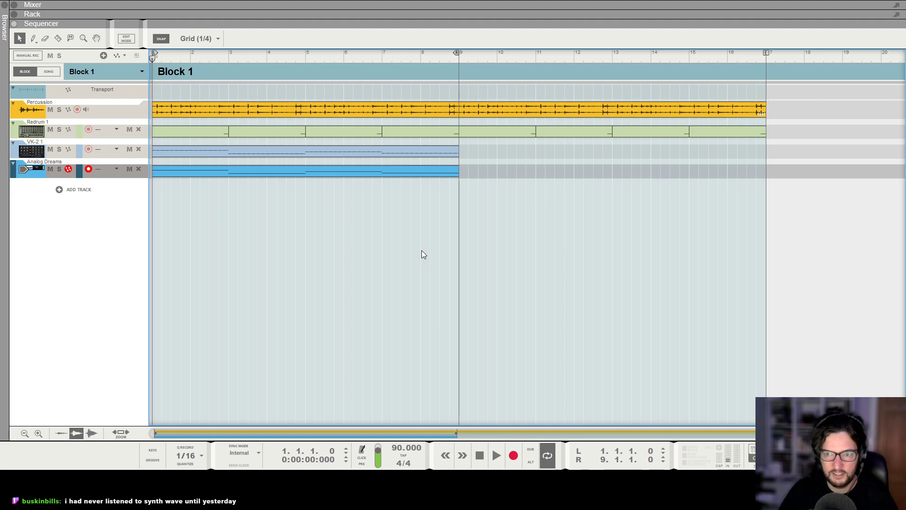
Add a KORG Wavestation instrument to the rack and move it with its mix channel into a new rack column
key("F6")
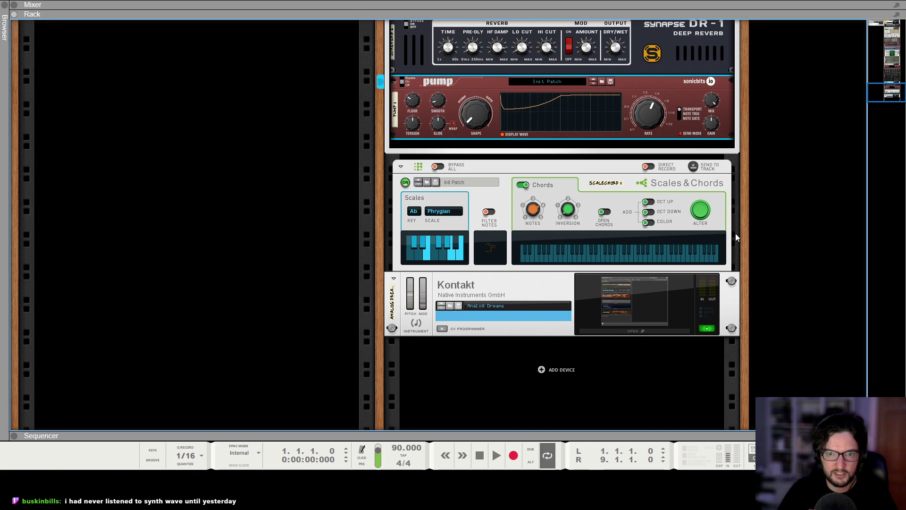
left_click(836, 256)
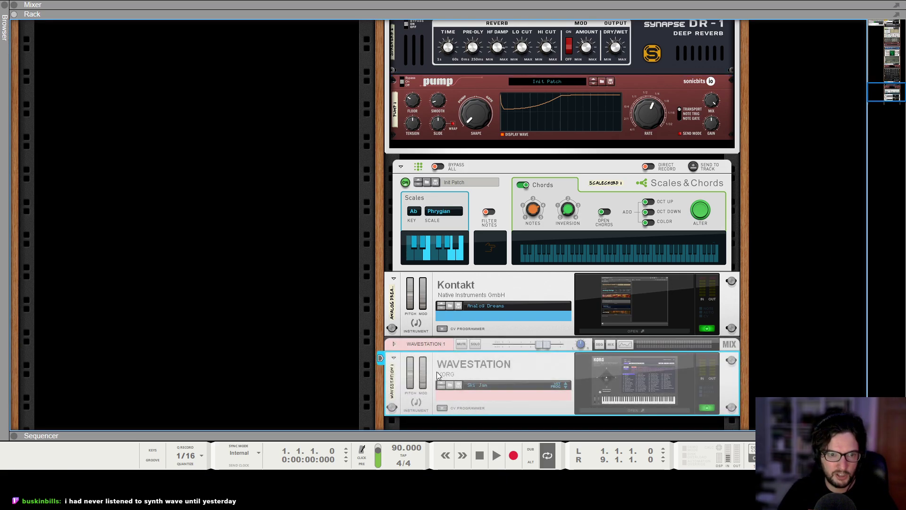
left_click_drag(421, 341, 823, 210)
Move the Pad channel with its Scales & Chords and Kontakt devices below the Wavestation in the new rack column
scroll(350, 285, "down", 7)
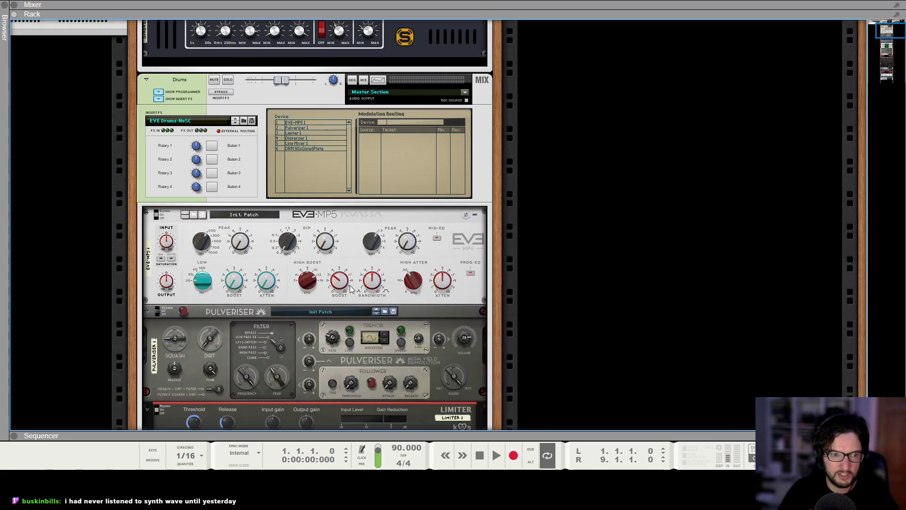
scroll(257, 276, "down", 15)
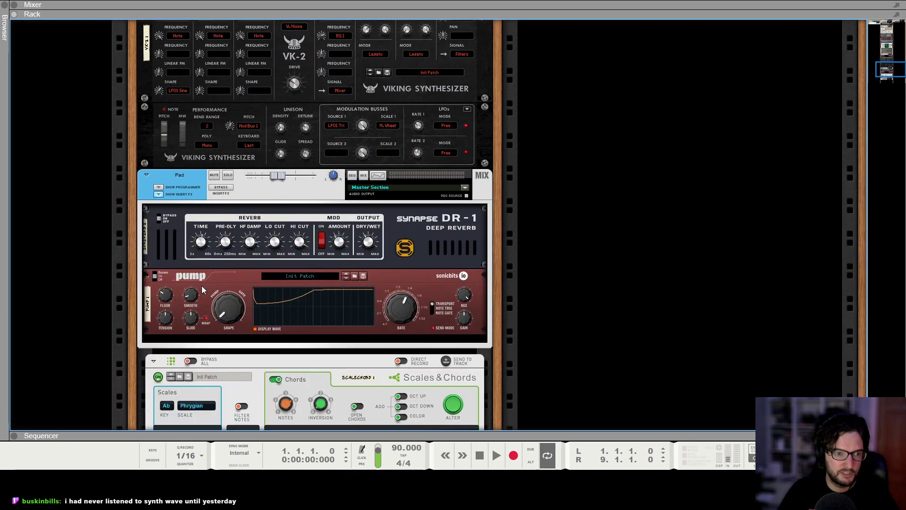
left_click(205, 306)
scroll(203, 183, "up", 8)
left_click(169, 324)
left_click_drag(168, 321, 677, 232)
Hide the Bass channel's insert effects, plus the programmer and insert effects of the Drums channel
scroll(678, 232, "up", 10)
scroll(566, 264, "down", 12)
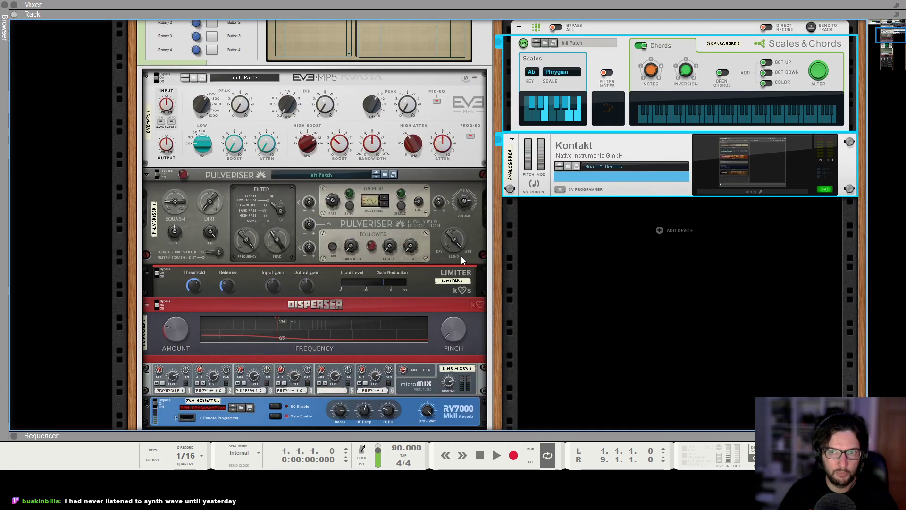
scroll(436, 270, "up", 3)
left_click(159, 123)
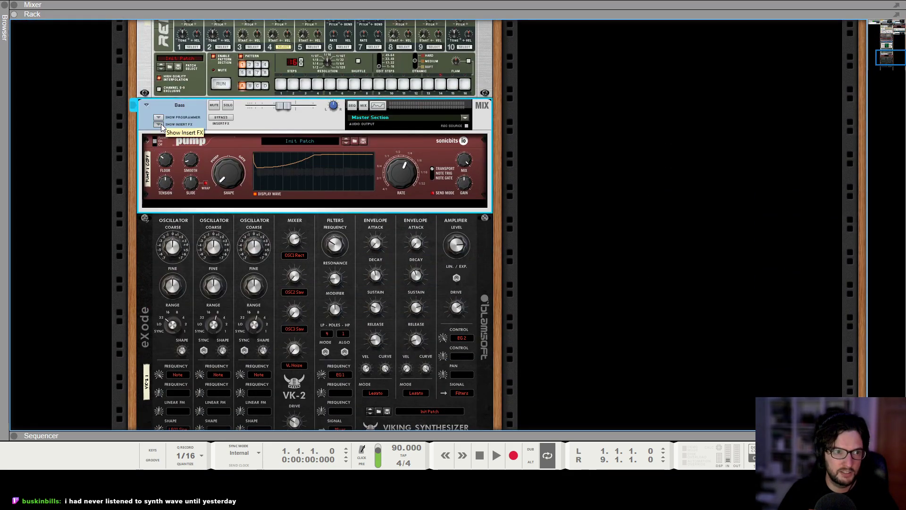
scroll(180, 141, "up", 3)
scroll(181, 149, "up", 10)
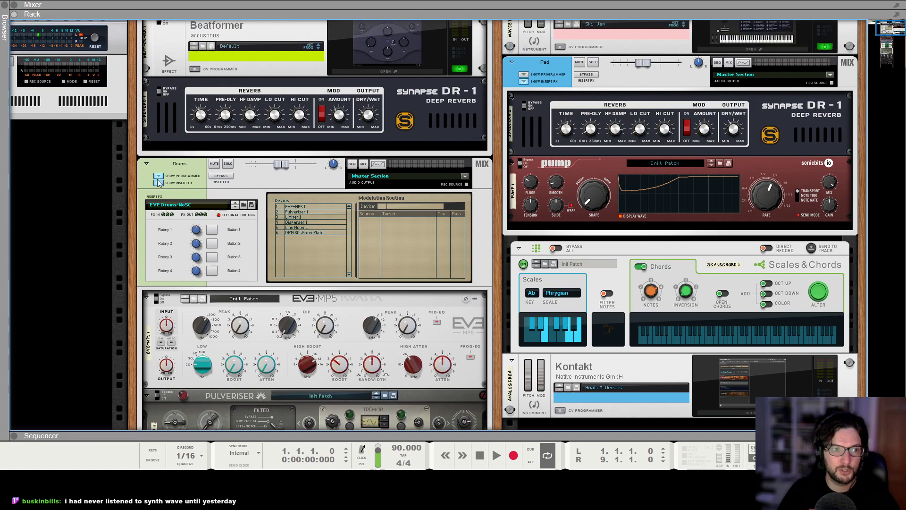
left_click(159, 183)
Hide the Percussion channel's insert effects and move the channel between the Redrum and the Bass channel
scroll(160, 104, "up", 2)
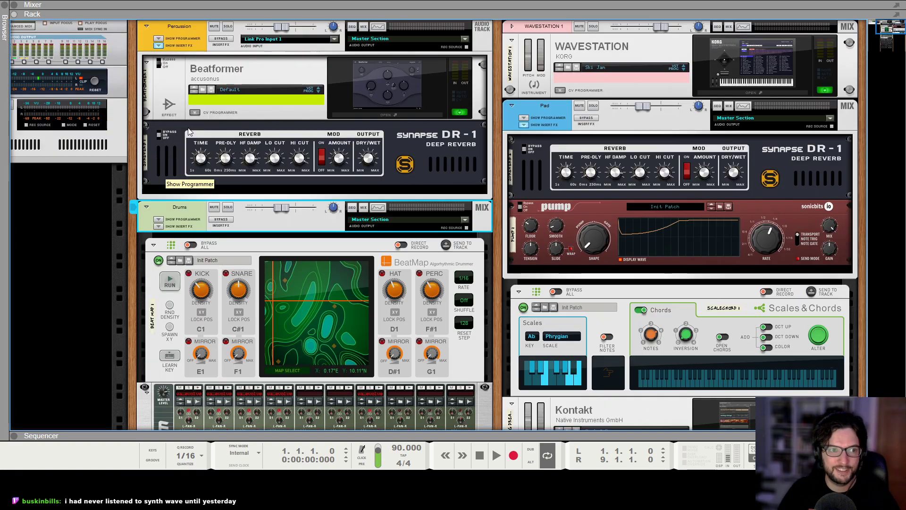
left_click(159, 46)
left_click_drag(163, 46, 315, 222)
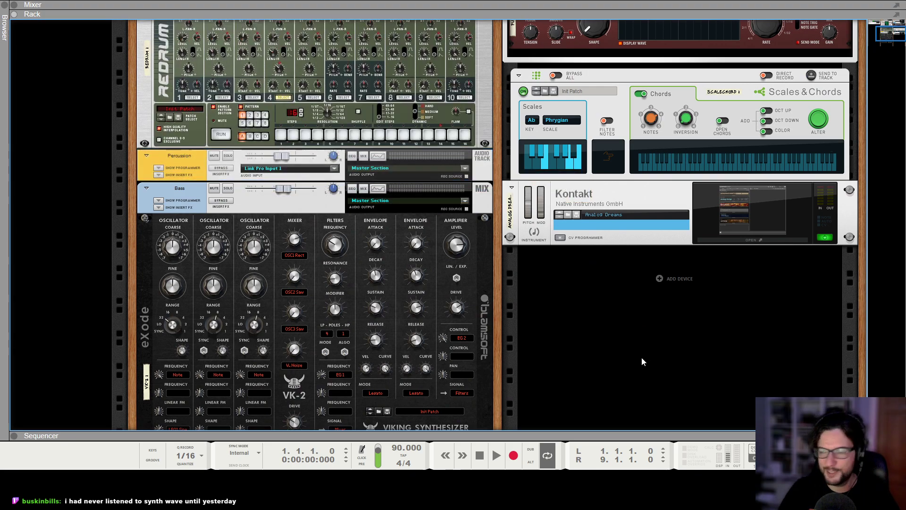
Lower the Wavestation mix channel's fader slightly, then return to the rack
scroll(669, 364, "up", 5)
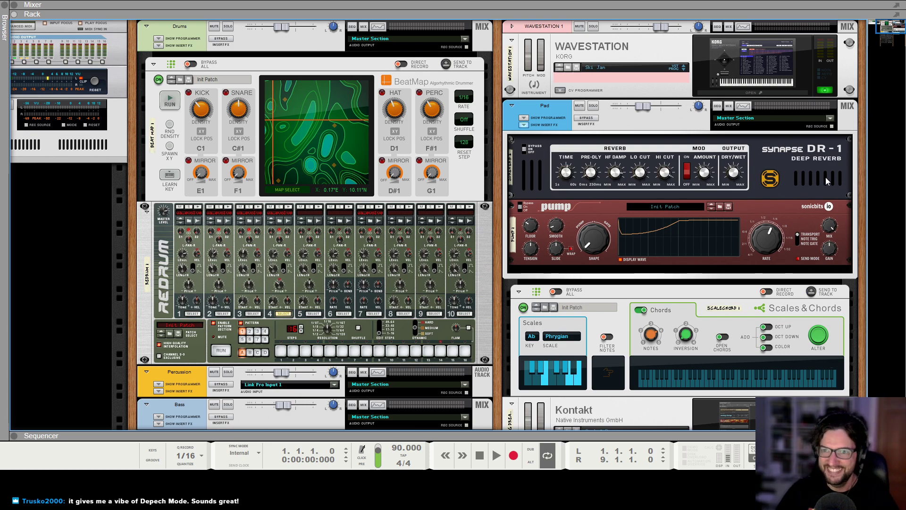
left_click(606, 211)
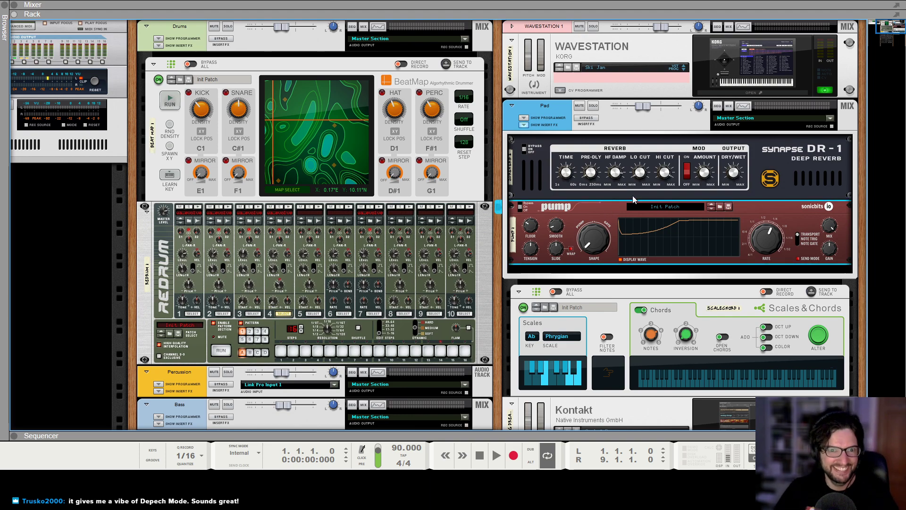
left_click(652, 56)
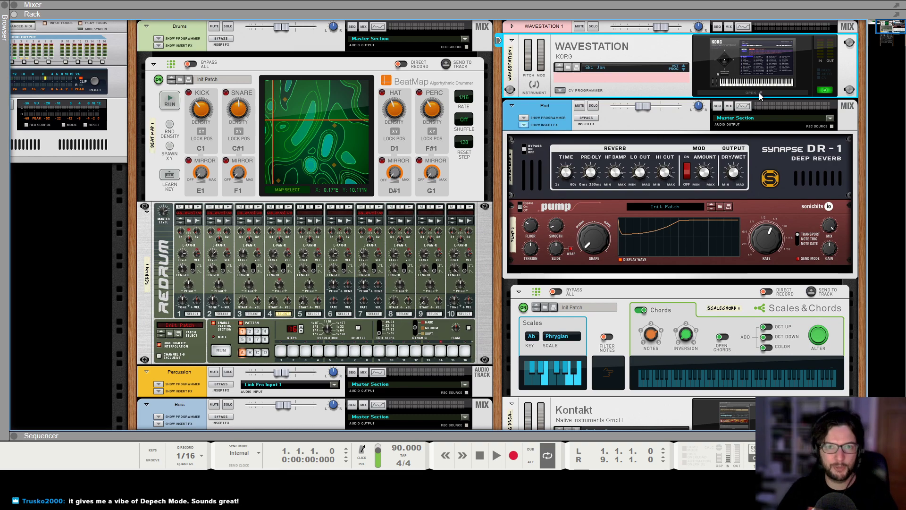
key("F5")
left_click(784, 333)
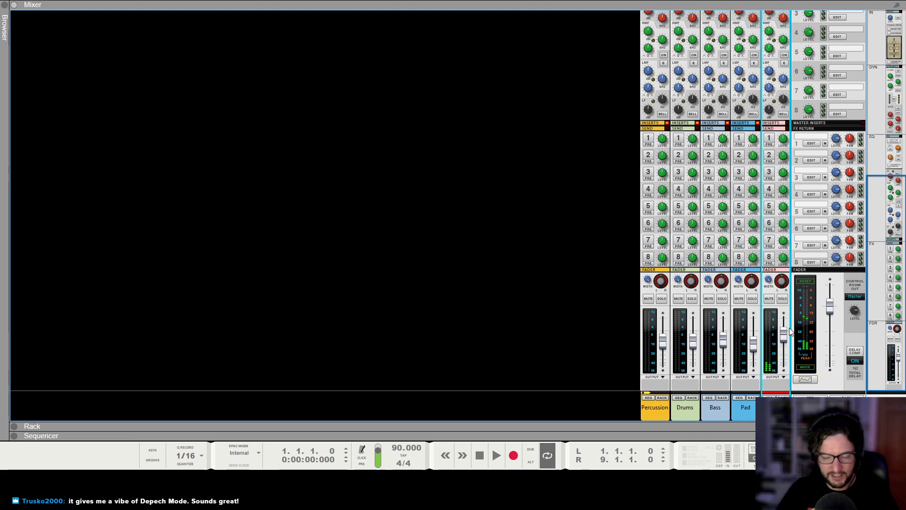
key("F7")
key("F6")
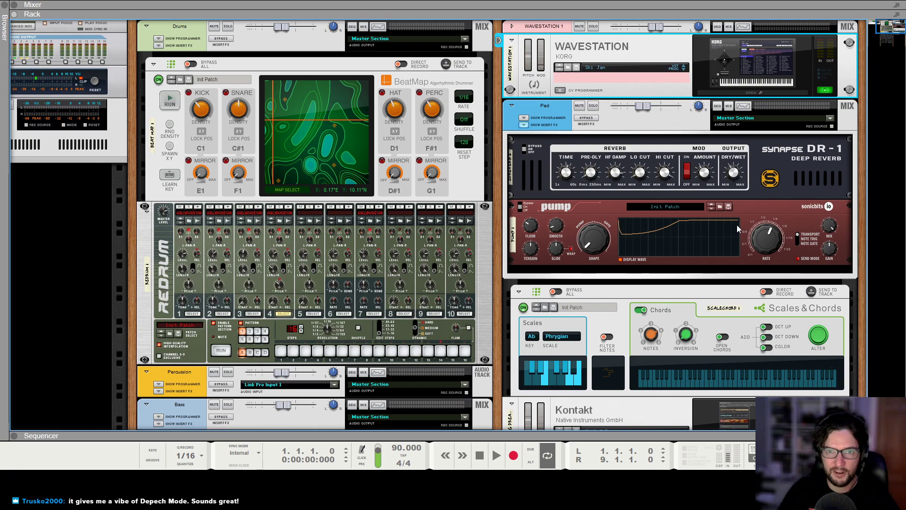
Open the Wavestation's plugin window and load patch 27, Analog Strings, from bank ROM 5
left_click(741, 92)
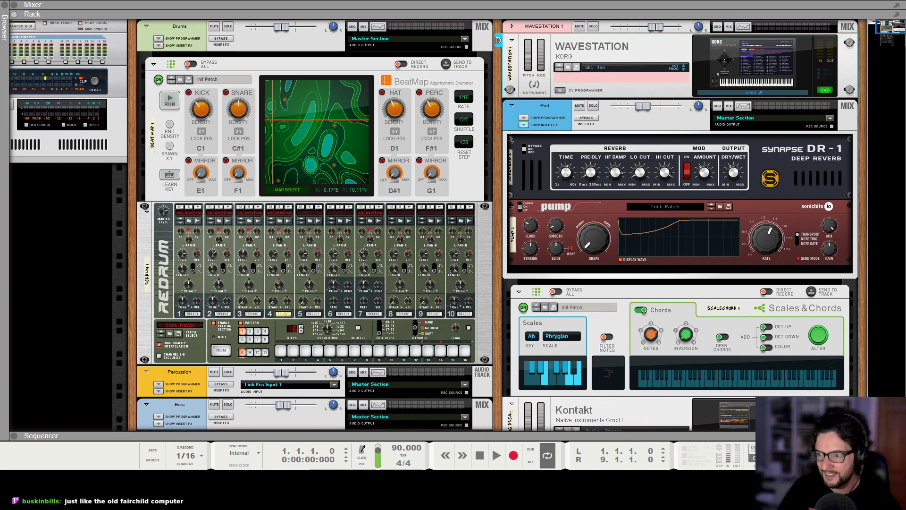
key("alt+Tab")
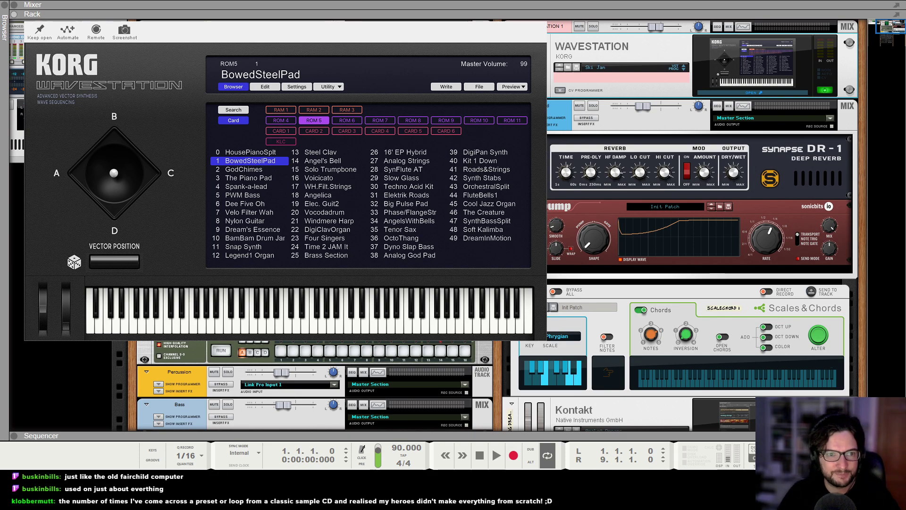
left_click(407, 161)
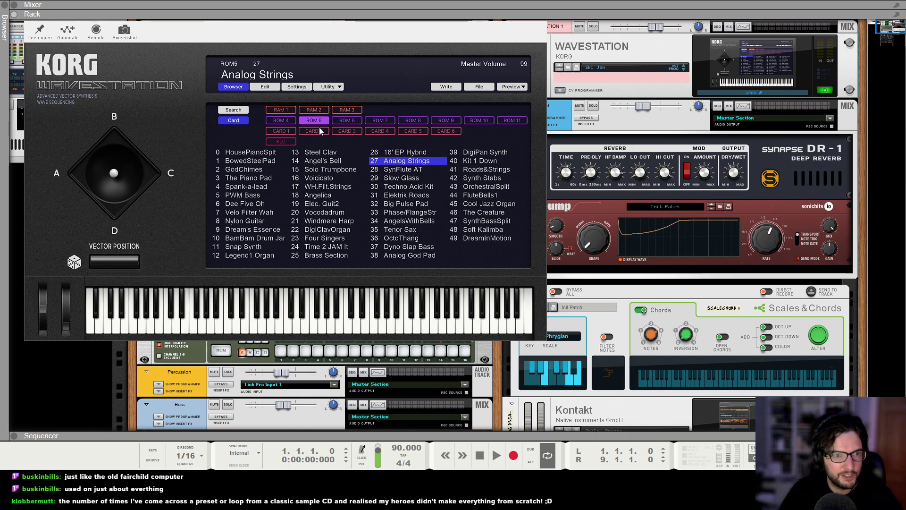
Browse the Wavestation's patch lists in banks RAM 1, RAM 2, RAM 3, ROM 4 and ROM 5
left_click(284, 122)
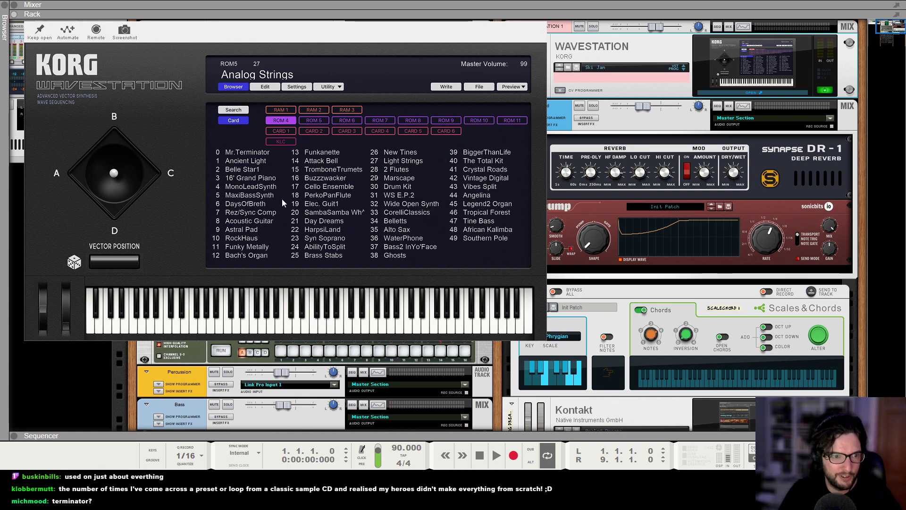
left_click(315, 109)
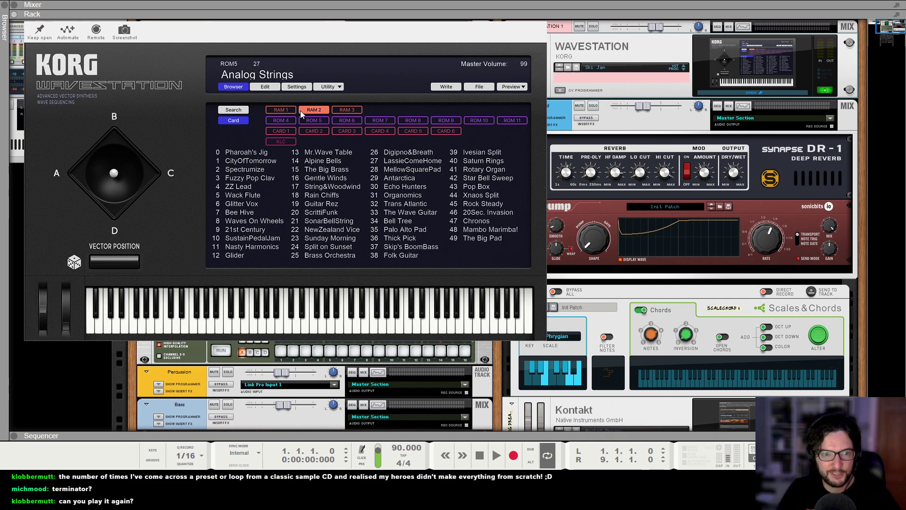
left_click(282, 111)
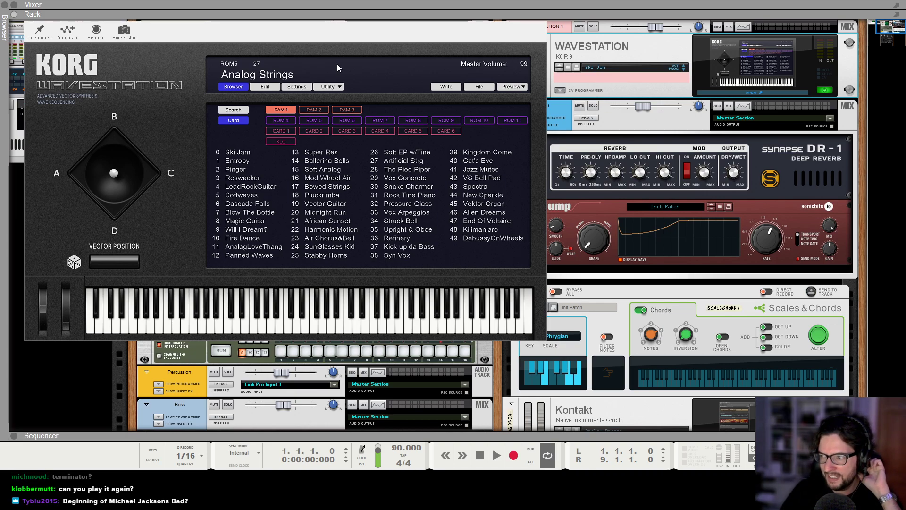
left_click(318, 119)
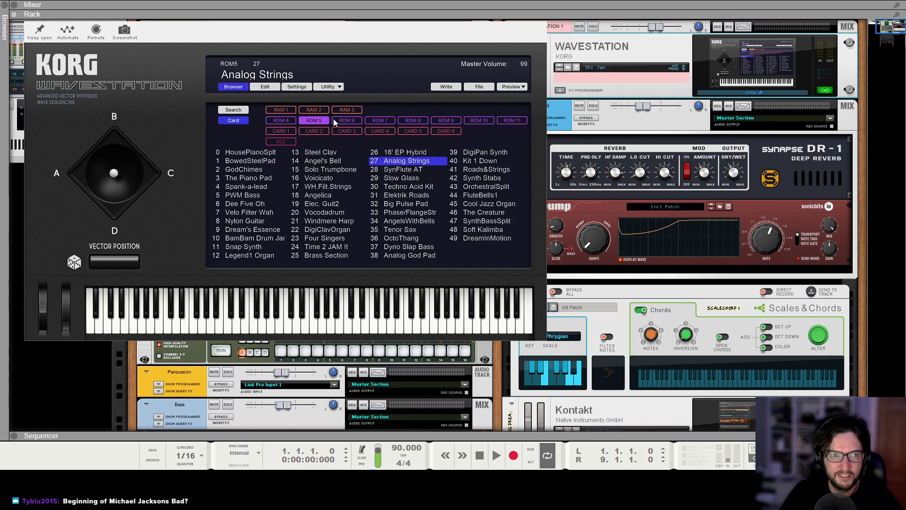
left_click(326, 111)
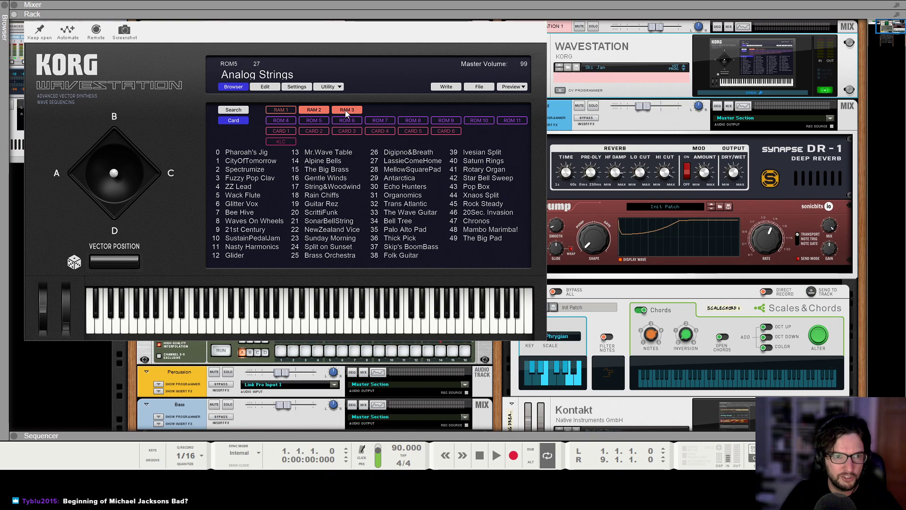
left_click(344, 110)
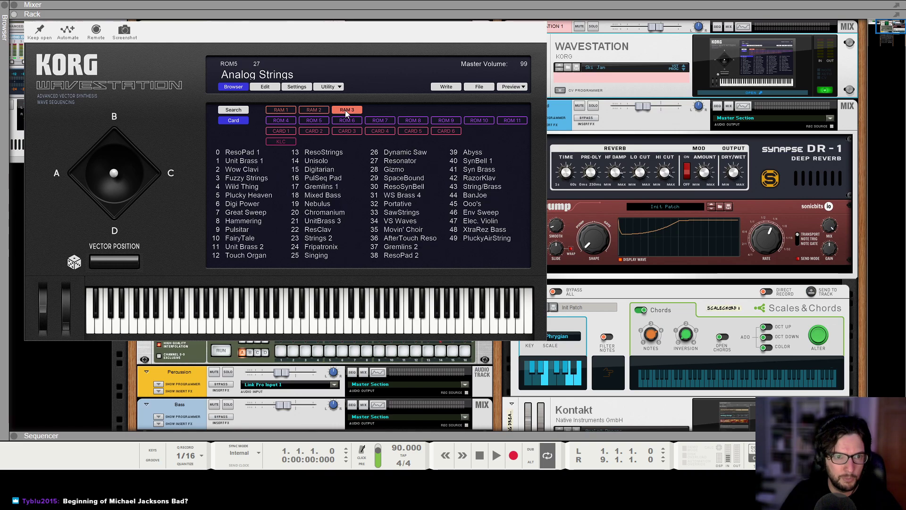
left_click(283, 120)
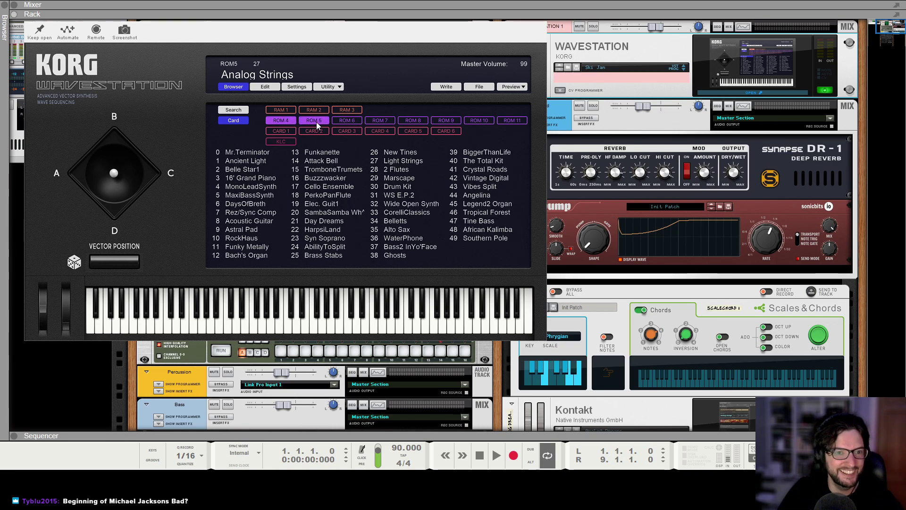
Audition the ROM 5 patch BowedSteelPad, and load the RAM 2 patch Rain Chiffs into the Wavestation
left_click(316, 122)
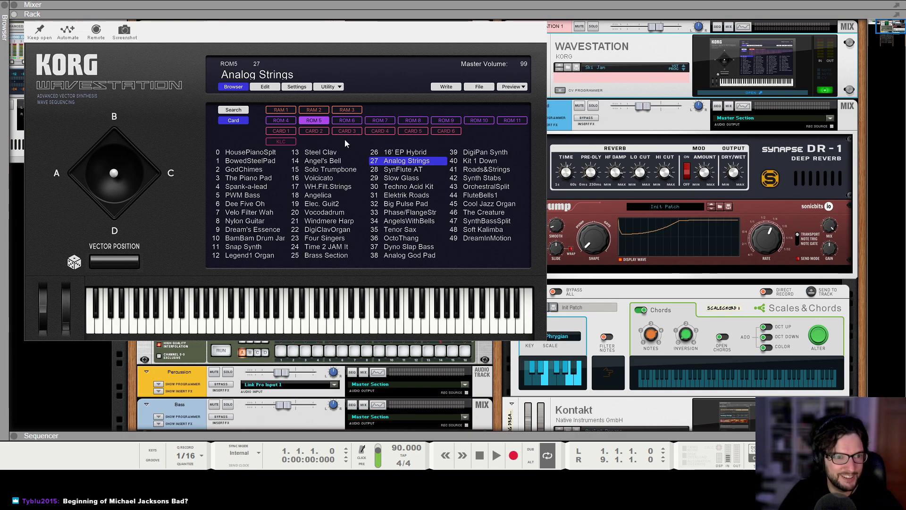
left_click(257, 162)
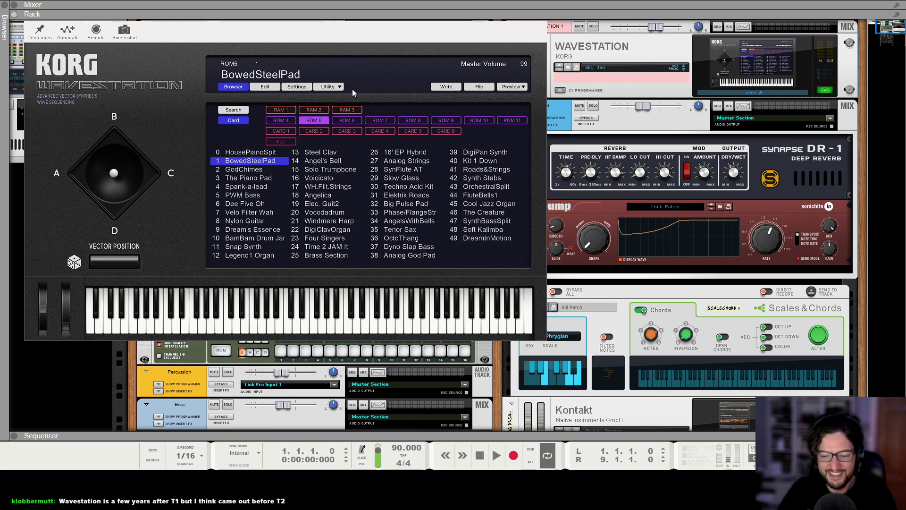
left_click(319, 110)
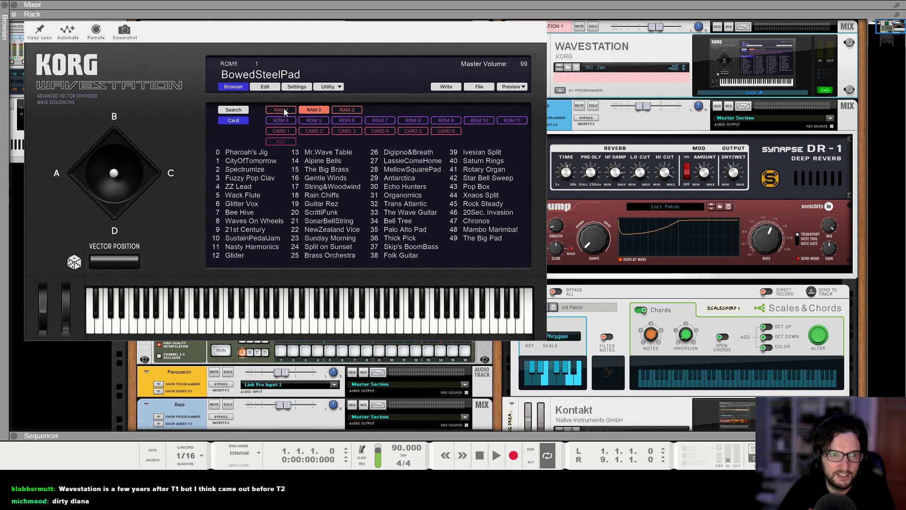
left_click(339, 194)
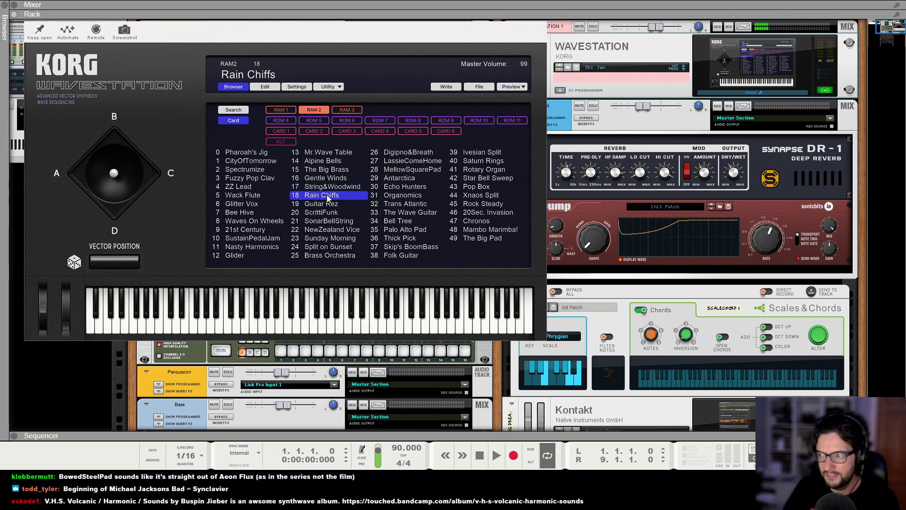
left_click(566, 14)
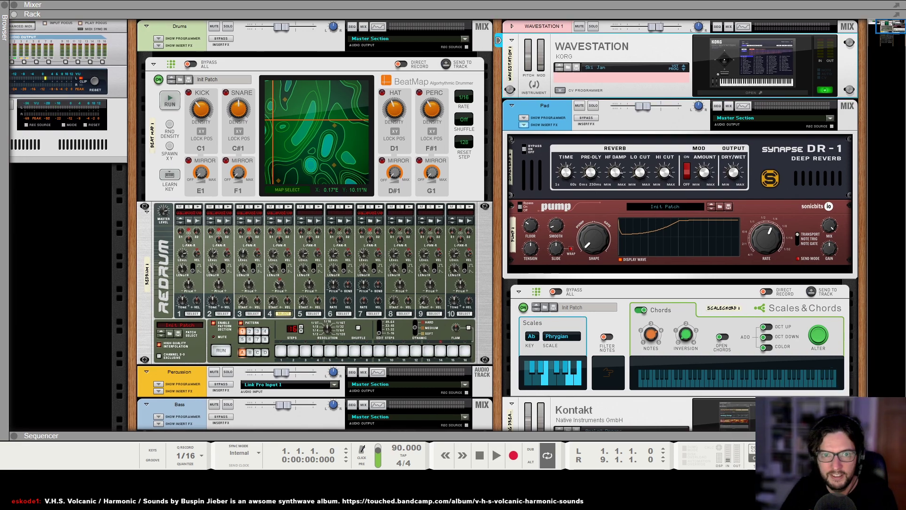
Expand the WAVESTATION 1 mix channel and add a Synapse DR-1 Deep Reverb as its insert effect
left_click(512, 26)
left_click(523, 46)
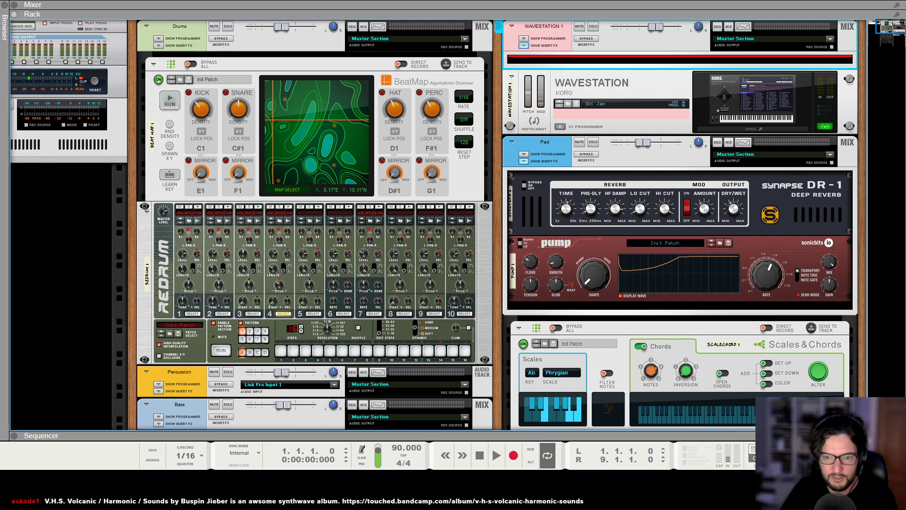
left_click(814, 400)
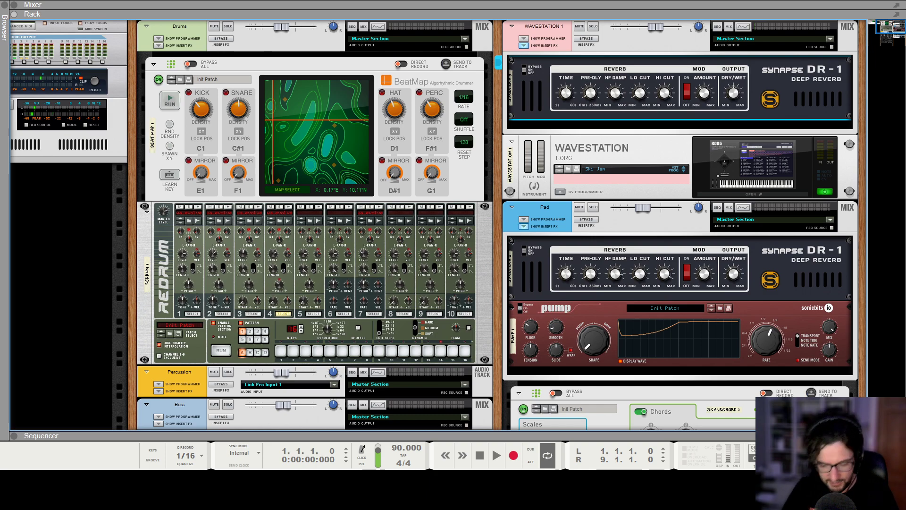
Create a two-bar clip from bar 1 on the WAVESTATION 1 track of Block 1 and open it for note editing
key("F7")
key("space")
mouse_move(158, 191)
left_mouse_down()
mouse_move(250, 193)
mouse_move(229, 193)
left_mouse_up()
key("space")
double_click(207, 192)
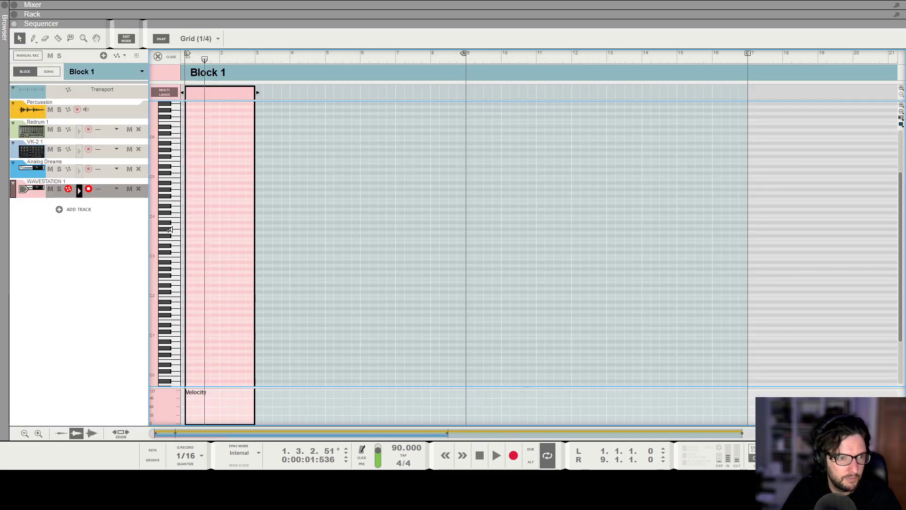
Draw a half-bar G#3 note at the start of the Wavestation clip and play it from the start
left_click(166, 229, "alt")
left_click_drag(190, 229, 200, 228)
key("shift+Return")
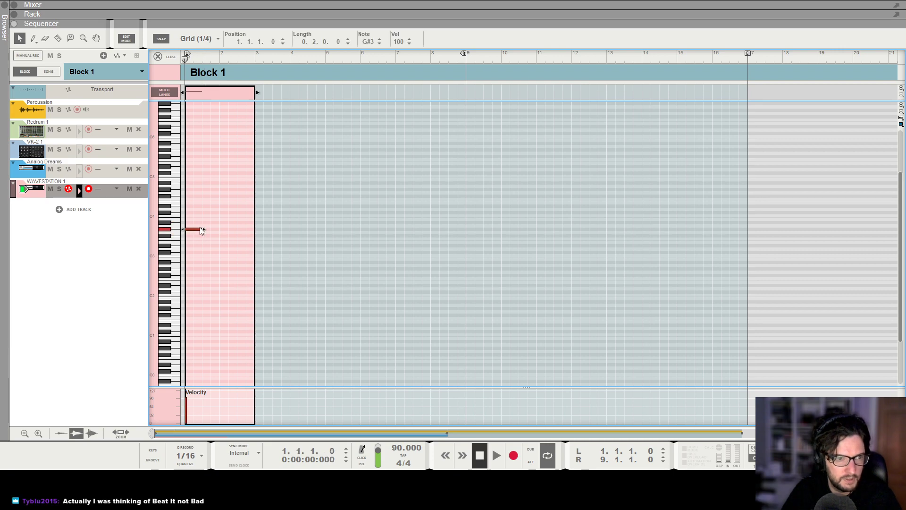
key("space")
scroll(202, 230, "up", 10)
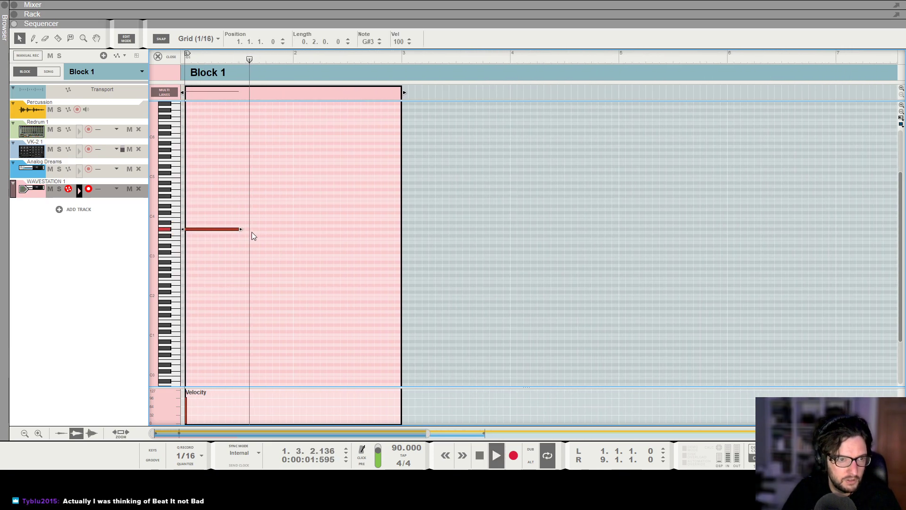
Lengthen G#3 to one bar, add B3 and D#4 in bar 2 and a one-bar A#3 in bar 3, and play the melody
key("space")
mouse_move(241, 229)
left_mouse_down()
mouse_move(283, 236)
mouse_move(400, 203)
mouse_move(407, 225)
mouse_move(506, 226)
mouse_move(493, 222)
left_mouse_up()
left_click(480, 186)
key("KP_0")
key("space")
key("F6")
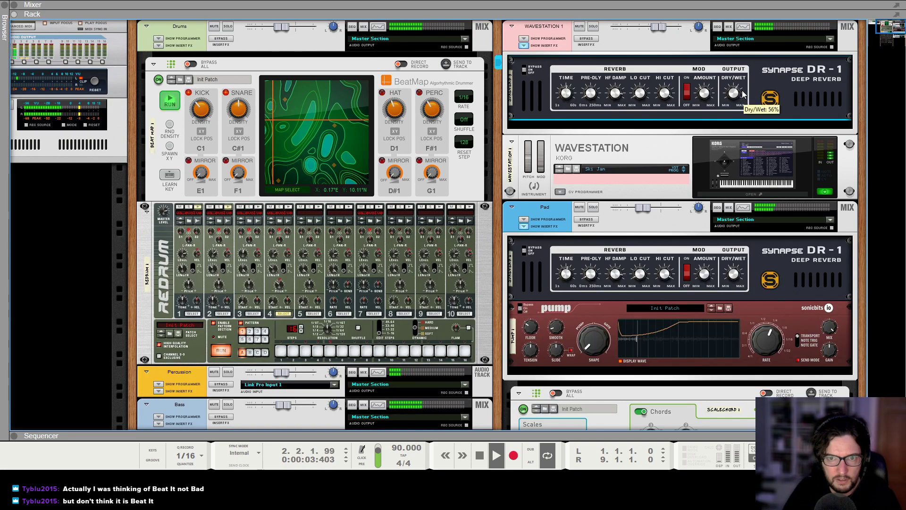
key("F7")
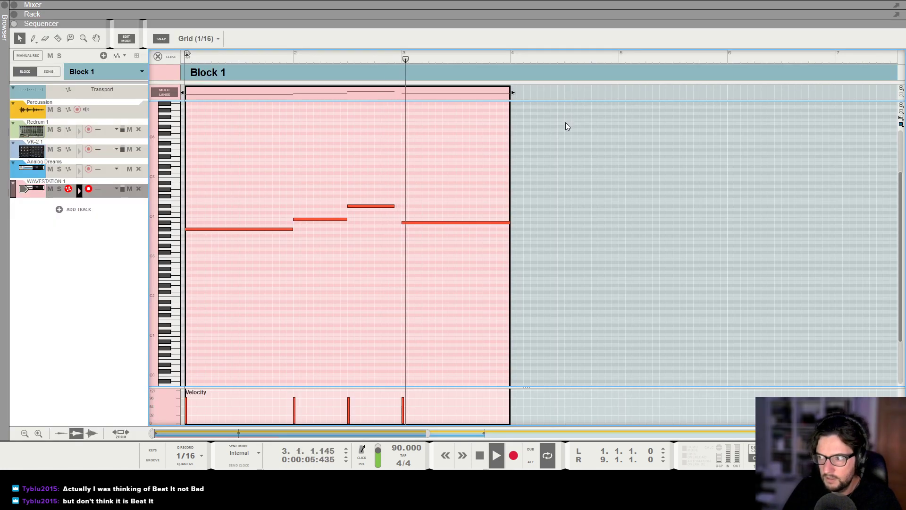
Draw a one-bar F#3 note in bar 4 to complete the four-bar melody phrase
scroll(453, 199, "down", 3)
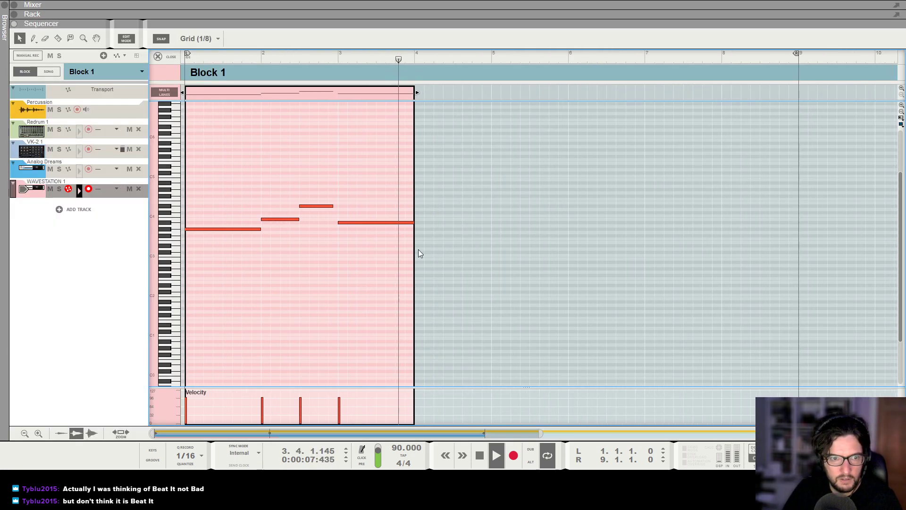
key("space")
left_click_drag(419, 235, 487, 233)
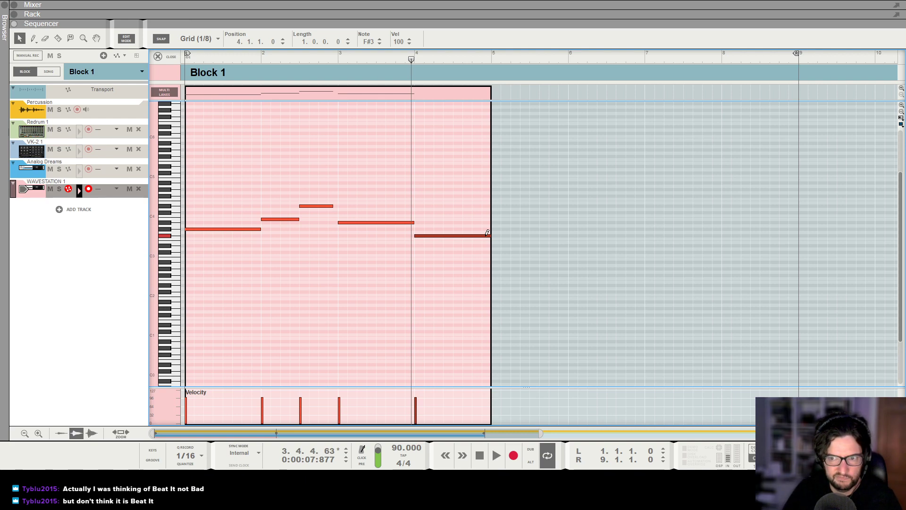
Copy all notes of the four-bar phrase and paste them from bar 5
left_click_drag(469, 194, 91, 304)
key("ctrl+c")
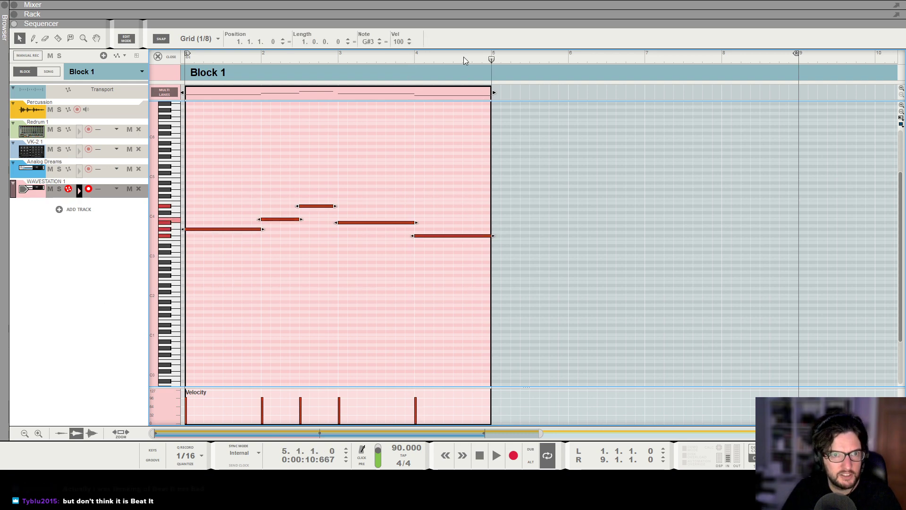
key("ctrl+v")
Vary the copied phrase with F#3 in bar 5, C#4 and a half-bar E4 in bar 6, and G#3 in bar 7
left_click(503, 236)
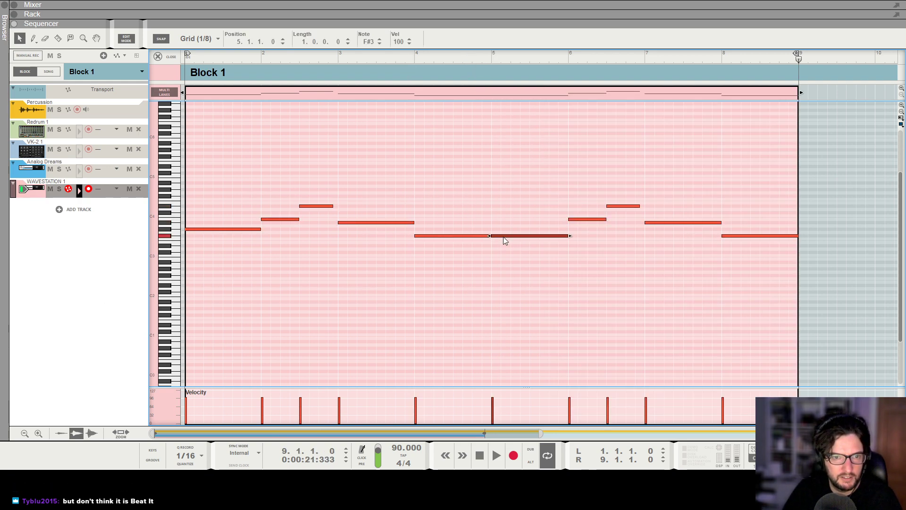
key("space")
left_click(584, 188)
left_click_drag(581, 220, 652, 229)
scroll(676, 209, "down", 2)
scroll(524, 140, "up", 3)
left_click(621, 185)
left_click_drag(578, 203, 587, 202)
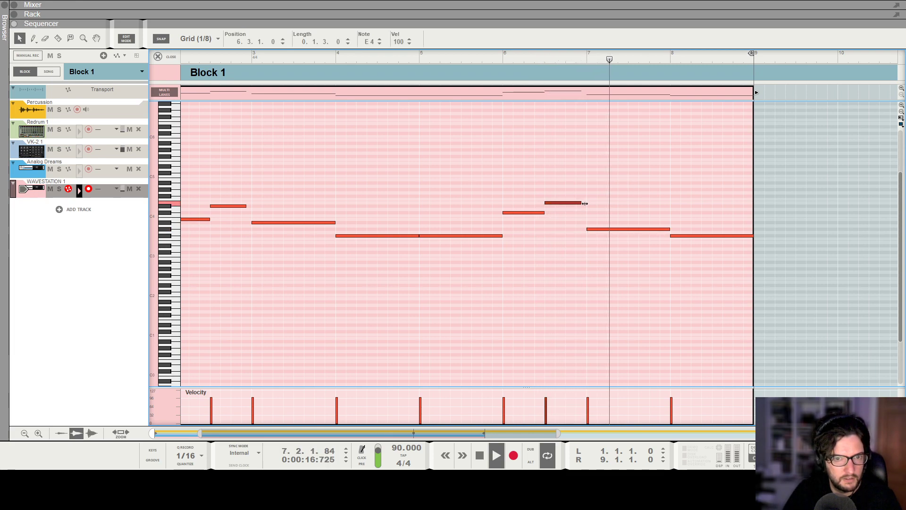
left_click(679, 203)
scroll(684, 213, "down", 4)
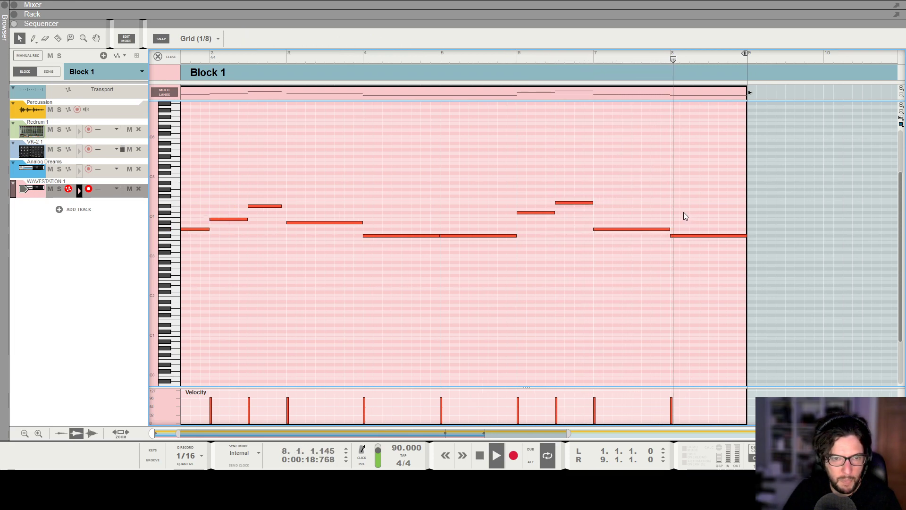
Play Block 1 from the start and check the channel strips and levels in the mixer
key("space")
key("shift+Return")
key("space")
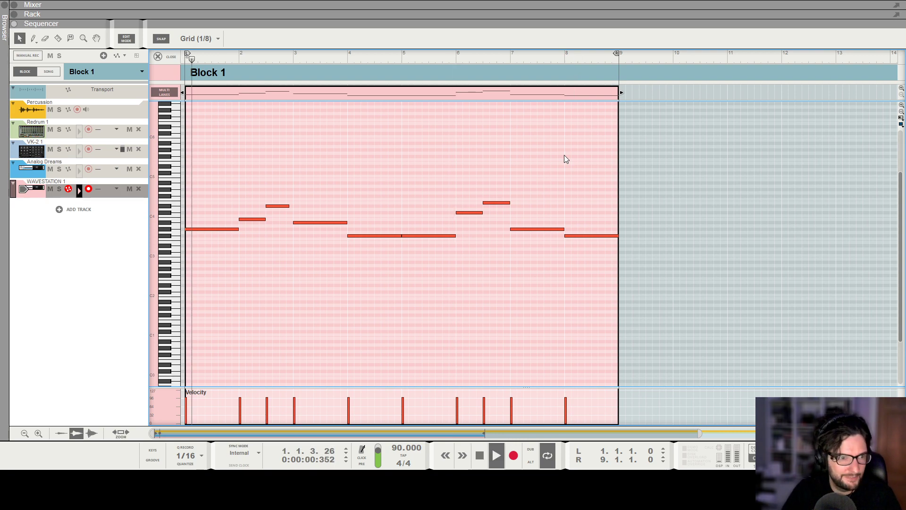
key("F5")
scroll(777, 289, "up", 10)
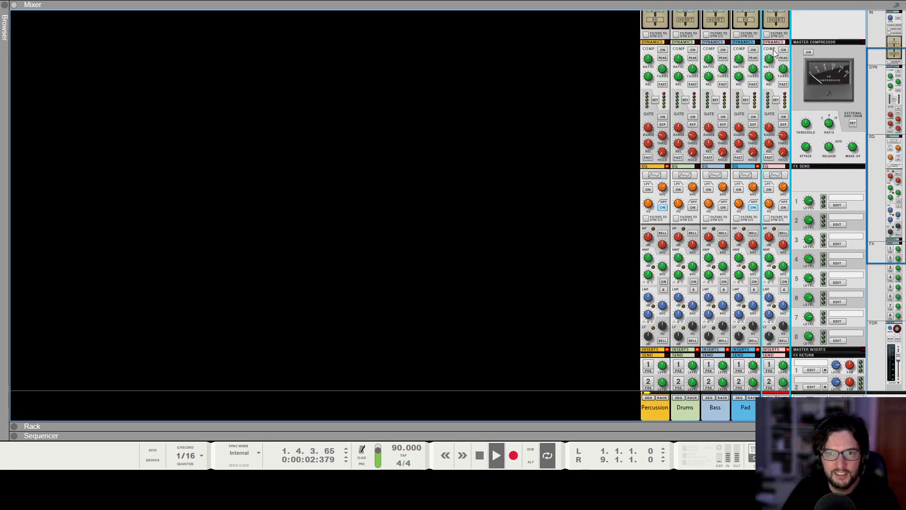
scroll(770, 42, "down", 10)
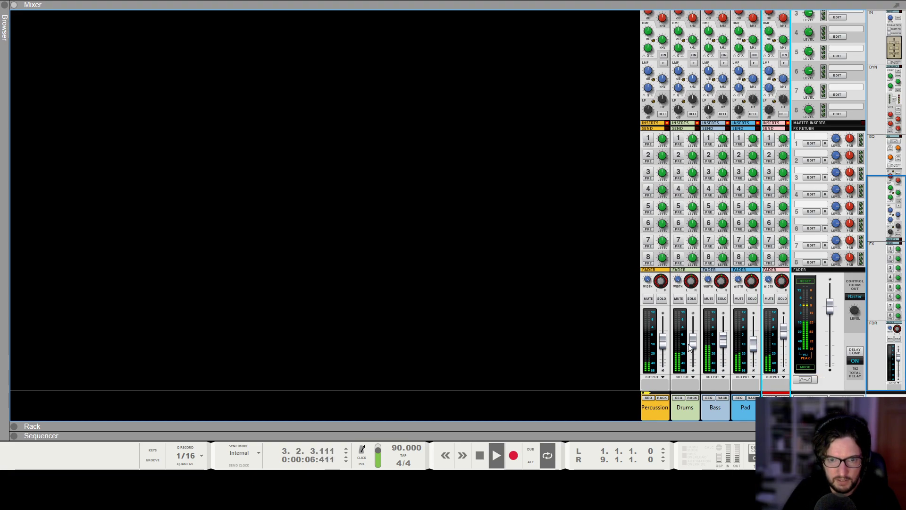
Show the Drums channel's Redrum in the rack, replay the block to compare levels, and select the WAVESTATION 1 channel
left_click(691, 398)
left_click(216, 331)
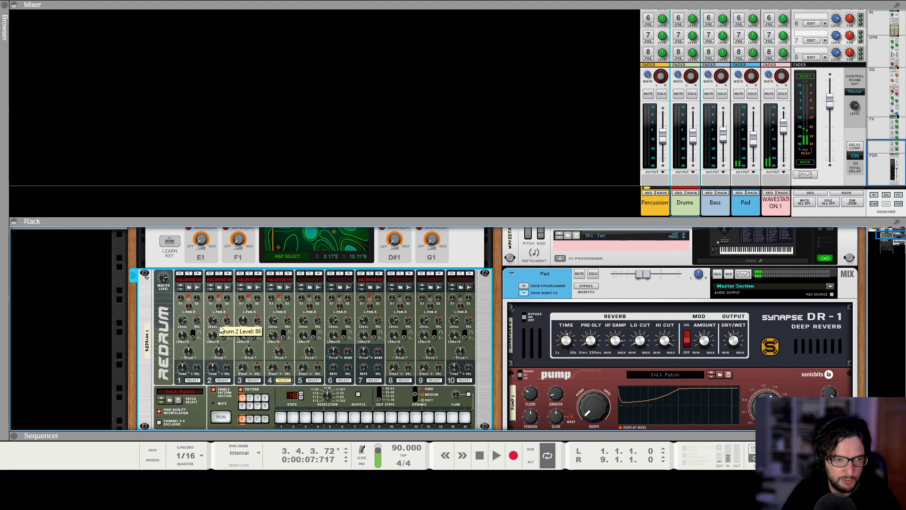
key("shift+Return")
key("space")
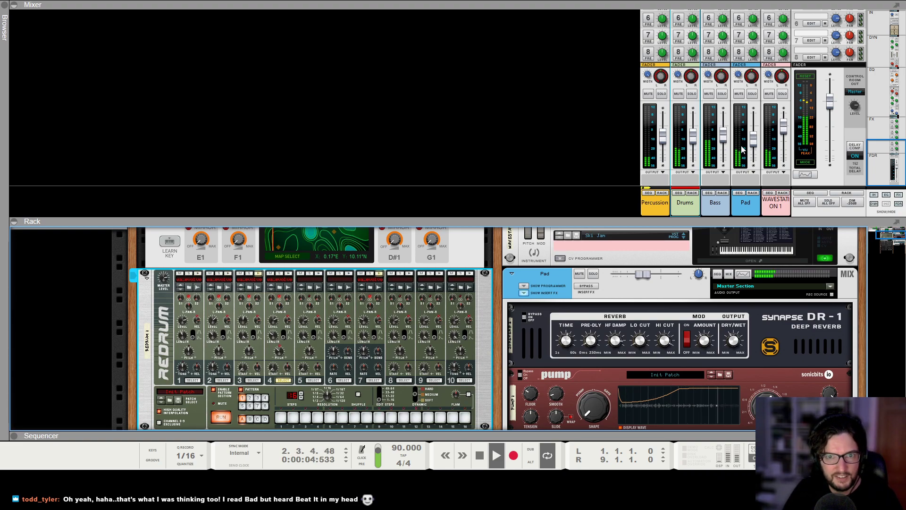
left_click(762, 134)
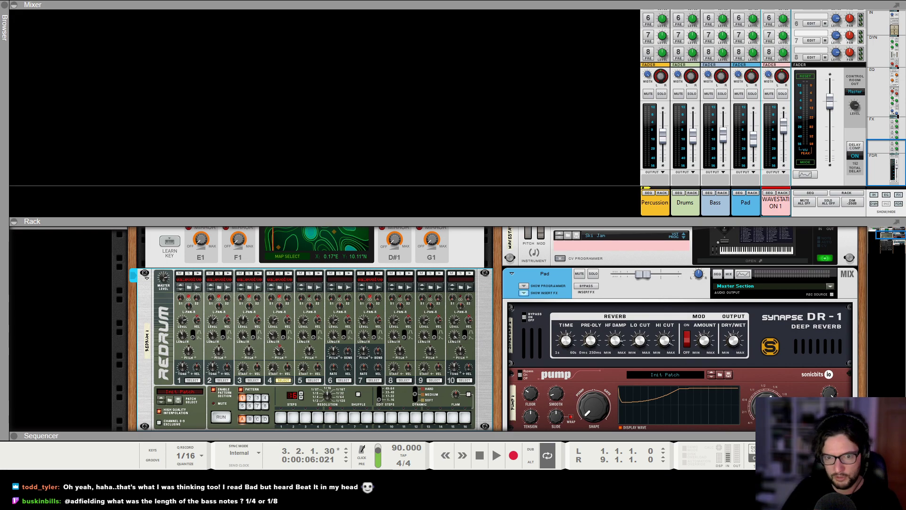
Select the first note of the VK-2 1 bass clip and zoom around the pattern to examine the bass note lengths
key("F7")
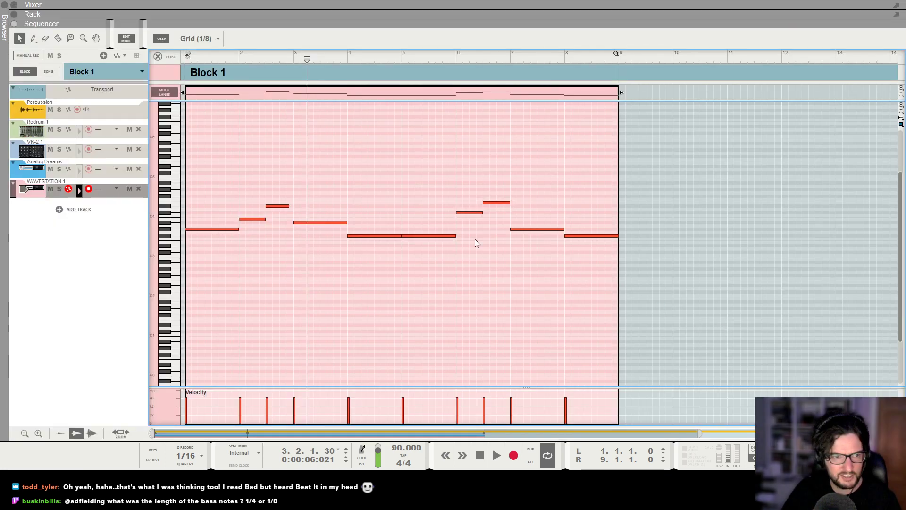
left_click(49, 150)
left_click(187, 269)
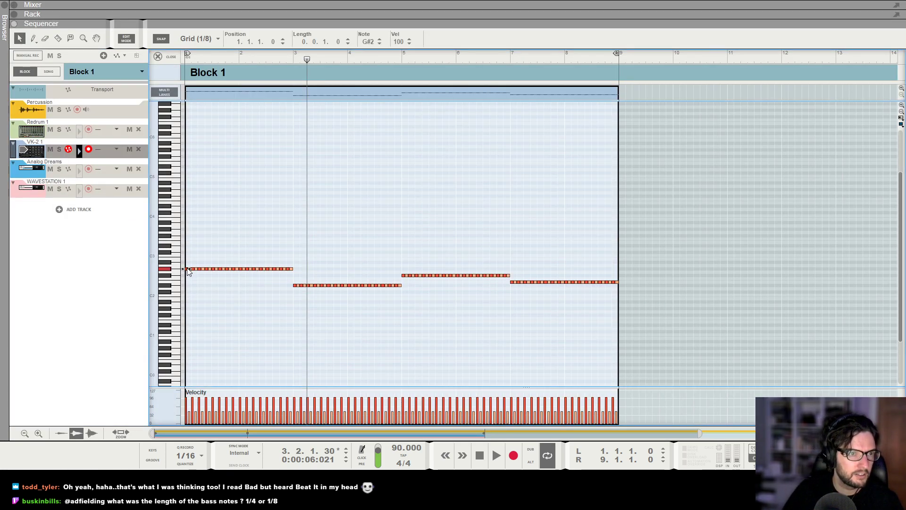
key("h")
key("h")
key("h")
key("h")
key("h")
key("h")
key("h")
key("h")
key("h")
key("h")
key("h")
key("h")
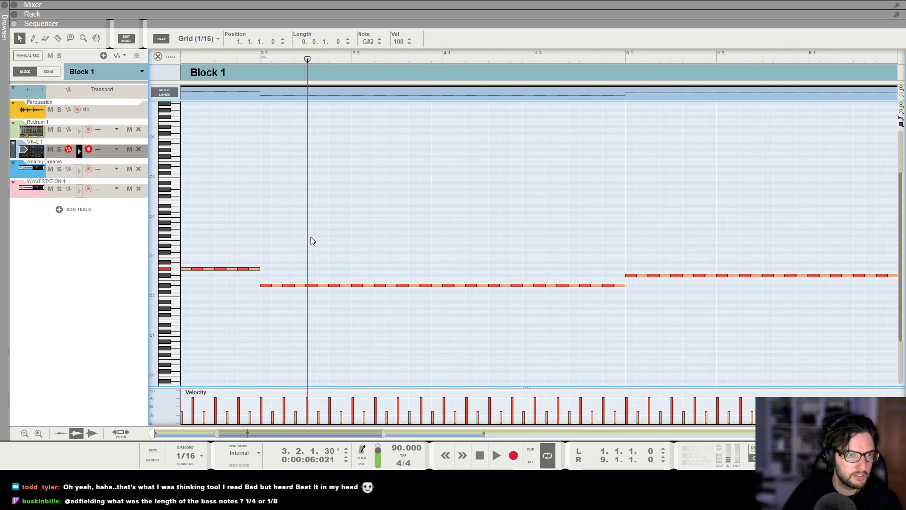
left_click_drag(268, 60, 272, 61)
key("g")
key("g")
key("g")
key("g")
key("g")
key("g")
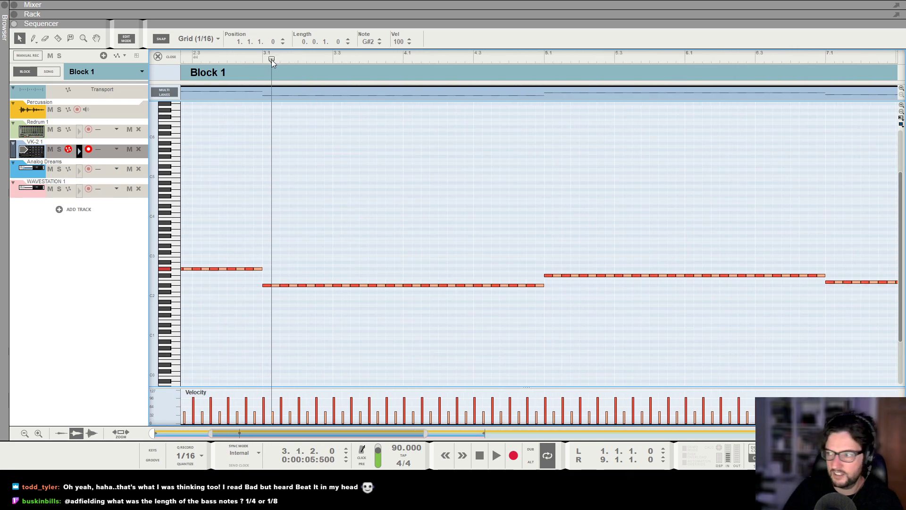
key("h")
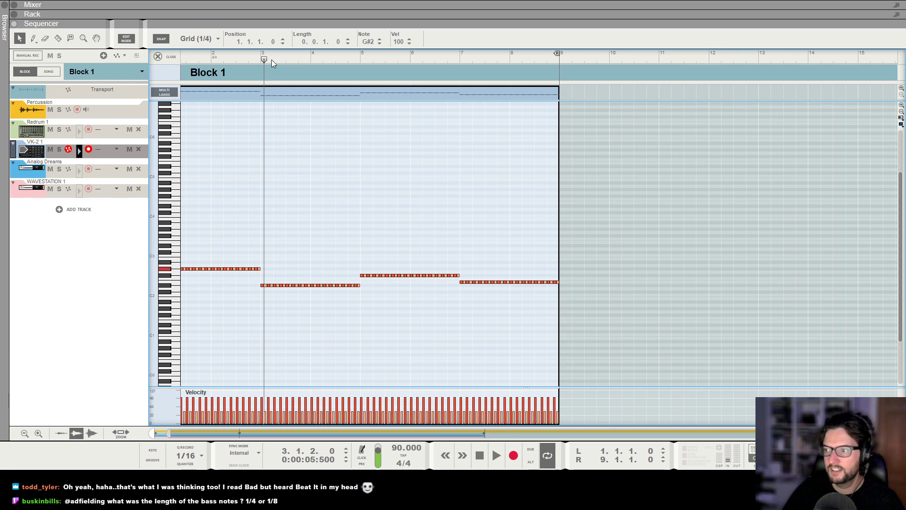
Play the block from the start while checking the WAVESTATION 1 channel's reverb settings, input gain and fader level
key("Home")
key("space")
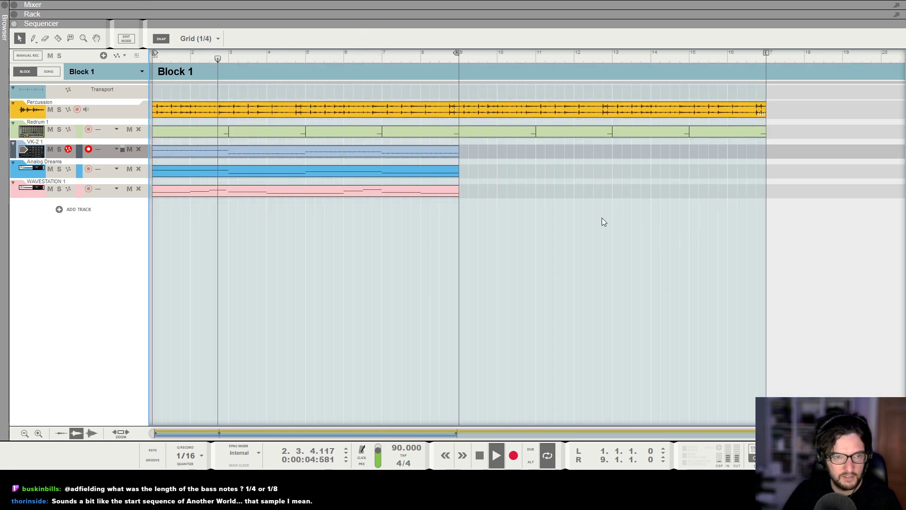
key("F6")
key("F5")
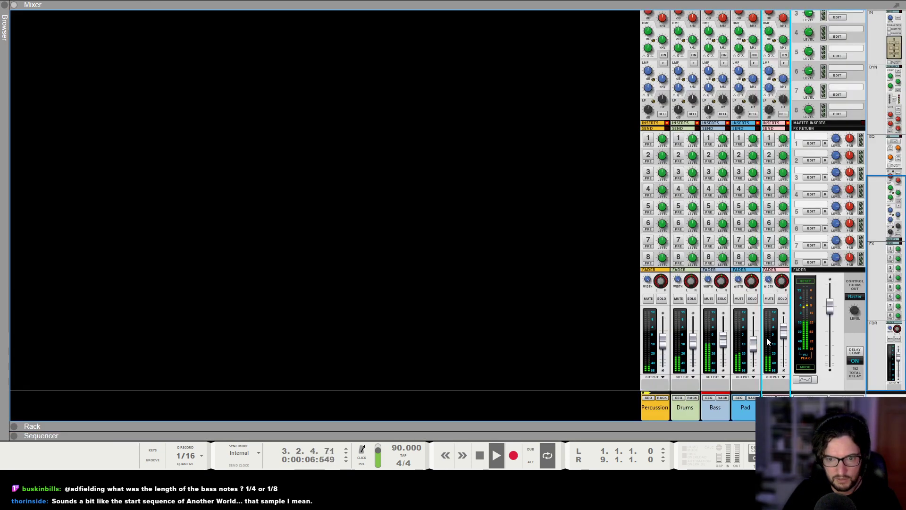
key("F6")
scroll(745, 240, "up", 10)
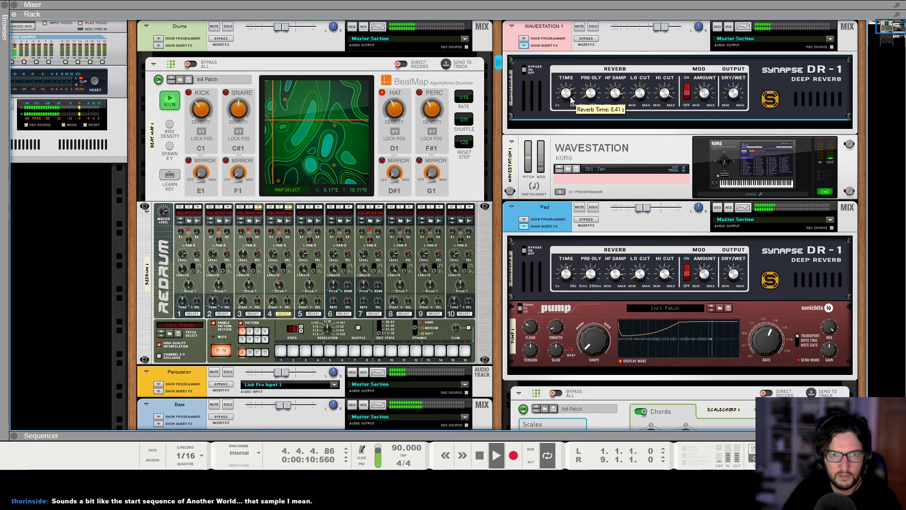
key("F5")
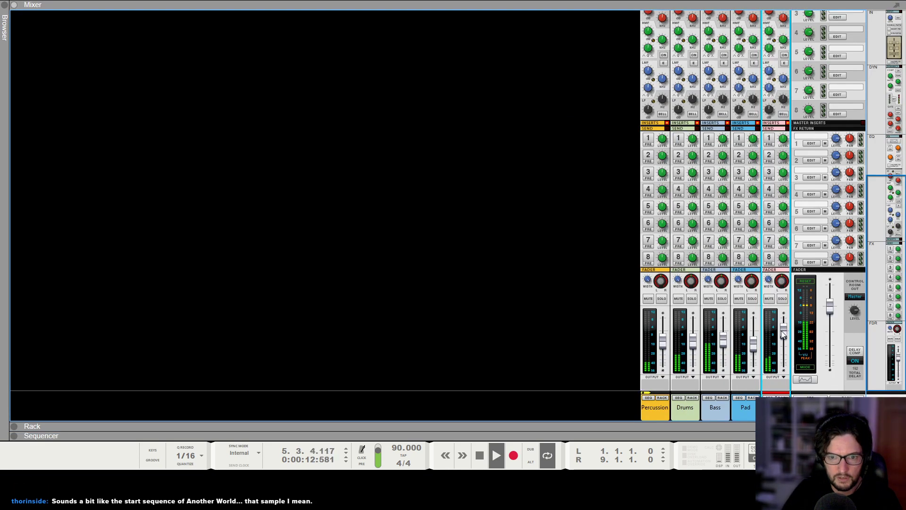
scroll(782, 330, "up", 10)
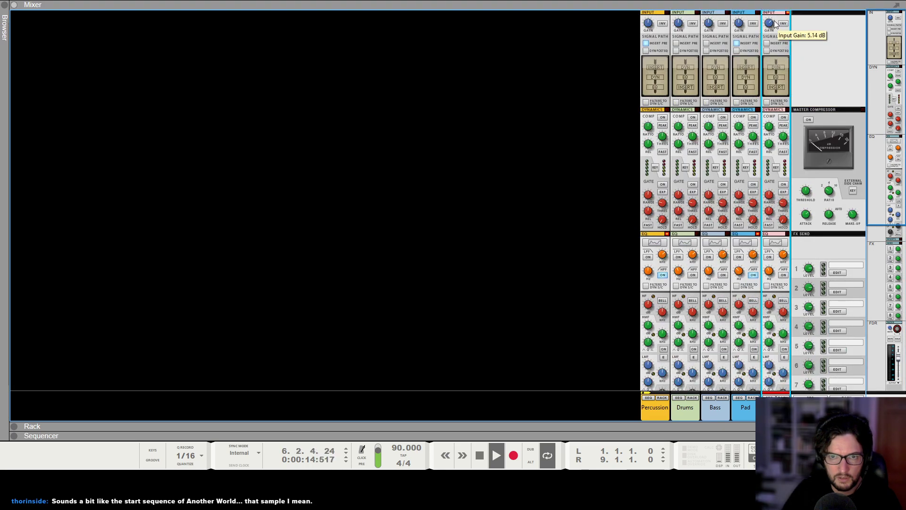
scroll(769, 28, "down", 10)
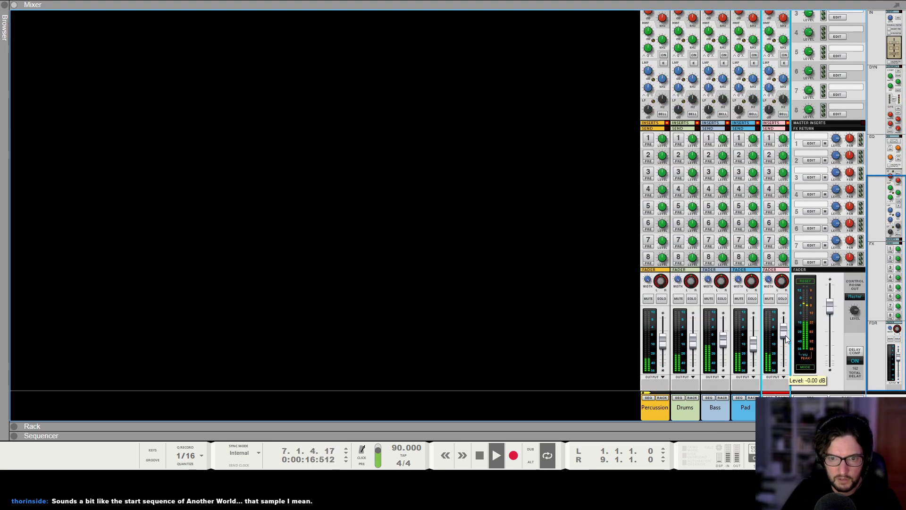
Look through the rack's Drums, Bass, Pad and WAVESTATION devices, stop playback and return the song position to the block's start
key("F6")
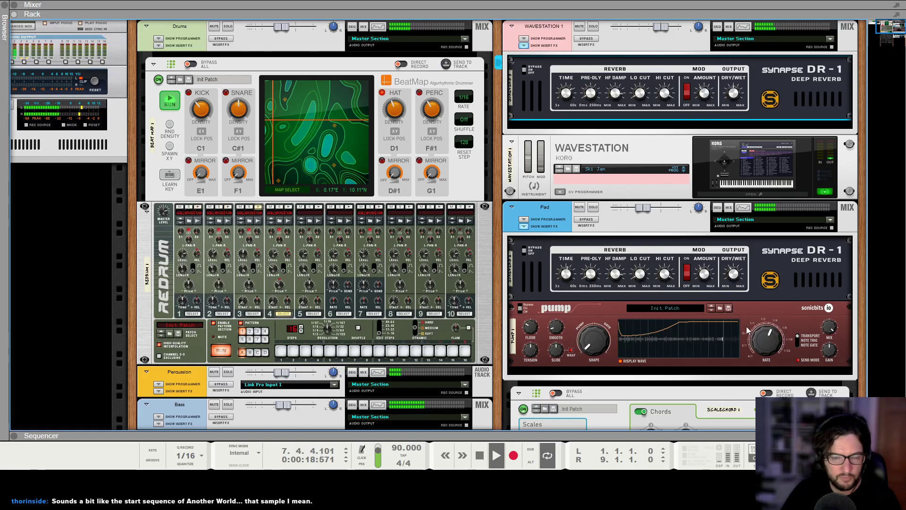
scroll(728, 297, "down", 10)
key("space")
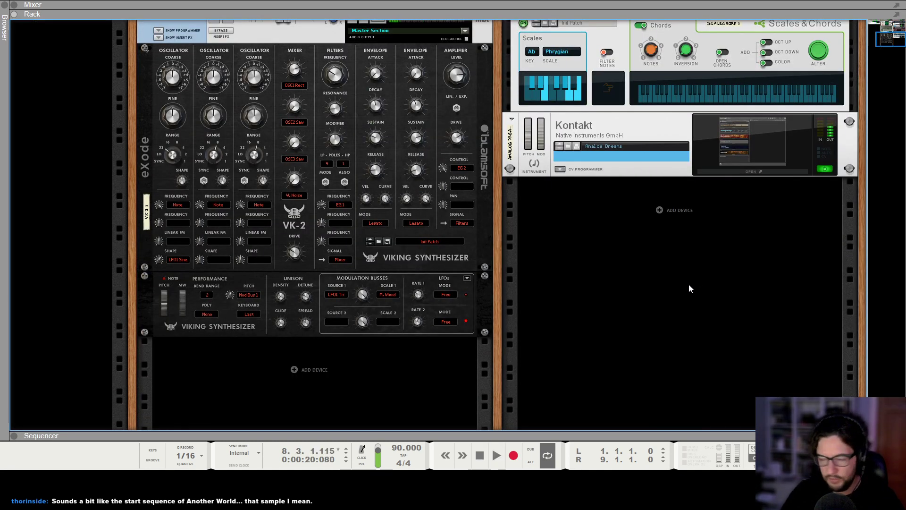
key("KP_0")
key("KP_0")
key("KP_0")
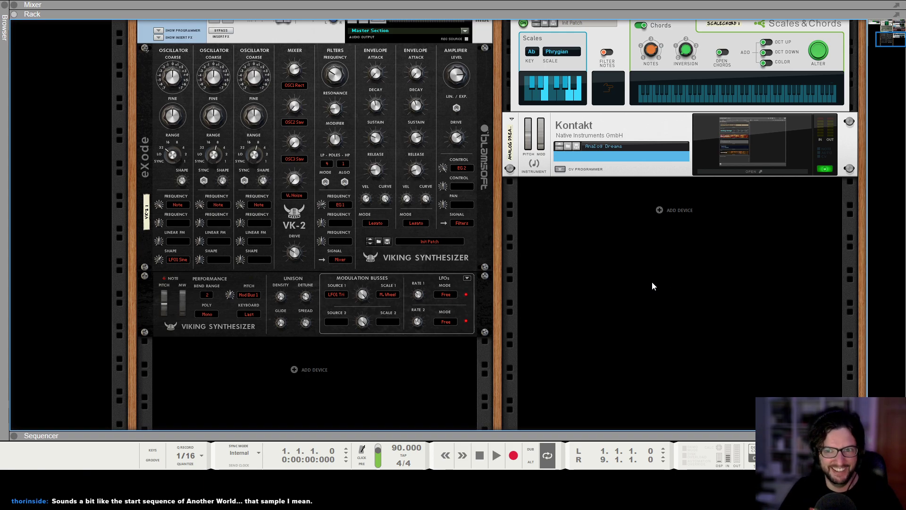
scroll(703, 149, "up", 10)
left_click(541, 28)
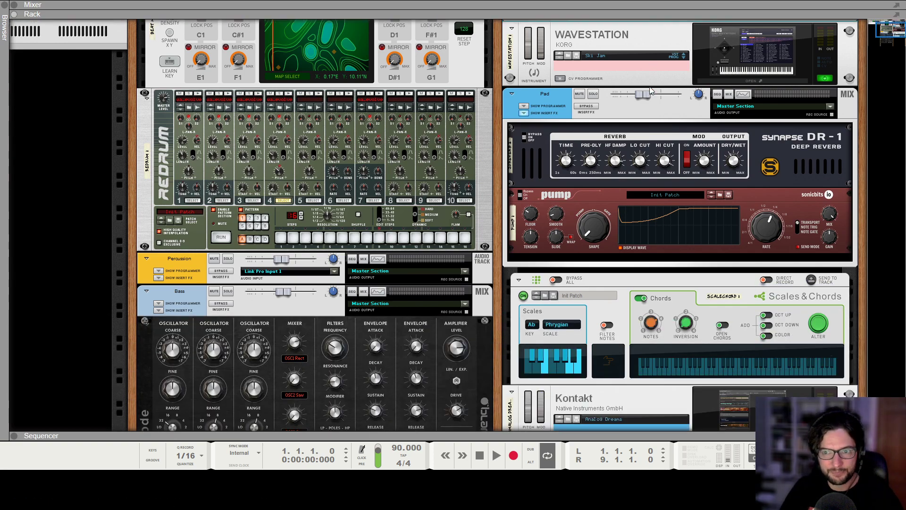
scroll(651, 90, "down", 3)
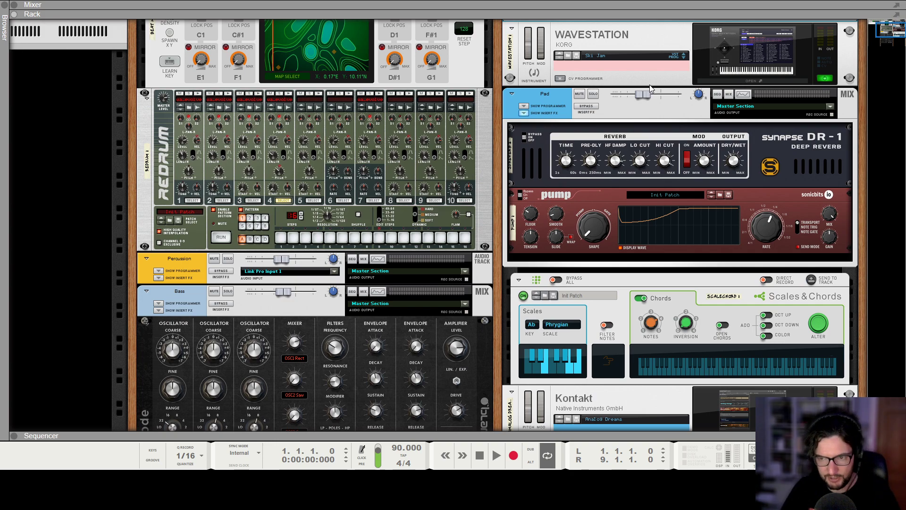
Duplicate the VK-2 1, Analog Dreams and WAVESTATION 1 clips to bar 9, and move the loop end to bar 17 with the song position at bar 9
key("F7")
scroll(536, 175, "down", 5)
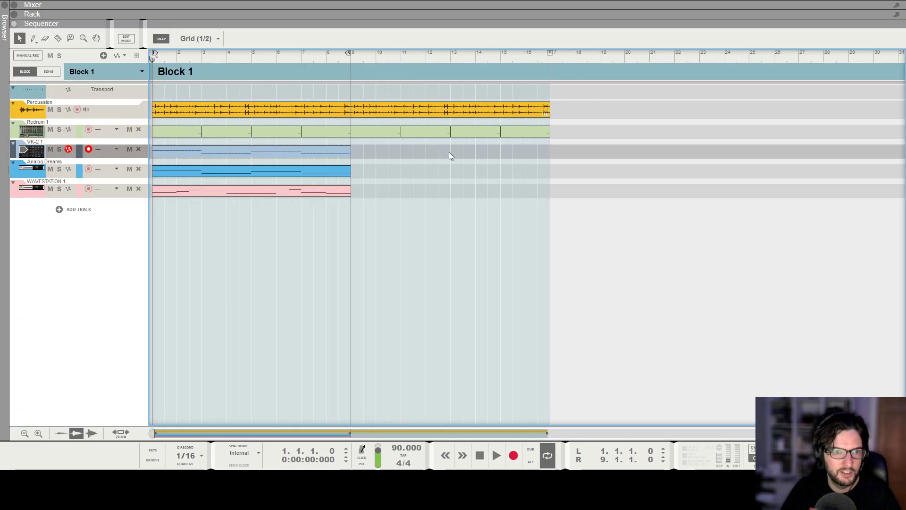
left_click_drag(447, 144, 305, 199)
key("ctrl+d")
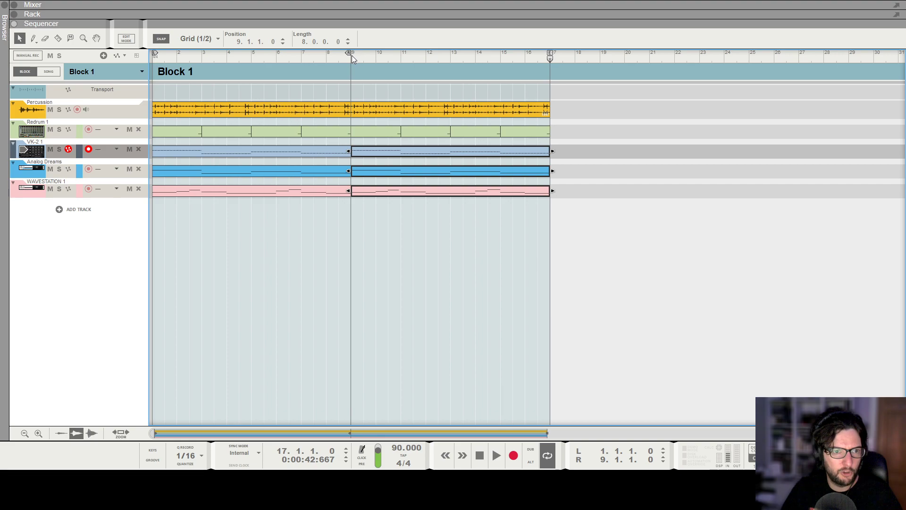
left_click(552, 58, "alt")
left_click(353, 60)
left_click(466, 287)
Transpose the bass notes in bars 13 and 14 of the second VK-2 1 clip up three semitones to A2
double_click(403, 151)
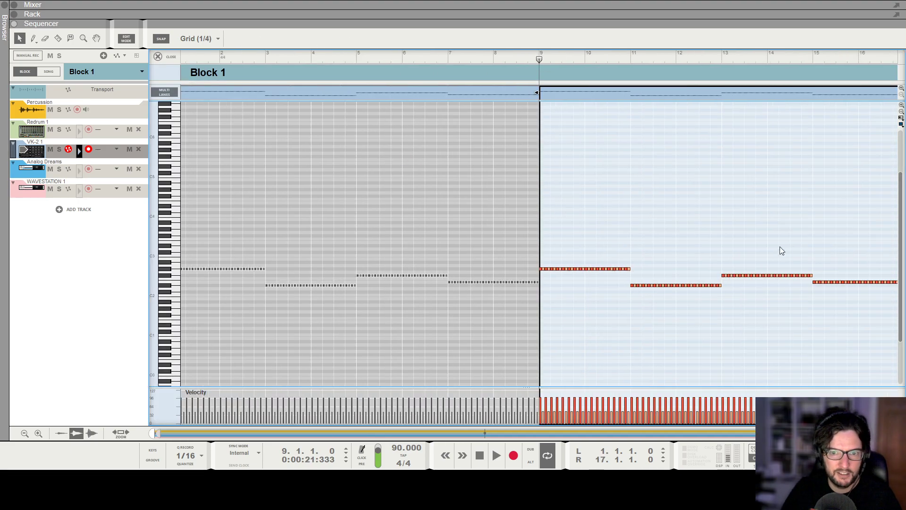
left_click_drag(597, 263, 683, 277)
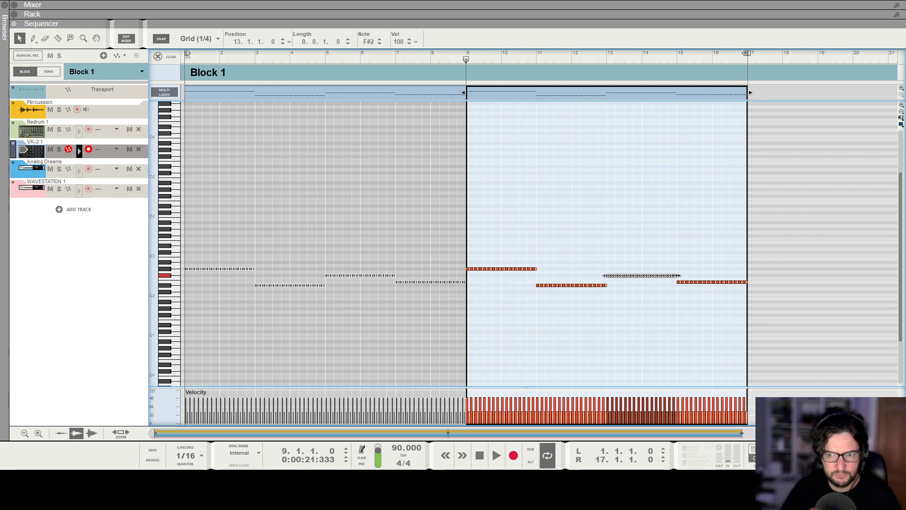
key("Up")
key("Up")
key("Up")
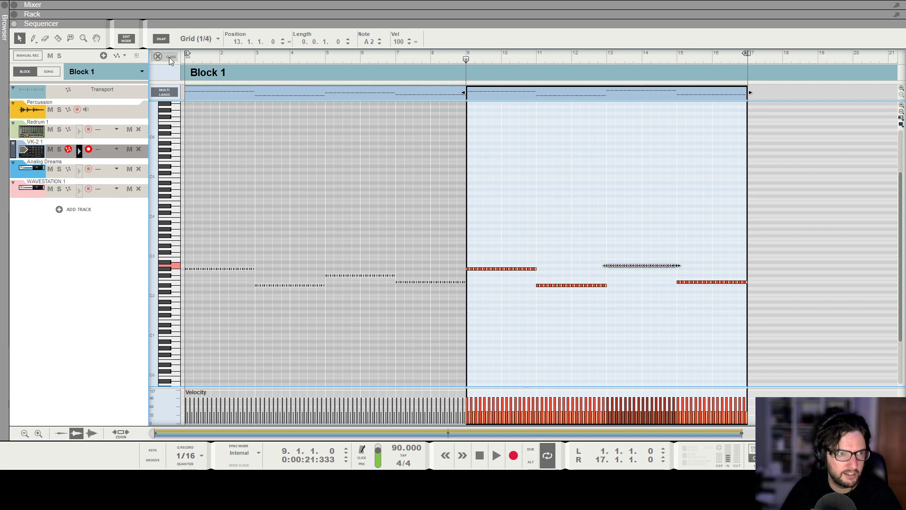
left_click(158, 56)
Raise the bar 13 note of the second Analog Dreams clip three semitones to match the bass, and start playback from bar 9
double_click(462, 172)
left_click_drag(636, 197, 652, 308)
key("space")
left_click(634, 168)
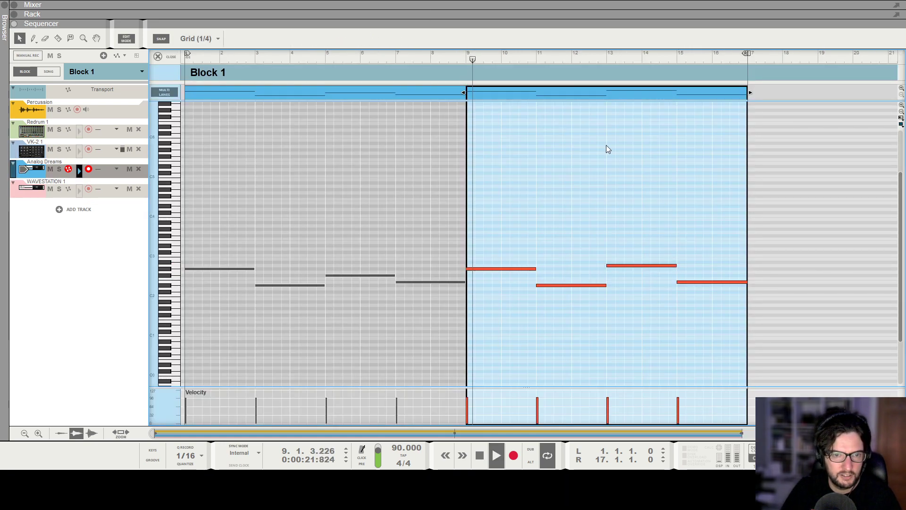
left_click(164, 58)
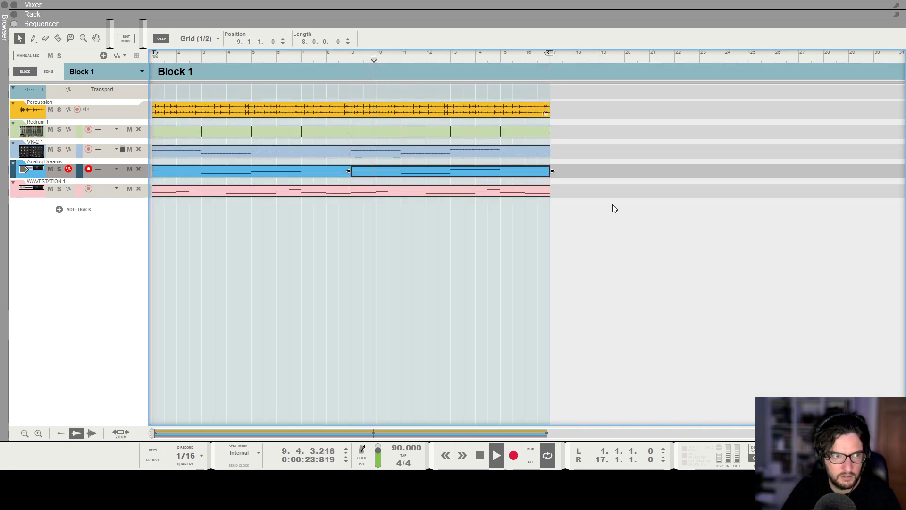
Listen to the second half of the block while checking the mixer levels, and return the stopped song position to the start
key("F6")
scroll(592, 225, "up", 1)
left_click(541, 302)
key("F5")
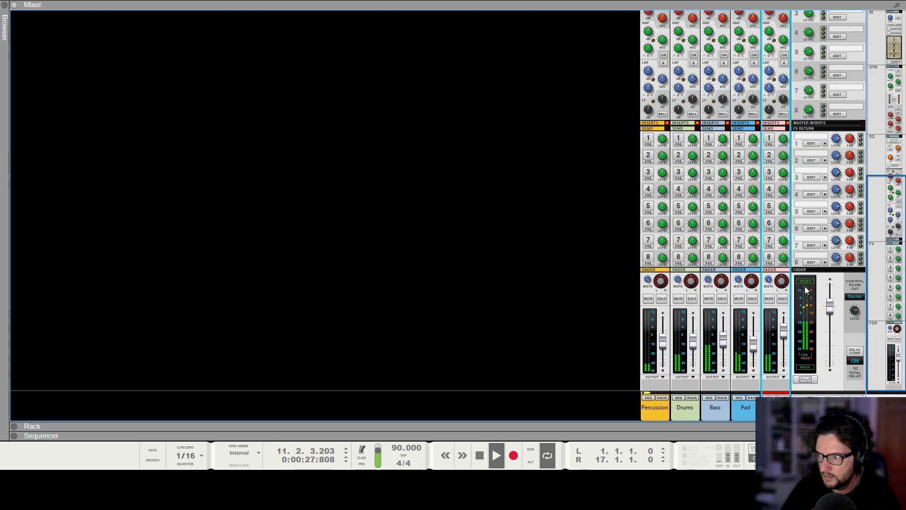
mouse_move(787, 339)
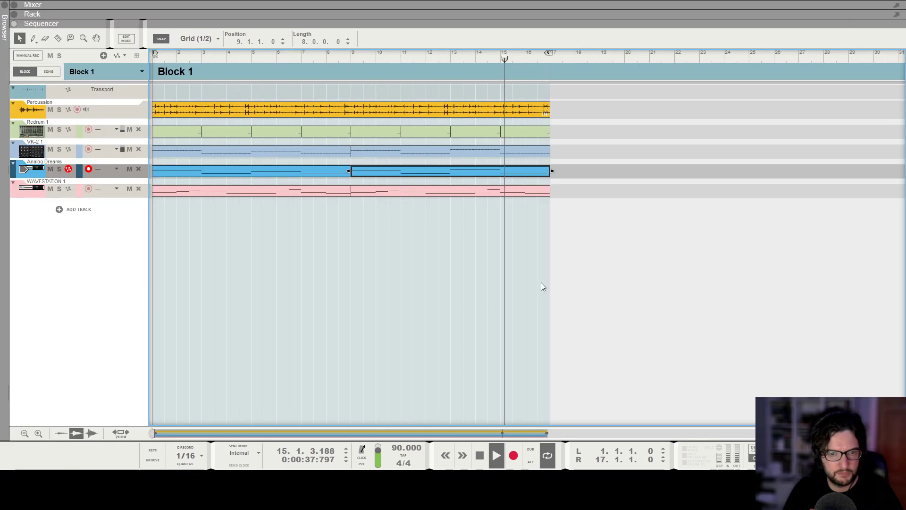
key("F7")
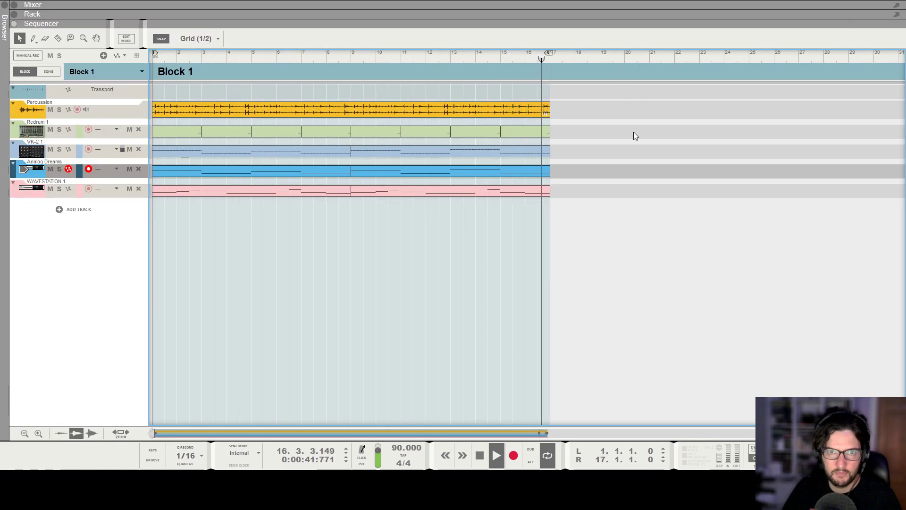
key("space")
key("shift+Return")
key("shift+Return")
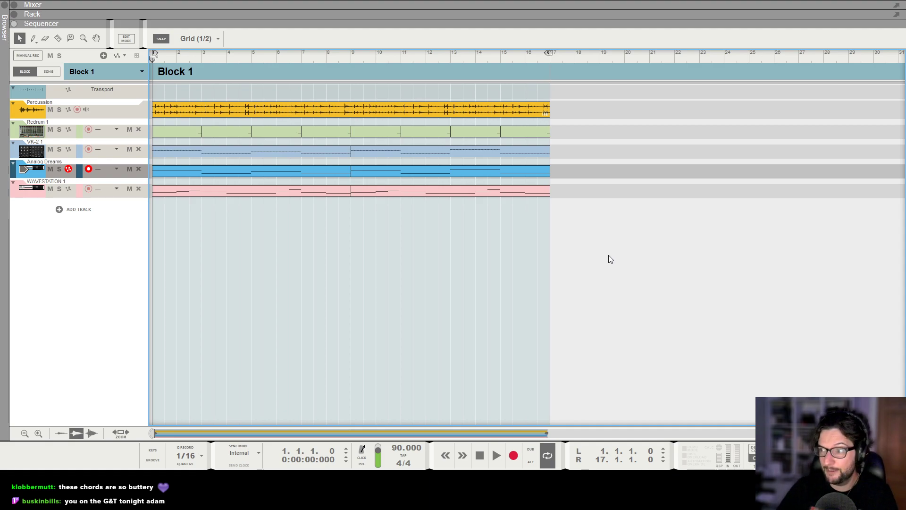
Add a Waldorf Largo synthesizer below the Kontakt in the rack, open its editor and keep the window open
key("F6")
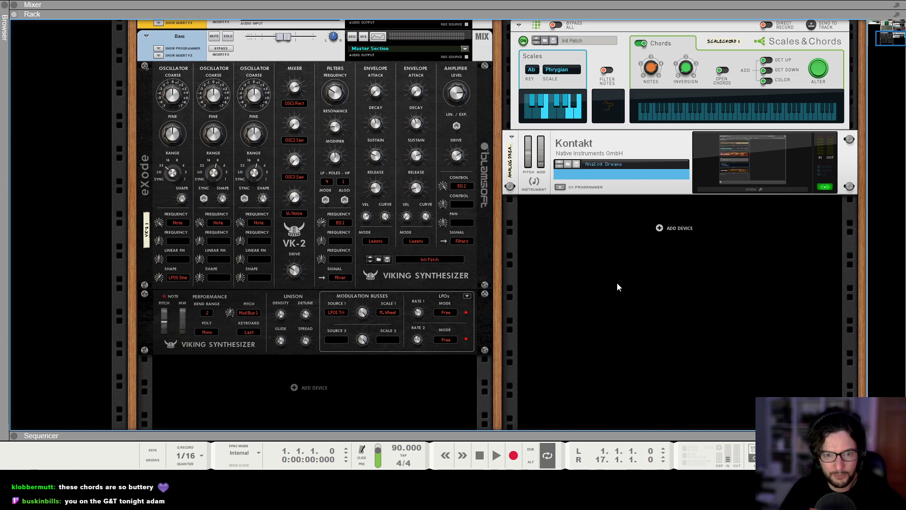
left_click(709, 295)
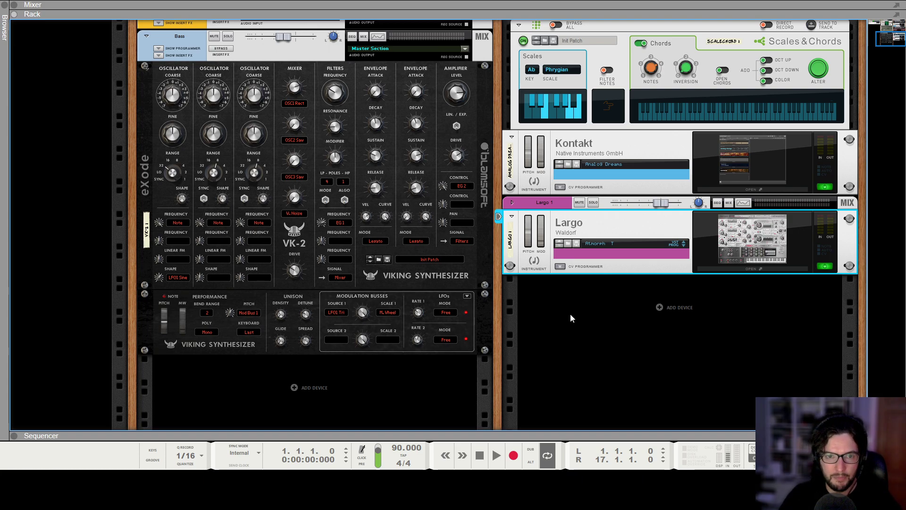
left_click(749, 269)
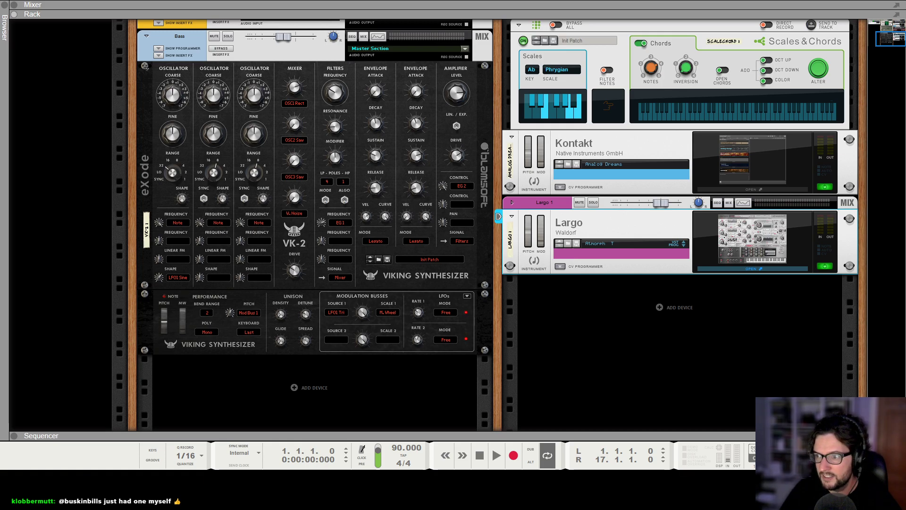
key("alt+Tab")
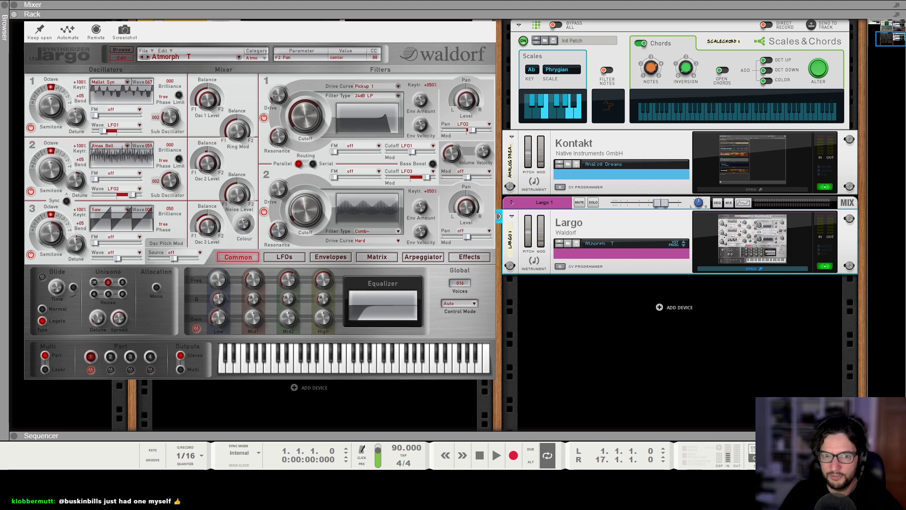
left_click(579, 385)
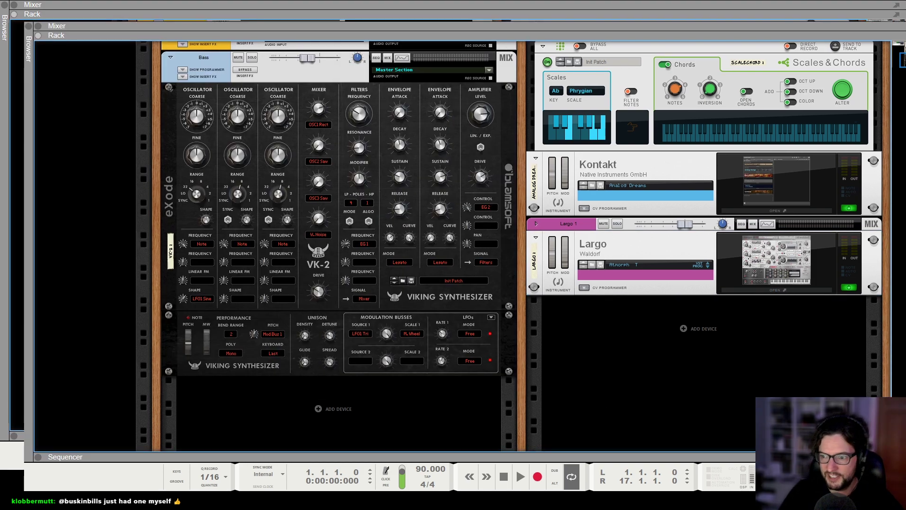
left_click(734, 267)
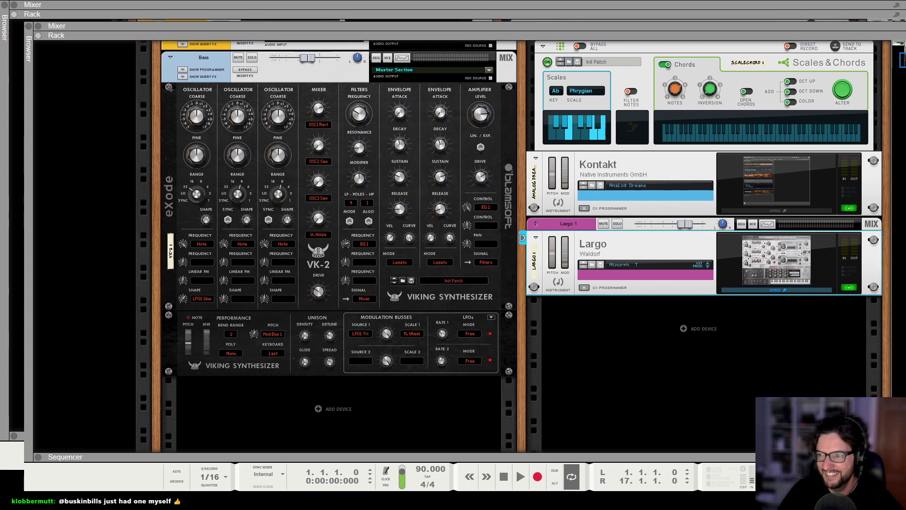
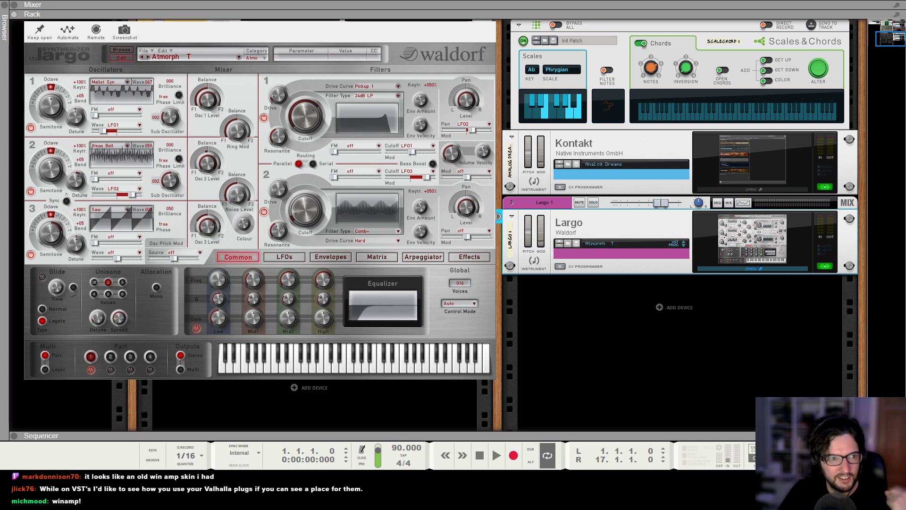
left_click(39, 30)
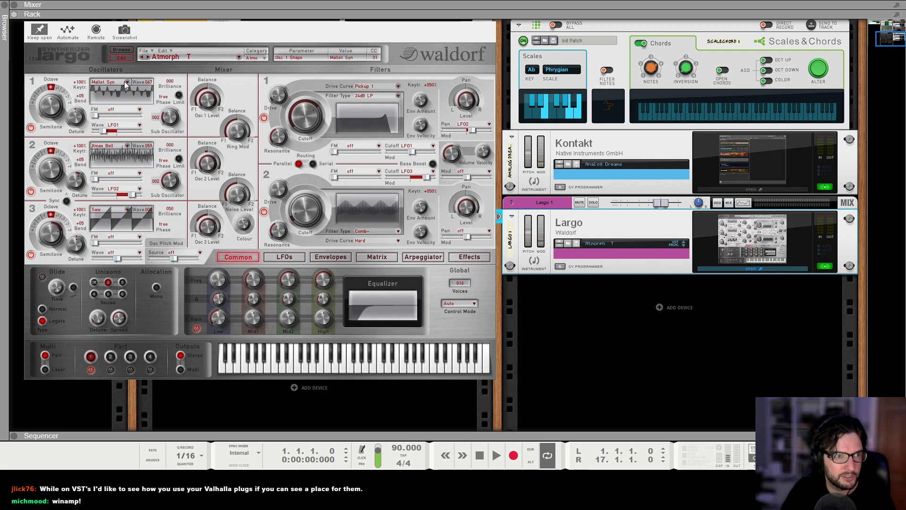
Load the Init Bank from Largo's Local Library and return to the editing view with the Init Program
left_click(125, 50)
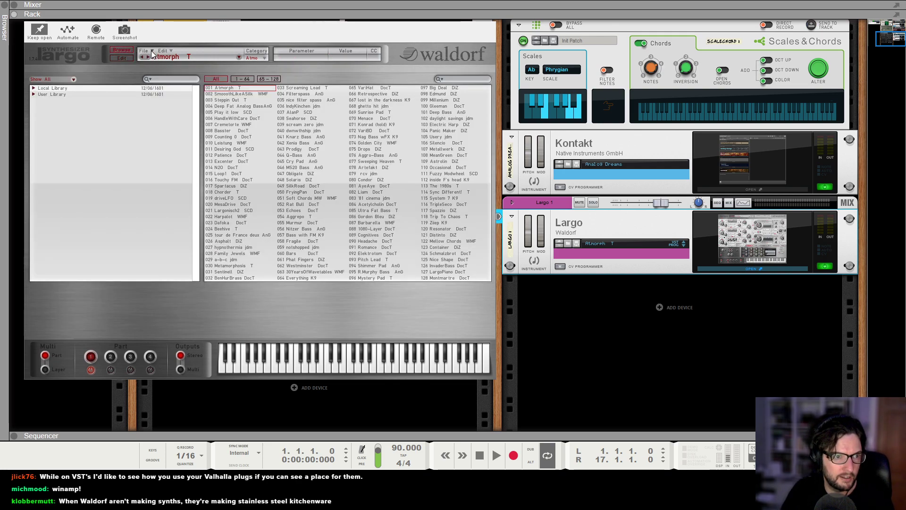
left_click(33, 89)
left_click(61, 94)
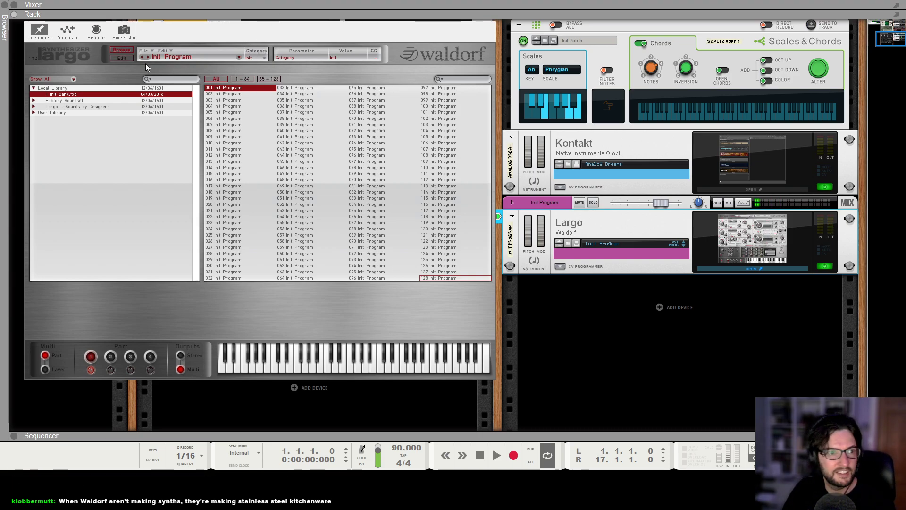
left_click(122, 58)
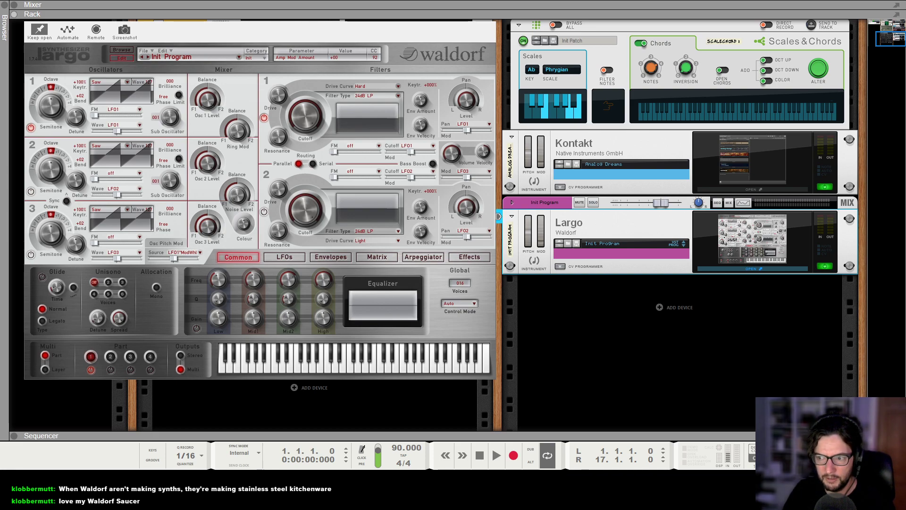
Set Largo's filter 1 cutoff to 71, drive to 34 and drive curve to Light, adjusting its resonance and envelope amount as well
left_click_drag(301, 118, 296, 177)
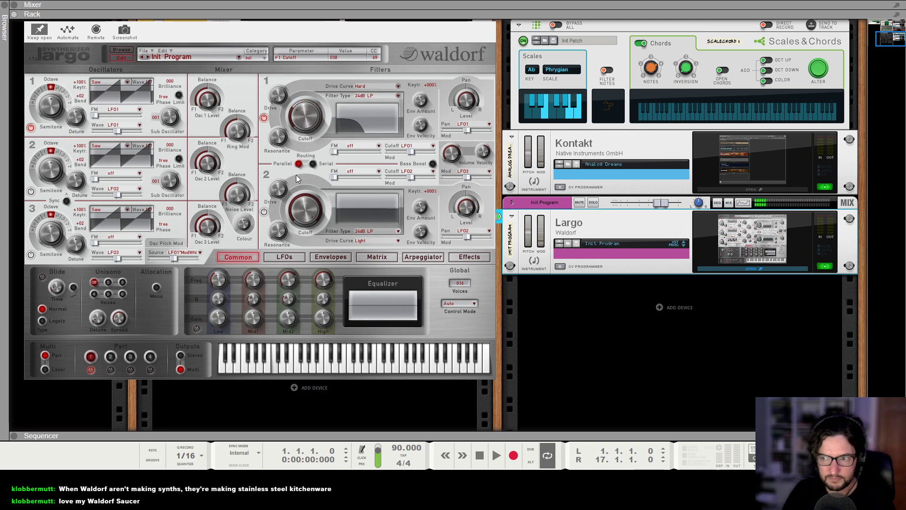
left_click_drag(272, 141, 287, 116)
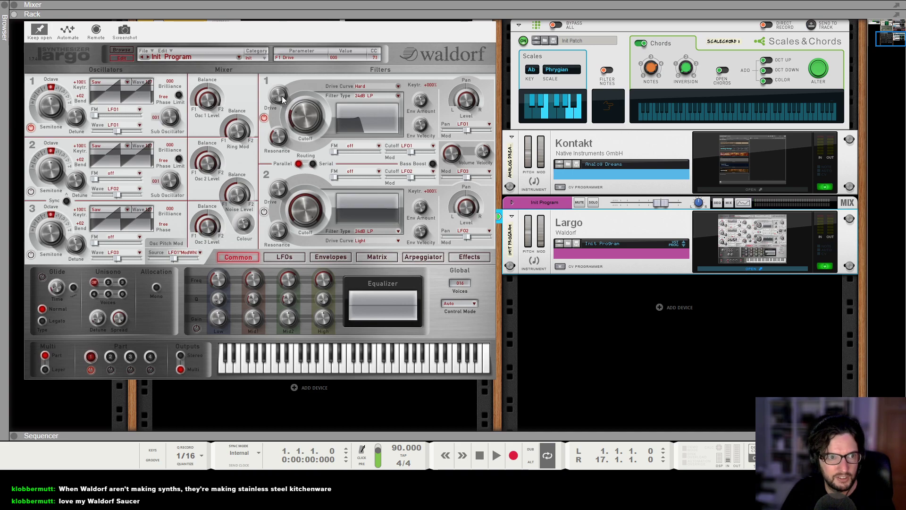
left_click_drag(307, 118, 290, 81)
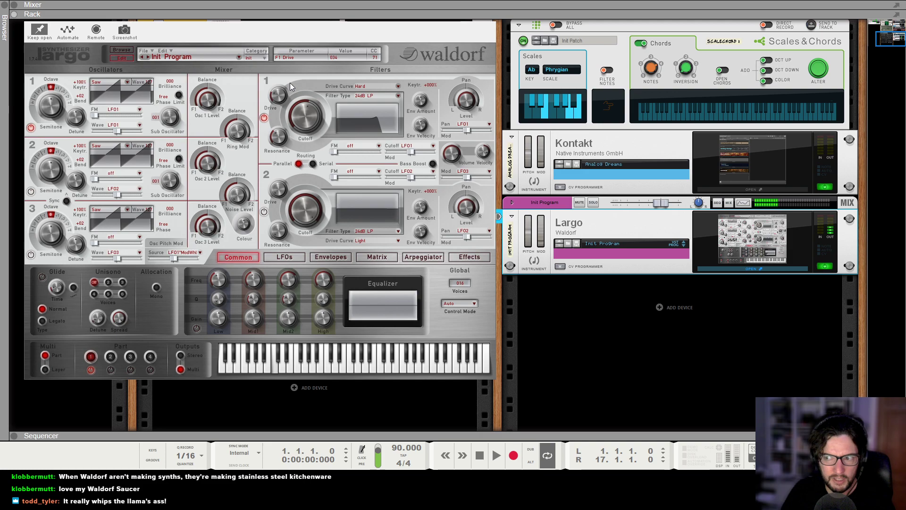
left_click(381, 90)
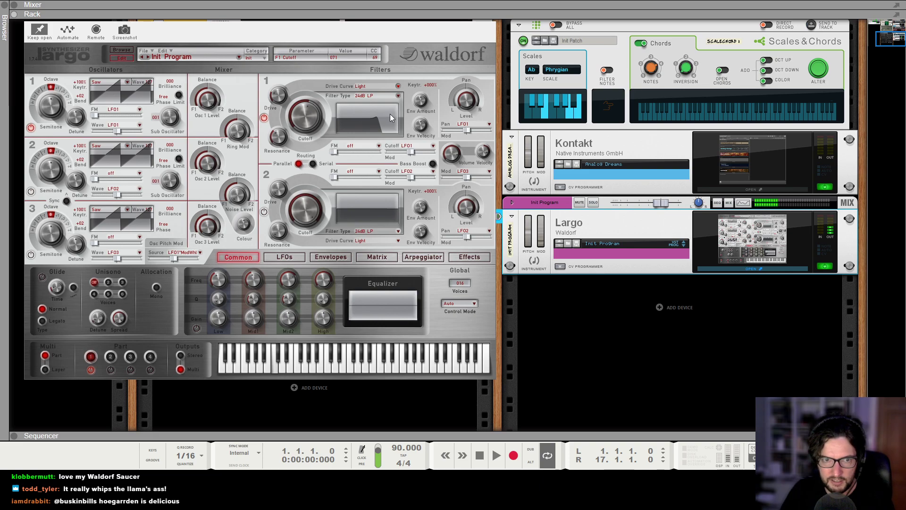
left_click_drag(418, 98, 422, 96)
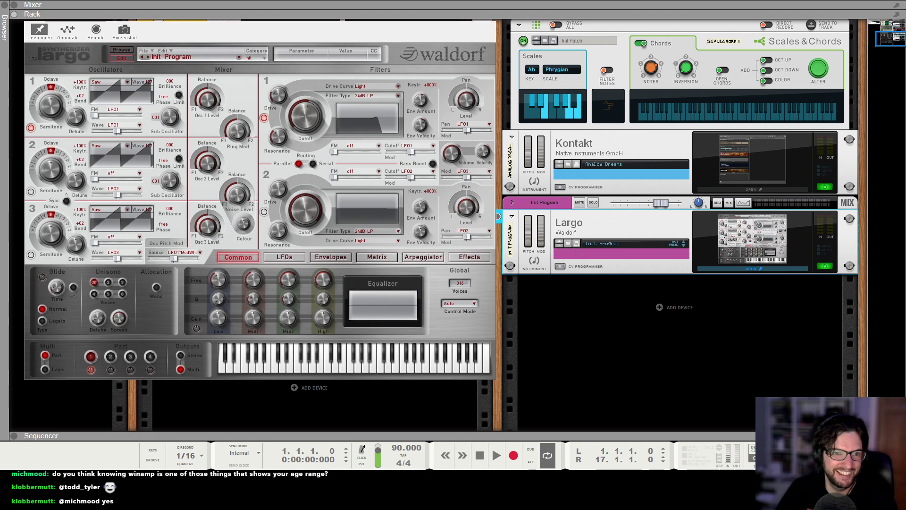
Adjust the sustain and release of Largo's filter envelope and the release of its amplifier envelope, and switch on filter 2
left_click(331, 256)
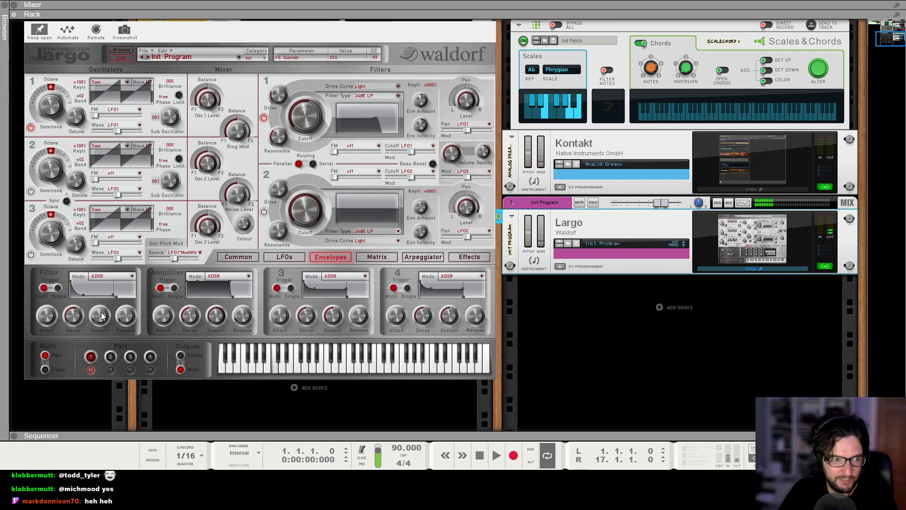
left_click_drag(129, 311, 147, 284)
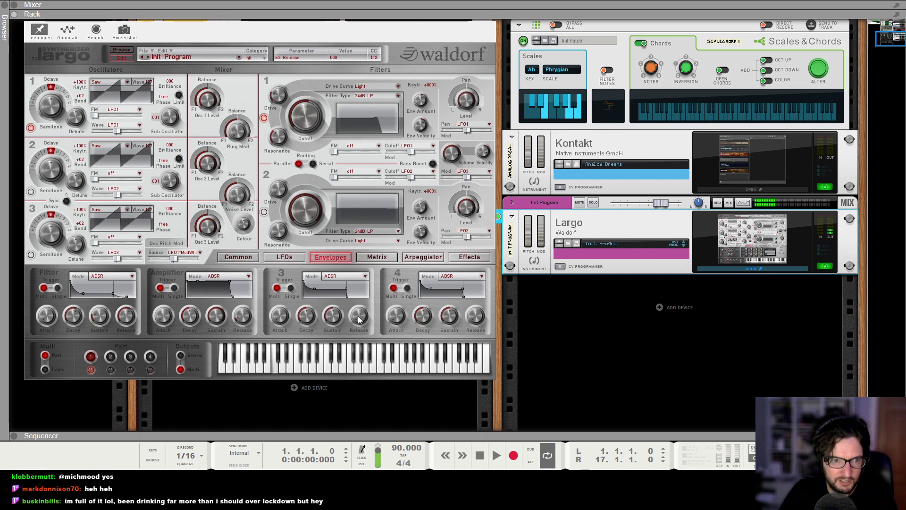
left_click_drag(236, 312, 256, 295)
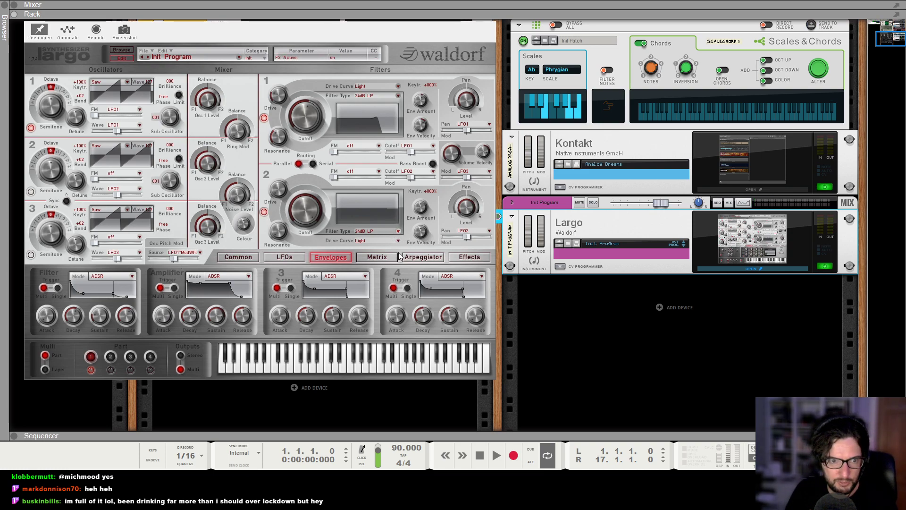
Set Largo's filter 2 to 24dB HP with serial filter routing, adjust its cutoff and raise its LFO2 pan modulation
left_click(403, 273)
left_click_drag(312, 211, 324, 254)
left_click(313, 163)
left_click_drag(310, 215, 315, 255)
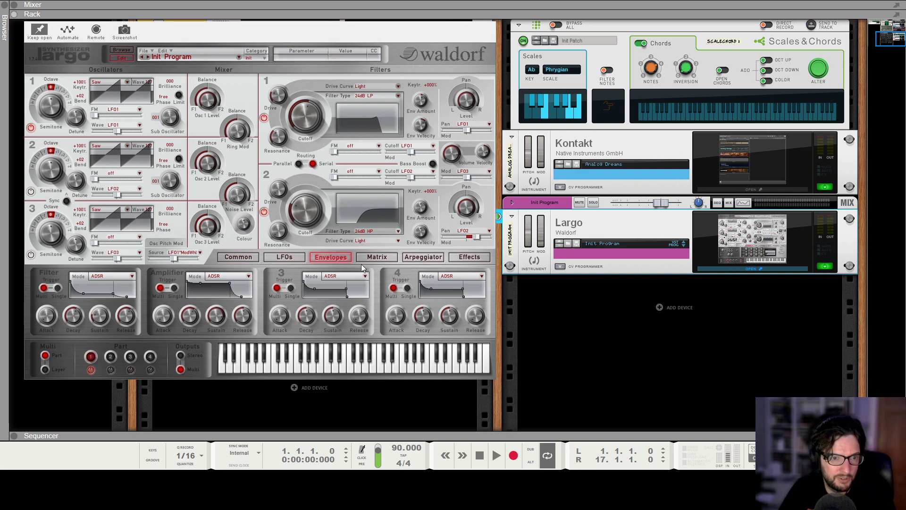
Set LFO 2's speed to 41, and give LFO 1 the S&H shape with a speed of 0
left_click(284, 256)
left_click_drag(219, 309, 220, 313)
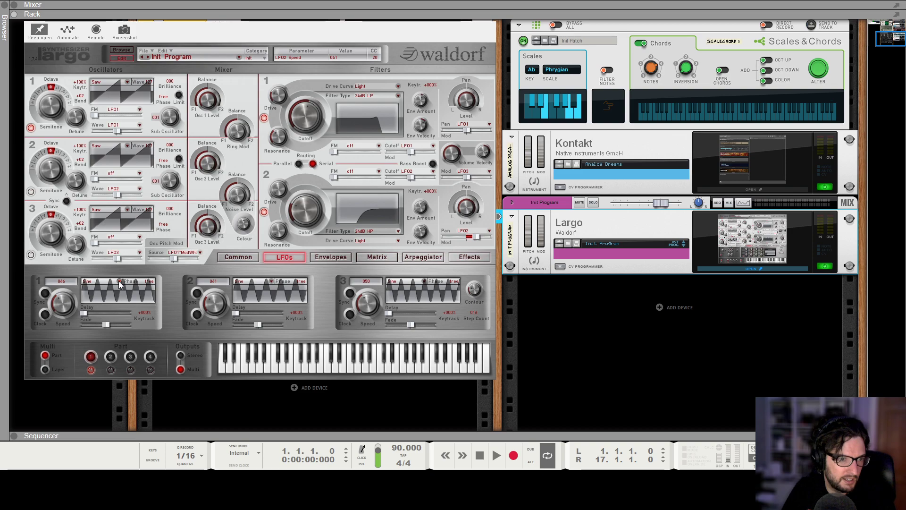
left_click(99, 335)
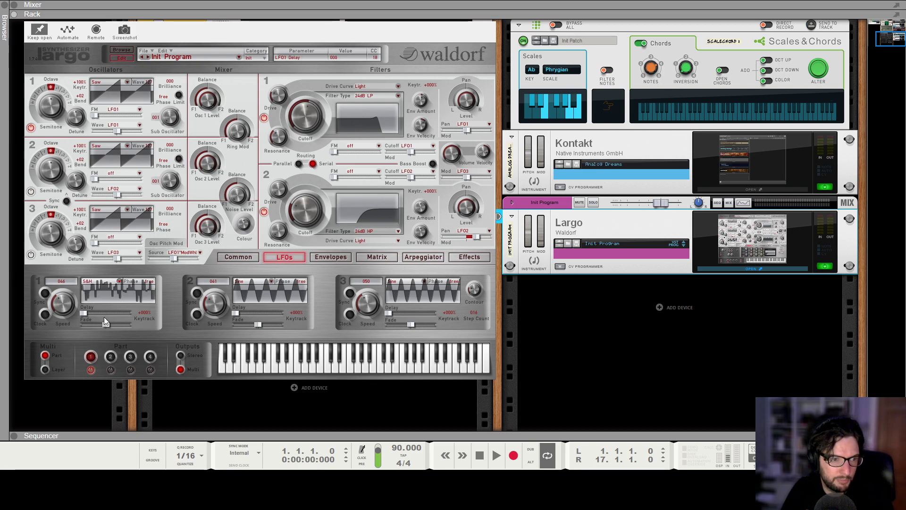
left_click_drag(65, 313, 95, 383)
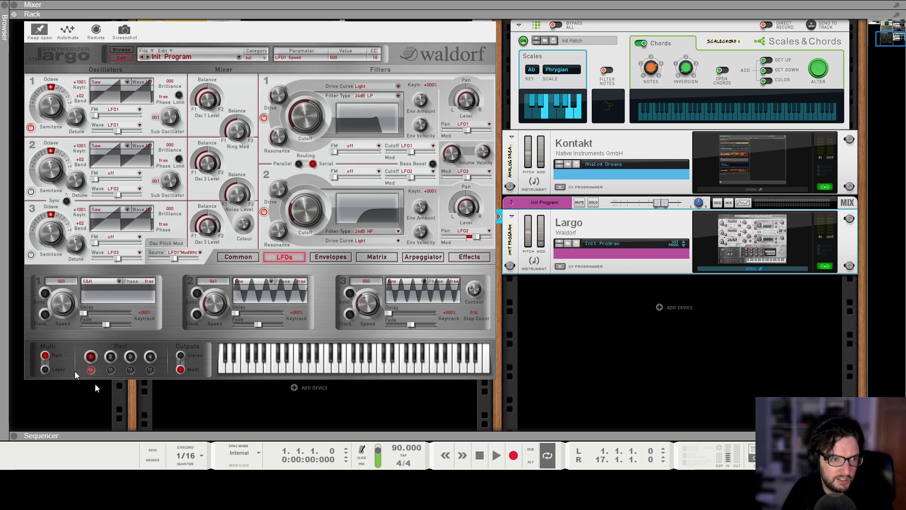
Route LFO1 to F2 Pan in the first slot of Largo's modulation matrix and raise the modulation amount
left_click(376, 256)
left_click(81, 277)
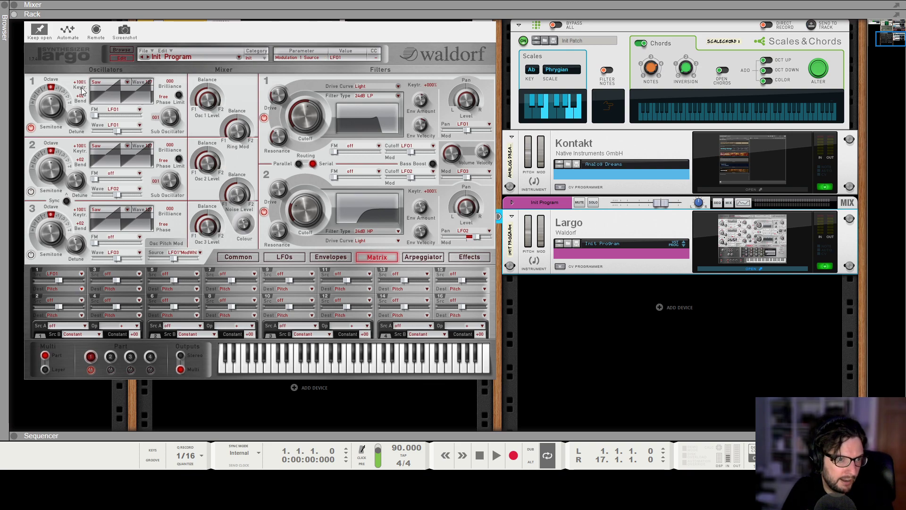
left_click(90, 282)
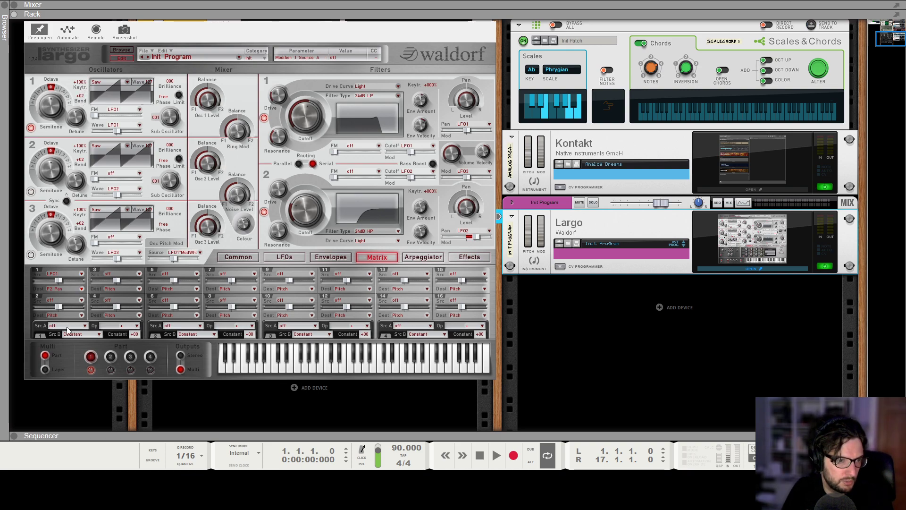
left_click_drag(60, 306, 71, 282)
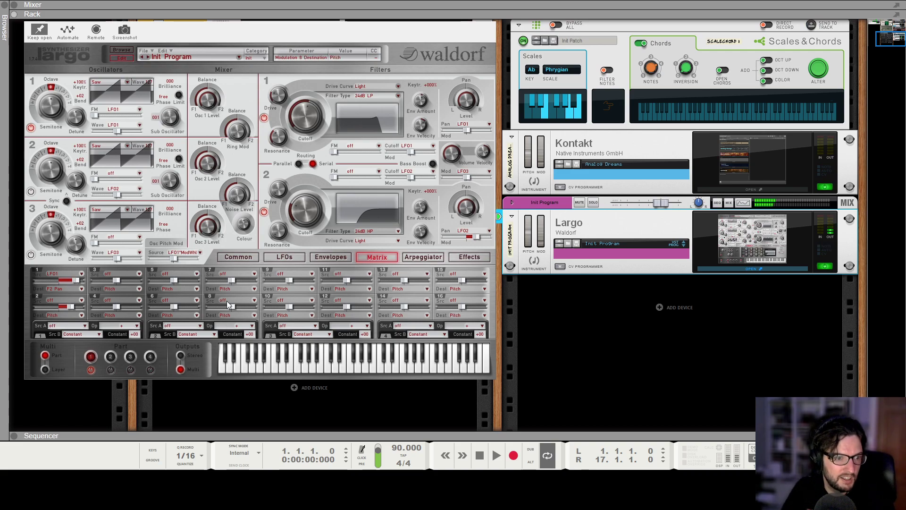
Switch on the Reverb in Largo's second effect slot, adjust its mix and size, and lower filter 1's cutoff
left_click(235, 256)
left_click(461, 256)
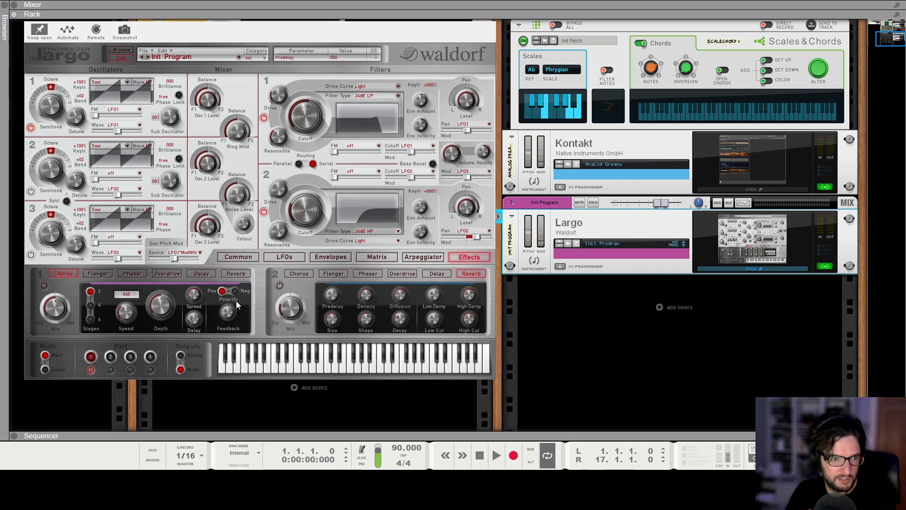
left_click(279, 285)
left_click_drag(293, 297, 296, 312)
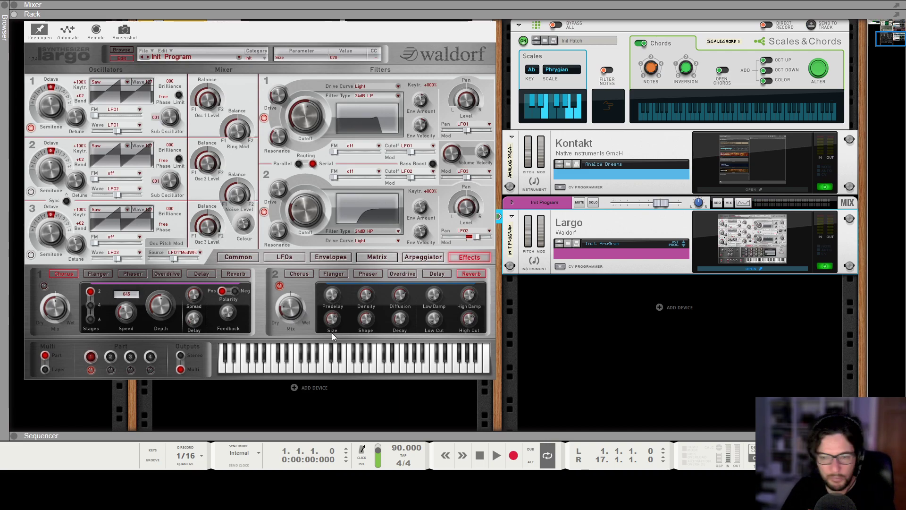
left_click_drag(331, 320, 330, 323)
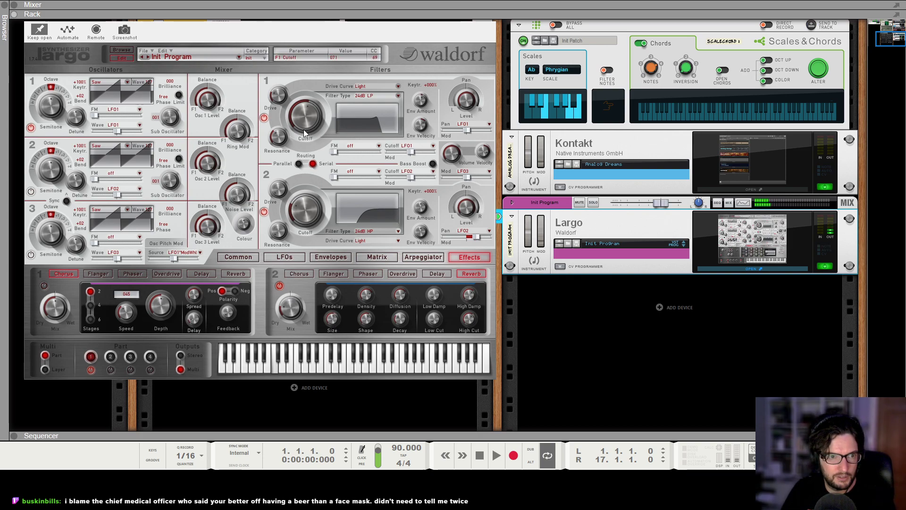
left_click_drag(293, 99, 301, 143)
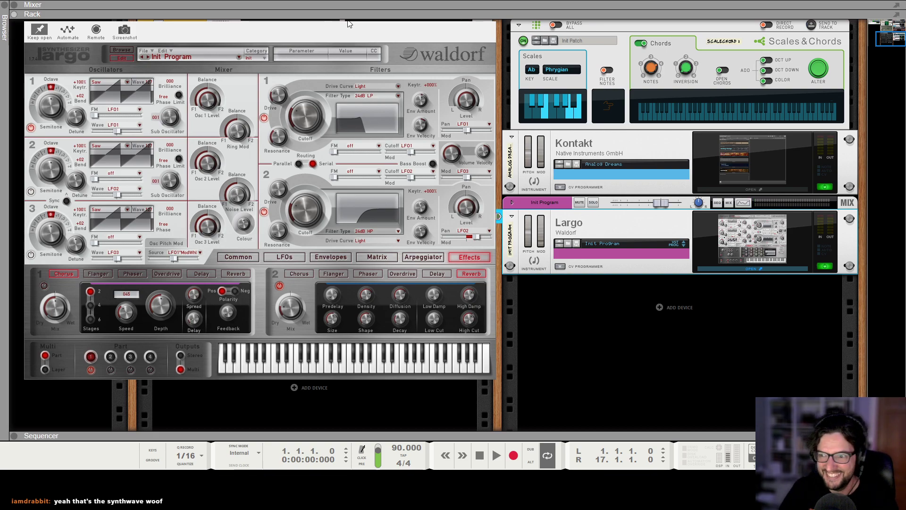
Add a Scales & Chords player to the Largo and set its key to Ab and scale to Phrygian
left_click(641, 219)
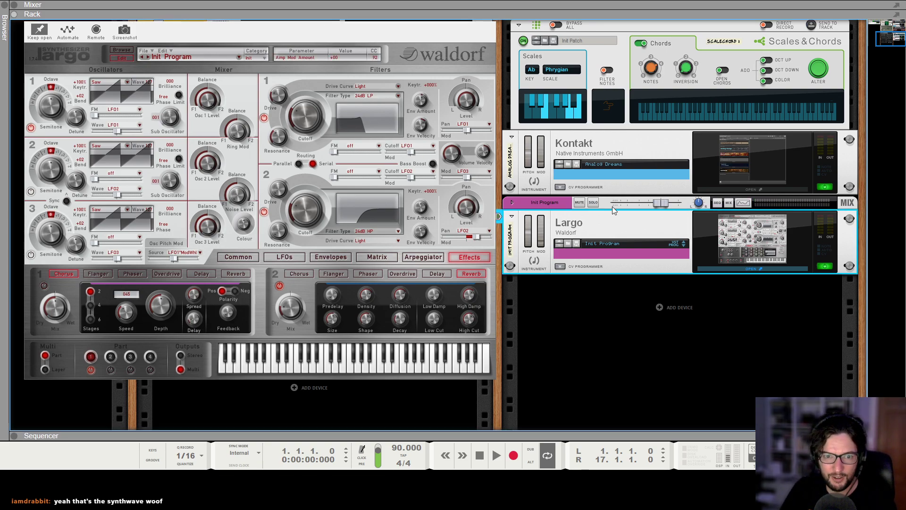
left_click(752, 378)
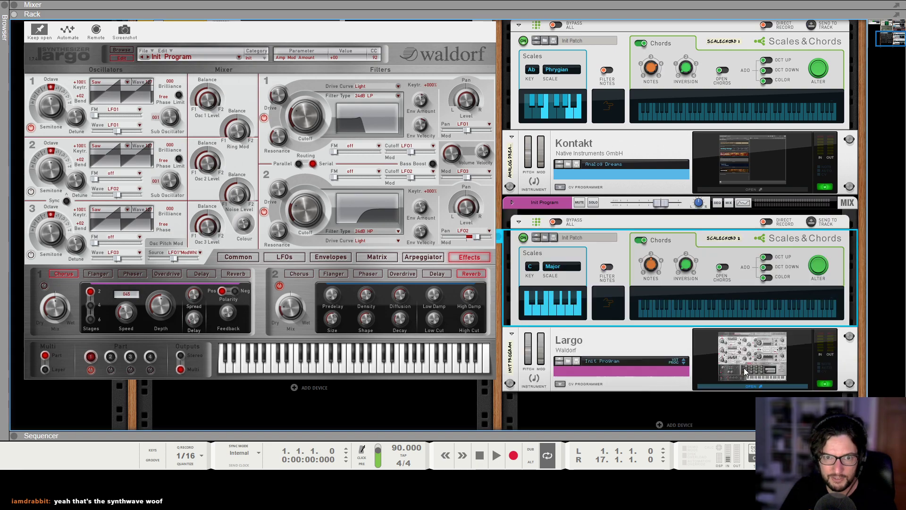
left_click(564, 360)
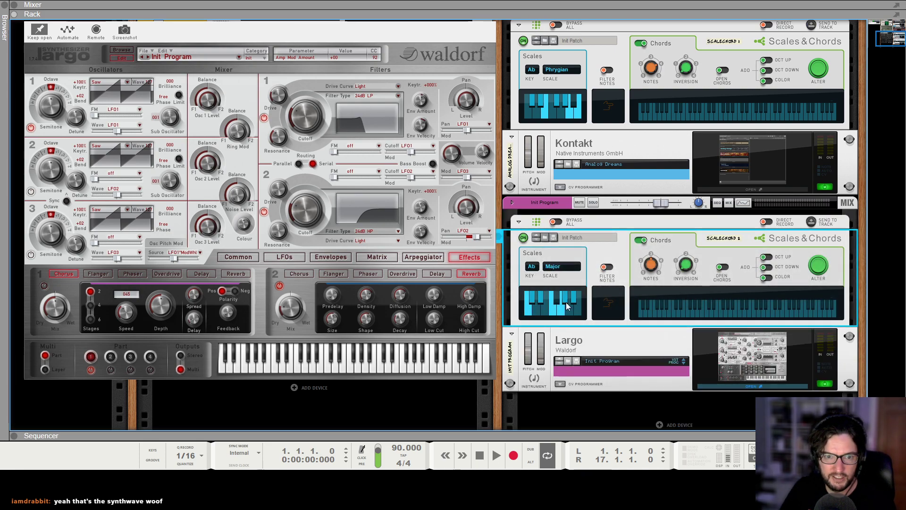
left_click(600, 343)
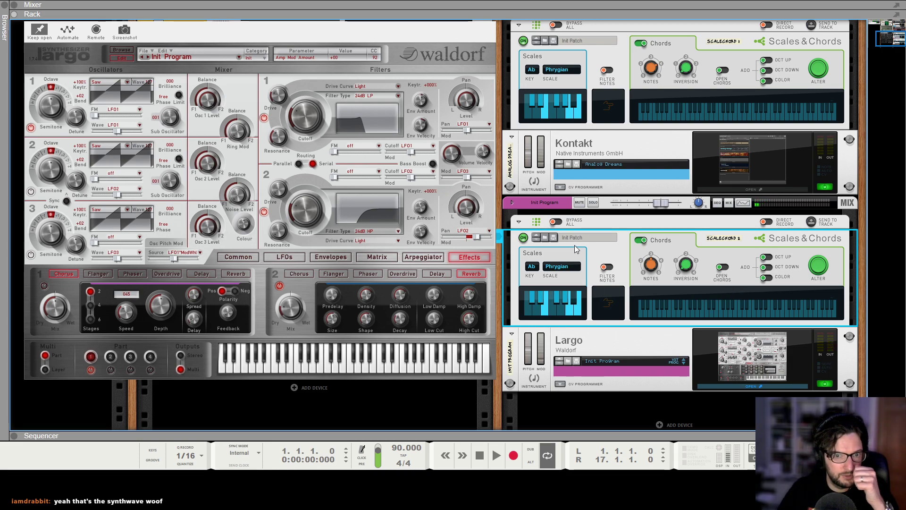
Add a Dual Arpeggio player to the Largo, enable steps on ARP1 and limit it to eight steps
left_click(765, 355)
left_click(627, 300)
left_click_drag(692, 295, 709, 296)
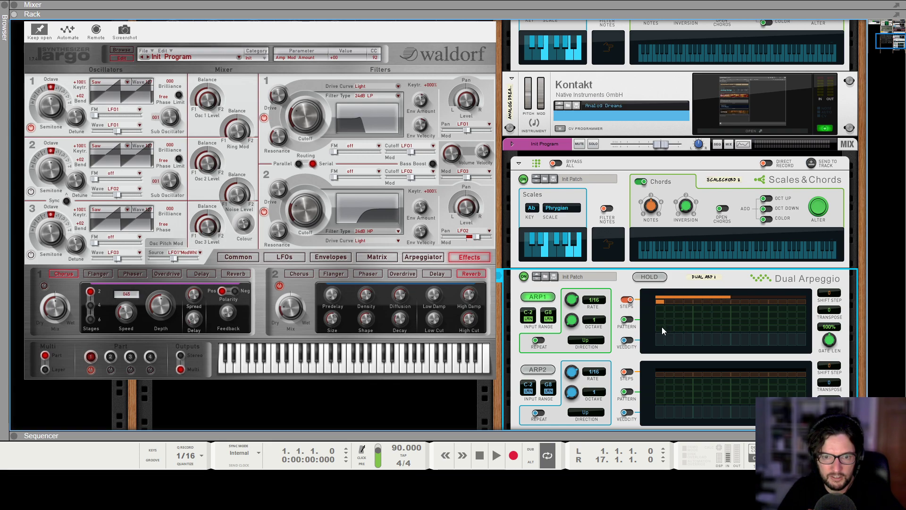
Enable ARP1's pattern and draw a rising then falling line across the eight steps, leaving the fourth step empty
left_click_drag(660, 328, 664, 324)
left_click(627, 320)
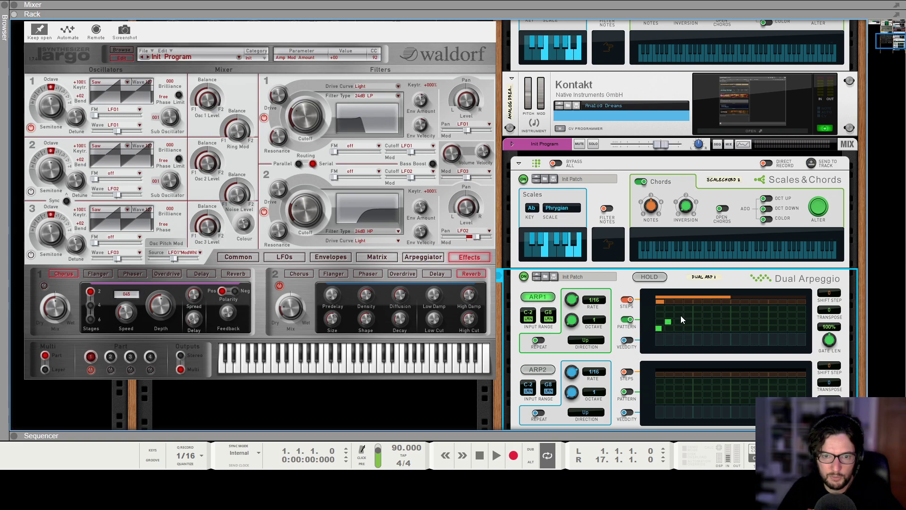
left_click(706, 315)
left_click(715, 308)
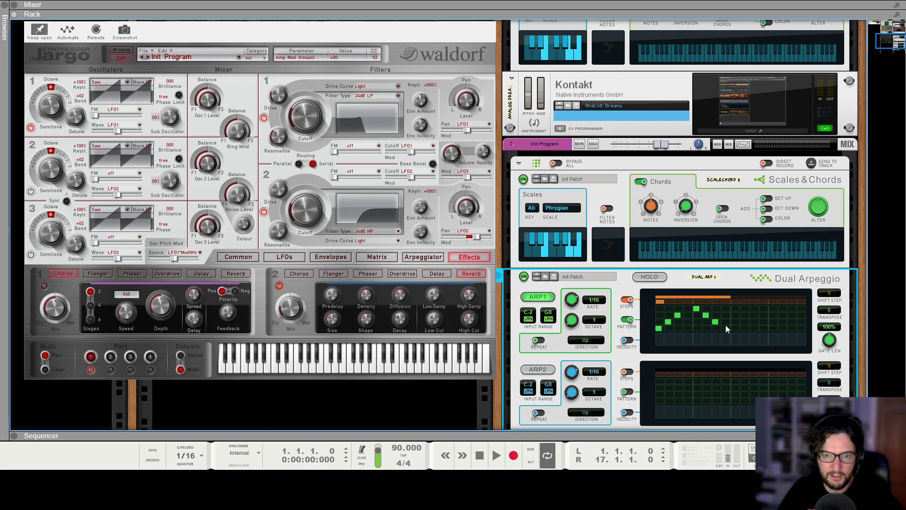
left_click(724, 327)
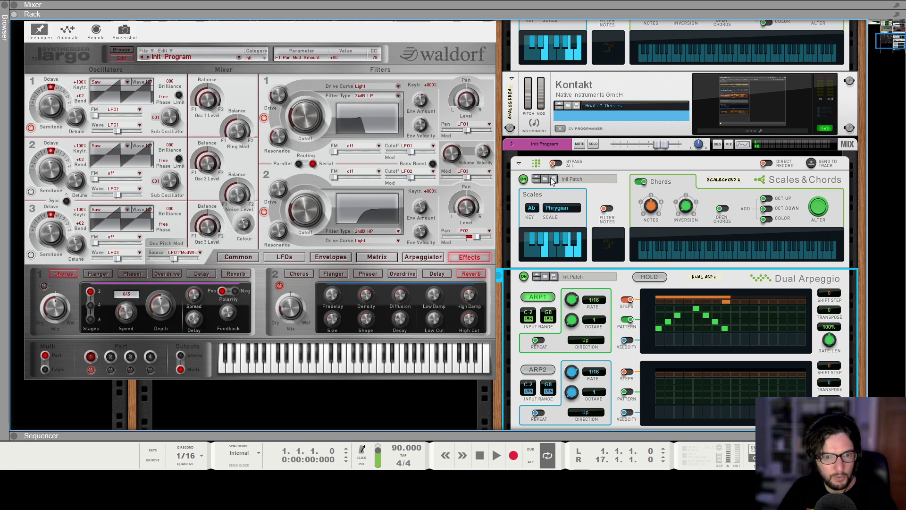
Show the sequencer without the Largo editor and copy the Analog Dreams clips onto the Init Program track, spanning bars 1 to 17
key("F7")
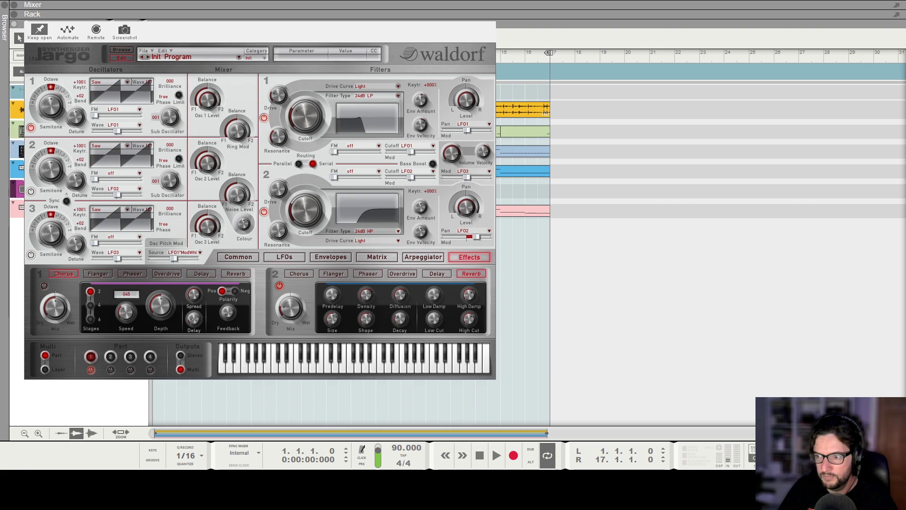
key("Escape")
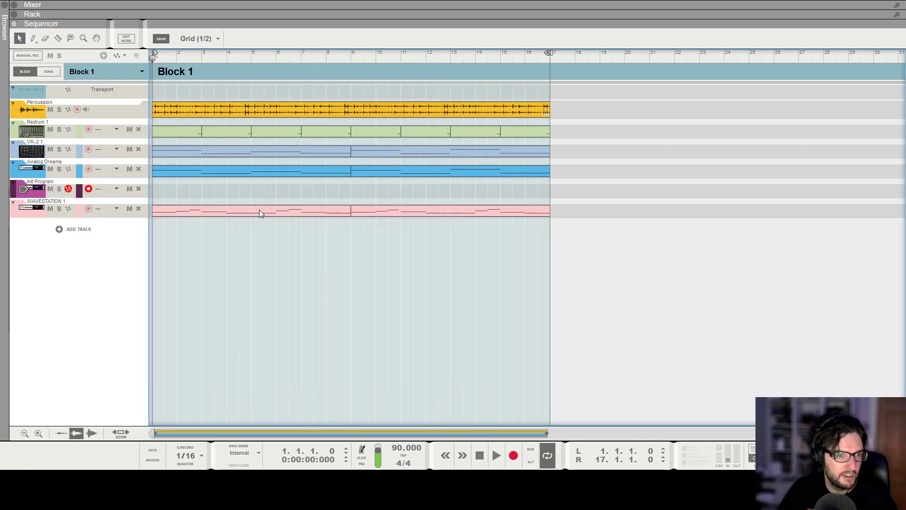
left_click_drag(633, 198, 188, 198)
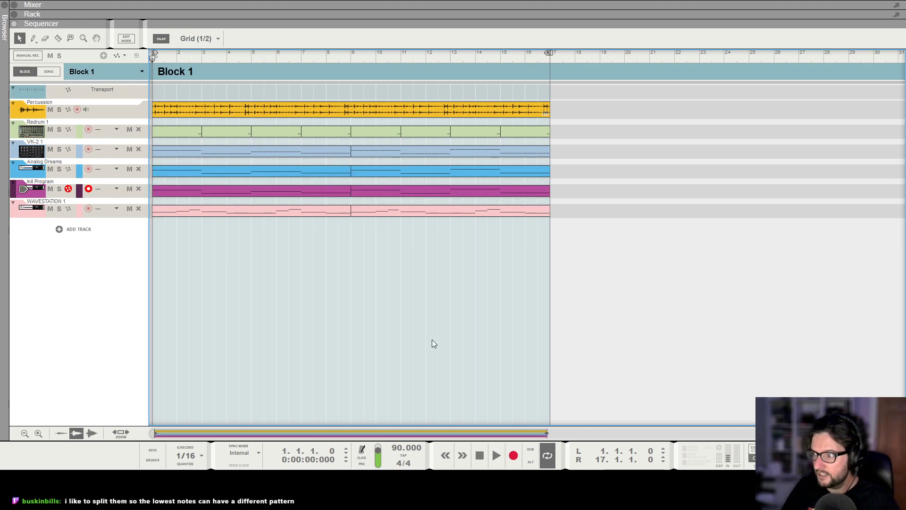
Play the loop from the start to hear the Largo arpeggio, look at the mixer channels and stop playback
key("space")
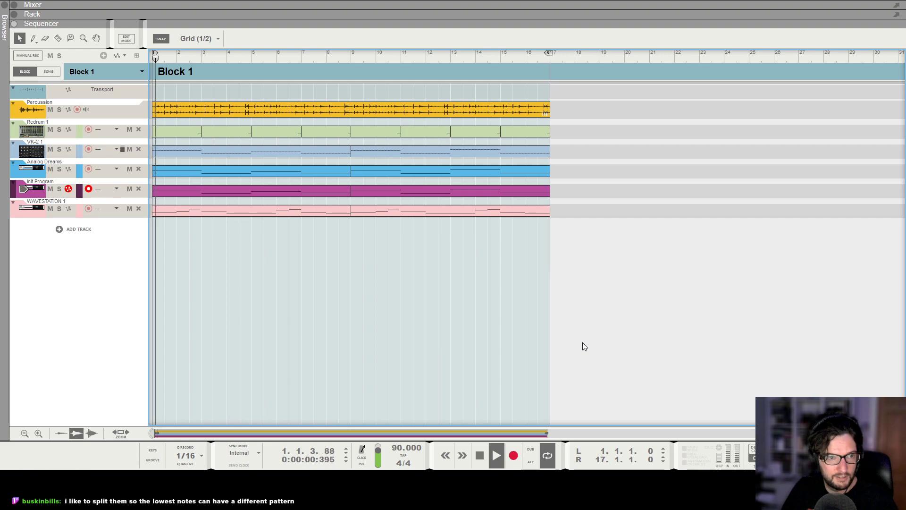
key("F5+F6")
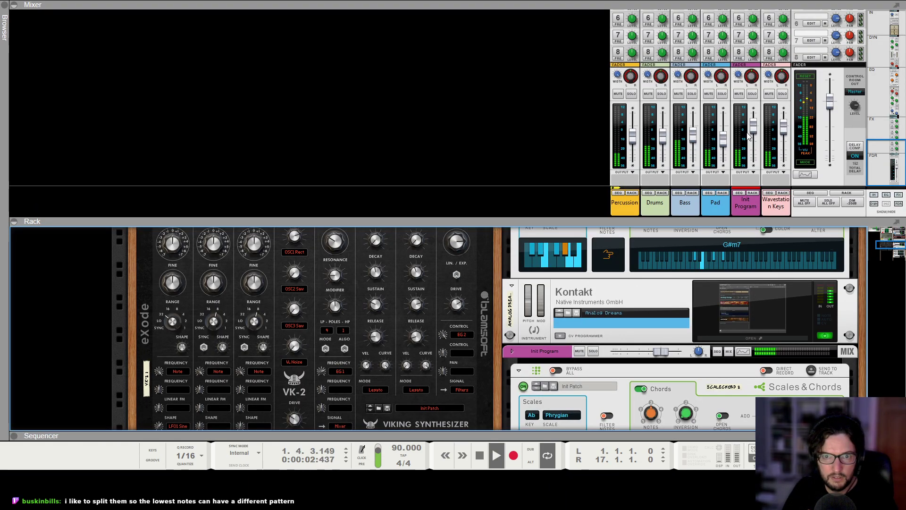
key("F7")
key("space")
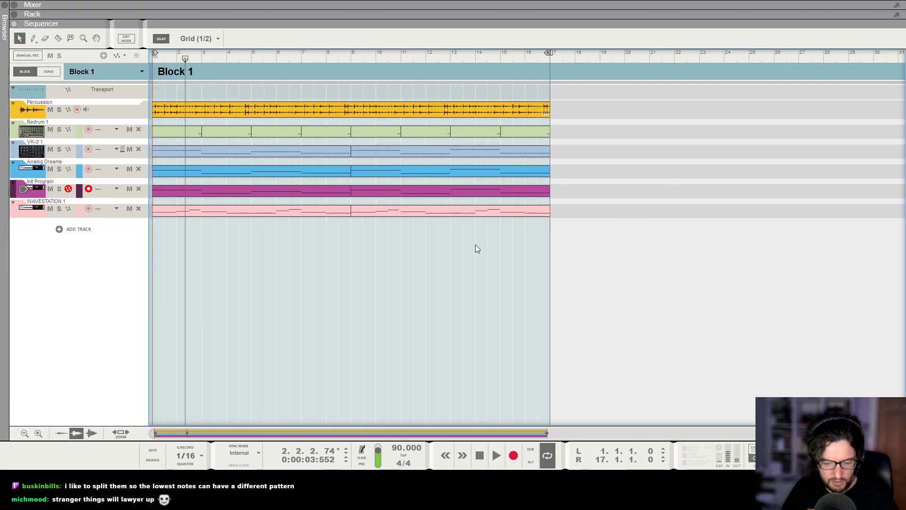
Set the direction of ARP1 in the Largo's Dual Arpeggio to Down
key("F6")
scroll(613, 275, "down", 2)
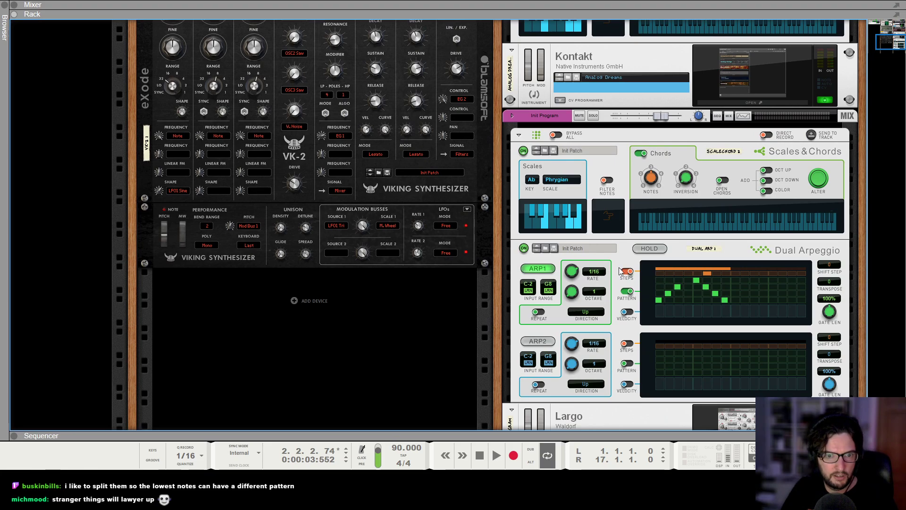
left_click(585, 315)
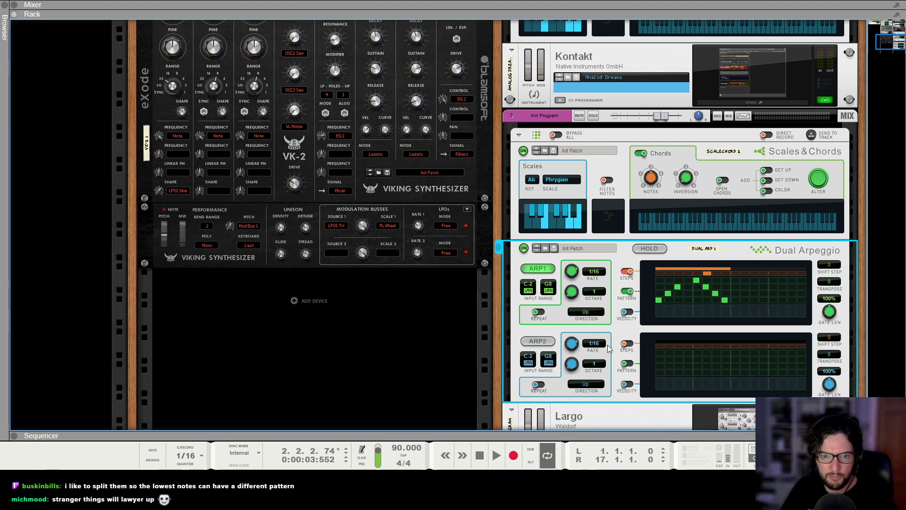
Play the loop, solo the Init Program channel in the mixer and lower its level slightly
key("space")
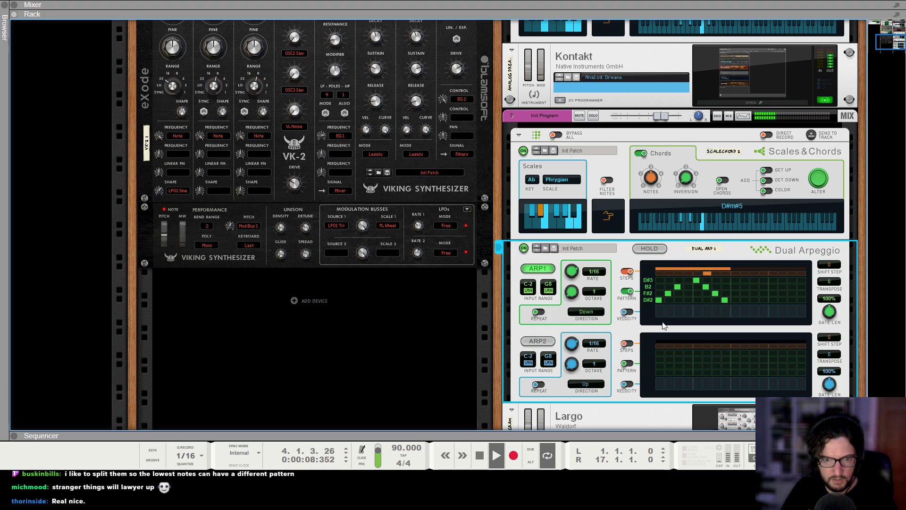
key("F5+F6")
left_click(752, 94)
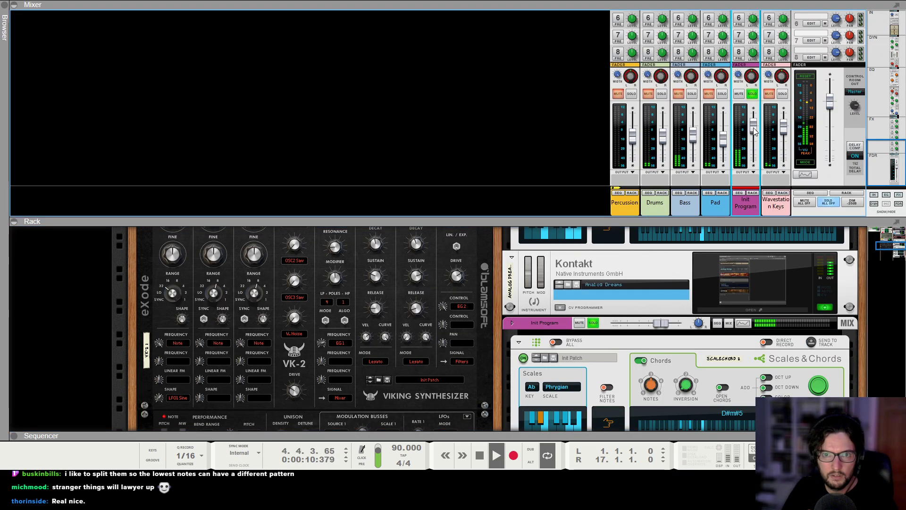
Reopen the Largo editor from the rack, fine-tune filter 1's cutoff during playback and return to its Scales & Chords player
scroll(664, 267, "down", 10)
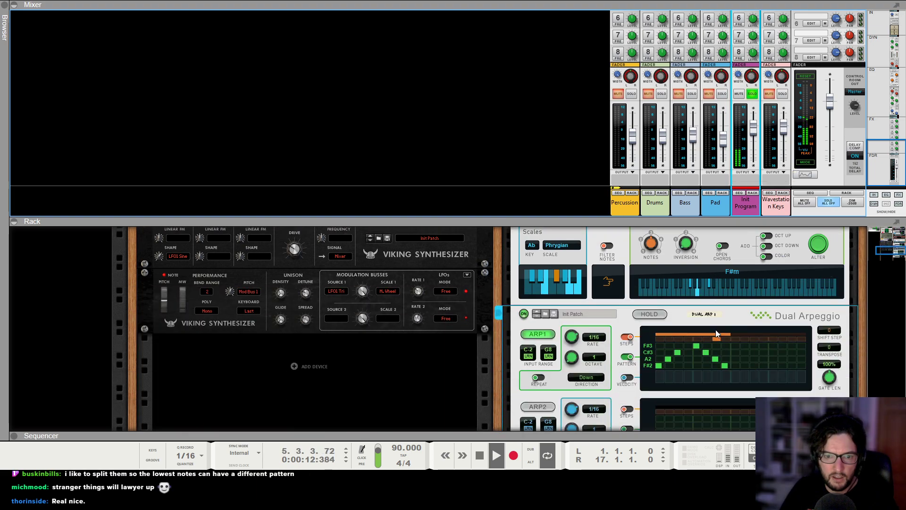
left_click(746, 415)
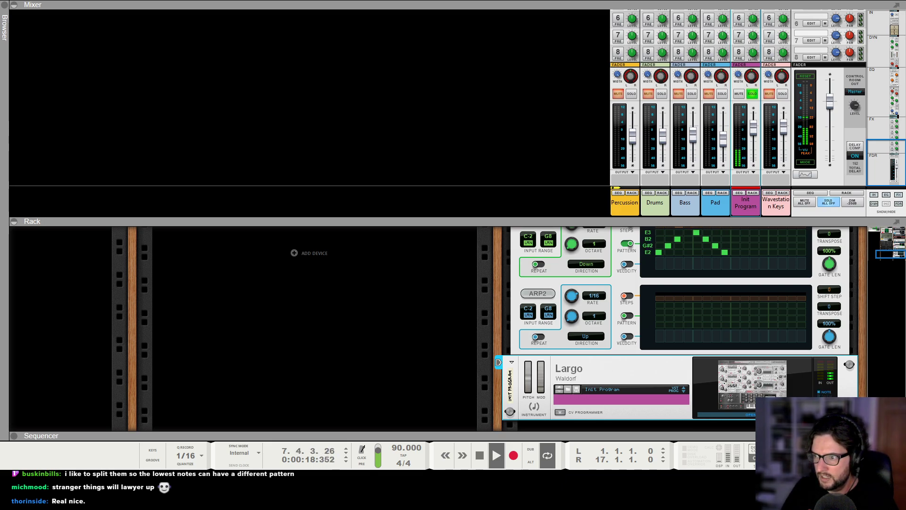
left_click(750, 414)
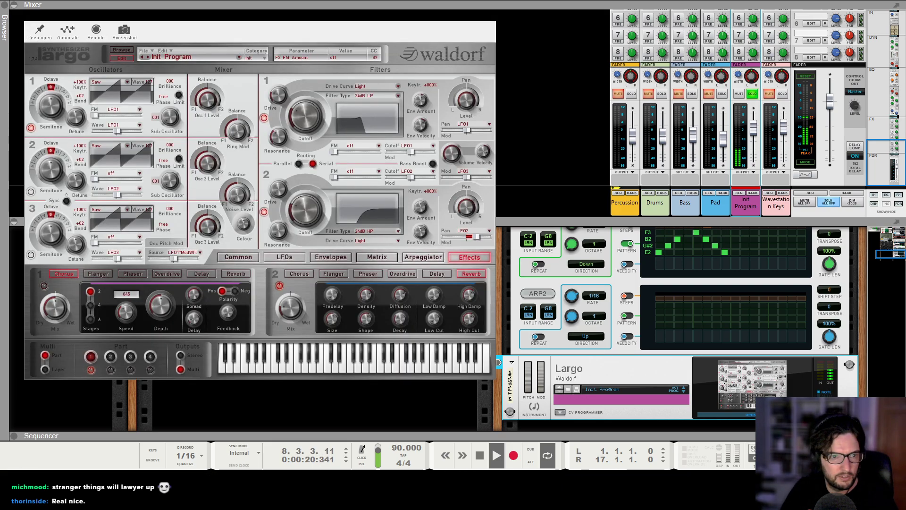
left_click_drag(302, 112, 302, 117)
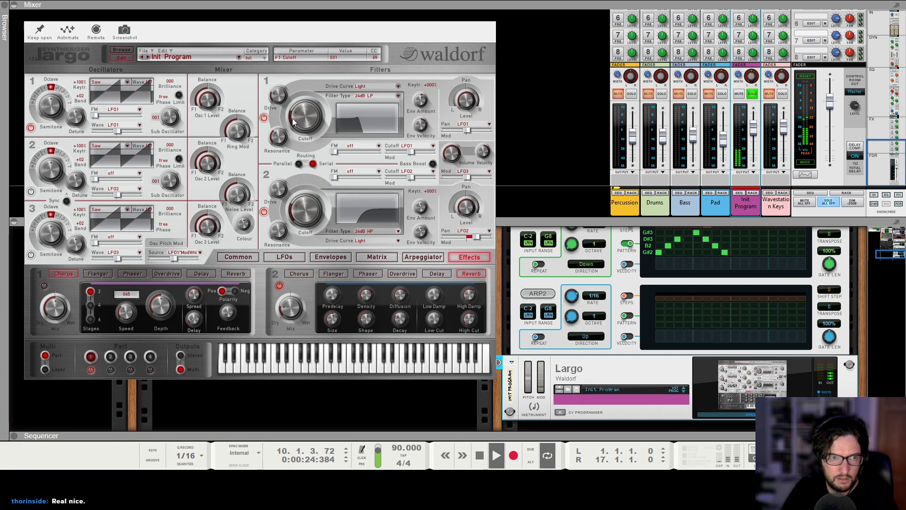
left_click_drag(301, 119, 302, 120)
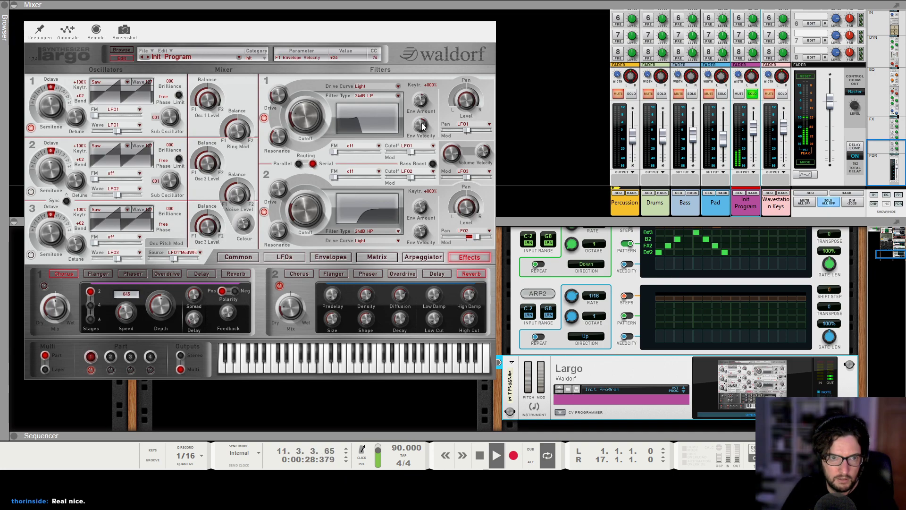
scroll(660, 269, "up", 5)
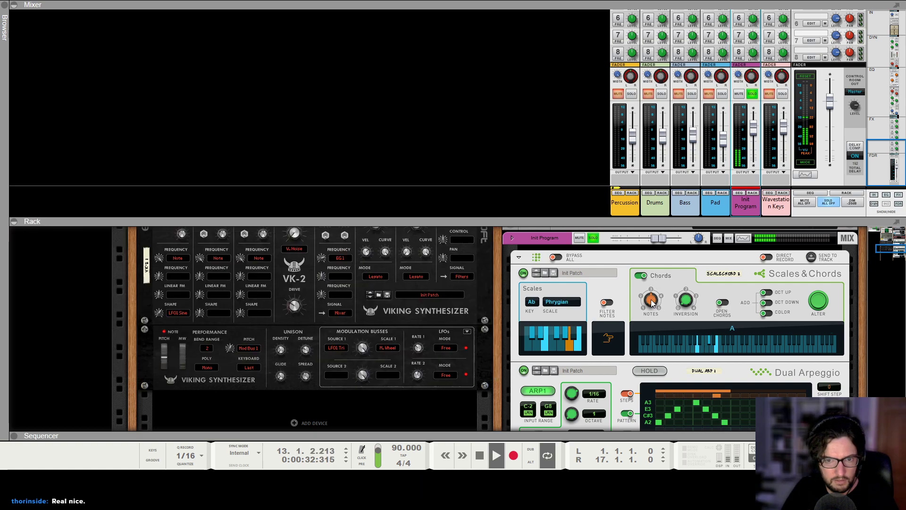
Play the loop from the start with the Init Program channel soloed to audition the arpeggio, and stop playback
left_click(652, 298)
scroll(680, 309, "up", 5)
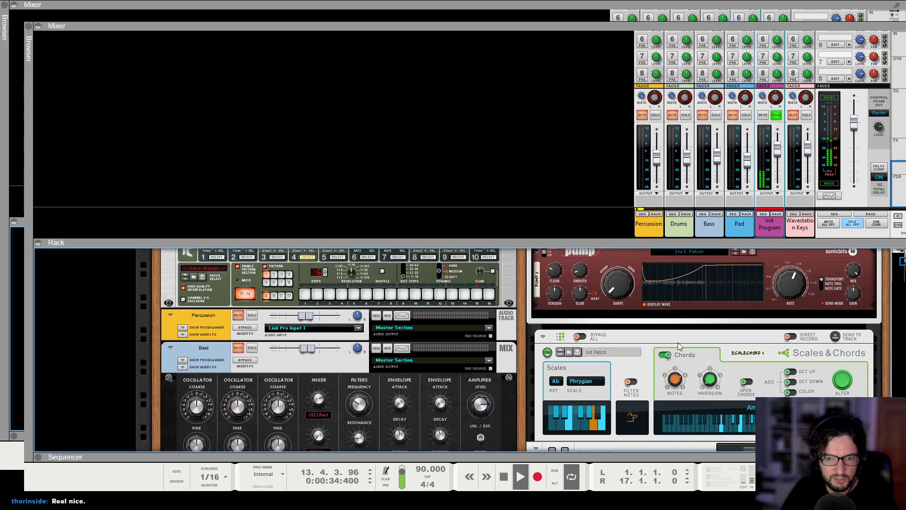
key("space")
key("space")
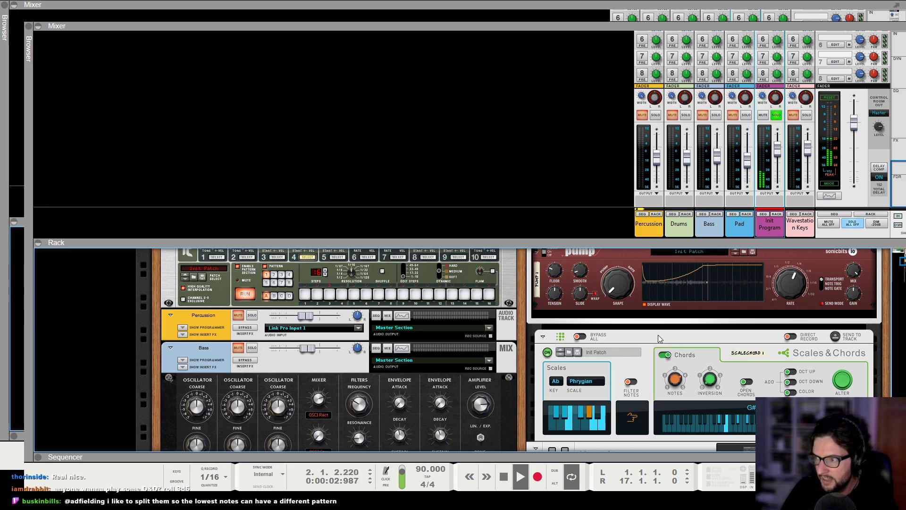
key("space")
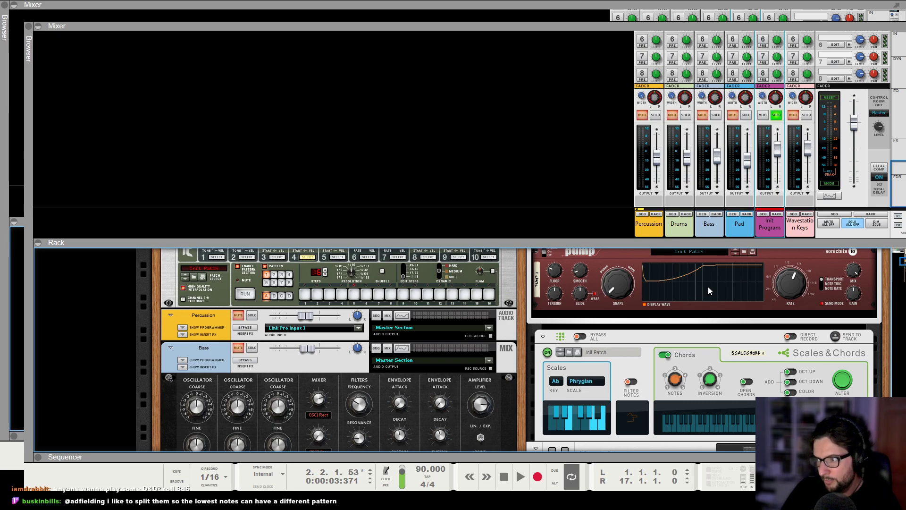
Expand the Init Program mix channel, show its insert effects and add The Echo with its Init Patch
scroll(726, 302, "down", 10)
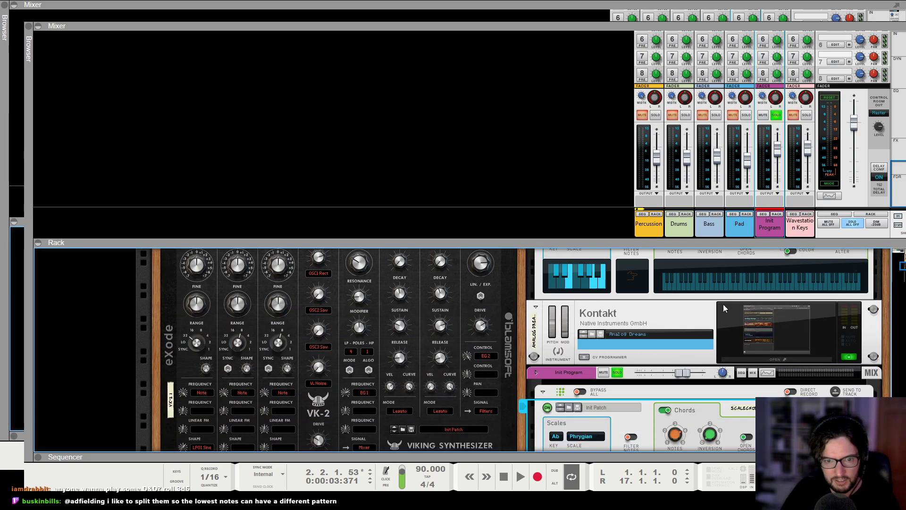
scroll(708, 331, "down", 3)
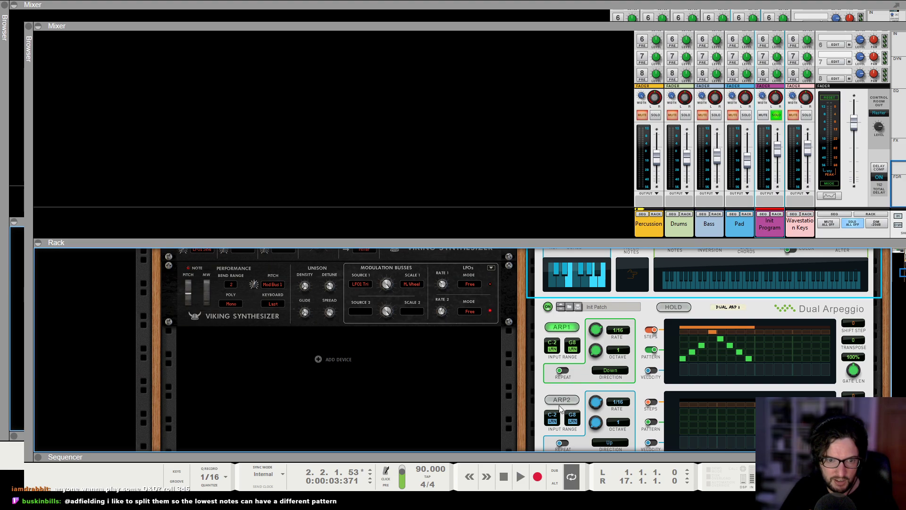
scroll(561, 380, "up", 4)
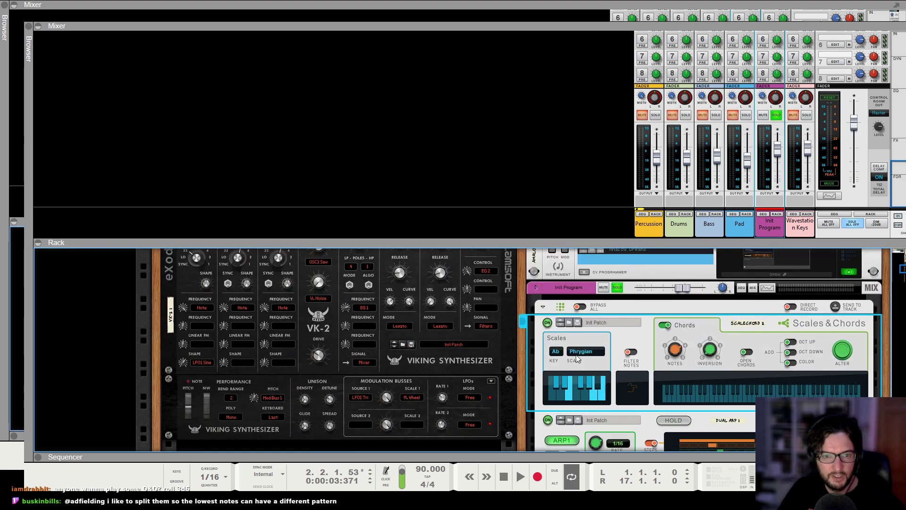
left_click(536, 288)
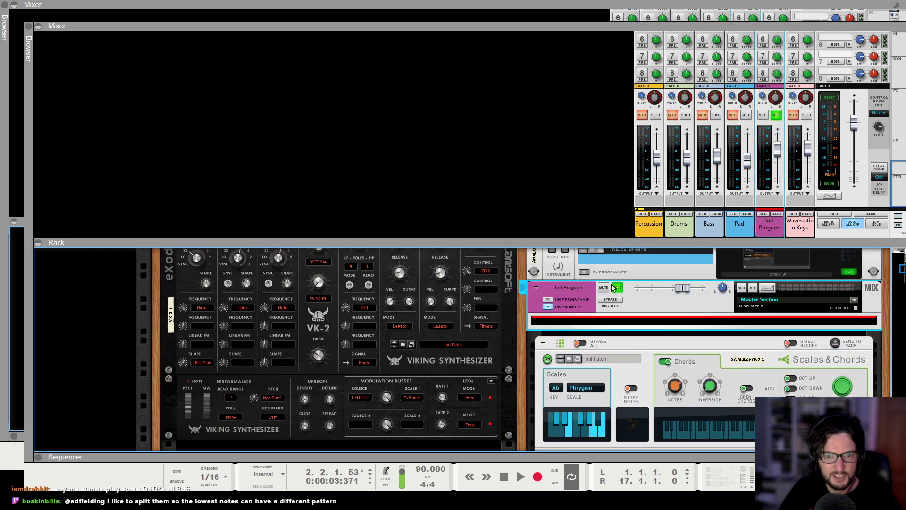
left_click(905, 290)
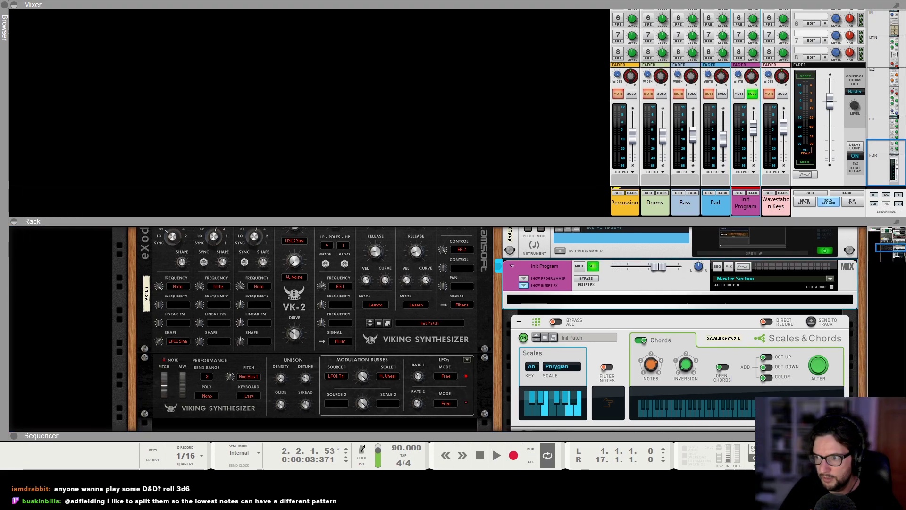
left_click(655, 243)
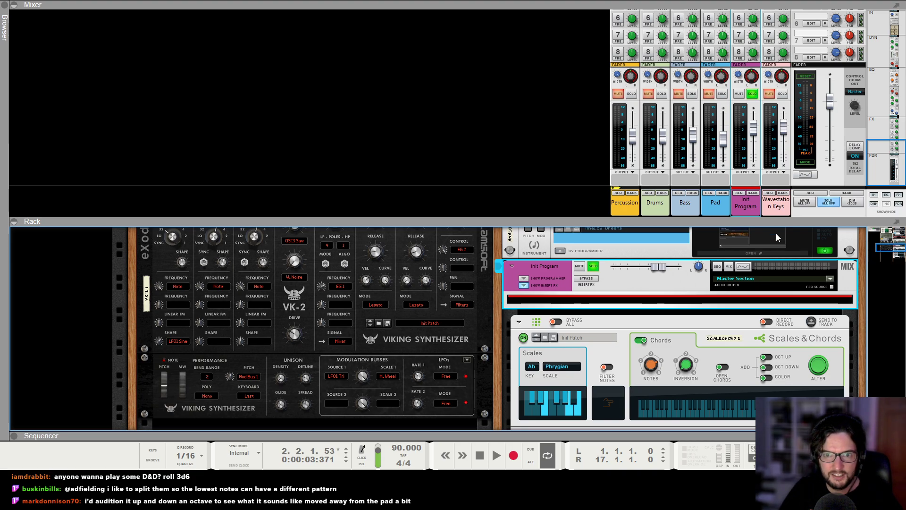
left_click(774, 179)
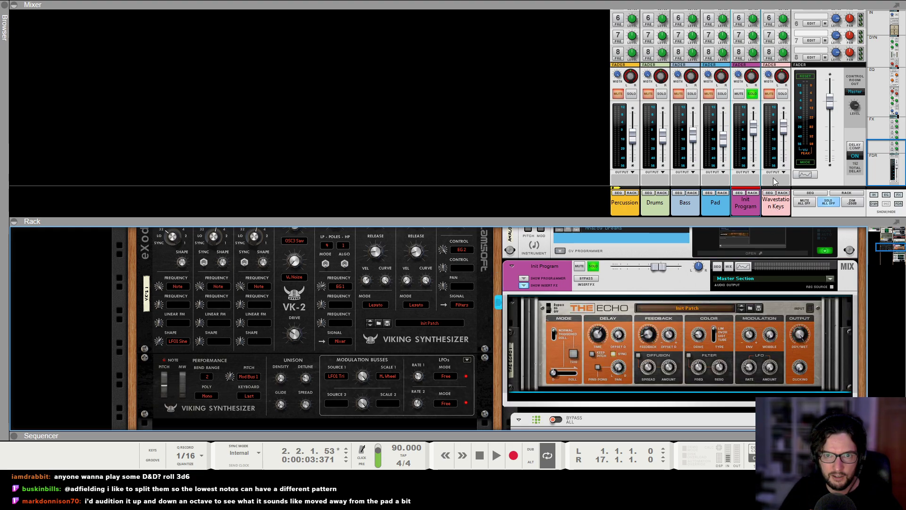
Adjust The Echo's dry/wet balance and switch on its filter and ping-pong delay
left_click_drag(806, 331, 809, 352)
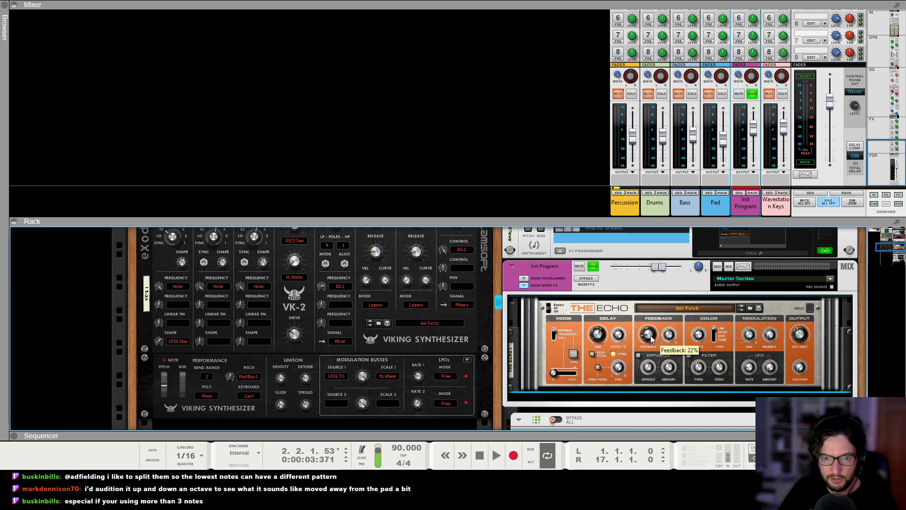
left_click(689, 355)
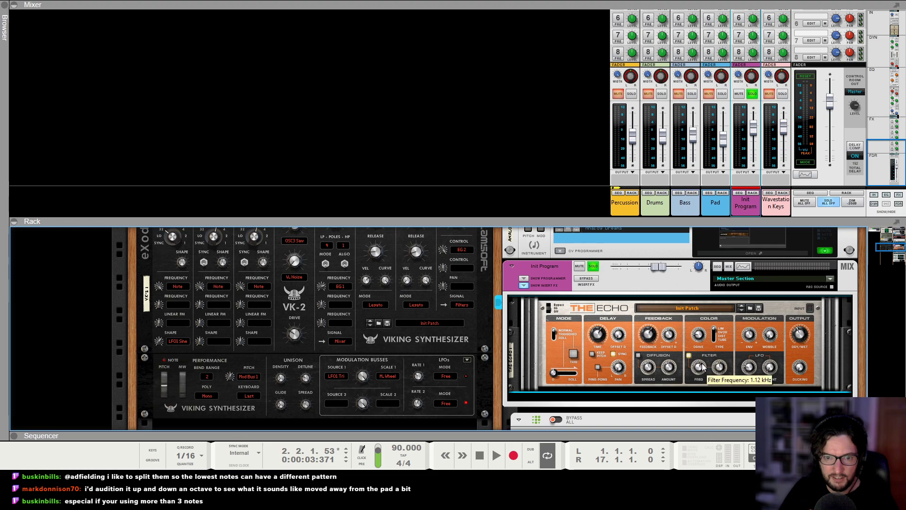
left_click(598, 367)
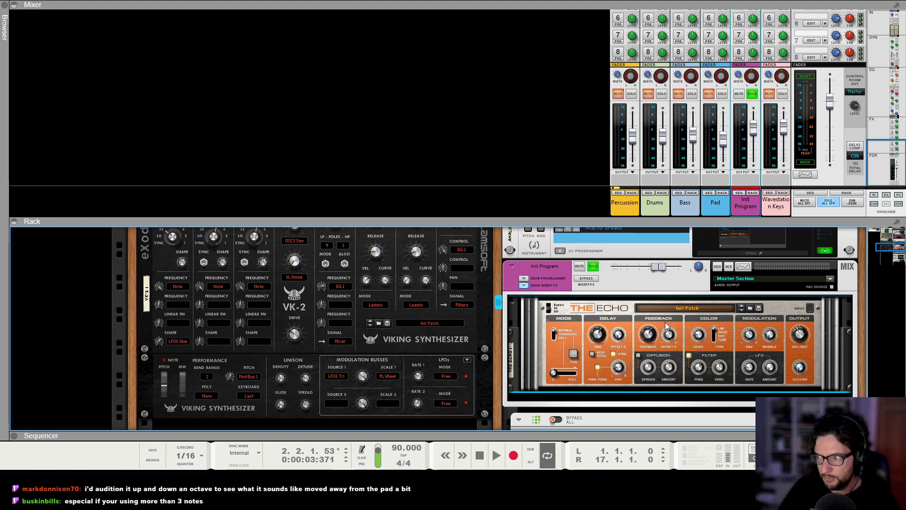
scroll(628, 283, "down", 1)
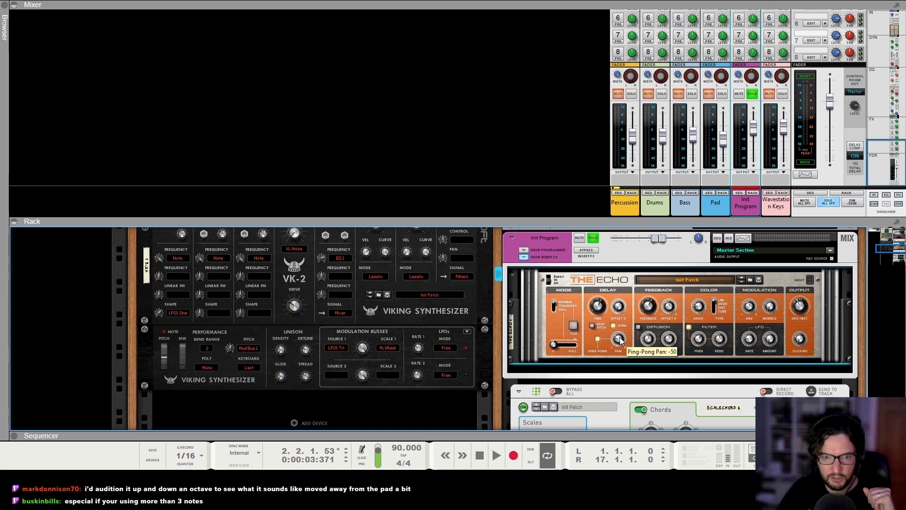
Play the loop through The Echo, raise the Init Program channel level to about 0.35 dB and stop playback
key("space")
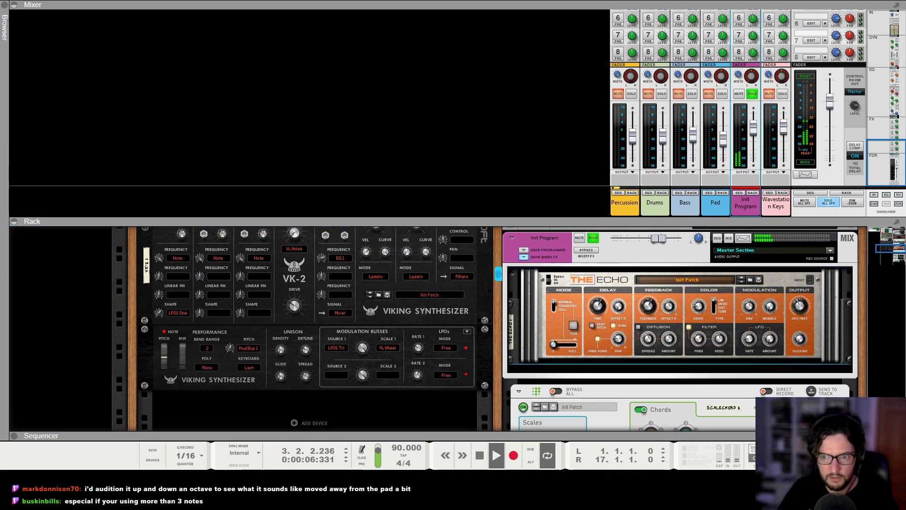
left_click(700, 347)
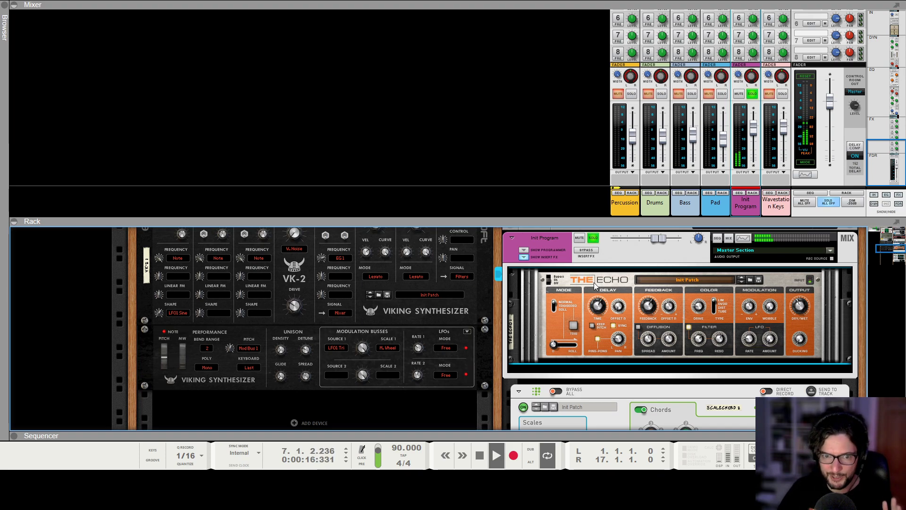
left_click(755, 133)
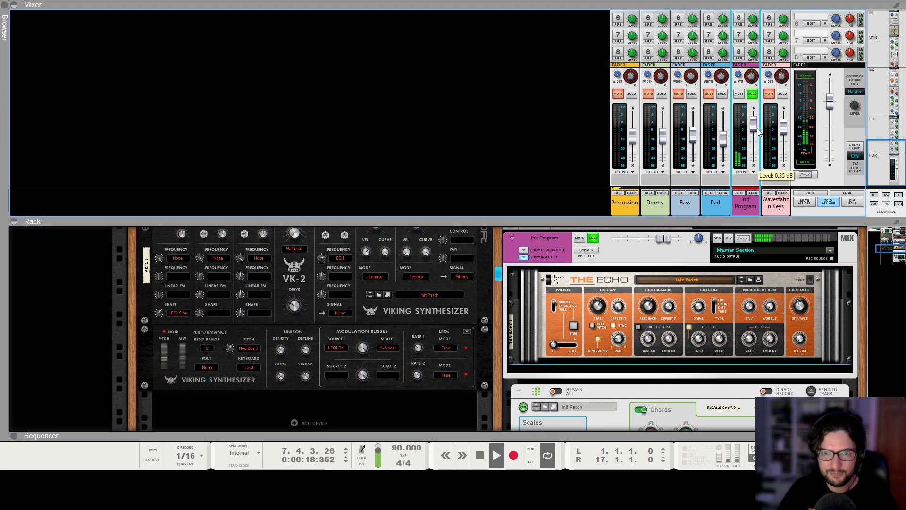
key("space")
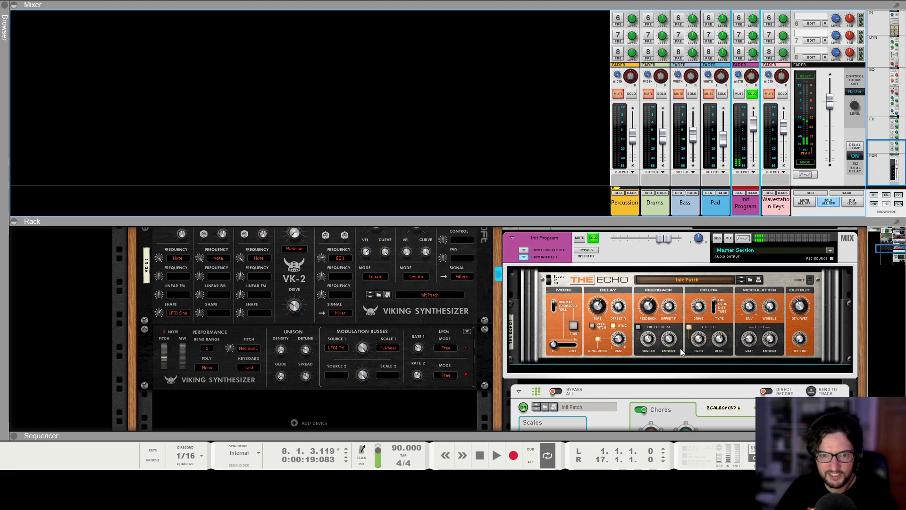
Insert a Channel EQ ahead of The Echo on the Init Program channel and raise the EQ's gain
scroll(681, 354, "down", 10)
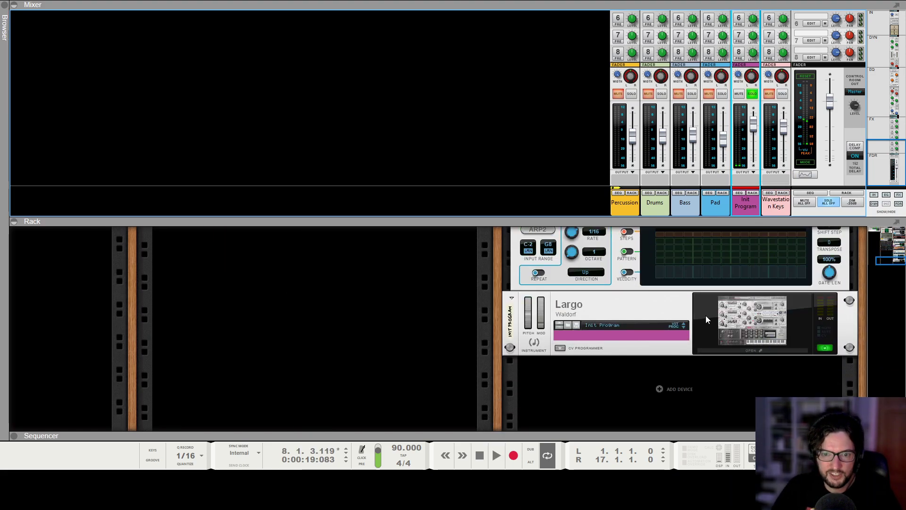
scroll(679, 332, "up", 10)
left_click(574, 346)
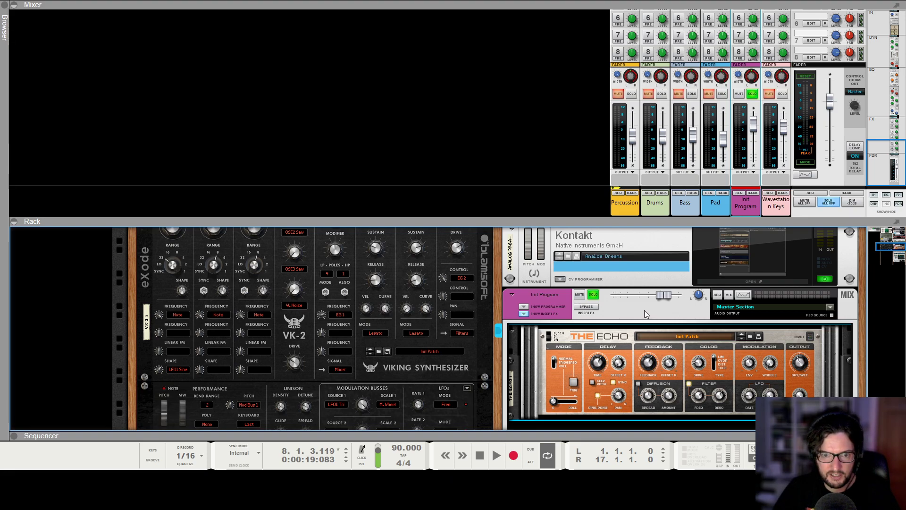
scroll(577, 308, "down", 4)
left_click_drag(615, 158, 602, 265)
left_click_drag(822, 316, 825, 304)
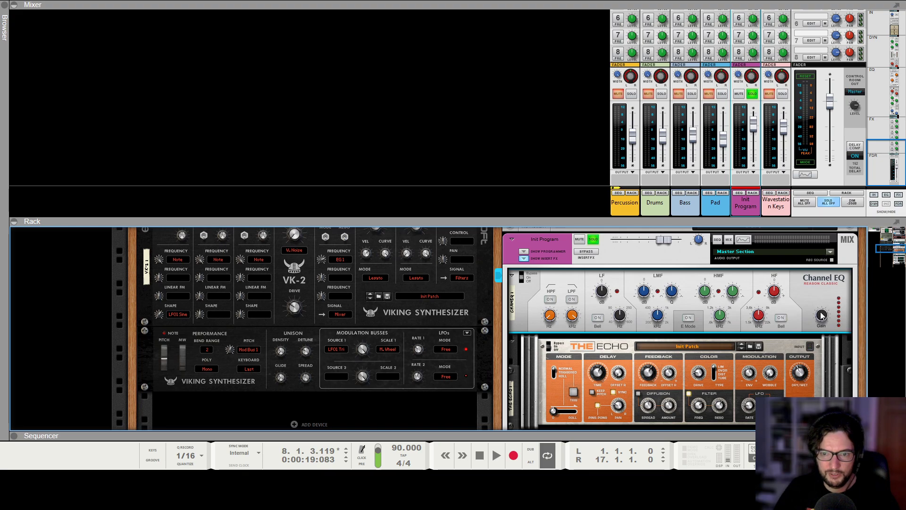
Lower the Init Program channel level to about -10.85 dB and play the loop from the start
left_click_drag(753, 126, 756, 144)
key("shift+Return")
key("space")
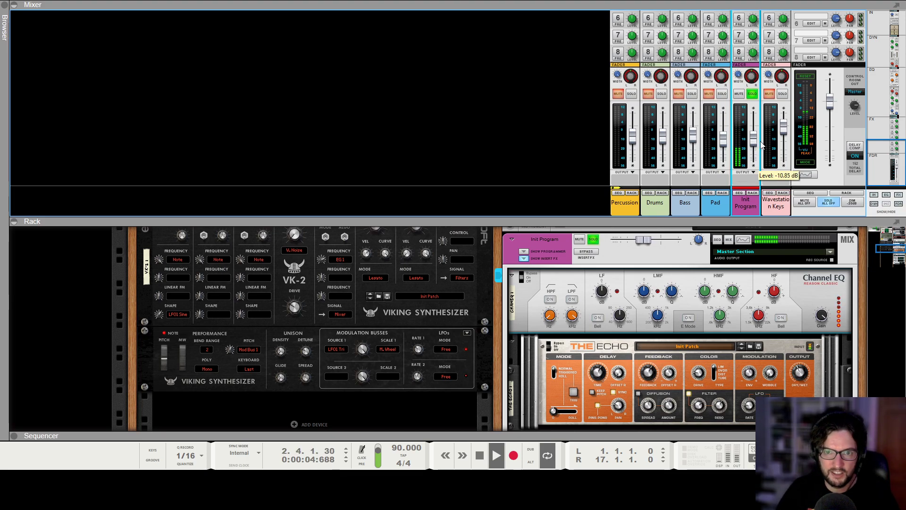
Enable the Init Program channel's high-pass filter in the mixer at about 123.8 Hz, and stop playback
scroll(755, 137, "up", 5)
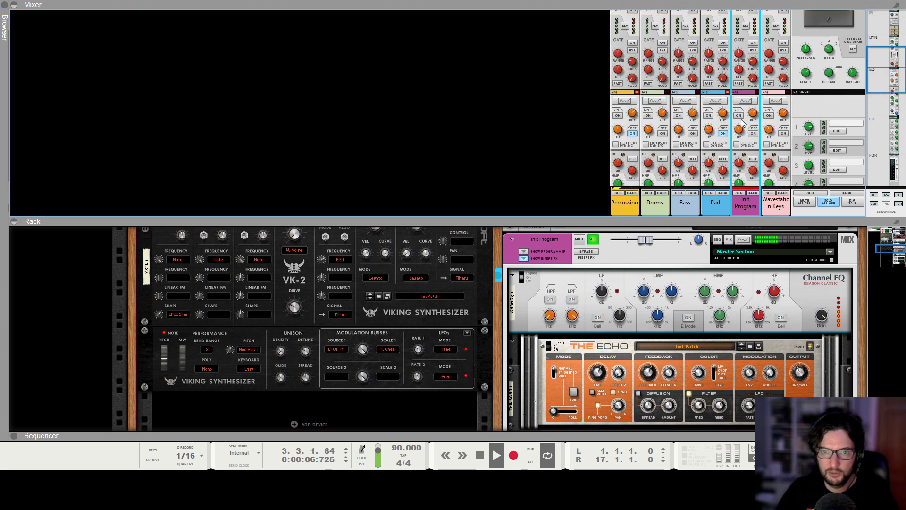
scroll(742, 123, "down", 1)
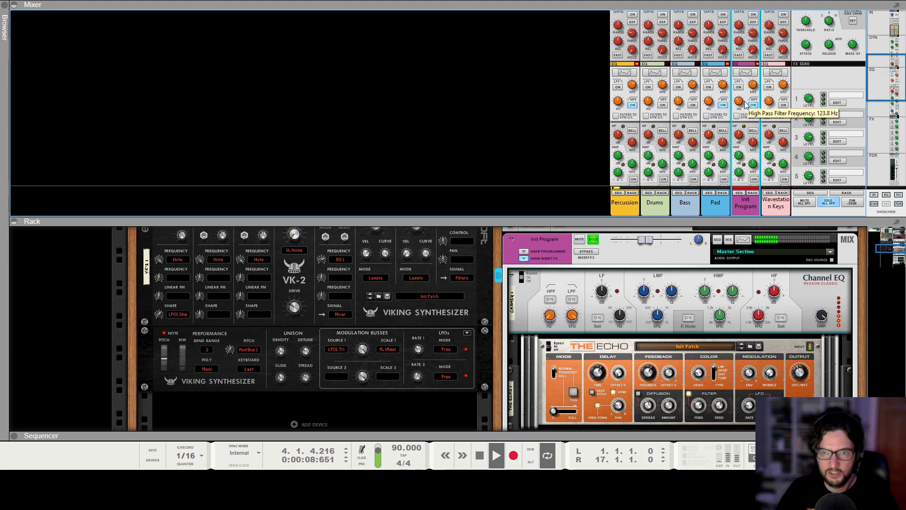
left_click(672, 313)
key("space")
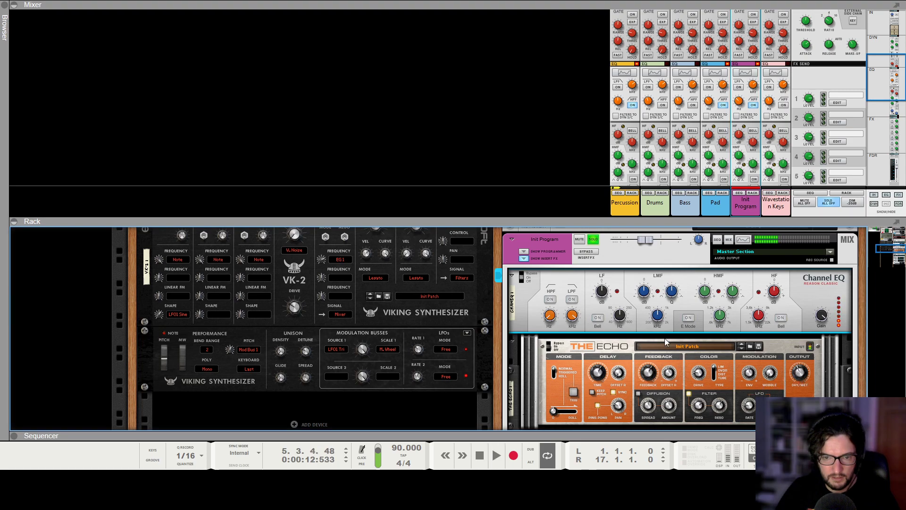
In the Largo editor, set filter 1's cutoff modulation source to Modwheel with an amount of +63, and close the editor
scroll(668, 341, "down", 5)
scroll(712, 330, "down", 2)
scroll(613, 304, "up", 5)
scroll(775, 314, "down", 8)
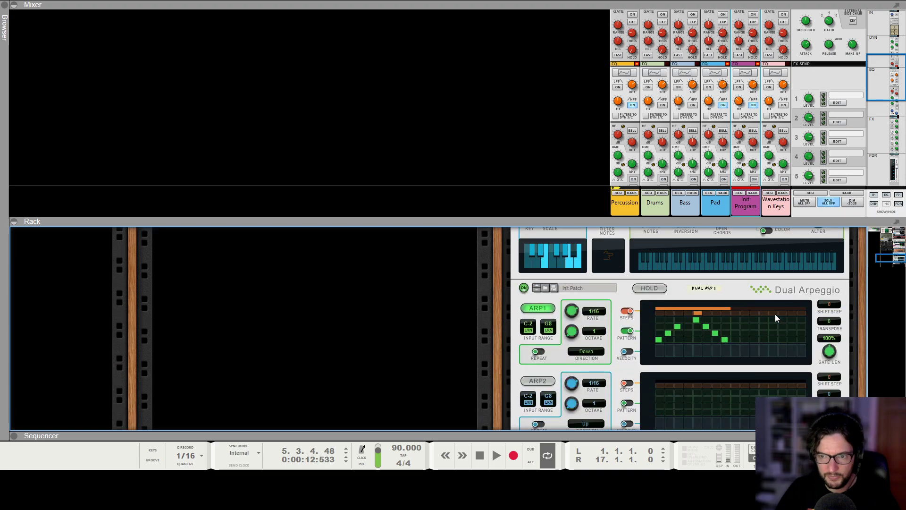
left_click(760, 330)
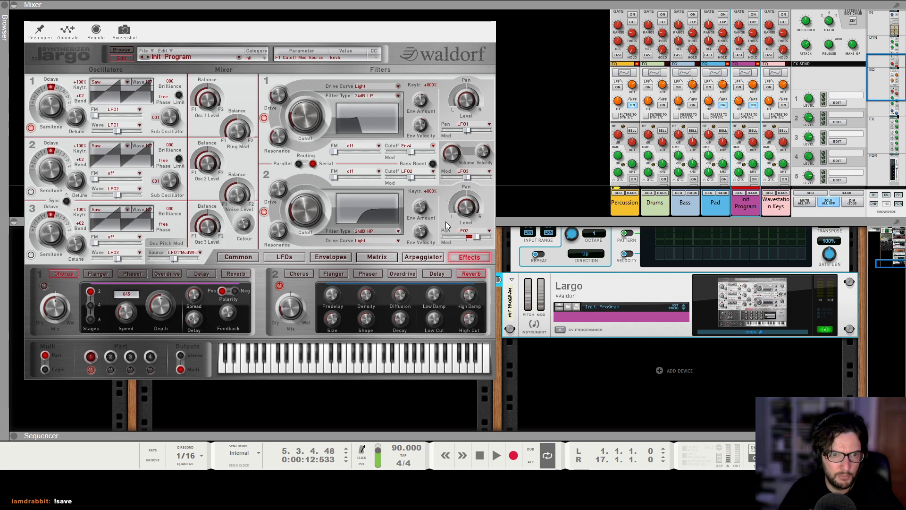
left_click_drag(415, 154, 432, 153)
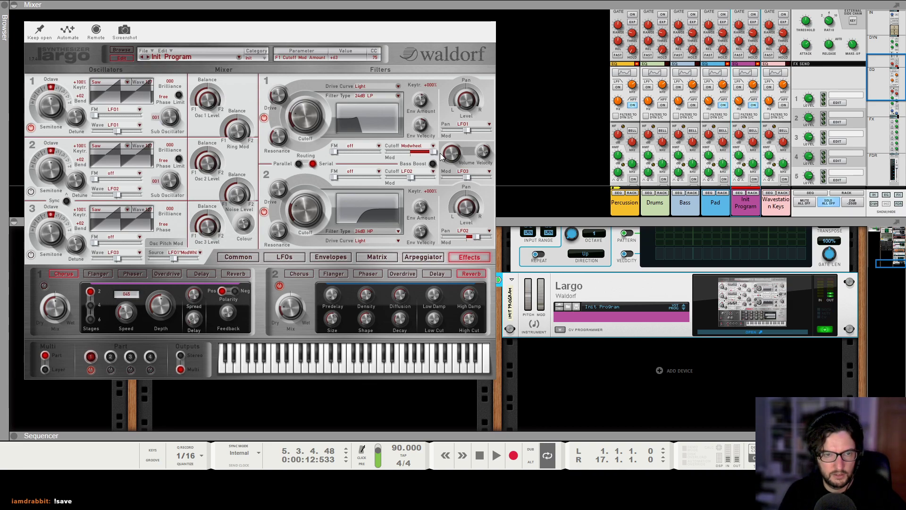
left_click(485, 15)
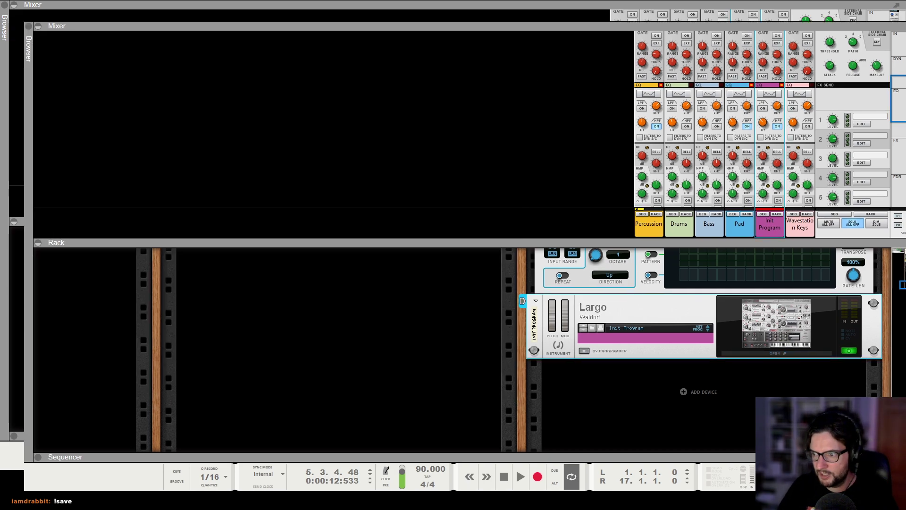
Show the sequencer and add a Mod Wheel automation lane to the Init Program track
scroll(406, 360, "left", 1)
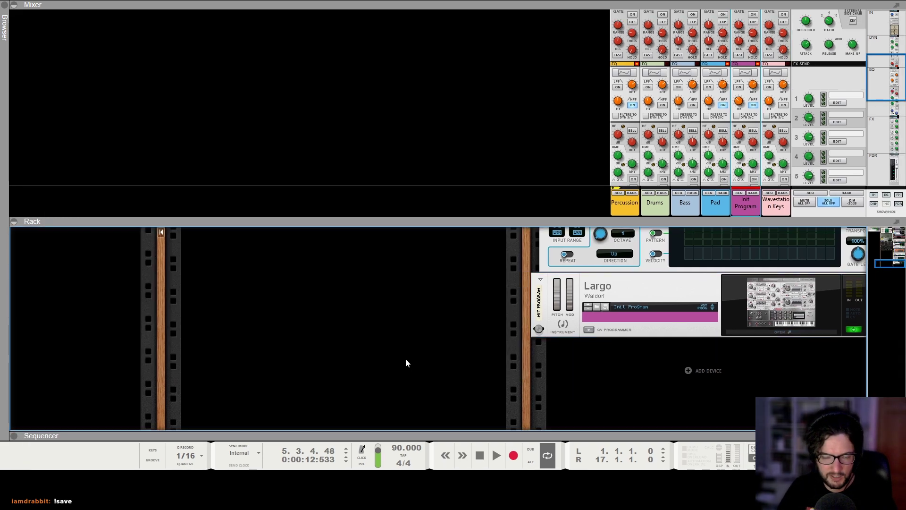
key("F7")
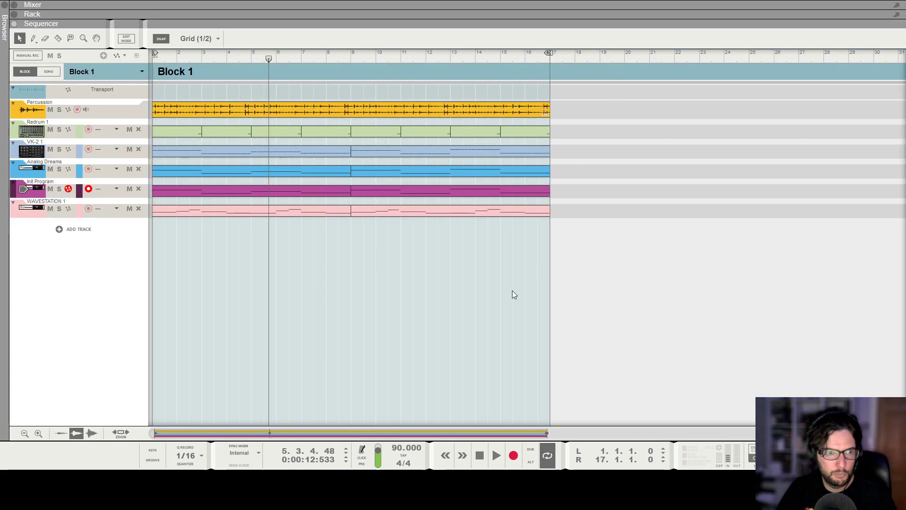
left_click(51, 184)
key("F5+F6")
left_click(561, 294)
key("F6+F7")
key("F7")
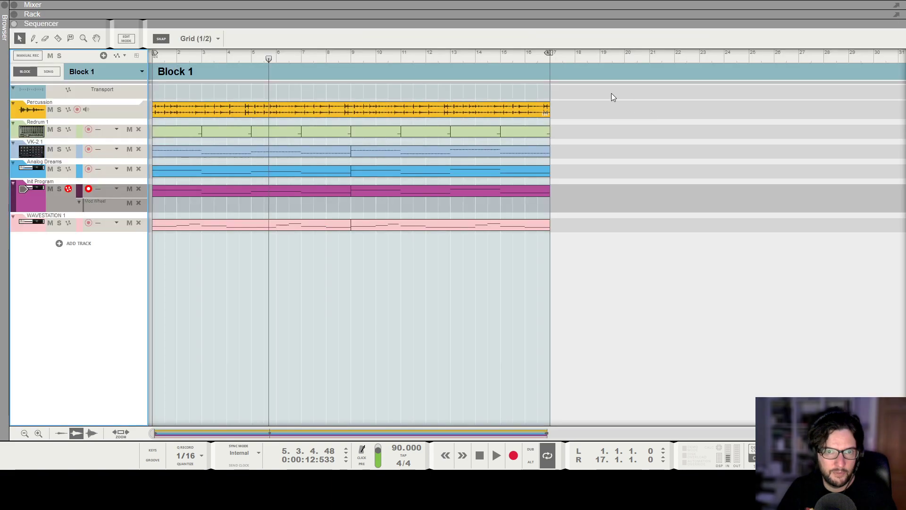
Draw a Mod Wheel clip across Block 1, ramping from 0 at bar 1 to a peak at bar 9 and back to 0 at bar 17
left_click_drag(552, 205, 160, 206)
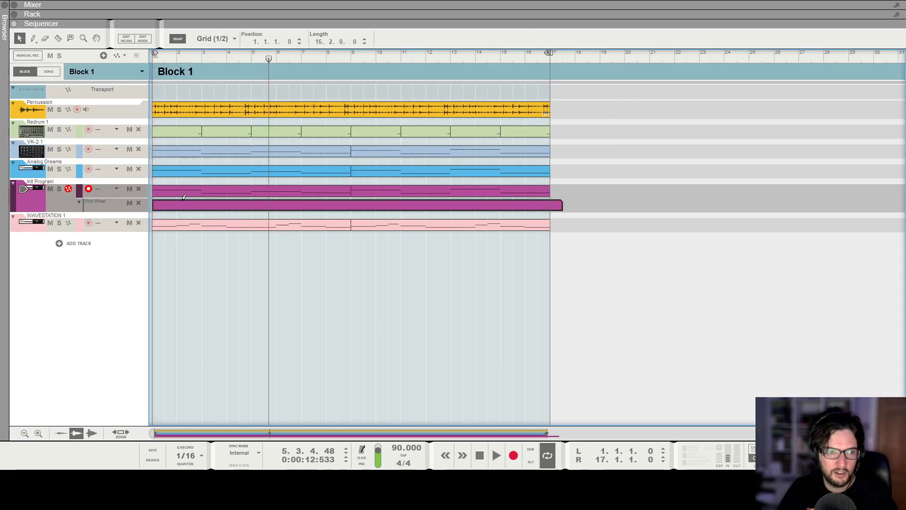
double_click(221, 208)
left_click(154, 227)
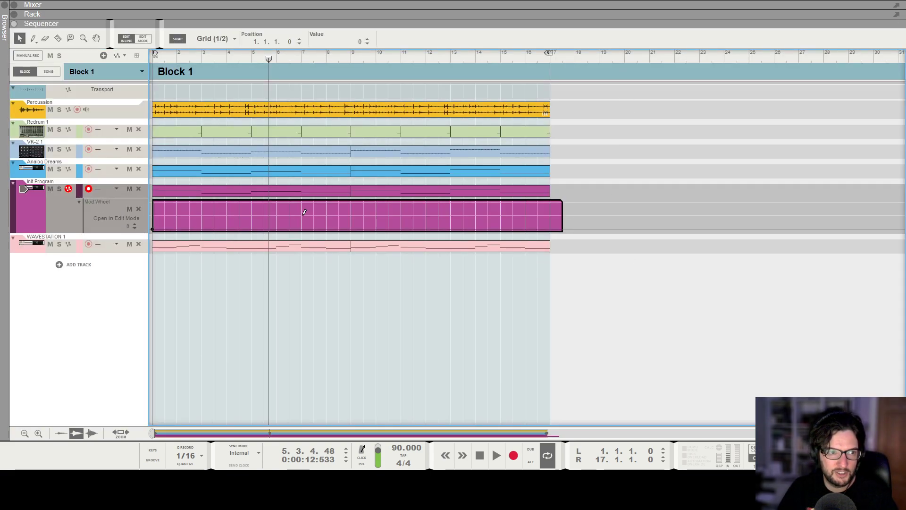
left_click(351, 206)
left_click(561, 230)
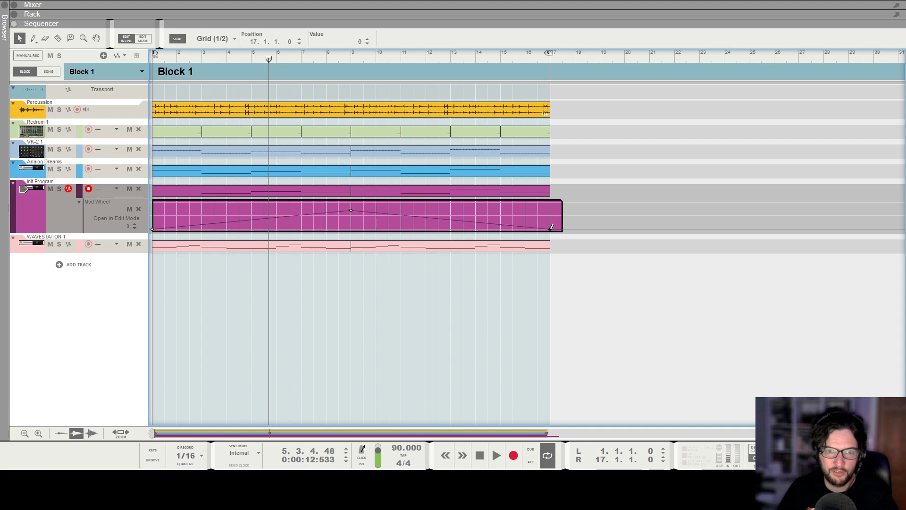
Finish editing the Mod Wheel clip, audition the loop from bar 1, and unsolo the Init Program channel in the mixer
left_click(666, 329)
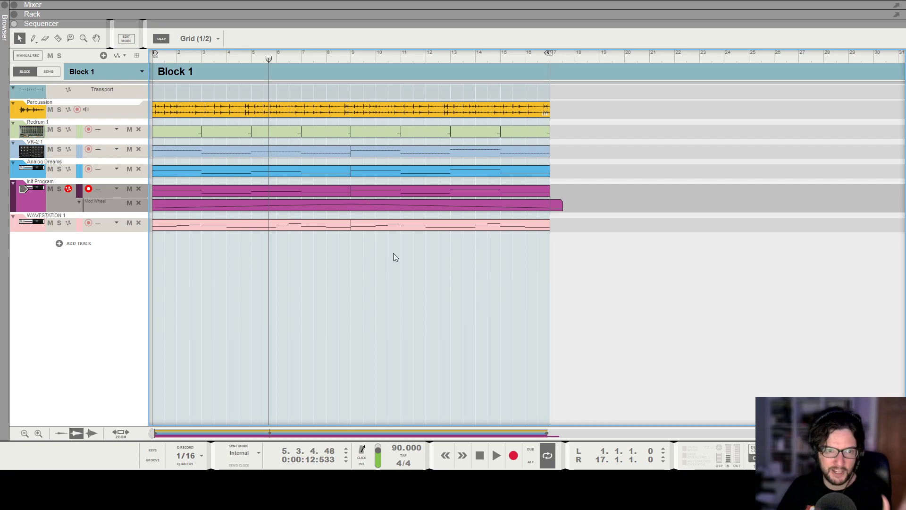
key("shift+Return")
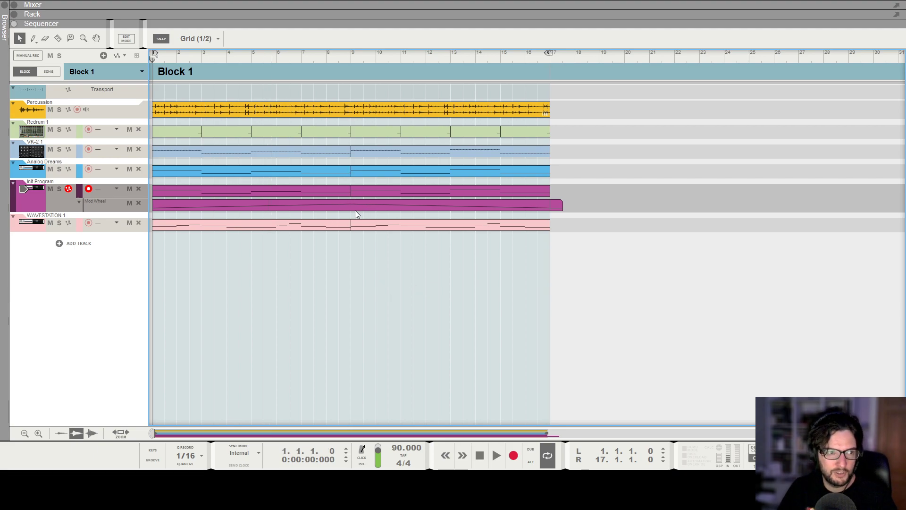
key("space")
key("F6")
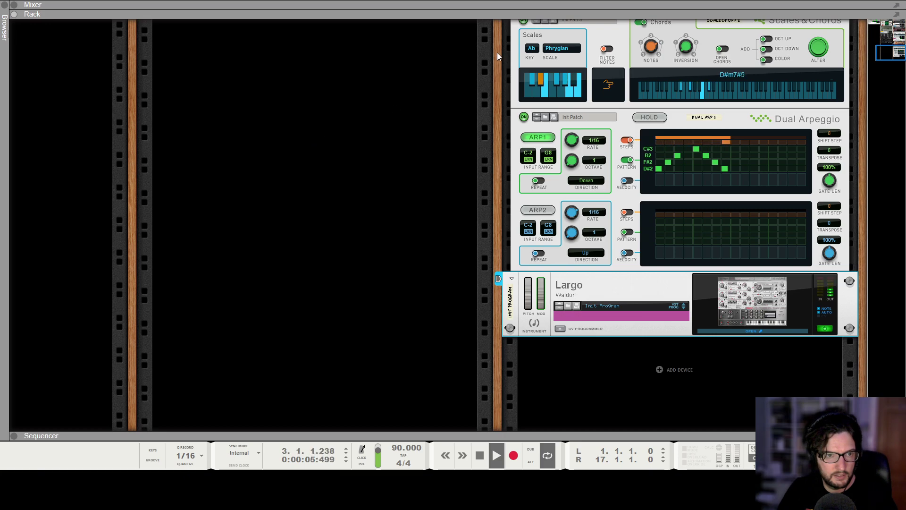
key("F5")
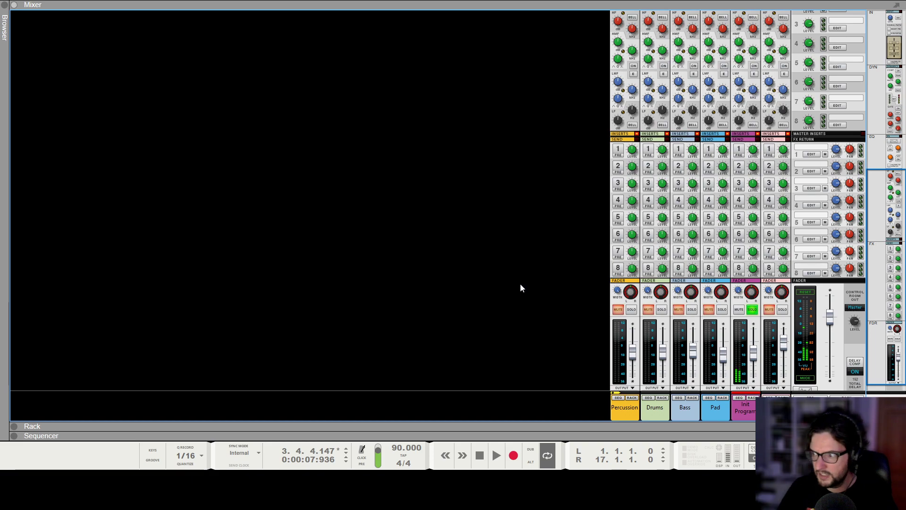
left_click(752, 309)
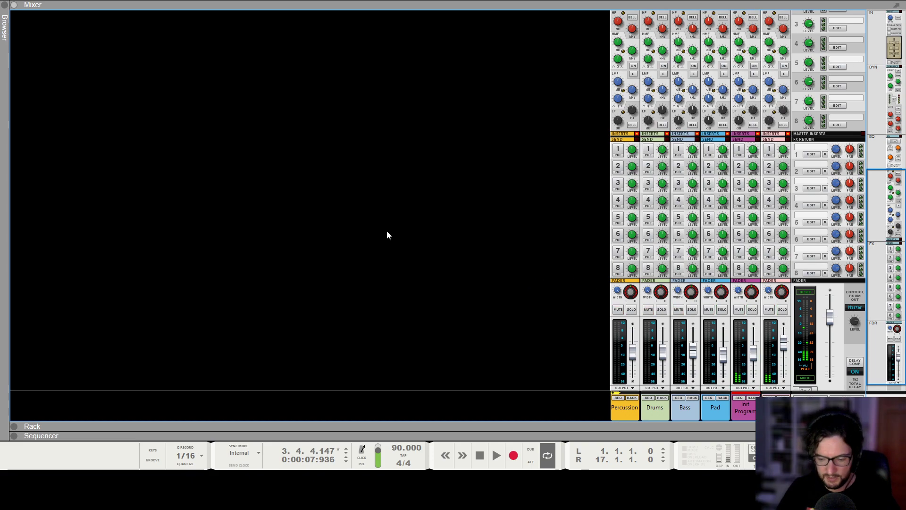
Audition the full mix and add a Wavesfactory Cassette effect after The Echo in the Init Program channel's insert FX
key("space")
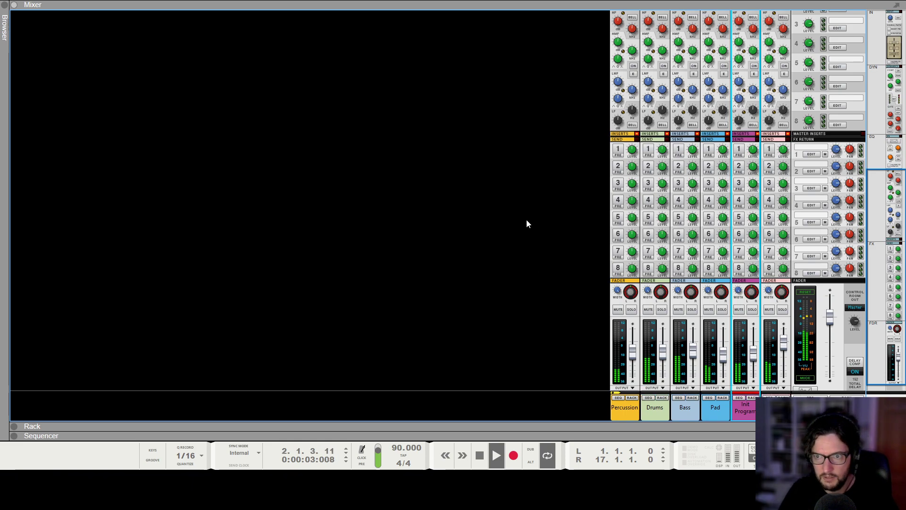
mouse_move(755, 359)
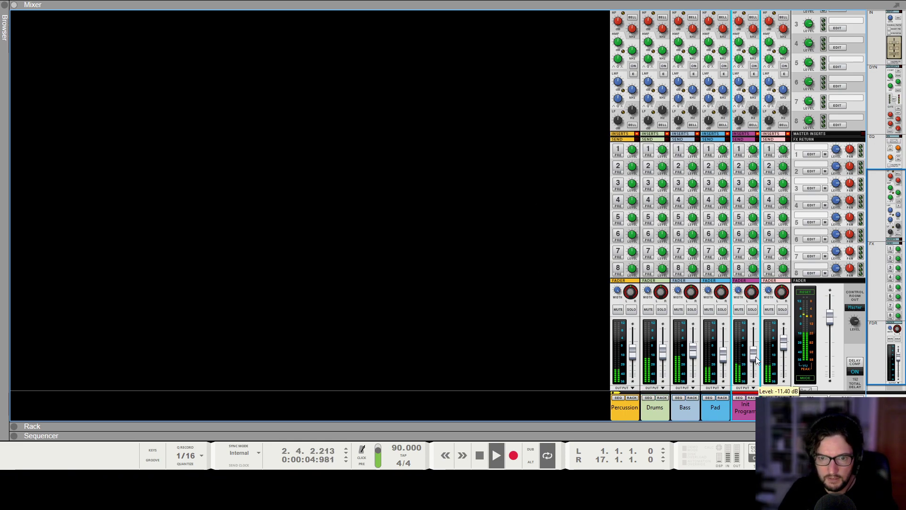
key("F6")
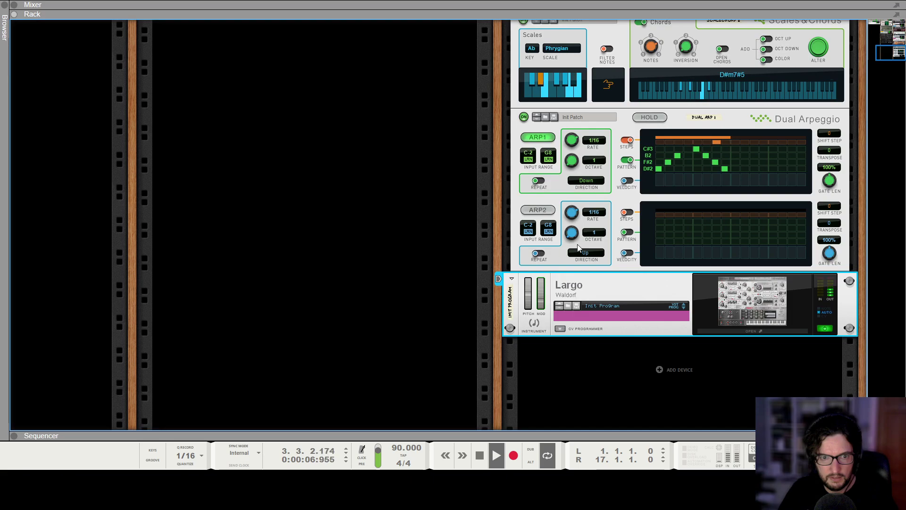
scroll(635, 264, "up", 6)
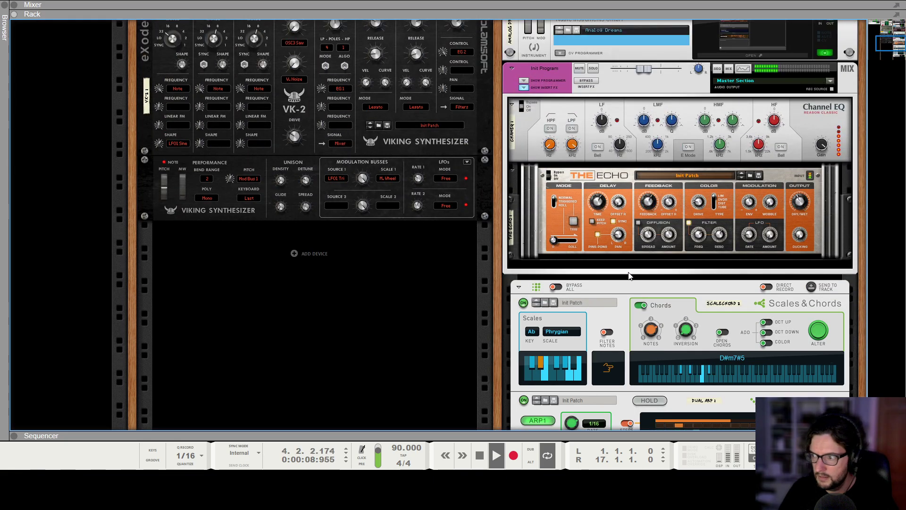
scroll(573, 244, "down", 1)
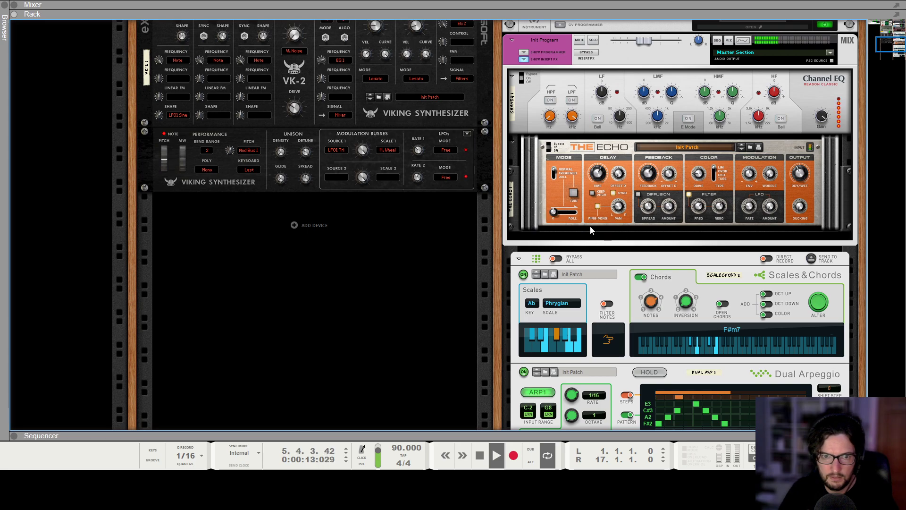
key("space")
left_click(531, 204)
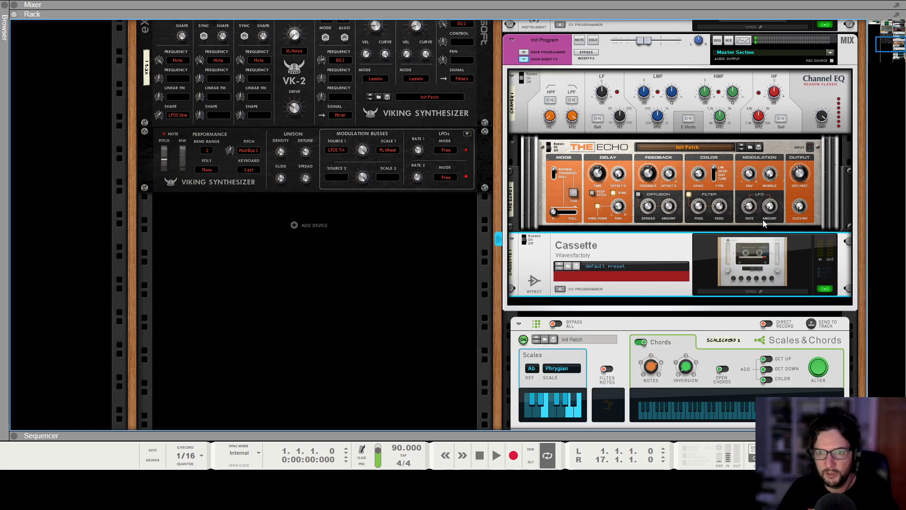
Lower the Init Program channel's level to about -13 dB during playback, soloing the channel only while auditioning it
key("space")
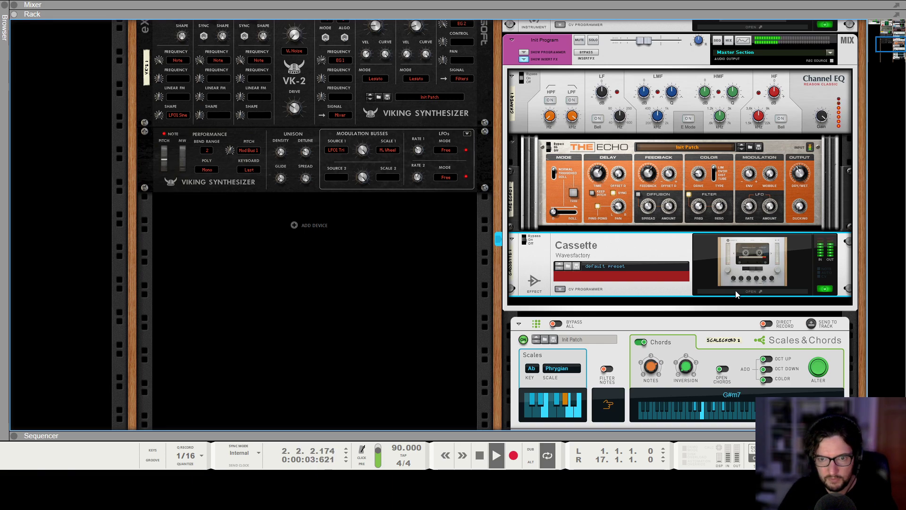
key("F5")
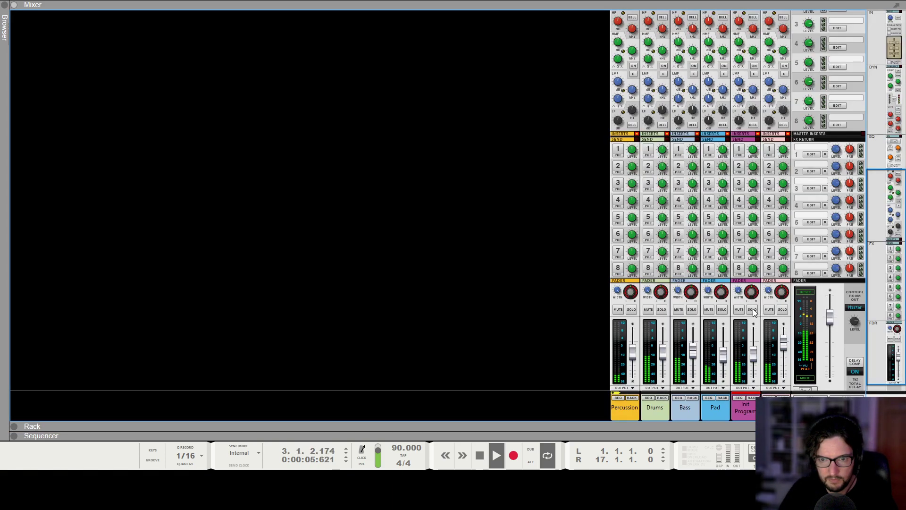
left_click(752, 310)
key("space")
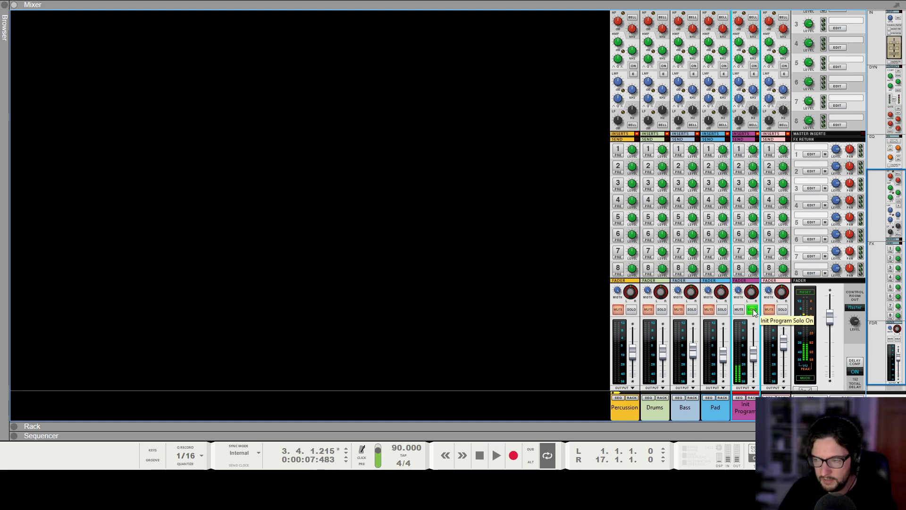
key("shift+Return")
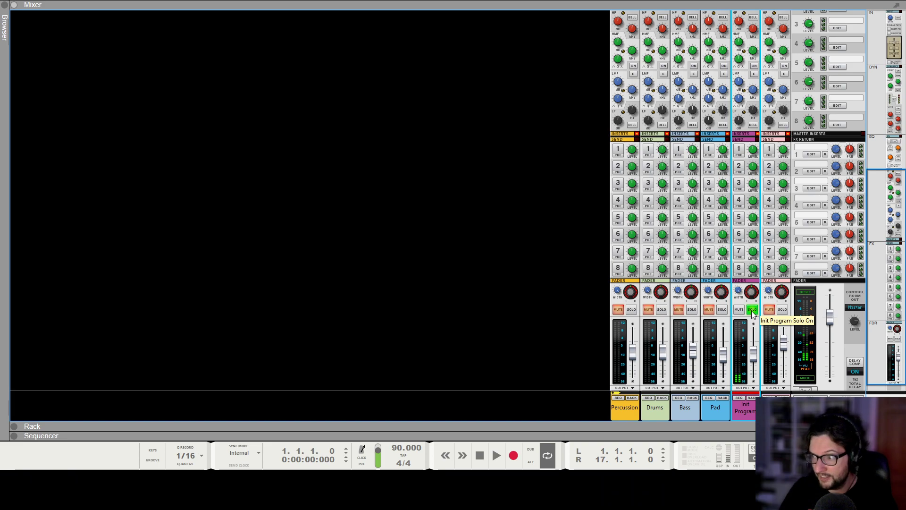
key("space")
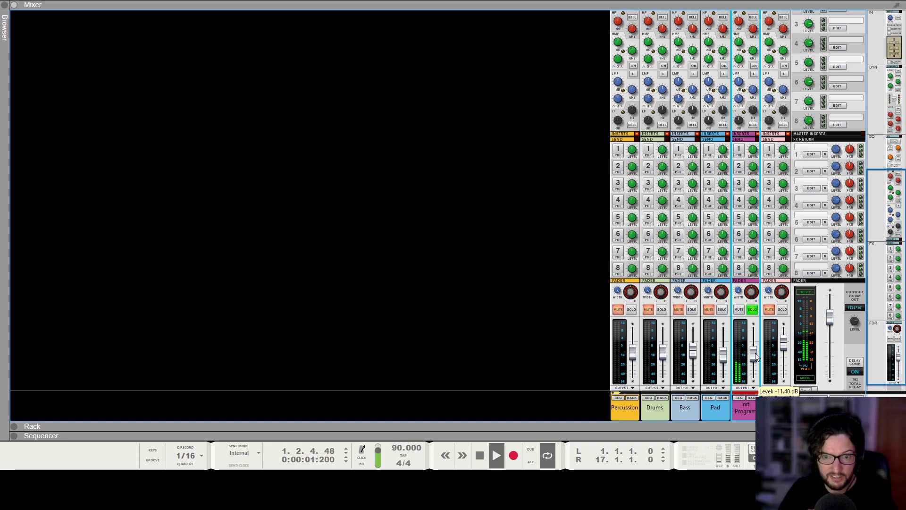
left_click_drag(755, 354, 756, 357)
left_click(753, 310)
Lower the Mod Wheel automation peak at bar 9 to 54 and finish editing the clip
key("F6")
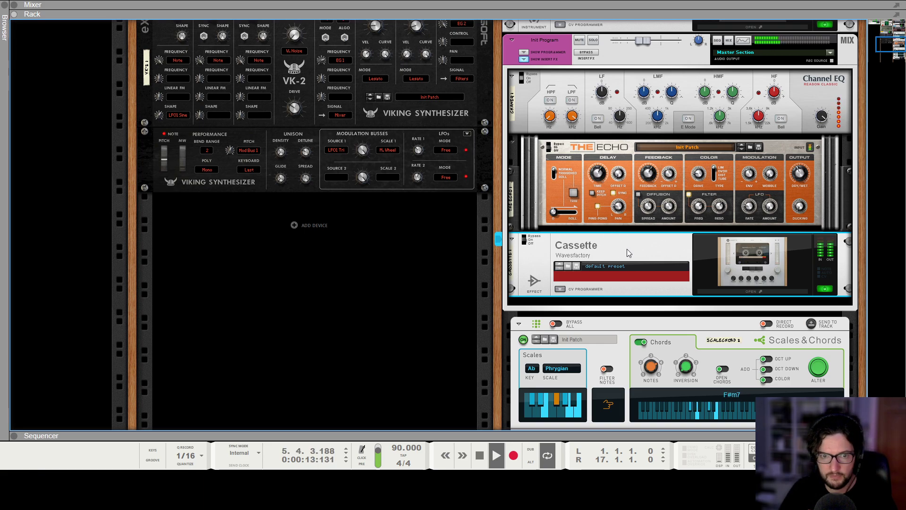
key("F7")
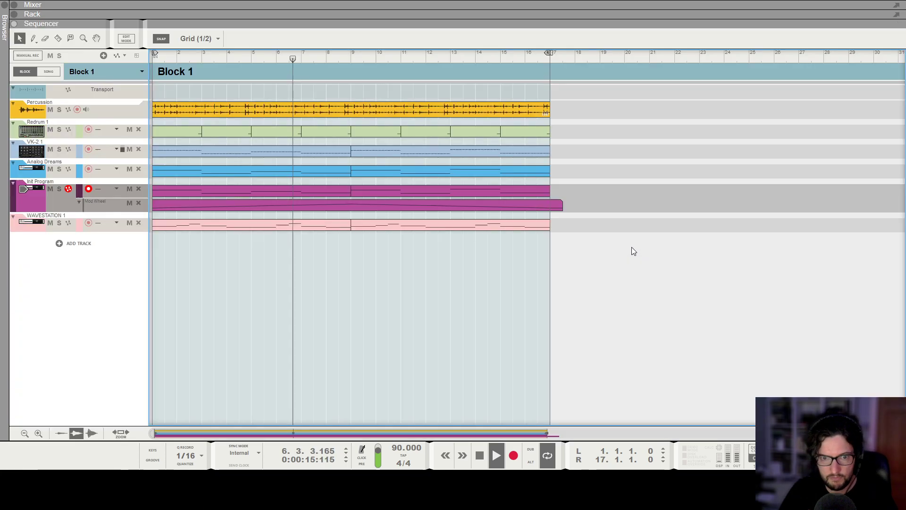
double_click(338, 206)
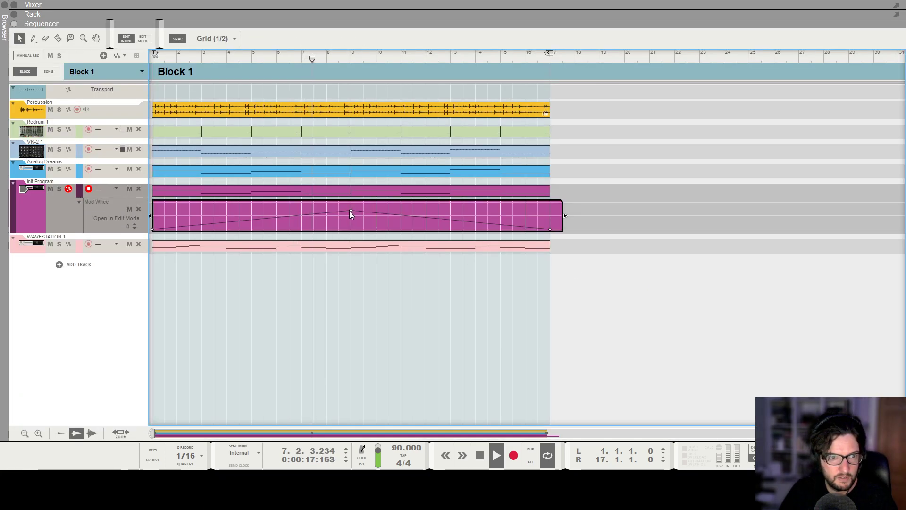
left_click_drag(350, 211, 350, 216)
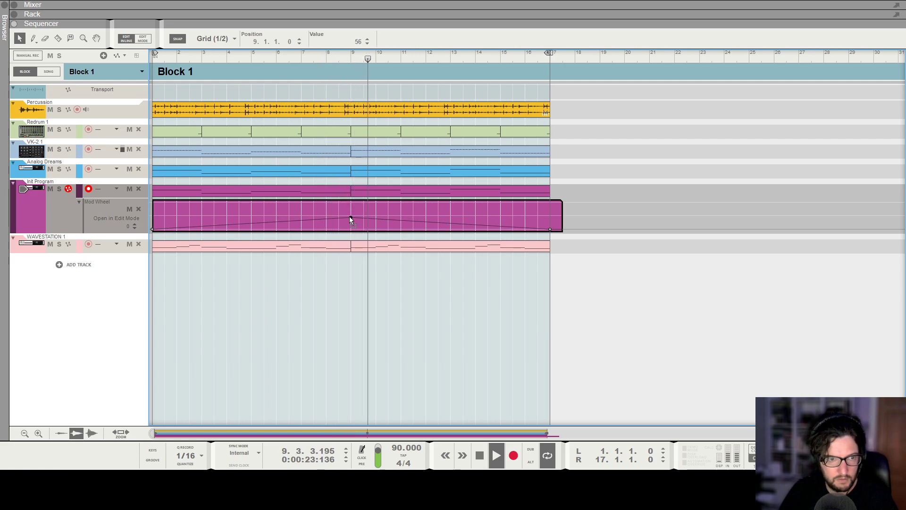
left_click_drag(349, 216, 350, 217)
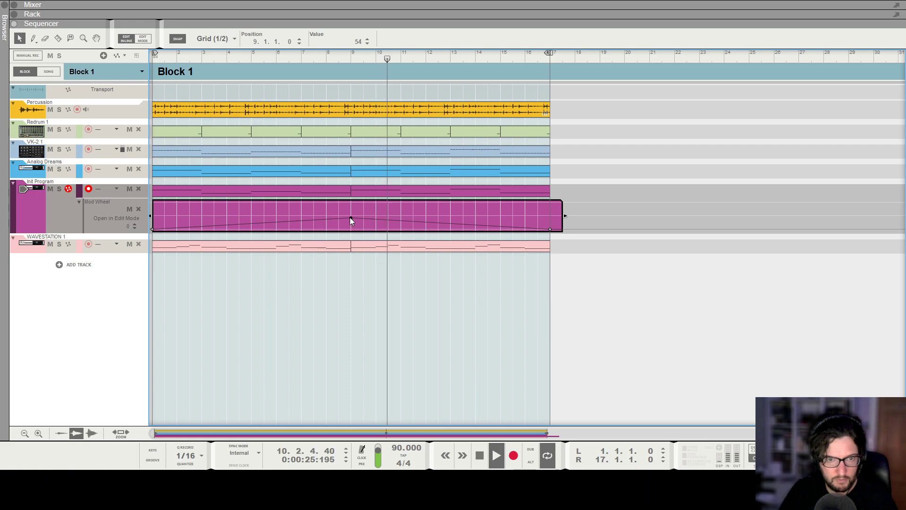
left_click(570, 367)
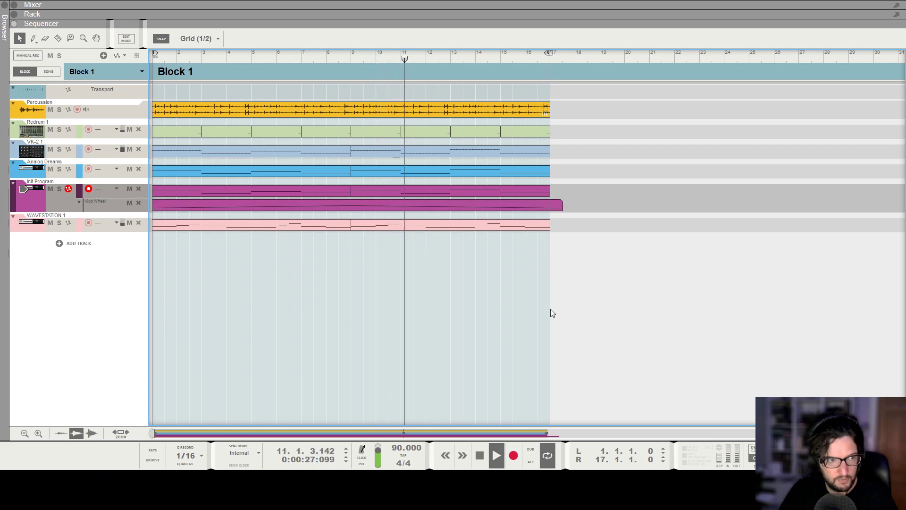
Stop playback and add a Synapse DR-1 Deep Reverb between The Echo and Cassette, and a Pump after Cassette, in the Init Program inserts
key("F6")
key("F5")
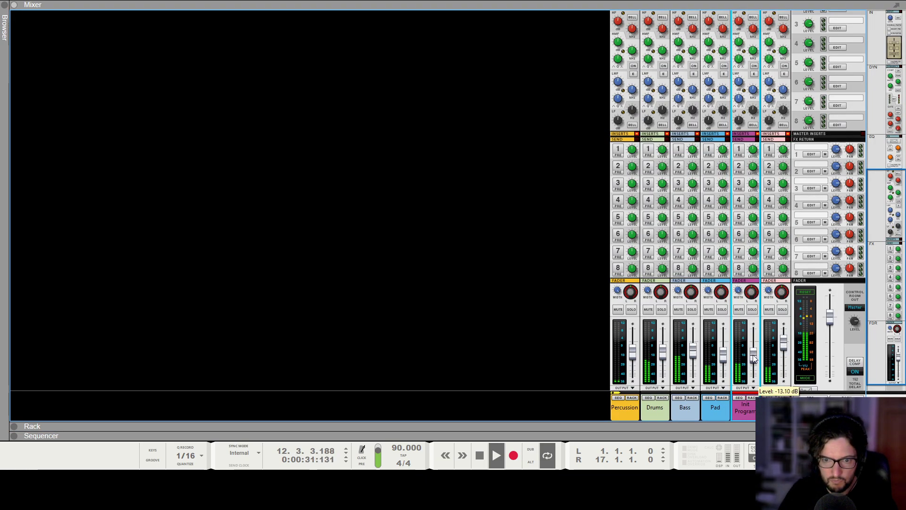
key("F6")
scroll(568, 268, "up", 1)
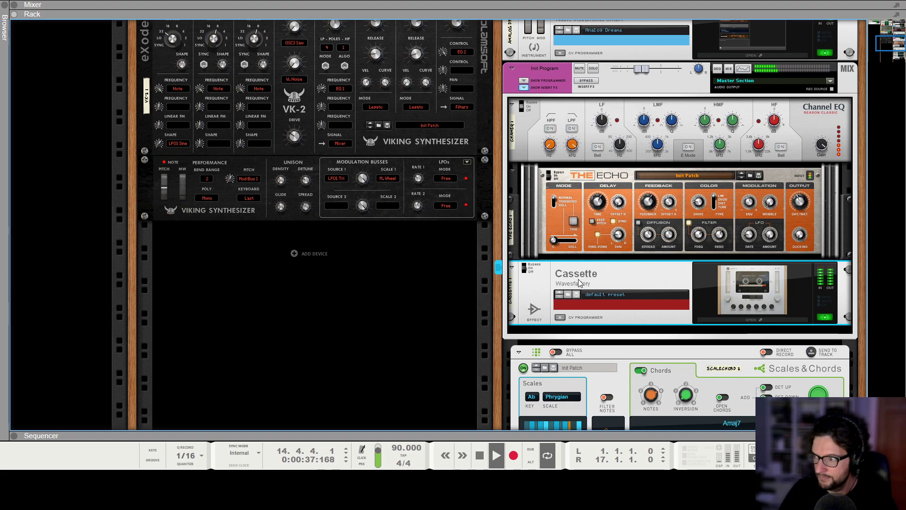
key("space")
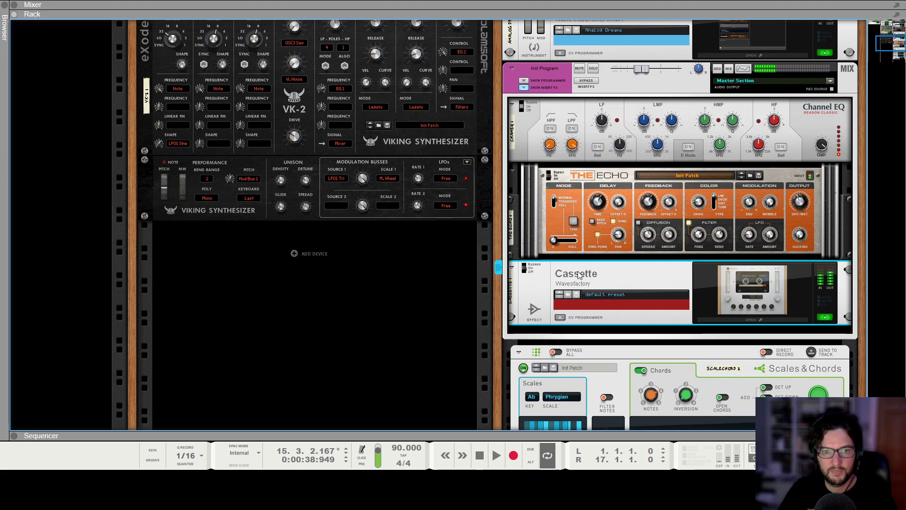
key("Home")
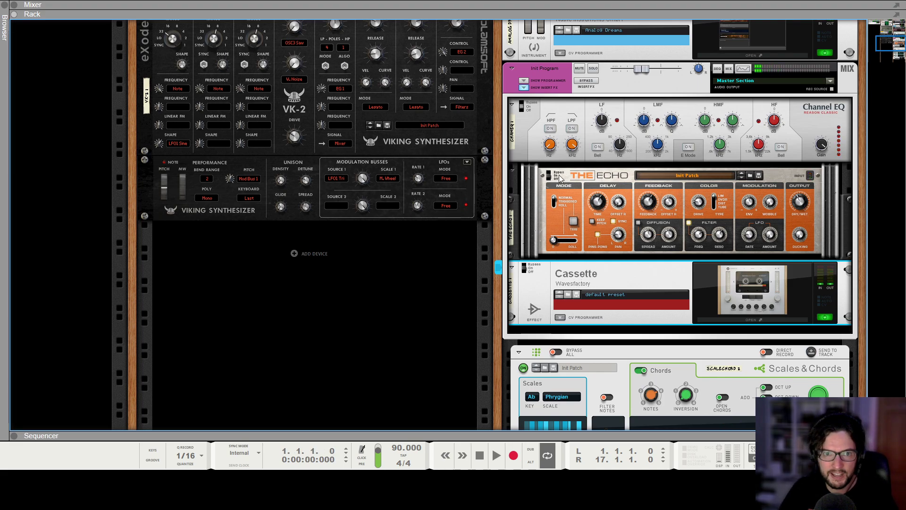
left_click(570, 182)
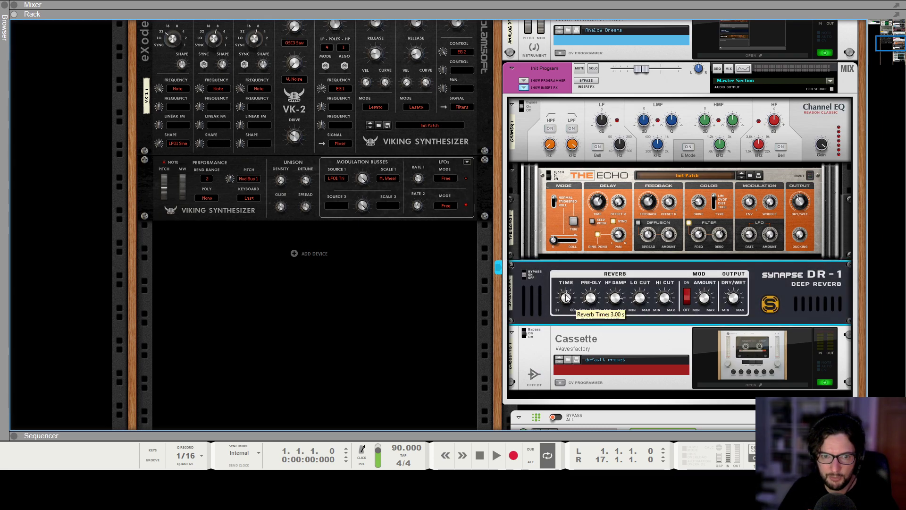
scroll(658, 297, "down", 2)
left_click(659, 287)
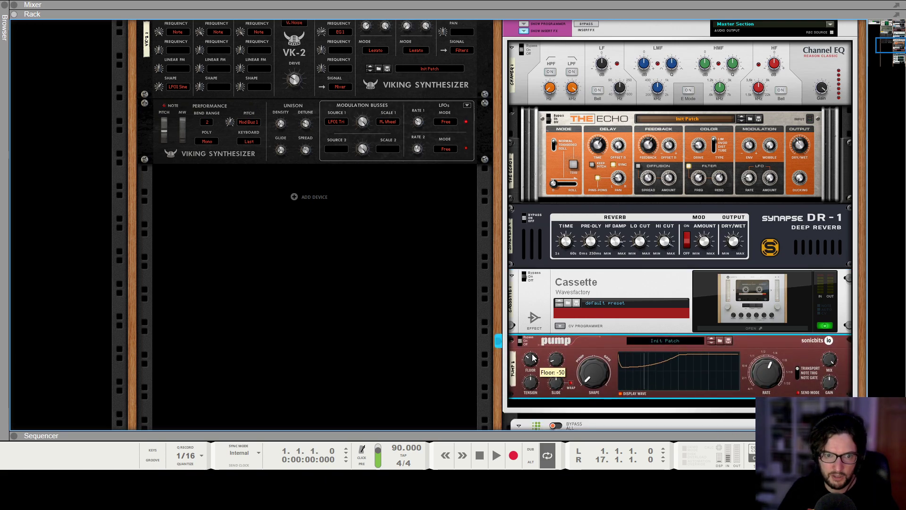
Raise the Init Program channel's level to -9.80 dB in the mixer during playback, and replay the loop from bar 1
key("space")
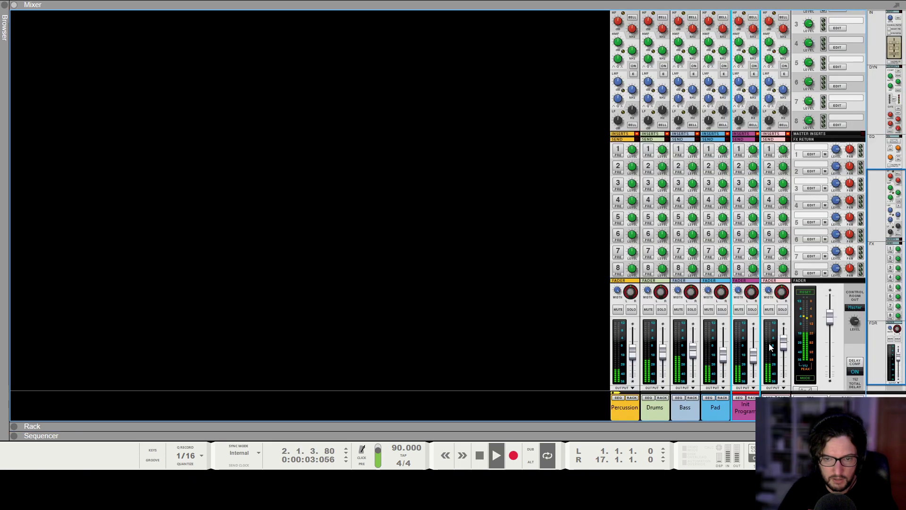
key("F5")
left_click_drag(781, 350, 756, 357)
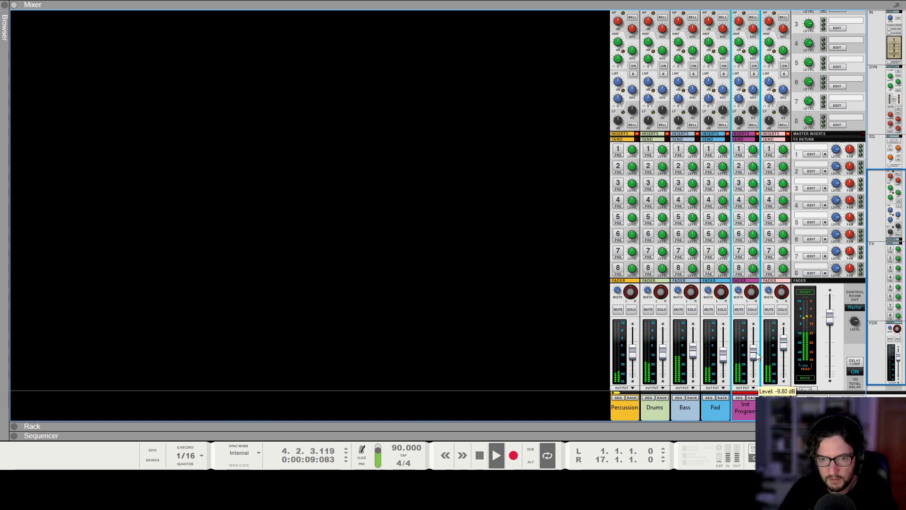
key("space")
key("shift+Return")
key("space")
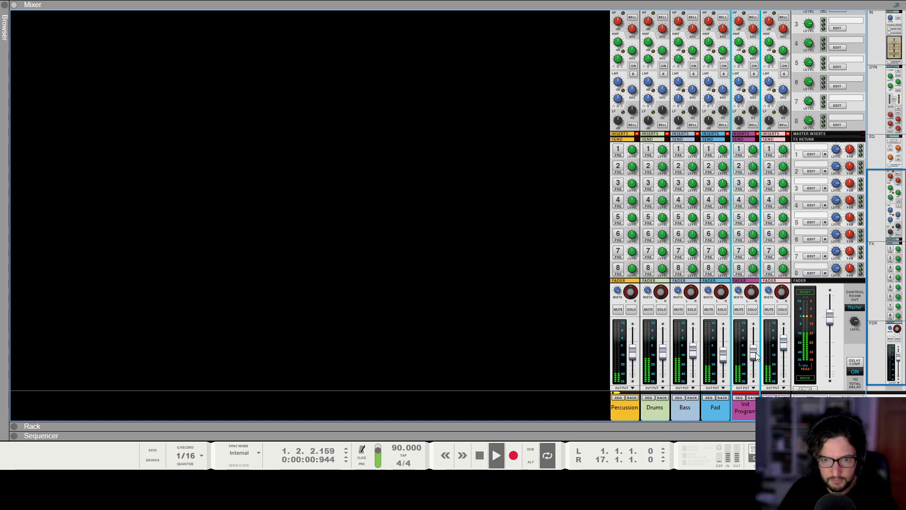
Review the Mod Wheel automation clip on the Init Program track while the loop plays, and return the stopped playhead to bar 1
key("F6")
key("F7")
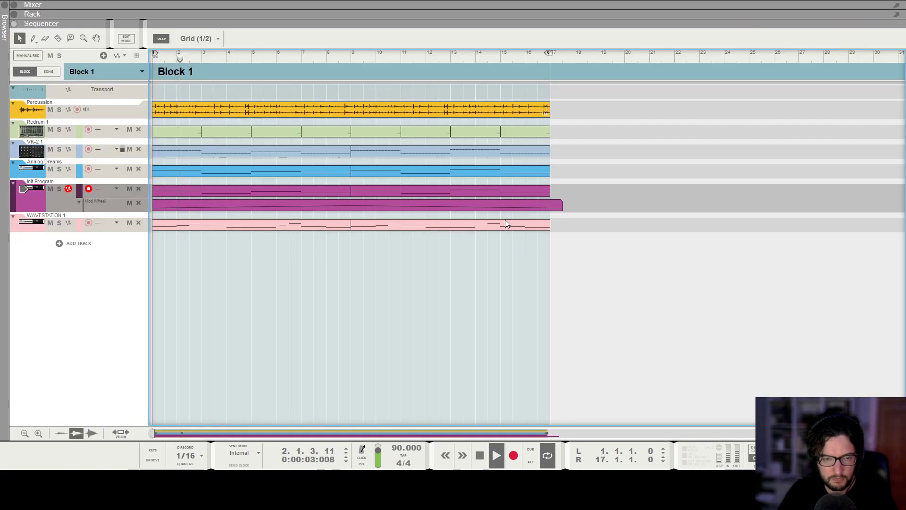
left_click(304, 205)
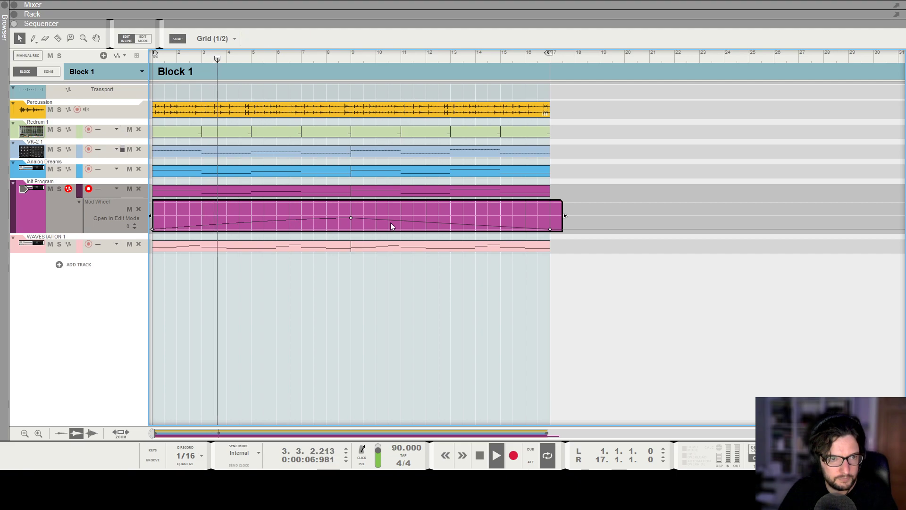
left_click(410, 310)
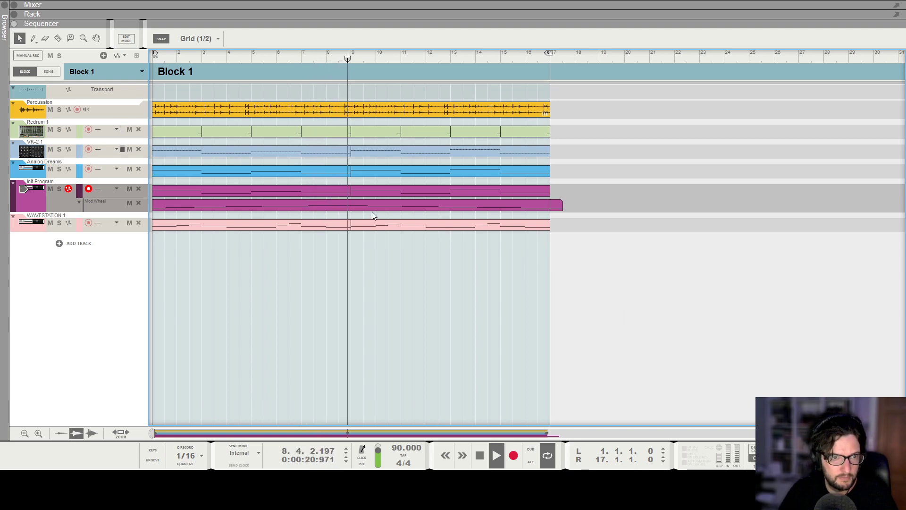
key("space")
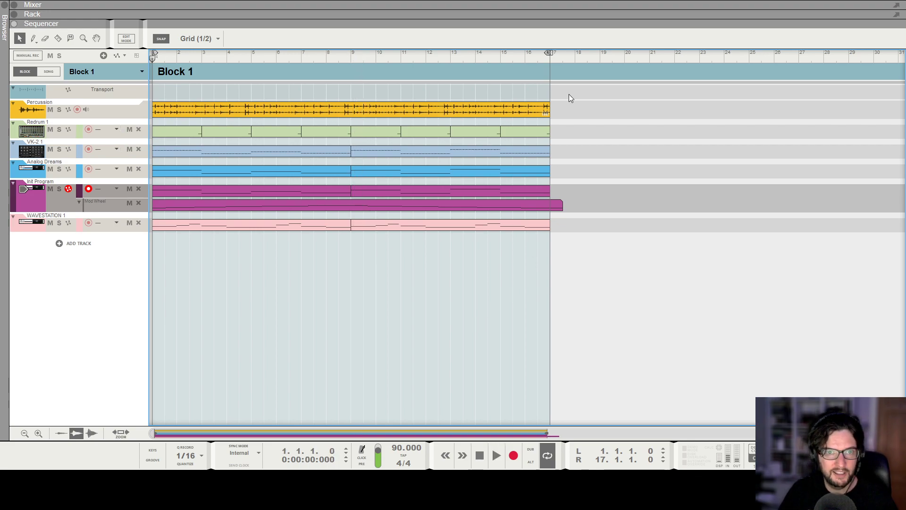
Enable Arp 2 on the Largo's Dual Arpeggio and set its transpose to -12
left_click(548, 60)
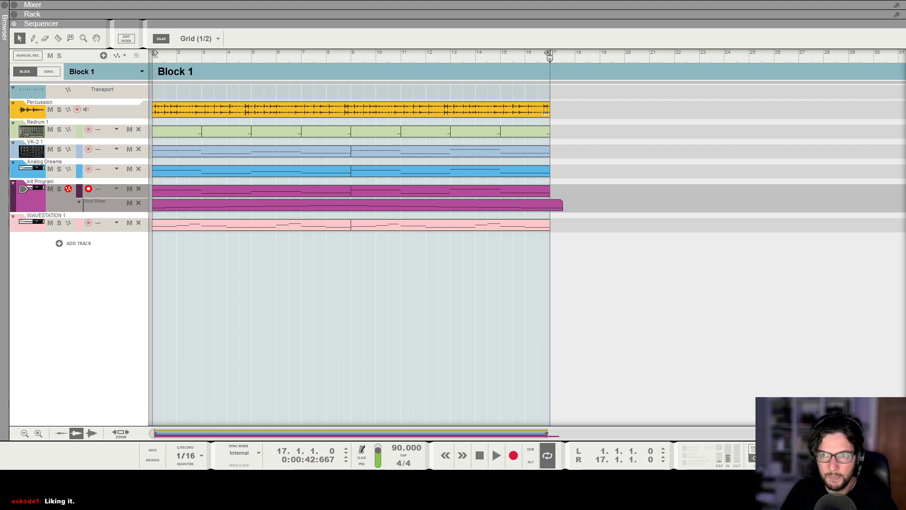
key("F6")
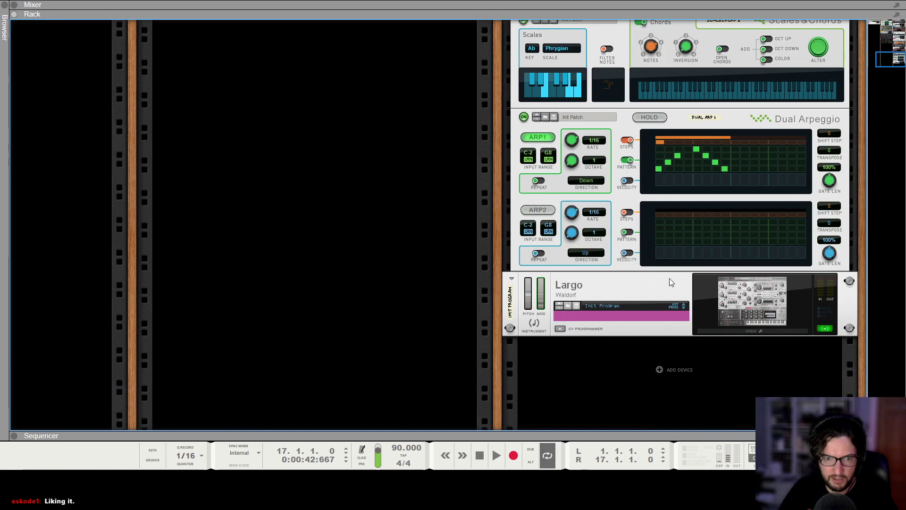
left_click(537, 209)
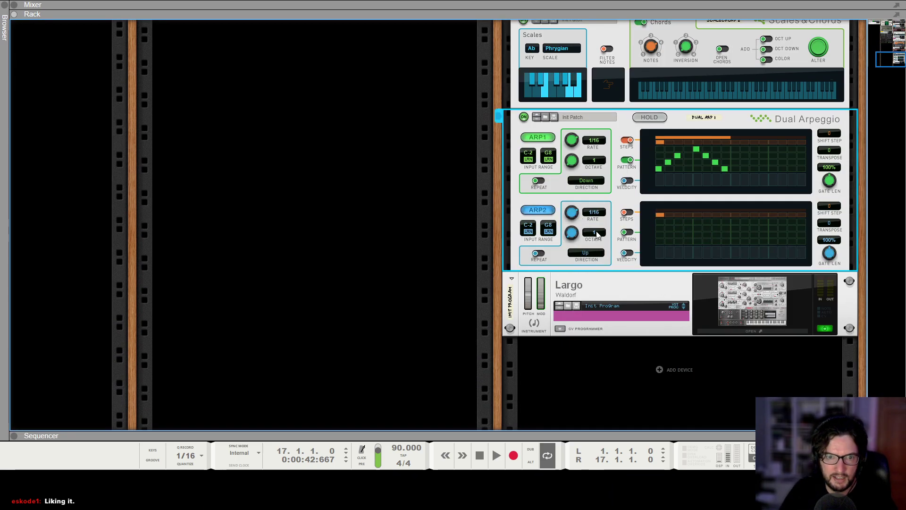
left_click_drag(598, 163, 594, 166)
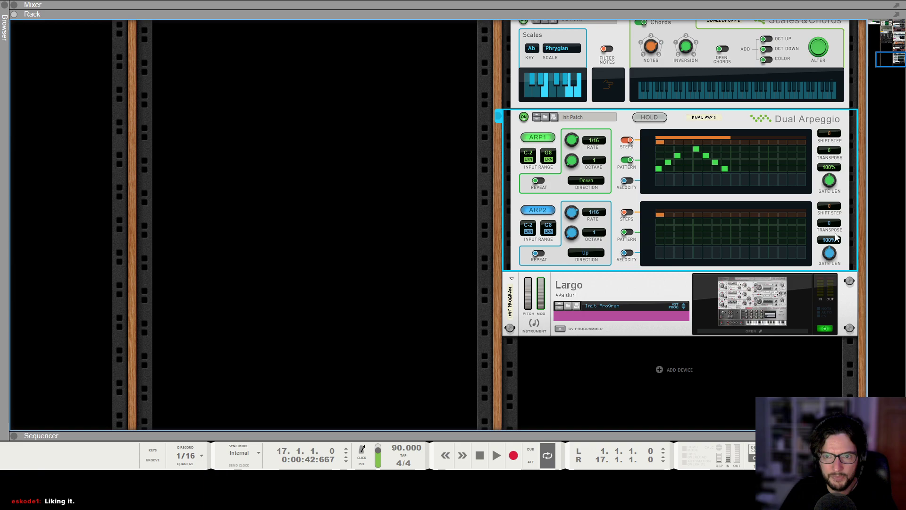
left_click_drag(830, 226, 834, 265)
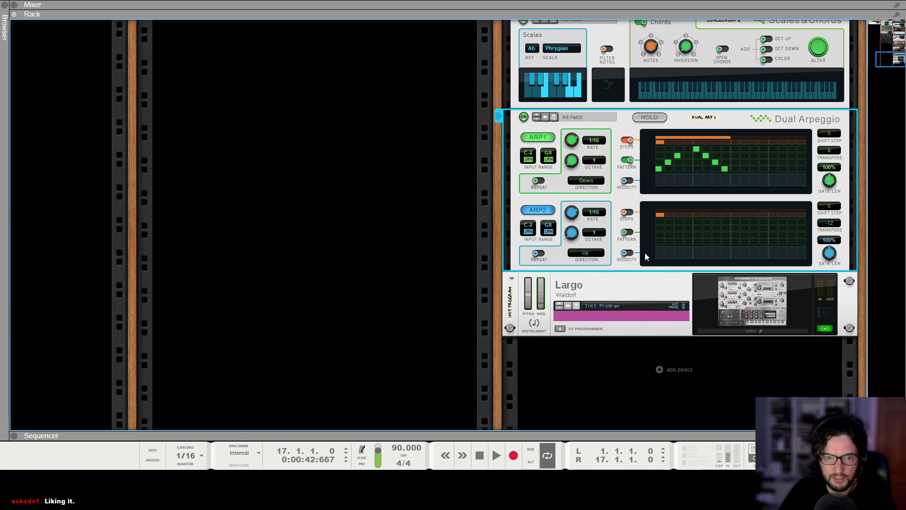
Give Arp 2 an eight-step pattern with notes on step 1 (lowest row), step 5 (highest row) and step 7 (second-highest row)
left_click(629, 213)
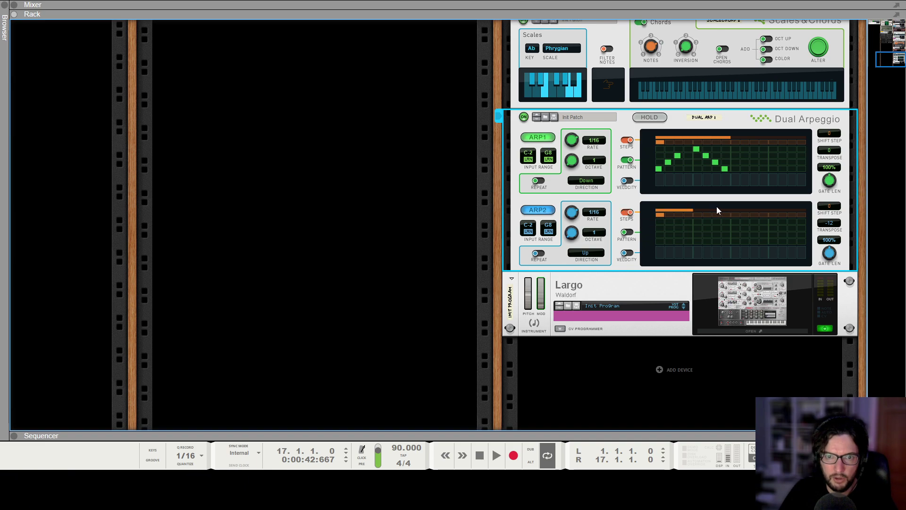
left_click_drag(691, 210, 728, 210)
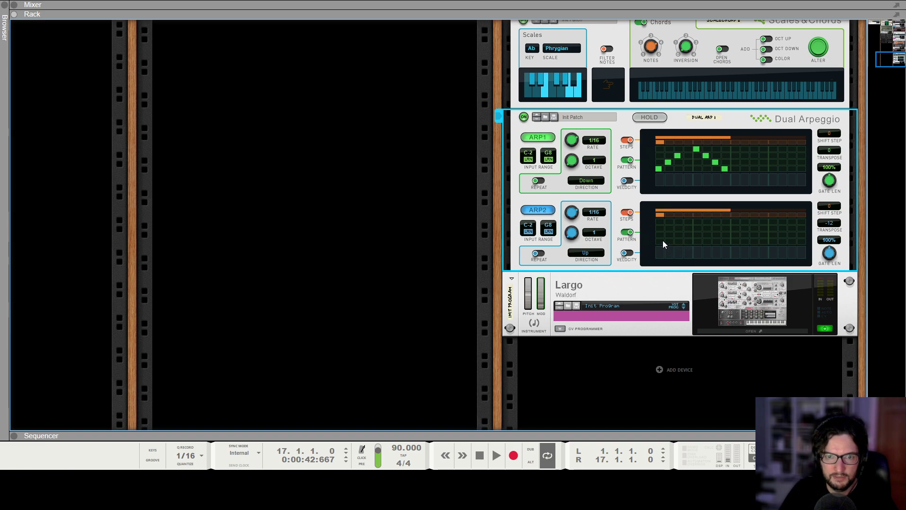
left_click_drag(660, 242, 665, 240)
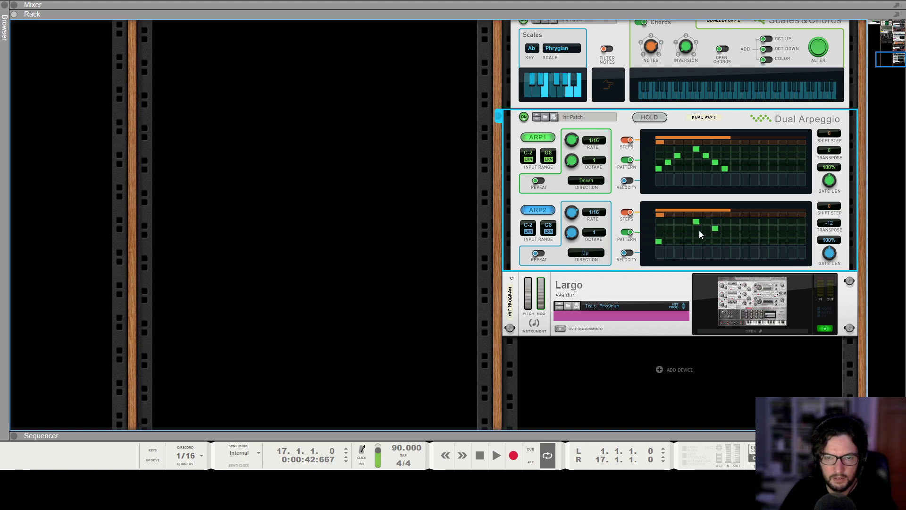
During playback, move Arp 2's highest pattern note from step 5 to step 4 and enable velocity values on steps 1, 4 and 7
key("space")
key("F5")
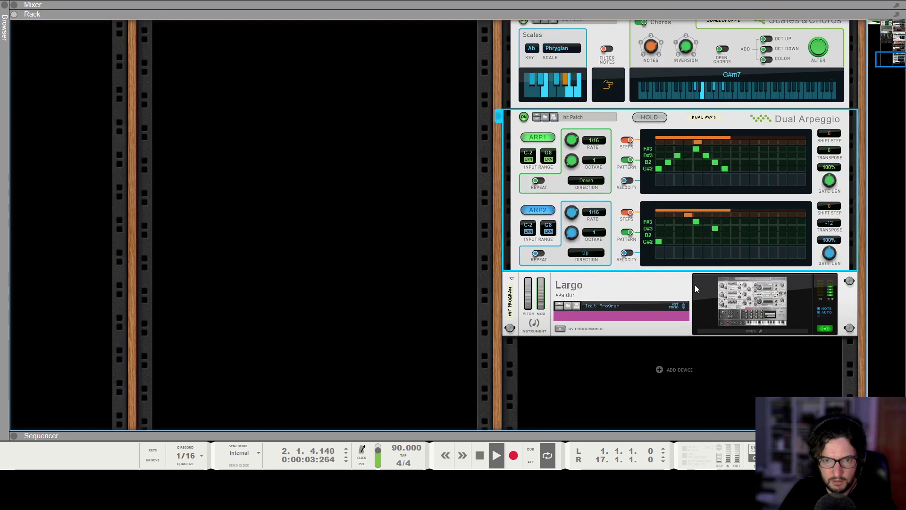
key("F6")
left_click_drag(690, 222, 696, 222)
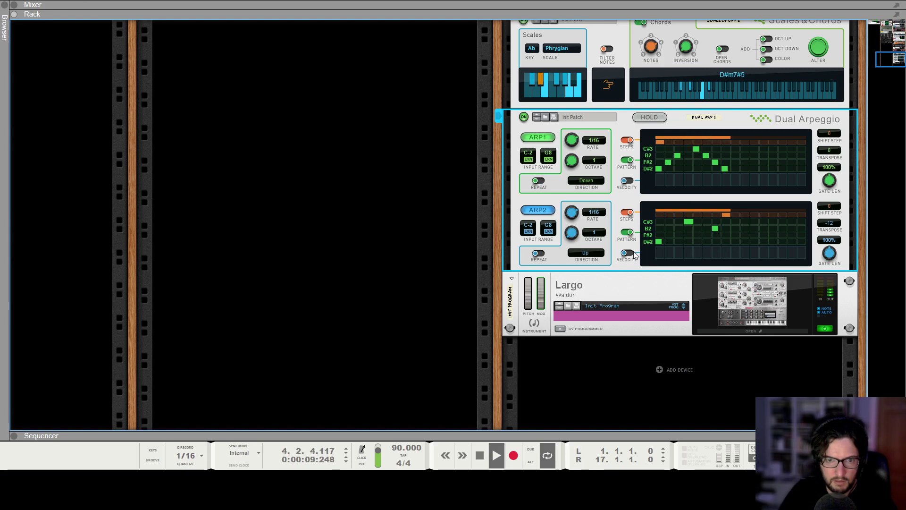
left_click(660, 254)
left_click(688, 251)
left_click(717, 252)
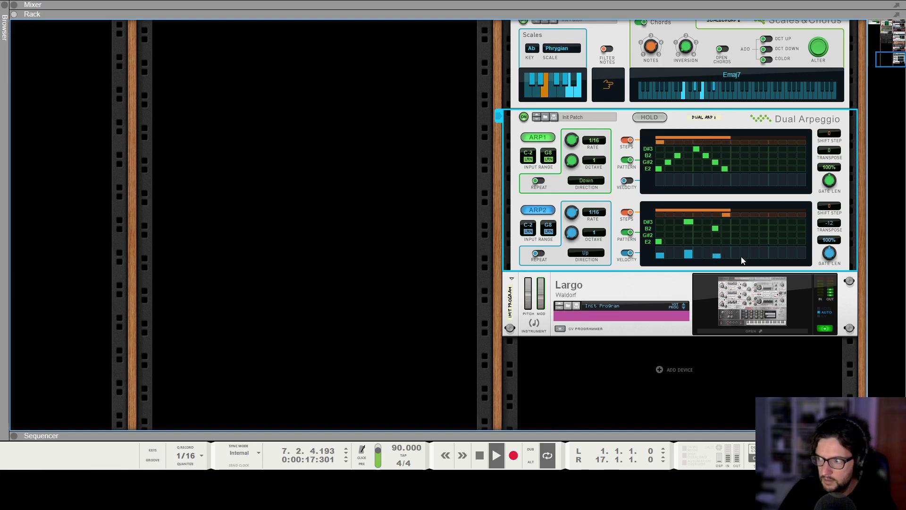
Stop playback in the mixer and clear the solo on the Init Program channel
key("F5")
key("space")
left_click(752, 309)
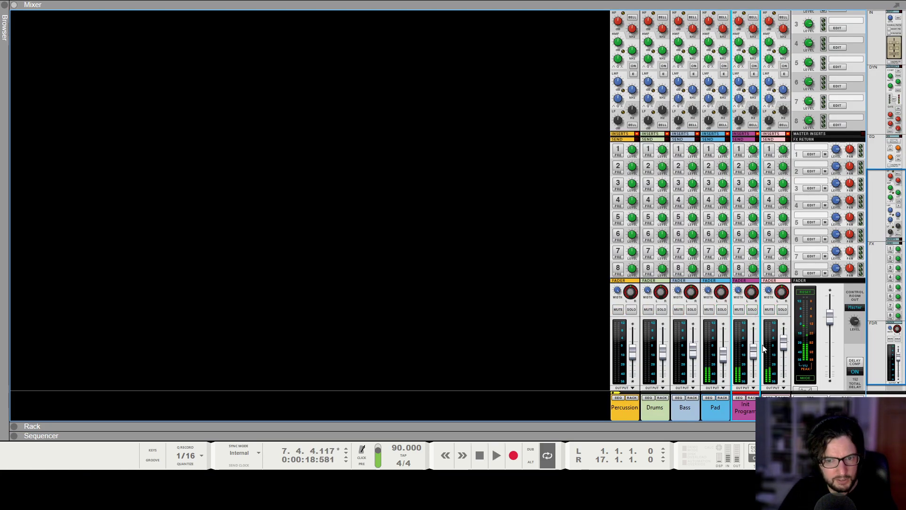
Check the Mod Wheel automation clip on the Init Program track and replay the loop from bar 1
key("F6")
key("F7")
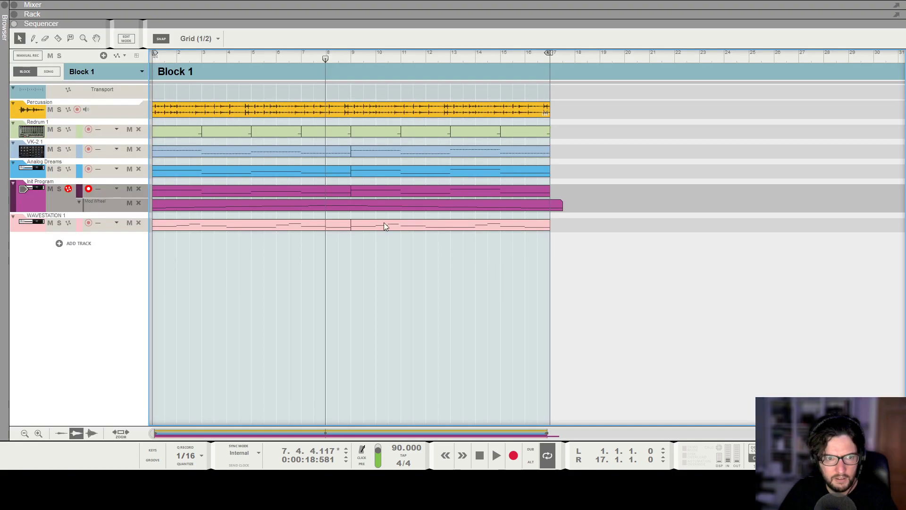
left_click(360, 208)
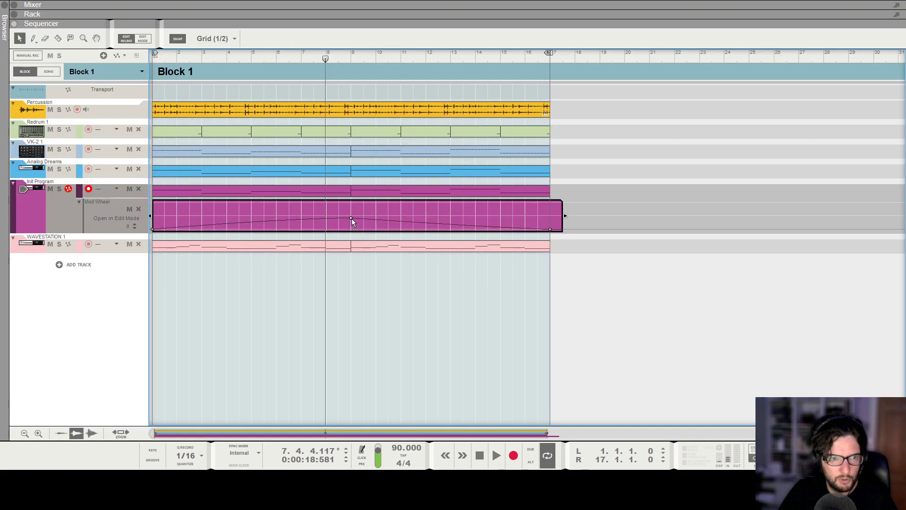
left_click(413, 326)
key("shift+Return")
key("space")
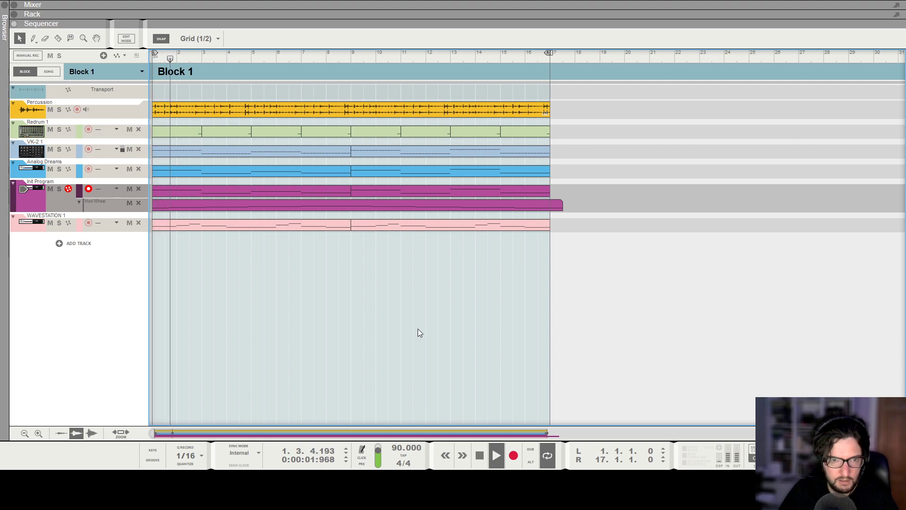
Stop playback, switch Arp 2 off on the Dual Arpeggio and create an automation lane for Arp 2 On
key("F6")
key("space")
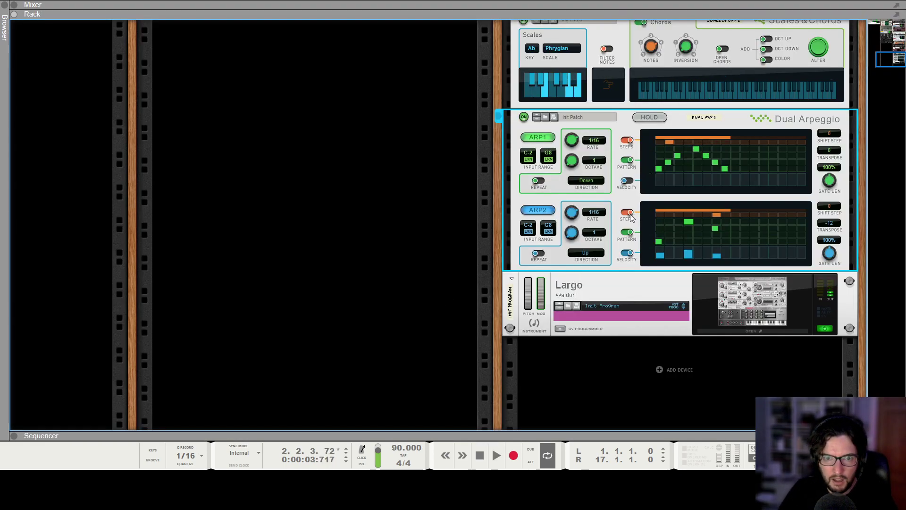
left_click(536, 209)
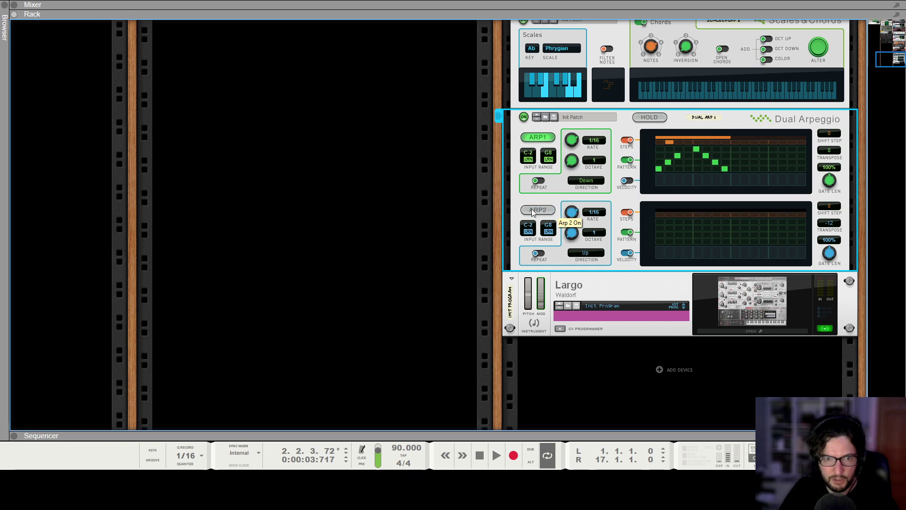
left_click(535, 209, "alt")
Draw an Arp 2 On automation clip across the 16 bars, edit it at bar 9, shorten it to 8 bars and duplicate it
scroll(560, 344, "down", 1)
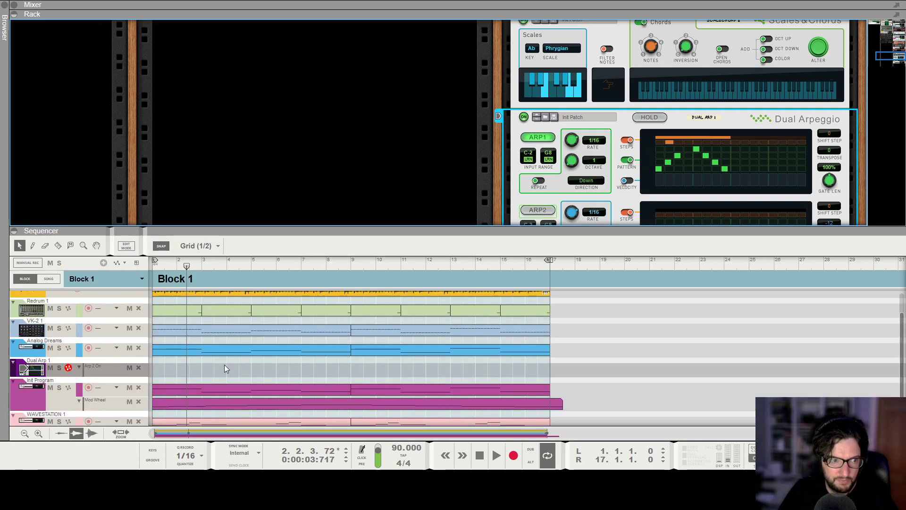
left_click_drag(159, 360, 548, 367)
left_click(351, 366, "alt")
left_click(708, 381)
left_click(566, 386)
left_click(493, 371)
left_click_drag(551, 370, 352, 370)
key("ctrl+d")
Play the loop from bar 1 to hear the Arp 2 On automation, and deselect the automation clip
key("KP_0")
key("space")
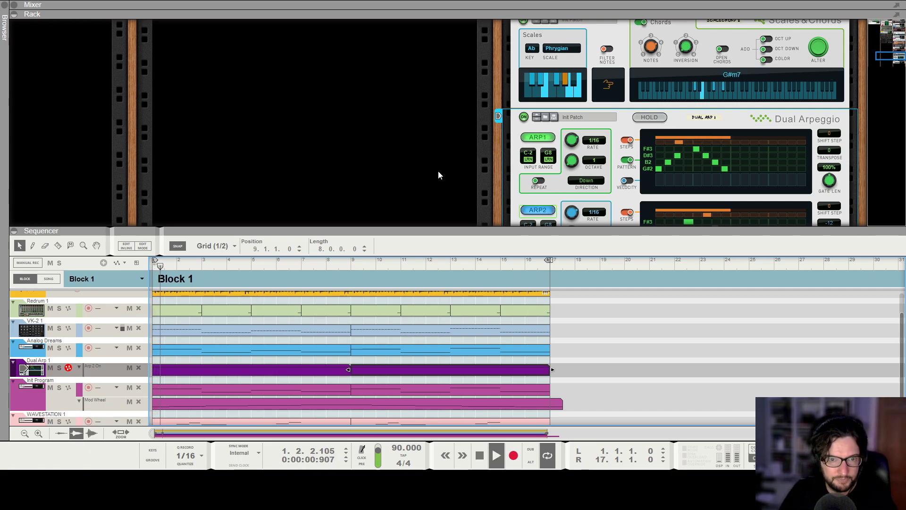
key("F6")
key("F7")
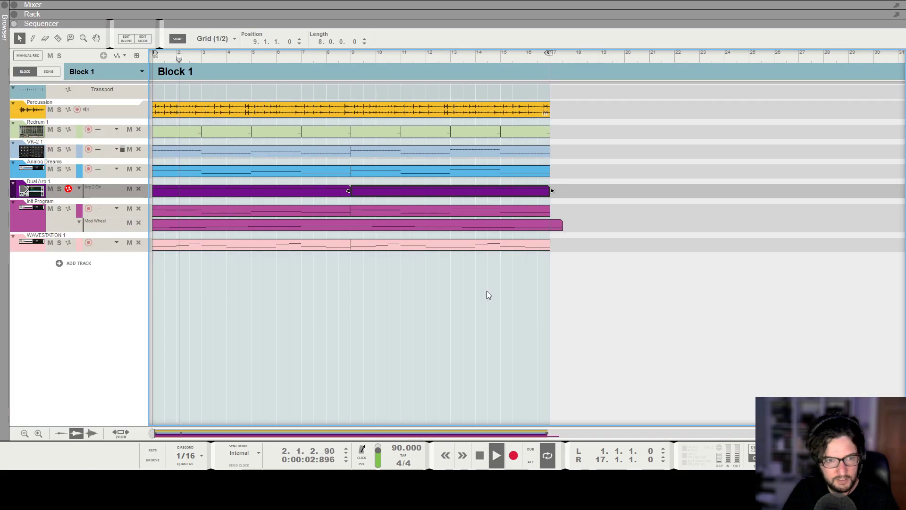
left_click(486, 293)
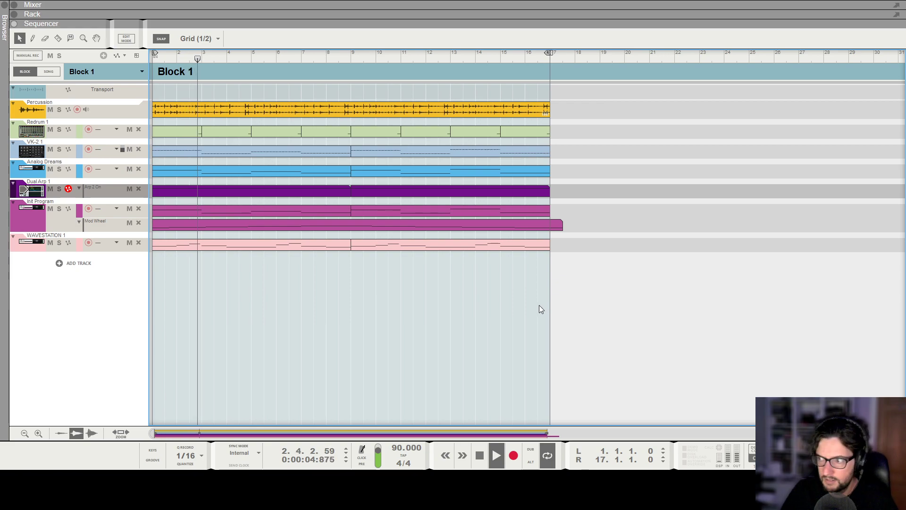
Stop playback and delete the Dual Arp 1 track together with its Arp 2 On automation clips
key("F6")
key("F7")
left_click_drag(594, 183, 186, 199)
key("Delete")
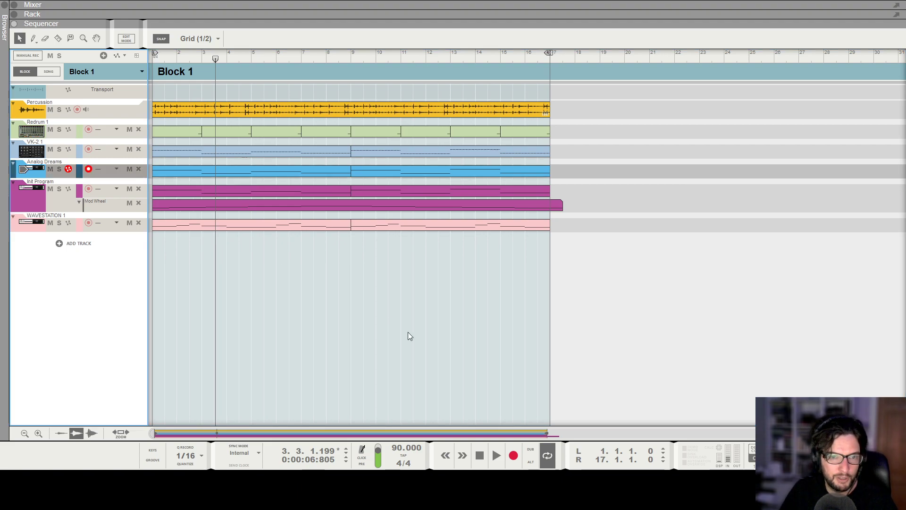
Bring back the Dual Arp 1 track with an empty Arp 2 On lane and return the playhead to bar 1
key("F6")
scroll(495, 239, "down", 5)
scroll(566, 306, "down", 3)
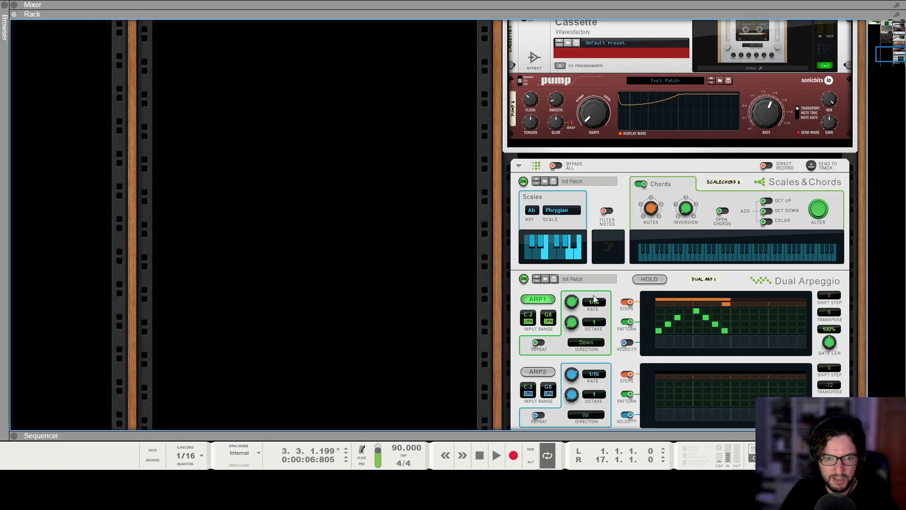
key("F7")
key("F6")
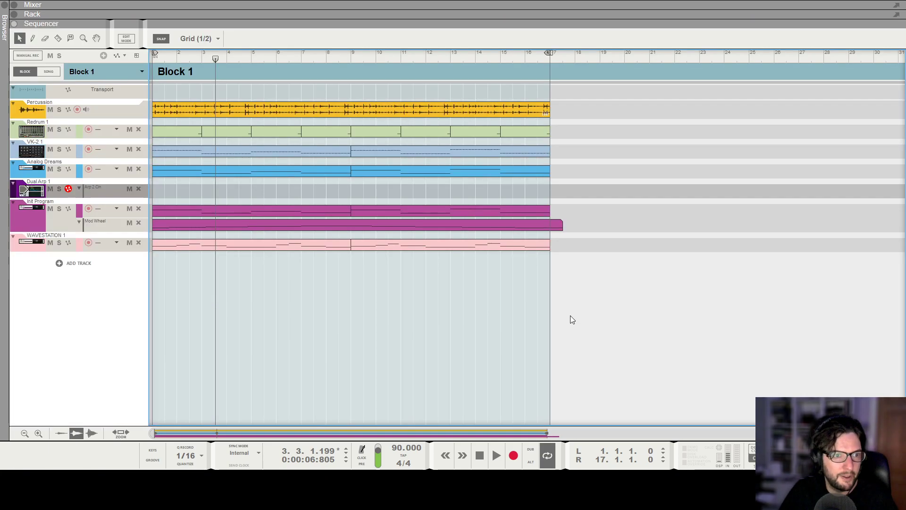
key("KP_0")
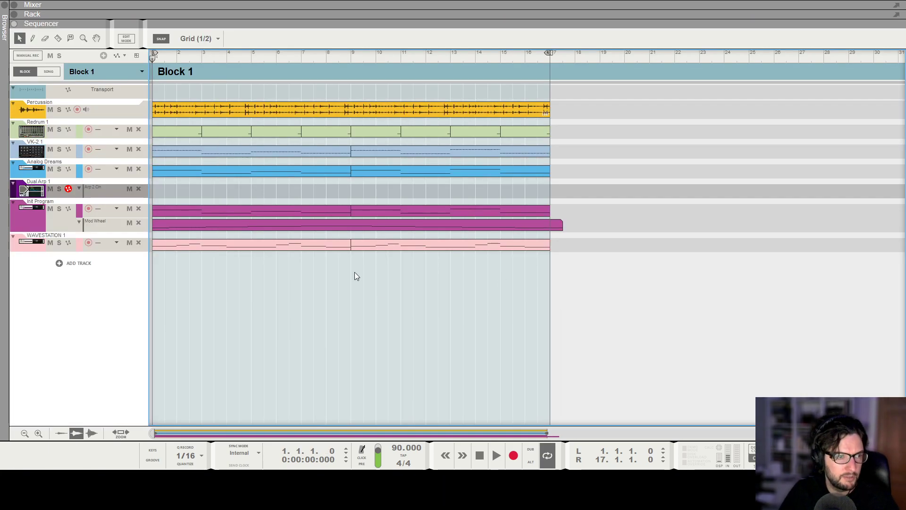
Select the Init Program track and rename its mixer channel to "Arp"
left_click(38, 204)
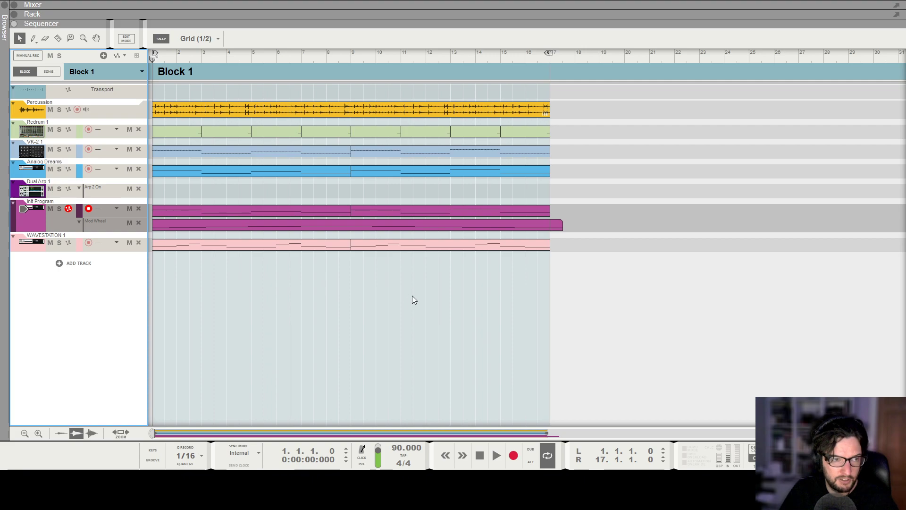
key("F5")
left_click(751, 414)
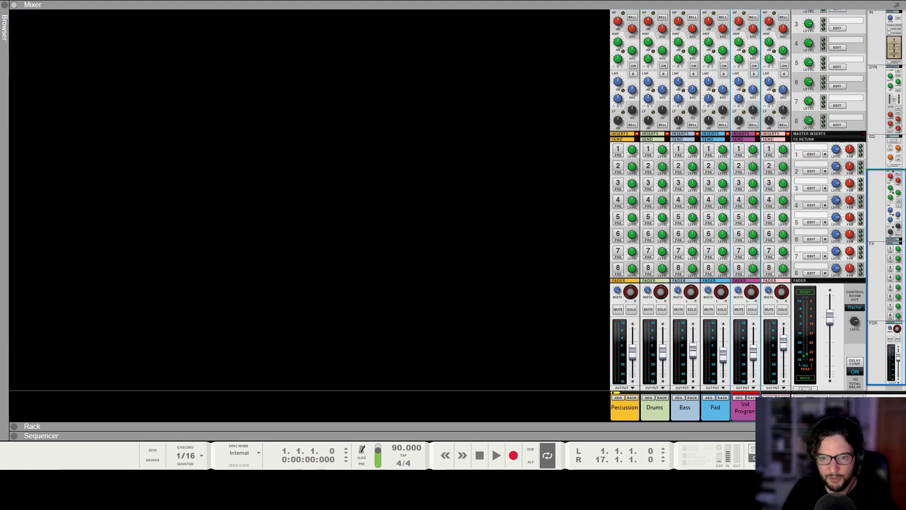
type("Arp")
key("Return")
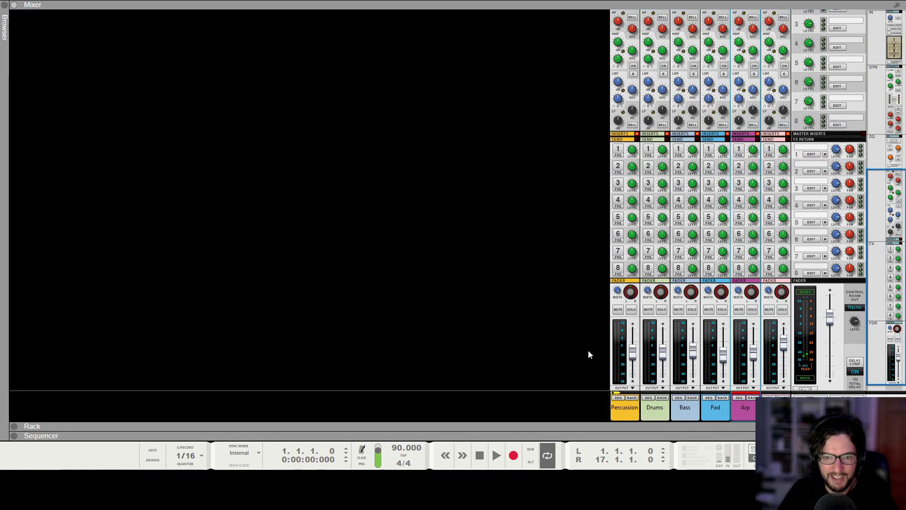
Mute the WAVESTATION 1 track and add a Korg Polysix instrument below the Largo in the rack
key("F7")
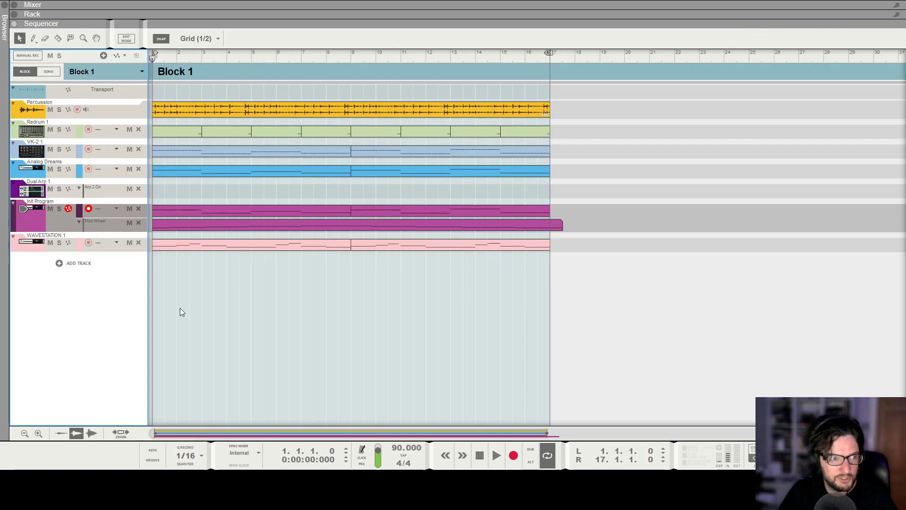
left_click(51, 243)
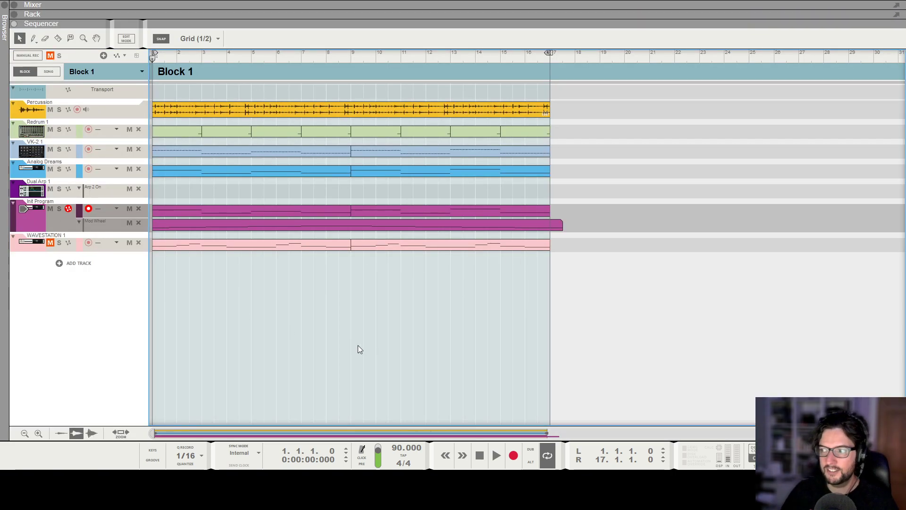
key("F6")
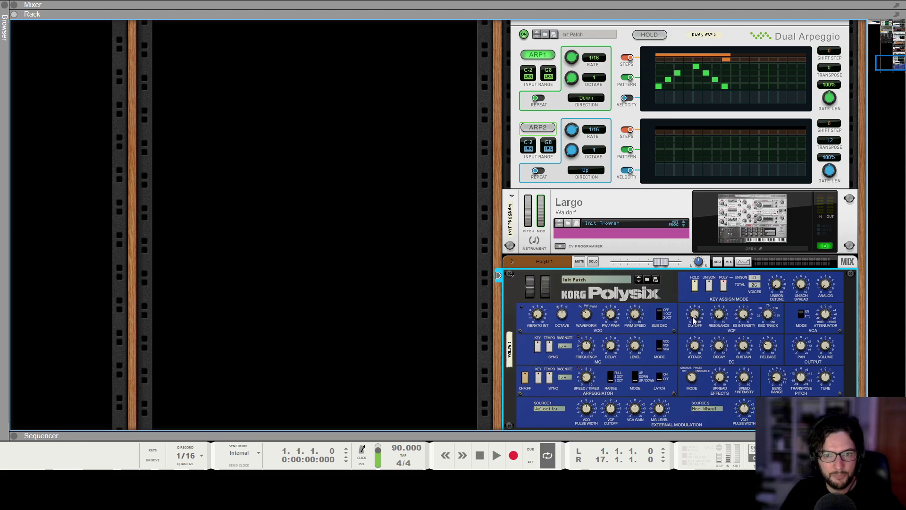
Lower the Polysix's VCF cutoff and add a Synapse DR-1 Deep Reverb to its mix channel's insert effects
mouse_move(695, 321)
left_click_drag(696, 322, 698, 335)
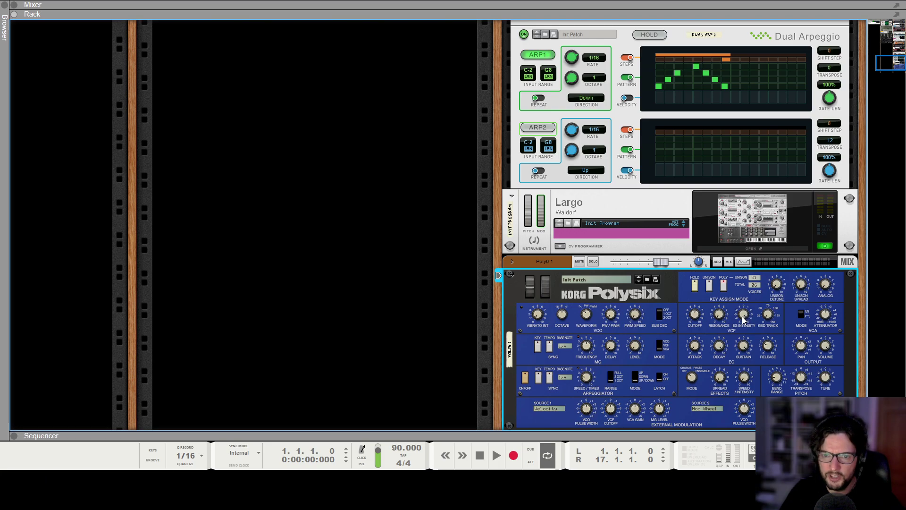
mouse_move(743, 320)
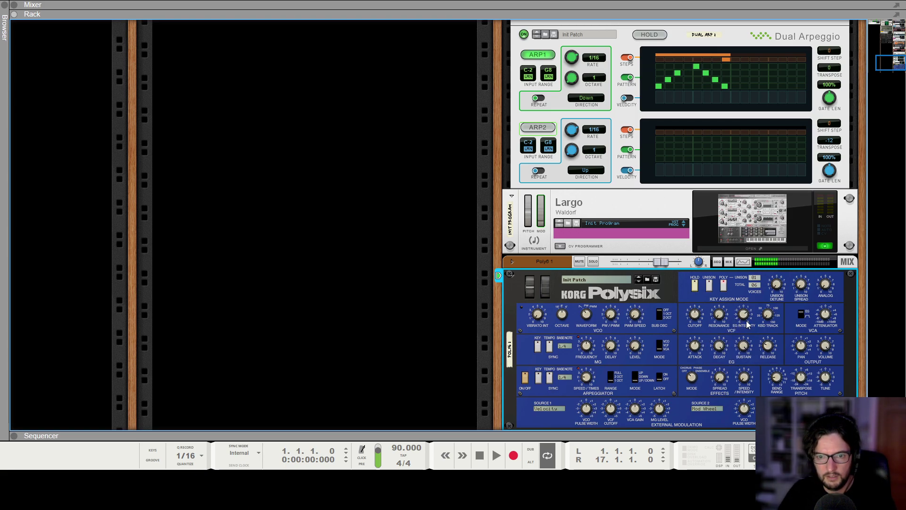
left_click(511, 262)
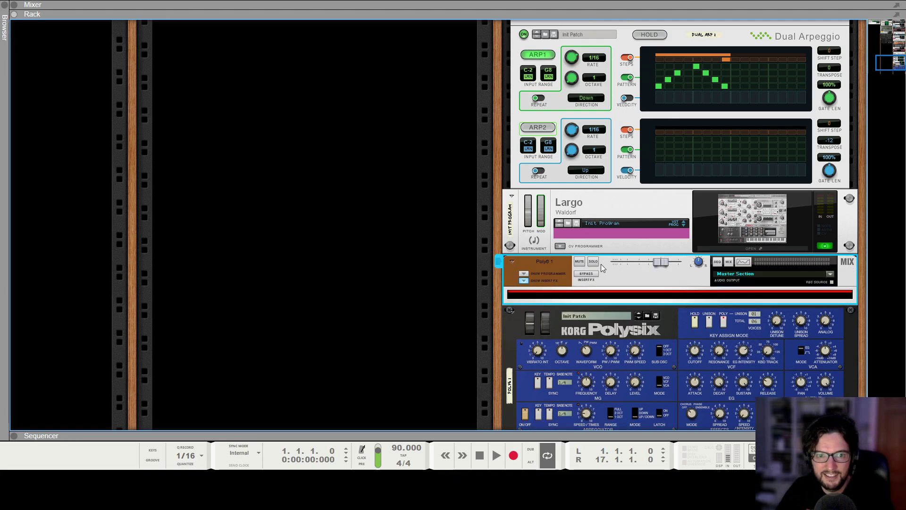
left_click(760, 316)
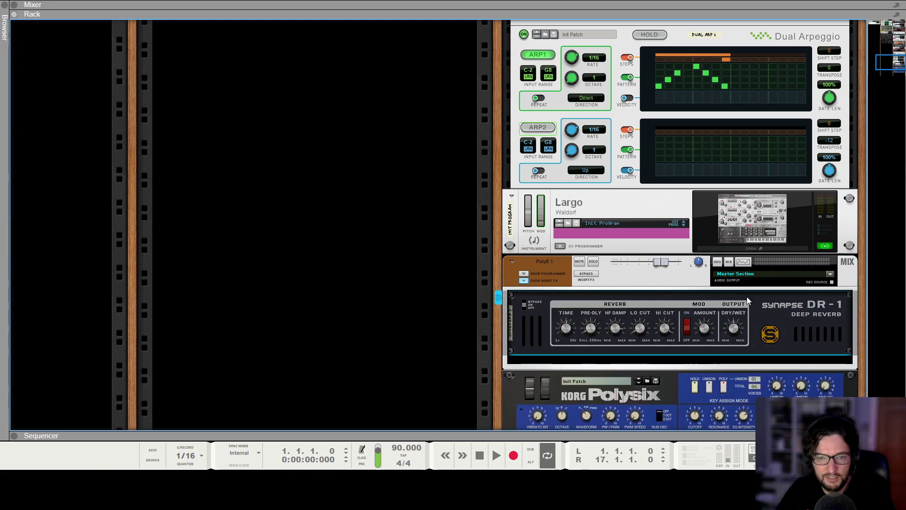
Set the DR-1 reverb's dry/wet to 38% and adjust the Polysix's MG mode and level, with the level at 0.20
left_click_drag(734, 324, 734, 334)
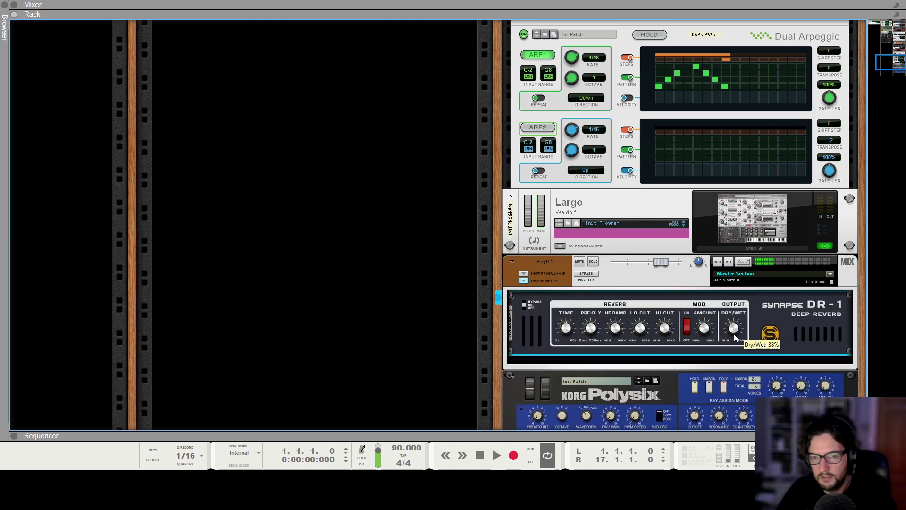
scroll(703, 284, "down", 2)
scroll(636, 305, "down", 2)
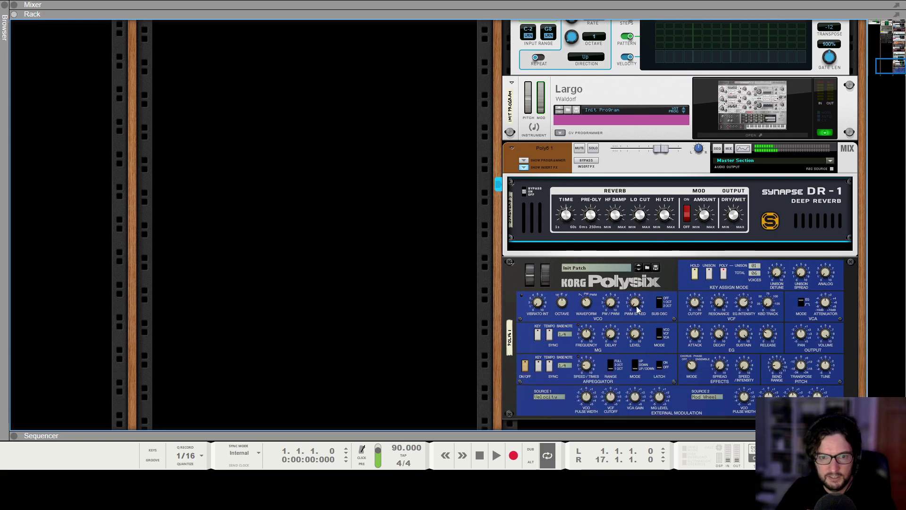
left_click(661, 333)
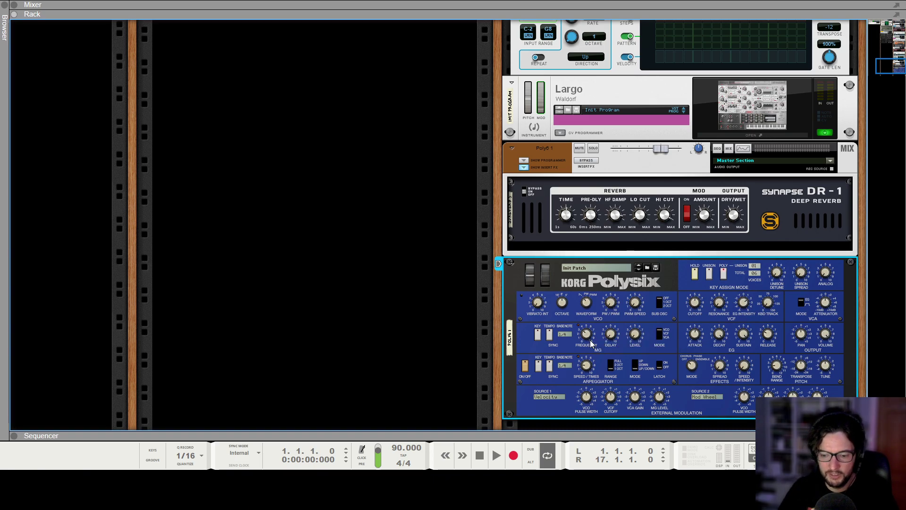
scroll(635, 335, "up", 4)
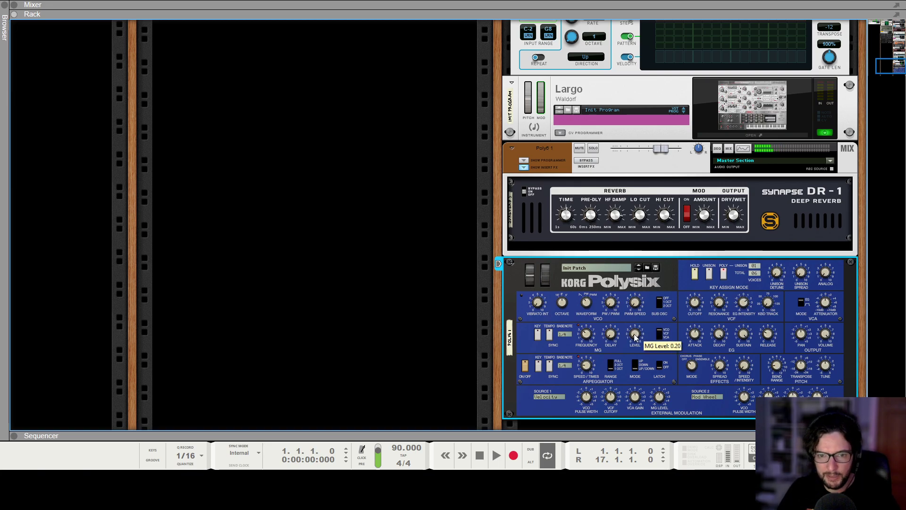
scroll(634, 336, "down", 4)
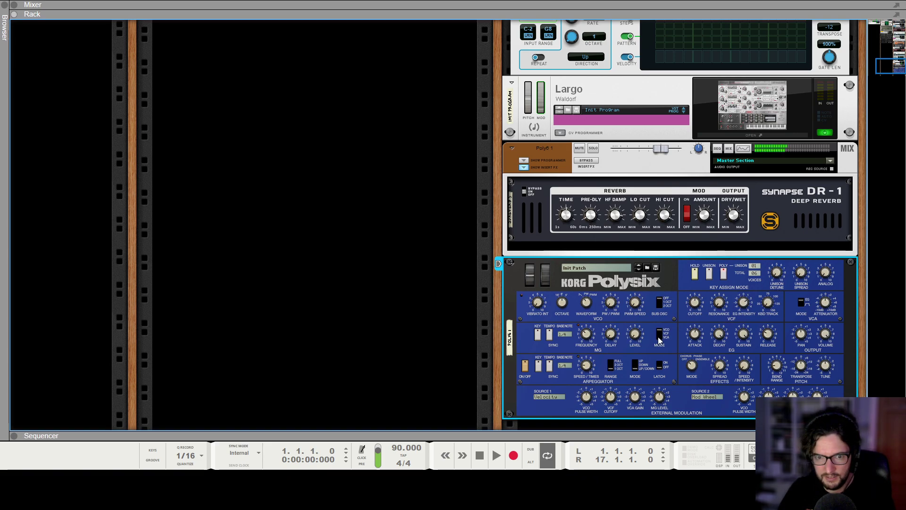
mouse_move(588, 342)
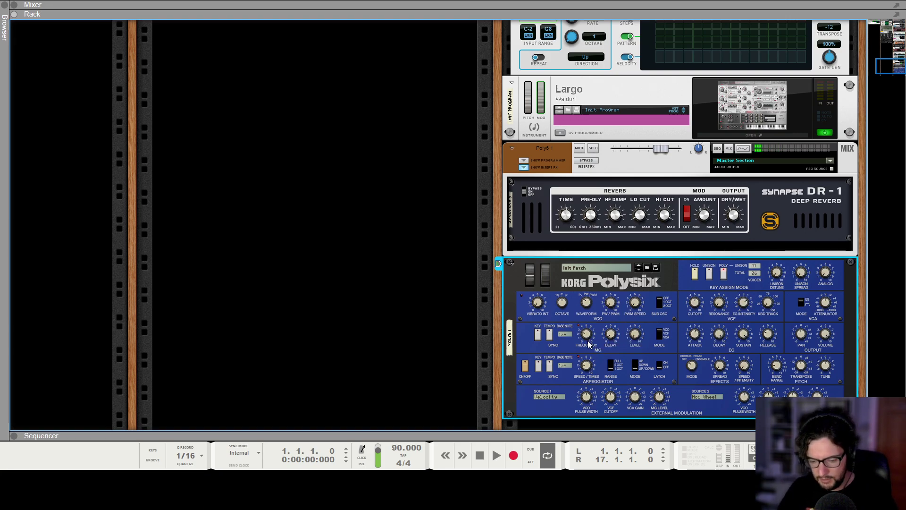
Turn on the high-pass filter in the EQ section of the Poly6 1 mixer channel
key("F5")
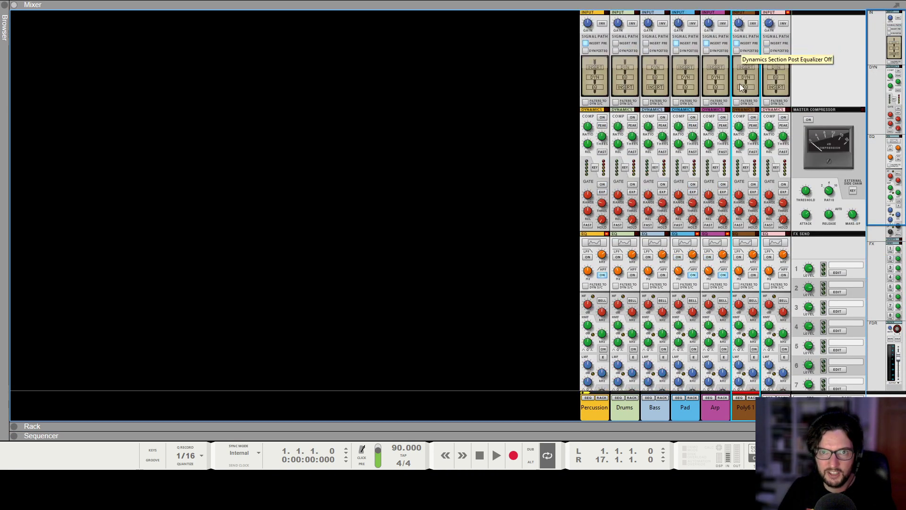
scroll(755, 118, "down", 1)
left_click(754, 255)
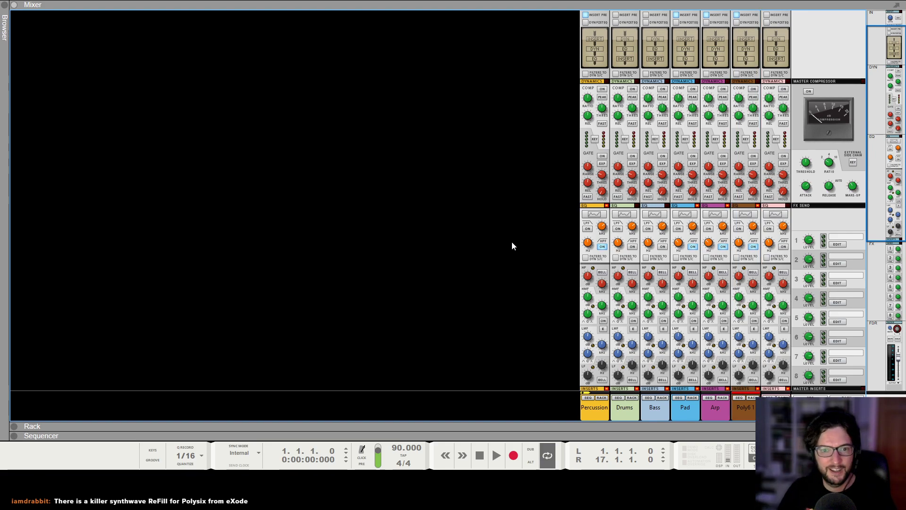
Create an eight-bar clip from bar 1 on the Poly6 1 track and open it for note editing
key("F7")
mouse_move(180, 254)
left_mouse_down()
mouse_move(363, 255)
mouse_move(344, 259)
left_mouse_up()
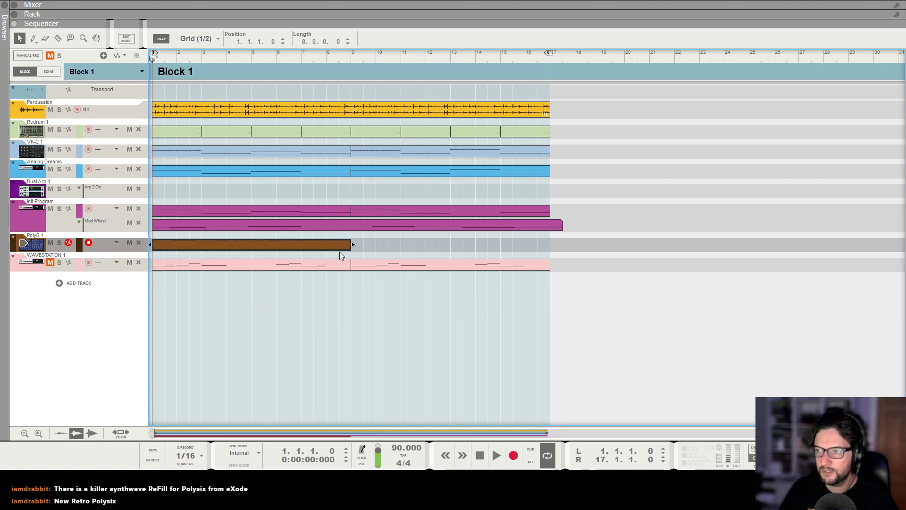
double_click(288, 243)
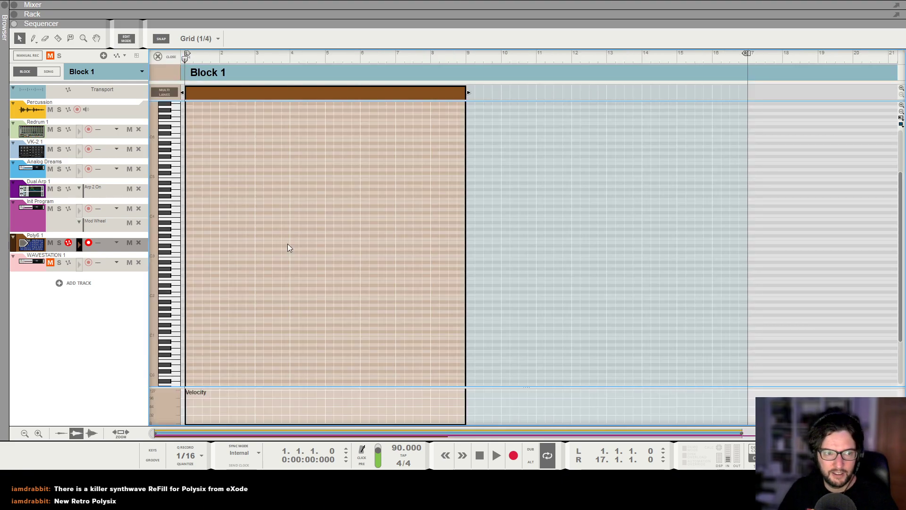
key("h")
key("h")
key("h")
key("h")
key("h")
key("h")
key("h")
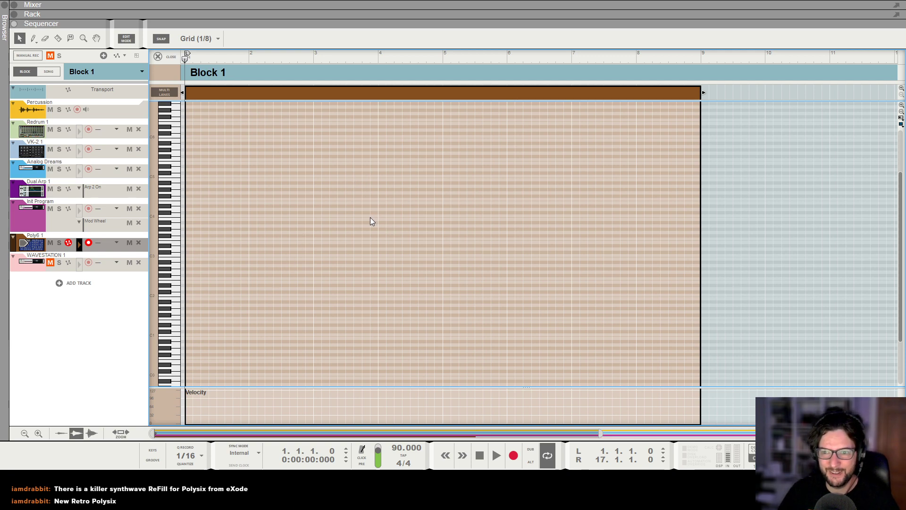
Draw a one-bar G#3 note at bar 1 and lower the Poly6 1 channel fader to about -3.8 dB during playback
scroll(371, 218, "down", 2)
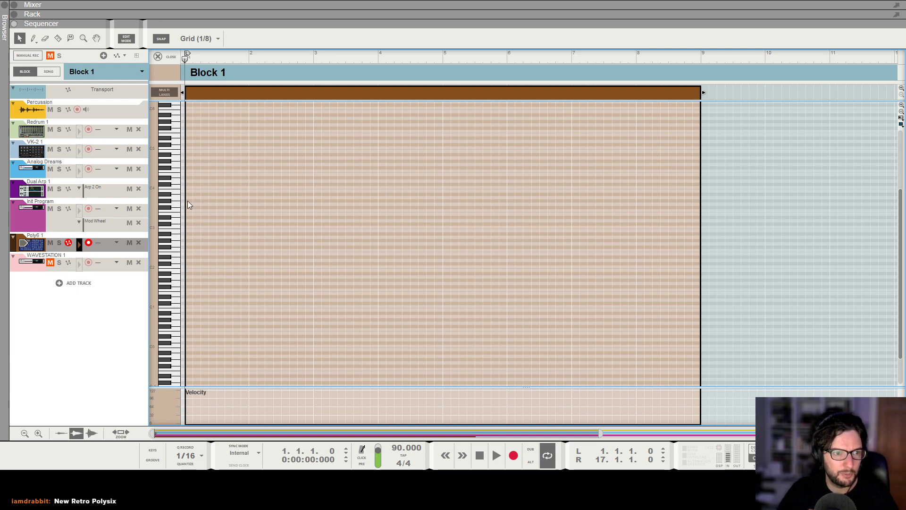
left_click_drag(191, 197, 246, 194)
key("space")
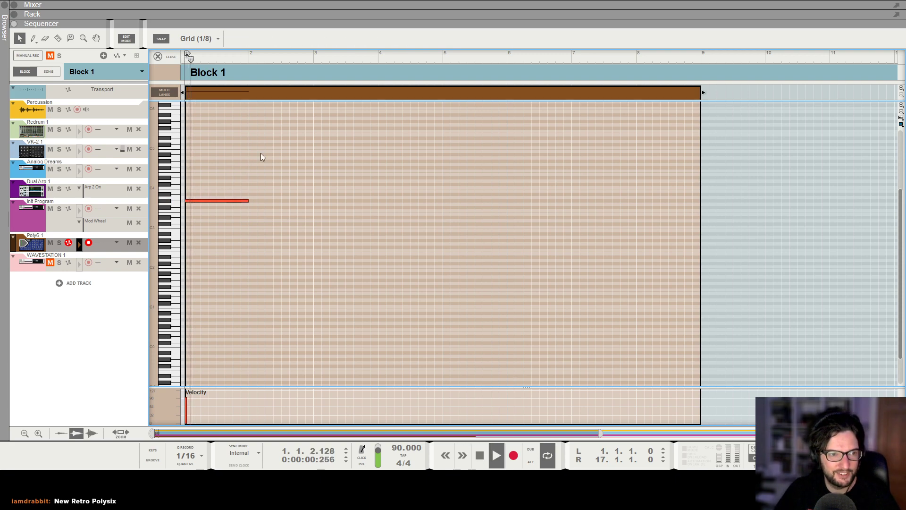
key("F5")
scroll(761, 343, "down", 5)
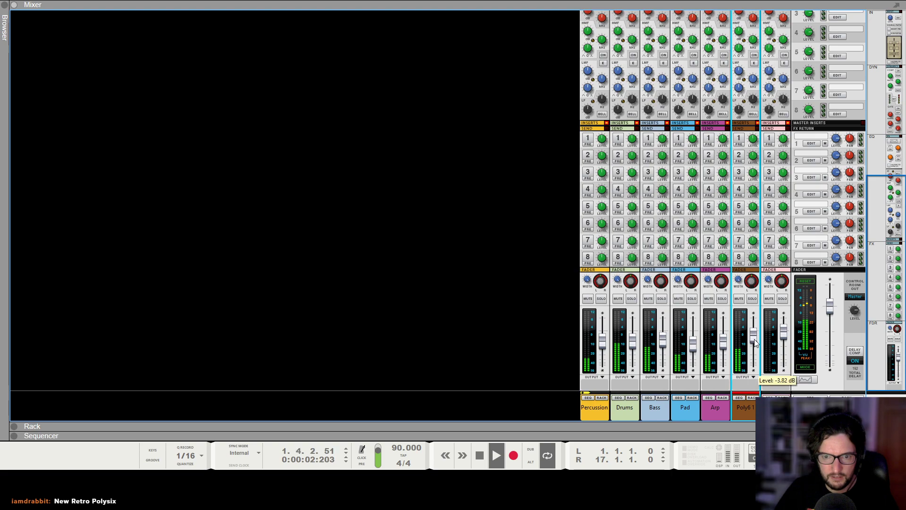
key("F7")
key("space")
Add half-bar D#4 and B3 notes in bar 2 and a longer A#3 at bar 3, then trim the Poly6 1 fader during playback
mouse_move(250, 176)
left_mouse_down()
mouse_move(313, 190)
mouse_move(405, 187)
left_mouse_up()
key("shift+Return")
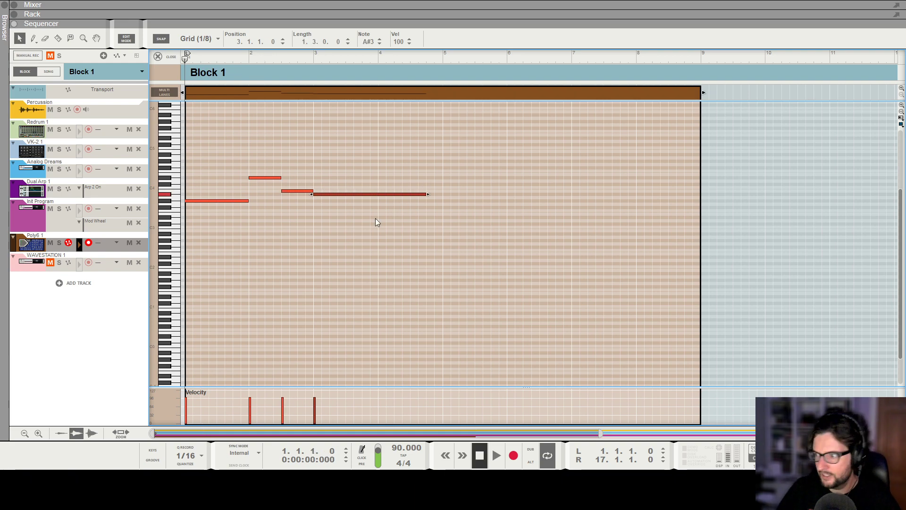
key("space")
key("F5")
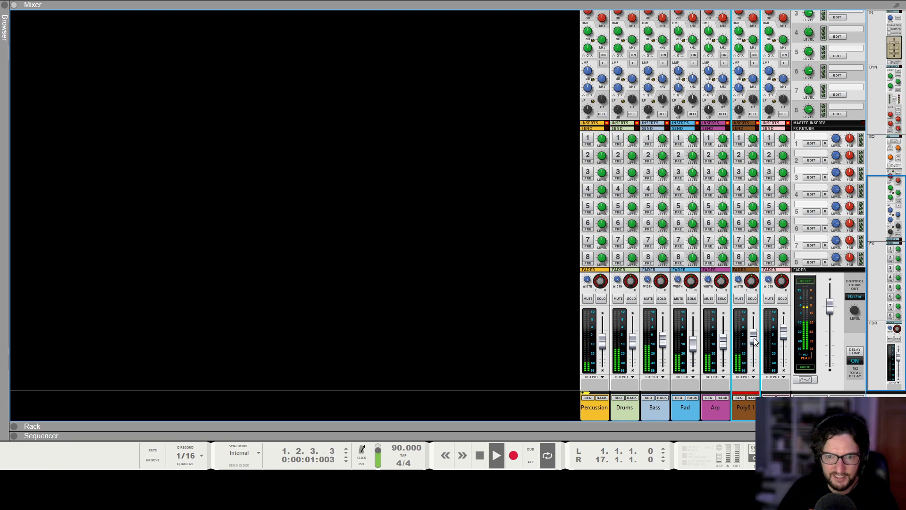
Raise the DR-1 reverb's dry/wet to 44% and adjust the Polysix's envelope release while auditioning the phrase
key("F6")
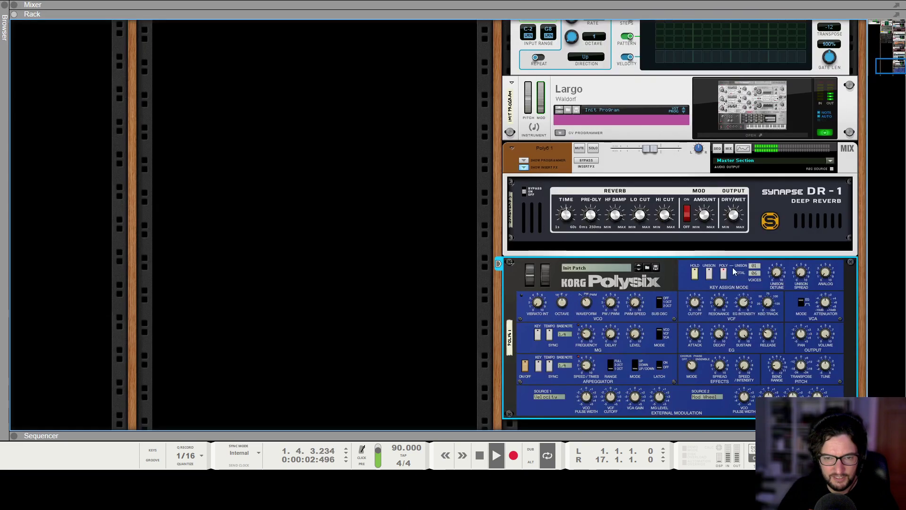
left_click(732, 218)
left_click(770, 330)
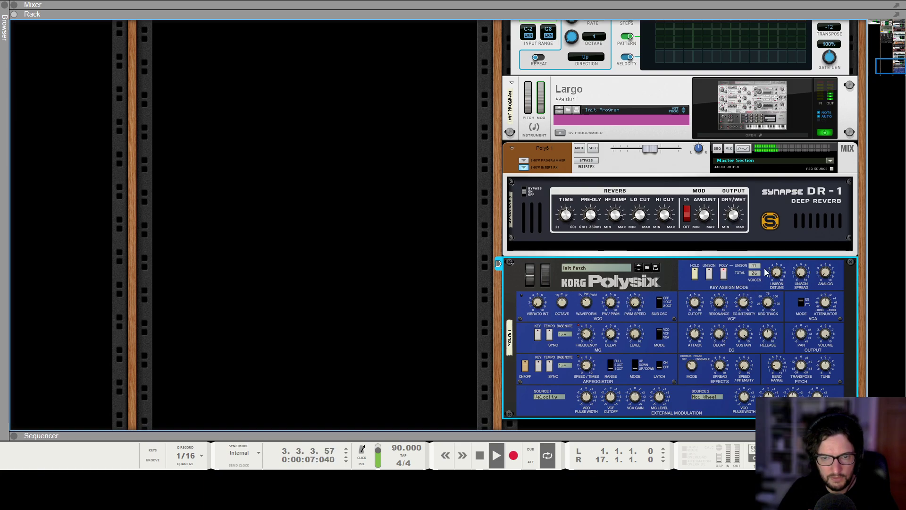
key("F5")
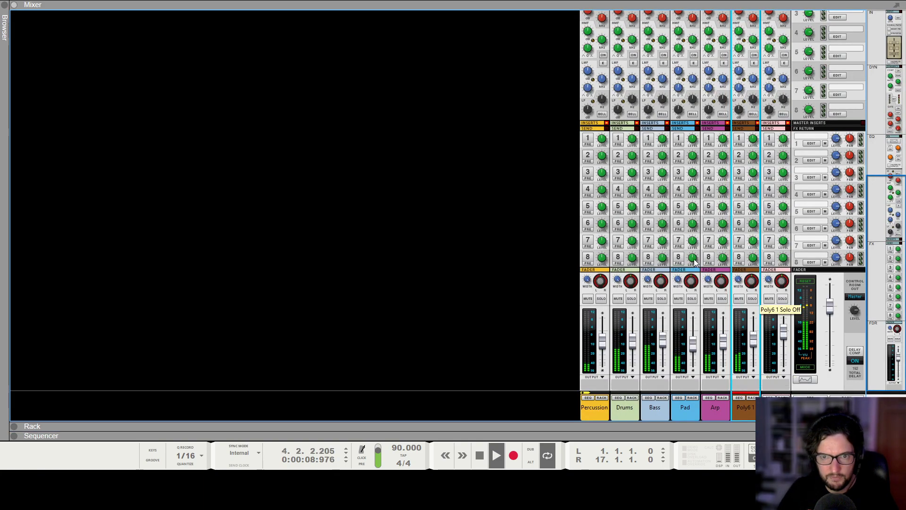
scroll(707, 281, "up", 4)
key("F7")
left_click(489, 282)
left_click(427, 194)
key("F6")
left_click(727, 210)
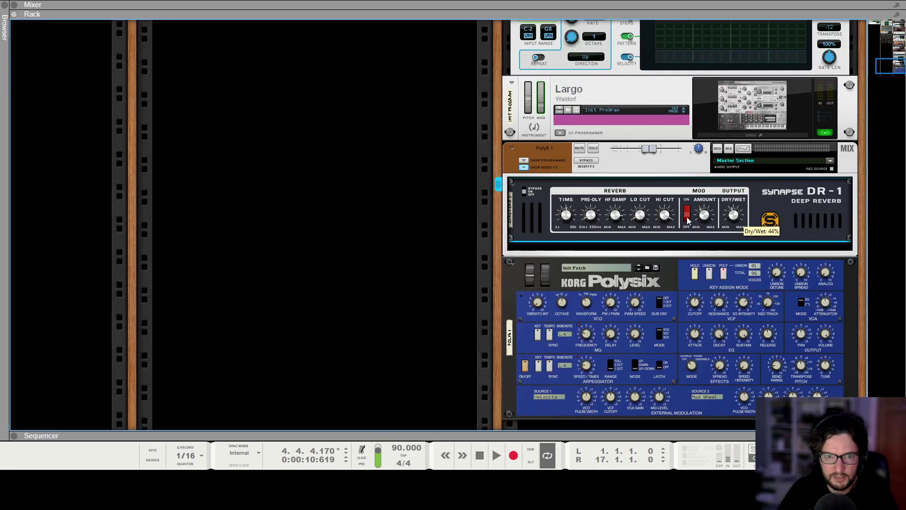
Play the loop from bar 1 to audition the Polysix phrase with the reverb against the other tracks
key("shift+Return")
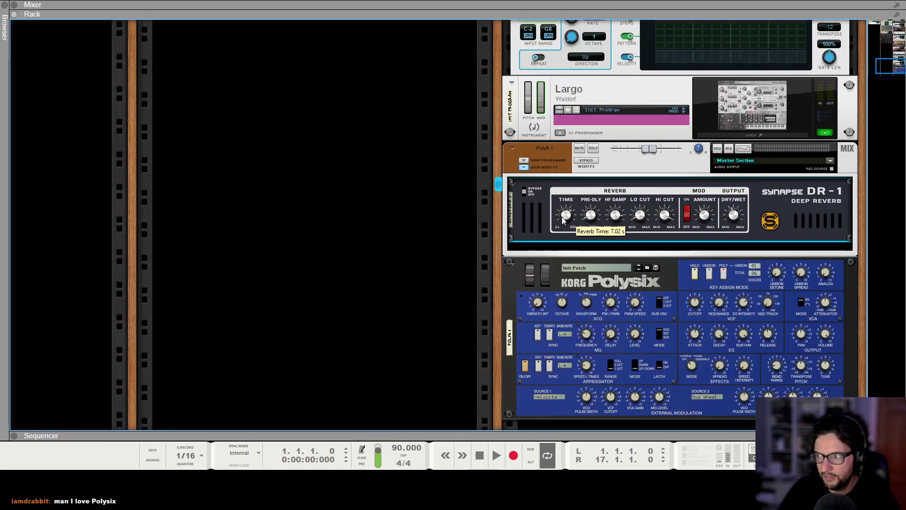
key("space")
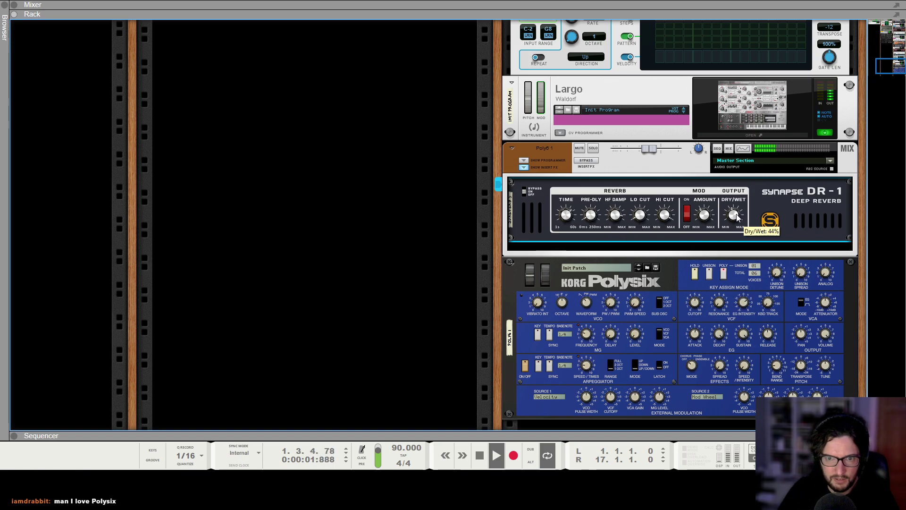
left_click(829, 262)
left_click(760, 219)
key("F7")
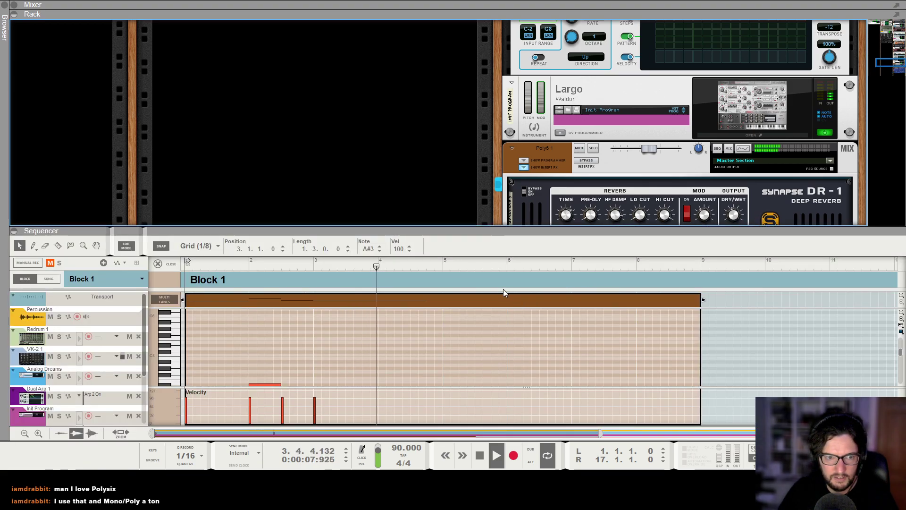
key("F6")
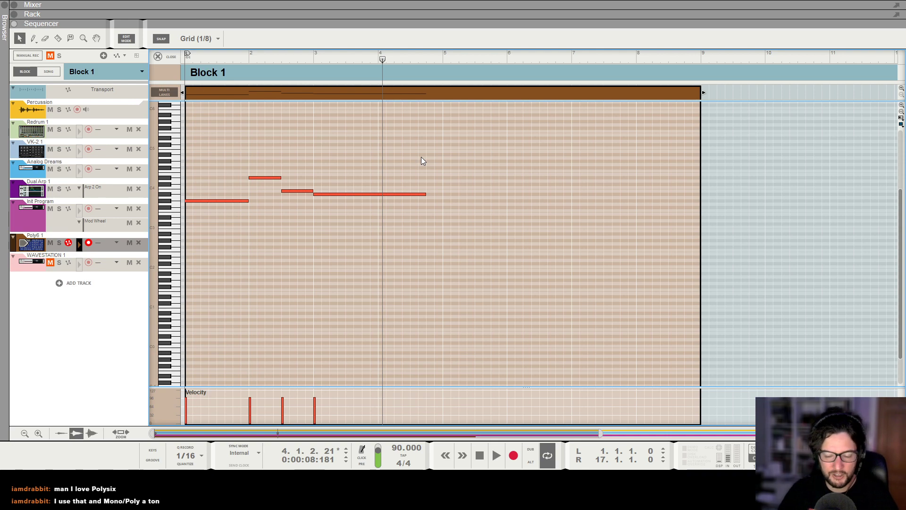
key("F6")
scroll(666, 271, "down", 2)
left_click(680, 267)
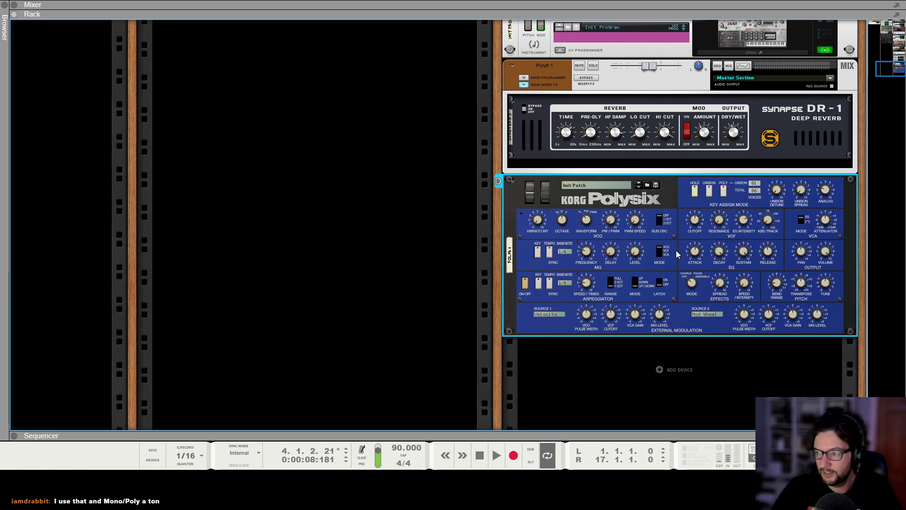
scroll(687, 243, "left", 1)
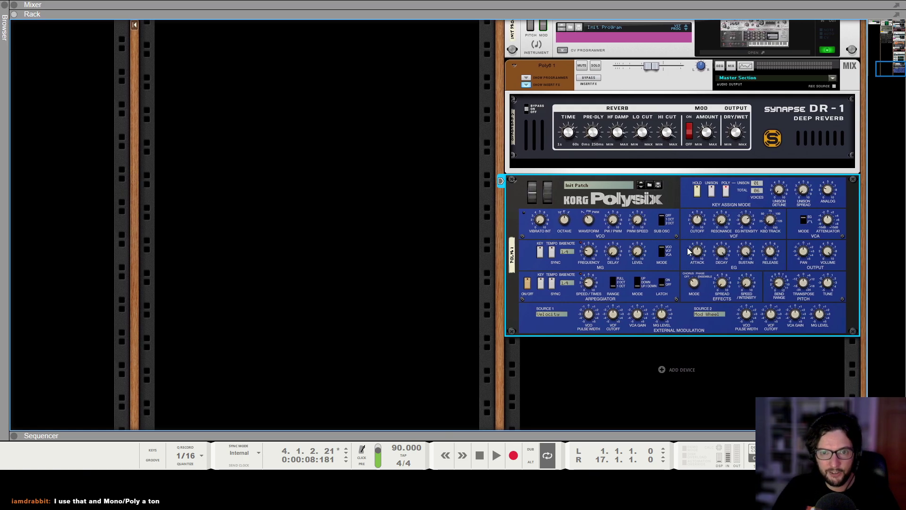
scroll(678, 254, "right", 1)
left_click(427, 247)
left_click(515, 222)
left_click(568, 380)
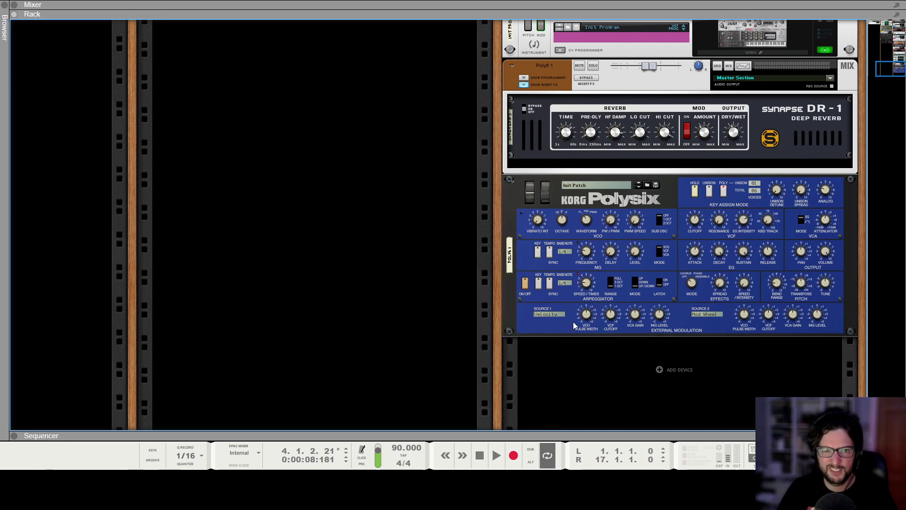
left_click(505, 328)
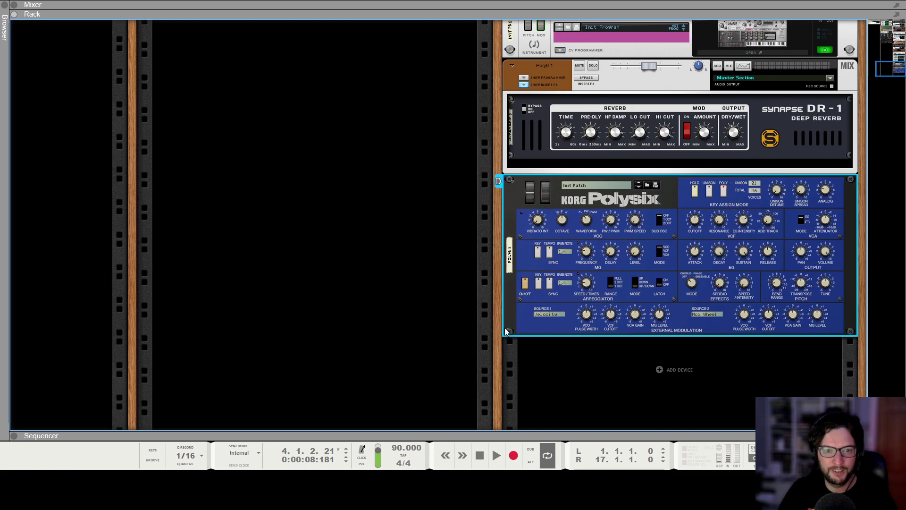
Paste a copy of the four-note Polysix phrase at bar 5 of the clip
key("F7")
left_click(443, 56)
key("ctrl+v")
left_click(622, 298)
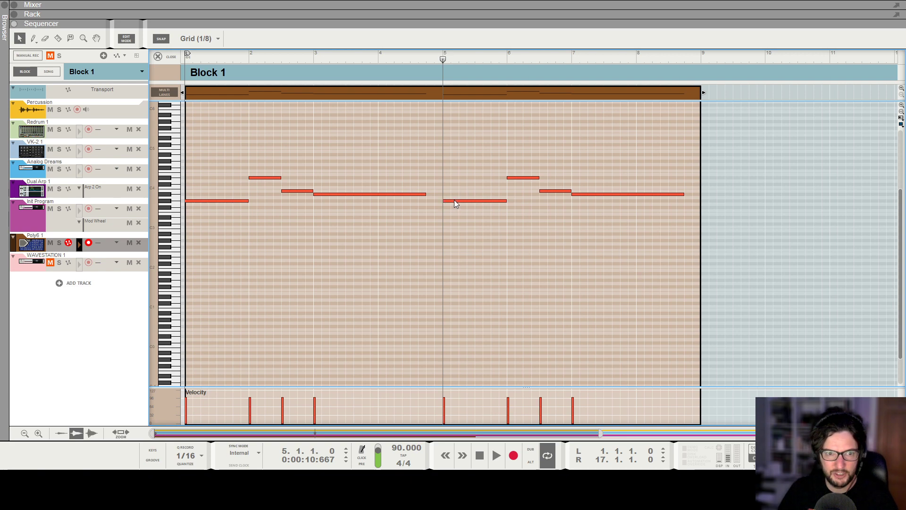
Lower the copied phrase's first three notes to F#3, C#4 and A#3, and play the result back from bar 5
left_click_drag(454, 200, 453, 206)
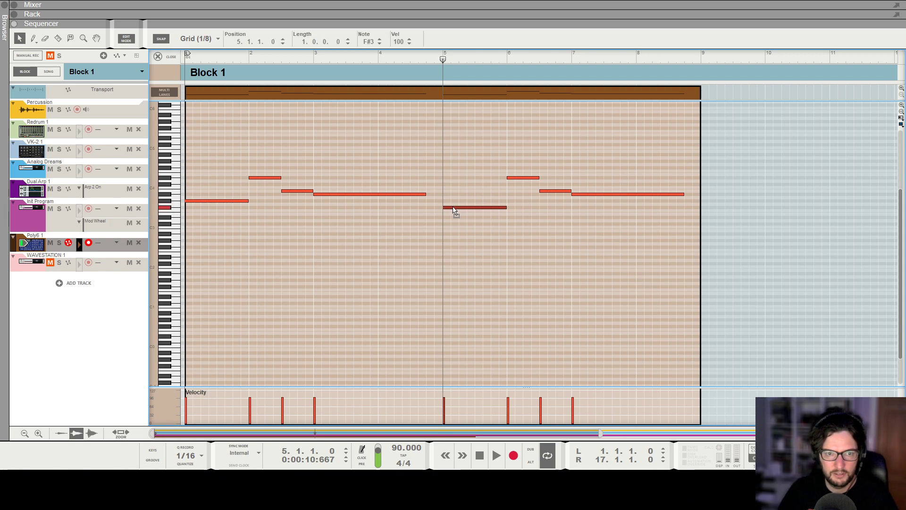
left_click_drag(514, 177, 553, 193)
left_click(508, 58)
left_click(554, 200)
key("space")
left_click(591, 175)
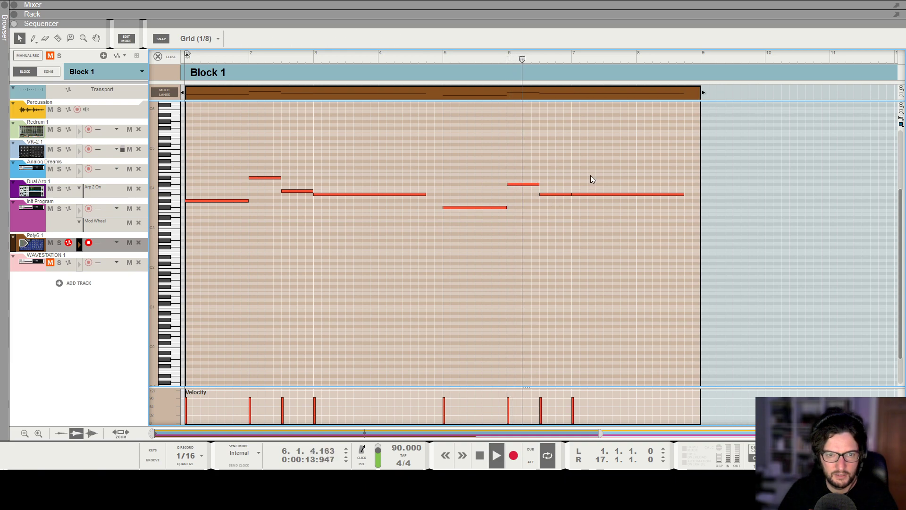
left_click(446, 54)
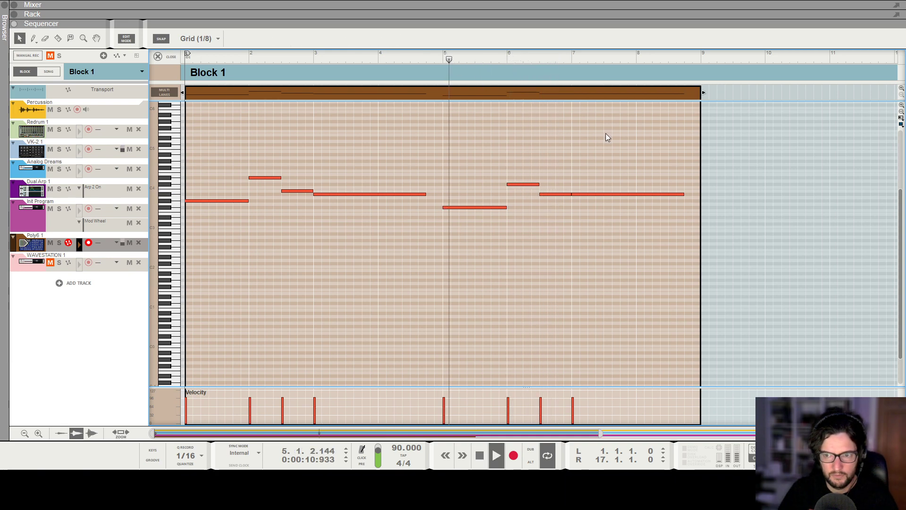
Raise the second half-bar note in bar 6 to E4 and lower the long note at bar 7 to G#3
scroll(589, 120, "down", 2)
scroll(584, 115, "up", 5)
scroll(579, 142, "down", 2)
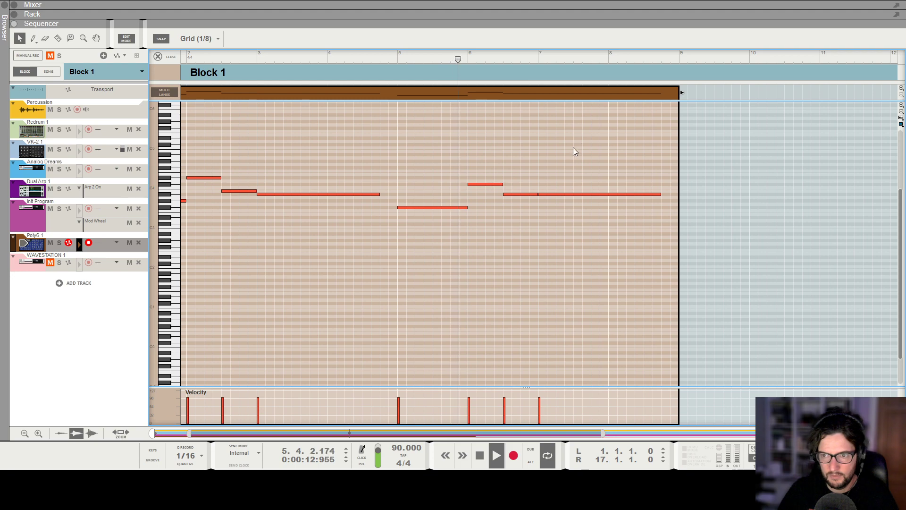
left_click(519, 194)
key("Up")
key("Up")
key("Up")
key("Up")
key("Up")
key("Up")
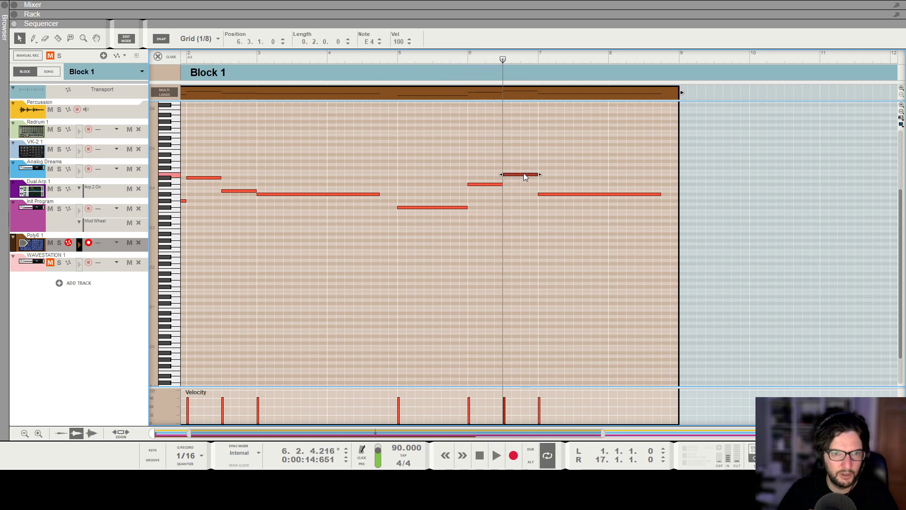
left_click_drag(549, 195, 547, 201)
scroll(590, 177, "down", 1)
scroll(589, 177, "down", 1)
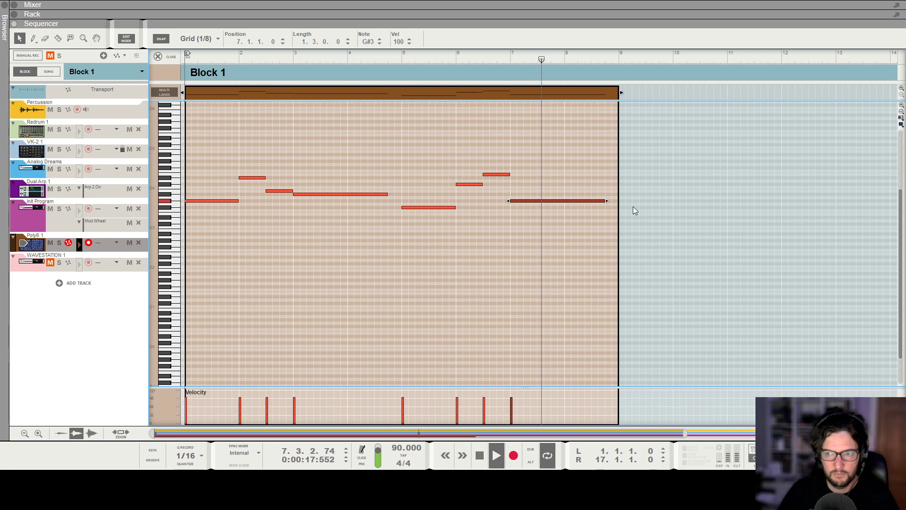
Set the Poly6 channel's fader level to -7.81 dB in the mixer
key("F5")
scroll(747, 297, "down", 5)
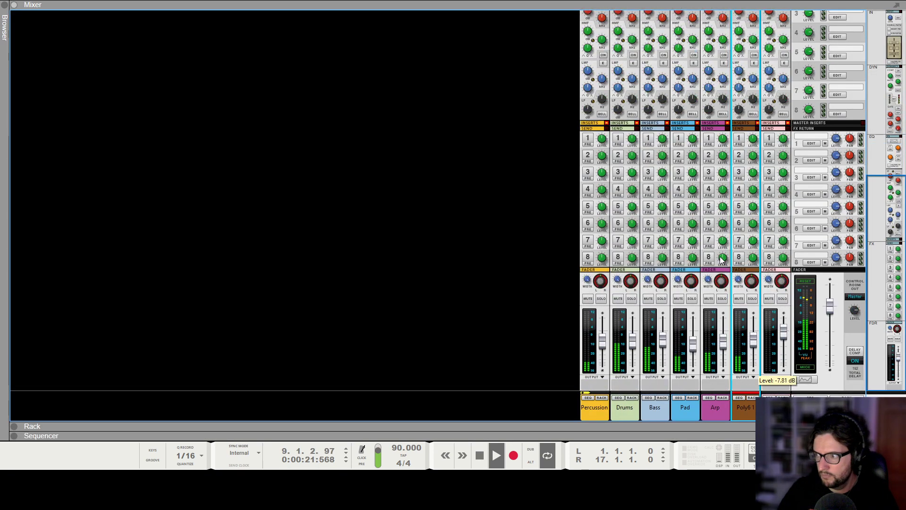
scroll(753, 346, "up", 10)
Paste a copy of the eight-bar Polysix clip at bar 9 and play the block from the start
key("F7")
key("space")
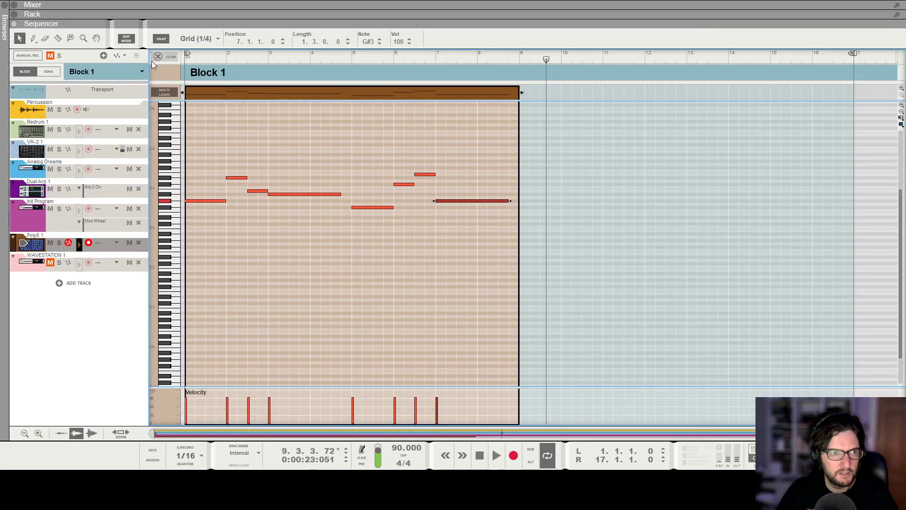
left_click(158, 56)
key("ctrl+c")
key("ctrl+v")
key("space")
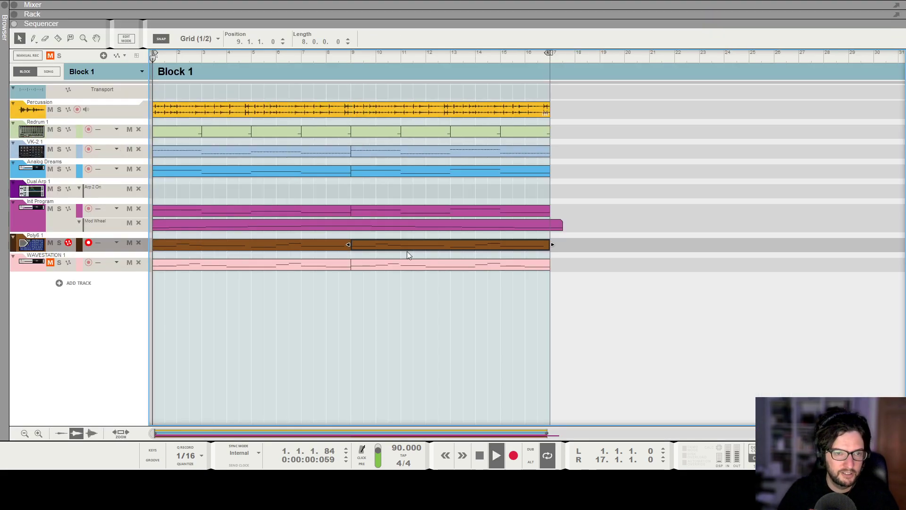
left_click(621, 236)
Set the Poly6 channel's fader level to -7.33 dB in the mixer and return to the sequencer
key("F5")
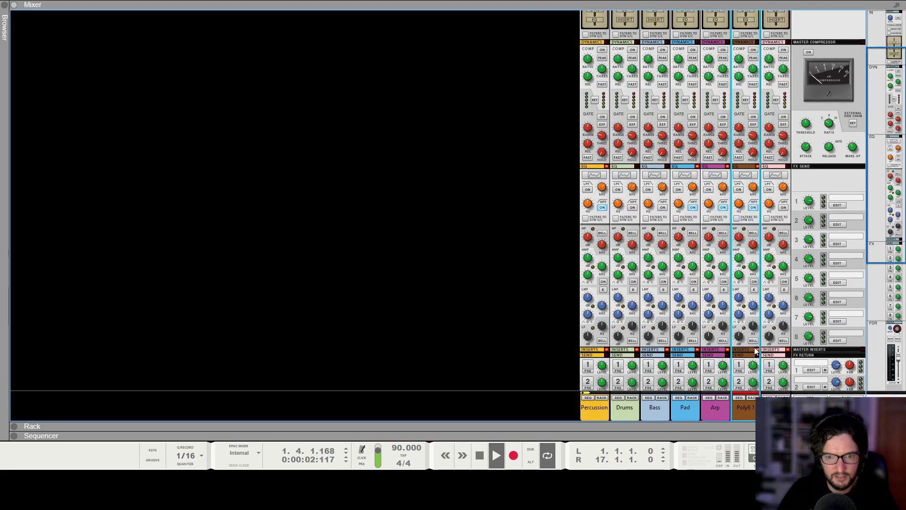
scroll(753, 338, "down", 5)
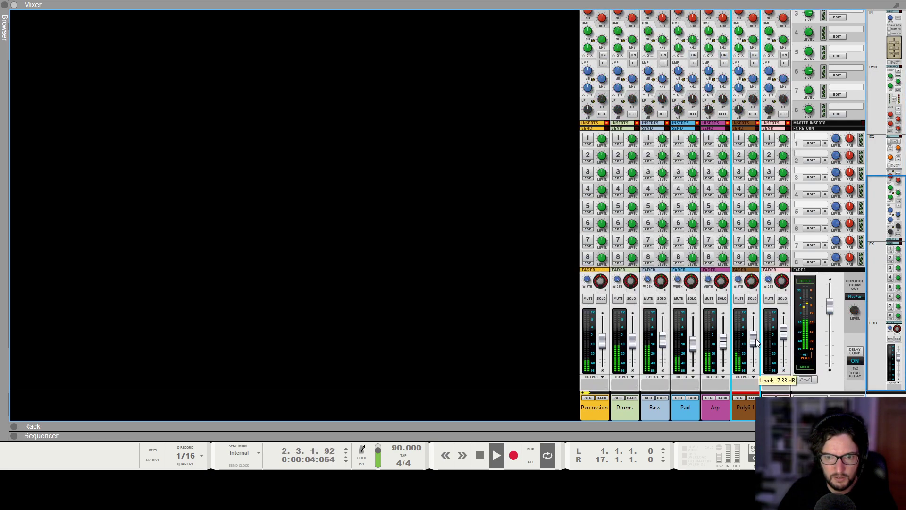
key("F6")
key("F7")
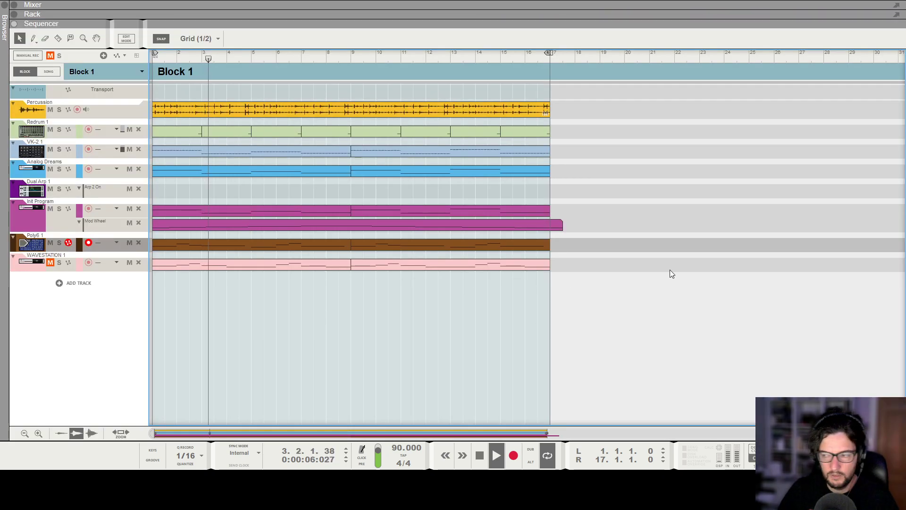
Show the Drums channel's insert effects and set the line mixer's channel 4 aux send to 77
key("F6")
scroll(498, 250, "up", 15)
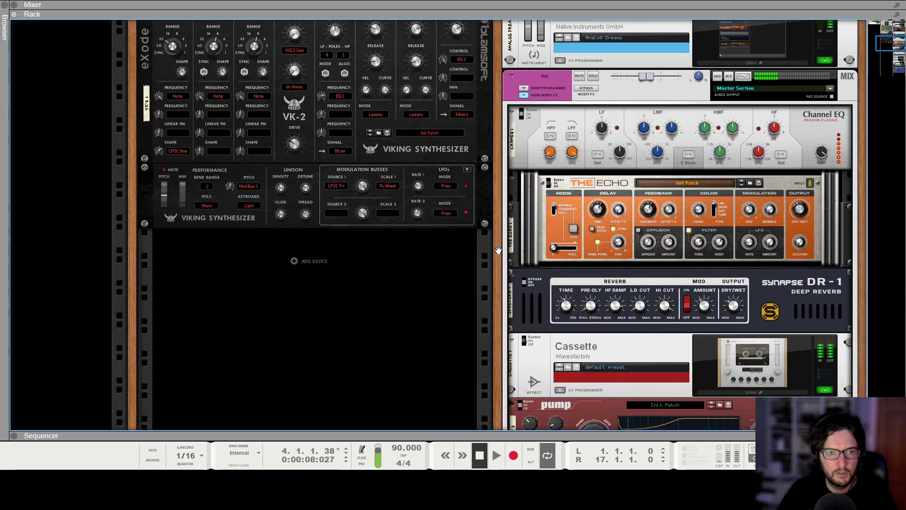
scroll(383, 256, "up", 2)
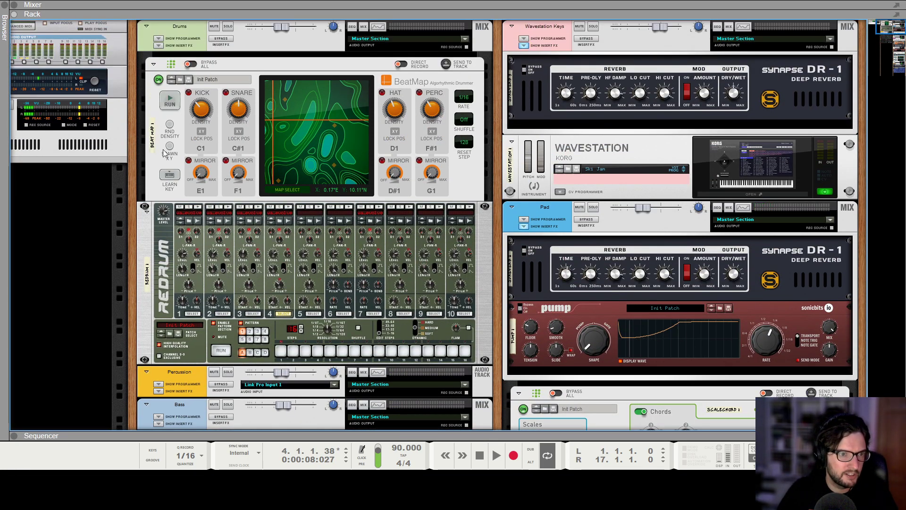
left_click(159, 46)
scroll(267, 207, "down", 6)
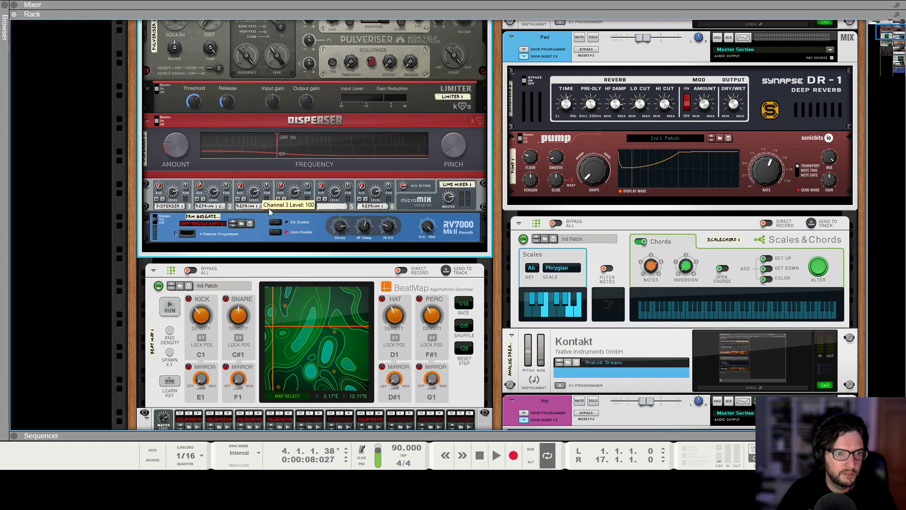
left_click_drag(283, 187, 283, 185)
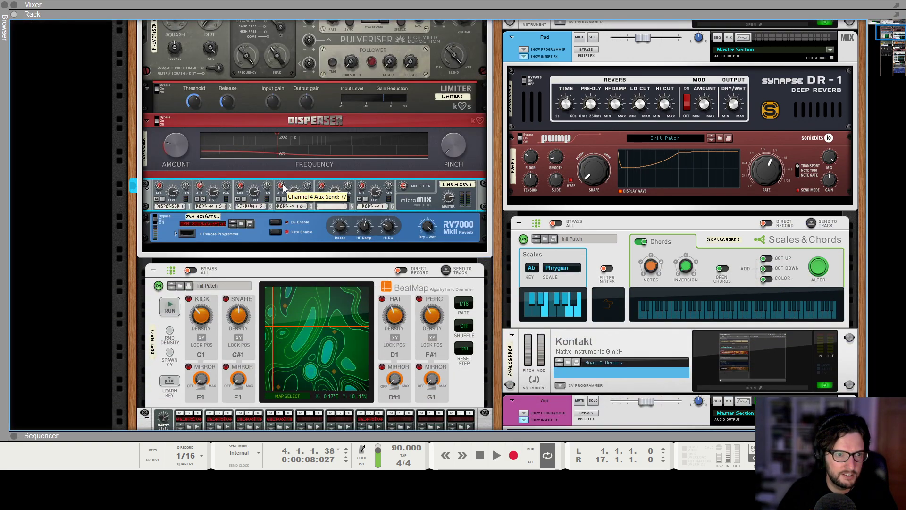
Trigger Redrum's drum 4 and play the block from bar 1 to audition the changed reverb send
scroll(281, 262, "down", 5)
left_click(289, 276)
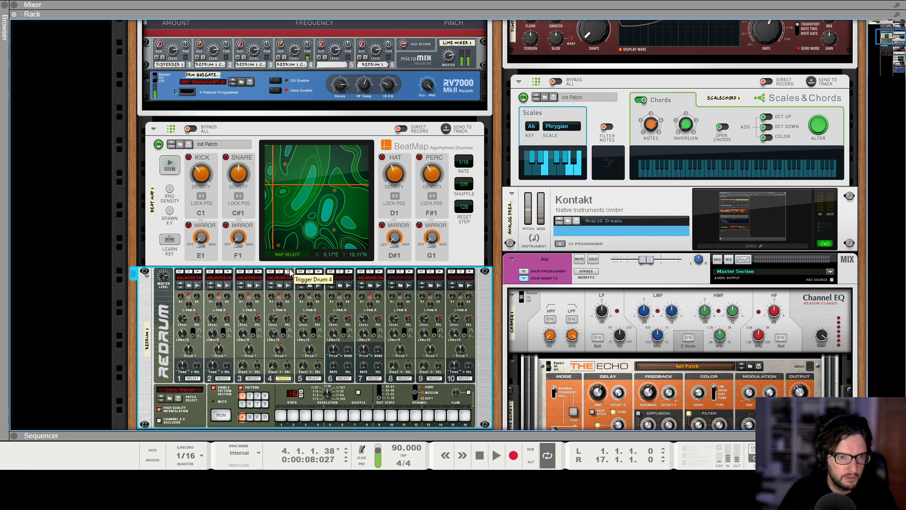
key("space")
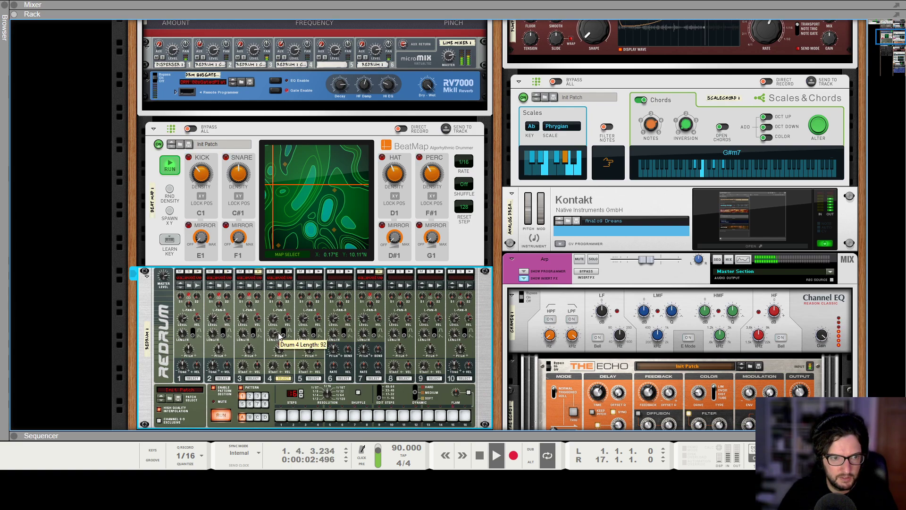
key("F7")
scroll(706, 220, "down", 2)
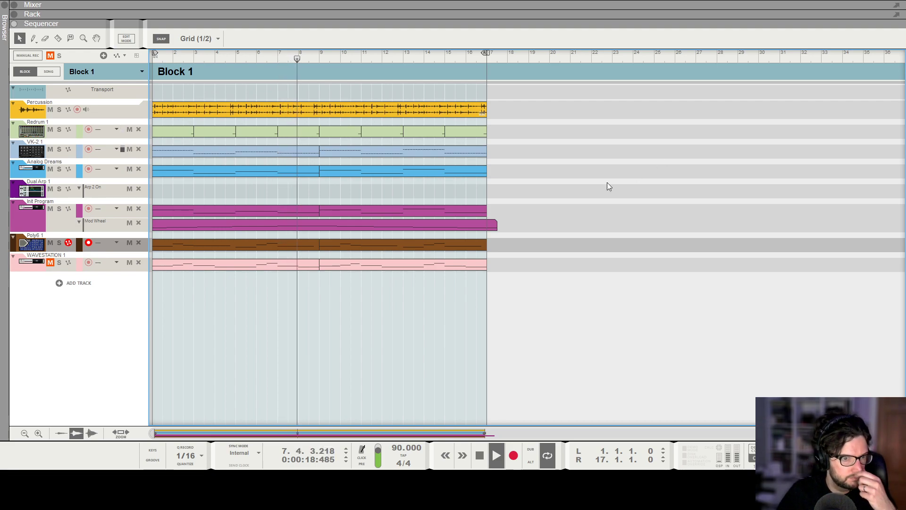
Open the first Polysix clip and try lowering the second half-bar note in bar 6 to B3 while playing from bar 6
double_click(292, 245)
left_click(394, 57)
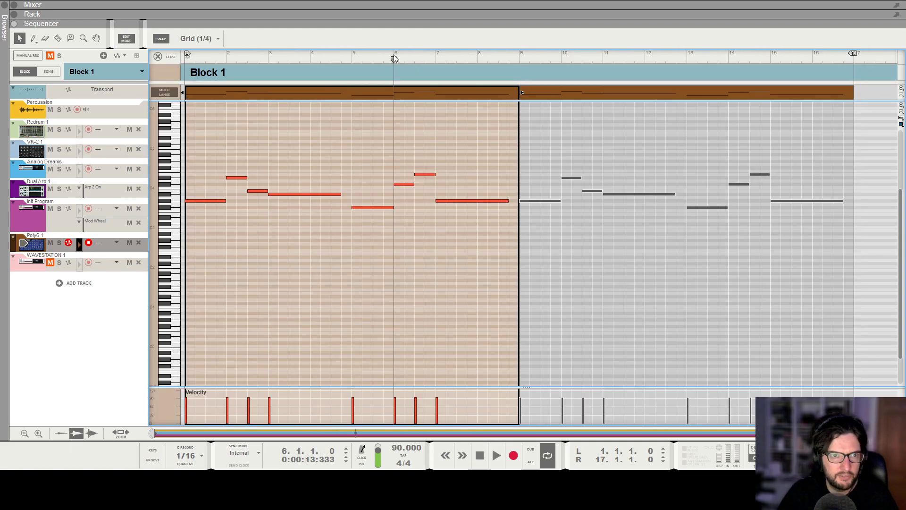
key("h")
key("h")
key("g")
key("g")
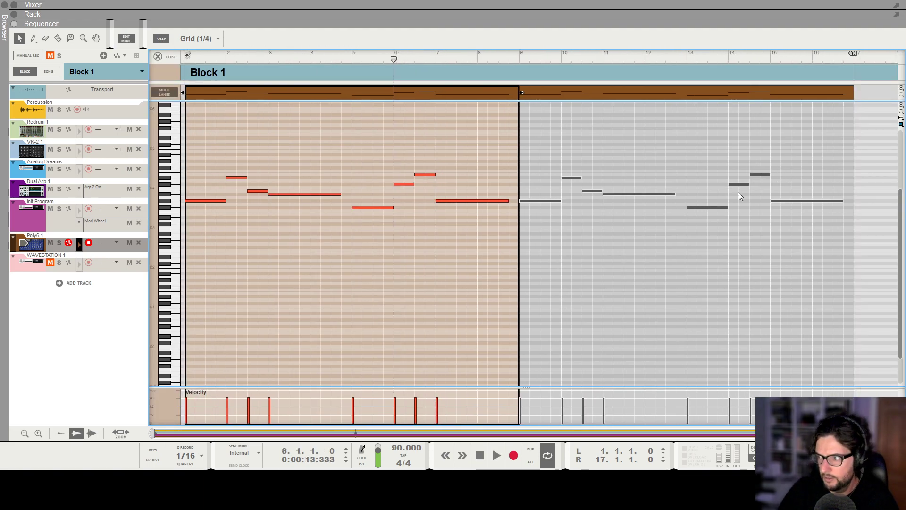
key("h")
key("h")
left_click(410, 184)
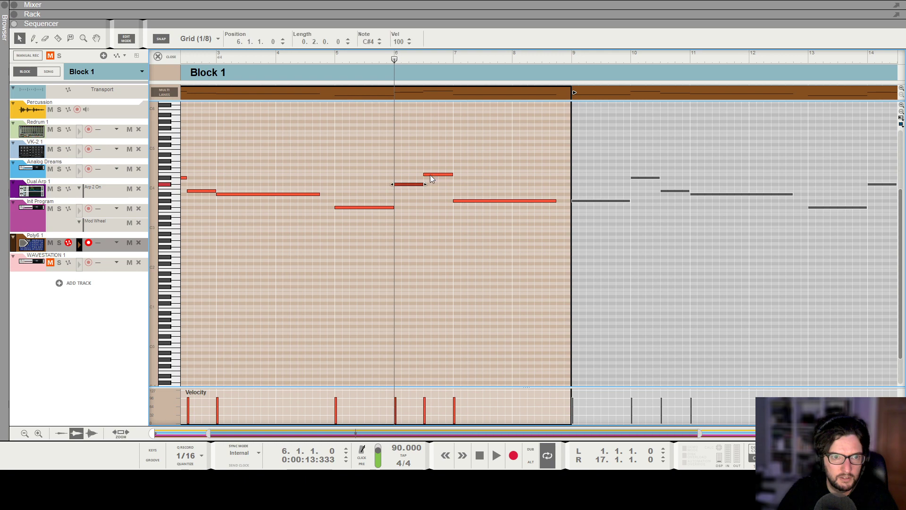
key("space")
left_click(441, 168)
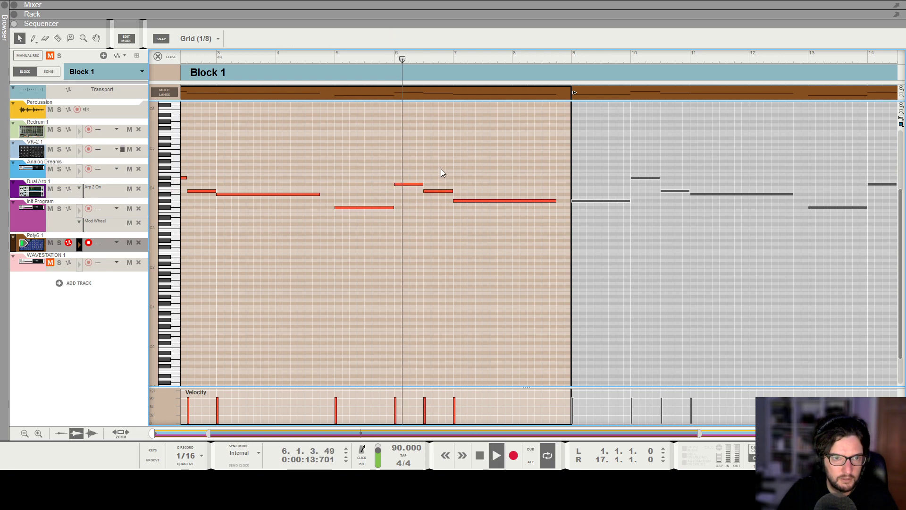
Lower the second half-bar note in bar 6 to A3 and play the phrase from bar 6
key("space")
left_click_drag(426, 192, 426, 197)
left_click(394, 63)
key("space")
scroll(394, 63, "down", 5)
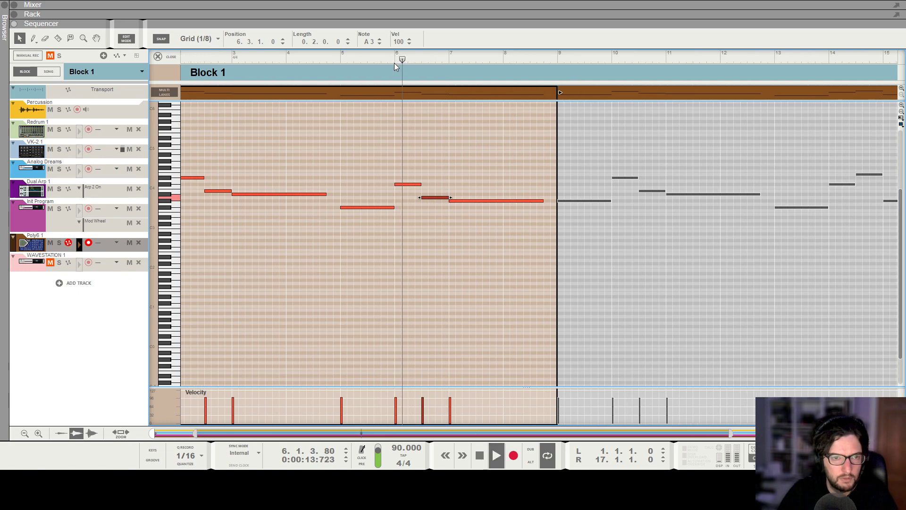
Play the revised Polysix phrase from bar 5, stop it and return the playhead to bar 1
left_click(338, 58)
scroll(338, 58, "down", 1)
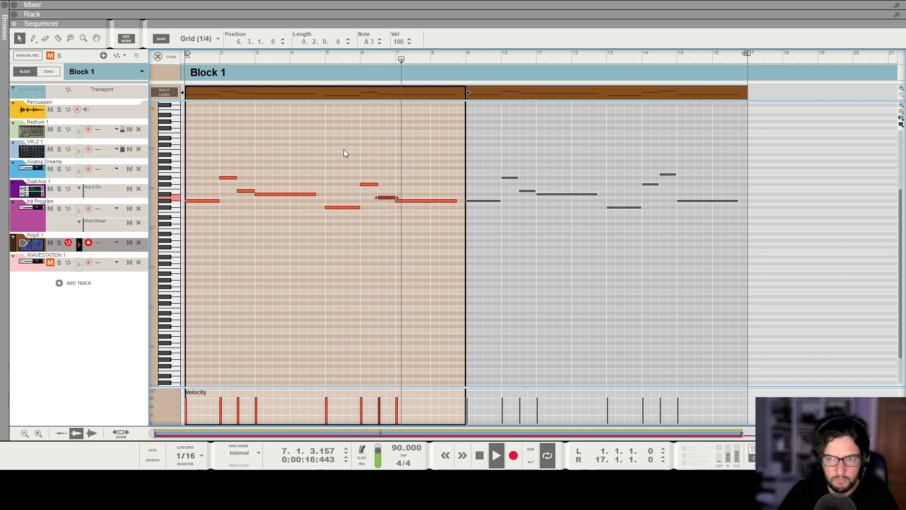
scroll(344, 149, "down", 1)
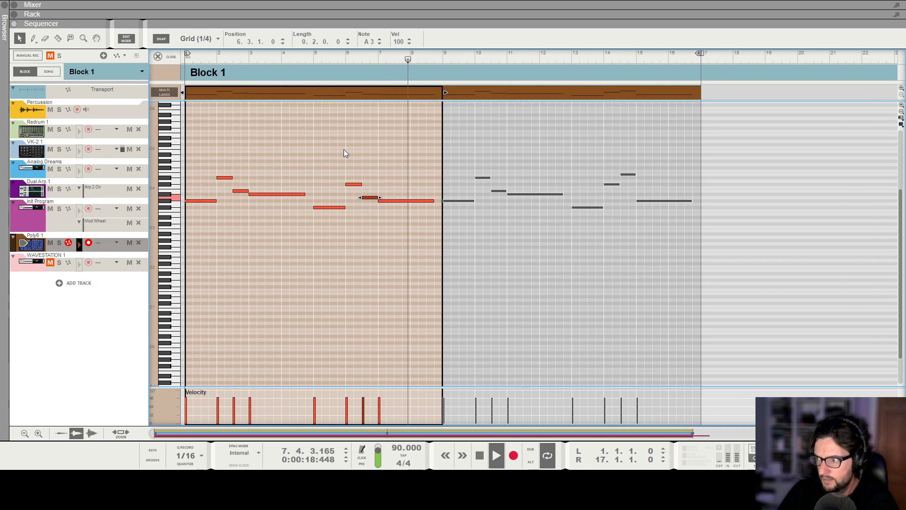
key("space")
key("KP_0")
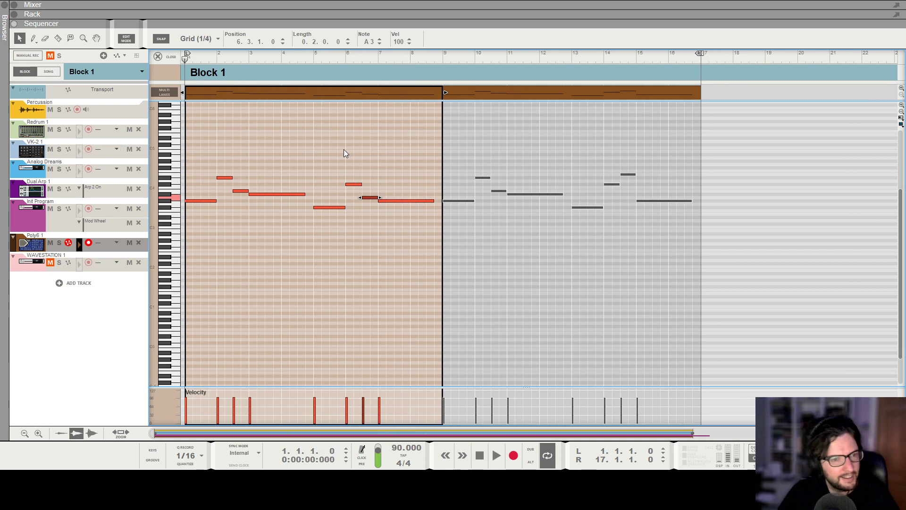
Close the Polysix clip, unmute the Wavestation track and play the full block from bar 1
left_click(325, 140)
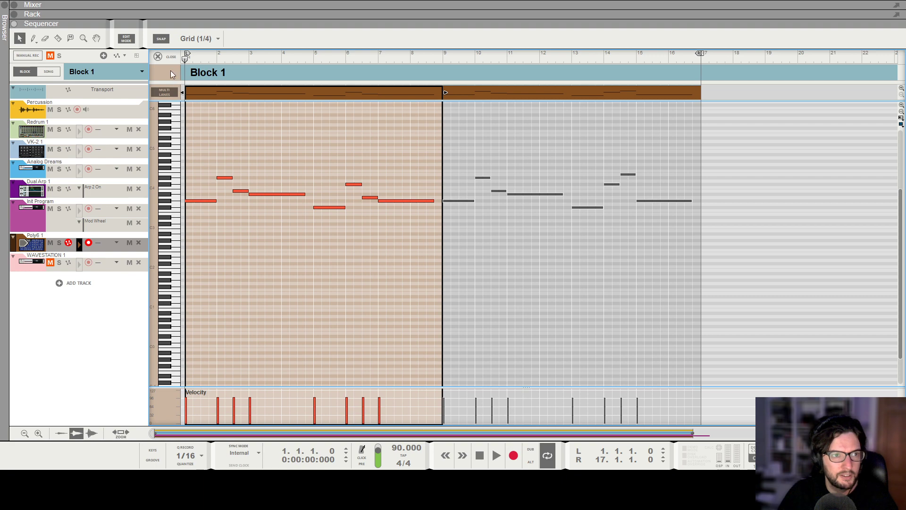
left_click(166, 56)
scroll(362, 162, "down", 1)
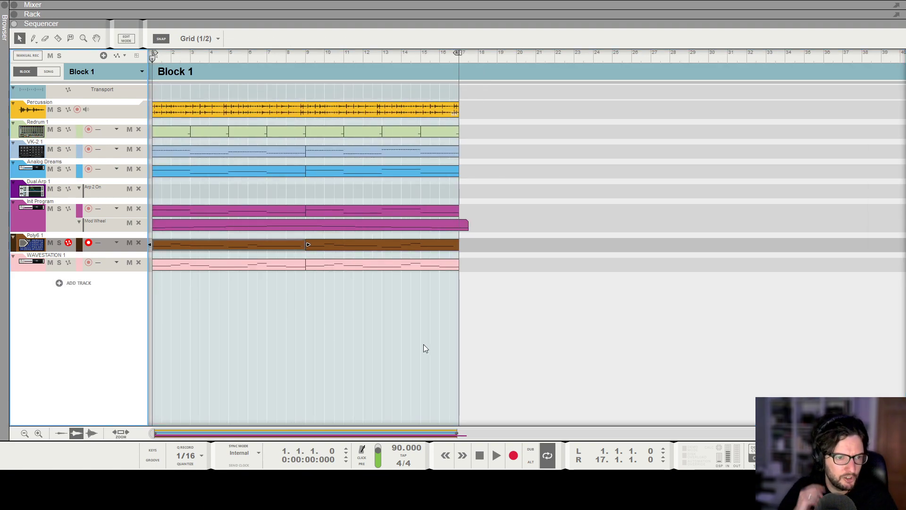
key("space")
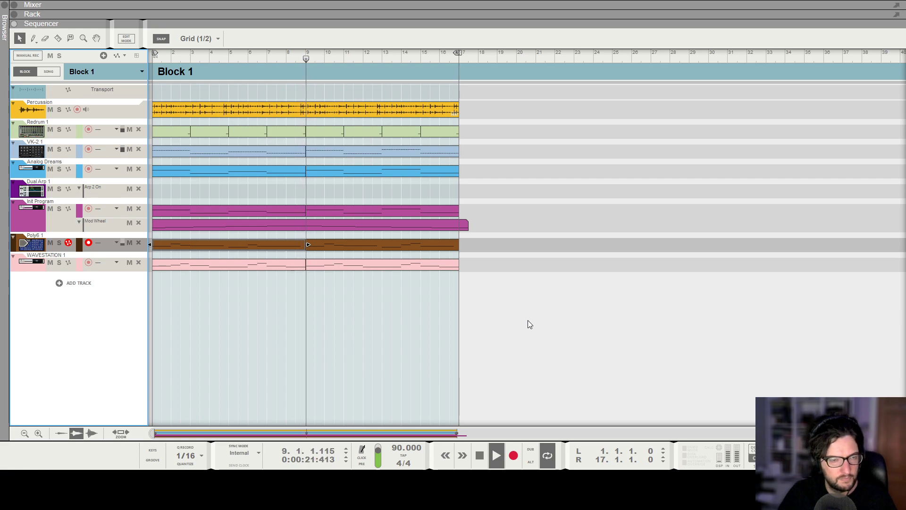
Examine the second Polysix clip's notes against the first clip's during playback, close it and return to bar 1
left_click(524, 304)
key("g")
key("h")
key("h")
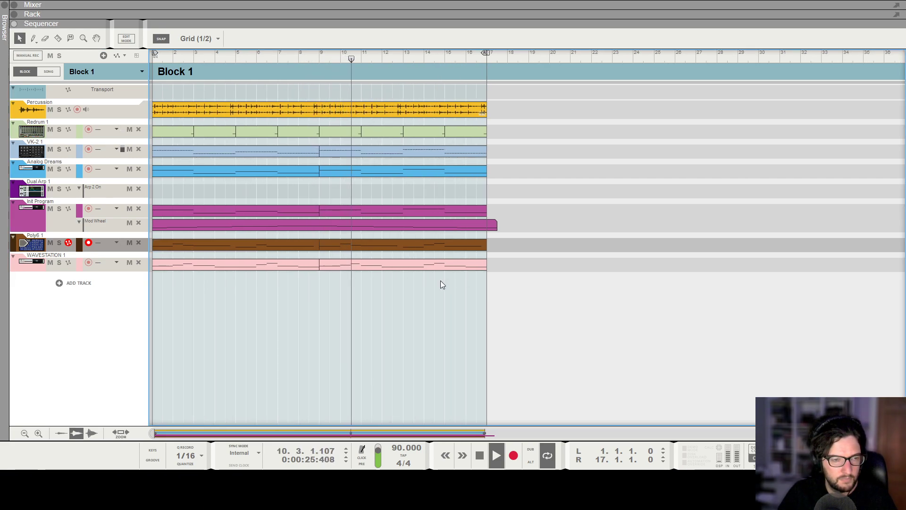
double_click(389, 246)
scroll(643, 171, "right", 2)
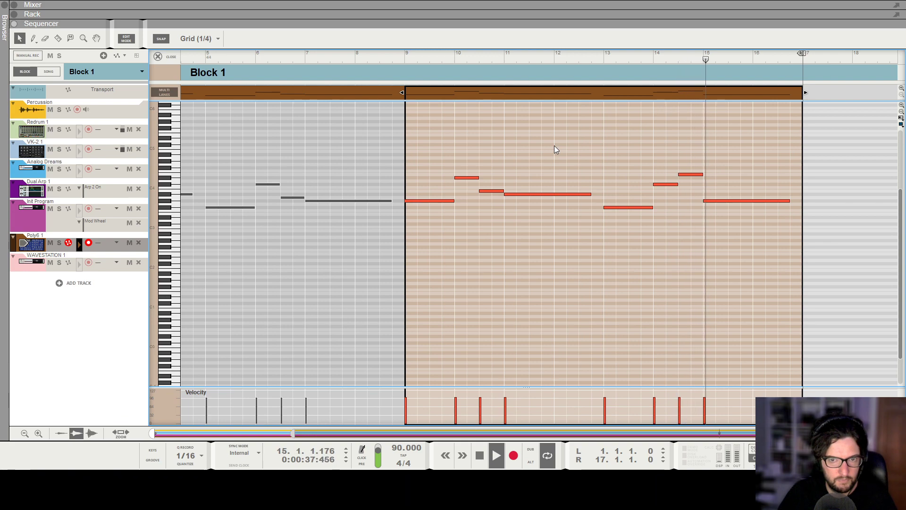
key("g")
key("g")
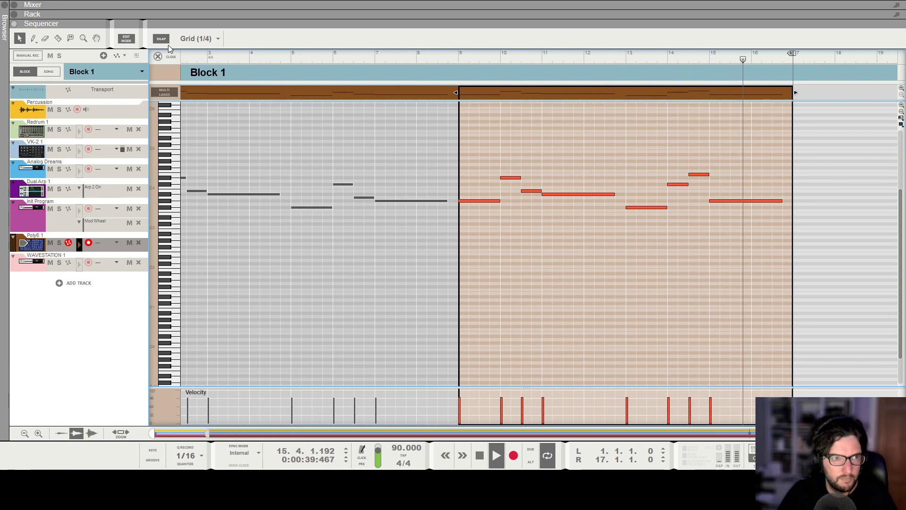
left_click(162, 52)
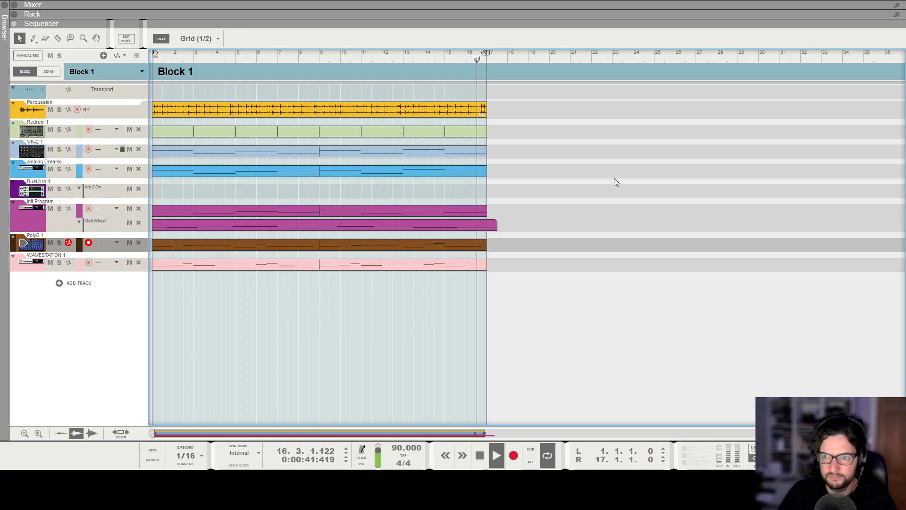
key("KP_0")
key("KP_0")
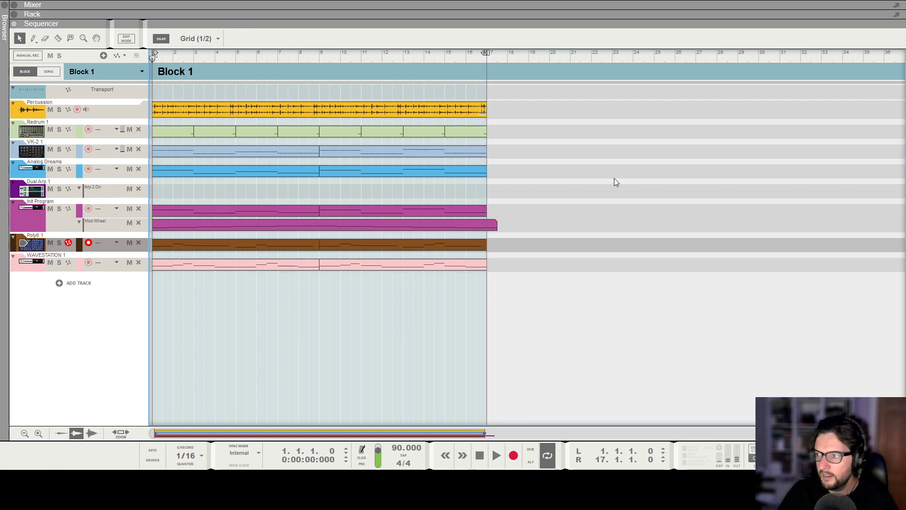
Set the line mixer's channel 2 aux send to 80 in the Drums channel's insert effects
key("F6")
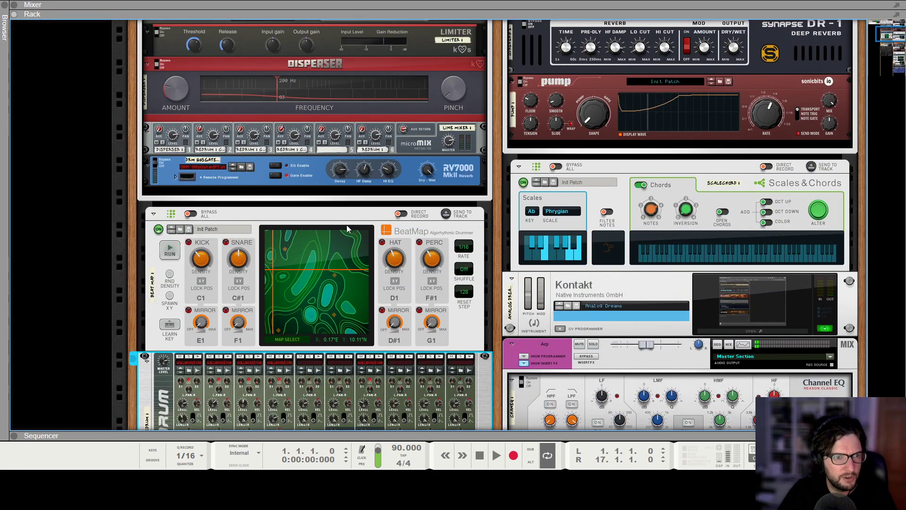
scroll(348, 229, "up", 2)
scroll(216, 337, "down", 3)
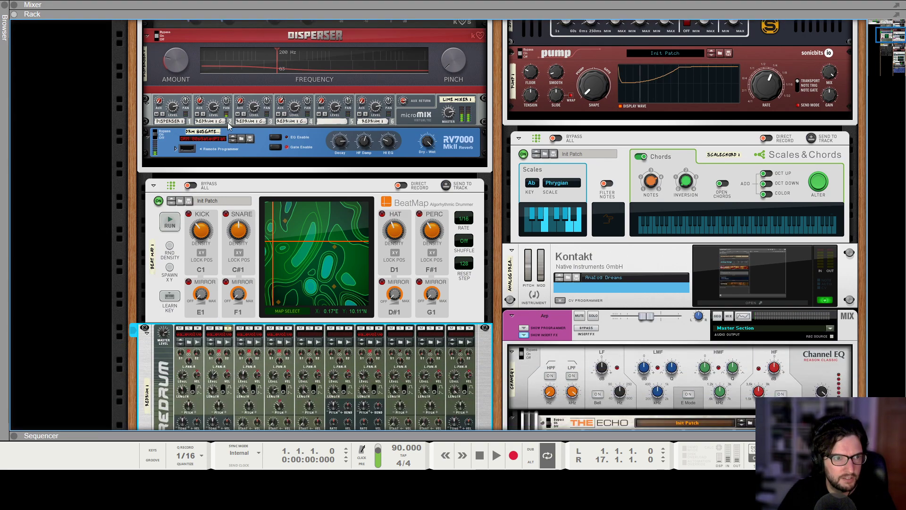
left_click(200, 106)
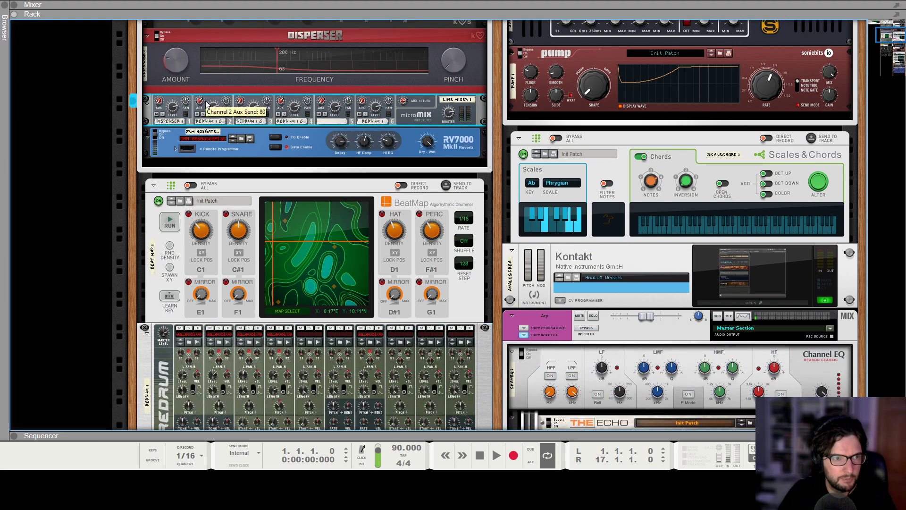
Trigger Redrum's drum 2 and play the first bars of the block to audition its reverb send
left_click(232, 330)
key("space")
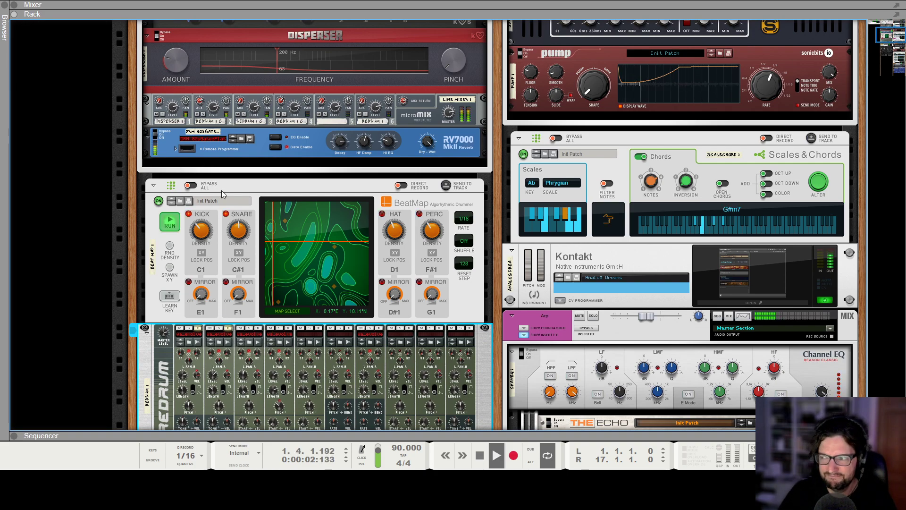
key("space")
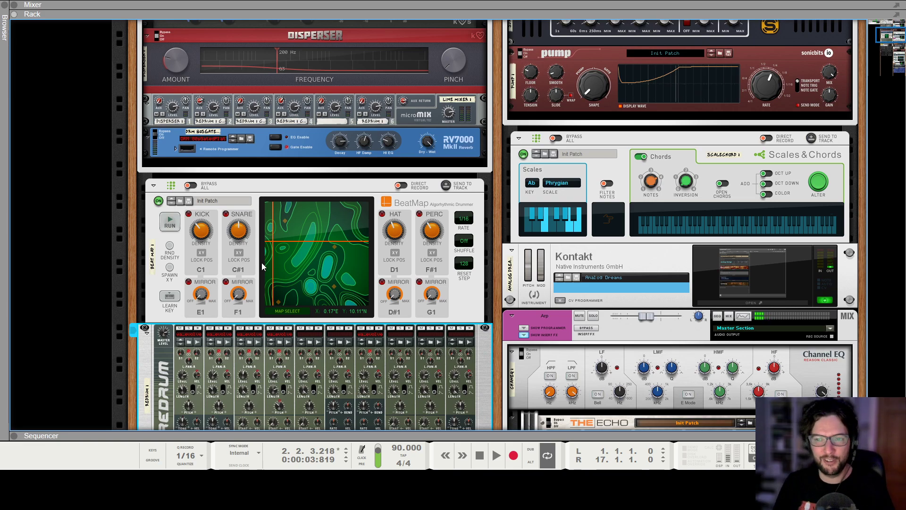
key("alt+Tab")
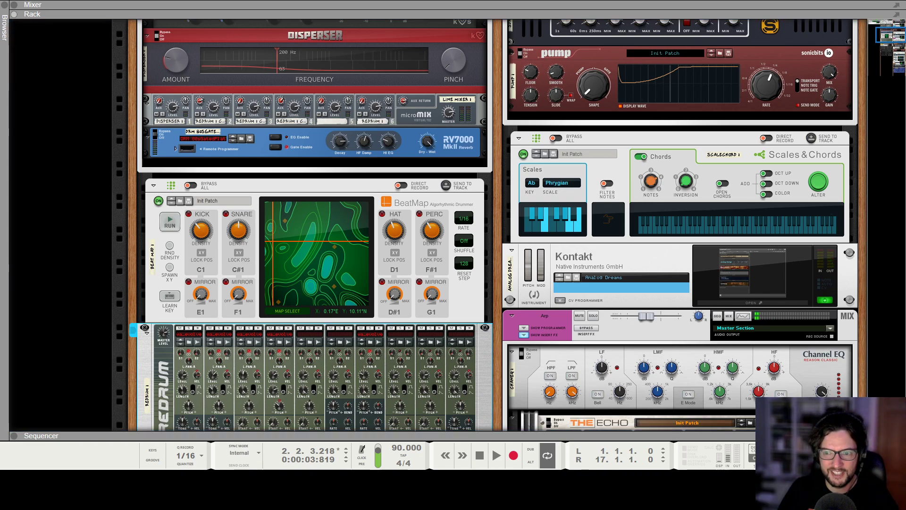
Browse samples for Redrum's drum 5 and open the claps folder of the Evolve Free library
scroll(495, 225, "down", 3)
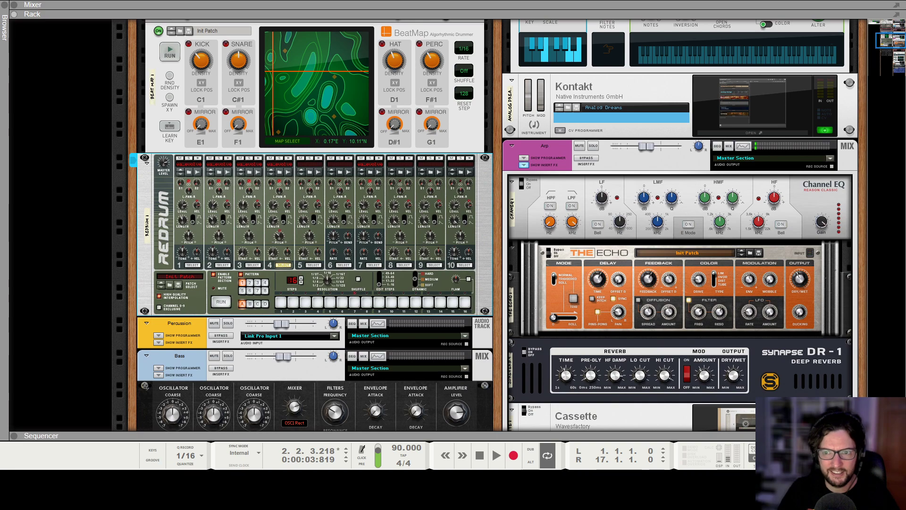
scroll(495, 225, "down", 3)
scroll(496, 225, "down", 1)
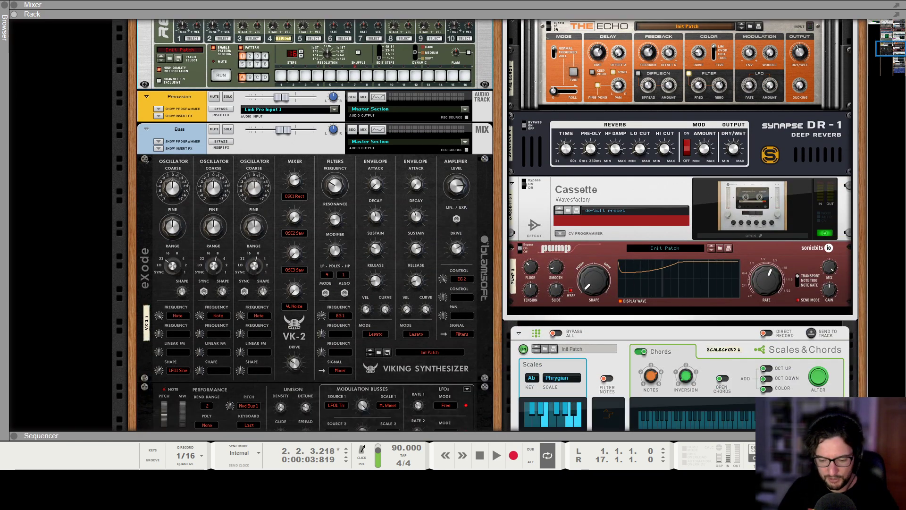
scroll(495, 225, "up", 4)
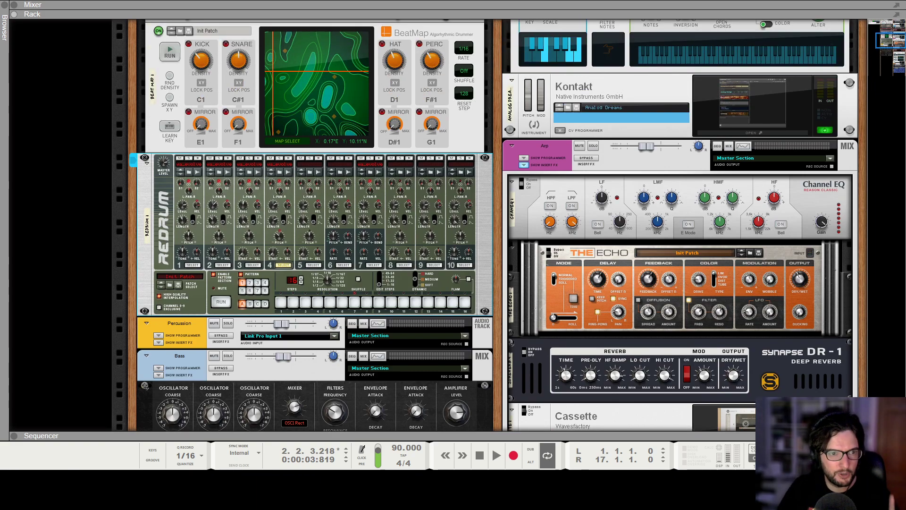
left_click(309, 172)
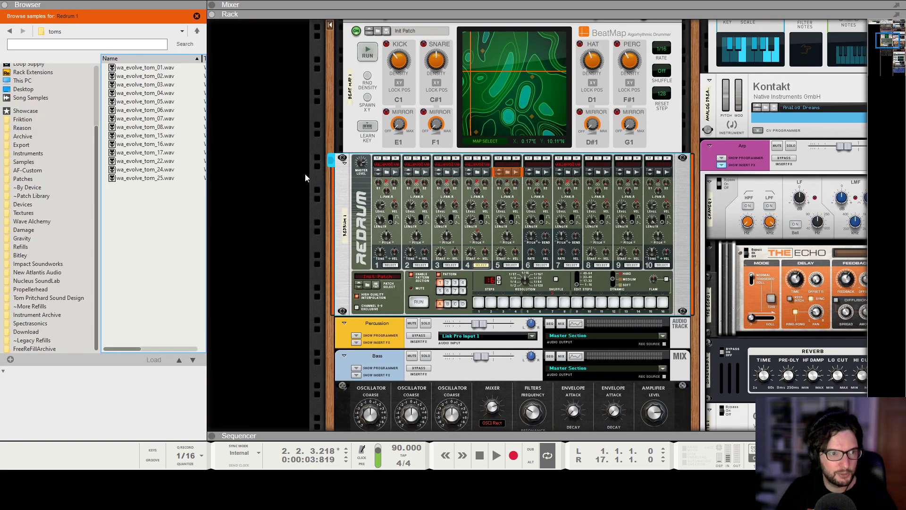
key("BackSpace")
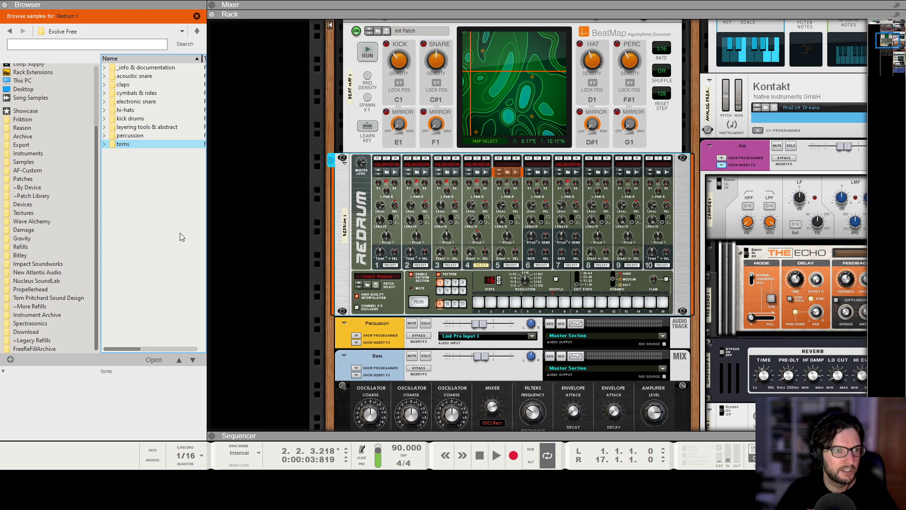
double_click(150, 85)
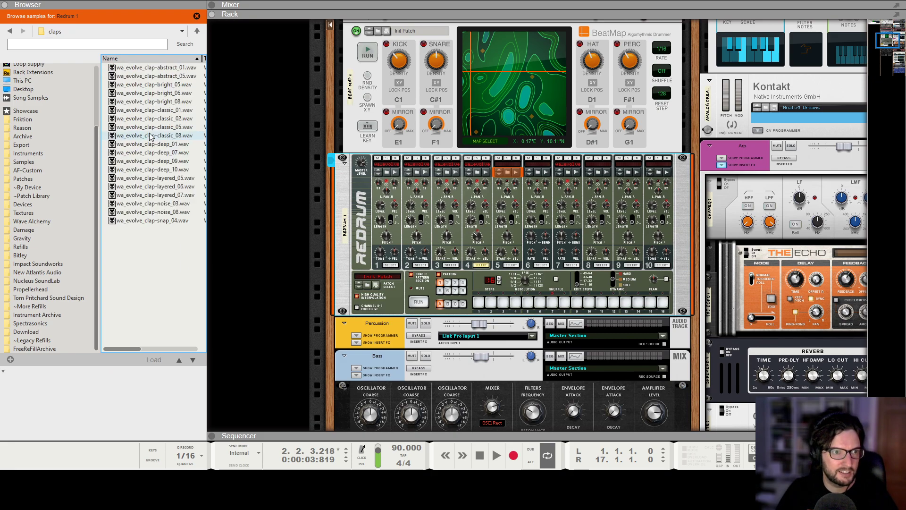
Audition the classic clap samples and load wa_evolve_clap-classic_01.wav into Redrum's drum 5
left_click(151, 136)
left_click(155, 111)
left_click(155, 136)
left_click(154, 112)
left_click_drag(154, 113, 505, 236)
Patch Redrum's drum 5 output to channel 5 of the line mixer on the back of the rack
scroll(509, 164, "up", 5)
scroll(508, 164, "down", 1)
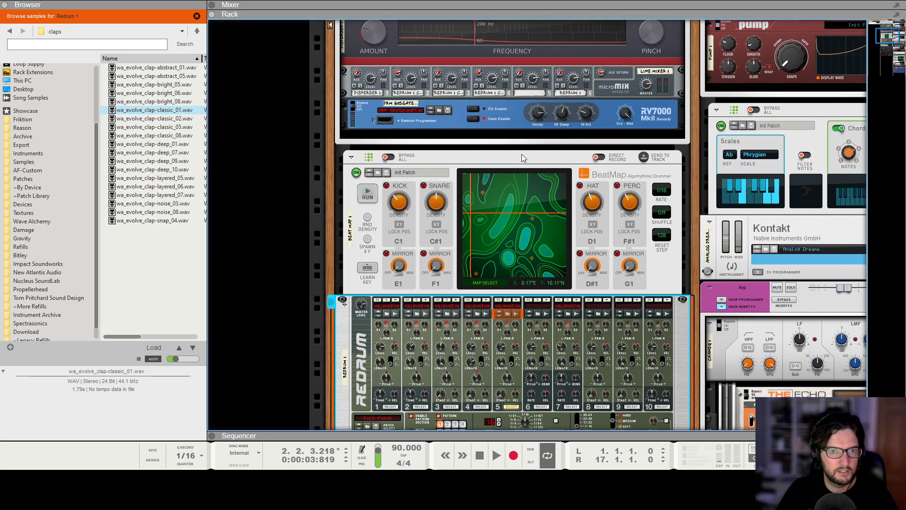
key("Tab")
left_click_drag(446, 325, 522, 81)
key("Tab")
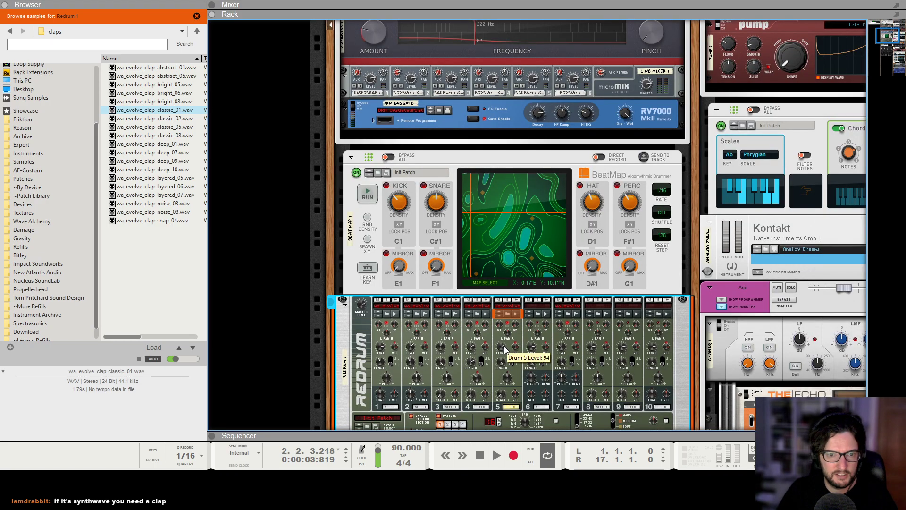
Set the line mixer's channel 5 aux send to 57 and trigger drum 5 to audition the clap's reverb
left_click(531, 63)
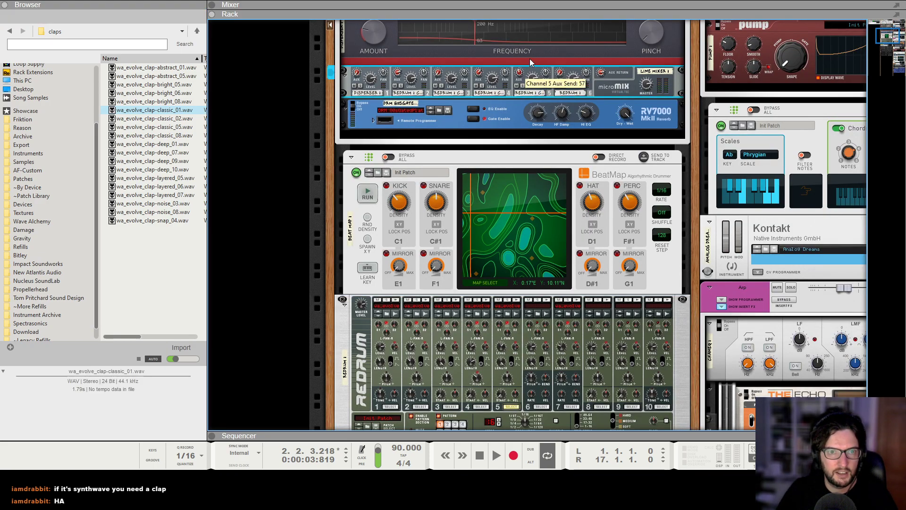
left_click(517, 304)
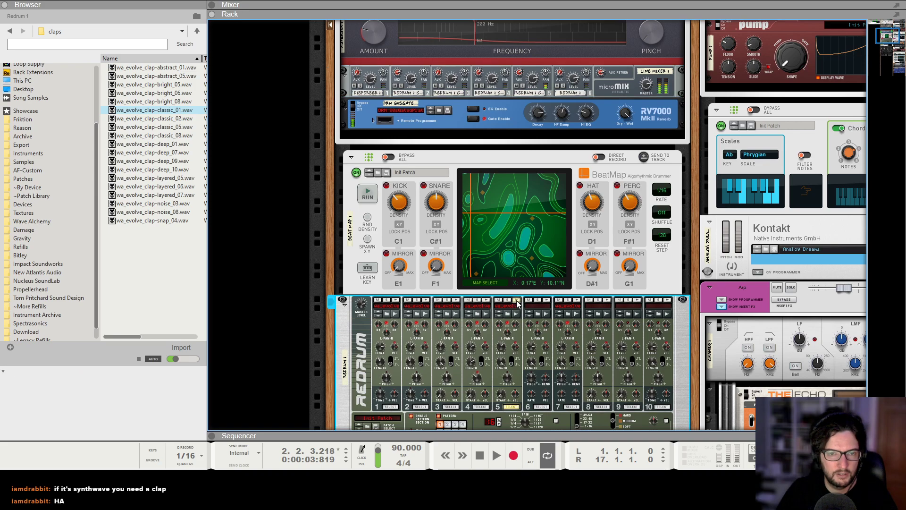
key("F3")
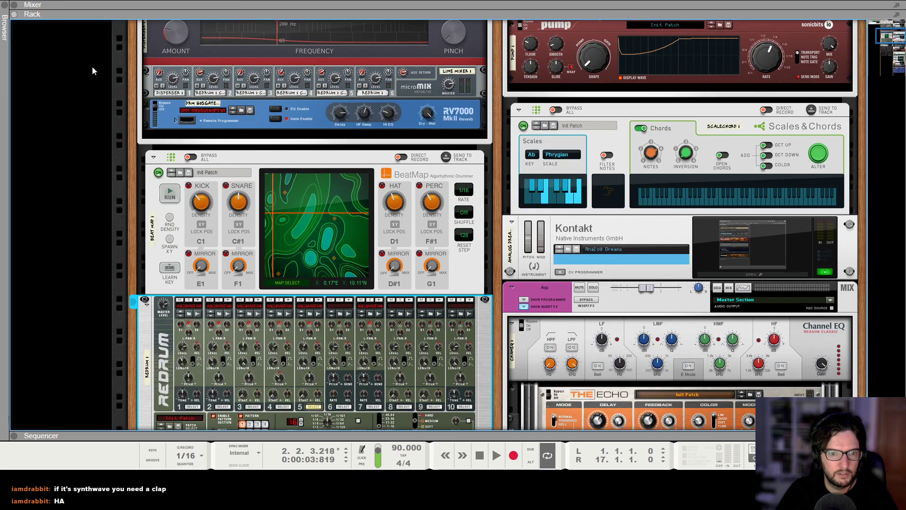
left_click(324, 76)
left_click(318, 302)
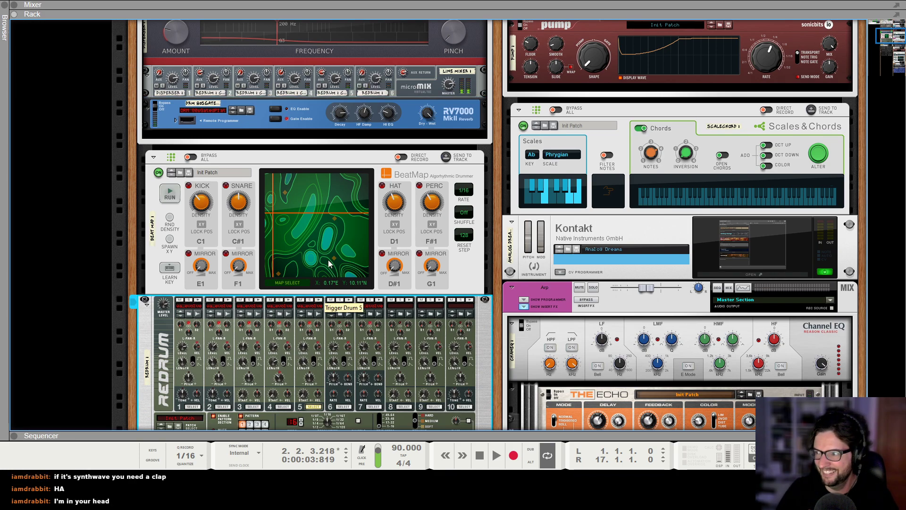
Add a second note lane to the Redrum track and open a new two-bar clip drawn on it from bar 1
key("F7")
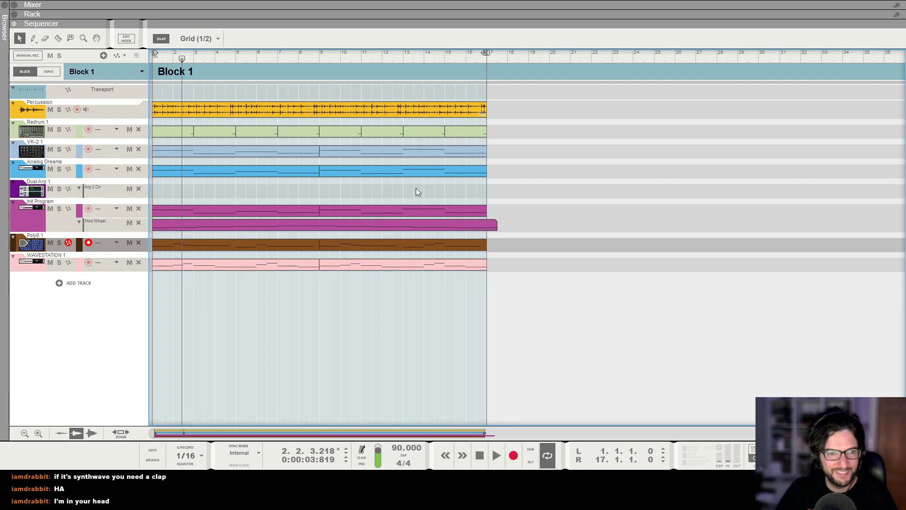
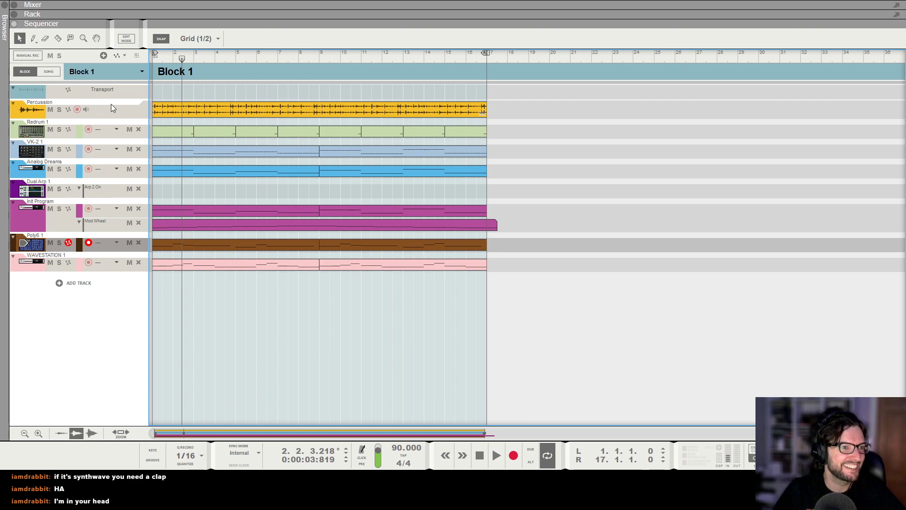
left_click(110, 123)
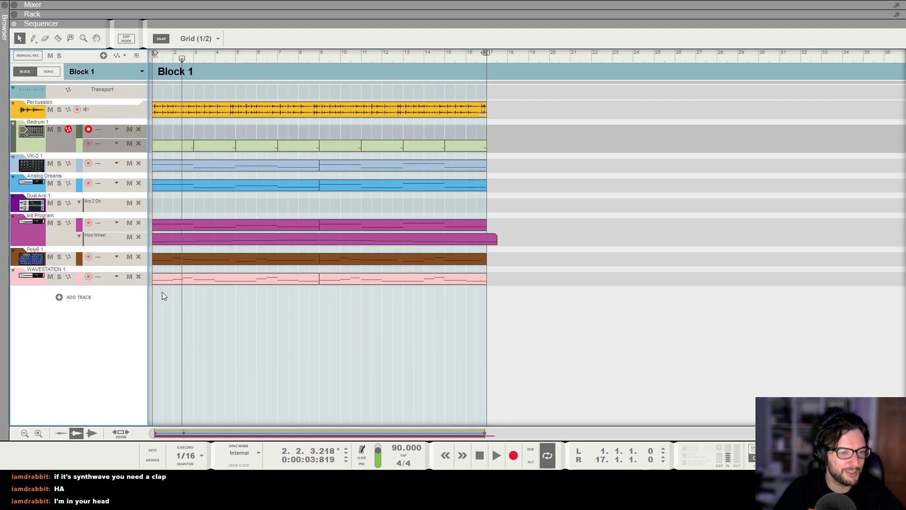
left_click_drag(157, 132, 192, 132)
key("shift+Return")
double_click(177, 132)
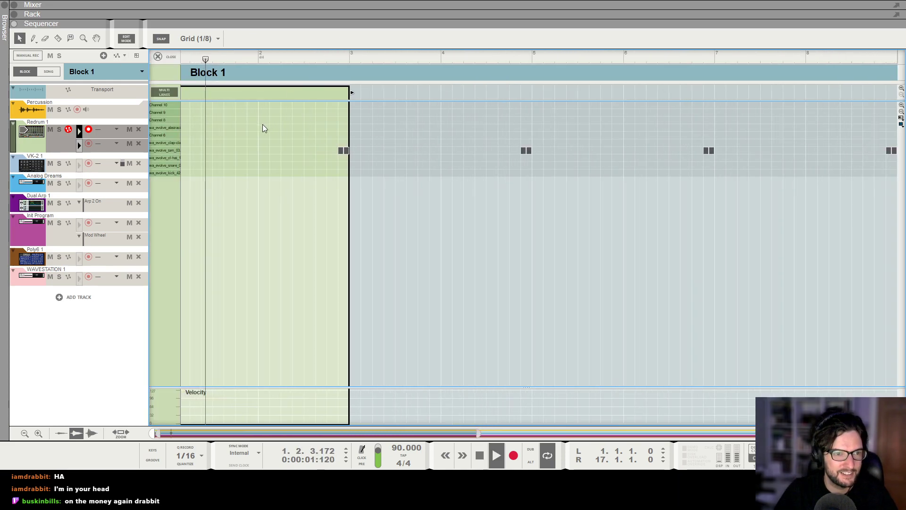
Try clap notes at 1.4.3 and in beat 3 of bar 2 during playback and delete the two-bar clip
left_click(296, 135)
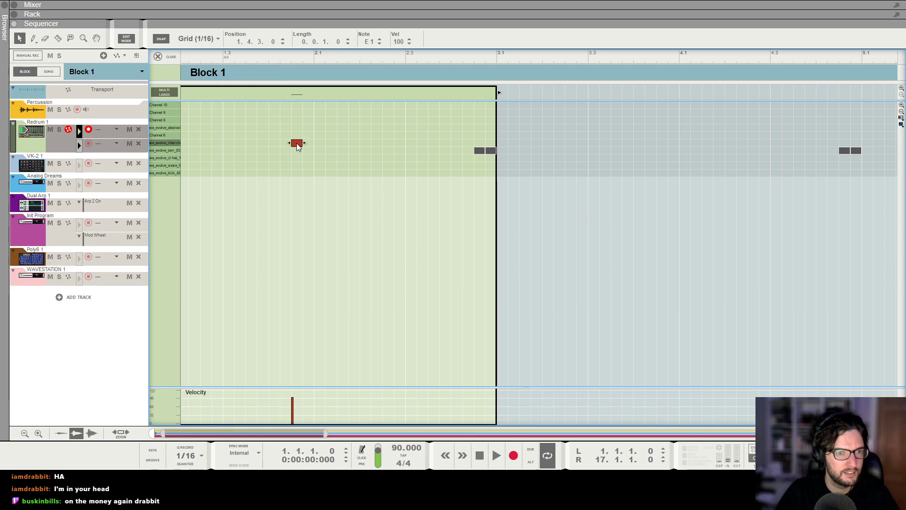
key("space")
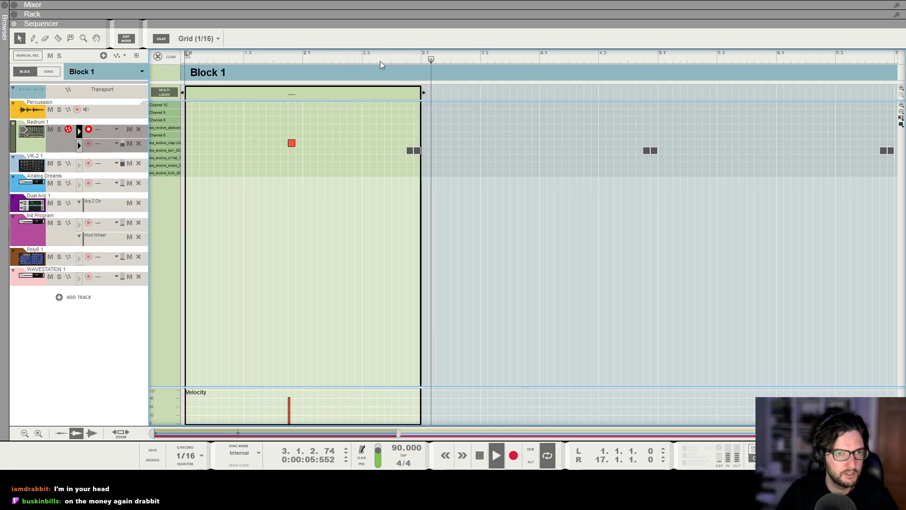
key("space")
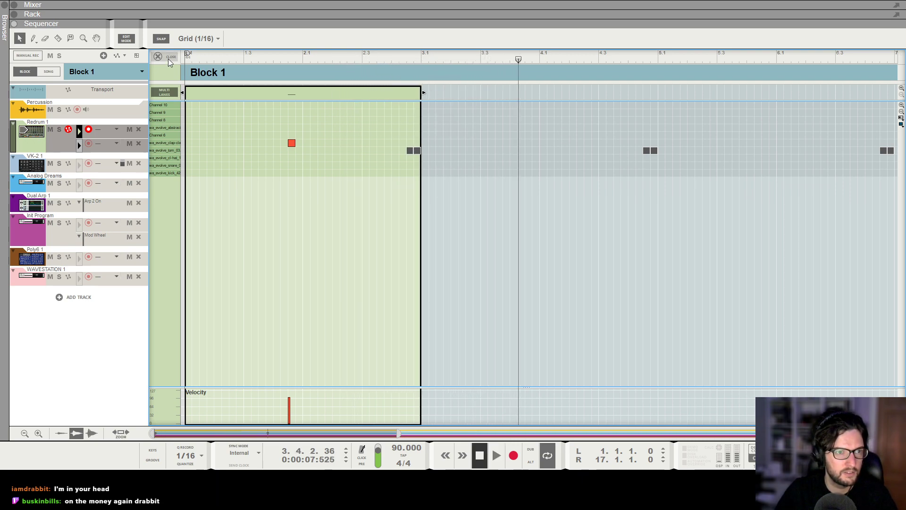
key("space")
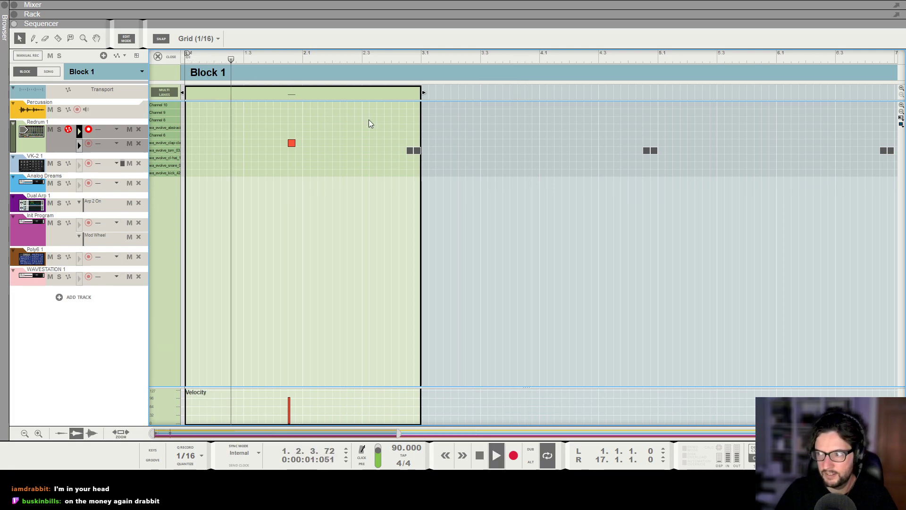
left_click(291, 142)
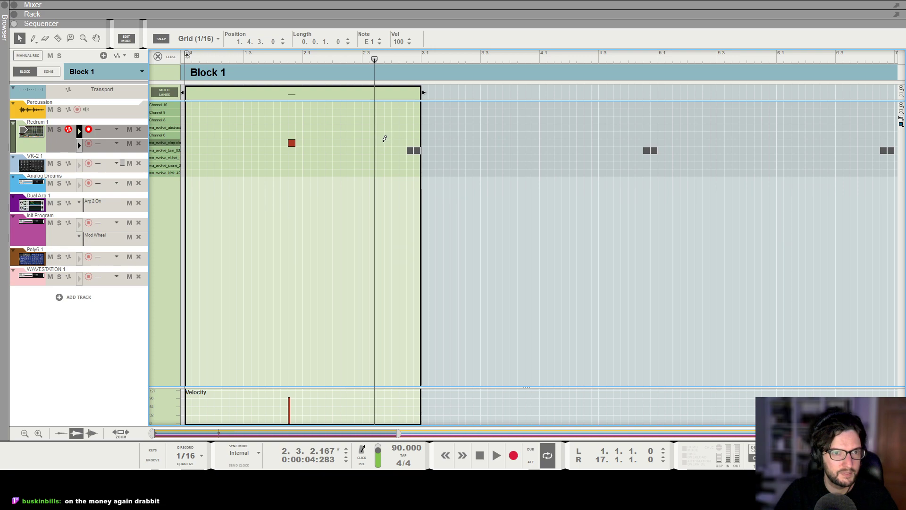
key("space")
key("space")
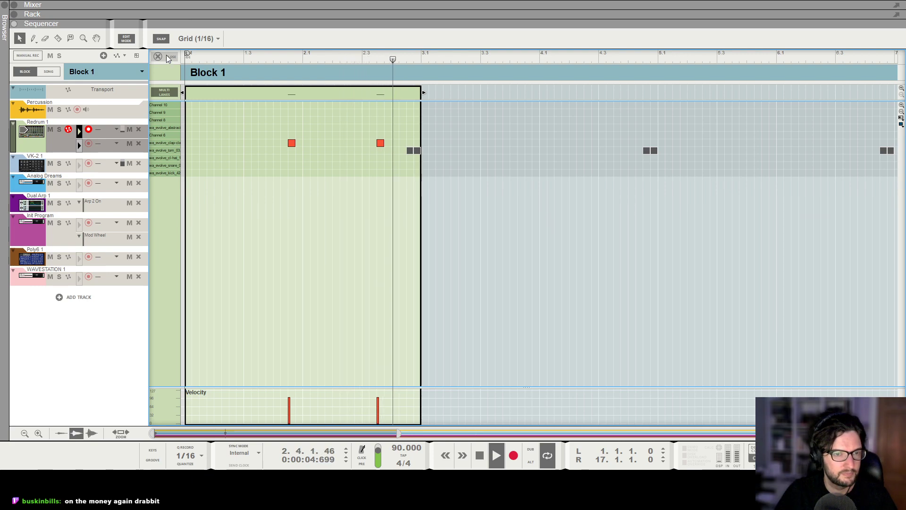
left_click(168, 57)
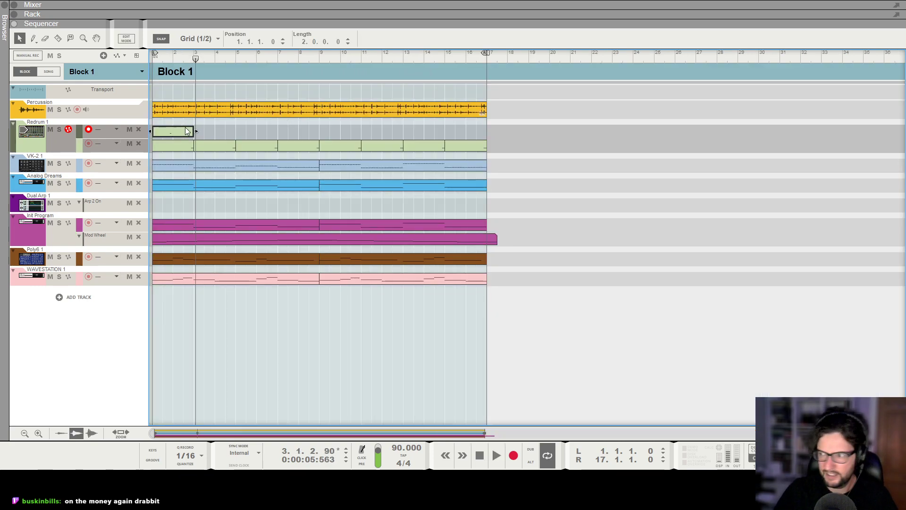
key("Delete")
Trigger BeatMap's Perc channel in the rack and set its mirror note to E1
key("F6")
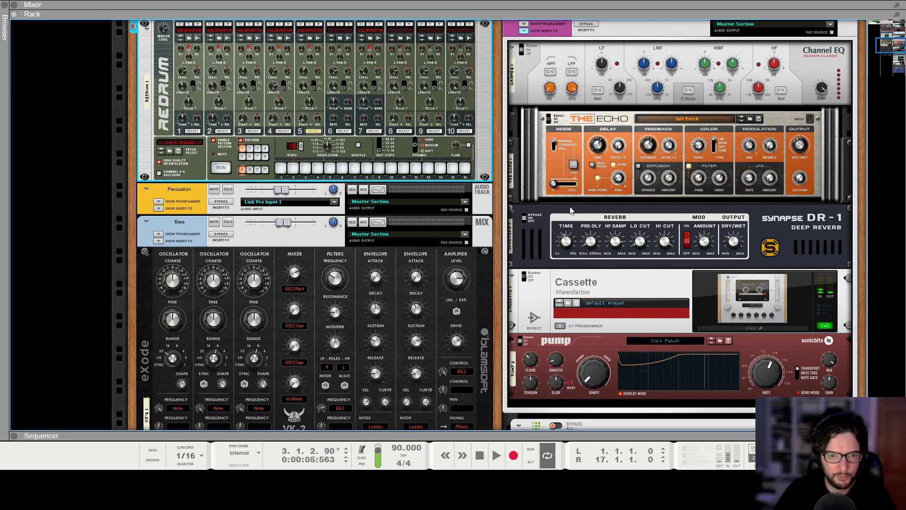
scroll(426, 223, "up", 4)
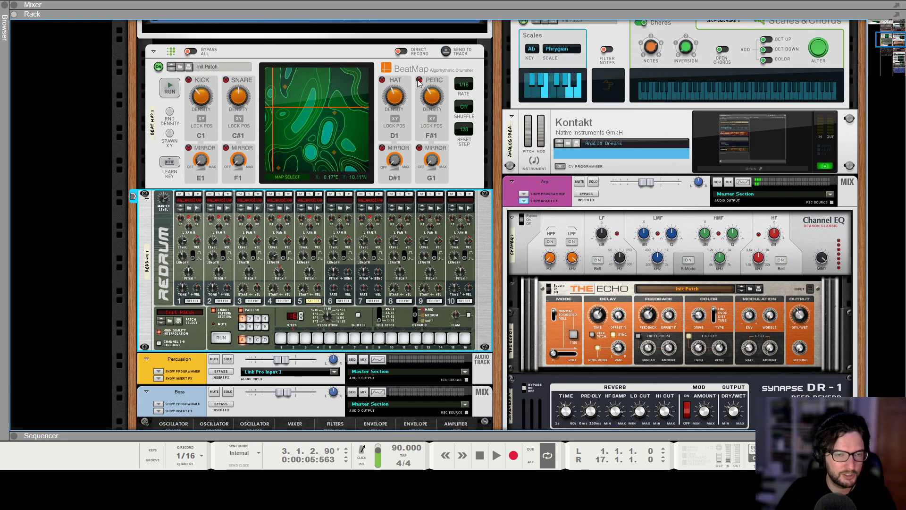
left_click(418, 83)
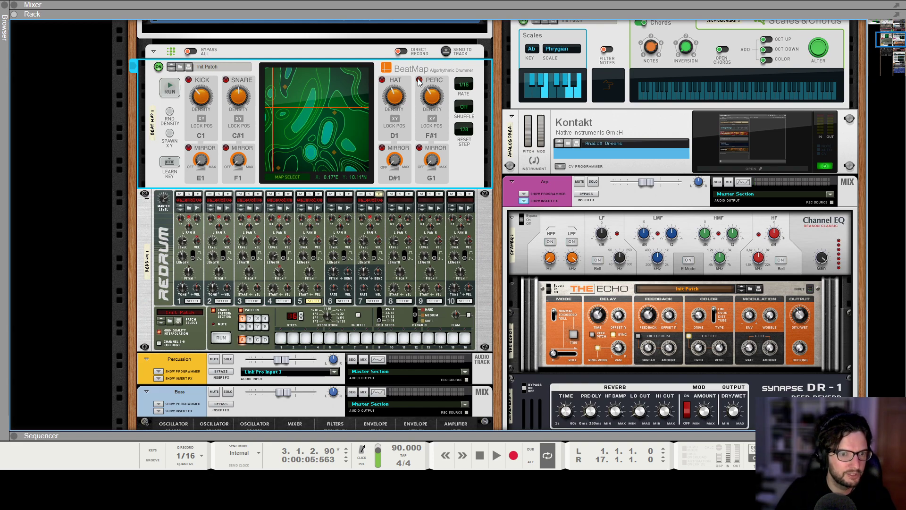
left_click_drag(434, 181, 439, 192)
scroll(434, 183, "down", 1)
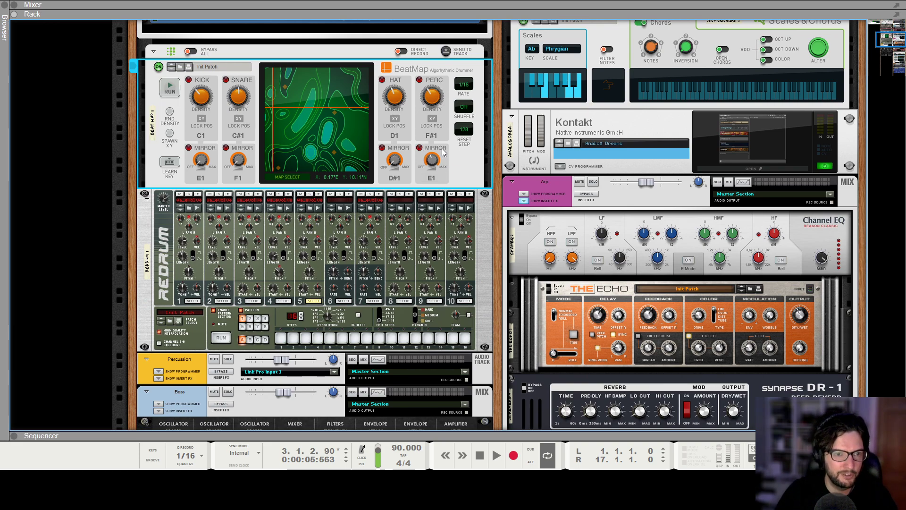
Play the block with the mirrored clap and set Redrum's drum 5 level to 78
key("space")
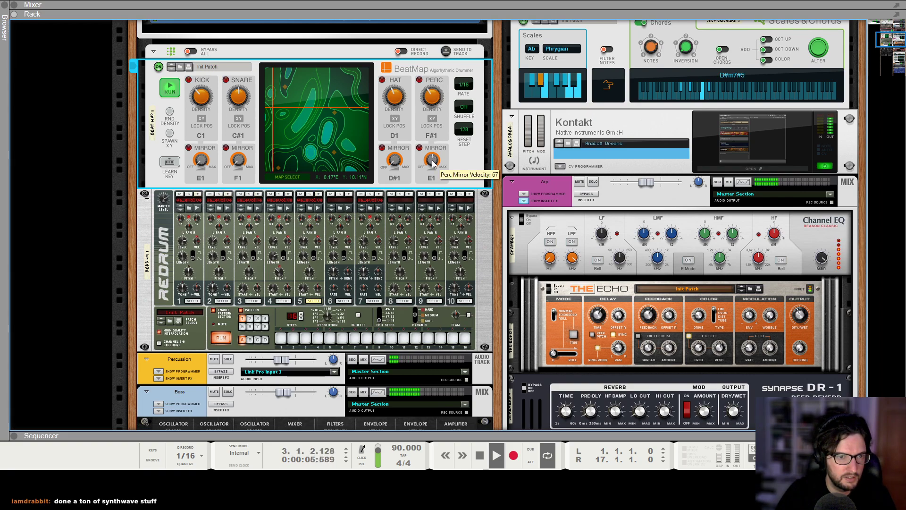
scroll(336, 117, "up", 3)
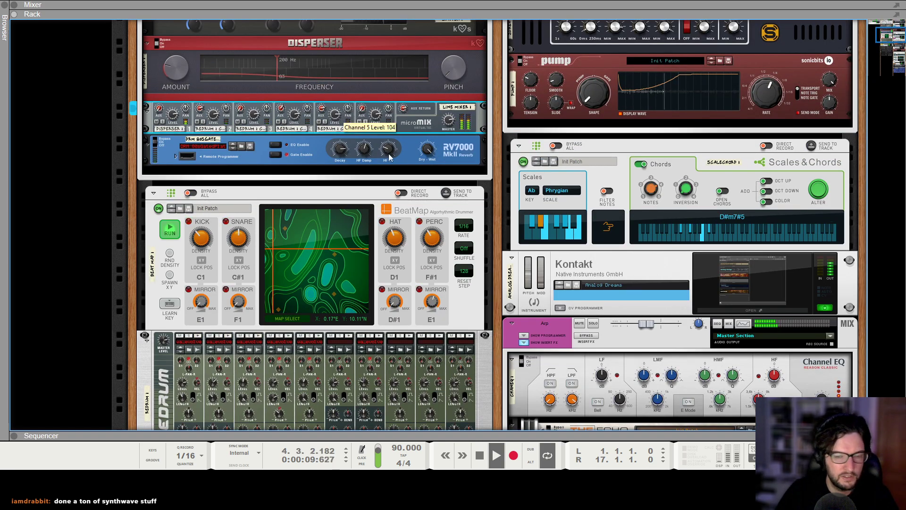
scroll(392, 166, "down", 2)
scroll(392, 166, "down", 3)
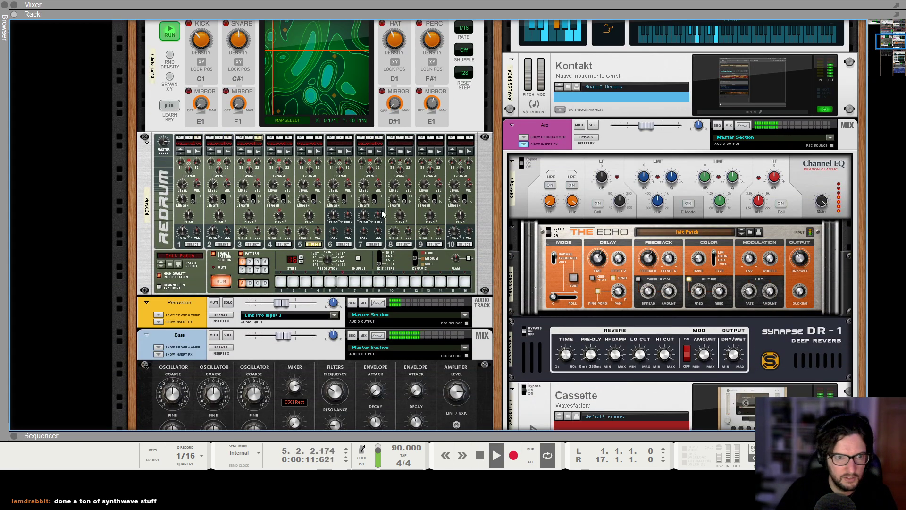
left_click(302, 185)
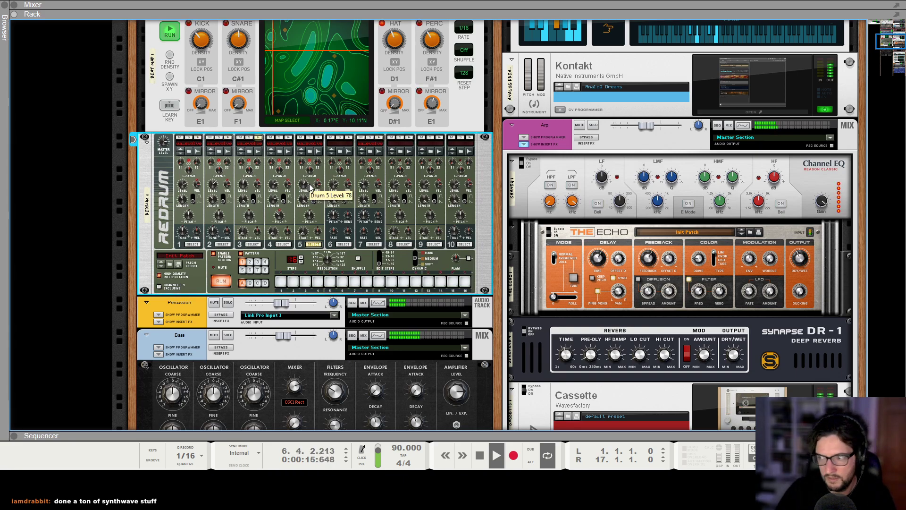
Return to bar 1, delete the Redrum track's empty note lane and show the rack again
scroll(308, 184, "up", 7)
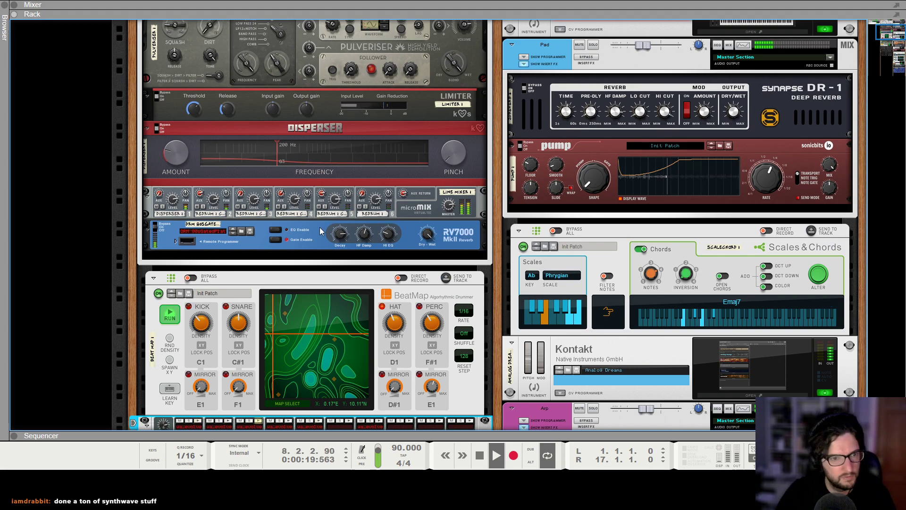
scroll(319, 227, "down", 3)
key("F7")
key("KP_0")
key("KP_0")
key("KP_0")
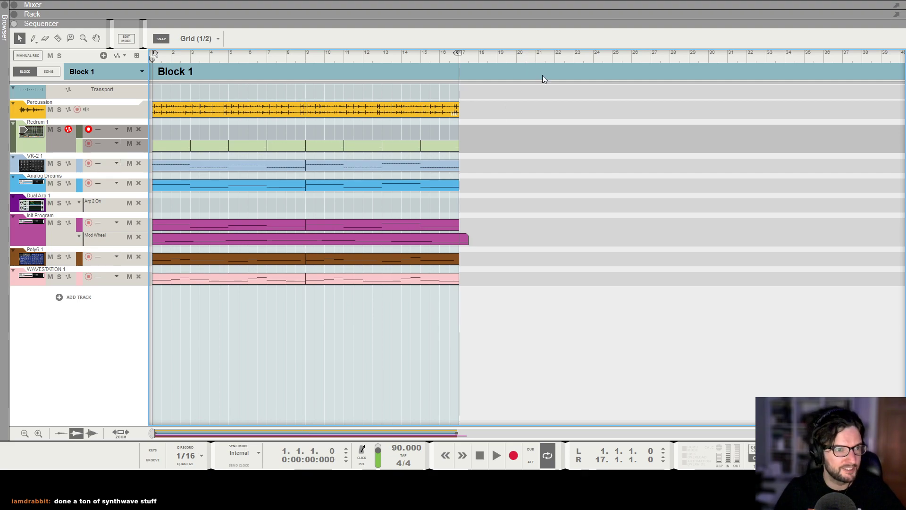
left_click(139, 129)
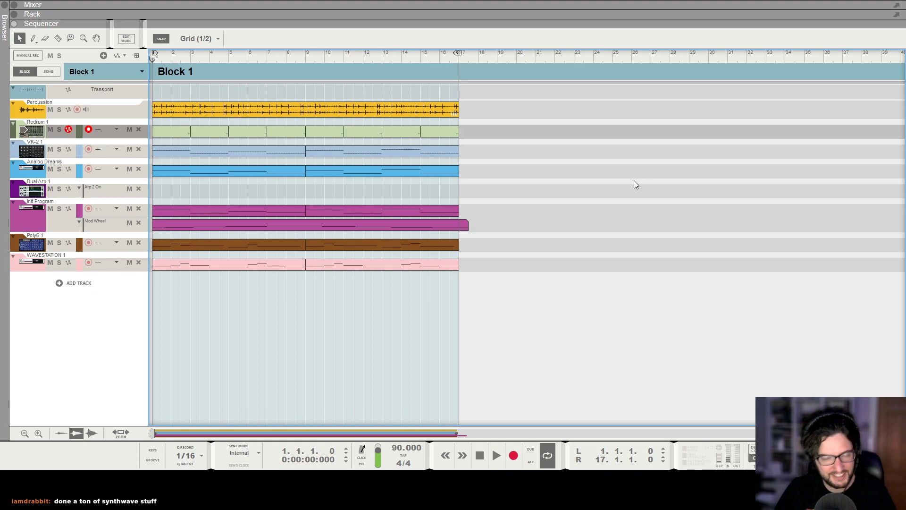
key("F6")
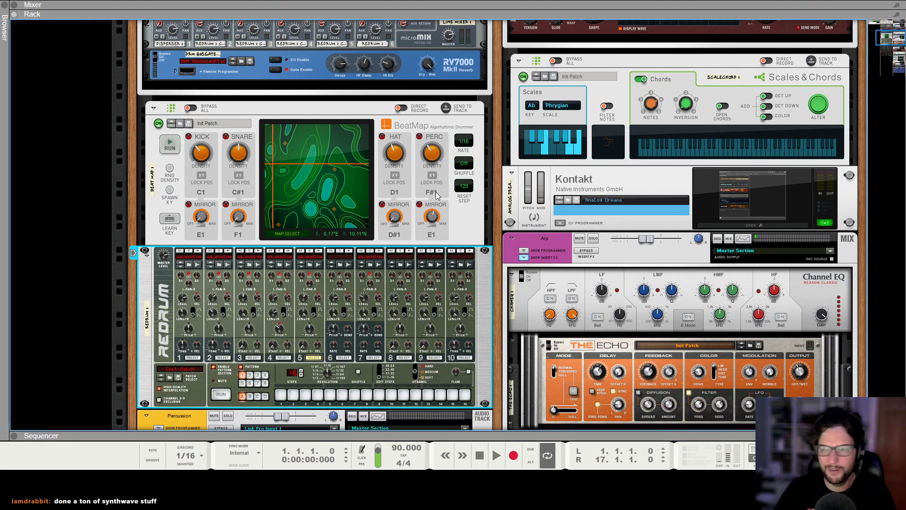
Select BeatMap in the rack and switch the sequencer from Block 1 to the Beatmap Fillz block
left_click(383, 137)
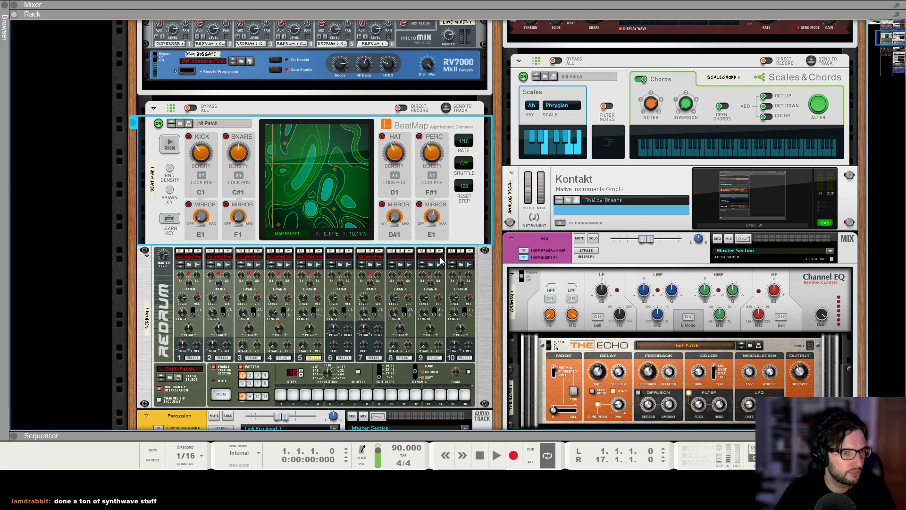
key("F7")
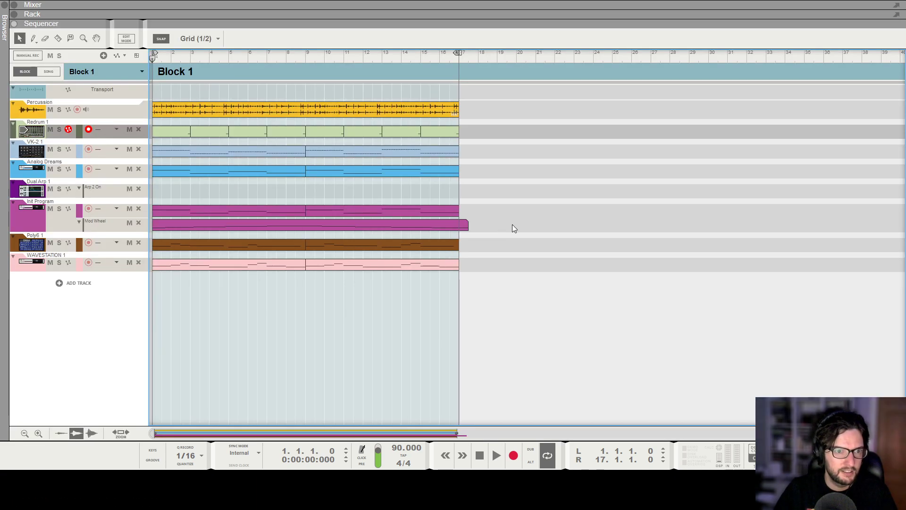
left_click(100, 74)
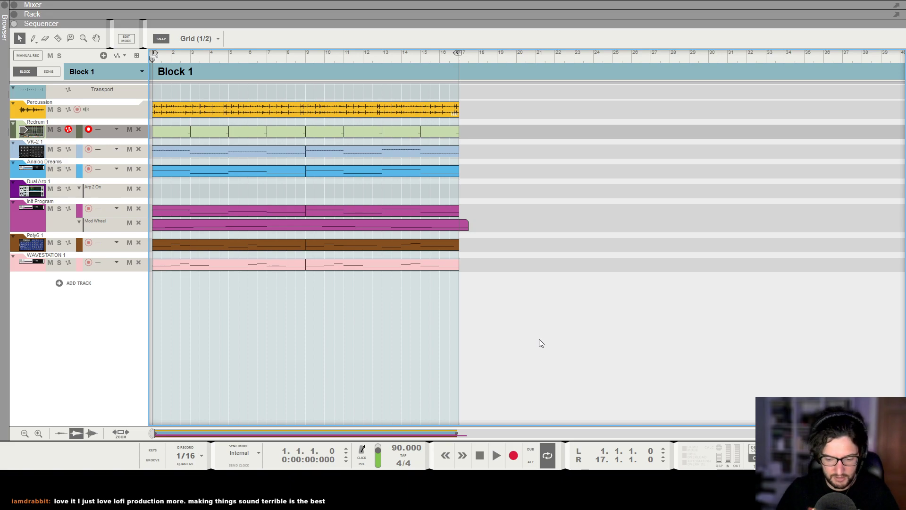
key("F6")
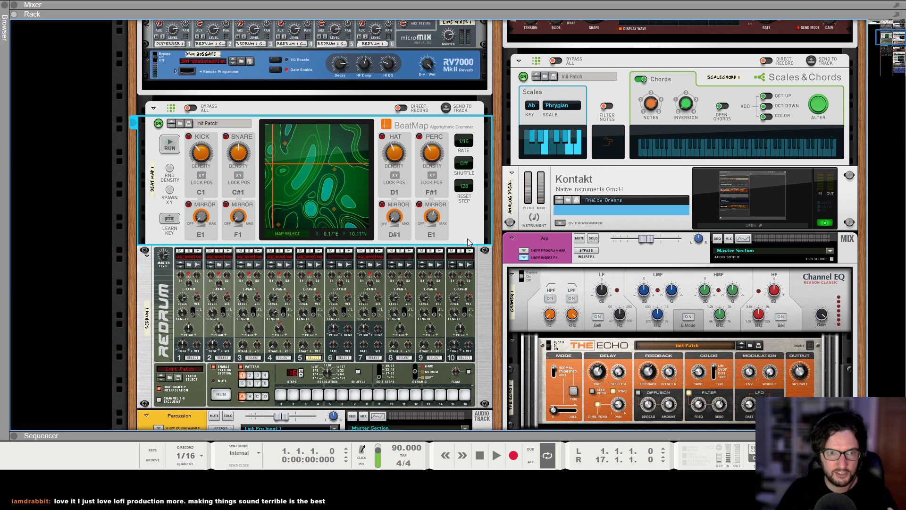
key("F7")
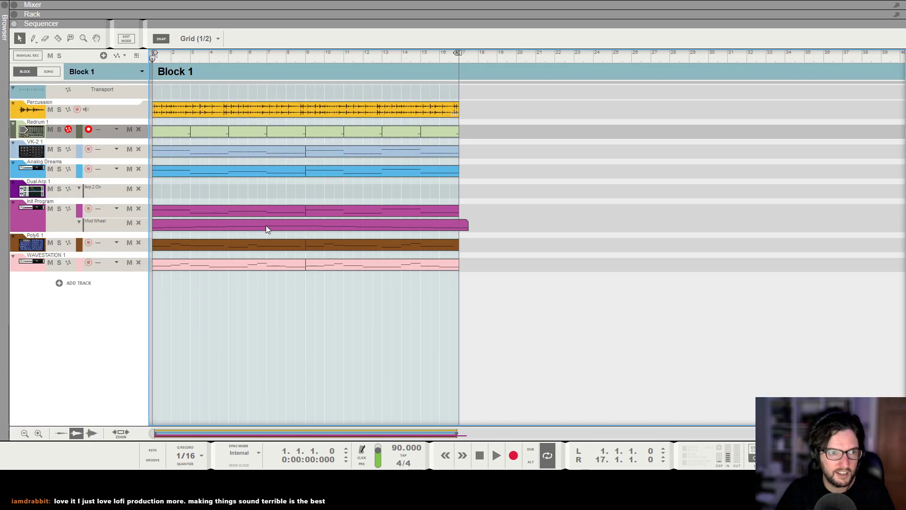
left_click(104, 70)
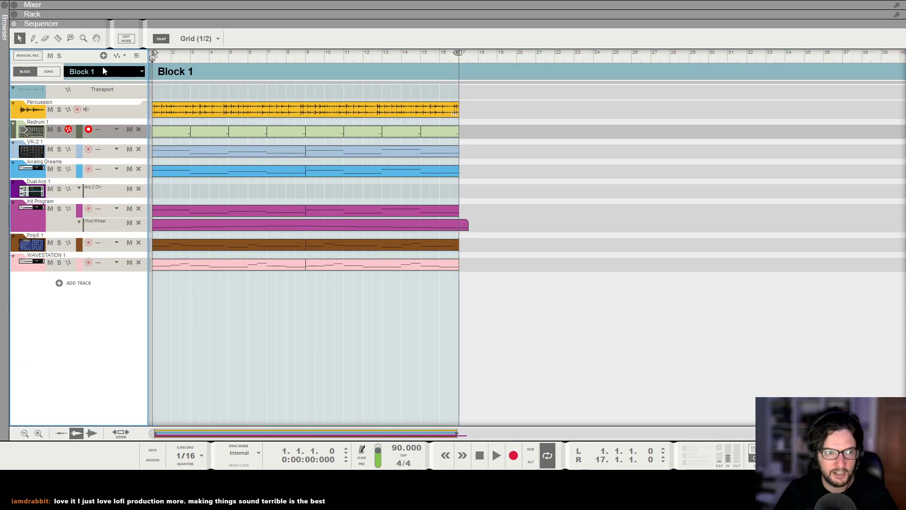
left_click(104, 405)
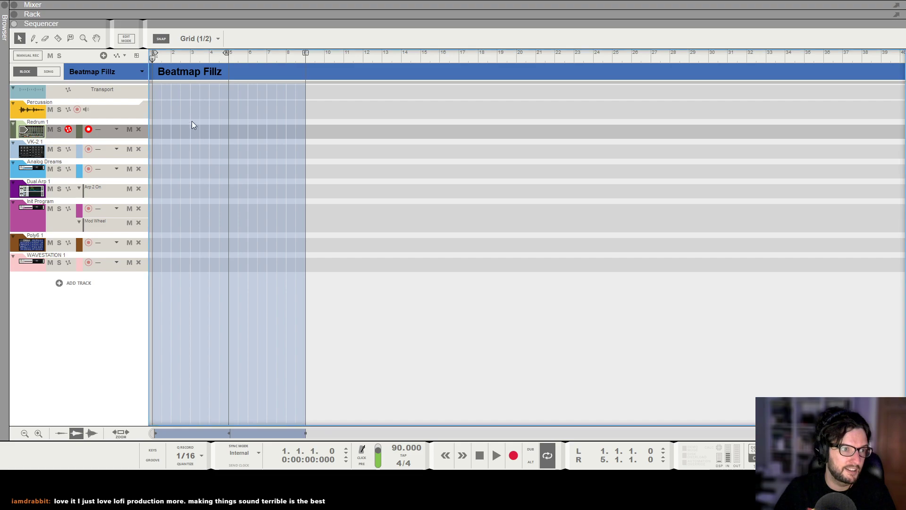
Extend both the loop end and the block end of Beatmap Fillz to bar 17 and return to BeatMap in the rack
key("F6")
scroll(419, 200, "up", 2)
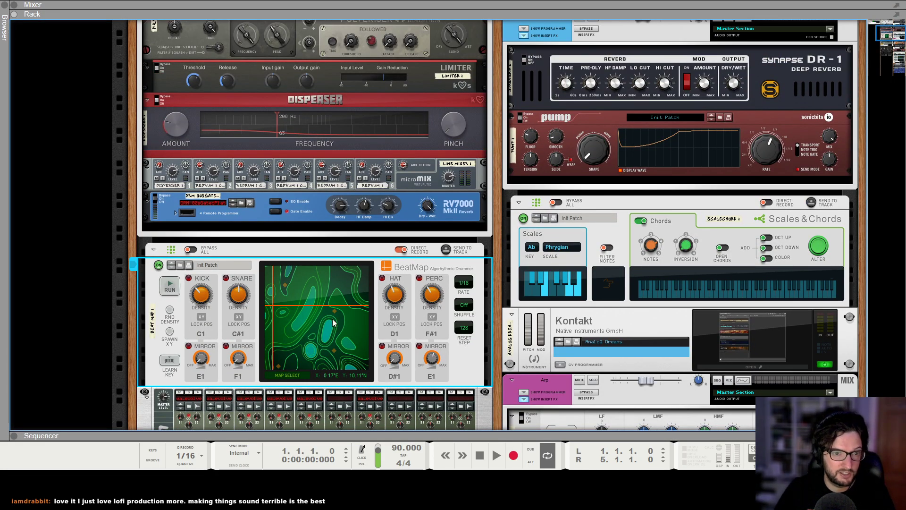
key("F7")
left_click_drag(230, 55, 456, 78)
mouse_move(308, 53)
left_mouse_down()
mouse_move(471, 68)
mouse_move(459, 66)
left_mouse_up()
key("F6")
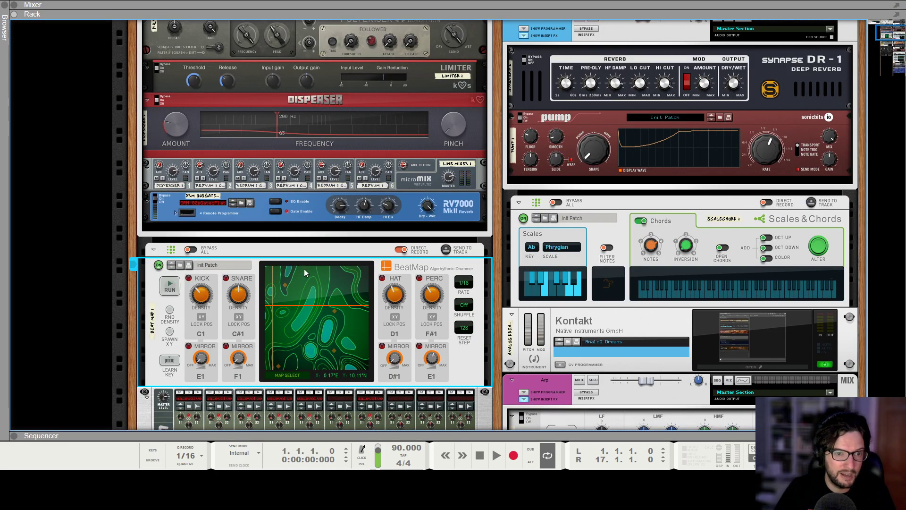
key("F7")
key("F6")
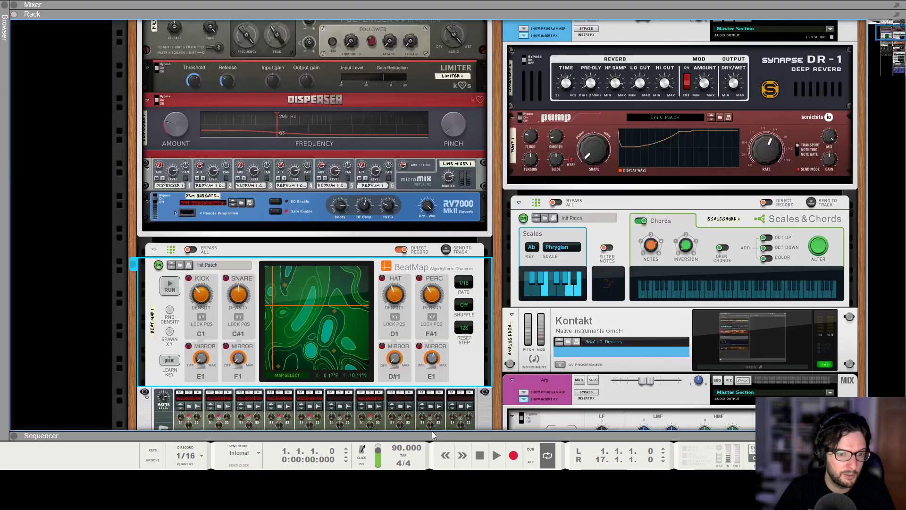
Record BeatMap's notes onto the Redrum track for about ten bars while moving the map position, and return the playhead to bar 1
key("ctrl+Return")
mouse_move(279, 310)
left_mouse_down()
mouse_move(300, 288)
mouse_move(289, 291)
mouse_move(291, 314)
mouse_move(273, 289)
mouse_move(288, 282)
mouse_move(274, 296)
mouse_move(276, 312)
mouse_move(296, 293)
mouse_move(272, 324)
mouse_move(286, 302)
left_mouse_up()
key("space")
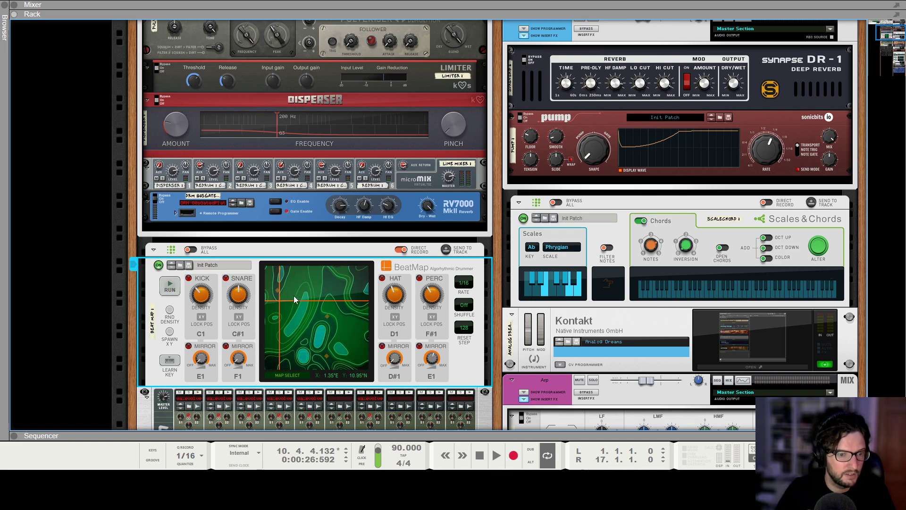
key("F7")
left_click_drag(423, 54, 153, 71)
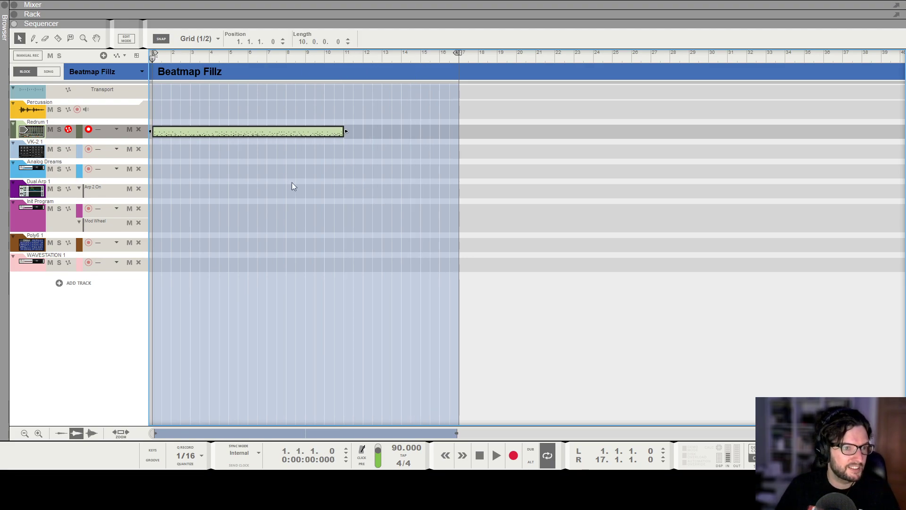
Show the rack and the sequencer together with the recorded Redrum clip in view
key("F6")
key("F7")
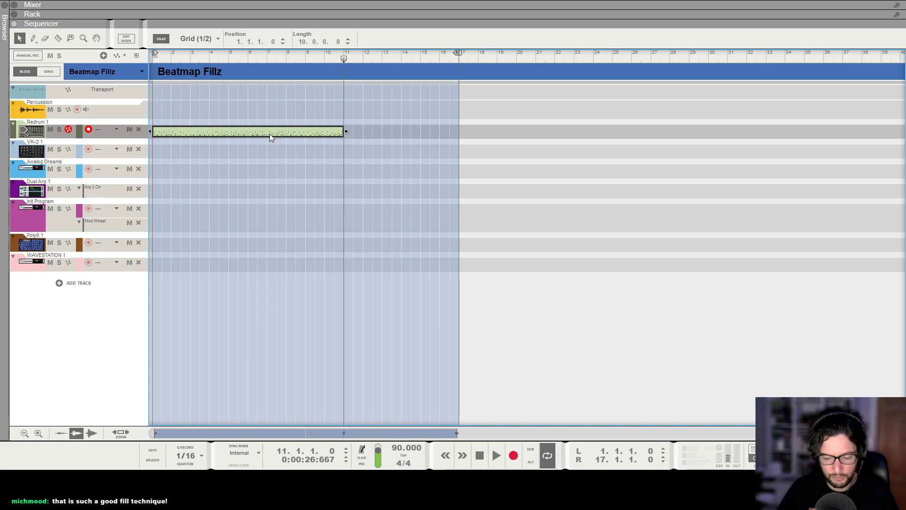
key("F6")
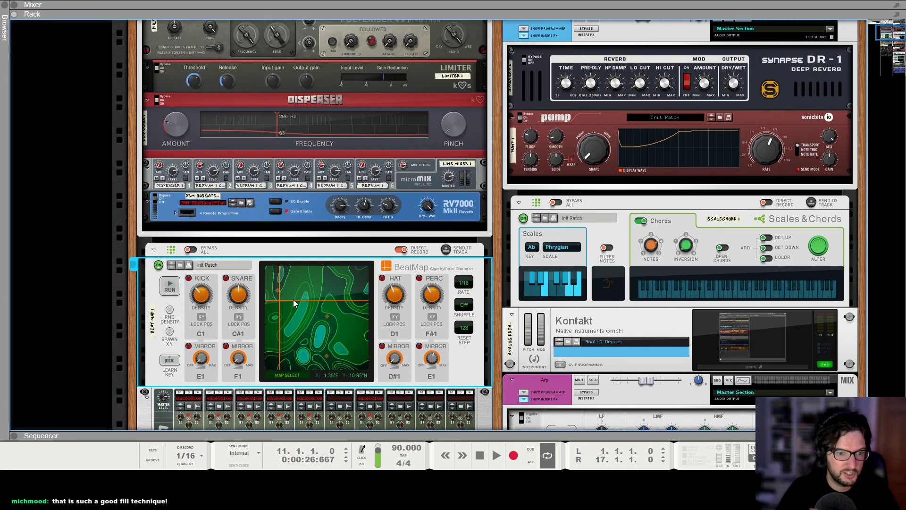
key("F7")
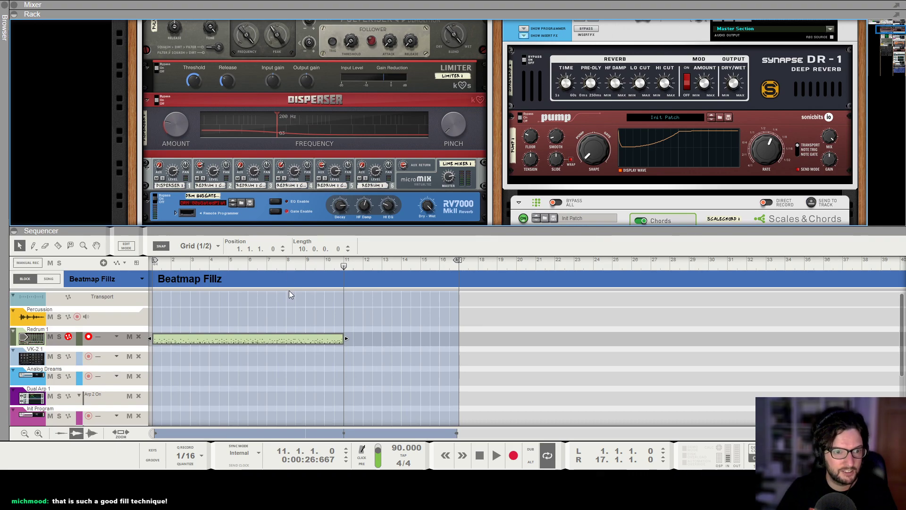
Undo the last recorded changes several times and select the Redrum clip in Beatmap Fillz
scroll(323, 164, "up", 5)
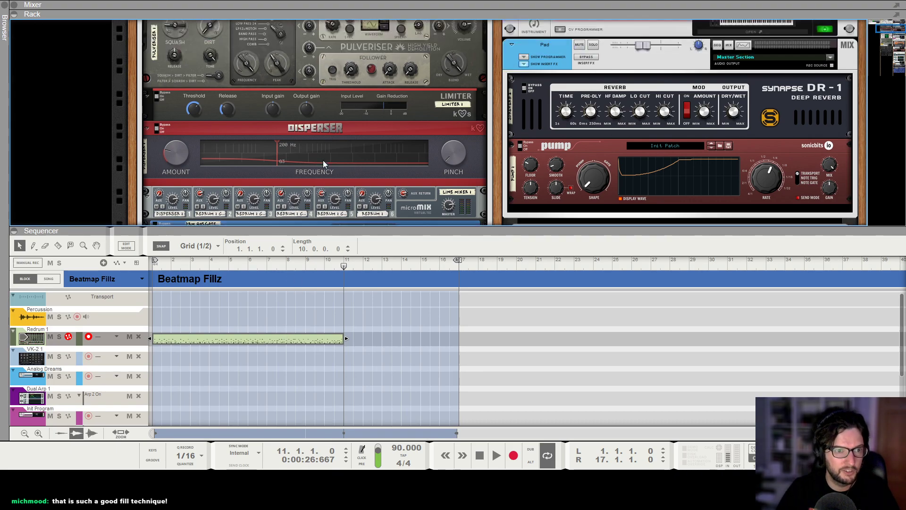
scroll(289, 104, "up", 4)
scroll(314, 133, "down", 3)
scroll(313, 133, "up", 3)
scroll(314, 133, "down", 1)
scroll(313, 132, "up", 2)
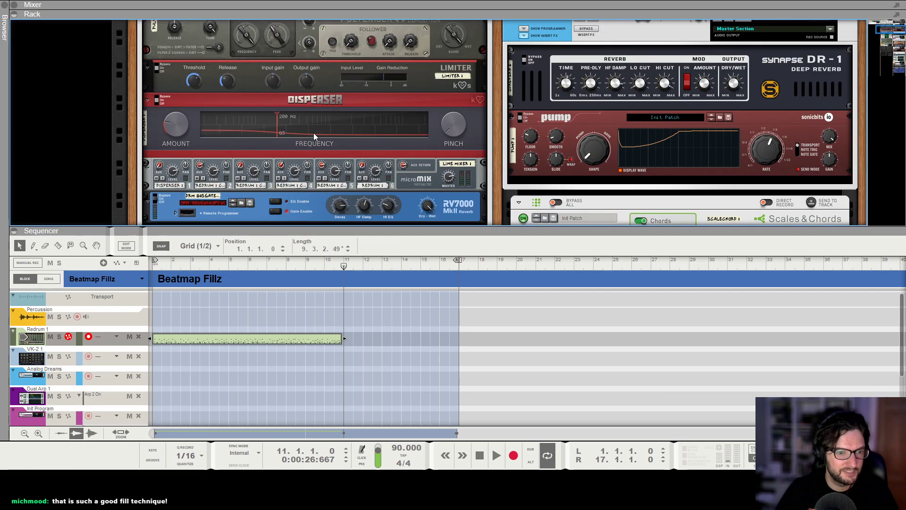
key("ctrl+z")
key("ctrl+z")
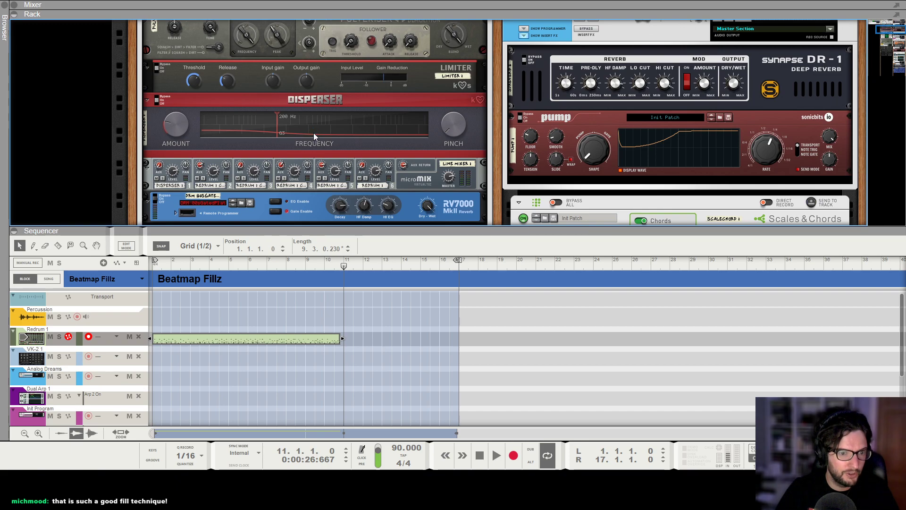
key("ctrl+z")
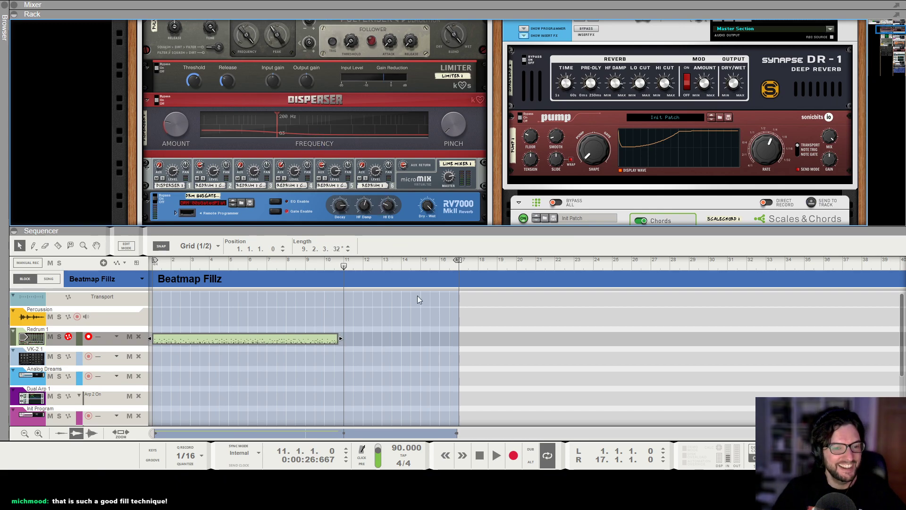
left_click_drag(394, 345, 176, 326)
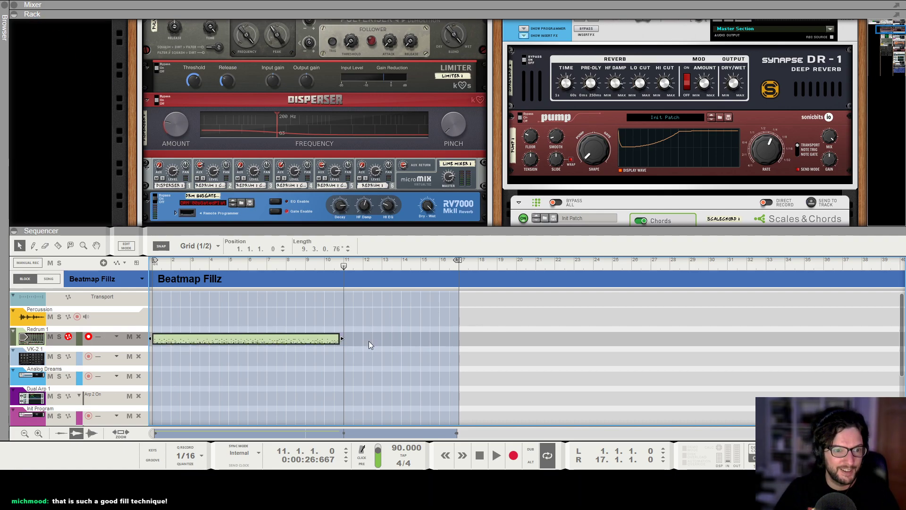
Bring BeatMap into view and switch the sequencer back to Block 1
scroll(244, 137, "down", 5)
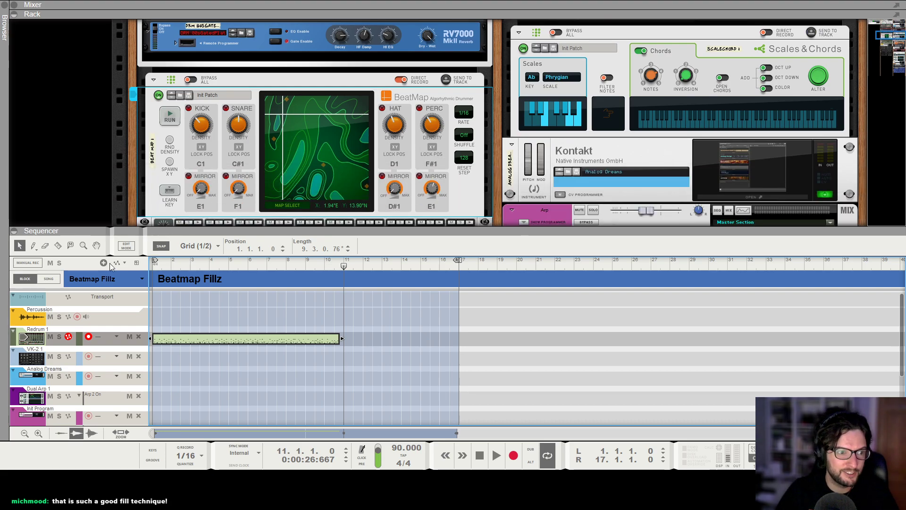
left_click(112, 281)
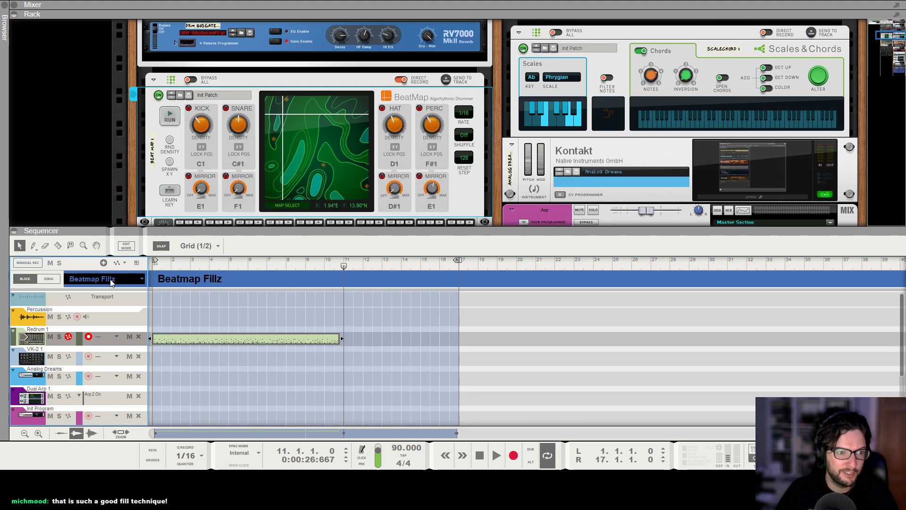
left_click(185, 142)
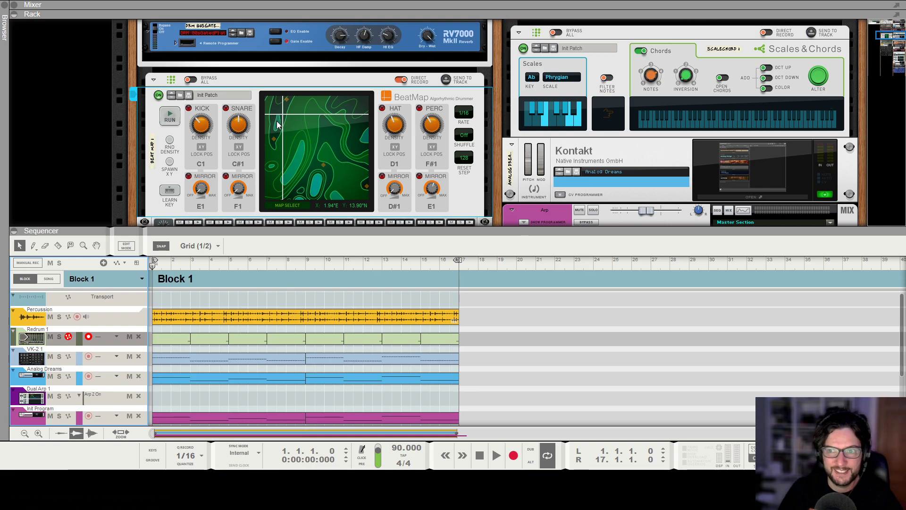
Audition Block 1 while adjusting BeatMap's map position, settling on X 0.34°E, Y 10.11°N
left_click_drag(277, 121, 270, 124)
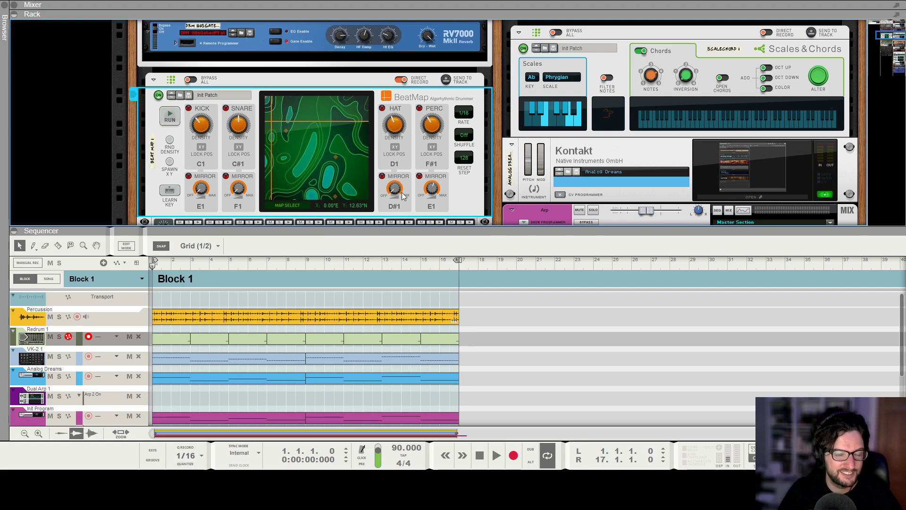
key("space")
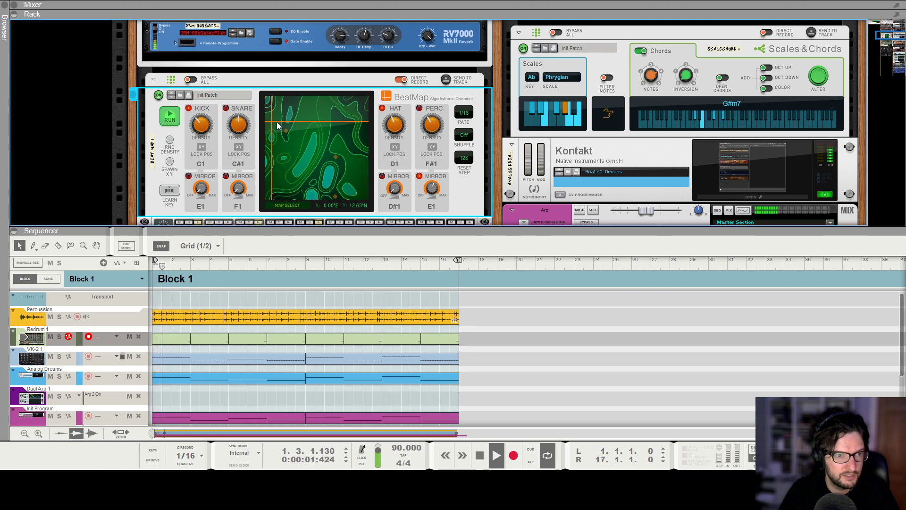
key("space")
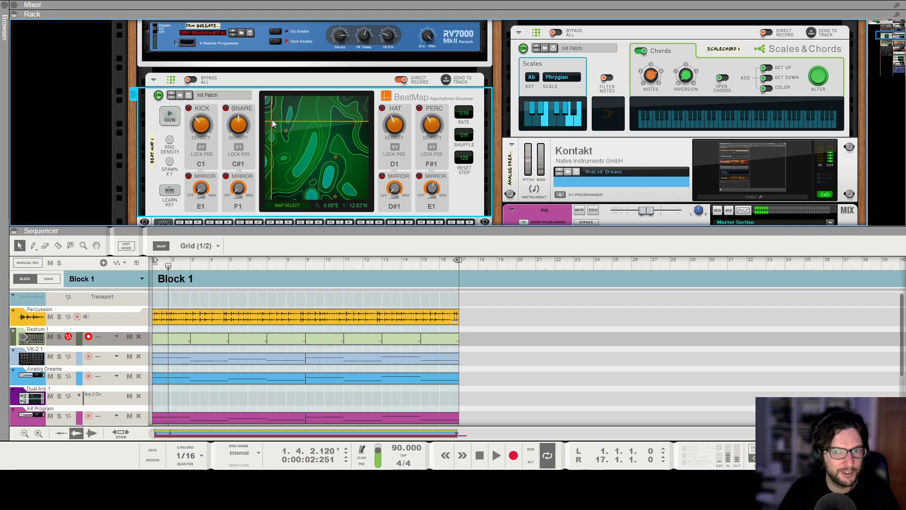
left_click_drag(272, 123, 267, 139)
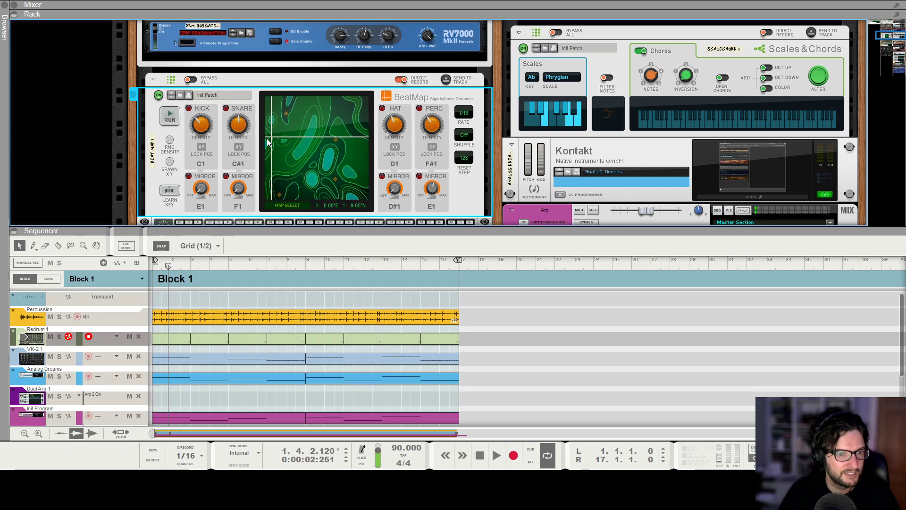
key("space")
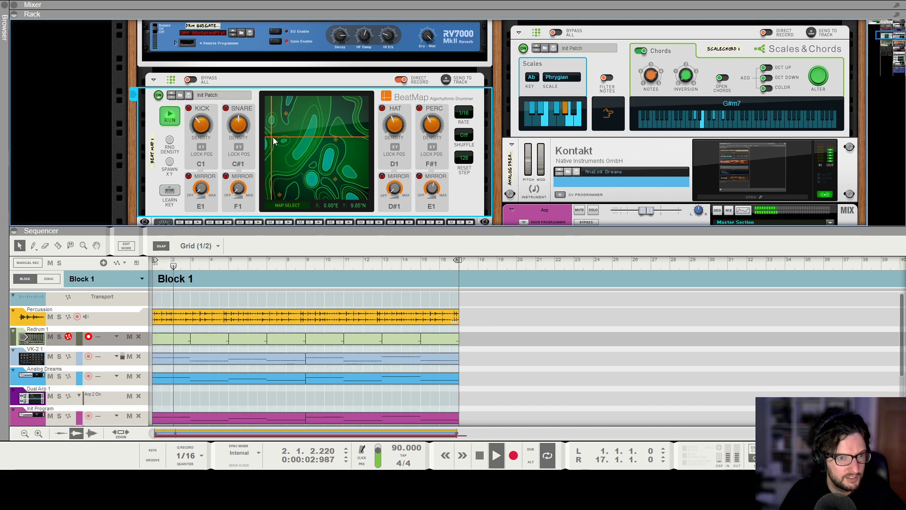
left_click(273, 137)
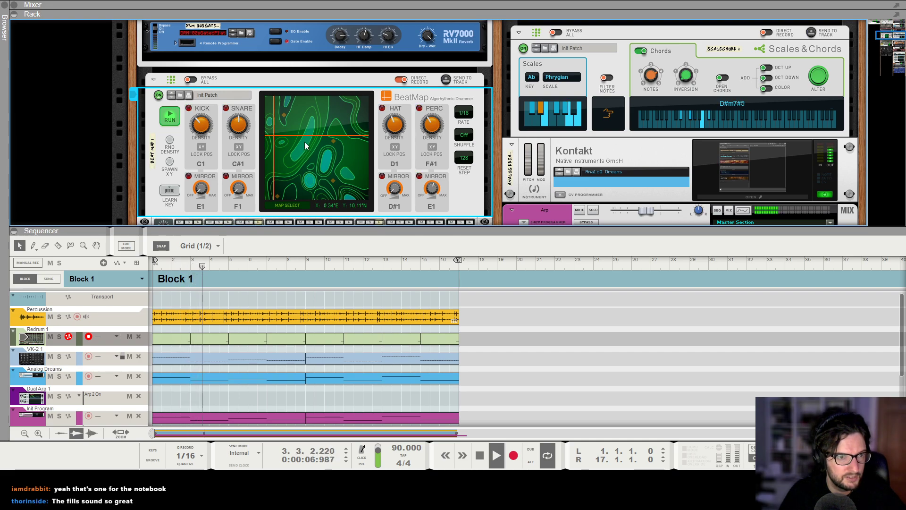
Set Redrum's drum 5 level to 66 during playback, stop the block and return to bar 1
scroll(283, 142, "down", 3)
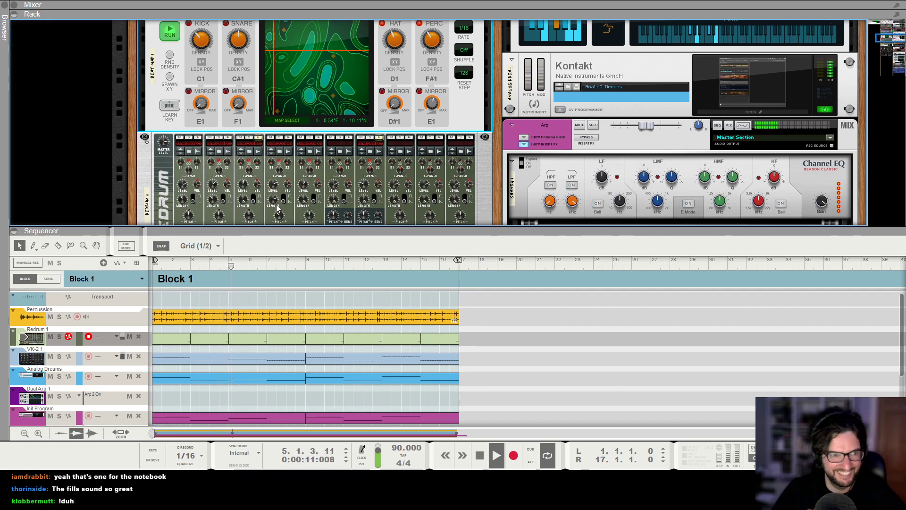
left_click(304, 188)
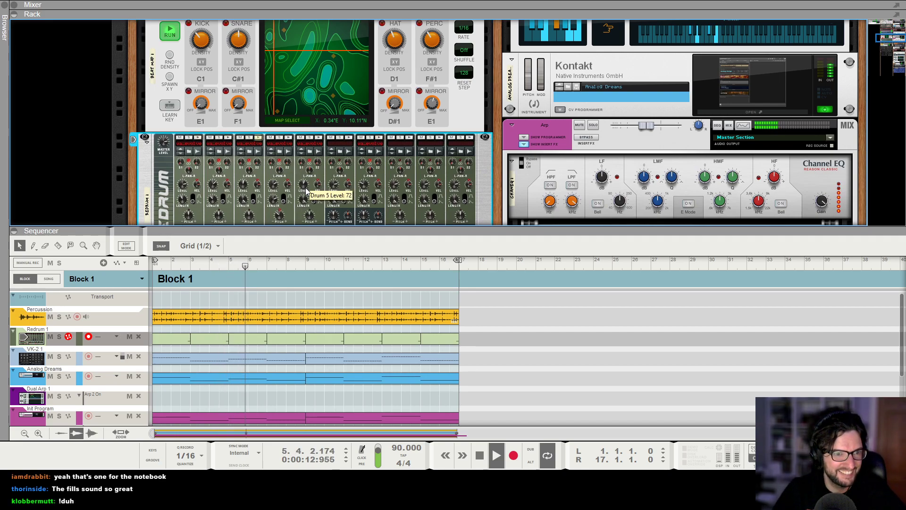
left_click_drag(305, 189, 305, 192)
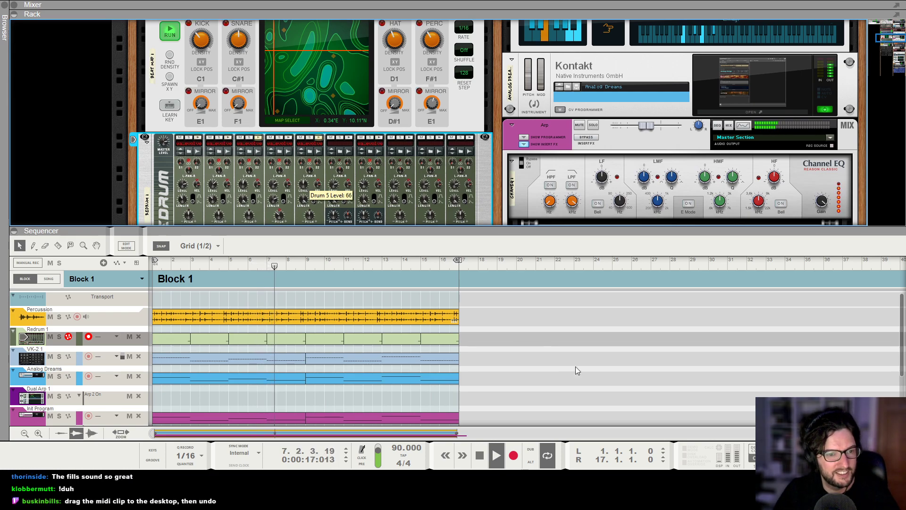
key("KP_0")
key("KP_0")
key("KP_0")
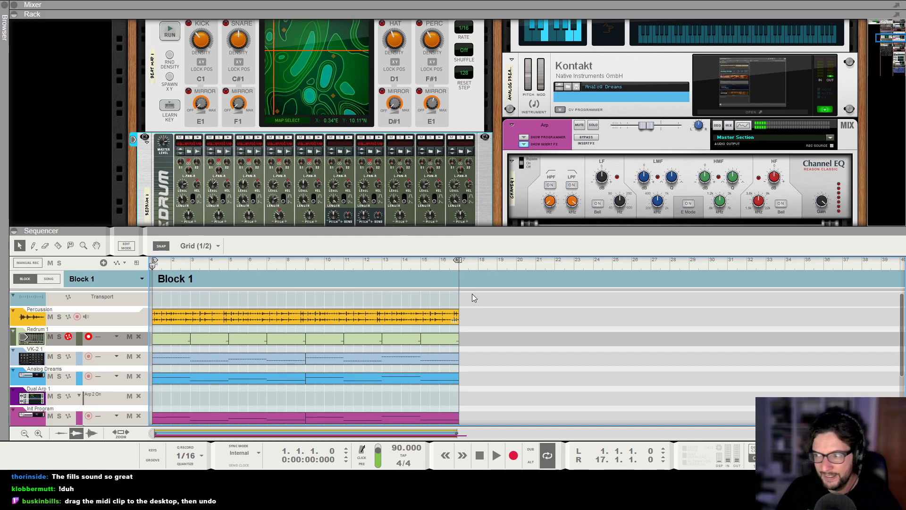
Select the BeatMap device again and show it fully in the rack
scroll(349, 145, "up", 2)
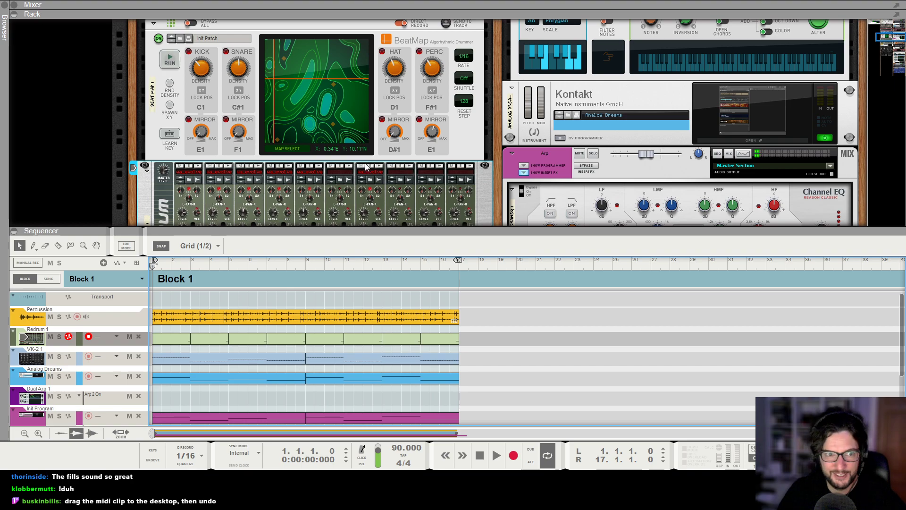
left_click(462, 136)
scroll(463, 138, "up", 2)
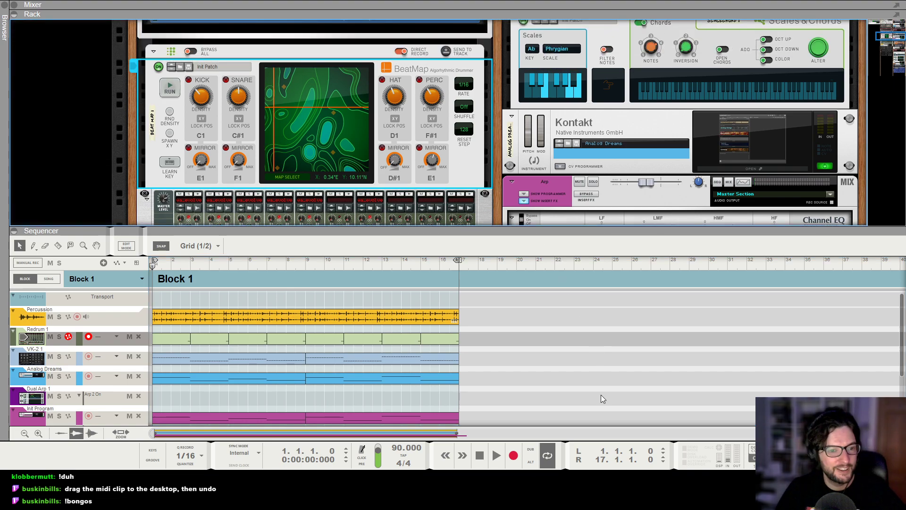
Switch the sequencer to the Beatmap Fillz block and open its Redrum 1 clip to examine the recorded notes from the start
left_click(94, 283)
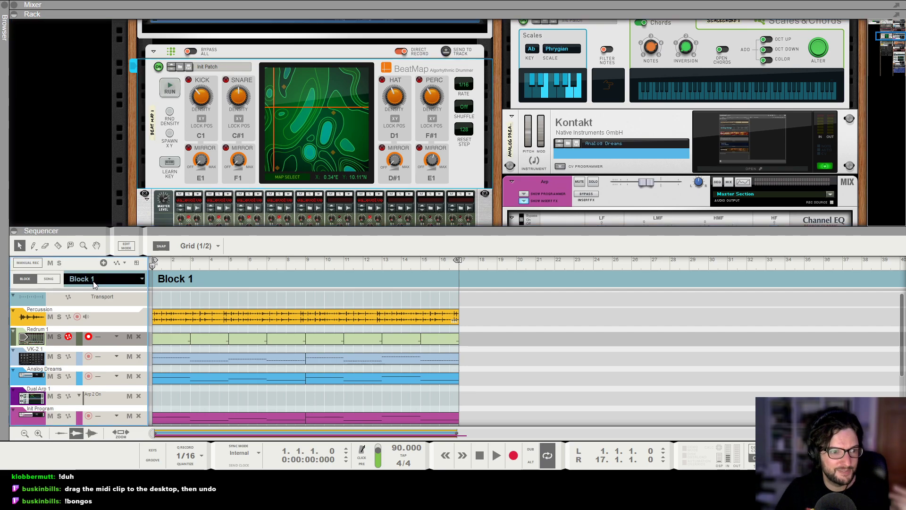
left_click(187, 465)
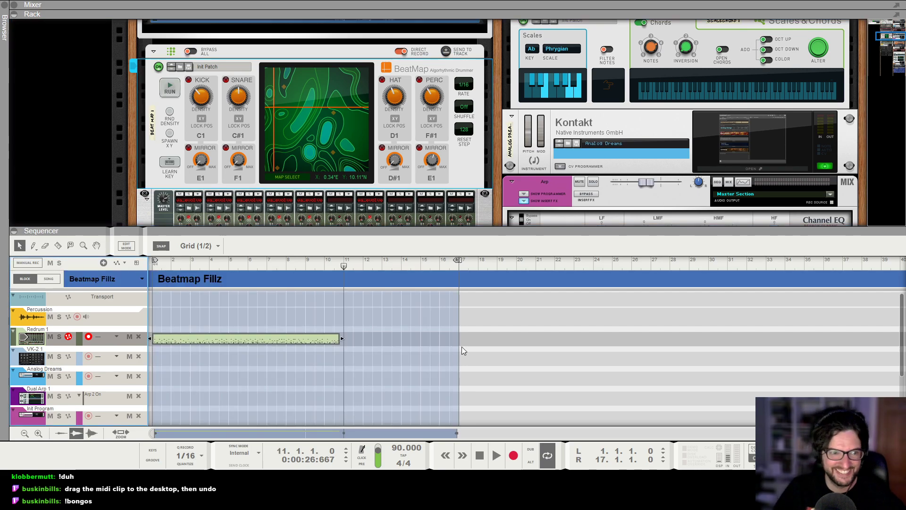
left_click(316, 338)
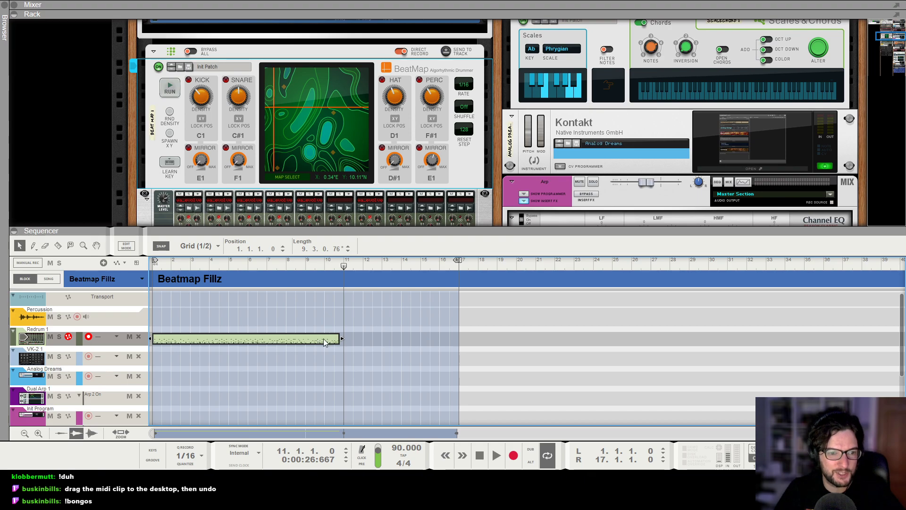
double_click(330, 339)
scroll(767, 357, "right", 15)
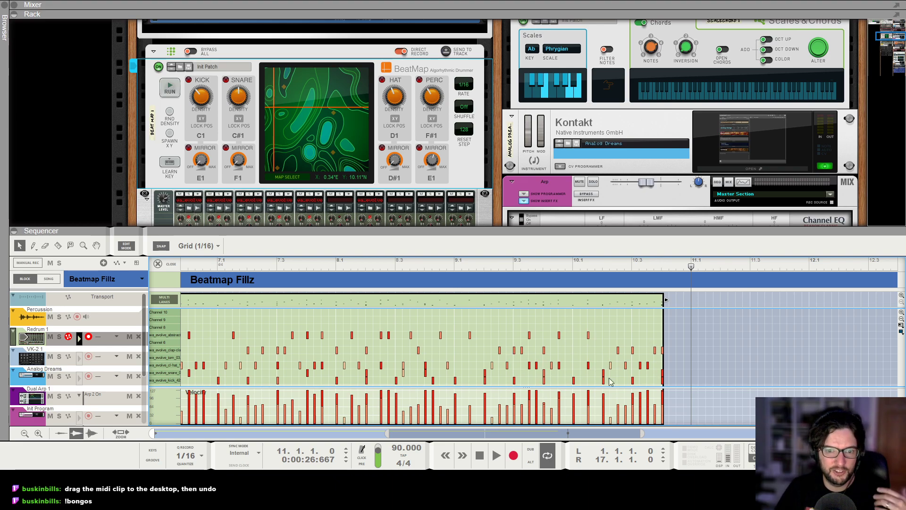
left_click_drag(500, 261, 112, 256)
left_click_drag(451, 432, 238, 432)
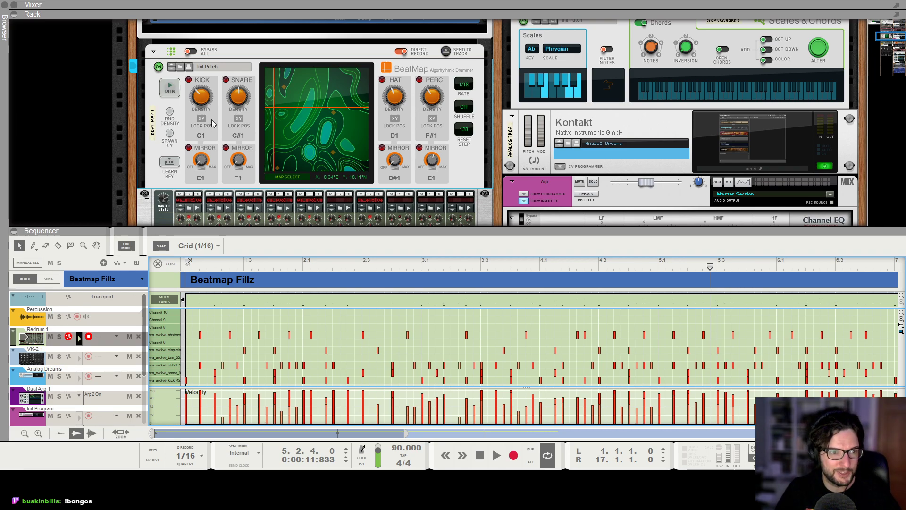
Switch the sequencer back to Block 1 and close the note editor to return to the arrangement
left_click(180, 151)
left_click(113, 280)
left_click(178, 143)
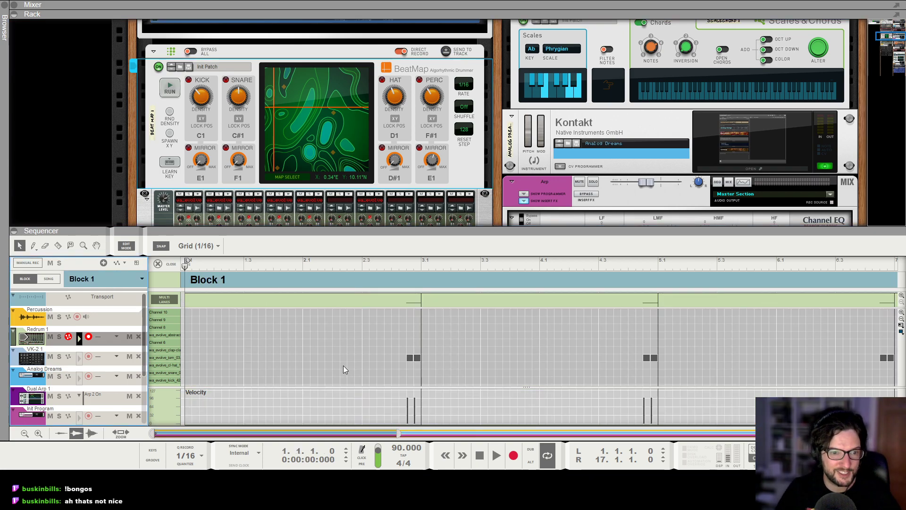
left_click(158, 264)
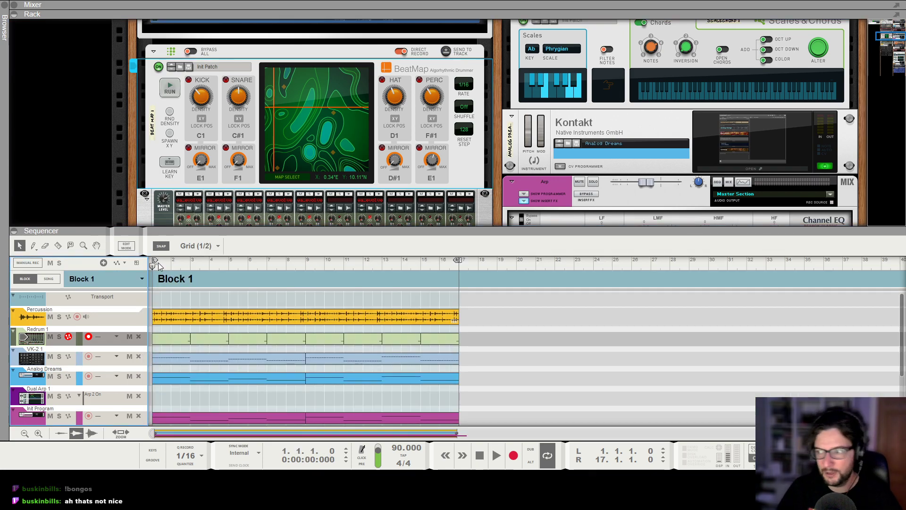
Audition Block 1 from the start and set Redrum's drum 7 level to 46 during playback
key("space")
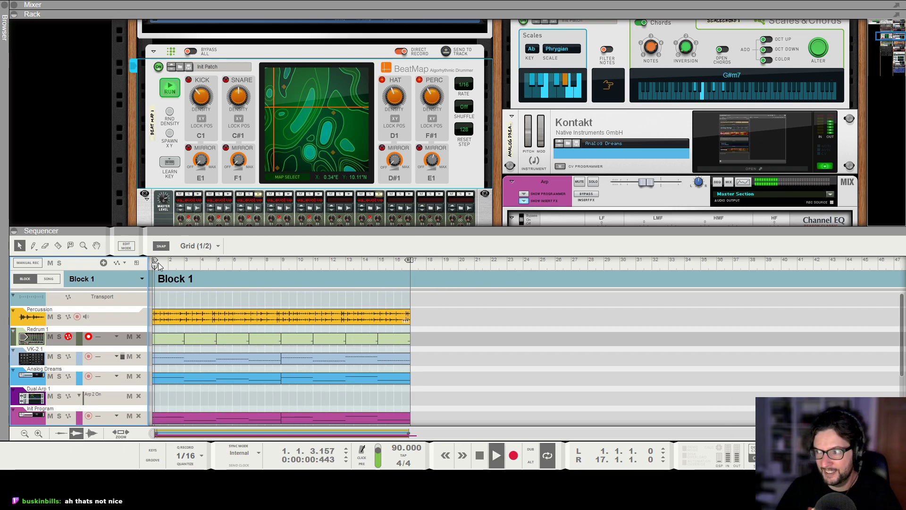
key("space")
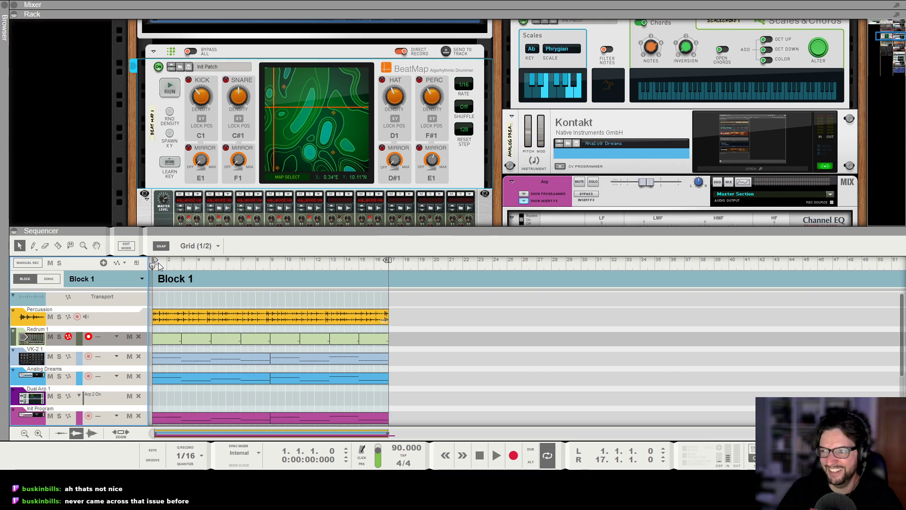
key("space")
scroll(440, 305, "down", 1)
scroll(440, 305, "up", 2)
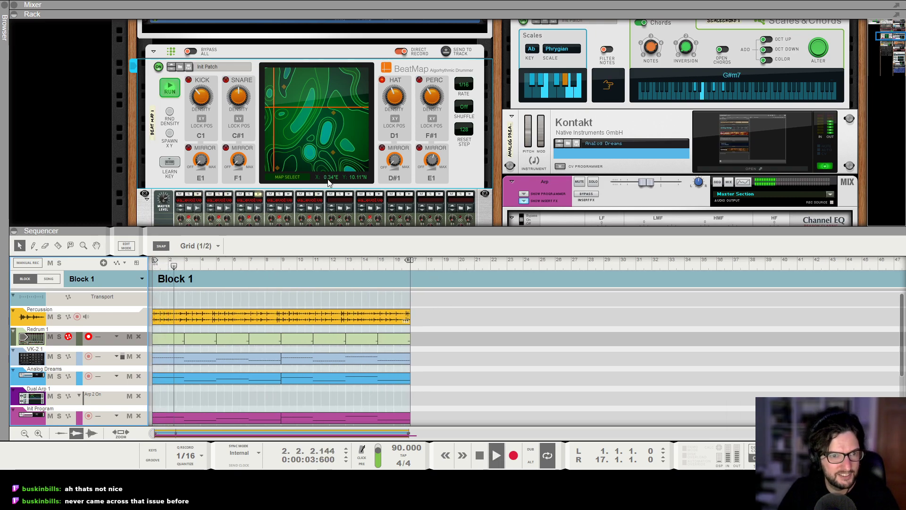
scroll(328, 181, "down", 3)
left_click(377, 115)
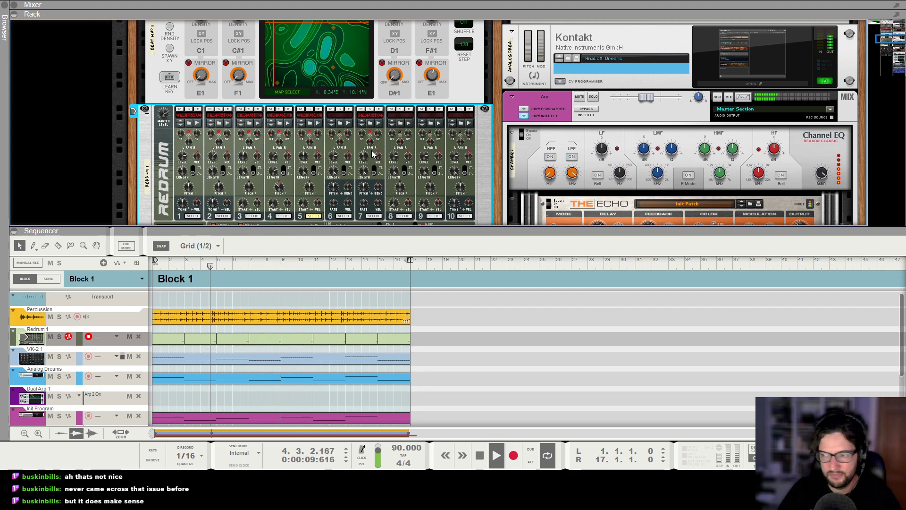
left_click_drag(365, 154, 367, 156)
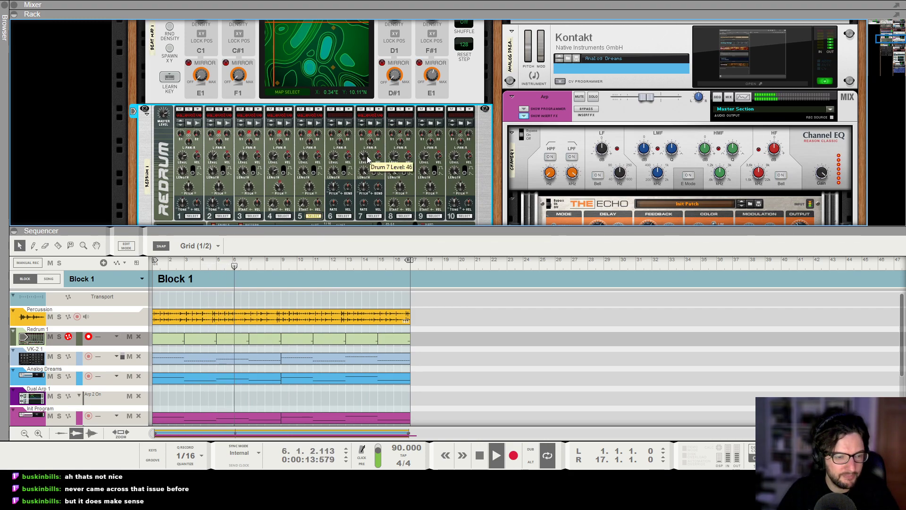
Enlarge the rack to full height, stop playback and return to bar 1
left_click(487, 366)
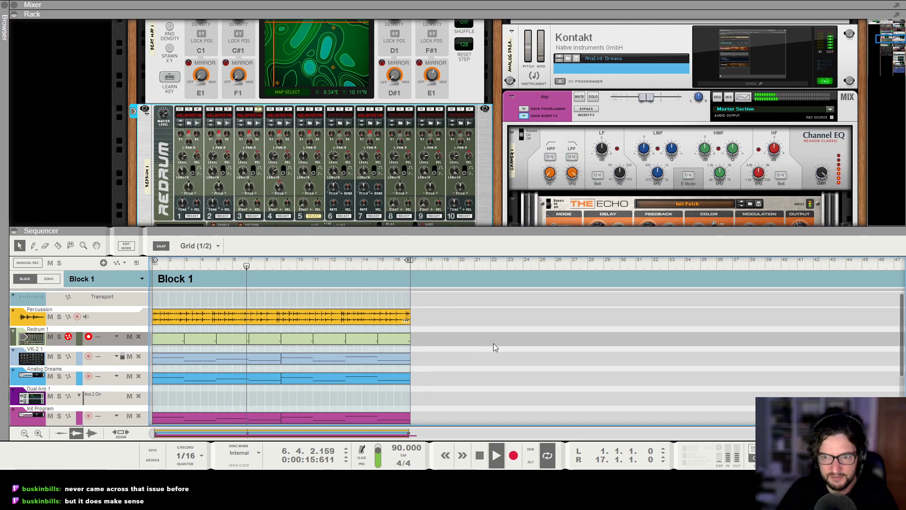
key("F7")
scroll(363, 243, "down", 4)
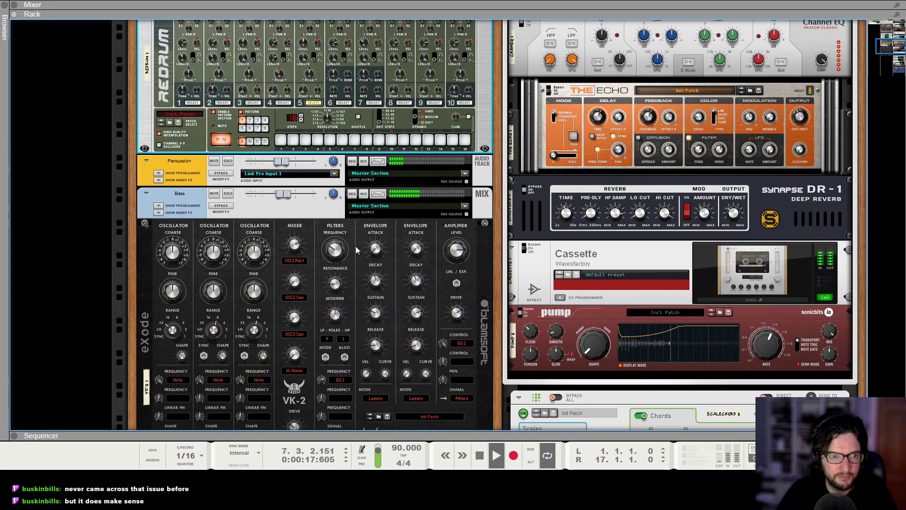
key("KP_0")
key("KP_0")
key("KP_0")
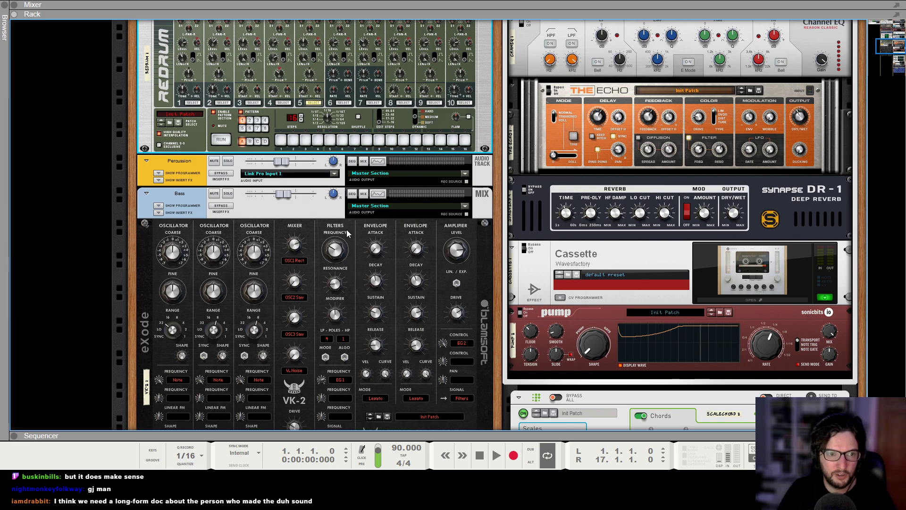
Examine the rack devices down to the Polysix and briefly play the loop
scroll(356, 258, "down", 5)
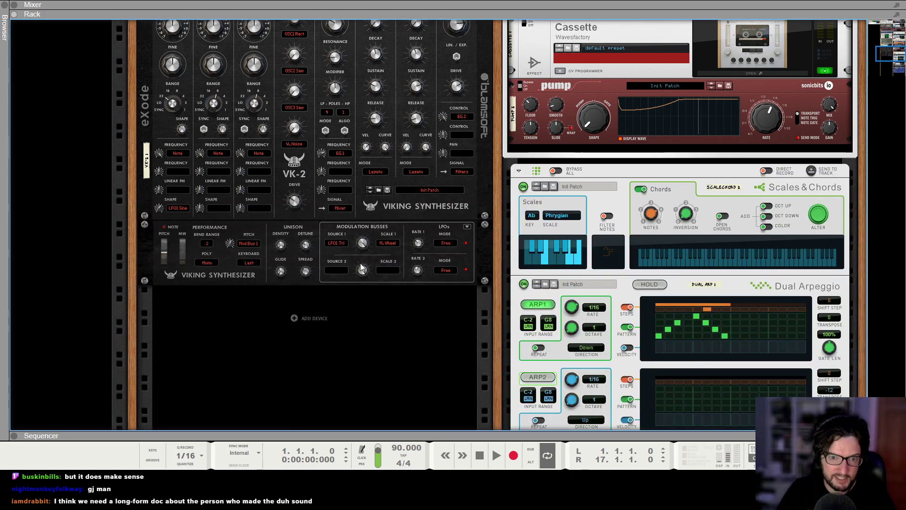
scroll(438, 257, "down", 4)
scroll(615, 281, "down", 4)
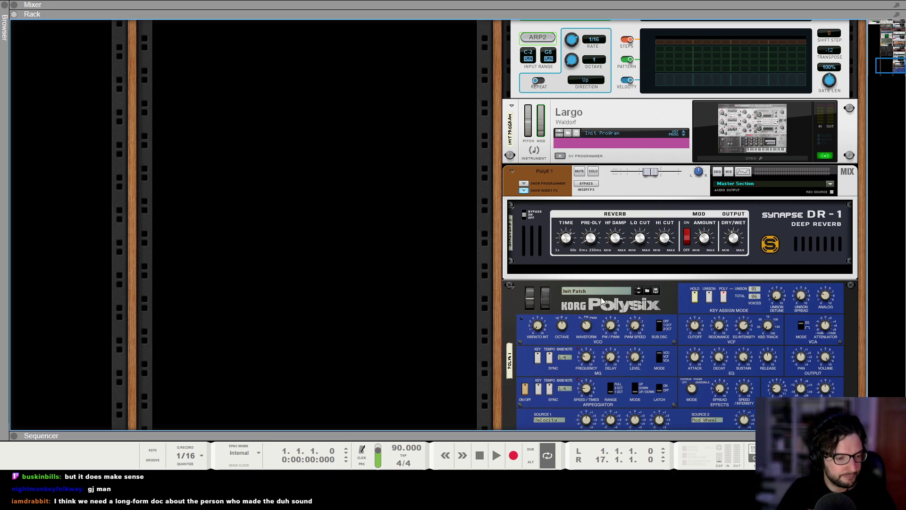
scroll(602, 301, "up", 3)
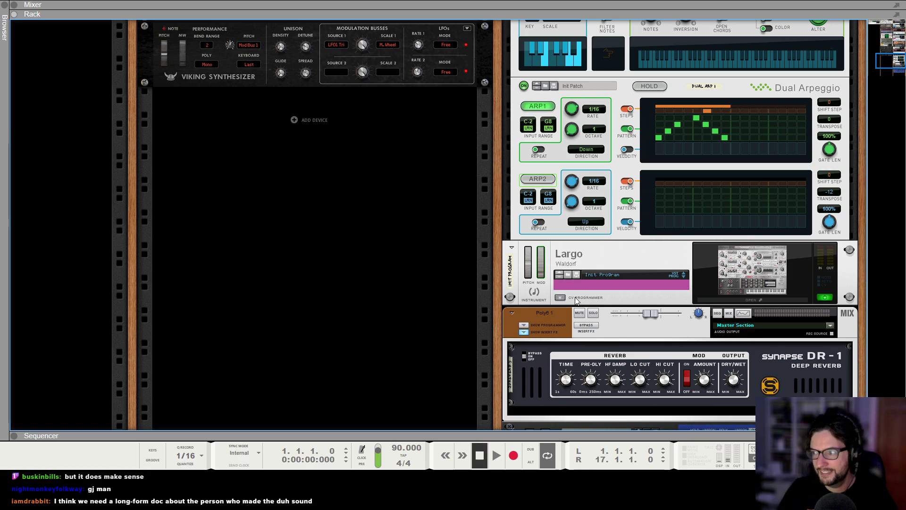
key("space")
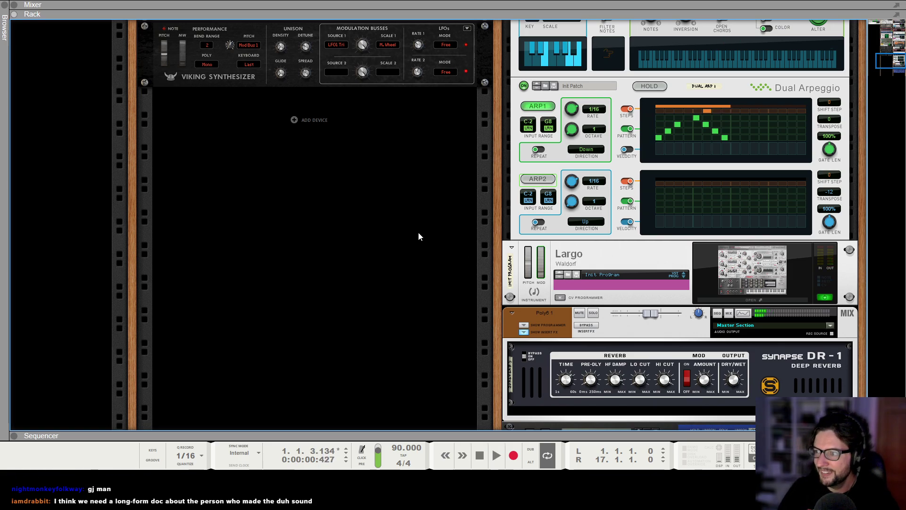
key("space")
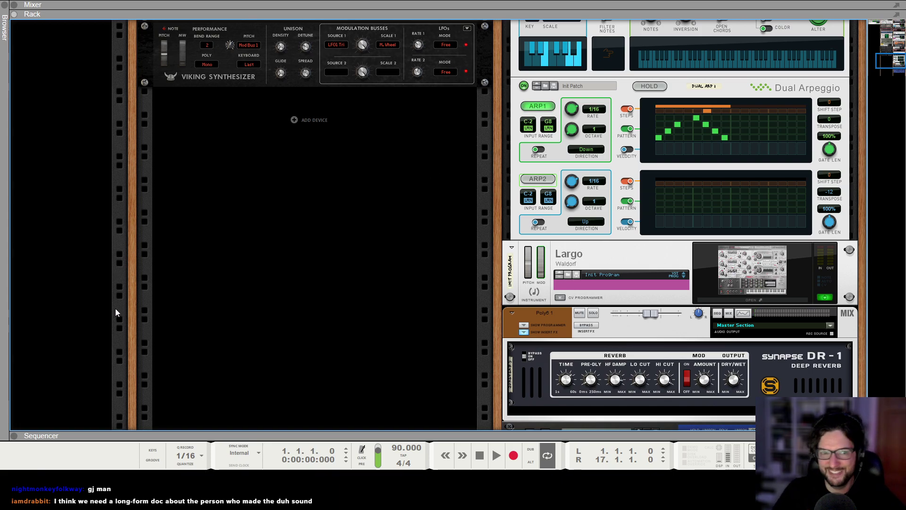
Select The Echo in the Arp channel's effects and examine the instruments and effects higher up in the rack
scroll(370, 298, "up", 10)
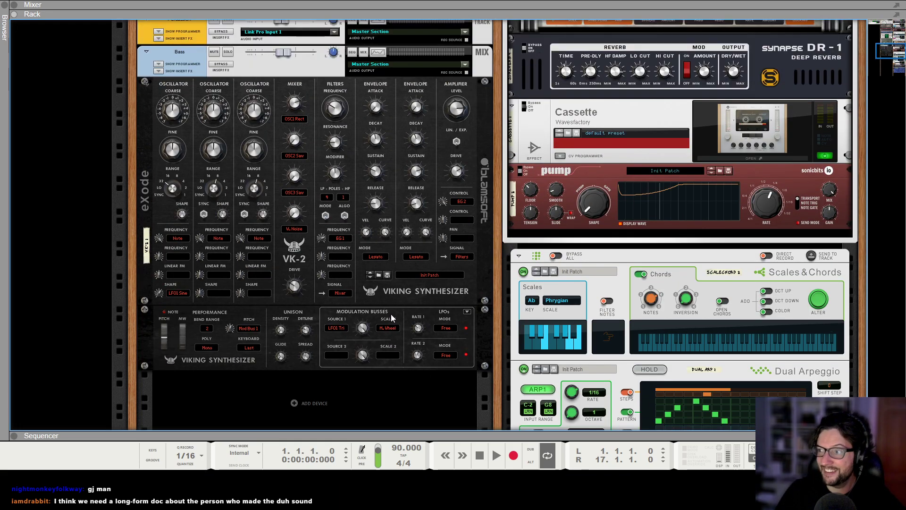
scroll(400, 305, "up", 3)
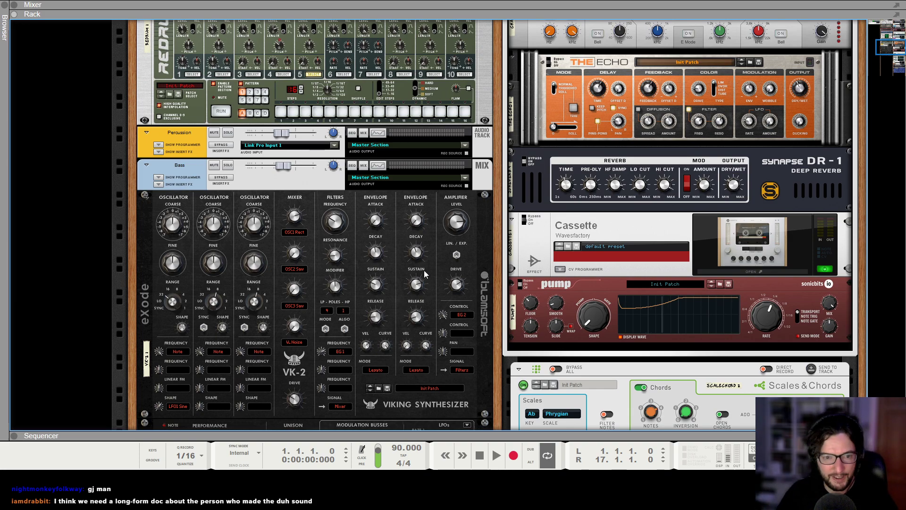
scroll(597, 234, "up", 5)
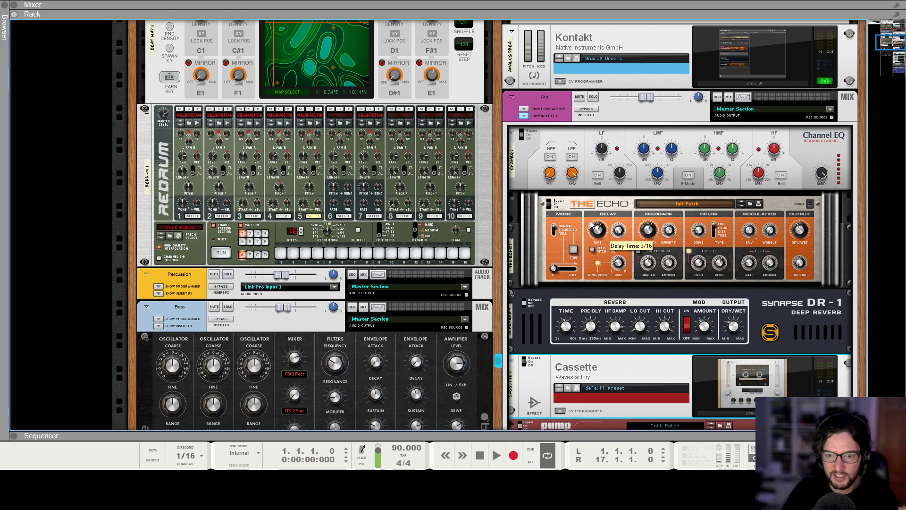
left_click(539, 229)
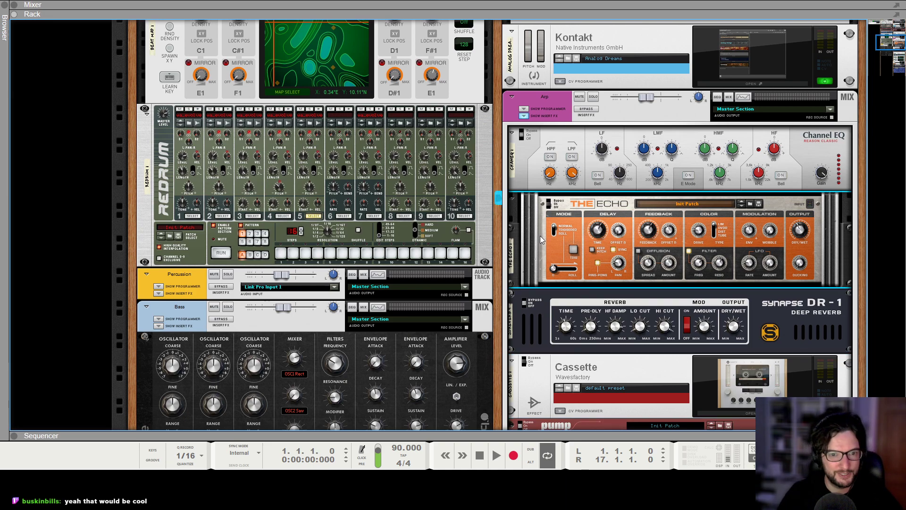
scroll(534, 233, "up", 3)
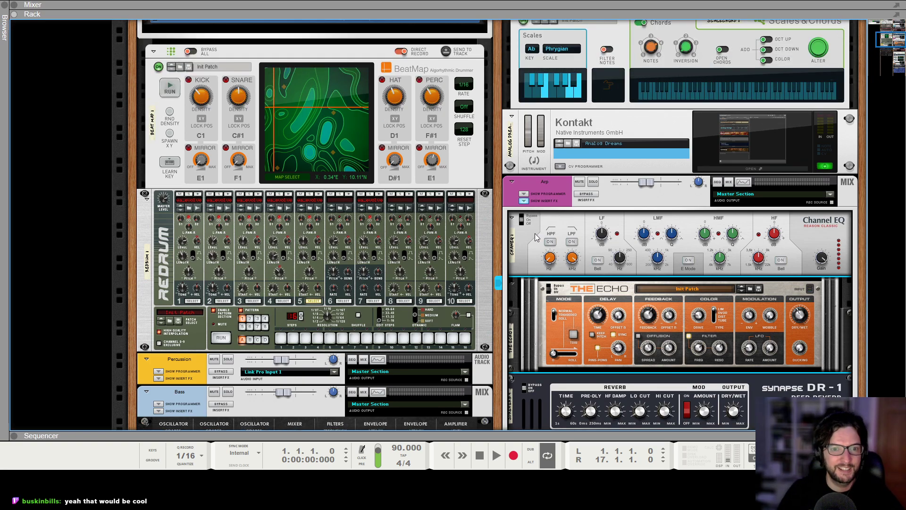
scroll(534, 233, "up", 1)
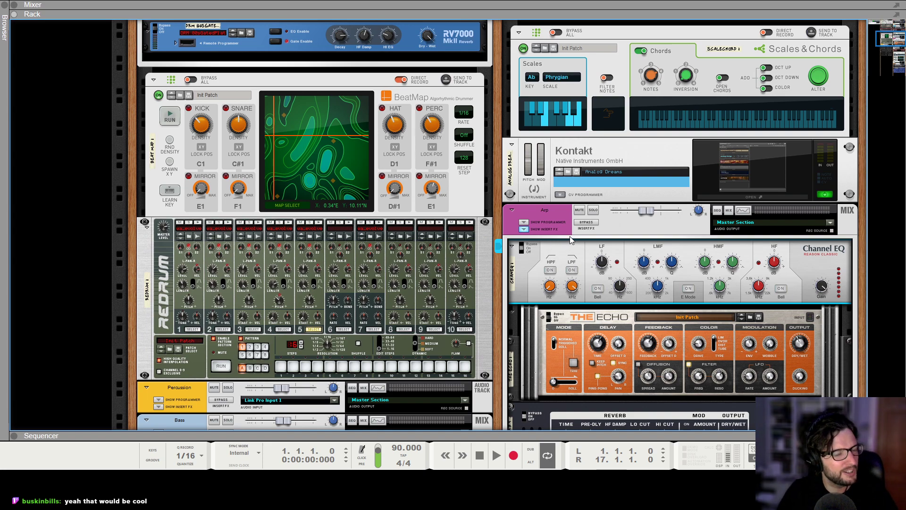
scroll(569, 214, "up", 8)
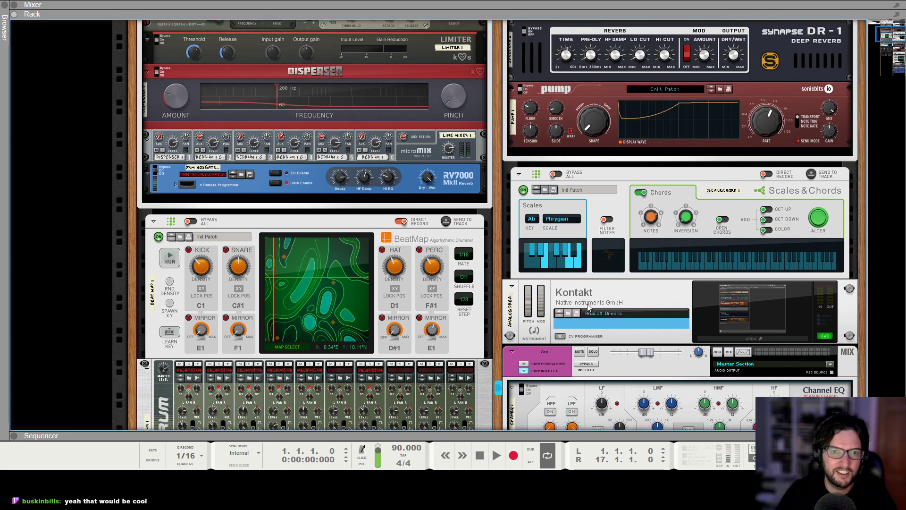
scroll(554, 329, "up", 3)
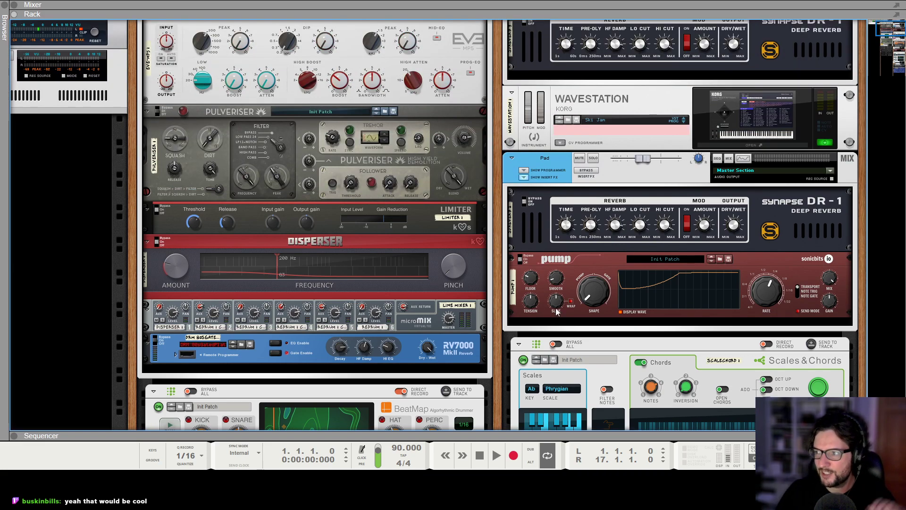
Play Block 1 from the start, show all tracks in the full-height sequencer, and stop playback at bar 1
key("space")
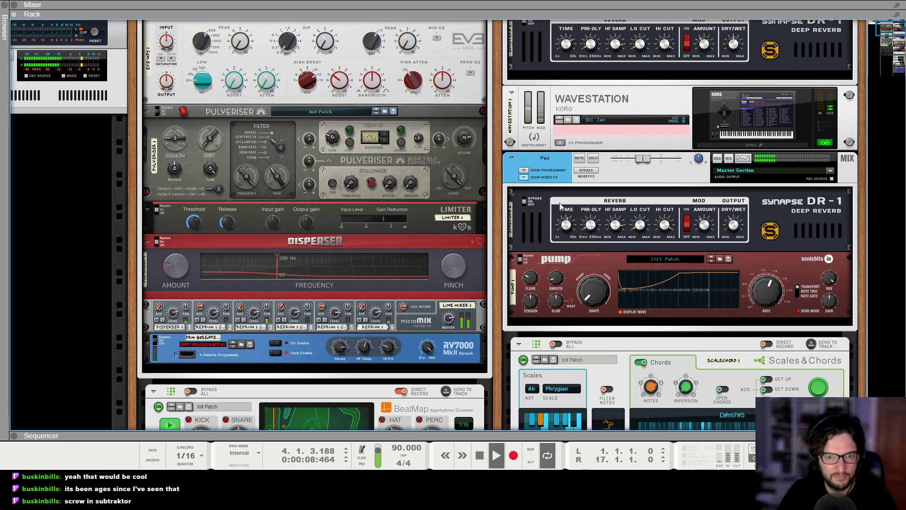
key("F7")
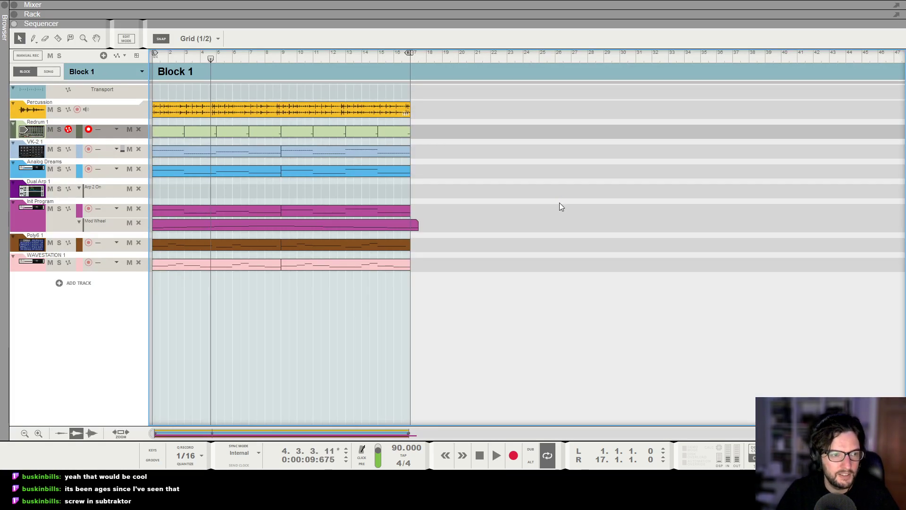
key("space")
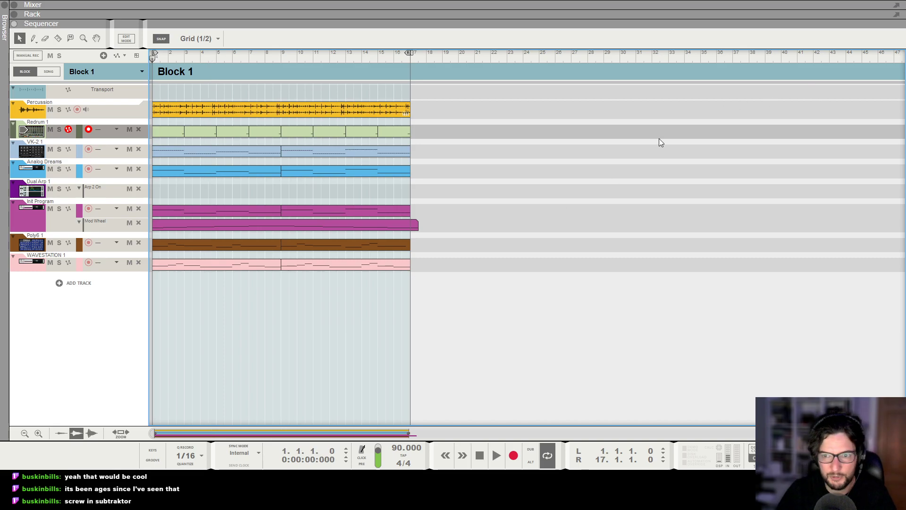
Return to the rack and add a SubTractor synthesizer below the VK-2 Viking Synthesizer
key("F6")
scroll(659, 142, "down", 15)
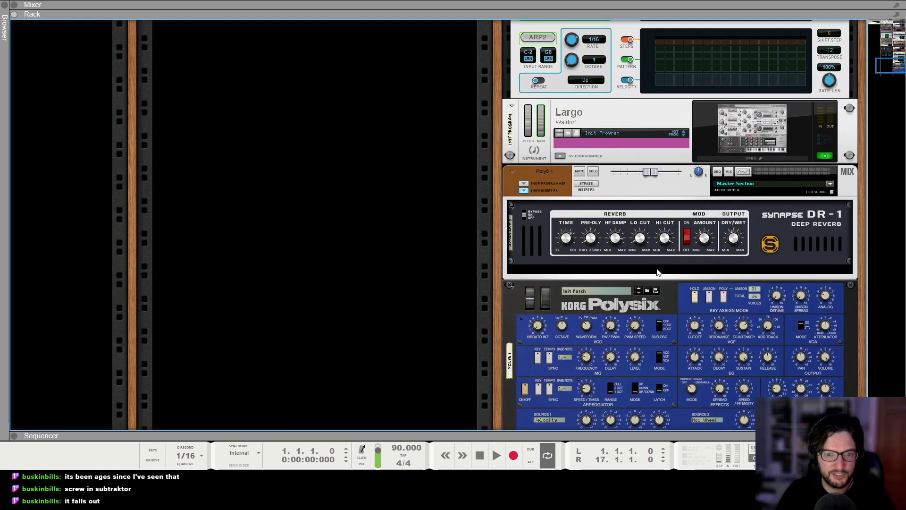
scroll(348, 171, "up", 10)
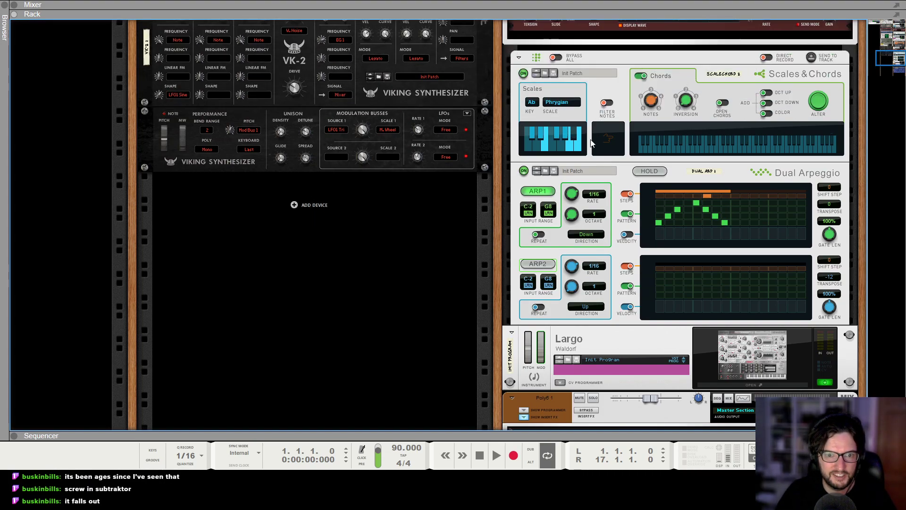
left_click(599, 177)
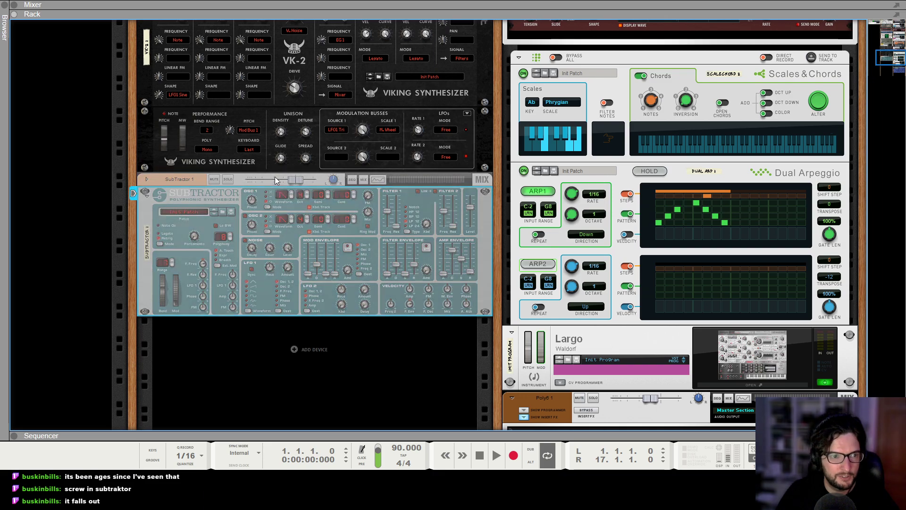
left_click(147, 195)
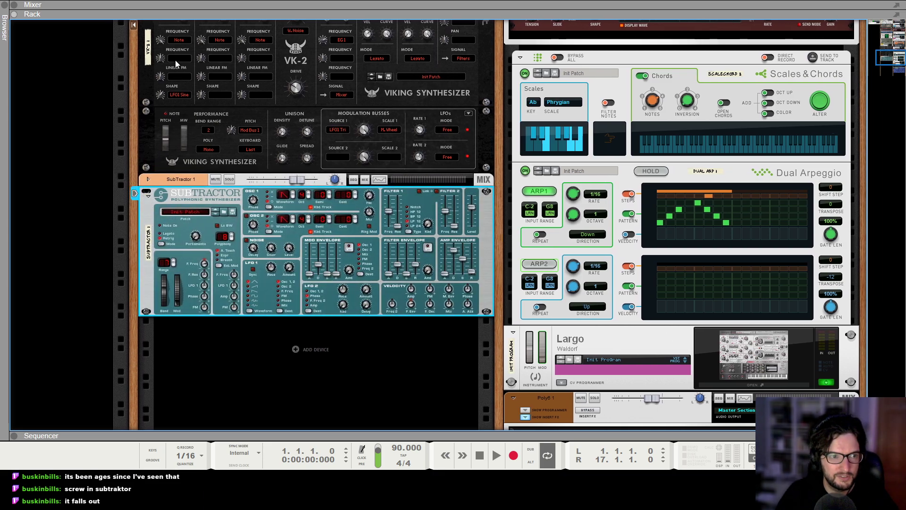
Delete the SubTractor synthesizer together with its mix channel below the VK-2 Viking Synthesizer
left_click(148, 311)
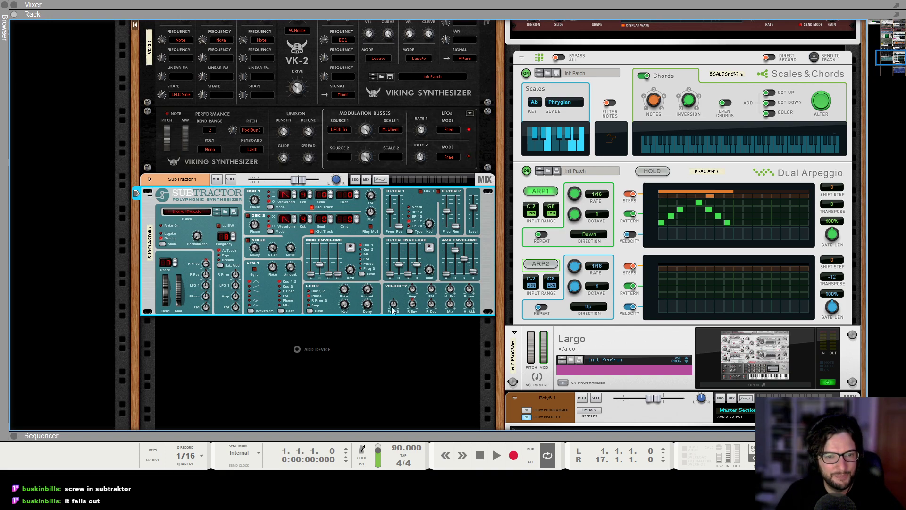
left_click(191, 175)
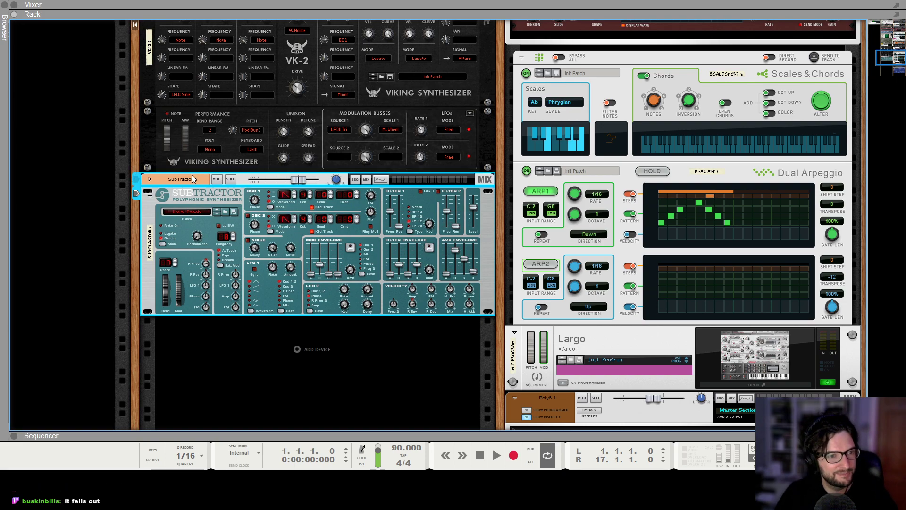
key("Delete")
key("Return")
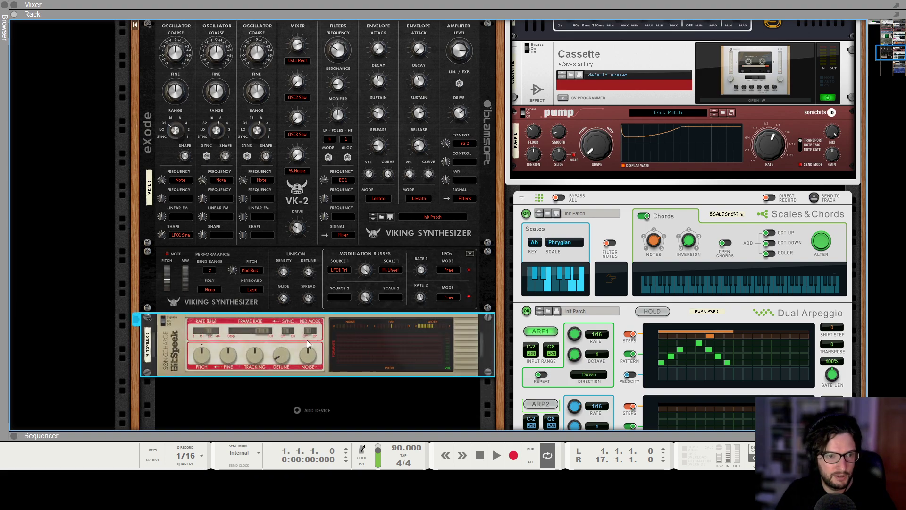
Expose the batteries on the BitSpeek's rear panel, delete the device, and return to the rack's front view
key("Tab")
left_click_drag(409, 345, 427, 378)
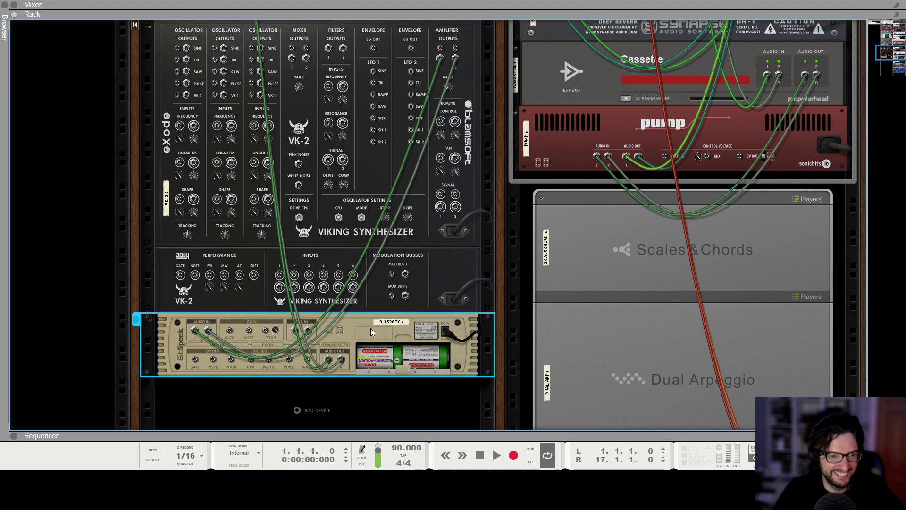
key("Delete")
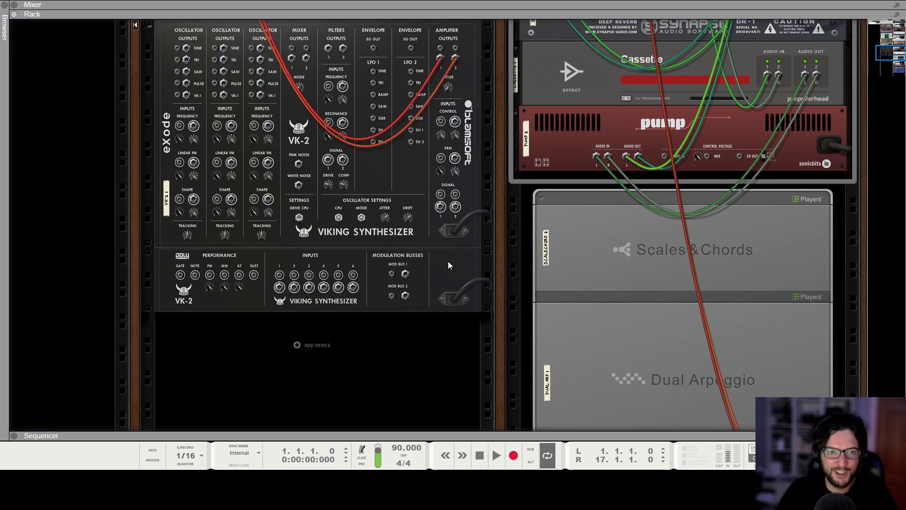
key("Tab")
Select the Channel EQ in the Arp channel's effects and briefly play the loop while viewing the rack
scroll(472, 215, "up", 5)
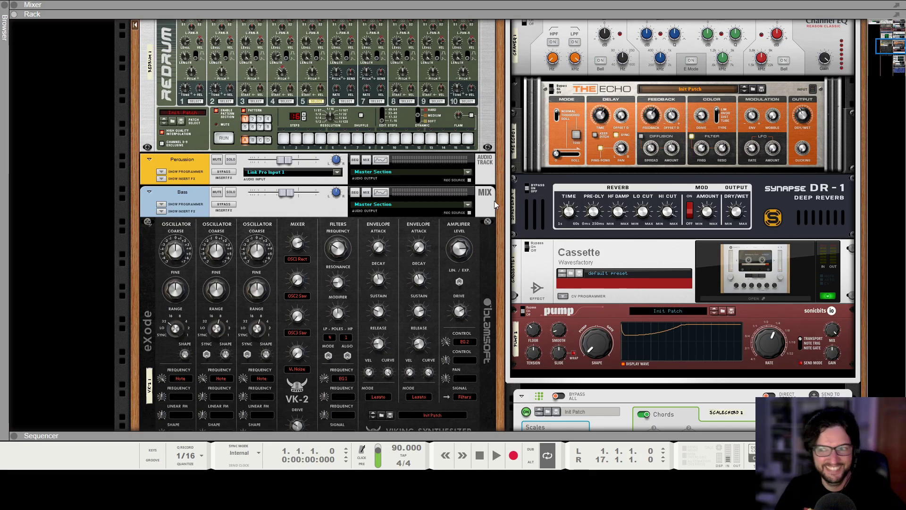
scroll(516, 236, "up", 4)
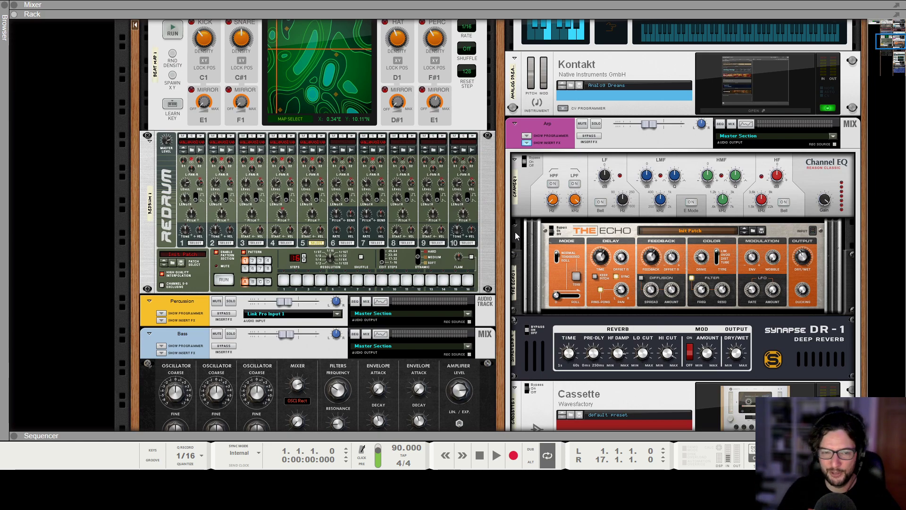
left_click(549, 173)
key("space")
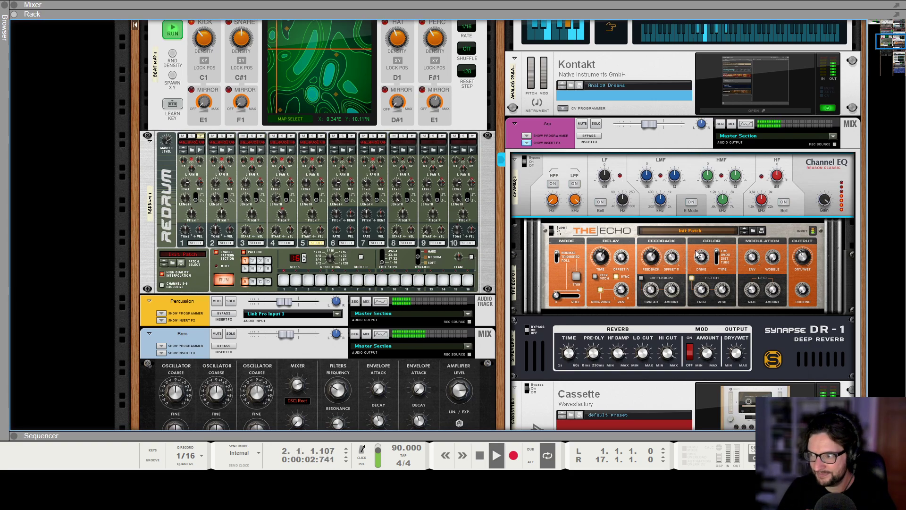
scroll(708, 282, "up", 3)
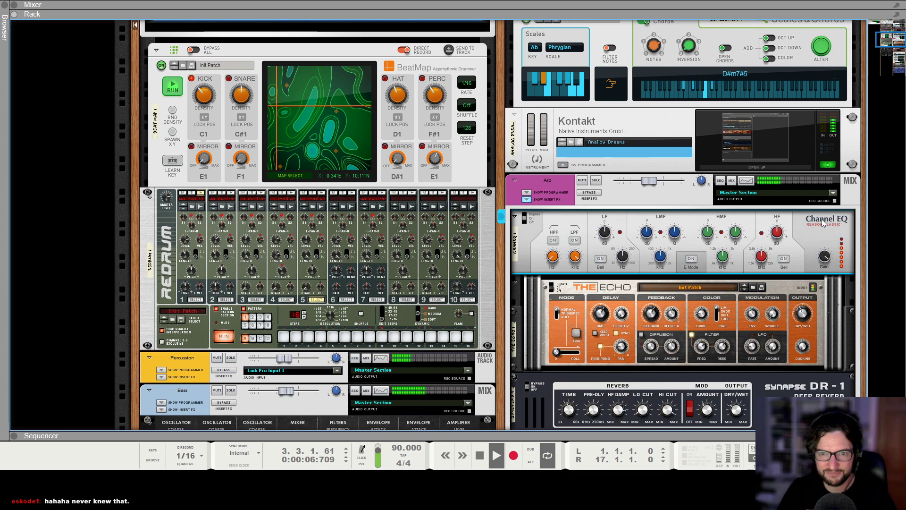
key("space")
Switch the sequencer to Song view and draw an 8-bar Block 1 clip starting at bar 1
key("F7")
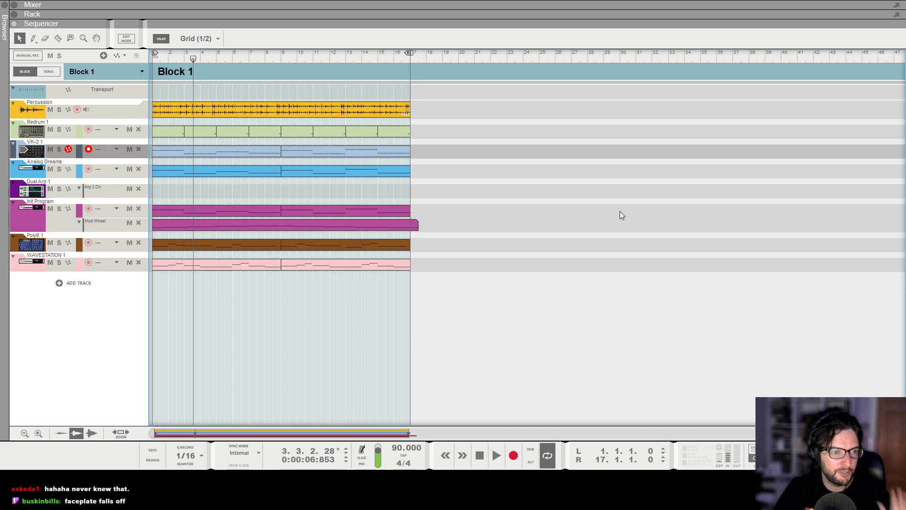
left_click(48, 71)
left_click(153, 58)
mouse_move(157, 71)
left_mouse_down()
mouse_move(375, 72)
mouse_move(349, 72)
left_mouse_up()
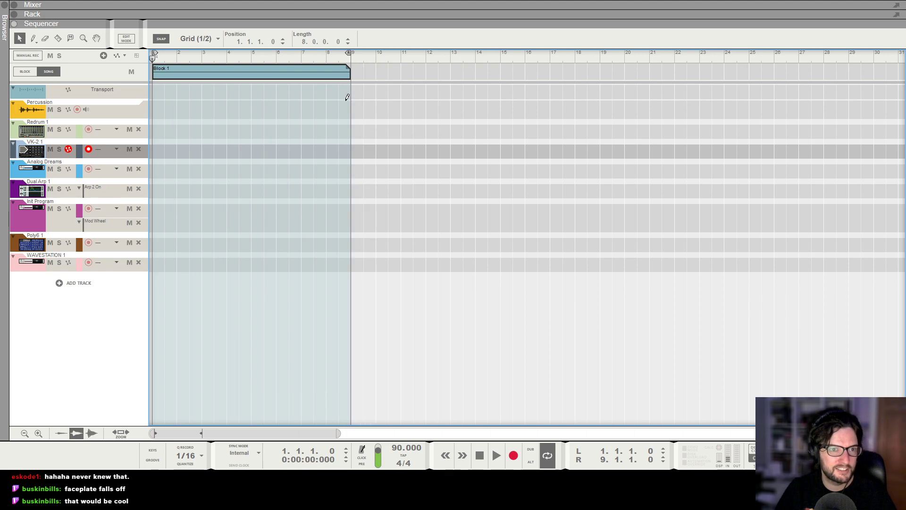
Mute the Redrum, VK-2, Init Program, Mod Wheel, Polysix and Wavestation lanes in the song's Block 1 clip, keeping Percussion and Analog Dreams active
key("t")
left_click(228, 111)
left_click(223, 136)
left_click(224, 148)
left_click(230, 209)
left_click(228, 225)
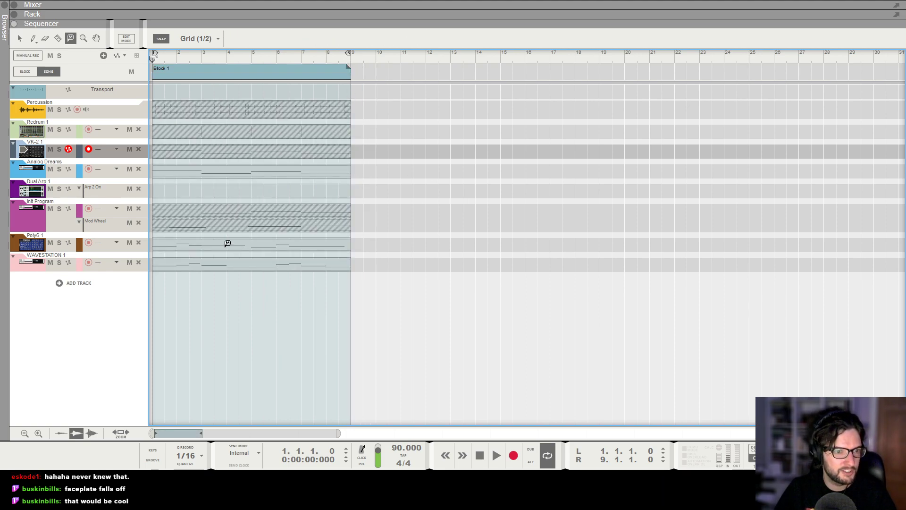
left_click(228, 243)
left_click(231, 264)
left_click(197, 115)
left_click(19, 40)
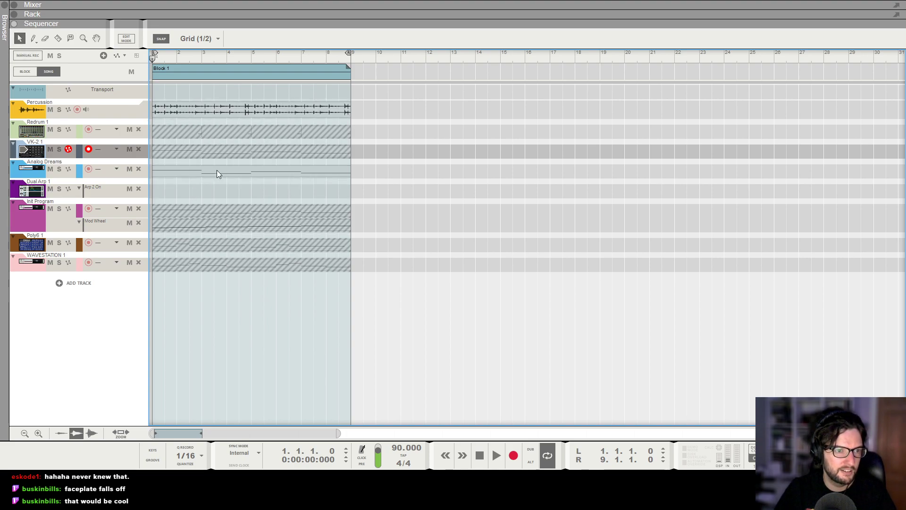
Create mute automation lanes for Redrum drum channels 1, 2, 3, 4, 5 and 7
key("space")
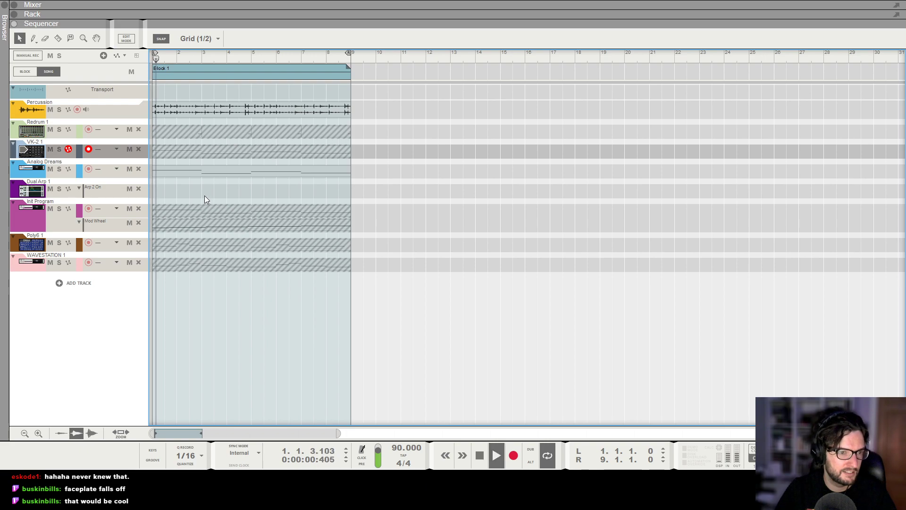
key("F5")
key("F6")
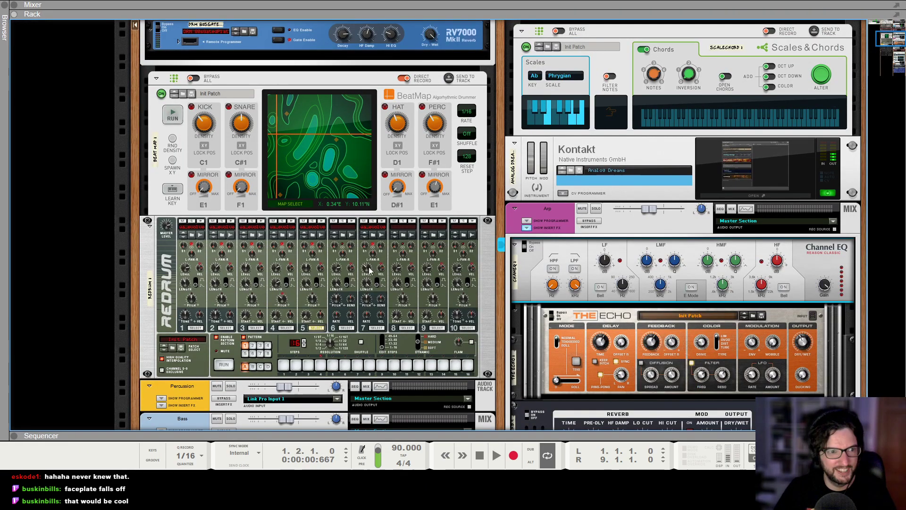
left_click(184, 225, "alt")
left_click(212, 69, "alt")
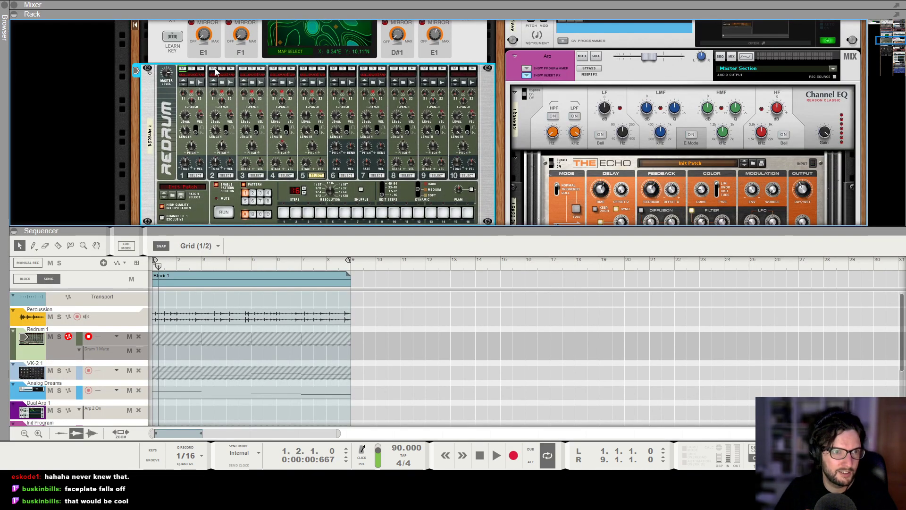
left_click(243, 69, "alt")
left_click(273, 69, "alt")
left_click(303, 69, "alt")
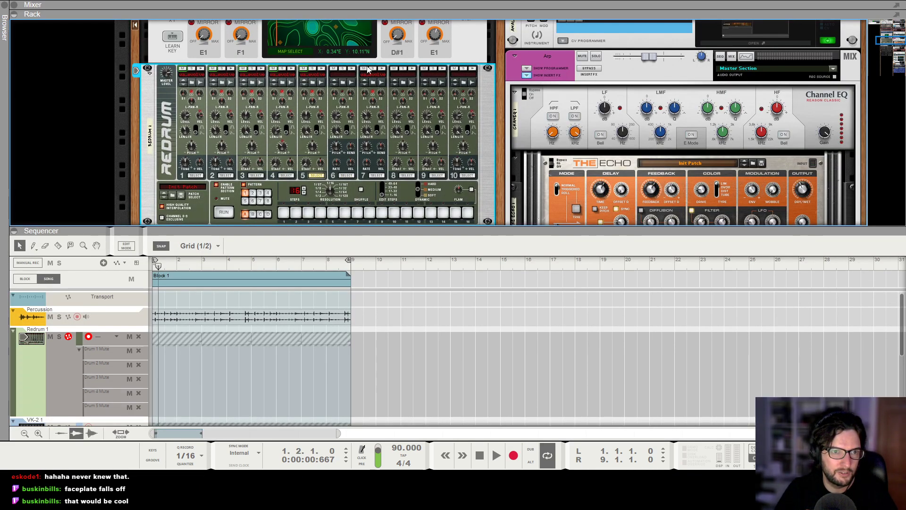
left_click(365, 71, "alt")
Draw an eight-bar clip from bar 1 in the Drum 1 Mute lane and automate the mute to on
scroll(167, 387, "down", 1)
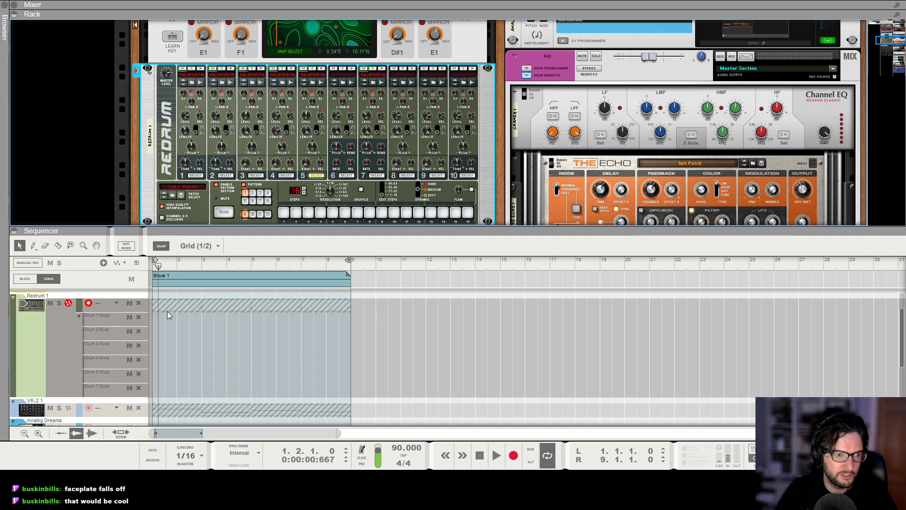
left_click_drag(160, 317, 325, 317)
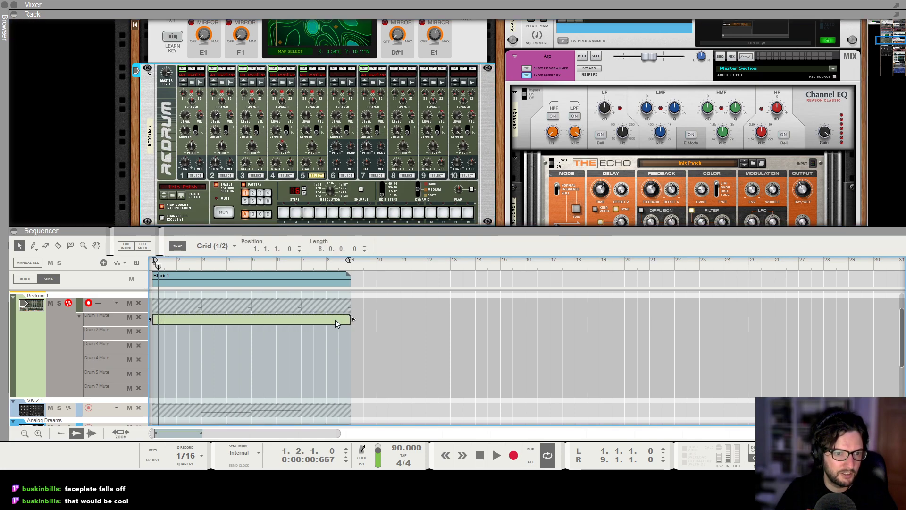
double_click(336, 321)
left_click(326, 315, "alt")
left_click(454, 384)
Copy the Drum 1 Mute clip to the Drum 2, 3, 4, 5 and 7 Mute lanes
left_click_drag(280, 320, 269, 349, "ctrl")
left_click_drag(267, 350, 260, 364, "ctrl")
left_click_drag(259, 363, 265, 391, "ctrl")
left_click(497, 362)
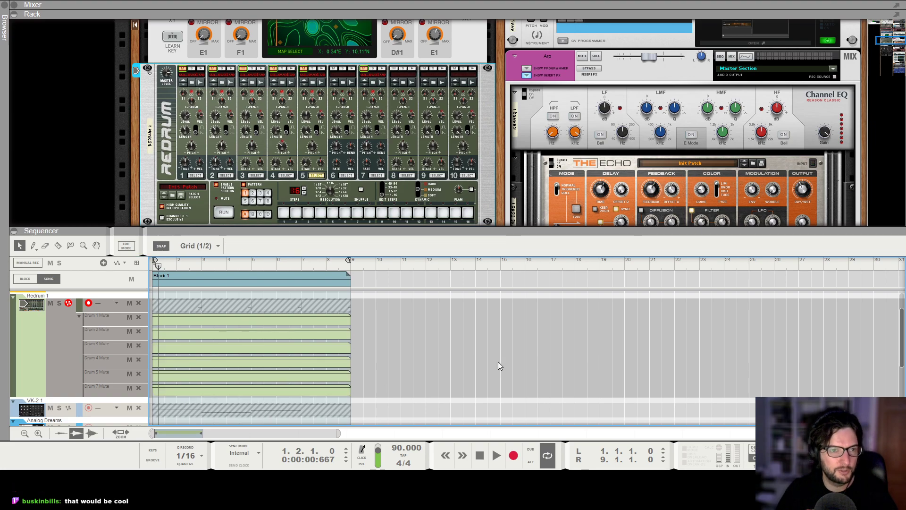
Play the loop with the drums muted and check the Pad channel's low-pass filter in the mixer
key("space")
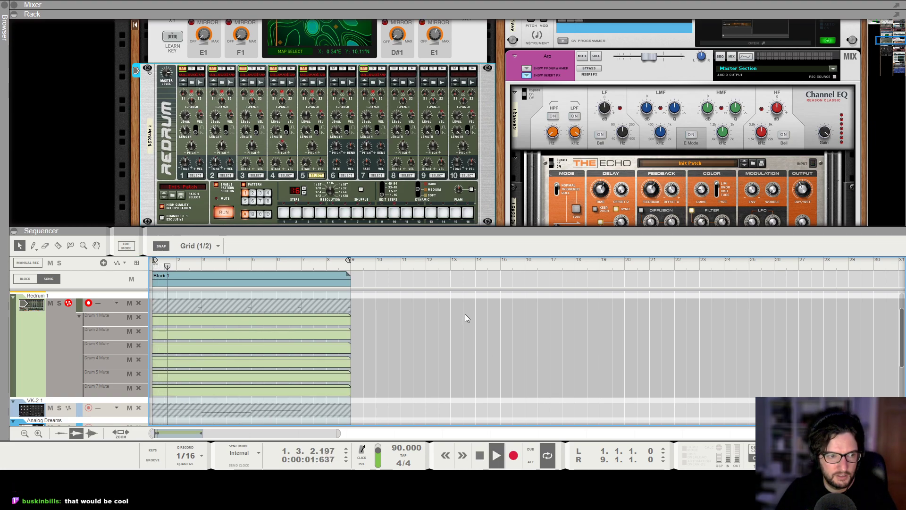
scroll(465, 313, "up", 2)
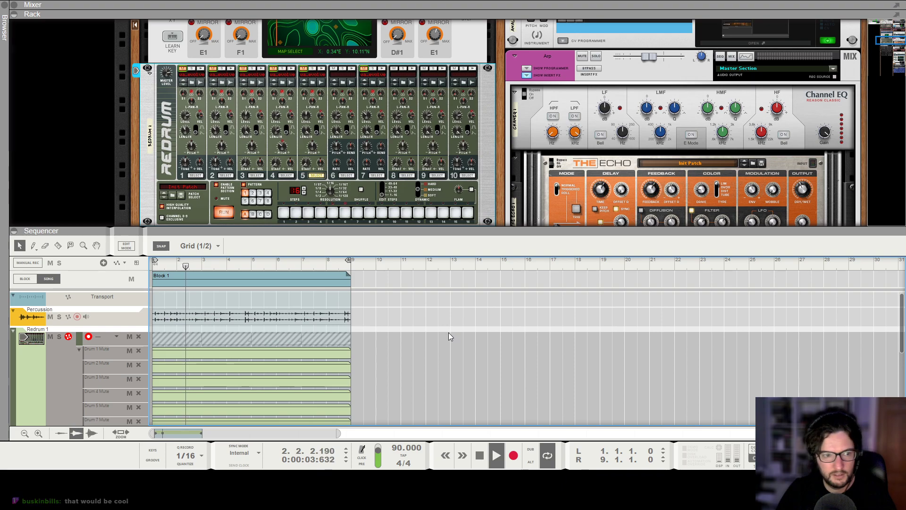
key("F5")
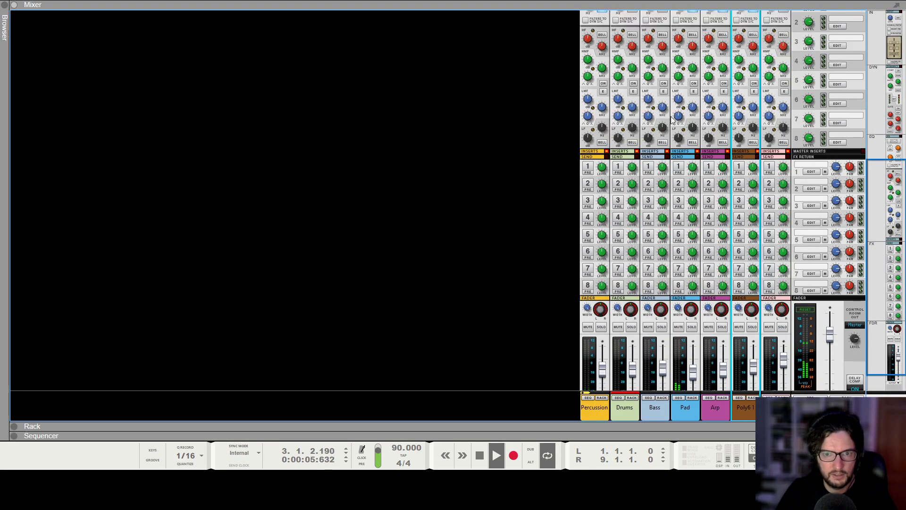
scroll(669, 130, "up", 3)
key("space")
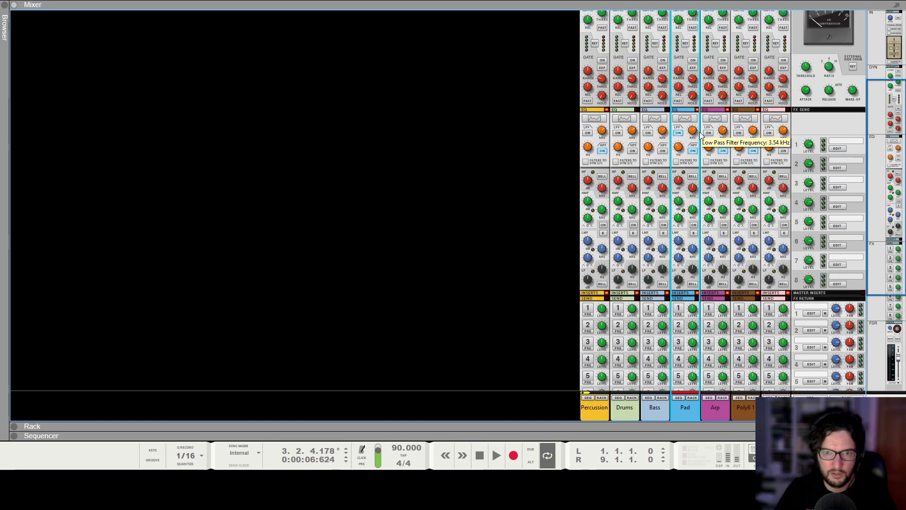
left_click(682, 133)
left_click(683, 133)
left_click(678, 133)
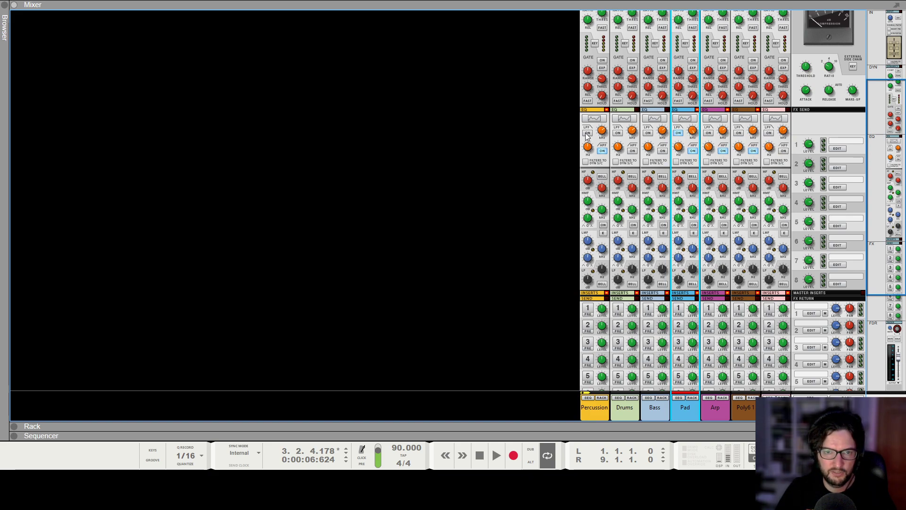
Add an RX950 Classic AD/DA Converter after the DR-1 reverb in the Percussion channel's insert effects
left_click(601, 397)
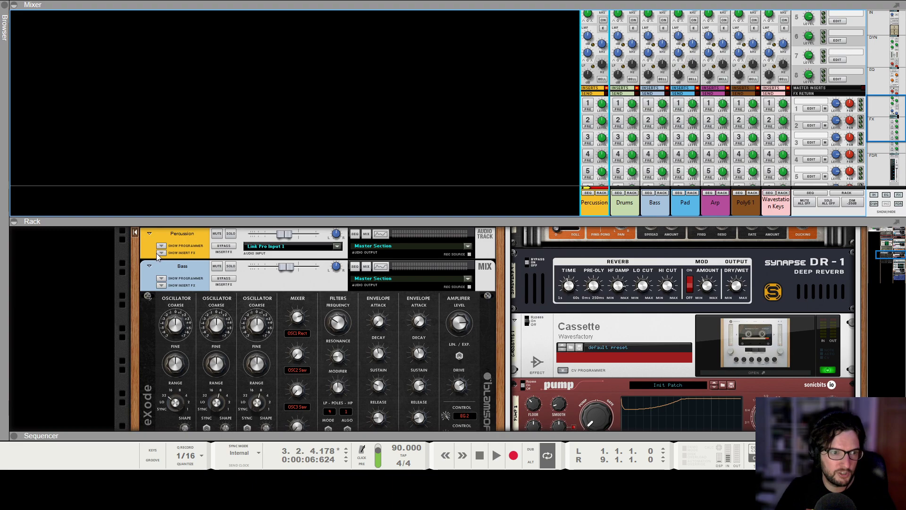
scroll(331, 326, "down", 2)
left_click(401, 336)
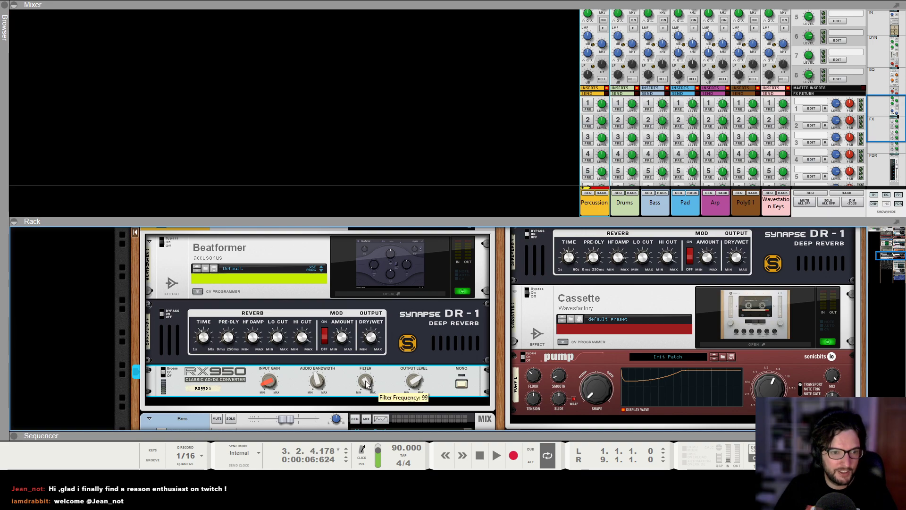
mouse_move(317, 386)
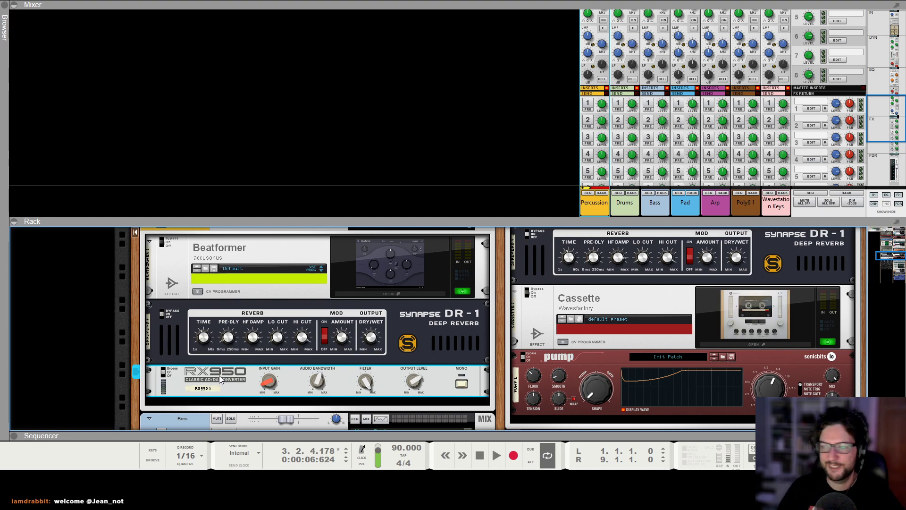
Solo the Percussion channel and play the loop from the start
scroll(669, 110, "down", 5)
left_click(603, 94)
key("KP_0")
key("space")
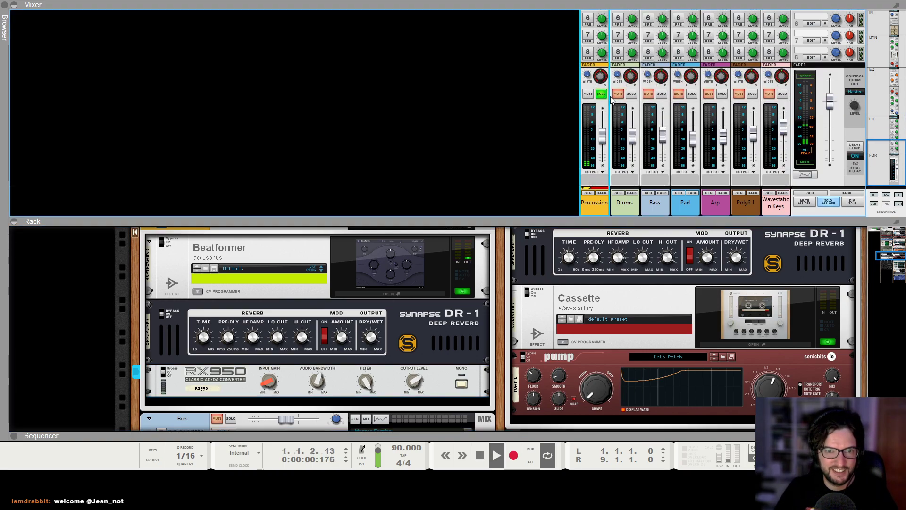
Set the RX950's audio bandwidth to 12151 Hz and its filter frequency to 99 while listening to the percussion
left_click(319, 385)
mouse_move(319, 385)
left_mouse_down()
mouse_move(329, 396)
mouse_move(334, 380)
mouse_move(321, 379)
left_mouse_up()
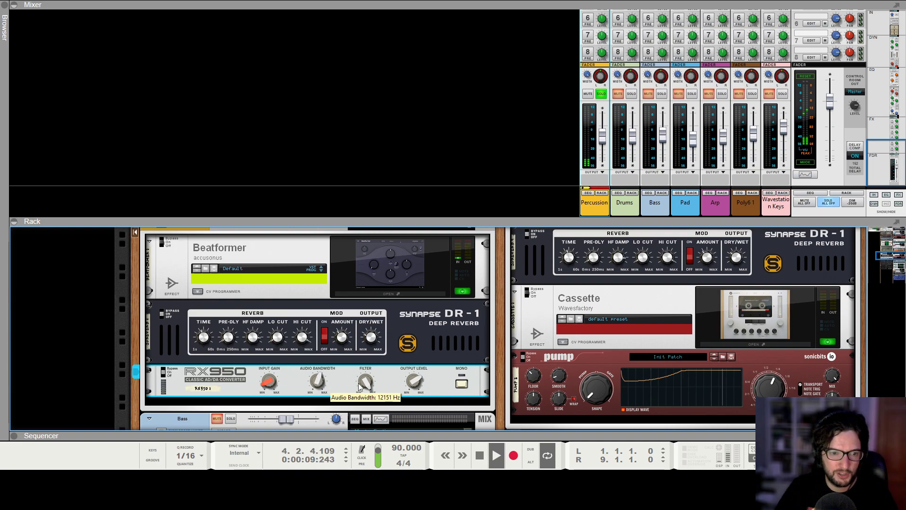
left_click_drag(367, 380, 368, 383)
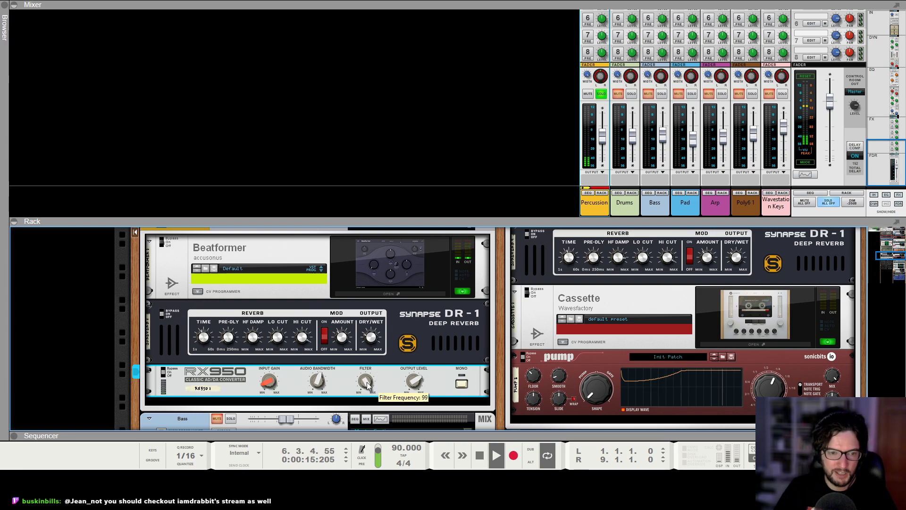
key("space")
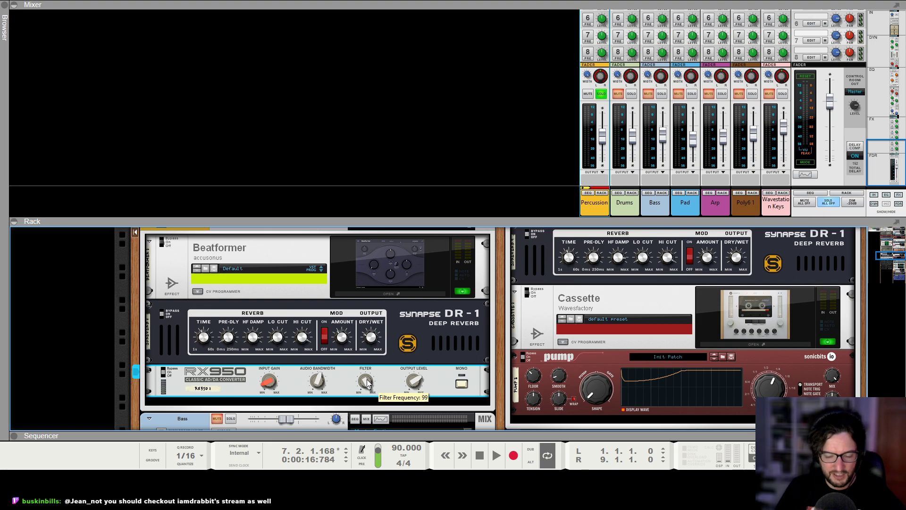
Create a filter frequency automation lane for the RX950 with an eight-bar clip starting at bar 1
key("KP_0")
left_click(368, 383, "alt")
left_click(394, 360)
left_click_drag(157, 338, 352, 338)
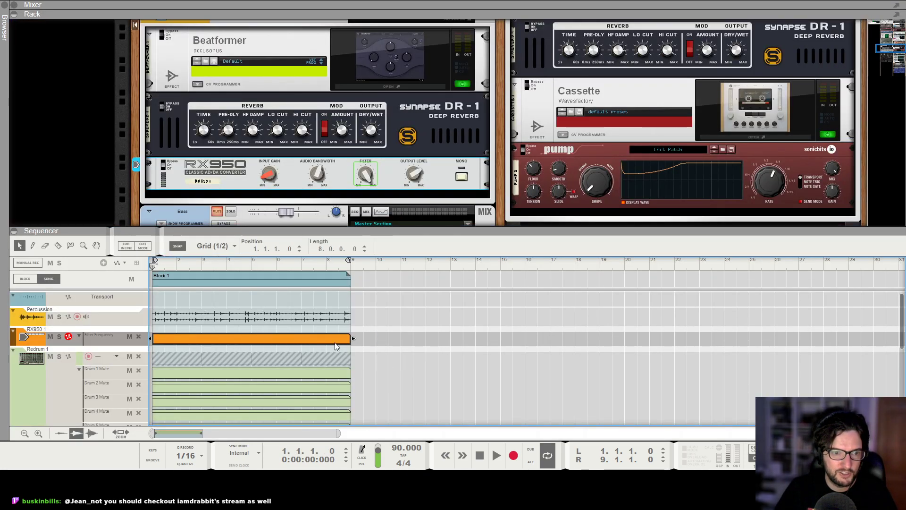
Draw a filter frequency ramp in the RX950 clip from 24 at bar 1 up to 99 at bar 9
key("Return")
left_click(153, 350)
left_click(351, 335)
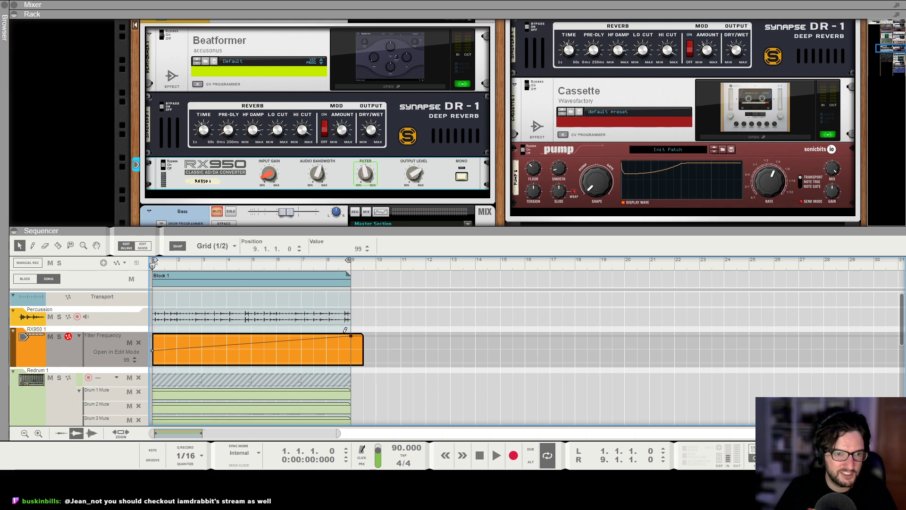
left_click_drag(152, 351, 151, 357)
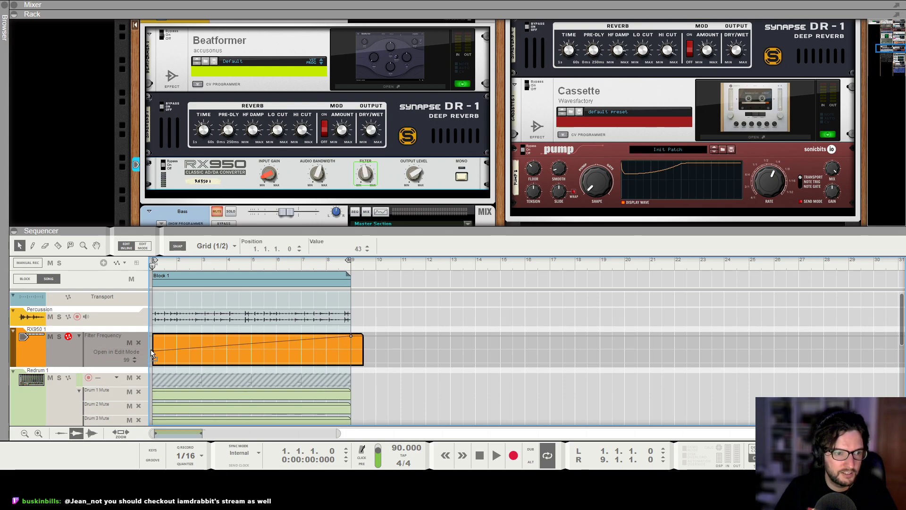
Play the loop and slightly raise the starting value of the RX950 filter frequency ramp
key("space")
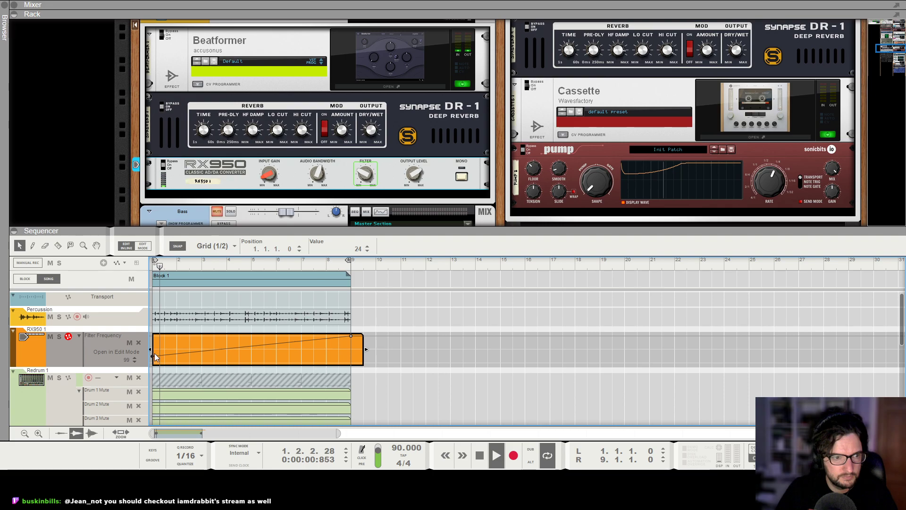
left_click_drag(151, 356, 150, 353)
left_click(404, 357)
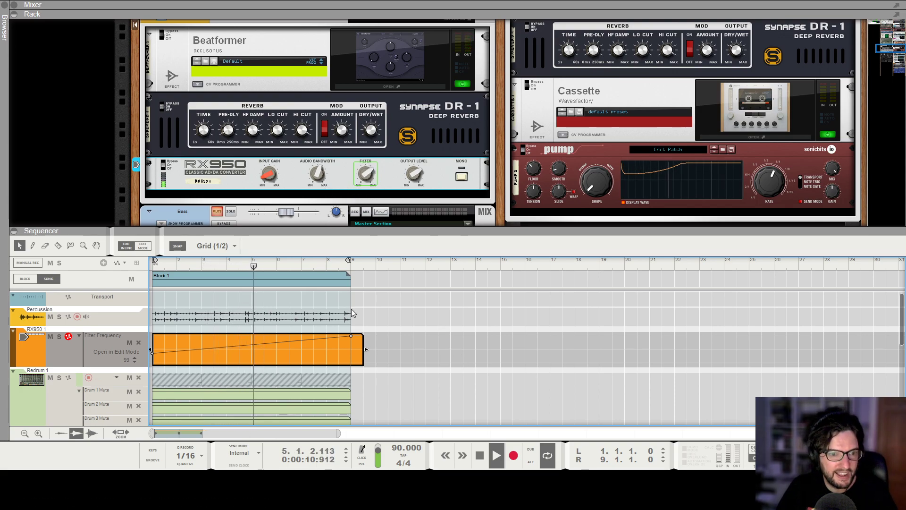
Take the Percussion channel out of solo and stop playback at the start of the song
left_click(428, 392)
key("F5")
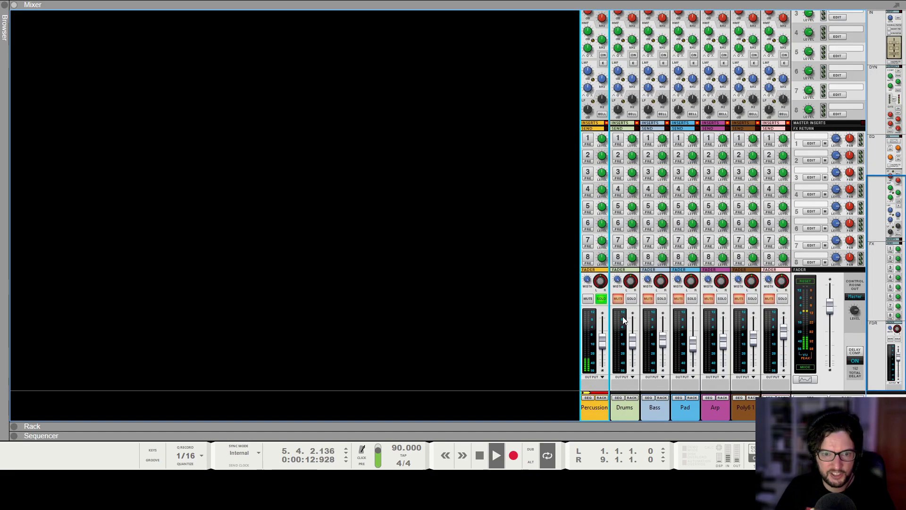
key("shift+Return")
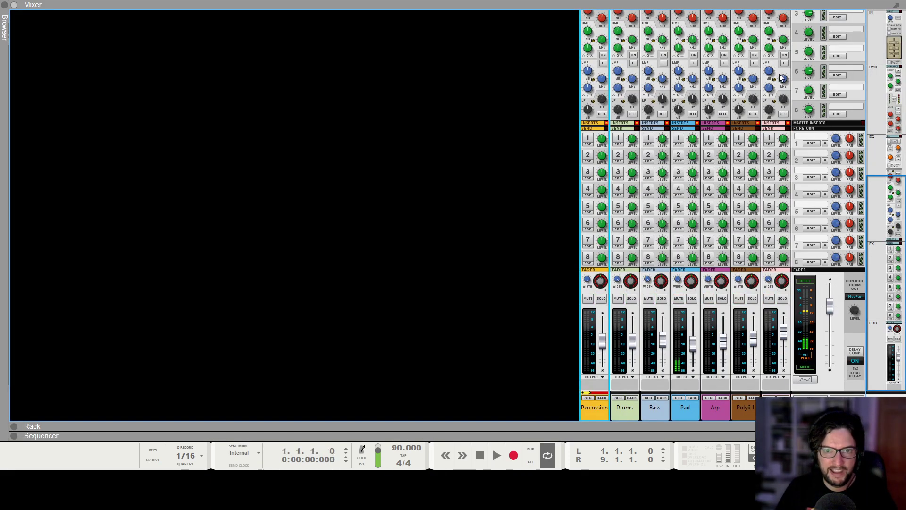
Create an LPF Frequency automation lane for the Pad mixer channel
scroll(775, 78, "up", 5)
left_click(692, 160, "alt")
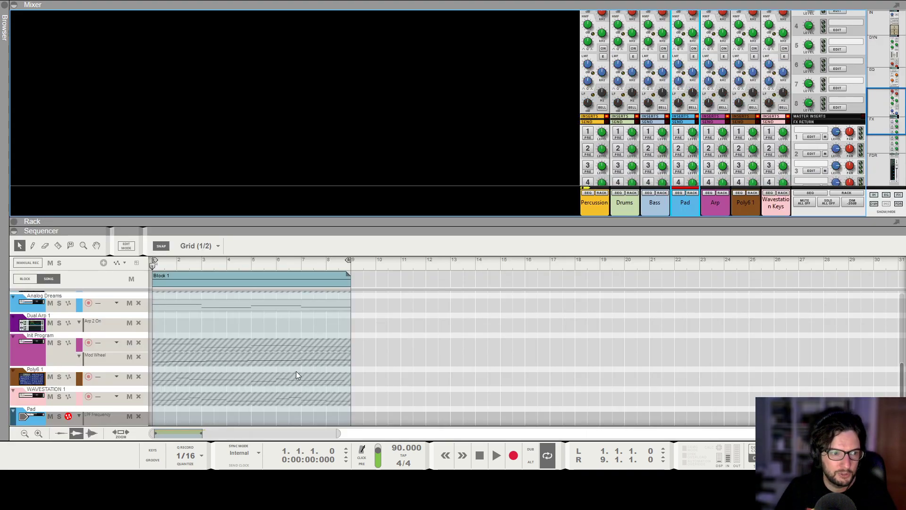
scroll(297, 375, "down", 2)
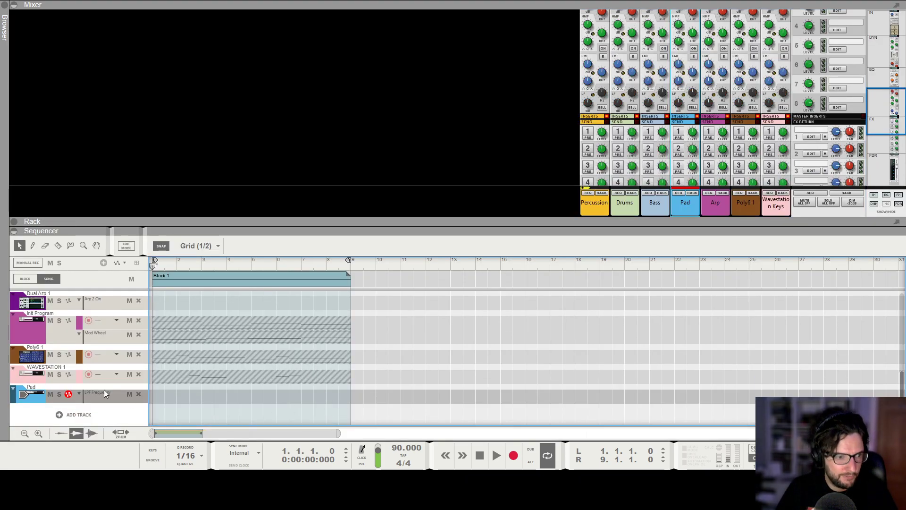
Add a Synapse AF-4 Analog Filter between the DR-1 reverb and Pump in the Pad channel's insert effects
key("F6")
scroll(496, 323, "up", 2)
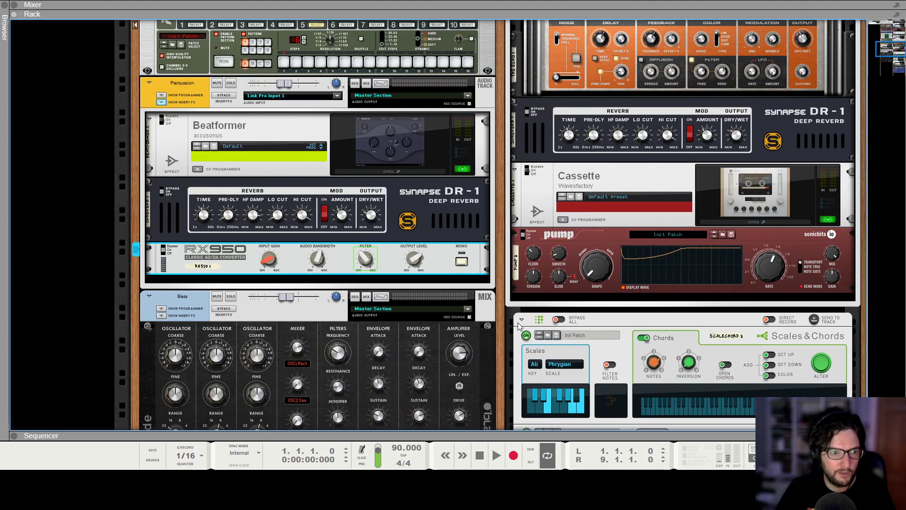
scroll(519, 324, "up", 10)
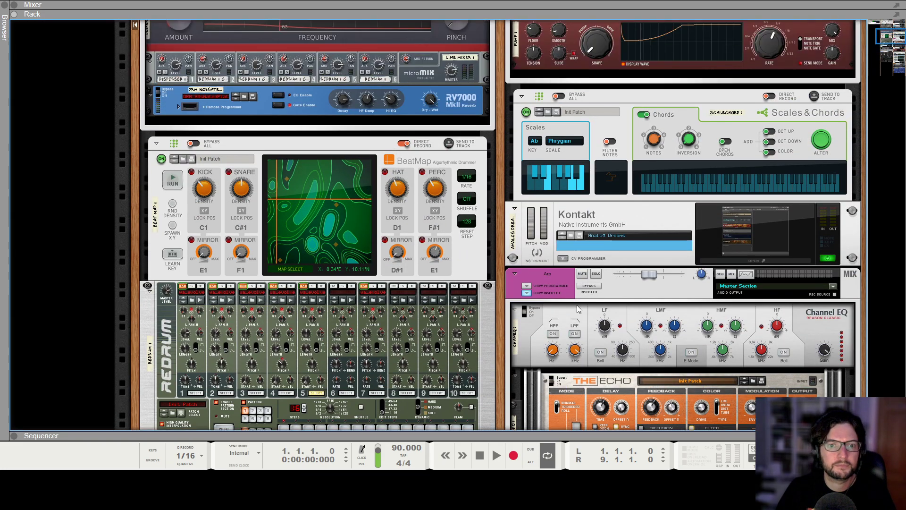
scroll(578, 309, "up", 6)
left_click(606, 277)
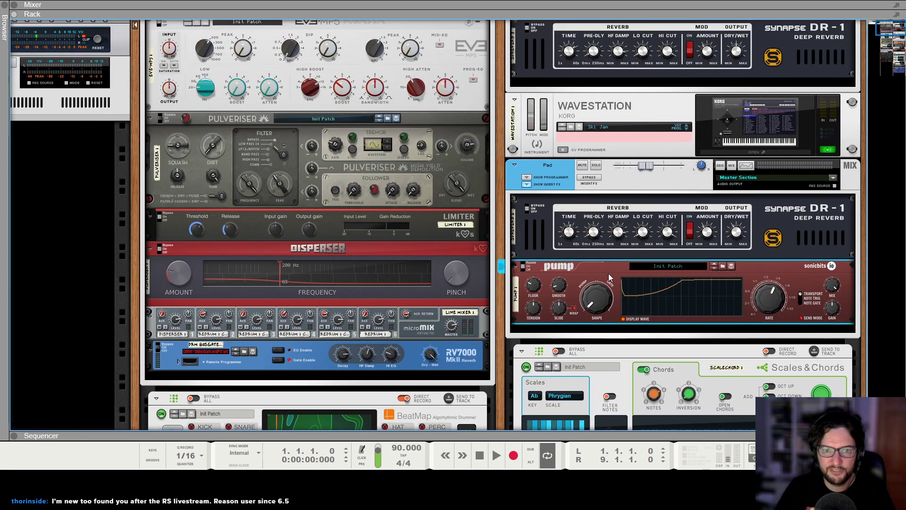
left_click(758, 226)
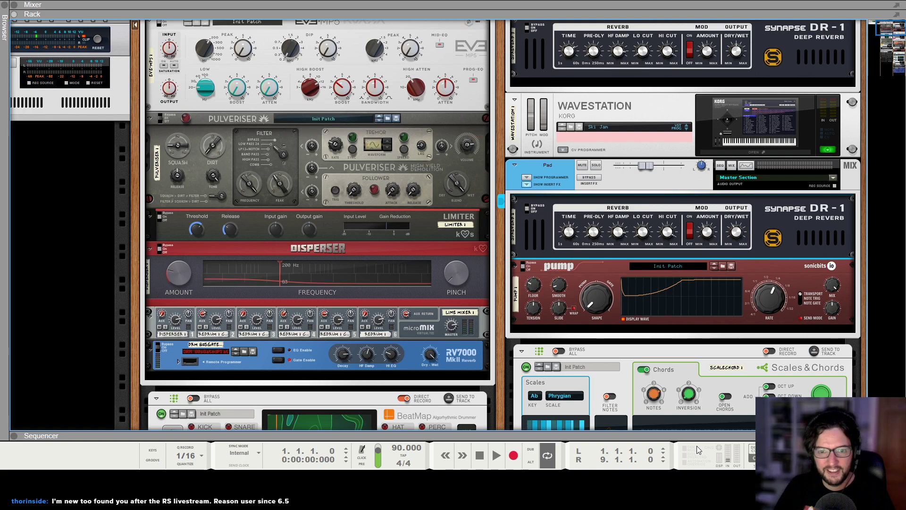
left_click(810, 369)
Play the loop and lower the Pad channel's level to -12.52 dB
mouse_move(681, 304)
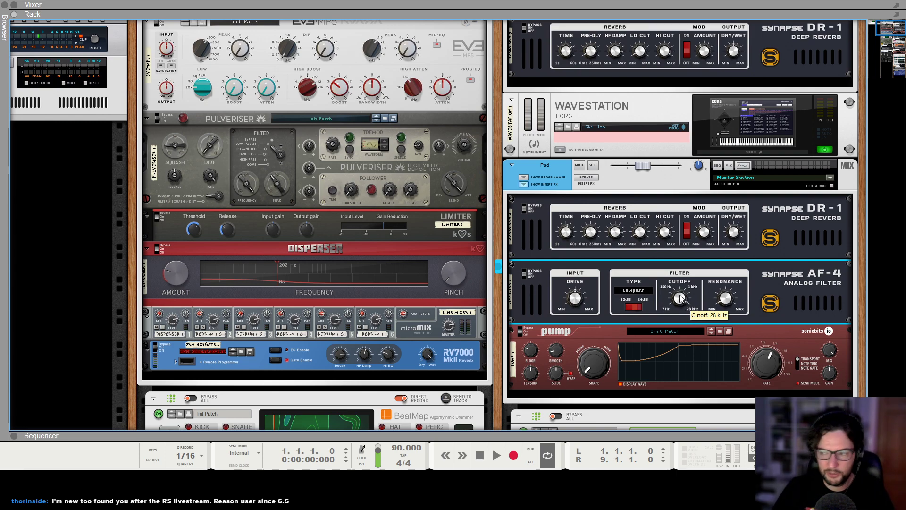
key("space")
key("F5")
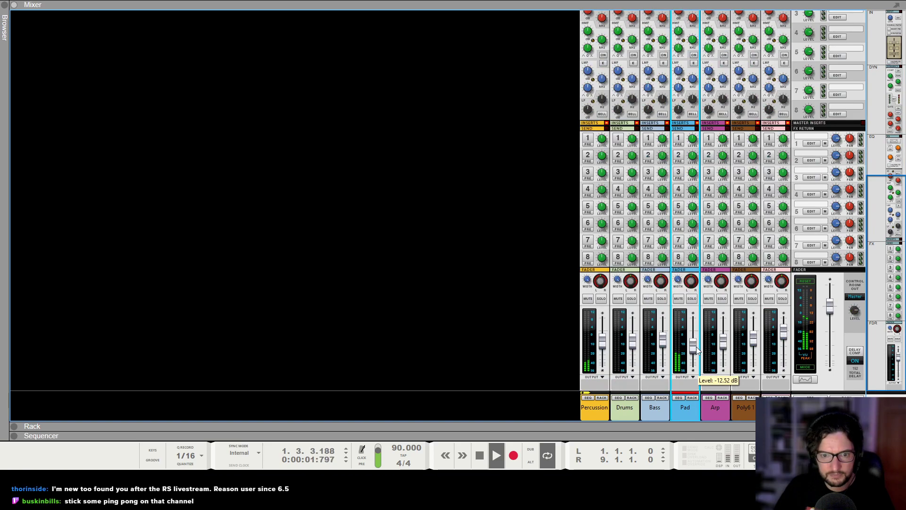
key("F6")
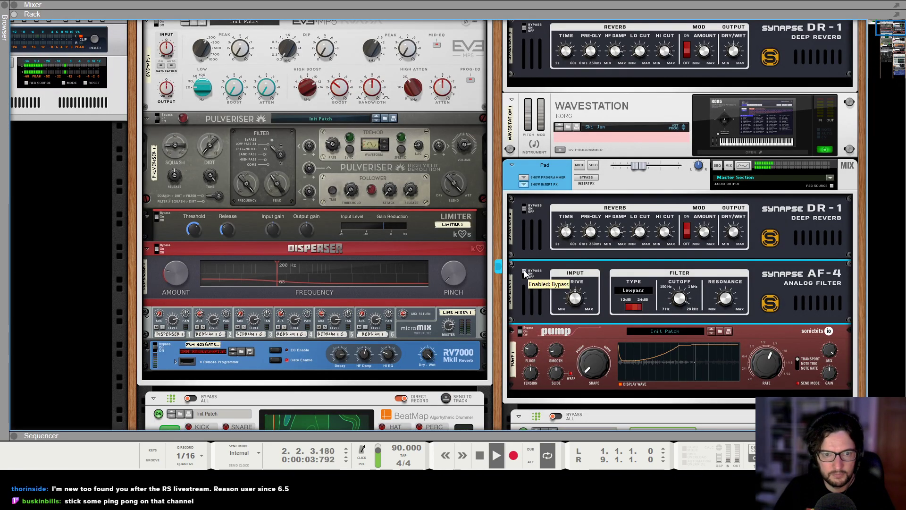
Replay the song from the start and lower the drive of the AF-4 filter in the Pad channel
key("space")
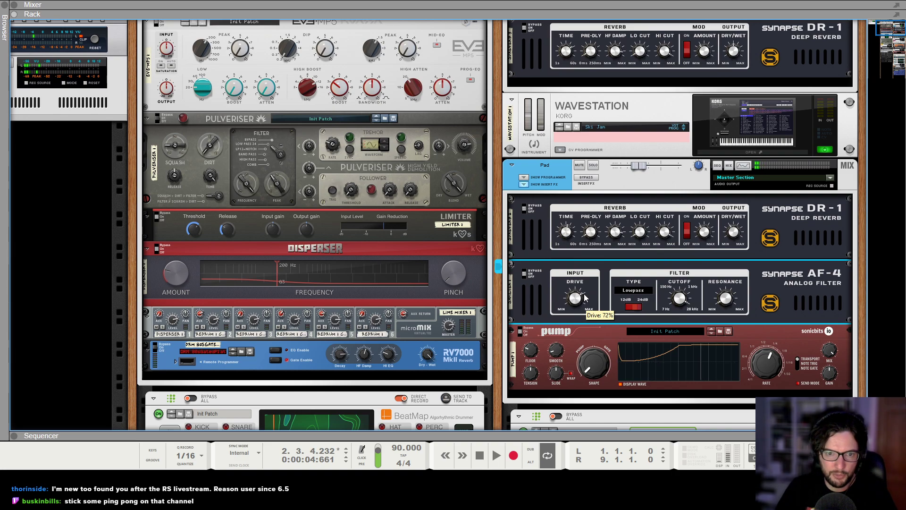
key("shift+Return")
key("space")
key("F5")
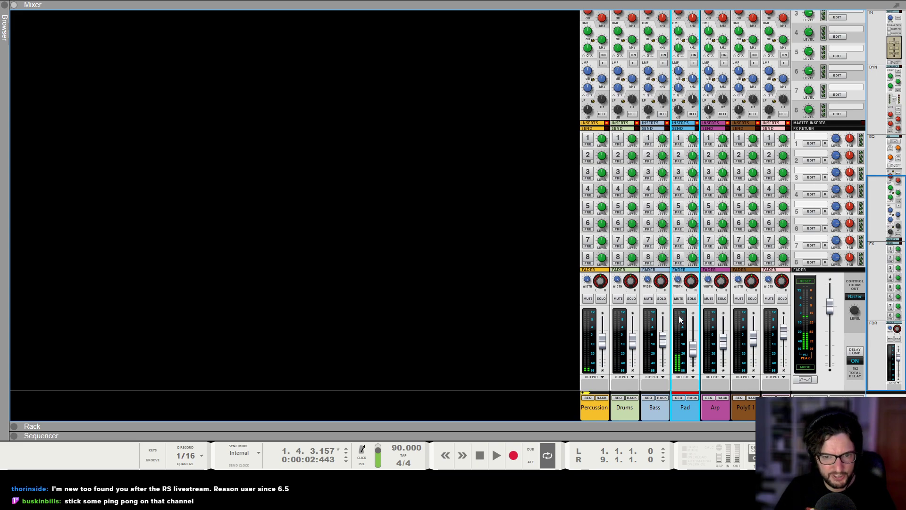
key("F6")
left_click_drag(585, 308, 570, 304)
Play the song from the start and lower the Pad channel's level to -16.21 dB
key("shift+Return")
key("space")
key("F5")
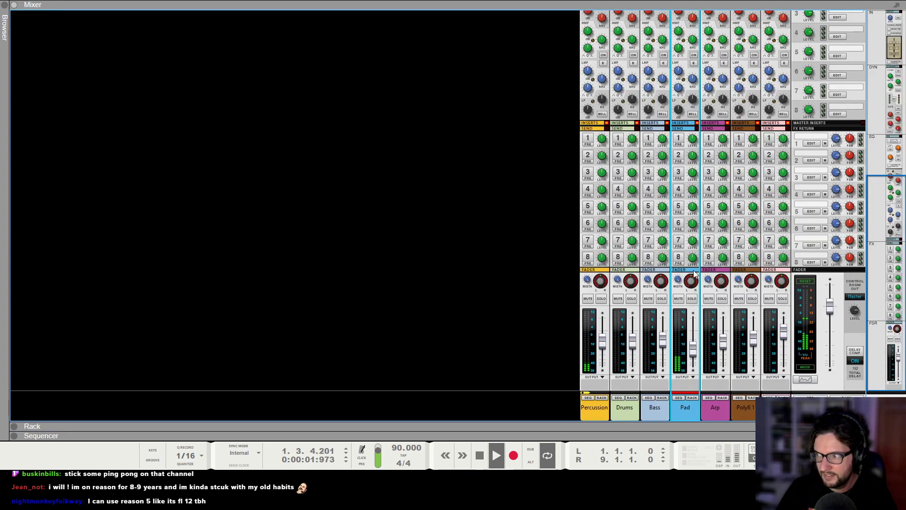
left_click_drag(693, 351, 692, 350)
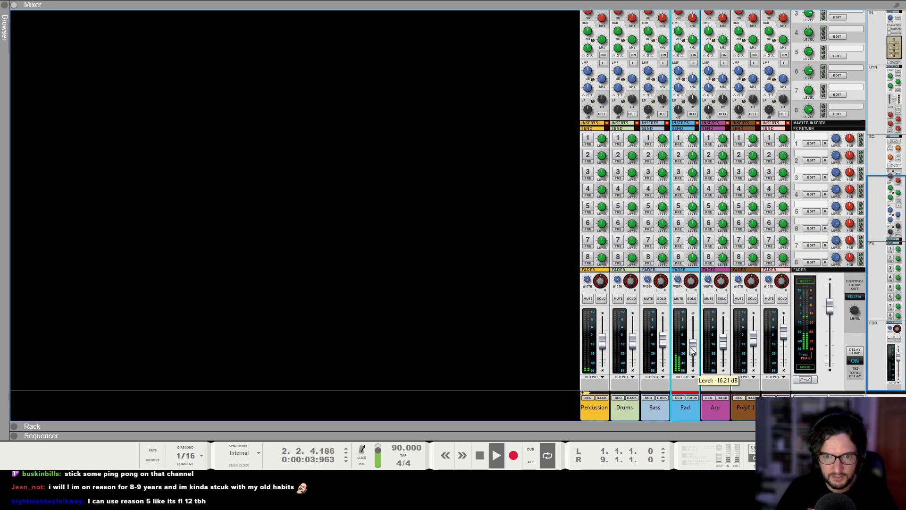
key("F6")
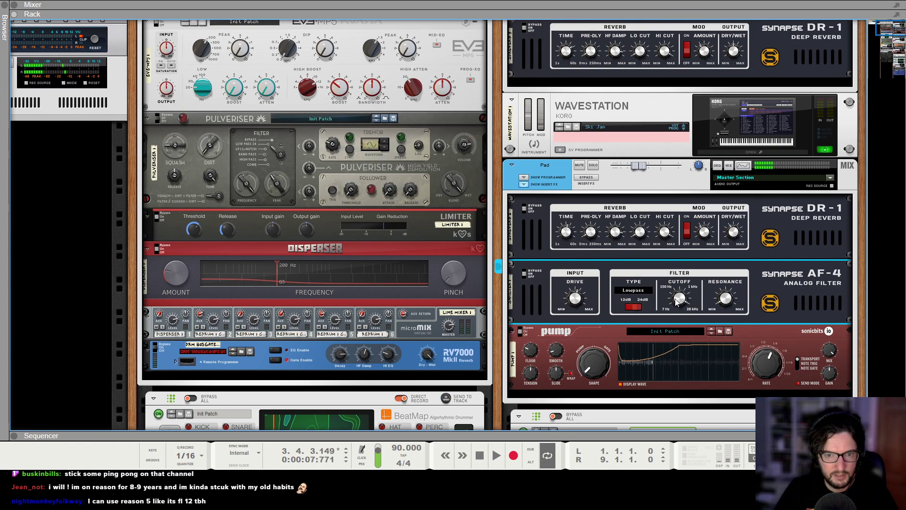
Draw a Cutoff automation clip for SAFilter 1 from bar 1, rising to 28 kHz at bar 9, and play it
key("F7")
scroll(218, 363, "down", 1)
left_click_drag(351, 395, 153, 395)
double_click(191, 398)
left_click(153, 409, "alt")
left_click(351, 391)
key("space")
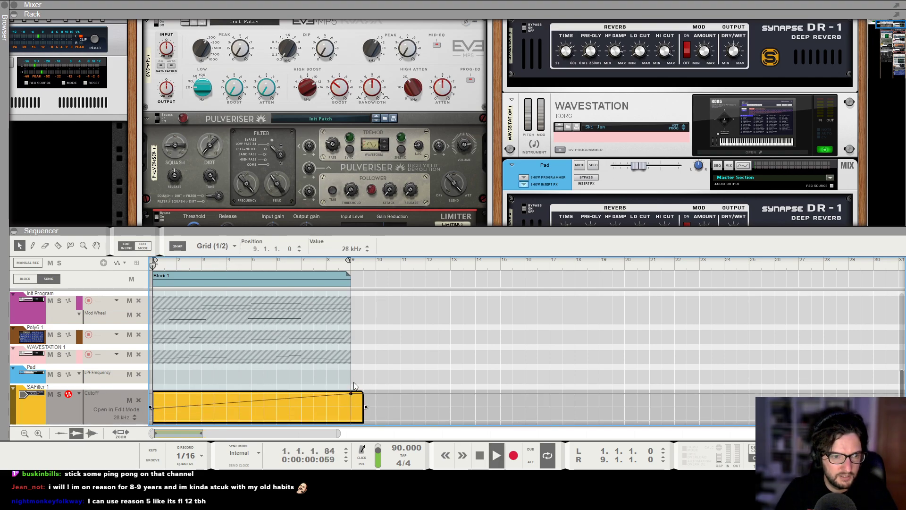
Readjust the AF-4 filter's drive in the rack during playback and leave the Cutoff clip's inline editing
scroll(625, 206, "down", 1)
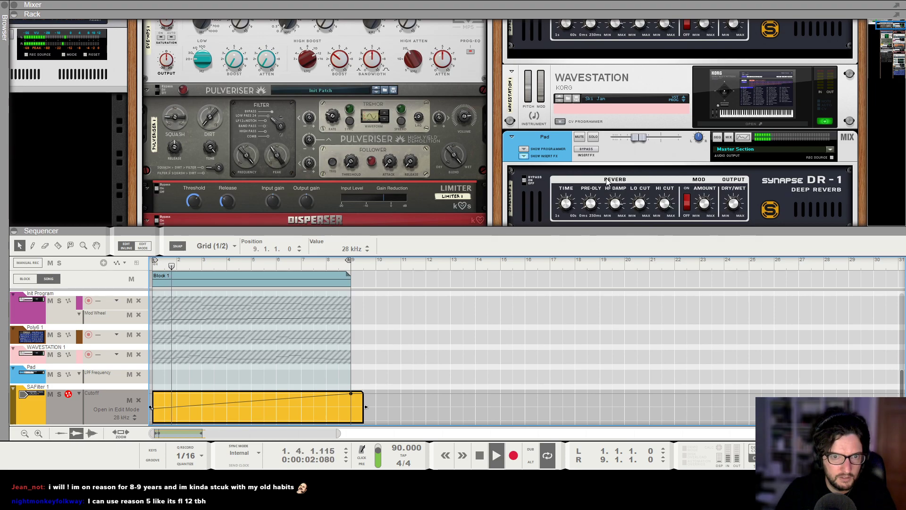
scroll(607, 183, "up", 3)
scroll(572, 126, "down", 6)
scroll(582, 118, "up", 1)
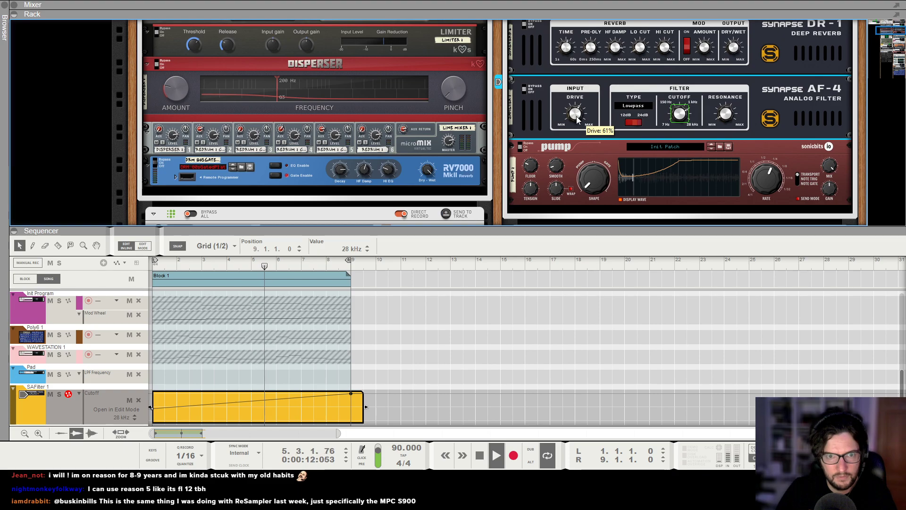
left_click_drag(579, 117, 568, 137)
left_click(536, 342)
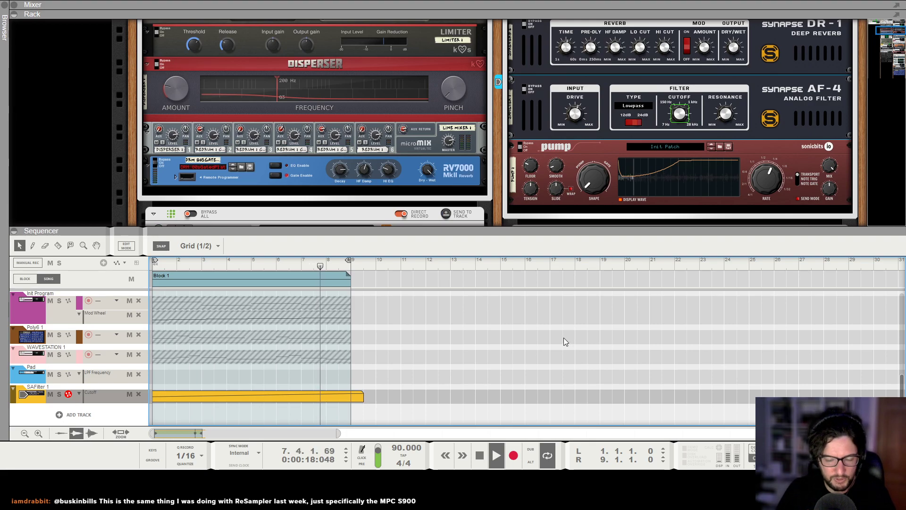
Place a second Block 1 at bars 9 to 17, set the loop locators around it, and play the song from the start
key("F7")
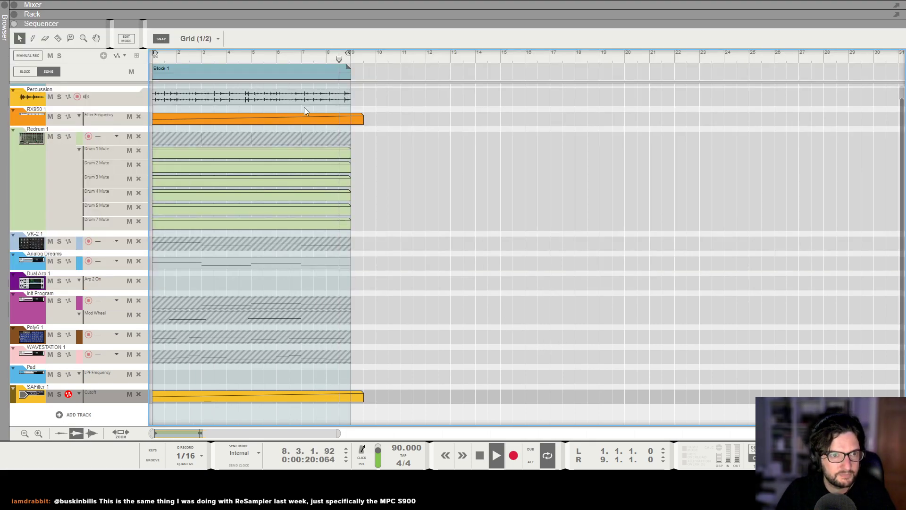
scroll(241, 71, "up", 1)
left_click_drag(178, 76, 378, 71)
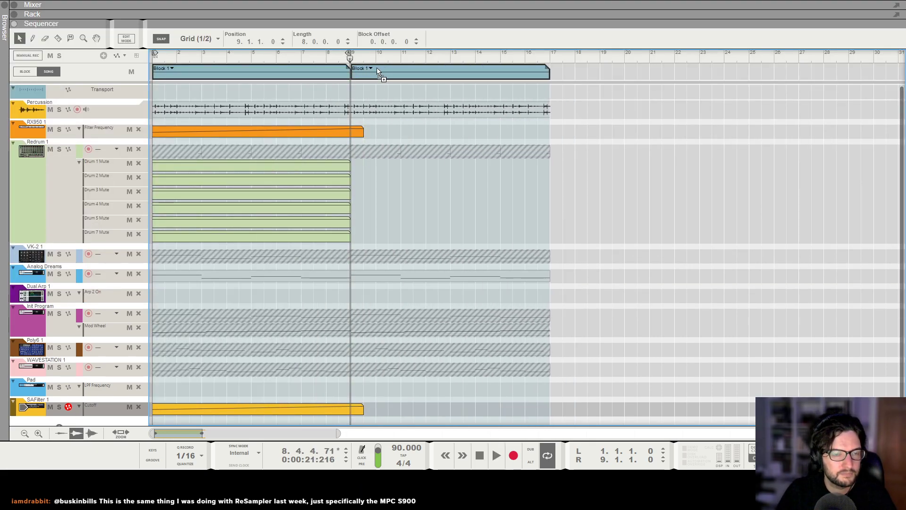
left_click(442, 112)
left_click(548, 57, "alt")
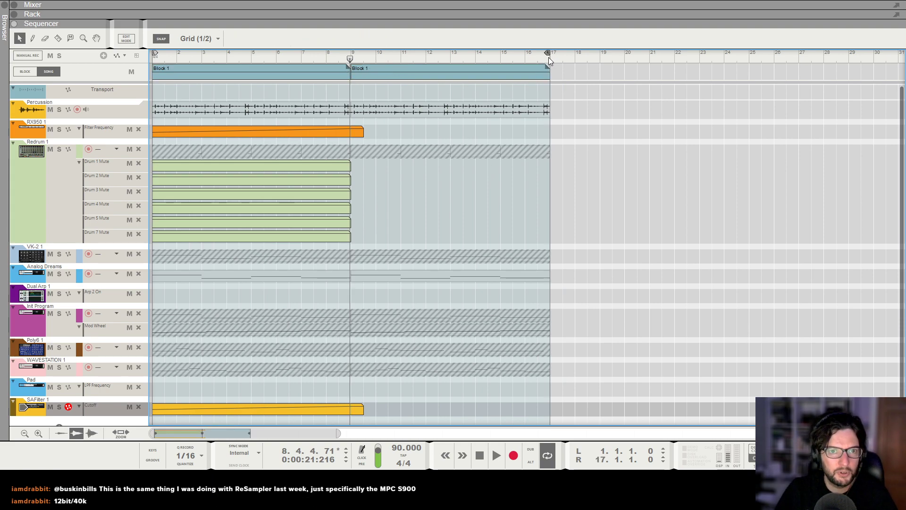
left_click(348, 59, "ctrl")
left_click_drag(392, 56, 22, 57)
key("space")
Copy the Redrum mute automation clips from Drum 3 Mute through Drum 7 Mute into bars 9 to 17
scroll(337, 147, "down", 3)
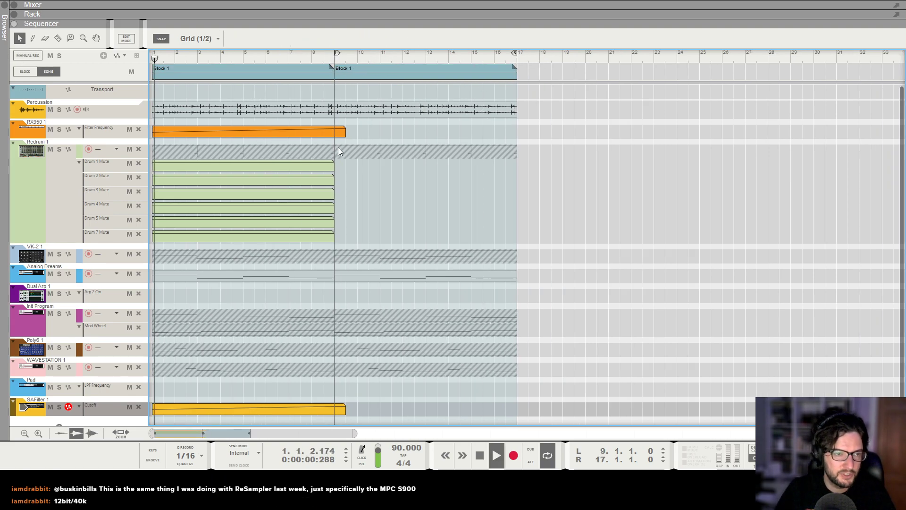
left_click_drag(316, 187, 142, 230)
left_click_drag(168, 200, 330, 190)
left_click(388, 169)
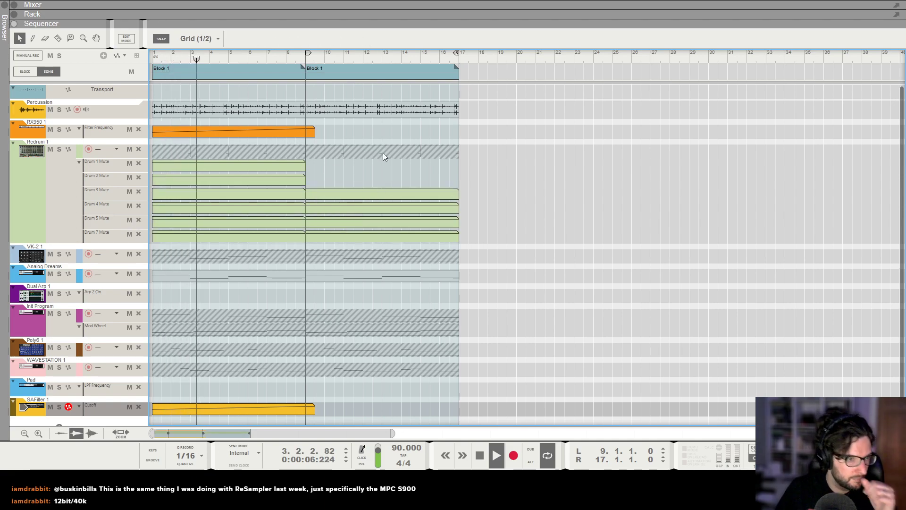
Extend the SAFilter 1 Cutoff automation clip to end at bar 17
scroll(382, 295, "down", 1)
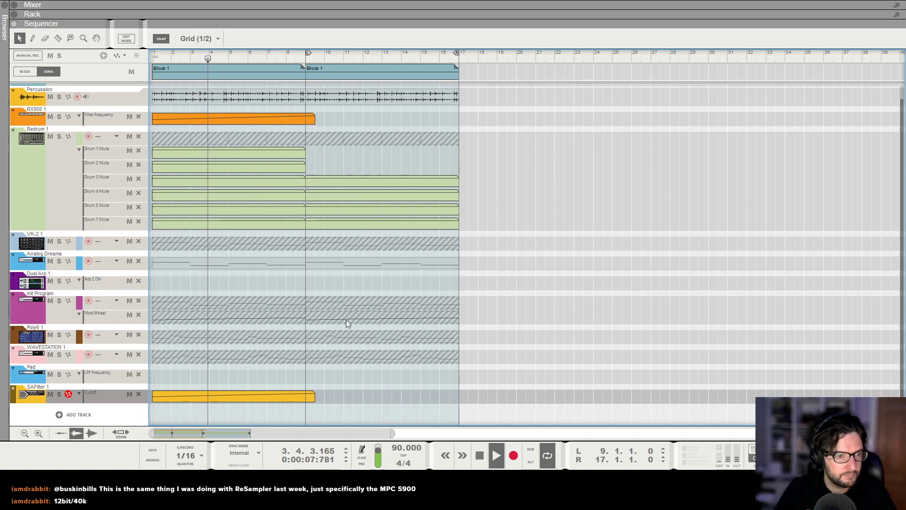
left_click(302, 397)
left_click_drag(319, 395, 460, 408)
left_click(429, 292)
Set the first point of the RX950 1 Filter Frequency automation to 57 and play from the start
scroll(429, 293, "up", 1)
key("space")
left_click(297, 134)
double_click(304, 131)
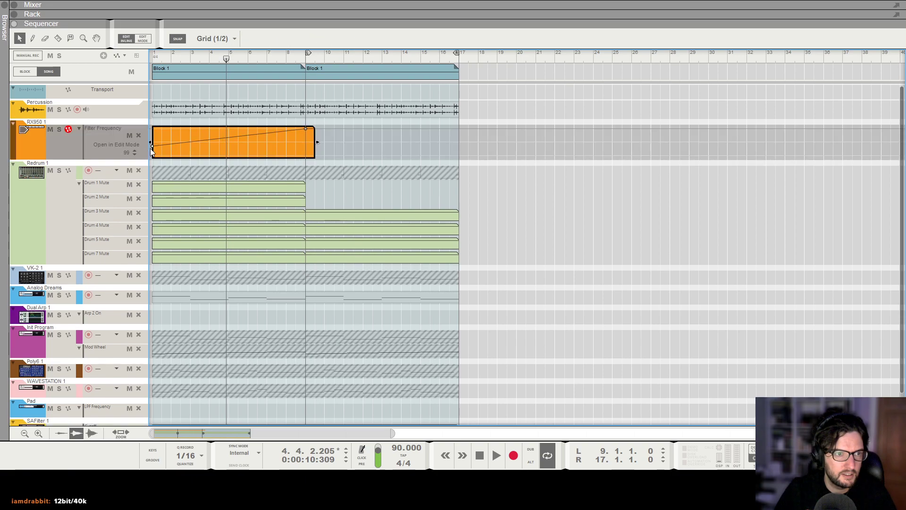
left_click_drag(150, 145, 147, 137)
key("shift+Return")
key("space")
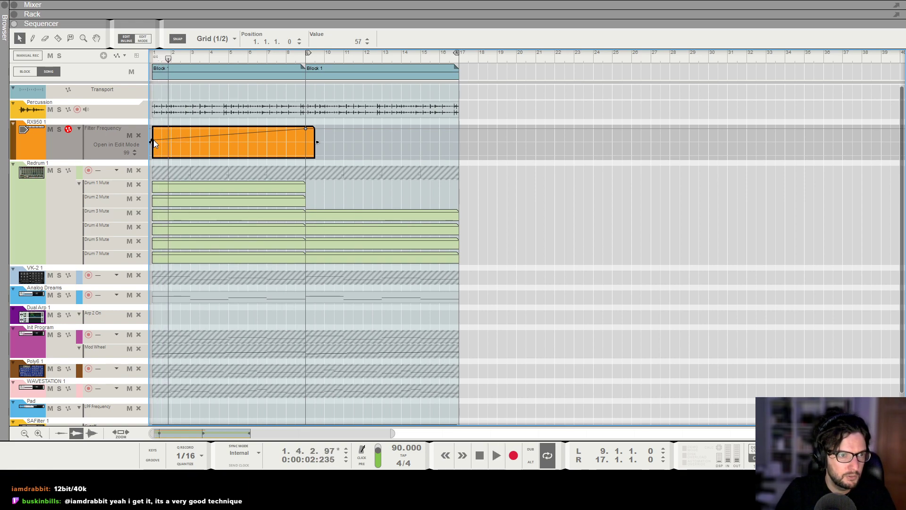
Set the first point of the RX950 1 Filter Frequency automation to 38 and play from the start
left_click_drag(154, 140, 151, 145)
key("shift+Return")
key("space")
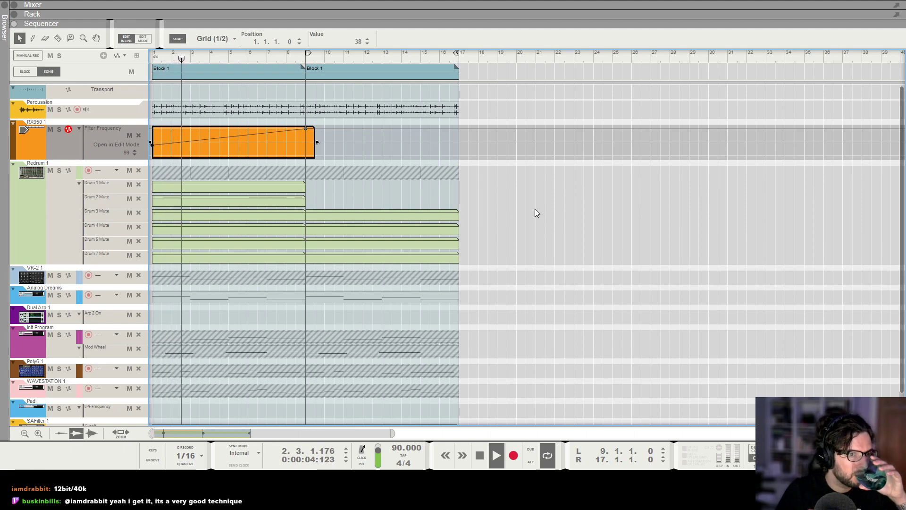
Extend the RX950 1 Filter Frequency clip past bar 17 and shape it with peaks at bars 6 and 13 and a dip to 57 at bar 9
scroll(535, 210, "down", 2)
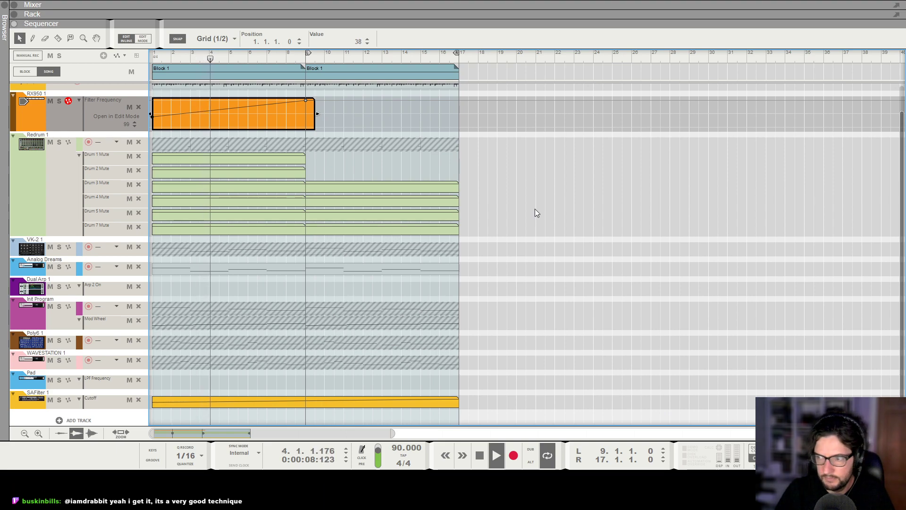
scroll(535, 210, "up", 2)
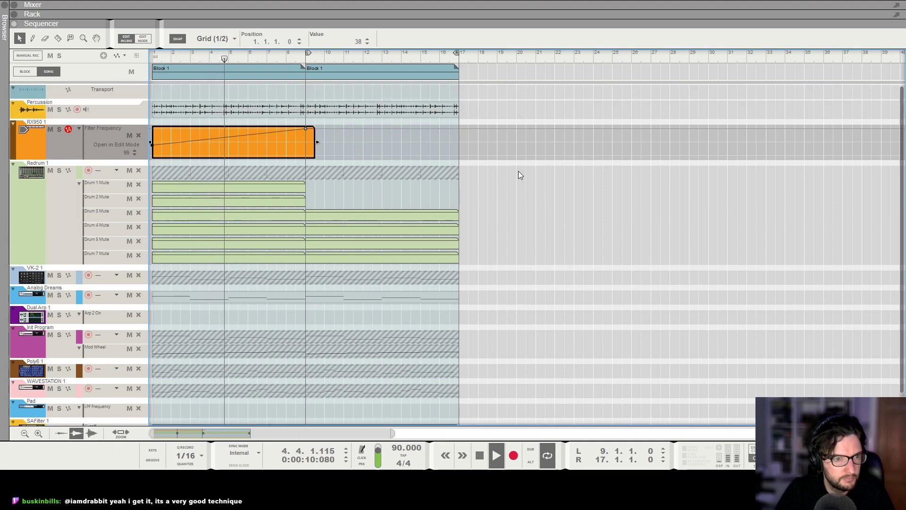
scroll(518, 171, "down", 2)
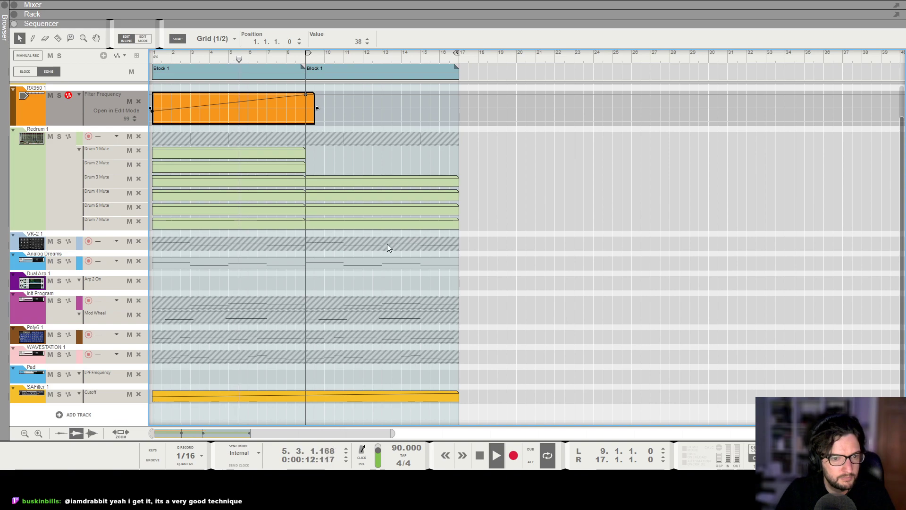
scroll(386, 244, "up", 2)
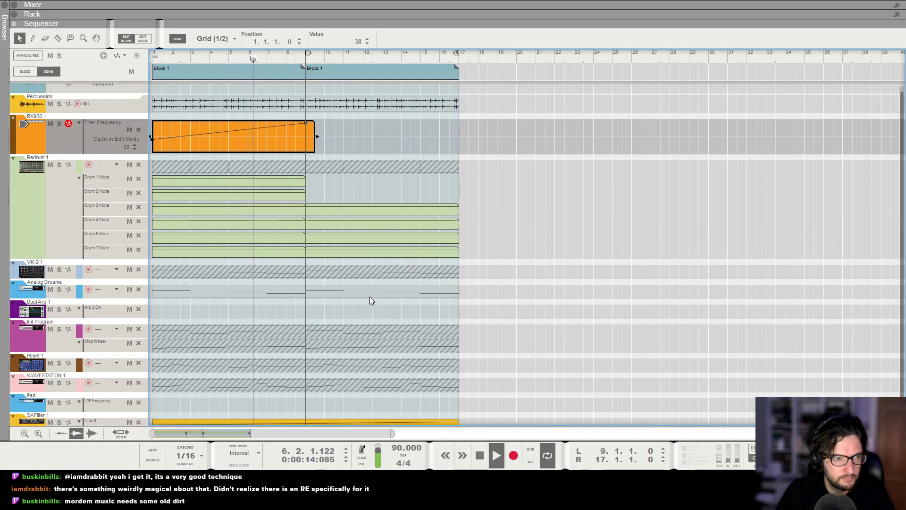
left_click(248, 128)
left_click_drag(304, 122, 487, 125)
left_click(321, 138)
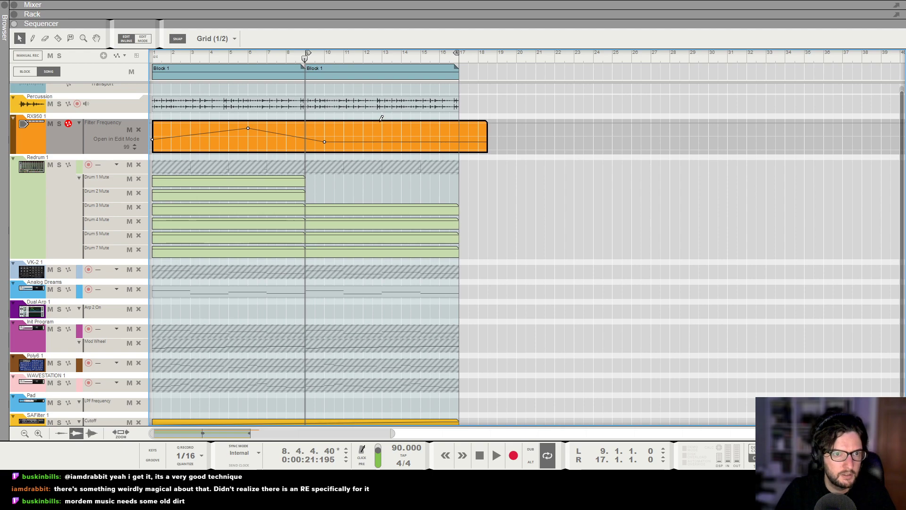
left_click_drag(324, 142, 306, 134)
key("space")
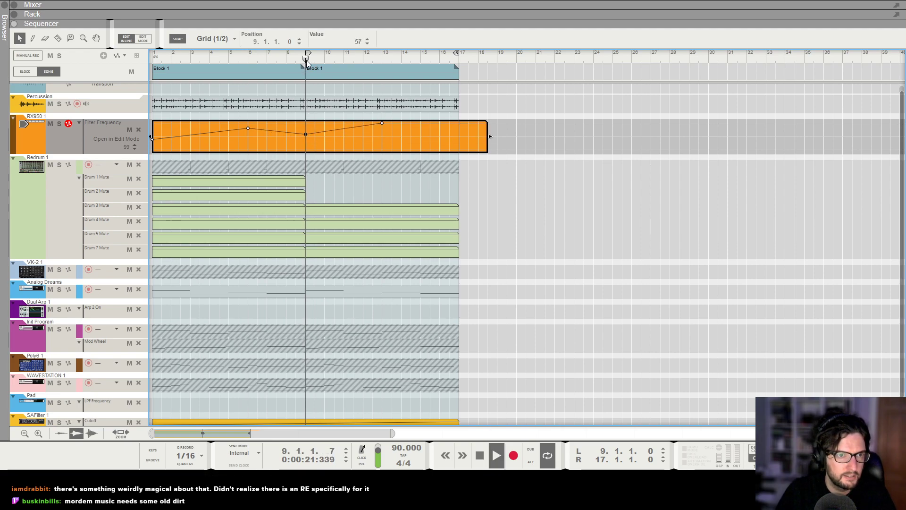
left_click(566, 207)
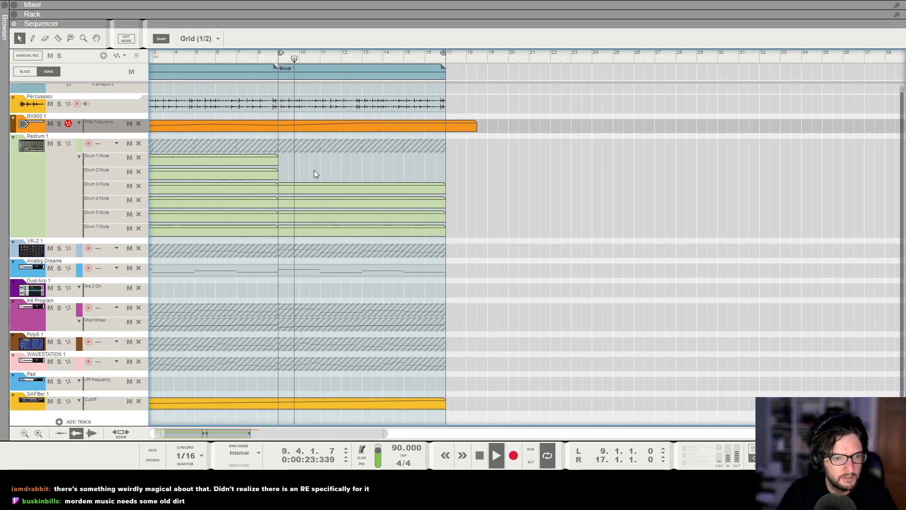
Try unmuting the VK-2 1 lane in the second Block 1 with the Mute tool
key("t")
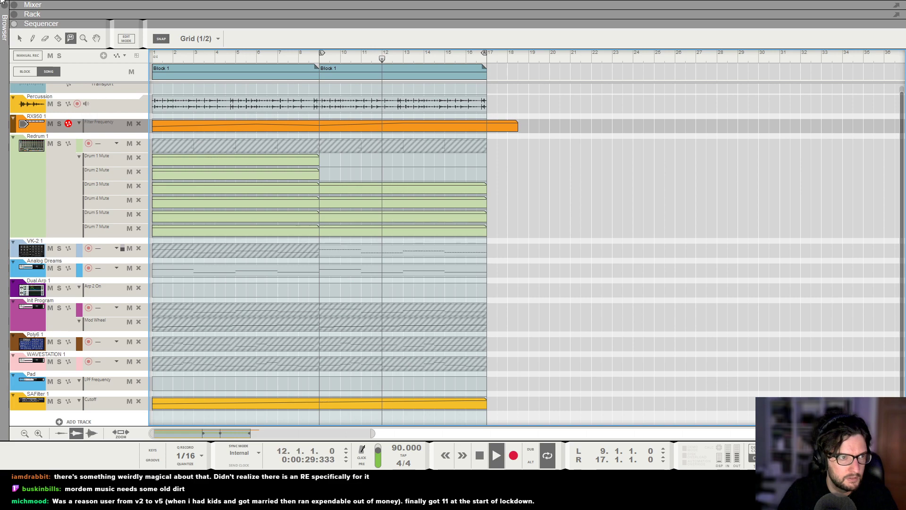
left_click(21, 41)
scroll(547, 158, "down", 3, "ctrl")
scroll(478, 183, "down", 1)
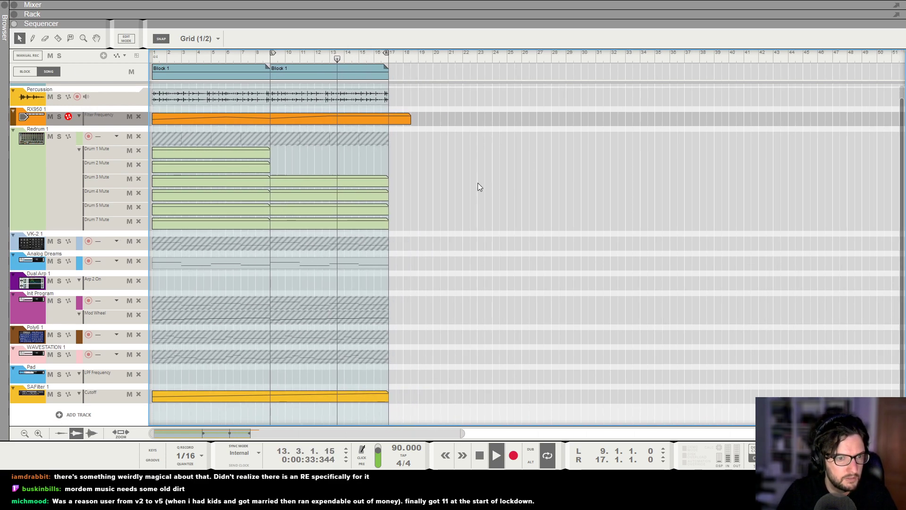
Unmute the Redrum 1 lane in the second Block 1 and cover bars 9 to 15 with an empty clip
scroll(441, 171, "down", 1, "ctrl")
scroll(425, 183, "up", 1)
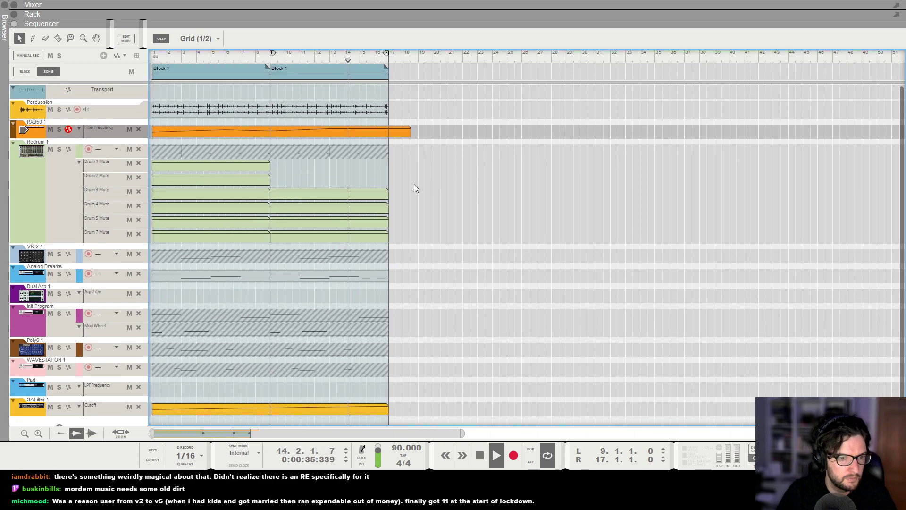
scroll(409, 187, "up", 1, "ctrl")
key("t")
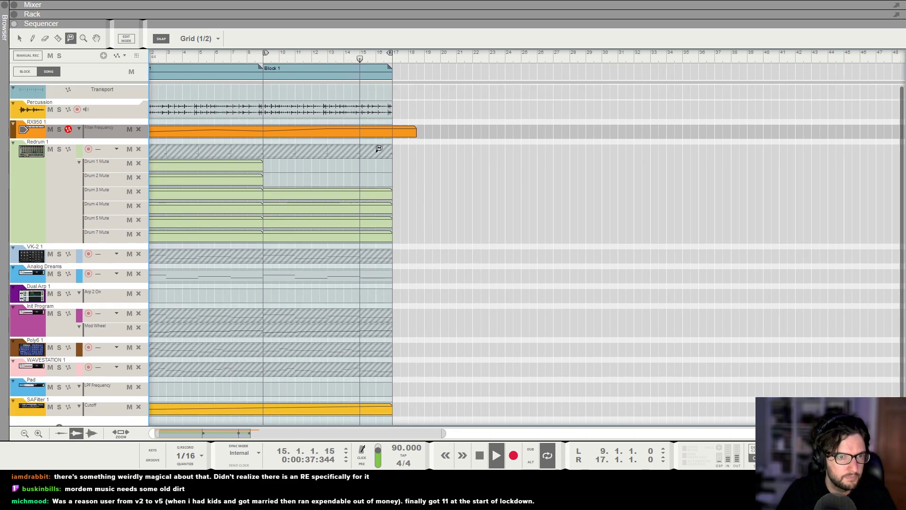
left_click(378, 148)
left_click(20, 38)
left_click(344, 150)
left_click(463, 178)
scroll(463, 179, "down", 1, "ctrl")
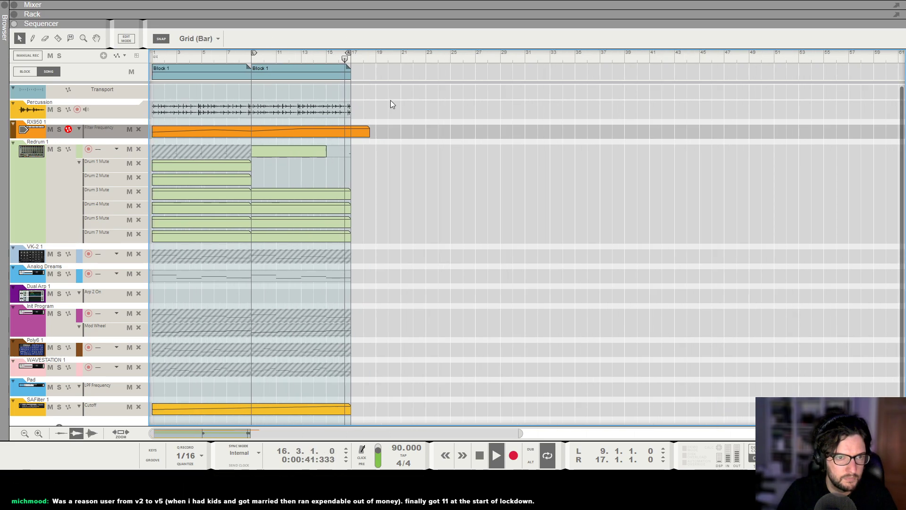
scroll(378, 100, "up", 1, "ctrl")
Delete the Drum 4 Mute clip in the second block and play the transition from position 16.3
key("space")
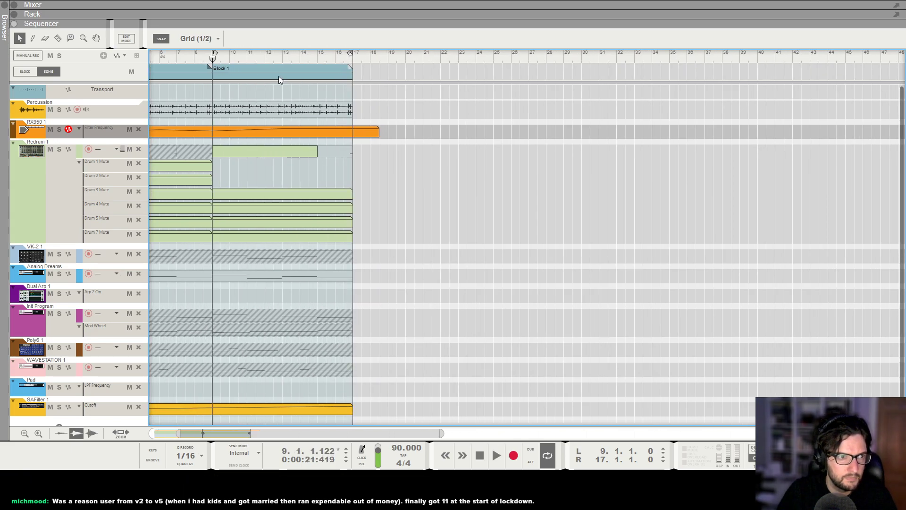
left_click(342, 58)
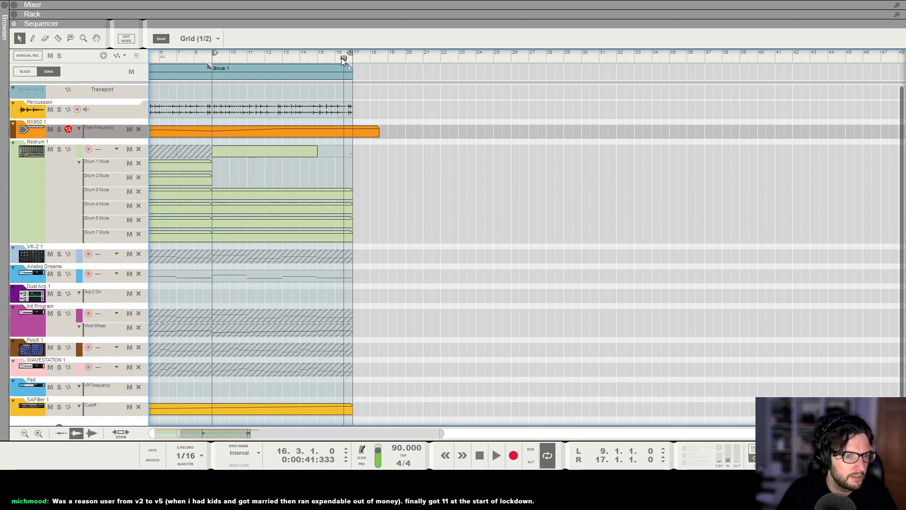
left_click(338, 194)
left_click(337, 205)
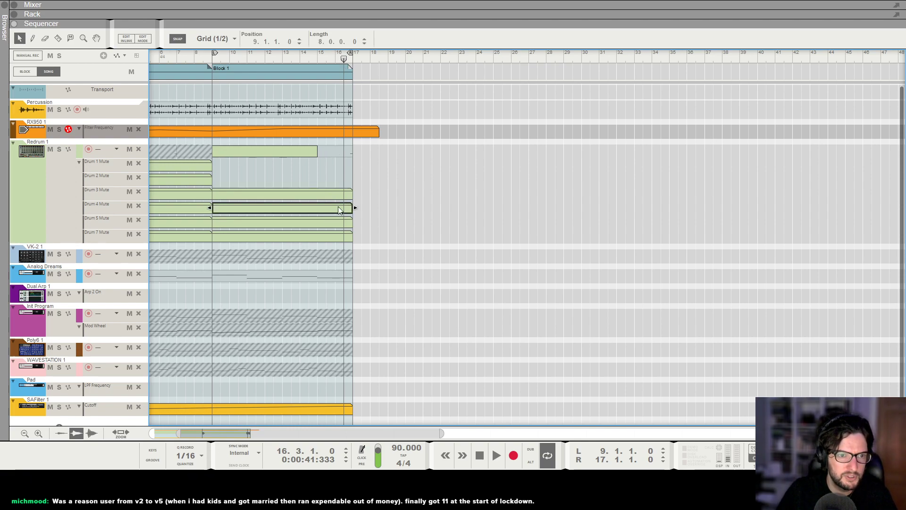
key("Delete")
key("space")
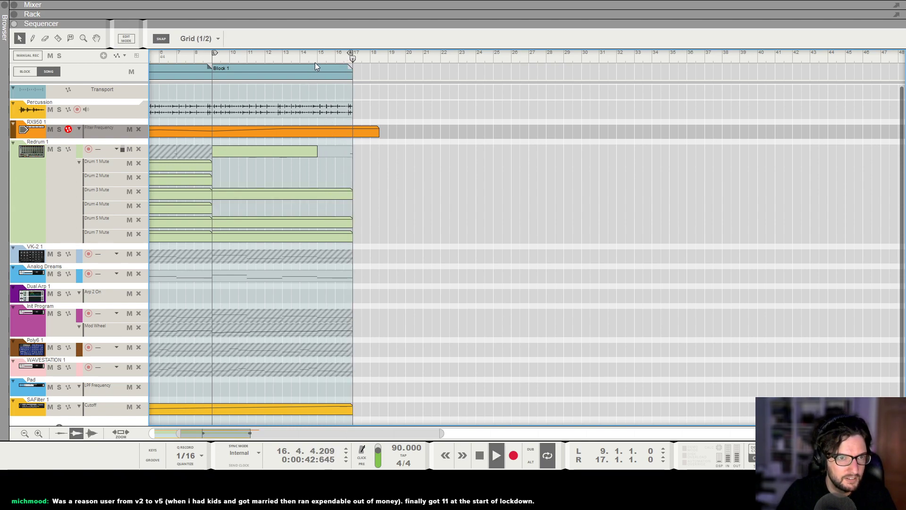
key("g")
key("h")
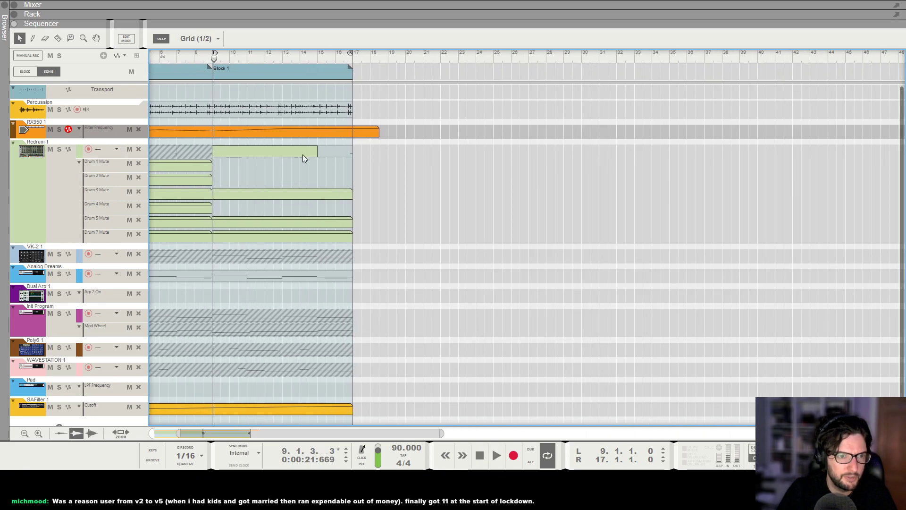
Play the second Block 1 from bar 9 and return the song position to the start
left_click(212, 63)
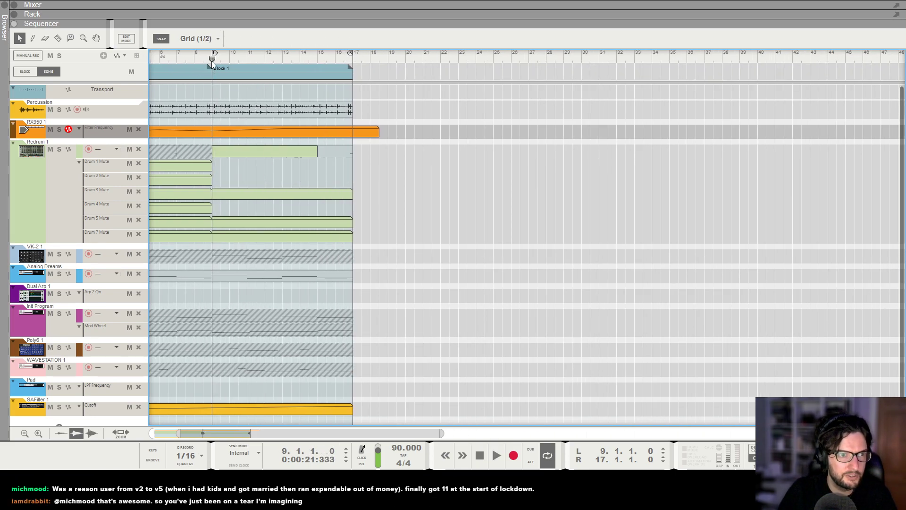
key("g")
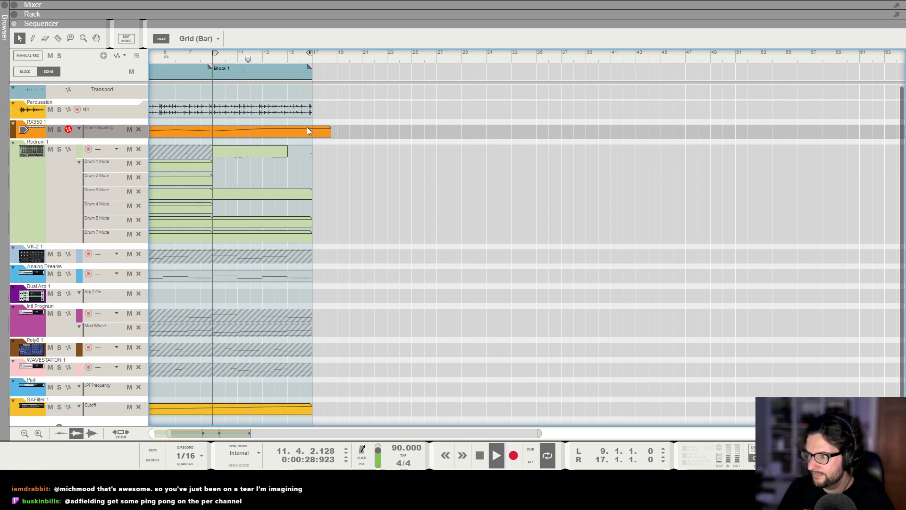
key("space")
key("shift+Return")
key("shift+Return")
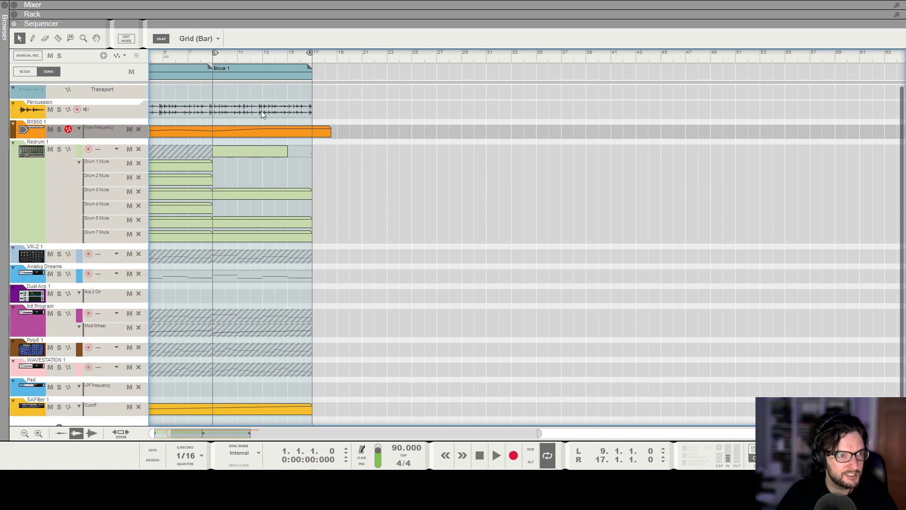
Add The Echo delay after the RX950 in the Percussion track's insert effects
left_click(118, 110)
key("F6")
scroll(520, 182, "up", 3)
left_click(432, 193)
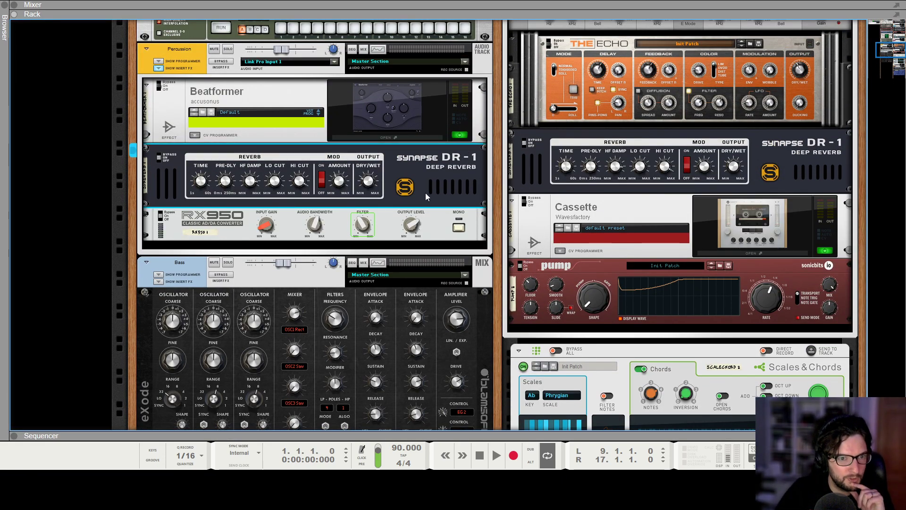
left_click(188, 223)
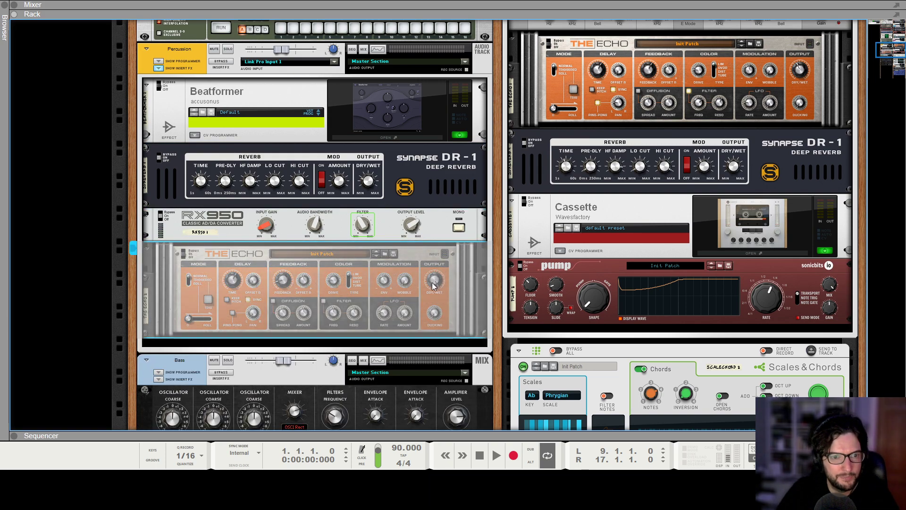
Lower The Echo's Dry/Wet to 31% and set its Ping-Pong Pan to -66 while auditioning the percussion
left_click_drag(434, 280, 437, 303)
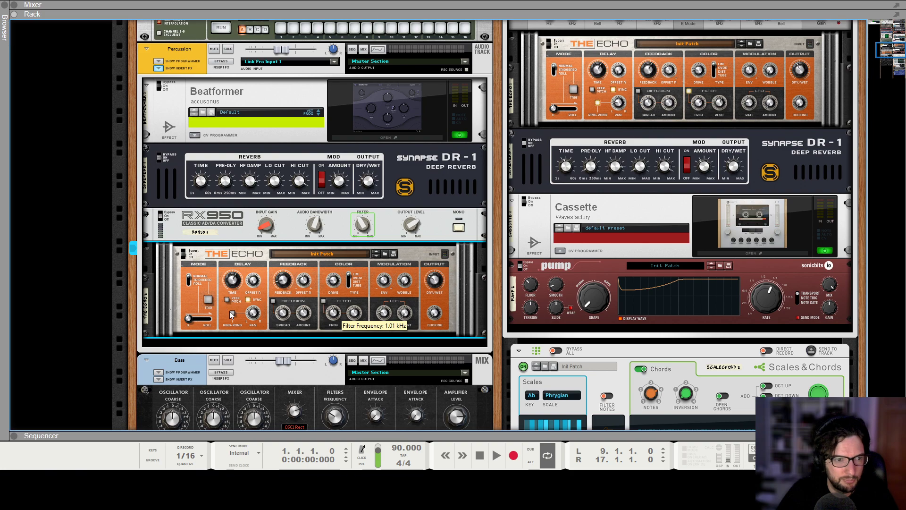
key("space")
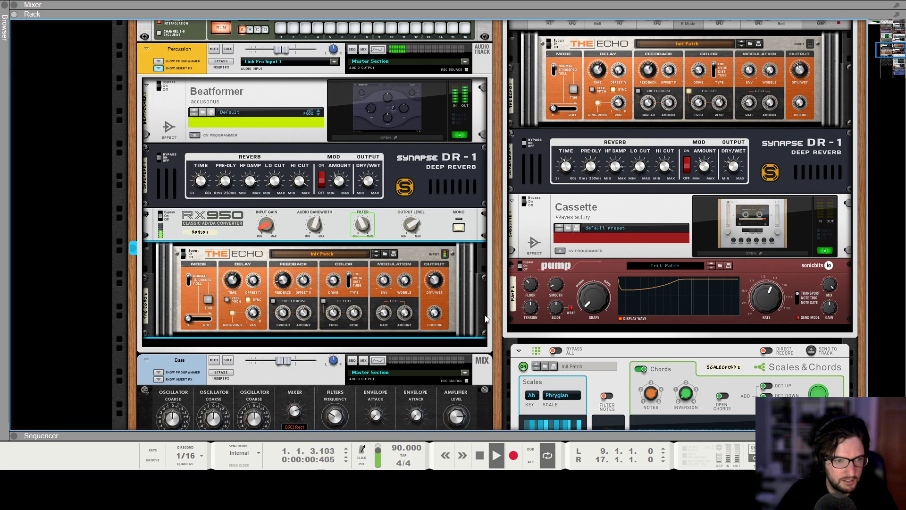
left_click_drag(257, 317, 258, 316)
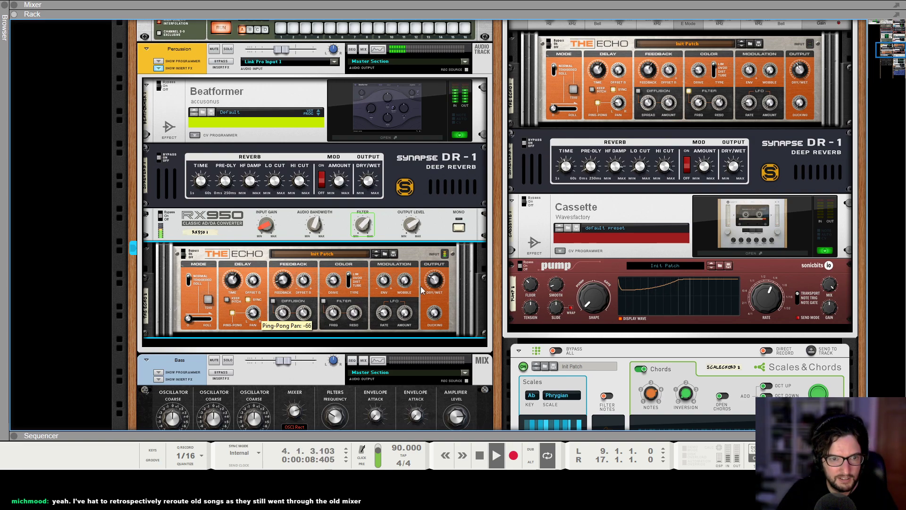
Draw a Dry/Wet Balance automation clip for The Echo 2 over bars 1 to 7, rising from 0%
key("F7")
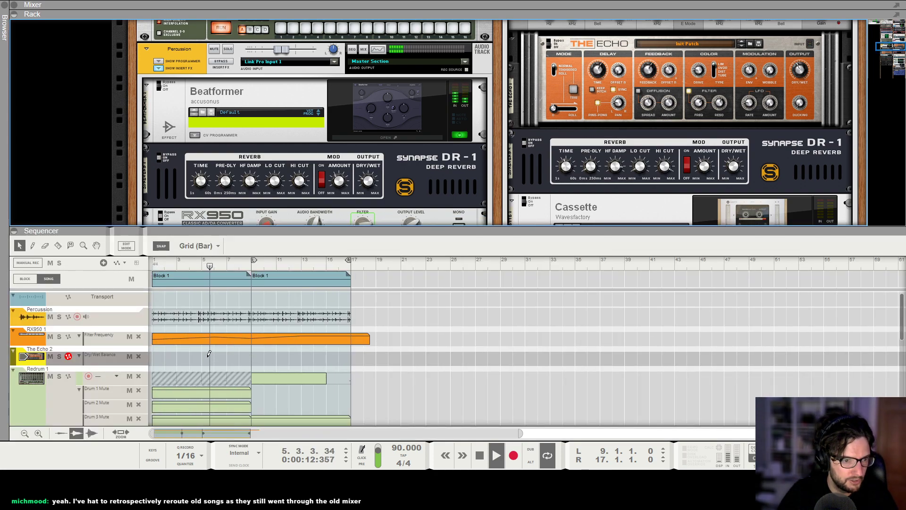
left_click_drag(209, 354, 168, 367)
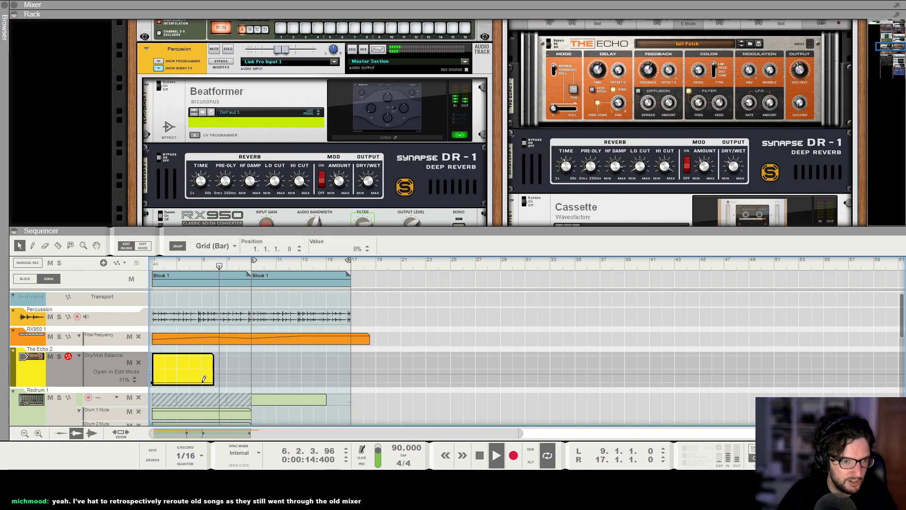
left_click(214, 369, "alt")
left_click(551, 401)
Play the opening bars from the song start to hear the echo automation, and return to the start
key("KP_0")
key("KP_0")
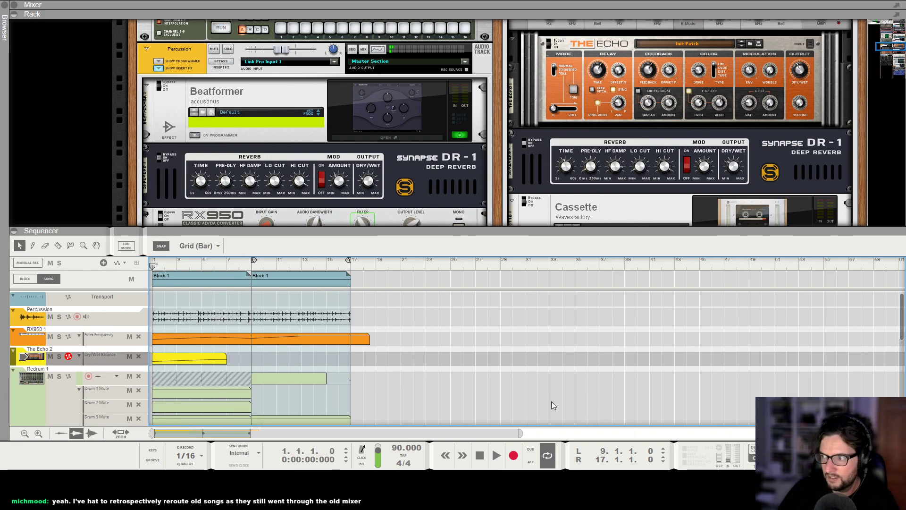
key("space")
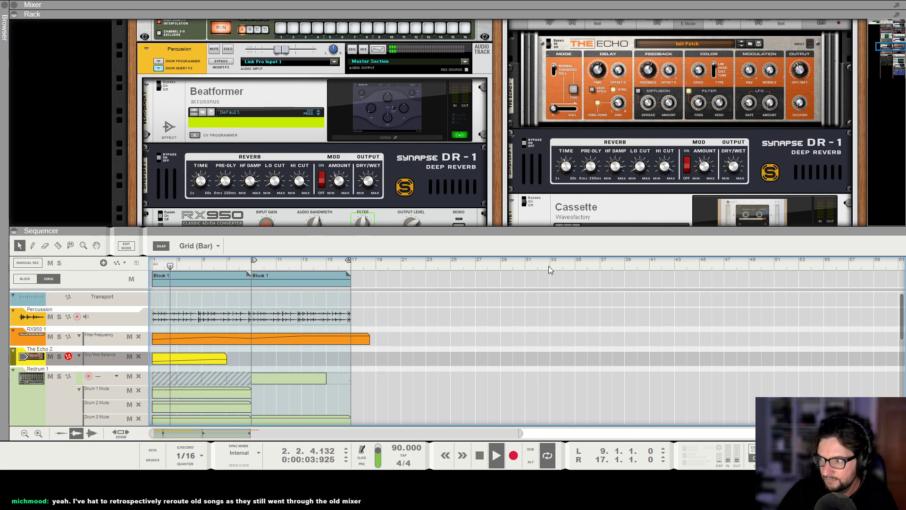
key("space")
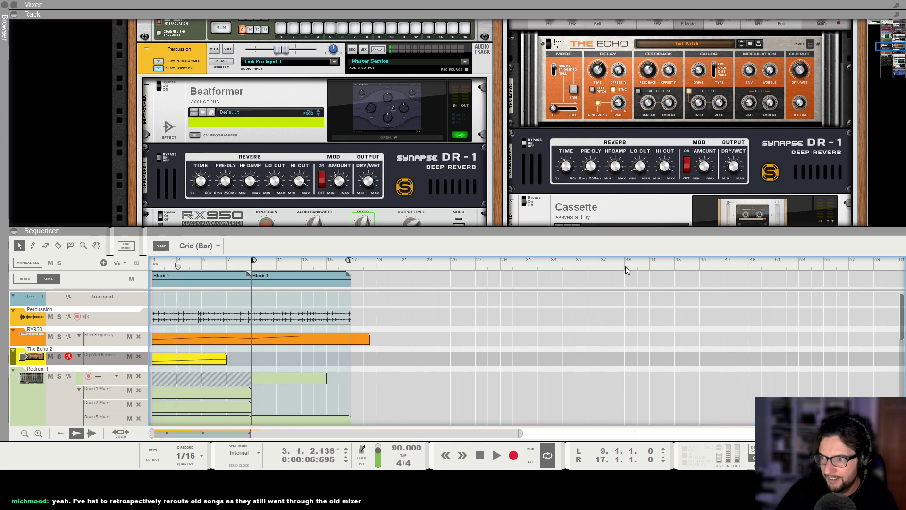
key("shift+Return")
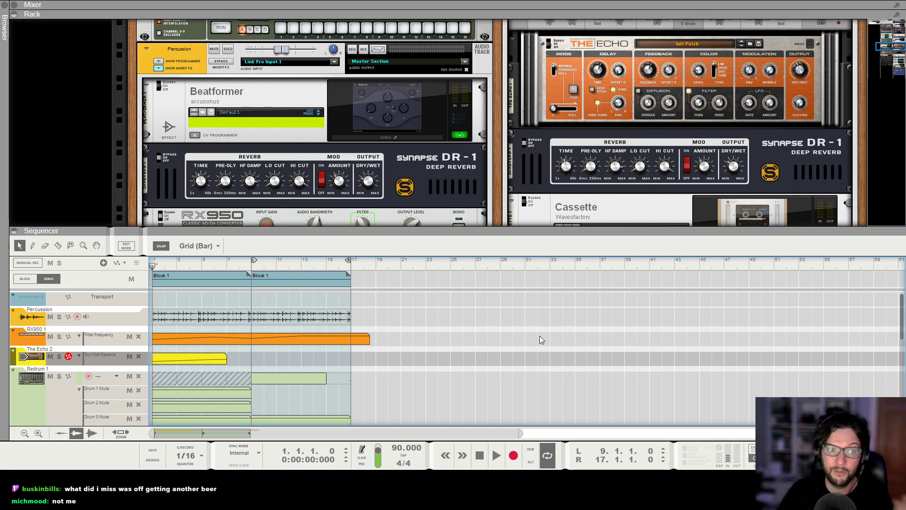
Play the song from bar 1 and review the sequencer lanes, including the RX950 1 Filter Frequency curve
scroll(270, 186, "up", 5)
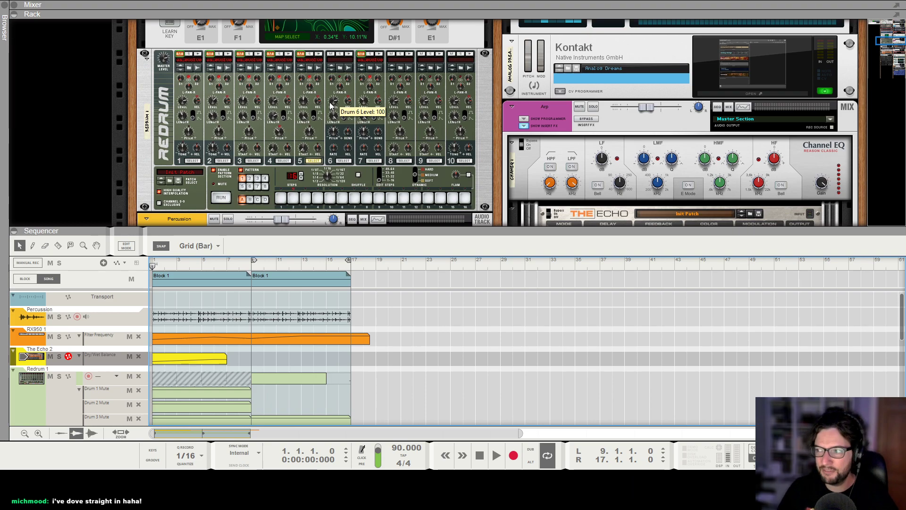
scroll(472, 334, "down", 5)
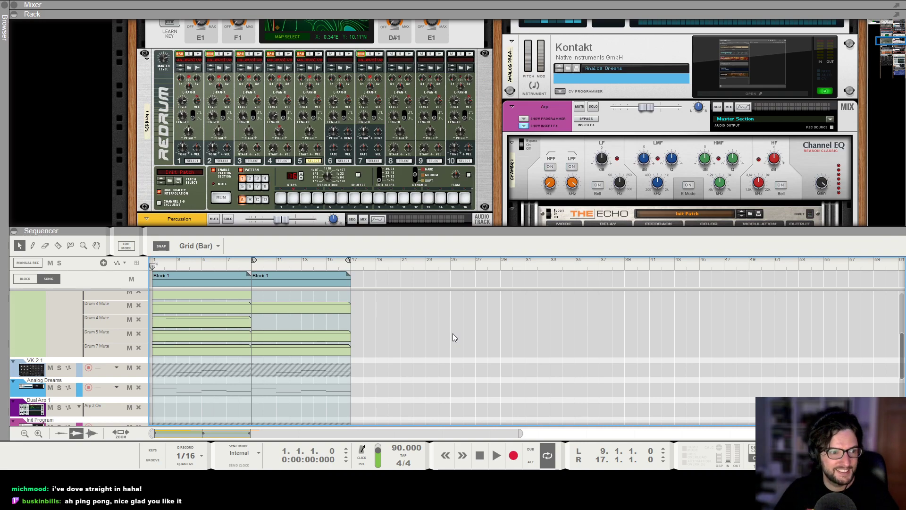
key("space")
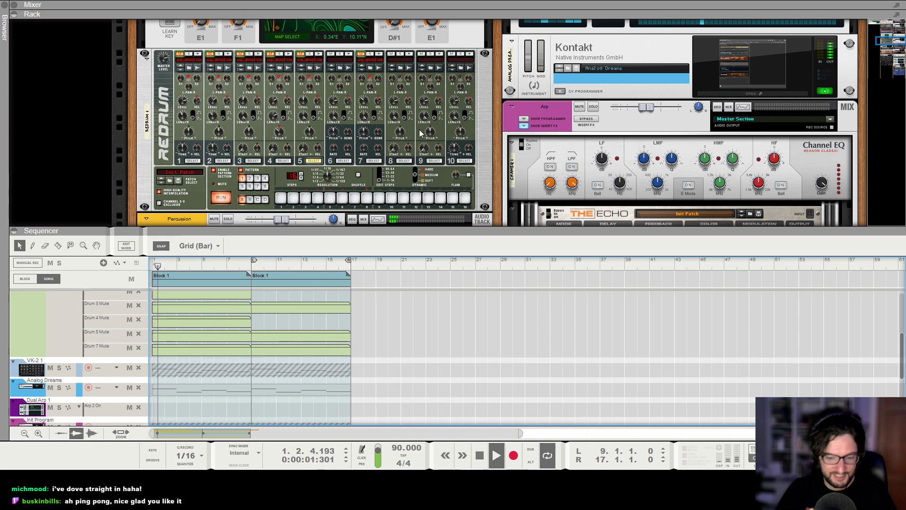
scroll(410, 300, "up", 3)
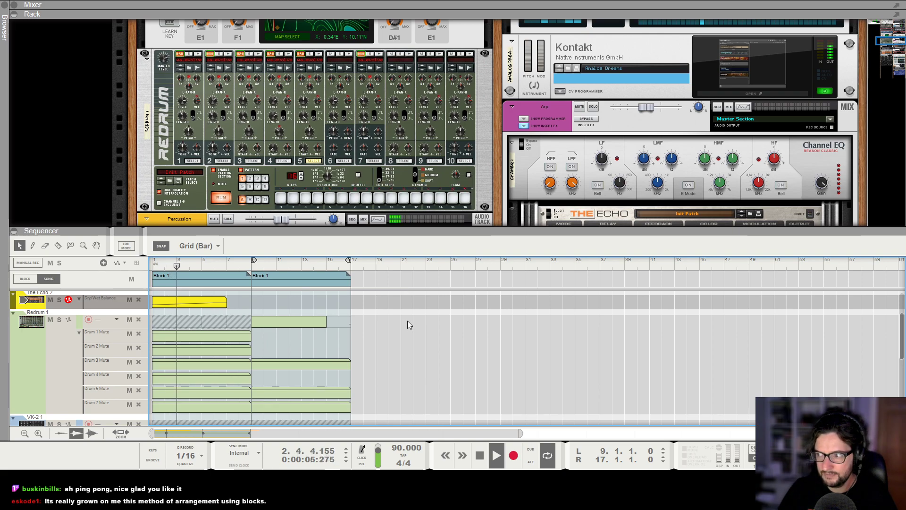
scroll(407, 337, "down", 5)
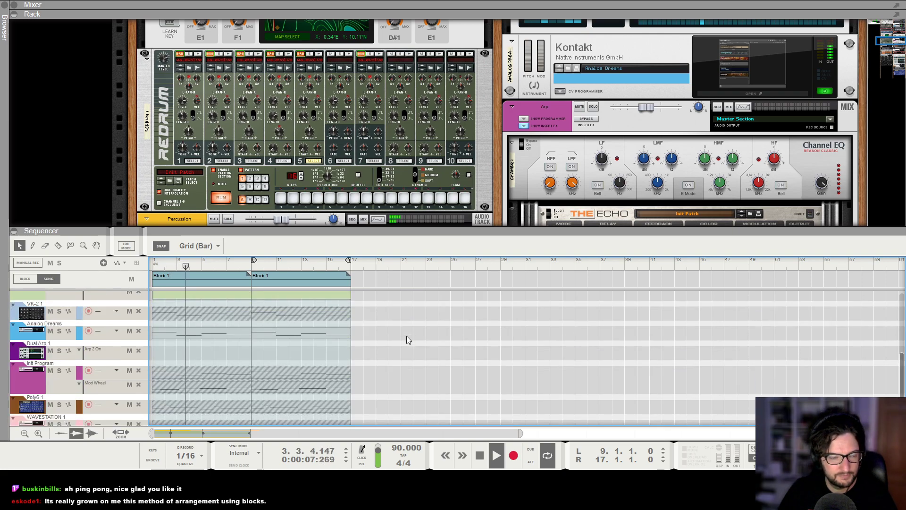
scroll(407, 338, "down", 2)
scroll(401, 332, "up", 8)
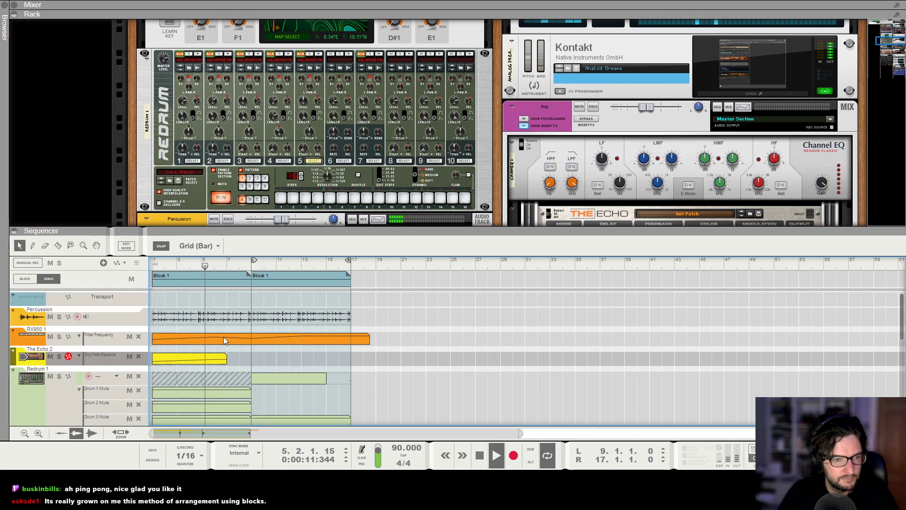
left_click(192, 336)
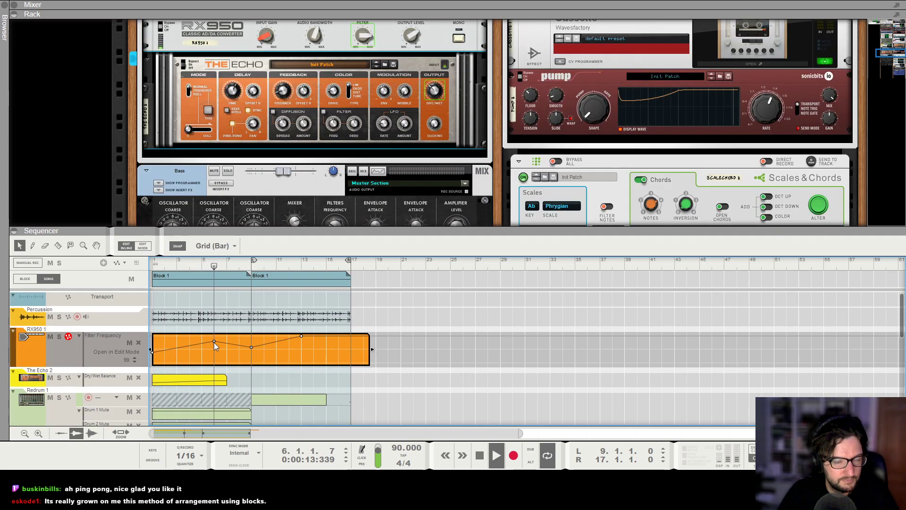
left_click(451, 389)
scroll(451, 389, "down", 5)
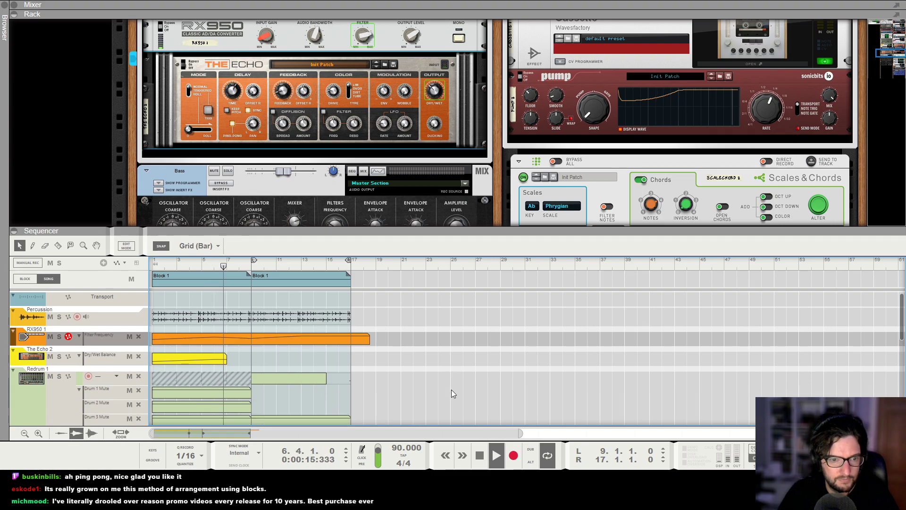
scroll(432, 371, "up", 2)
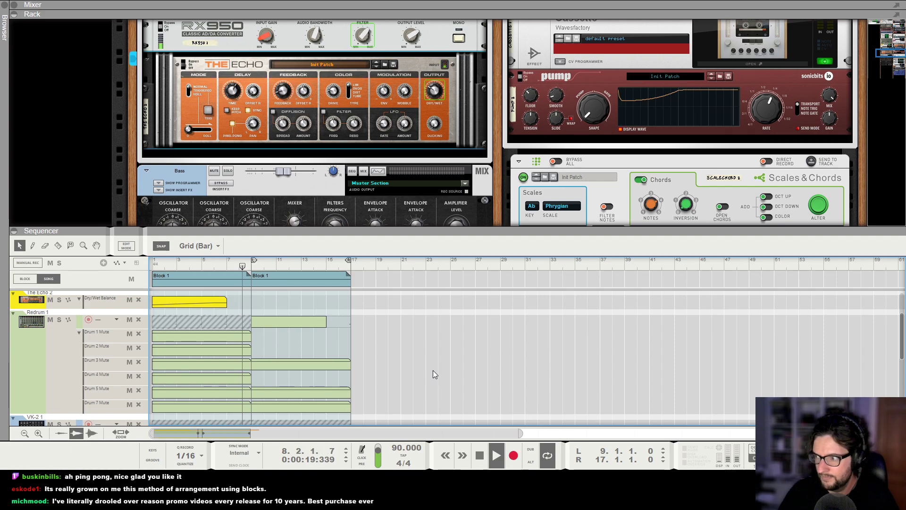
scroll(415, 360, "up", 4)
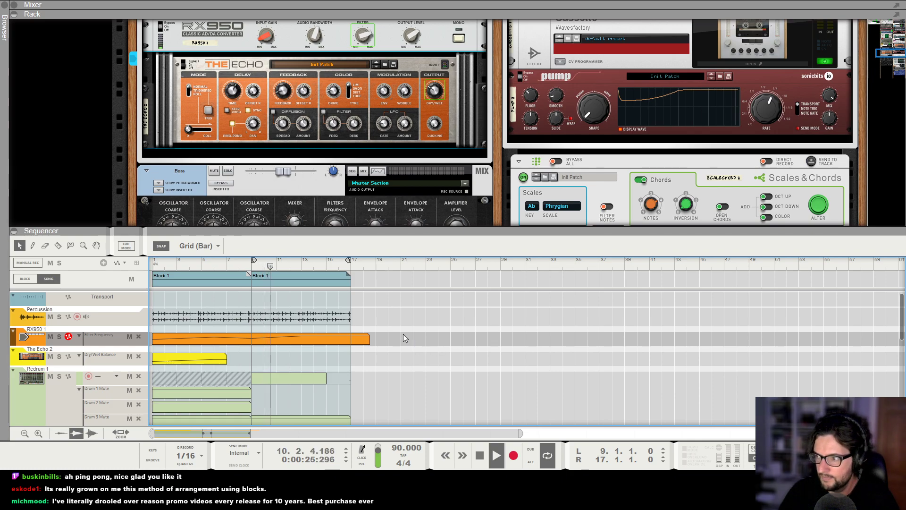
scroll(274, 174, "down", 6)
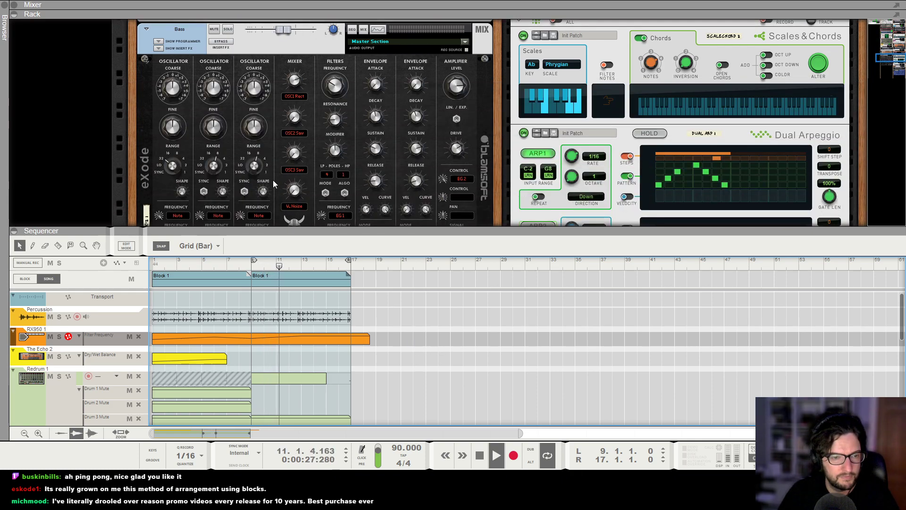
Shorten the Drum 3 Mute clip in the second block to end at bar 13
scroll(390, 347, "down", 2)
scroll(389, 347, "down", 2)
left_click_drag(340, 366, 301, 366)
left_click(400, 351)
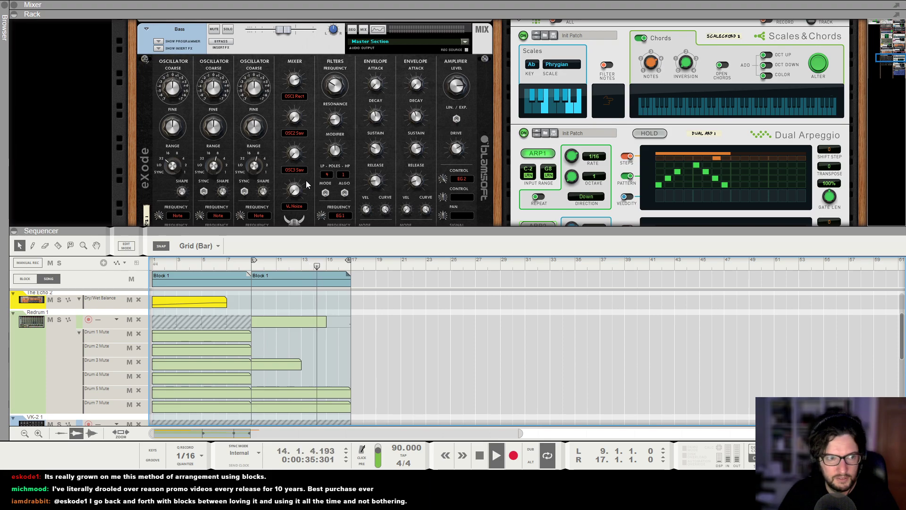
Create a Hat Density automation lane for Beat Map 1 and draw a clip over bars 12 to 18
key("F6")
scroll(318, 176, "up", 1)
scroll(319, 178, "up", 15)
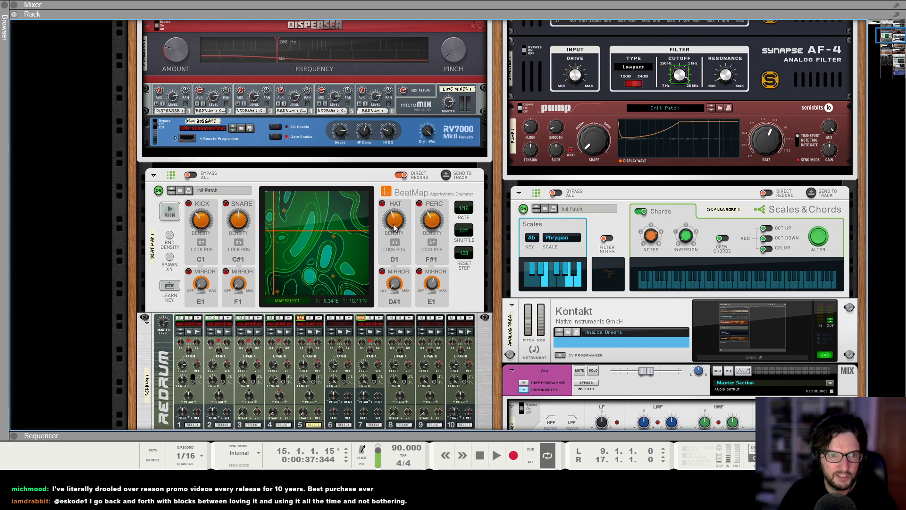
key("F6")
scroll(338, 361, "up", 1)
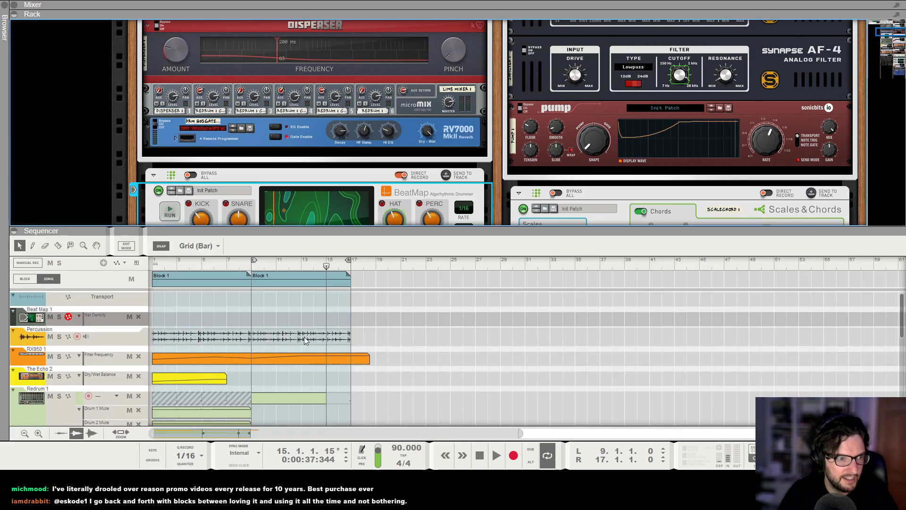
left_click(303, 320, "alt")
left_click_drag(304, 319, 363, 319)
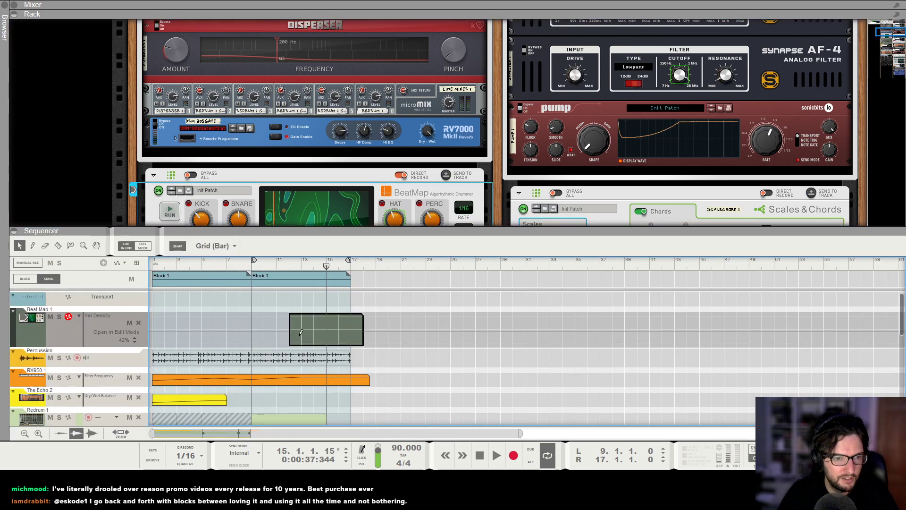
Shape the Hat Density clip to start low at bar 13 and rise to about 40% at bar 17
left_click_drag(304, 336, 302, 341)
key("space")
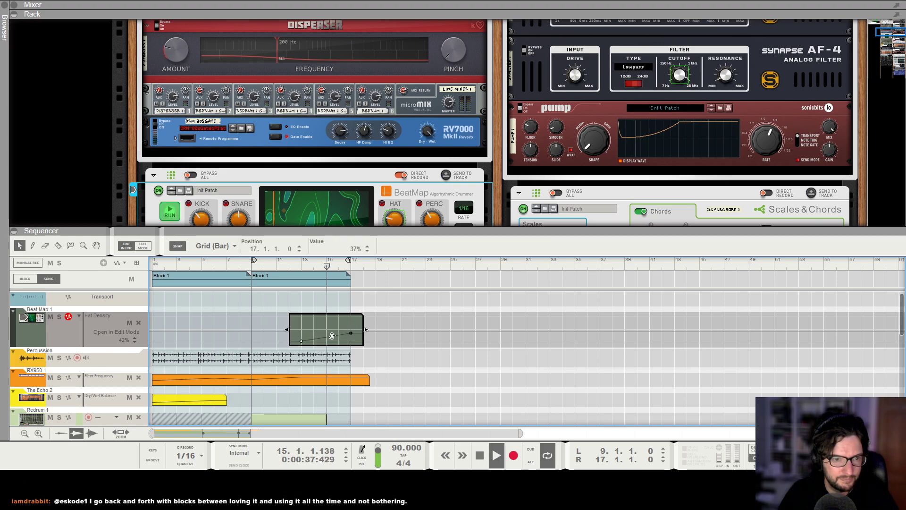
left_click(350, 333)
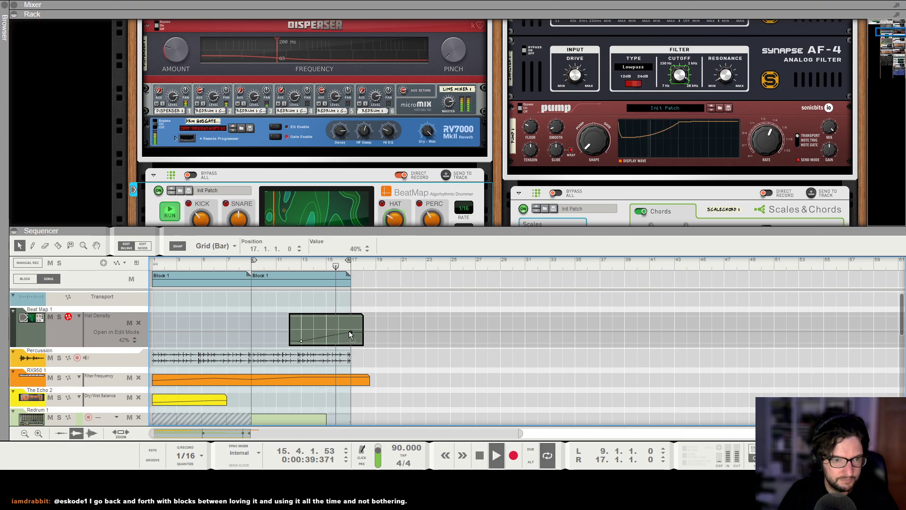
left_click(396, 305)
double_click(306, 324)
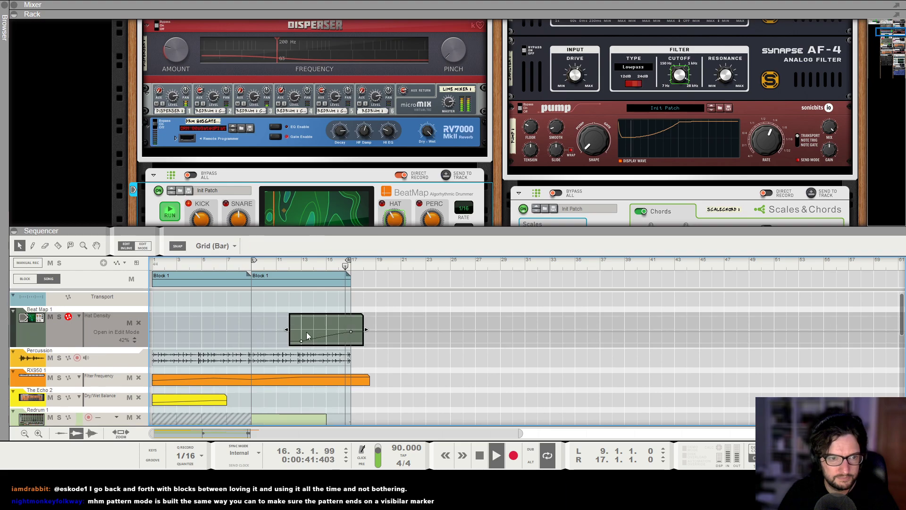
key("space")
left_click(447, 380)
Play the arrangement from the song start and again from bar 9 to review the second block's drum lanes
key("shift+Return")
key("space")
key("space")
scroll(430, 361, "down", 5)
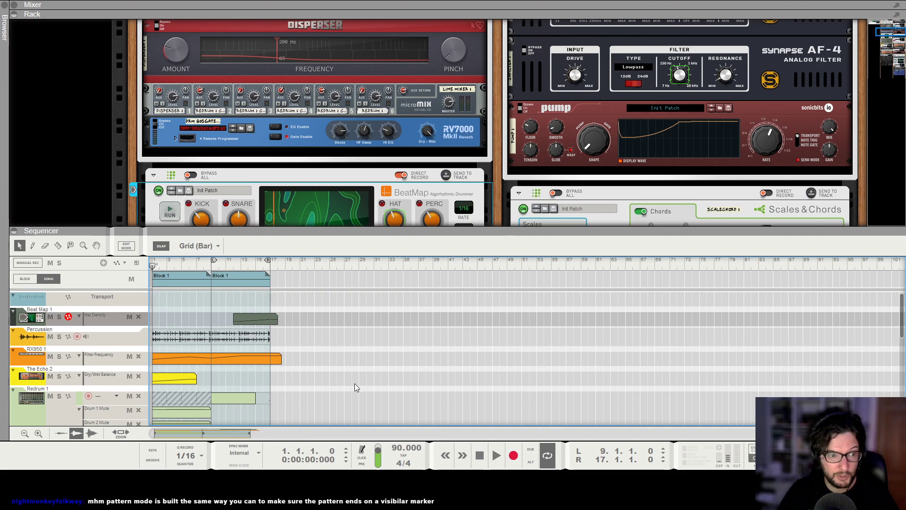
key("space")
scroll(362, 383, "up", 2)
scroll(362, 383, "up", 1)
scroll(361, 383, "down", 3)
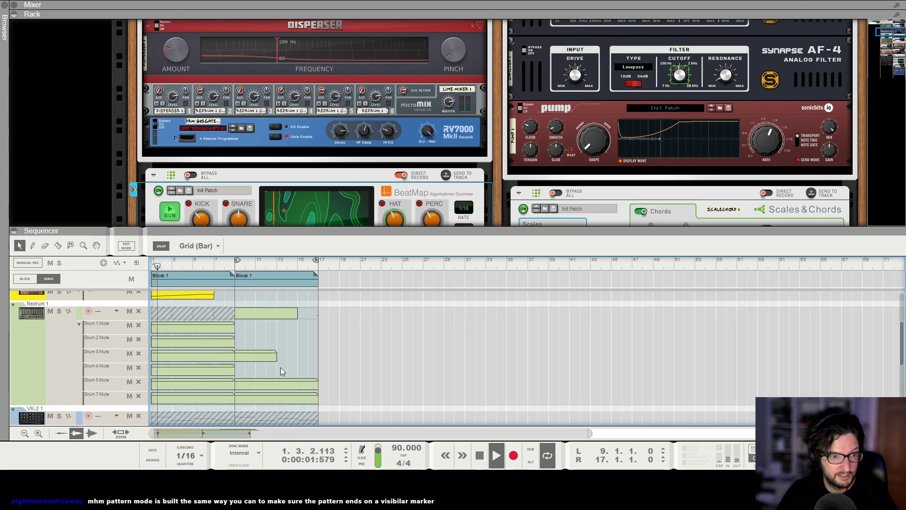
left_click(236, 265)
key("h")
scroll(346, 349, "down", 1)
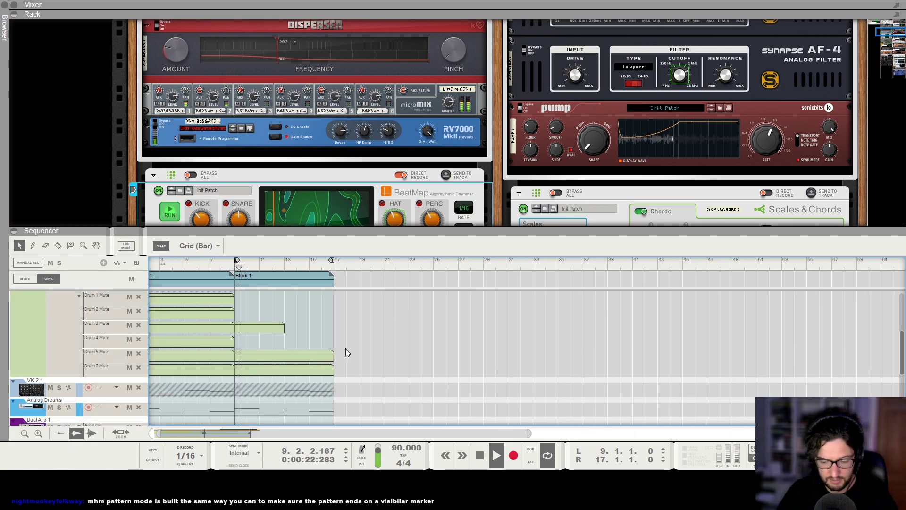
Draw a third, looped Block 1 over bars 17 to 25 and unmute its VK-2 clip
scroll(345, 349, "up", 1)
scroll(346, 350, "down", 1)
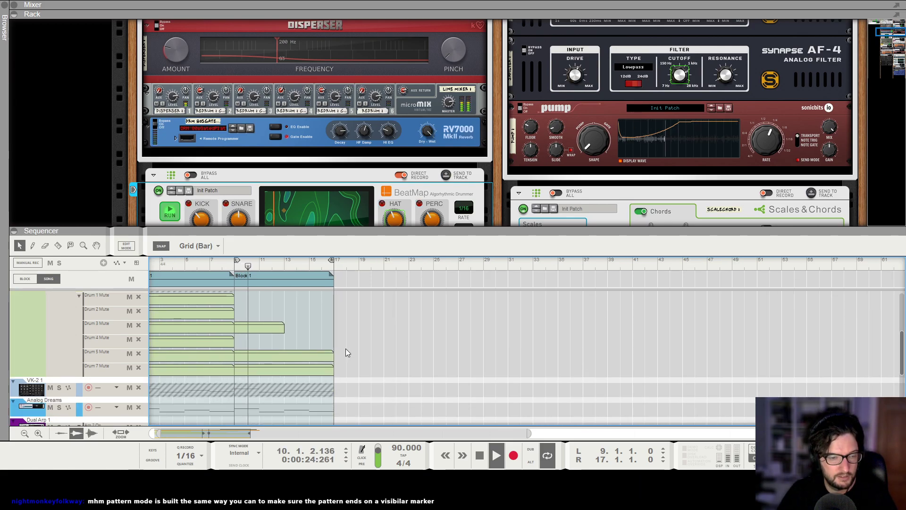
key("F6")
scroll(345, 353, "up", 3)
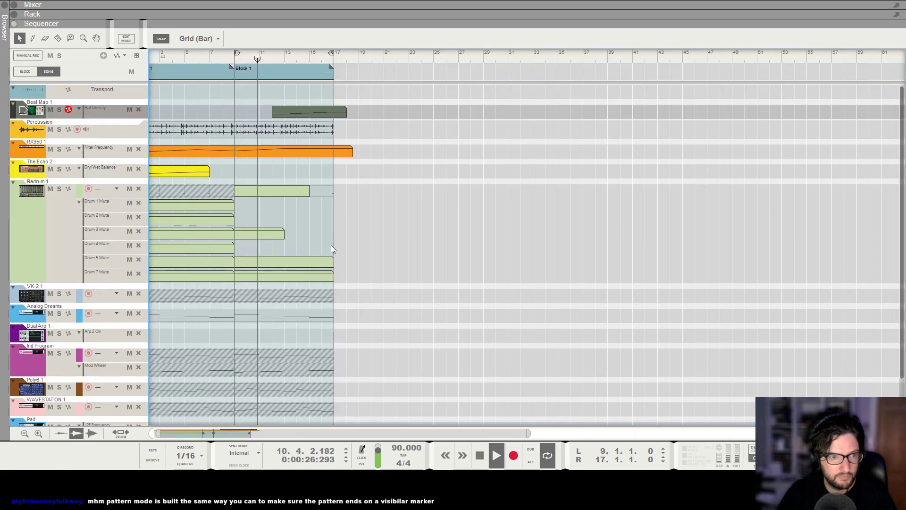
left_click_drag(244, 76, 343, 75)
key("ctrl+l")
scroll(458, 238, "down", 3)
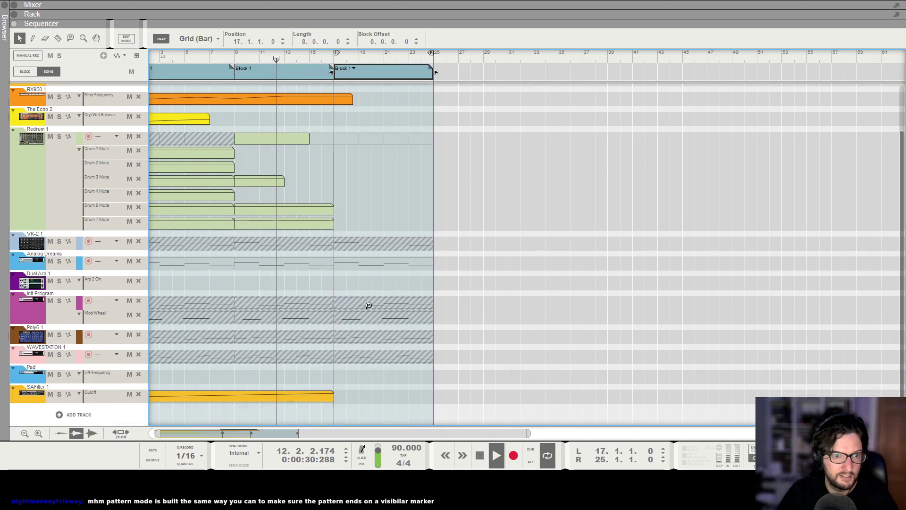
left_click(34, 41)
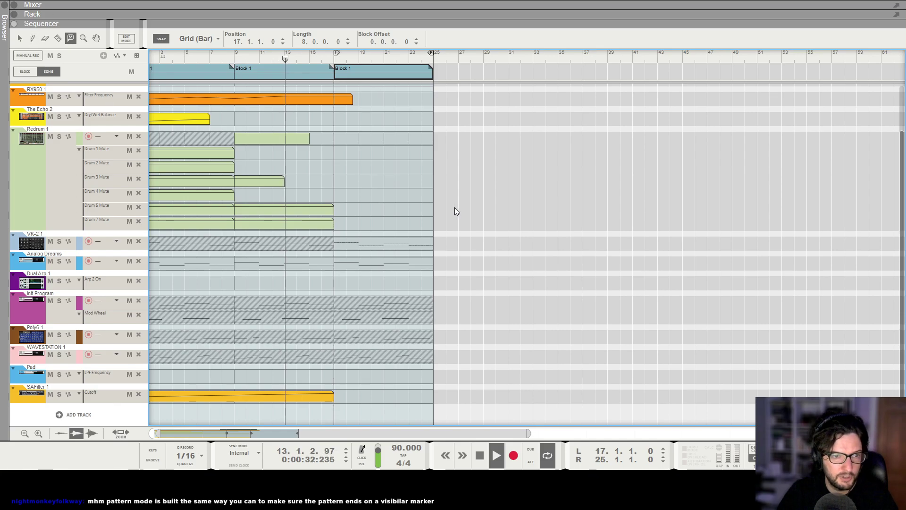
Create a Filters Frequency automation lane for VK-2 1 and draw a clip over bars 16 to 25
key("F6")
scroll(569, 189, "up", 5)
scroll(539, 212, "down", 6)
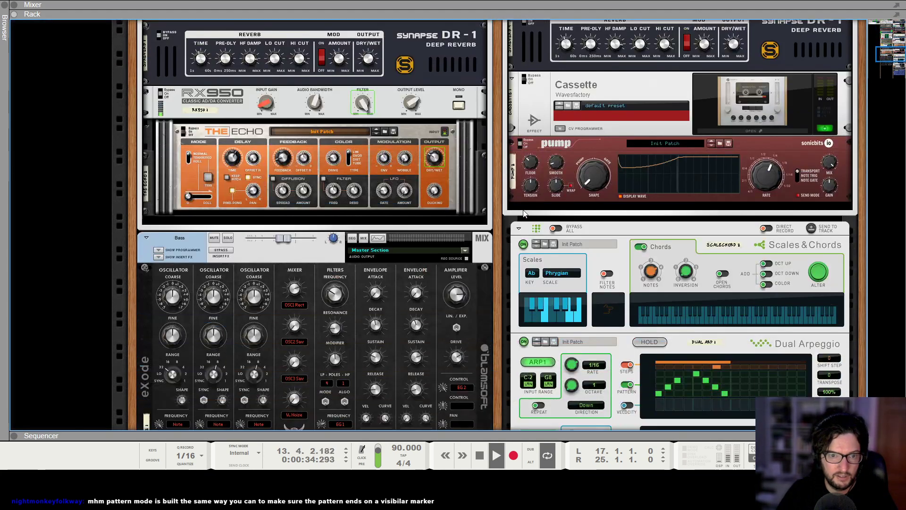
left_click(333, 241, "alt")
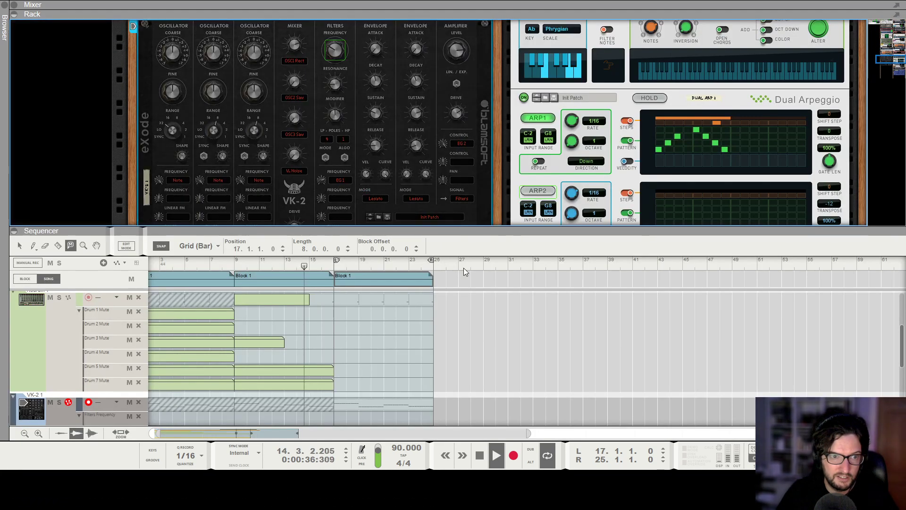
scroll(369, 344, "down", 1)
key("q")
left_click_drag(330, 389, 433, 392)
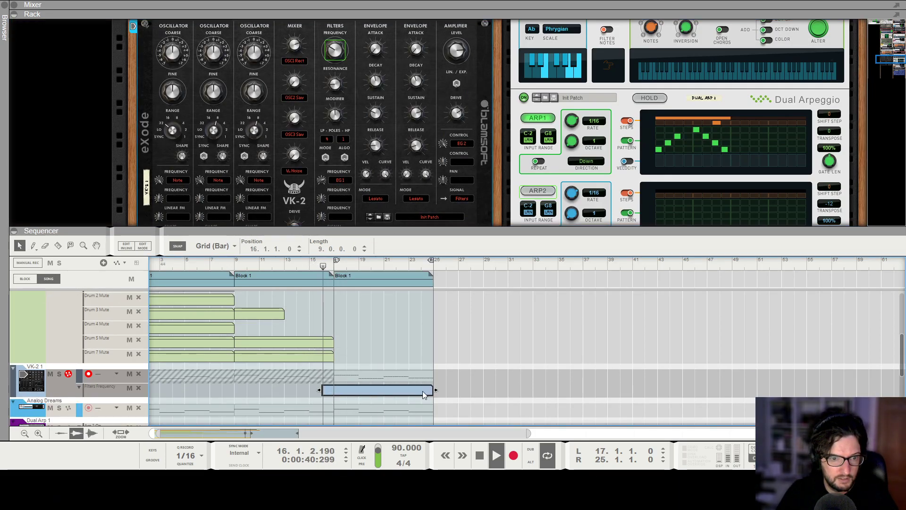
Extend the Filters Frequency clip to bar 26 and add a gradual rise from bar 17 to 87 Hz at bar 25
left_click_drag(334, 410, 434, 406)
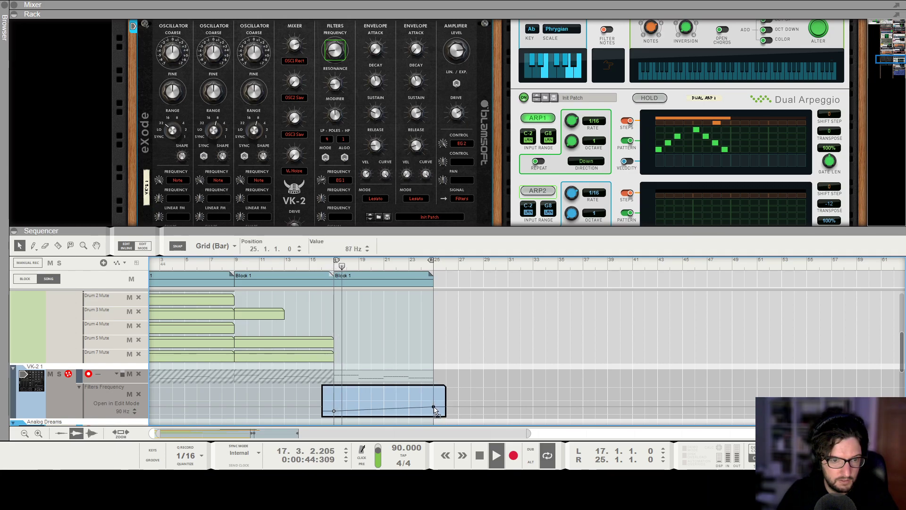
left_click(451, 341)
scroll(437, 356, "up", 3)
scroll(368, 363, "down", 3)
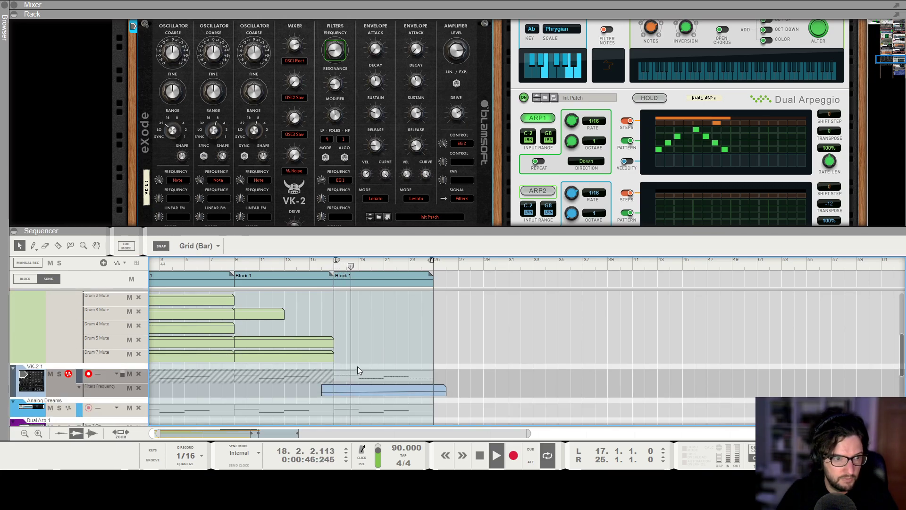
Stop playback and add a Drum 5 Mute clip on Redrum 1 over bars 17 to 25
scroll(279, 160, "up", 10)
scroll(276, 160, "up", 10)
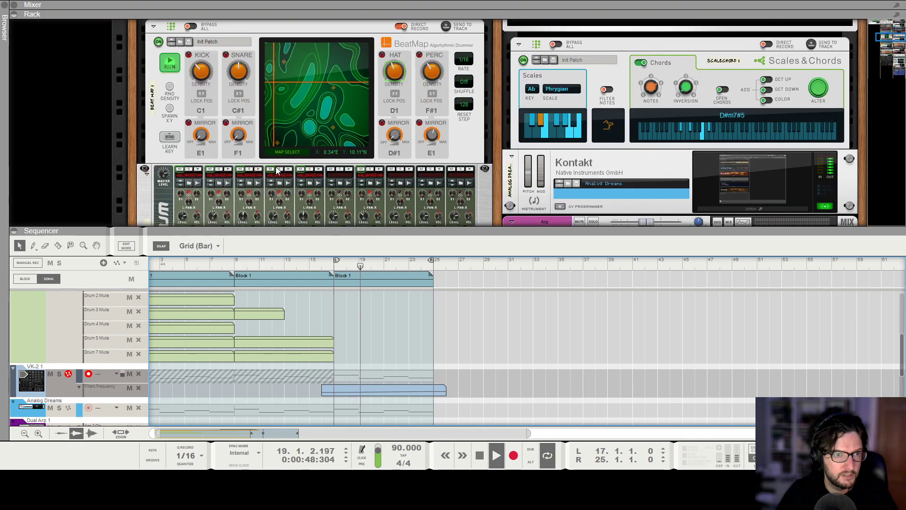
key("space")
left_click(419, 123)
left_click(293, 177)
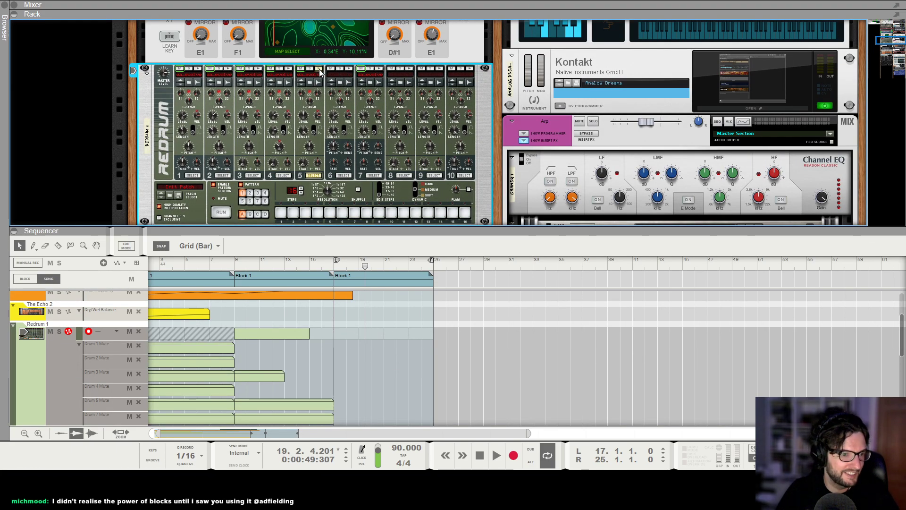
left_click_drag(326, 402, 425, 404)
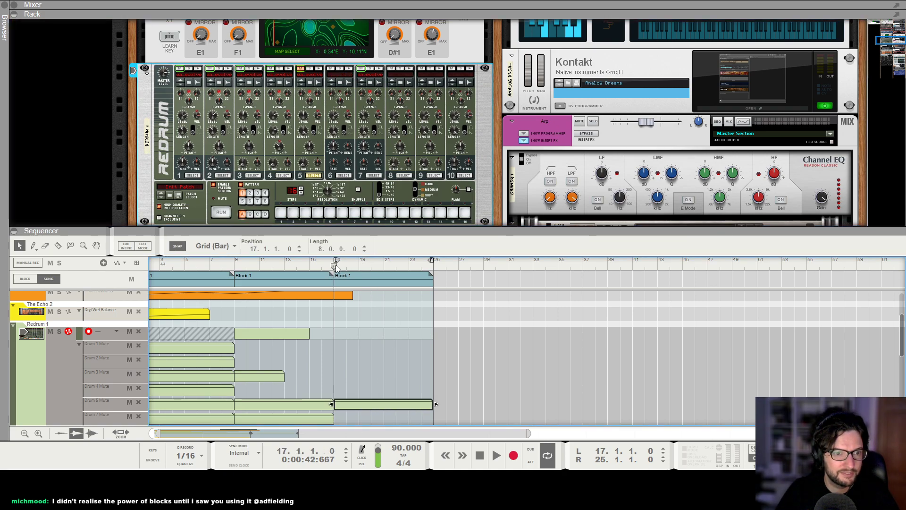
Play the third block from bar 17 to review its drum and filter changes
key("space")
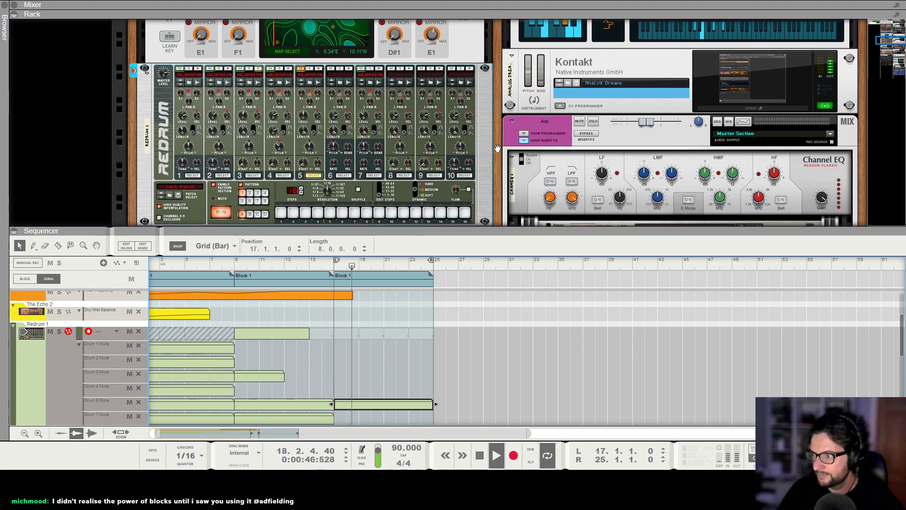
left_click(515, 345)
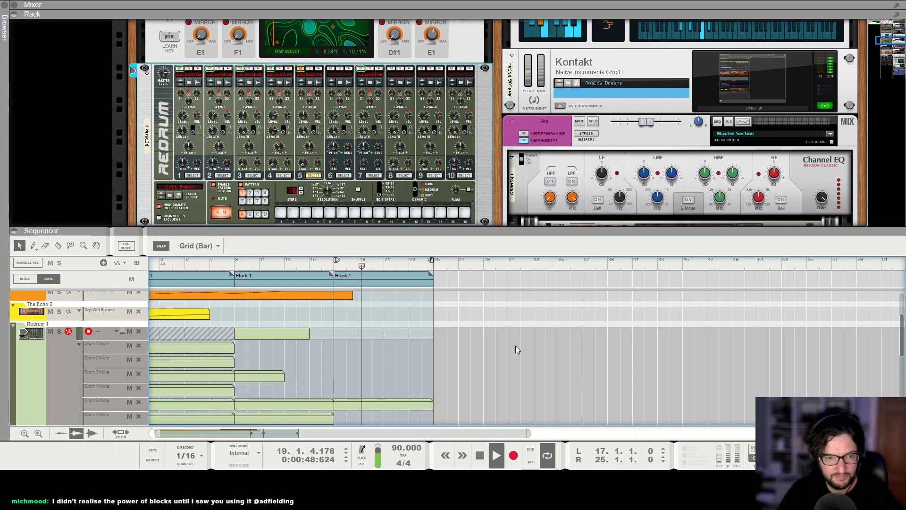
scroll(503, 338, "down", 2)
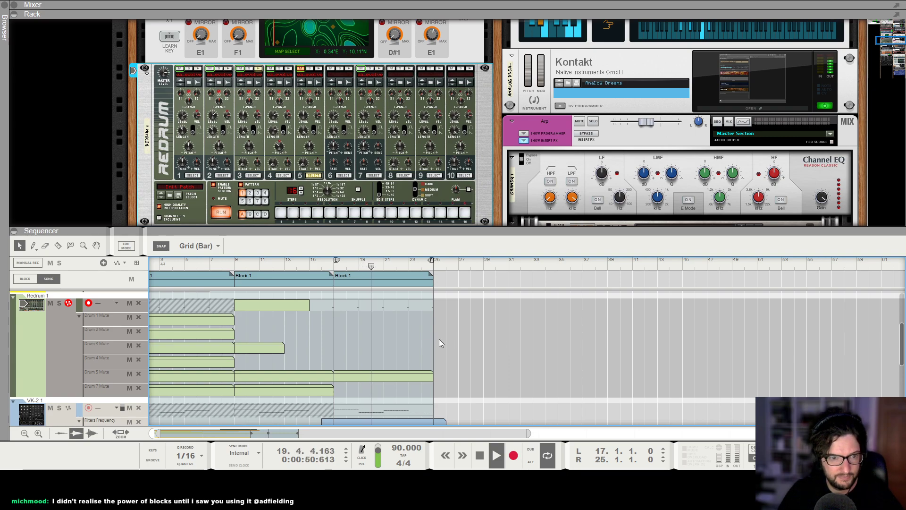
scroll(445, 338, "up", 2)
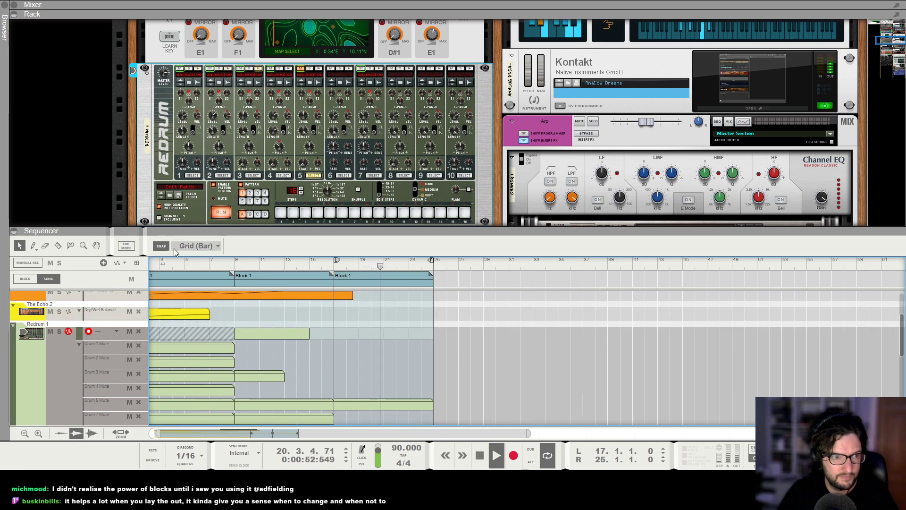
key("space")
Copy the Redrum clip from the Beatmap Fillz block and paste it into the song at bar 27
left_click(321, 266)
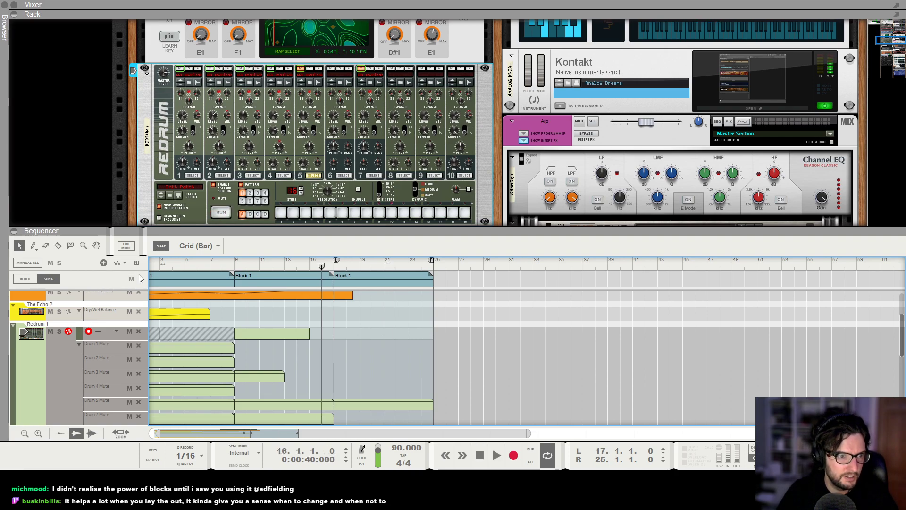
left_click(33, 281)
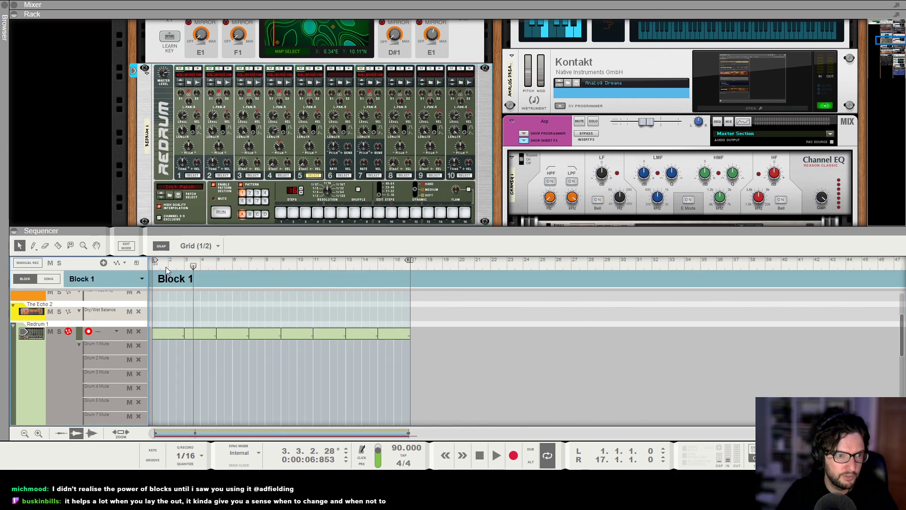
scroll(267, 354, "down", 3)
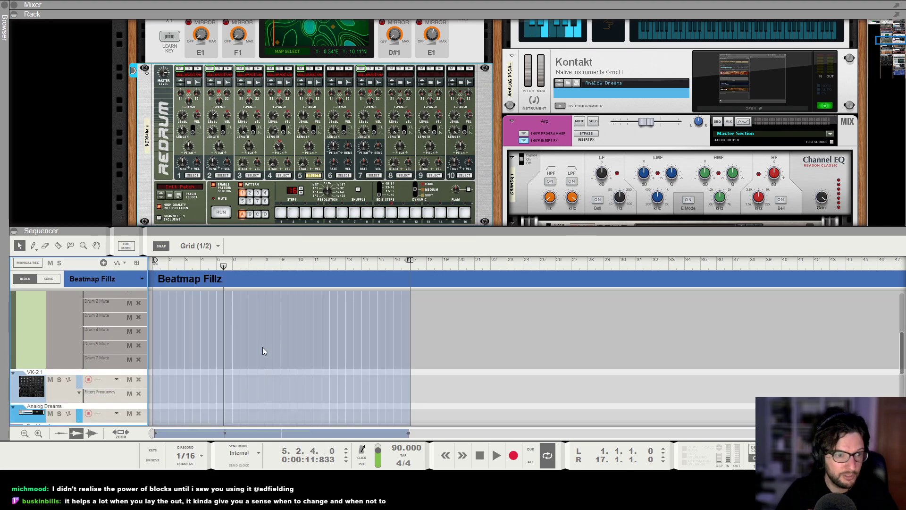
left_click(185, 265)
key("space")
scroll(203, 304, "up", 1)
scroll(179, 303, "up", 9)
scroll(179, 303, "down", 1)
left_click(32, 281)
left_click(472, 267)
key("ctrl+v")
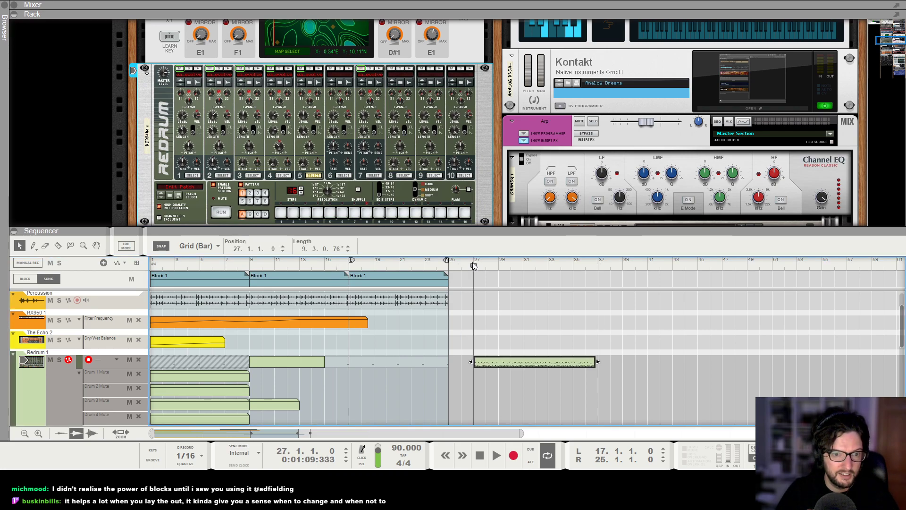
Split the pasted Redrum clip at bars 31 and 32 and copy the one-bar slice to bar 16
left_click(58, 246)
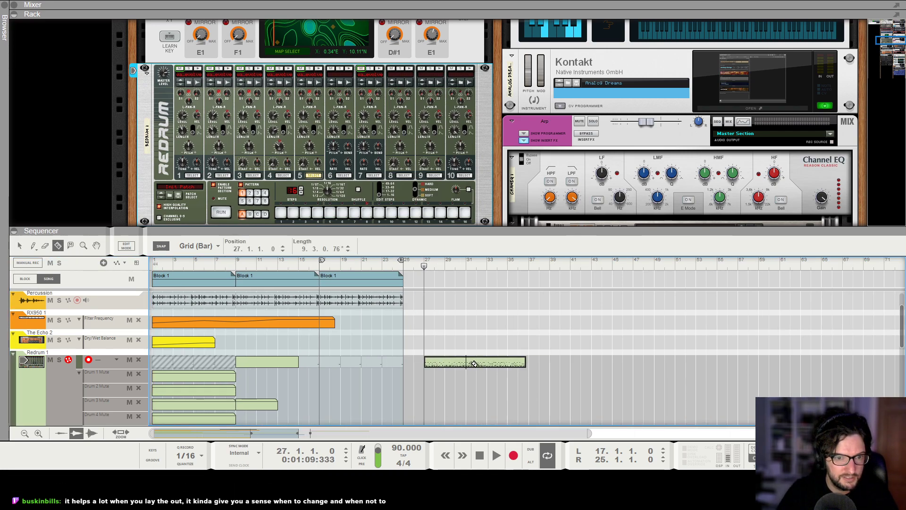
left_click(478, 363)
left_click(20, 246)
left_click(308, 261)
key("ctrl+c")
key("ctrl+v")
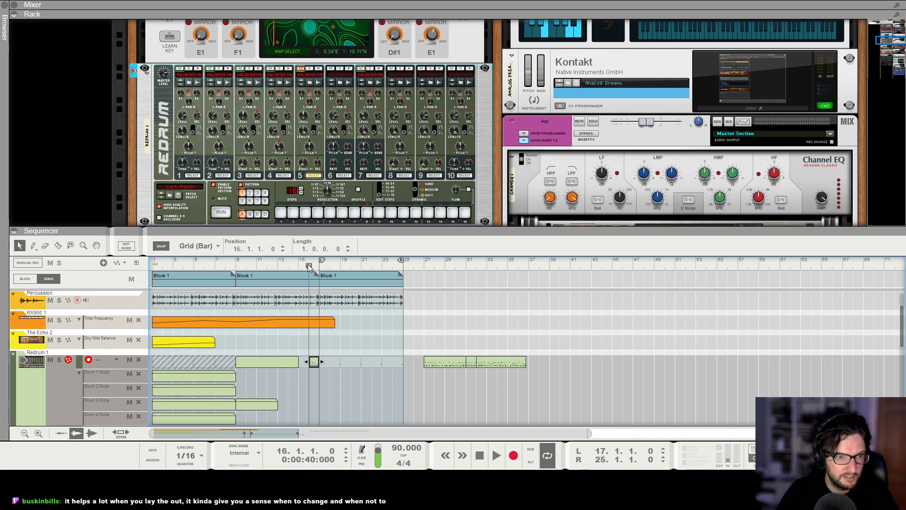
Play from bar 16 to audition the Redrum fill leading into the third block
key("space")
scroll(319, 363, "up", 5)
scroll(319, 364, "down", 1)
scroll(320, 322, "down", 4)
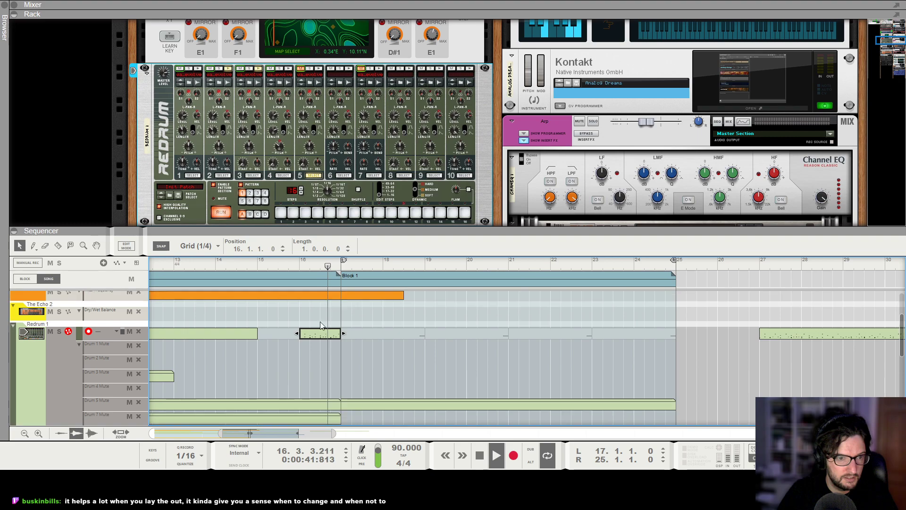
key("space")
Create an On automation lane for Beat Map 1 and add a clip over bar 16 that switches the device off
scroll(354, 306, "up", 4)
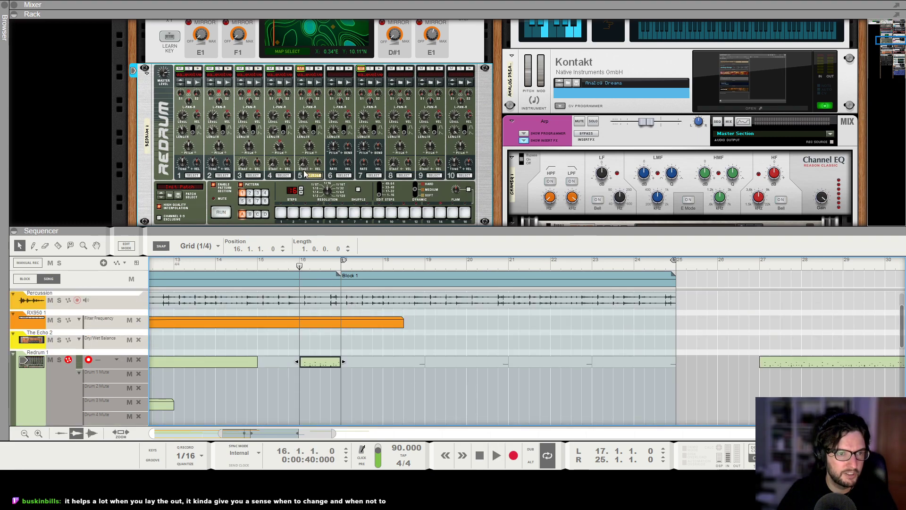
scroll(304, 173, "up", 5)
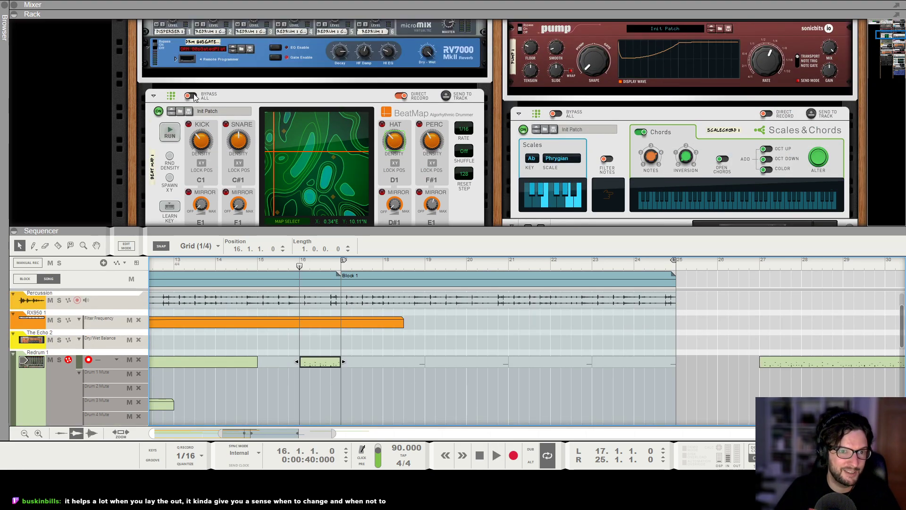
left_click(158, 114)
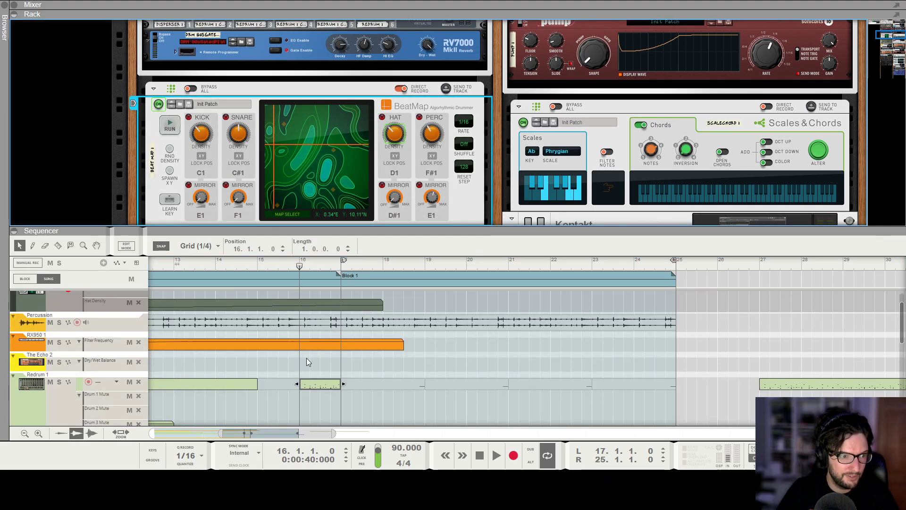
double_click(306, 301)
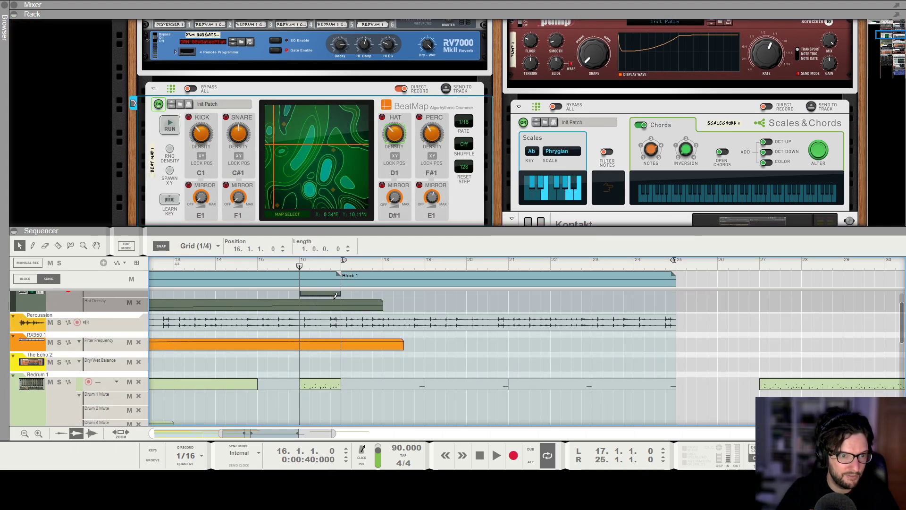
scroll(370, 363, "up", 1)
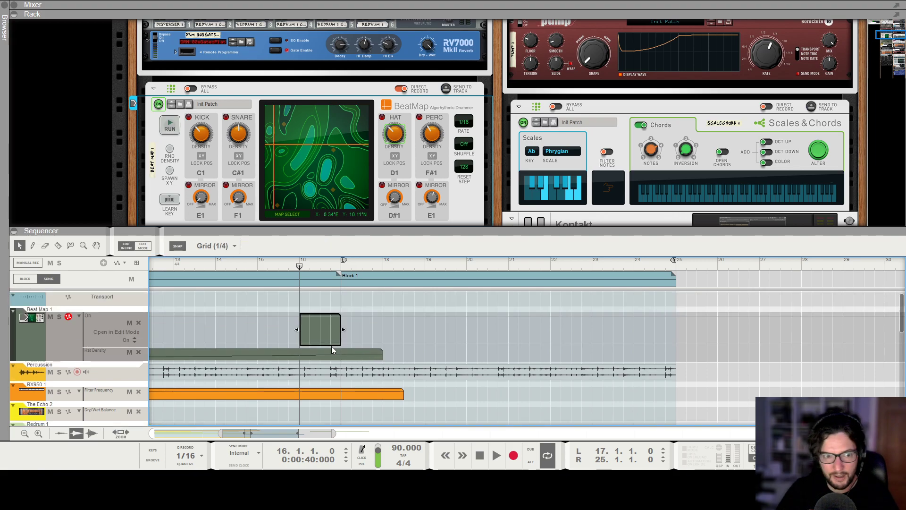
left_click(321, 339)
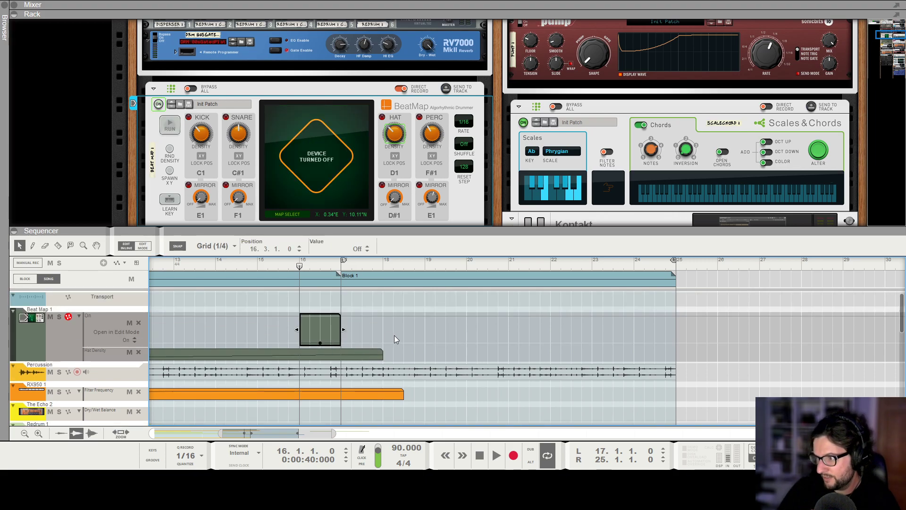
scroll(407, 336, "down", 1)
scroll(406, 333, "down", 5)
scroll(546, 363, "up", 1)
scroll(506, 377, "up", 3)
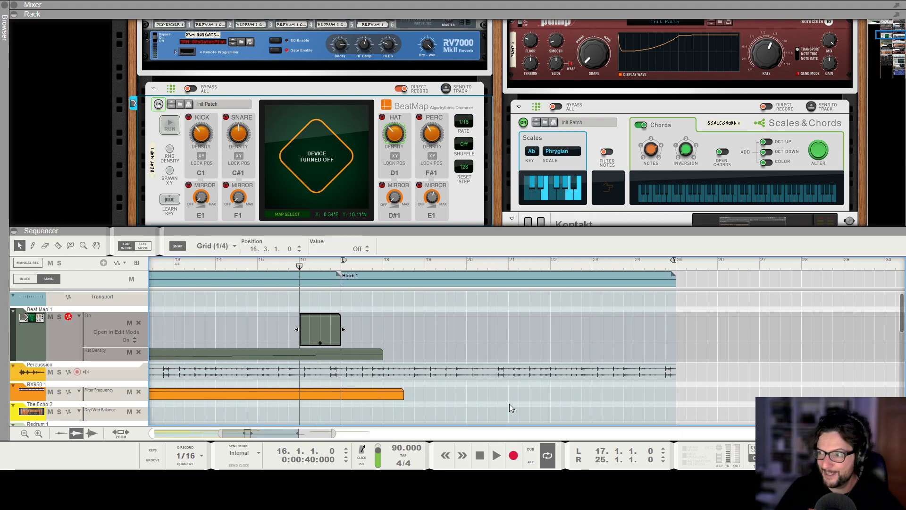
left_click(509, 403)
Play bar 16 again to check the fill with the Beat Map switched off
scroll(517, 350, "down", 3)
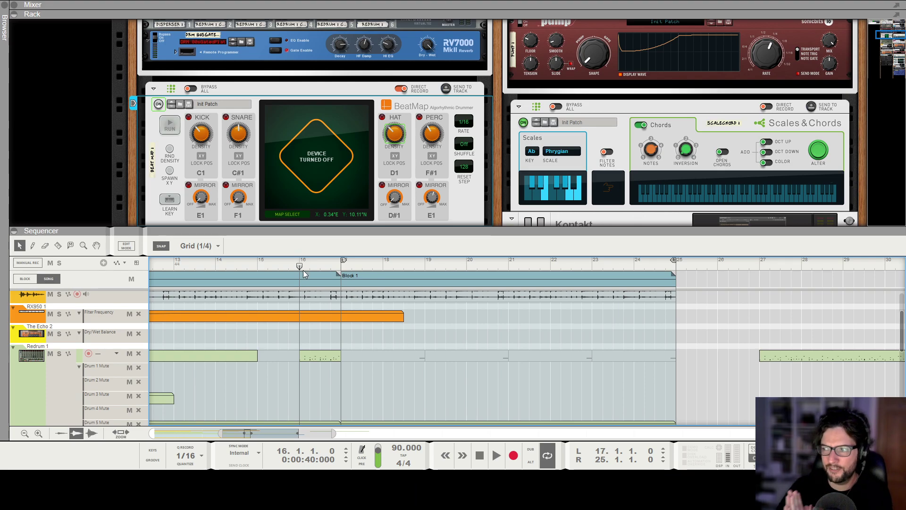
scroll(305, 266, "right", 1)
key("space")
scroll(352, 340, "down", 2)
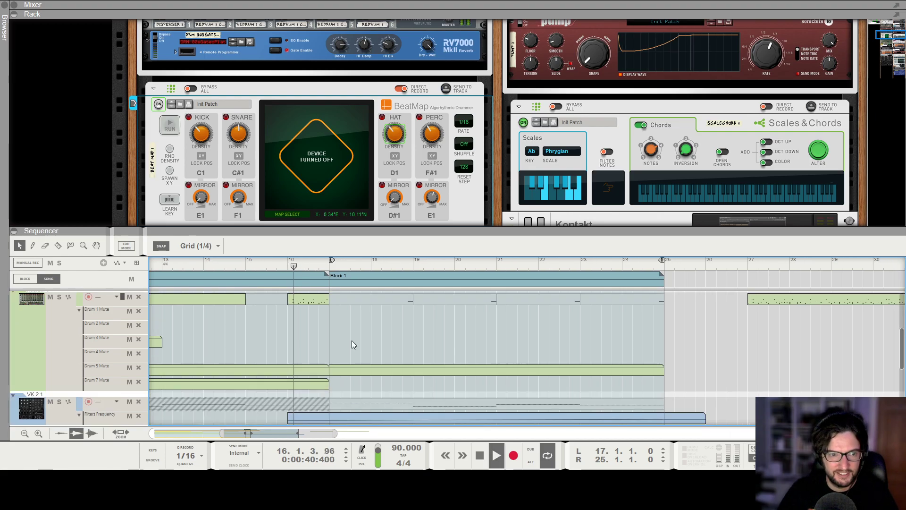
scroll(351, 340, "up", 1)
scroll(325, 314, "left", 1)
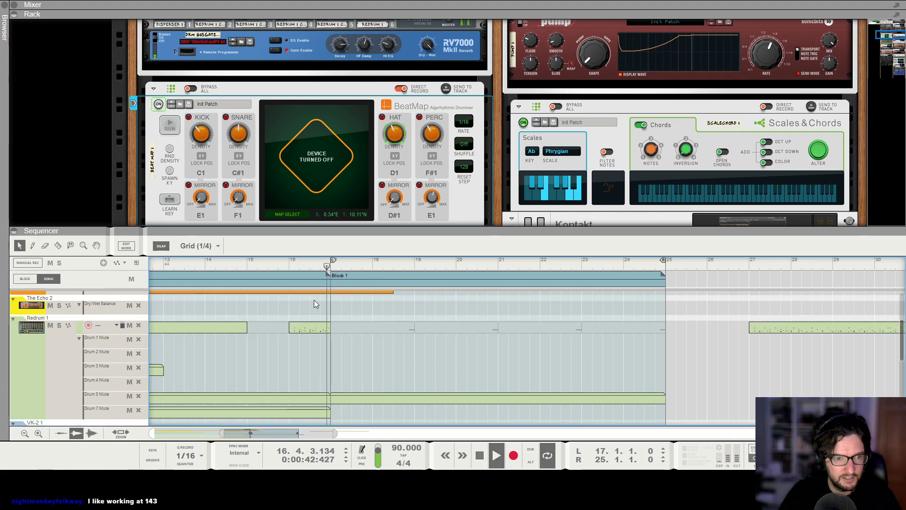
key("space")
Remove the one-bar Redrum fill from bar 16 and place the playhead at the spare fill clips at bar 27
scroll(312, 323, "down", 2)
scroll(308, 326, "down", 2)
left_click(316, 330)
left_click(528, 264)
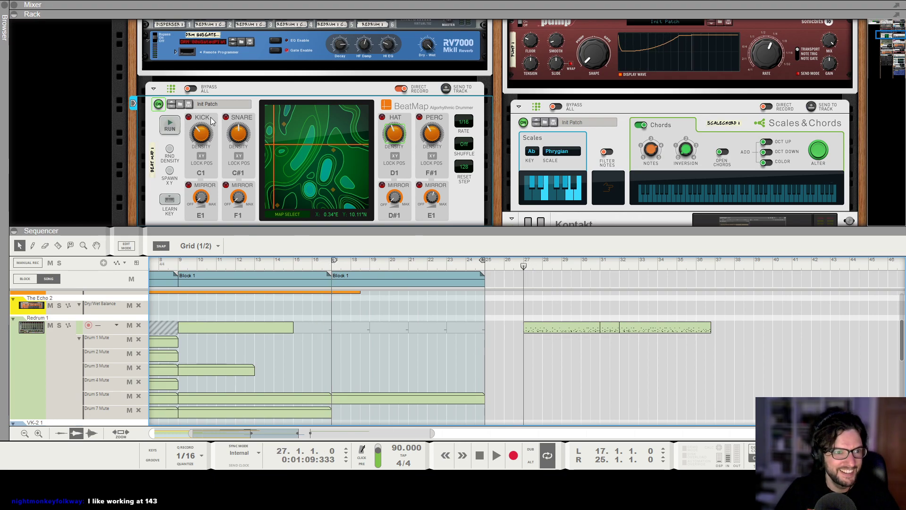
scroll(536, 314, "up", 1)
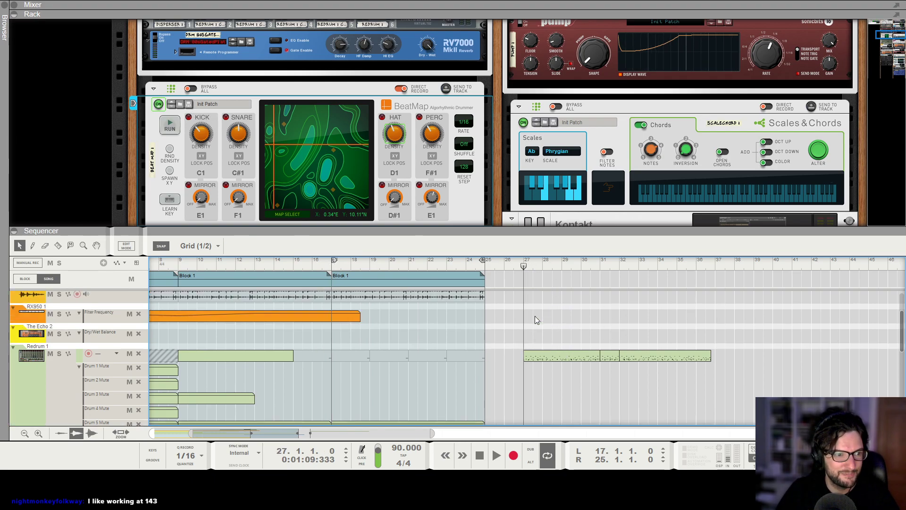
Copy the first spare four-bar Redrum fill clip from bar 27 into the gap before the third block, starting at bar 16
left_click_drag(544, 357, 341, 364)
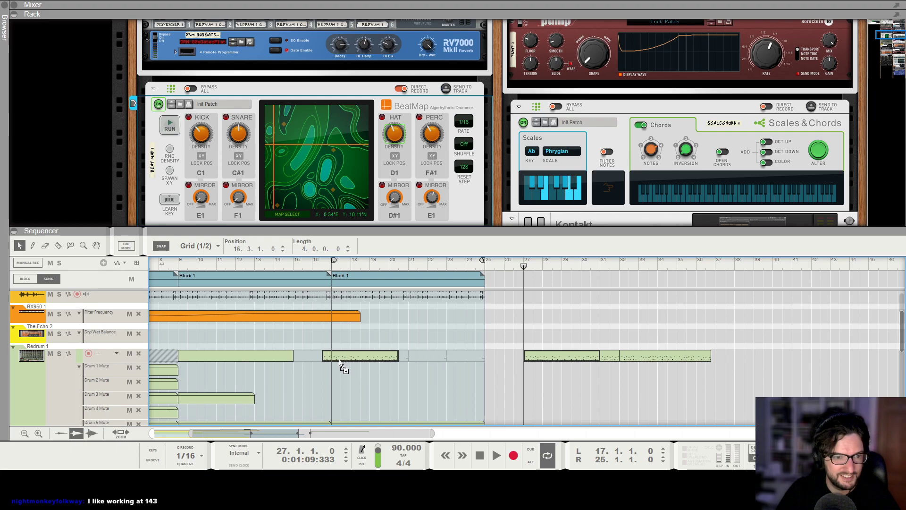
left_click(323, 265)
key("space")
scroll(371, 360, "up", 10)
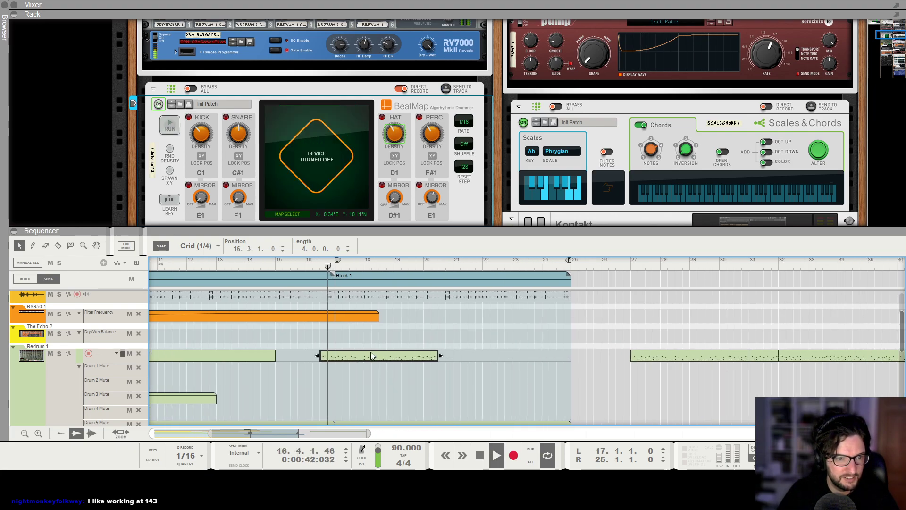
key("space")
left_click_drag(376, 358, 343, 361)
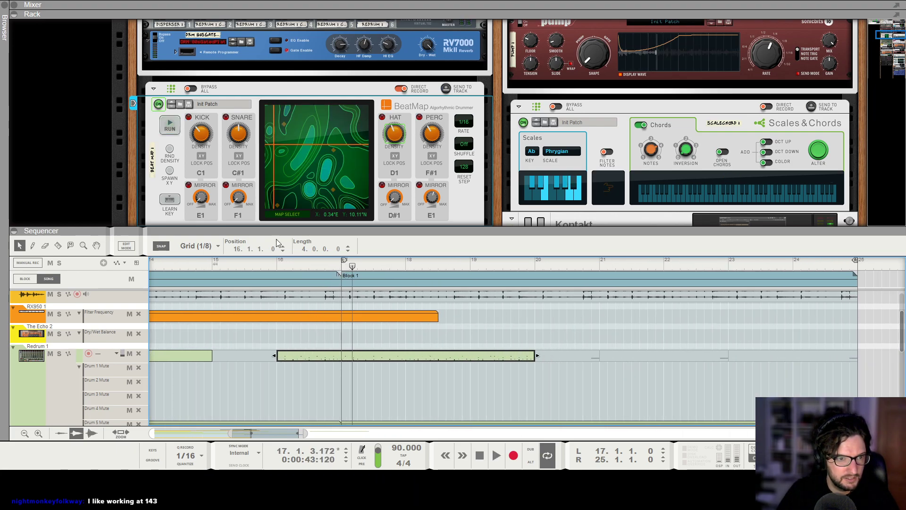
Play the fill from bar 16, then cut the clip's first bar so a three-bar clip starts at bar 16
left_click(277, 265)
key("space")
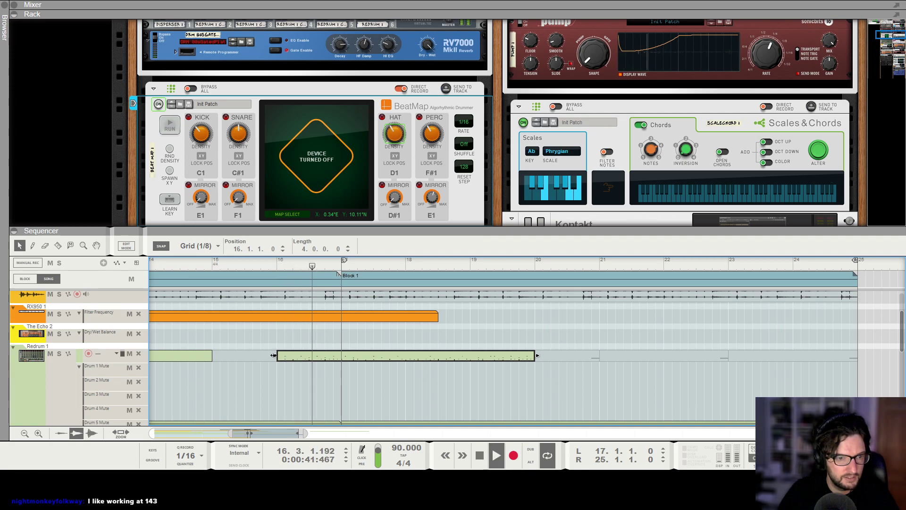
left_click_drag(279, 360, 330, 361)
key("ctrl+z")
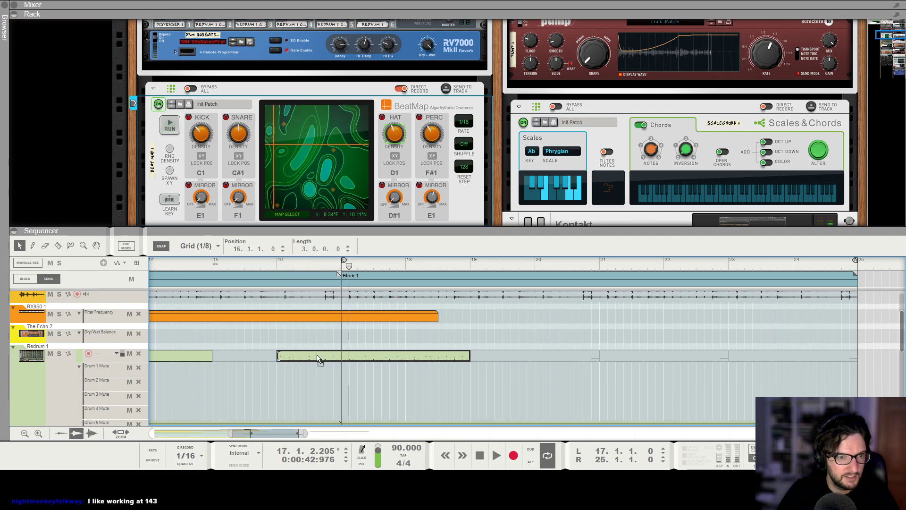
Audition the new fill from bar 16 and shorten its Redrum clip to one bar
left_click(278, 264)
key("space")
scroll(326, 358, "down", 3)
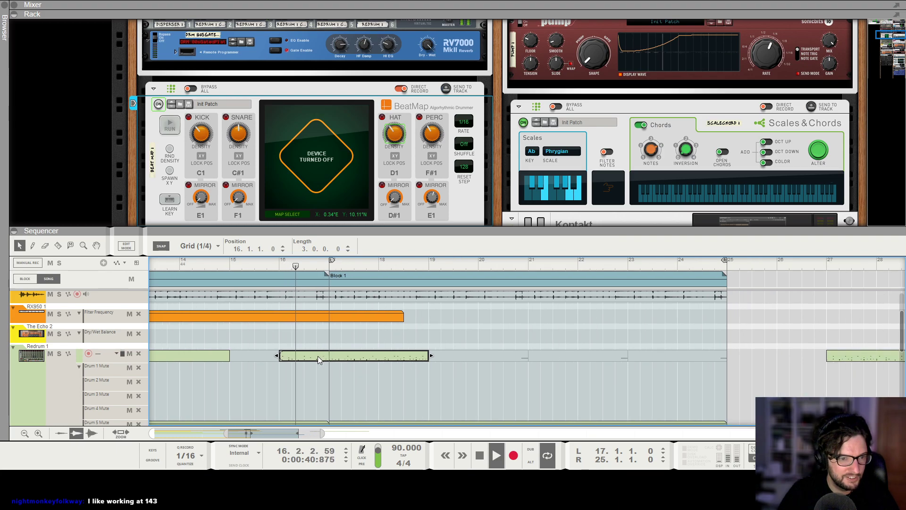
scroll(425, 357, "down", 3)
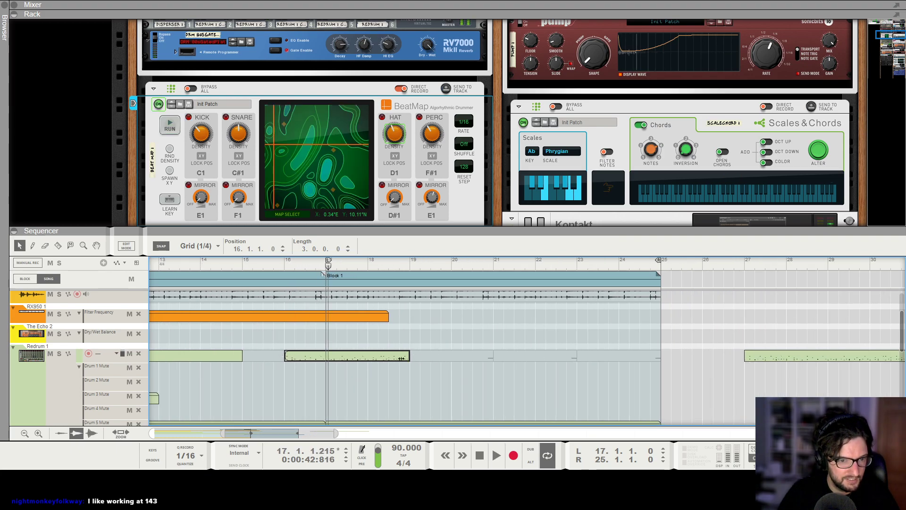
scroll(321, 368, "down", 4)
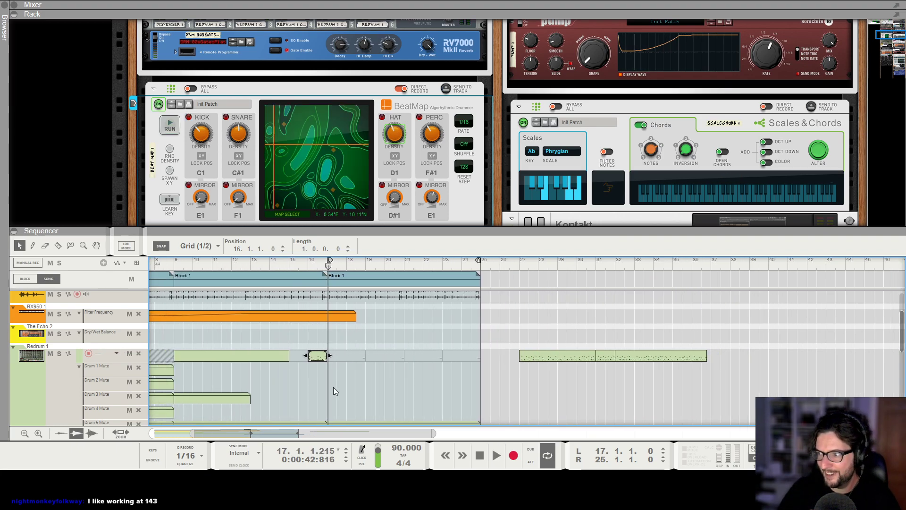
Play from bar 15 to check how the one-bar Redrum fill leads into the third block
scroll(333, 387, "down", 2)
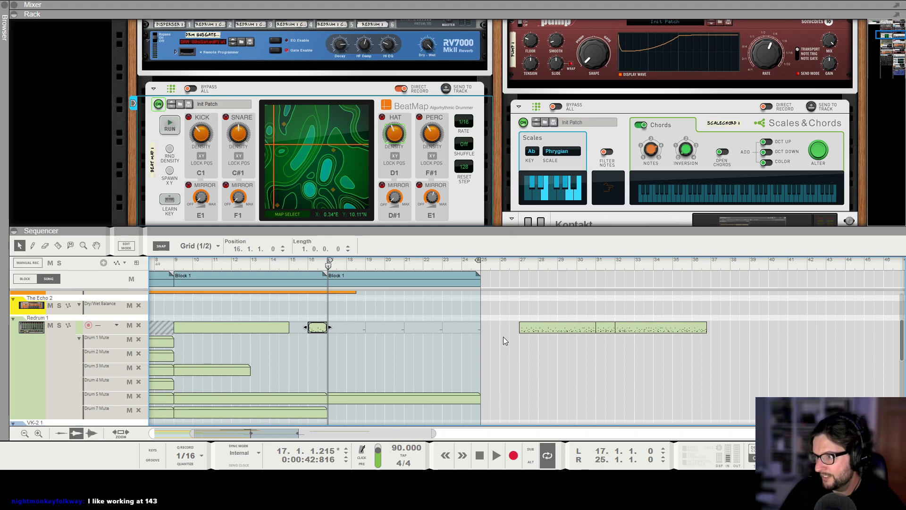
scroll(500, 352, "down", 2)
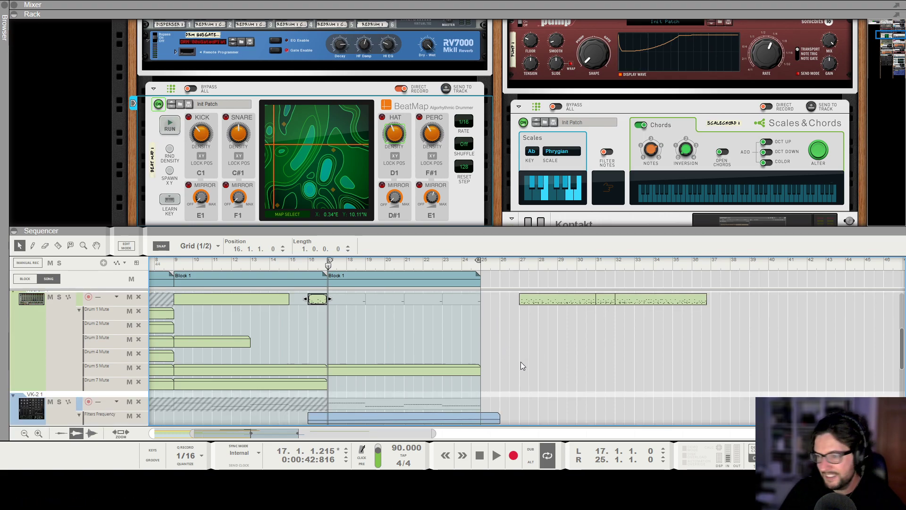
scroll(465, 361, "down", 2)
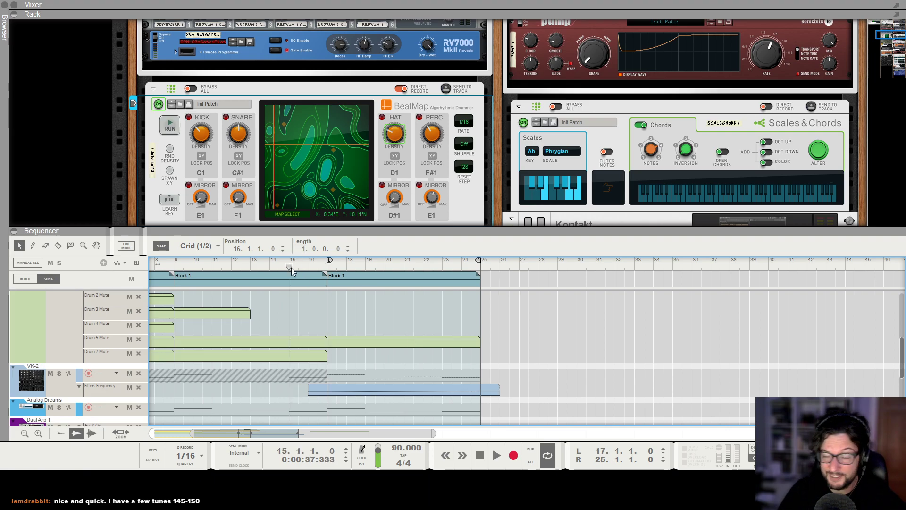
key("space")
scroll(406, 294, "down", 5)
scroll(450, 319, "up", 5)
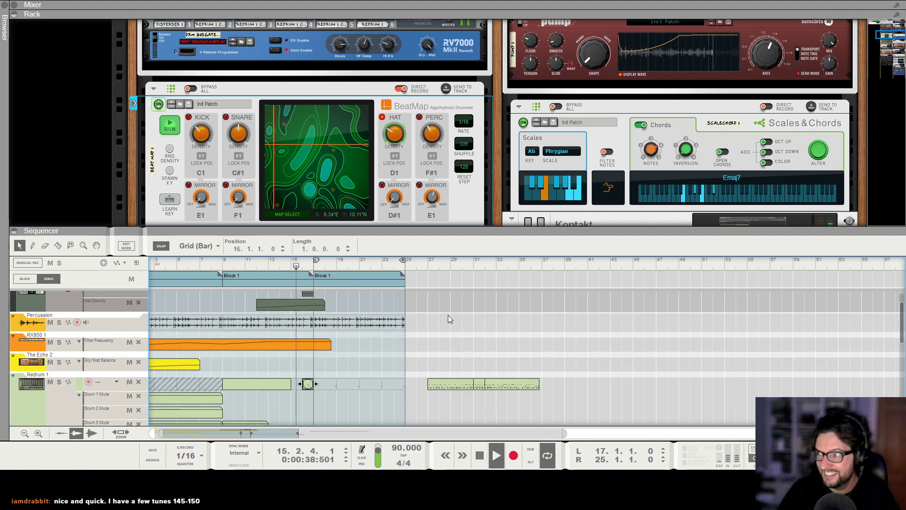
scroll(479, 328, "up", 4)
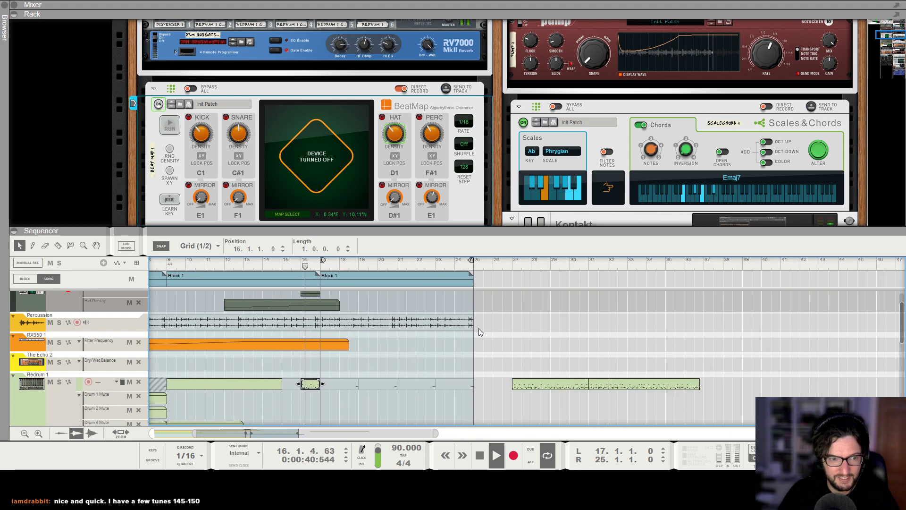
scroll(480, 326, "down", 4)
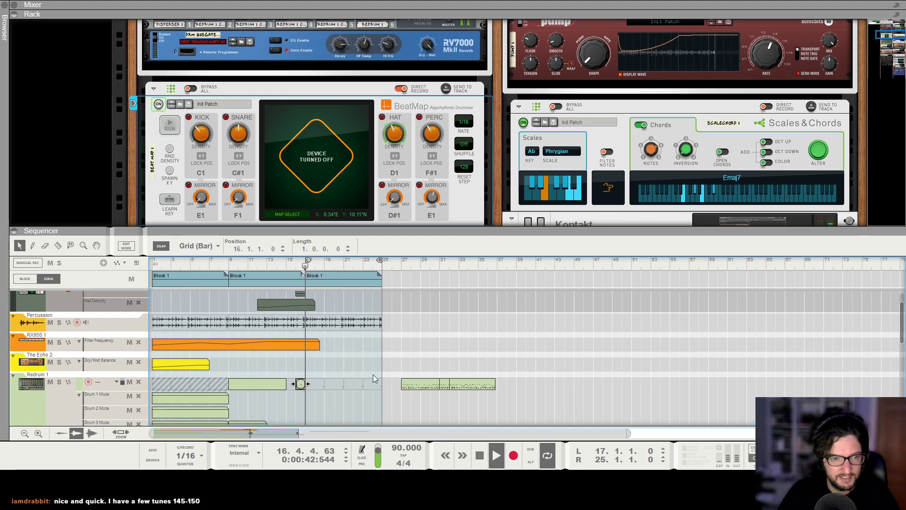
scroll(373, 376, "down", 5)
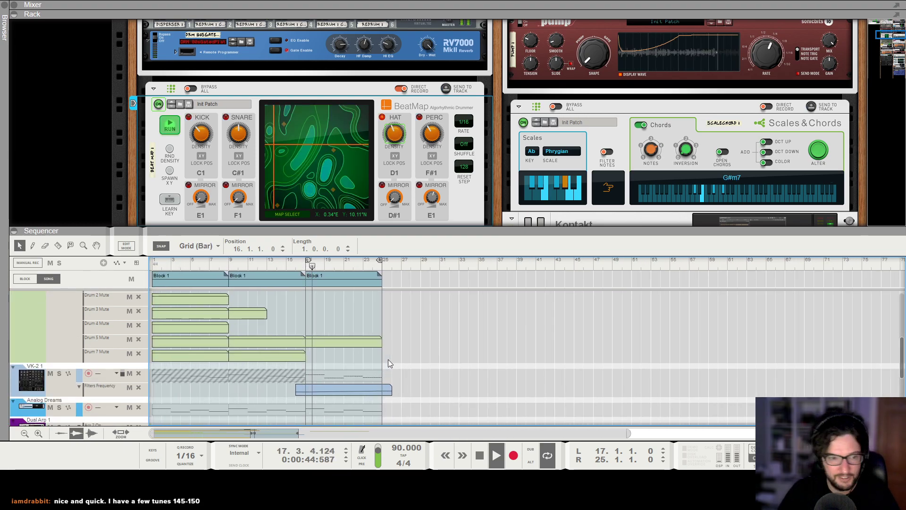
Delete the spare Redrum fill clips starting at bar 27
scroll(453, 378, "up", 5)
scroll(457, 365, "down", 2)
left_click_drag(415, 328, 526, 369)
key("Delete")
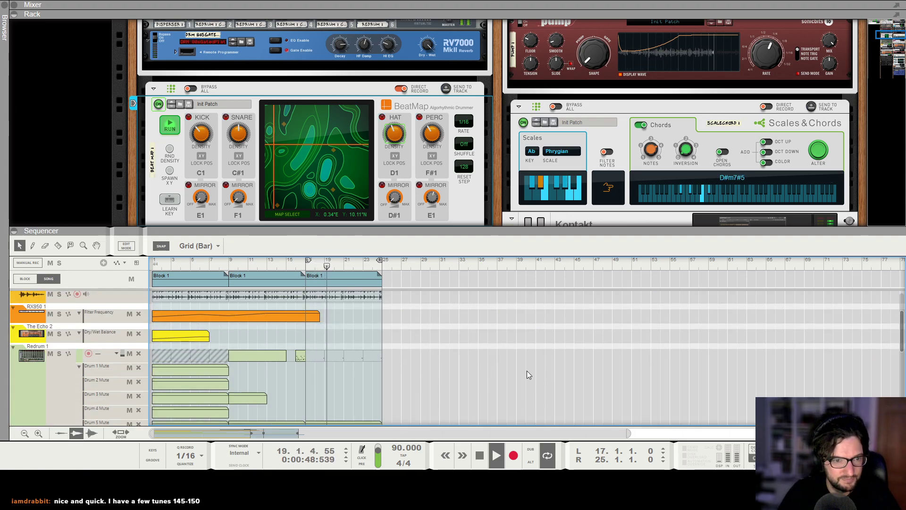
Duplicate the Block 1 clip at bar 17 to bar 25 as a fourth eight-bar block
scroll(562, 326, "up", 2, "ctrl")
scroll(561, 328, "down", 3)
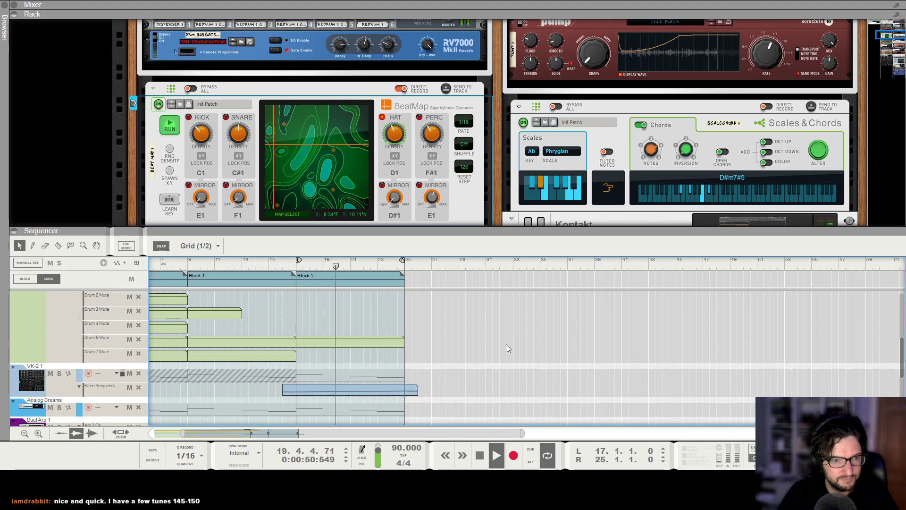
scroll(506, 349, "up", 4)
scroll(462, 349, "down", 4)
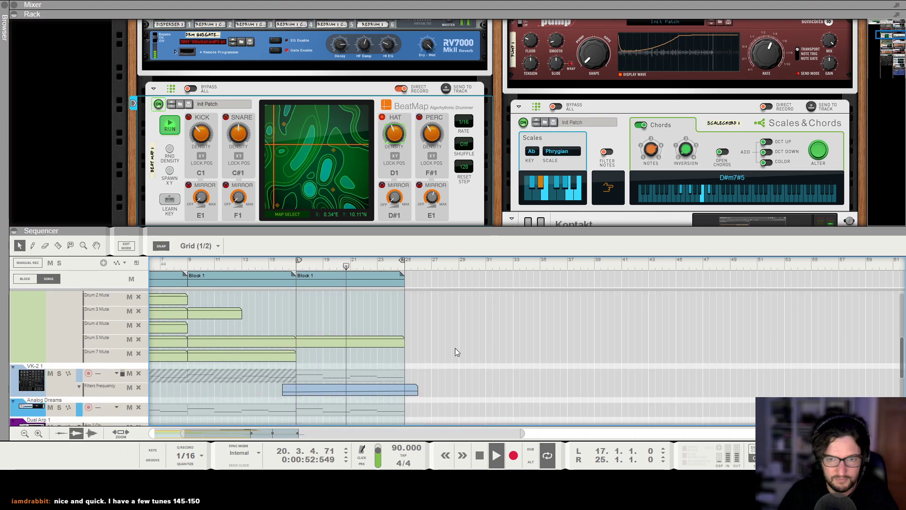
scroll(442, 326, "up", 3)
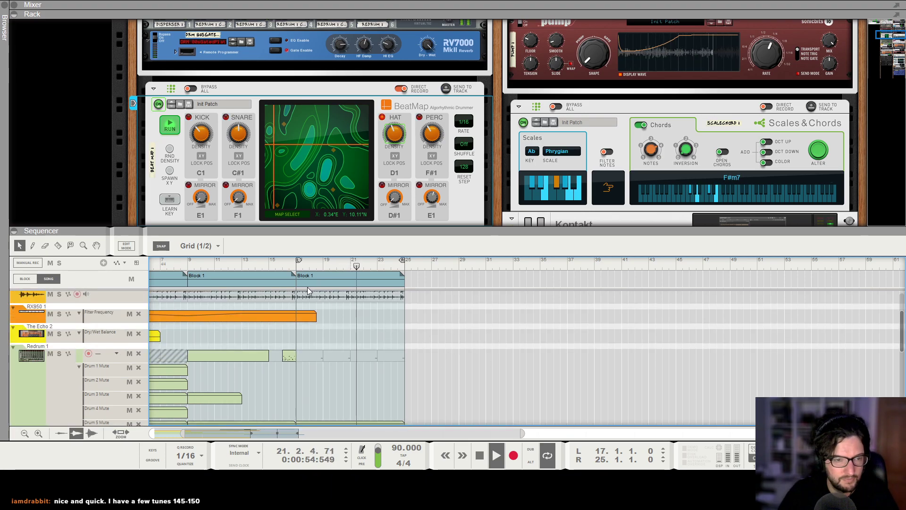
left_click(306, 285)
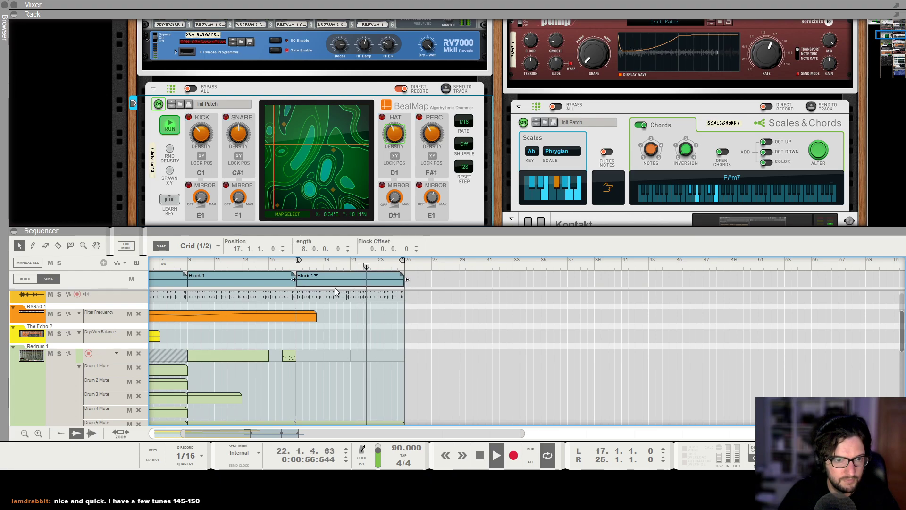
left_click_drag(309, 283, 417, 290)
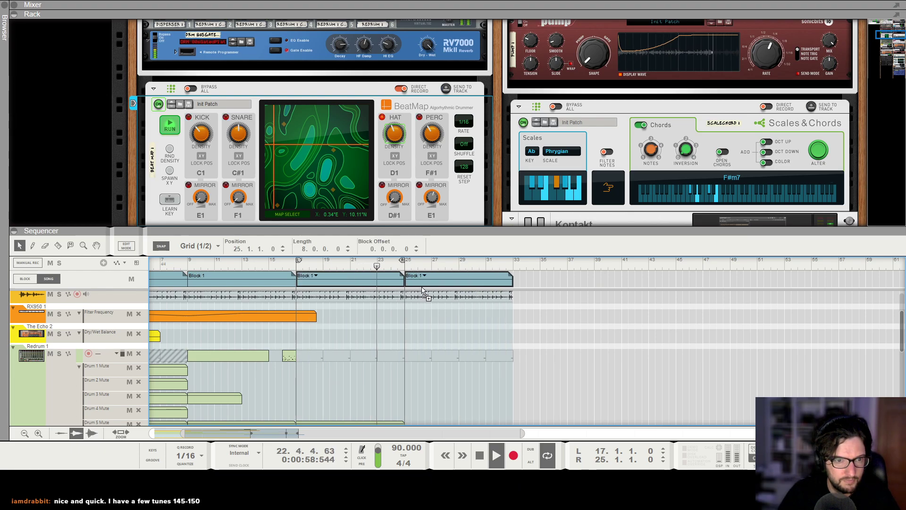
scroll(488, 313, "down", 3)
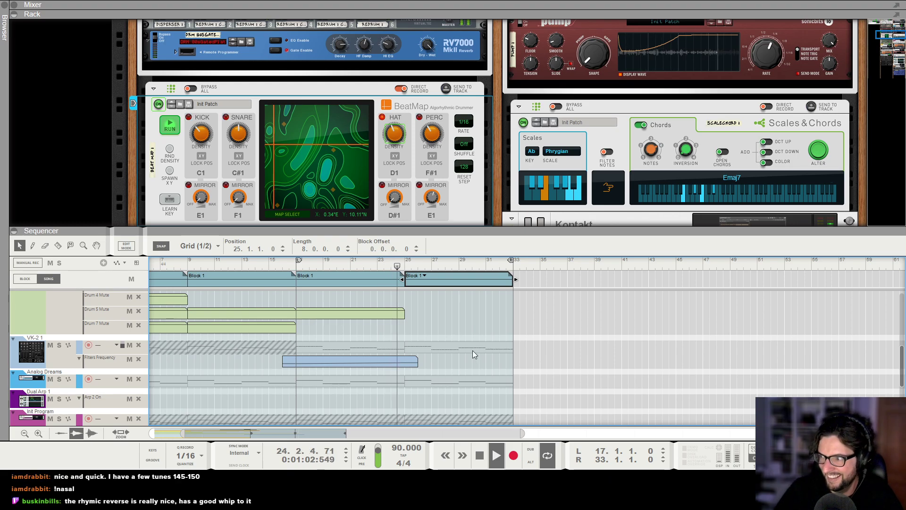
Play from bar 16 and examine which tracks are active or muted across the third and fourth blocks
key("space")
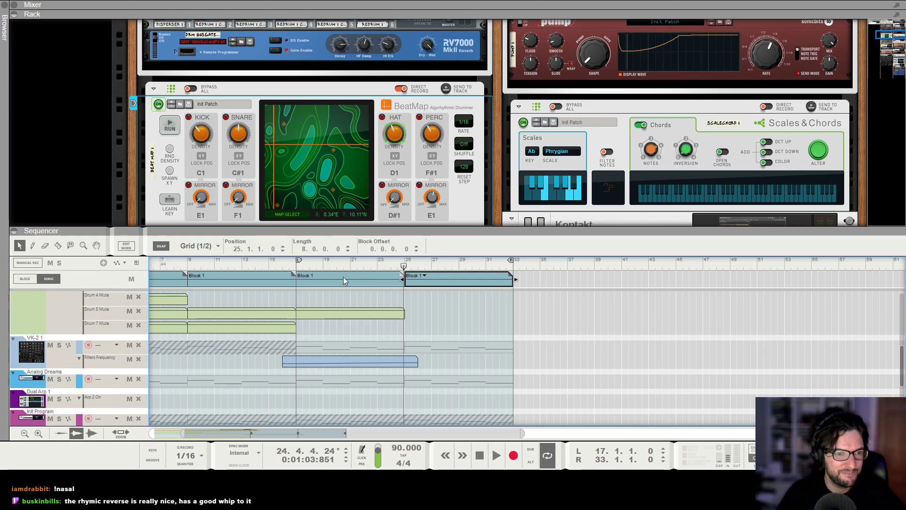
left_click(283, 267)
key("space")
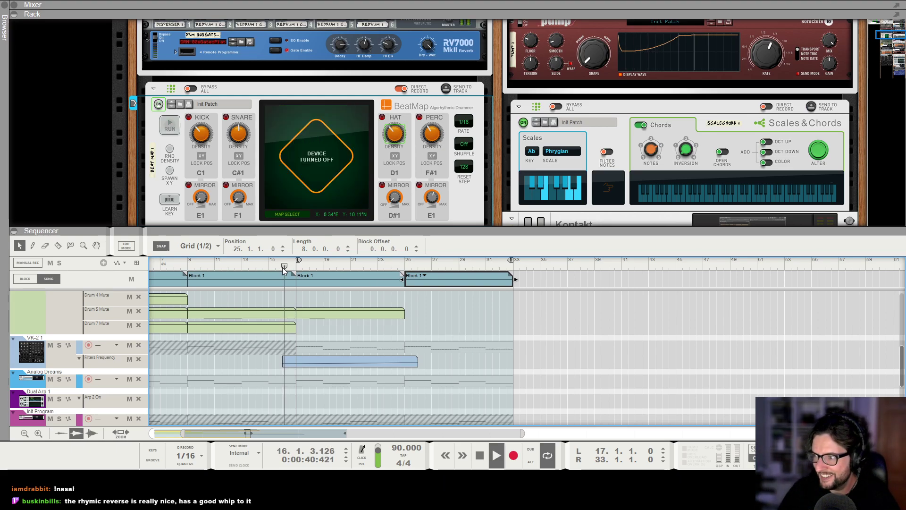
scroll(286, 264, "down", 1)
scroll(346, 262, "up", 3)
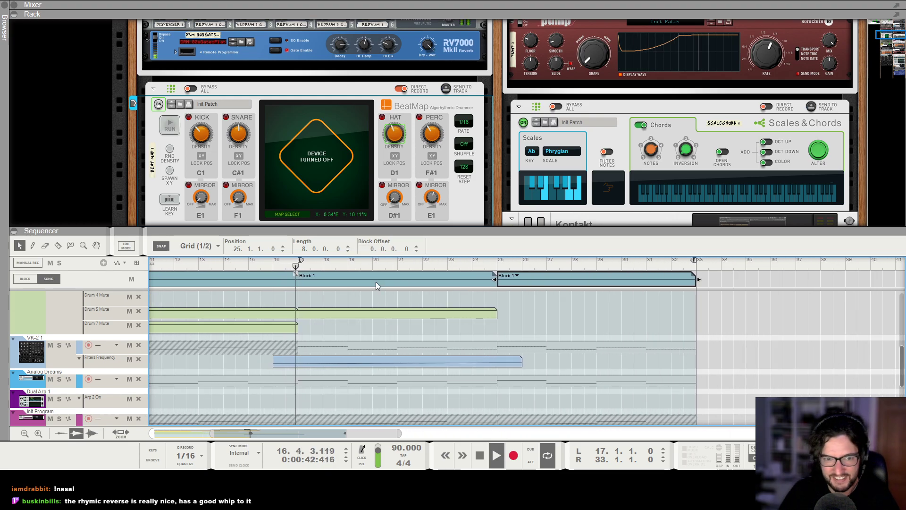
scroll(376, 287, "up", 5)
key("g")
key("g")
left_click(395, 325)
scroll(395, 324, "down", 2)
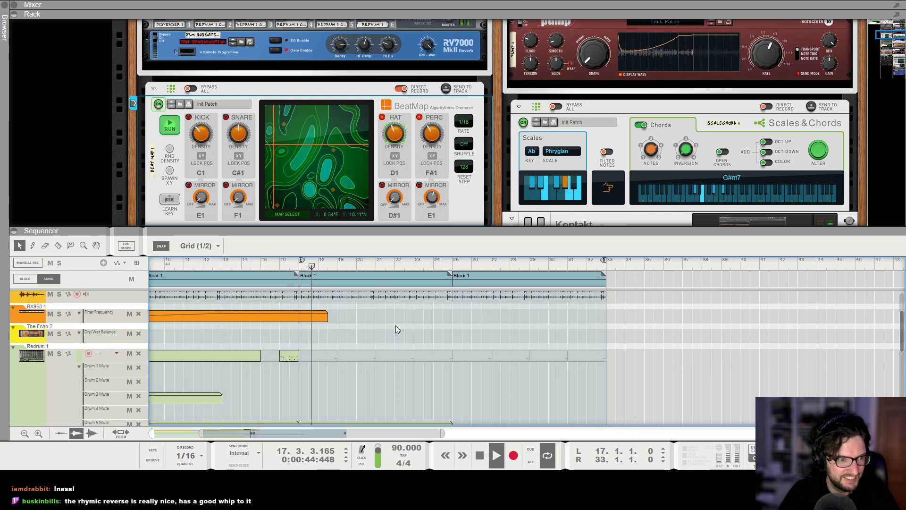
scroll(395, 324, "down", 3)
scroll(395, 325, "down", 5)
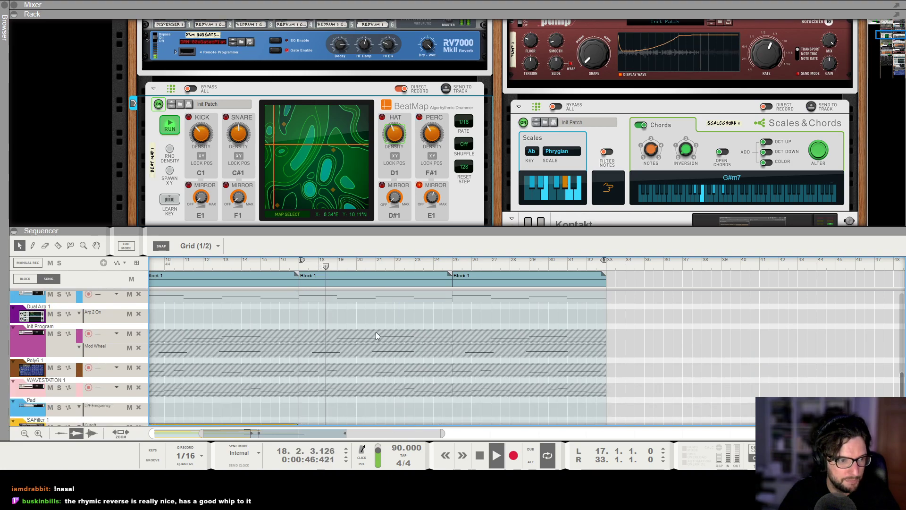
scroll(375, 333, "down", 2)
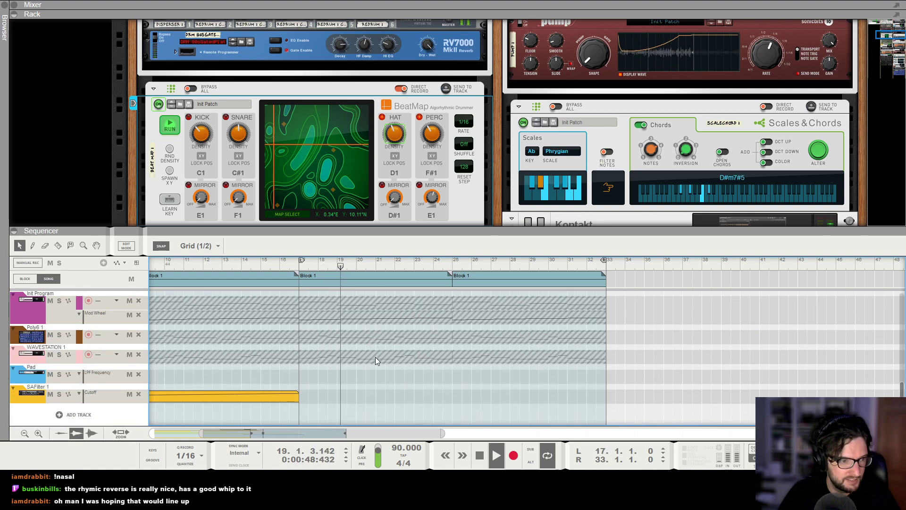
Unmute the WAVESTATION 1 part across the third and fourth blocks and play from bar 17
key("t")
key("space")
left_click_drag(378, 353, 479, 352)
key("h")
key("q")
left_click(296, 265)
key("space")
Create an LPF Frequency automation lane for the Wavestation Keys mixer channel
left_click(34, 354)
key("F5")
scroll(769, 190, "up", 10)
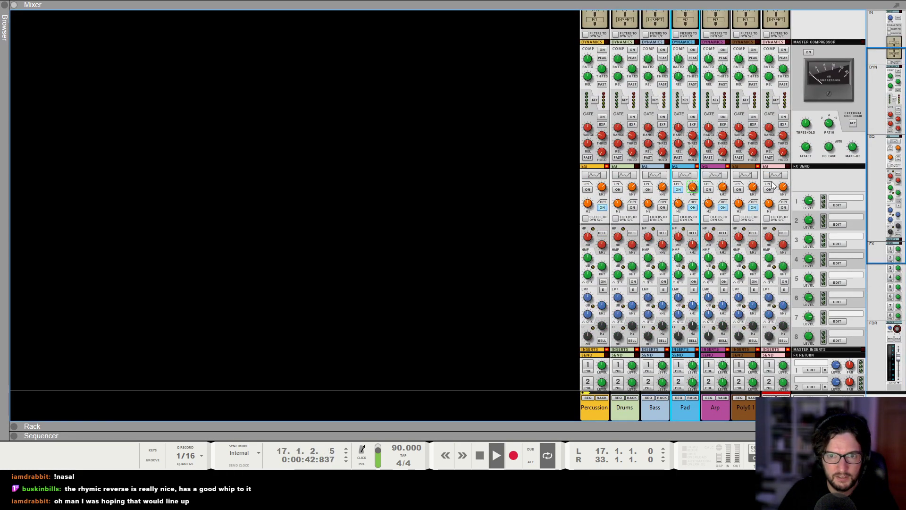
key("F7")
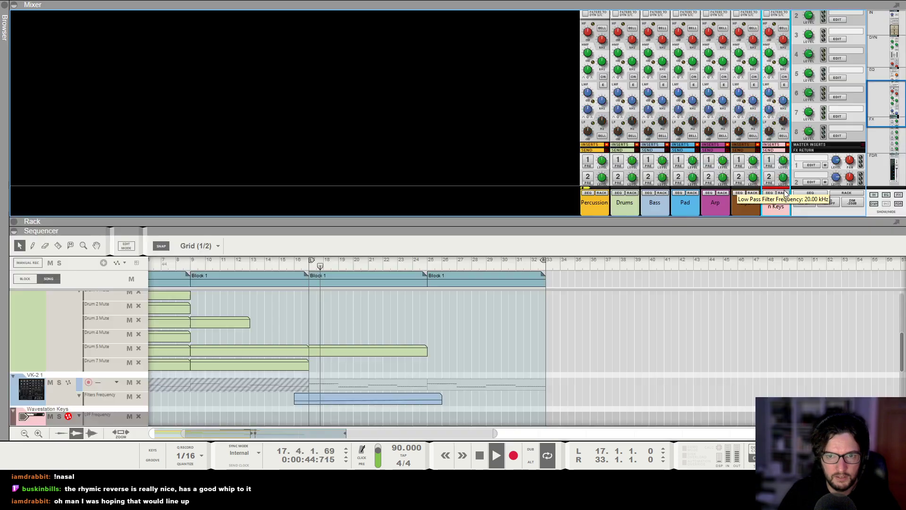
key("F7")
Add an LPF Frequency clip from bar 16 to just past bar 33, rising from about 386 at bar 17 to maximum around bar 25, and audition it
left_click_drag(296, 240, 553, 239)
double_click(514, 245)
left_click(309, 235, "alt")
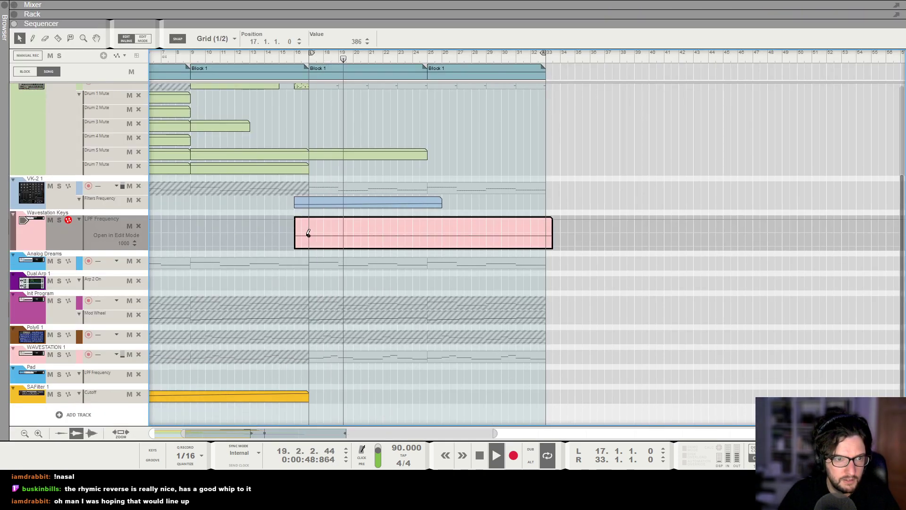
left_click(431, 218)
left_click(420, 149)
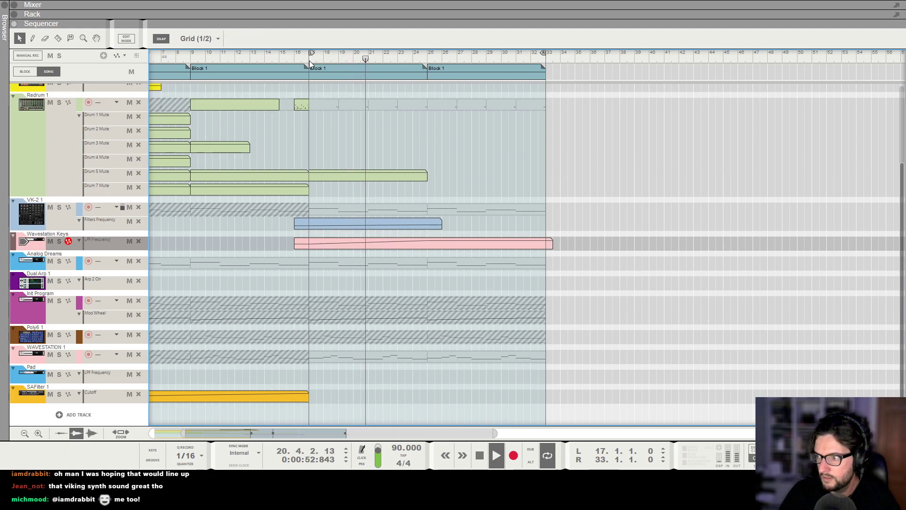
key("space")
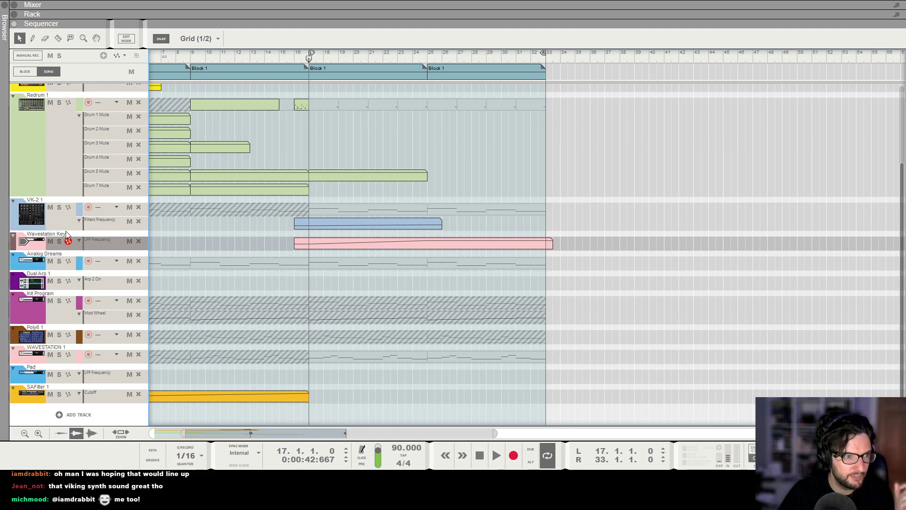
Show the WAVESTATION 1 instrument and its Wavestation Keys mix channel in the rack
left_click(63, 348)
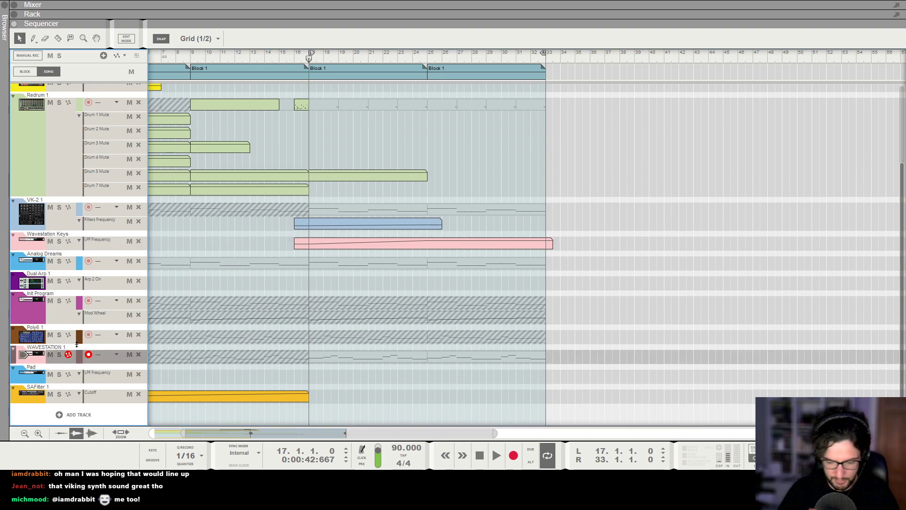
key("F6")
scroll(570, 129, "up", 3)
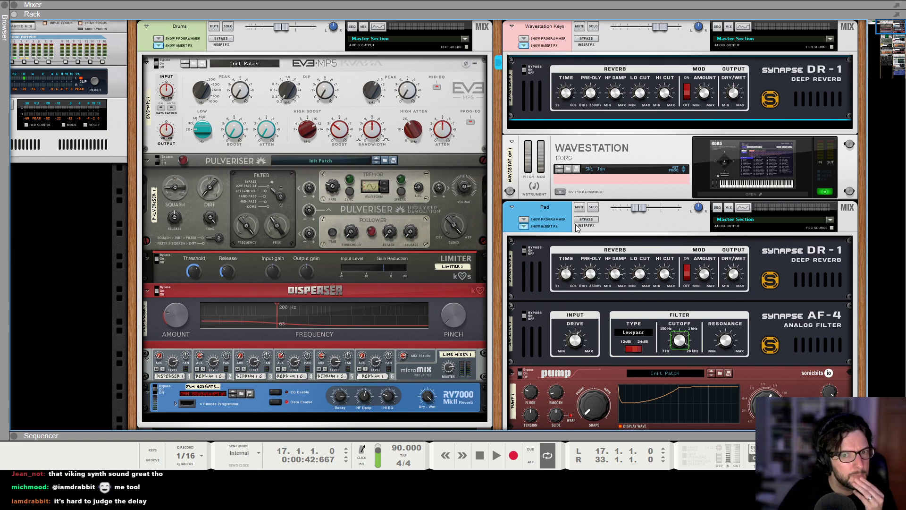
Add The Echo below the DR-1 reverb on the Wavestation Keys channel and create a Feedback automation lane for it
left_click_drag(800, 162, 803, 180)
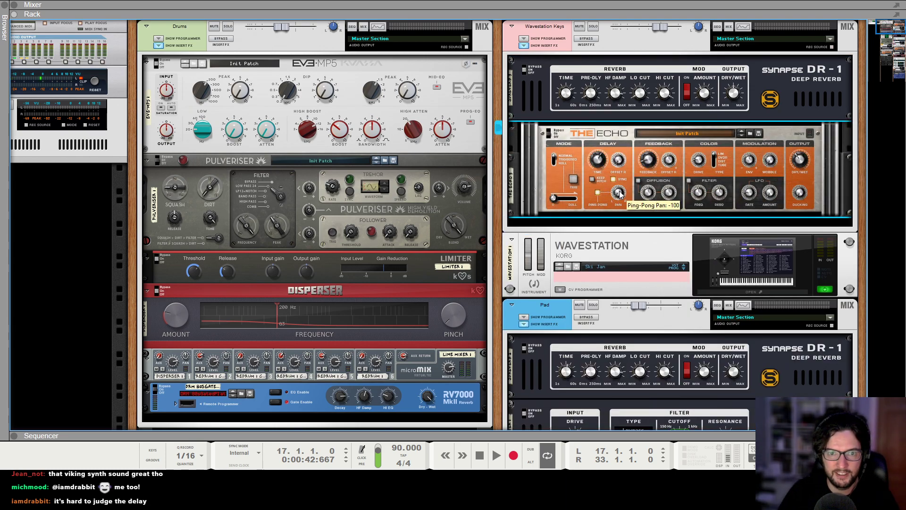
right_click(653, 158)
left_click(661, 176)
key("F7")
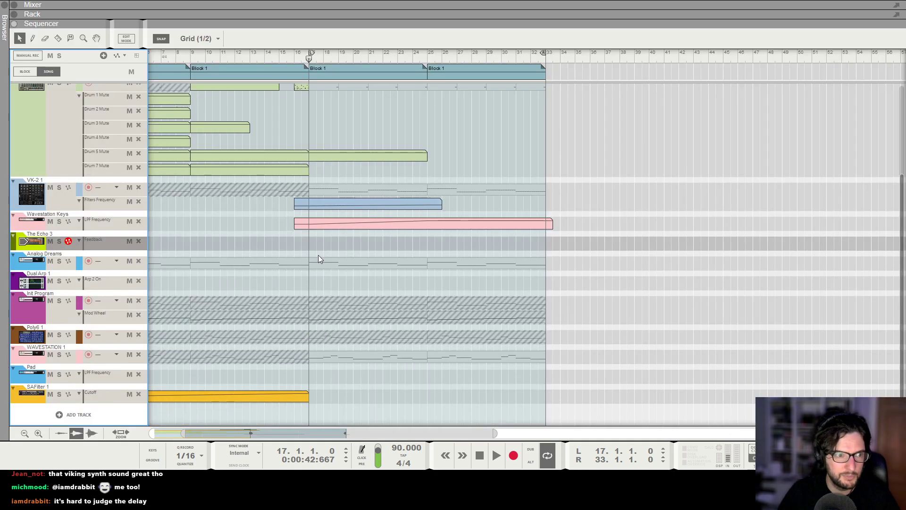
Add an Echo Feedback clip from about bar 16.5 to 27.5, curving down from 101% at bar 17 to 34% at bar 25
left_click_drag(306, 238, 463, 238)
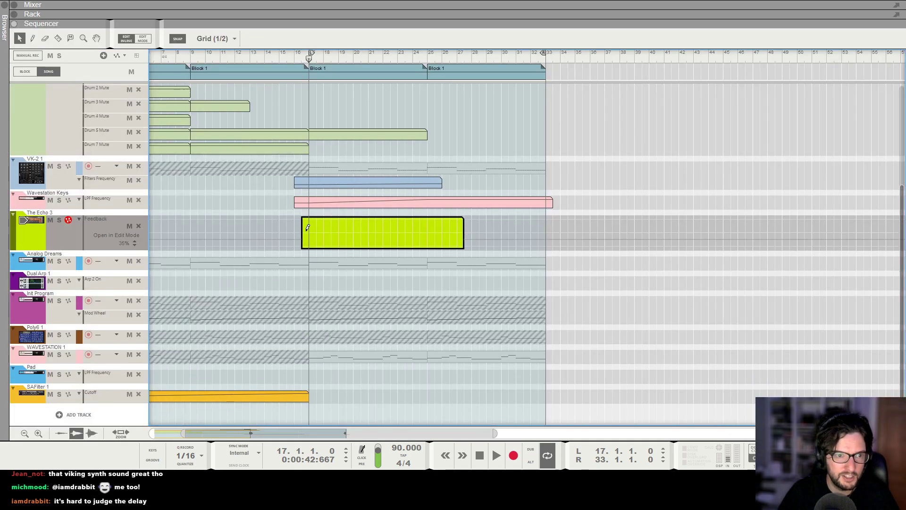
left_click(308, 230)
key("space")
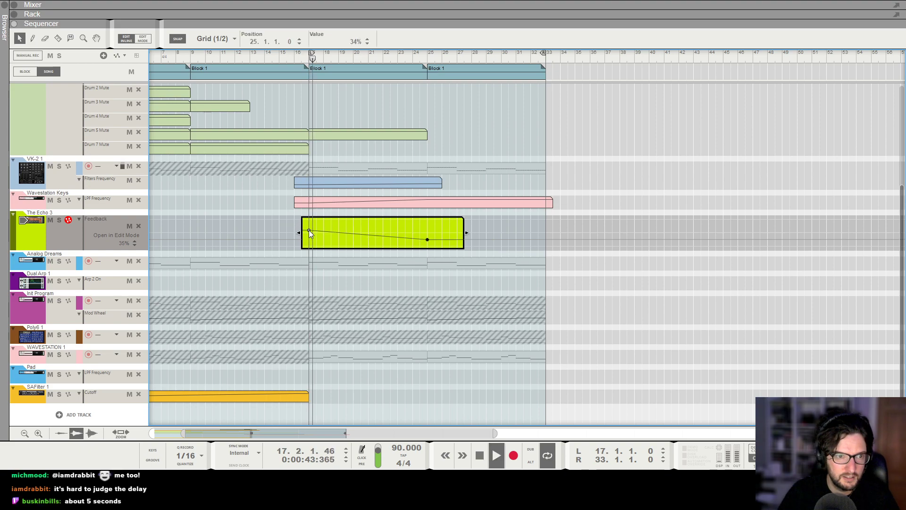
left_click_drag(341, 231, 341, 226)
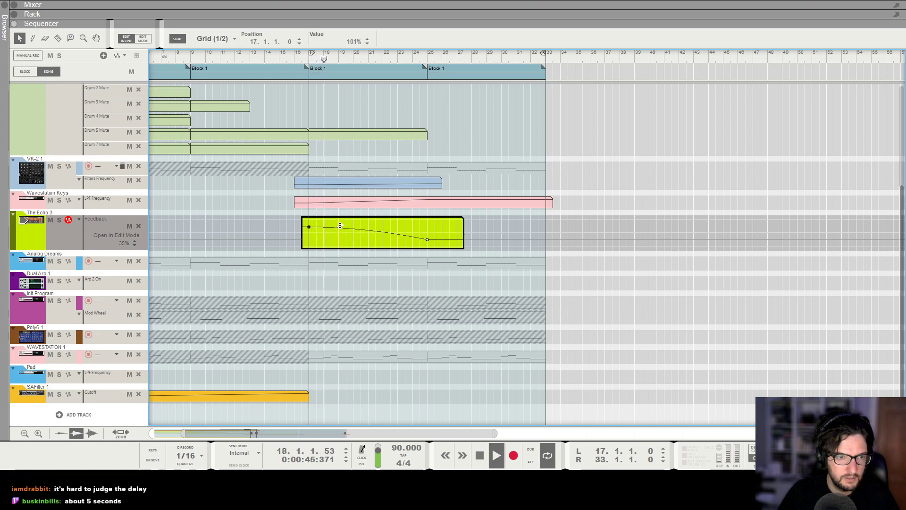
Raise the Wavestation Keys LPF Frequency point at bar 17 to 649 and bend its rise towards bar 25 upward
double_click(328, 204)
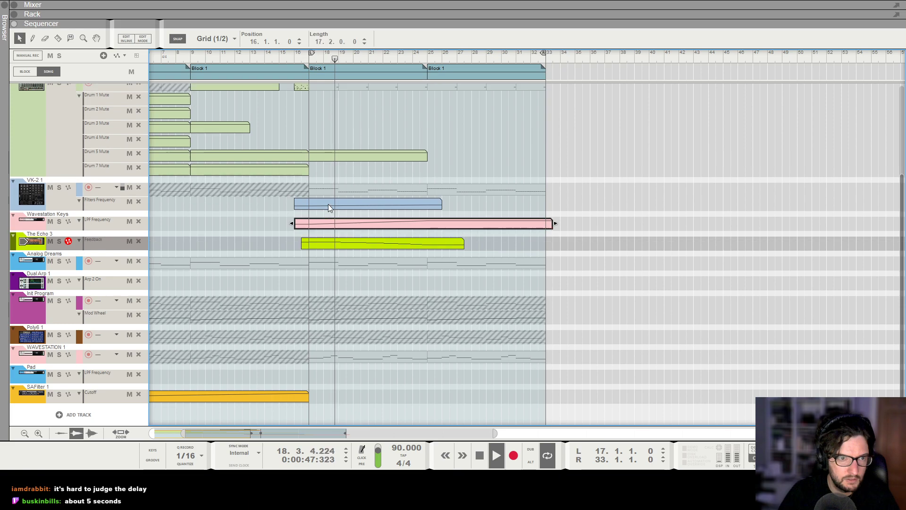
left_click(311, 241)
double_click(316, 228)
left_click(309, 233)
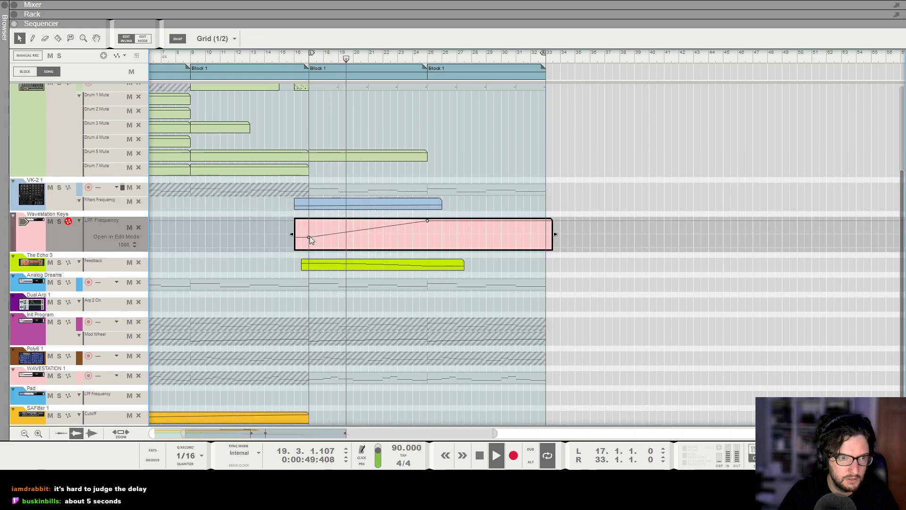
left_click(299, 58)
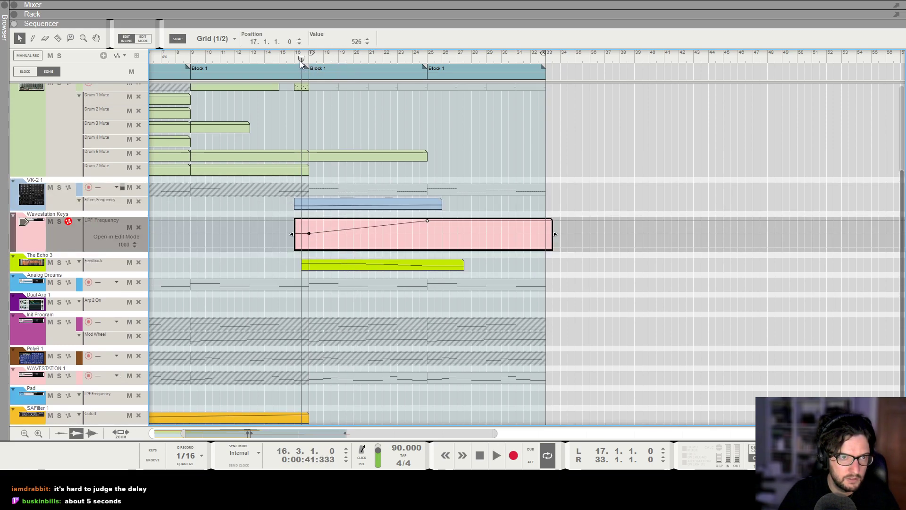
left_click_drag(327, 231, 310, 230)
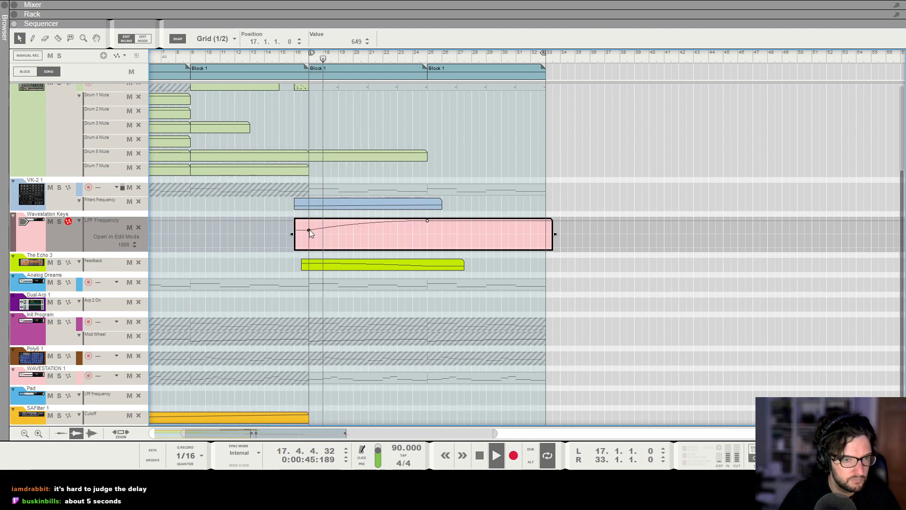
left_click(397, 310)
Draw an empty clip on the WAVESTATION 1 track at bar 20 and shorten it to one bar
scroll(409, 264, "up", 4)
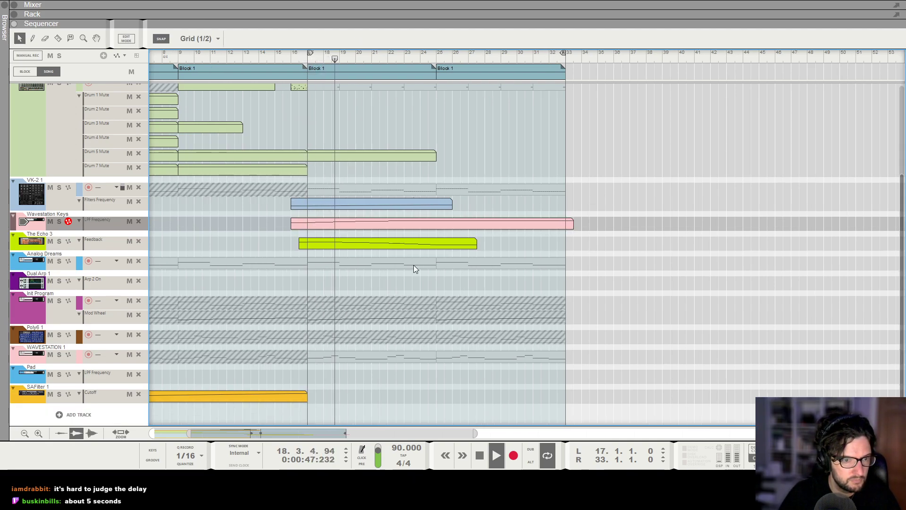
left_click_drag(378, 355, 439, 357)
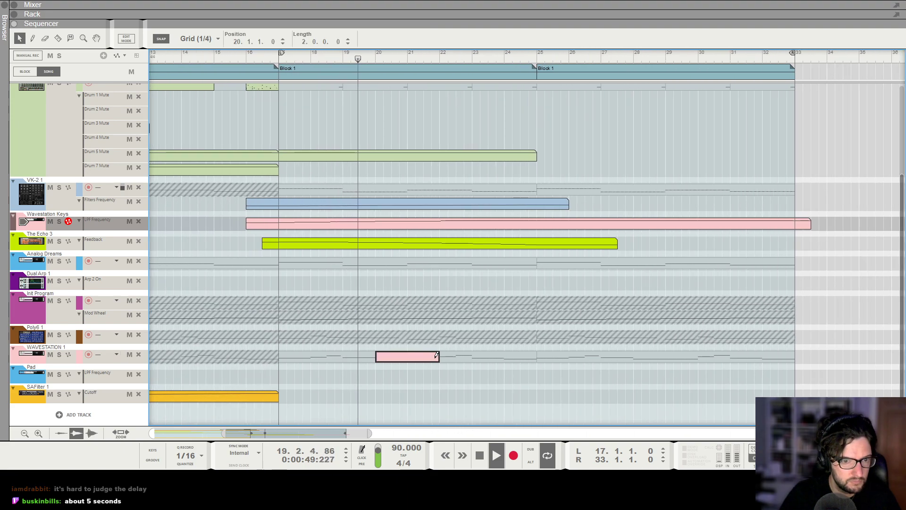
scroll(399, 240, "down", 1)
left_click(465, 378)
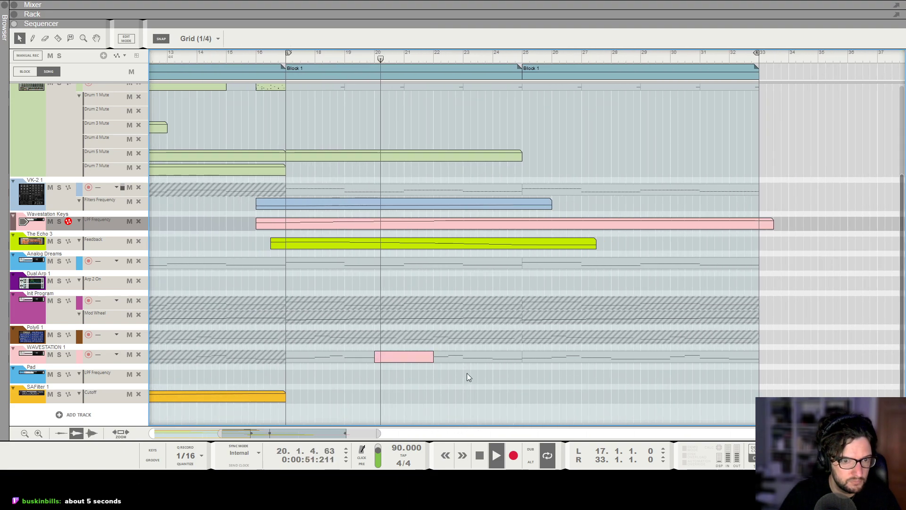
scroll(491, 343, "down", 1)
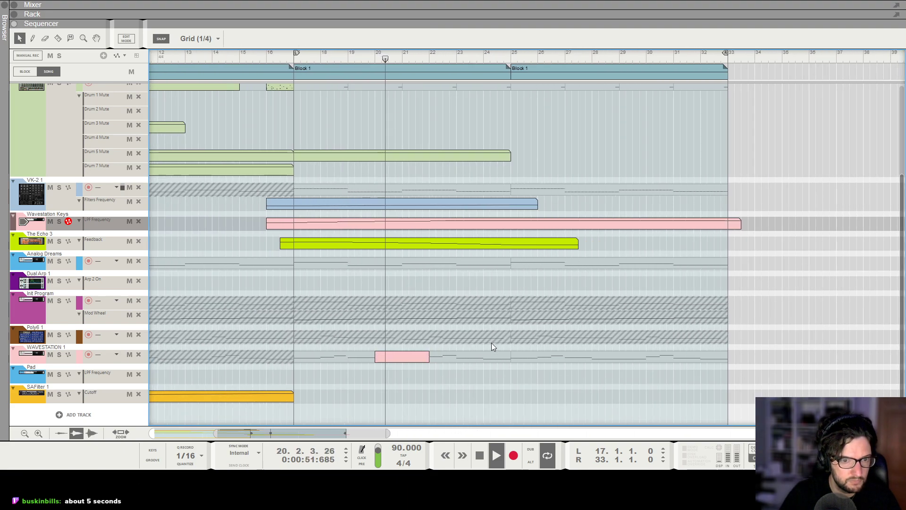
left_click(399, 355)
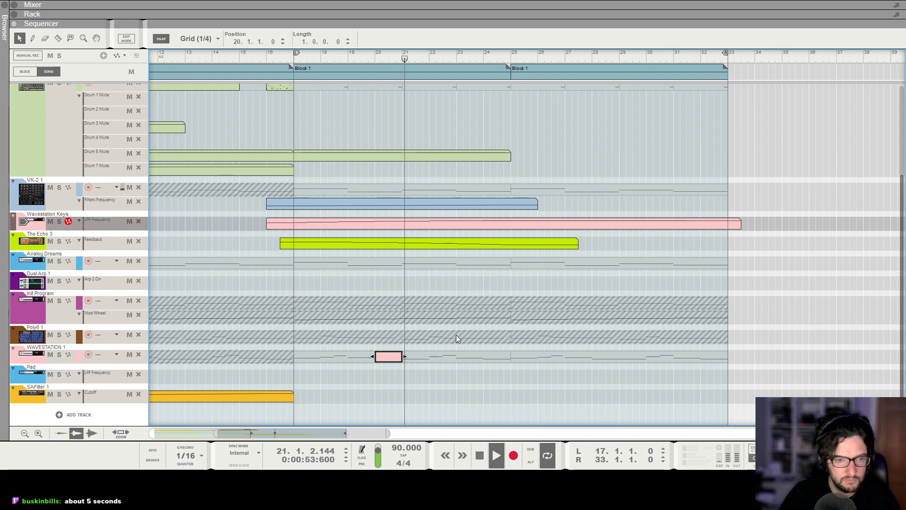
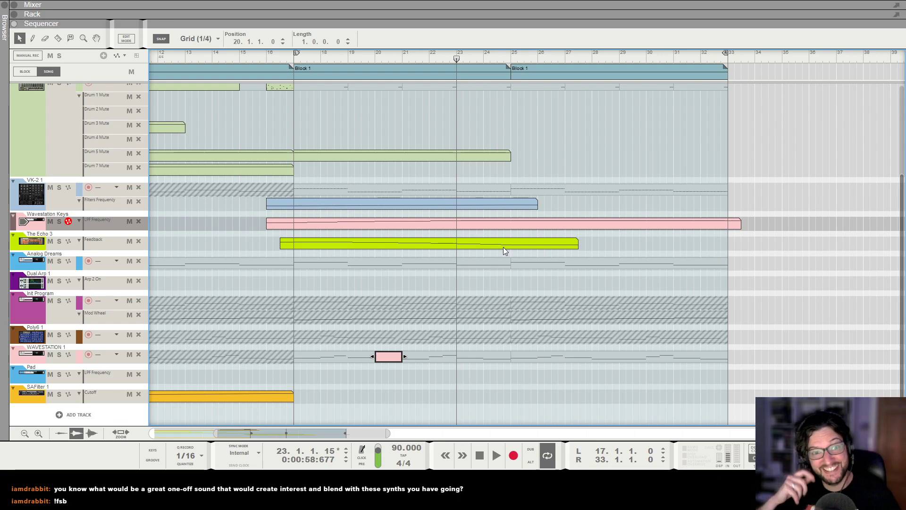
Play from bar 16 to audition the Wavestation part with its echo feedback and filter automation
left_click(265, 60)
key("space")
scroll(426, 140, "down", 4)
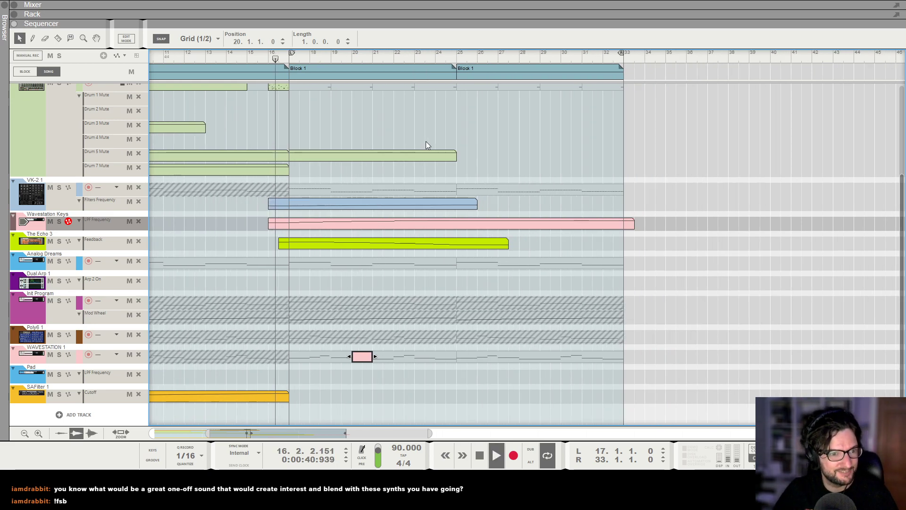
scroll(426, 200, "up", 3)
scroll(416, 212, "up", 1)
scroll(415, 211, "down", 4)
scroll(411, 207, "up", 3)
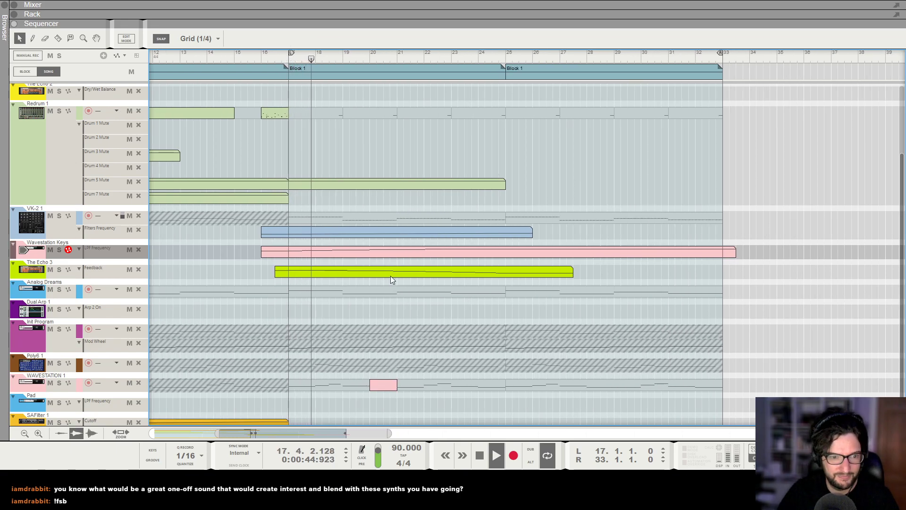
scroll(390, 246, "down", 2)
Switch on the filter of The Echo on the Wavestation Keys channel and set its Drive Amount to 43%
key("space")
key("F6")
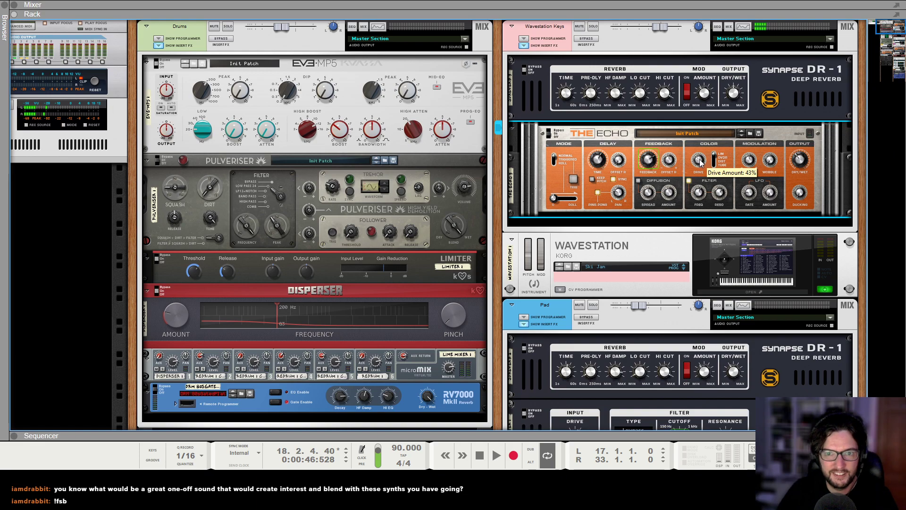
key("F7")
Replay from bar 16 and raise the Wavestation Keys LPF Frequency point at bar 17 to 755
left_click(275, 59)
key("space")
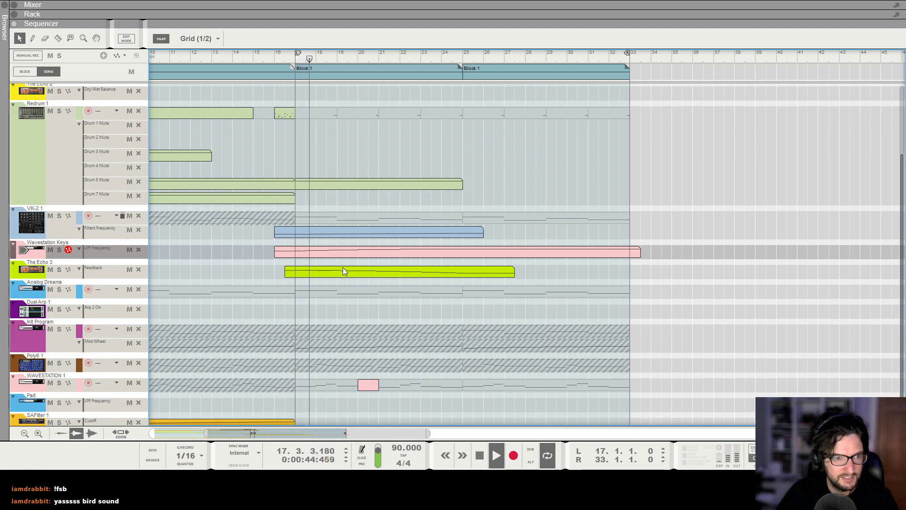
left_click(337, 253)
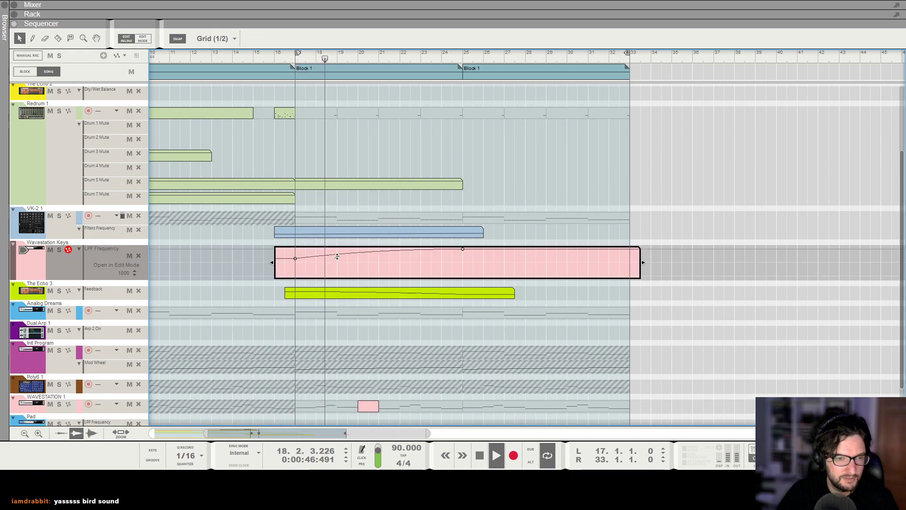
left_click_drag(293, 260, 295, 257)
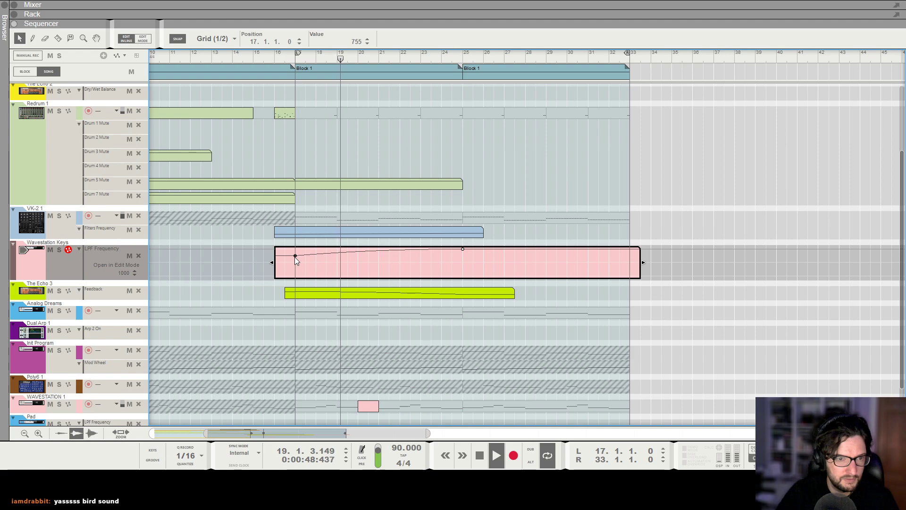
Raise the Echo Feedback point at bar 25 above 66% and add a peak of 121% at bar 20
left_click(391, 281)
key("space")
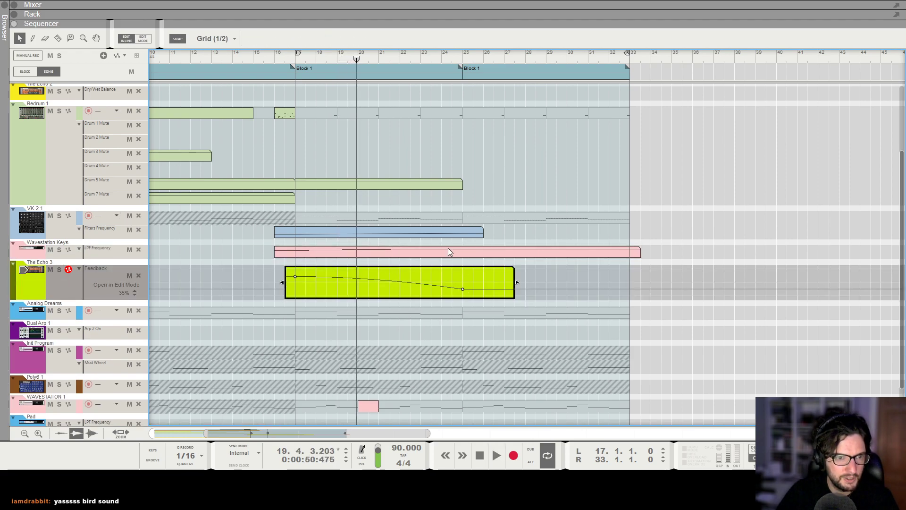
left_click_drag(464, 290, 463, 284)
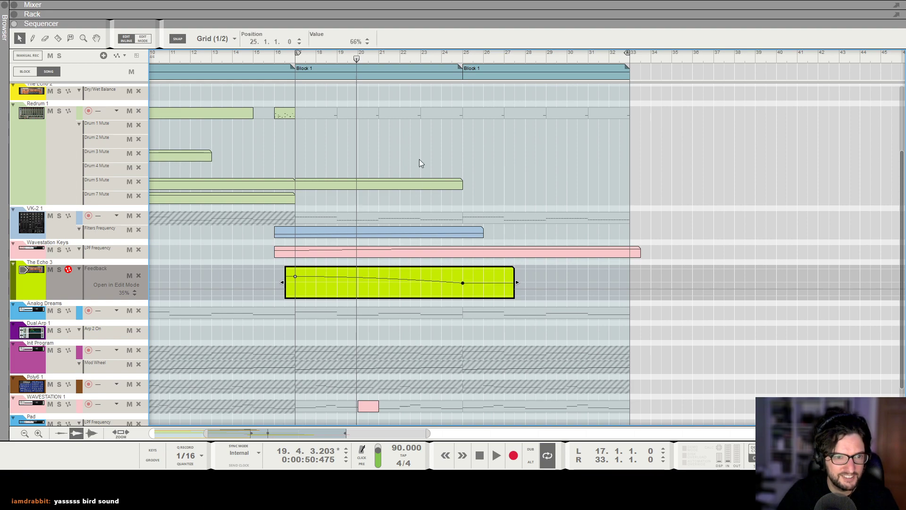
key("space")
left_click_drag(463, 283, 463, 280)
left_click_drag(357, 277, 358, 273)
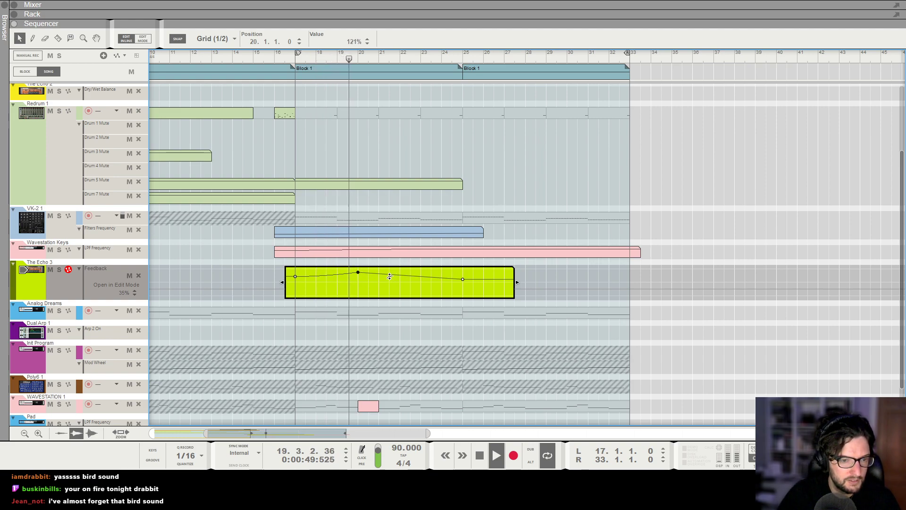
Add a lower Echo Feedback point at bar 21 and a second peak of 117% at bar 24
left_click(379, 277)
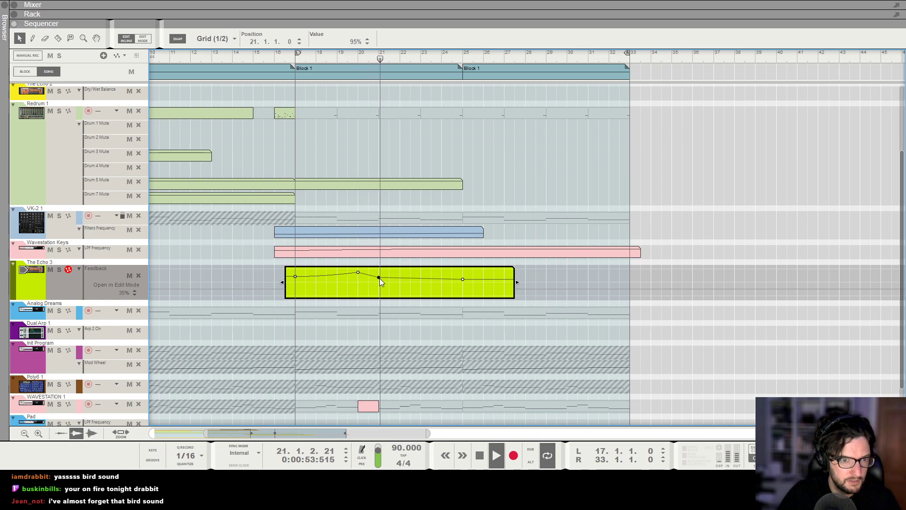
left_click_drag(379, 277, 441, 272)
left_click(421, 273)
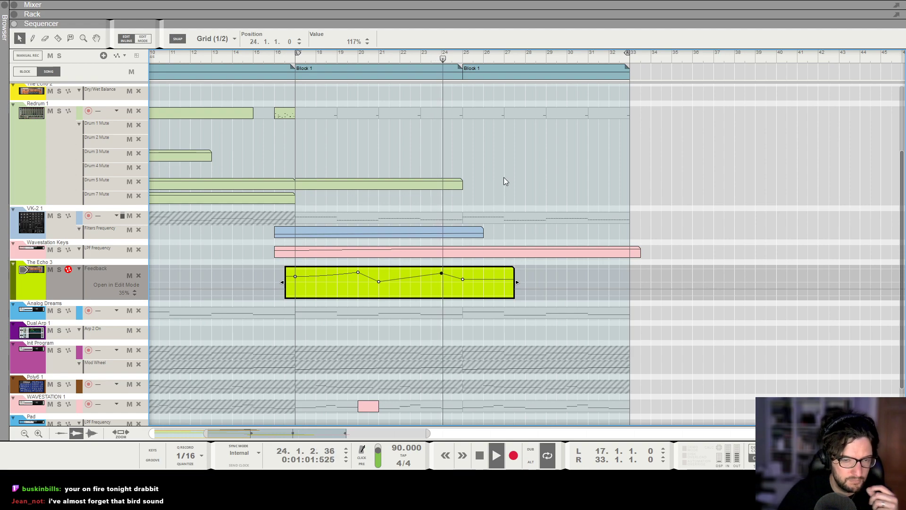
scroll(505, 177, "down", 2)
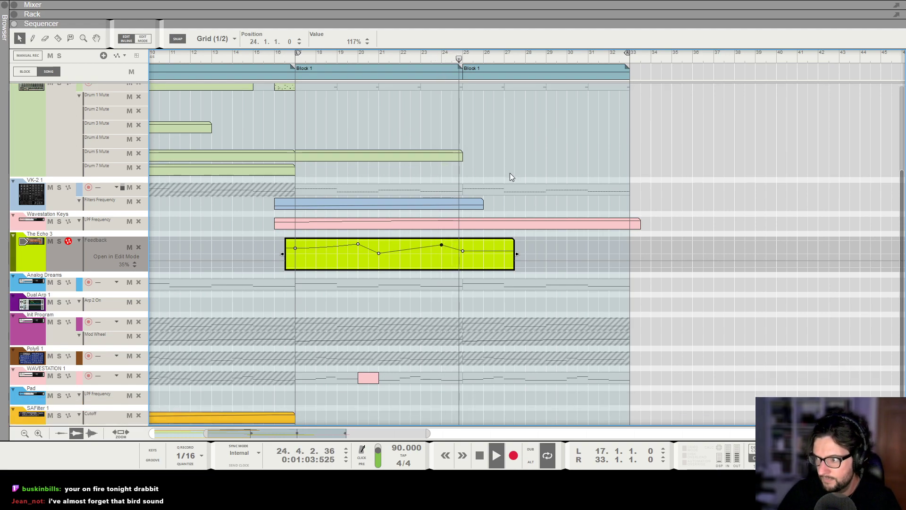
Trim the Echo Feedback clip at both ends to start at bar 17 and last eight bars
left_click(505, 187)
left_click(494, 246)
left_click_drag(518, 242, 475, 252)
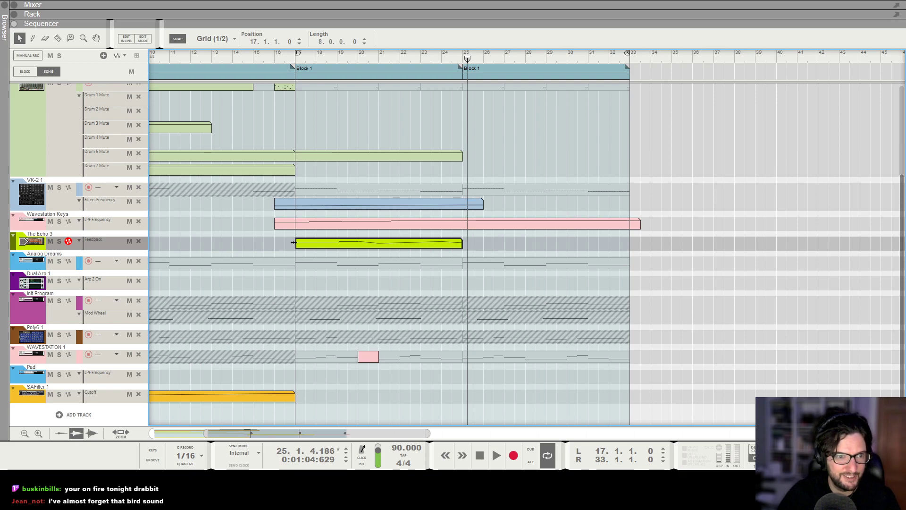
Set the filter frequency of The Echo on the Wavestation Keys channel to 904 Hz
key("F6")
scroll(635, 182, "up", 1)
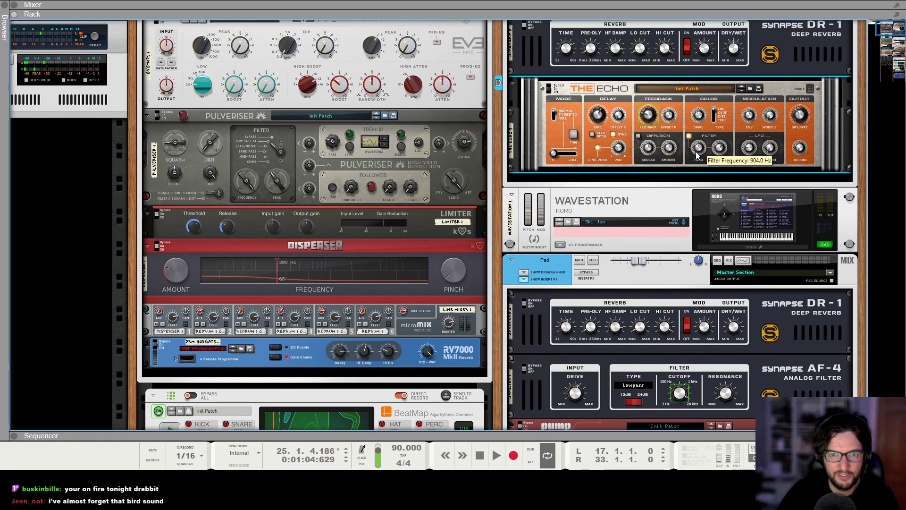
key("F7")
Play from bar 17 and check The Echo's diffusion controls in the rack while listening
scroll(533, 146, "up", 1)
left_click(296, 59)
key("space")
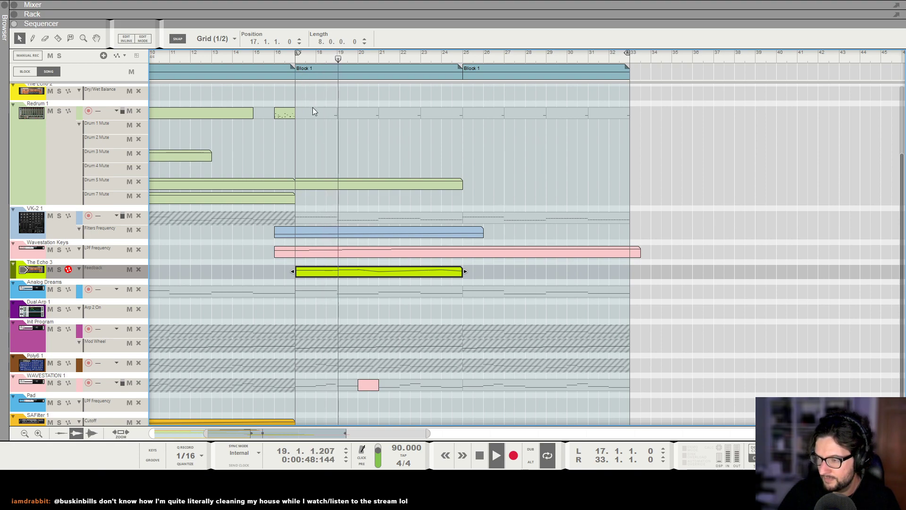
left_click(368, 143)
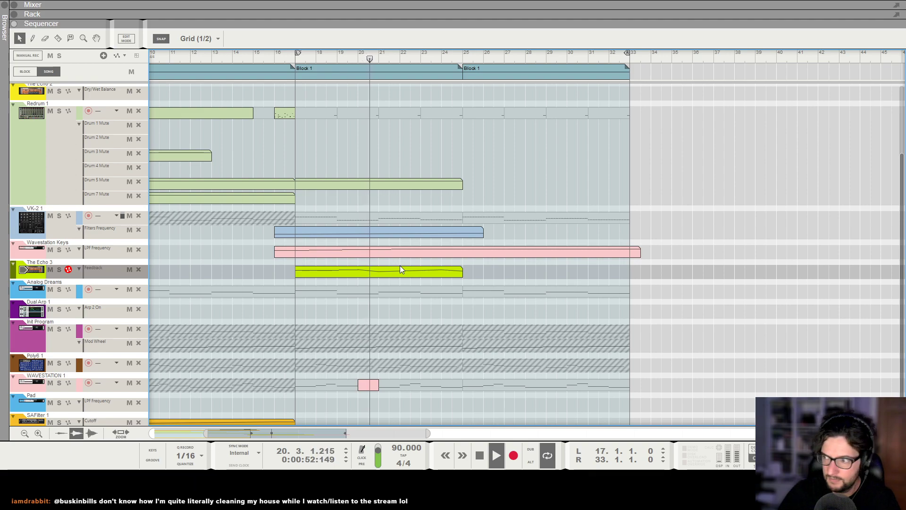
key("F6")
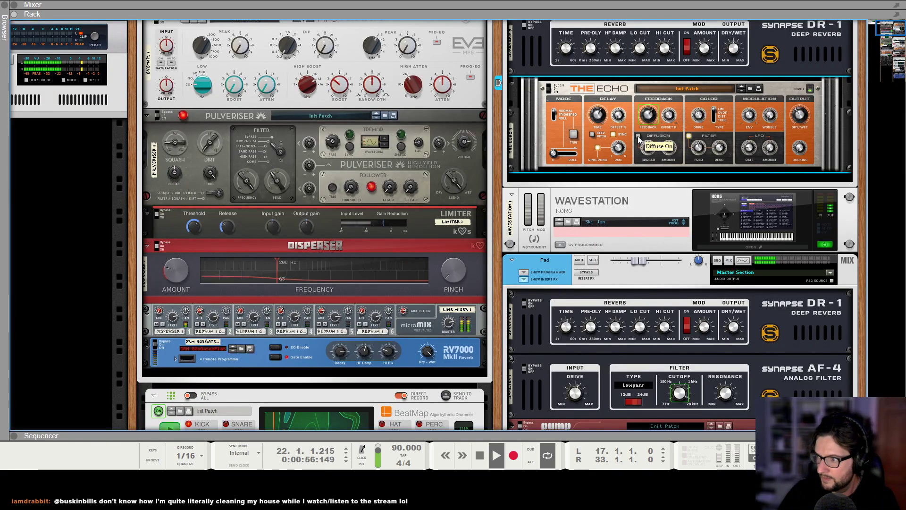
key("F7")
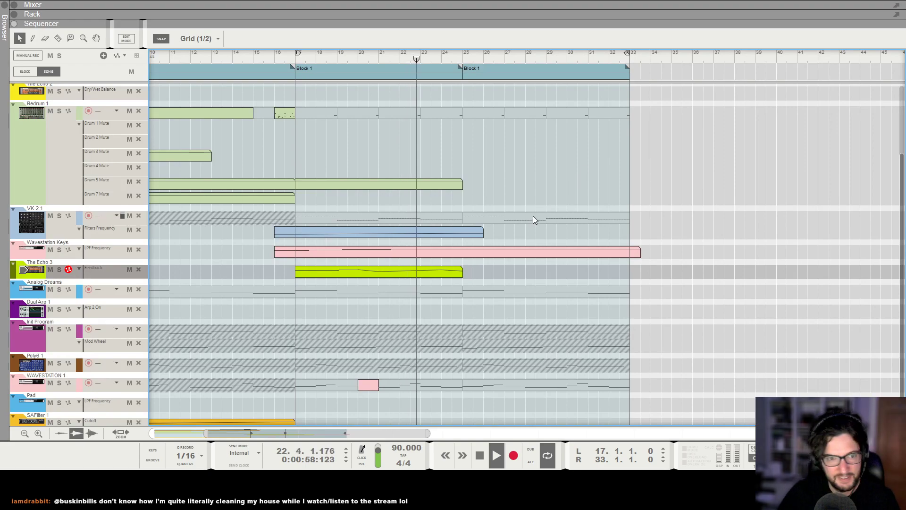
Copy the eight-bar Echo Feedback clip to bar 25 and unmute the Init Program part in the fourth block
scroll(519, 239, "down", 2)
left_click_drag(339, 245, 506, 255)
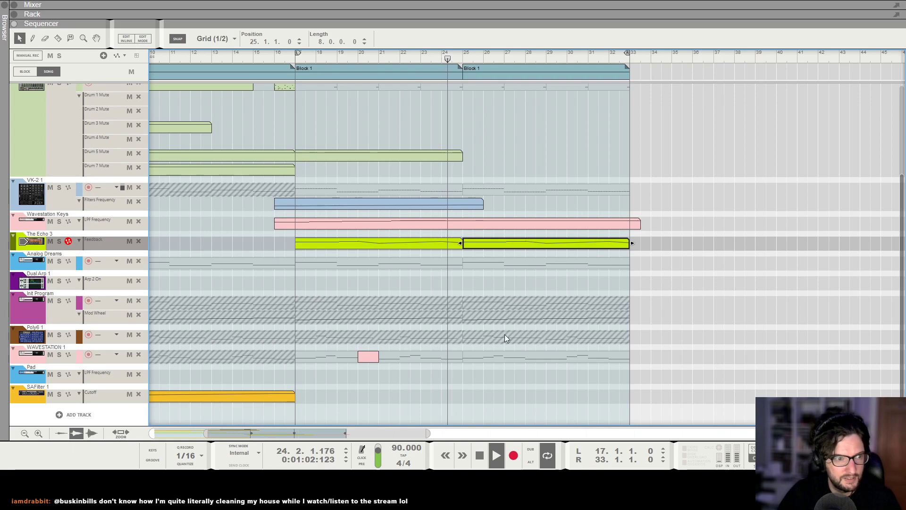
key("t")
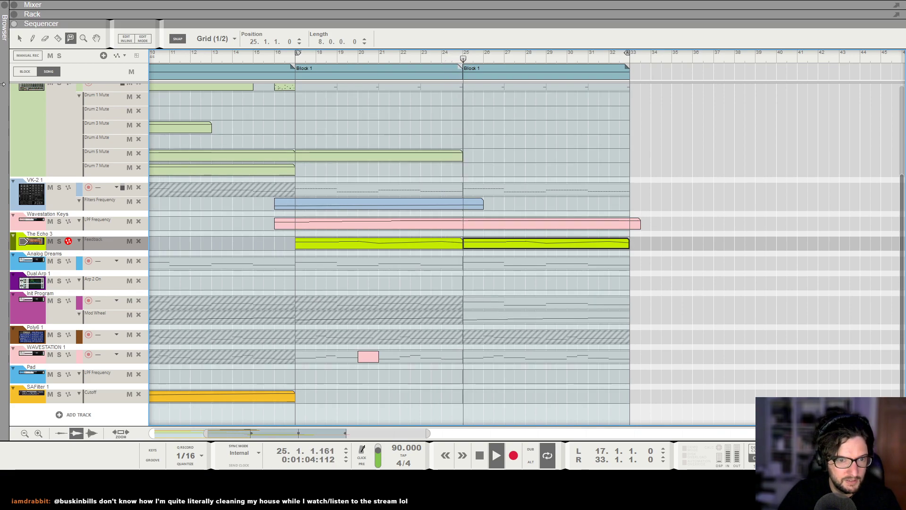
Copy the Redrum Drum 5 Mute clip from the third block to bar 25 so it spans the fourth block
key("q")
scroll(508, 235, "up", 3)
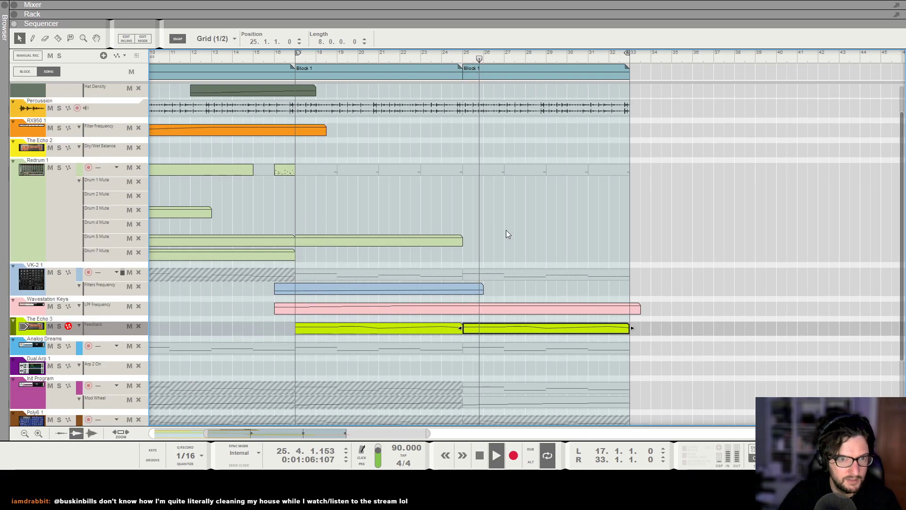
scroll(506, 235, "up", 1)
left_click(451, 276)
left_click_drag(426, 276, 589, 277)
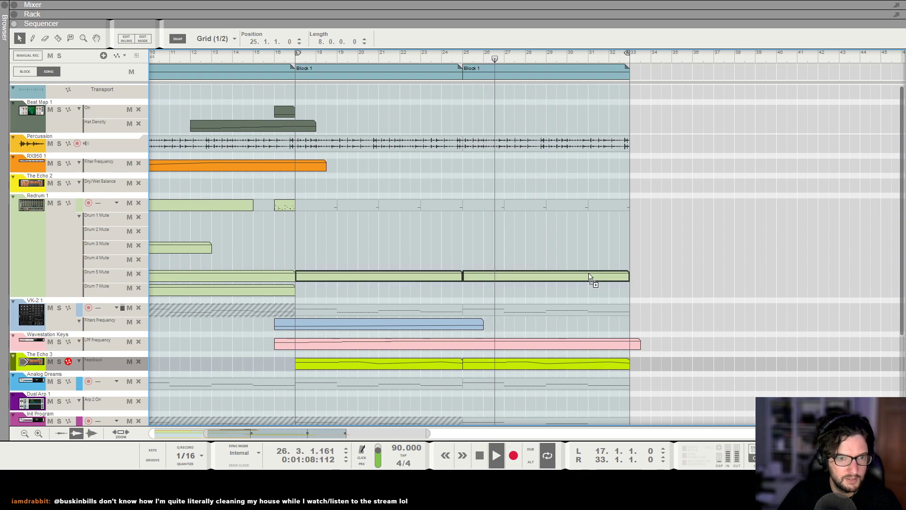
left_click(569, 258)
Draw a Mod Wheel clip for Init Program across the fourth block with value 9 at bar 25 and 22 at 30.3.1
scroll(565, 256, "down", 4)
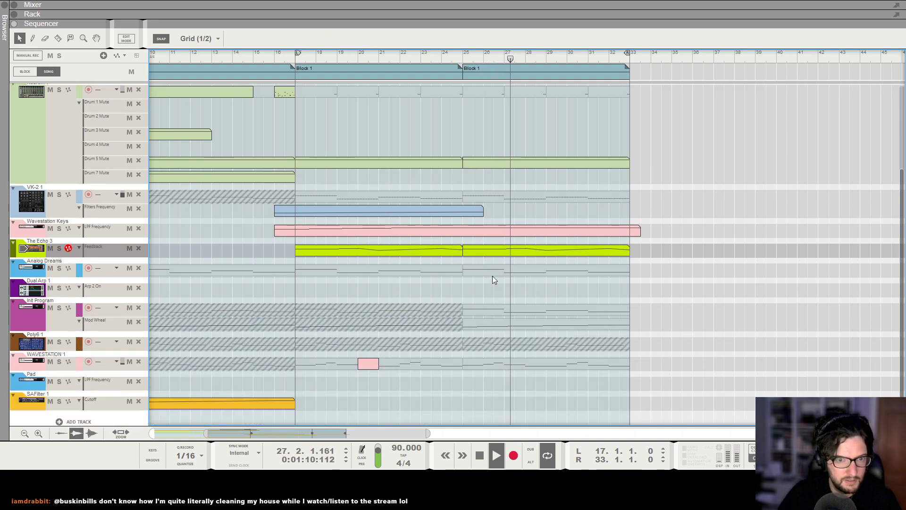
left_click_drag(467, 323, 613, 325)
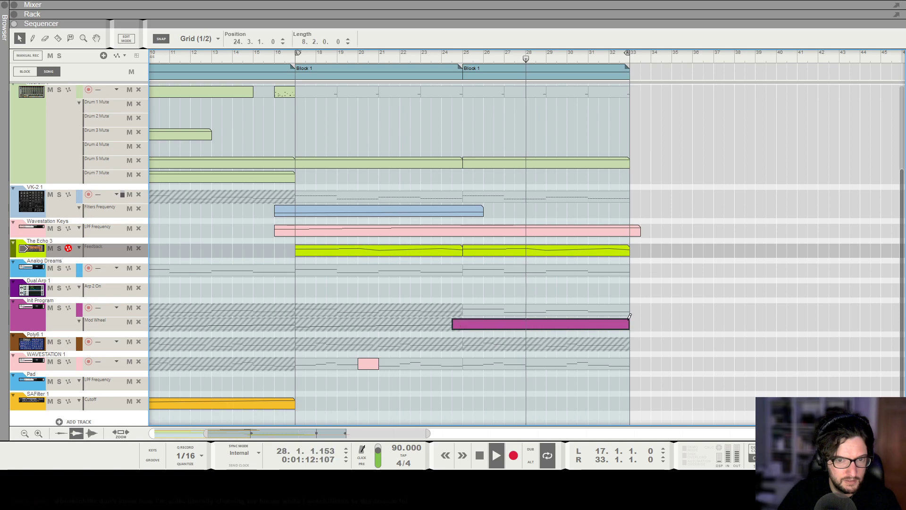
left_click(463, 346, "alt")
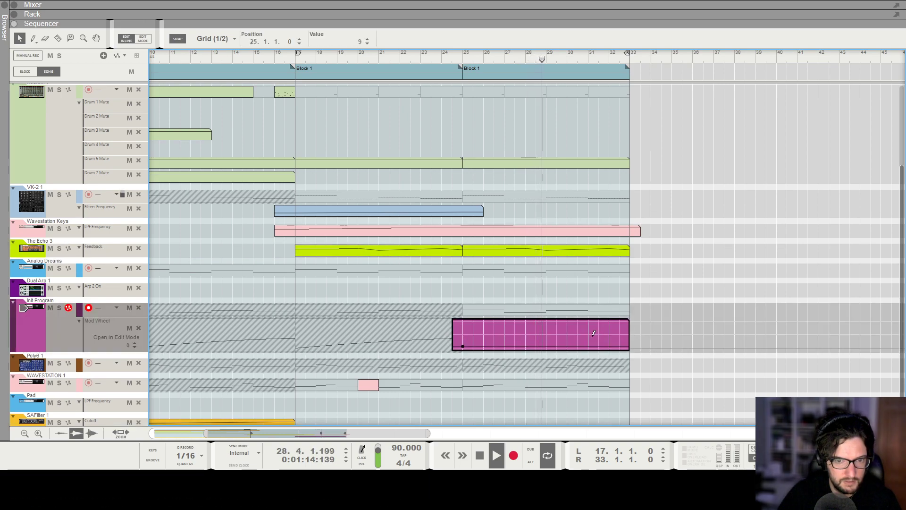
left_click(575, 342, "alt")
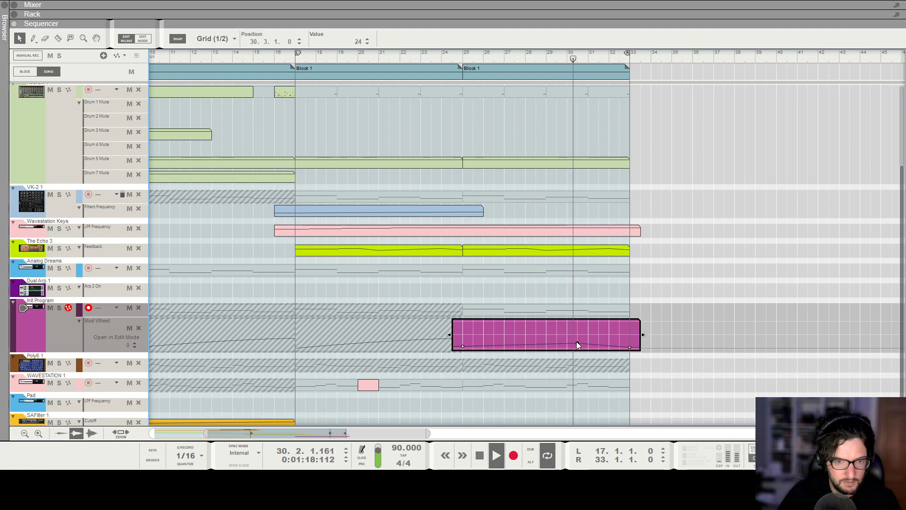
left_click_drag(577, 343, 576, 344)
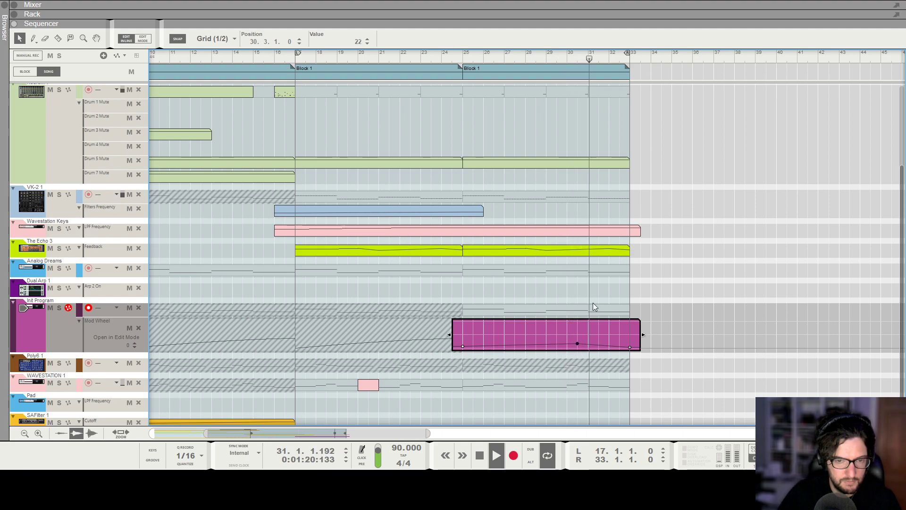
left_click(607, 290)
Delete the Init Program Mod Wheel clip and mute the instrument's note and Mod Wheel lanes in the fourth block
scroll(607, 290, "down", 1)
scroll(607, 290, "down", 2)
key("space")
left_click(539, 324)
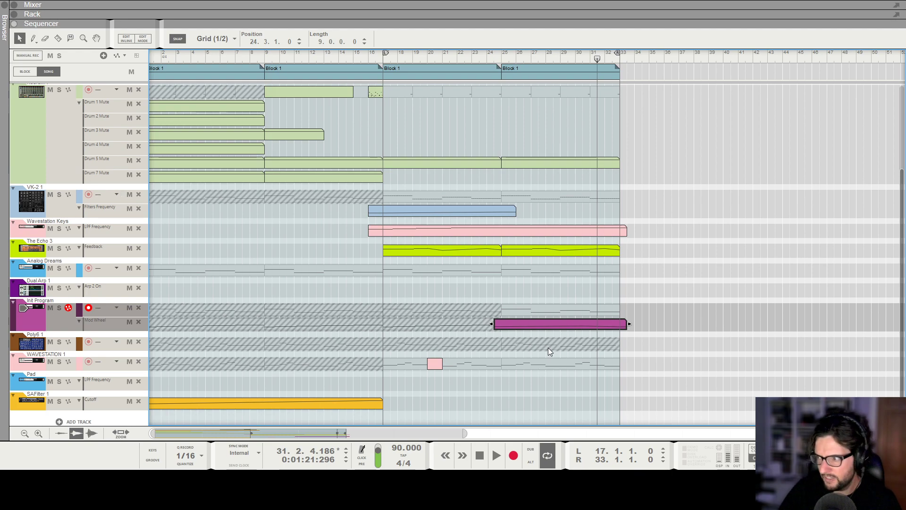
key("Delete")
key("t")
left_click(546, 312)
left_click(545, 329)
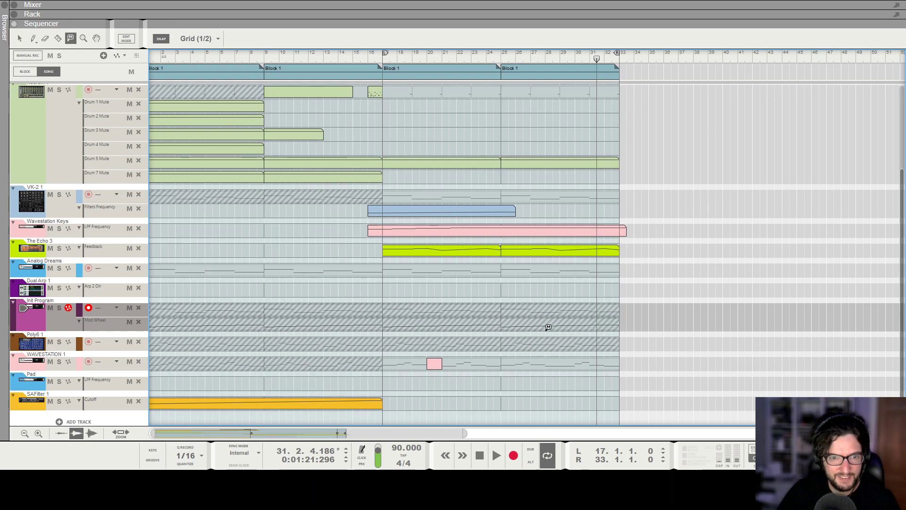
scroll(547, 327, "down", 3)
key("q")
Browse the Reason factory sounds to the FX-Vox folder inside Other Samples
left_click(237, 58)
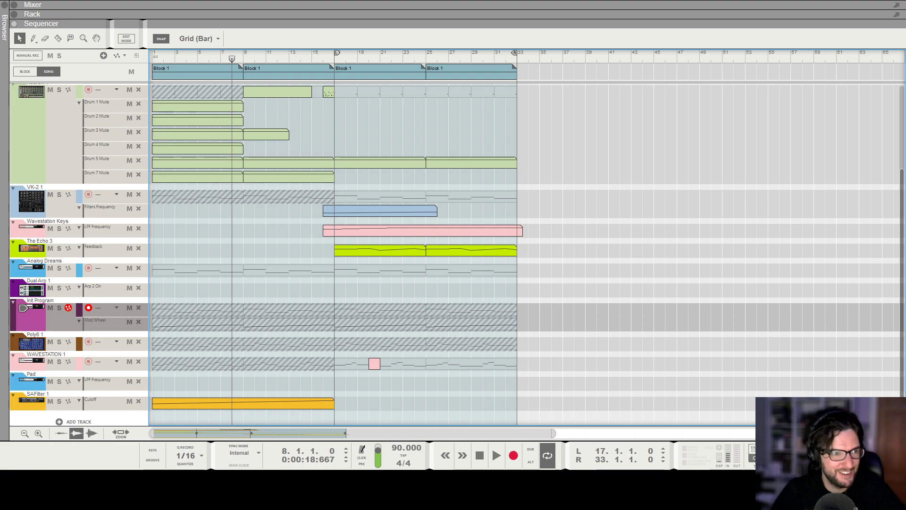
left_click(4, 8)
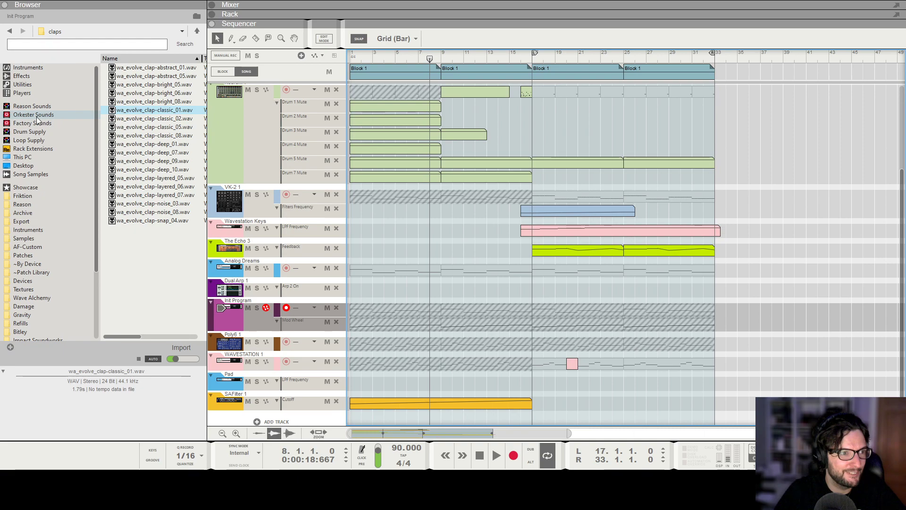
left_click(29, 122)
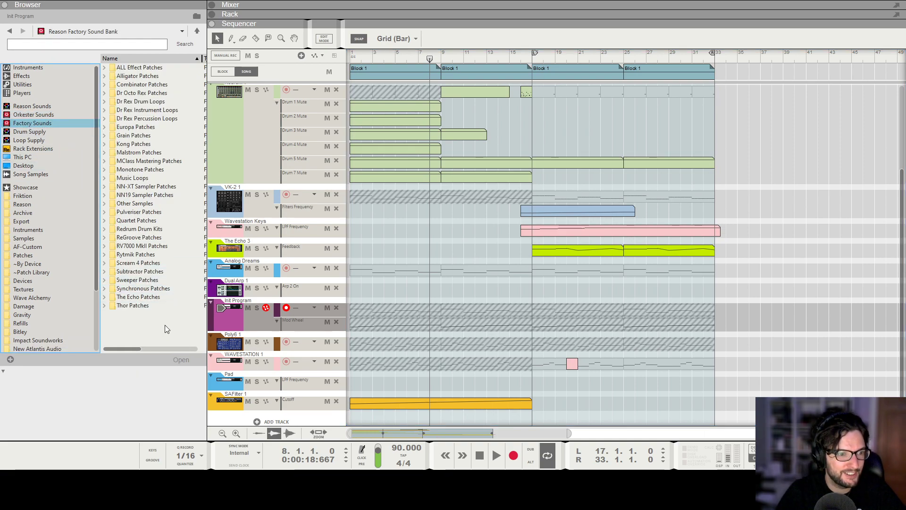
double_click(157, 195)
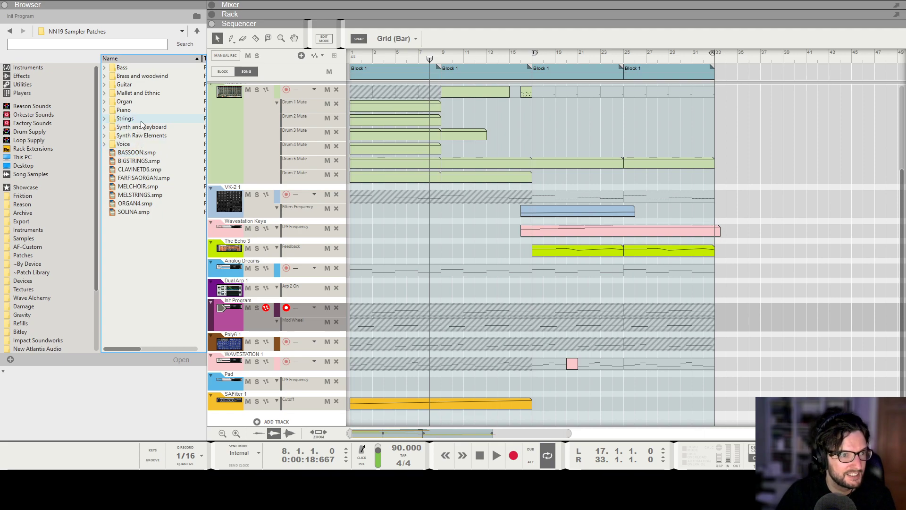
left_click(10, 31)
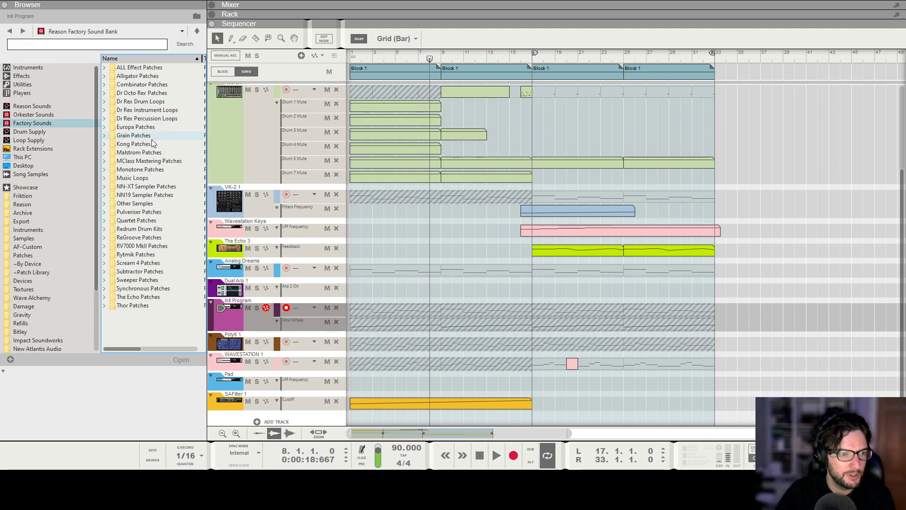
double_click(148, 204)
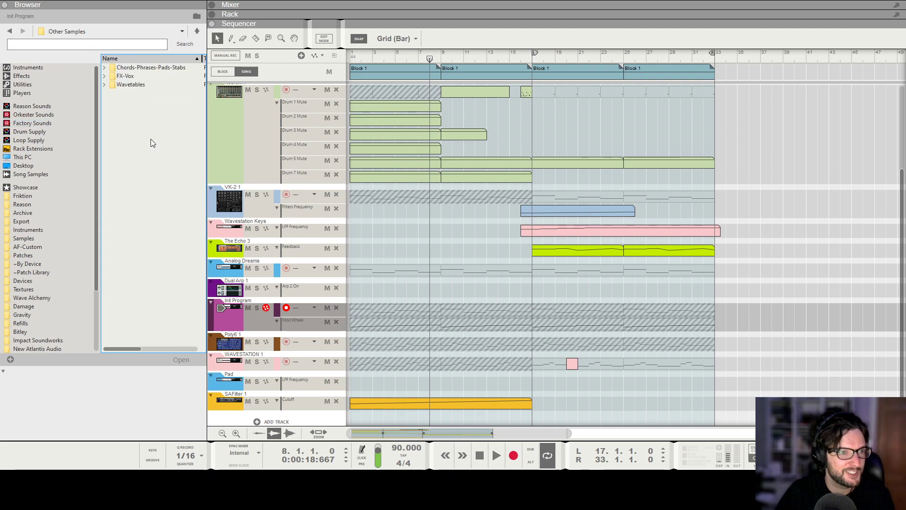
double_click(134, 76)
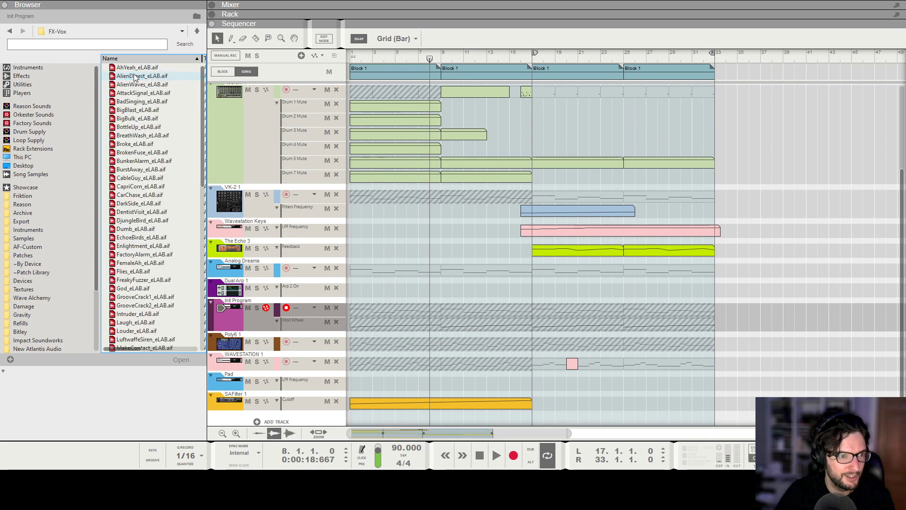
Audition FX-Vox samples and place DjungleBird_eLAB.aif on a new audio track at bar 21
left_click(154, 222)
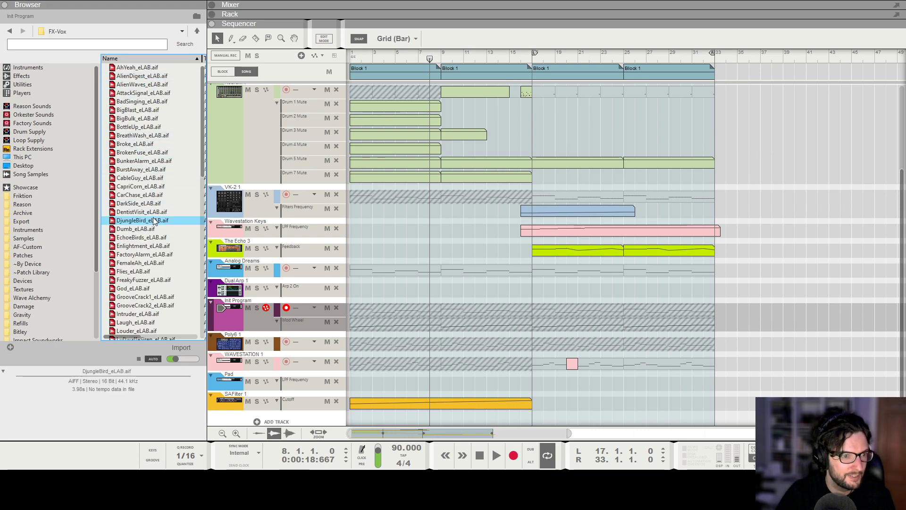
left_click(516, 58)
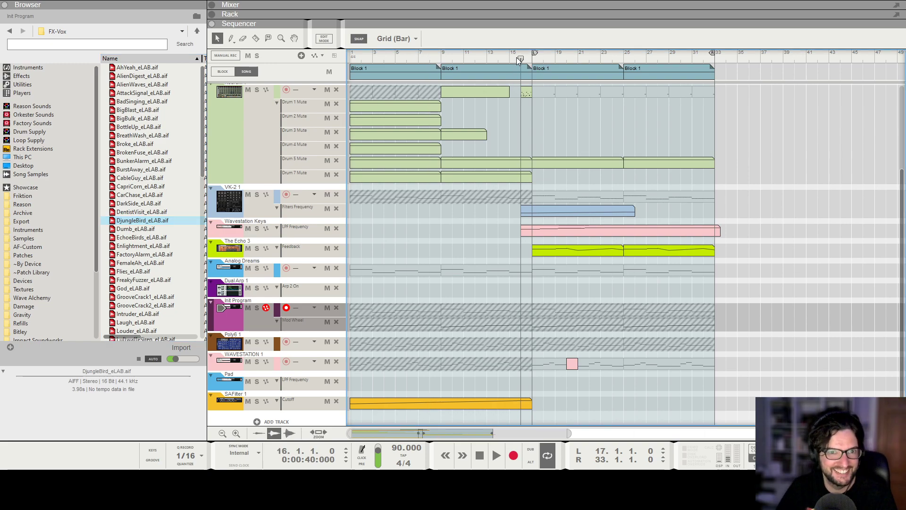
left_click(167, 221)
key("Up")
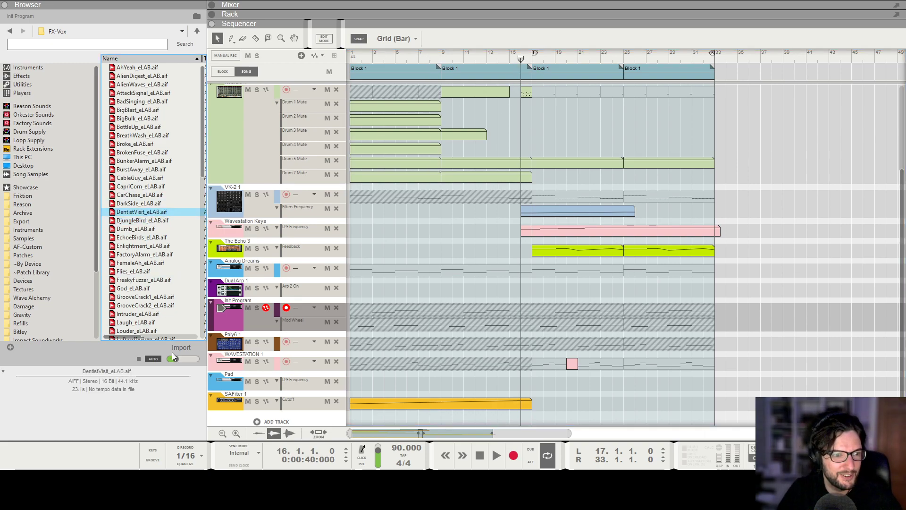
left_click_drag(120, 220, 549, 223)
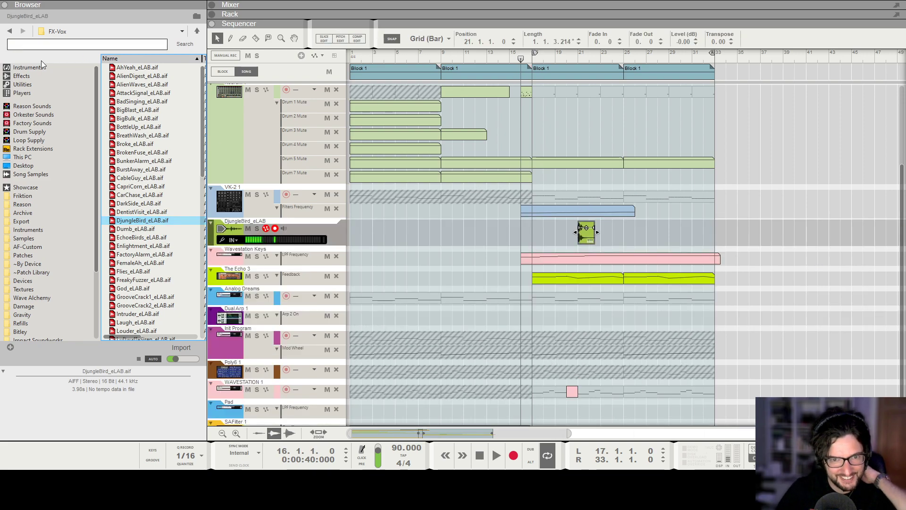
Close the browser and move the DjungleBird clip to position 18.4.1 while the song plays
left_click(5, 4)
key("h")
key("h")
key("h")
key("h")
key("h")
key("h")
key("h")
key("h")
key("h")
key("h")
key("h")
key("h")
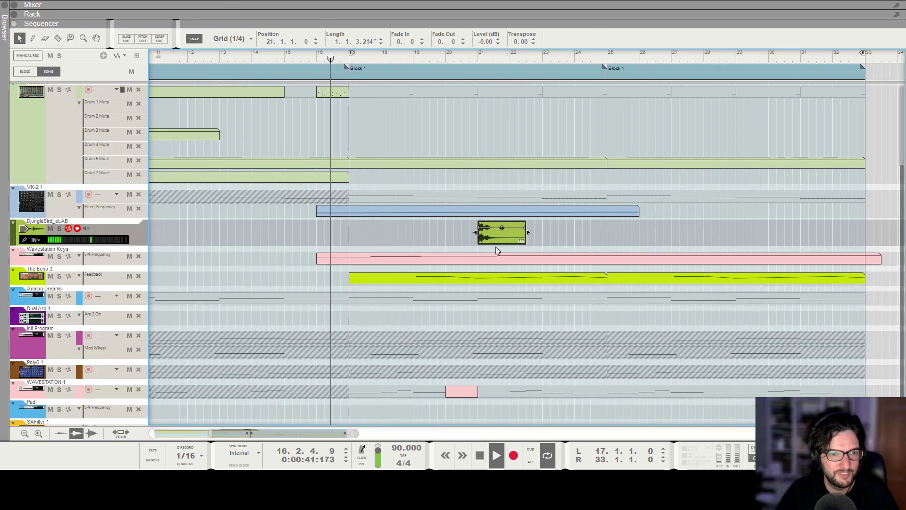
key("g")
key("g")
left_click_drag(475, 239, 414, 239)
key("h")
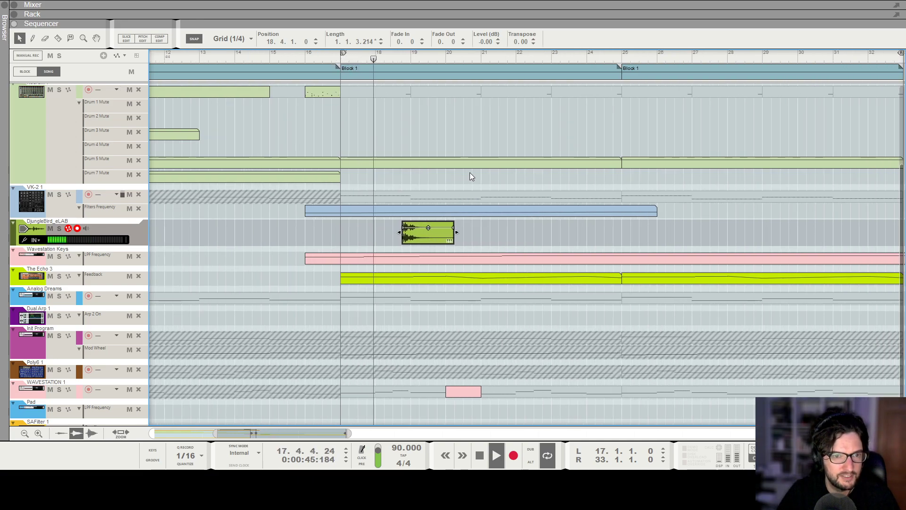
left_click(468, 173)
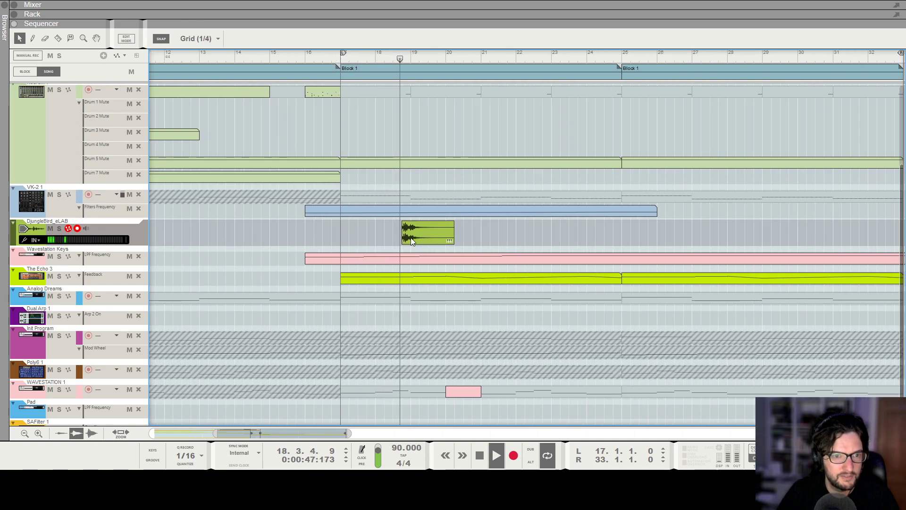
Replay the passage around bar 18 and lower the DjungleBird_eLAB channel's level to -12.52 dB
key("space")
key("F5")
scroll(691, 313, "down", 5)
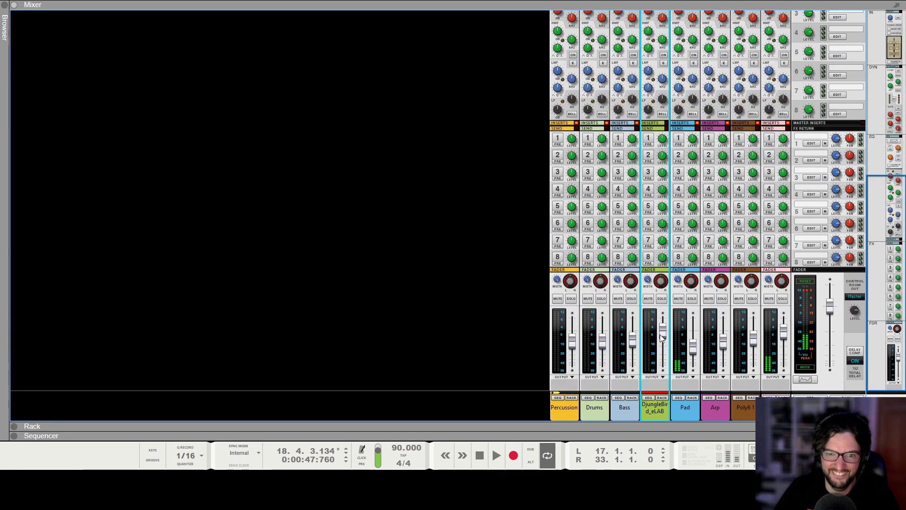
key("F7")
left_click(376, 58)
key("space")
key("F5")
mouse_move(667, 356)
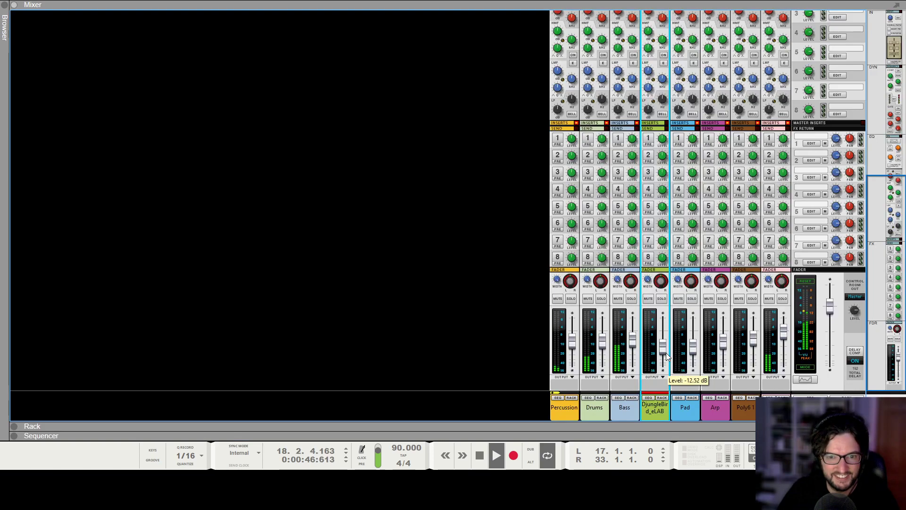
Check the bird sound's timing around bar 18 and shift its clip slightly earlier
key("space")
key("F7")
key("h")
key("h")
key("h")
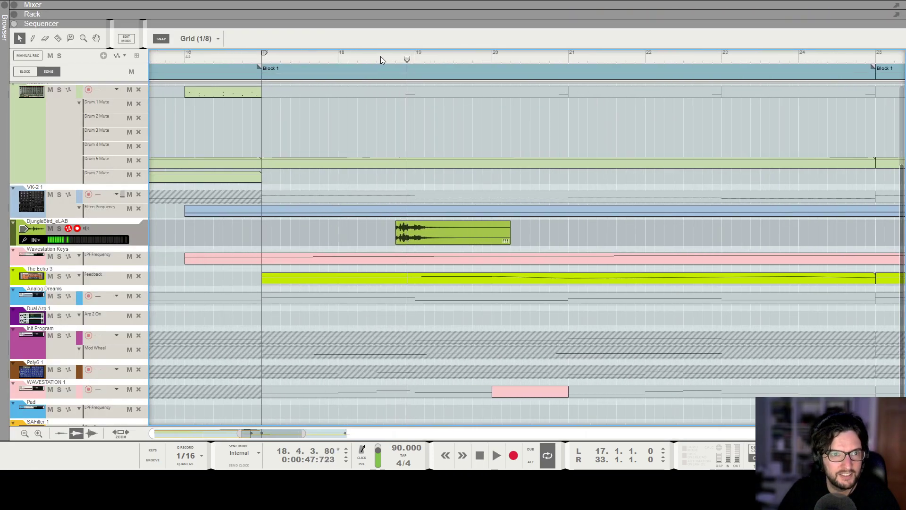
left_click(372, 58)
key("space")
key("space")
key("h")
left_click_drag(413, 236, 405, 232)
Set the song position to 16.4.3 and rename the DjungleBird_eLAB channel as Bird
key("g")
key("g")
key("g")
left_click(251, 54)
key("F5")
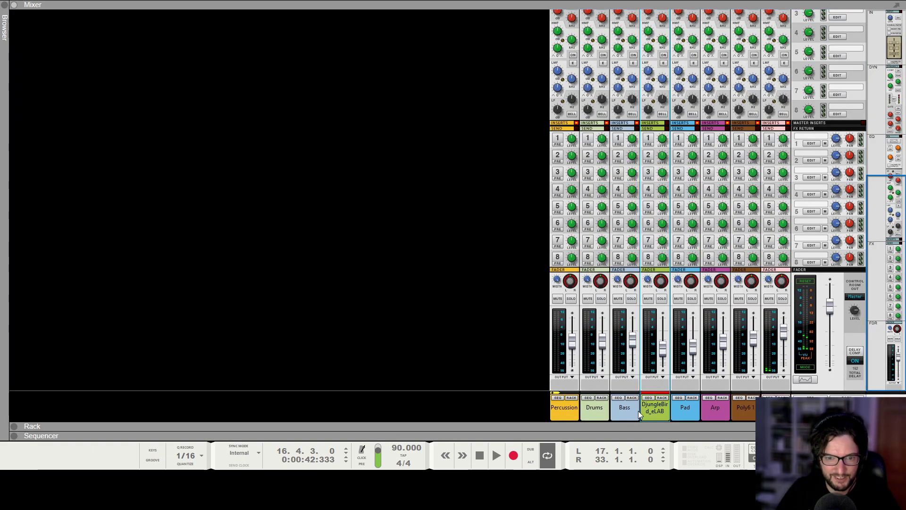
Add a DR-1 Deep Reverb and The Echo with 57% feedback as inserts on the Bird audio track
key("F6")
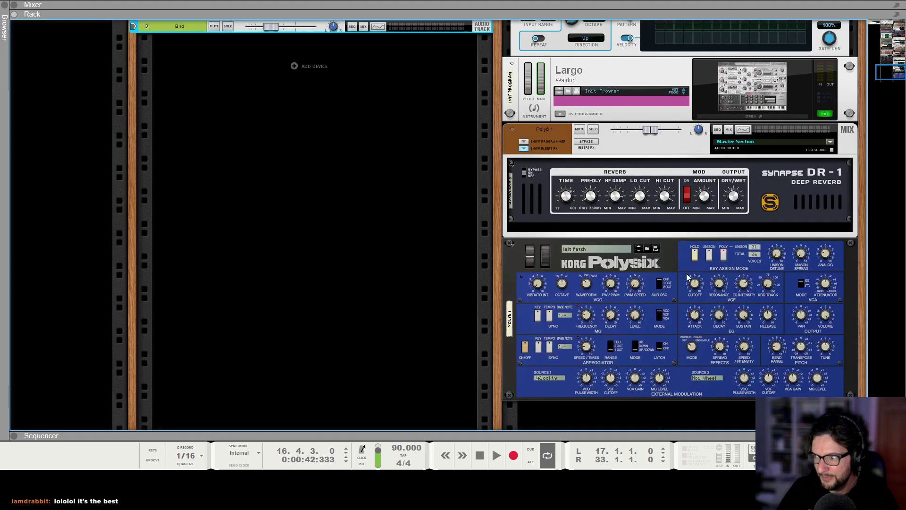
scroll(513, 146, "up", 5)
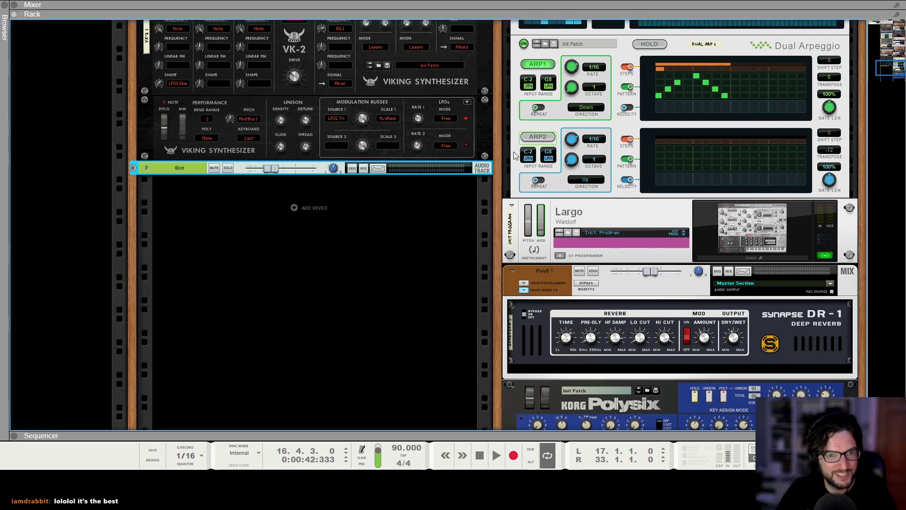
left_click(146, 168)
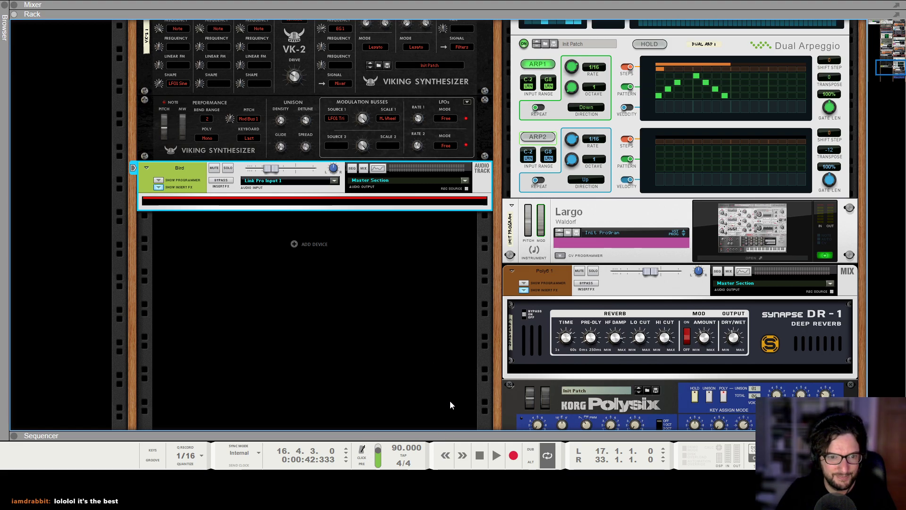
left_click_drag(450, 404, 448, 401)
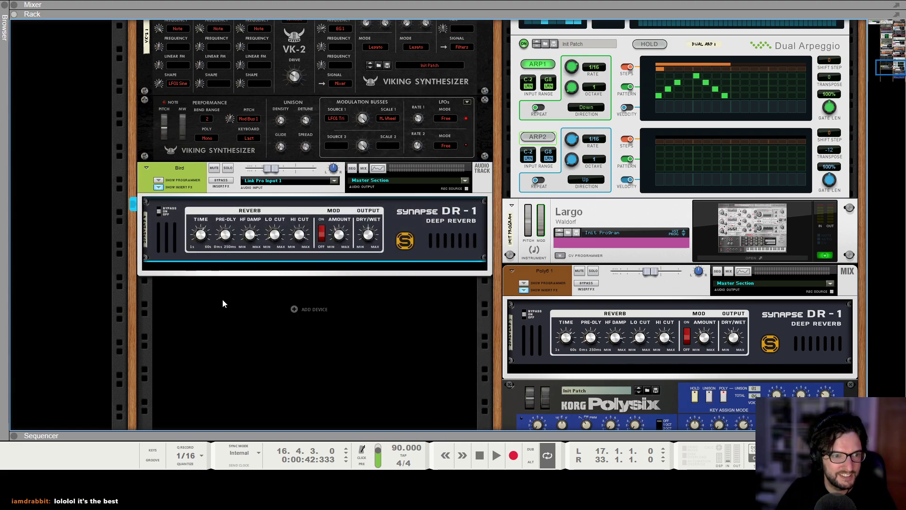
left_click(380, 178)
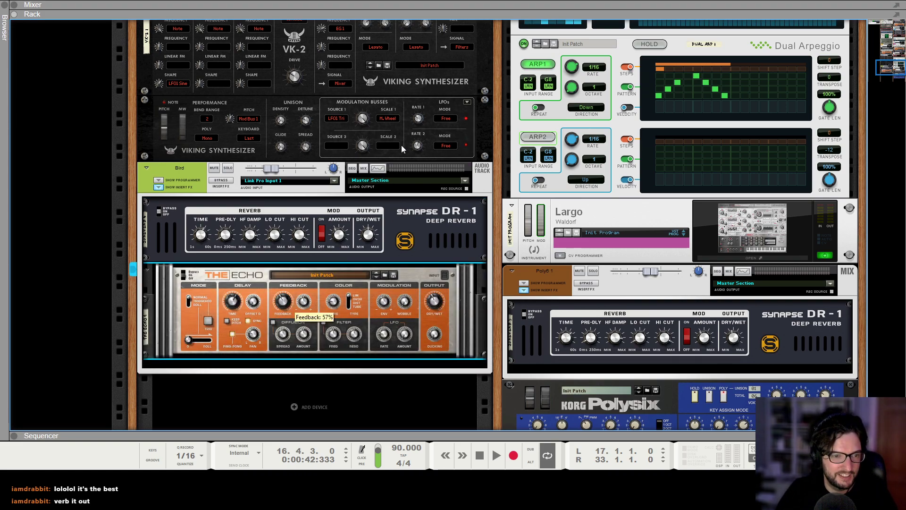
Listen to the bird clip with its effects, adjust the DR-1's dry/wet mix and set the Bird channel's level to -16.88 dB
key("F7")
key("space")
left_click(438, 165)
key("F5")
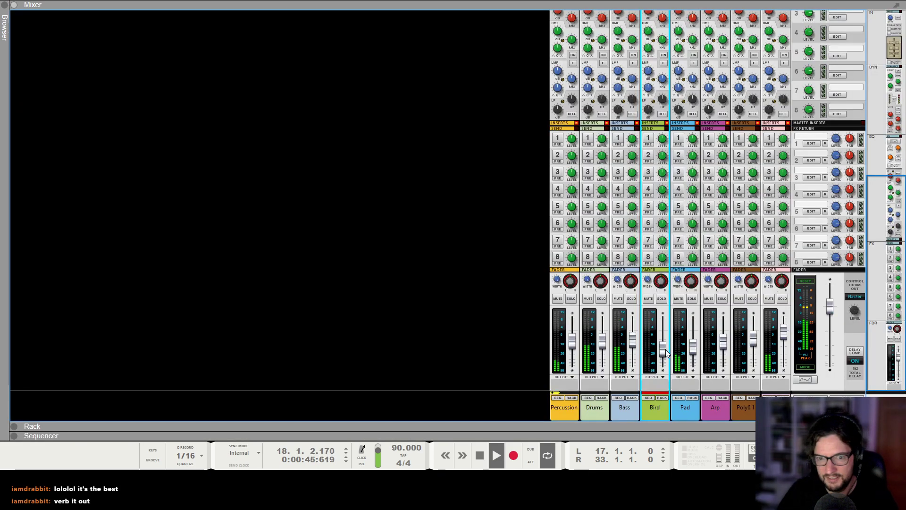
key("F6")
left_click(377, 237)
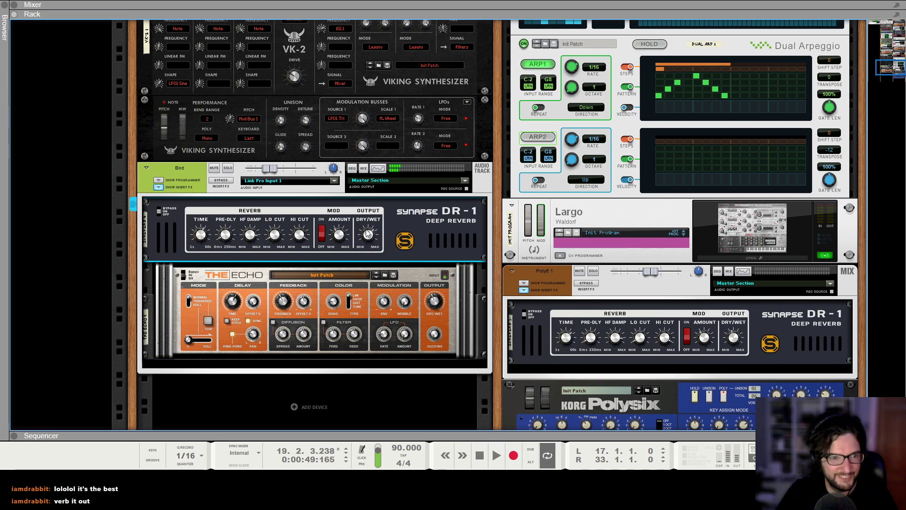
key("F5")
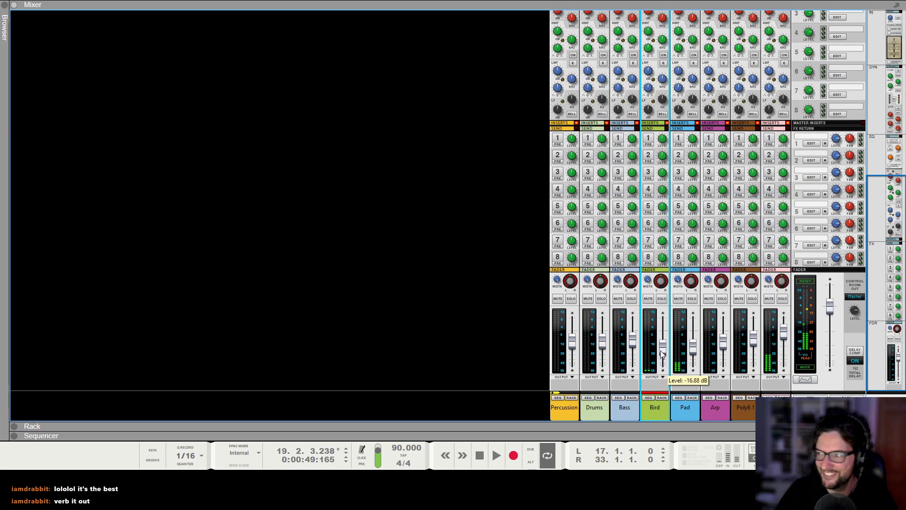
Play the song from about bar 16.4 and check the bird sound's balance in the mixer and its reverb settings in the rack
key("F7")
left_click(237, 58)
key("space")
key("F5")
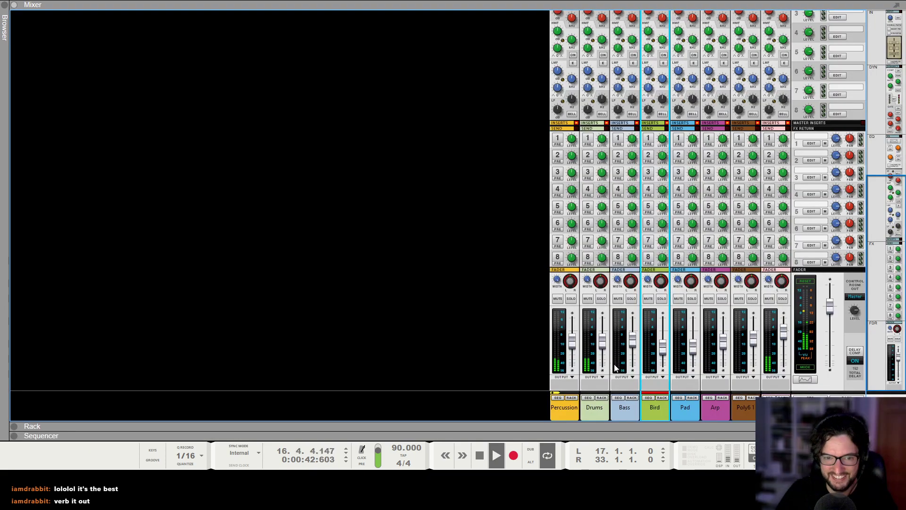
key("F6")
key("F5")
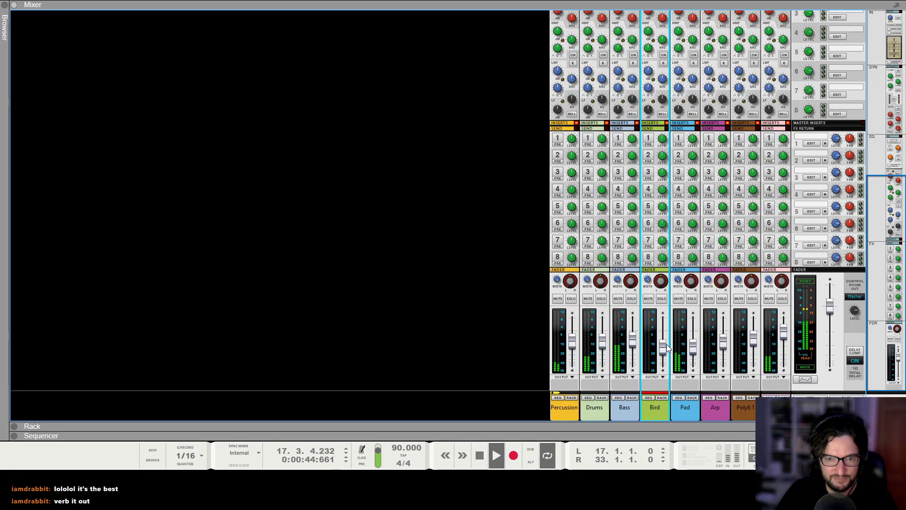
key("F6")
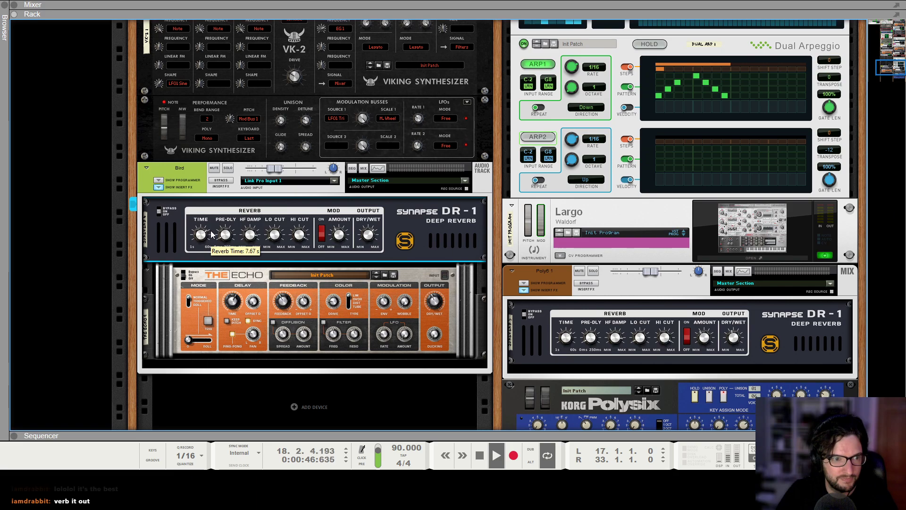
key("F5")
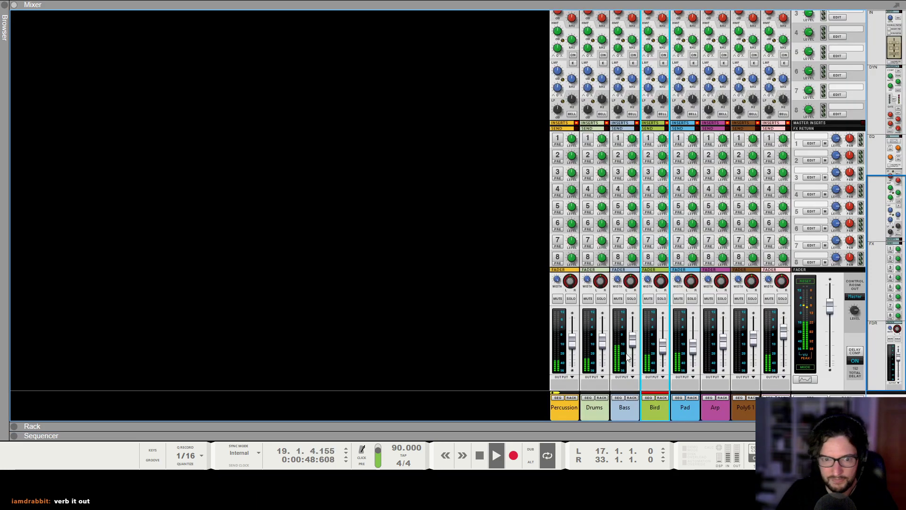
key("F6")
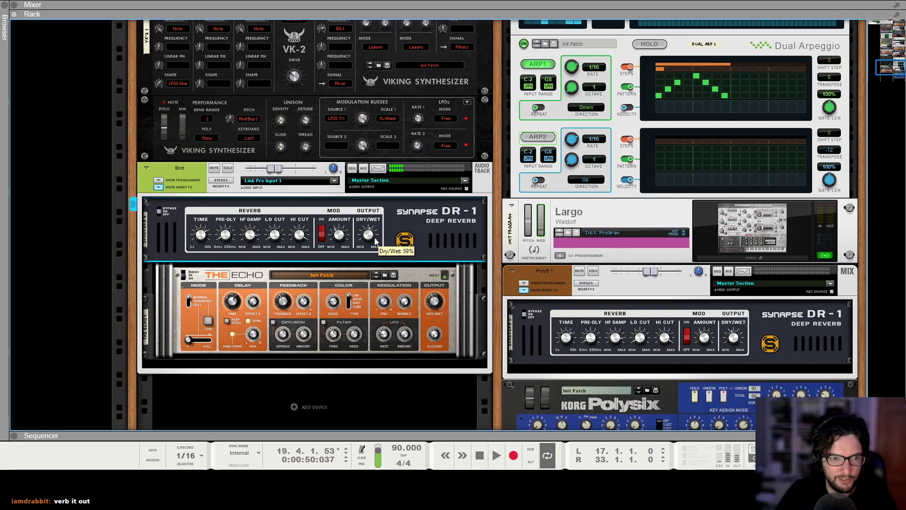
Replay the passage around the bird sound and enable the high-pass filter on the Bird mixer channel
key("F7")
left_click(342, 58)
key("space")
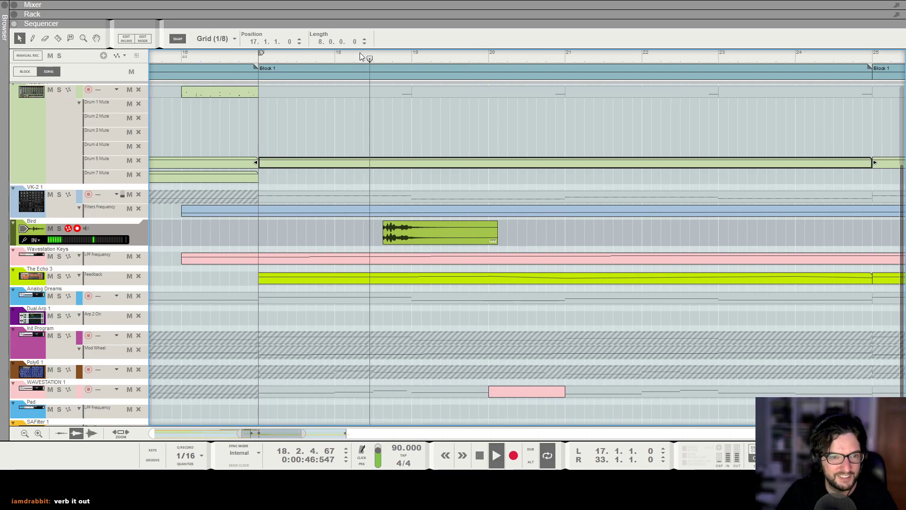
key("F5")
key("F7")
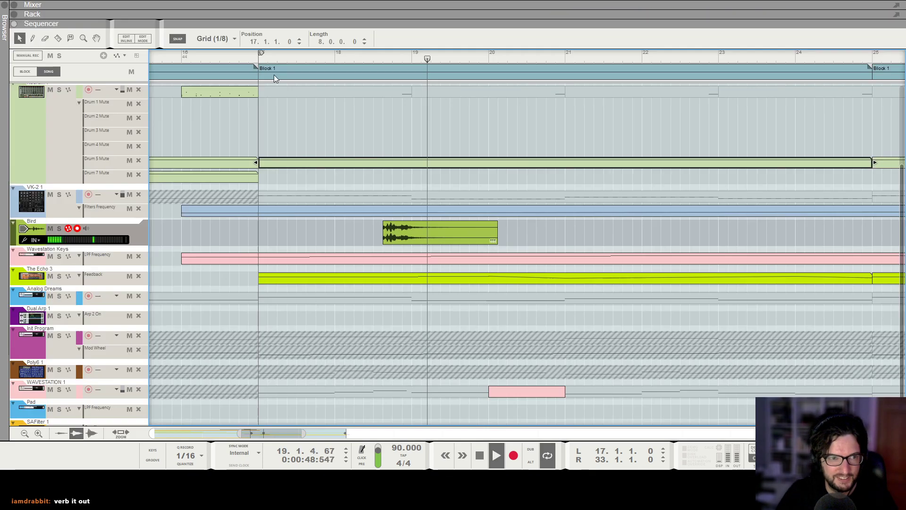
left_click(185, 53)
key("F5")
scroll(633, 182, "up", 5)
scroll(634, 181, "up", 3)
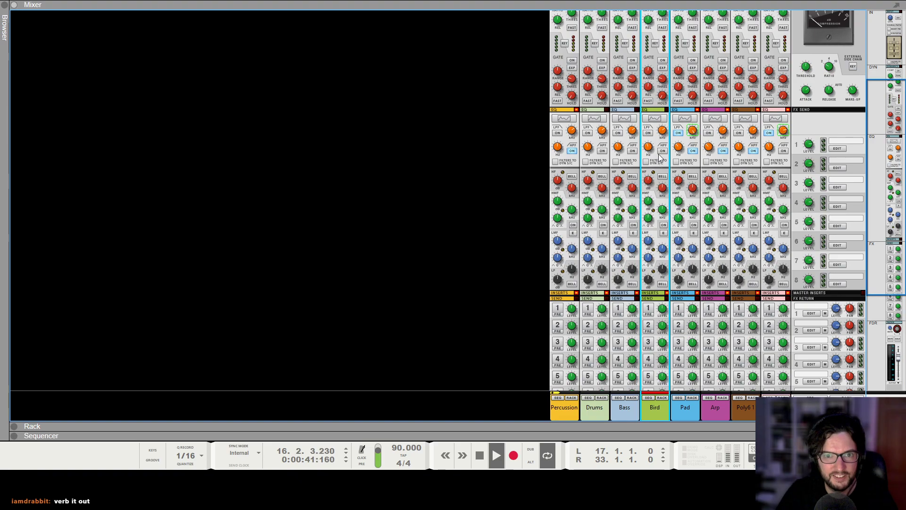
scroll(660, 198, "up", 3)
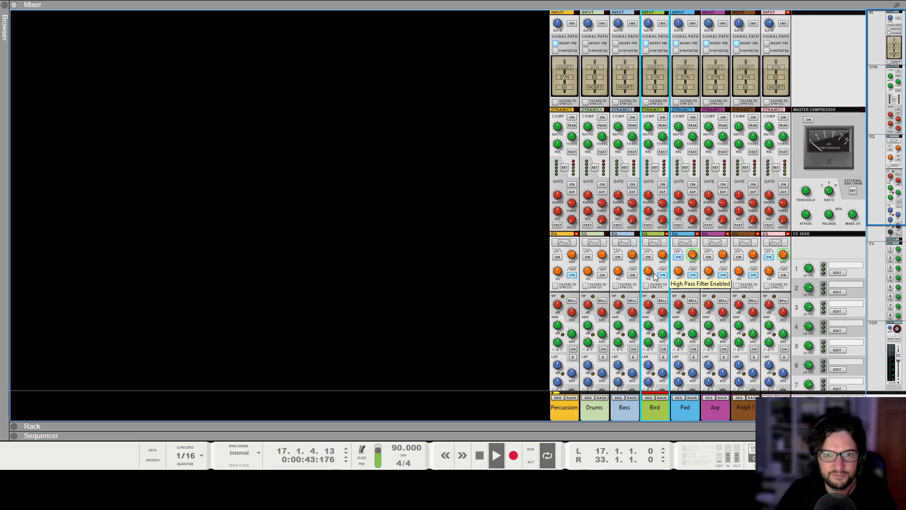
Listen to the filtered bird sound in the arrangement and return the song position to bar 17
key("F7")
scroll(588, 239, "down", 5)
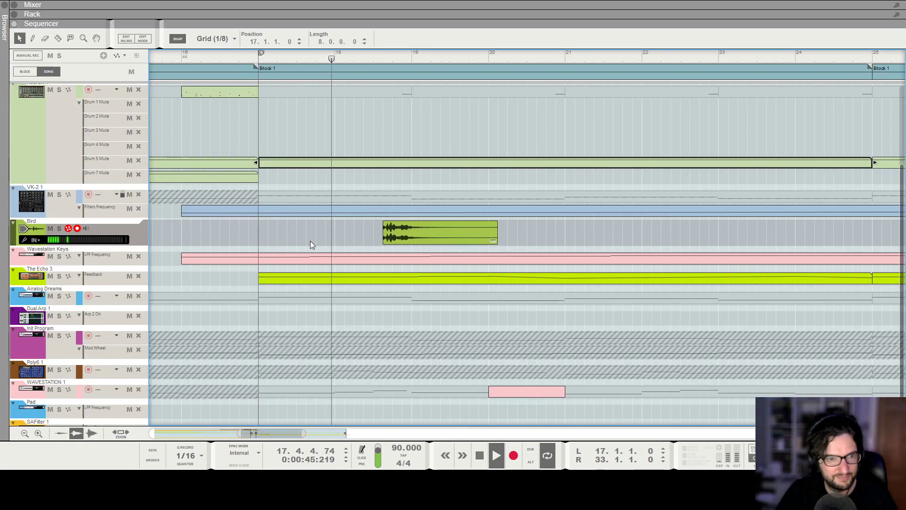
scroll(588, 240, "down", 1)
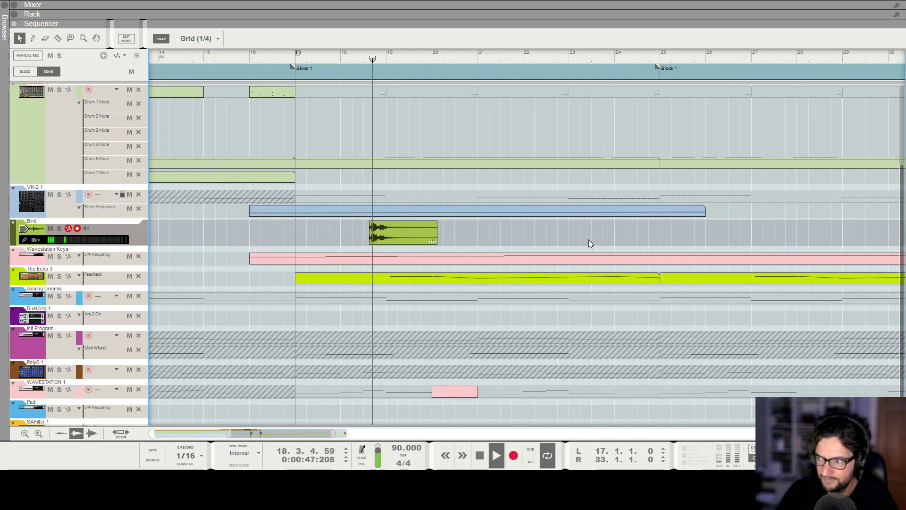
key("g")
key("g")
key("g")
key("F6")
key("F7")
left_click_drag(288, 53, 246, 50)
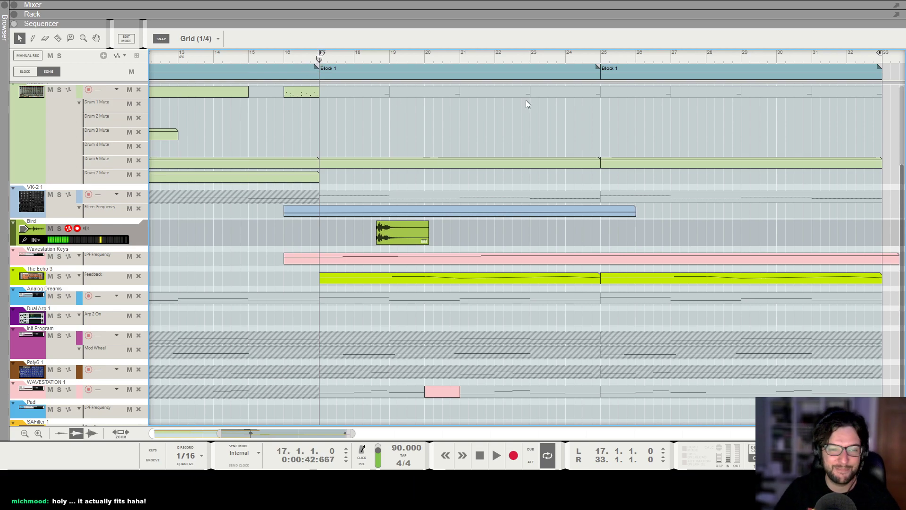
Play the arrangement from bar 17 to bar 20 to judge how the bird clip sits among the tracks
key("space")
scroll(559, 117, "up", 5)
scroll(553, 143, "down", 2)
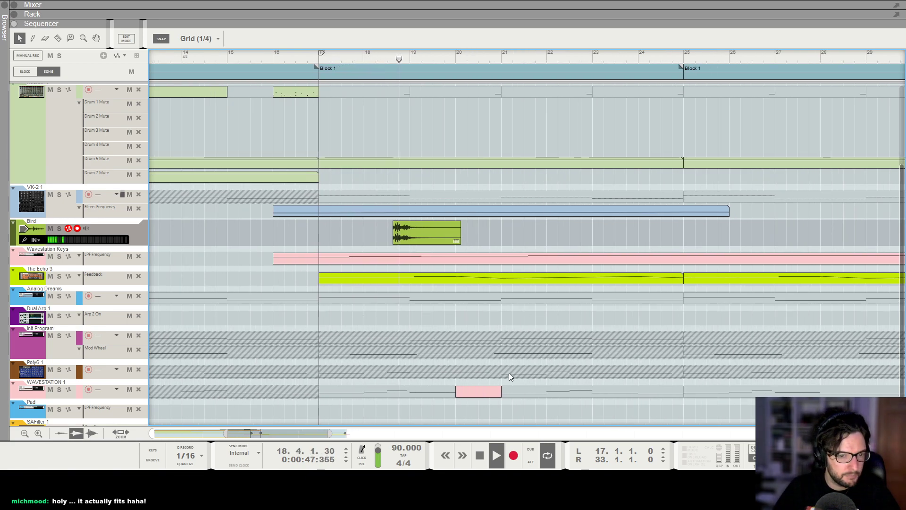
scroll(543, 308, "down", 4)
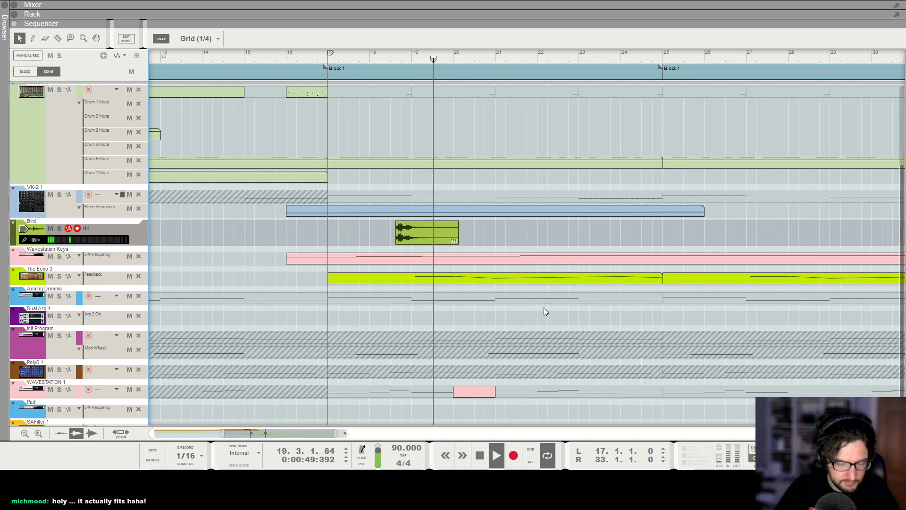
key("F6")
key("F7")
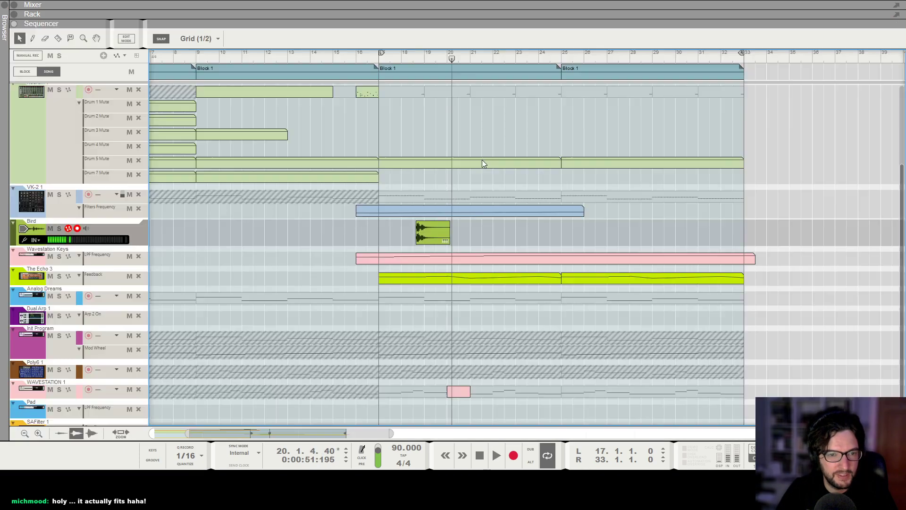
key("space")
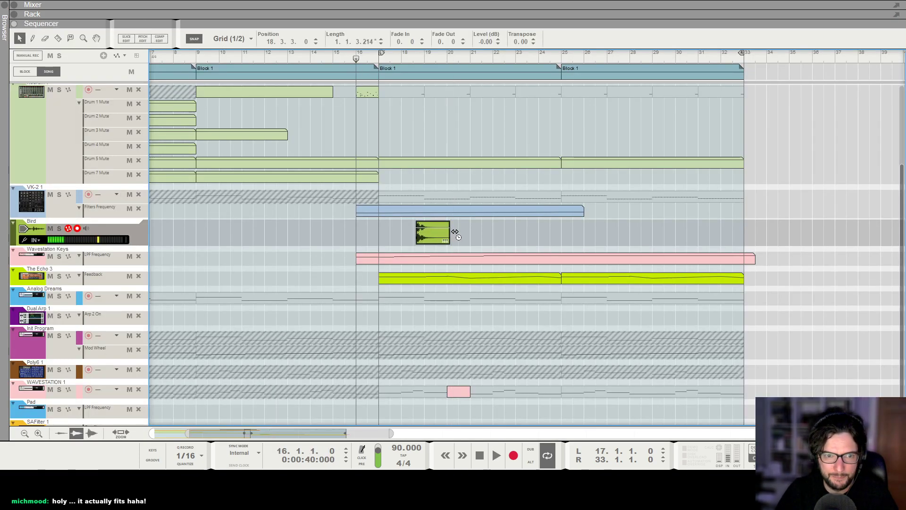
Try extending the bird clip to a length of 2.1.2.0 and listen to it from around bar 18
left_click_drag(454, 231, 471, 232)
left_click(406, 58)
key("space")
scroll(407, 58, "up", 5)
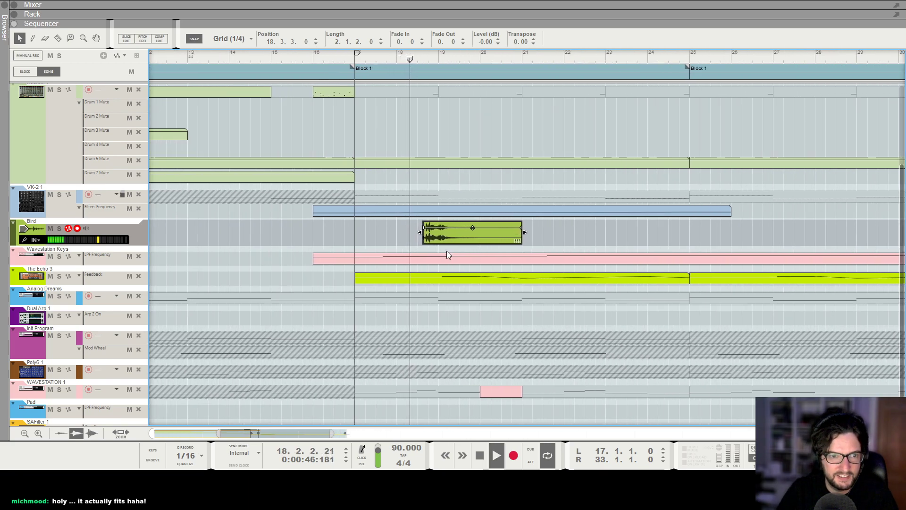
scroll(446, 248, "up", 1)
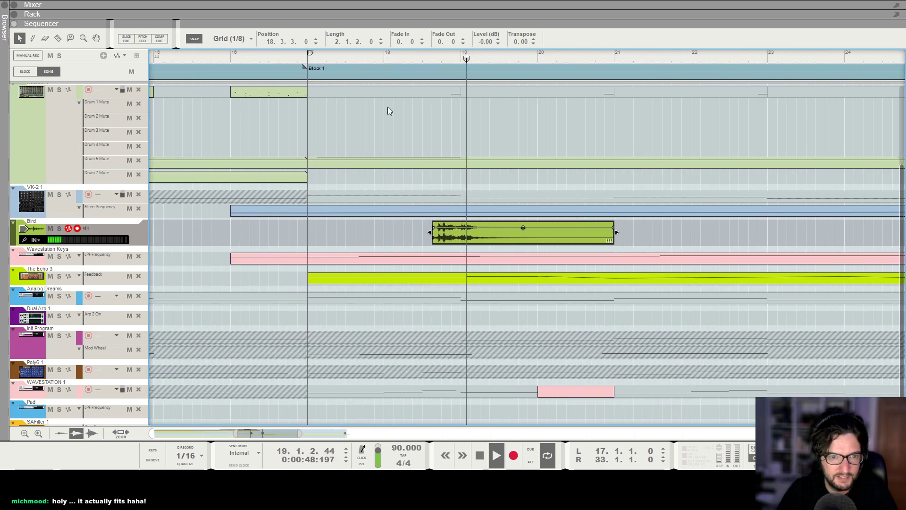
key("space")
scroll(290, 57, "down", 3)
Set the song position to bar 13, start playback and slightly lower the Bird channel's level in the mixer
left_click(290, 57)
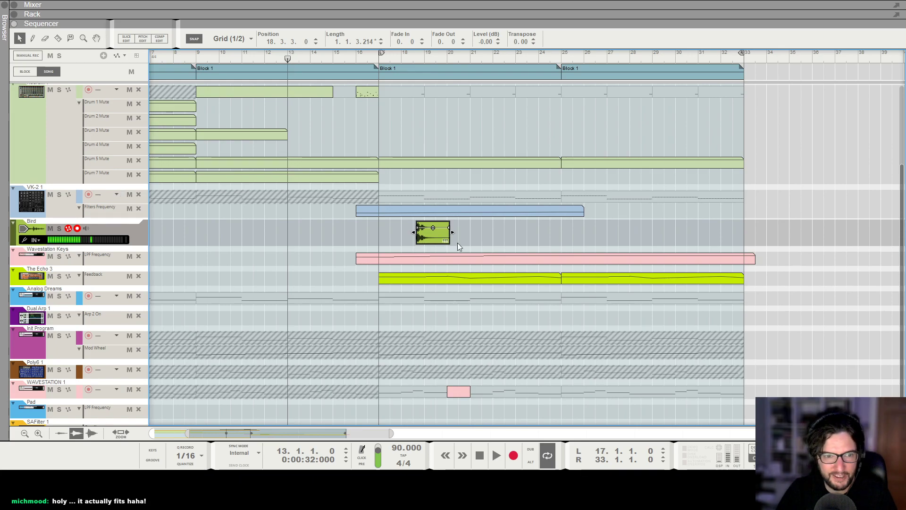
key("F6")
key("F5")
scroll(648, 285, "down", 6)
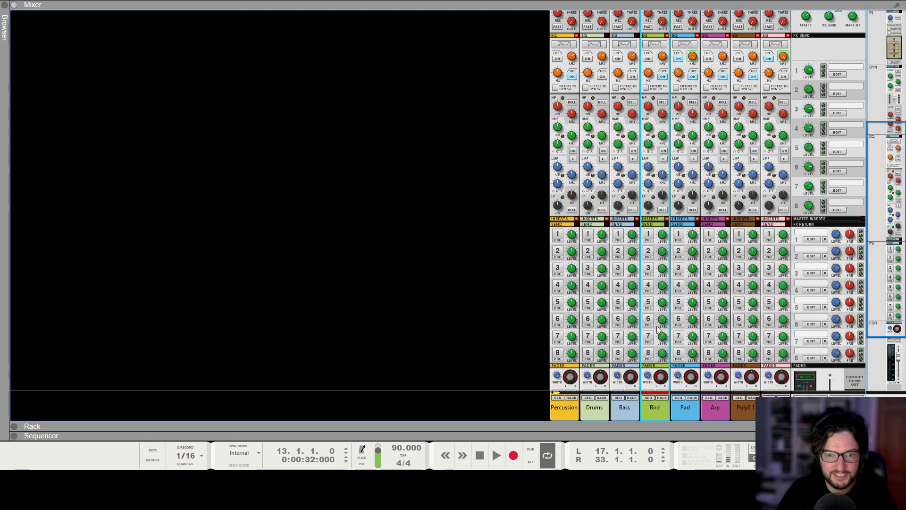
key("space")
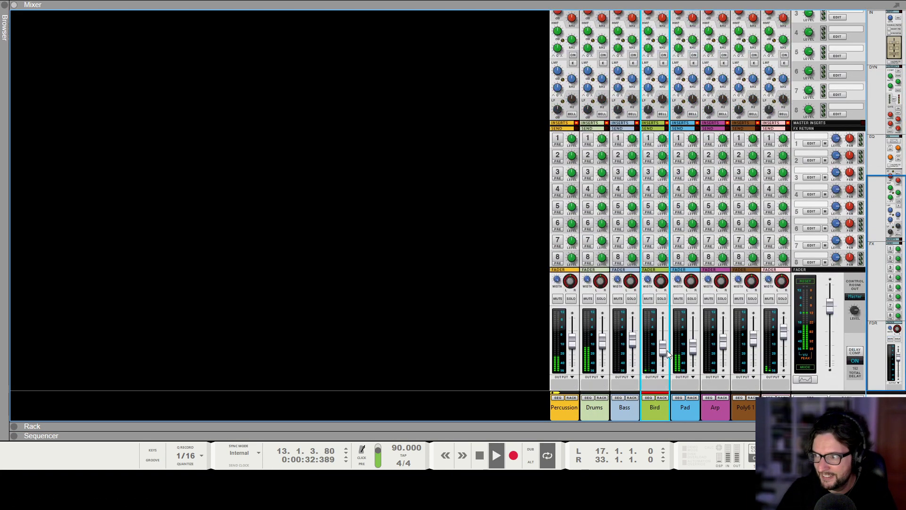
Play the bird clip from bar 17 to bar 20 and check the settings of its DR-1 Deep Reverb
key("F7")
key("g")
key("g")
key("g")
left_click(363, 59)
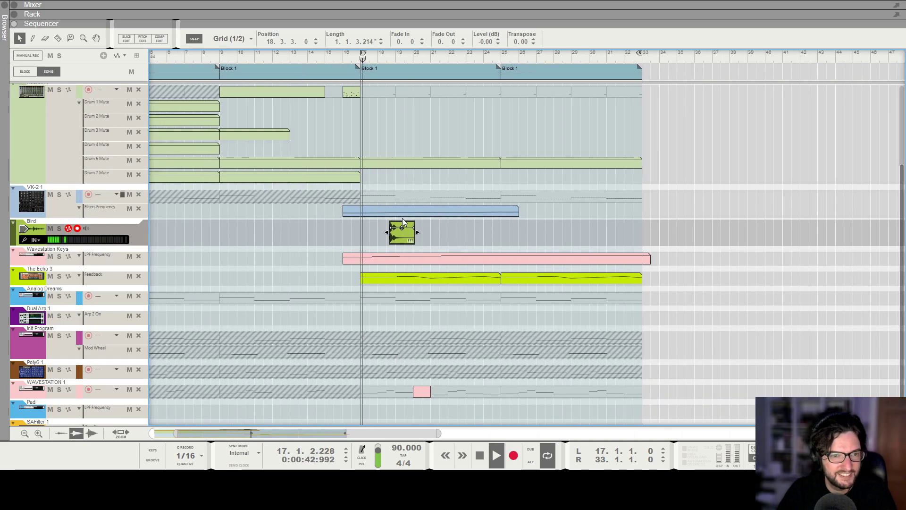
key("F6")
scroll(475, 202, "down", 3)
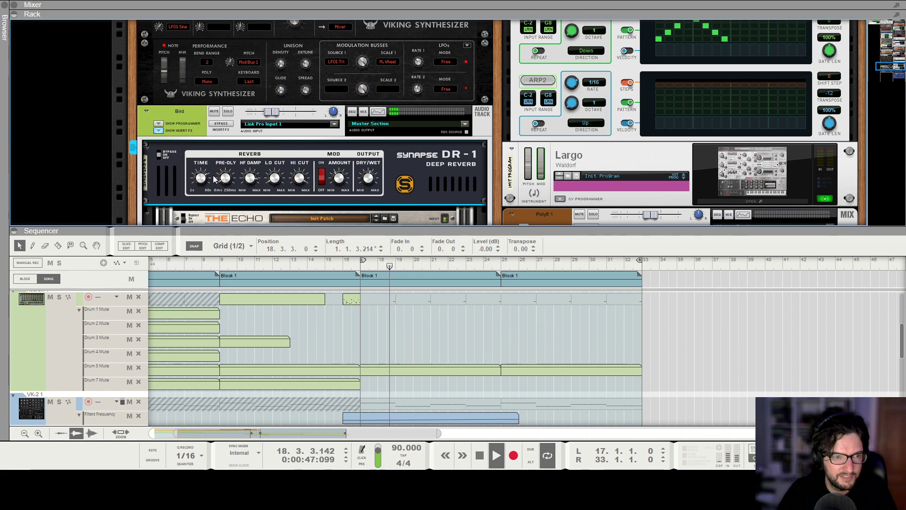
key("F6")
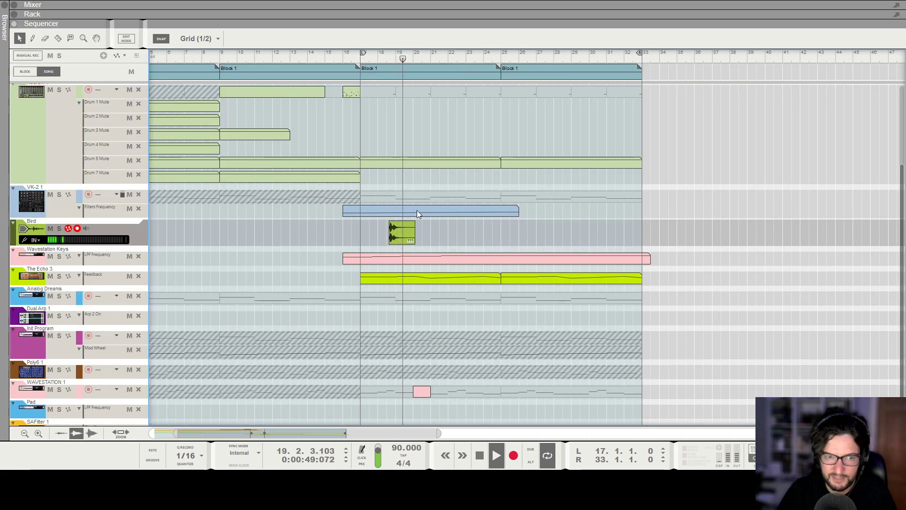
key("space")
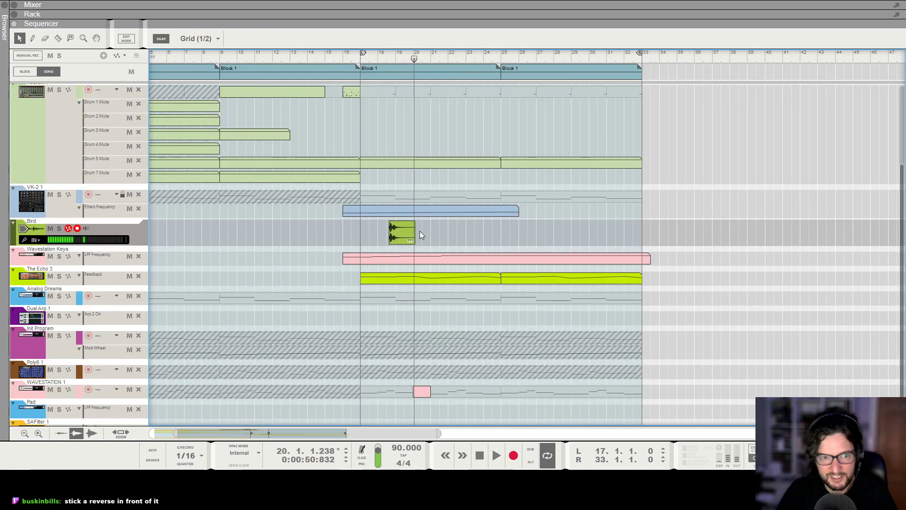
Slice the start of the bird clip with the Razor tool and place a 0.0.2.0 piece in front of it at 18.3.1
key("h")
key("h")
key("h")
key("h")
key("h")
left_click(311, 56)
key("h")
key("h")
key("h")
key("h")
key("h")
key("h")
key("h")
key("h")
key("h")
key("h")
key("h")
key("h")
key("h")
key("h")
key("space")
left_click(59, 39)
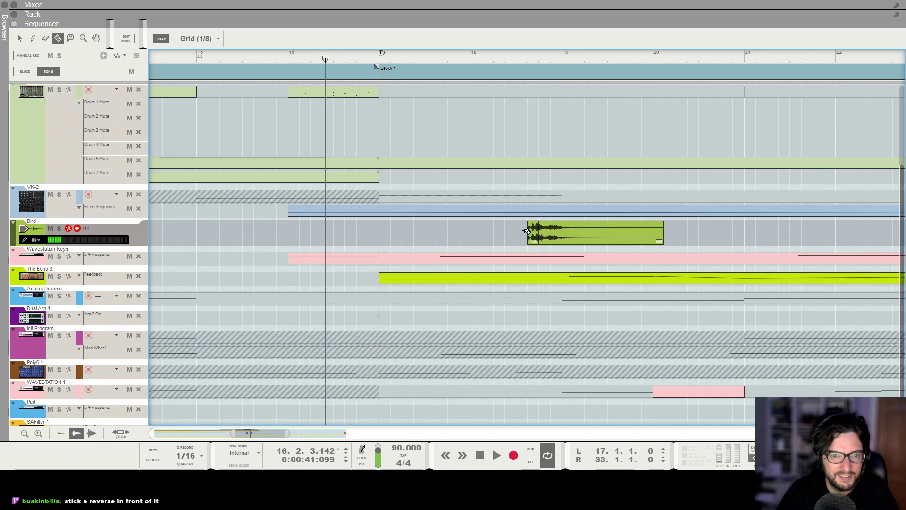
left_click_drag(538, 233, 527, 239)
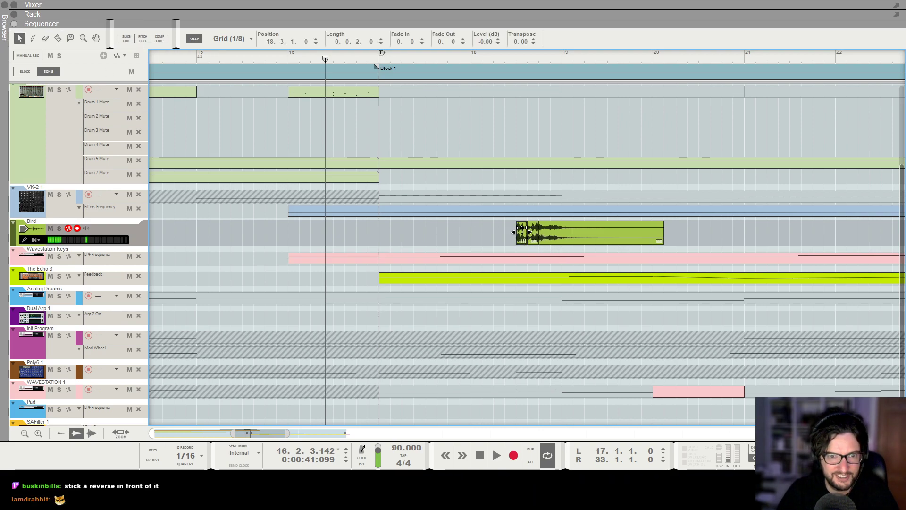
Try a fade-in of 2 on the short piece before the bird clip, listen to the transition and undo the edit
left_click(503, 59)
key("space")
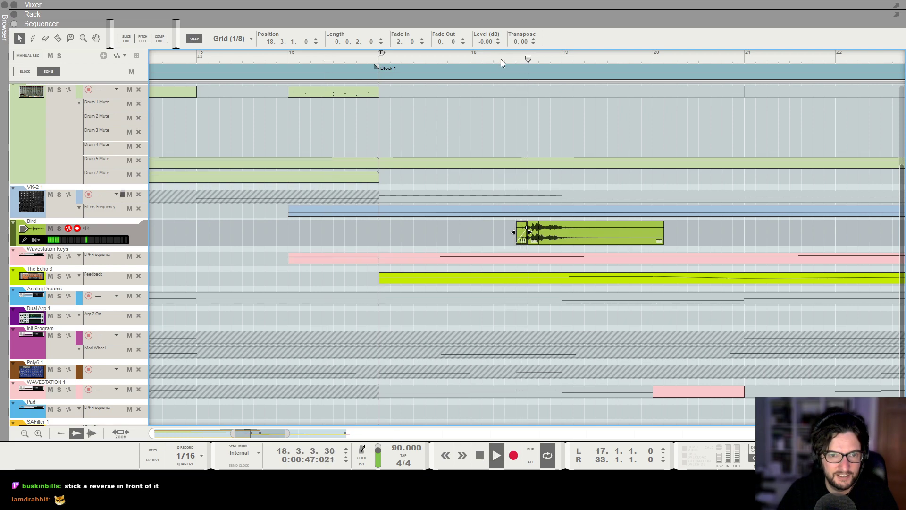
key("space")
key("ctrl+z")
Try a longer 0.1.0.0 piece at 18.2.3 with a fade-in of 4 before the bird clip and listen to it
left_click_drag(531, 241, 519, 233)
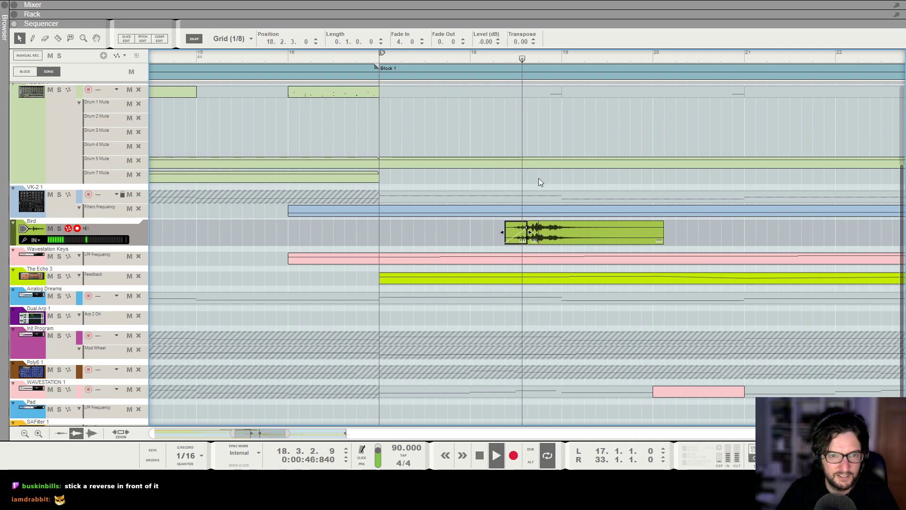
scroll(534, 170, "down", 1)
key("space")
left_click(476, 58)
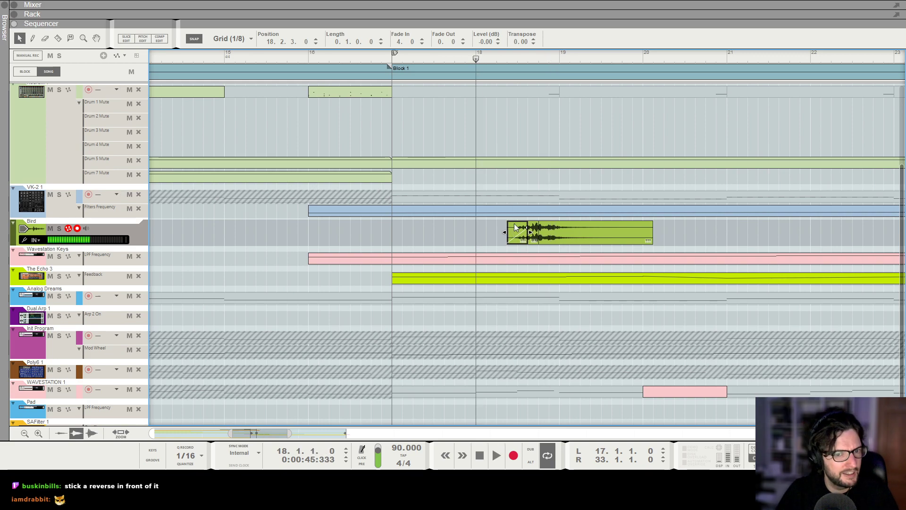
scroll(514, 228, "down", 3)
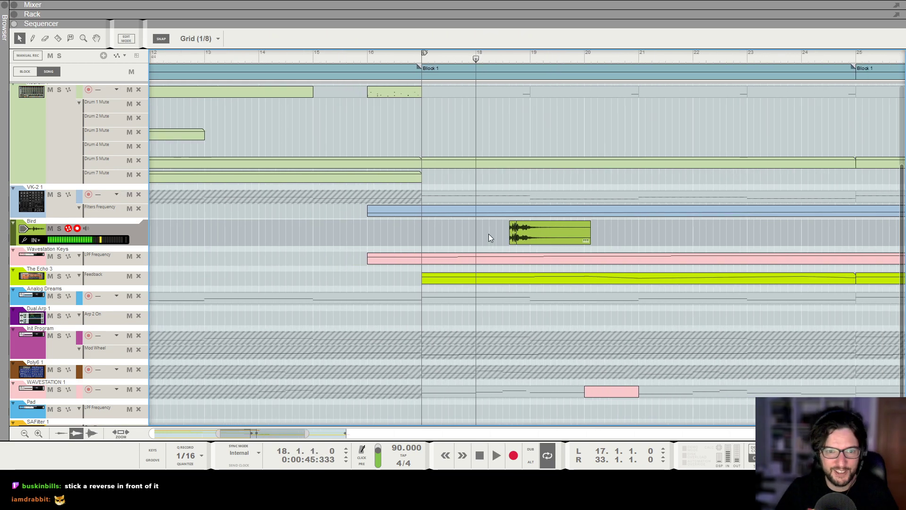
Play the arrangement from around bar 16 past the bird clip and look over all tracks up to bar 33
left_click(539, 235)
left_click(361, 58)
key("space")
left_click(323, 225)
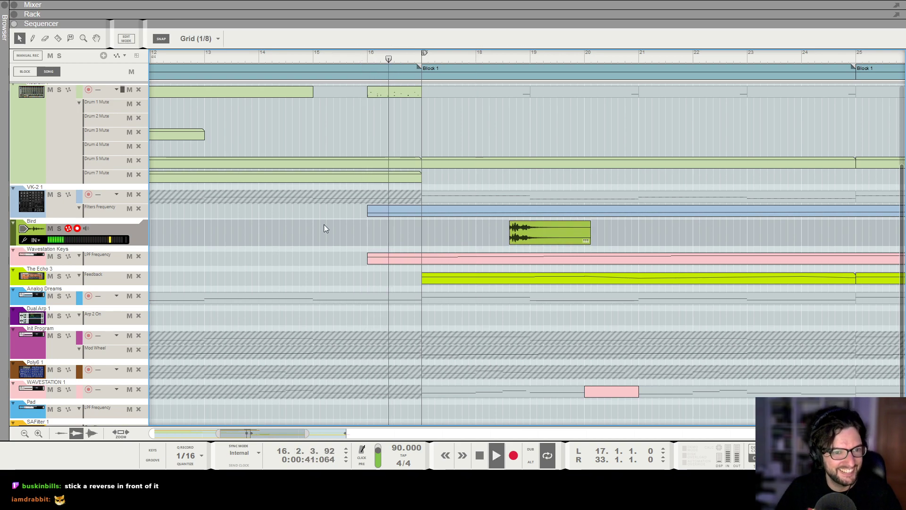
scroll(324, 219, "down", 4)
scroll(425, 254, "up", 1)
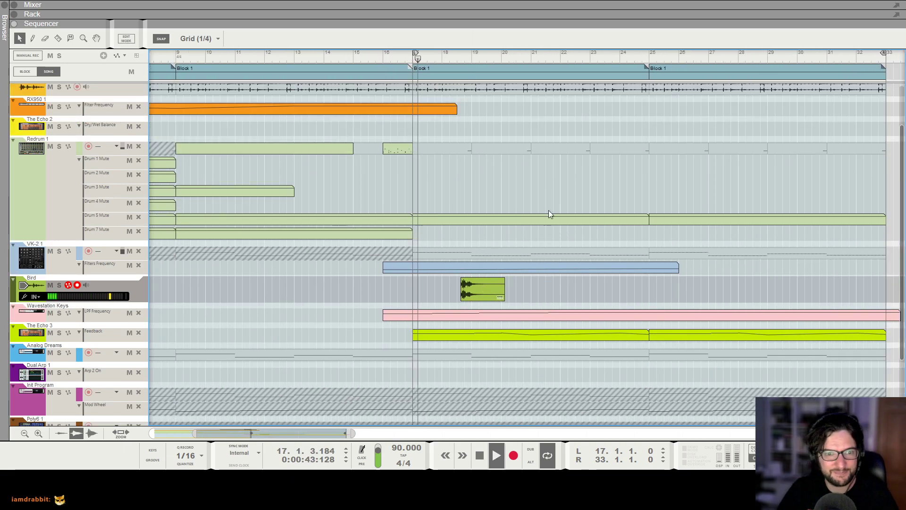
scroll(545, 213, "down", 1)
scroll(544, 203, "up", 1)
scroll(596, 185, "right", 2)
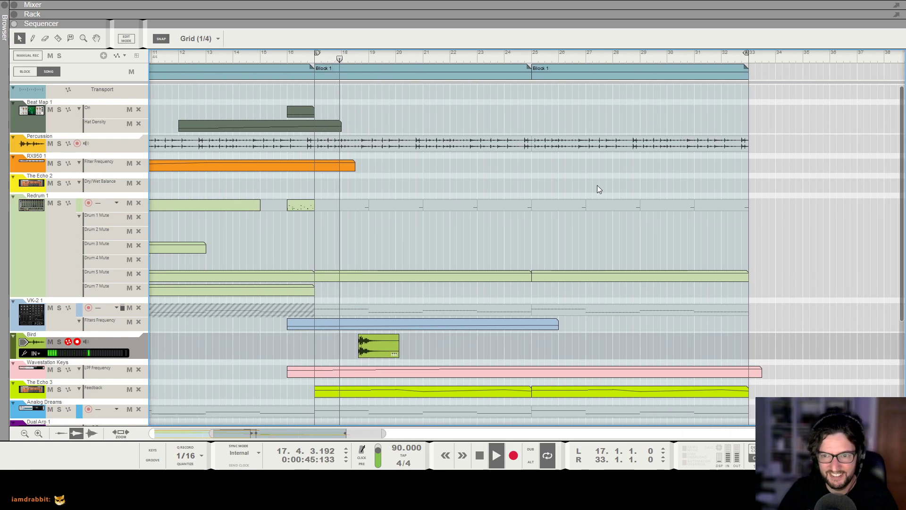
scroll(592, 185, "down", 1)
scroll(588, 174, "down", 1)
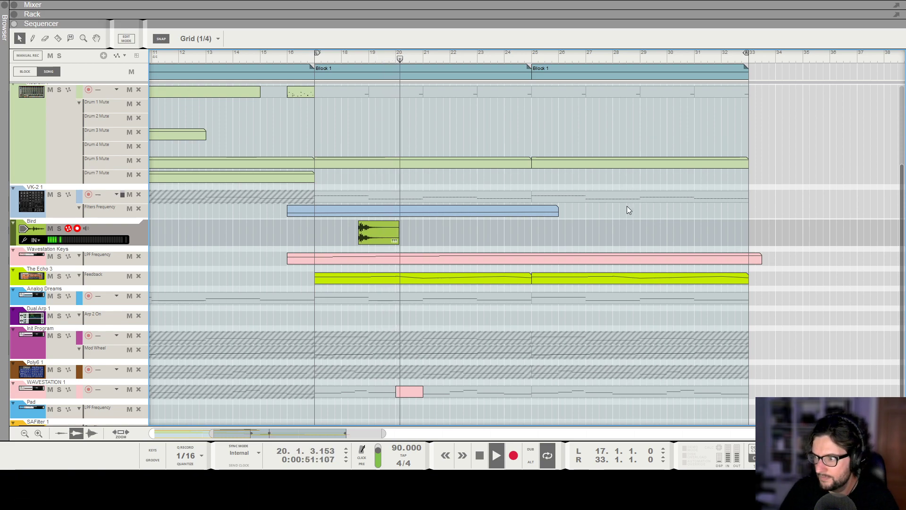
Play the bird clip again from around 18.4.1 and check the Bird track's reverb and echo in the rack
left_click(365, 237)
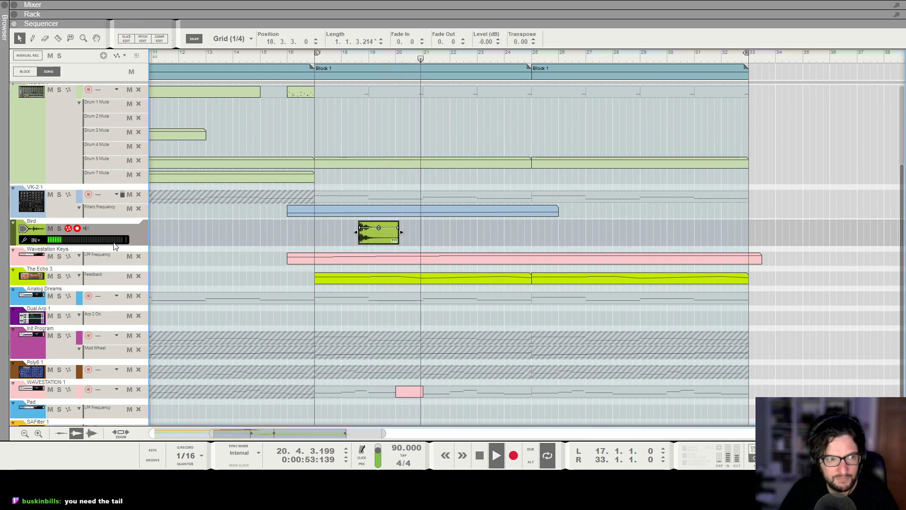
key("F6")
scroll(261, 111, "up", 1)
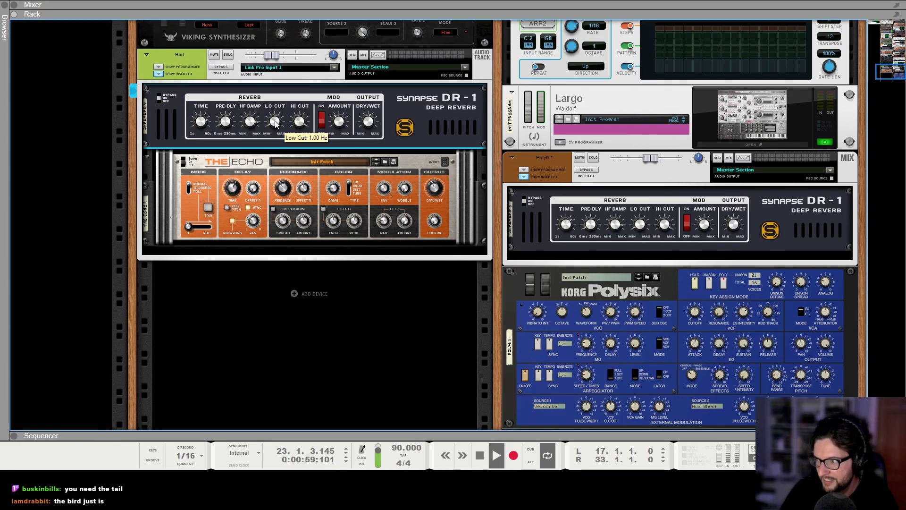
key("F7")
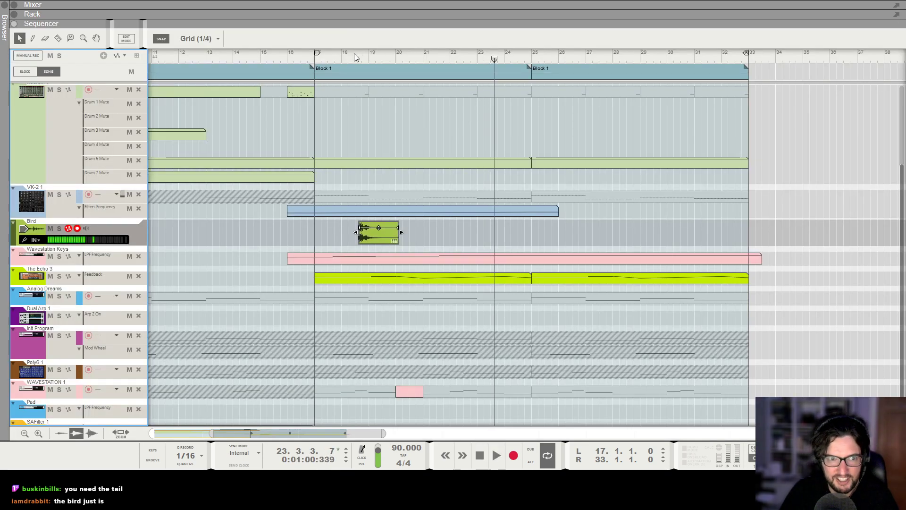
left_click(355, 56)
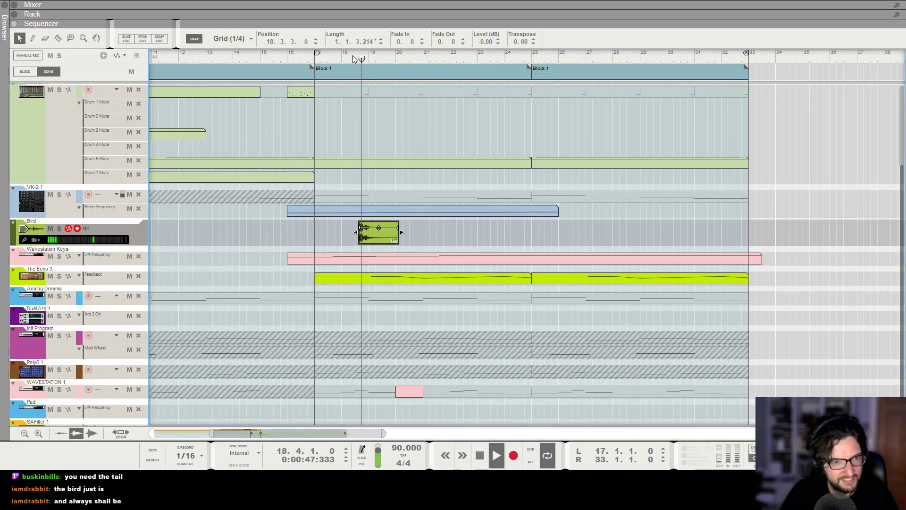
key("F6")
key("F7")
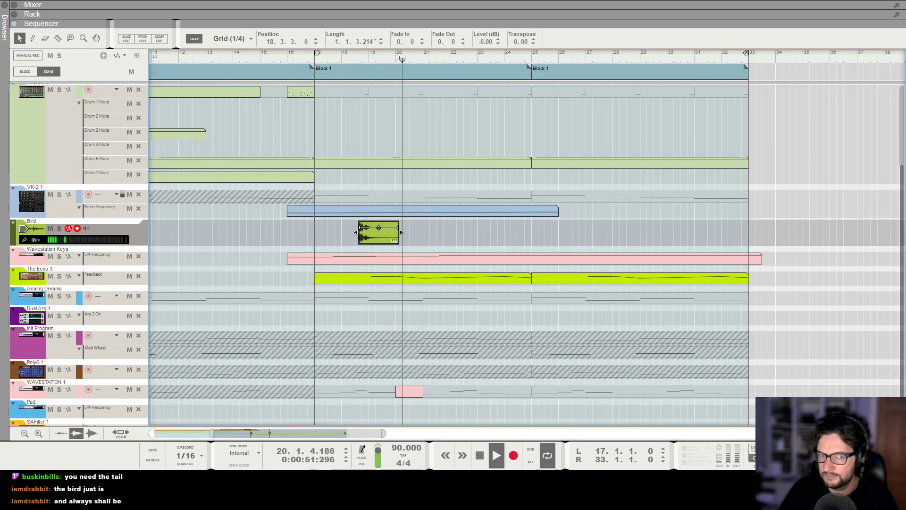
Add a 0.2.0 Redrum fill clip and a matching Beat Map On automation clip at 24.3.1, just before the last block
left_click(569, 235)
key("g")
key("g")
scroll(532, 243, "down", 1)
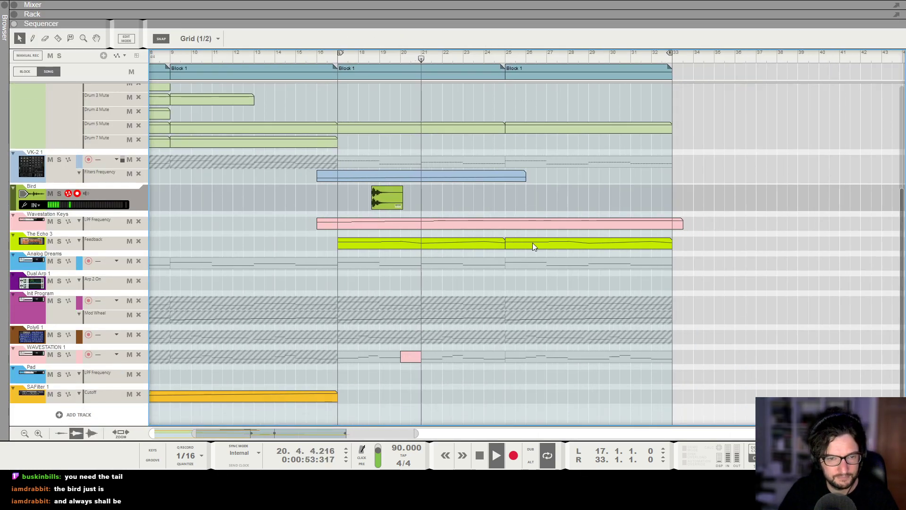
scroll(604, 291, "up", 4)
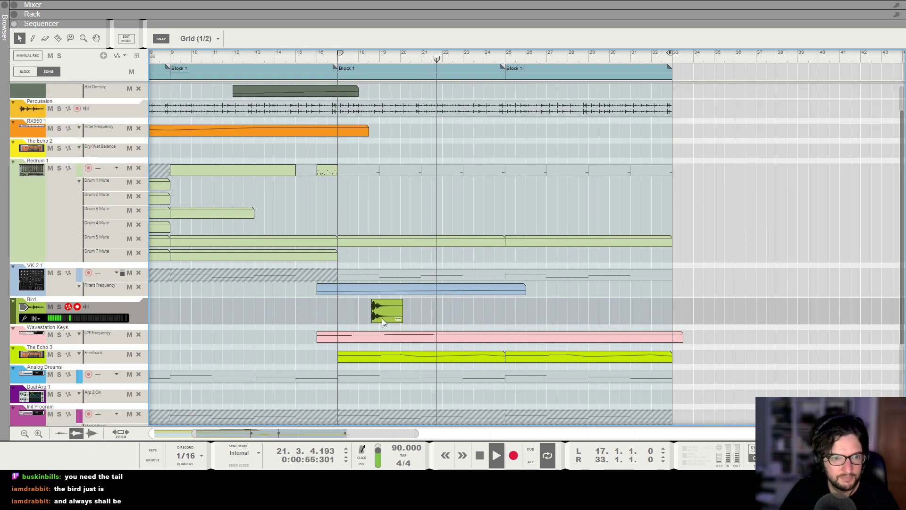
key("h")
scroll(448, 305, "up", 2)
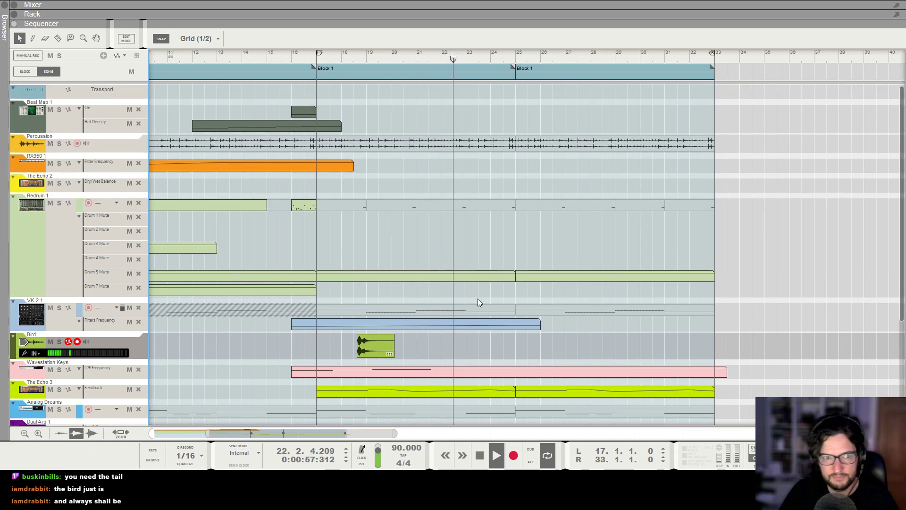
key("g")
left_click_drag(343, 208, 494, 206)
left_click_drag(333, 114, 516, 120)
Listen to the new fill and the transition into the last block from 24.1.1
left_click(486, 53)
key("space")
key("h")
key("h")
key("h")
key("h")
key("h")
key("h")
key("h")
key("h")
left_click(478, 54)
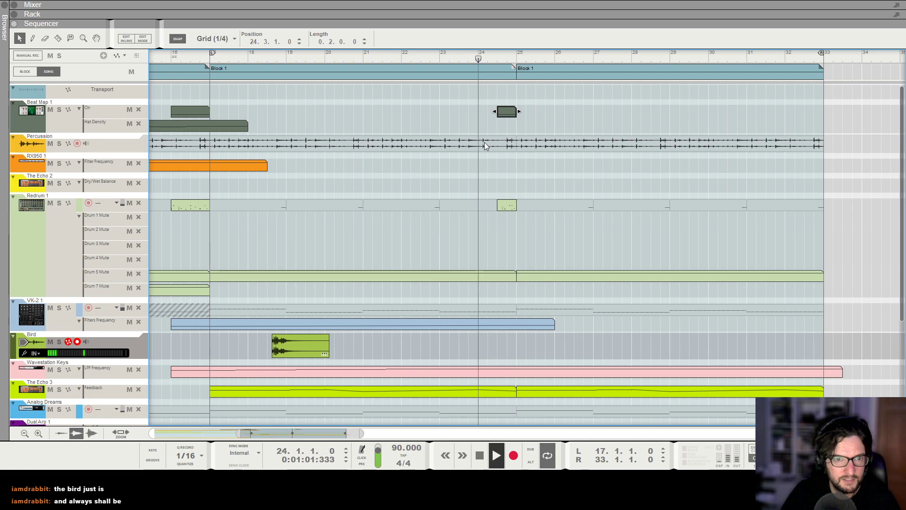
key("h")
Open the Redrum fill clip at 24.3.1 for editing, examine its drum notes during playback and close it again
double_click(505, 207)
key("space")
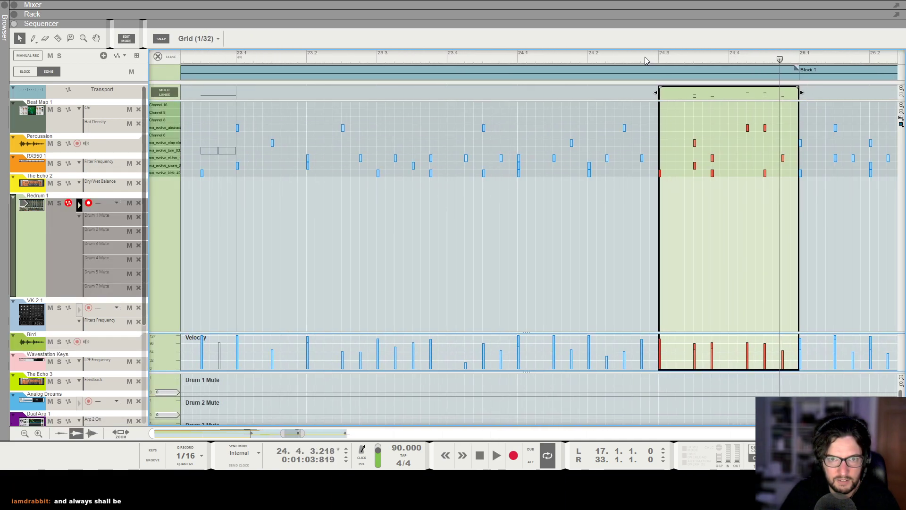
key("space")
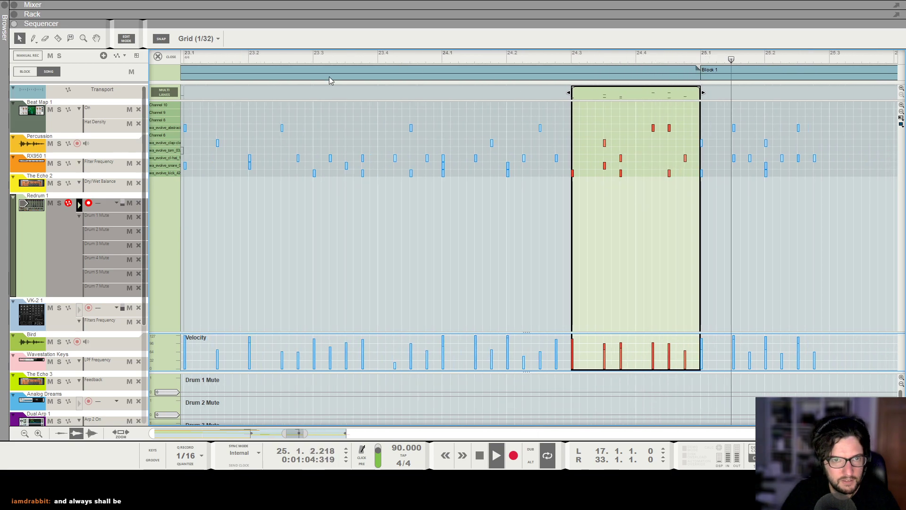
key("ctrl+e")
Play the arrangement from around bar 16 and look over all tracks of the last two blocks
scroll(419, 168, "down", 4)
left_click(278, 55)
scroll(342, 121, "down", 1)
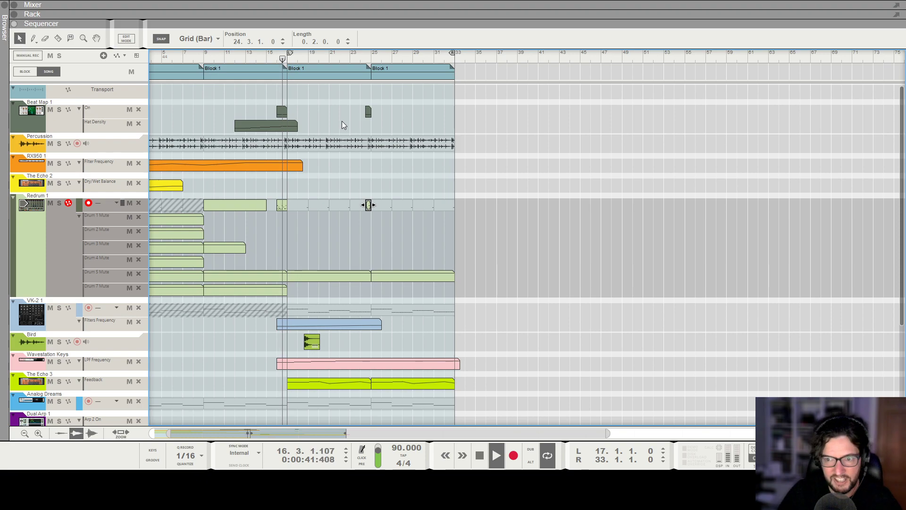
scroll(421, 208, "down", 1)
scroll(420, 208, "up", 1)
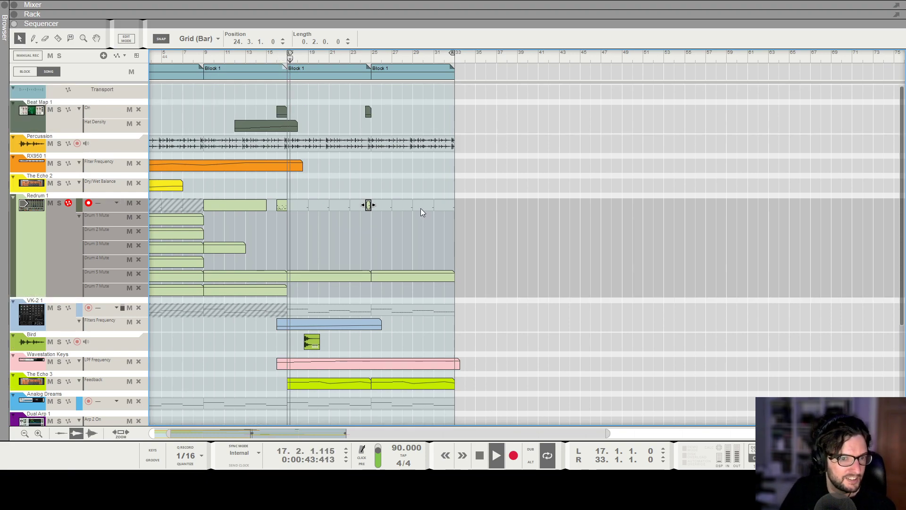
left_click(399, 161)
scroll(420, 200, "down", 3)
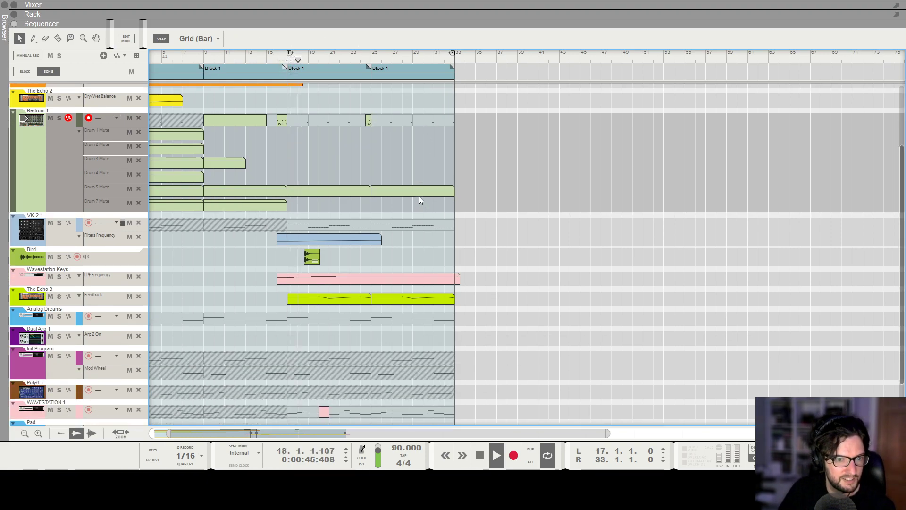
scroll(436, 246, "down", 2)
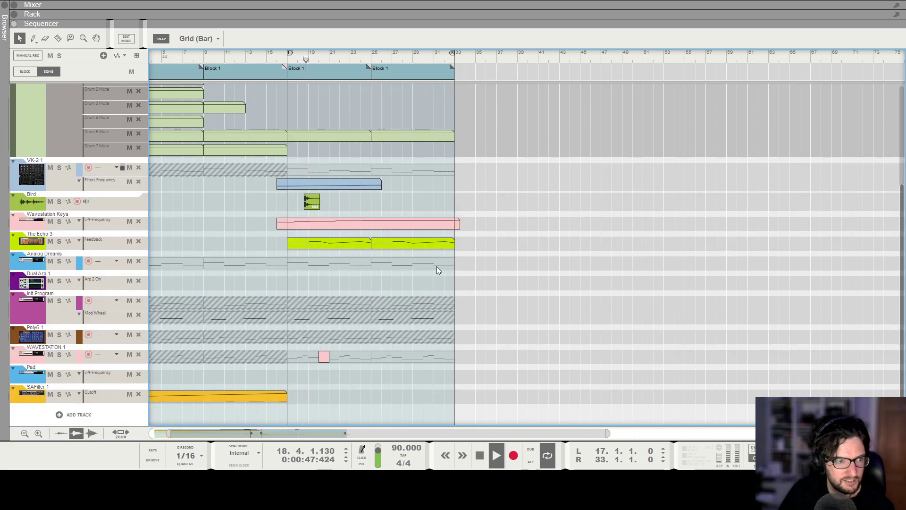
scroll(436, 267, "up", 2)
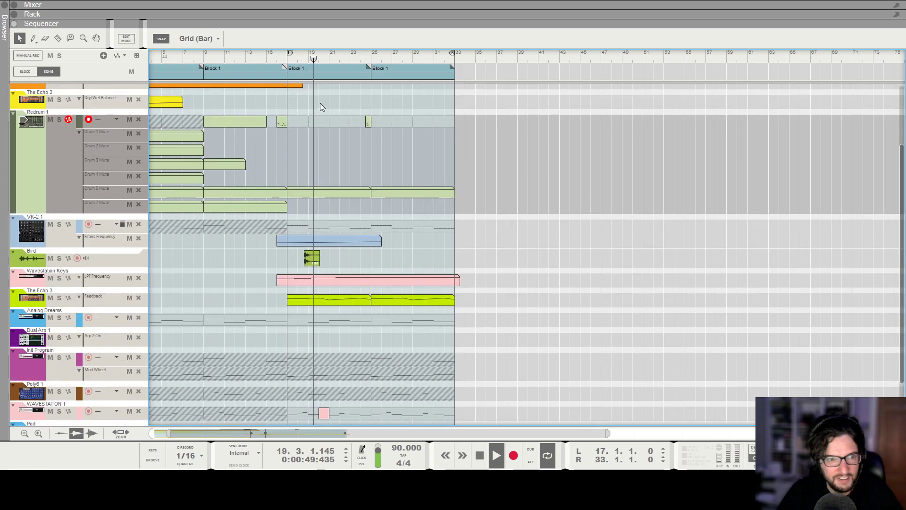
Slice the bird clip at 19.1.1 with the Razor tool and put a 0.1.2.0 piece with a fade-in of 6 at 18.2.1
key("space")
left_click(274, 56)
key("g")
key("h")
key("h")
key("h")
key("h")
key("h")
key("h")
key("h")
key("h")
key("h")
key("h")
key("h")
key("h")
key("h")
key("h")
key("h")
key("h")
key("h")
key("h")
key("h")
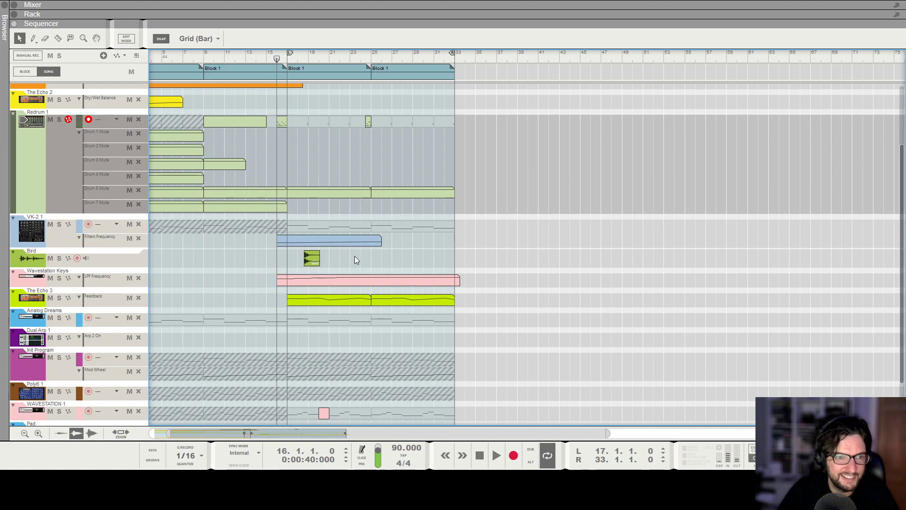
left_click(451, 262)
left_click(58, 38)
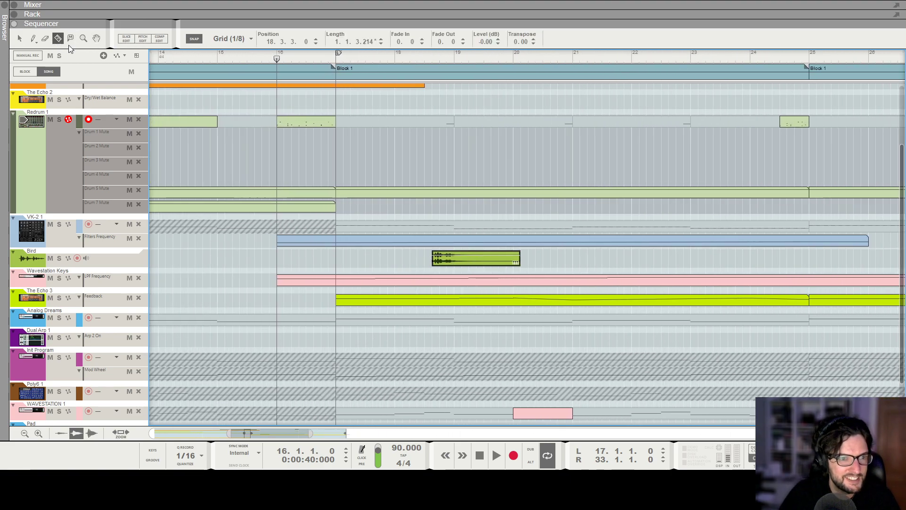
key("h")
key("h")
key("h")
key("h")
key("h")
key("h")
key("h")
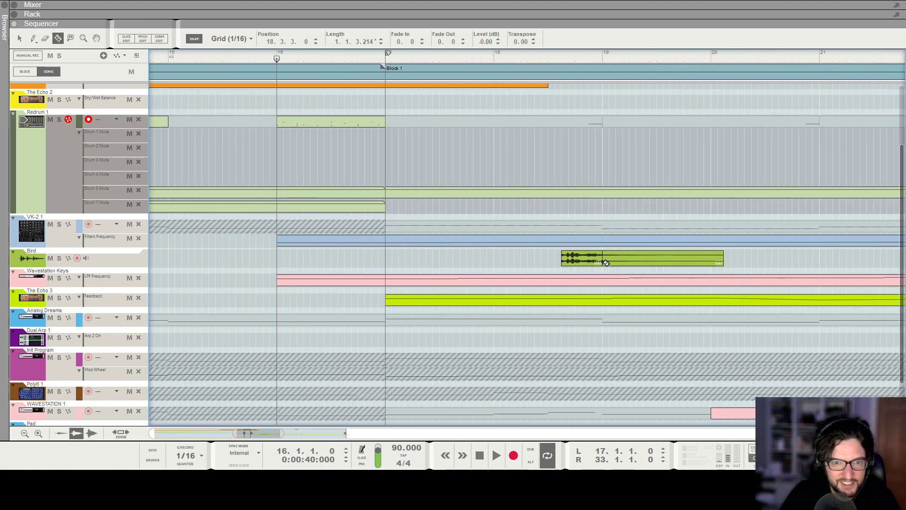
left_click(602, 262)
left_click_drag(586, 258, 560, 255)
Listen from 16.1.1 to how the faded piece leads into the bird clip and inspect the pieces on the Bird track
key("space")
left_click(553, 159)
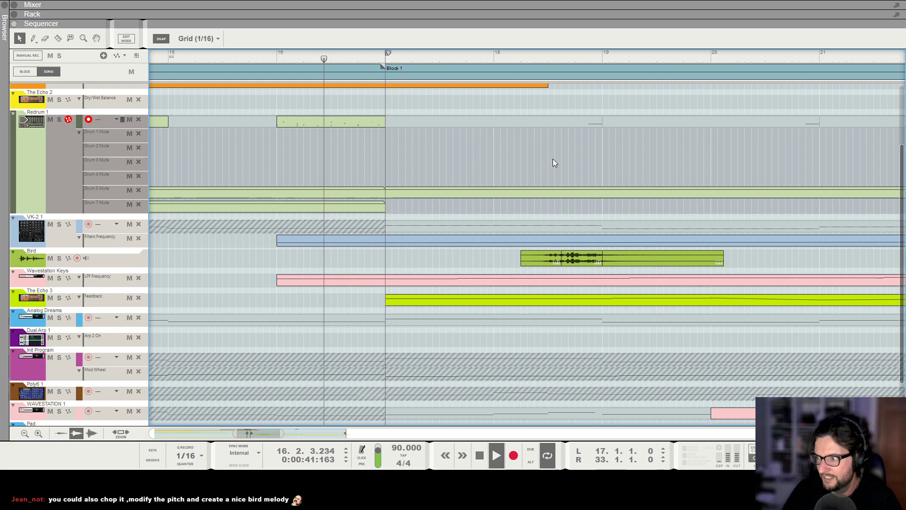
key("g")
key("g")
key("g")
key("g")
key("g")
key("g")
key("g")
key("g")
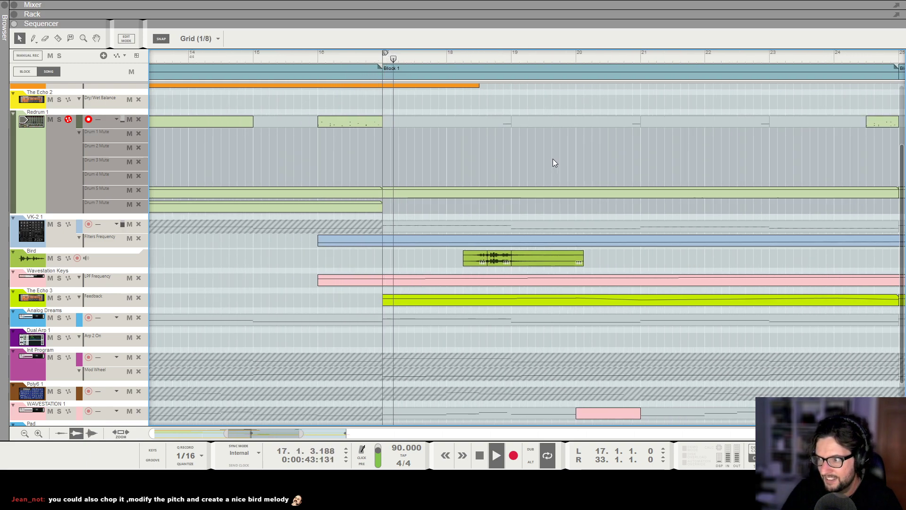
key("h")
key("h")
key("h")
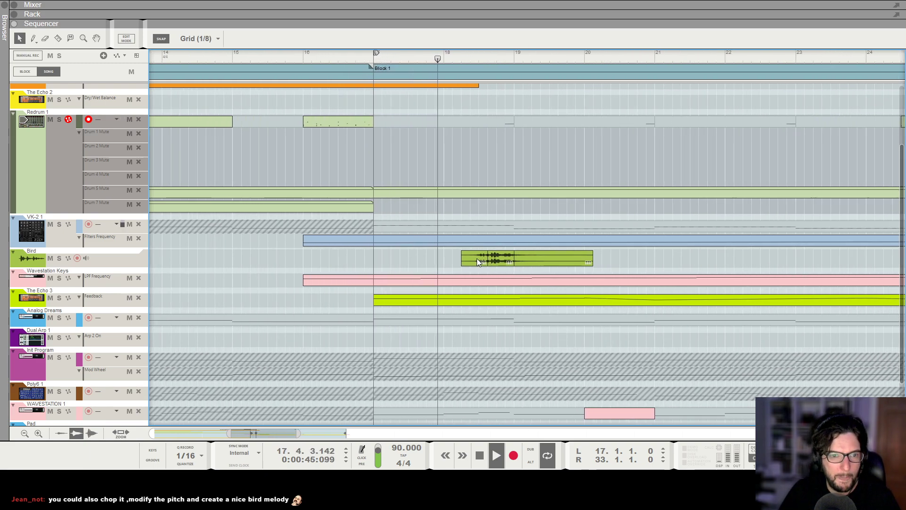
left_click(477, 259)
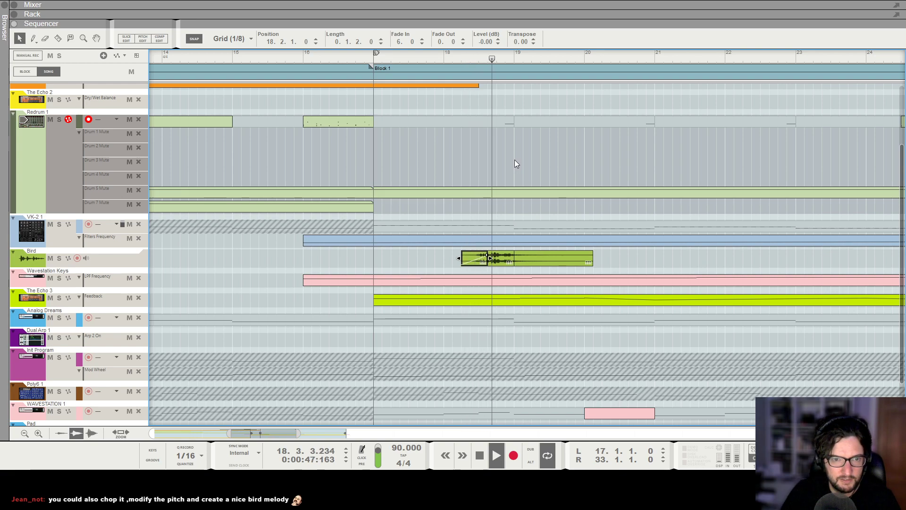
key("h")
key("g")
key("g")
key("g")
key("g")
key("g")
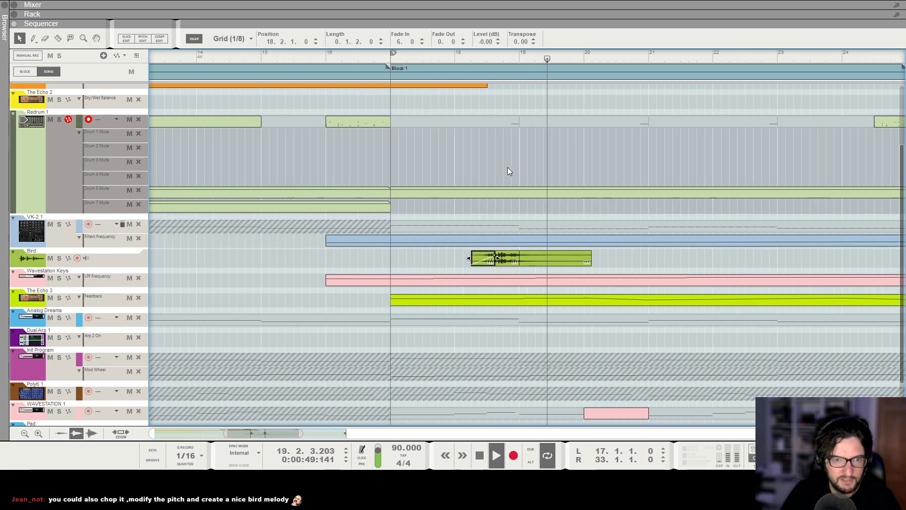
key("h")
key("h")
key("h")
key("h")
key("h")
key("h")
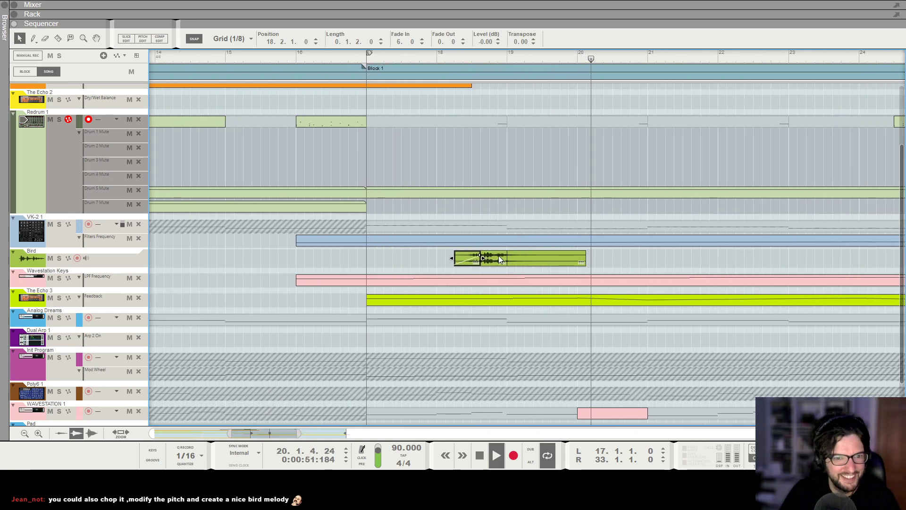
left_click(521, 173)
key("g")
key("g")
key("g")
key("g")
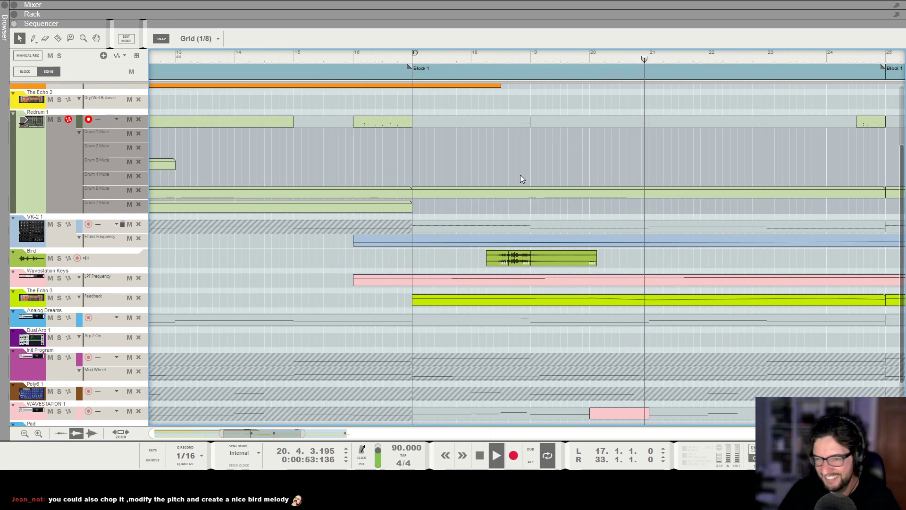
Turn on the low-pass filter of the Bird channel in the mixer and return to the arrangement
key("F5")
scroll(645, 246, "up", 3)
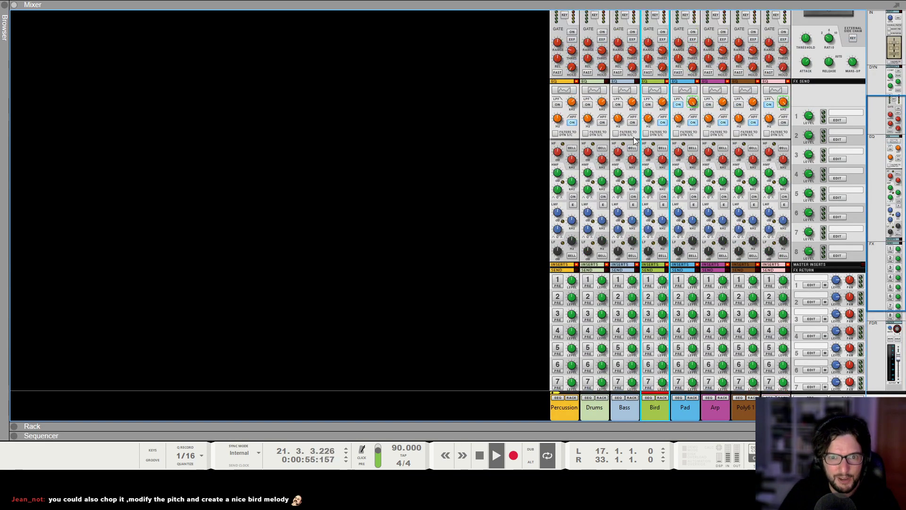
left_click(648, 104)
key("F7")
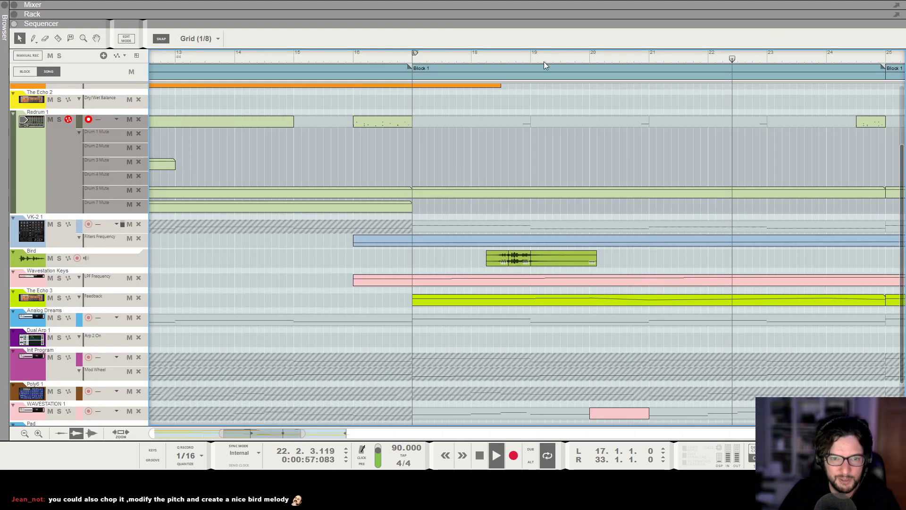
Play the filtered bird passage from about 18.2.1, then replay the section from bar 16
left_click(493, 58)
key("space")
left_click(487, 58)
key("space")
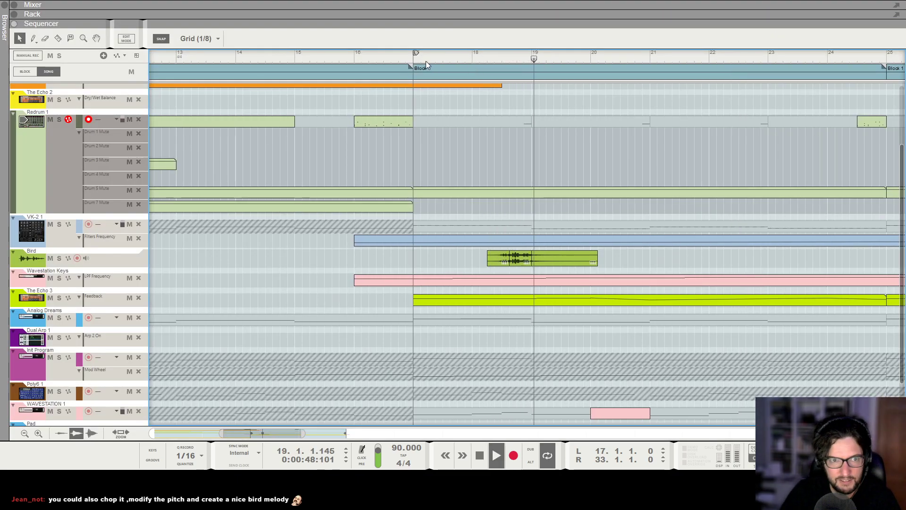
left_click(353, 58)
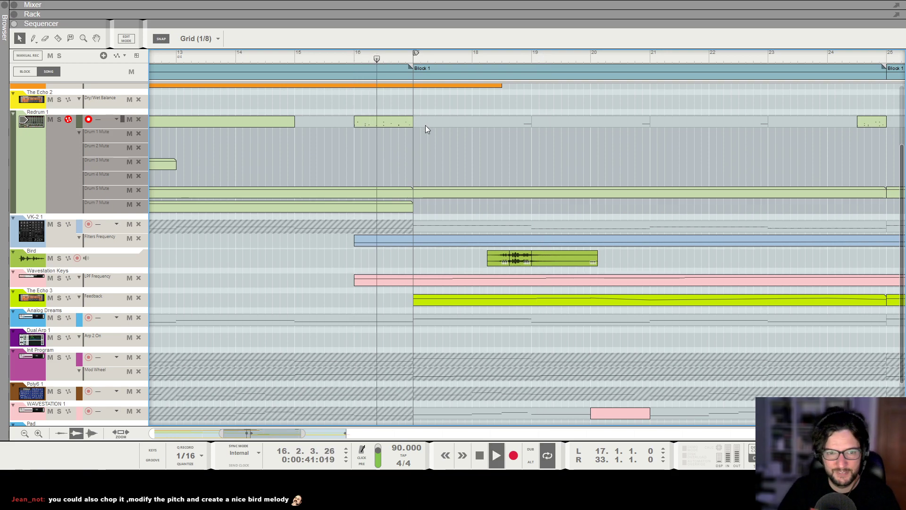
Check the mixer channel levels, the Bird track's effects in the rack and the lower sequencer tracks during playback
key("F5")
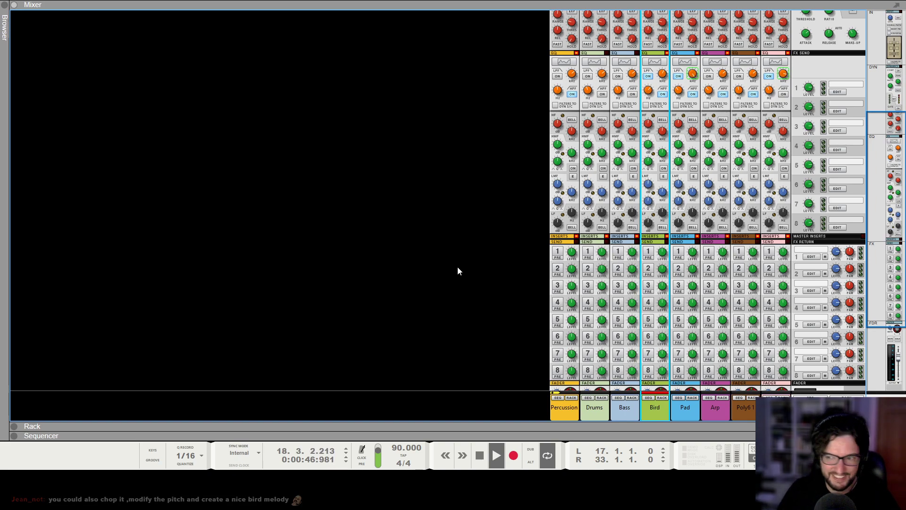
scroll(510, 281, "down", 5)
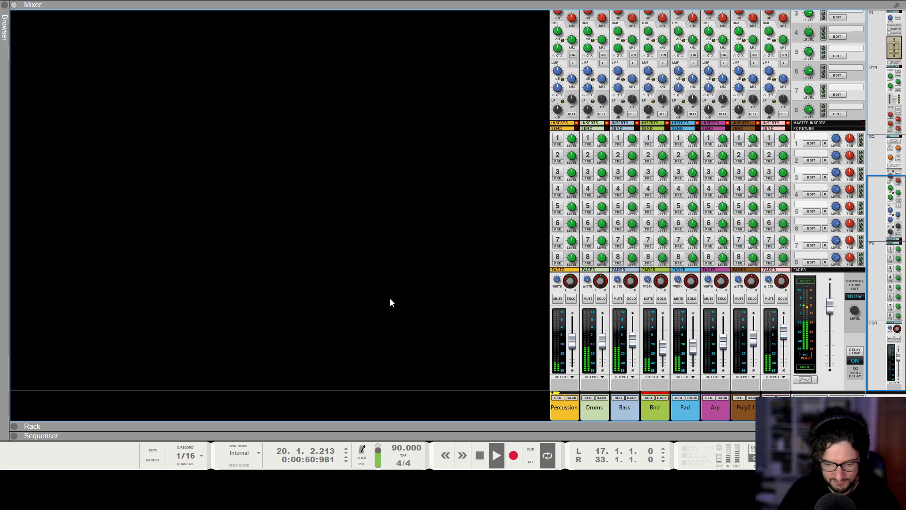
key("F7")
key("F6")
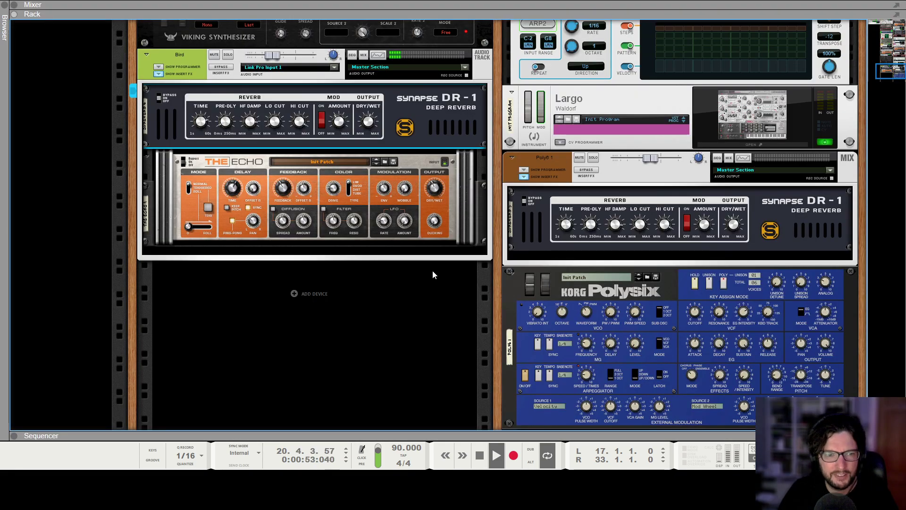
key("F7")
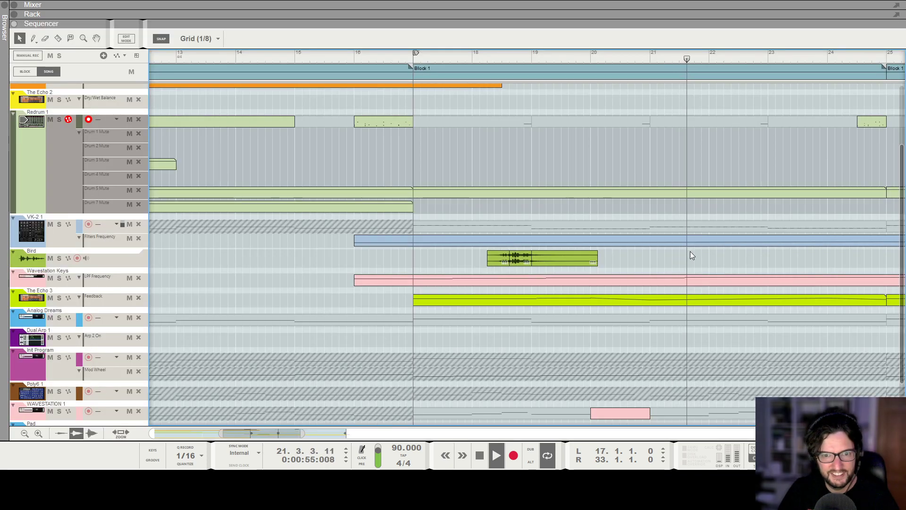
scroll(729, 272, "down", 2)
scroll(721, 283, "right", 2)
scroll(720, 288, "down", 3)
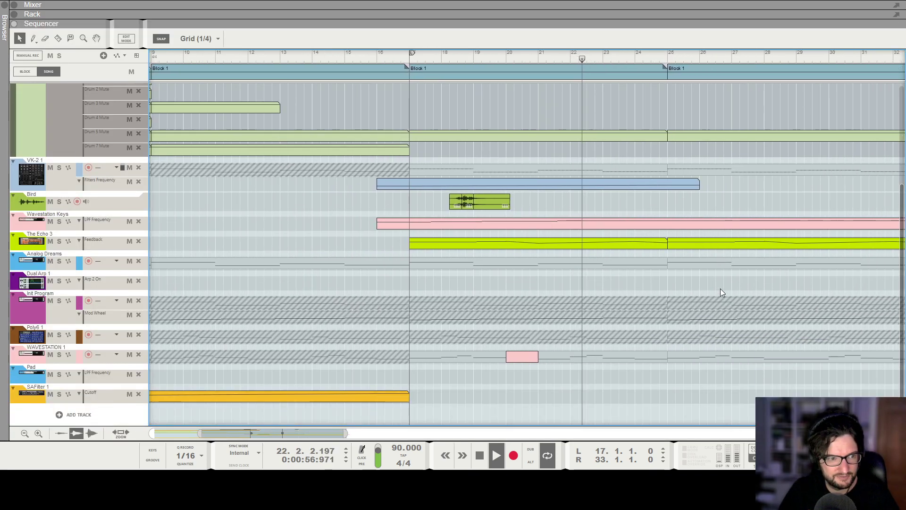
Extend the VK-2 Filters Frequency automation clip so that it ends just past bar 33
scroll(719, 289, "down", 2)
scroll(716, 296, "right", 4)
scroll(714, 304, "right", 2)
scroll(552, 270, "up", 4)
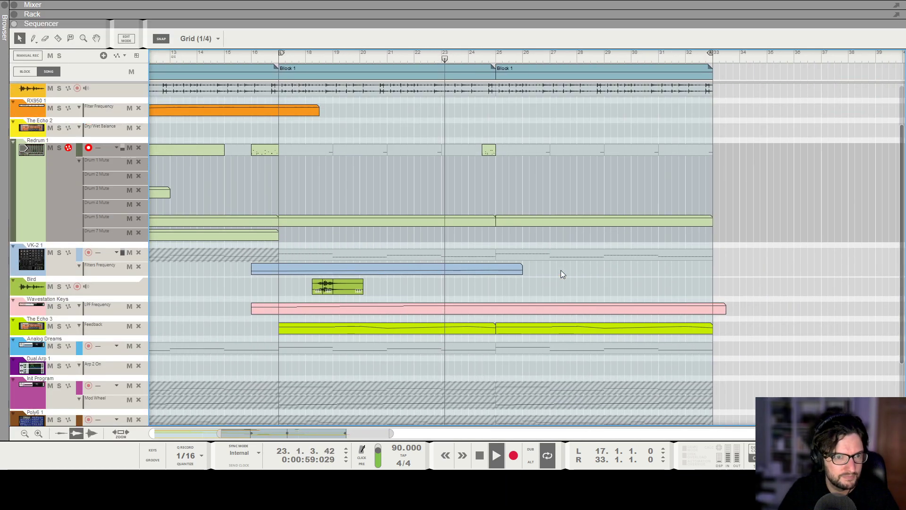
left_click(520, 271)
left_click_drag(526, 271, 719, 270)
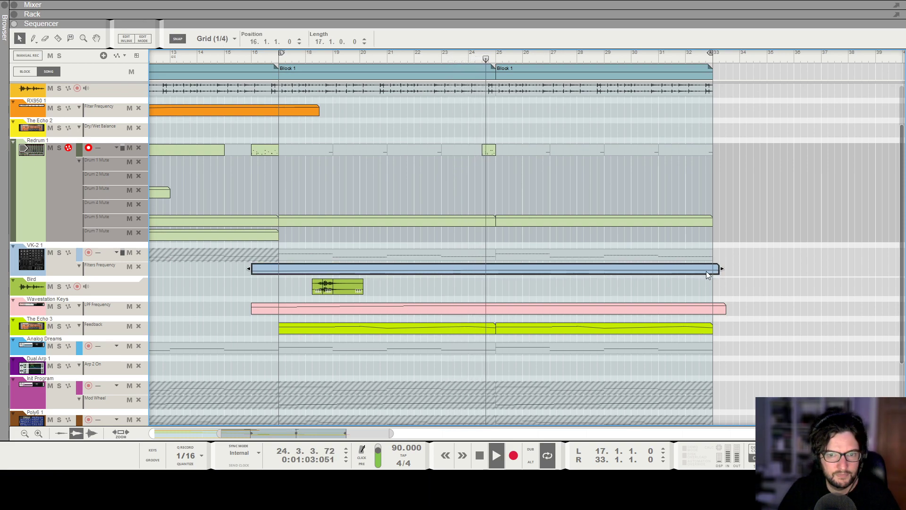
Add Filters Frequency points to the VK-2 clip: a peak of 223 Hz at bar 29 and a lower point at bar 33
double_click(670, 273)
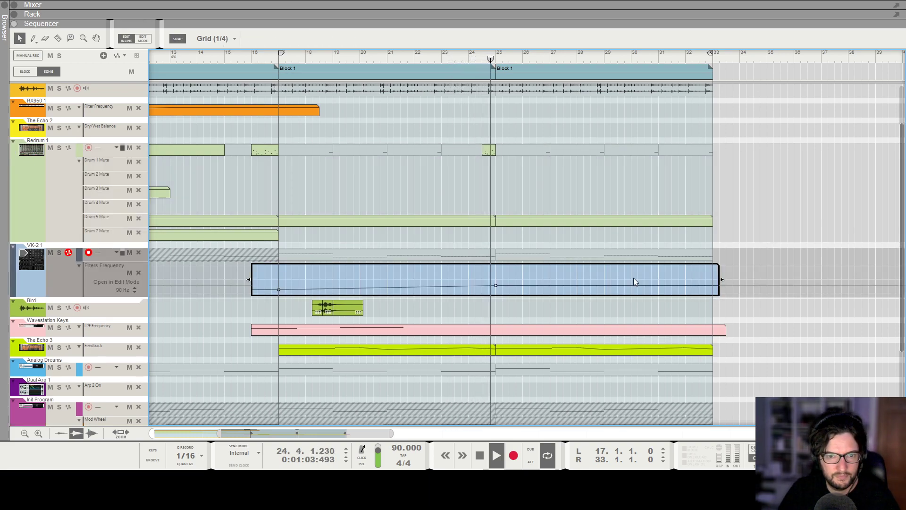
left_click(606, 280, "alt")
left_click(713, 286, "alt")
left_click(604, 281)
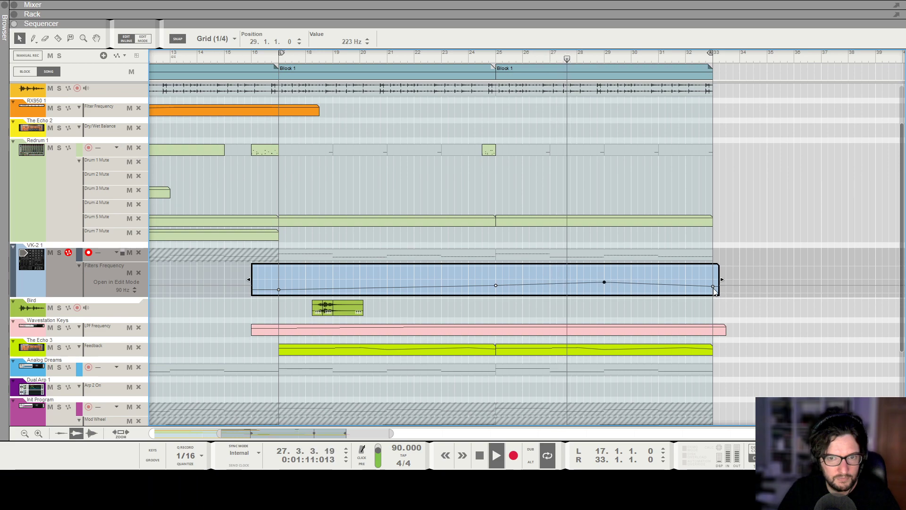
left_click(761, 271)
Move playback to 23.3.1, delete the second feedback automation clip of The Echo 3 at bar 25, and resume playing
scroll(762, 270, "up", 3)
scroll(763, 270, "down", 1)
scroll(762, 267, "down", 2)
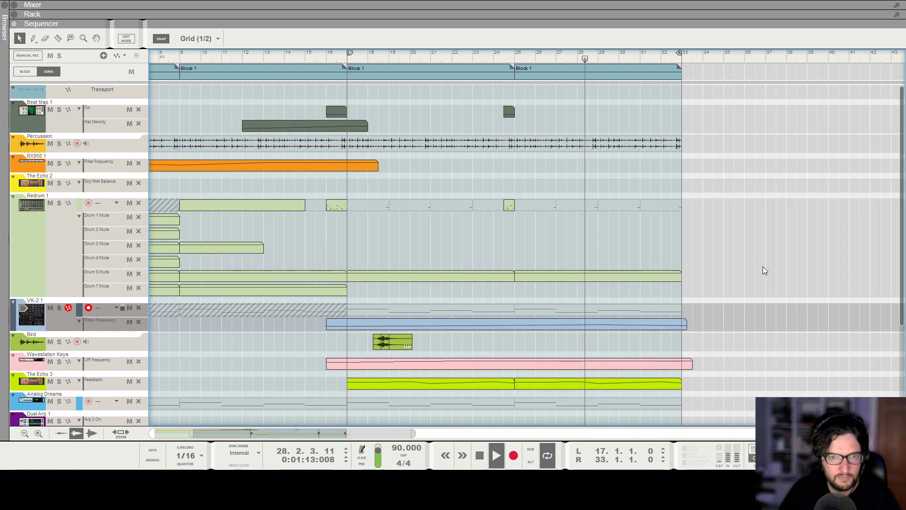
scroll(763, 266, "up", 2)
scroll(738, 271, "down", 3)
scroll(574, 217, "down", 2)
scroll(600, 200, "down", 1)
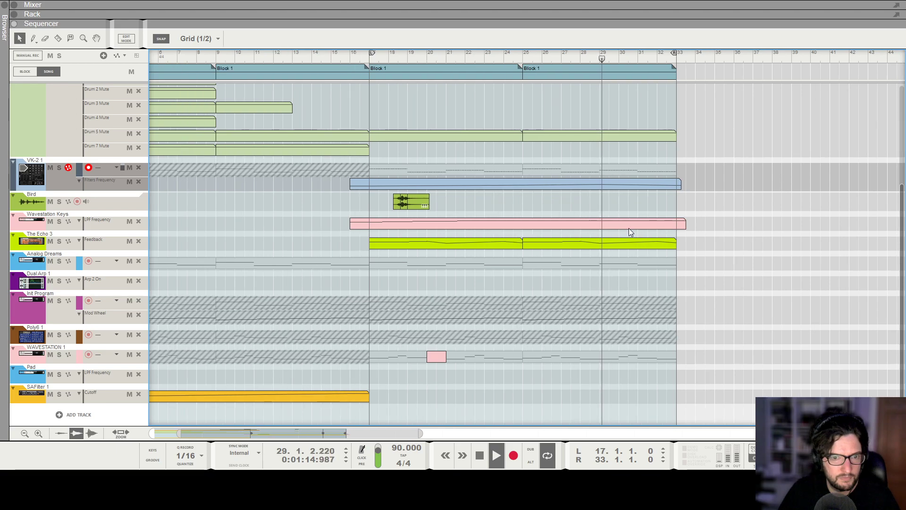
key("space")
left_click(500, 65)
left_click(581, 245)
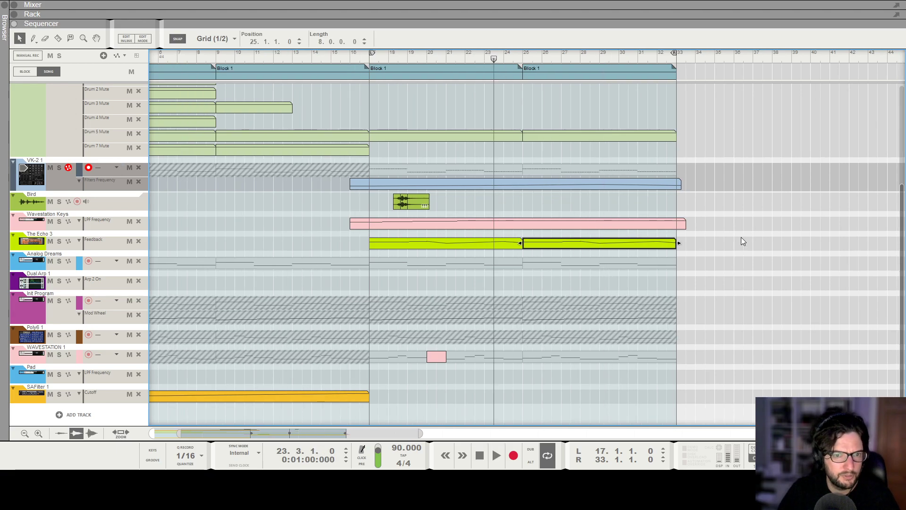
key("Delete")
key("space")
scroll(457, 225, "up", 1)
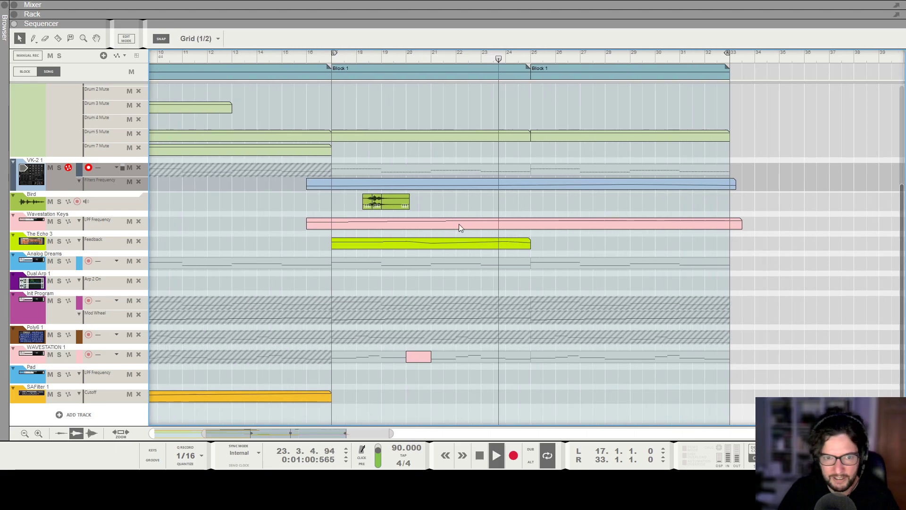
Lengthen the remaining feedback clip of The Echo 3 to 13 bars and add a lower point near bar 27
left_click(526, 244)
double_click(519, 242)
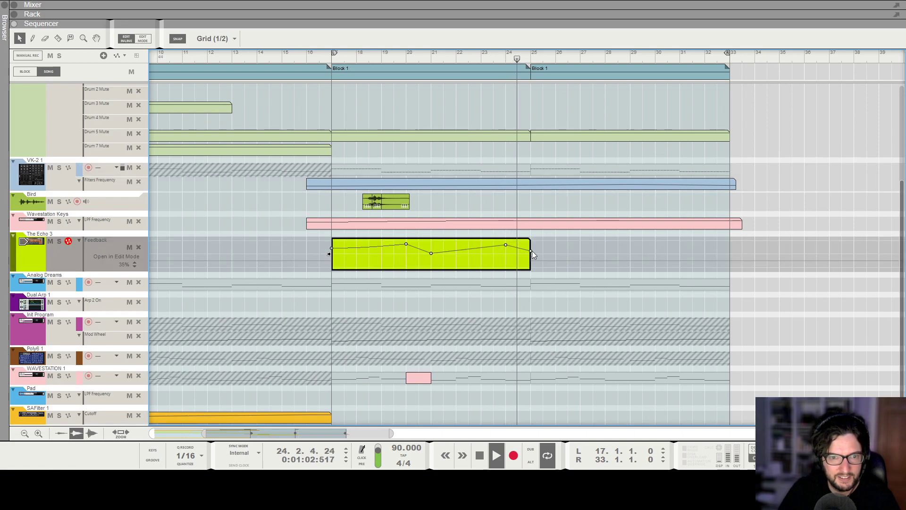
left_click(538, 212)
left_click_drag(524, 245, 636, 245)
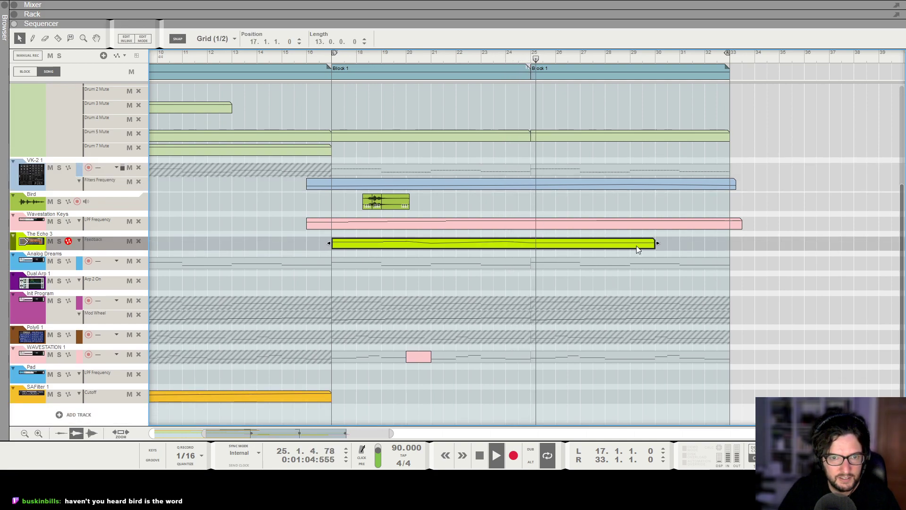
double_click(633, 246)
left_click_drag(581, 255, 580, 260)
Adjust the level fader of the pink channel beside the master section in the mixer, then return to the arrangement
key("F5")
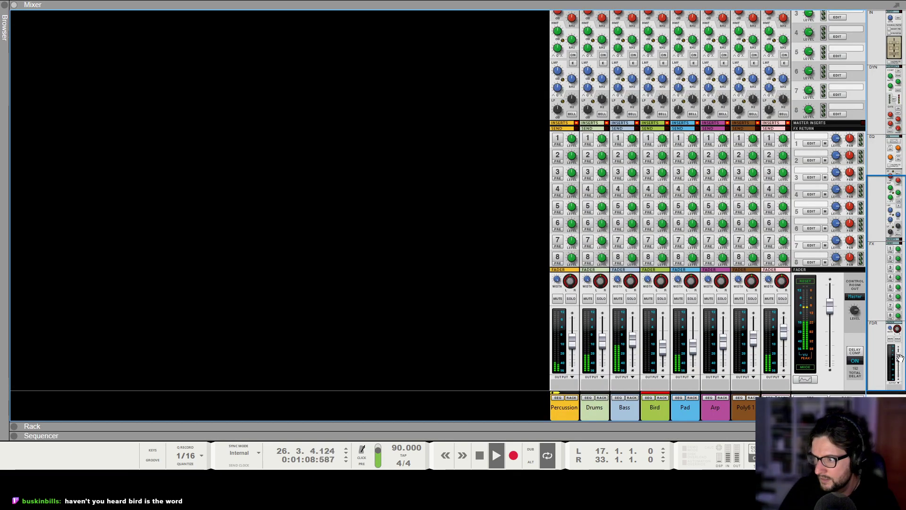
left_click(782, 339)
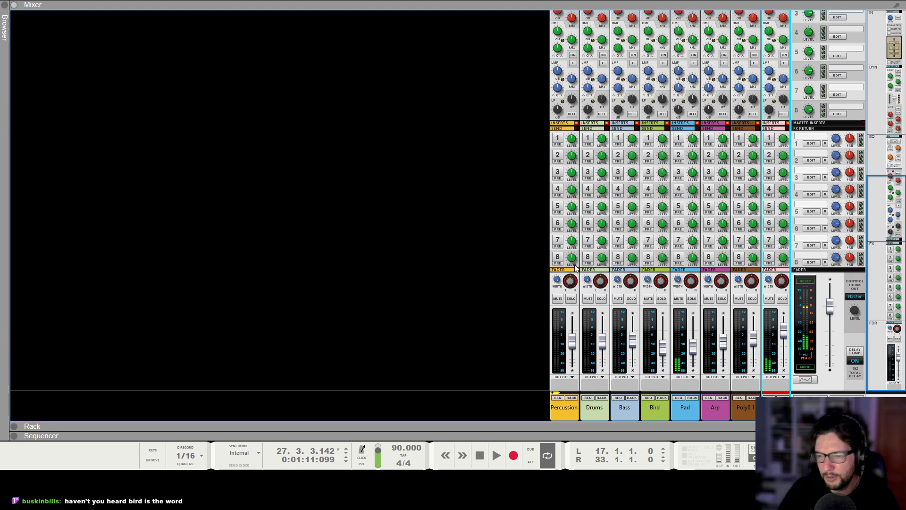
key("F7")
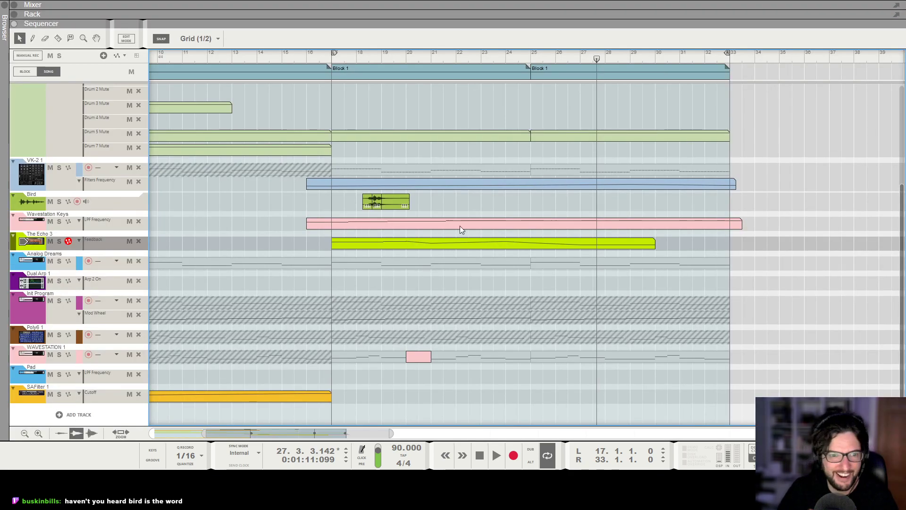
Listen to the transition into the third block from shortly before bar 16, then return the playhead to the song start
scroll(342, 72, "down", 2)
left_click(364, 55)
key("space")
scroll(364, 55, "down", 4)
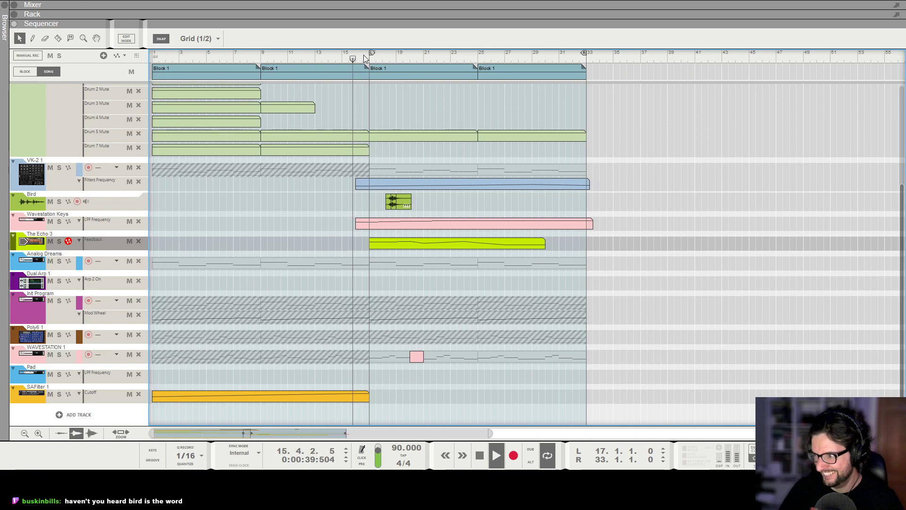
scroll(432, 229, "down", 1)
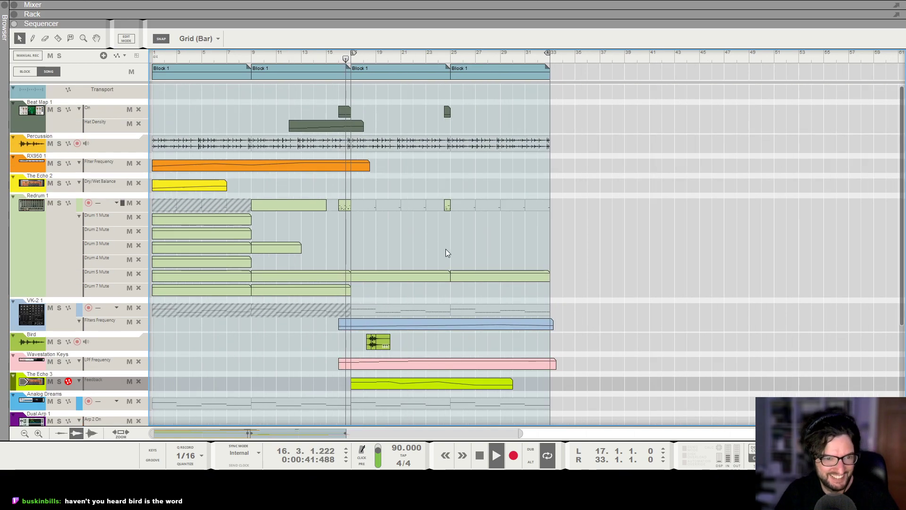
scroll(445, 250, "down", 2)
scroll(438, 265, "up", 3)
scroll(326, 304, "up", 2)
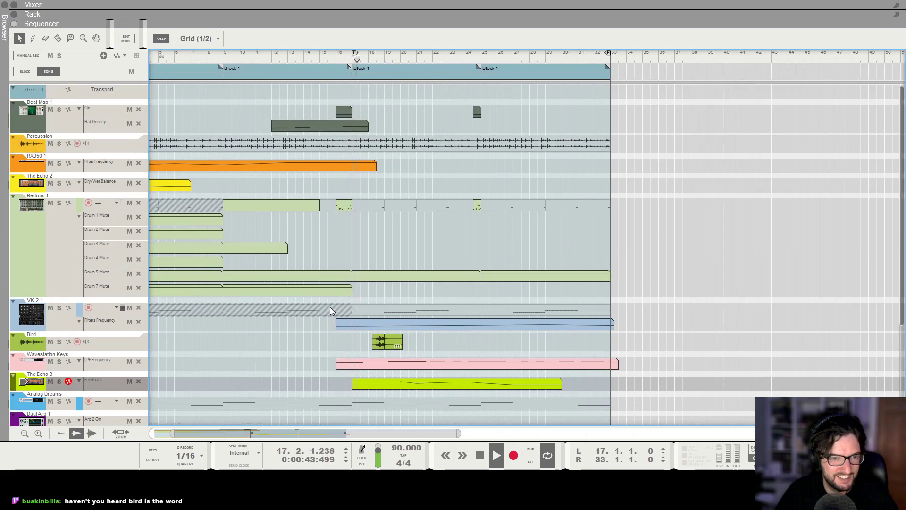
scroll(332, 290, "down", 1)
scroll(318, 241, "down", 1)
key("space")
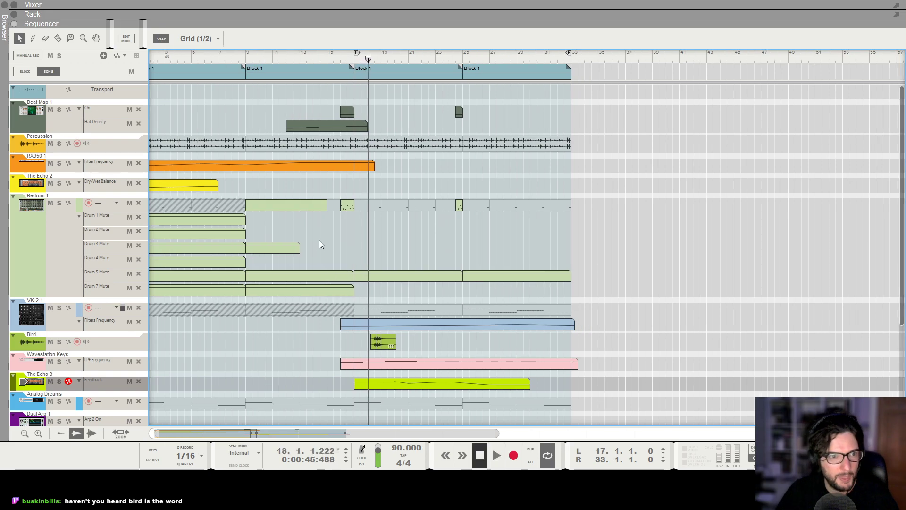
key("KP_0")
key("KP_0")
scroll(349, 207, "down", 3)
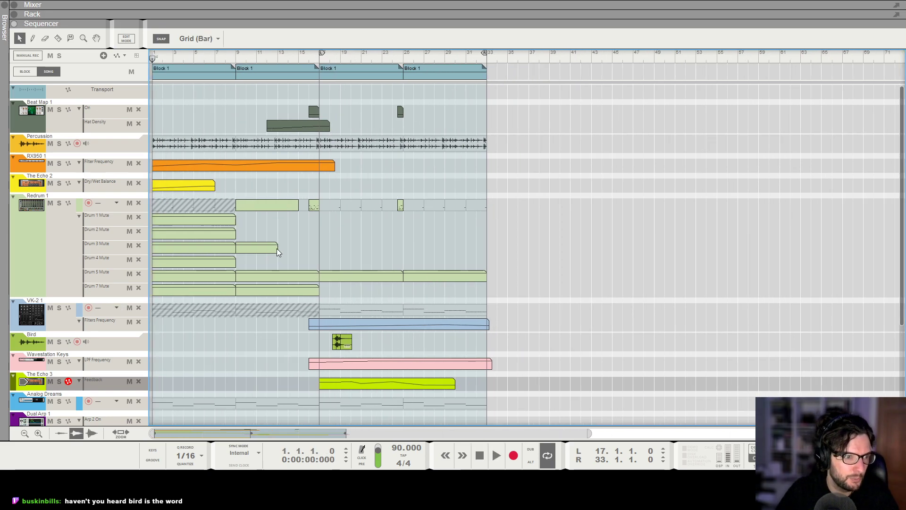
Paste a copy of the Pump effect into the Bass channel's insert effects in the rack
key("F6")
scroll(507, 220, "down", 10)
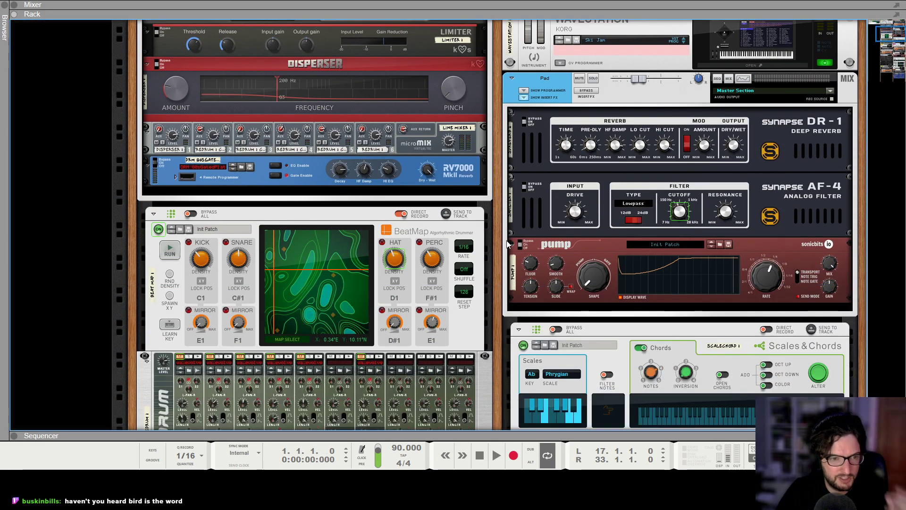
scroll(542, 291, "down", 3)
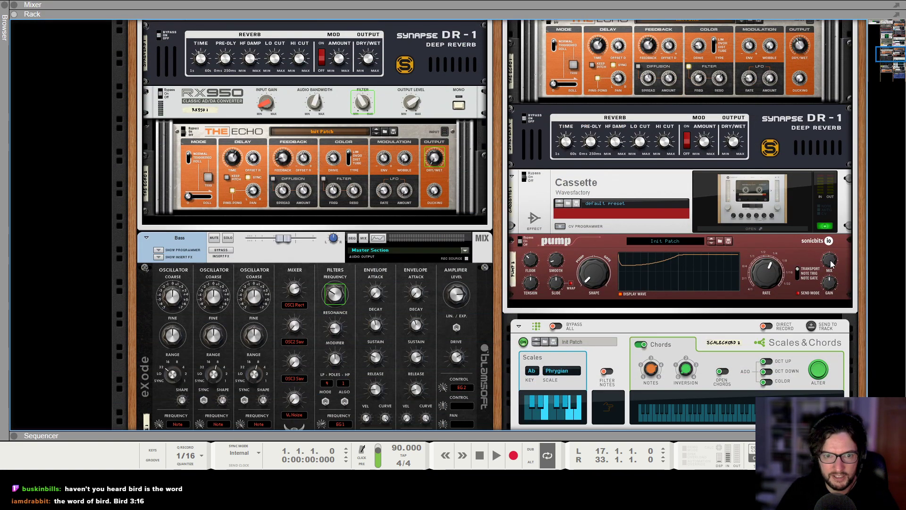
left_click(459, 323)
scroll(459, 323, "down", 4)
scroll(404, 263, "up", 4)
scroll(373, 258, "down", 5)
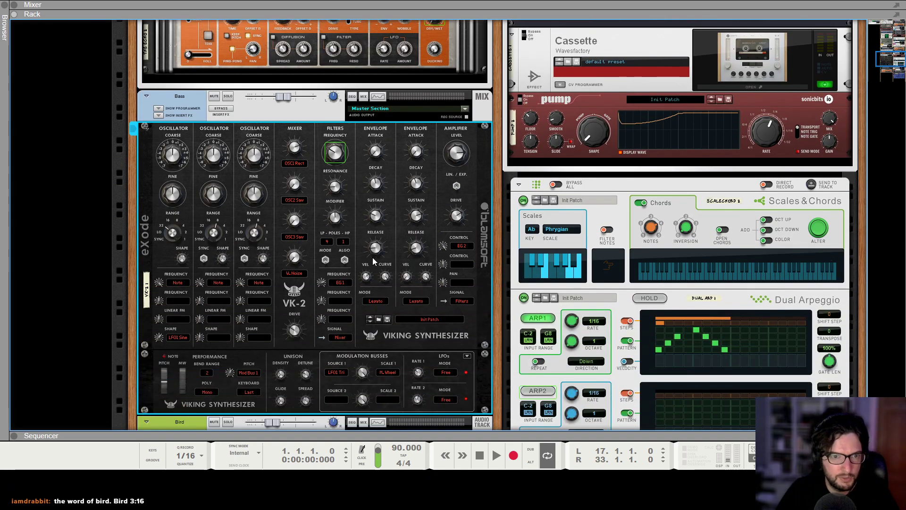
key("ctrl+v")
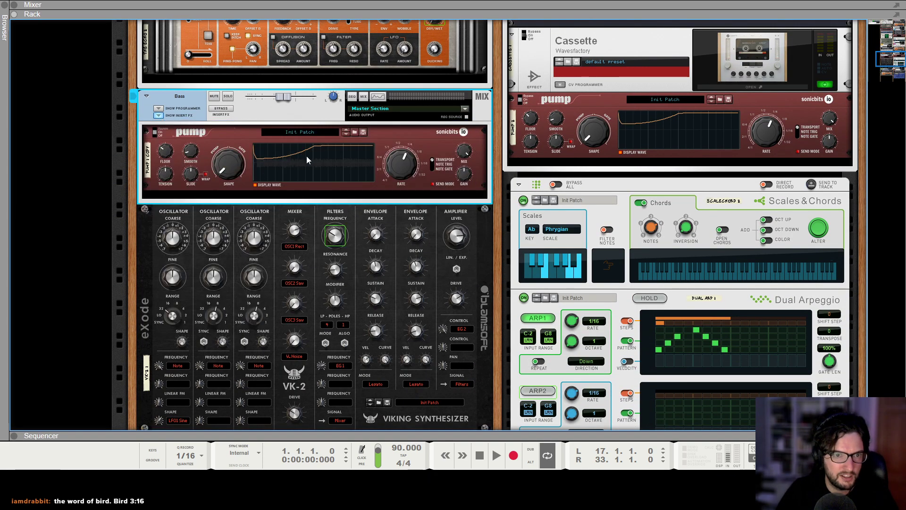
Create Mix automation for the Bass channel's Pump and draw a rising clip from bar 16 to bar 34
left_click(464, 155, "alt")
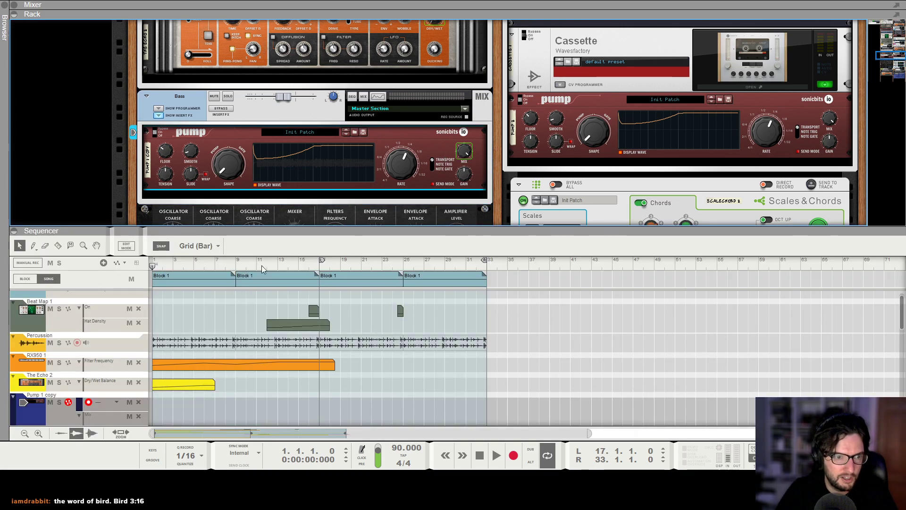
left_click(539, 380)
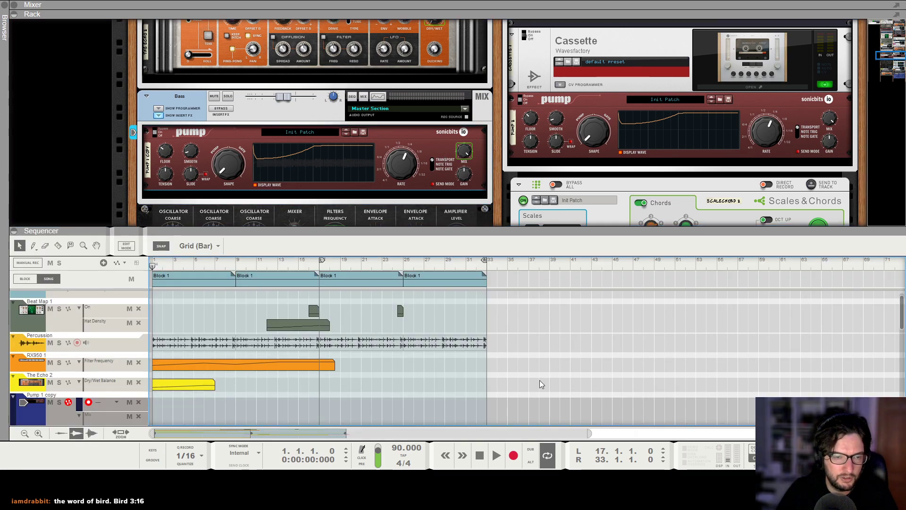
key("F6")
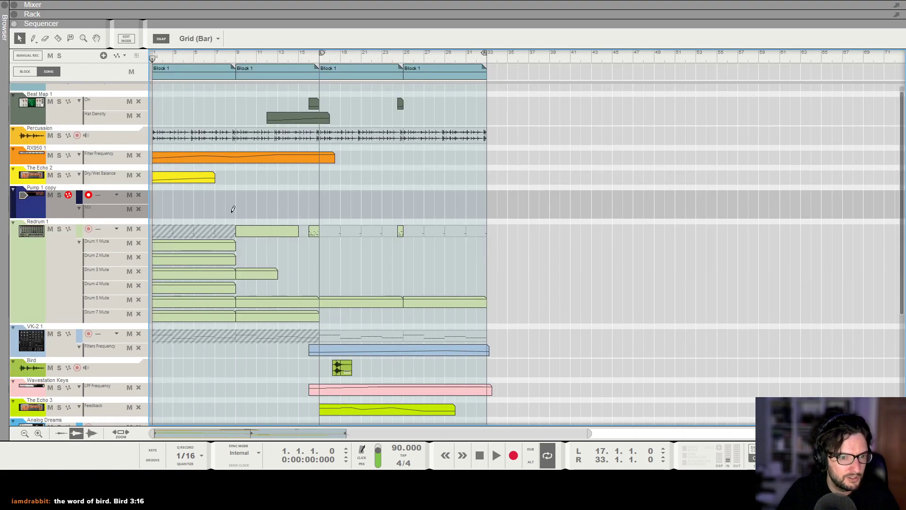
left_click_drag(312, 211, 493, 211)
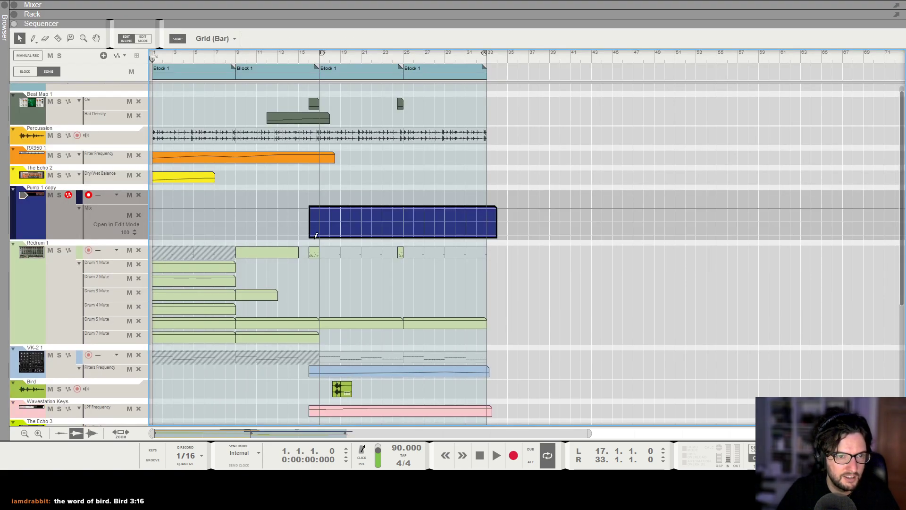
left_click(415, 274)
Create Mix automation for the Pad channel's Pump with a clip over bars 1 to 10, rising from 0 at bar 1 to 100 at bar 9
scroll(378, 227, "down", 4)
scroll(293, 240, "down", 2)
double_click(41, 309)
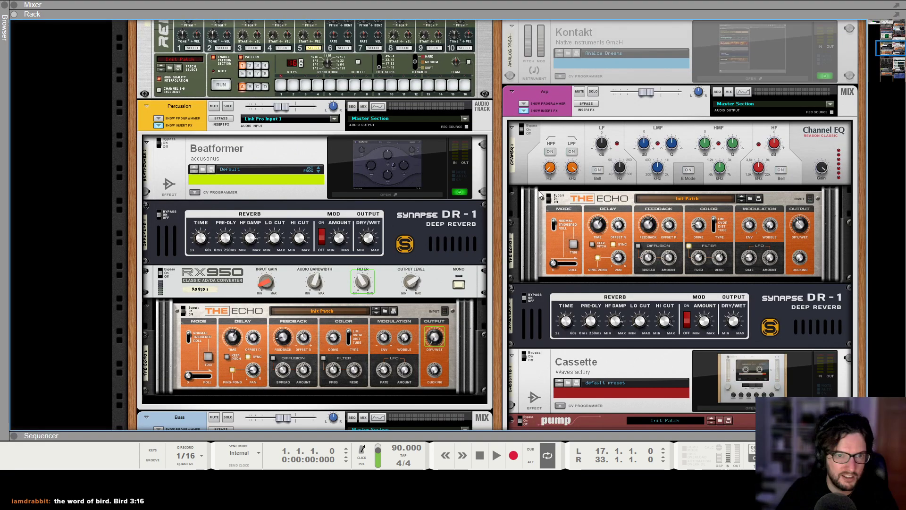
scroll(680, 123, "up", 3)
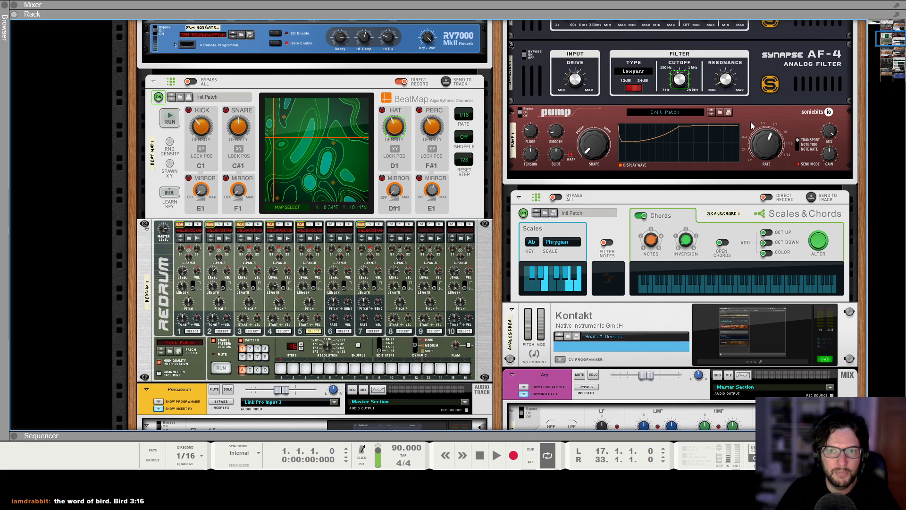
left_click(827, 136, "alt")
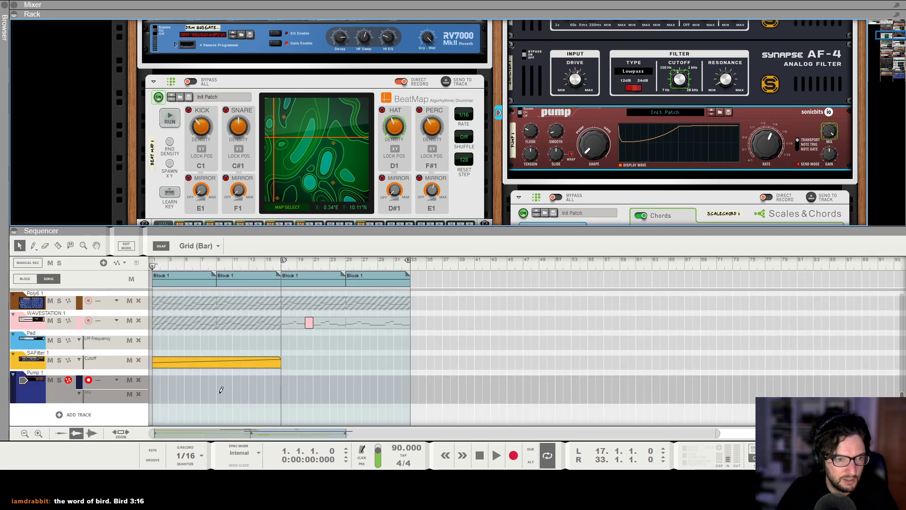
left_click_drag(220, 394, 155, 395)
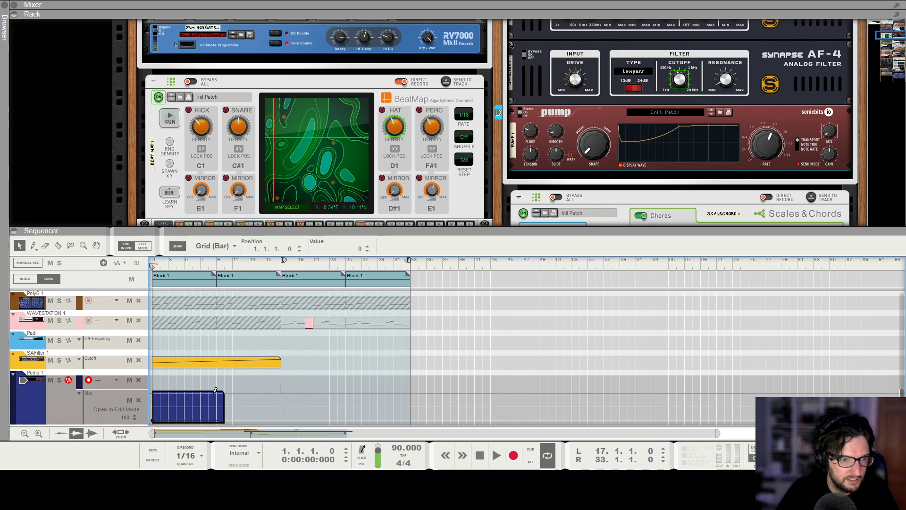
Play the song from the start and delete the empty note lanes of both Pump tracks
key("space")
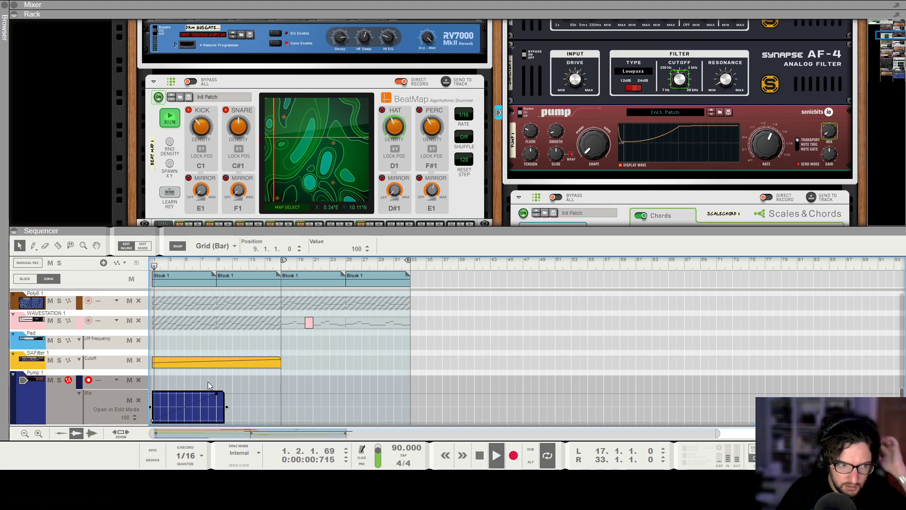
left_click(139, 380)
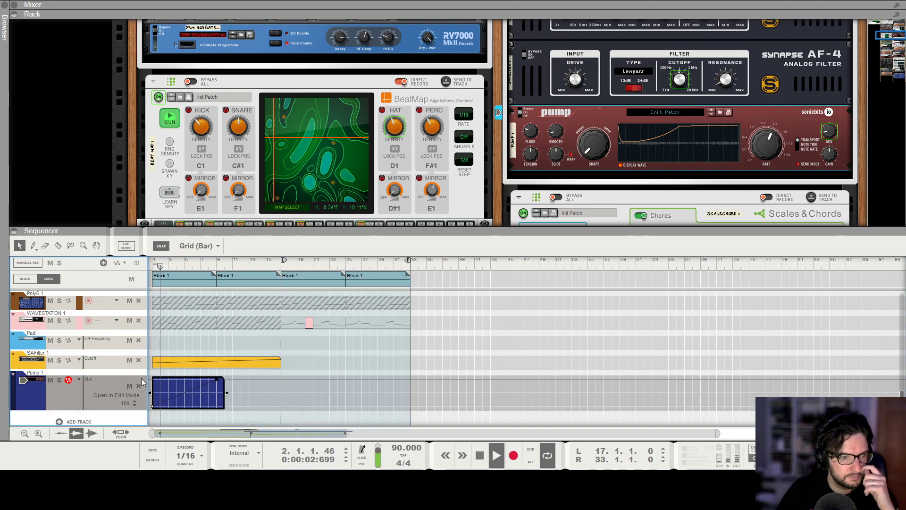
scroll(393, 395, "up", 10)
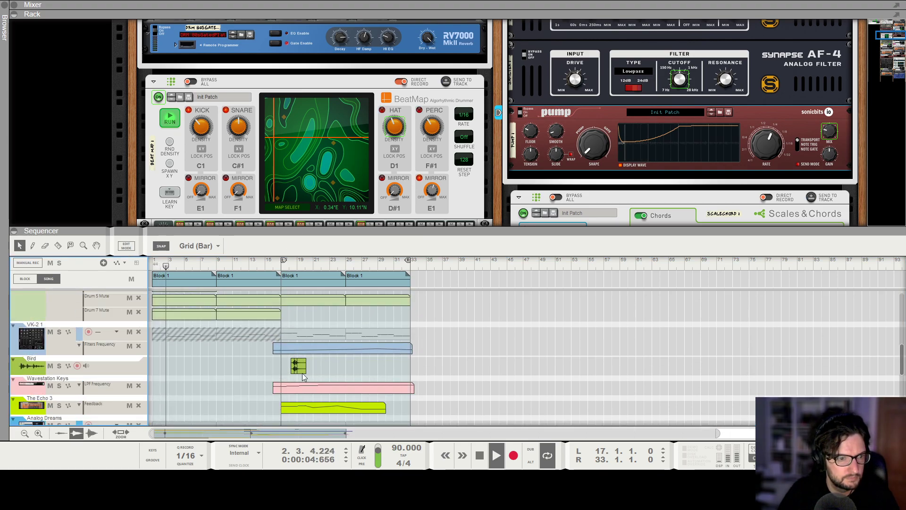
scroll(266, 370, "up", 10)
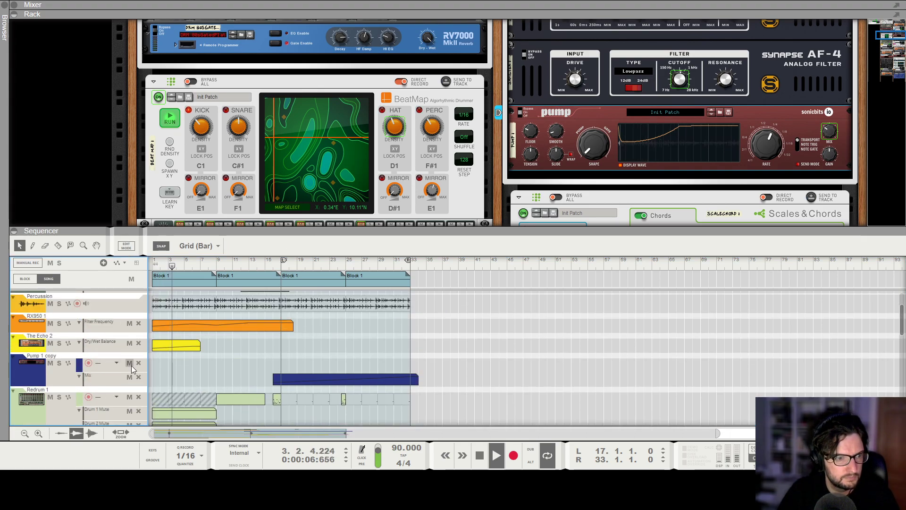
left_click(138, 363)
scroll(576, 336, "down", 2)
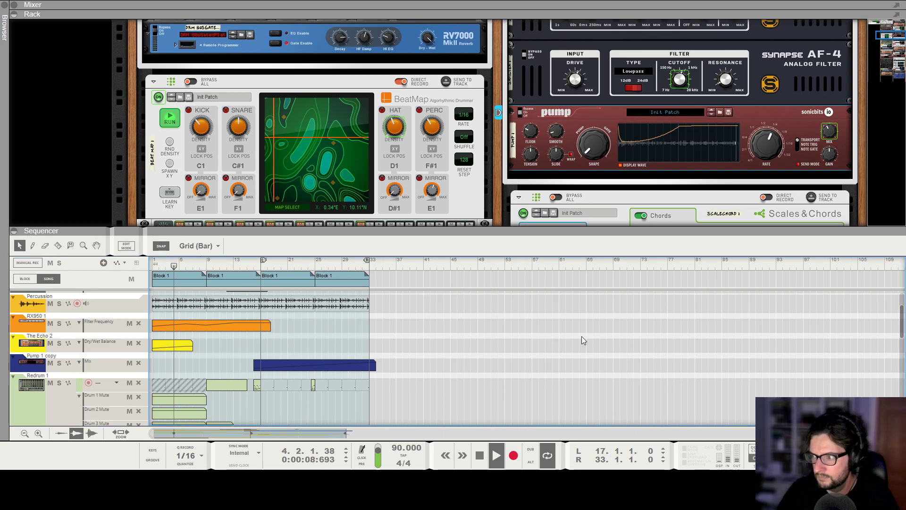
Look over the sequencer tracks and the rack devices while the song plays
scroll(579, 335, "down", 1)
scroll(514, 335, "up", 2)
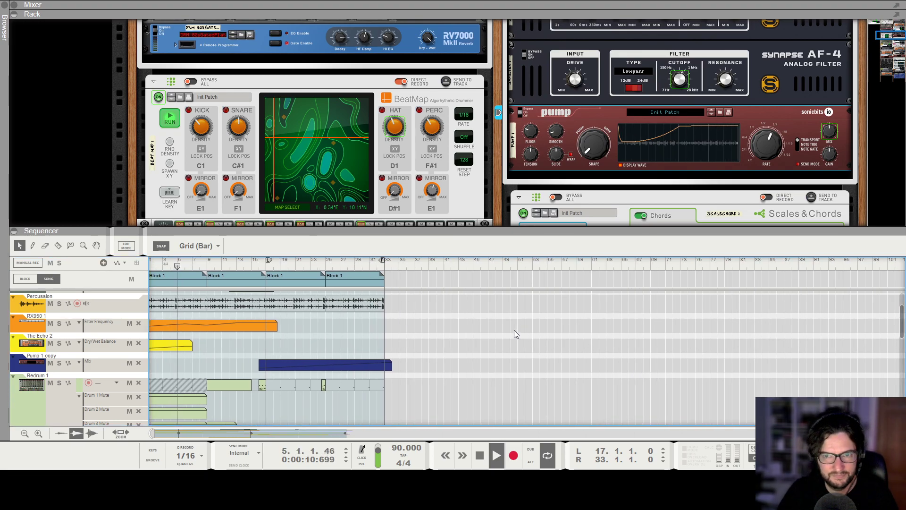
key("F6")
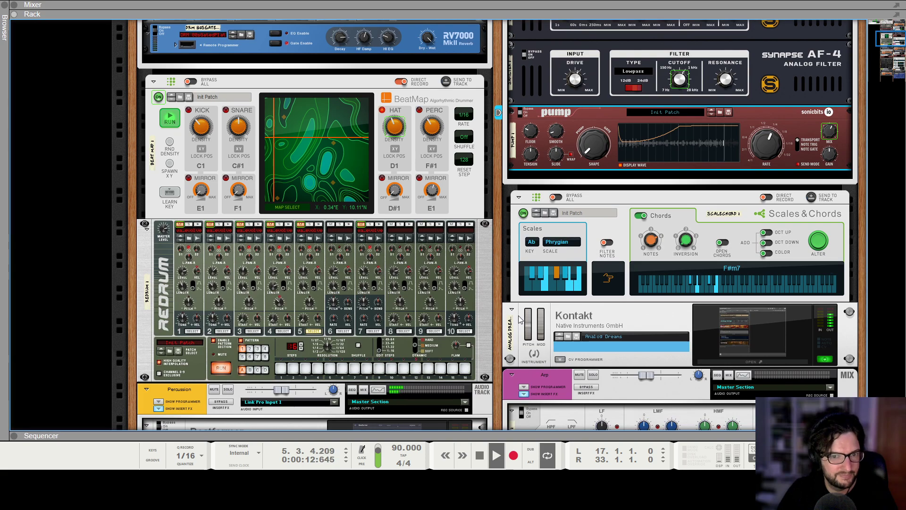
key("F7")
scroll(533, 268, "up", 4)
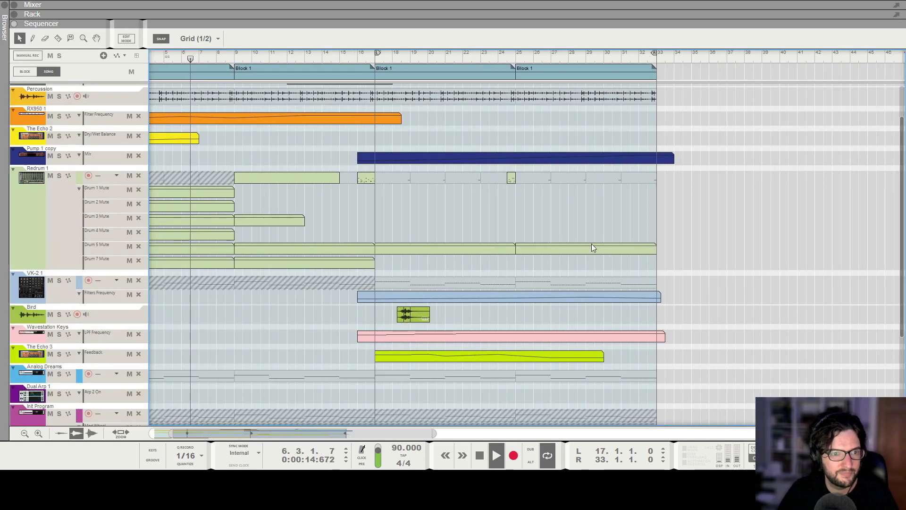
scroll(590, 243, "down", 2)
scroll(595, 246, "down", 1)
scroll(648, 255, "up", 4)
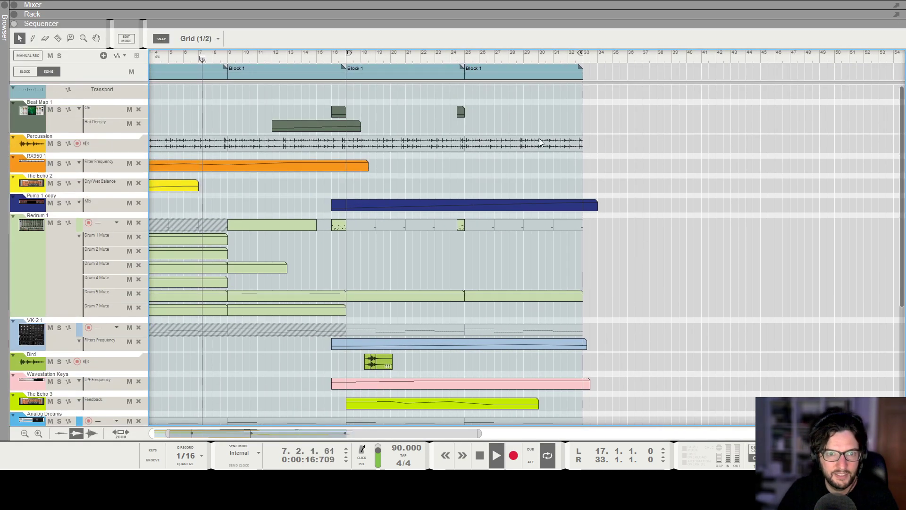
scroll(585, 200, "down", 1)
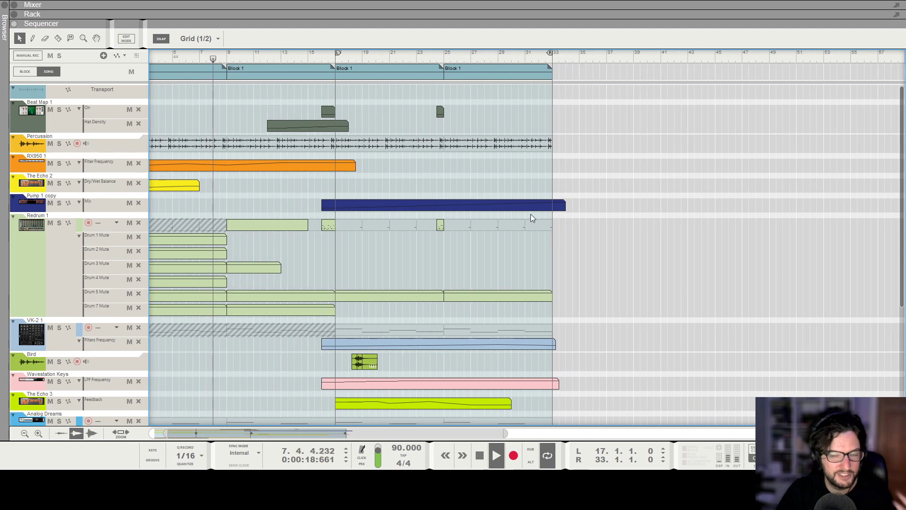
Copy the Block 1 clip to bar 33, extend it to bar 49, and set the loop around it
scroll(557, 243, "down", 2)
scroll(522, 243, "up", 2)
left_click_drag(338, 71, 568, 73)
left_click_drag(659, 72, 770, 103)
key("ctrl+l")
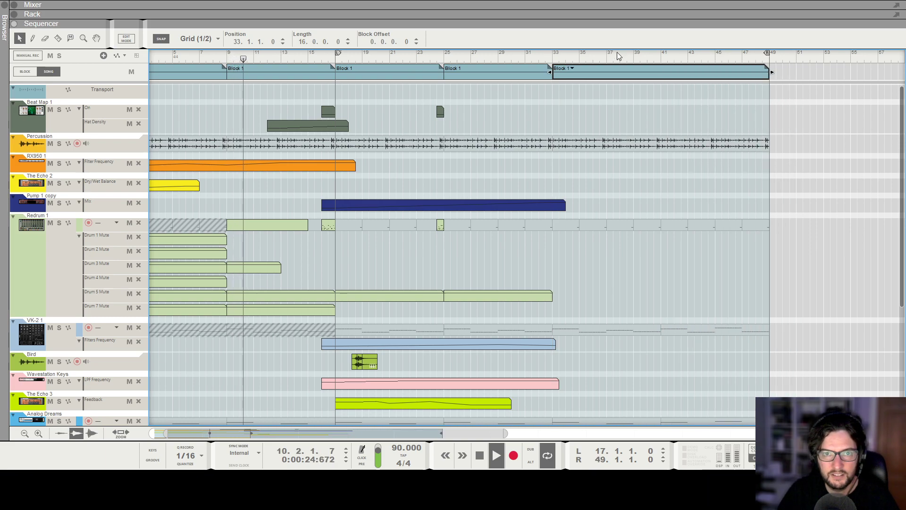
Clear the selection, examine the tracks across the newly added bars during playback, and stop the song
scroll(684, 245, "down", 3)
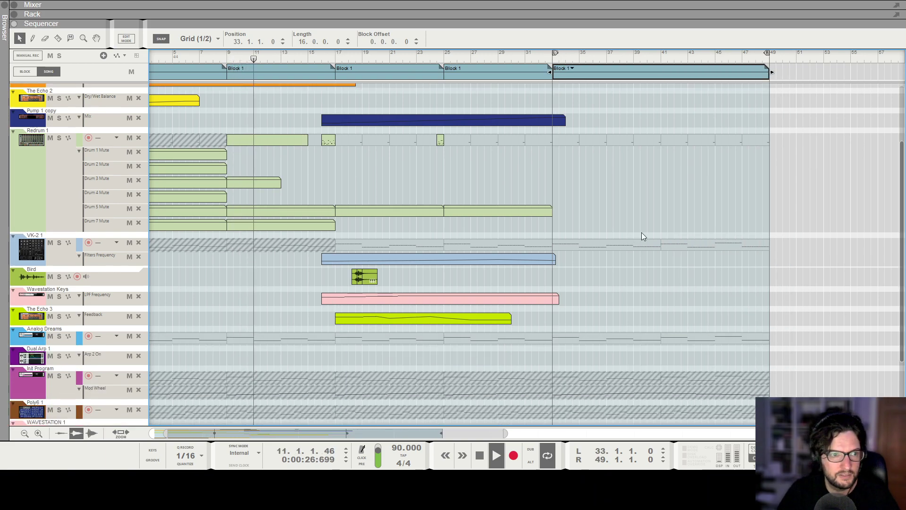
left_click(655, 212)
key("g")
key("g")
key("g")
scroll(639, 206, "up", 2)
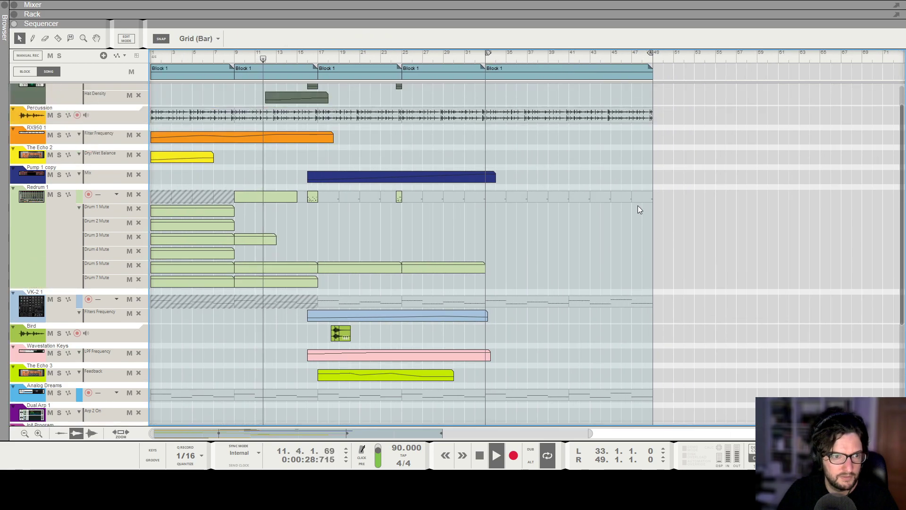
key("h")
key("h")
scroll(637, 212, "down", 1)
scroll(637, 212, "up", 1)
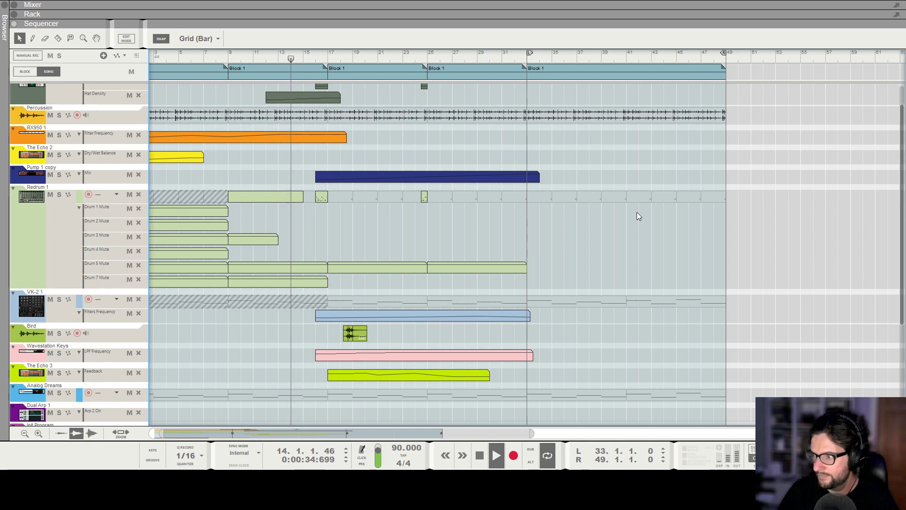
scroll(636, 216, "down", 3)
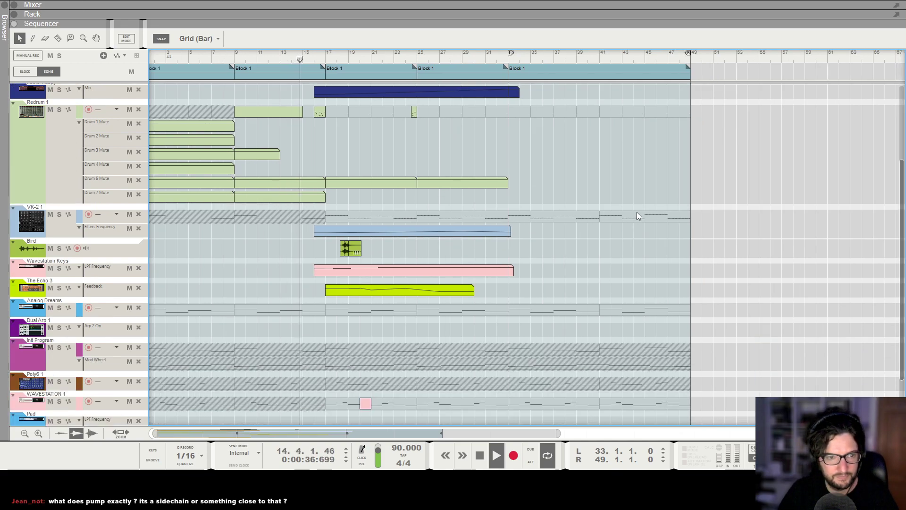
key("space")
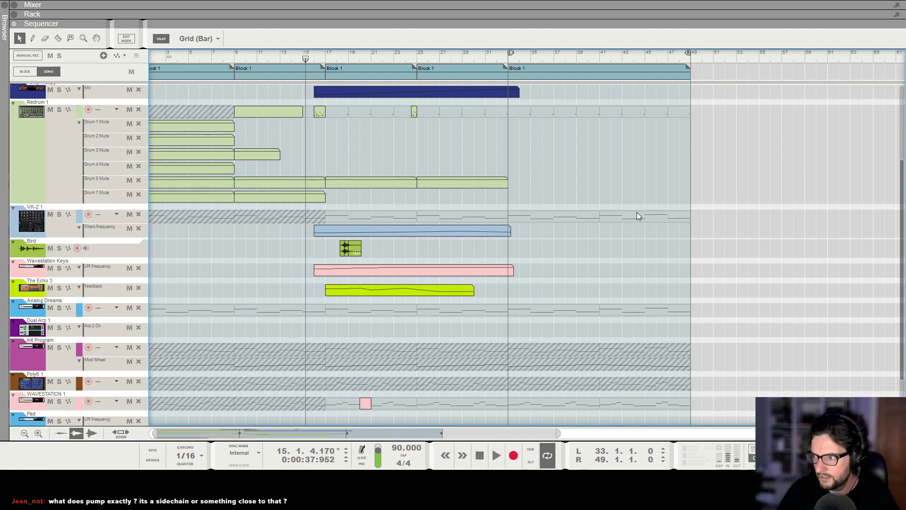
Bring the Pad channel's Pump device and its insert effects into view in the rack
scroll(636, 216, "down", 2)
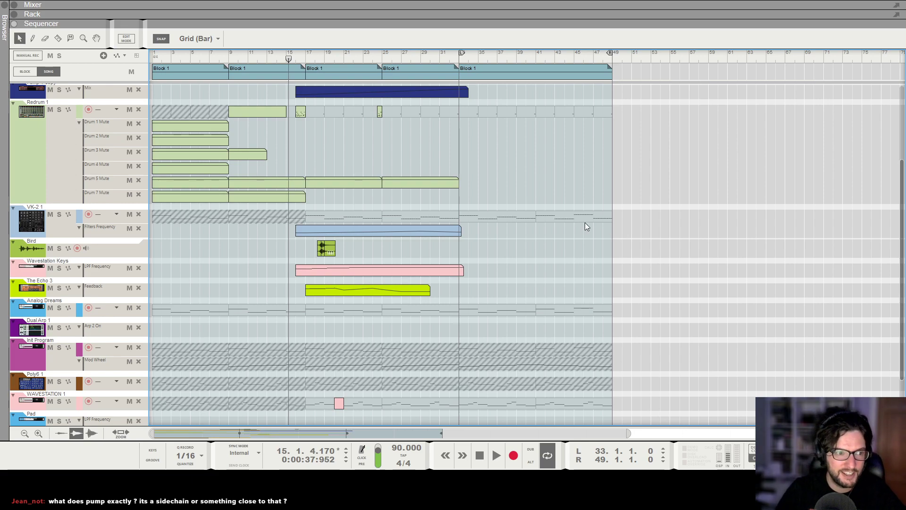
key("F6")
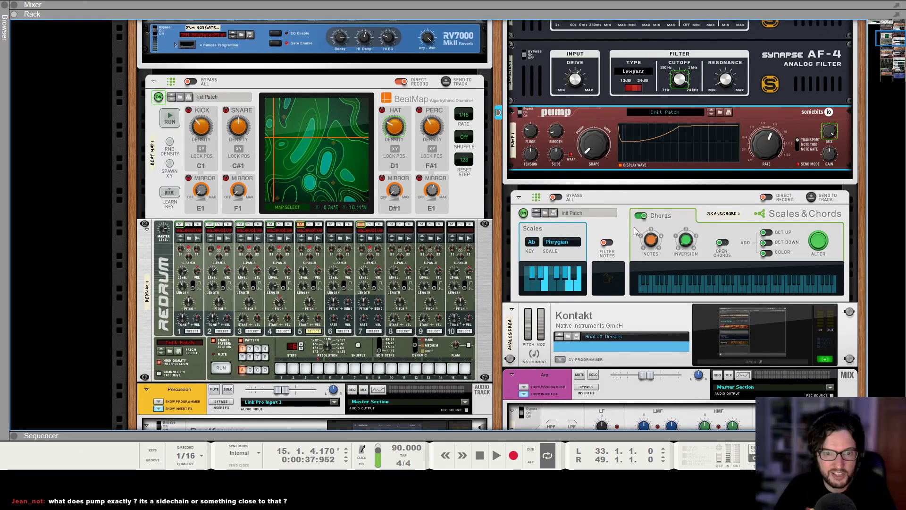
scroll(630, 216, "up", 2)
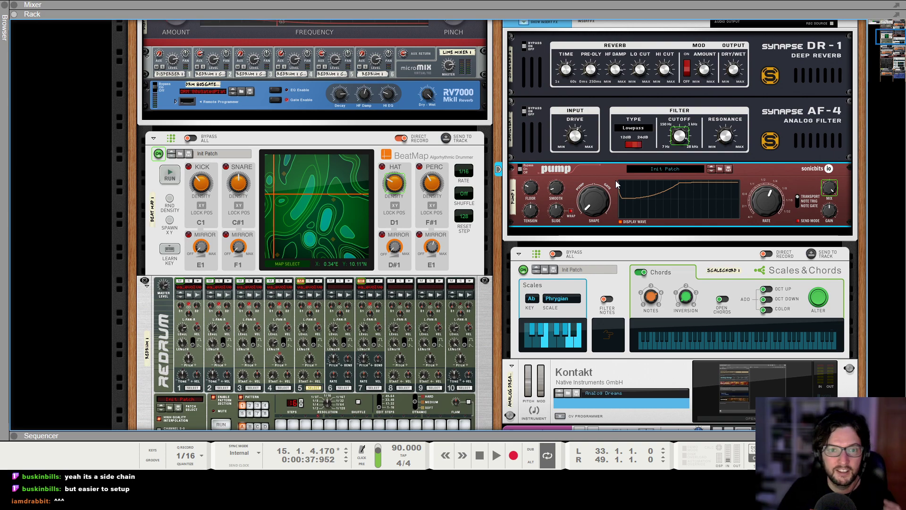
scroll(573, 208, "up", 3)
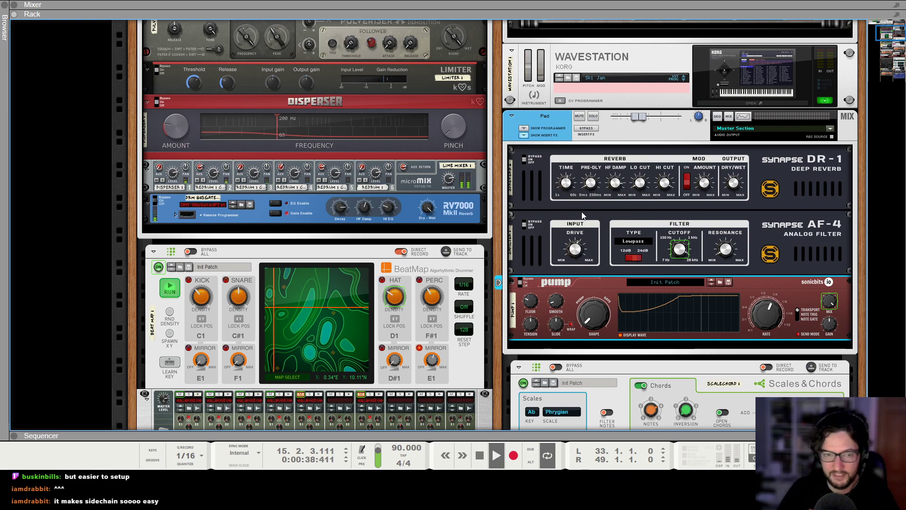
Listen on from bar 15 while examining the sequencer lanes around the bird sample and the mixer channel levels
key("F7")
scroll(582, 214, "up", 3)
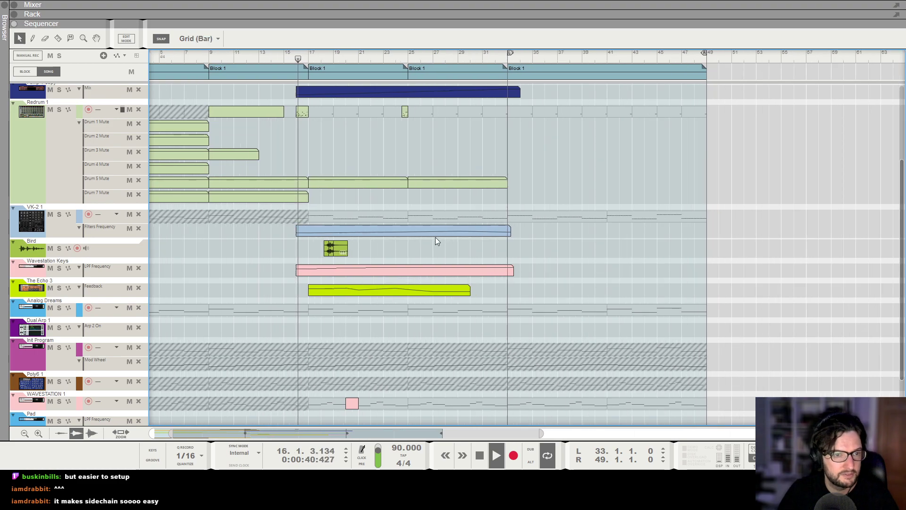
scroll(432, 238, "down", 1)
scroll(373, 248, "left", 1)
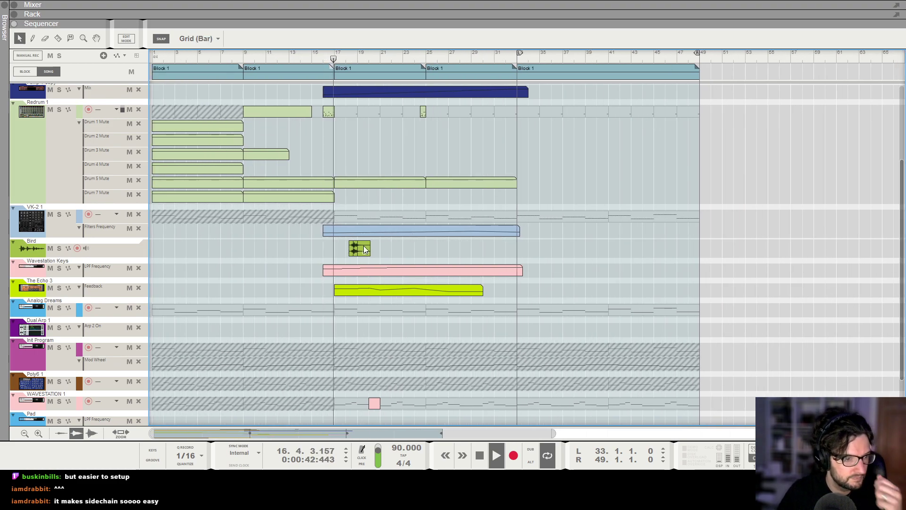
scroll(383, 260, "up", 5)
scroll(444, 250, "down", 4)
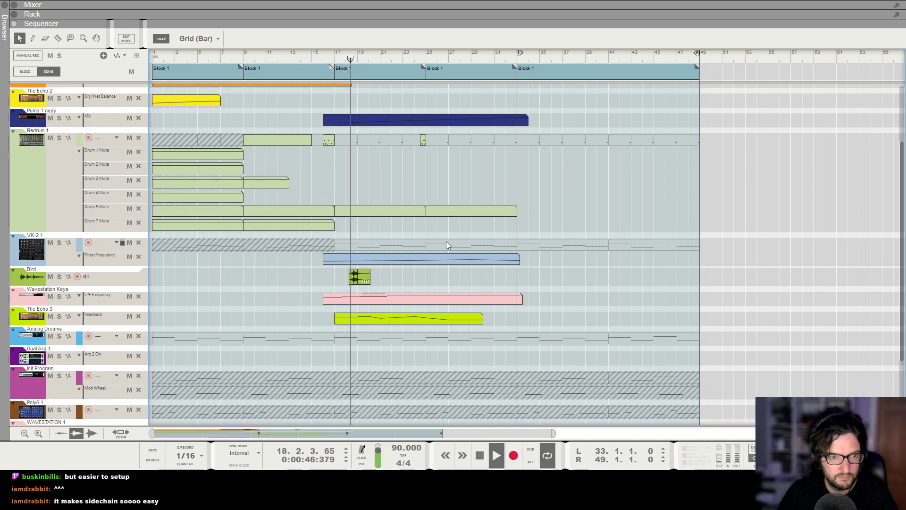
scroll(446, 242, "up", 1)
scroll(446, 242, "up", 3)
key("F5")
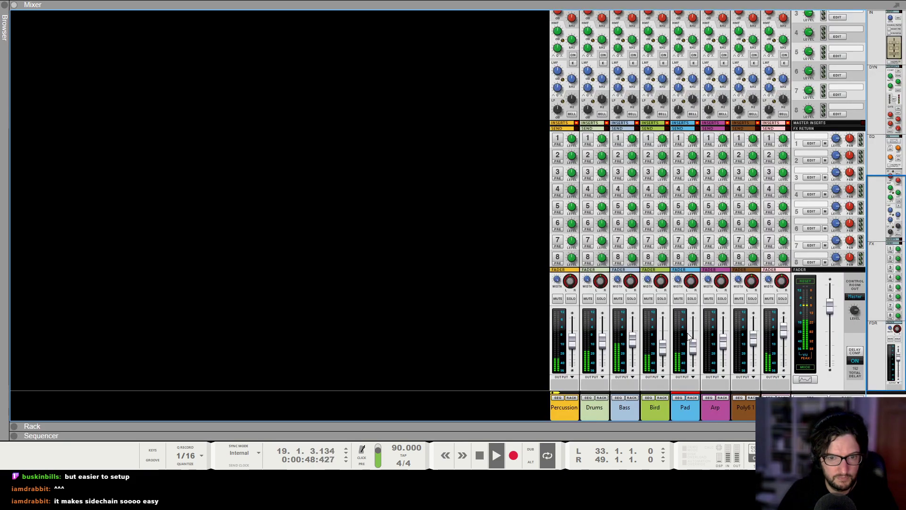
key("F7")
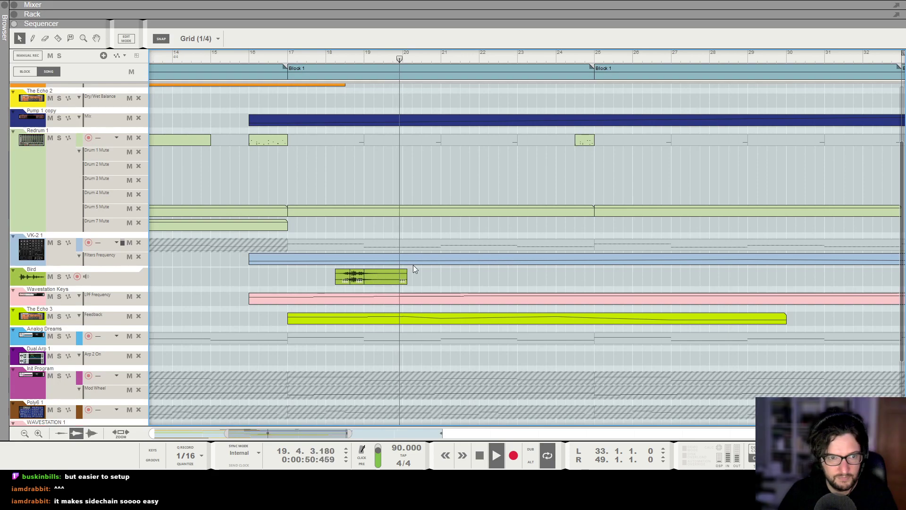
scroll(446, 280, "down", 3)
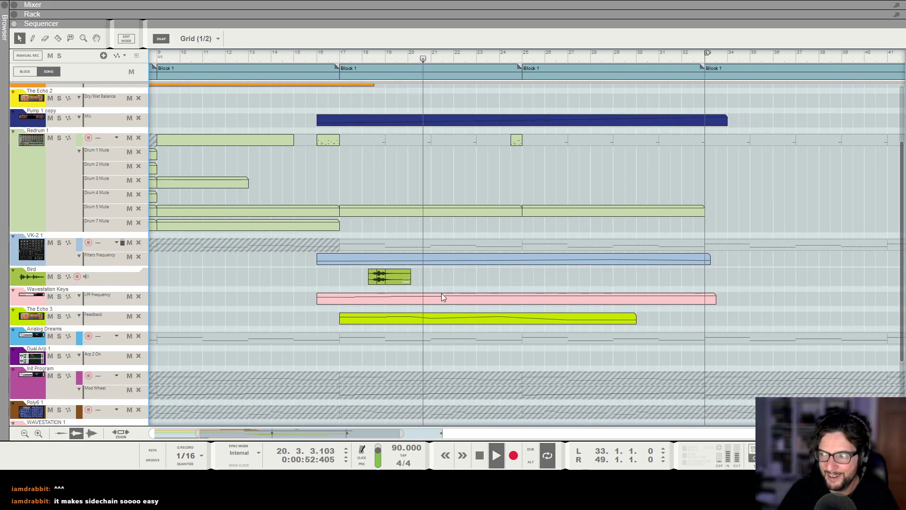
scroll(466, 174, "down", 1)
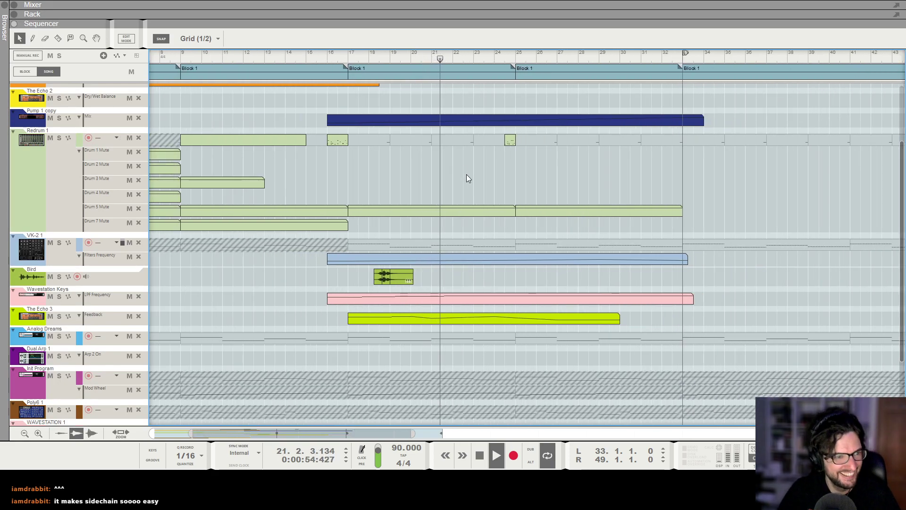
scroll(467, 197, "down", 3)
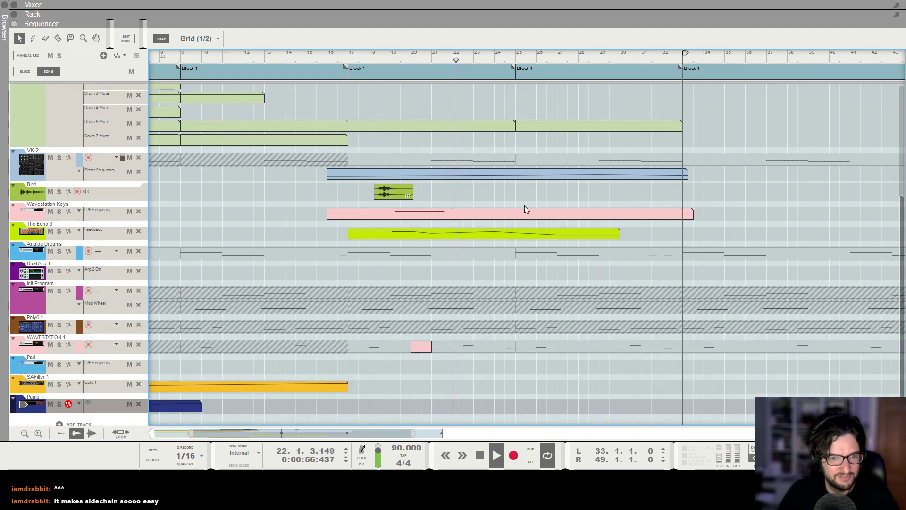
scroll(537, 209, "up", 3)
Examine the drum devices in the rack and check the level of Redrum's Drum 3 channel
key("F6")
scroll(326, 207, "up", 4)
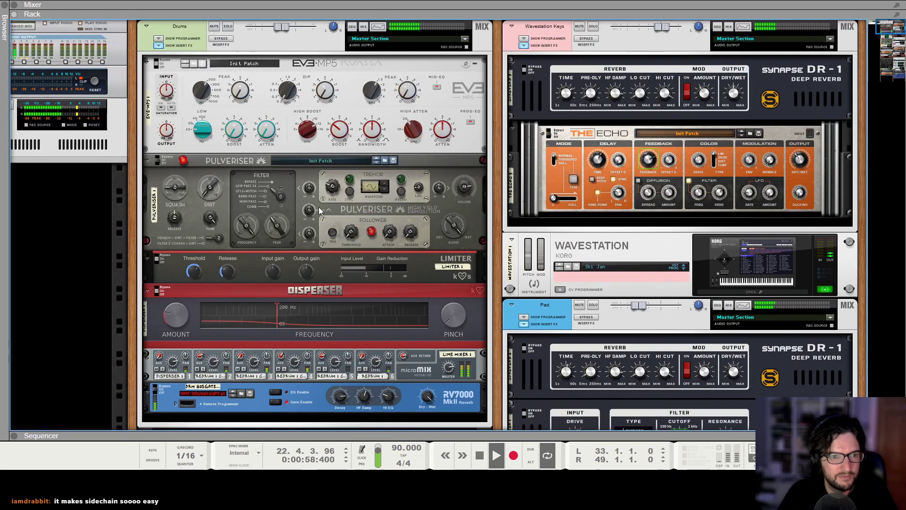
scroll(326, 206, "down", 6)
scroll(317, 208, "down", 2)
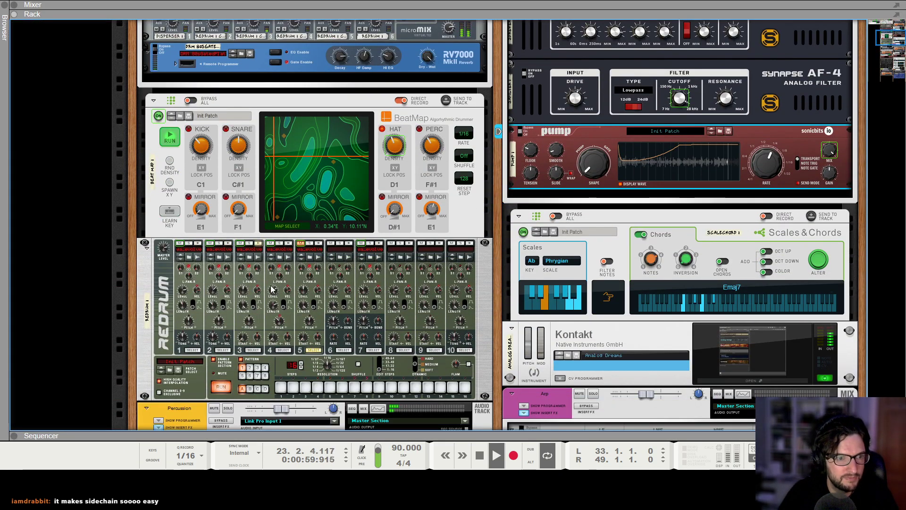
left_click(246, 293)
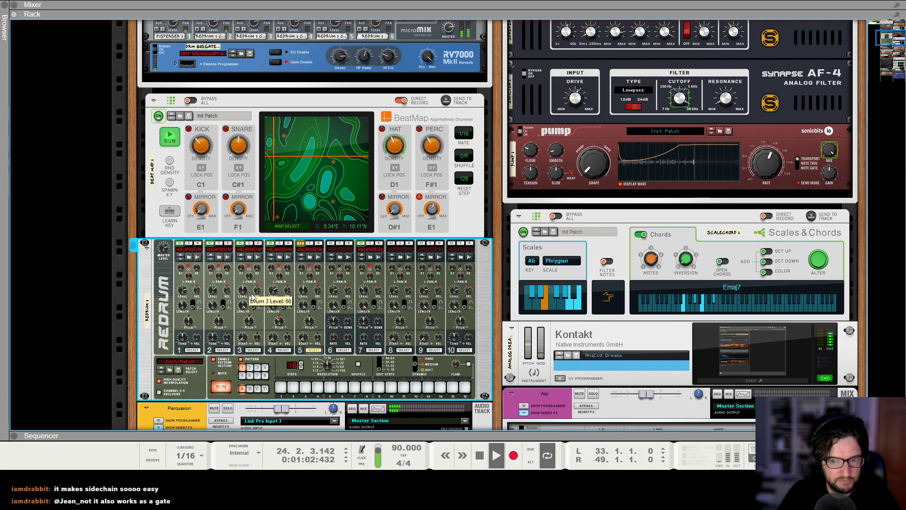
key("F7")
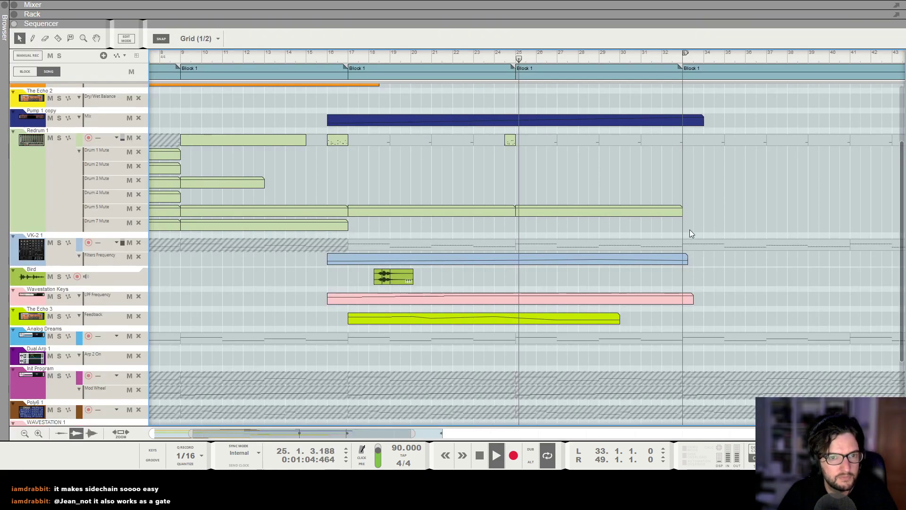
Examine all automation lanes and clips from bar 16 to bar 49 while the song plays
scroll(665, 181, "up", 3)
key("g")
key("g")
scroll(661, 189, "down", 4)
scroll(610, 212, "right", 5)
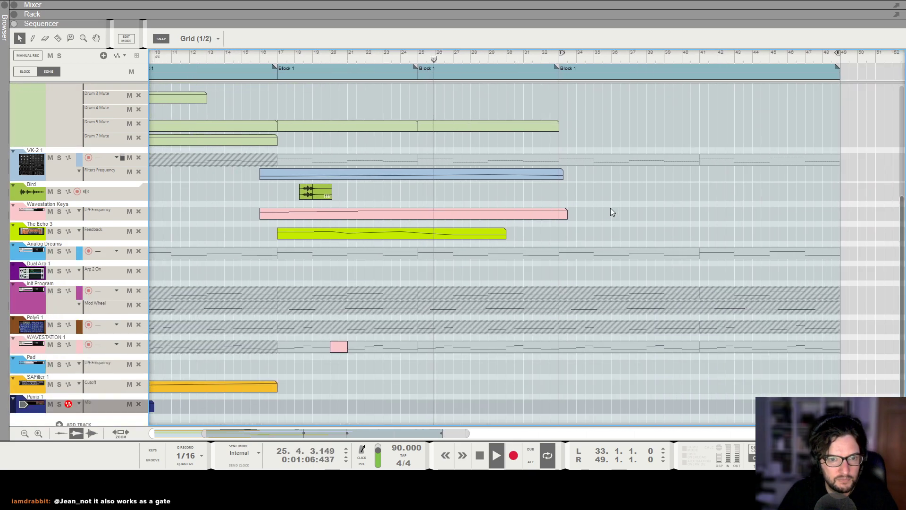
scroll(422, 192, "up", 4)
scroll(398, 198, "up", 3)
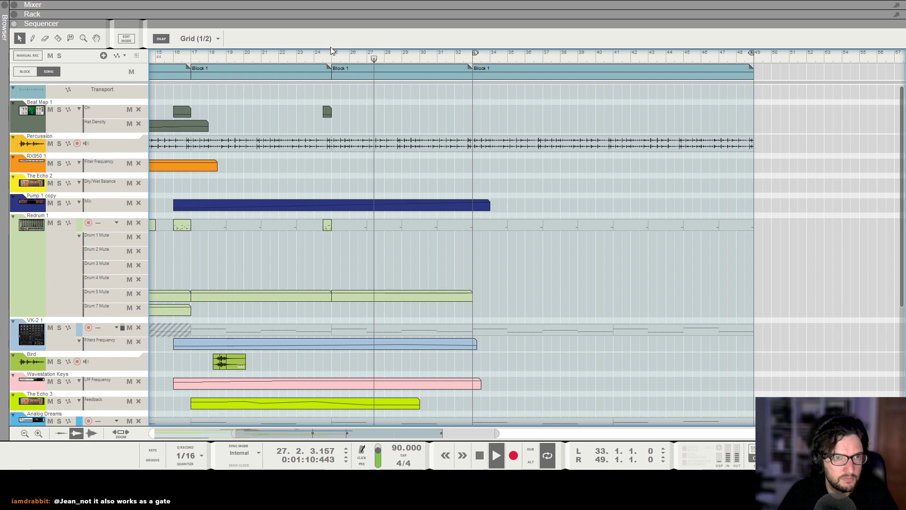
key("g")
scroll(433, 151, "down", 3)
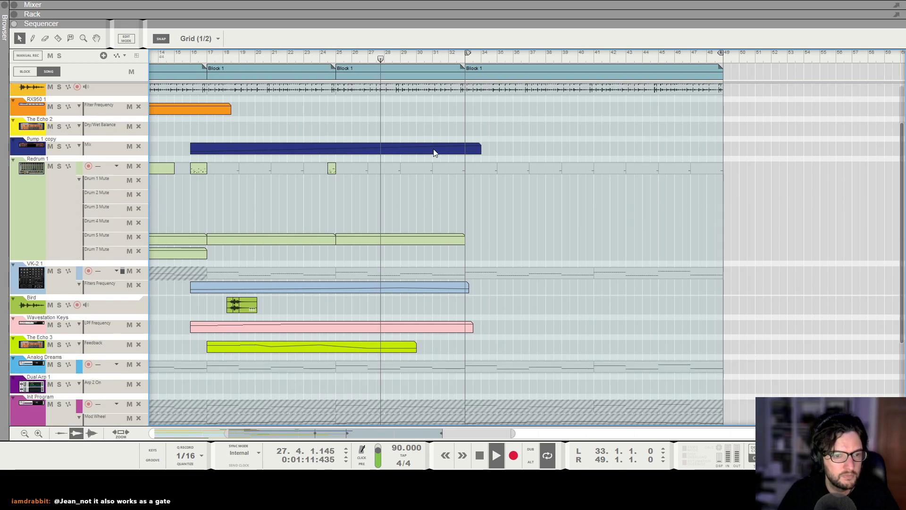
Delete the Block 1 clip at bar 25 and extend the clip starting at bar 17 to bar 33
left_click(427, 78)
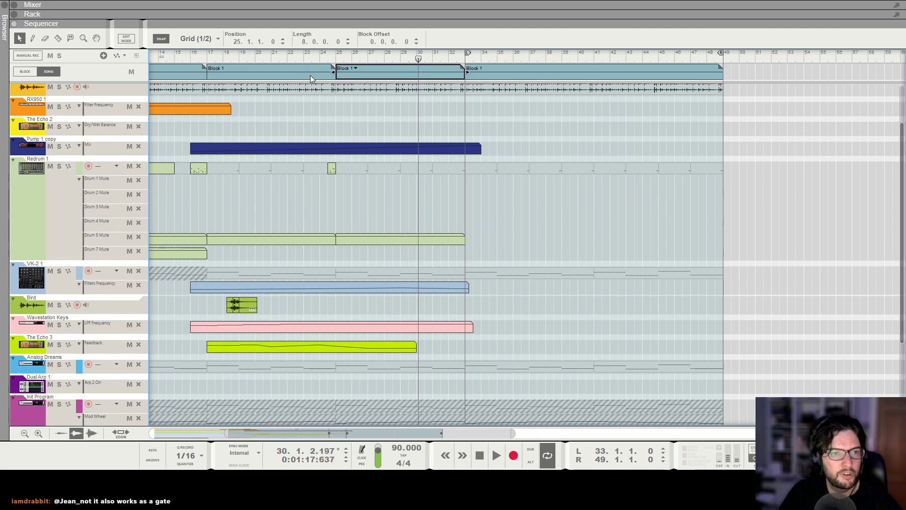
key("Delete")
left_click(335, 70)
left_click_drag(337, 73, 466, 88)
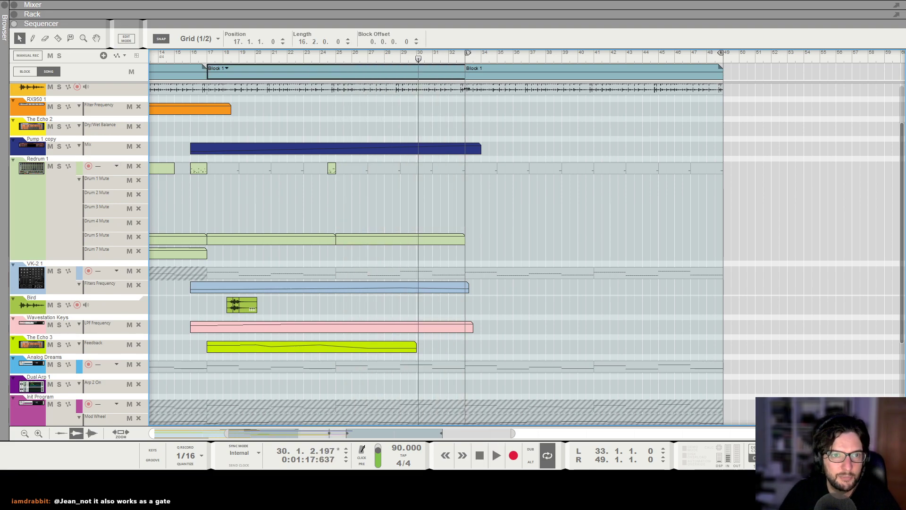
Play the song from bar 25 and deselect the extended block clip
left_click(335, 57)
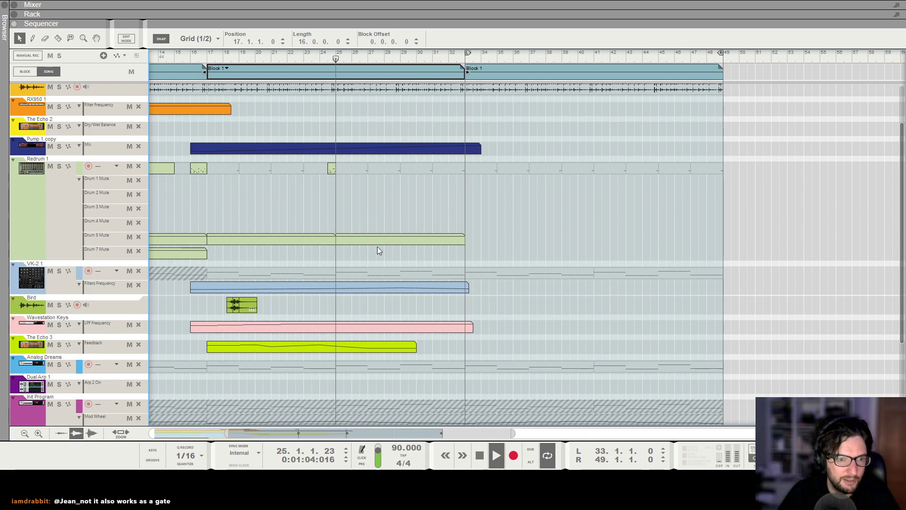
scroll(445, 310, "up", 1)
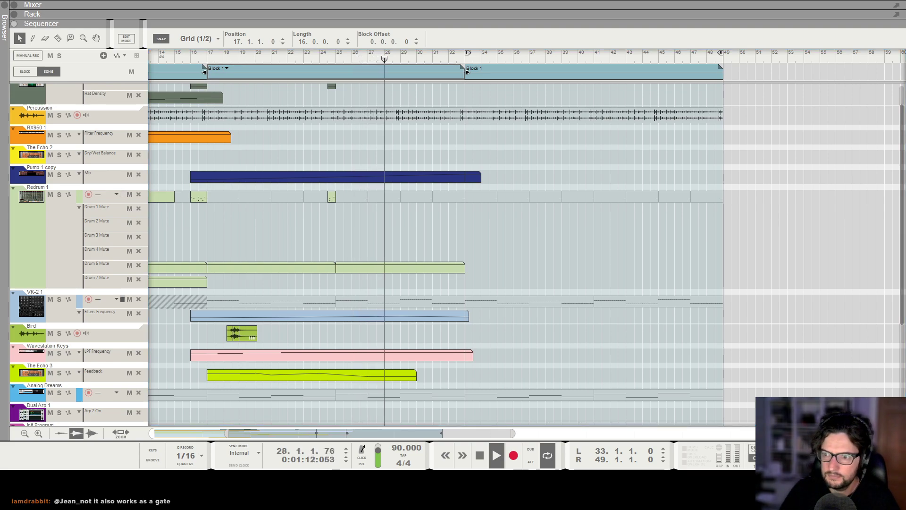
left_click(616, 250)
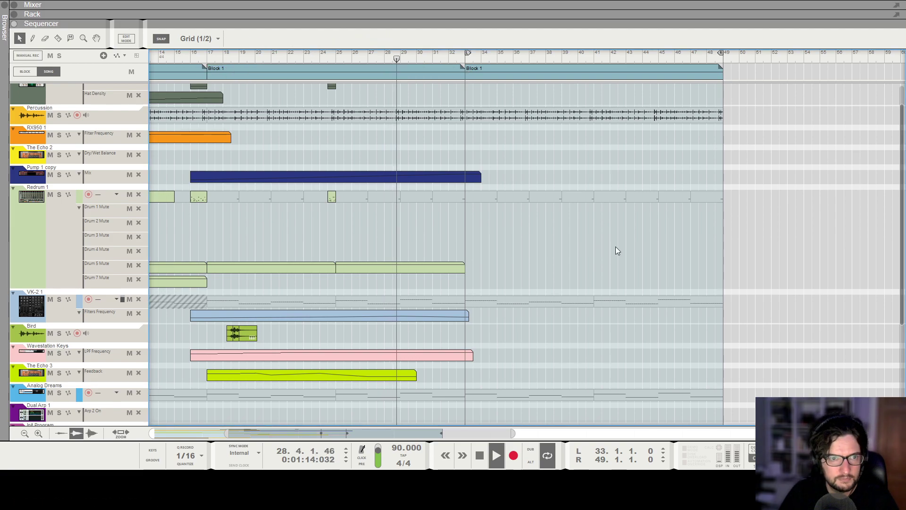
Stop playback and move the VK-2 Filters Frequency automation point near bar 29 to position 29.3.1.0 at 99 Hz
scroll(581, 217, "up", 1)
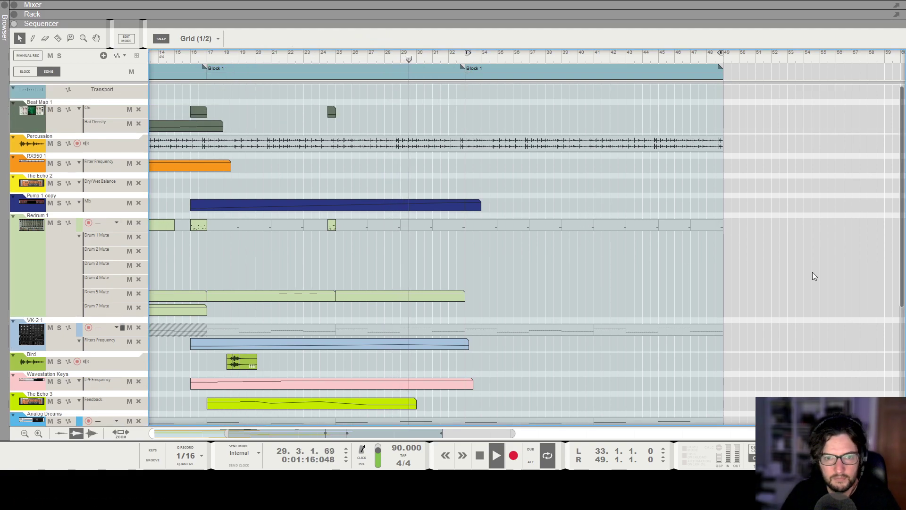
scroll(495, 286, "down", 5)
key("space")
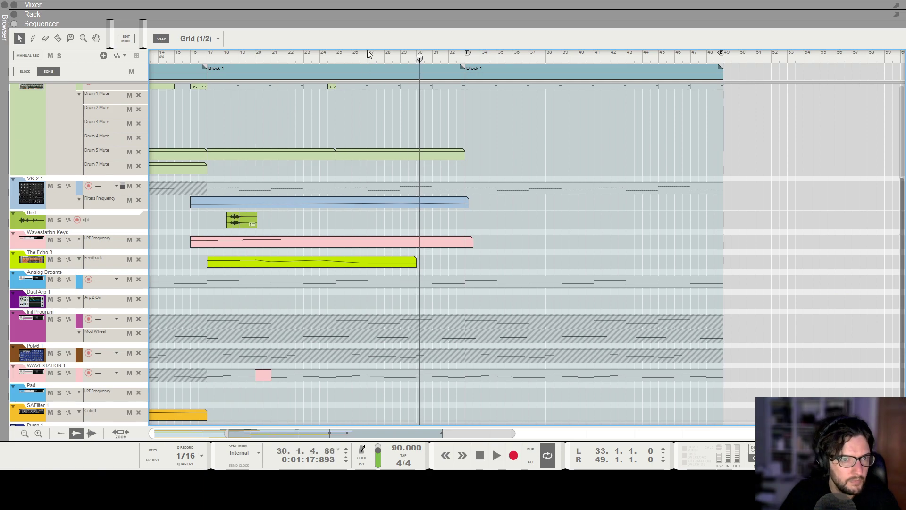
left_click(421, 203)
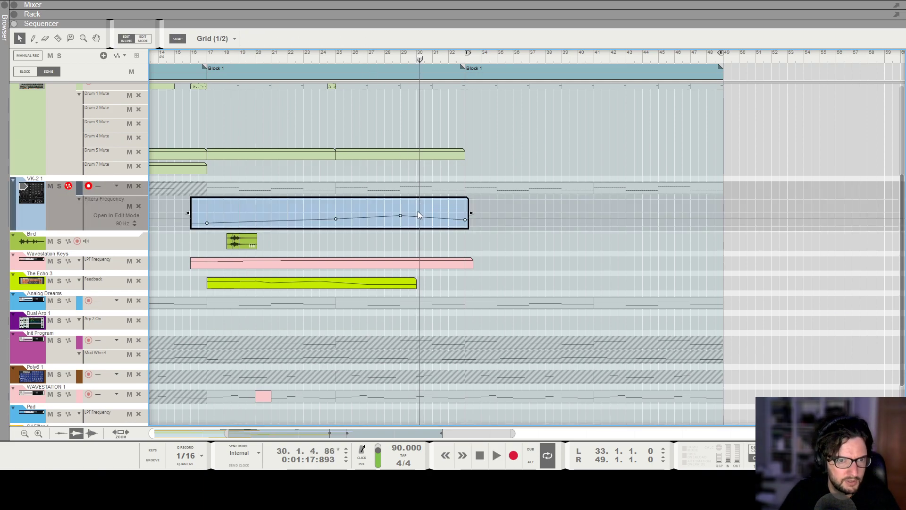
left_click_drag(400, 216, 407, 219)
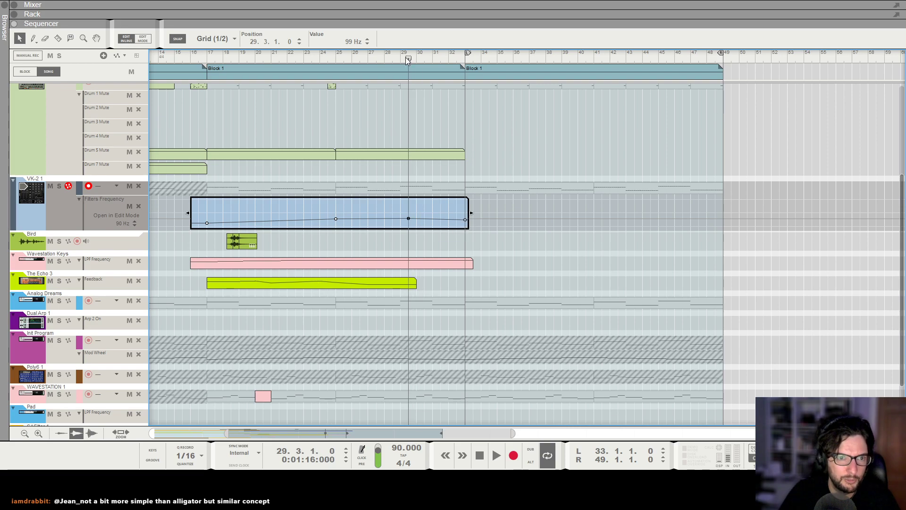
Resume playback and unmute the Init Program note lane and its Mod Wheel lane in the block starting at bar 33
key("space")
scroll(531, 271, "down", 2)
key("g")
key("t")
left_click(491, 288)
left_click(492, 297)
key("g")
key("g")
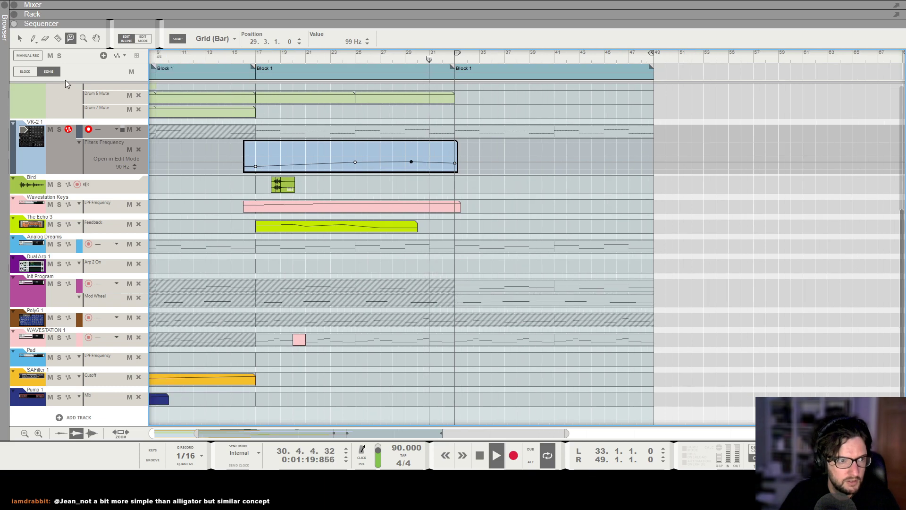
left_click(19, 38)
Shorten the Wavestation Keys LPF Frequency automation clip to end at bar 33, with a length of 17 bars
key("h")
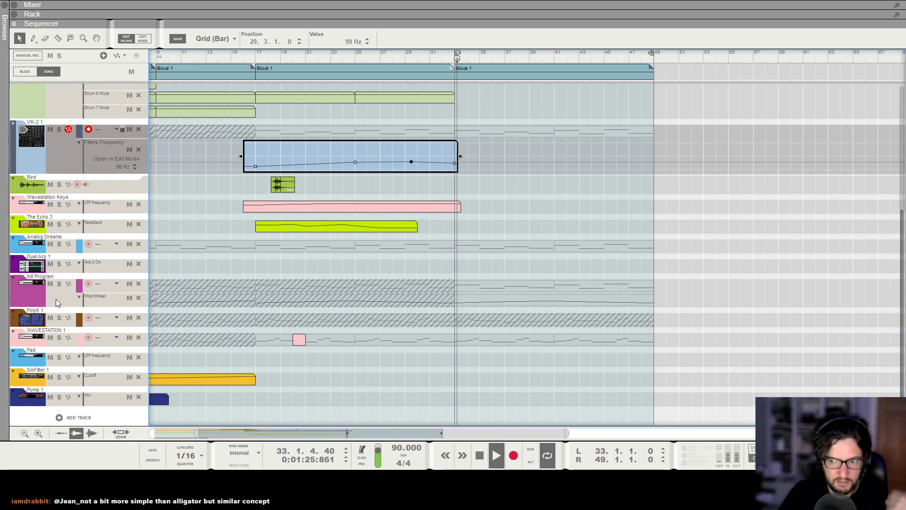
left_click(534, 251)
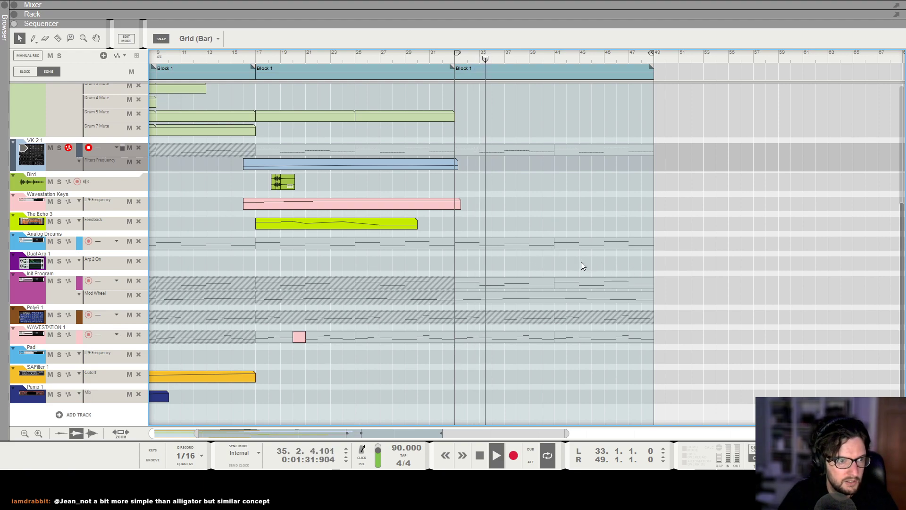
mouse_move(465, 206)
left_mouse_down()
mouse_move(706, 206)
mouse_move(446, 205)
mouse_move(457, 205)
left_mouse_up()
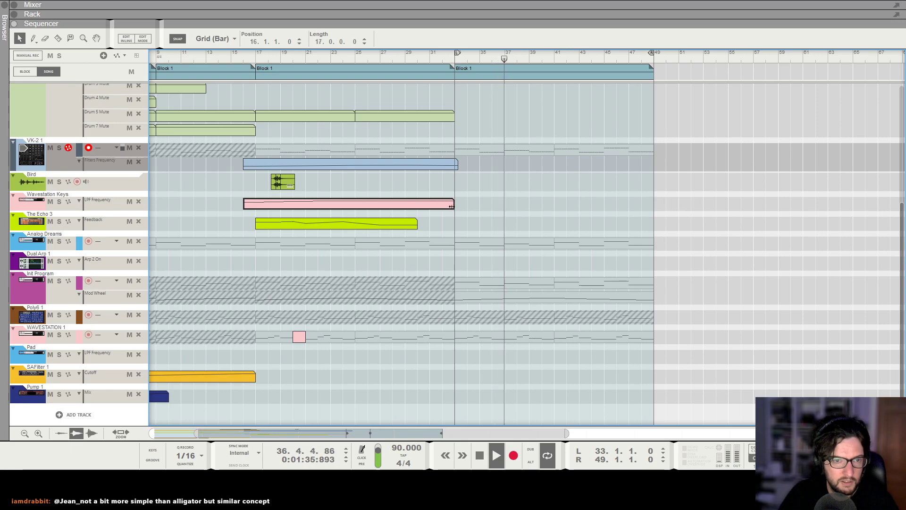
Create a Dry/Wet automation lane for the DR-1 Deep Reverb on the Wavestation Keys channel in the rack
key("F6")
scroll(627, 192, "up", 8)
scroll(653, 188, "up", 5)
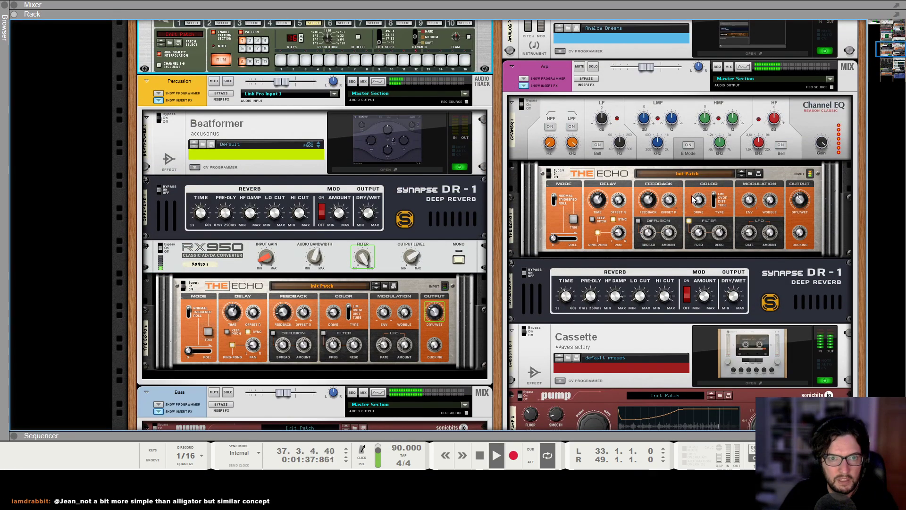
scroll(690, 217, "up", 7)
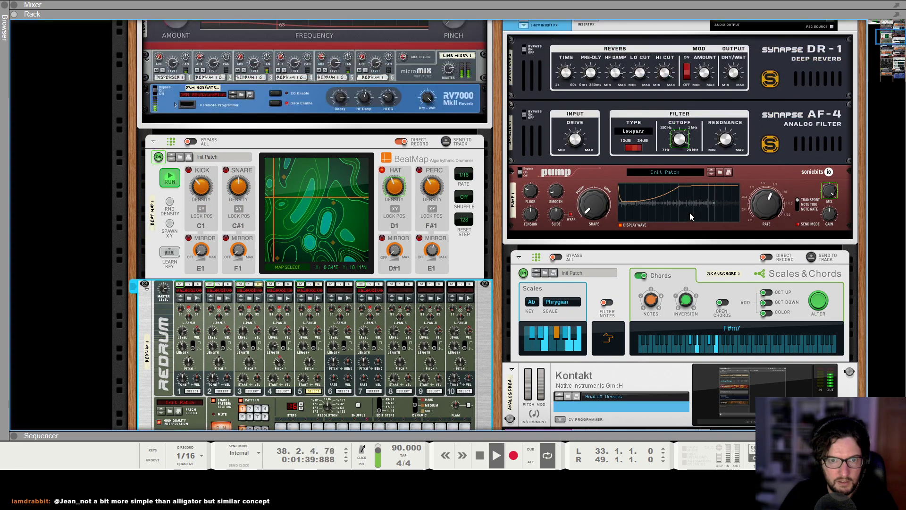
scroll(714, 202, "up", 4)
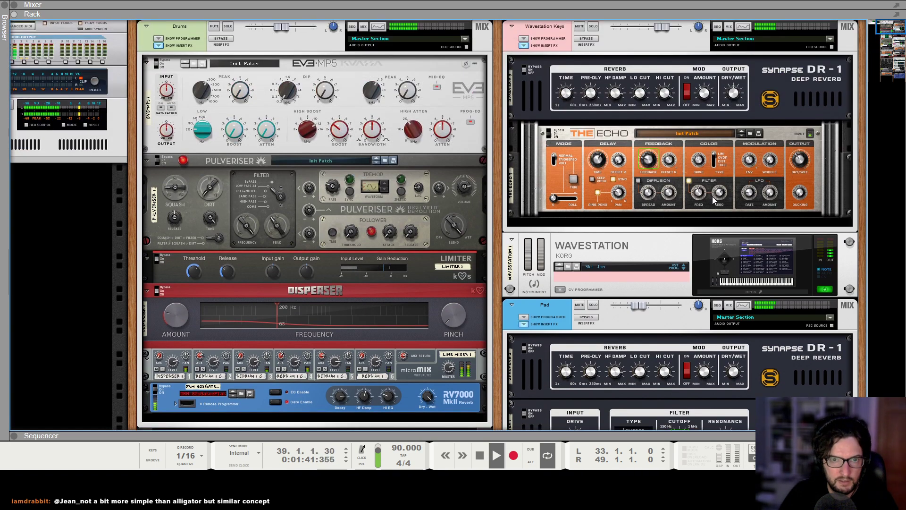
left_click(737, 96, "alt")
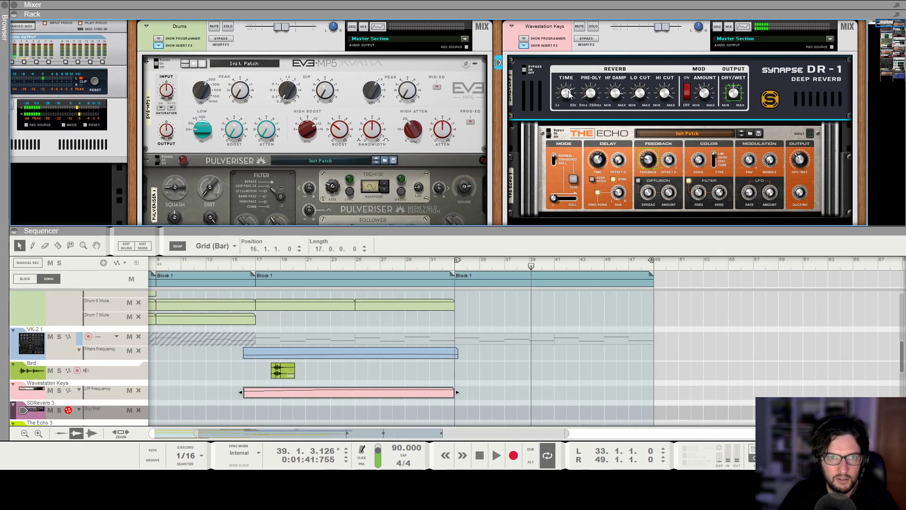
Set up automation for the DR-1's Time parameter and draw a Reverb Time clip from bar 32 to bar 50
left_click(569, 91, "alt")
key("F6")
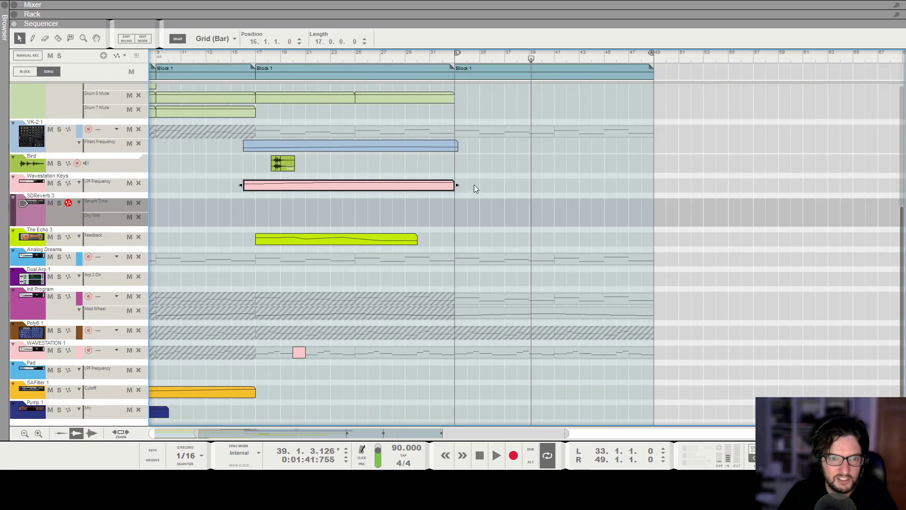
left_click(448, 58)
left_click_drag(445, 205, 655, 202)
double_click(652, 205)
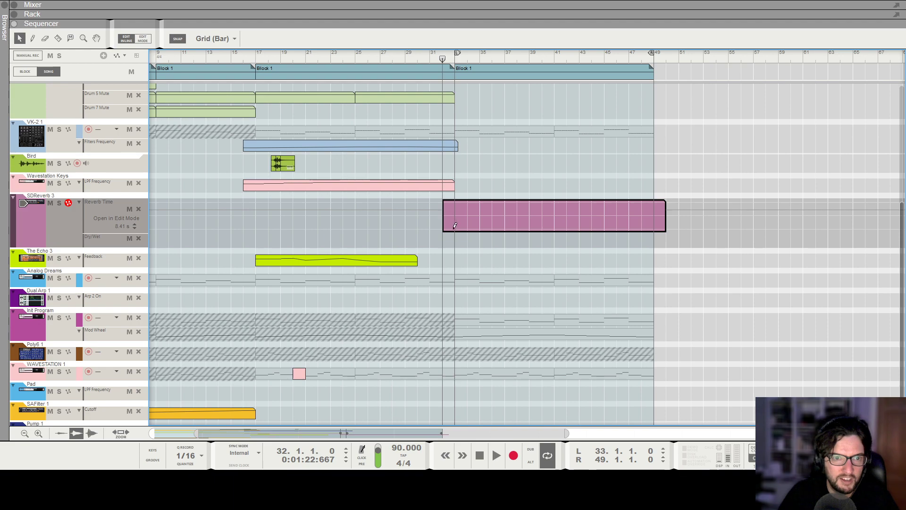
Add automation points at bars 33 and 49 in the Reverb Time clip so the reverb time rises across the block
left_click(454, 224)
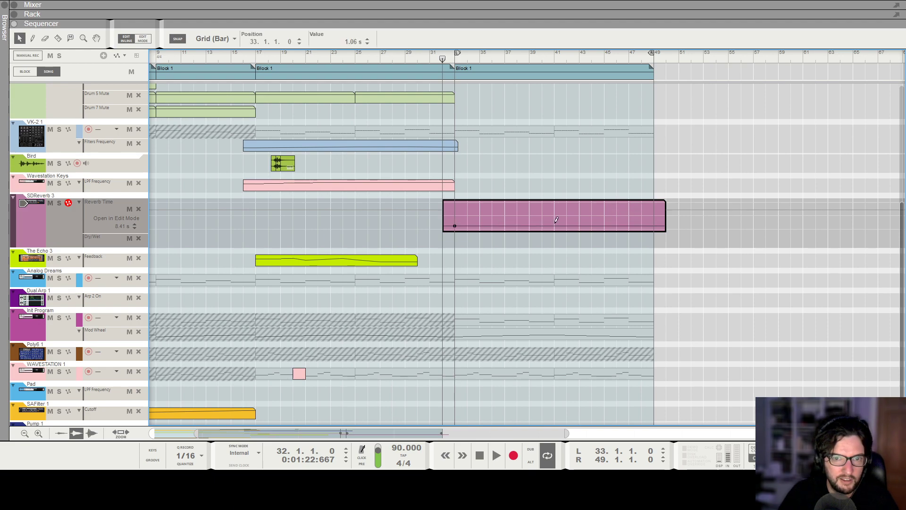
mouse_move(452, 224)
left_mouse_down()
mouse_move(453, 205)
mouse_move(655, 219)
left_mouse_up()
left_click(654, 202)
Draw a Dry/Wet automation clip from bar 32 to bar 50 with a starting point at bar 32, and start playback
key("Escape")
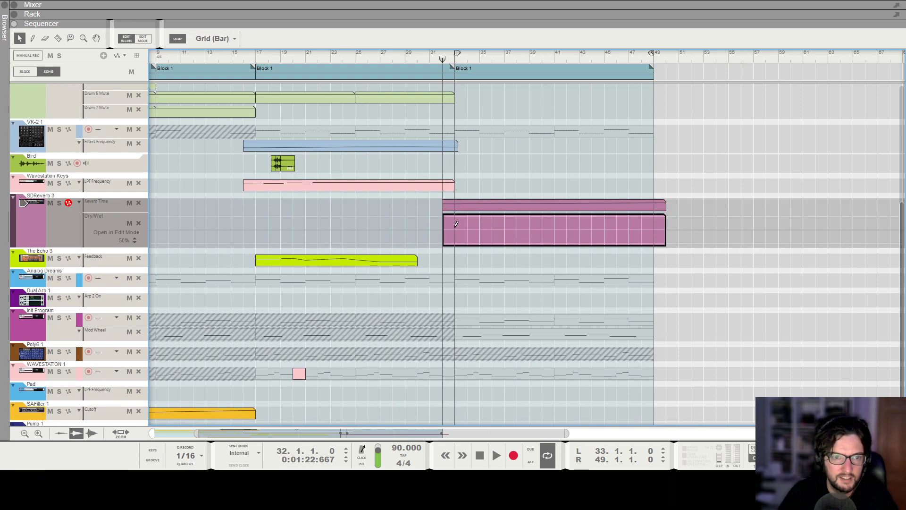
left_click(444, 227)
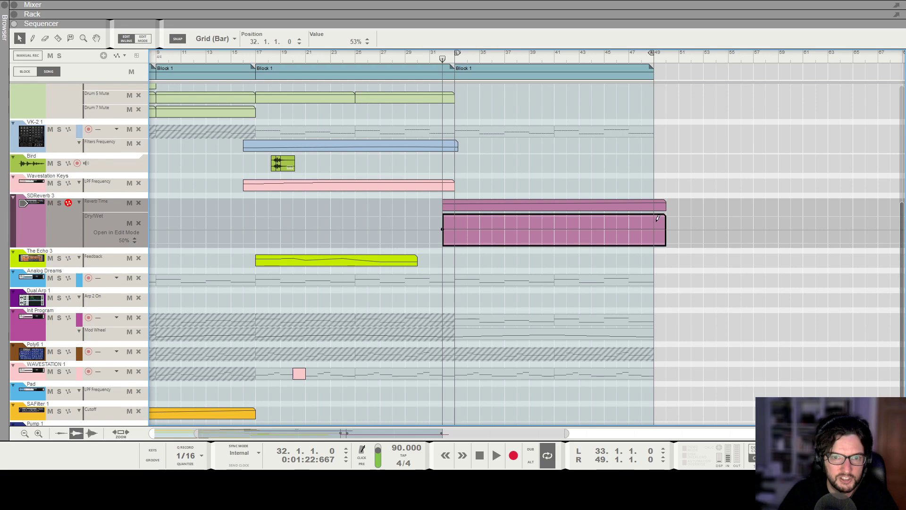
key("space")
key("Escape")
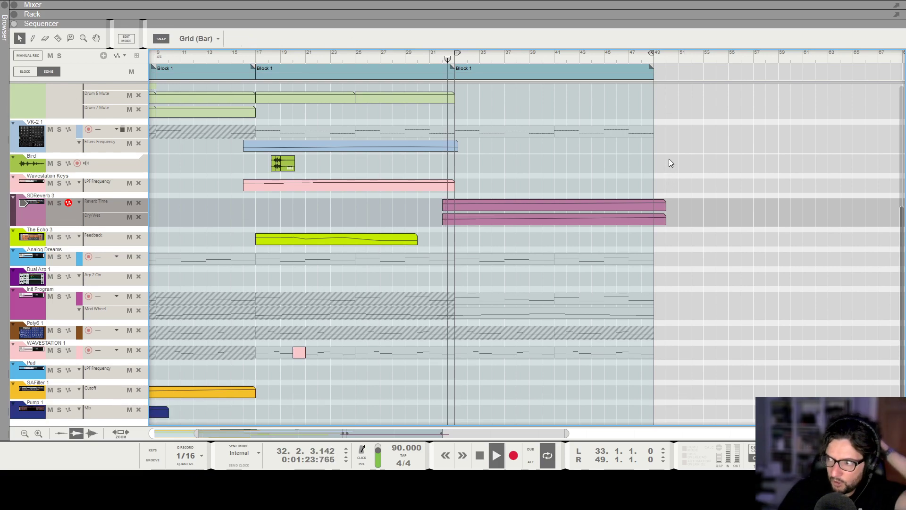
Listen to the section from bar 32 while reviewing the Reverb Time curve and the other tracks, then stop playback
scroll(604, 184, "up", 3)
scroll(577, 186, "down", 4)
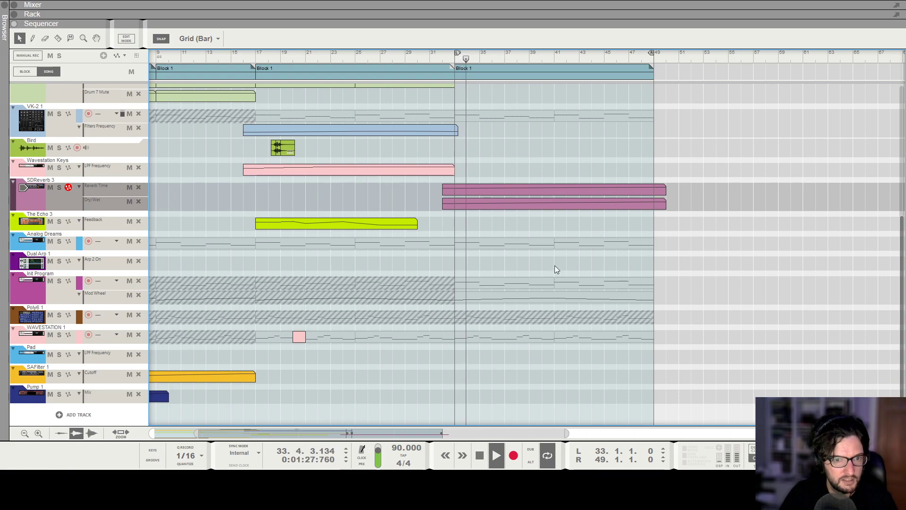
scroll(549, 255, "up", 2)
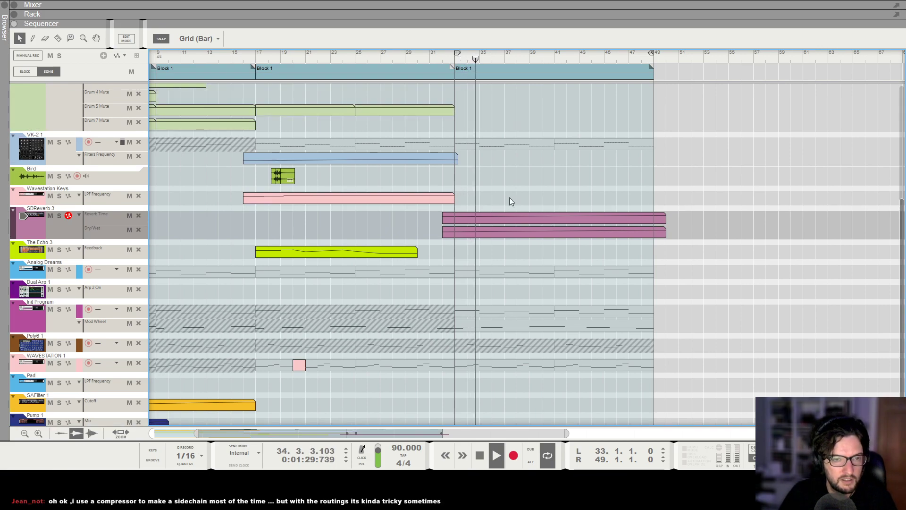
left_click(526, 220)
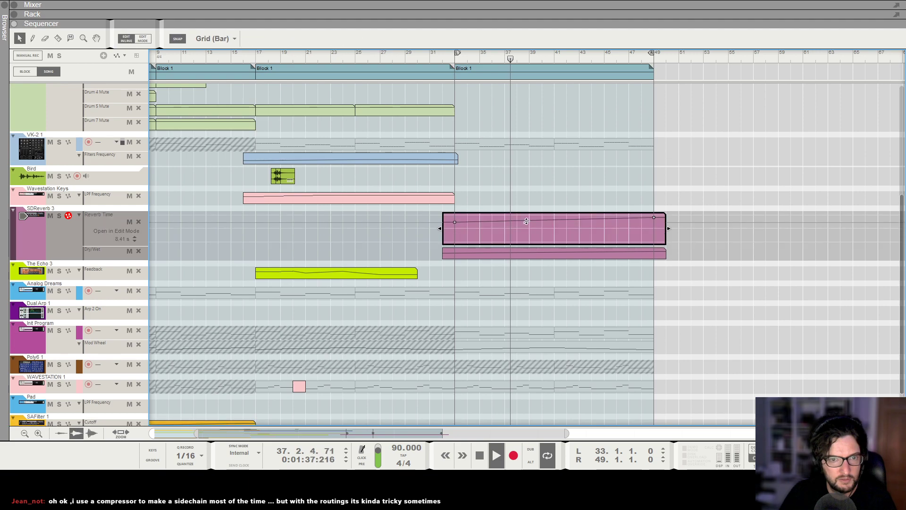
left_click(556, 217)
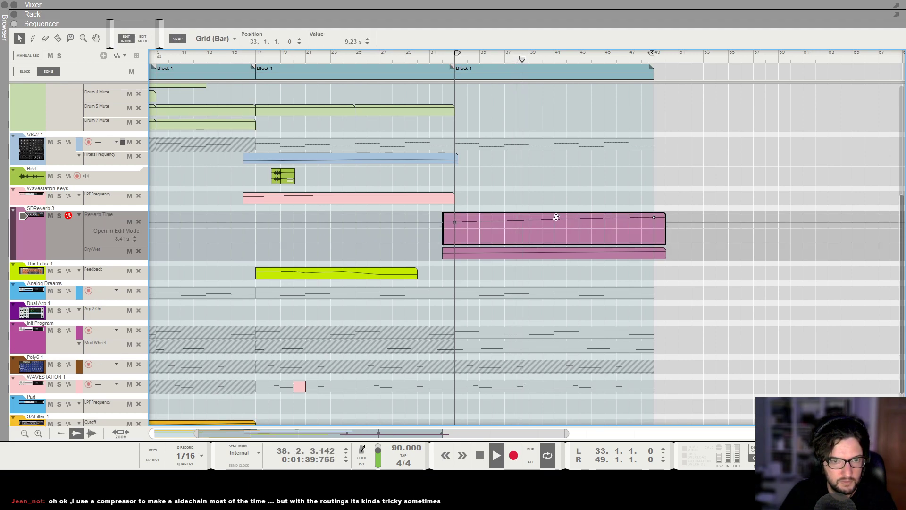
left_click(571, 191)
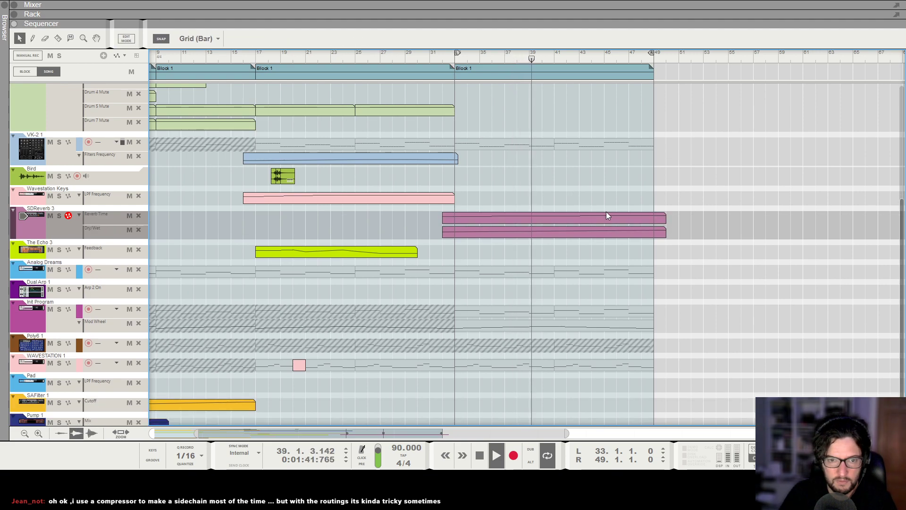
scroll(602, 226, "down", 1)
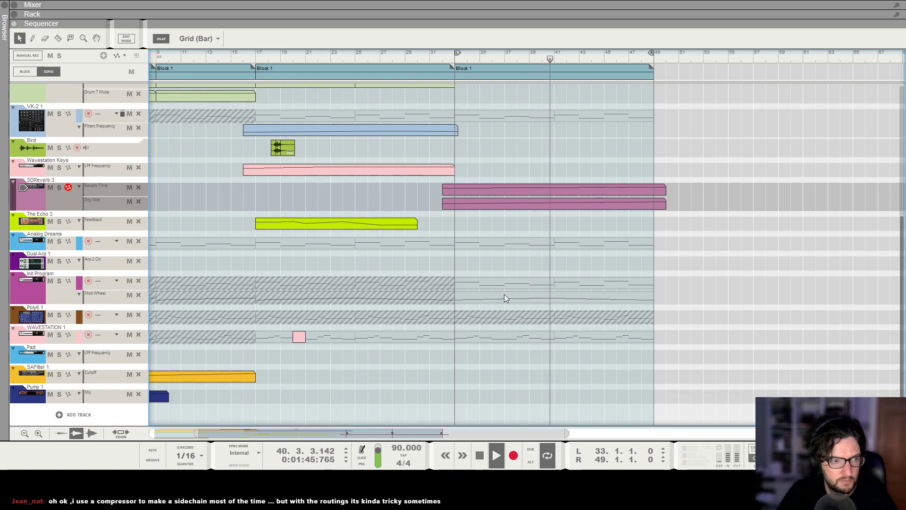
scroll(607, 262, "up", 3)
scroll(608, 261, "down", 1)
scroll(610, 257, "down", 4)
scroll(613, 249, "down", 3)
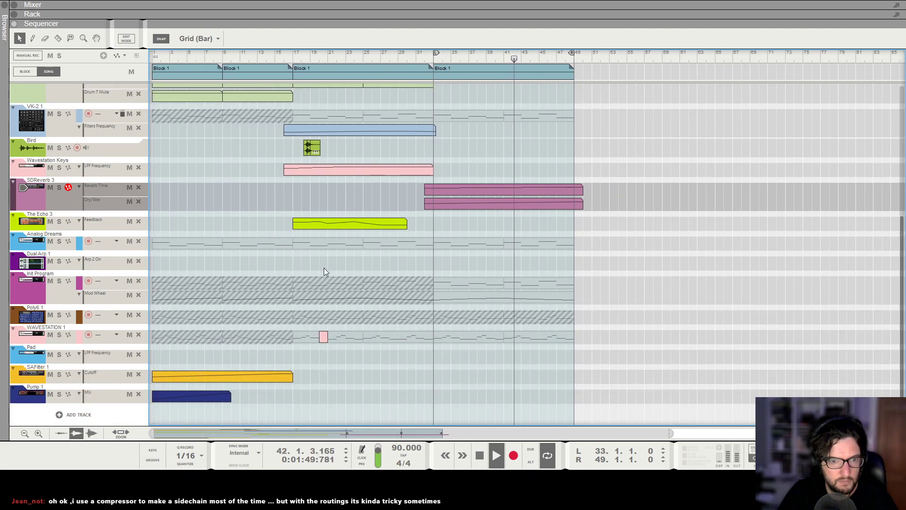
key("space")
Extend the VK-2 1 Filters Frequency automation clip to bar 50 and add a rising point of 292 Hz at bar 49
left_click(426, 62)
scroll(453, 203, "up", 3)
left_click_drag(430, 217, 584, 228)
double_click(562, 216)
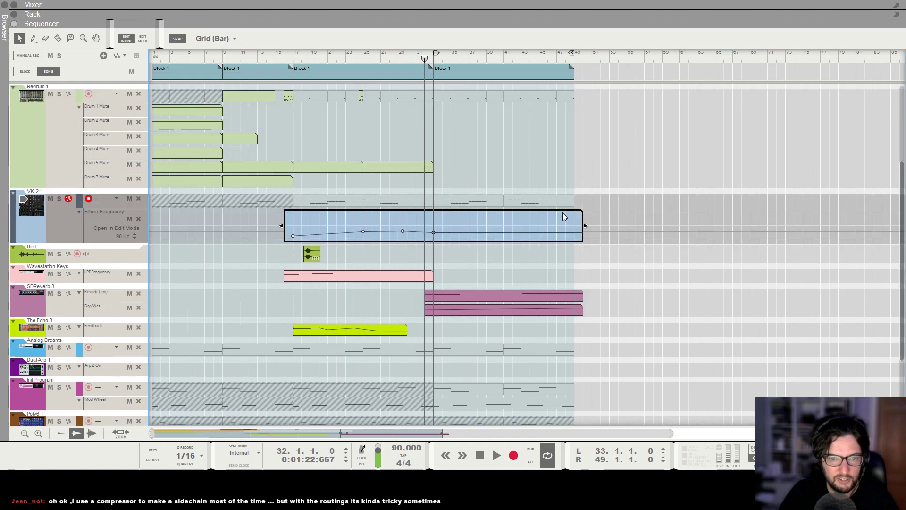
left_click_drag(514, 59, 573, 59)
scroll(570, 60, "down", 3)
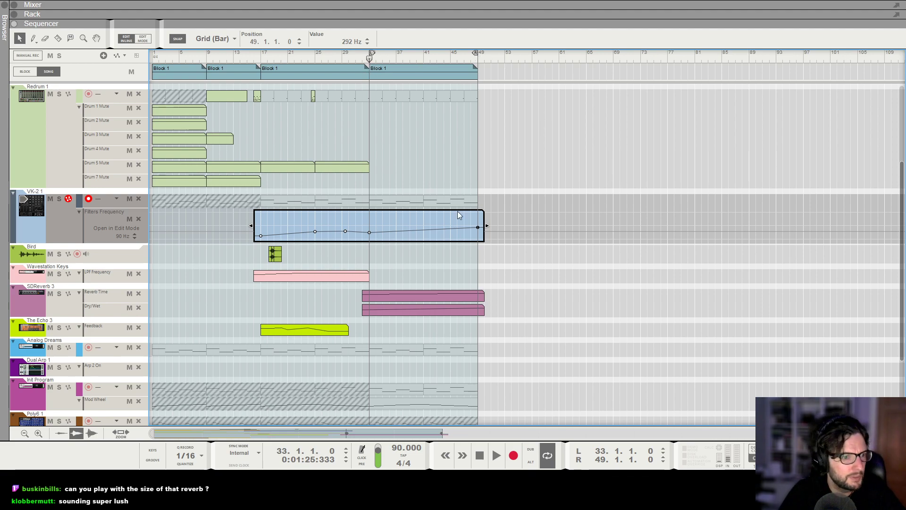
Extend the SDReverb 3 Reverb Time clip past bar 49 and add a lower automation point at bar 57
left_click(117, 267)
scroll(344, 267, "down", 1)
left_click(38, 256)
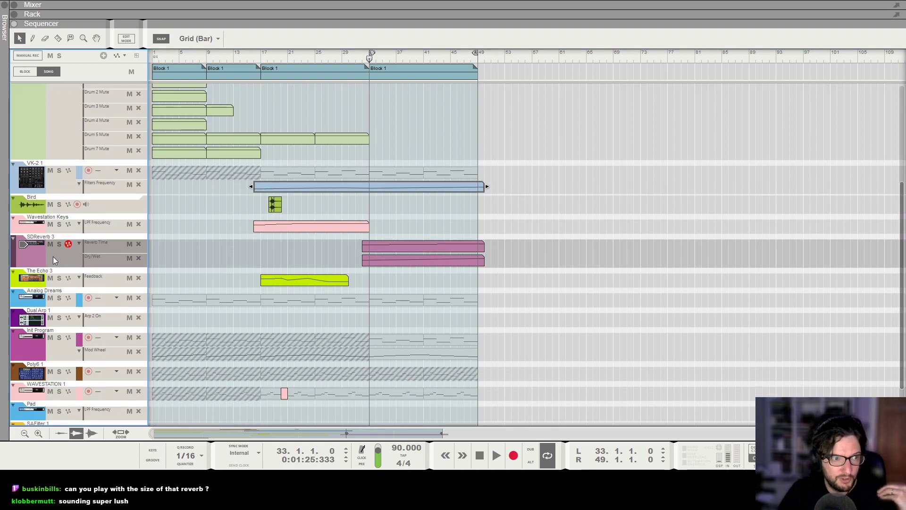
left_click(480, 247)
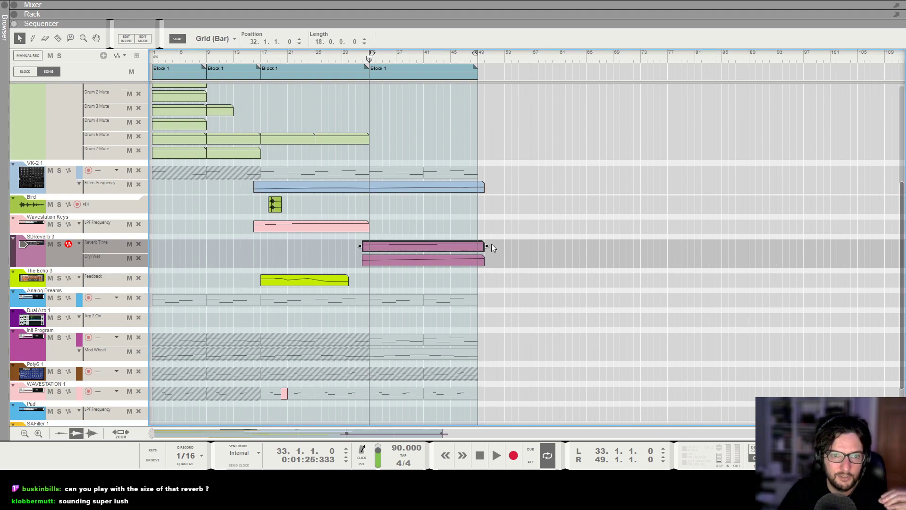
left_click_drag(487, 247, 519, 246)
double_click(500, 247)
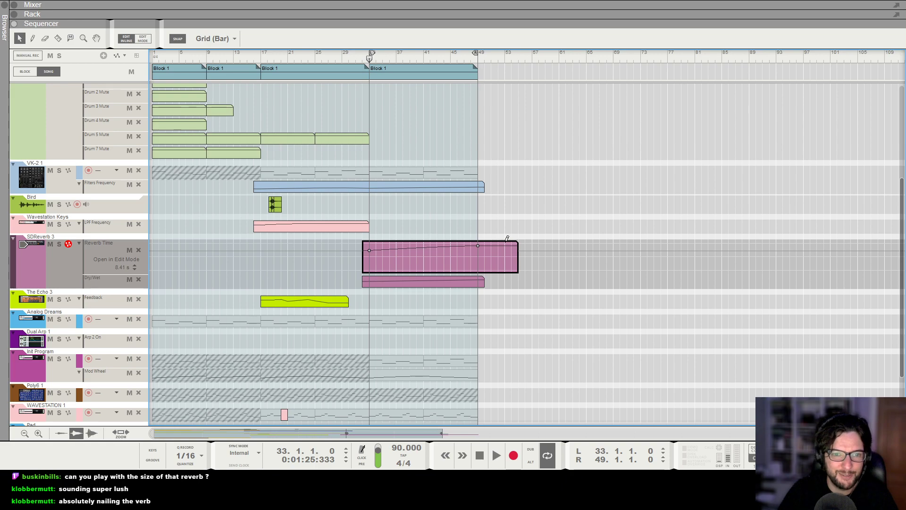
left_click(531, 250)
left_click(485, 275)
Extend the SDReverb 3 Dry/Wet clip past bar 49 and add a lower automation point at about bar 58
left_click(479, 260)
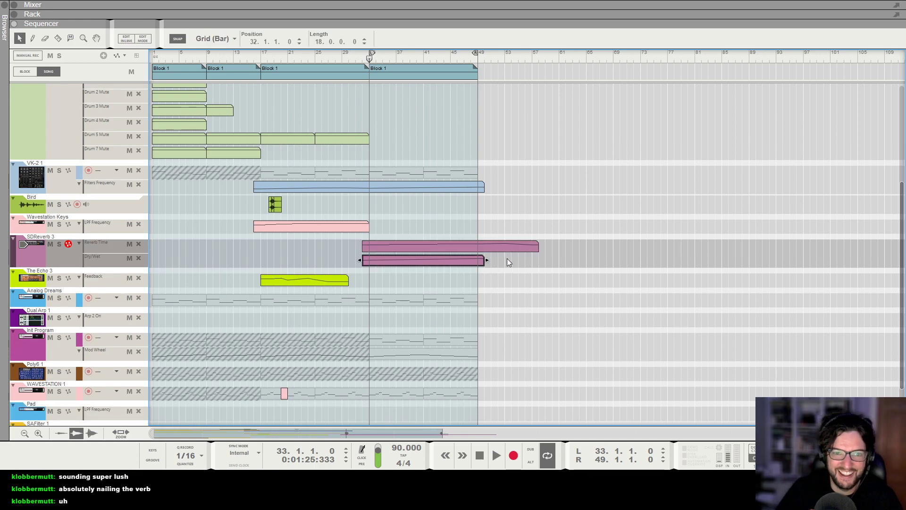
left_click_drag(487, 260, 538, 260)
double_click(535, 260)
left_click(537, 269)
left_click(529, 200)
scroll(529, 199, "down", 2)
scroll(530, 199, "up", 1)
scroll(530, 200, "down", 1)
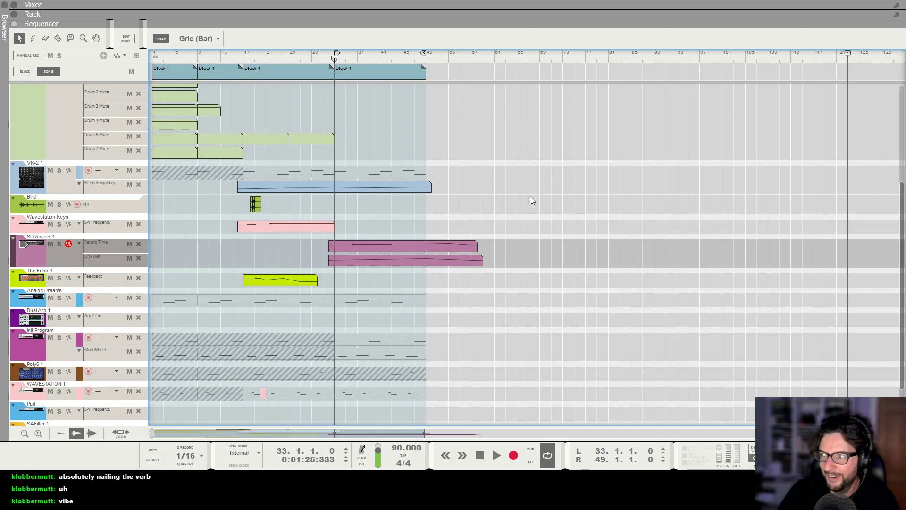
scroll(557, 178, "up", 1)
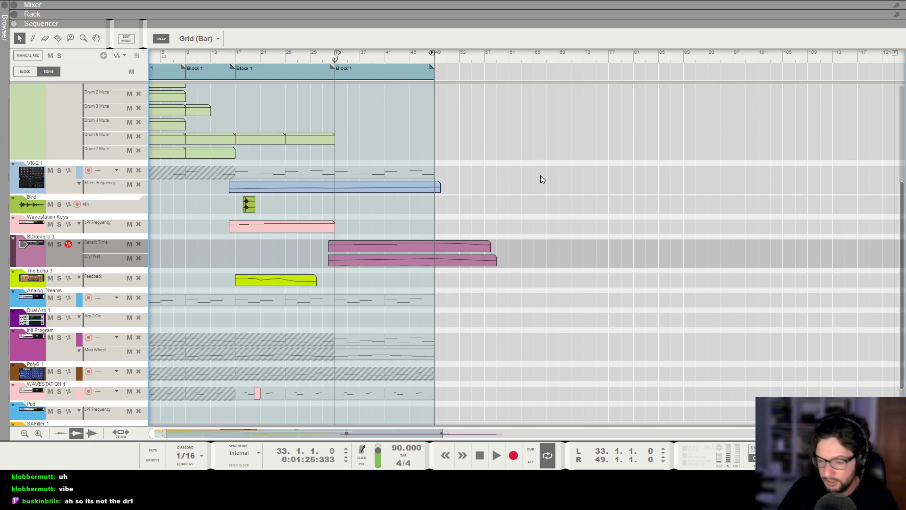
Add a Synchronous effect below The Echo in the Wavestation Keys channel
key("F6")
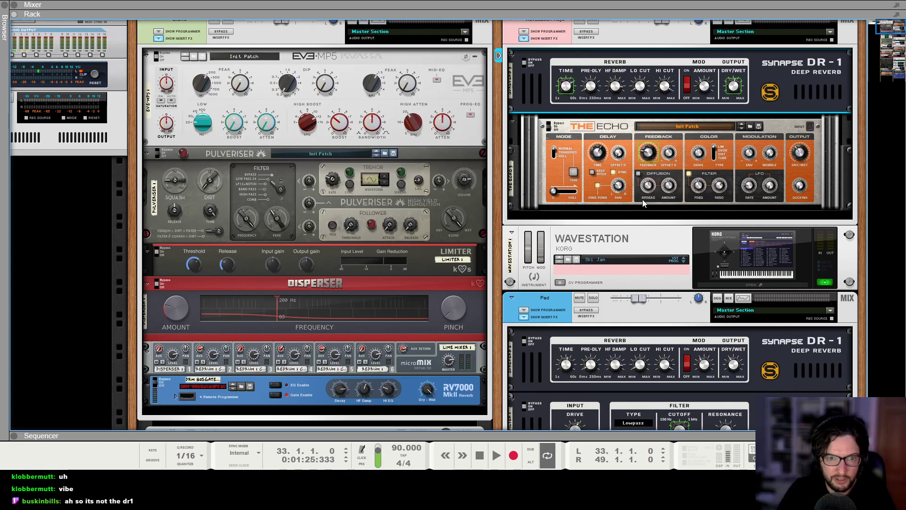
left_click(540, 182)
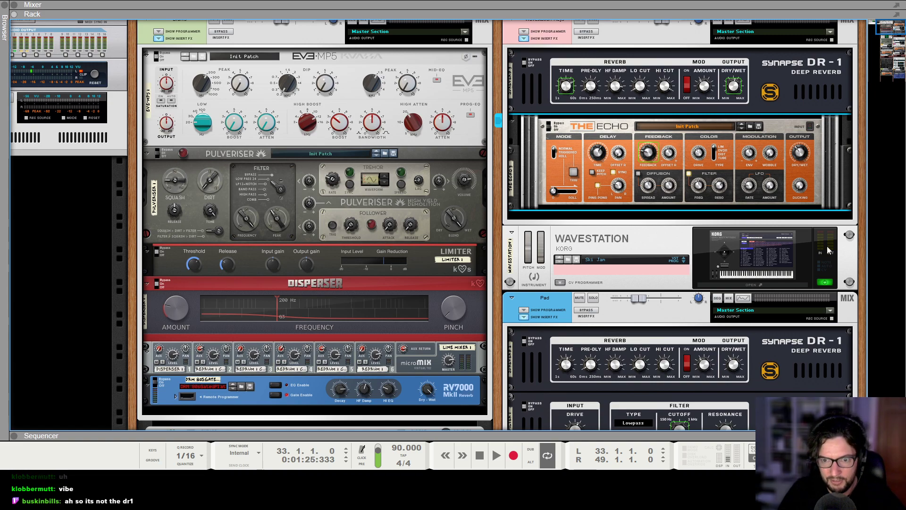
left_click(833, 347)
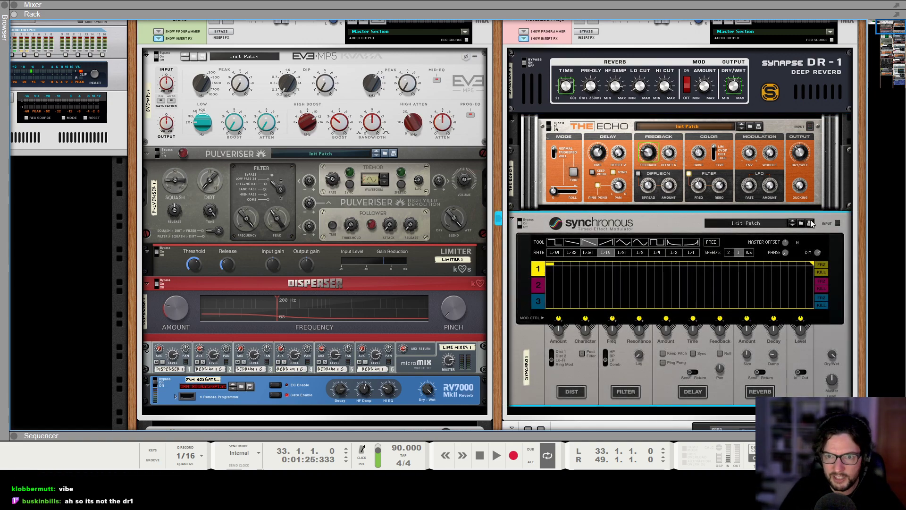
Load the Sidechain patch from the Pumping folder into the Synchronous and close the browser
left_click(802, 224)
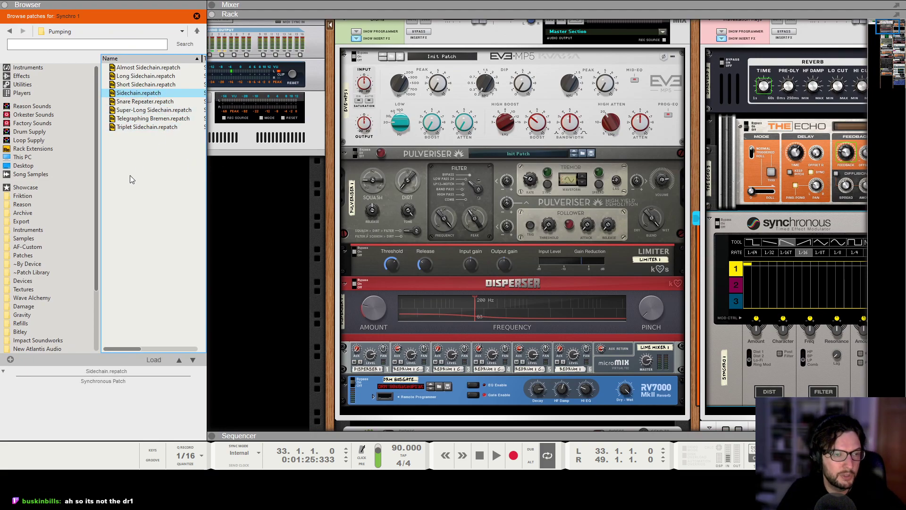
key("BackSpace")
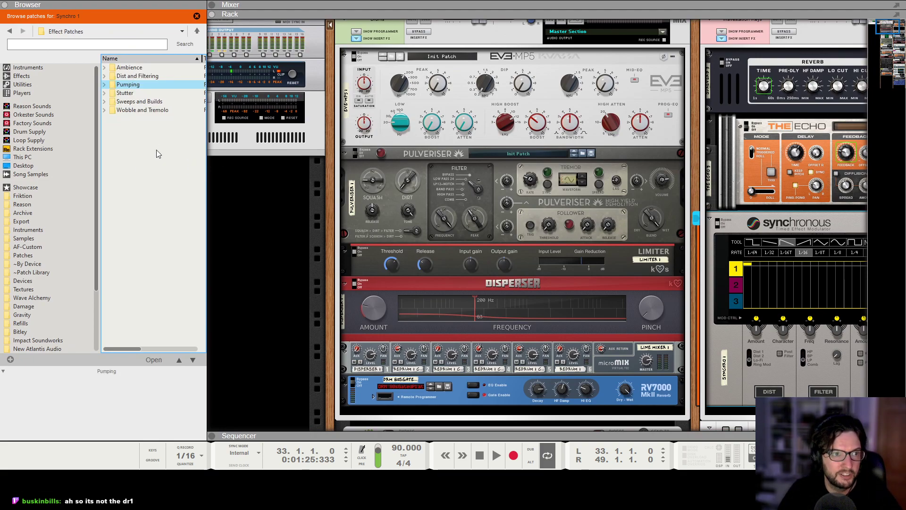
double_click(165, 84)
scroll(598, 223, "right", 4)
left_click(138, 93)
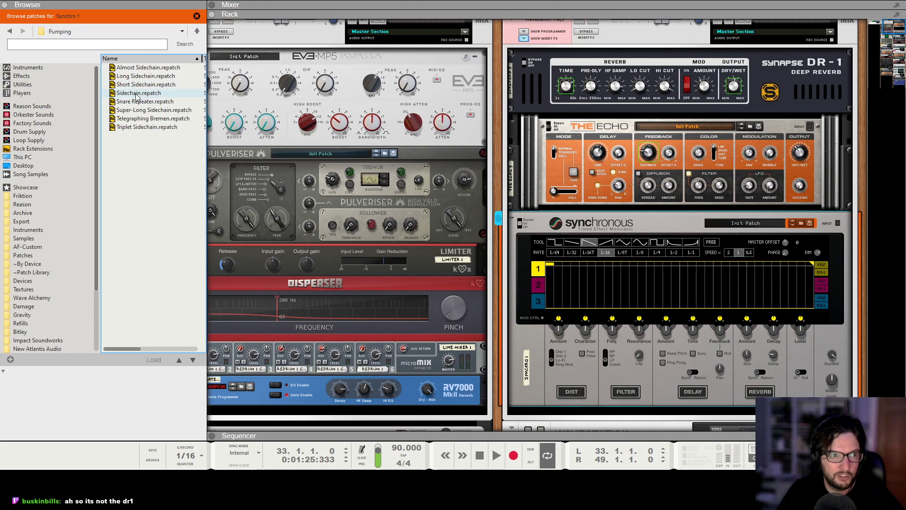
left_click(5, 6)
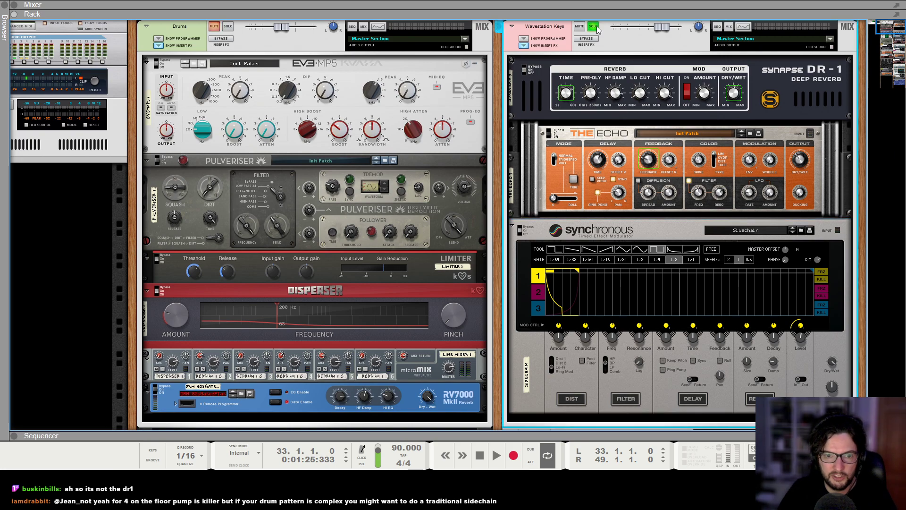
Audition the Synchronous Sidechain patch on the soloed Wavestation Keys from bar 33
key("F7")
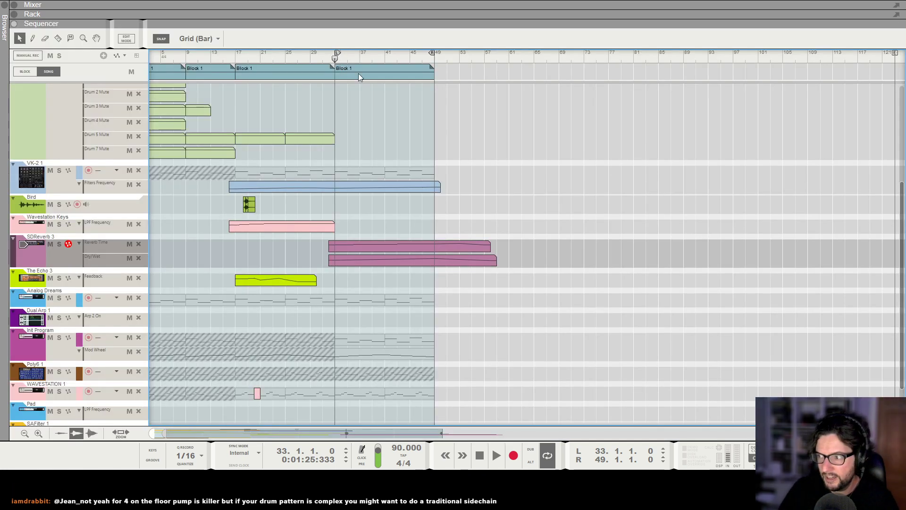
key("space")
key("F6")
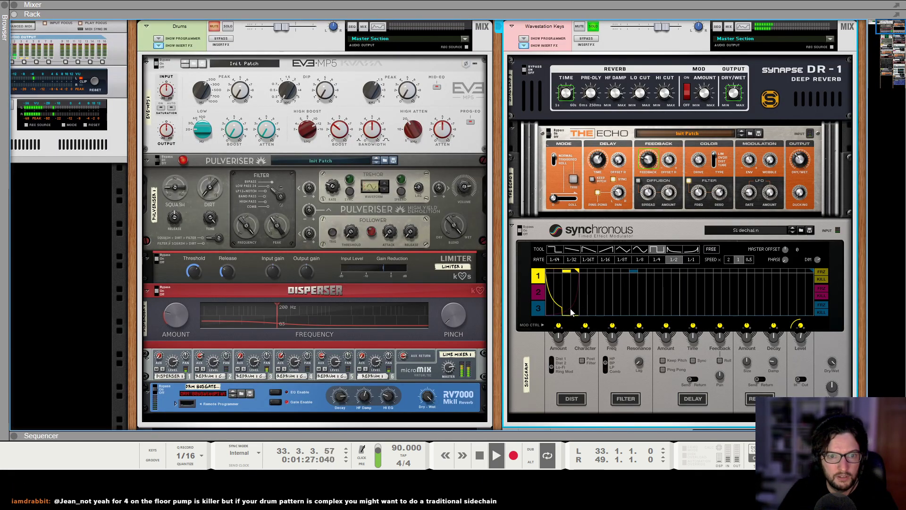
left_click(833, 368)
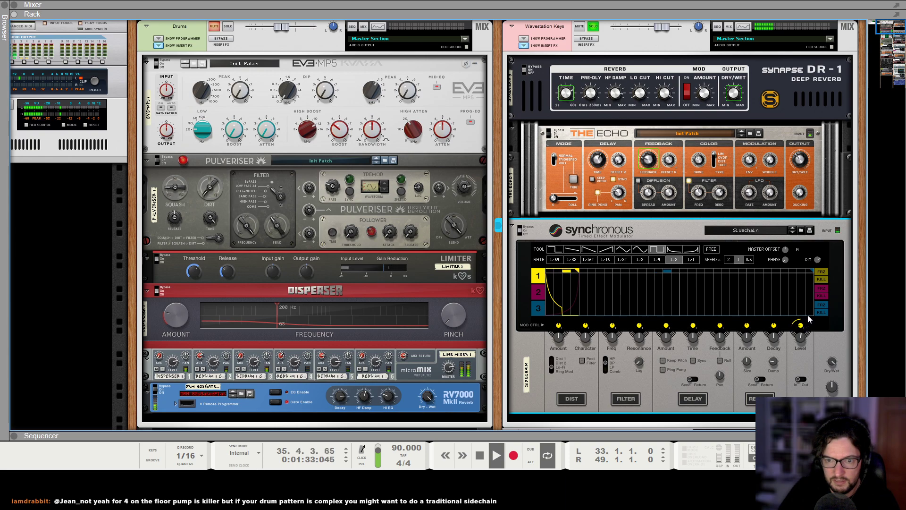
Delete the Synchronous from the Wavestation Keys channel and stop playback
key("alt+Tab")
left_click(426, 247)
key("space")
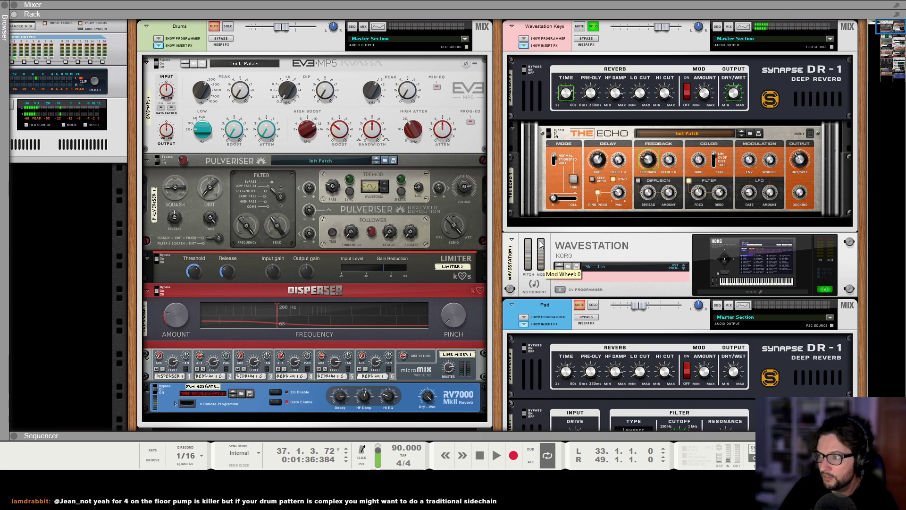
Return the playhead to bar 33, play the arrangement from there and open the mixer to check the channels
key("F7")
scroll(514, 217, "down", 3)
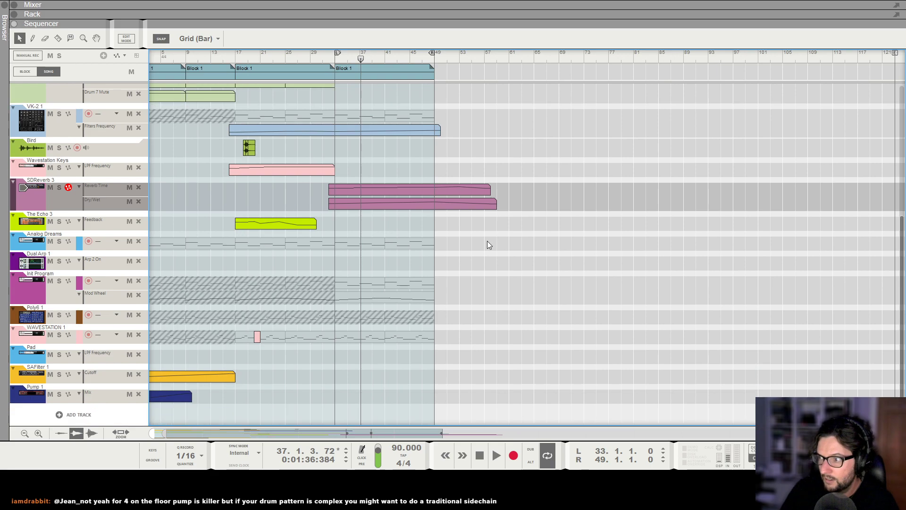
key("shift+Return")
key("space")
scroll(175, 136, "up", 3)
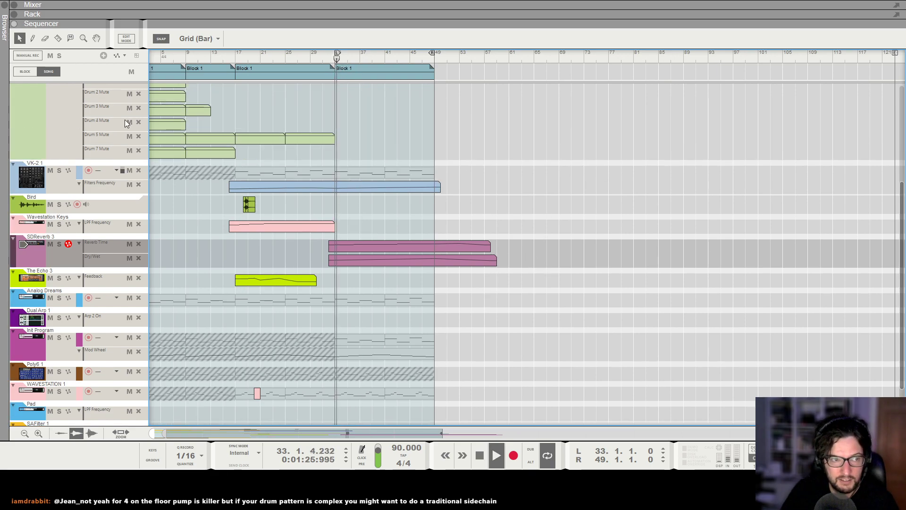
key("F5")
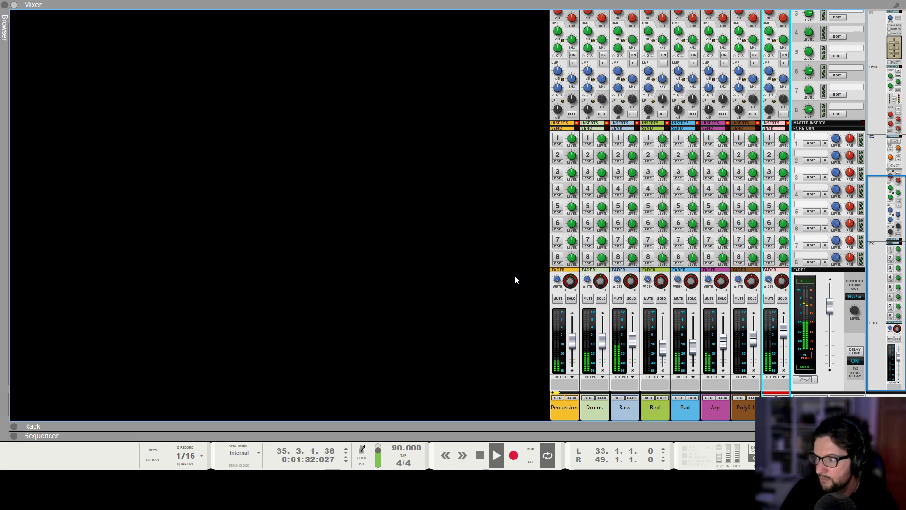
Copy the one-bar Redrum fill clip and the matching Beat Map On clip from bar 16 to bar 48
key("F6")
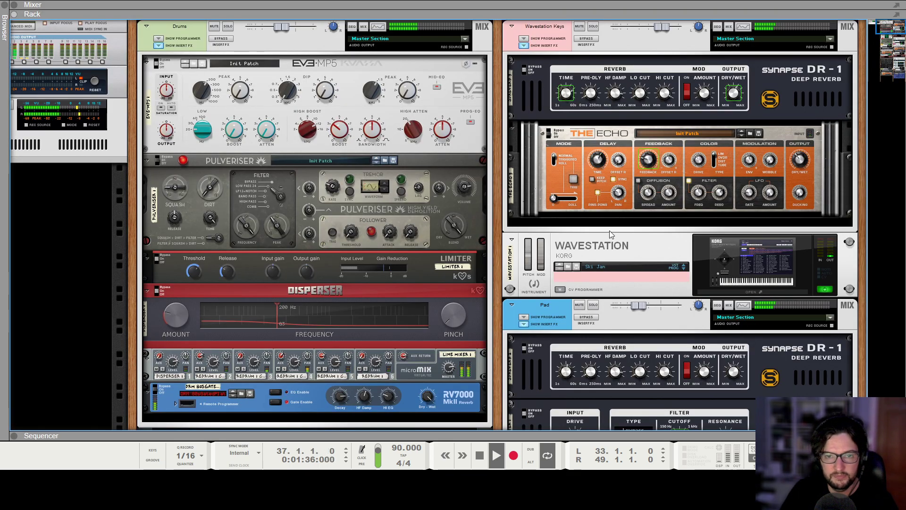
key("F7")
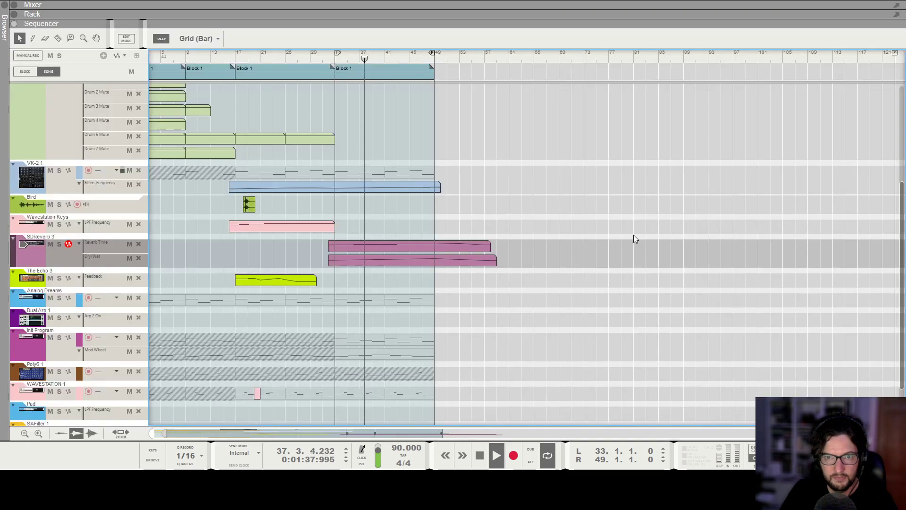
scroll(572, 216, "up", 5)
scroll(511, 189, "up", 3)
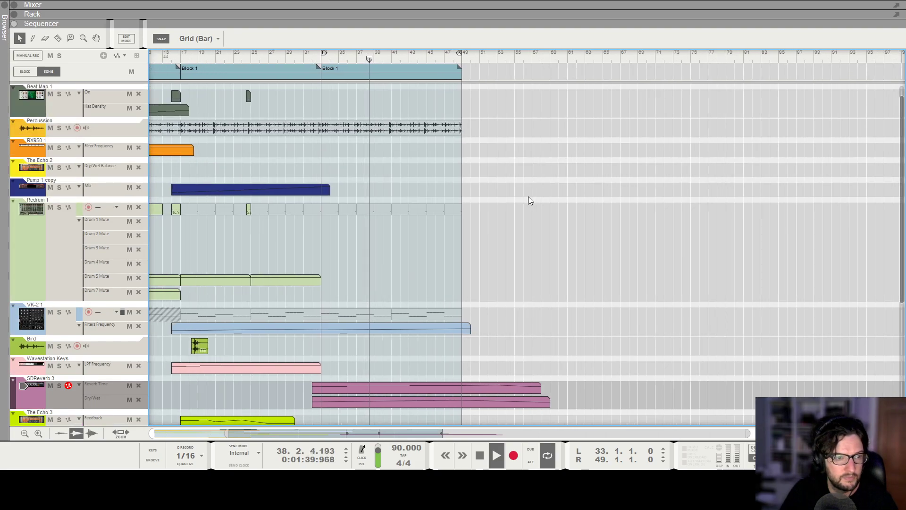
scroll(528, 196, "up", 1)
scroll(487, 207, "up", 4)
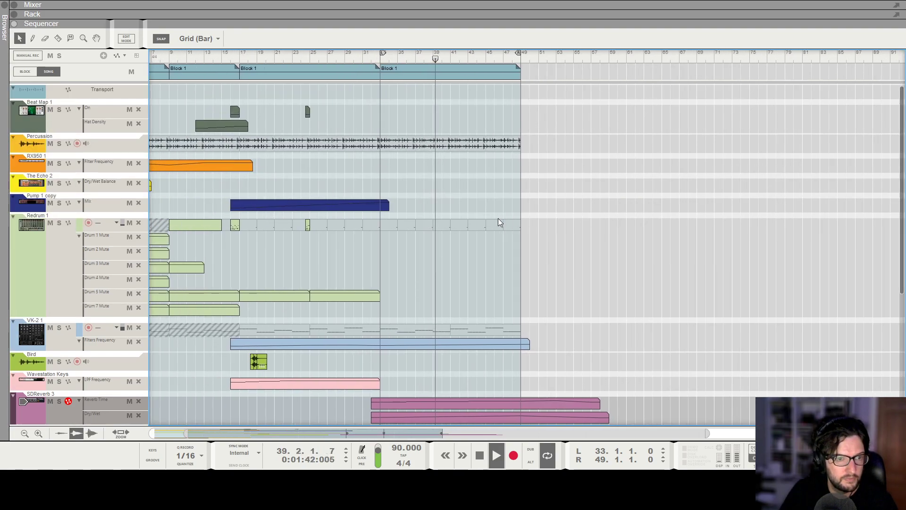
scroll(491, 220, "down", 3)
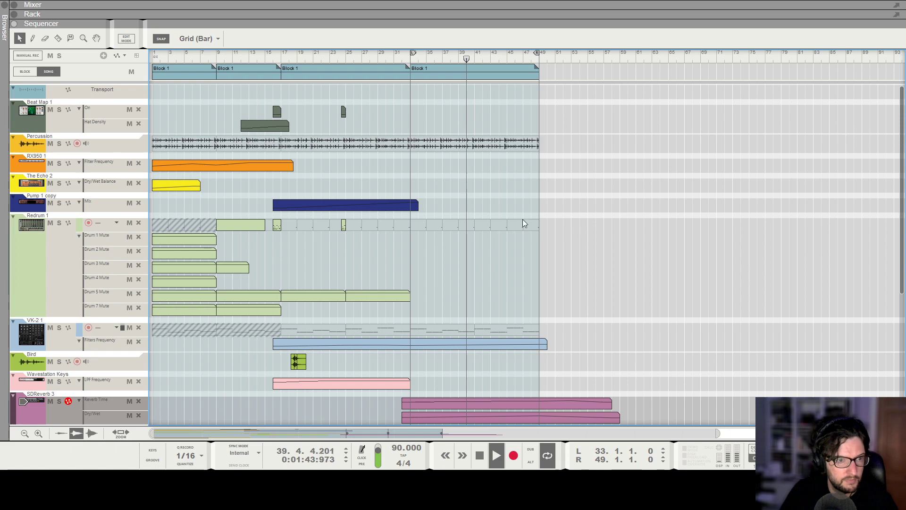
scroll(529, 217, "up", 2)
left_click_drag(306, 225, 553, 239)
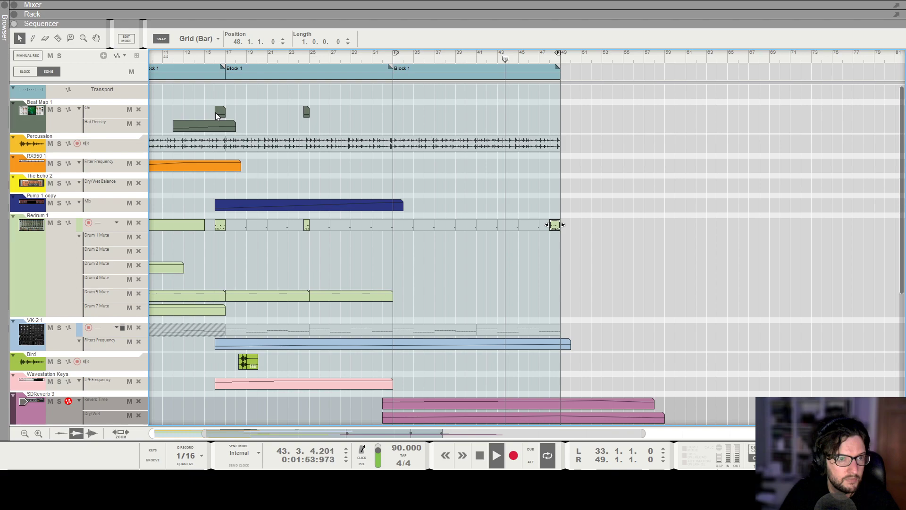
left_click_drag(219, 114, 554, 115)
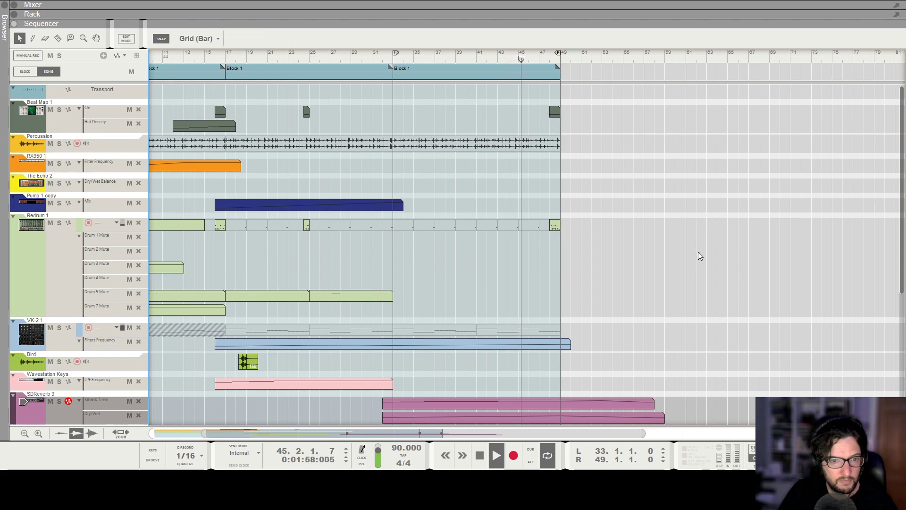
Check the VK-2 Filters Frequency automation curve up to bar 49
scroll(669, 248, "down", 1)
scroll(669, 247, "down", 1)
scroll(669, 247, "up", 1)
scroll(651, 218, "down", 2)
scroll(641, 211, "down", 1)
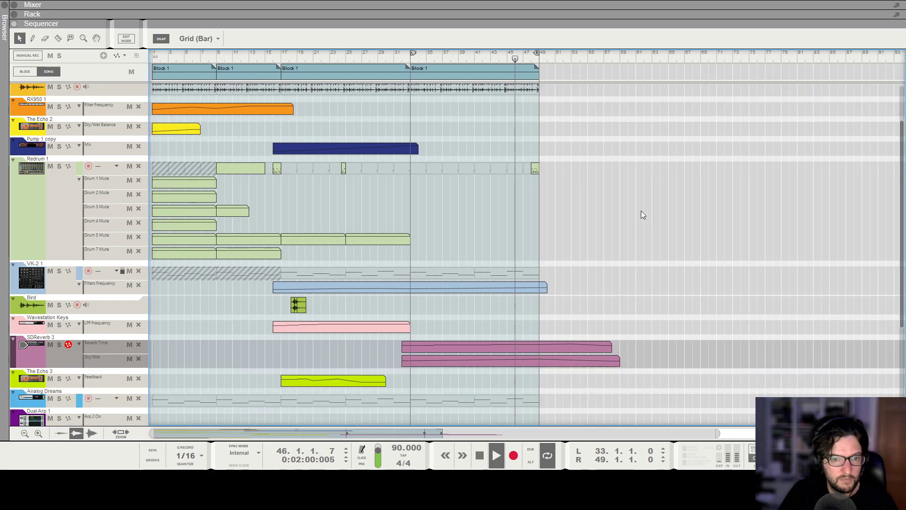
scroll(607, 237, "down", 3)
scroll(608, 237, "up", 3)
scroll(578, 189, "up", 2)
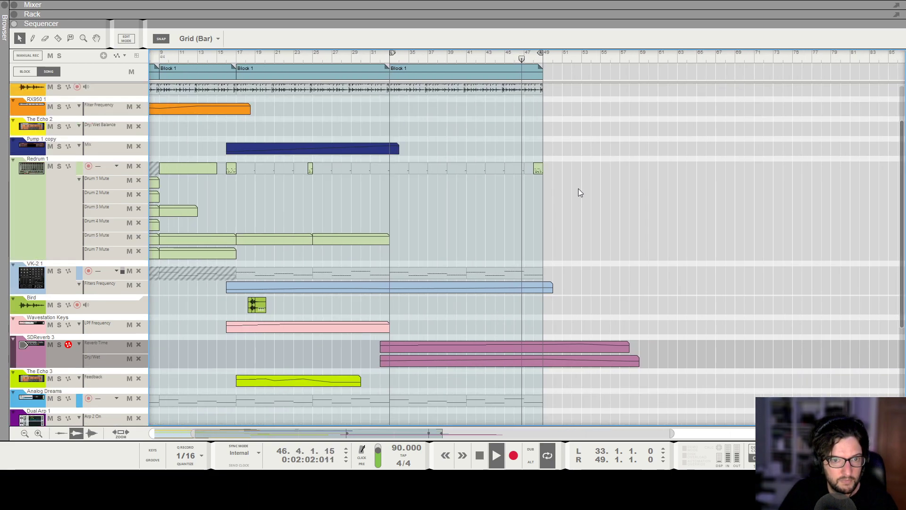
left_click(540, 287)
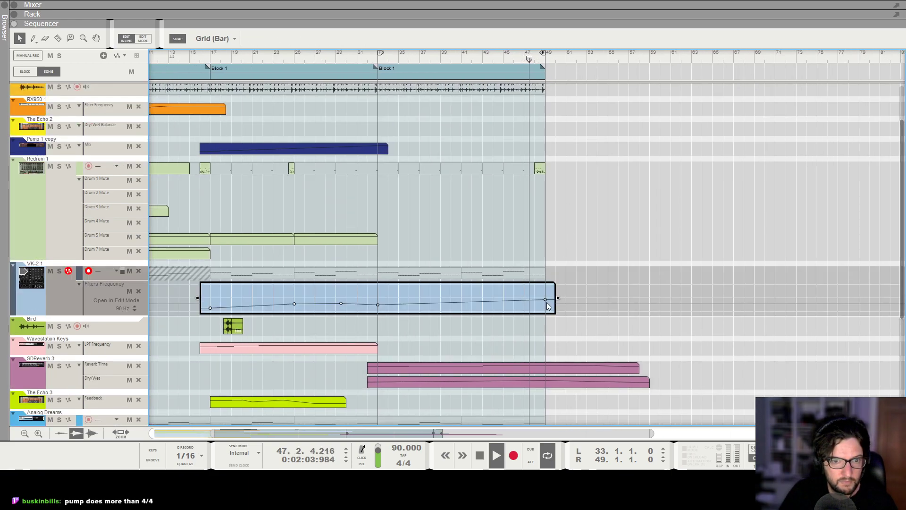
left_click(576, 214)
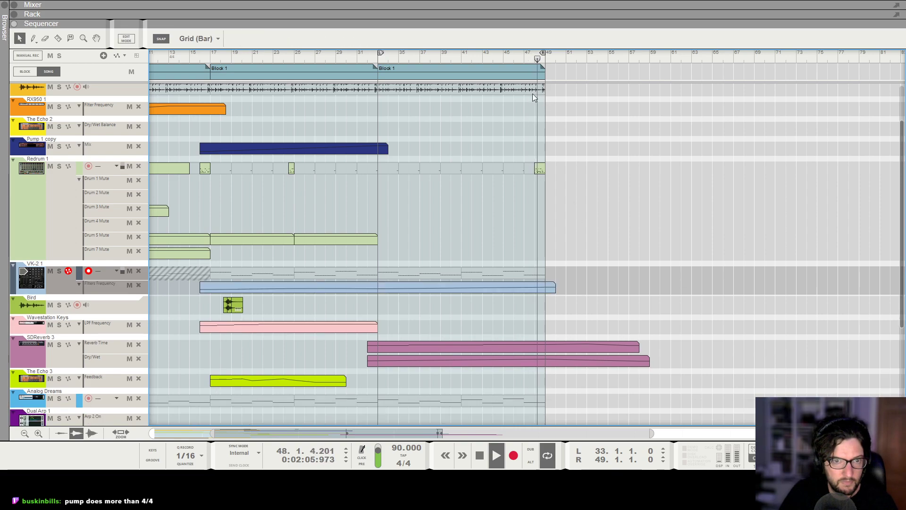
Extend the arrangement with another Block 1 from bar 49 to 65 and set the loop around it
left_click_drag(415, 75, 546, 57)
left_click(711, 57, "alt")
scroll(618, 183, "up", 3)
left_click(612, 208)
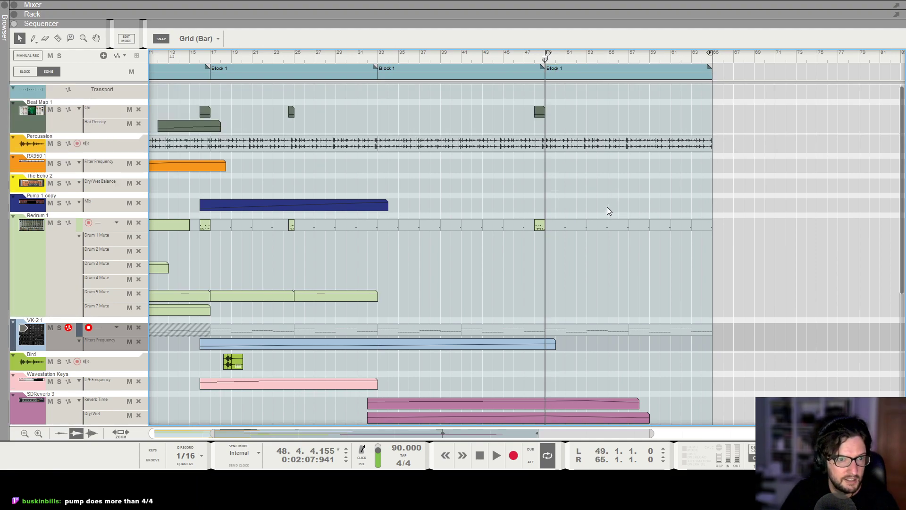
Draw an RX950 Filter Frequency clip from bar 48 to 66, with points at bars 49, 55, 57 (value 66) and 65
scroll(536, 252, "down", 3)
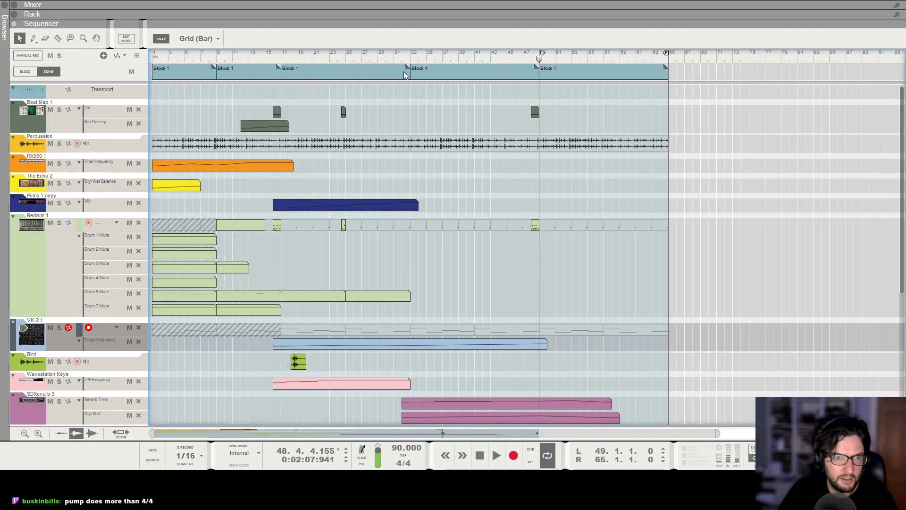
mouse_move(533, 162)
left_mouse_down()
mouse_move(681, 165)
mouse_move(649, 169)
left_mouse_up()
left_click(539, 162)
left_click(587, 178)
left_click(604, 171)
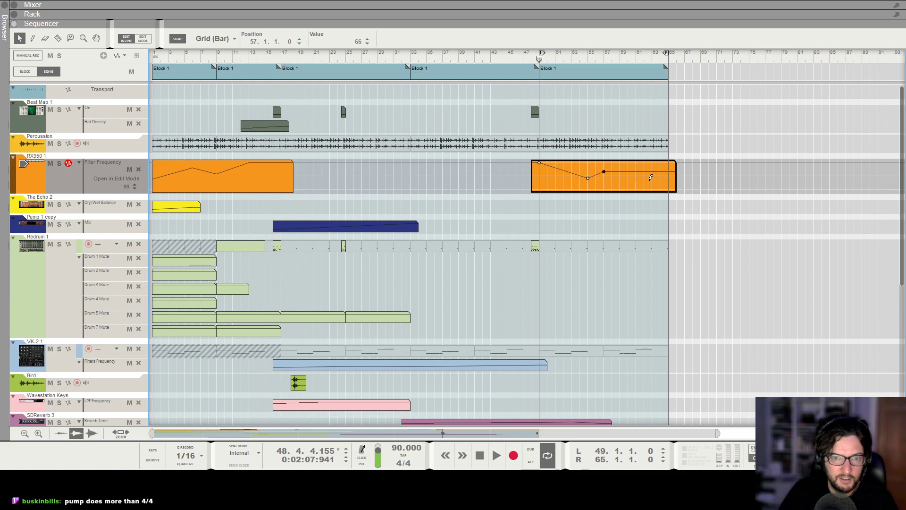
left_click(668, 189)
left_click(564, 105)
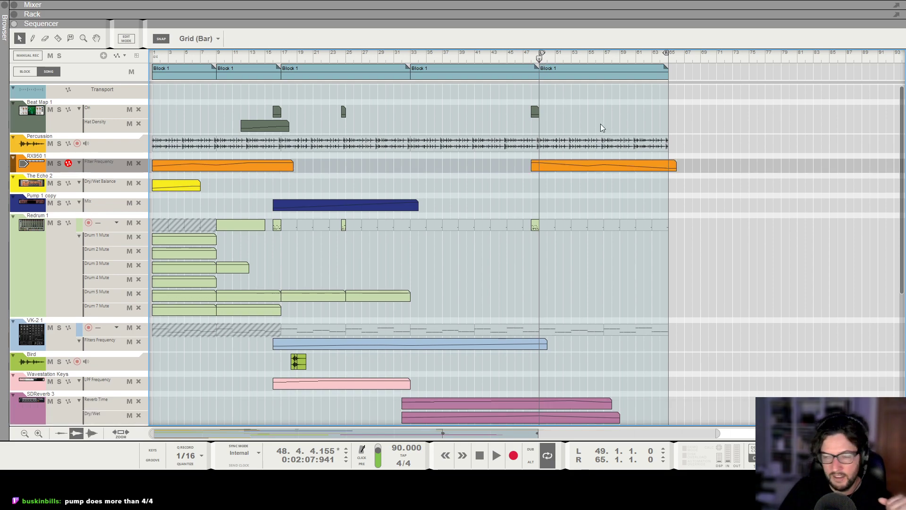
Play from bar 48 and copy the two eight-bar Redrum mute clips from bars 17–33 to bars 49–65
scroll(580, 165, "down", 1)
left_click(531, 57)
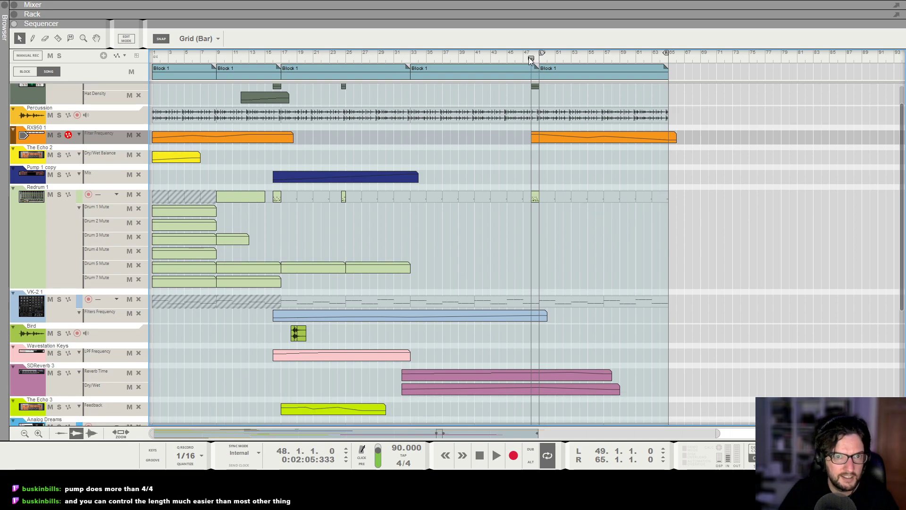
key("space")
left_click_drag(350, 261, 577, 265)
left_click(573, 237)
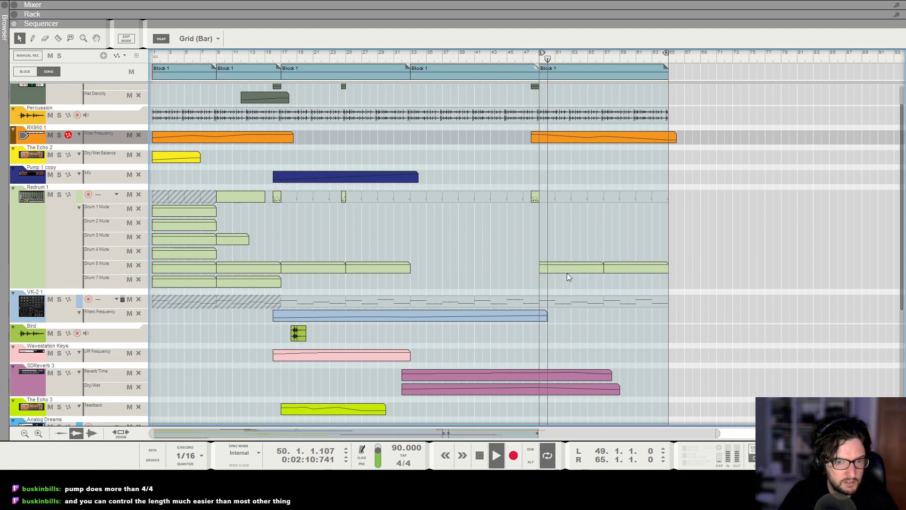
Extend the VK-2 Filters Frequency clip to about bar 64 and add a falling point of 76 Hz at bar 57
scroll(565, 307, "down", 1)
key("space")
left_click(523, 63)
key("space")
left_click(544, 287)
left_click_drag(553, 286, 645, 293)
double_click(646, 292)
left_click(603, 304)
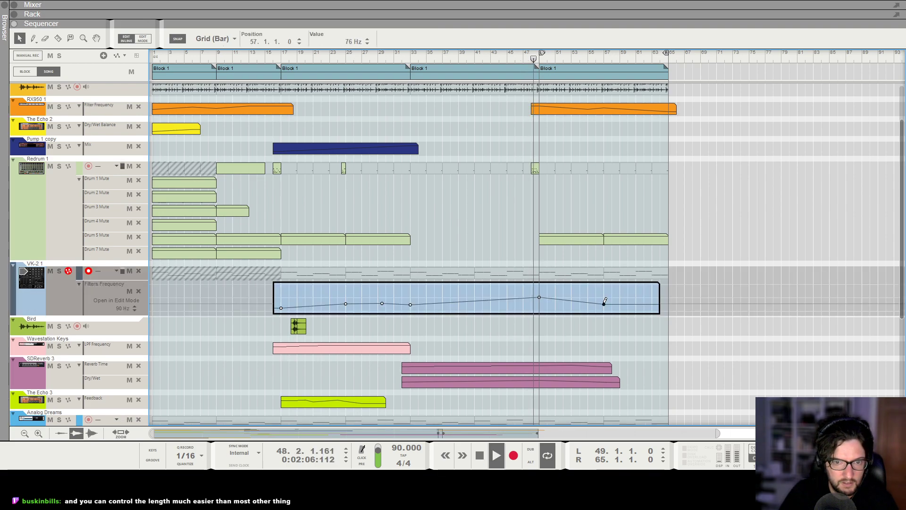
left_click(602, 319)
Unmute the Polysix part in the block that starts at bar 49
scroll(602, 316, "down", 1)
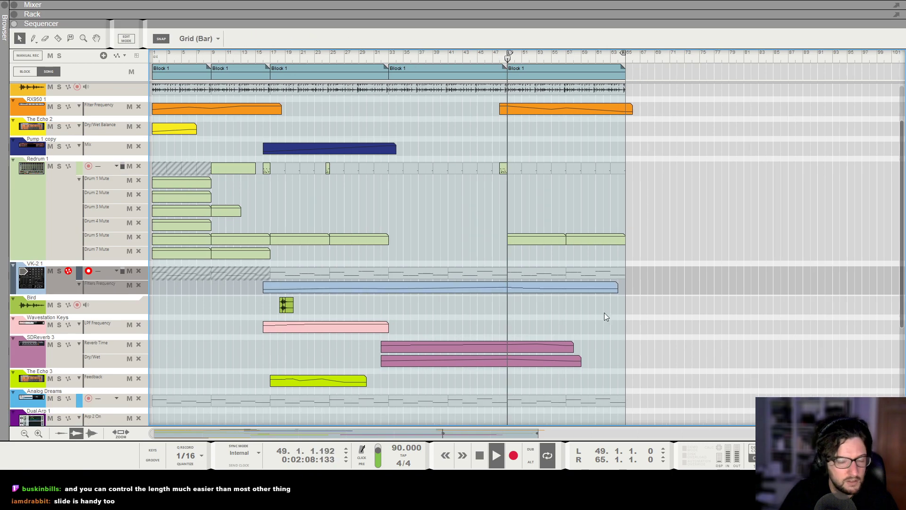
scroll(614, 297, "right", 1)
scroll(622, 286, "down", 3)
scroll(561, 261, "up", 3)
key("t")
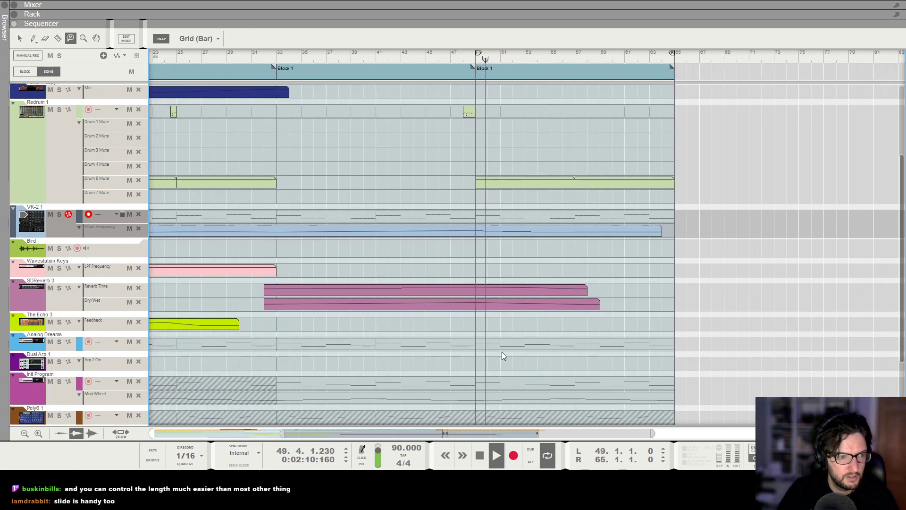
scroll(512, 362, "down", 1)
left_click(520, 387)
key("q")
key("t")
key("q")
Mute the WAVESTATION 1 part from bar 49 to 65 and return to the Selection tool
scroll(656, 287, "down", 1)
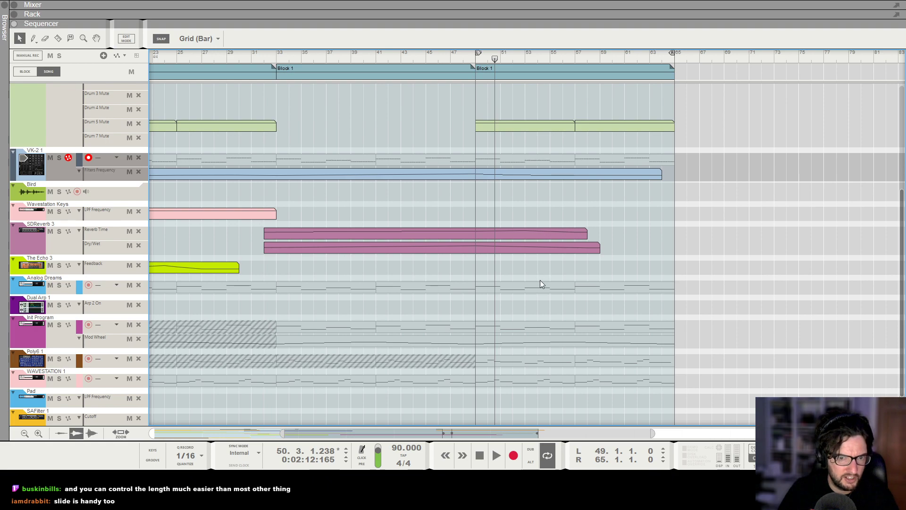
scroll(539, 280, "down", 1)
key("t")
left_click(535, 351)
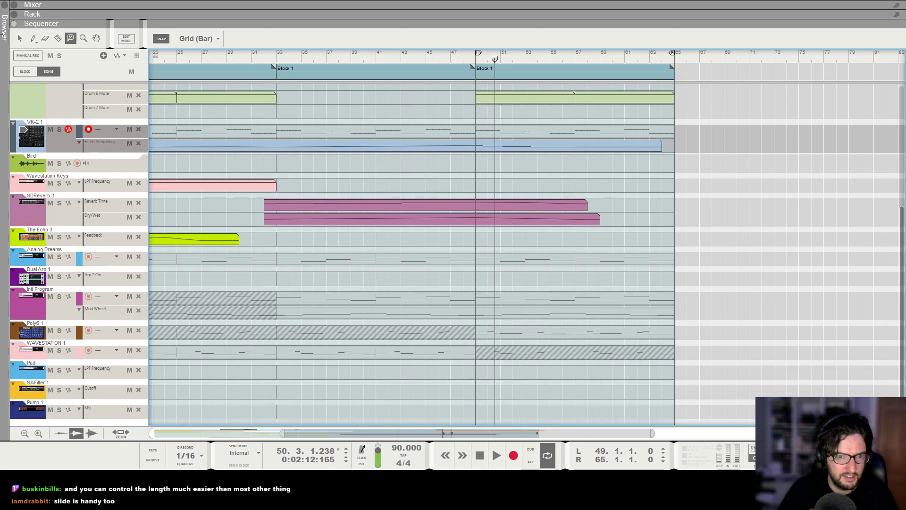
key("g")
key("g")
key("g")
left_click(19, 39)
Play from bar 47, select the Polysix track and add a VCF Cutoff automation lane to it
left_click(460, 54)
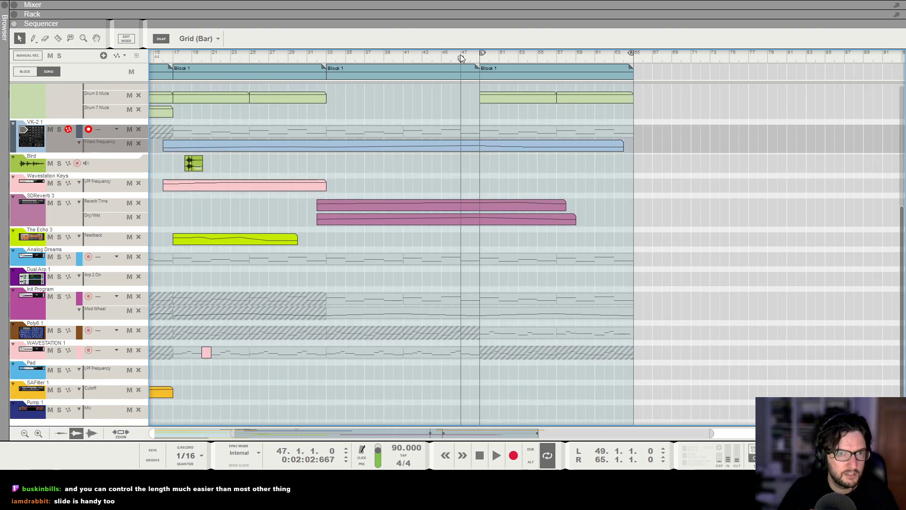
key("space")
left_click(108, 323)
key("F6")
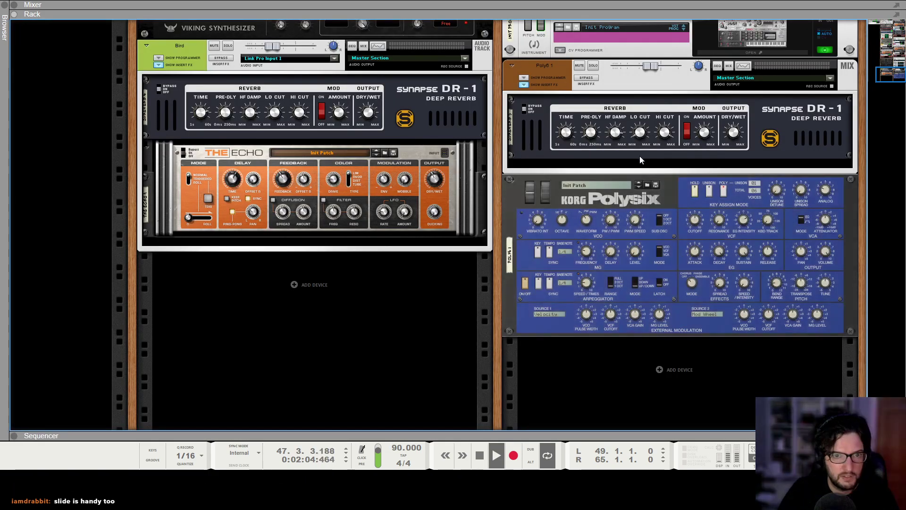
key("F7")
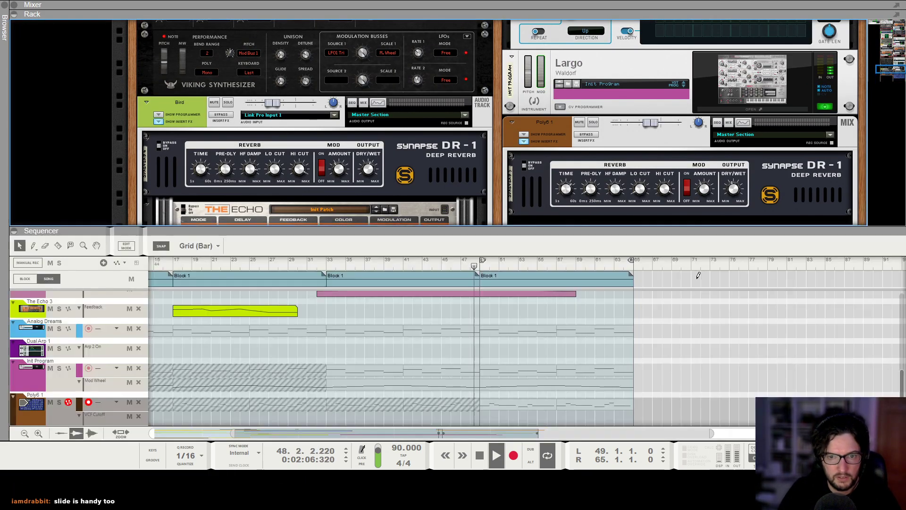
scroll(556, 273, "up", 3)
key("g")
key("g")
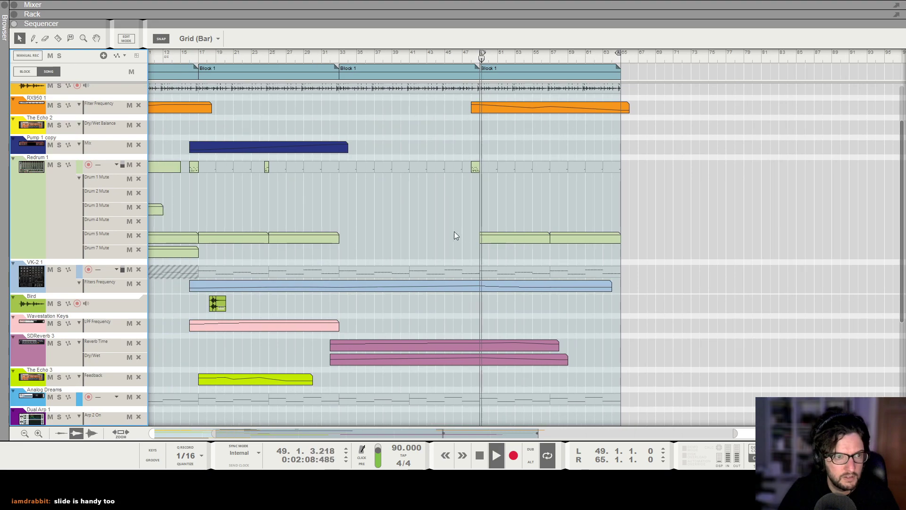
Draw a Polysix VCF Cutoff clip from bar 48 to 68, rising from bar 49 to a value of 5.26 at bar 65
scroll(476, 297, "down", 3)
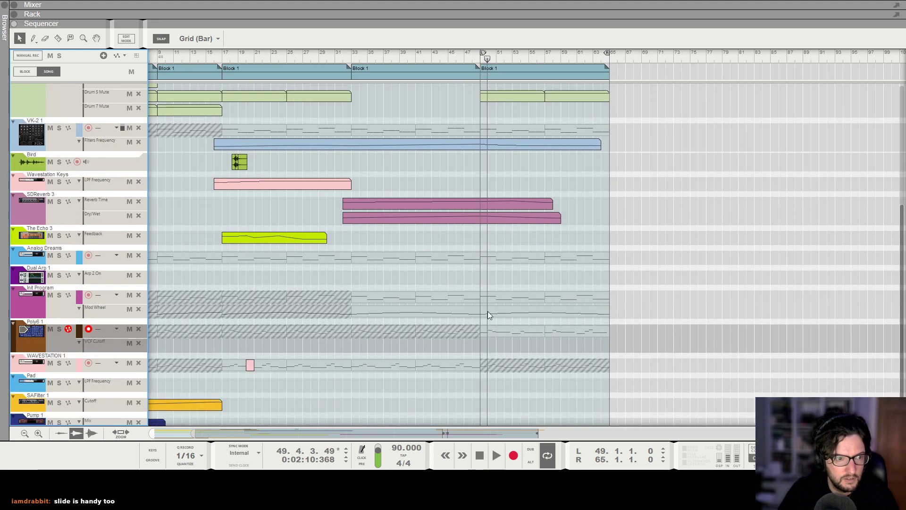
left_click_drag(476, 345, 632, 346)
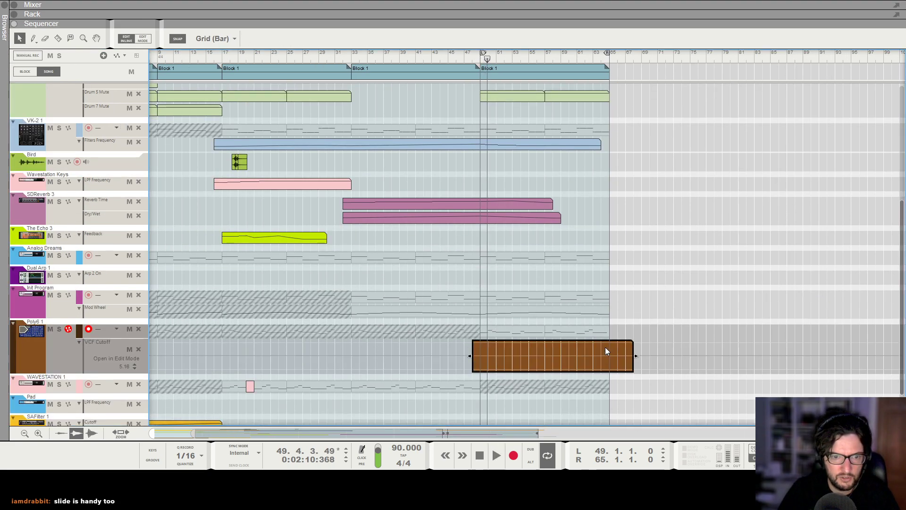
left_click(479, 360)
left_click(617, 354)
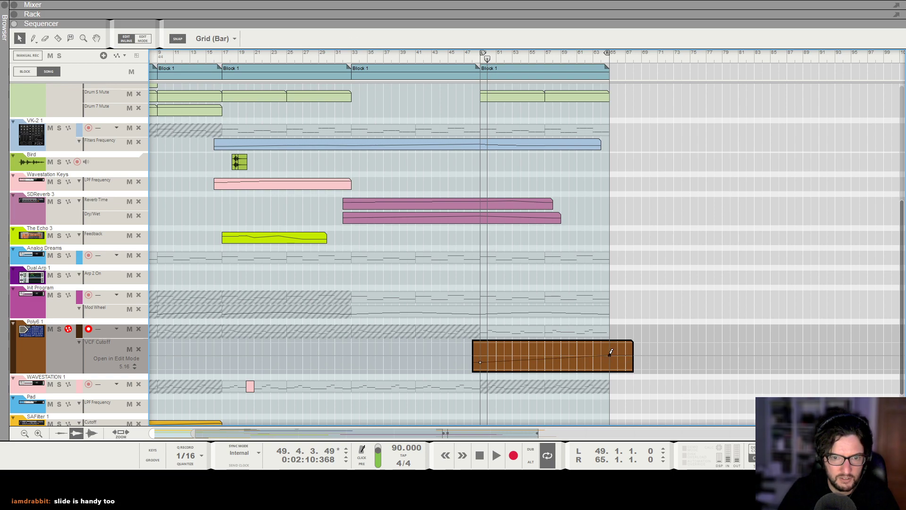
Play from bar 49 and fine-tune the starting point of the Polysix VCF Cutoff automation at bar 49
left_click(479, 59)
key("space")
key("h")
key("h")
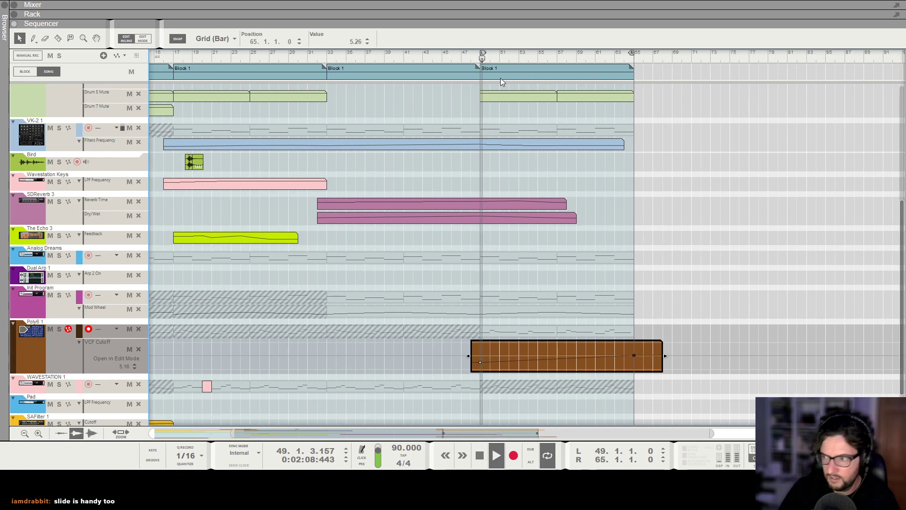
left_click(479, 360)
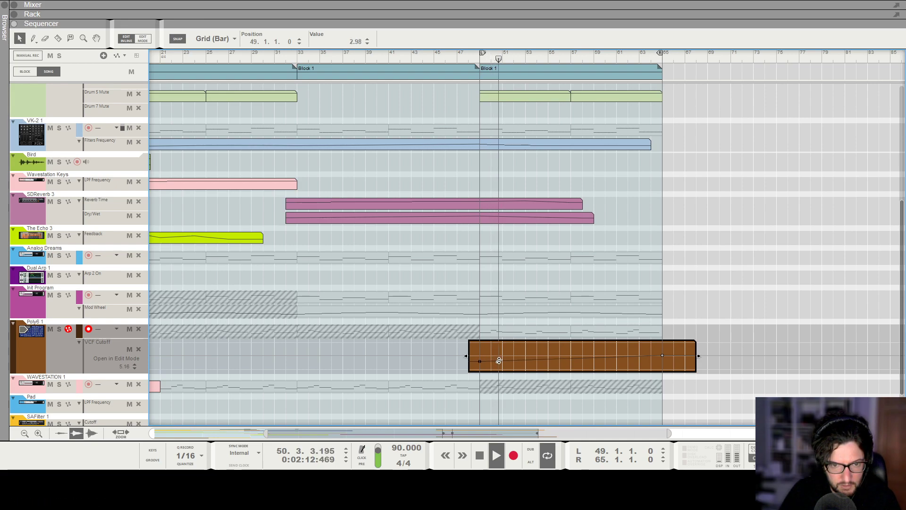
left_click_drag(481, 361, 477, 359)
left_click(521, 316)
Draw an Init Program Mod Wheel clip from bar 49, rising from 0 to 31 at bar 57 and falling back by bar 65
scroll(521, 316, "down", 2)
scroll(553, 314, "up", 2)
mouse_move(483, 311)
left_mouse_down()
mouse_move(675, 312)
mouse_move(642, 315)
left_mouse_up()
left_click(570, 327)
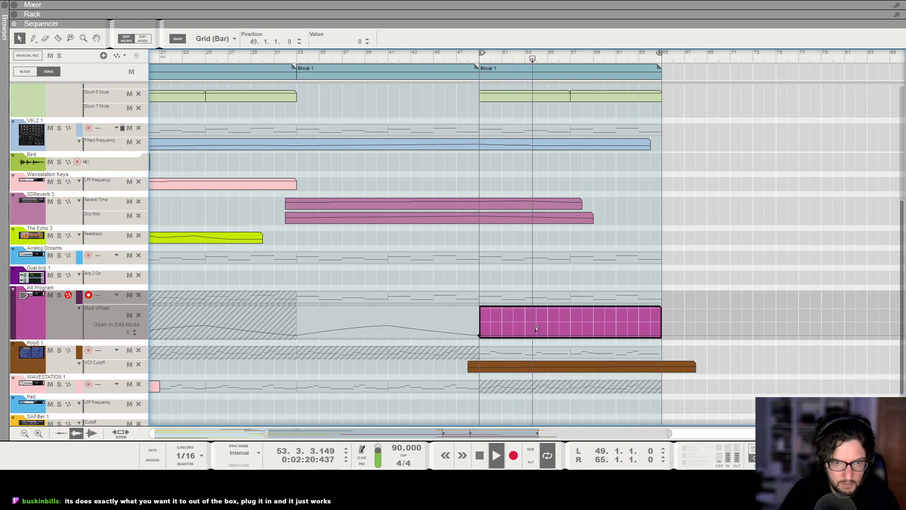
left_click_drag(570, 327, 570, 328)
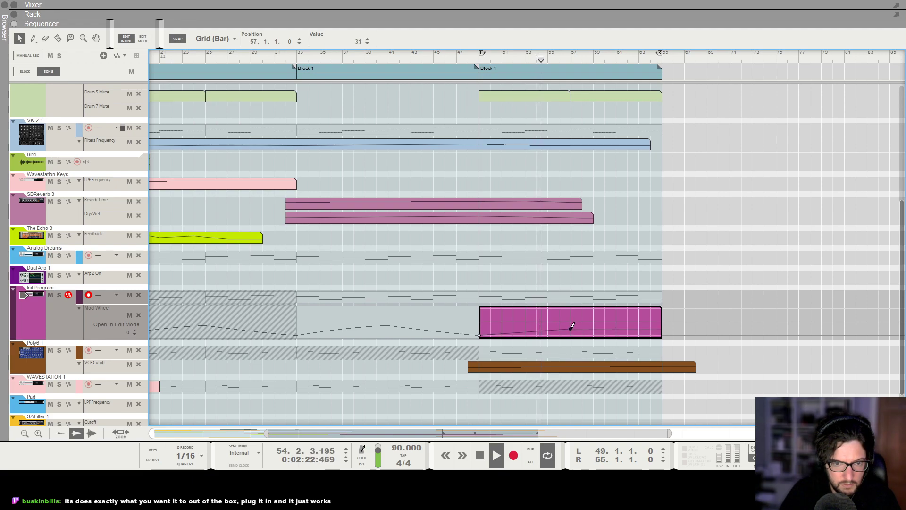
left_click(661, 334, "alt")
left_click(677, 263)
Examine the curve of the Init Program Mod Wheel clip between bars 49 and 65 while the section plays
key("g")
key("g")
key("h")
key("h")
key("h")
scroll(618, 271, "up", 2)
key("g")
key("g")
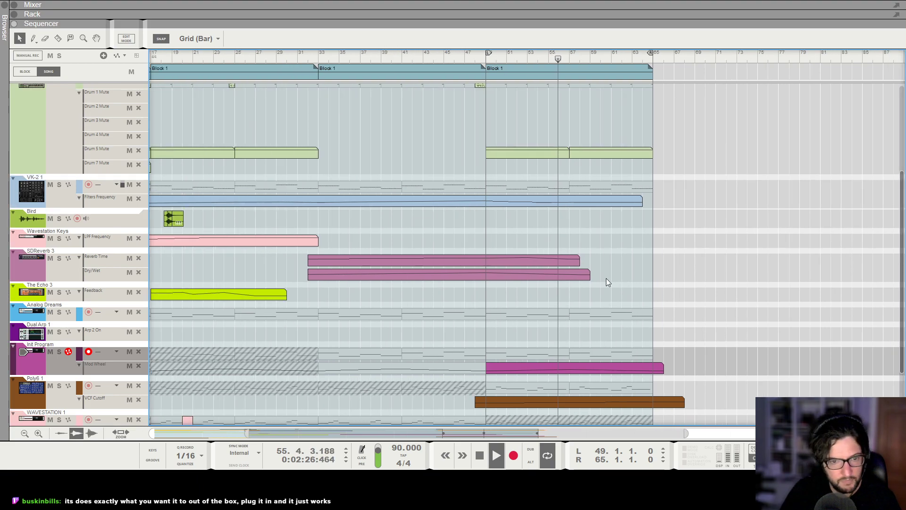
scroll(591, 291, "down", 1)
double_click(571, 339)
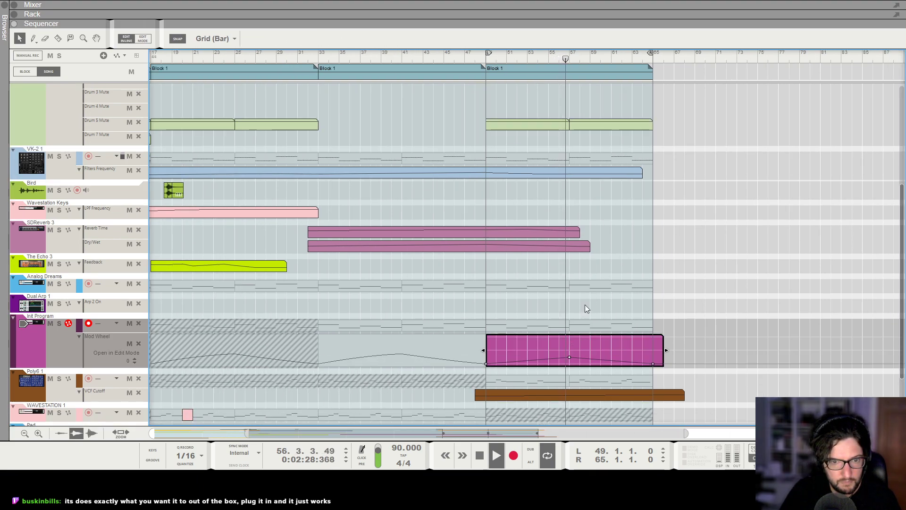
left_click(606, 291)
Extend the VK-2 Filters Frequency clip to bar 67 and add an automation point at bar 65
scroll(607, 290, "up", 3)
key("g")
key("g")
scroll(588, 265, "up", 3)
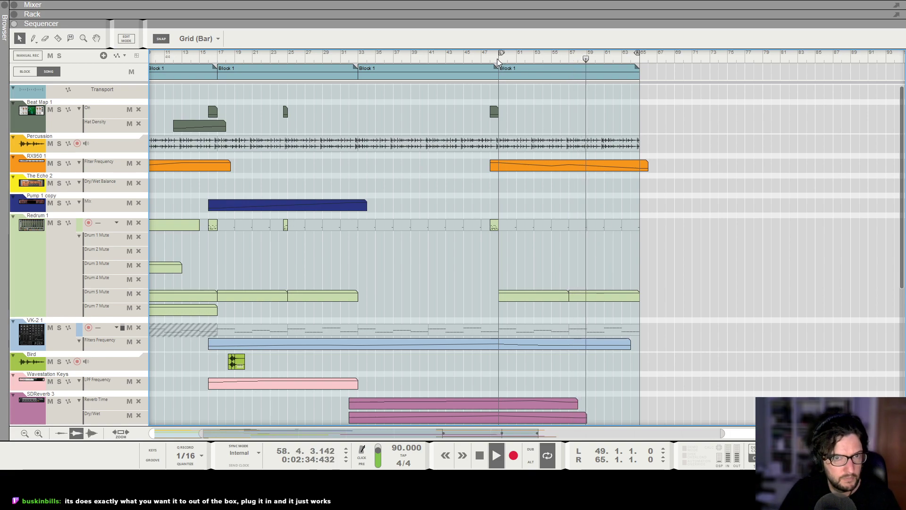
key("g")
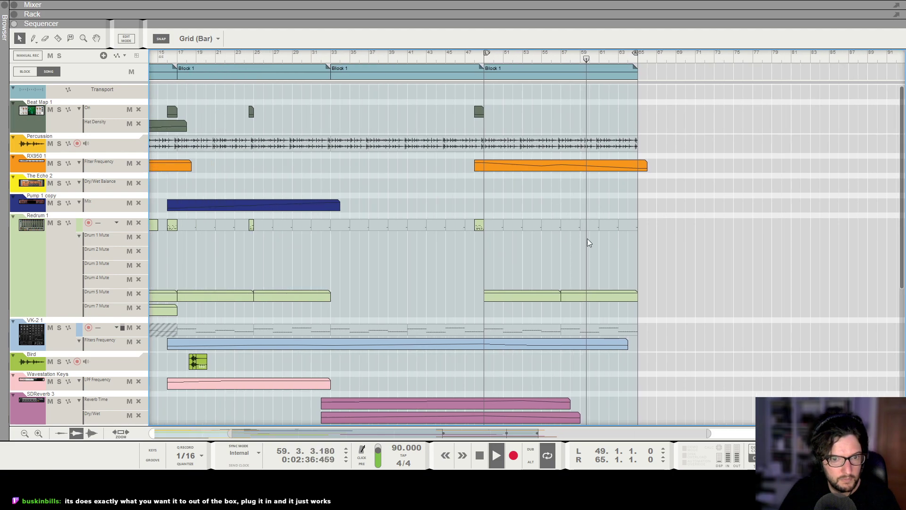
left_click(613, 345)
left_click_drag(623, 344, 648, 344)
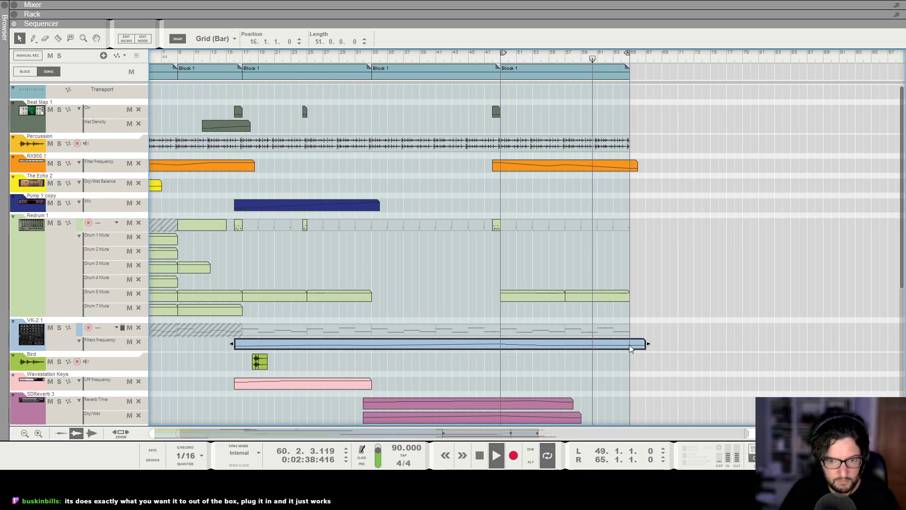
double_click(630, 345)
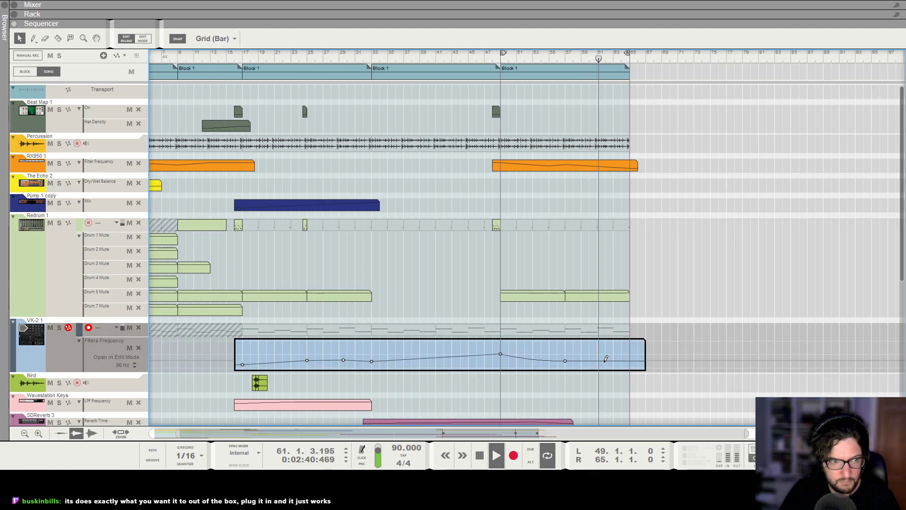
left_click(629, 358)
left_click(643, 268)
Draw a one-bar clip at bar 64 in the Beat Map On automation lane
scroll(644, 268, "down", 4)
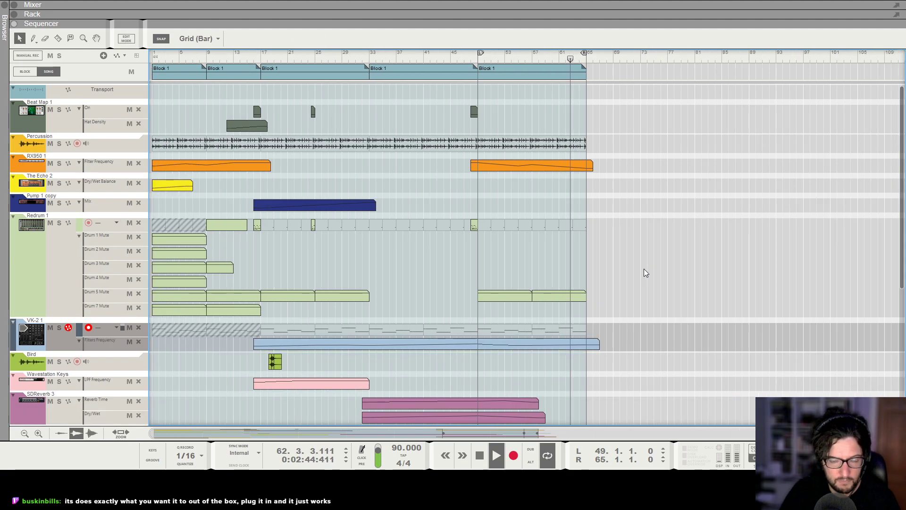
scroll(644, 268, "down", 3)
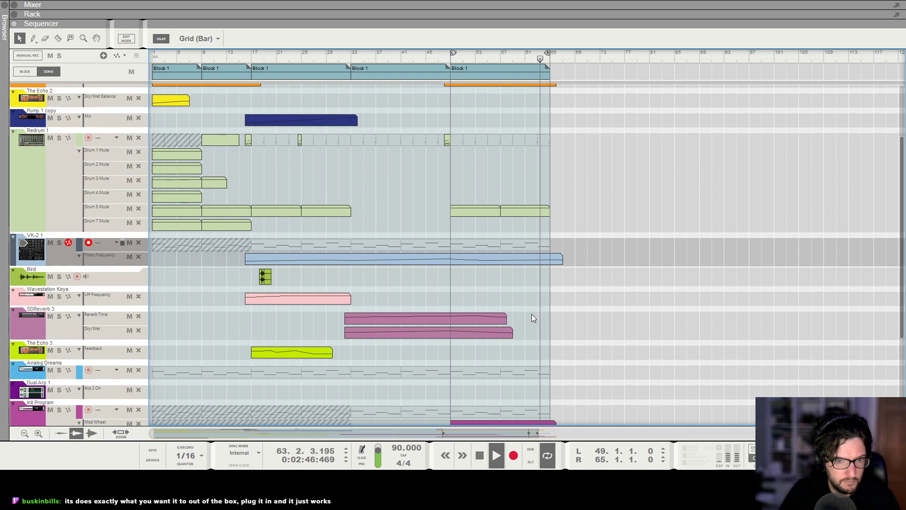
scroll(524, 312, "down", 3)
scroll(555, 236, "up", 6)
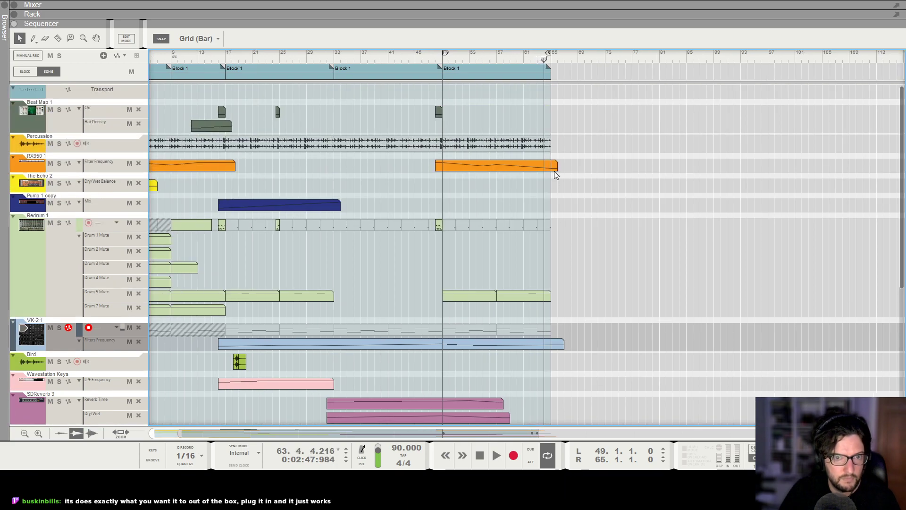
scroll(550, 176, "up", 3)
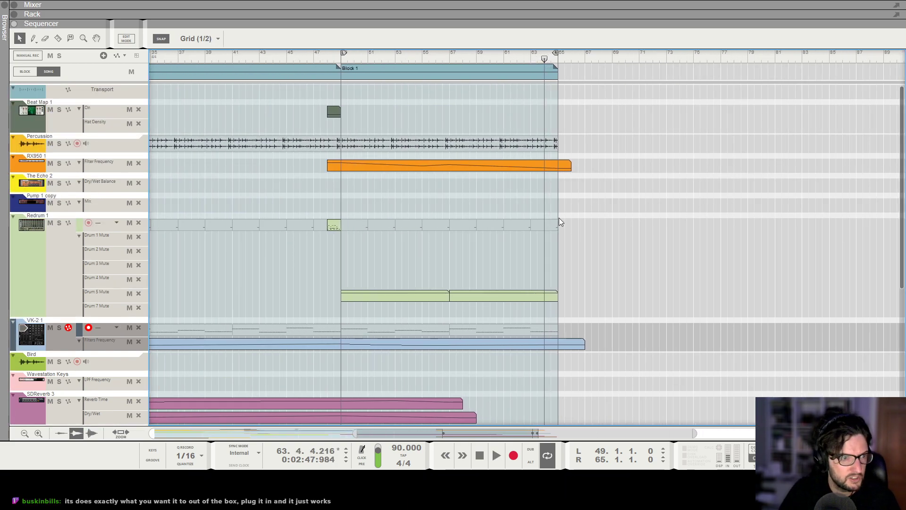
scroll(564, 238, "up", 2)
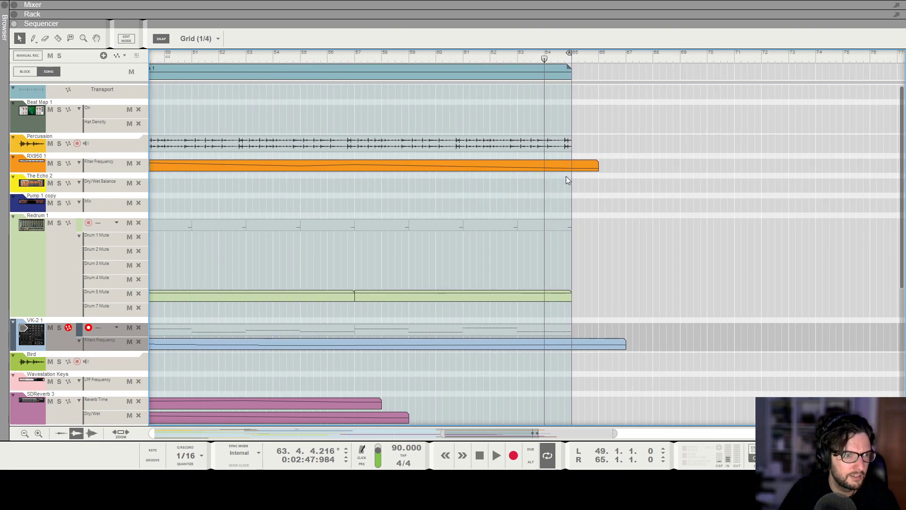
left_click_drag(550, 112, 570, 114)
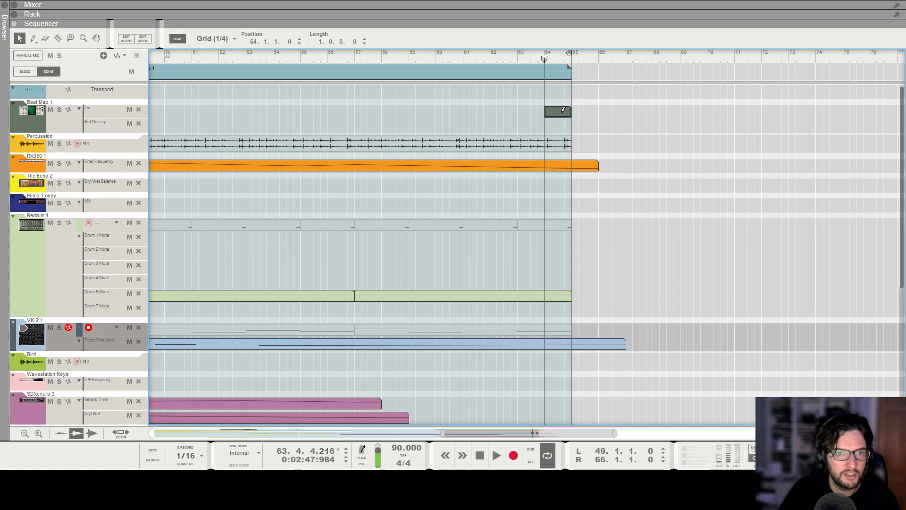
key("g")
left_click(381, 219)
Draw a Beat Map Hat Density clip from bar 49 to 65, rising from a lower starting point to 42% at bar 65
key("g")
key("g")
key("g")
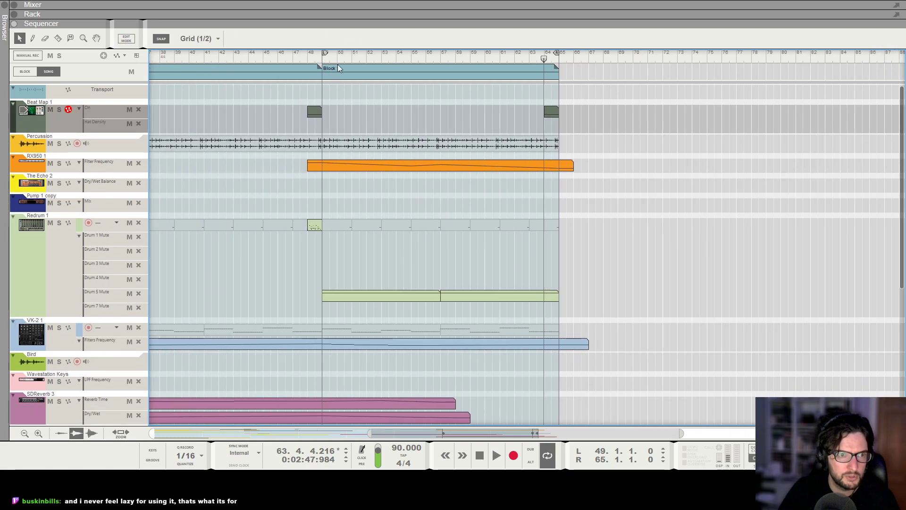
left_click(327, 58)
left_click_drag(324, 122, 560, 127)
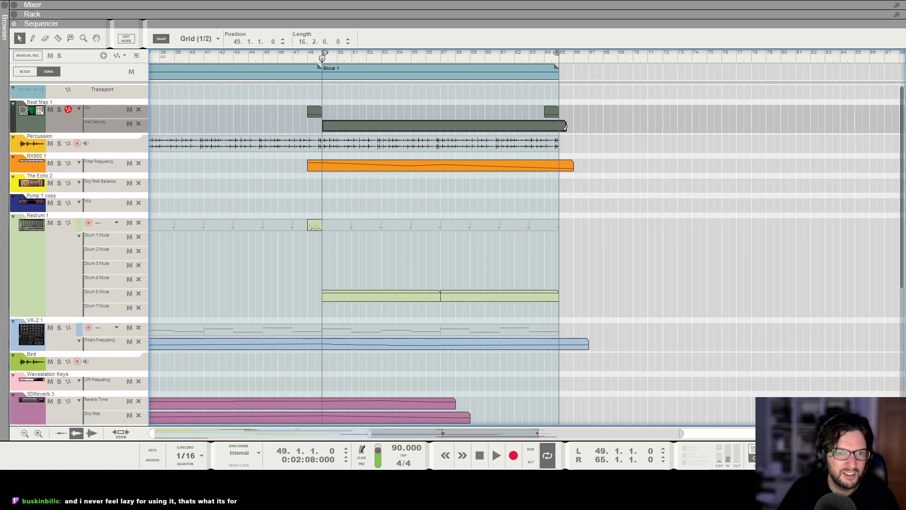
double_click(539, 128)
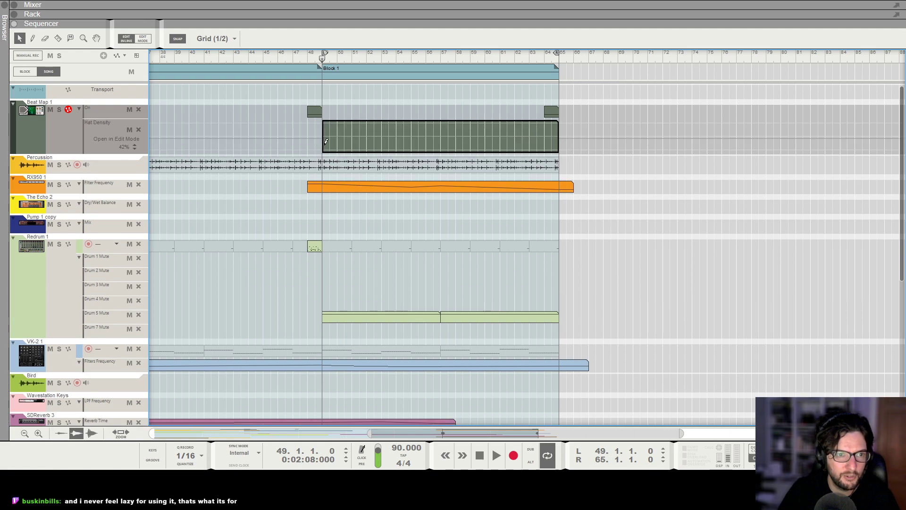
left_click(323, 144)
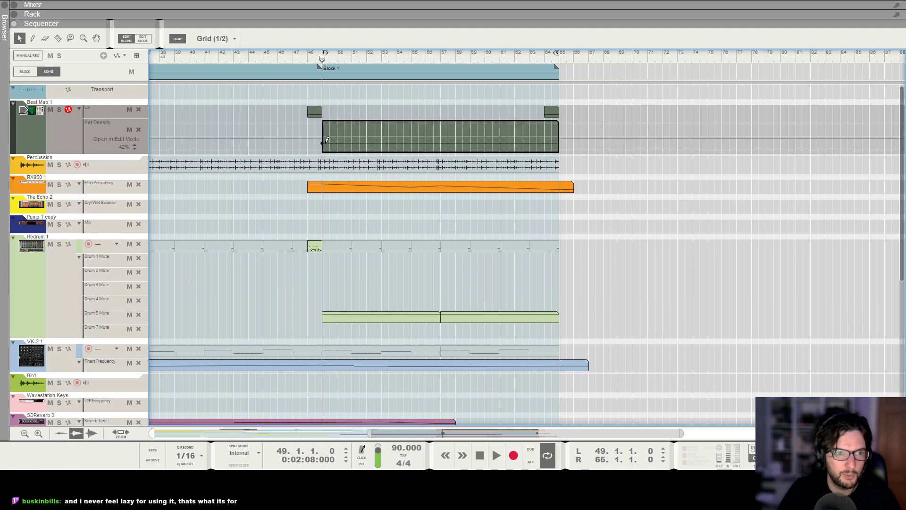
left_click(558, 138)
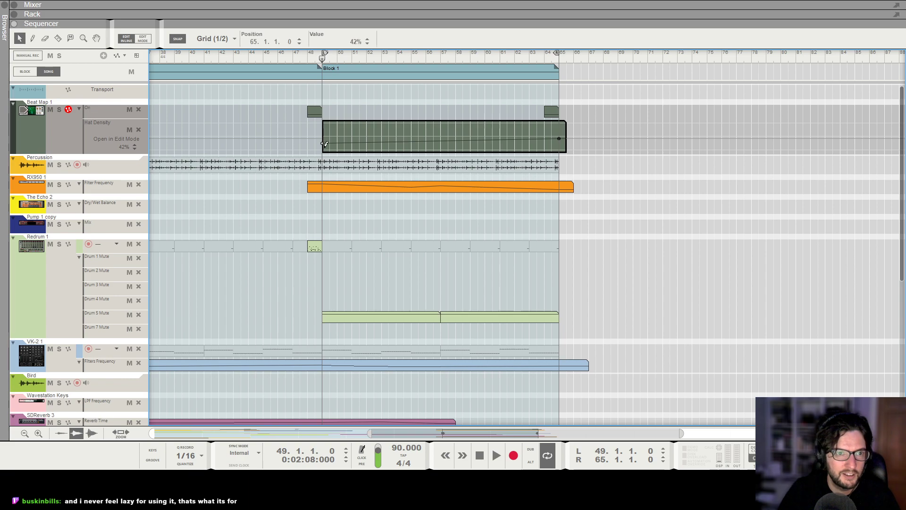
left_click_drag(322, 143, 323, 146)
left_click(302, 127)
Play the transition from bar 48 into bar 49, stop, and select the Redrum fill clip at bar 48
left_click(306, 57)
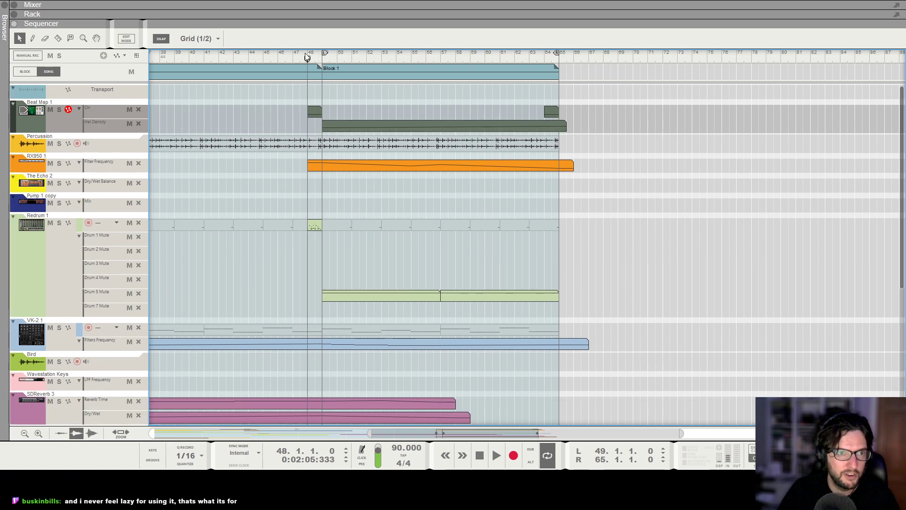
key("space")
scroll(388, 244, "up", 5)
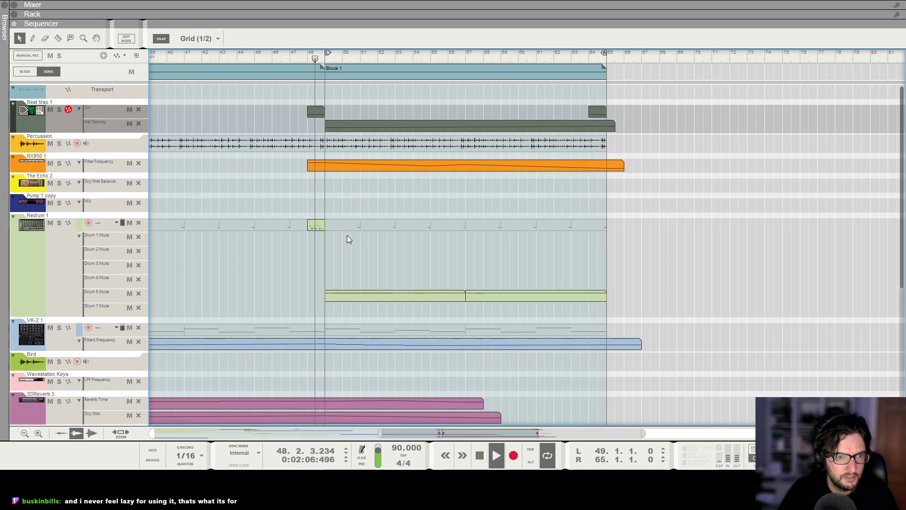
scroll(330, 217, "up", 2)
key("space")
left_click(307, 224)
scroll(236, 228, "down", 15)
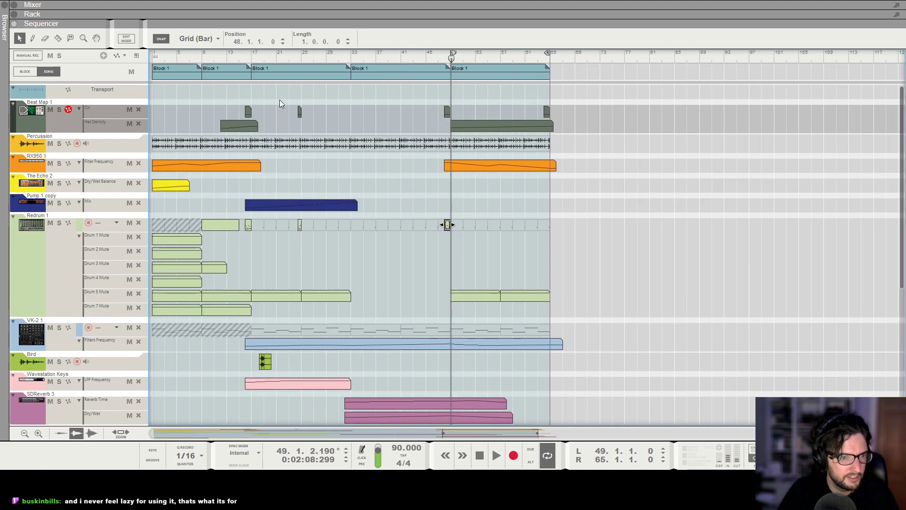
Play the earlier part of the song around the bar 16 drum fill and return the song position to bar 48
left_click(246, 58)
left_click(354, 204)
key("space")
key("h")
key("h")
key("h")
key("h")
key("h")
key("h")
left_click(580, 59)
left_click_drag(329, 59, 339, 59)
key("space")
left_click(330, 57)
key("h")
key("h")
key("h")
key("h")
left_click(515, 168)
key("space")
left_click(682, 56)
key("g")
key("g")
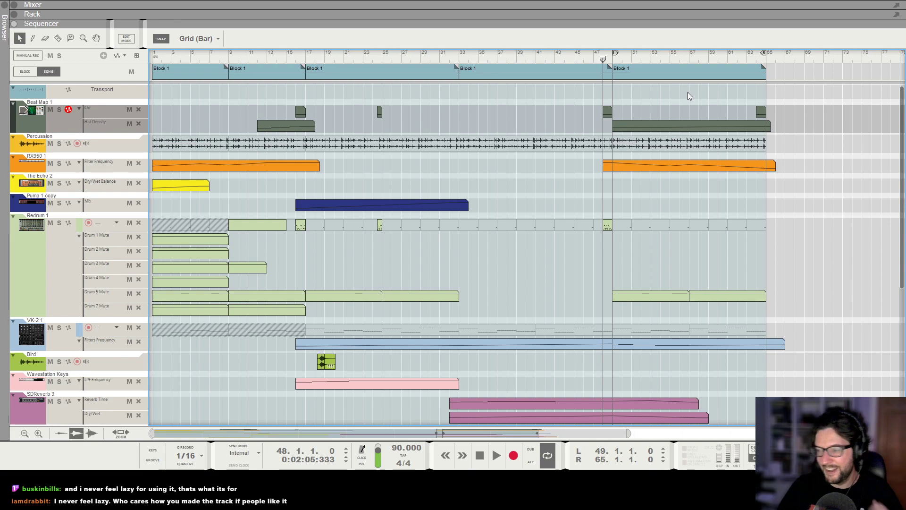
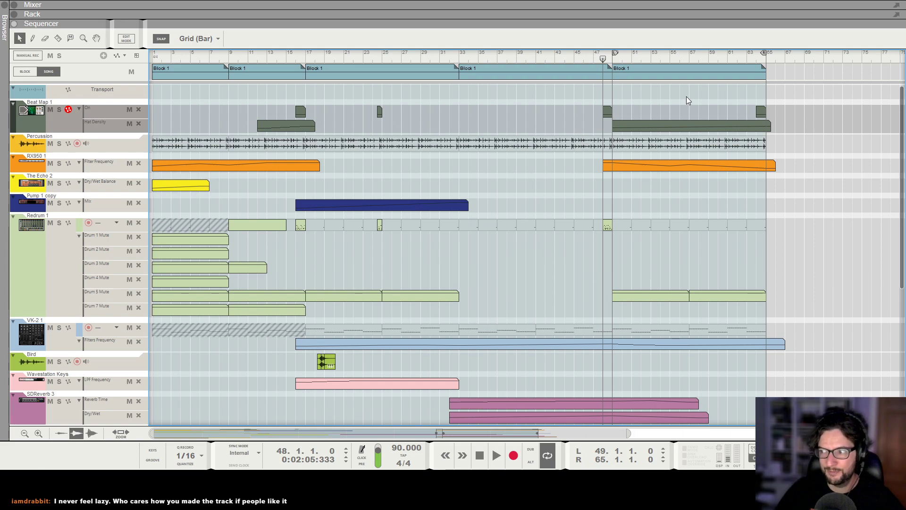
Play from bar 48 and look over the synth and effect tracks in the section starting at bar 49
scroll(692, 208, "down", 5)
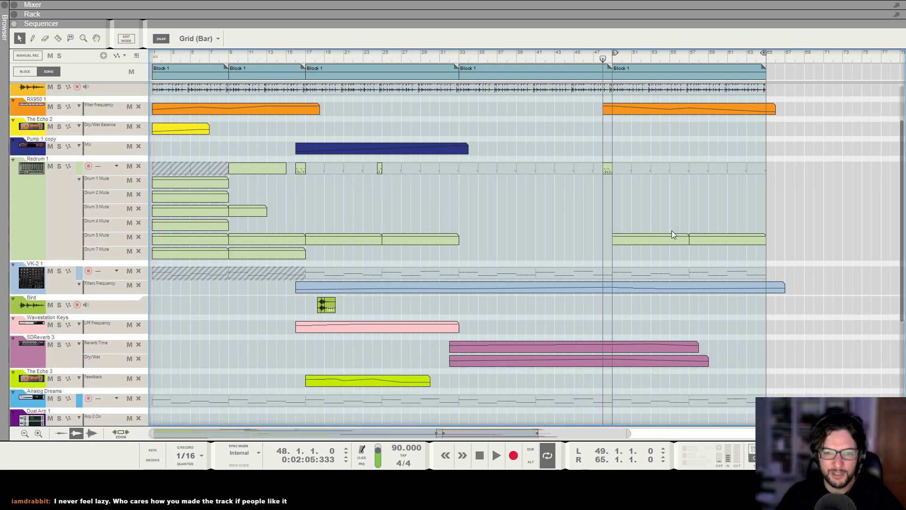
scroll(669, 236, "down", 2)
key("space")
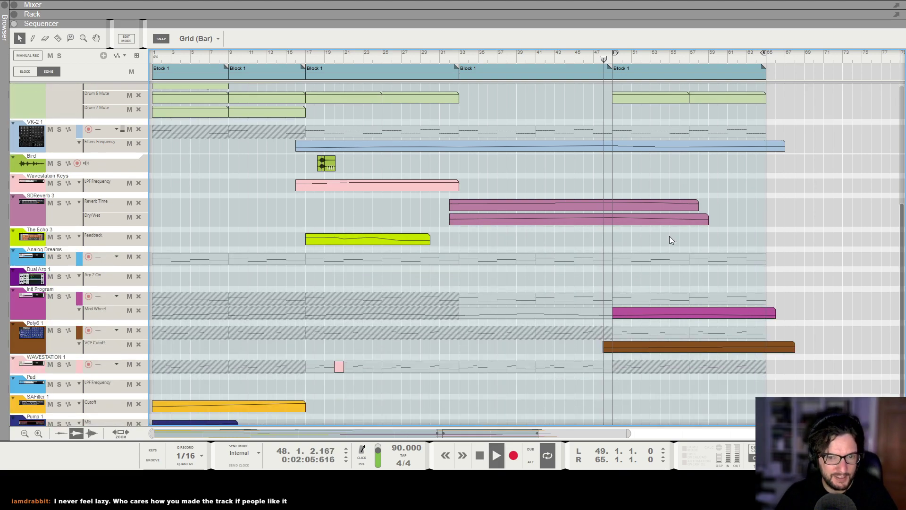
scroll(669, 236, "down", 1)
scroll(669, 236, "right", 2)
scroll(669, 236, "up", 2)
scroll(669, 236, "down", 2)
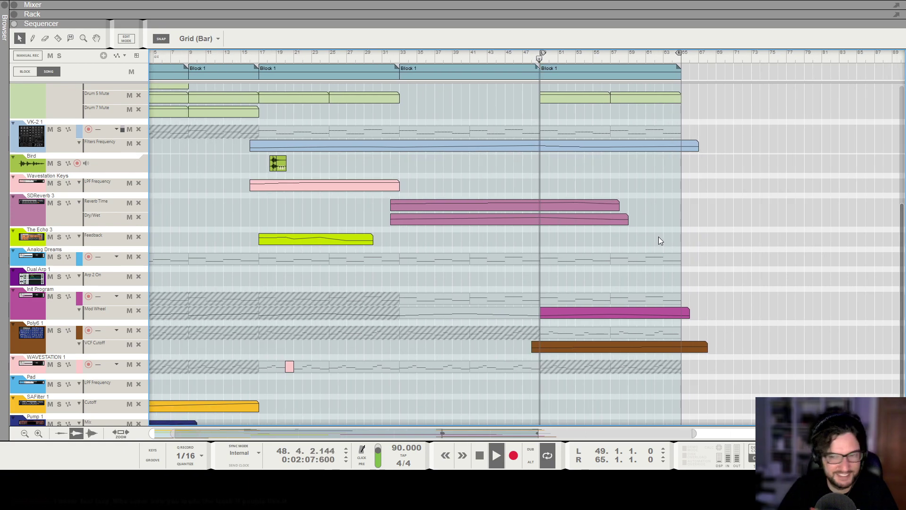
scroll(641, 230, "up", 3)
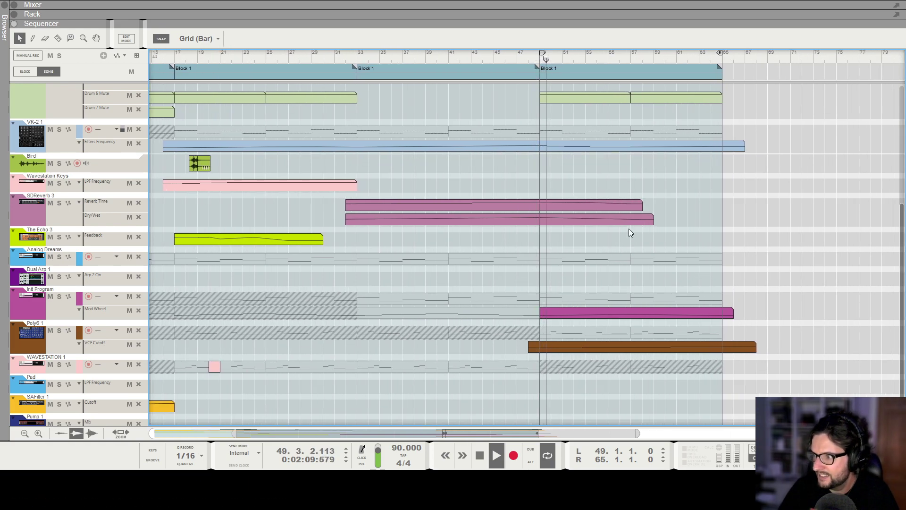
scroll(629, 229, "down", 1)
scroll(628, 229, "down", 2)
scroll(650, 199, "up", 4)
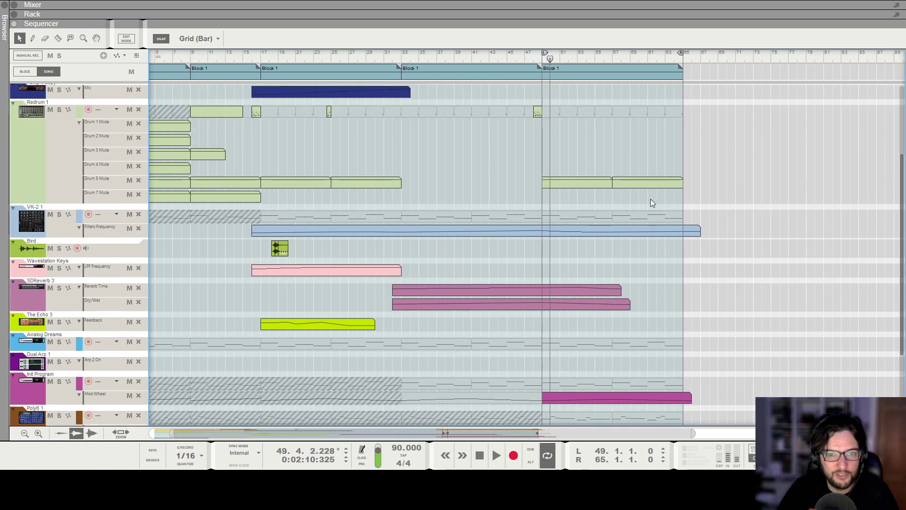
scroll(528, 198, "up", 2)
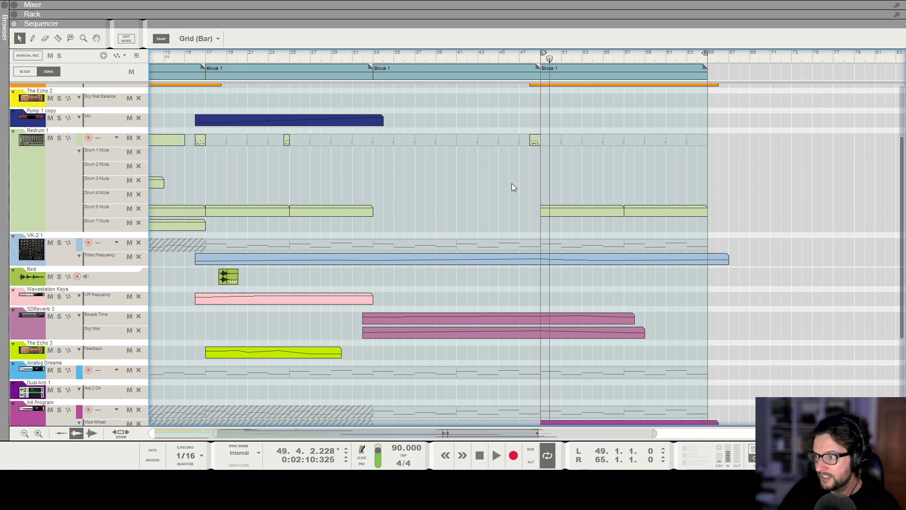
Play the transition from bar 47 into the section at bar 49 and look over the automation and drum tracks around it
left_click(516, 58)
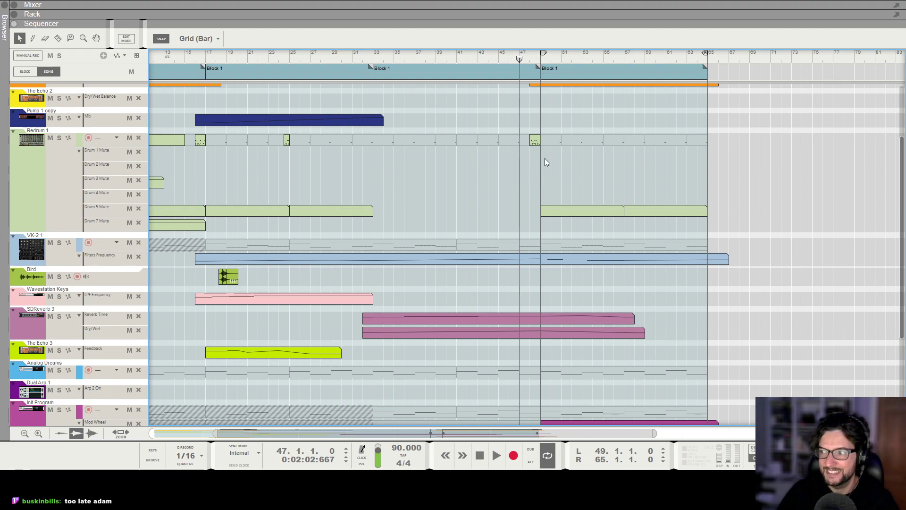
key("space")
scroll(545, 158, "up", 4)
scroll(544, 158, "down", 2)
scroll(545, 157, "up", 1)
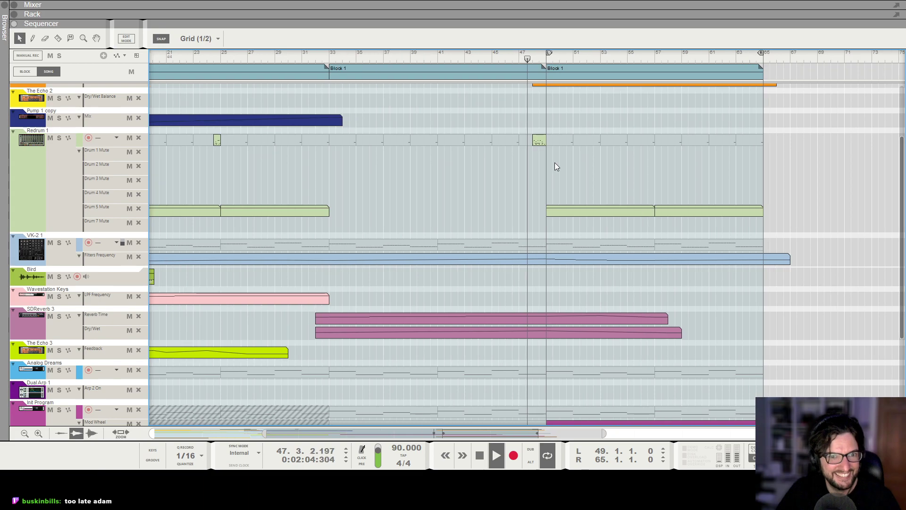
scroll(561, 162, "up", 3)
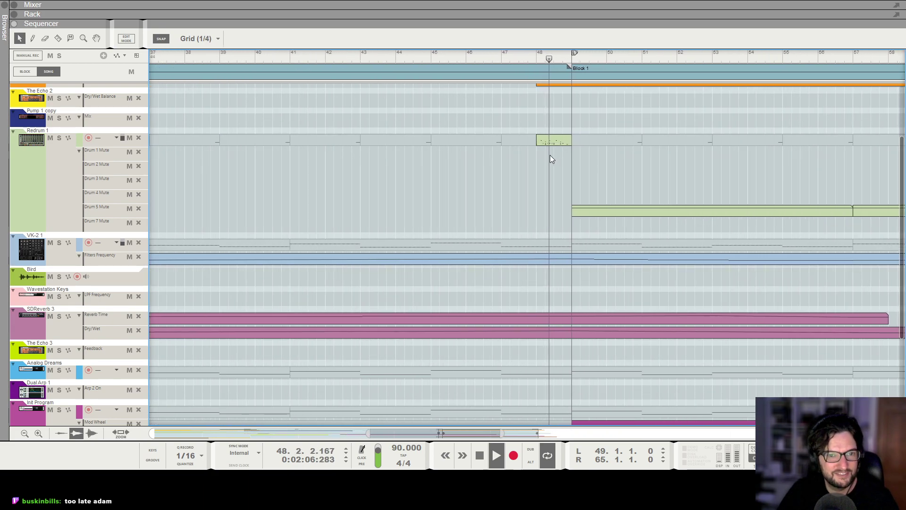
scroll(552, 156, "up", 3)
scroll(646, 151, "up", 3)
scroll(646, 151, "down", 5)
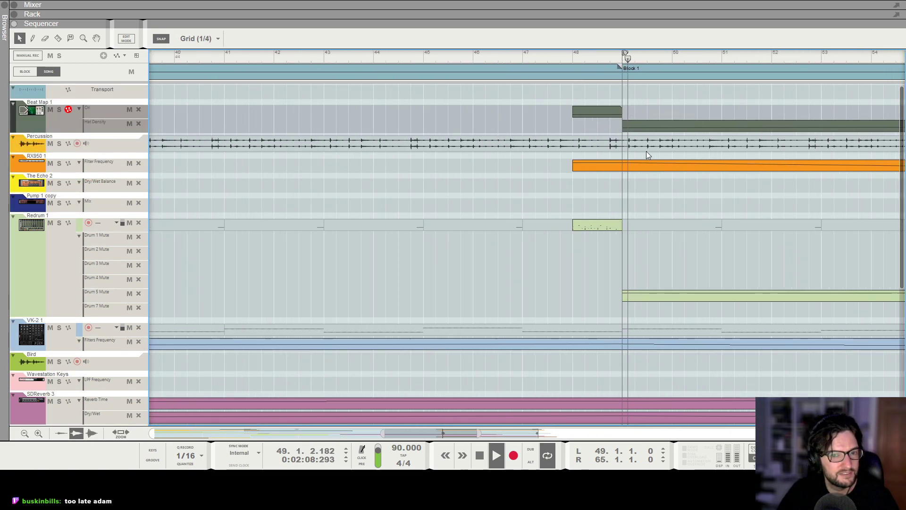
scroll(647, 151, "down", 6)
scroll(642, 246, "down", 2)
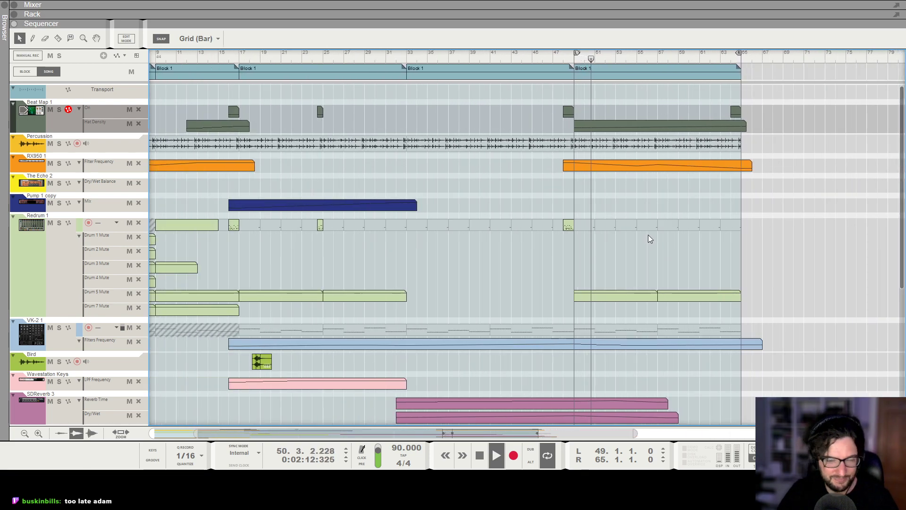
scroll(647, 238, "down", 3)
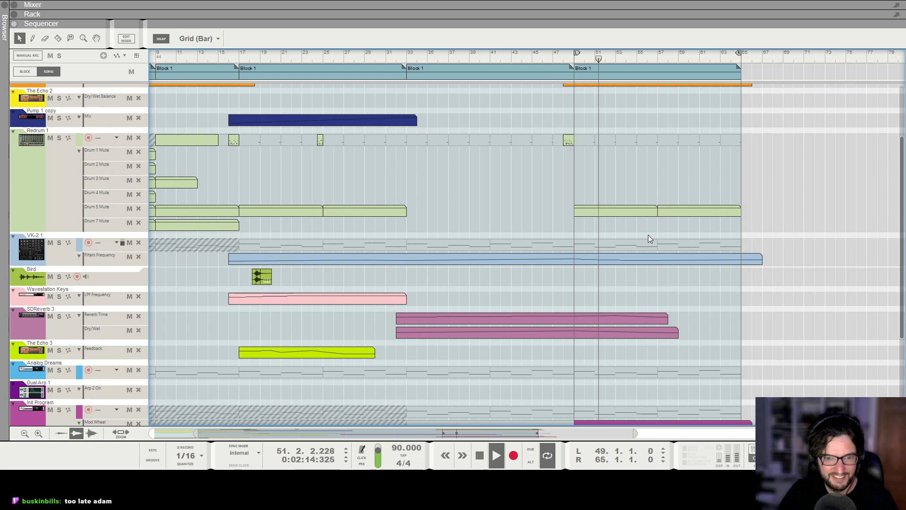
scroll(648, 239, "down", 2)
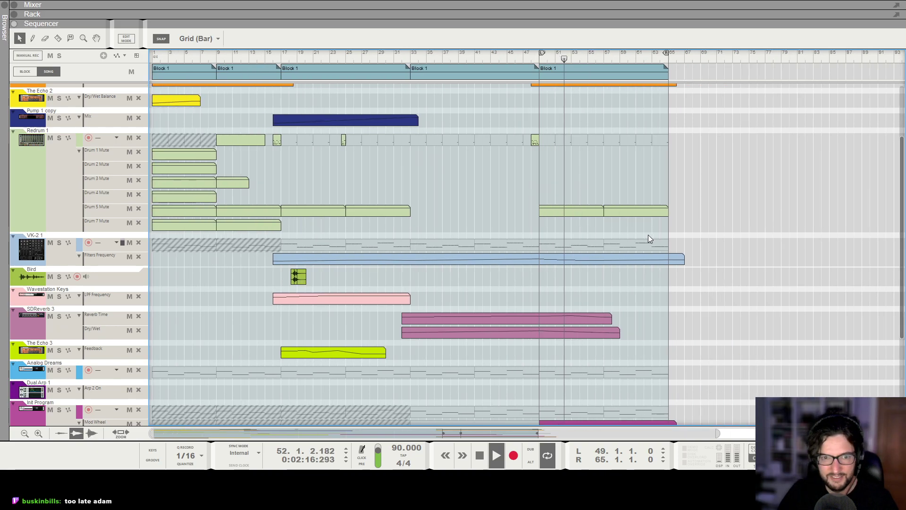
Stop playback and return the song position to bar 49
key("space")
left_click(507, 58)
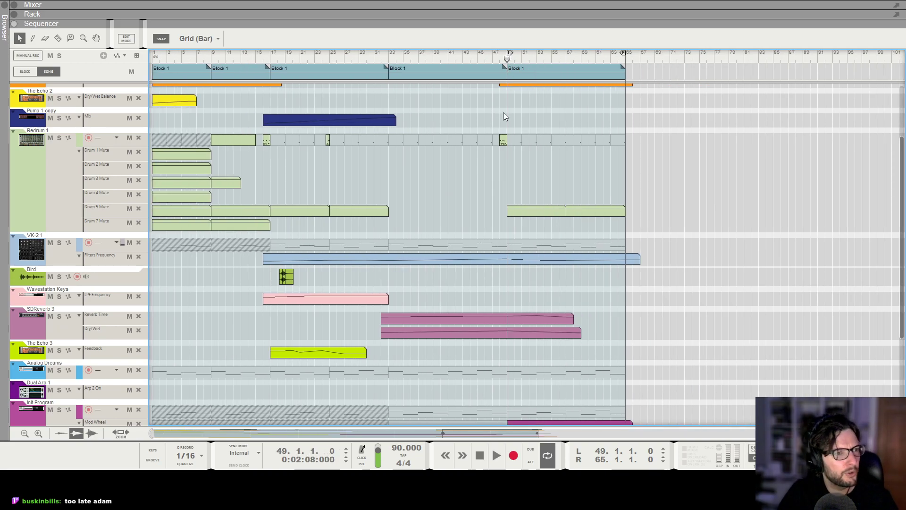
scroll(590, 219, "up", 3)
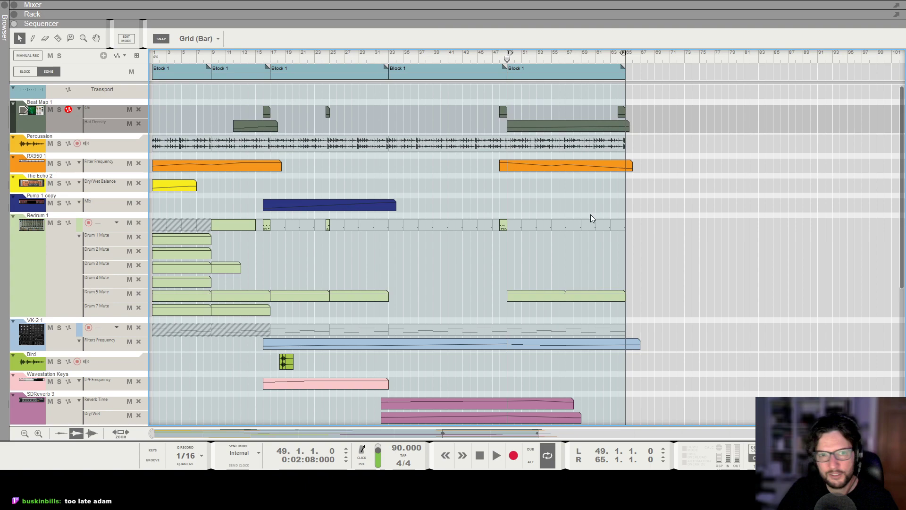
Show the browser and open the Percussion folder of Loop Supply
left_click(3, 6)
left_click(68, 141)
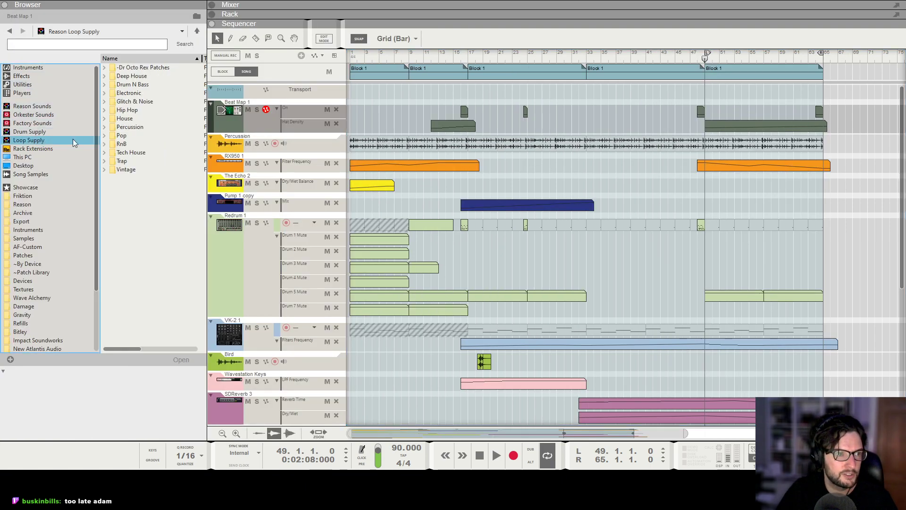
double_click(136, 127)
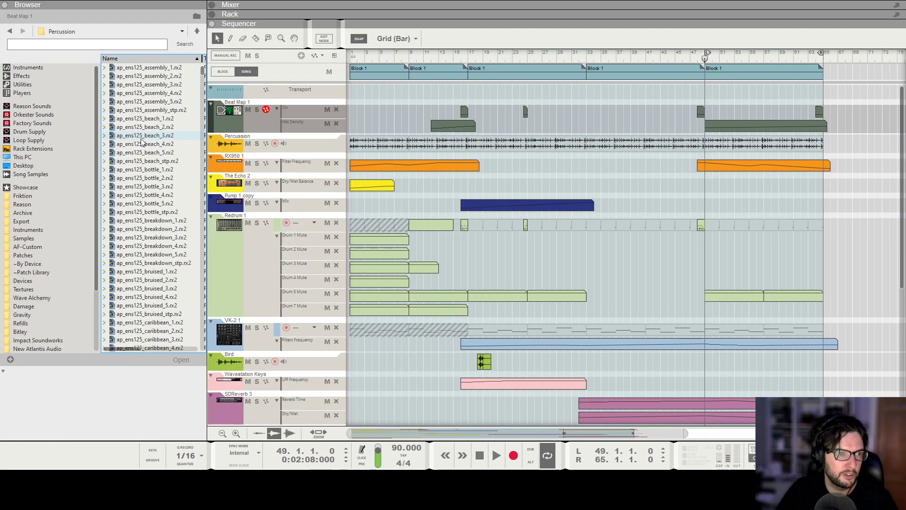
Audition the ap_ens125 percussion loops, from bottle through fade and hot to groove
left_click(150, 168)
left_click(155, 237)
scroll(155, 237, "down", 5)
left_click(168, 288)
scroll(168, 285, "down", 4)
left_click(167, 283)
scroll(167, 283, "down", 4)
left_click(166, 283)
scroll(166, 283, "down", 5)
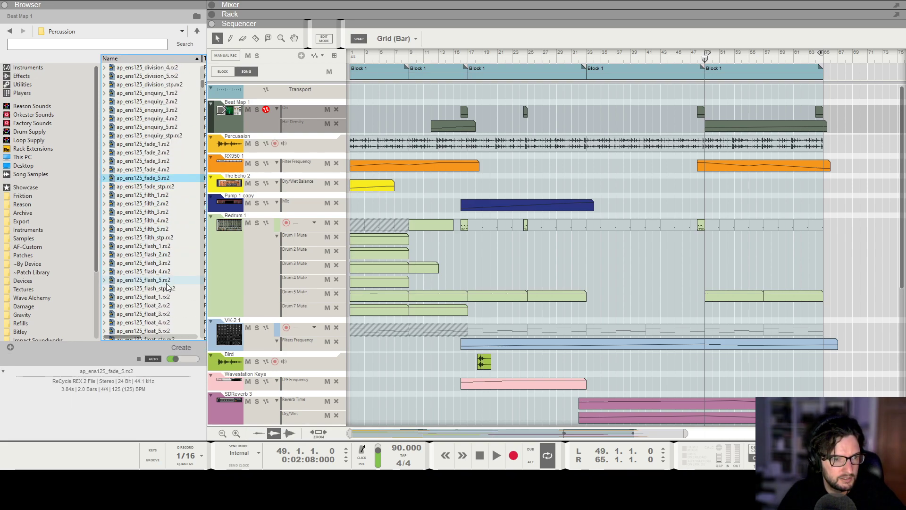
left_click(166, 283)
scroll(166, 283, "down", 5)
left_click(166, 280)
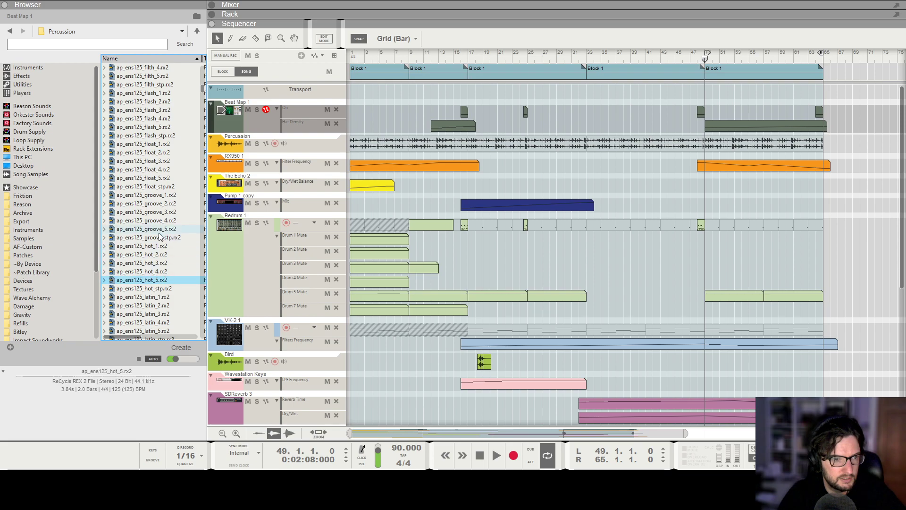
left_click(163, 229)
scroll(160, 264, "down", 2)
Audition ap_ens125_latin_stp.rx2 and place it at bar 49 on a new audio track above Pump 1 copy
left_click(160, 288)
scroll(160, 288, "down", 5)
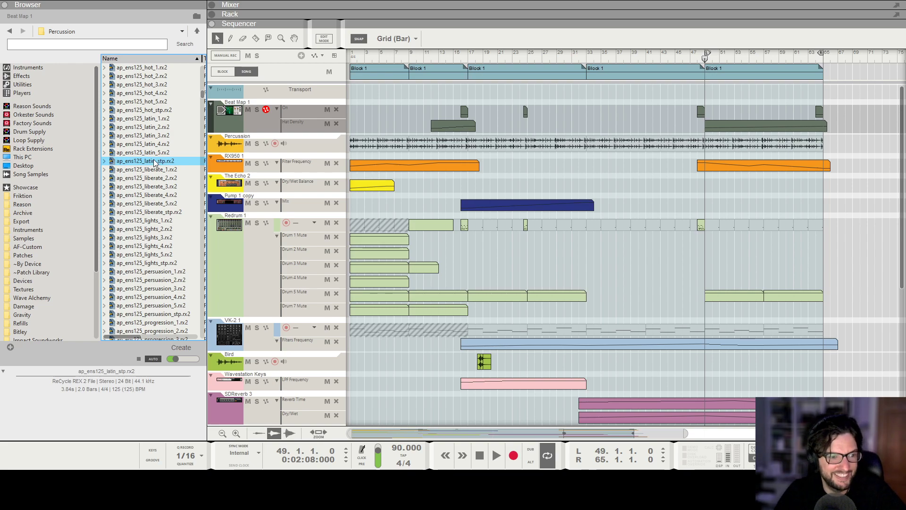
mouse_move(154, 163)
left_mouse_down()
mouse_move(719, 161)
mouse_move(708, 160)
left_mouse_up()
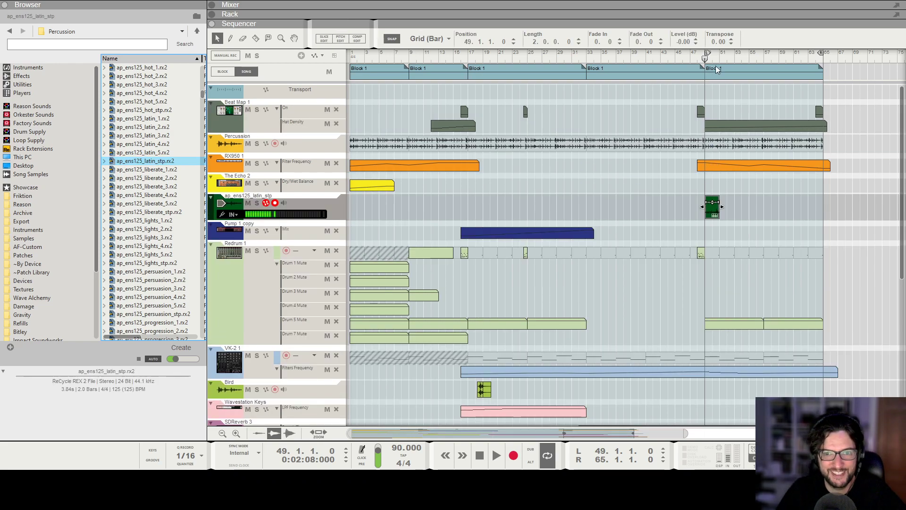
left_click(797, 217)
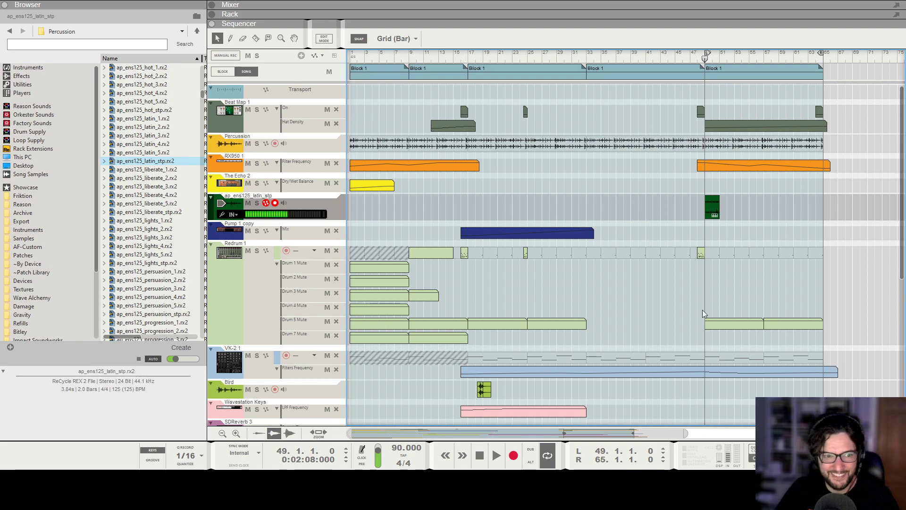
Play the section from bar 49 and lower the ap_ens125_latin_stp channel's fader in the mixer
key("F5")
key("space")
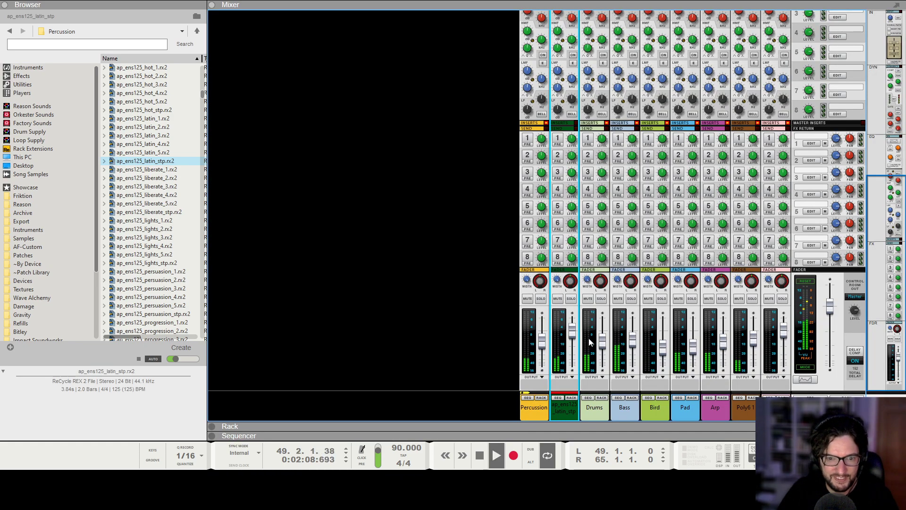
left_click_drag(571, 336, 575, 344)
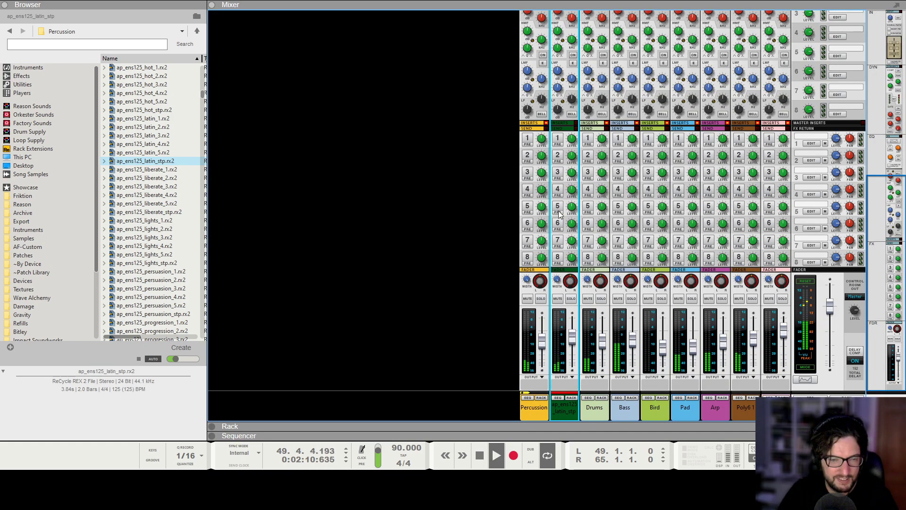
key("F7")
Stop playback and delete the latin percussion loop clip at bar 49
left_click(707, 203)
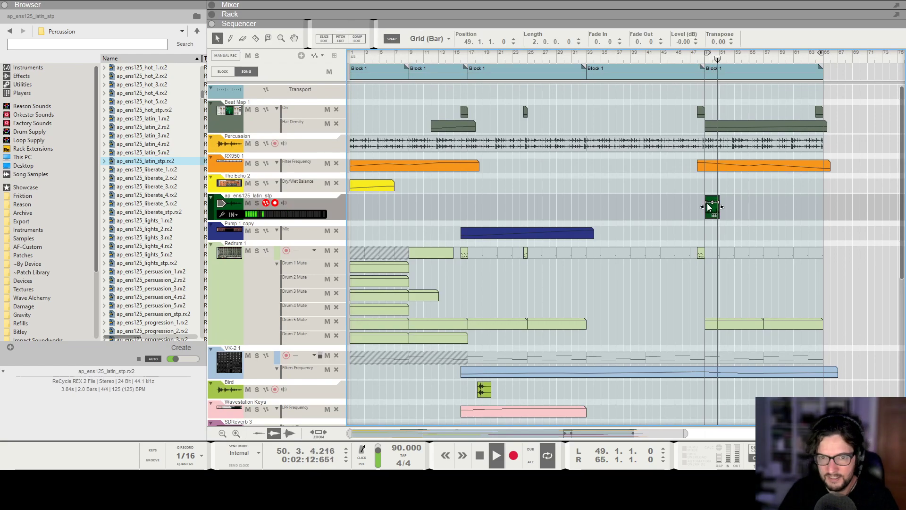
key("space")
key("Delete")
Audition ip_perc123_image.rx2 from the Percussion folder and place it at bar 49 on the ap_ens125_latin_stp track
scroll(164, 289, "down", 10)
scroll(164, 288, "down", 15)
left_click(165, 288)
left_click_drag(163, 289, 711, 206)
Play from bar 49 and lower the ap_ens125_latin_stp channel's level to -14.30 dB in the mixer
left_click(708, 60)
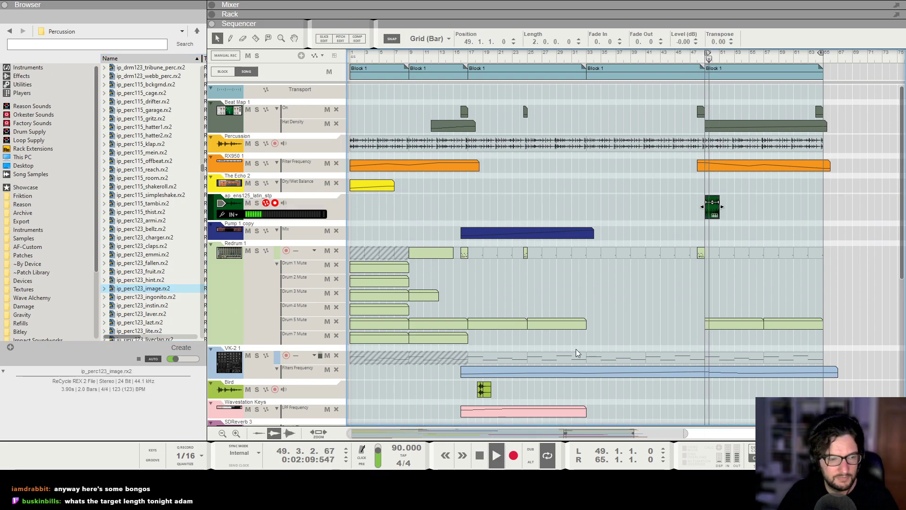
key("F5")
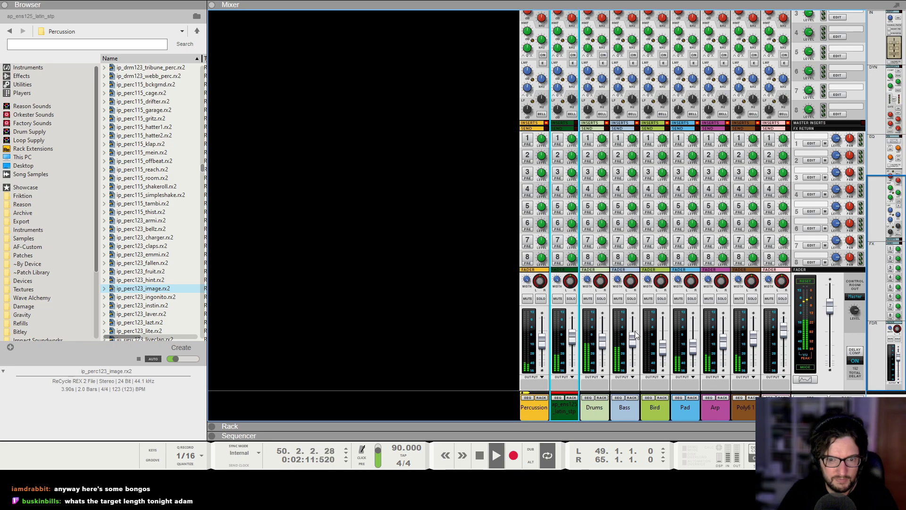
key("space")
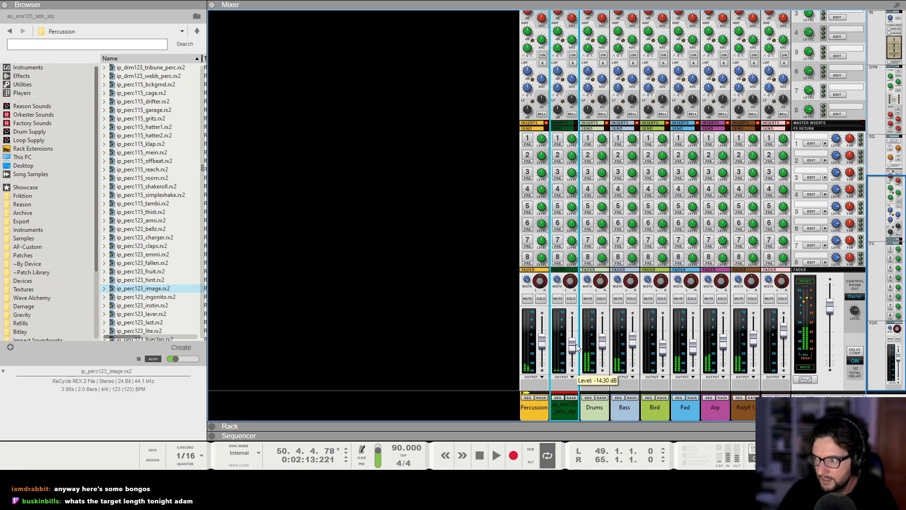
key("F7")
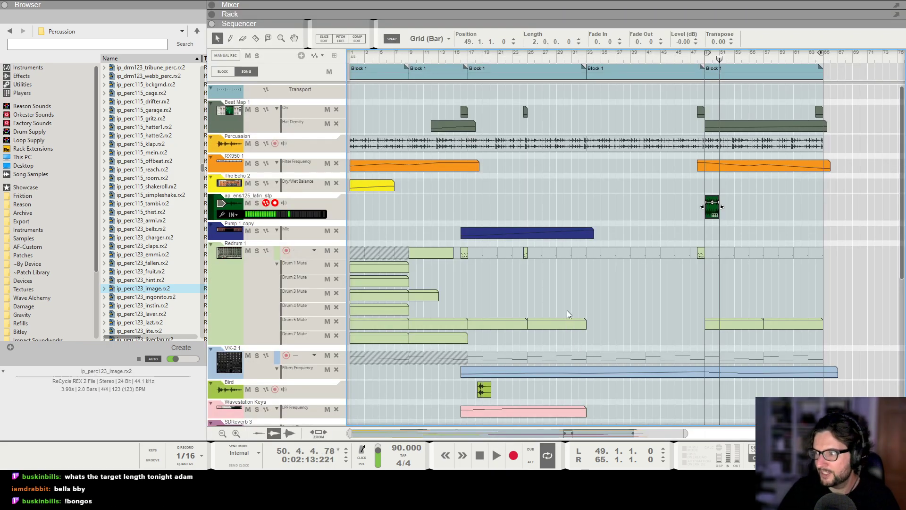
Delete the ip_perc123_image loop clip and return the song position to bar 49
left_click_drag(627, 220, 808, 201)
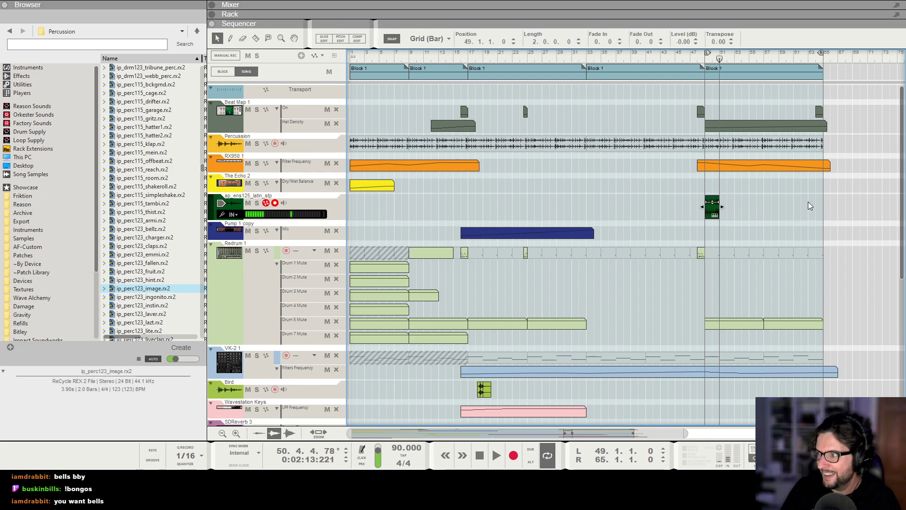
key("Delete")
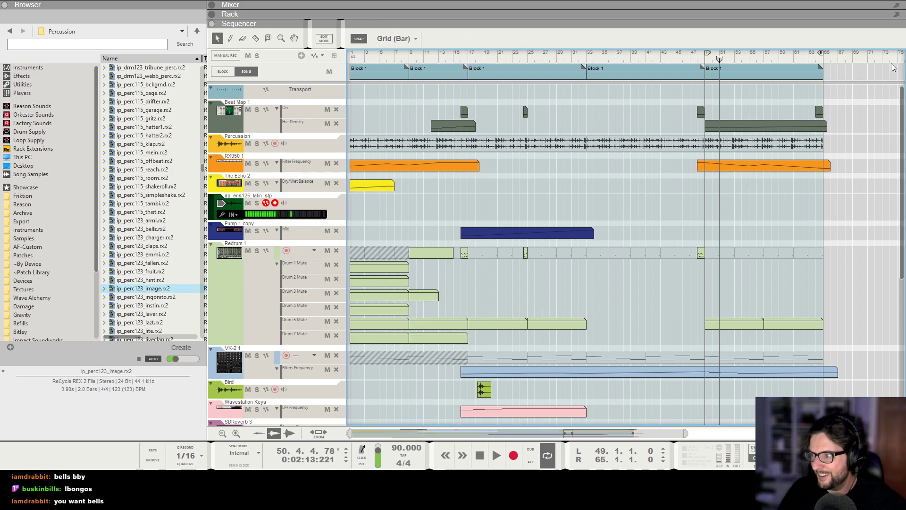
scroll(663, 254, "right", 5)
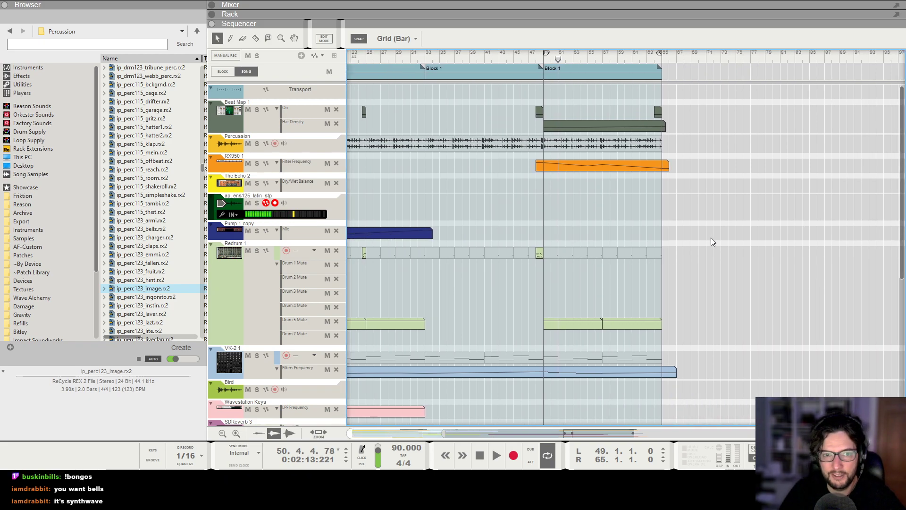
left_click(544, 55)
Audition other percussion loops, including ip_perc115_simpleshake.rx2, ip_perc115_shakeroll.rx2 and ip_perc115_hatter1.rx2
left_click(143, 220)
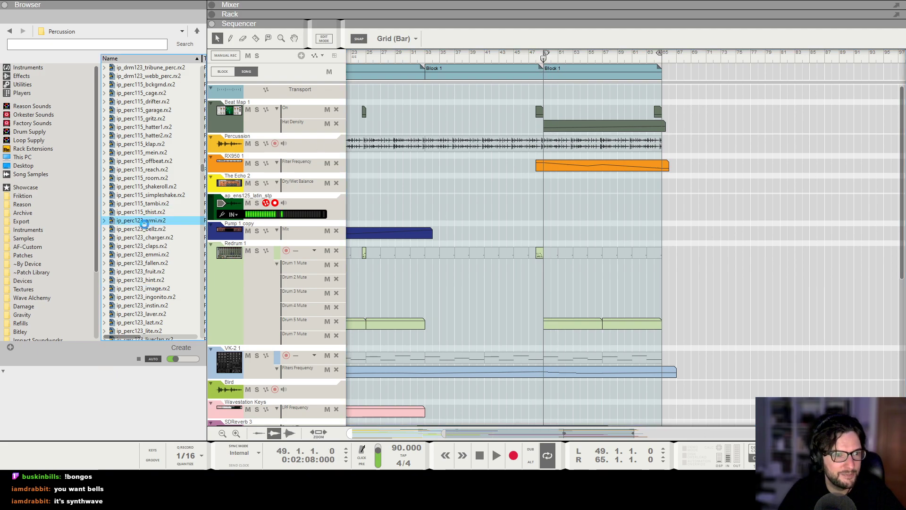
left_click(151, 195)
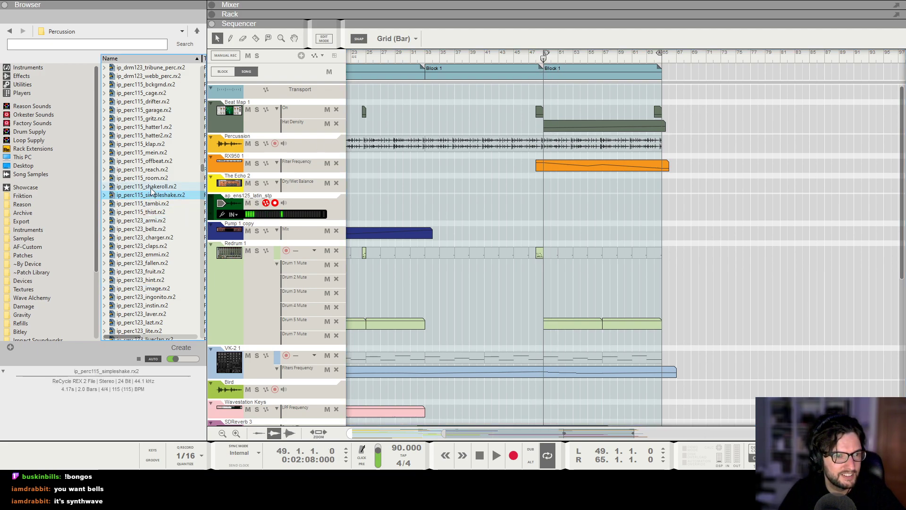
left_click(150, 187)
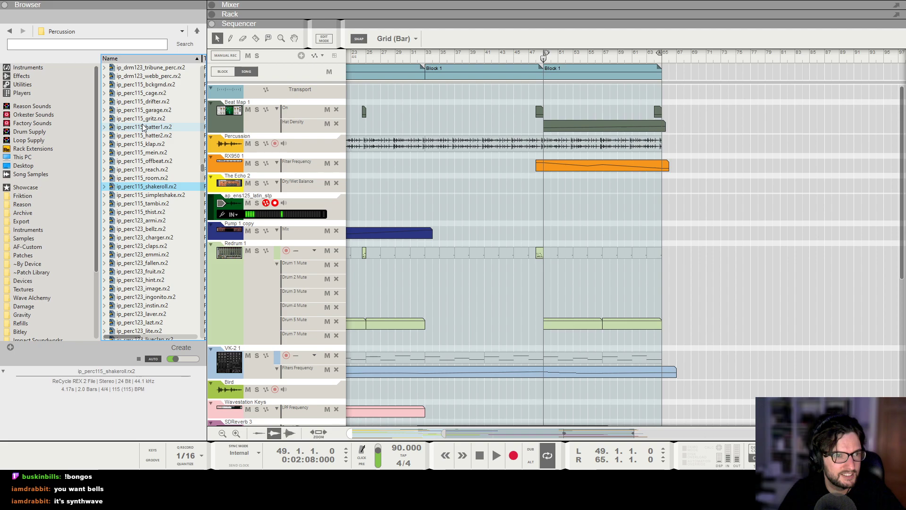
left_click(144, 127)
scroll(155, 130, "up", 4)
left_click(166, 128)
scroll(167, 137, "up", 4)
left_click(168, 152)
scroll(168, 153, "up", 3)
Place ip_drm115_pacific_perc.rx2 at bar 49 on the ap_ens125_latin_stp track and play it with the section
left_click(168, 152)
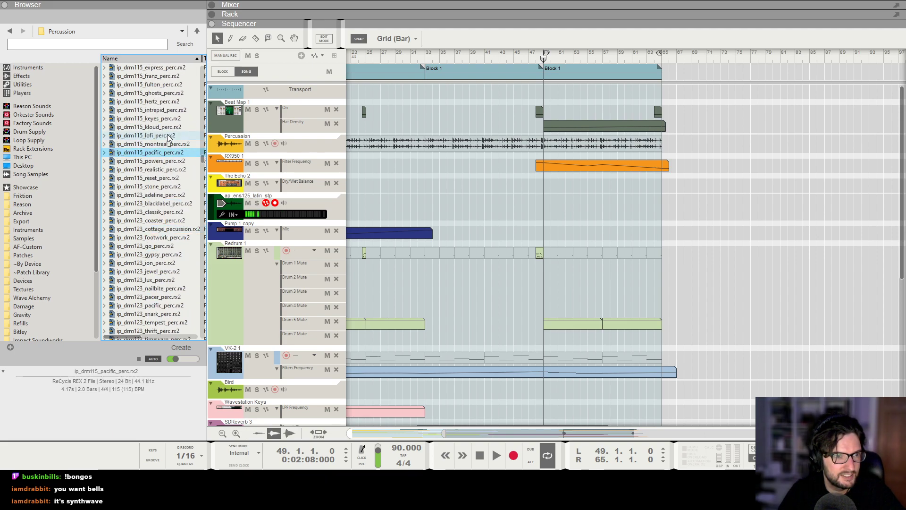
left_click_drag(348, 184, 553, 220)
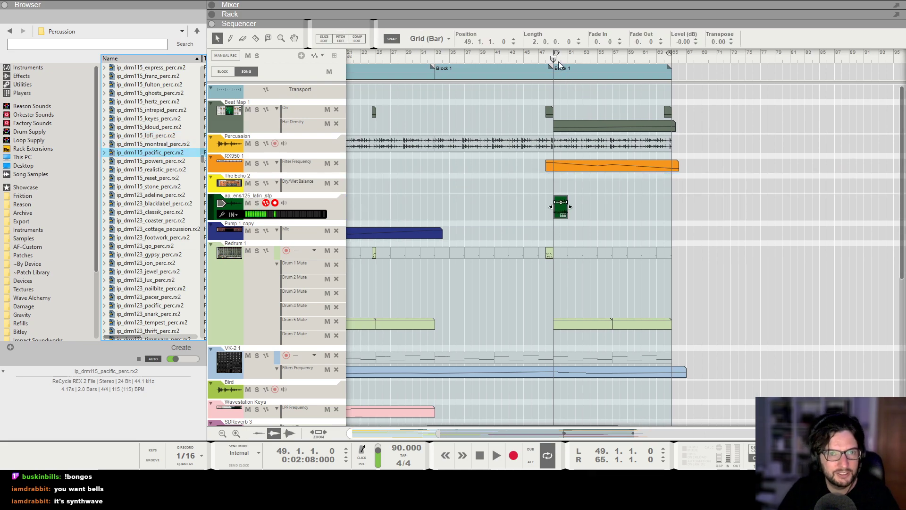
key("space")
left_click(571, 222)
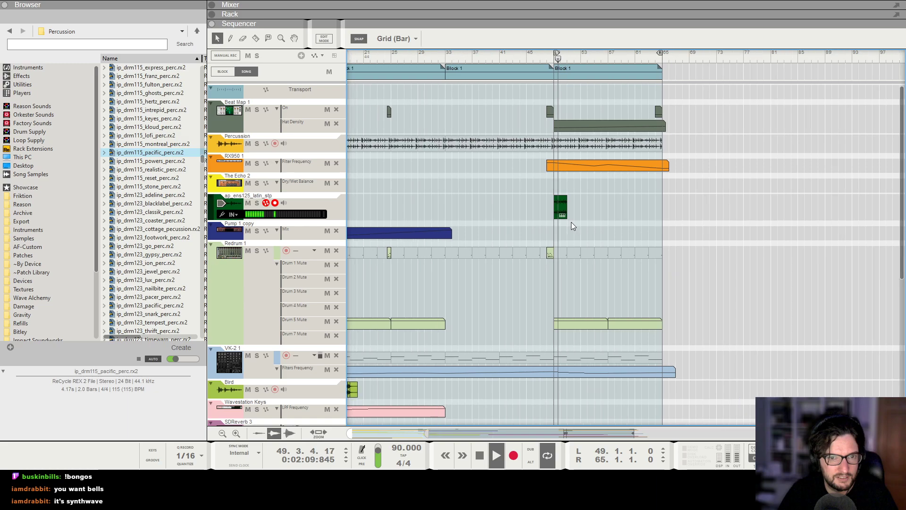
scroll(570, 222, "up", 4)
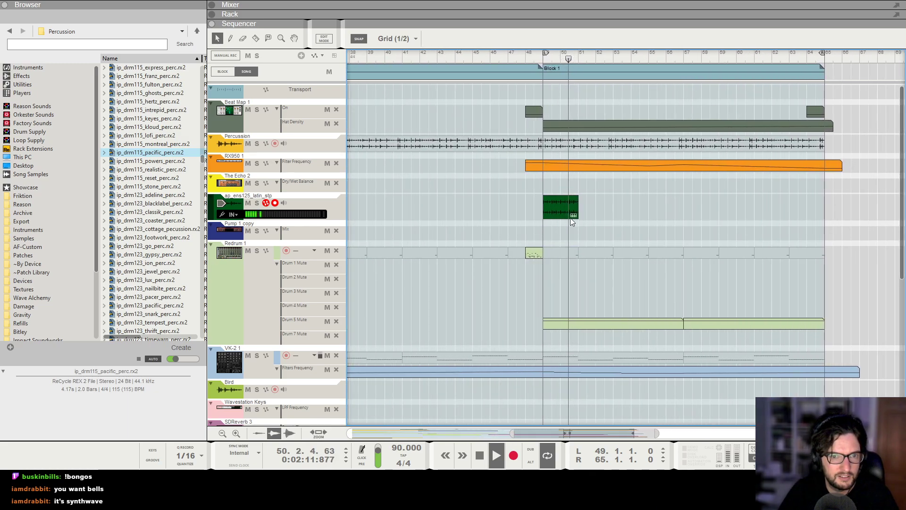
Copy the two-bar pacific percussion loop and paste it repeatedly up to bar 65, and move the song position back to bar 49
left_click(570, 217)
scroll(569, 217, "right", 3)
key("space")
key("ctrl+c")
key("ctrl+v")
key("ctrl+v")
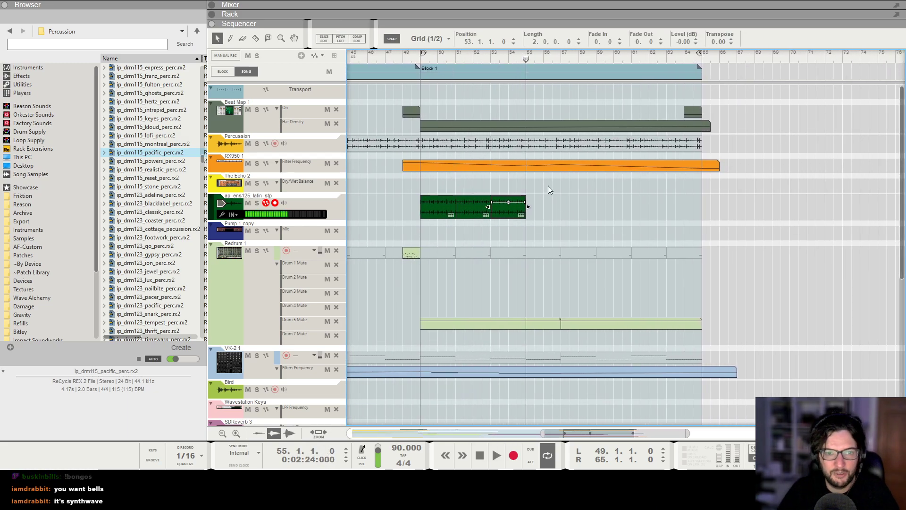
key("ctrl+v")
key("ctrl+v")
key("ctrl+v")
key("ctrl+v")
key("ctrl+v")
left_click(428, 58)
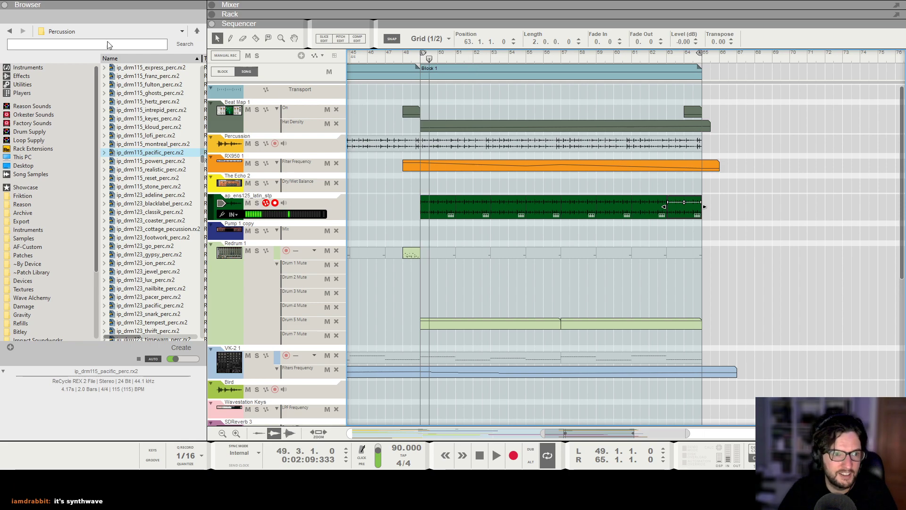
Turn on the ap_ens125_latin_stp channel's low-pass filter and draw an LPF Frequency automation clip from about bar 48.5 to 67
left_click(6, 7)
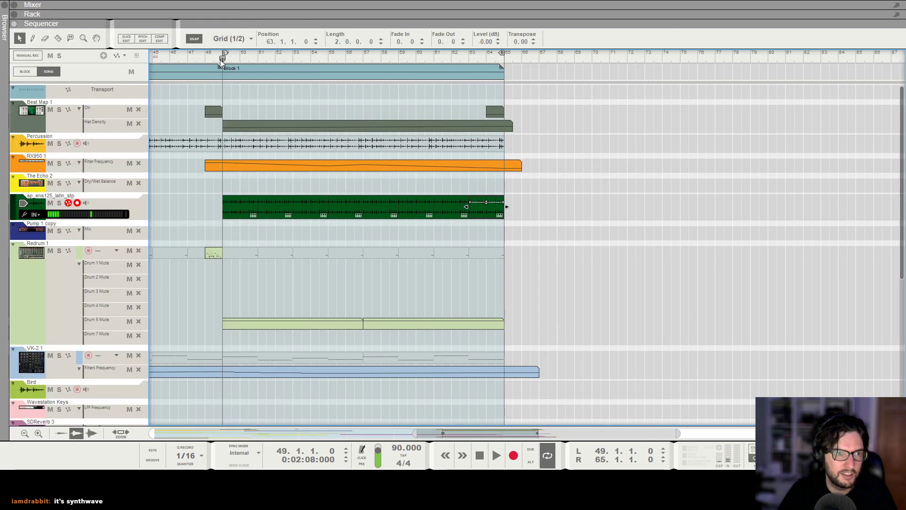
left_click(108, 206)
key("F5")
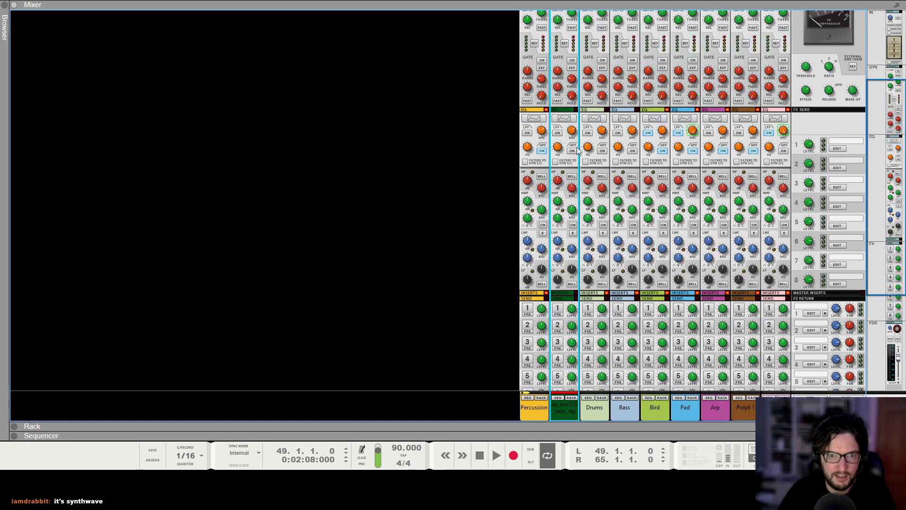
key("F7")
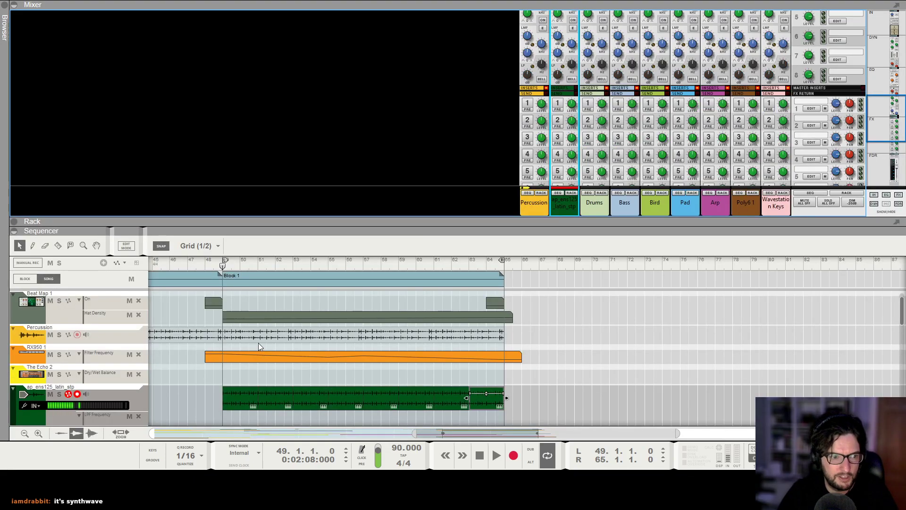
scroll(259, 346, "down", 2)
mouse_move(219, 386)
left_mouse_down()
mouse_move(546, 390)
mouse_move(538, 390)
left_mouse_up()
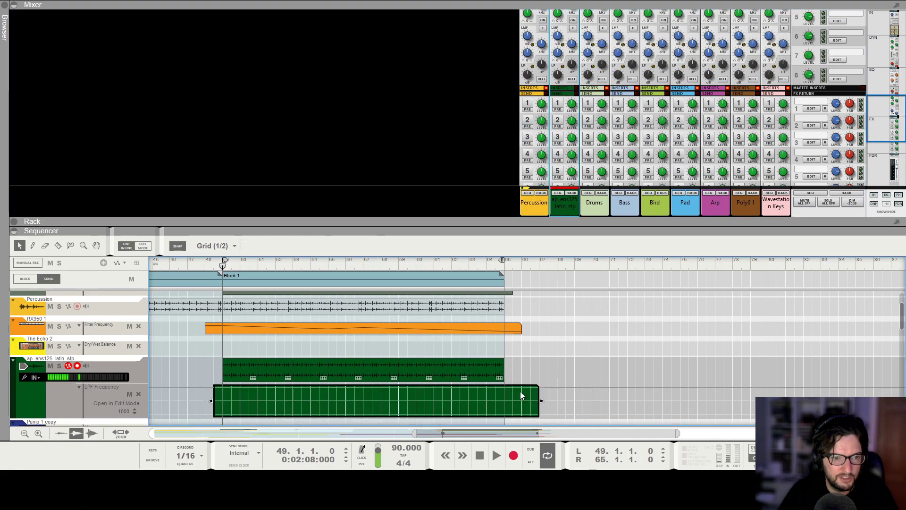
During playback, shape the LPF Frequency automation to rise from 526 at bar 49 to 1000 at bar 65
key("space")
scroll(575, 148, "down", 5)
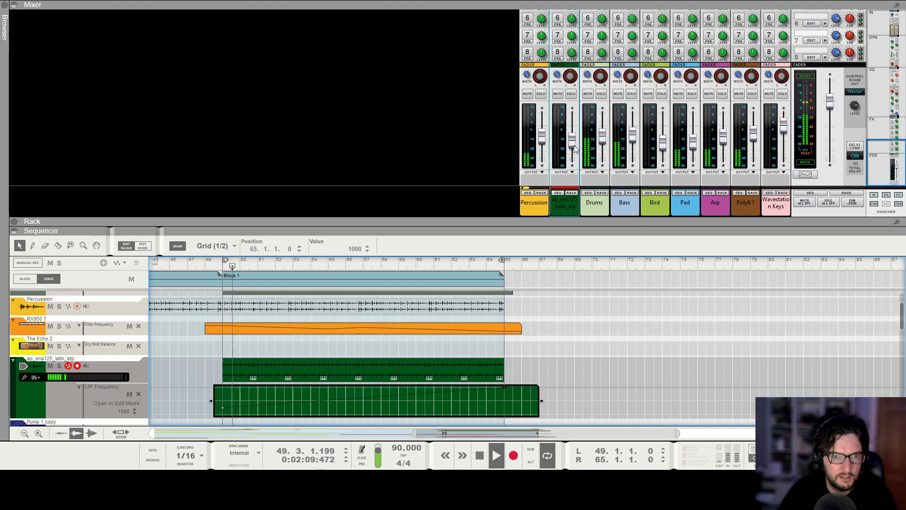
left_click_drag(223, 408, 221, 400)
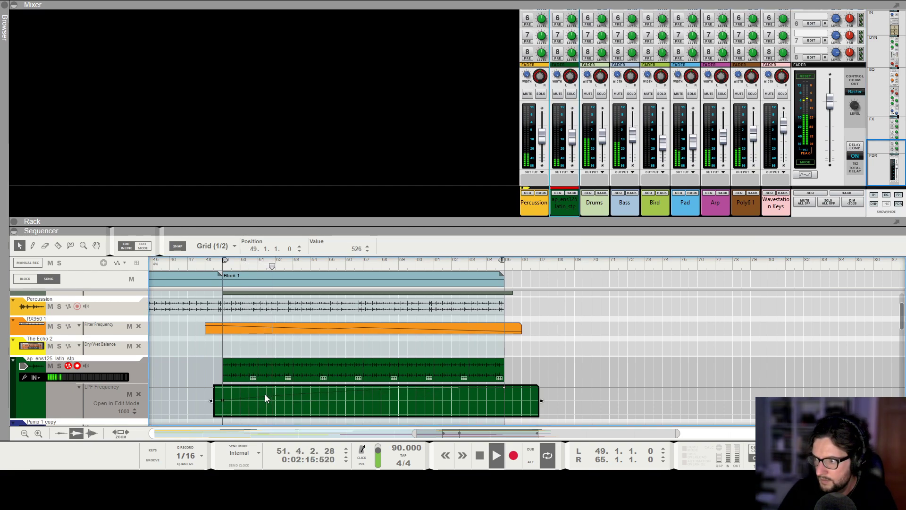
Turn on the ap_ens125_latin_stp channel's high-pass filter, close the automation clip and return to the full sequencer
scroll(574, 83, "up", 10)
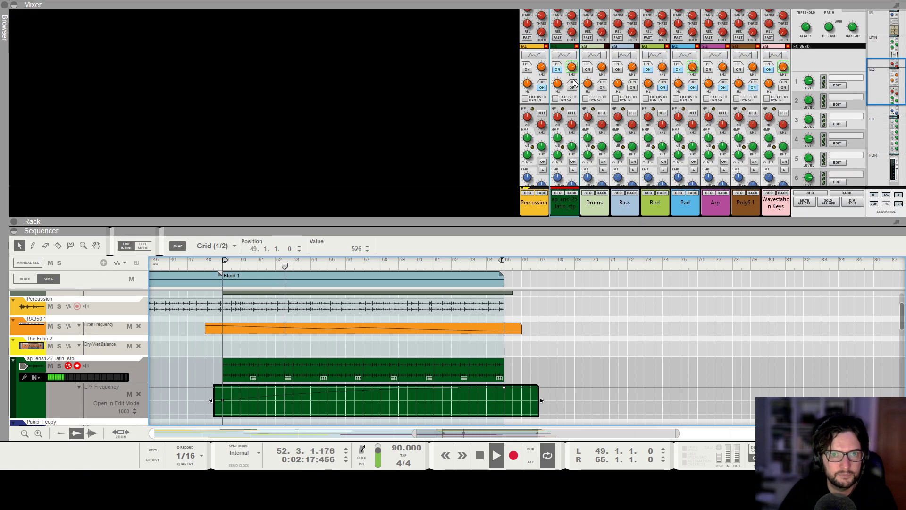
left_click(610, 332)
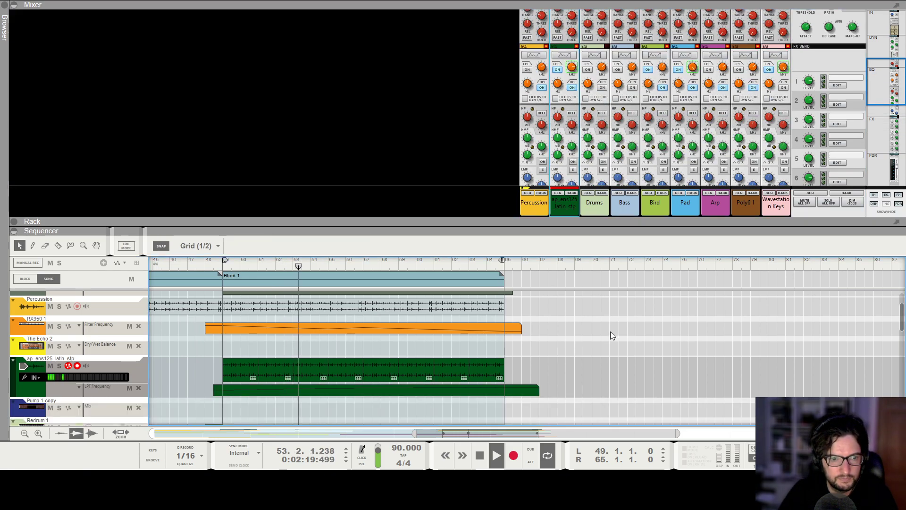
key("F6")
key("F7")
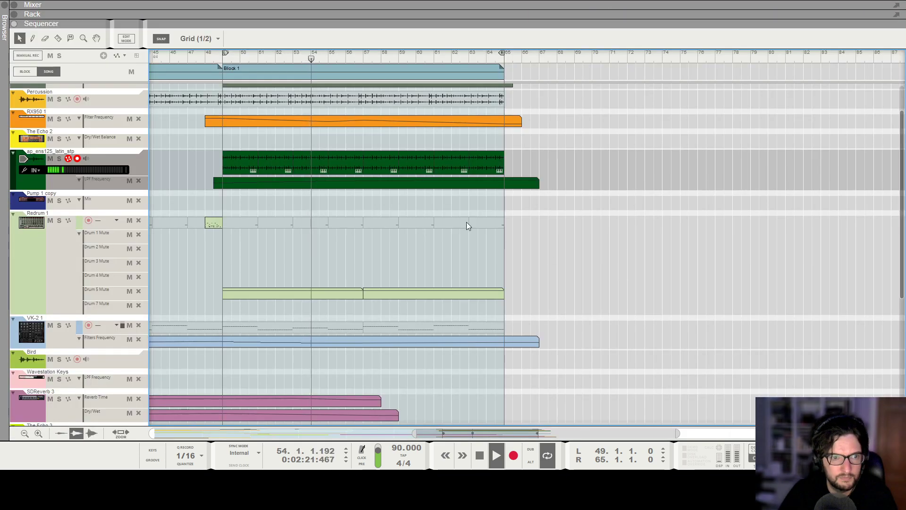
Set the ap_ens125_latin_stp channel level to -15.56 dB in the mixer and return to the arrangement
scroll(459, 223, "up", 2)
key("F5")
scroll(572, 351, "down", 6)
left_click_drag(571, 350, 576, 348)
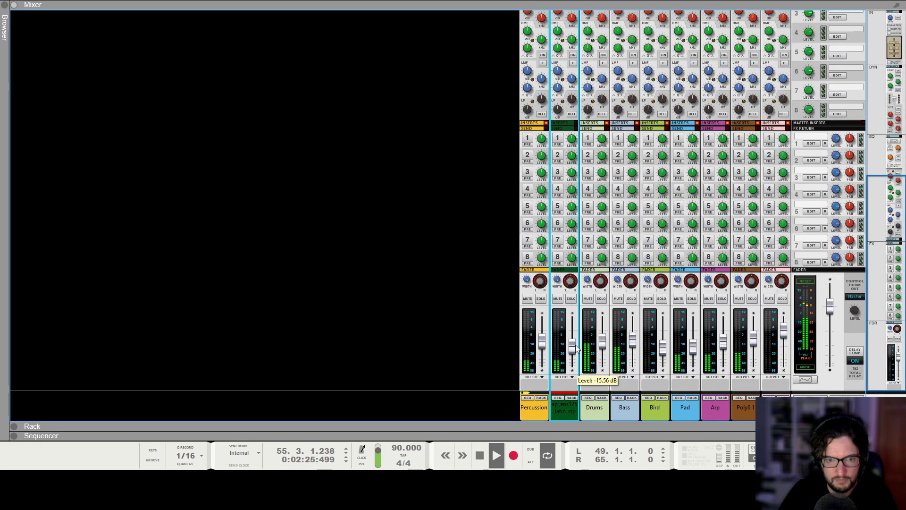
key("F6")
key("F7")
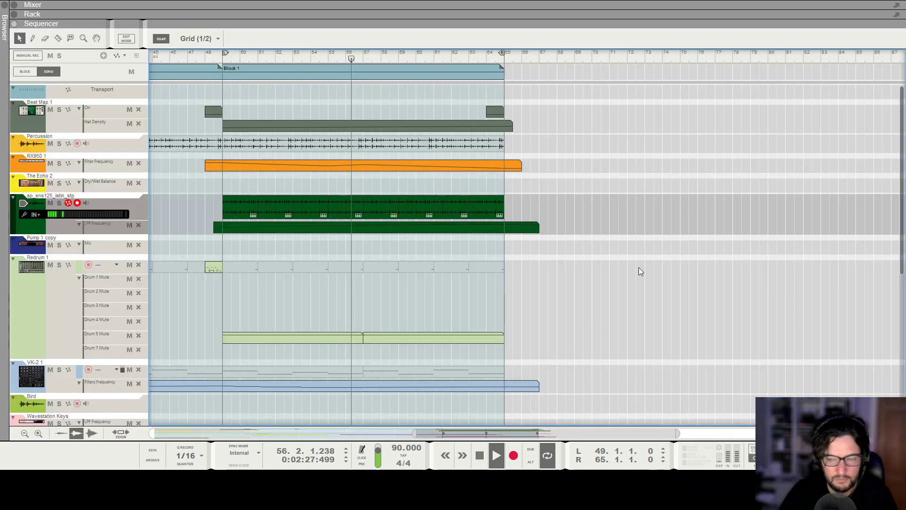
Stop playback and audition further percussion loops in the browser, including ip_perc115_mein.rx2
left_click(5, 9)
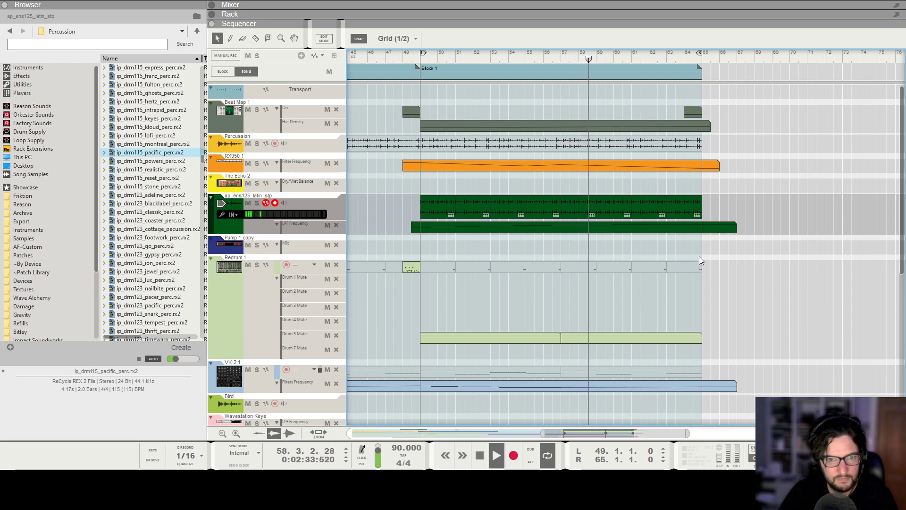
key("space")
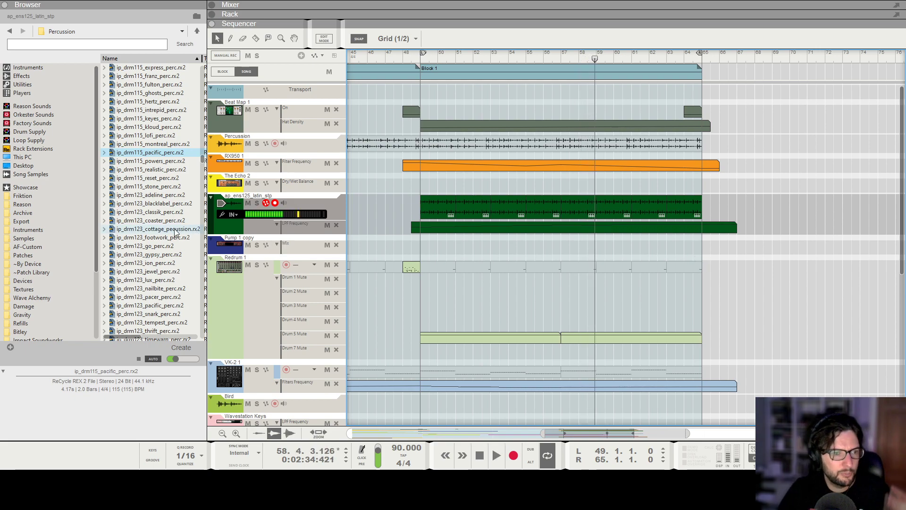
left_click(170, 214)
left_click(178, 230)
scroll(168, 282, "down", 3)
left_click(165, 290)
scroll(169, 296, "down", 2)
left_click(168, 304)
scroll(168, 304, "down", 6)
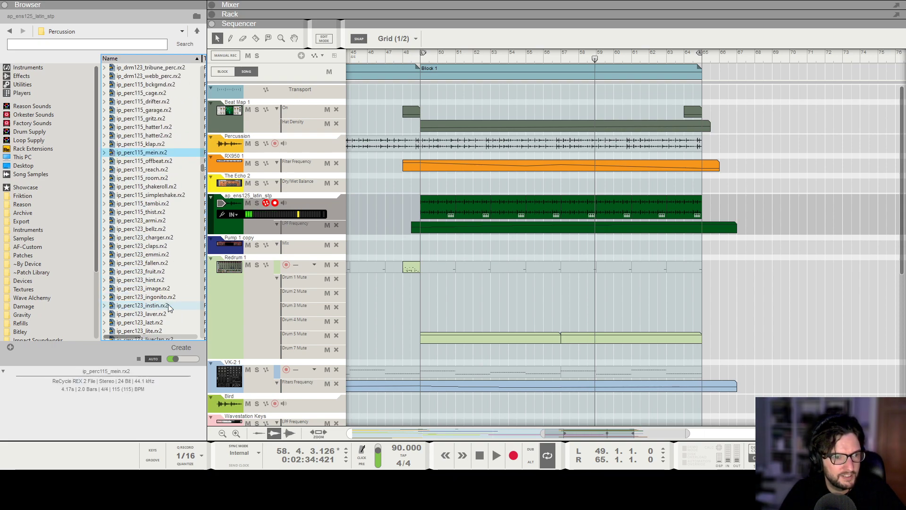
Audition percussion loops further down the browser list, including lp_ind125_go2.rx2 and lp_ind125_go1.rx2
left_click(168, 305)
scroll(169, 305, "down", 6)
scroll(168, 306, "down", 5)
left_click(169, 305)
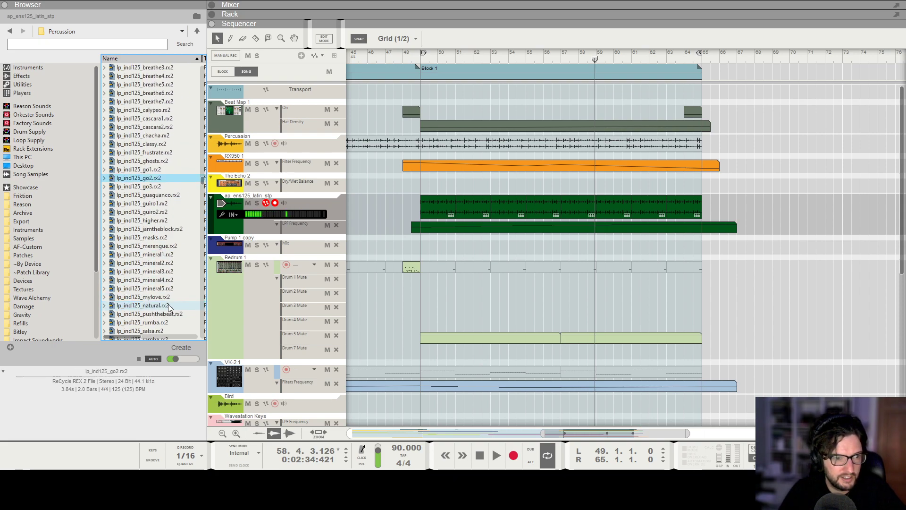
scroll(168, 306, "down", 5)
scroll(168, 306, "down", 2)
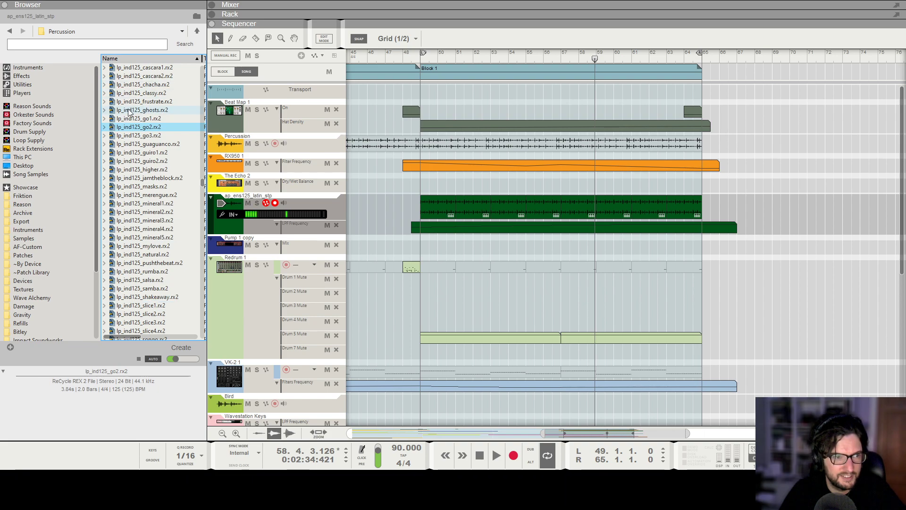
left_click(144, 137)
left_click(146, 120)
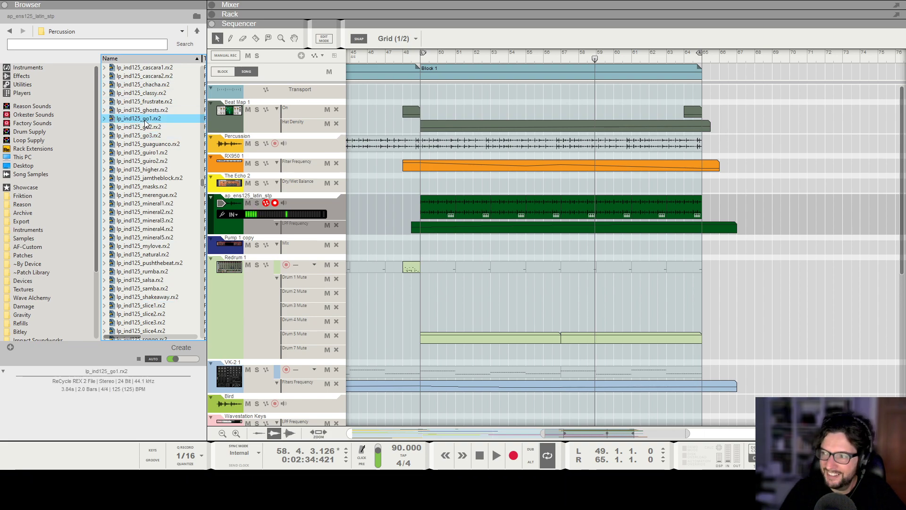
Replace the pacific loop clips on the ap_ens125_latin_stp track with lp_ind125_go1.rx2 at bar 57 and play from there
left_click_drag(806, 202, 429, 201)
left_click_drag(124, 118, 429, 215)
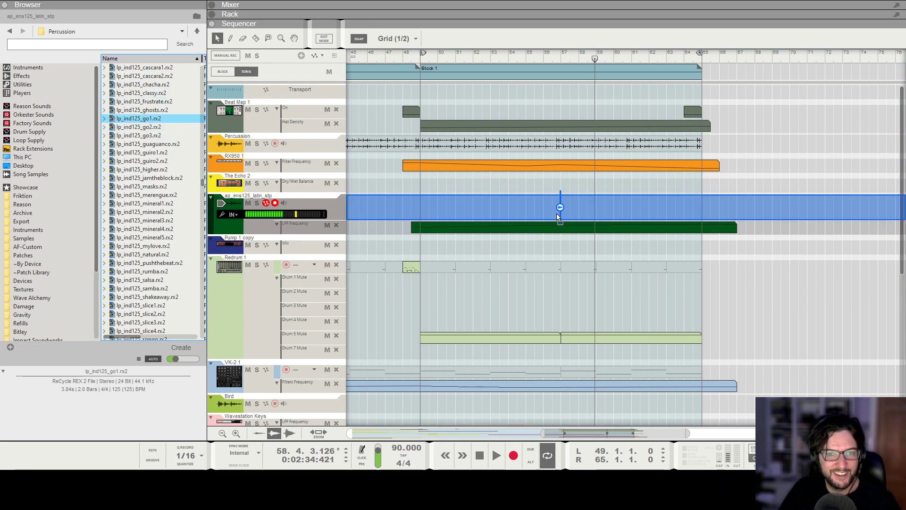
left_click_drag(556, 213, 557, 212)
left_click(561, 54)
key("space")
Raise the ap_ens125_latin_stp channel fader slightly and go back to the sequencer
key("F5")
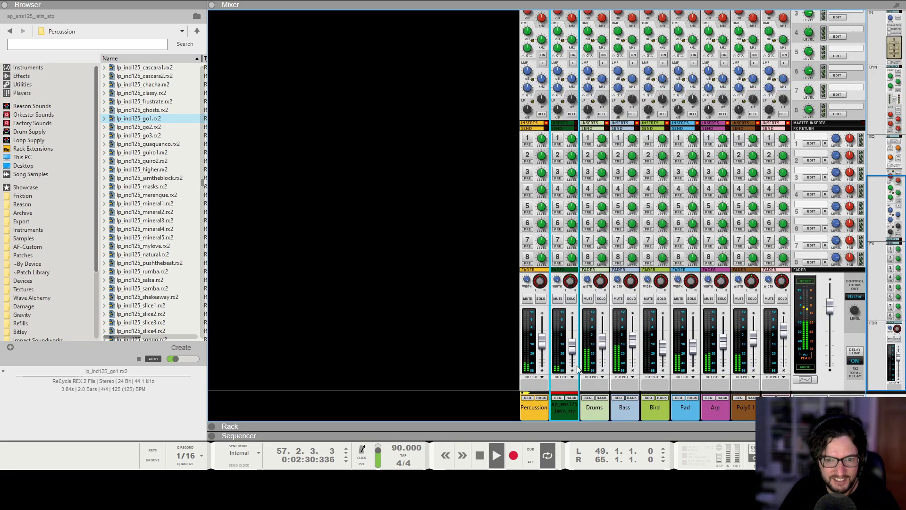
left_click_drag(573, 348, 572, 342)
key("F7")
Copy the lp_ind125_go1 loop clip to fill bars 49 to 65 and set its channel level to -11.95 dB
left_click_drag(590, 210, 625, 210)
left_click_drag(685, 207, 573, 212)
left_click_drag(572, 212, 643, 211)
left_click_drag(741, 205, 567, 210)
left_click_drag(568, 211, 428, 211)
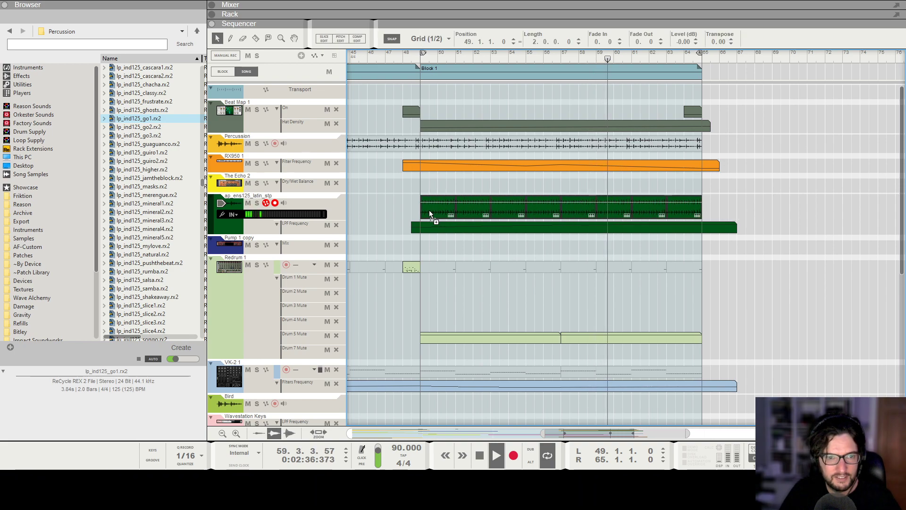
key("F5")
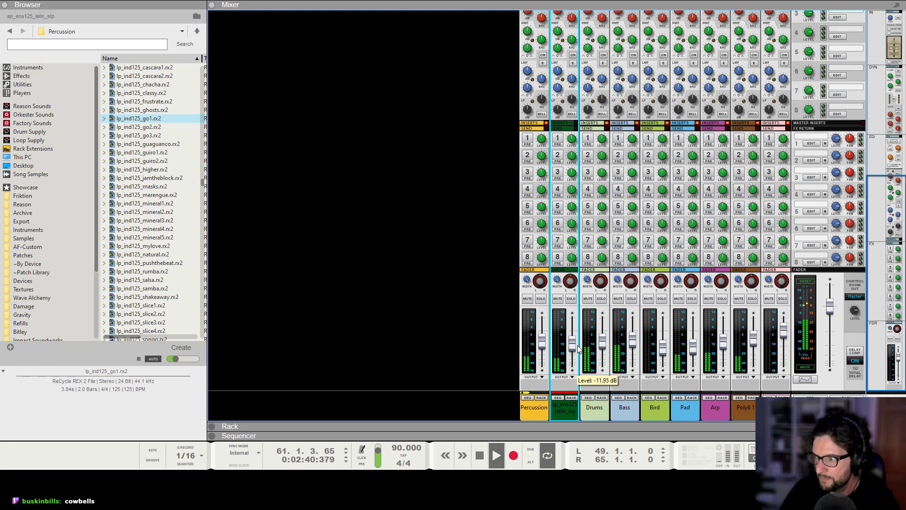
Add a DR-1 Deep Reverb at 27% Dry/Wet to the ap_ens125_latin_stp track's inserts and set its channel level to -14.30 dB
key("F6")
scroll(501, 214, "up", 5)
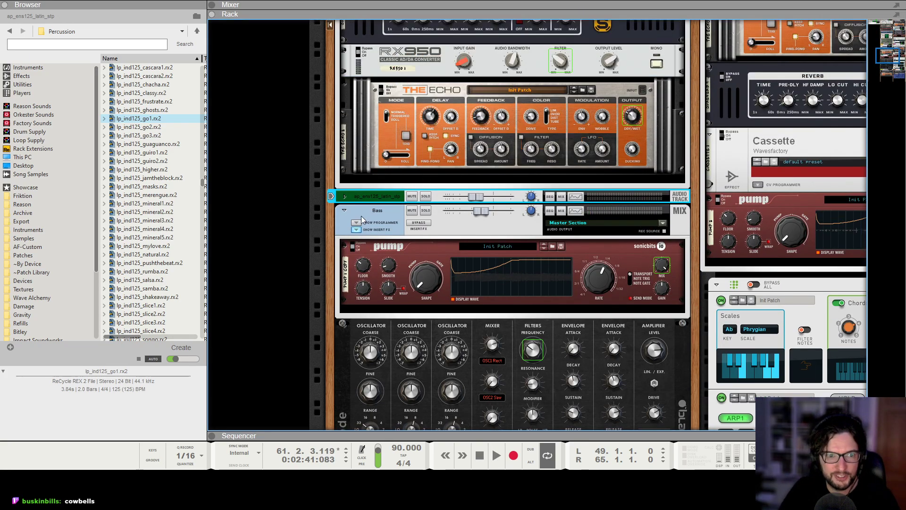
left_click(344, 196)
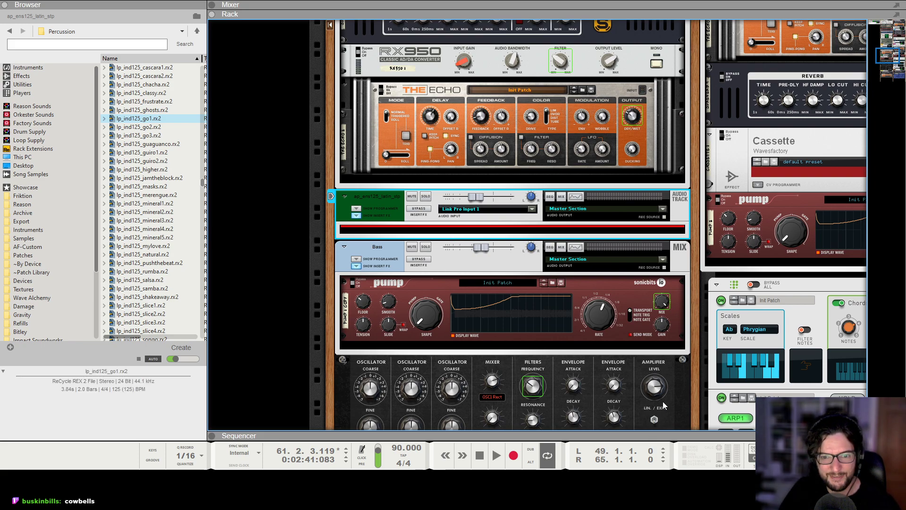
left_click(4, 5)
key("space")
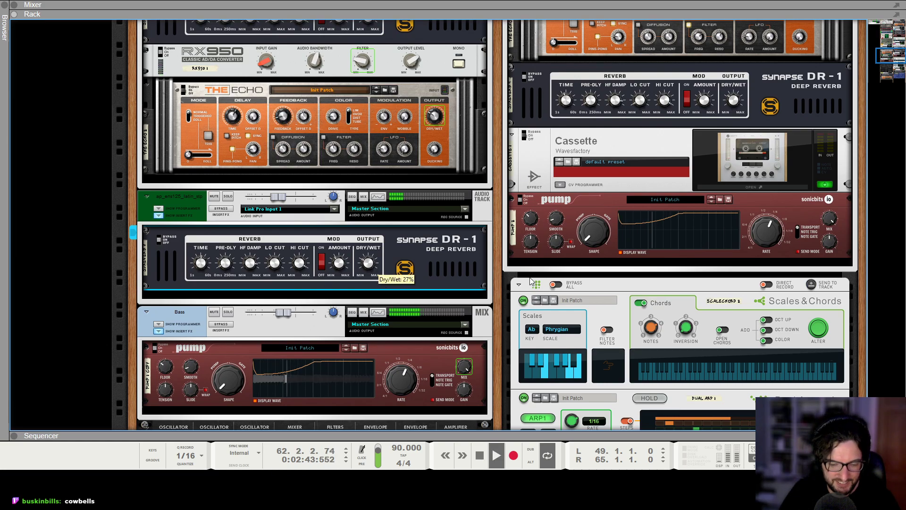
key("F5")
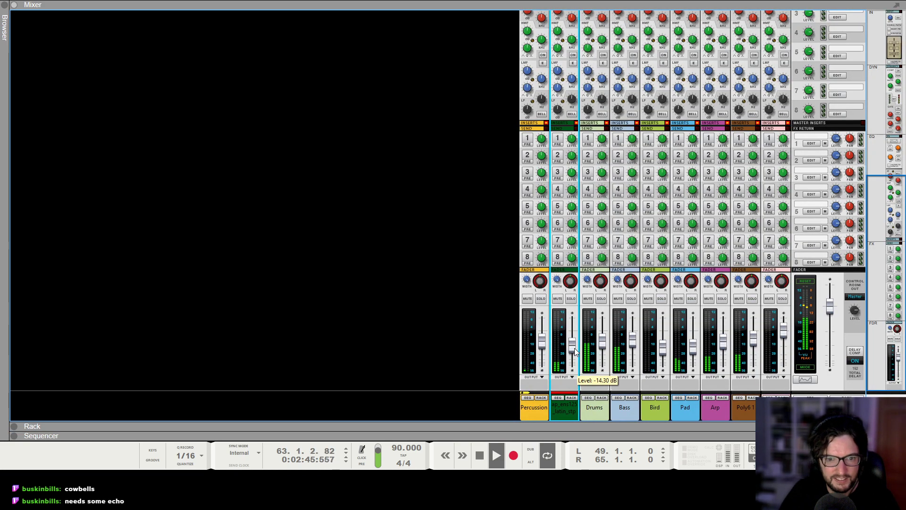
key("F7")
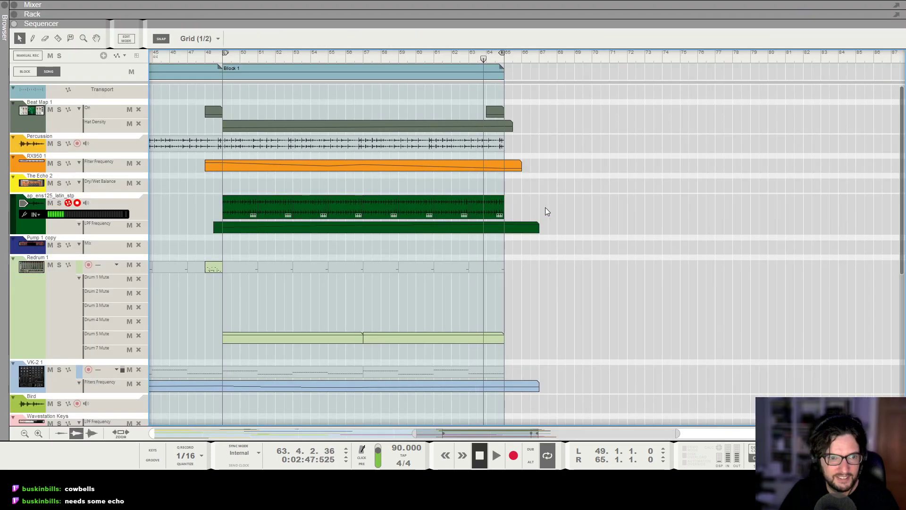
Delete the lp_ind125_go1 clips from bar 51 to 65 and repeat the first two-bar clip up to bar 57
left_click(241, 214)
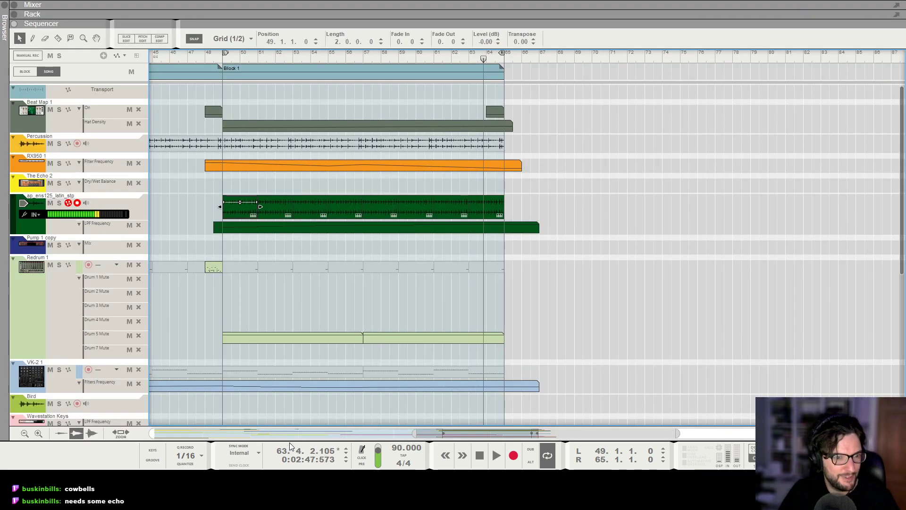
left_click_drag(555, 202, 277, 203)
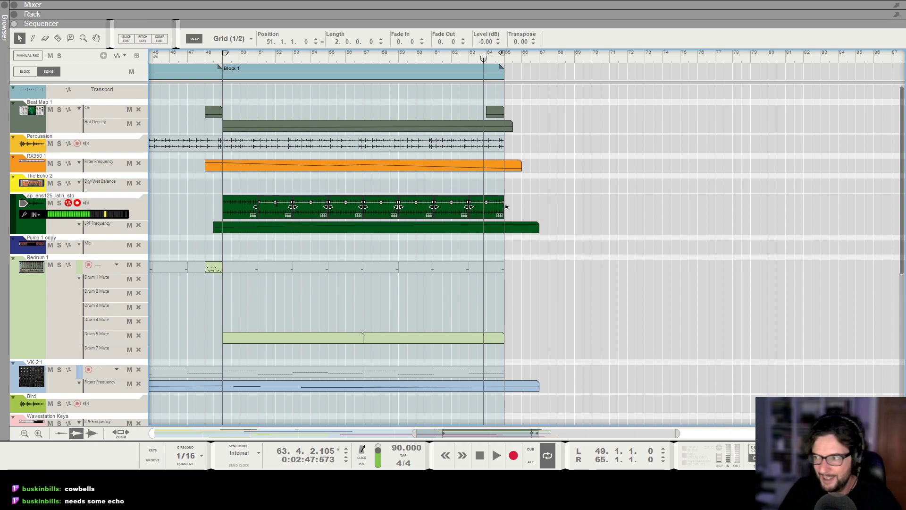
key("Delete")
left_click(234, 215)
key("ctrl+d")
key("ctrl+d")
key("ctrl+d")
key("ctrl+d")
key("ctrl+d")
key("ctrl+d")
key("ctrl+d")
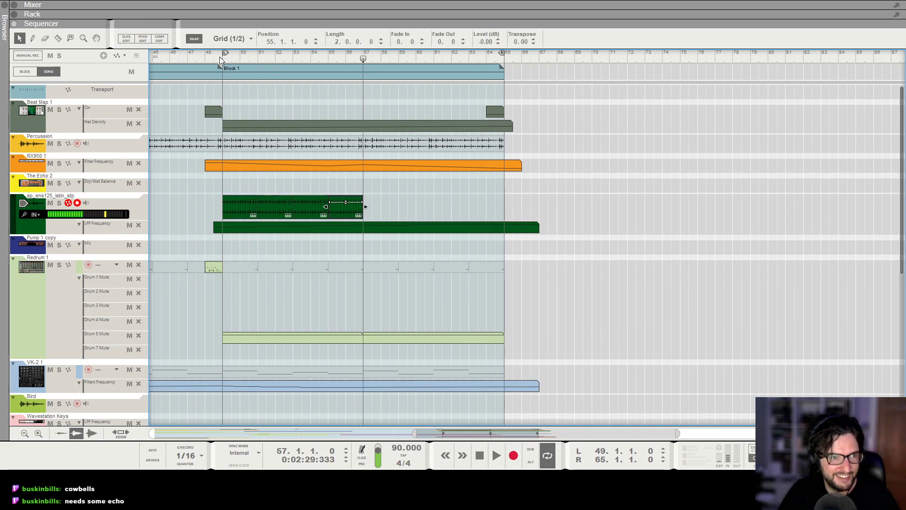
Play the section from bar 49 and copy The Echo below the DR-1 reverb in the ap_ens125_latin_stp track's inserts
key("space")
key("F6")
scroll(258, 340, "down", 5)
scroll(252, 292, "up", 5)
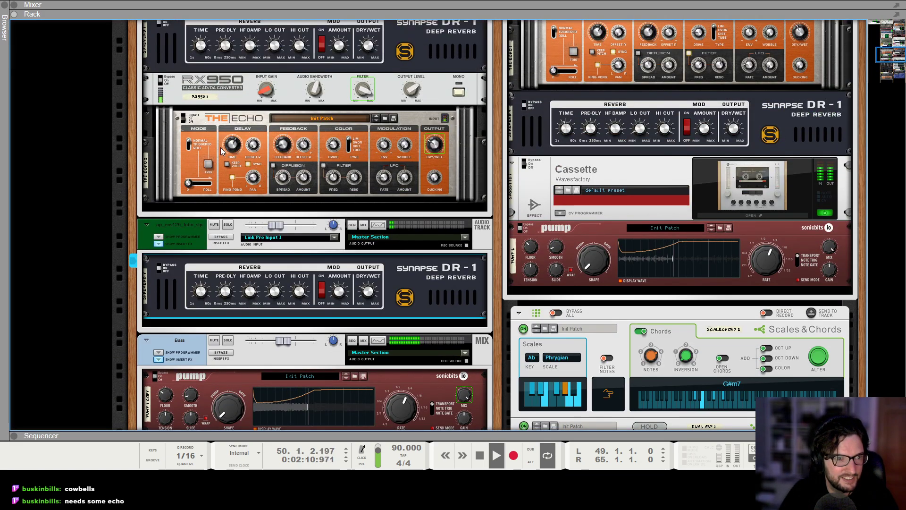
left_click_drag(343, 185, 332, 375)
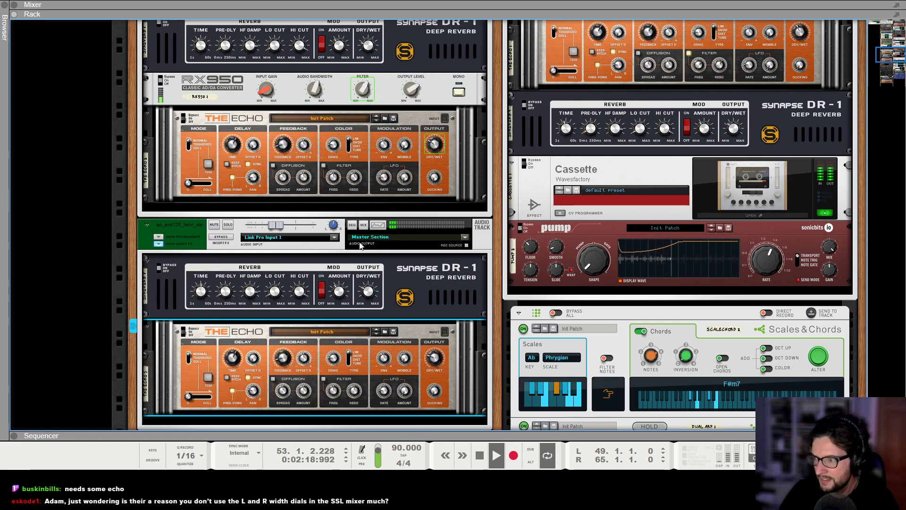
key("space")
Rename the Poly6 1 mixer channel to Sad Lead and the ap_ens125_latin_stp channel to Cowbells
left_click(428, 284)
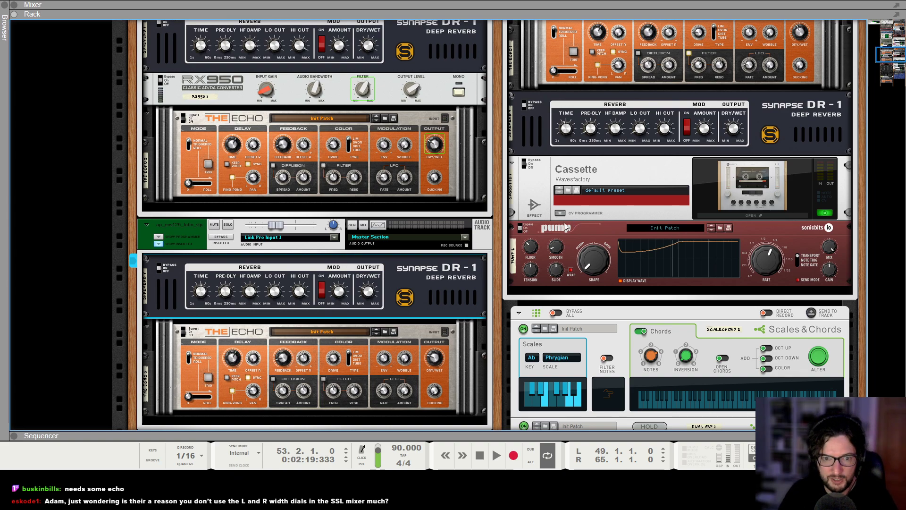
left_click(587, 227)
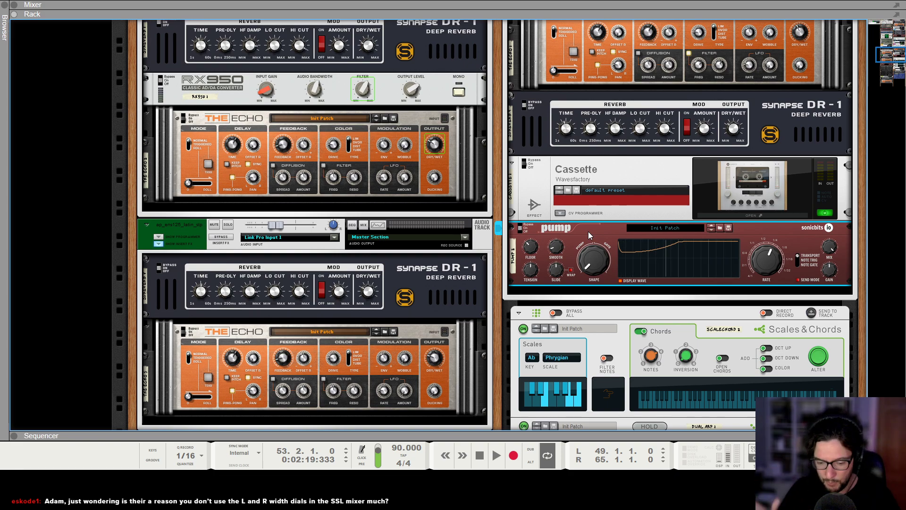
key("F5")
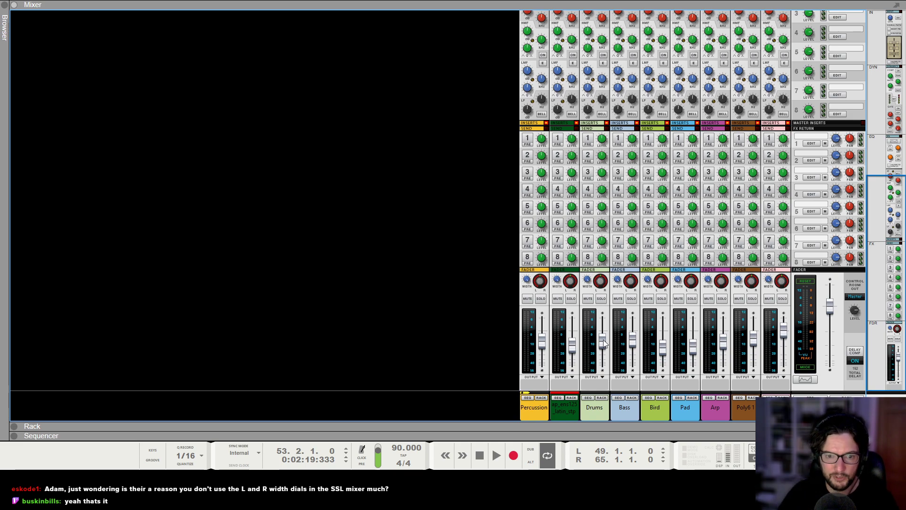
left_click(749, 412)
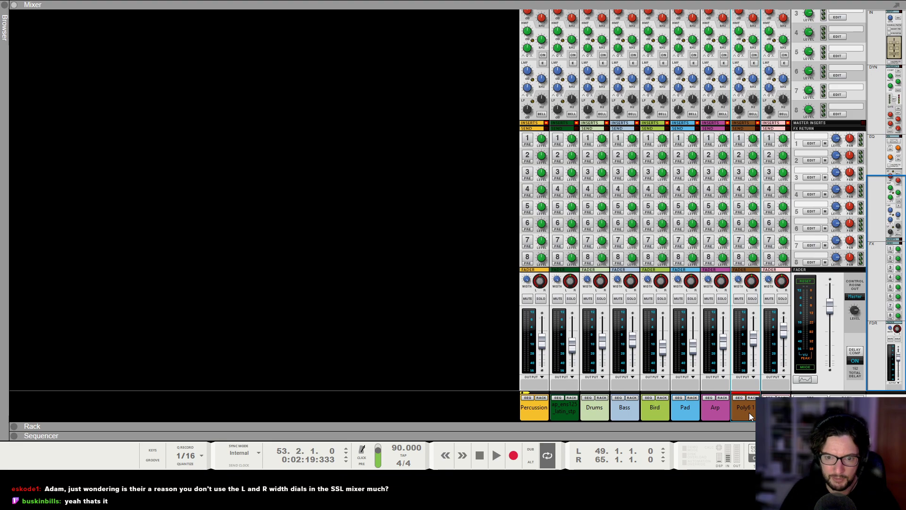
double_click(749, 413)
type("Sad Lead")
key("Return")
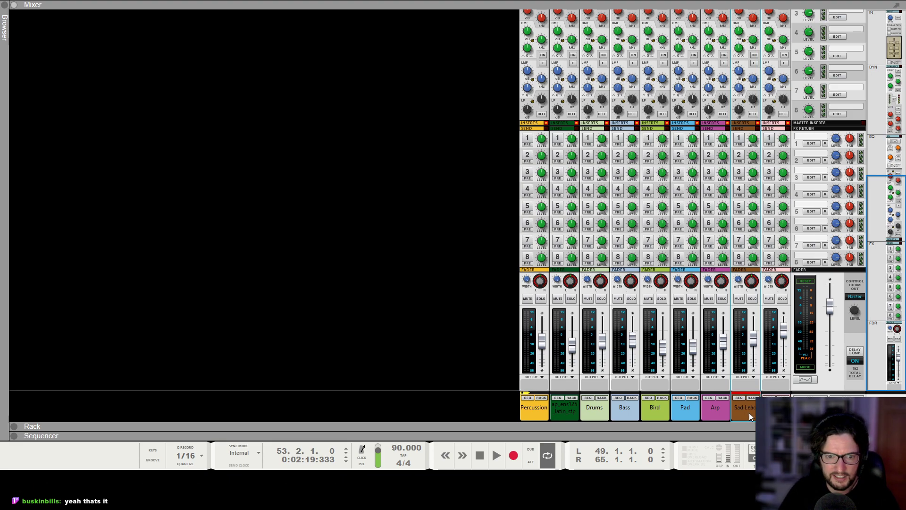
left_click(567, 411)
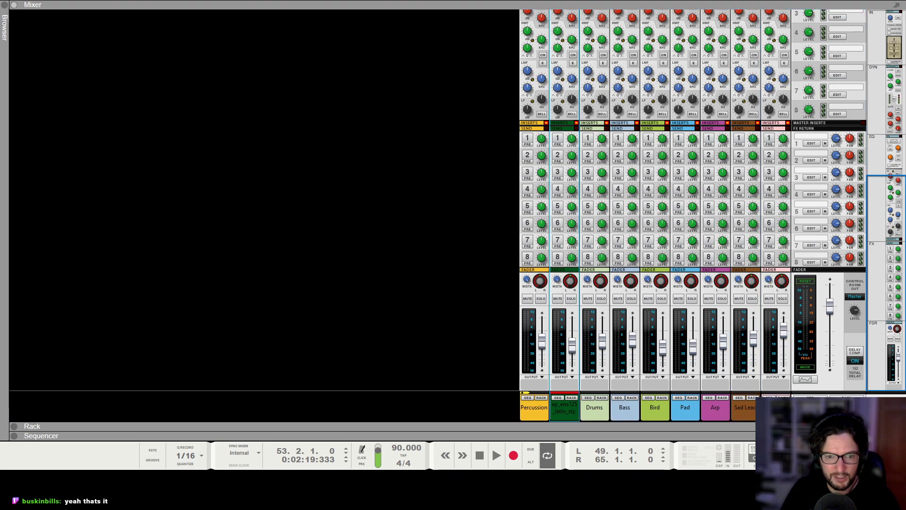
left_click(462, 283)
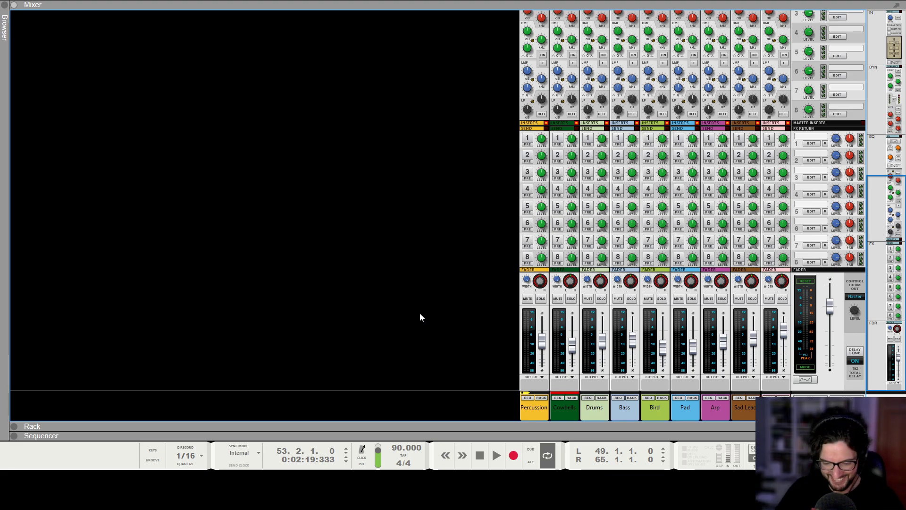
Move the song position to bar 48 in the sequencer
key("F6")
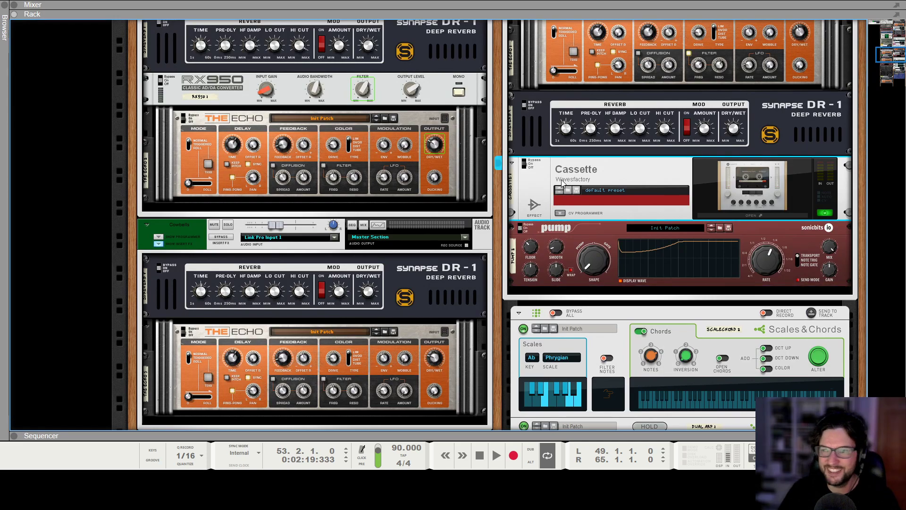
key("F7")
key("g")
key("g")
key("g")
key("g")
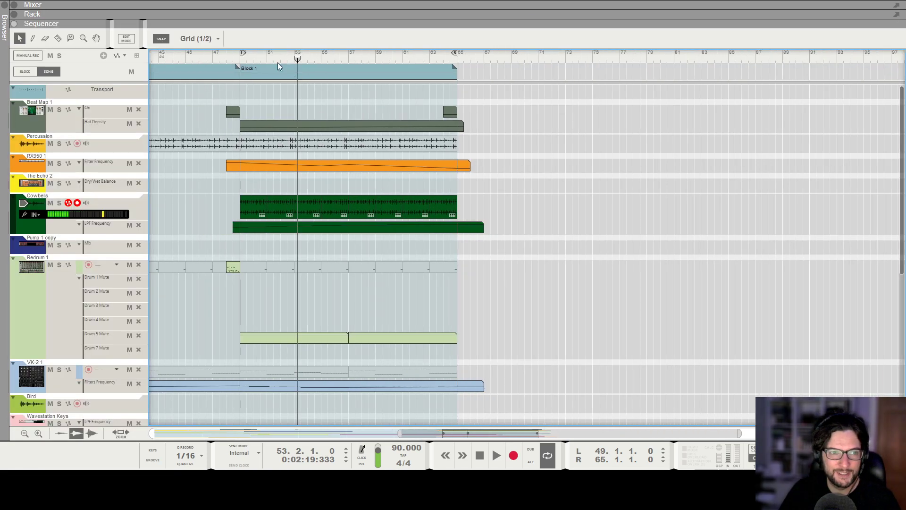
left_click(238, 61)
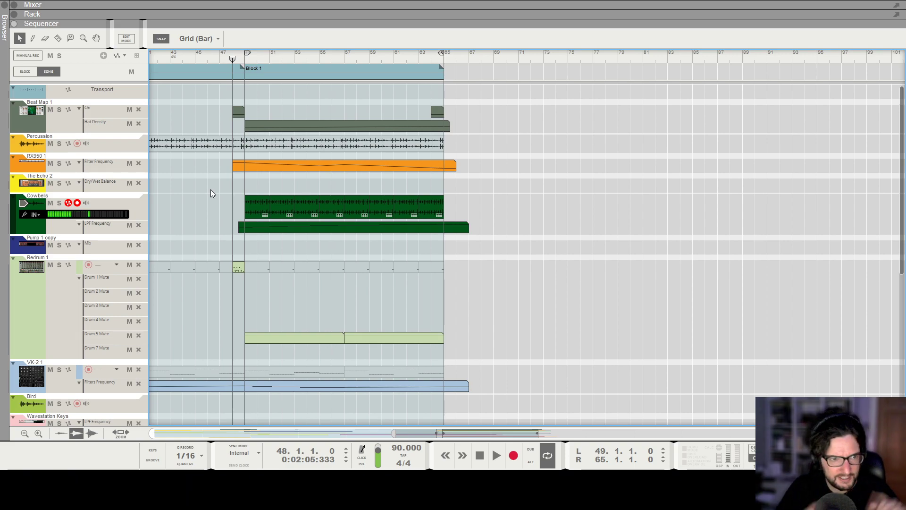
Add a Pulsar LFO below The Echo in the Cowbells track's inserts and show the track's programmer
key("F6")
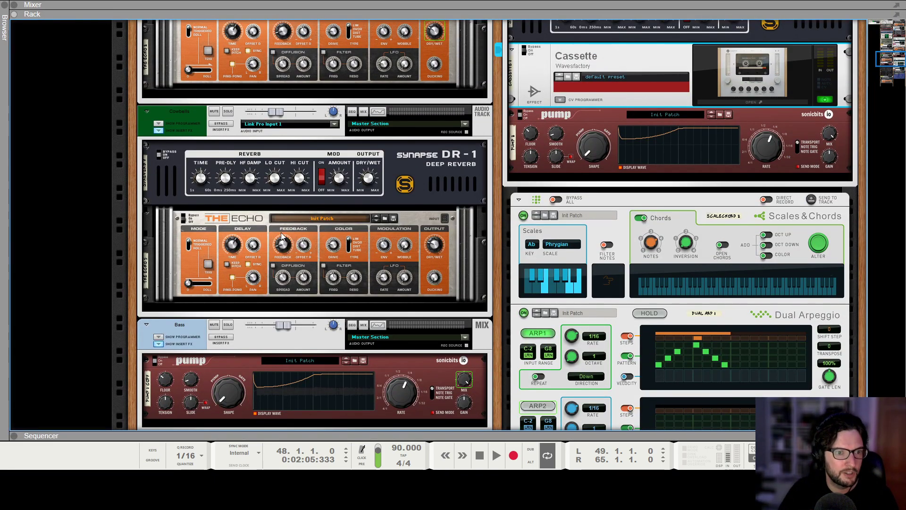
left_click(301, 250)
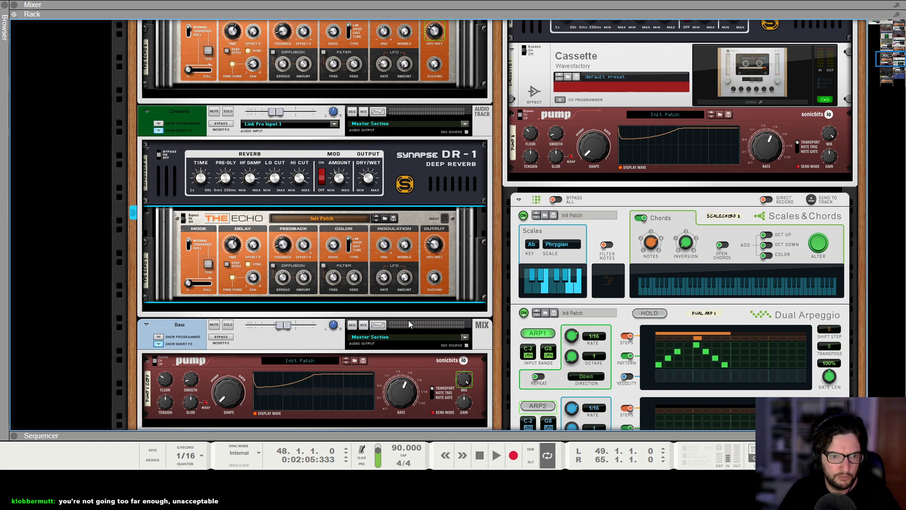
key("ctrl+alt+p")
left_click(158, 124)
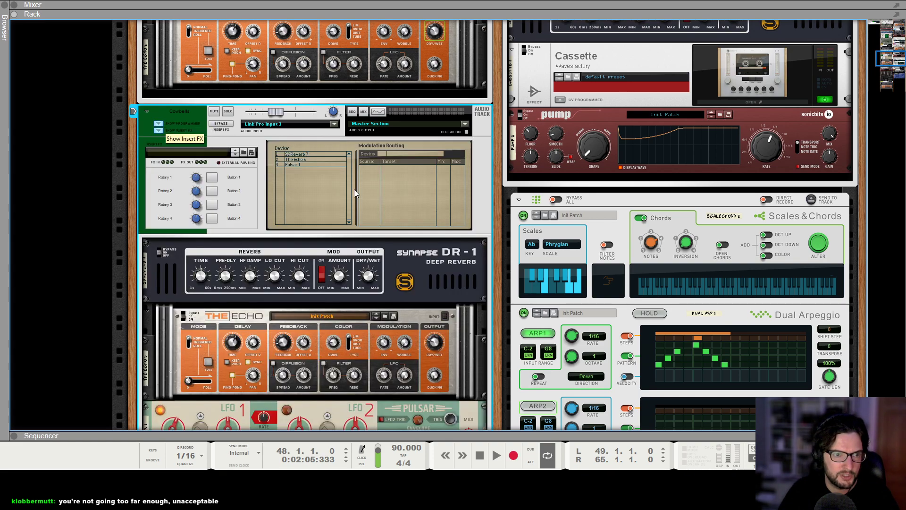
Route the Pulsar's LFO 1 CV output to the Cowbells track's pan CV input on the back of the rack
scroll(350, 190, "down", 1)
key("Tab")
scroll(429, 132, "down", 1)
left_click_drag(434, 121, 185, 327)
scroll(395, 114, "up", 1)
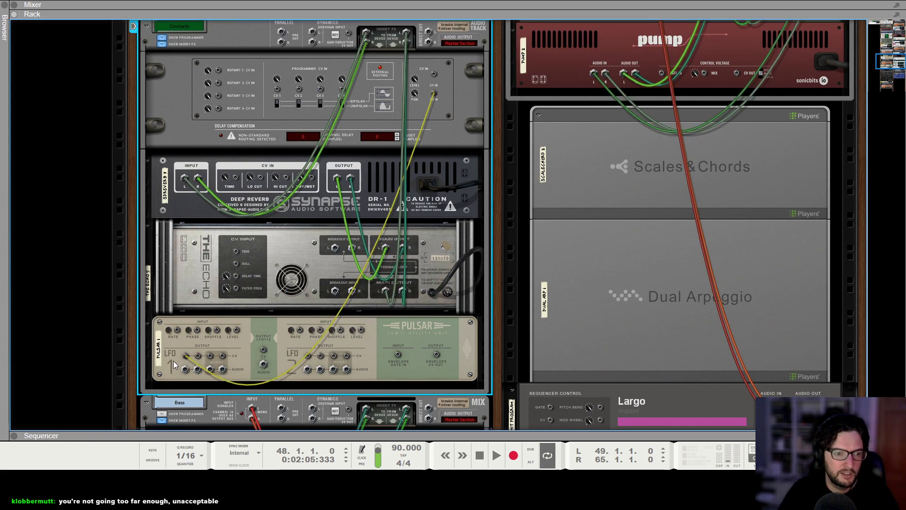
key("Tab")
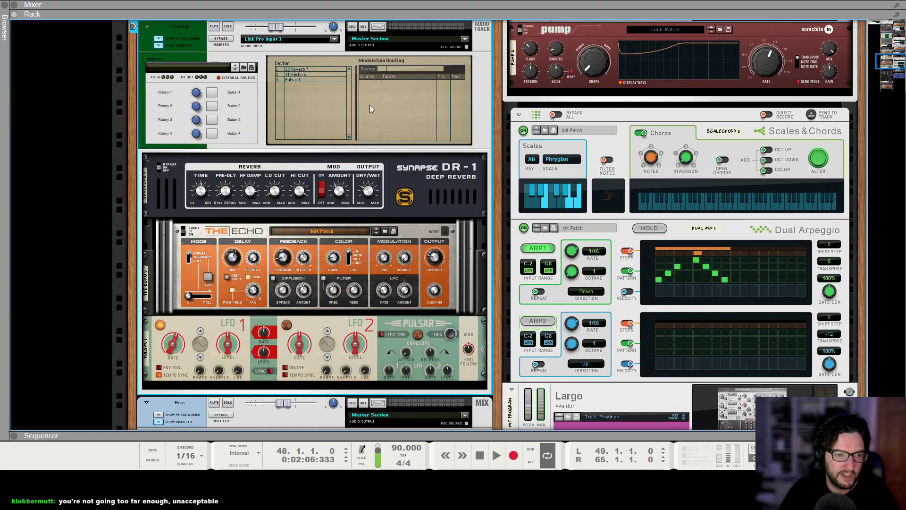
left_click(229, 344)
Play the section from bar 59 and set the Pulsar's LFO 1 level to 42%
key("F7")
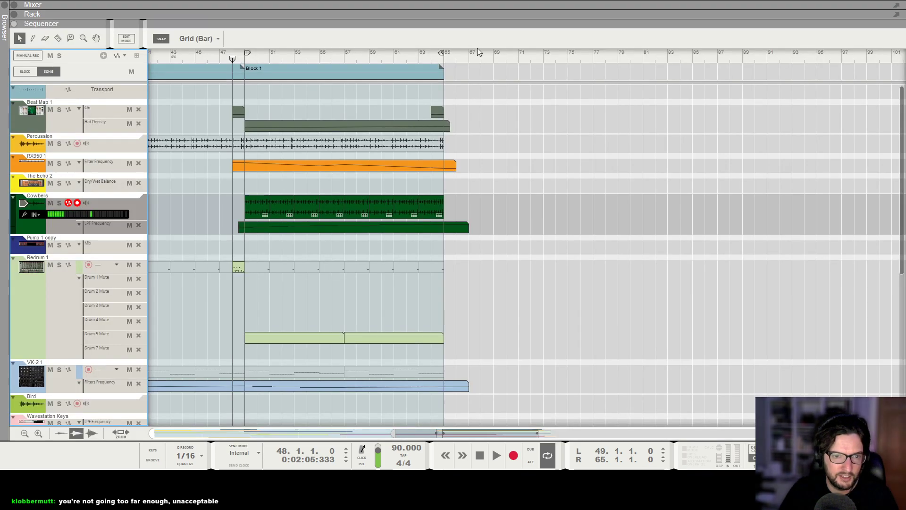
left_click(370, 57)
key("space")
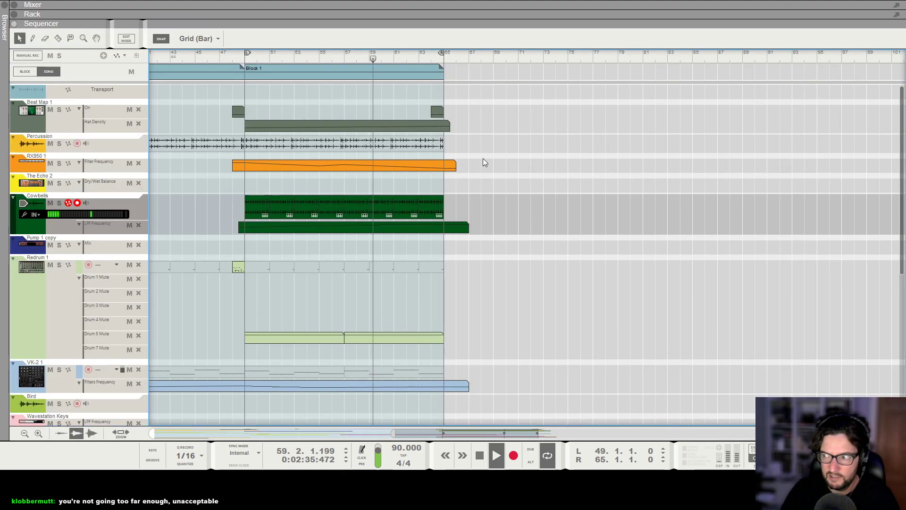
key("F6")
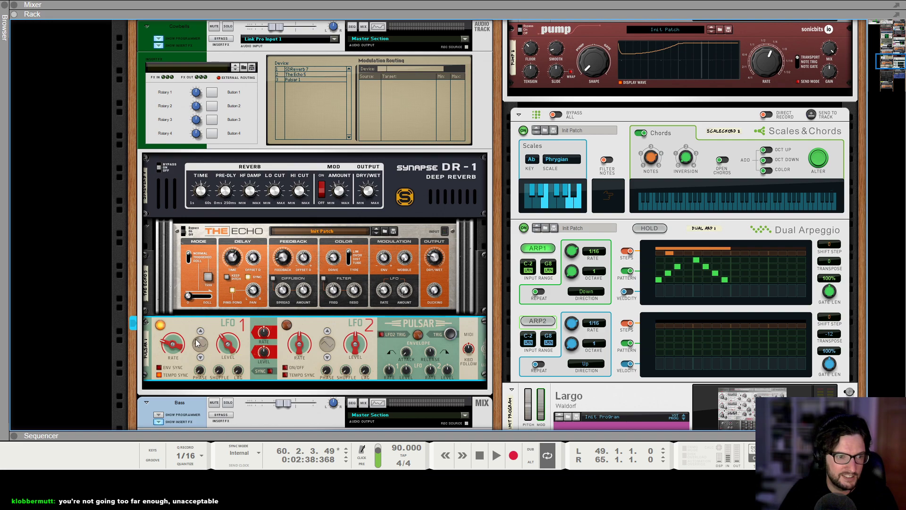
key("F7")
left_click(373, 80)
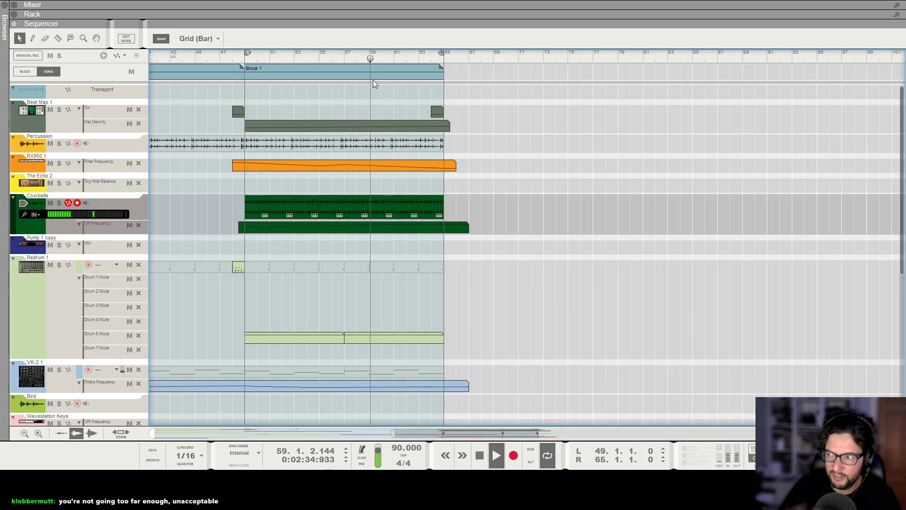
key("F6")
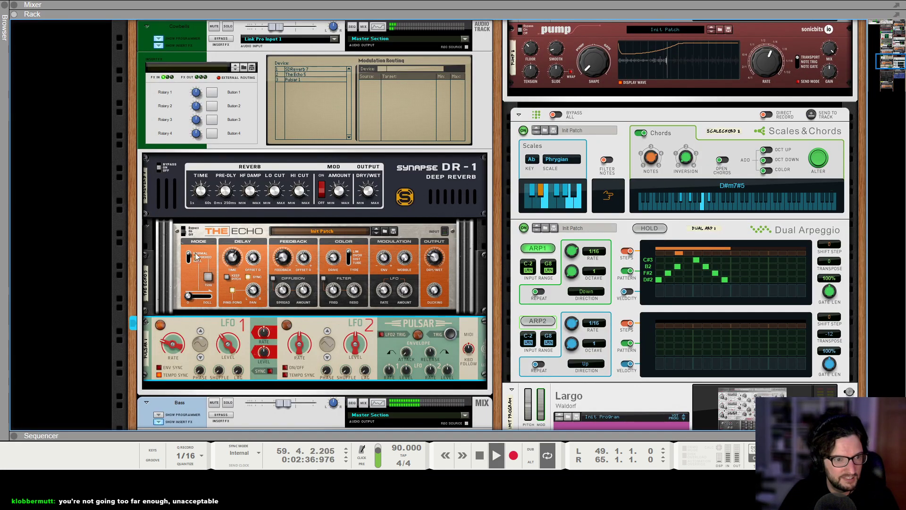
scroll(235, 343, "up", 4)
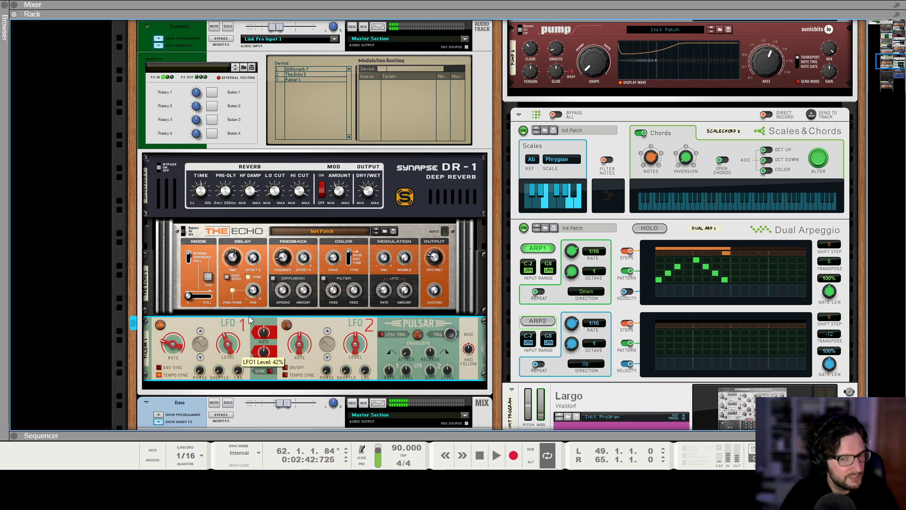
Play the section from around bar 57 and look through the automation lanes of all tracks
key("F7")
scroll(354, 196, "down", 3)
left_click(347, 59)
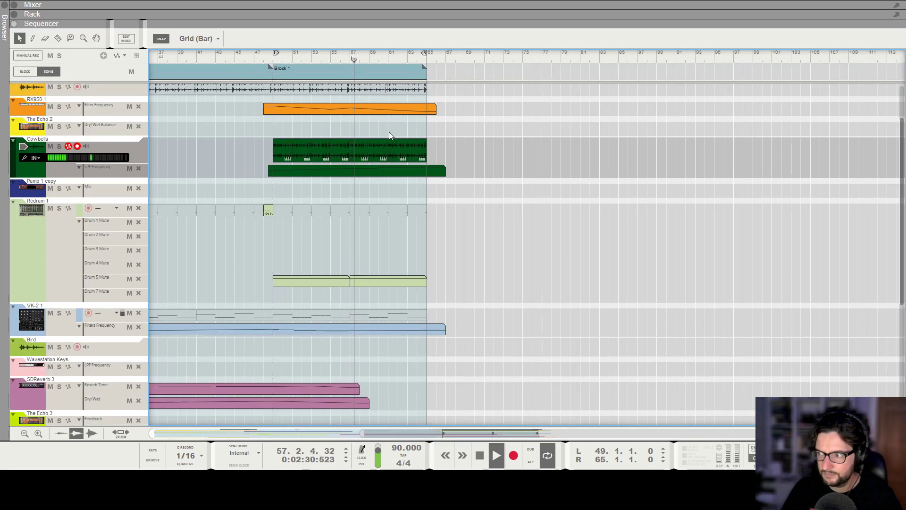
scroll(462, 236, "down", 10)
scroll(423, 329, "up", 2)
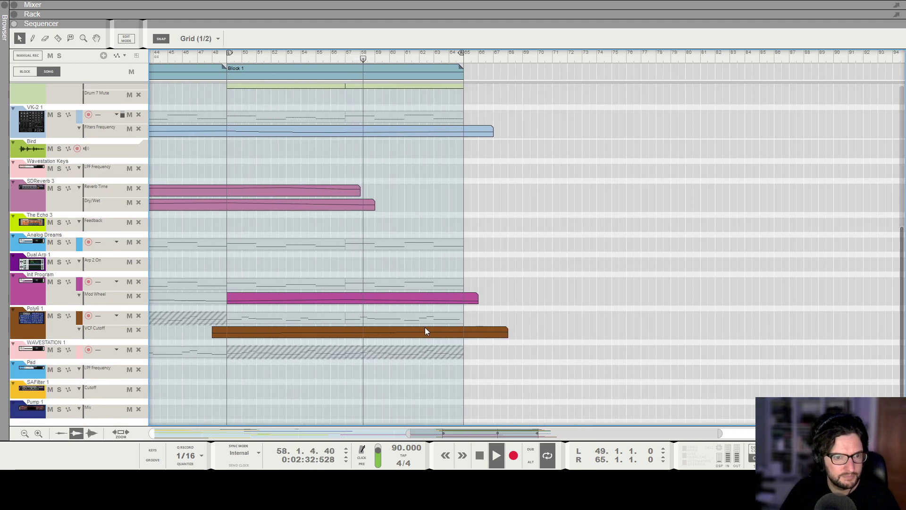
scroll(416, 254, "up", 13)
scroll(438, 234, "down", 2)
Set the Cowbells channel level to -18.28 dB during playback
key("F5")
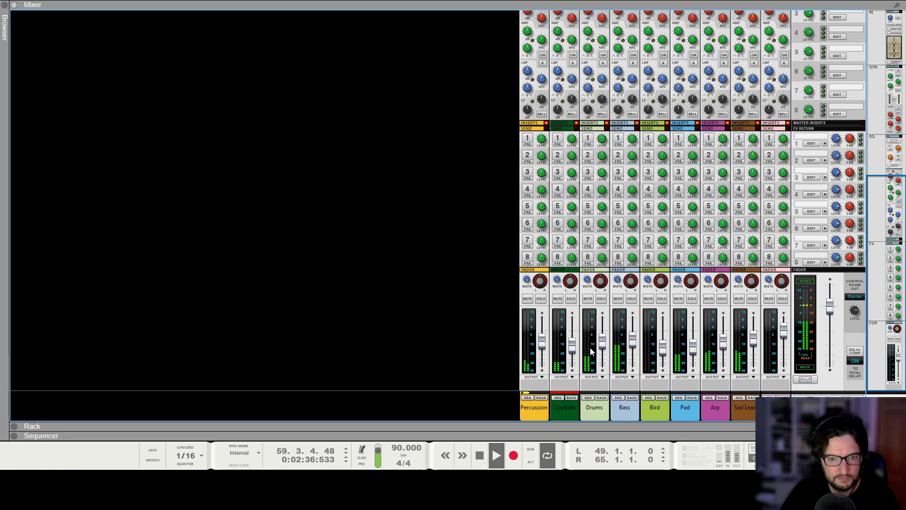
left_click_drag(572, 343, 572, 345)
key("F7")
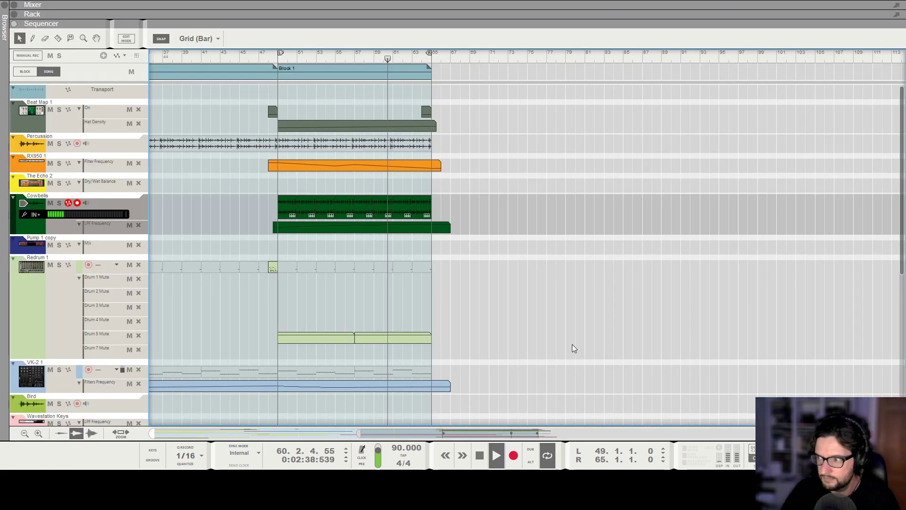
scroll(475, 271, "up", 3)
scroll(475, 270, "down", 2)
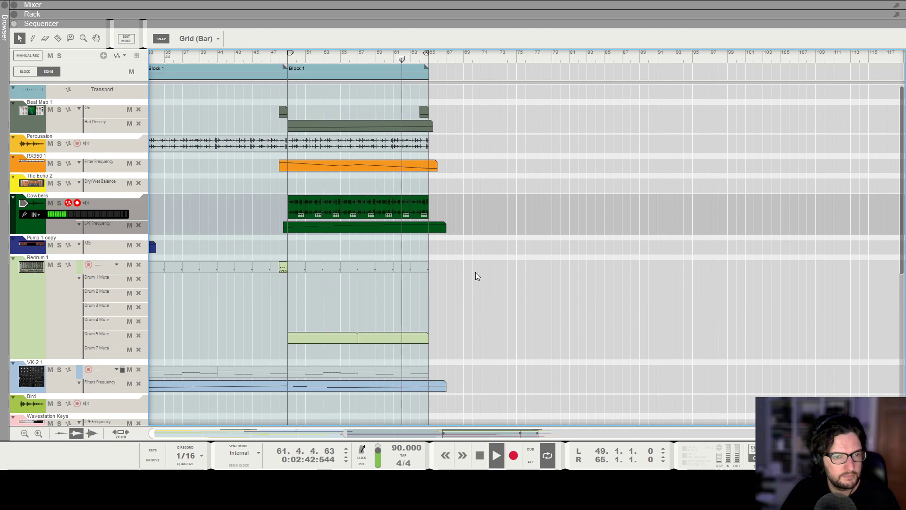
key("F5")
left_click_drag(574, 354, 575, 357)
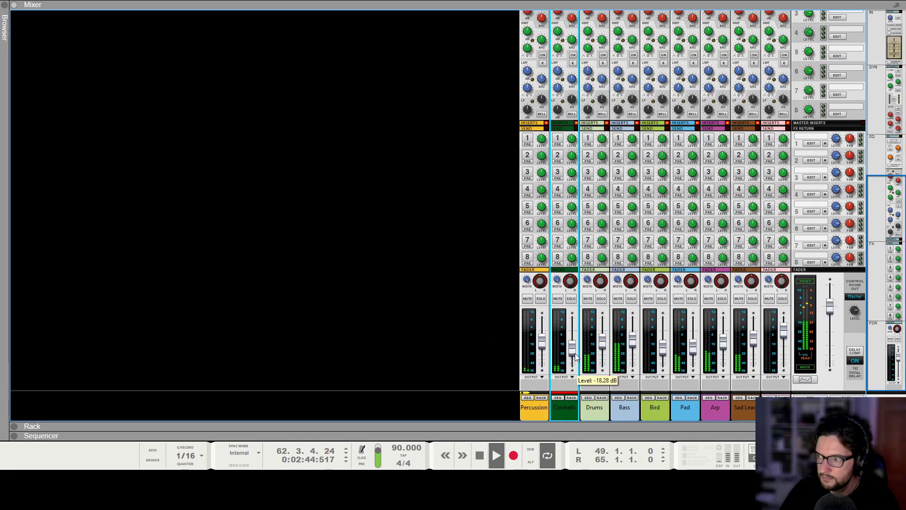
key("F7")
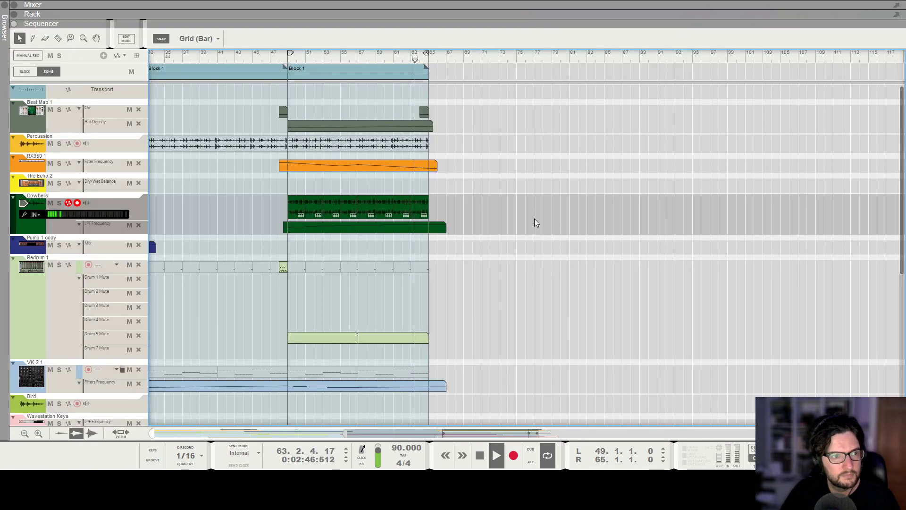
Stop playback and duplicate the Block 1 clip of bars 49 to 65 so the copy fills bars 65 to 81
scroll(458, 118, "up", 2)
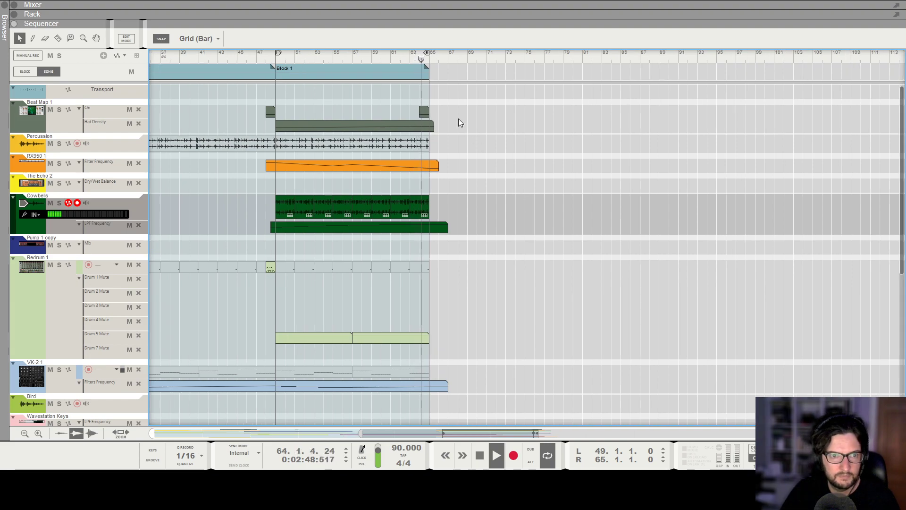
key("h")
key("h")
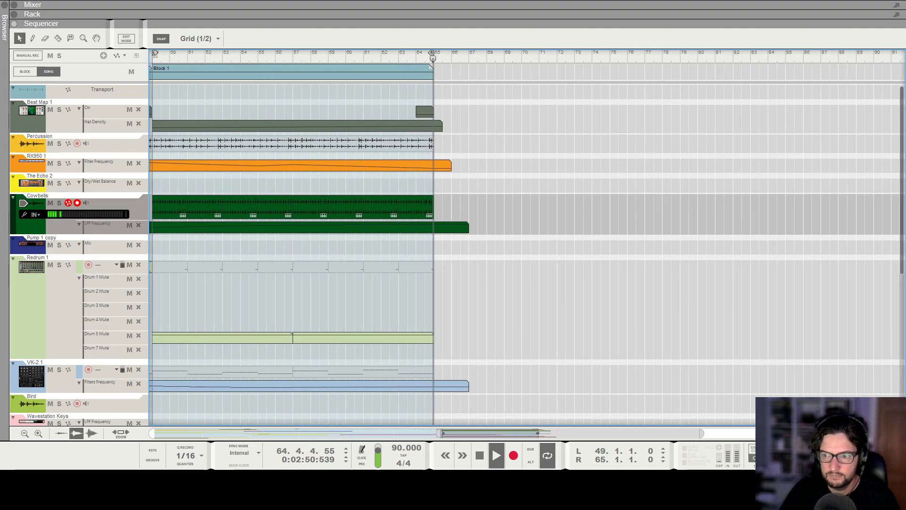
key("space")
scroll(401, 142, "down", 8)
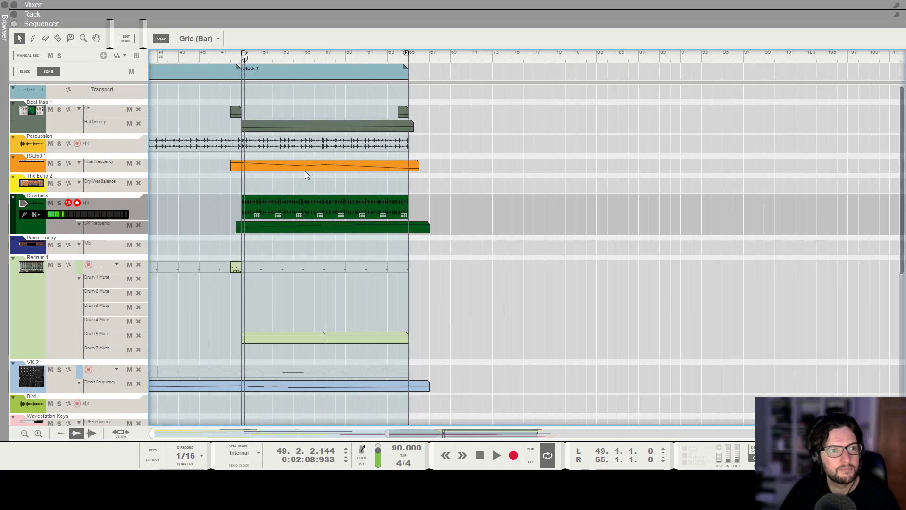
scroll(305, 170, "left", 2)
scroll(305, 170, "down", 5)
left_click(444, 74)
key("ctrl+d")
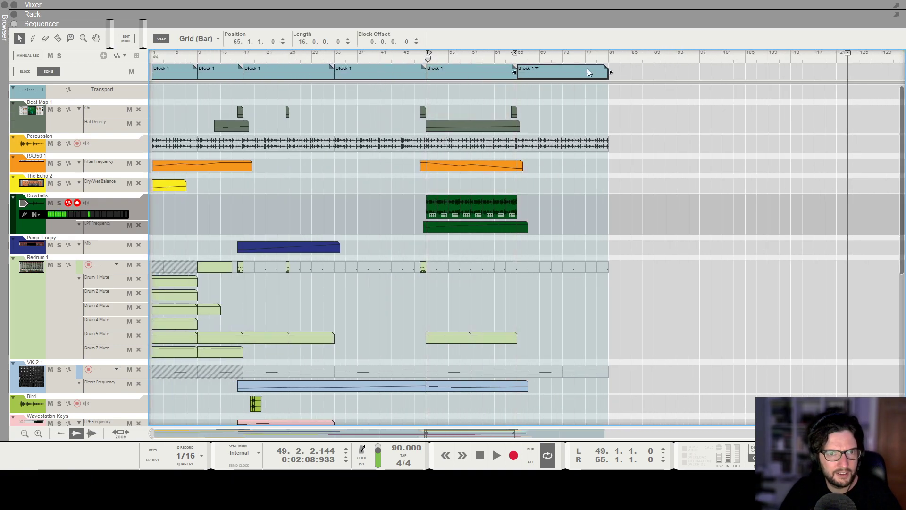
Set the loop range from bar 65 to bar 81 and move the song position to bar 65
key("alt+KP_2")
left_click(516, 57, "ctrl")
left_click_drag(420, 55, 516, 55)
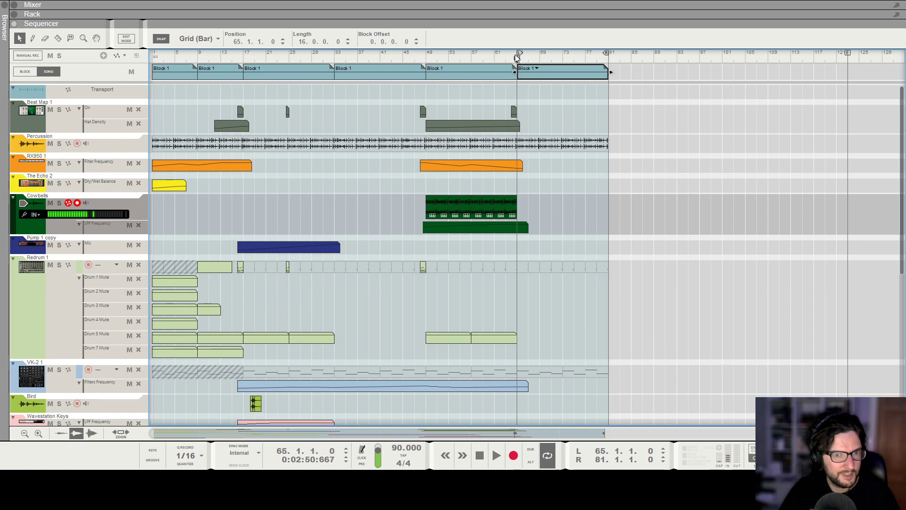
Duplicate the Cowbells clips of bars 49 to 65 so the copies fill bars 65 to 81
scroll(516, 55, "up", 1)
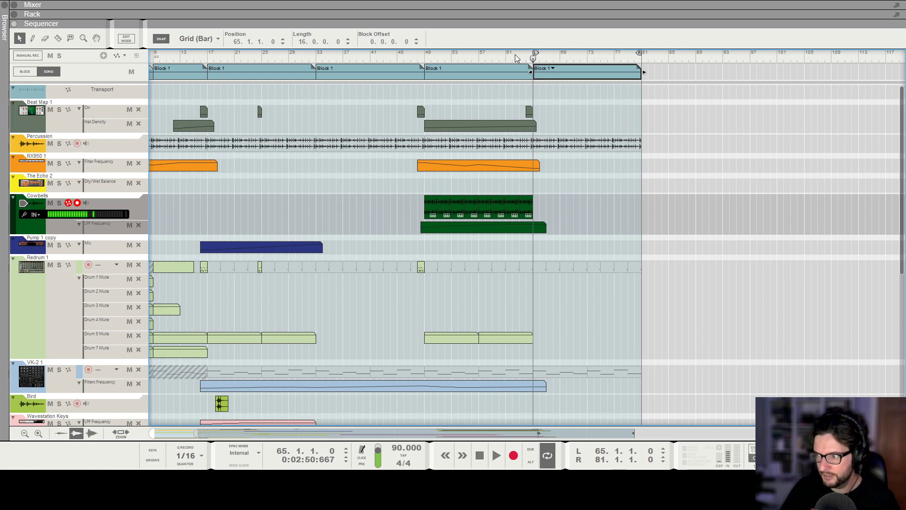
left_click_drag(551, 194, 409, 216)
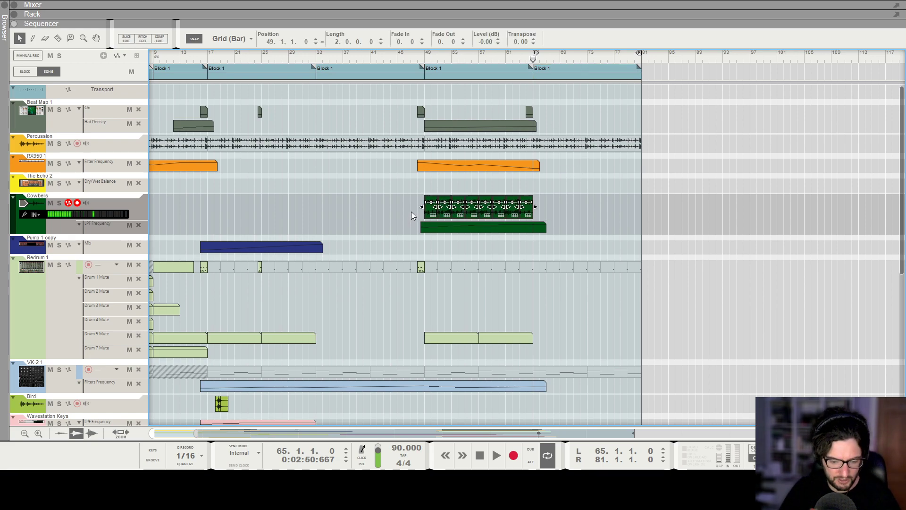
key("ctrl+d")
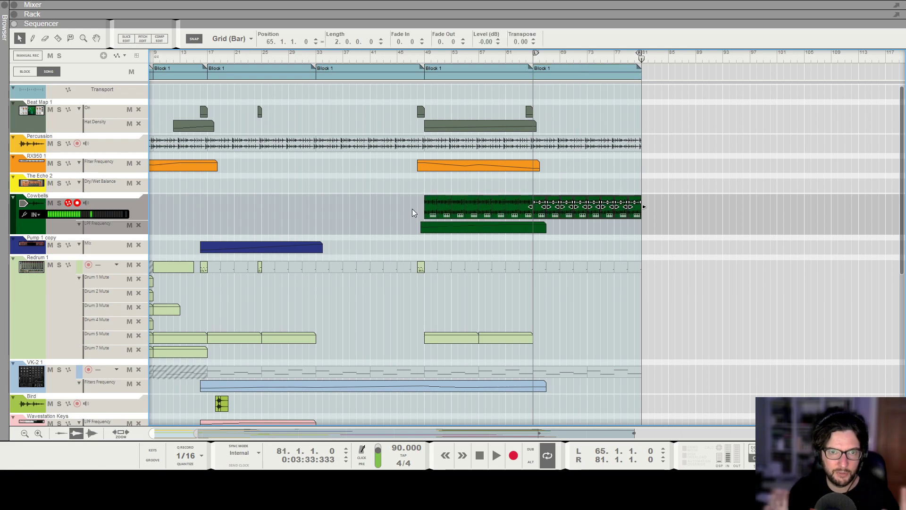
Play from bar 49 and extend the start of Beat Map 1's Hat Density automation clip to bar 48
left_click(432, 57)
left_click(424, 60)
key("space")
left_click(433, 127)
scroll(426, 126, "up", 2)
left_click_drag(421, 126, 415, 126)
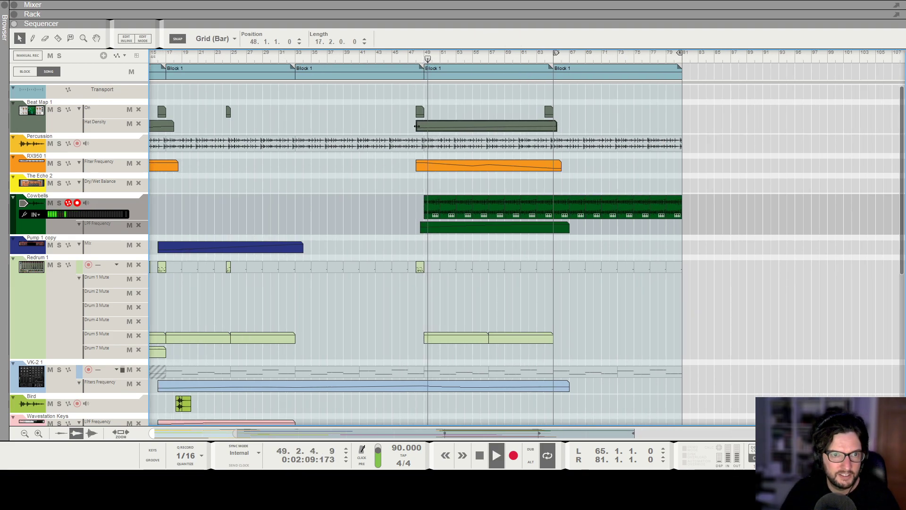
Look through the remaining tracks' automation lanes and the rack devices while the section from bar 49 plays
scroll(426, 195, "down", 6)
scroll(576, 226, "down", 2)
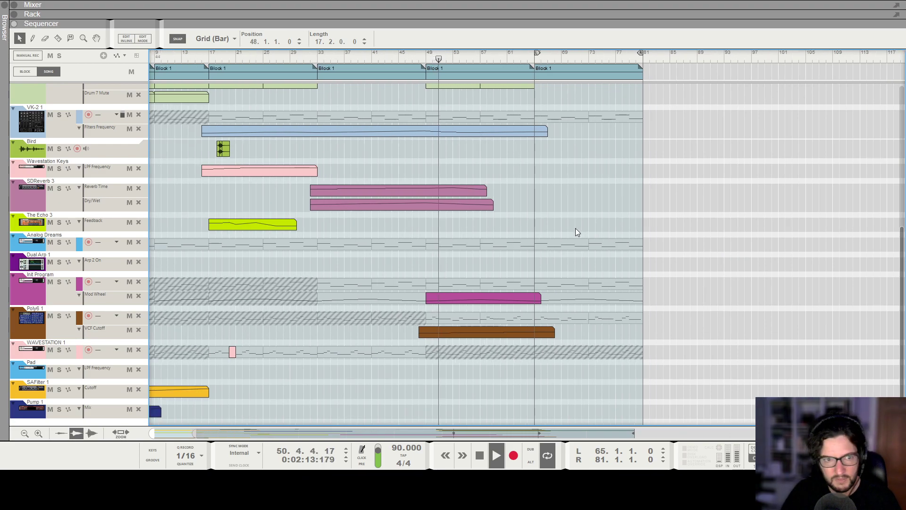
scroll(576, 228, "up", 6)
scroll(576, 222, "up", 2)
left_click(457, 185)
key("F6")
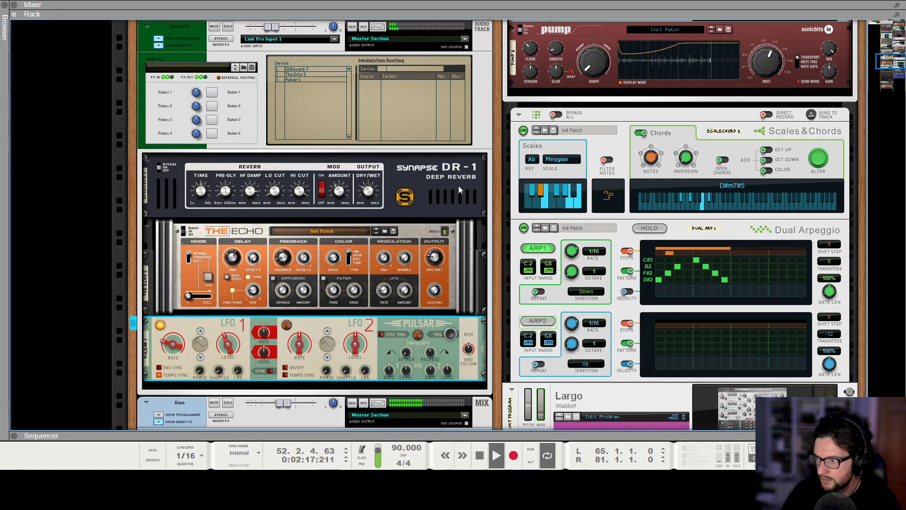
scroll(457, 185, "down", 10)
scroll(516, 217, "up", 4)
key("F7")
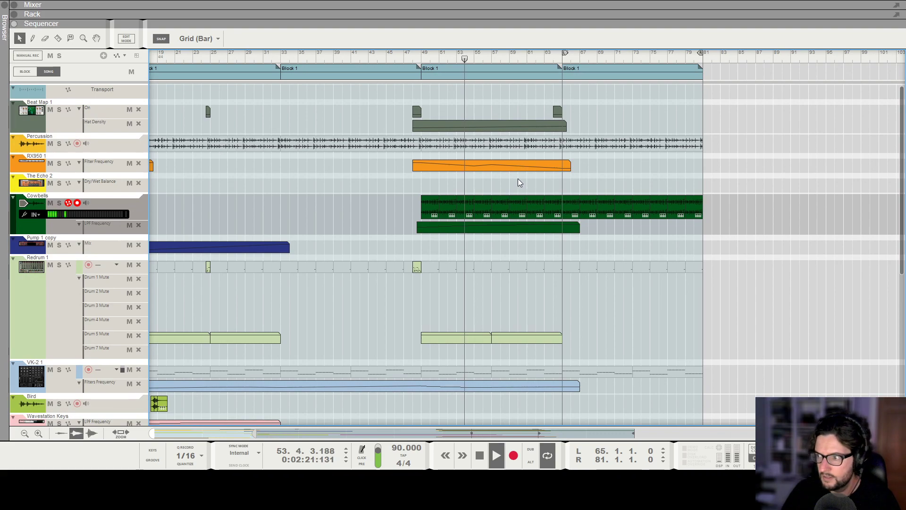
scroll(518, 179, "left", 1)
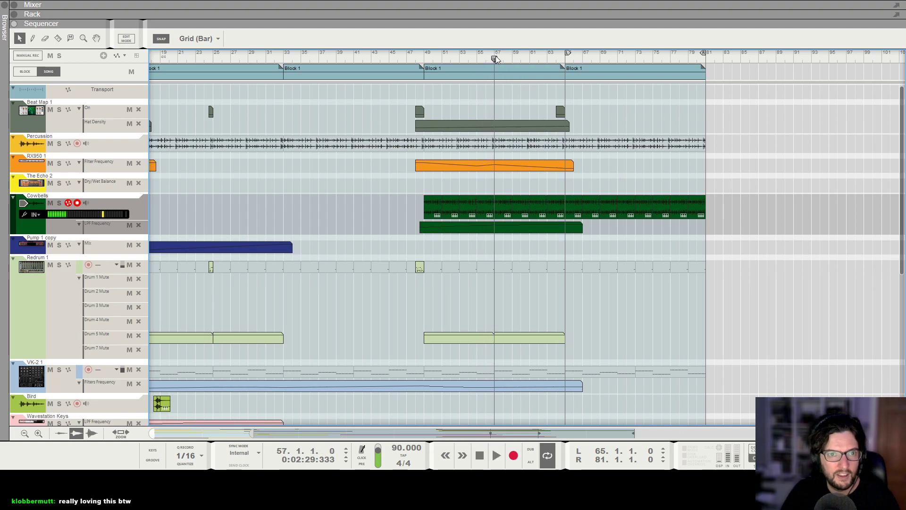
Open the browser and audition percussion loops in the Percussion folder
left_click(7, 3)
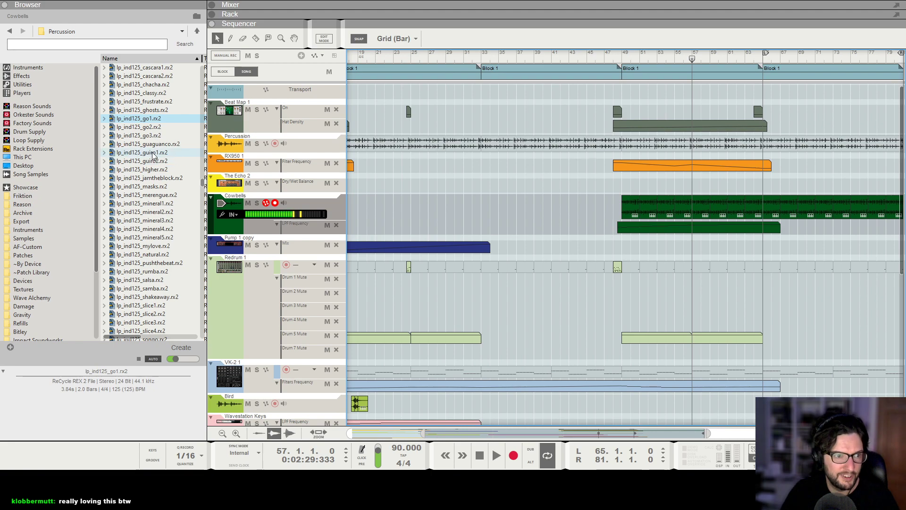
scroll(156, 222, "down", 10)
scroll(166, 230, "down", 5)
left_click(171, 246)
scroll(171, 239, "down", 5)
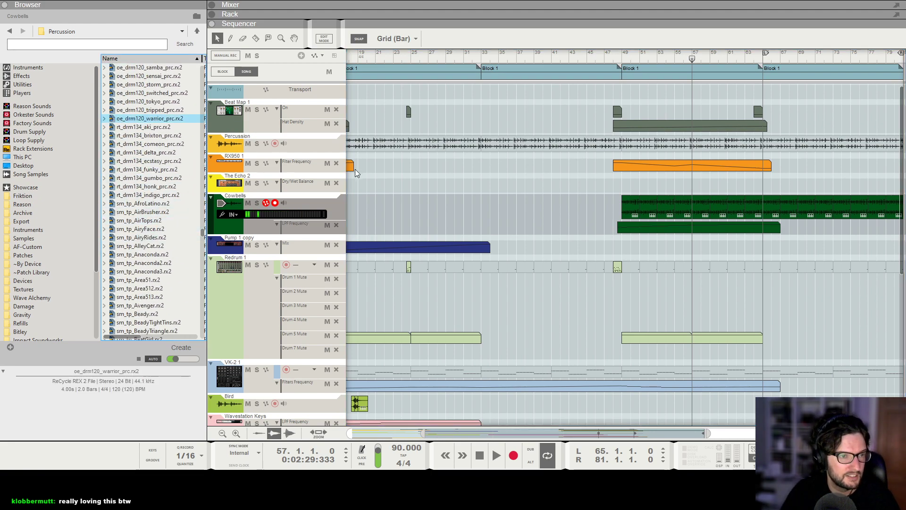
scroll(354, 171, "right", 2)
left_click(148, 204)
scroll(223, 219, "down", 3)
scroll(519, 225, "up", 2)
scroll(528, 230, "up", 2)
Preview the Anaconda loops and place sm_tp_Anaconda2.rx2 on a new audio track below Cowbells at bar 57
left_click(183, 262)
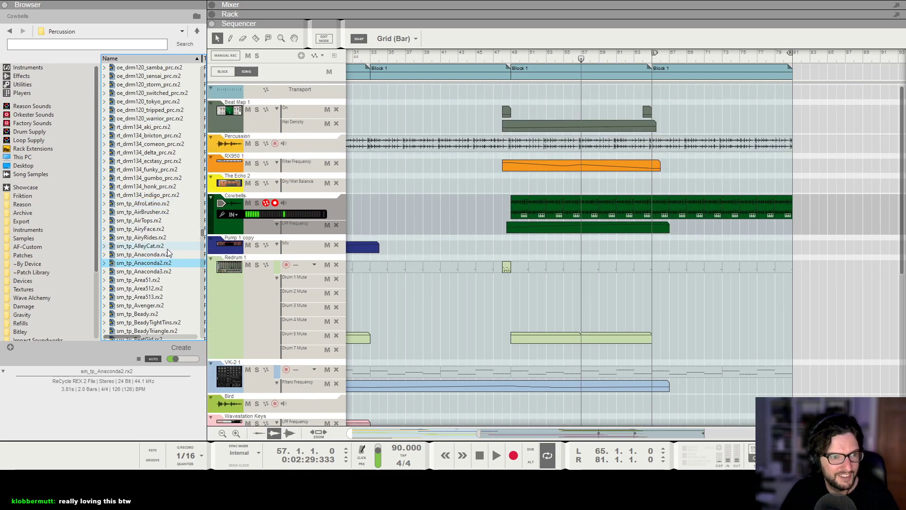
left_click(168, 279)
scroll(167, 283, "down", 2)
left_click_drag(149, 211, 567, 240)
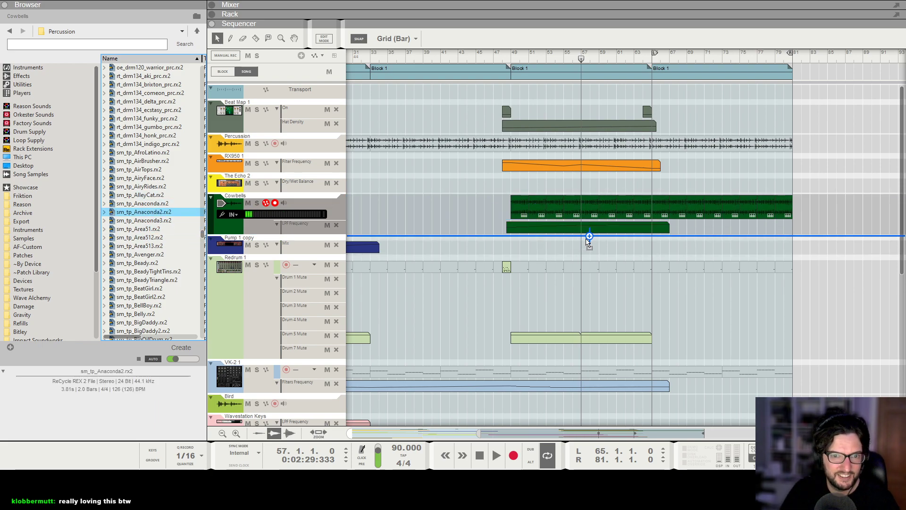
left_click_drag(403, 303, 403, 303)
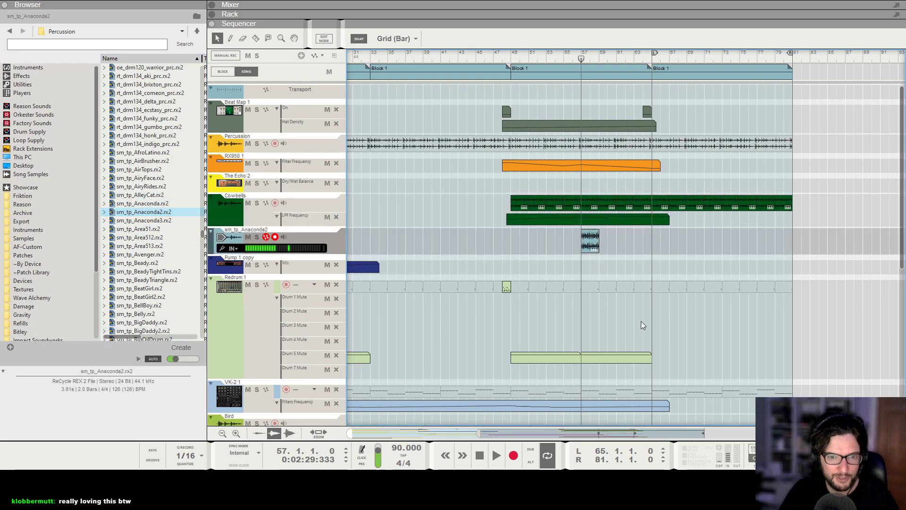
Set the sm_tp_Anaconda2 channel level to -14.30 dB in the mixer during playback
key("F5")
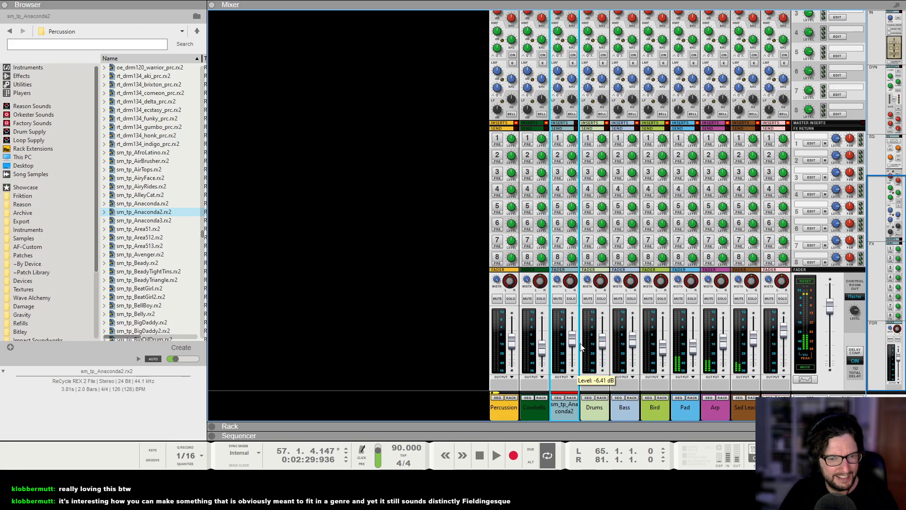
scroll(580, 347, "up", 3)
key("space")
scroll(579, 347, "down", 3)
left_click_drag(573, 343, 575, 351)
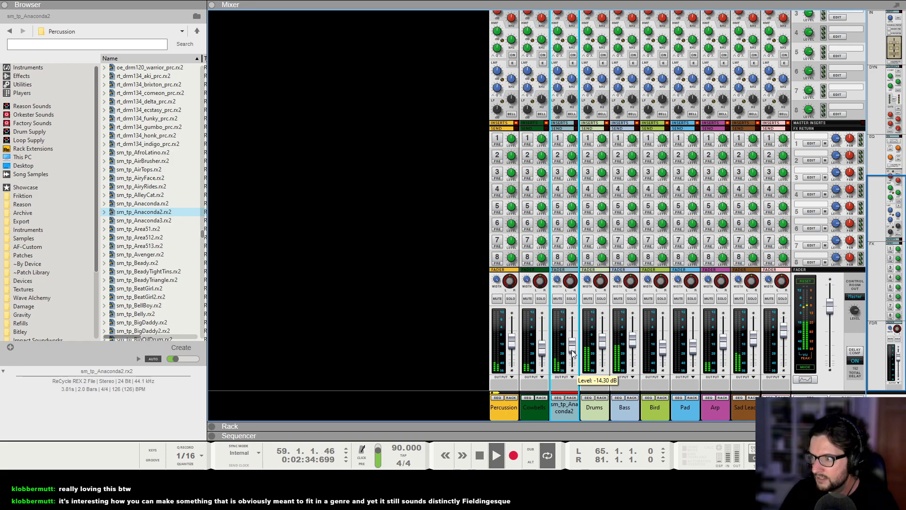
Repeat the sm_tp_Anaconda2 loop clip up to bar 65 and start playback from bar 57
key("F7")
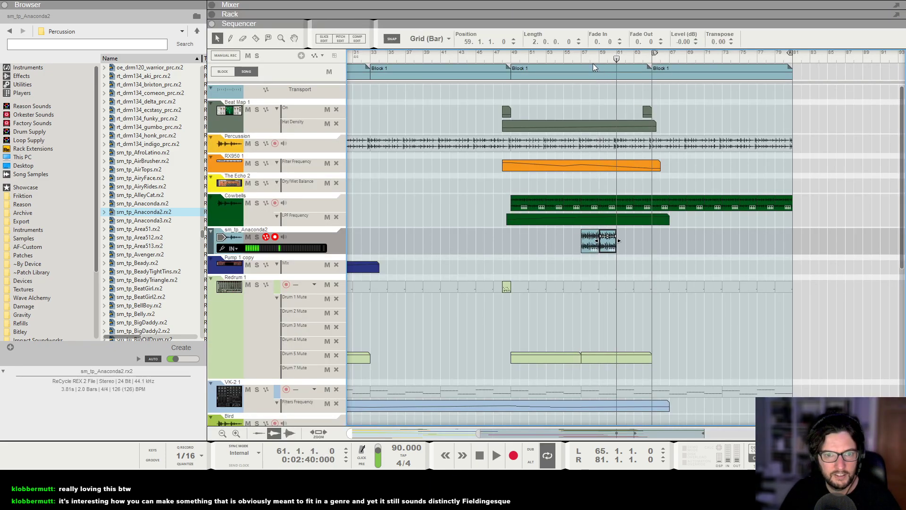
left_click(583, 55)
key("space")
Automate the sm_tp_Anaconda2 channel's LPF Frequency with a curve rising from 351 at bar 57 to a higher point at bar 65
key("F5")
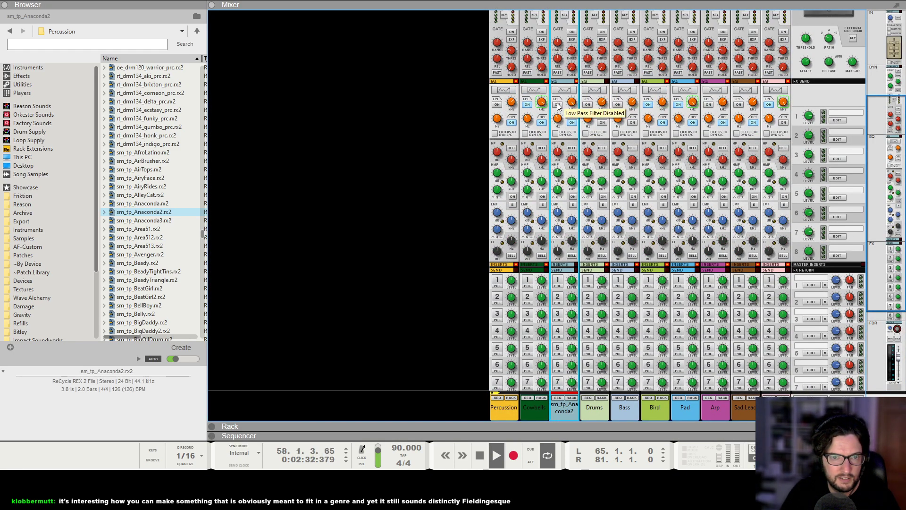
key("F5+F7")
left_click_drag(574, 418, 763, 418)
double_click(727, 418)
left_click(581, 414, "alt")
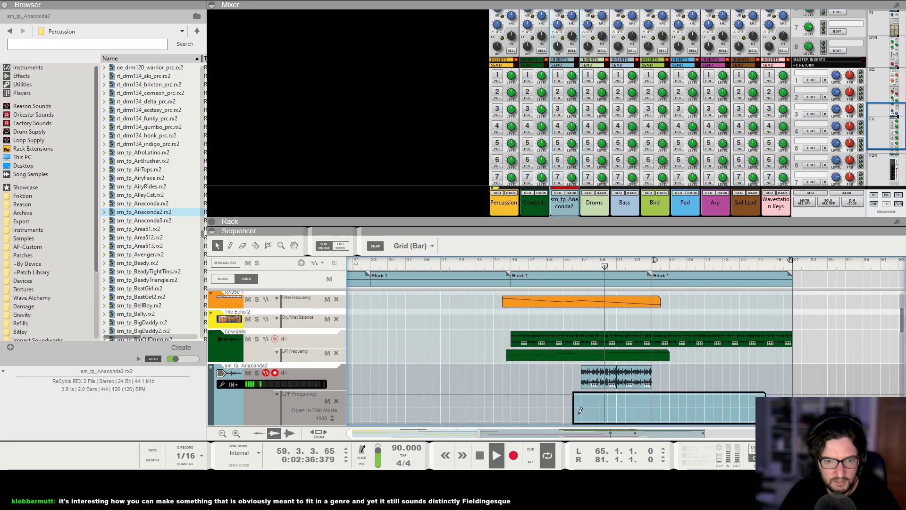
left_click(652, 394, "alt")
double_click(607, 397)
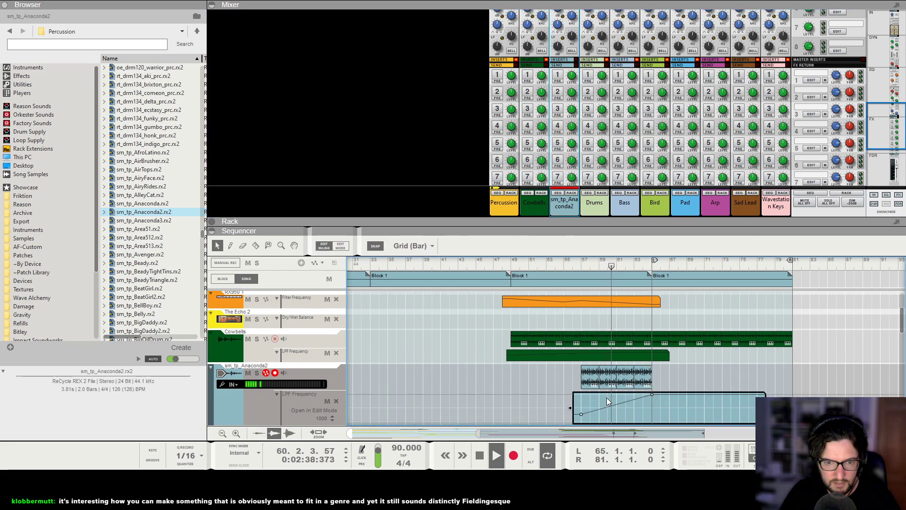
left_click_drag(609, 406, 610, 399)
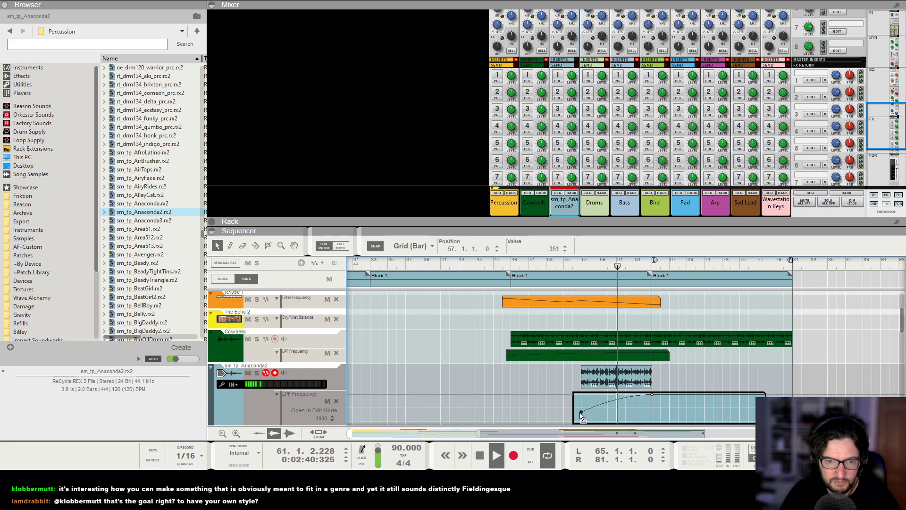
Stop playback and add a Synapse DR-1 Deep Reverb to the sm_tp_Anaconda2 channel's insert effects
left_click(571, 193)
key("space")
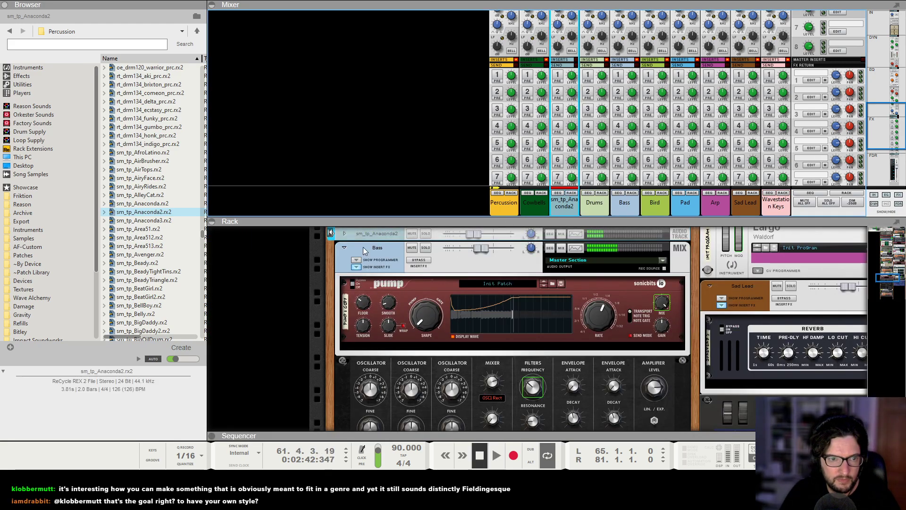
left_click(344, 233)
left_click(362, 267)
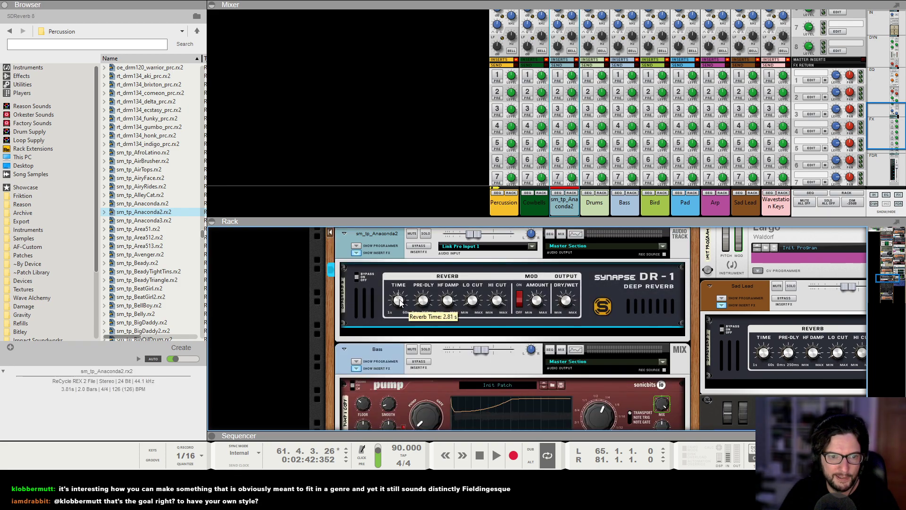
Set the Cowbells channel level to -22.13 dB, resume playback and return to the sequencer
scroll(588, 102, "down", 5)
left_click(542, 148)
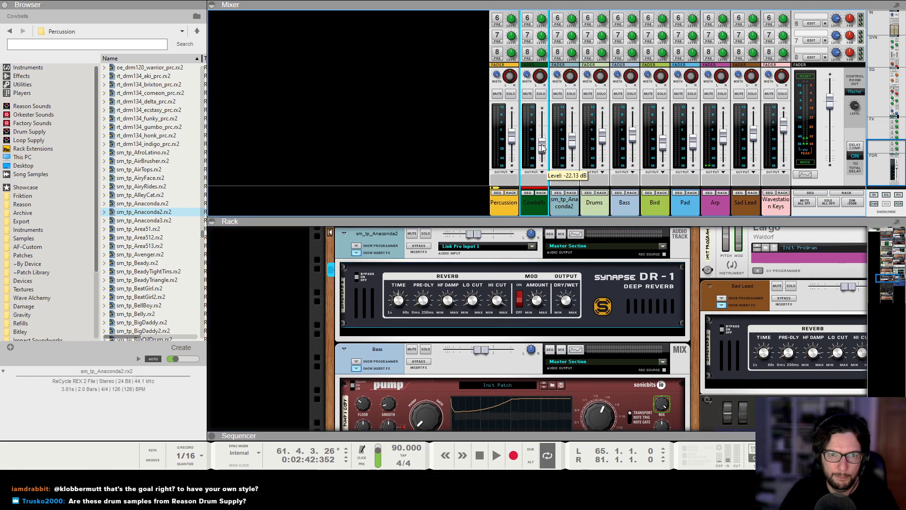
key("space")
key("F7")
scroll(627, 190, "up", 3)
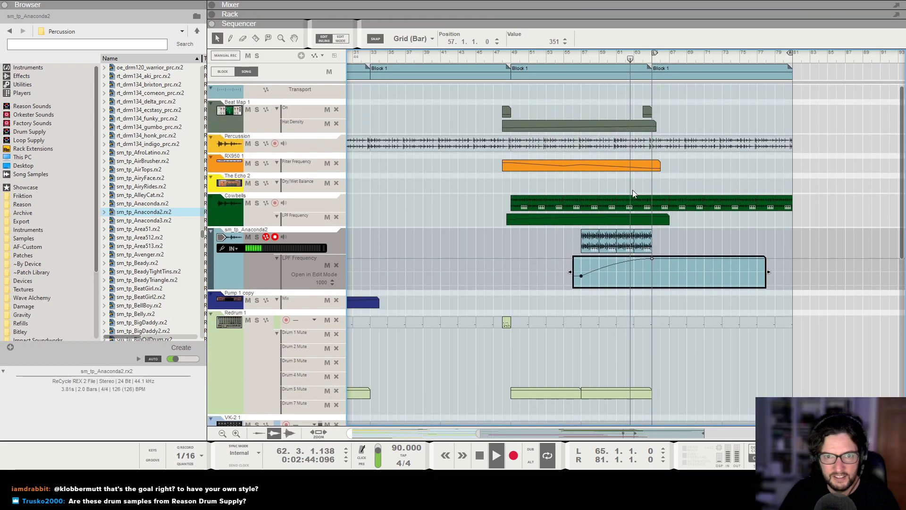
Duplicate the sm_tp_Anaconda2 clips until the loop fills bars 57 to 81
scroll(704, 275, "up", 3)
scroll(717, 242, "down", 1)
scroll(702, 239, "right", 2)
left_click_drag(675, 240, 601, 250)
left_click(693, 327)
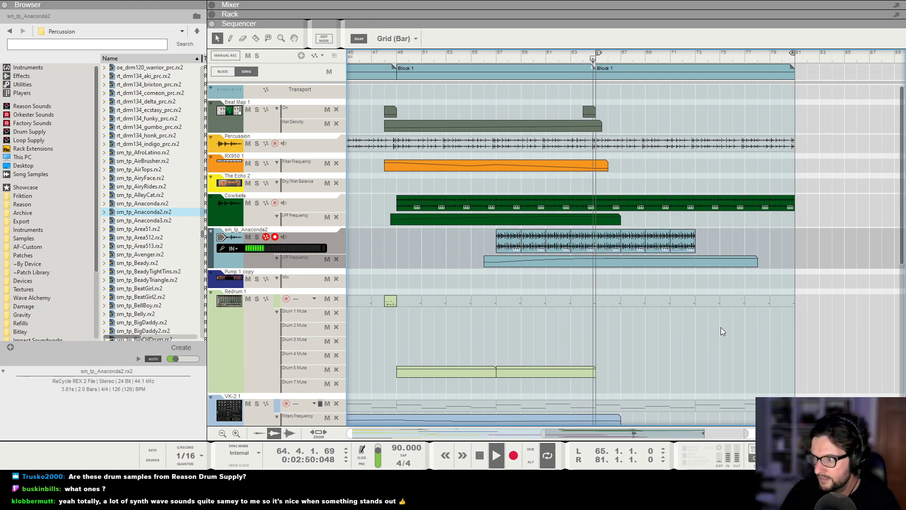
scroll(720, 331, "down", 1)
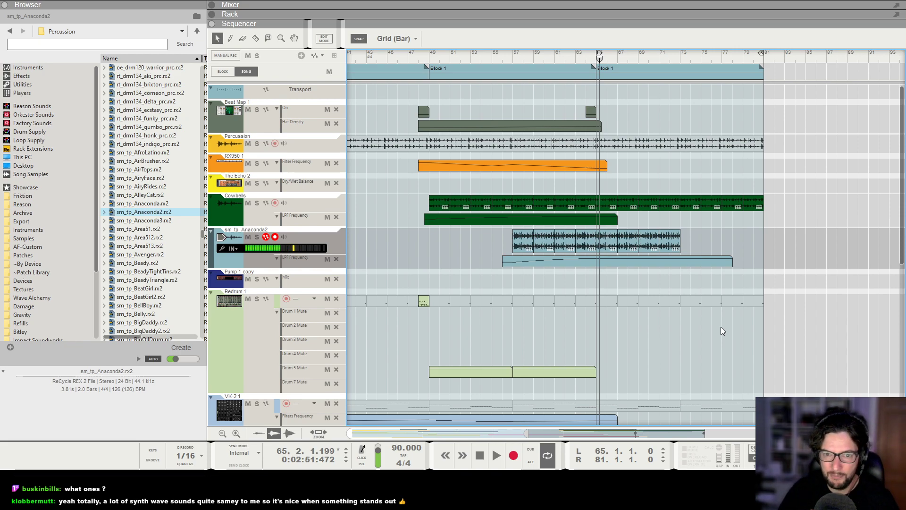
left_click(722, 258)
left_click_drag(748, 241, 691, 261)
left_click(713, 313)
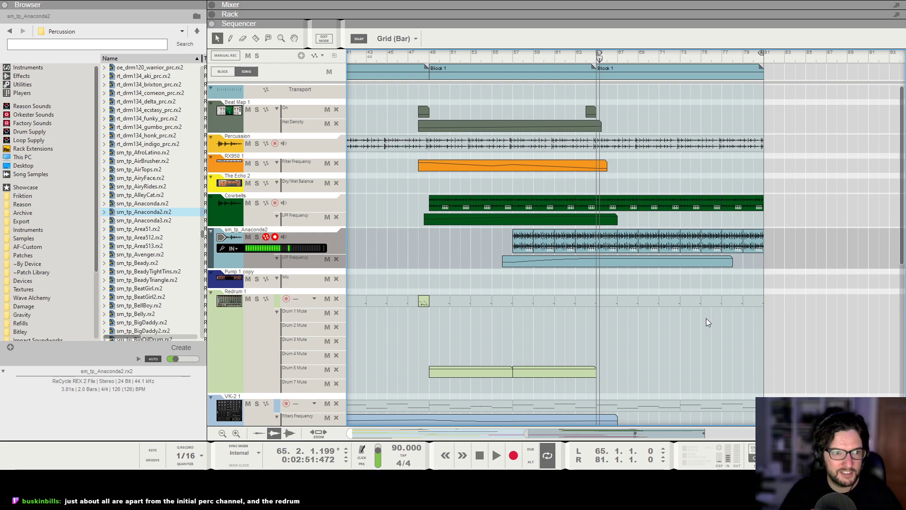
Close the browser, solo the Percussion track, move the song position to bar 65 and clear the solo
left_click(5, 6)
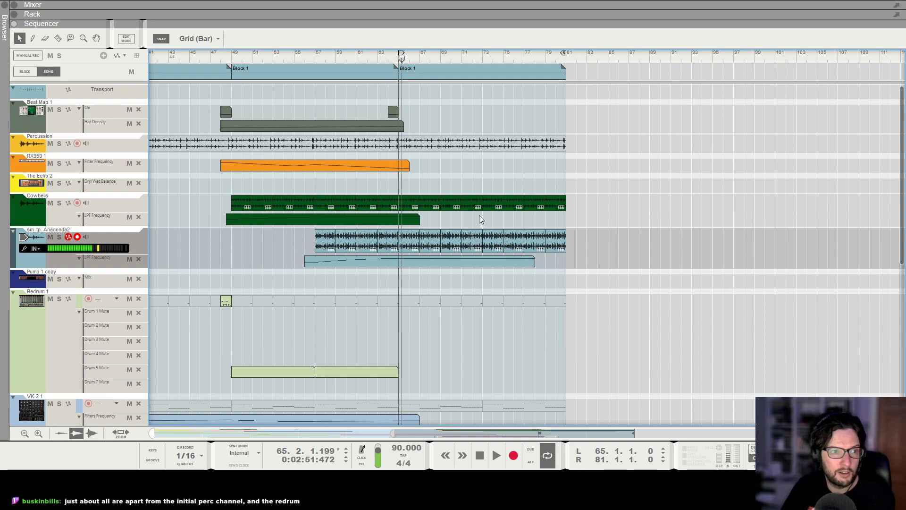
left_click(59, 143)
left_click(398, 58)
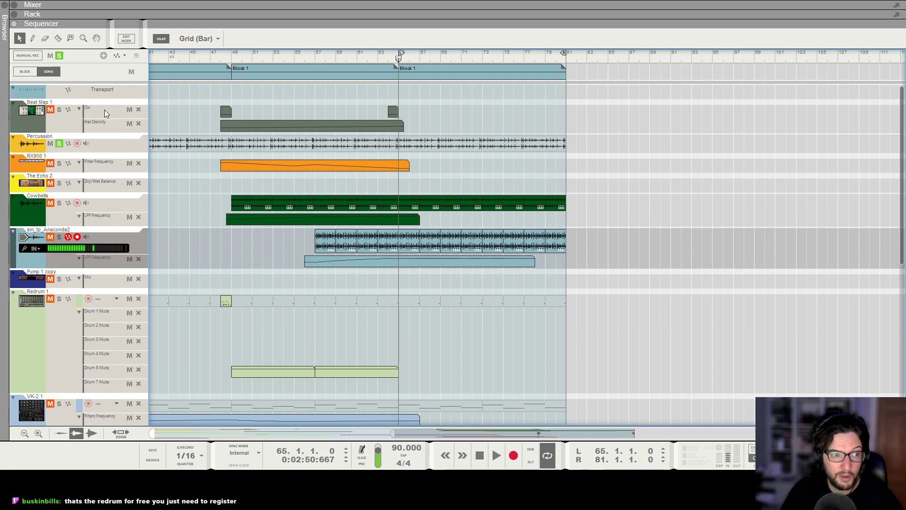
left_click(59, 56)
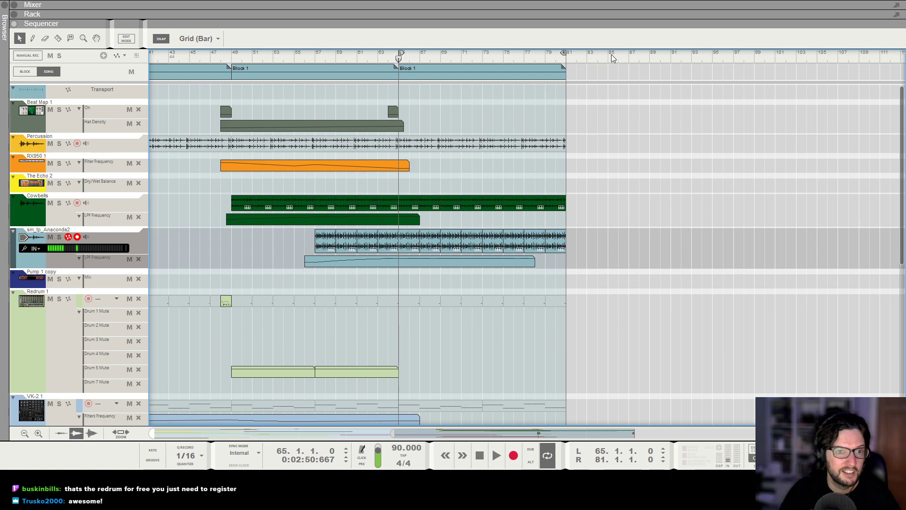
Extend the RX950 Filter Frequency automation clip to about bar 82, add a point of value 99 at bar 81, and start playback
left_click_drag(409, 165, 580, 165)
left_click(567, 161)
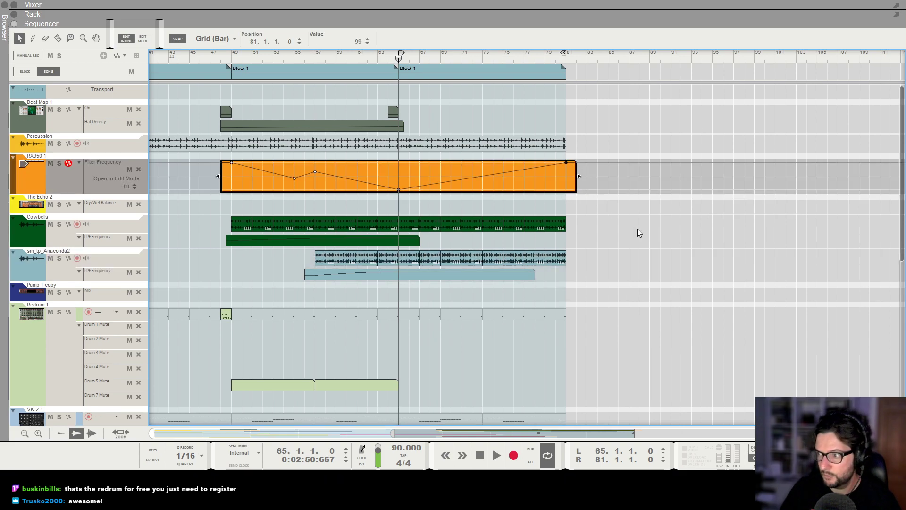
key("space")
scroll(637, 228, "down", 5)
scroll(639, 230, "up", 1)
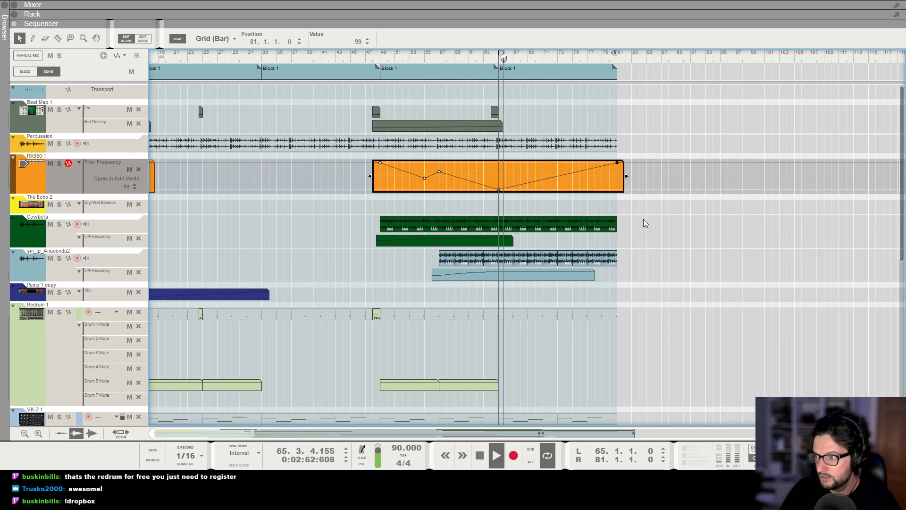
left_click(716, 270)
Examine the clips and automation lanes of all tracks while the section from bar 65 plays
scroll(734, 279, "up", 3)
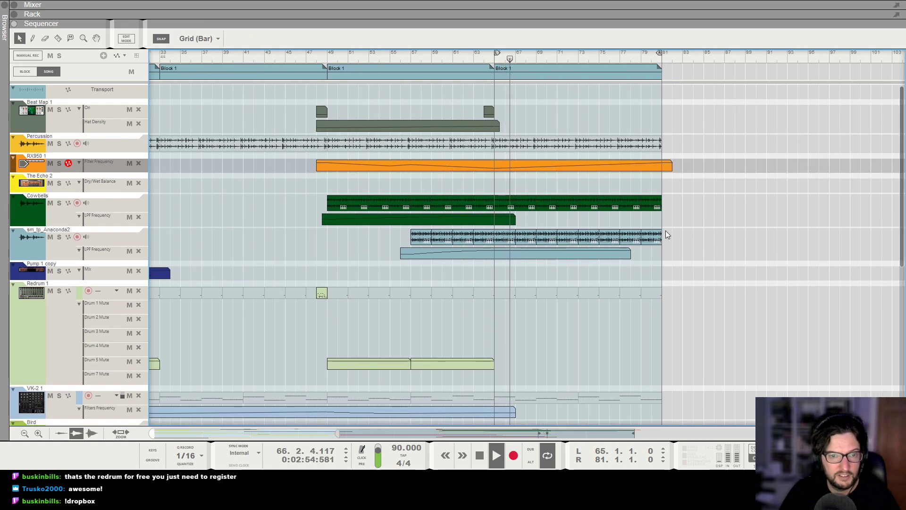
scroll(669, 236, "up", 1)
scroll(712, 253, "down", 2)
scroll(709, 256, "up", 2)
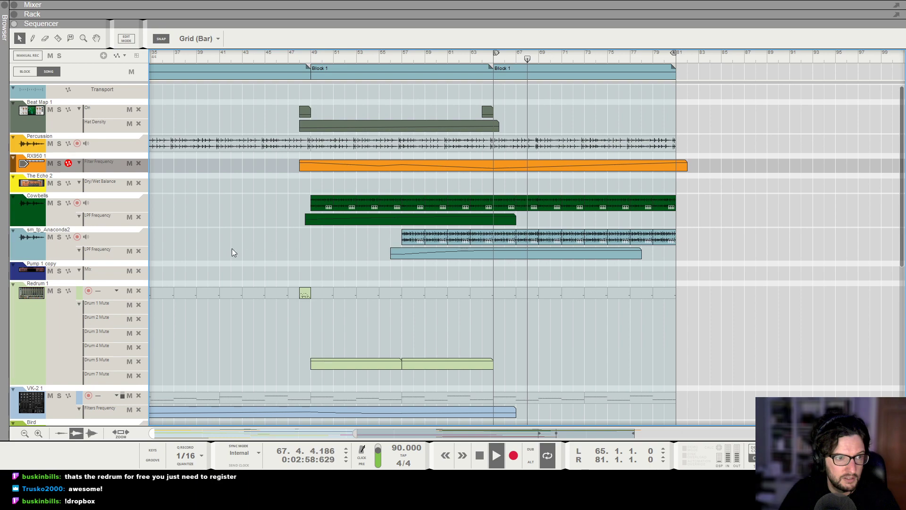
scroll(576, 271, "down", 10)
scroll(576, 271, "down", 2)
scroll(576, 277, "down", 1)
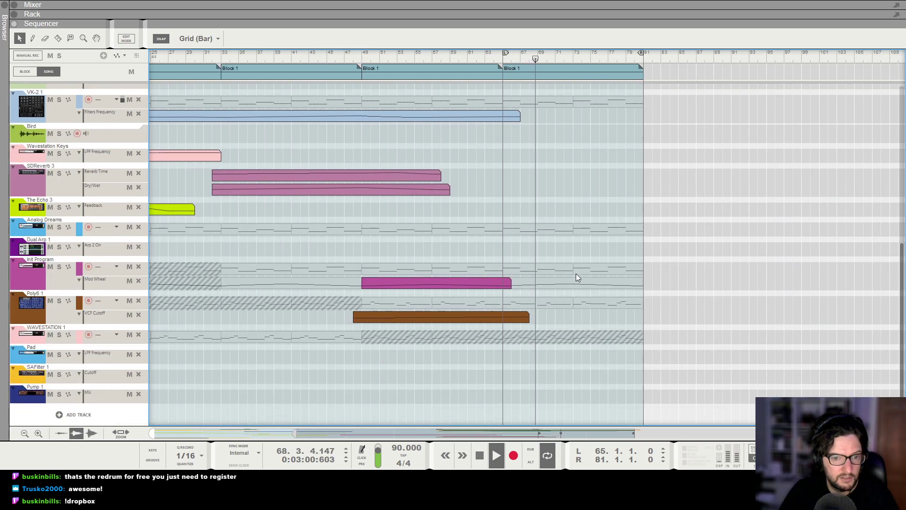
Extend the Init Program Mod Wheel automation clip to bar 82, adding a peak at bar 73 and a point of value 19 at bar 81
left_click(495, 283)
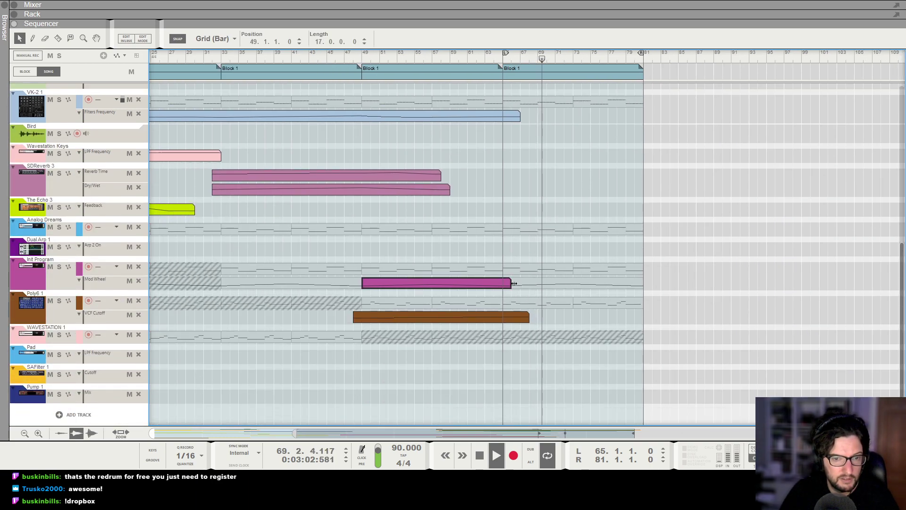
left_click_drag(514, 284, 652, 283)
double_click(636, 281)
left_click(573, 292)
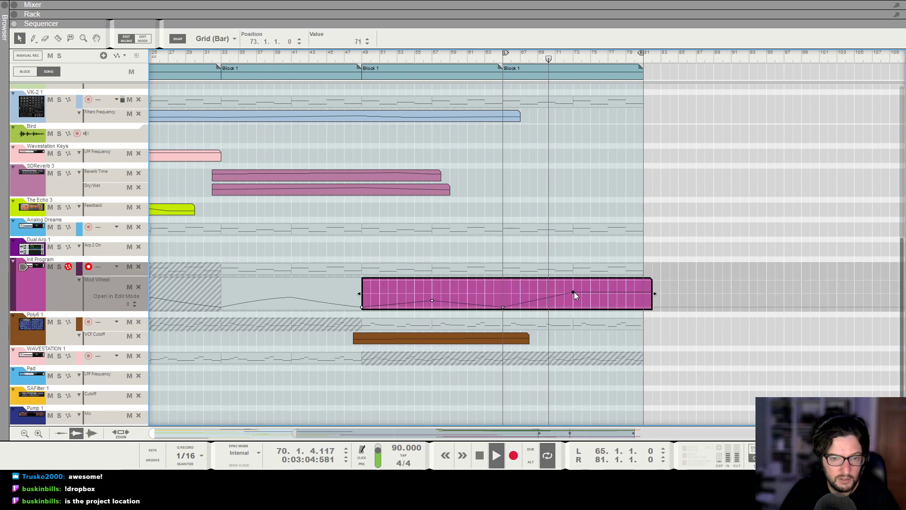
left_click(643, 305)
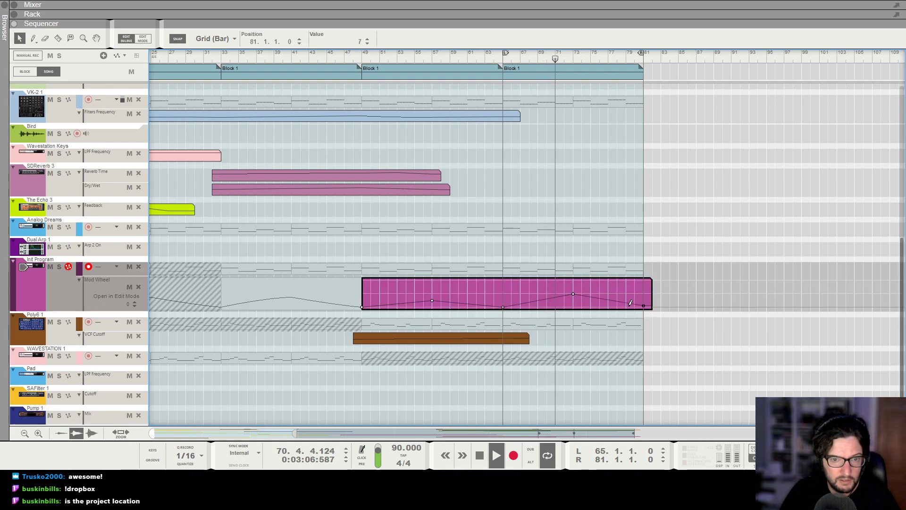
left_click_drag(644, 306, 643, 302)
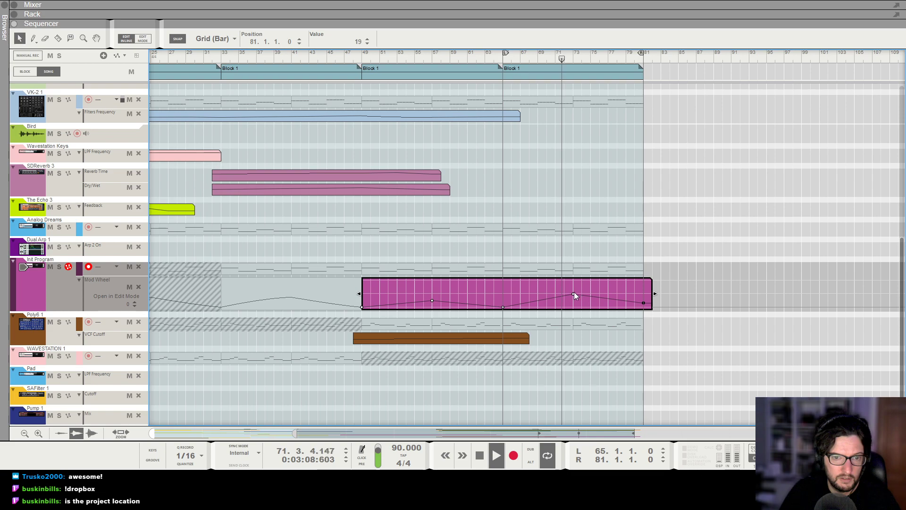
left_click_drag(573, 294, 574, 295)
left_click(607, 193)
scroll(606, 207, "down", 1)
scroll(606, 232, "up", 1)
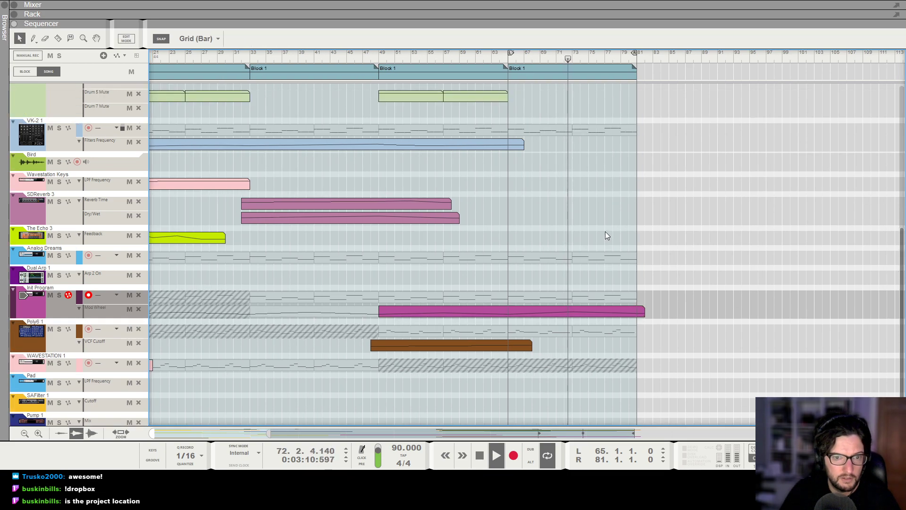
Pause playback, unmute the WAVESTATION 1 block lane from bar 65 to 81, and resume playback
key("h")
scroll(601, 246, "up", 3)
scroll(600, 241, "down", 4)
key("space")
key("t")
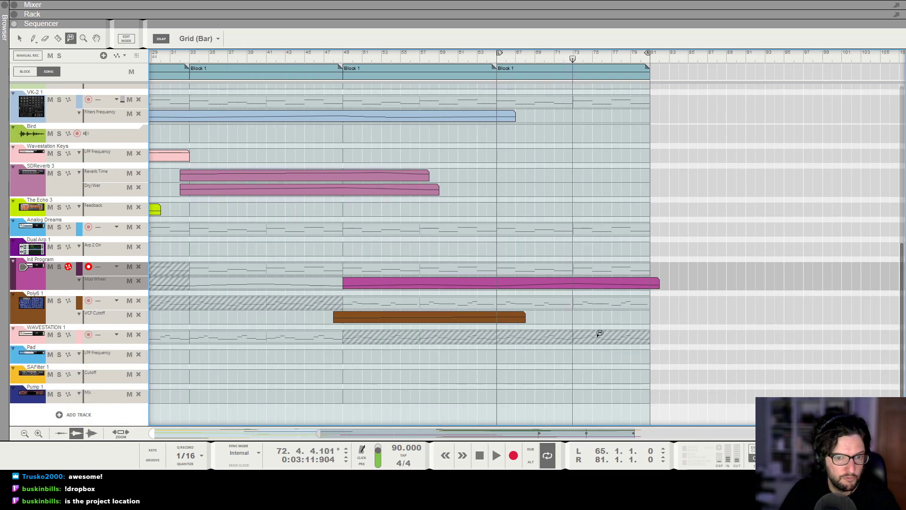
left_click(599, 333)
key("space")
key("q")
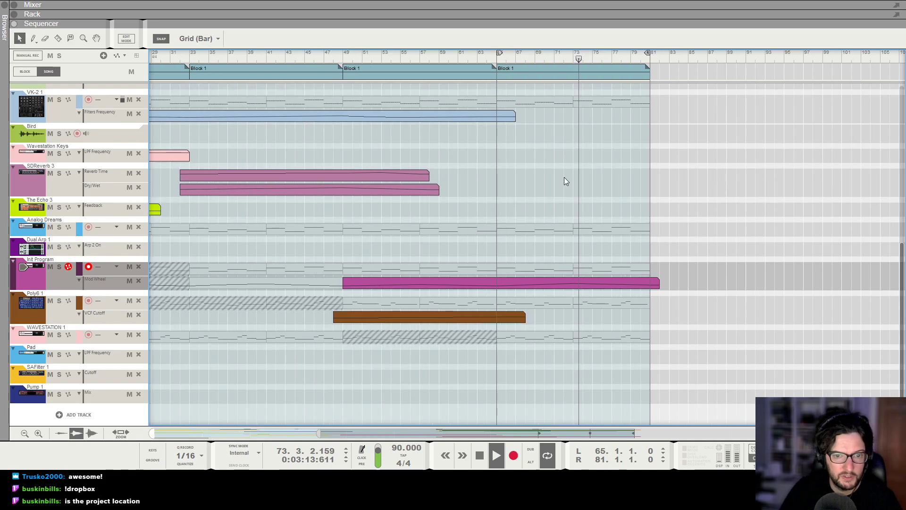
Examine the clips and automation lanes of all tracks while the section plays to bar 81, then stop playback
scroll(564, 174, "up", 4)
scroll(568, 154, "down", 2)
scroll(568, 155, "up", 1)
scroll(568, 154, "up", 4)
scroll(599, 208, "down", 4)
scroll(607, 217, "up", 5)
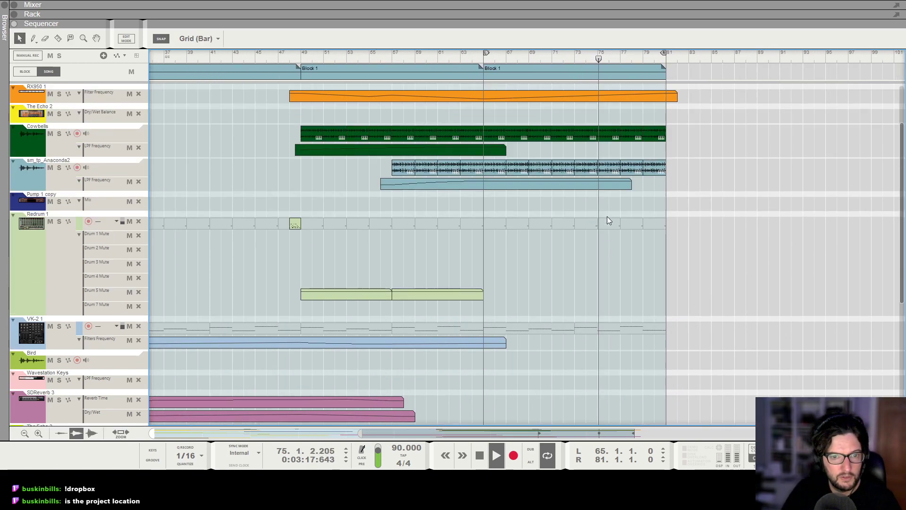
scroll(607, 220, "up", 3)
scroll(653, 170, "down", 3)
scroll(679, 189, "down", 2)
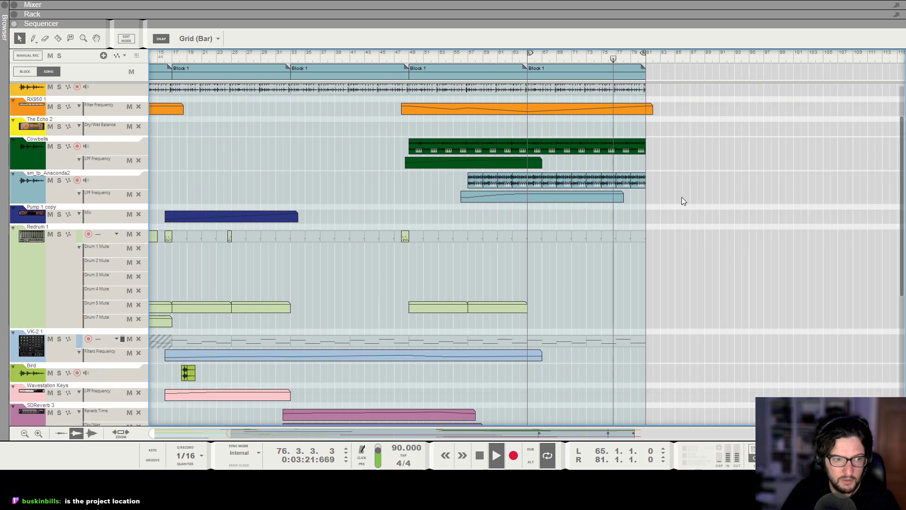
scroll(620, 302, "down", 2)
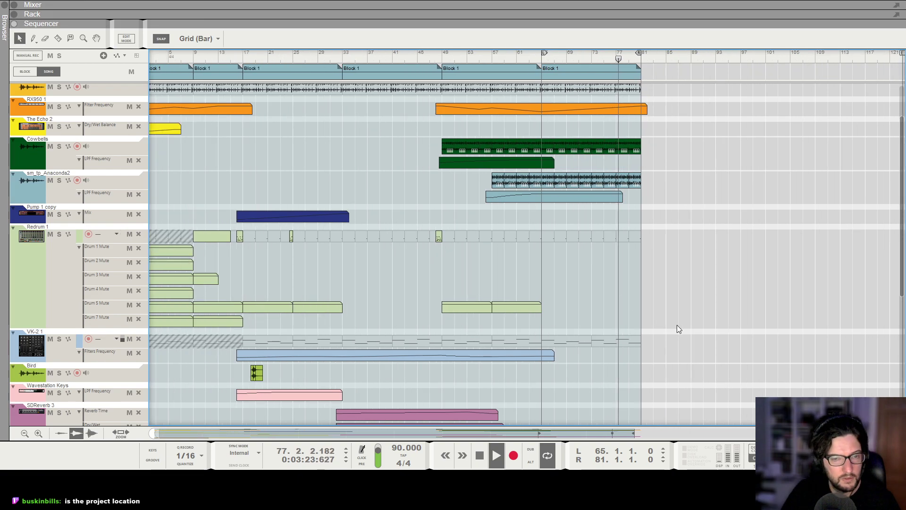
scroll(670, 327, "up", 3)
scroll(664, 319, "up", 2)
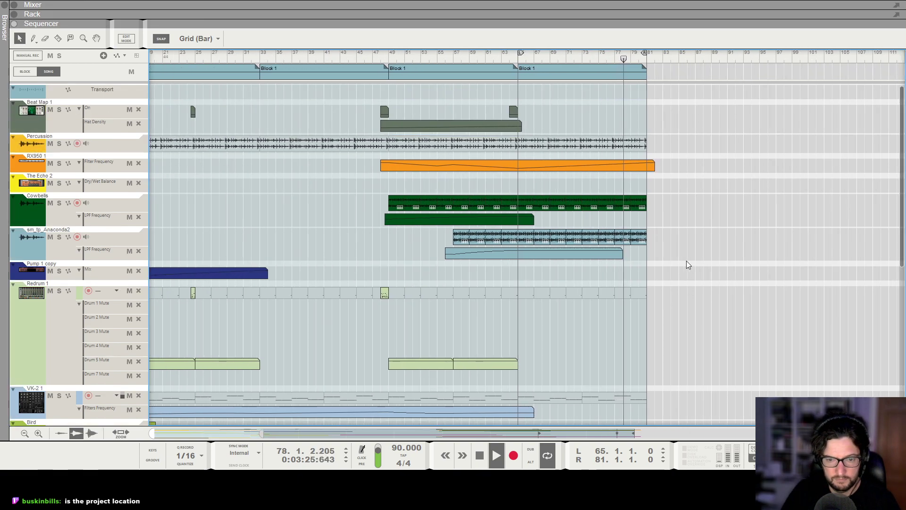
scroll(686, 261, "down", 2)
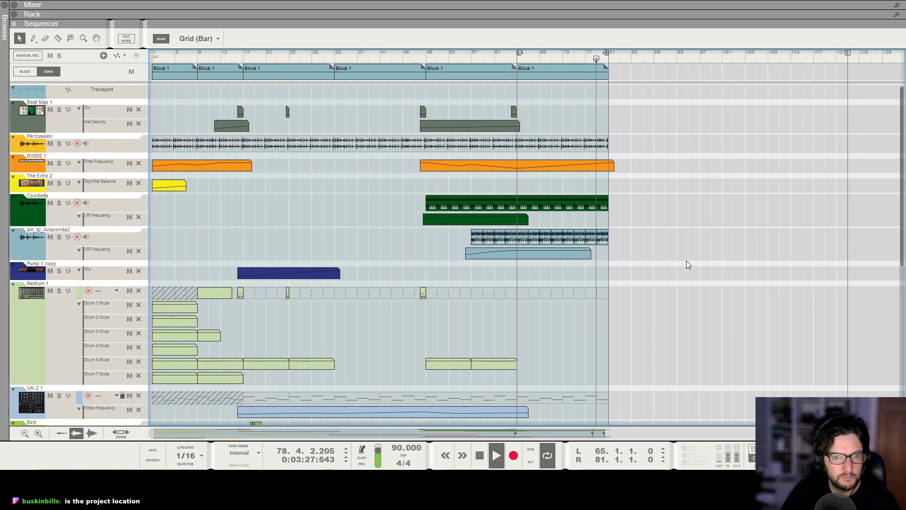
scroll(686, 261, "up", 2)
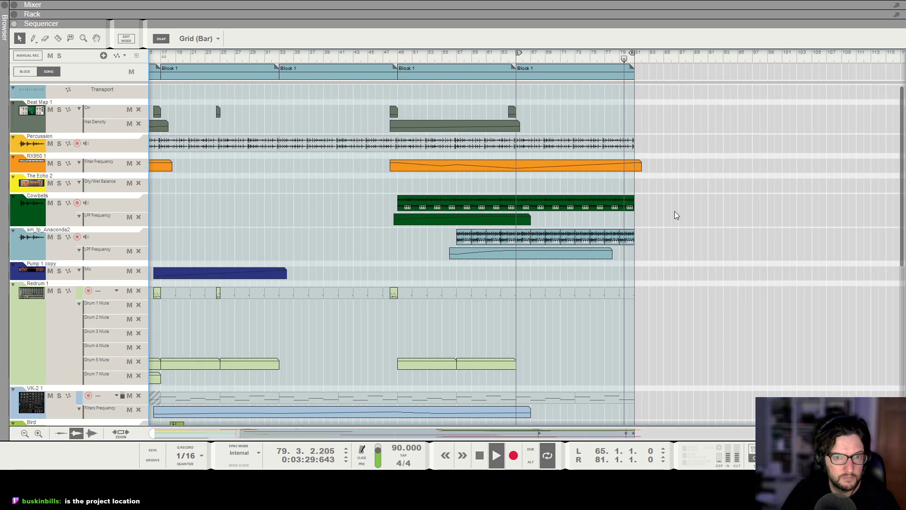
scroll(678, 219, "down", 3)
scroll(678, 222, "up", 3)
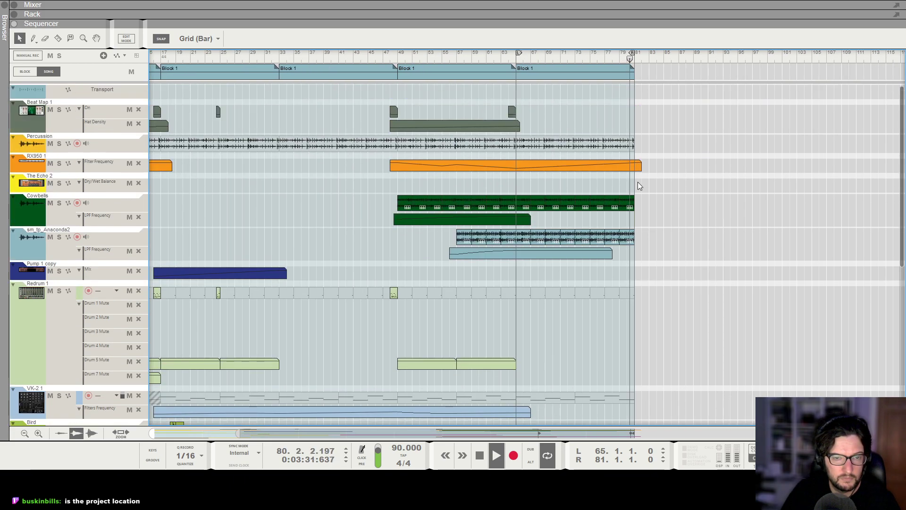
scroll(421, 57, "down", 1)
key("space")
Extend the Beat Map 1 Hat Density automation clip to bar 82, add an 84% point at bar 81, and play from about bar 77
left_click(420, 58)
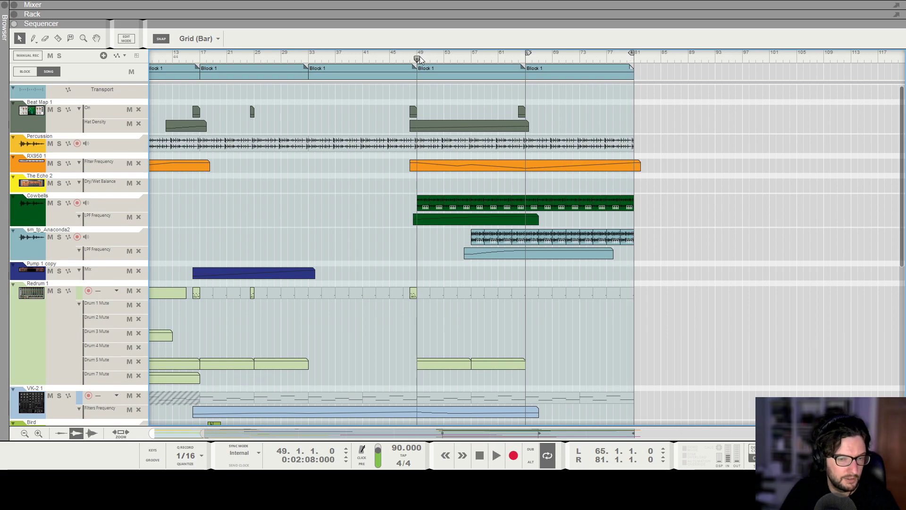
key("h")
key("h")
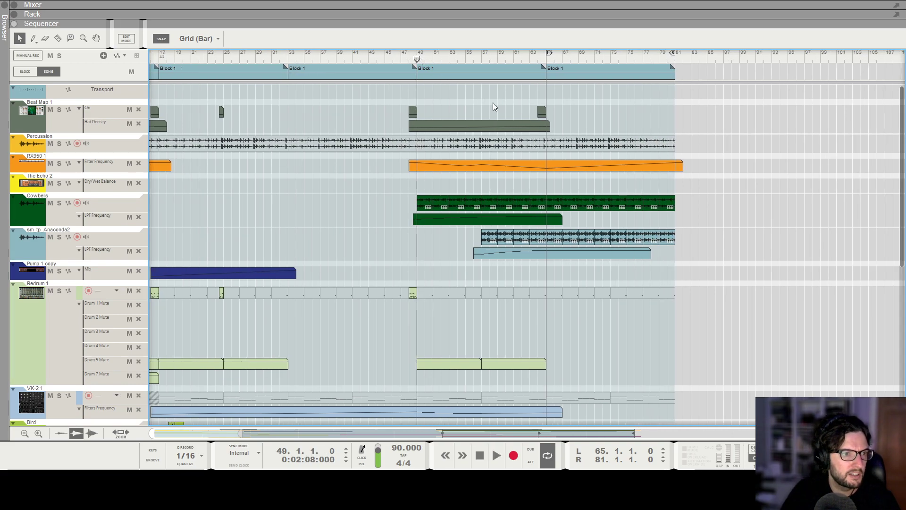
left_click_drag(549, 131, 682, 128)
double_click(679, 123)
left_click(675, 127, "alt")
left_click(646, 57)
key("space")
key("h")
key("h")
key("h")
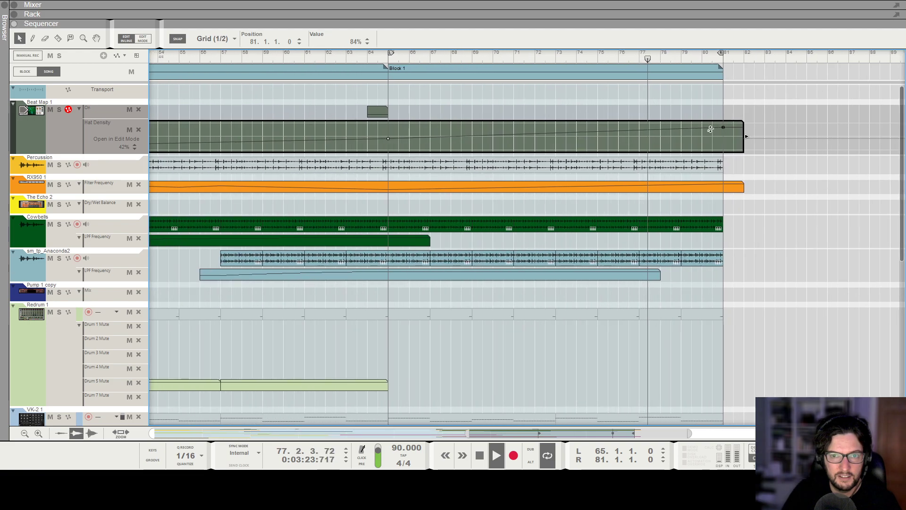
left_click(774, 259)
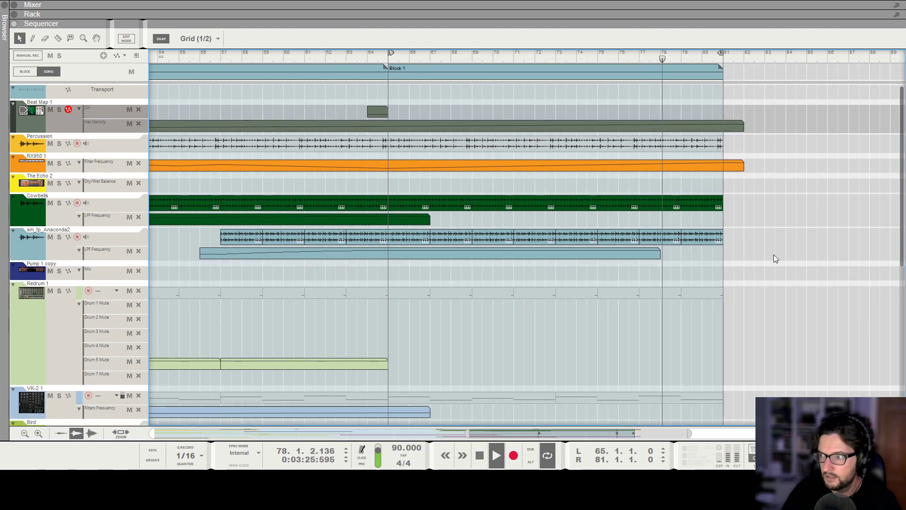
Review the end of the section in the overall arrangement during playback and stop at bar 81
key("g")
key("g")
key("g")
key("g")
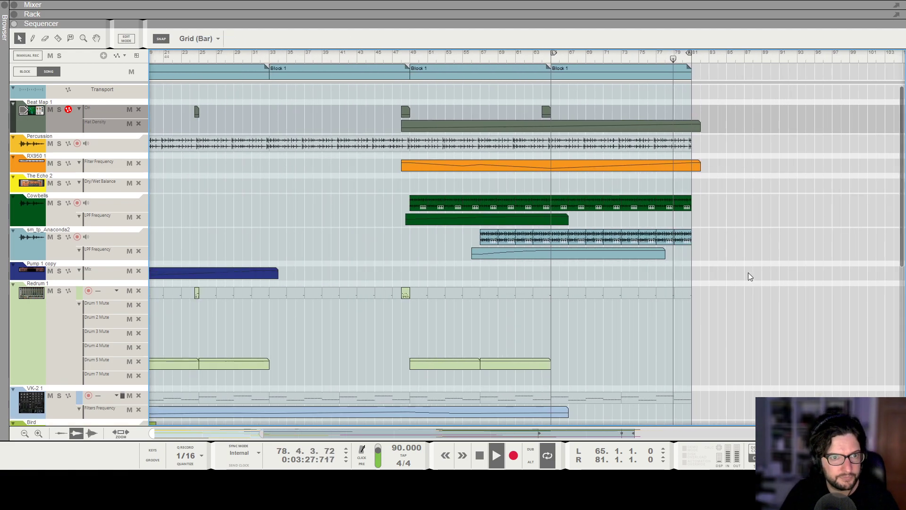
key("g")
key("g")
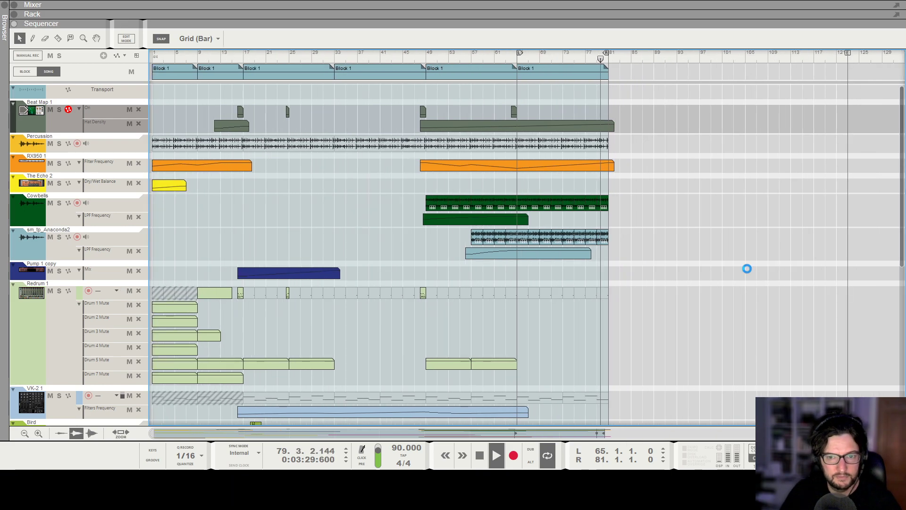
scroll(741, 262, "down", 2)
scroll(714, 242, "up", 4)
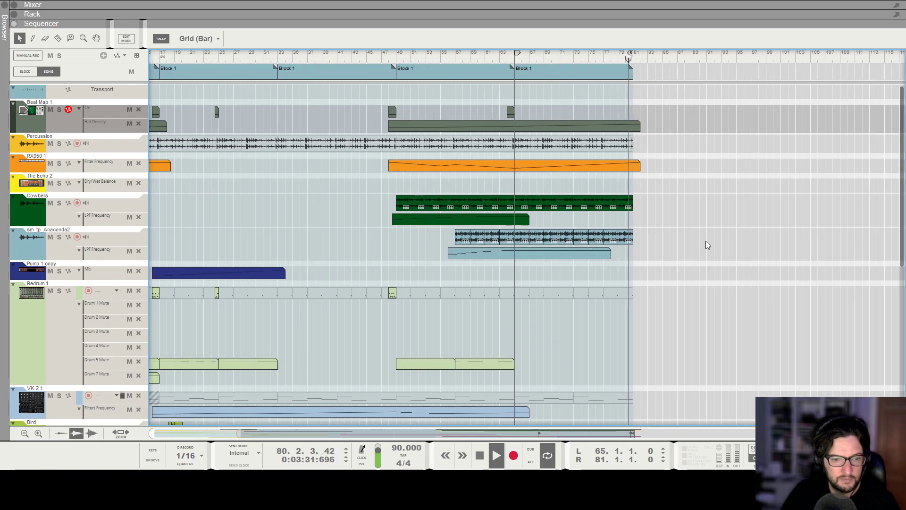
key("h")
key("h")
key("h")
key("h")
key("space")
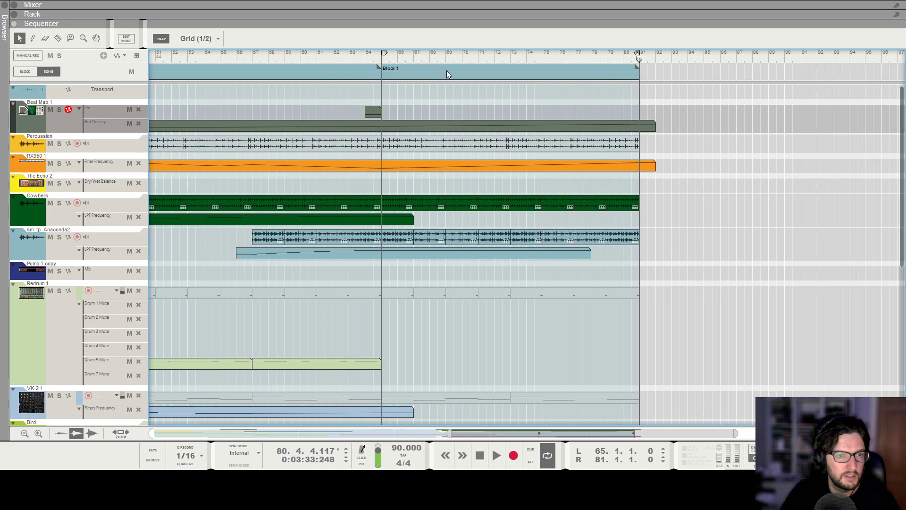
Move the left locator to bar 1, return to the song start, turn looping off and start playback
key("g")
key("g")
key("g")
key("g")
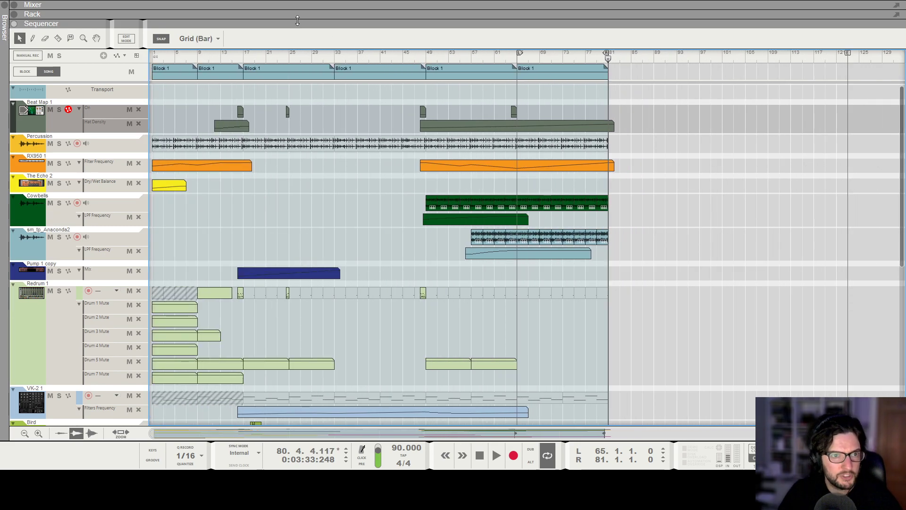
left_click_drag(301, 52, 52, 66)
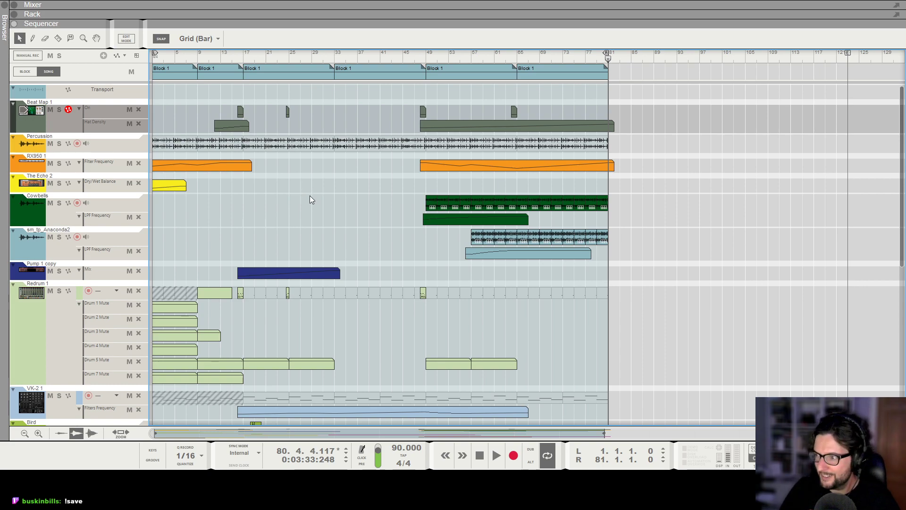
key("KP_0")
key("KP_0")
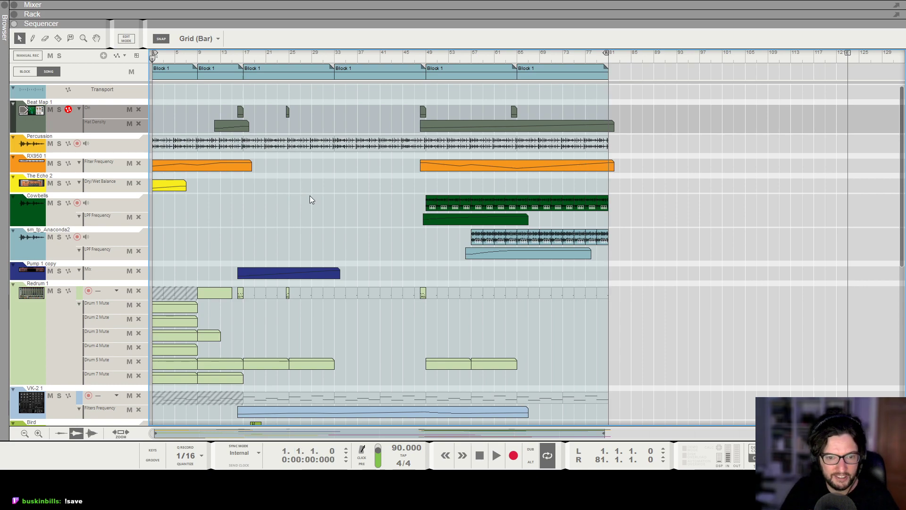
key("l")
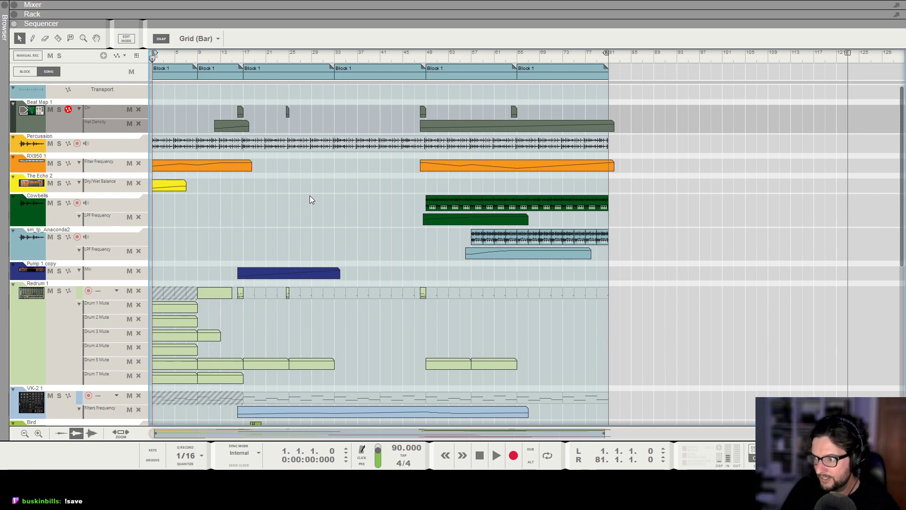
key("space")
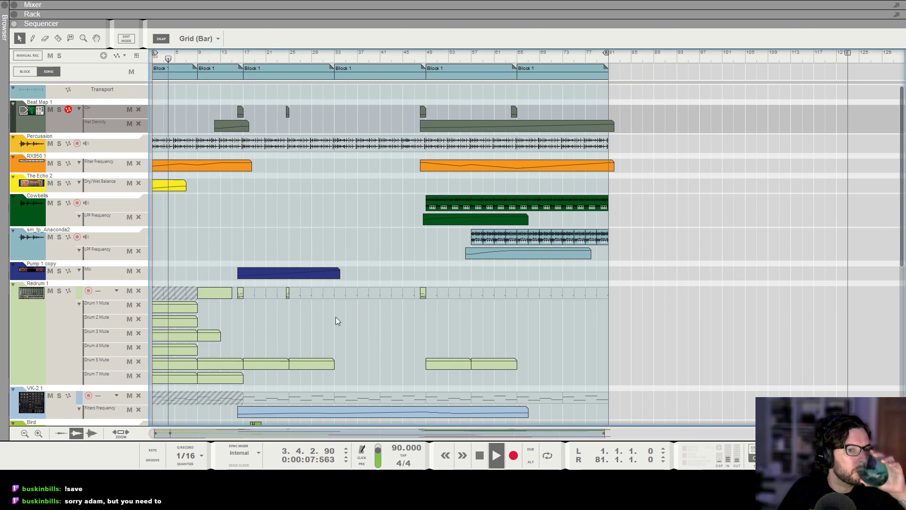
Examine the full arrangement across all tracks while the song plays from the beginning
scroll(338, 314, "down", 3)
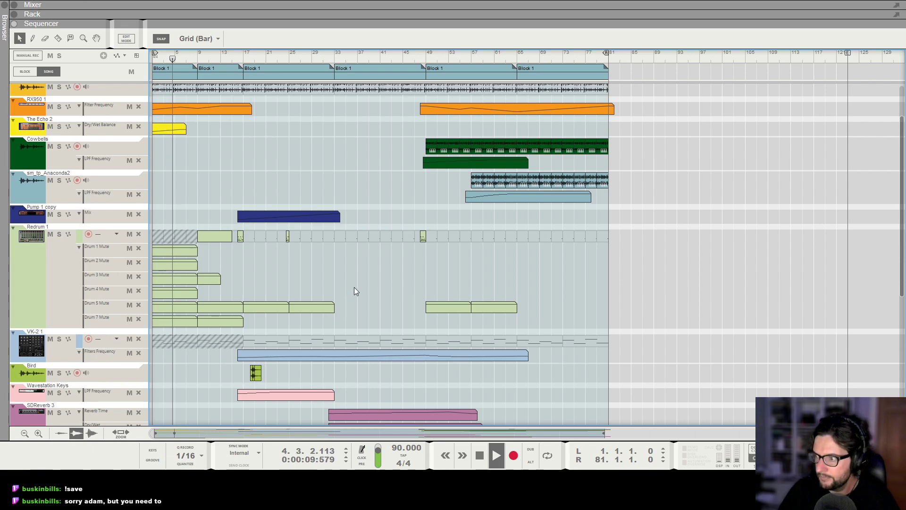
scroll(352, 256, "up", 3)
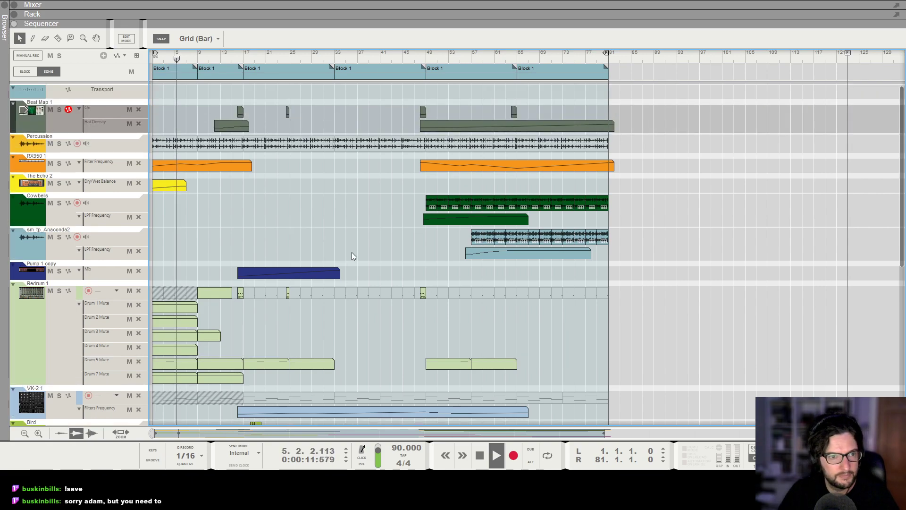
key("h")
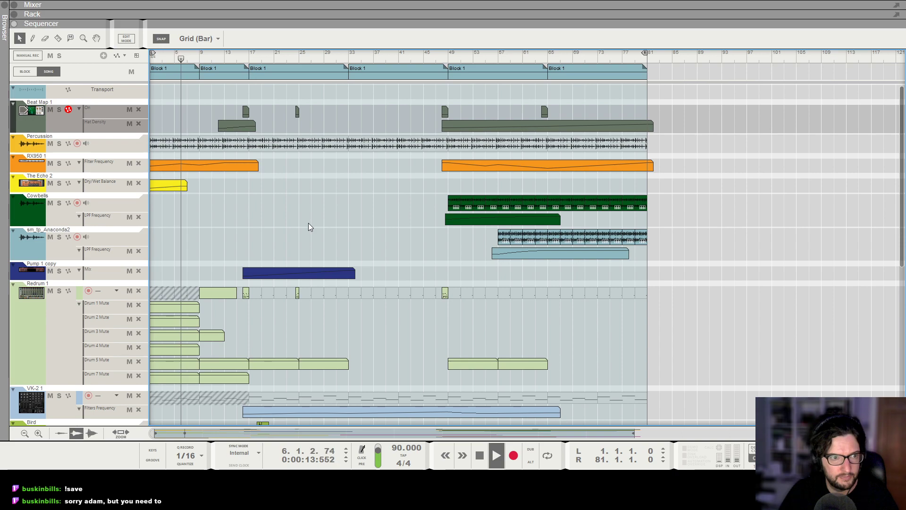
key("h")
key("h")
key("h")
key("h")
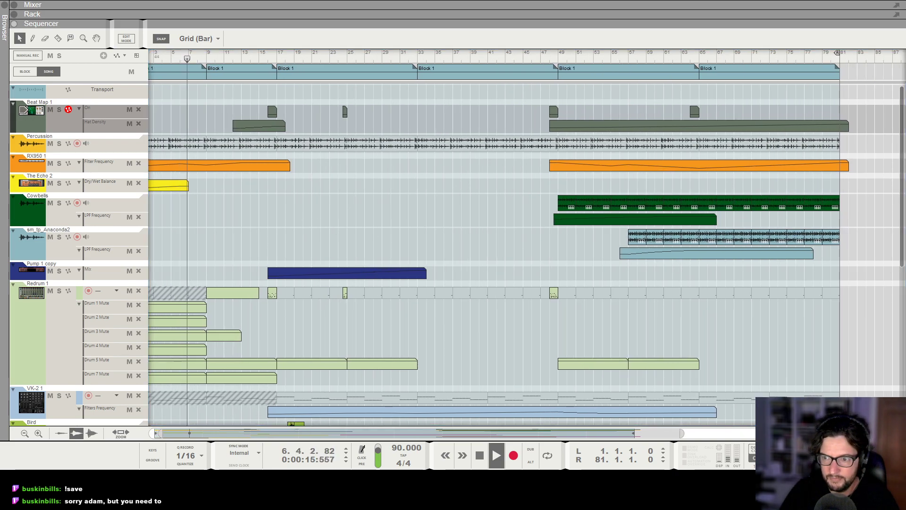
scroll(290, 266, "down", 10)
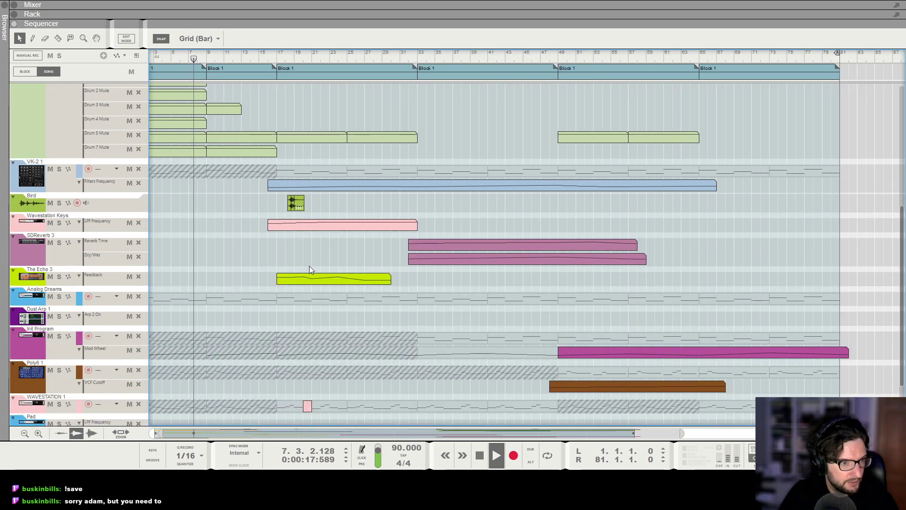
scroll(205, 276, "down", 3)
Stop playback, show the rack alongside the sequencer, and create an automation lane for the Scales & Chords Notes setting
key("F6")
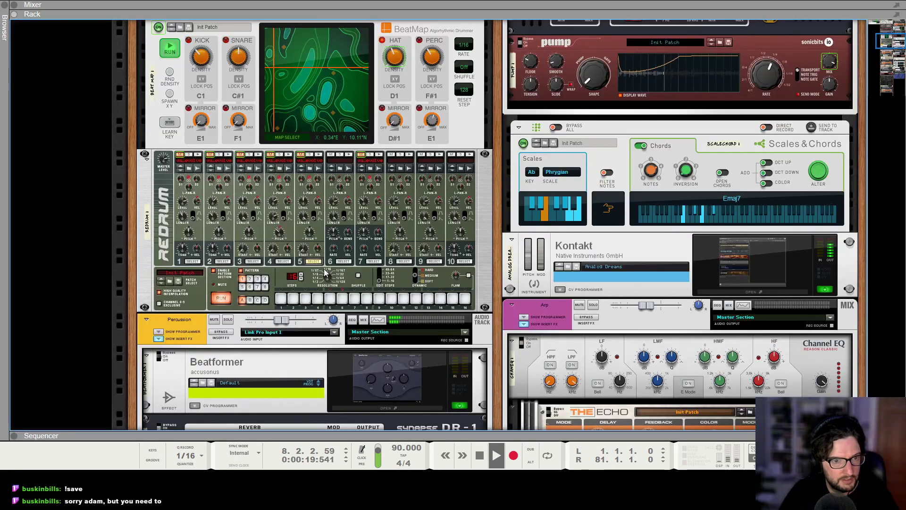
key("space")
scroll(563, 217, "up", 3)
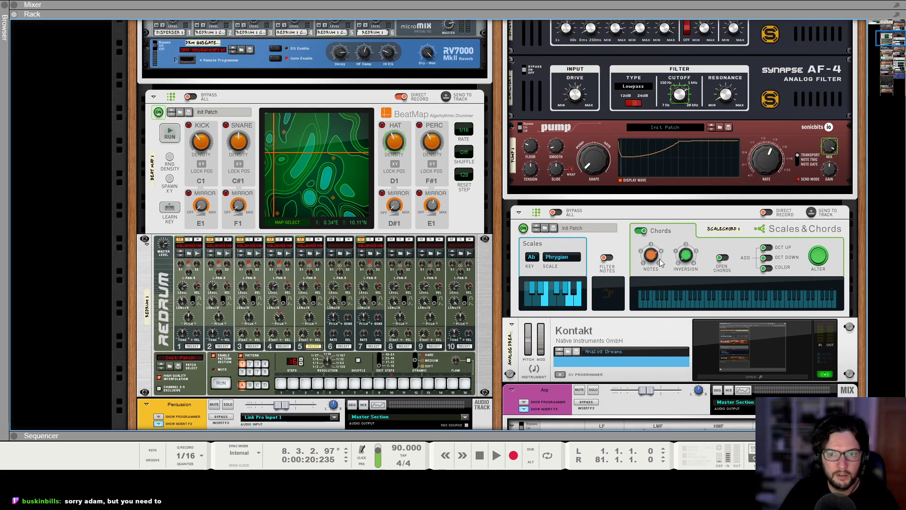
key("F7")
scroll(655, 90, "down", 4)
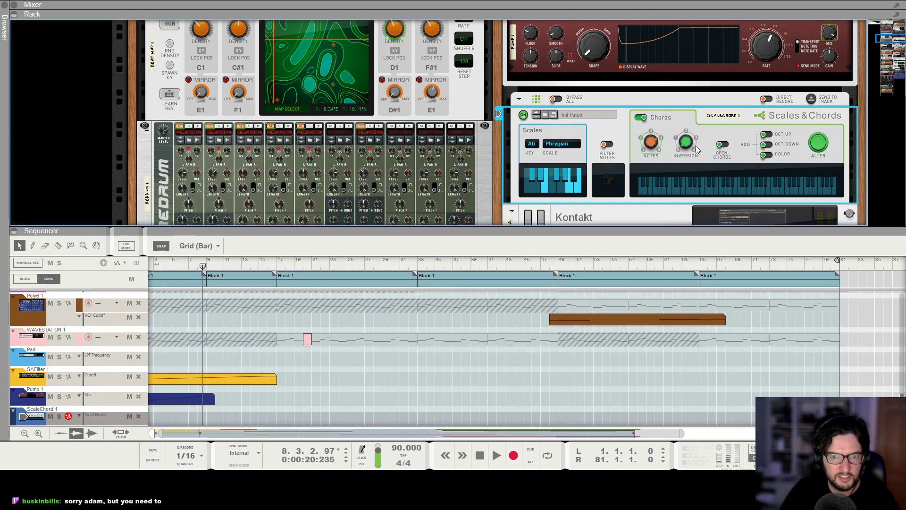
Add an Inversion automation lane for Scales & Chords and draw a Nr of Notes clip from bar 1 to 9 with the value 3
scroll(420, 379, "down", 1)
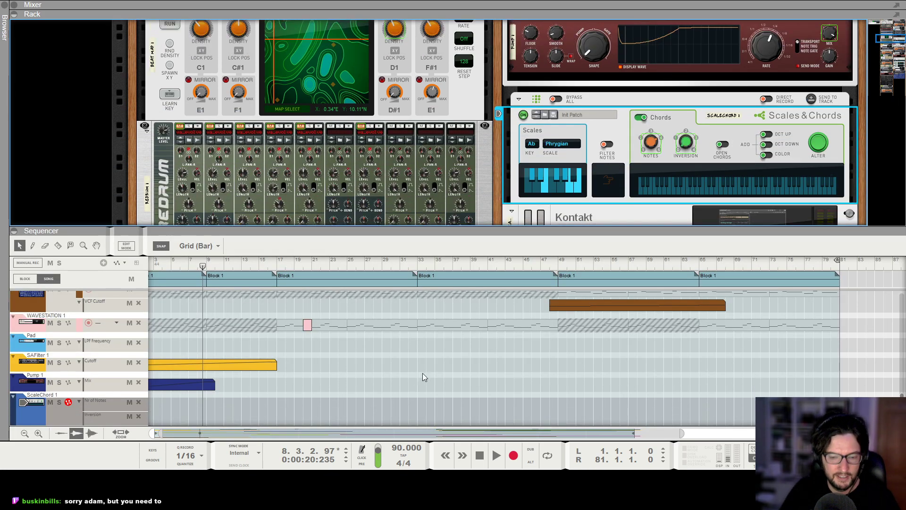
key("F6")
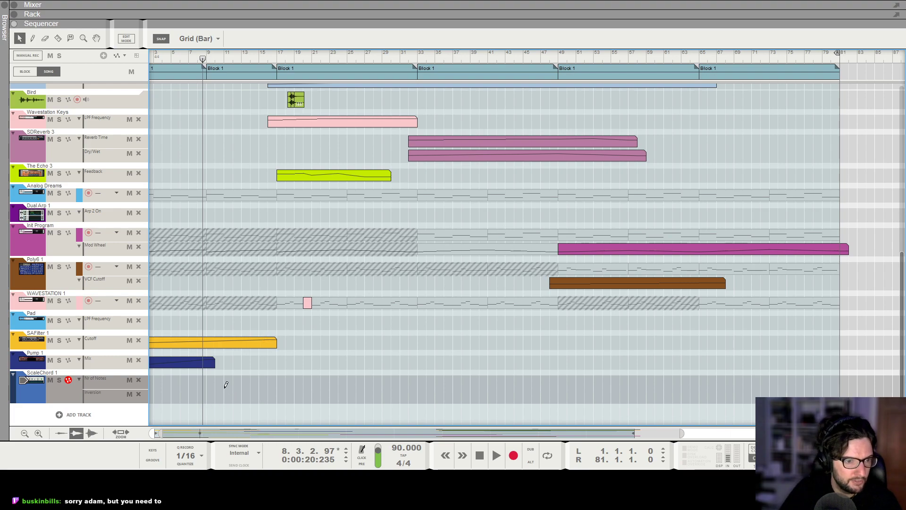
left_click_drag(184, 381, 157, 383)
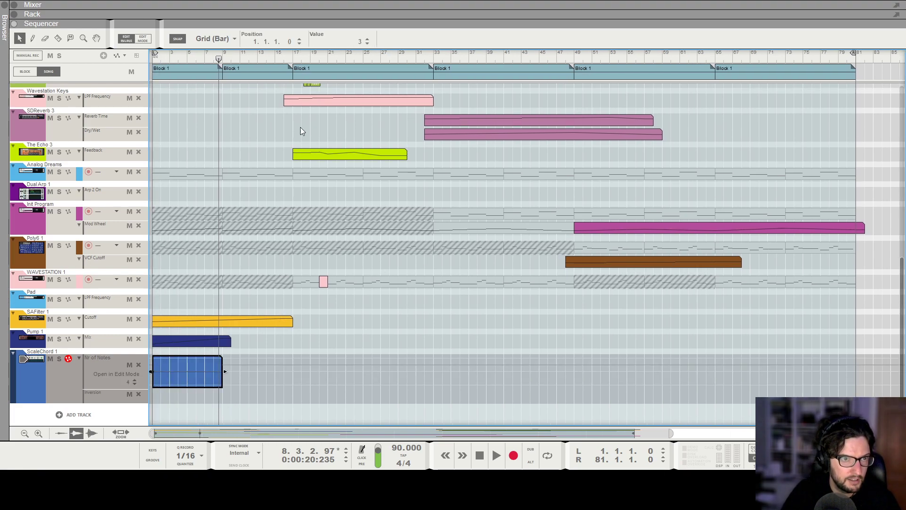
Move the song position to bar 17, close the Nr of Notes clip and play the arrangement from there
left_click_drag(218, 59, 290, 60)
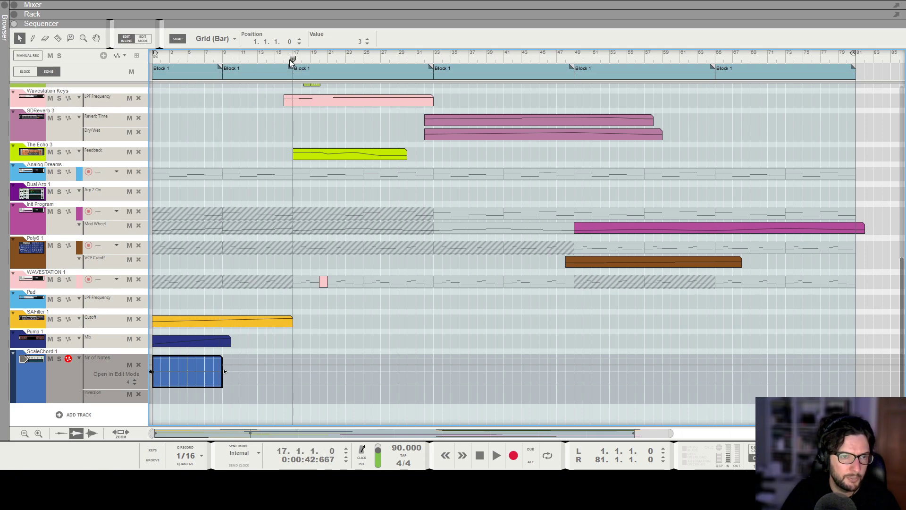
left_click(448, 355)
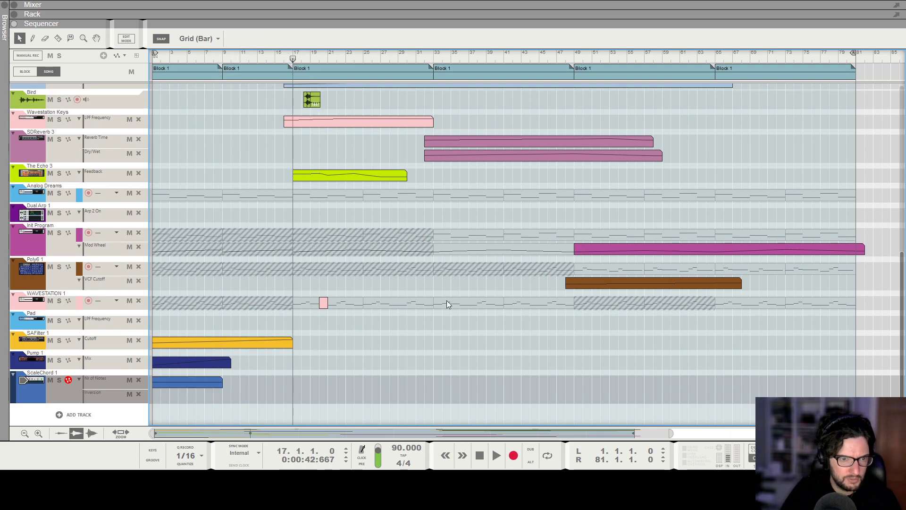
scroll(450, 183, "up", 3)
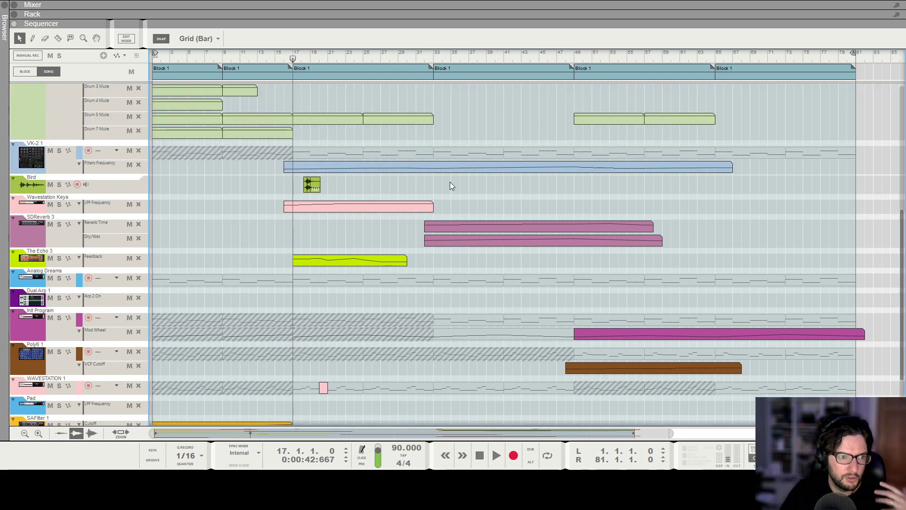
scroll(411, 236, "down", 1)
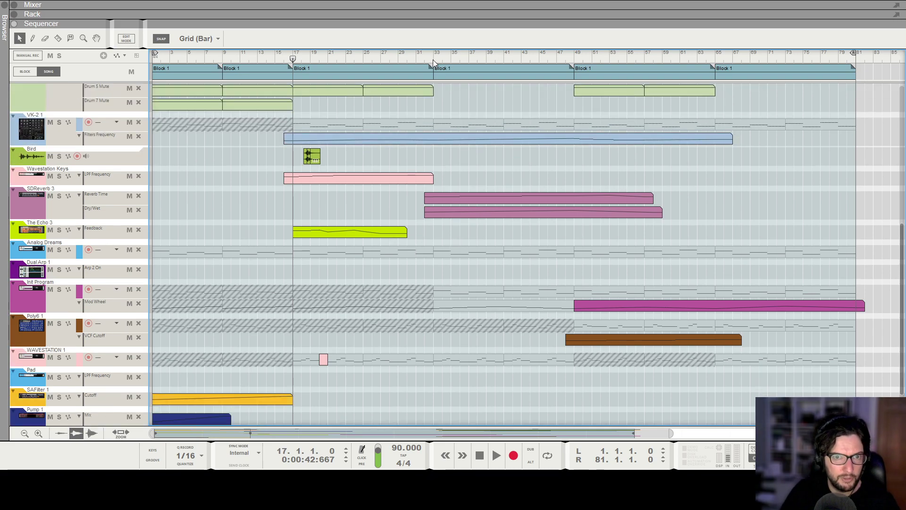
key("space")
scroll(329, 301, "down", 2)
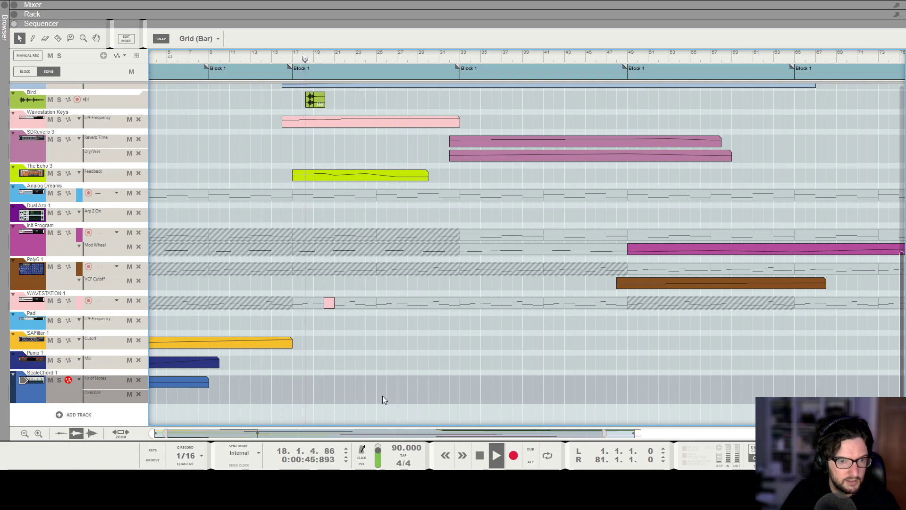
scroll(429, 390, "up", 1)
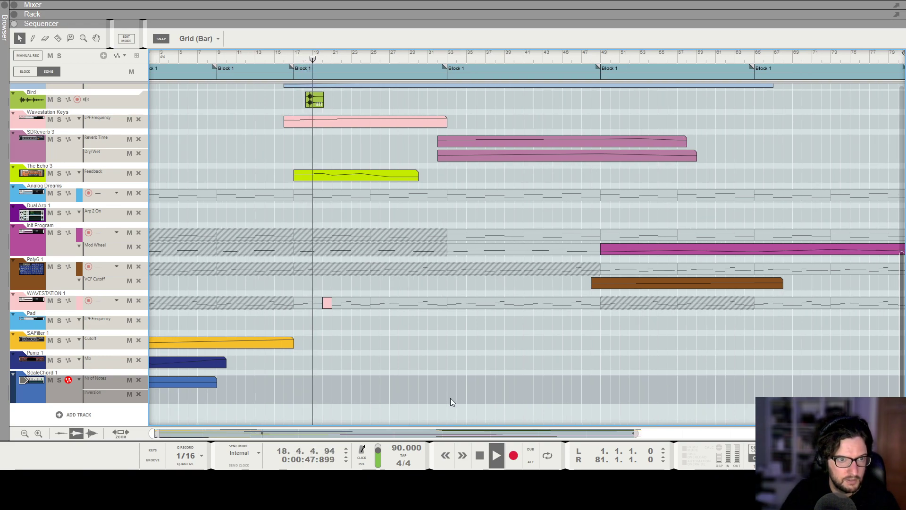
Draw a Scales & Chords Inversion clip with the value 1, move it to bar 25 and shorten it to 4 bars
left_click_drag(451, 397, 542, 396)
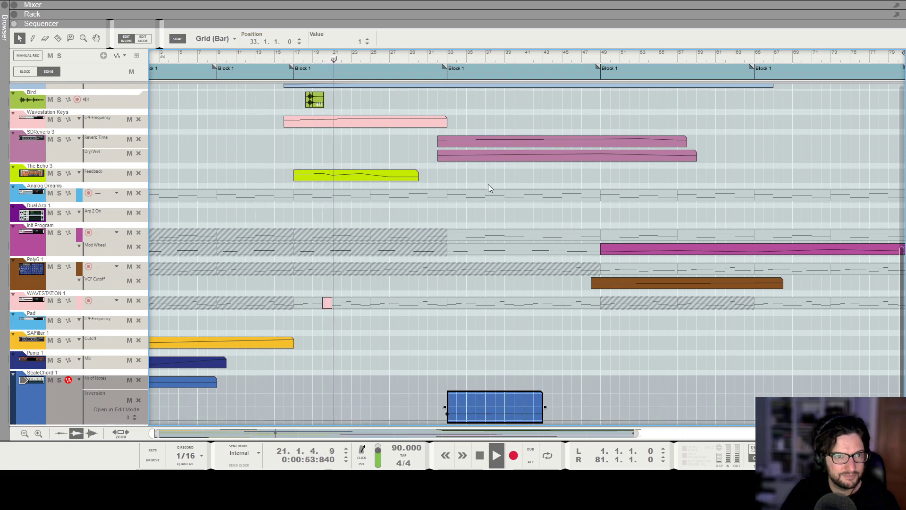
left_click(491, 385)
left_click_drag(490, 388, 398, 402)
scroll(502, 386, "up", 3)
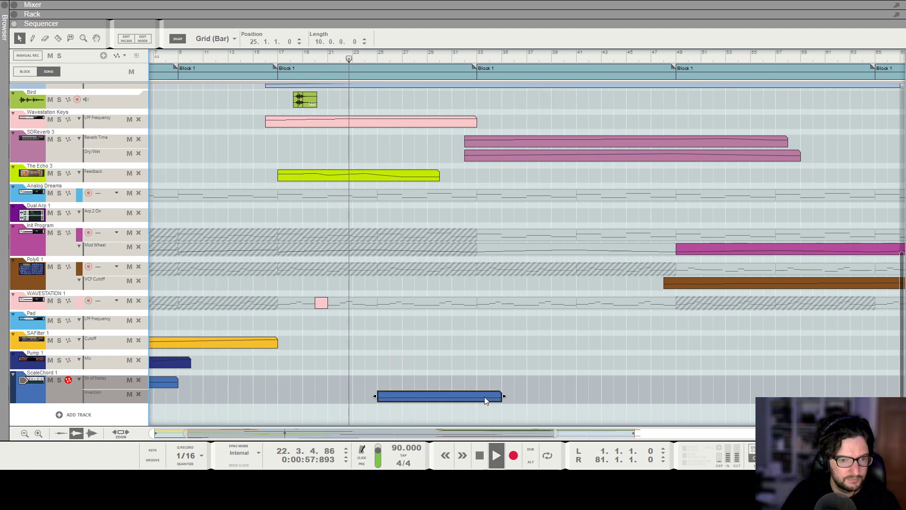
left_click_drag(506, 396, 428, 397)
Try a copy of the four-bar Inversion clip at bar 33 and delete that copy
scroll(413, 361, "down", 4)
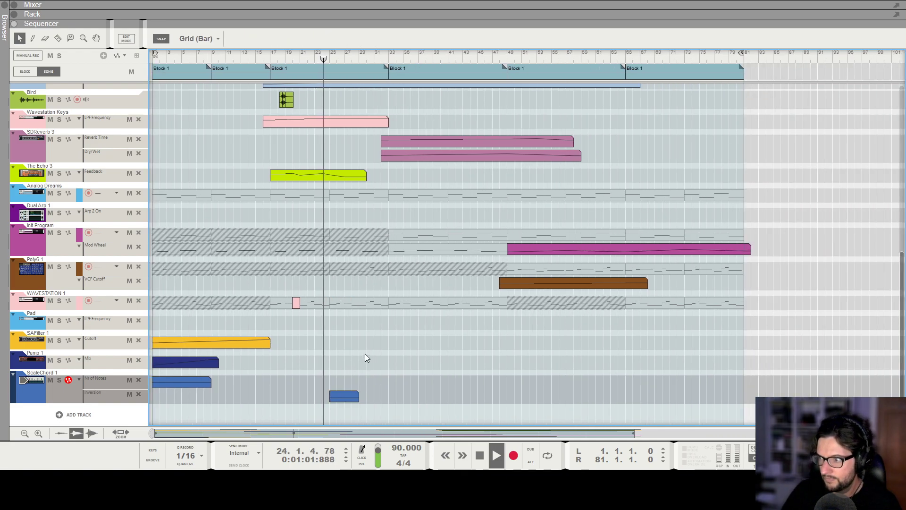
scroll(373, 358, "up", 1)
scroll(342, 360, "up", 1)
scroll(349, 378, "down", 1)
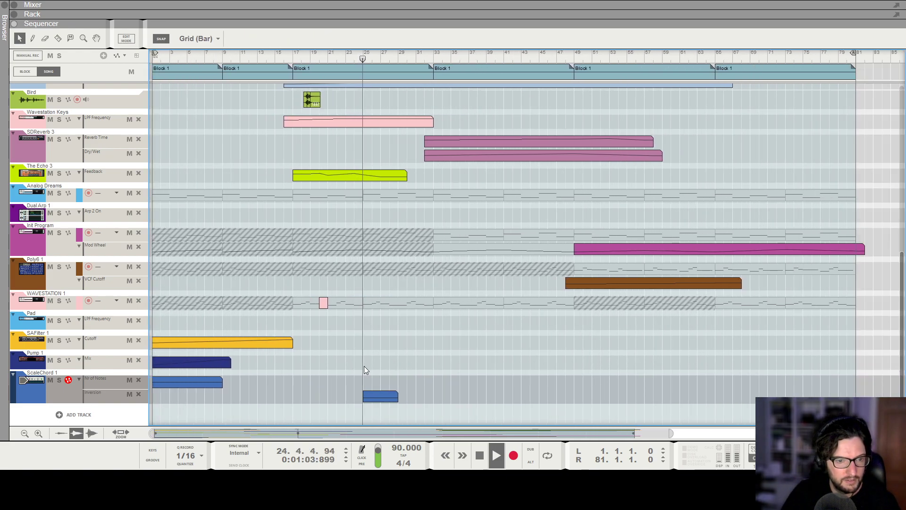
scroll(377, 398, "up", 2)
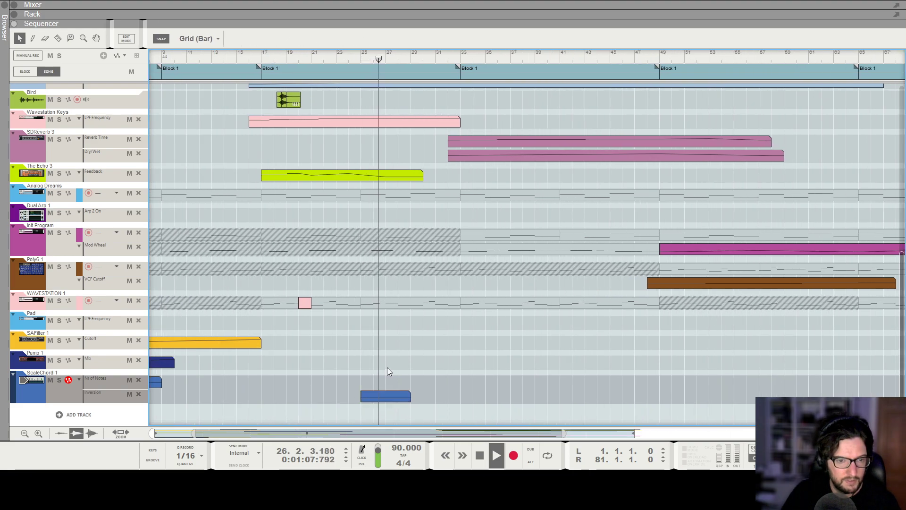
scroll(387, 371, "down", 1)
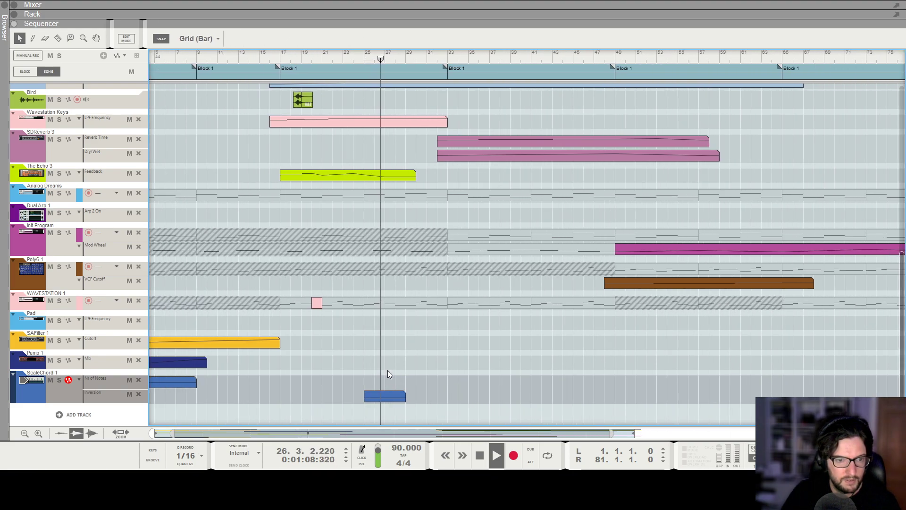
left_click(385, 398)
scroll(378, 391, "down", 1)
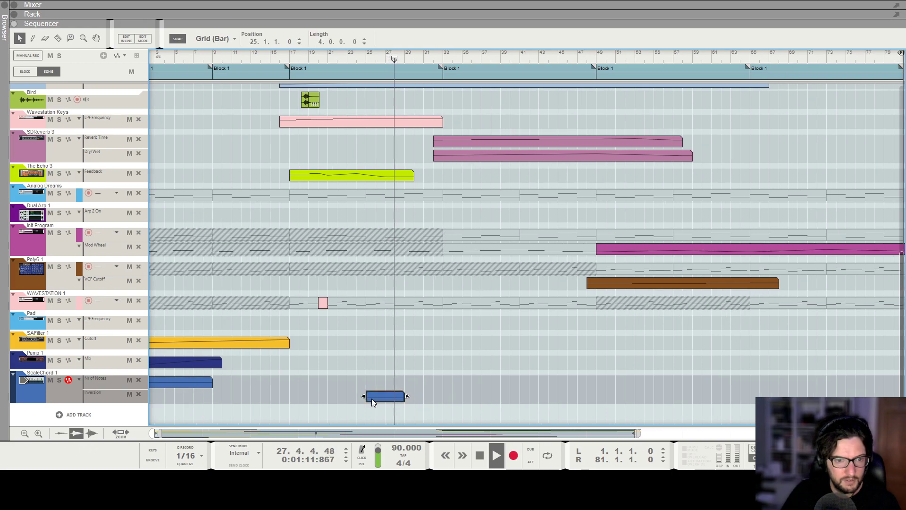
left_click_drag(377, 397, 452, 397)
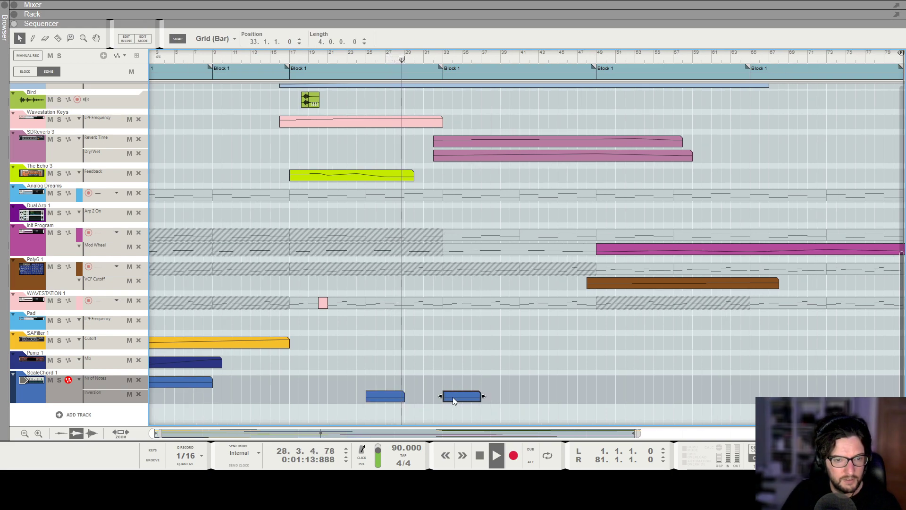
key("Delete")
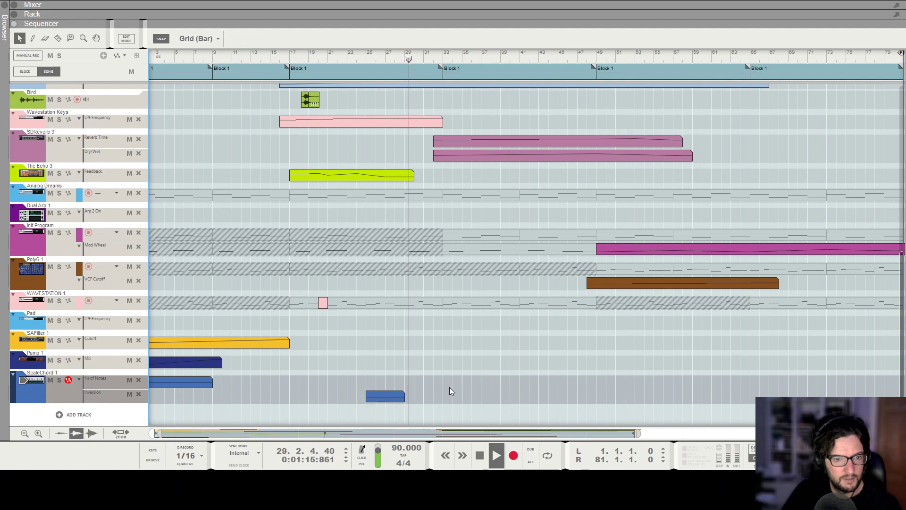
Draw a four-bar Nr of Notes clip at bar 33, set its value to 5 and play from bar 33
mouse_move(445, 386)
left_mouse_down()
mouse_move(498, 382)
mouse_move(480, 382)
left_mouse_up()
double_click(462, 386)
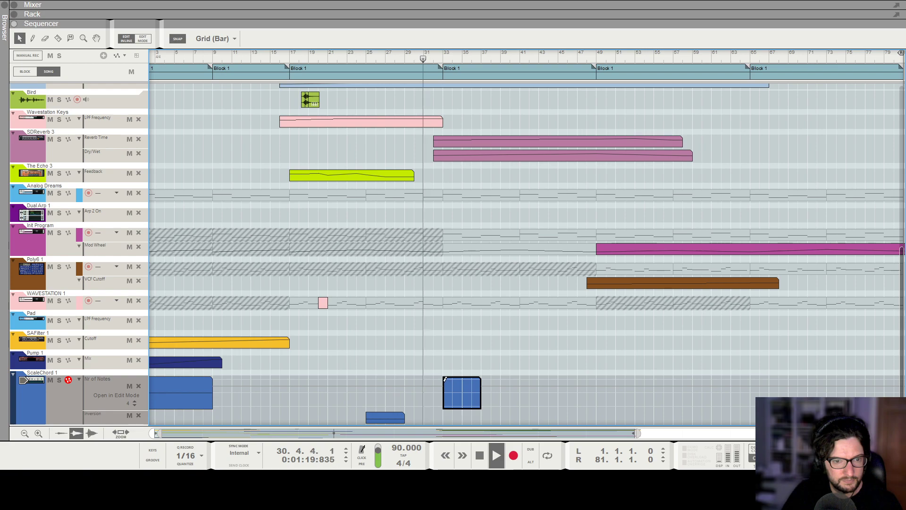
key("space")
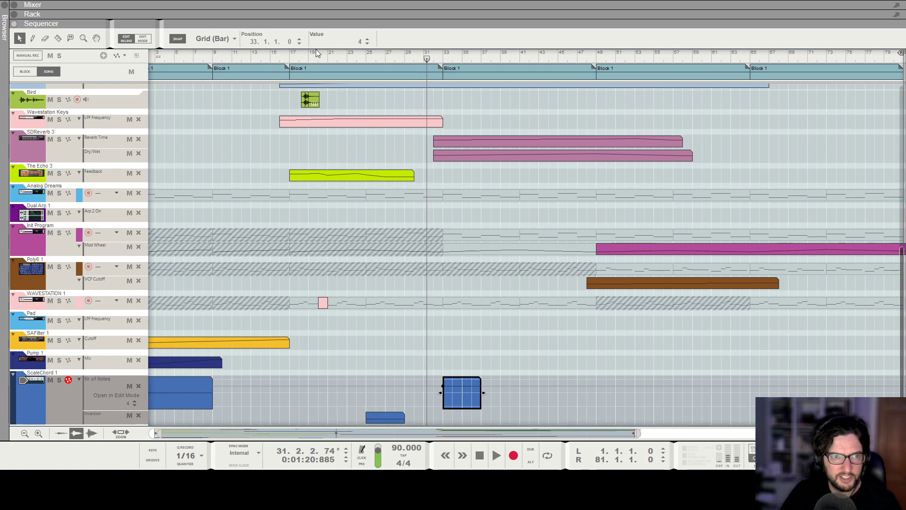
left_click(446, 56)
scroll(452, 222, "down", 1)
key("space")
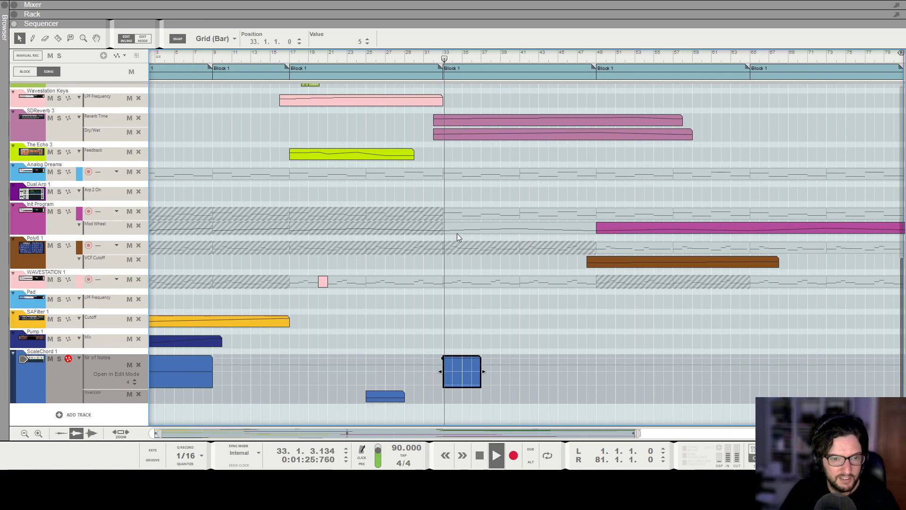
double_click(349, 41)
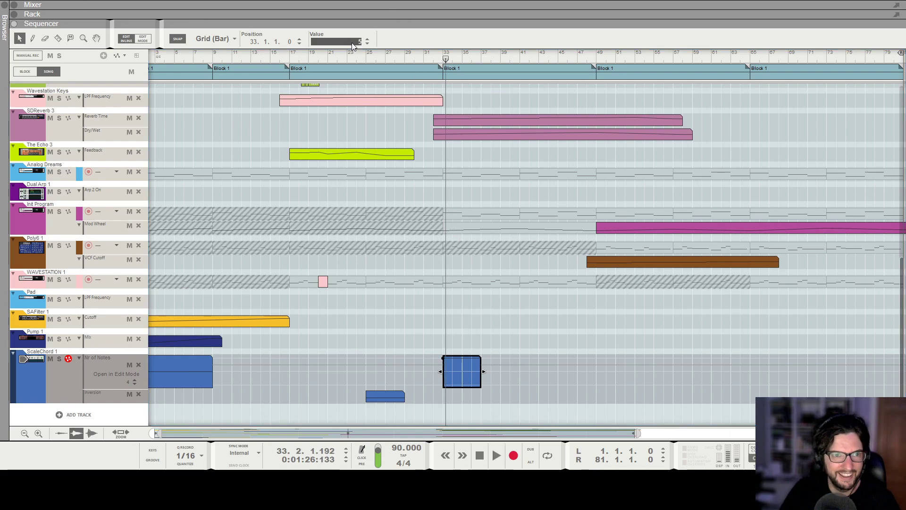
Copy the Inversion clip from bar 25 to bar 33 and audition it from bar 33
left_click(389, 417)
left_click_drag(380, 395, 457, 397)
left_click(445, 56)
key("space")
scroll(492, 356, "up", 1)
scroll(476, 373, "up", 1)
key("space")
Delete the Nr of Notes clip at bar 33 and set the Inversion clip there to 2
left_click(463, 383)
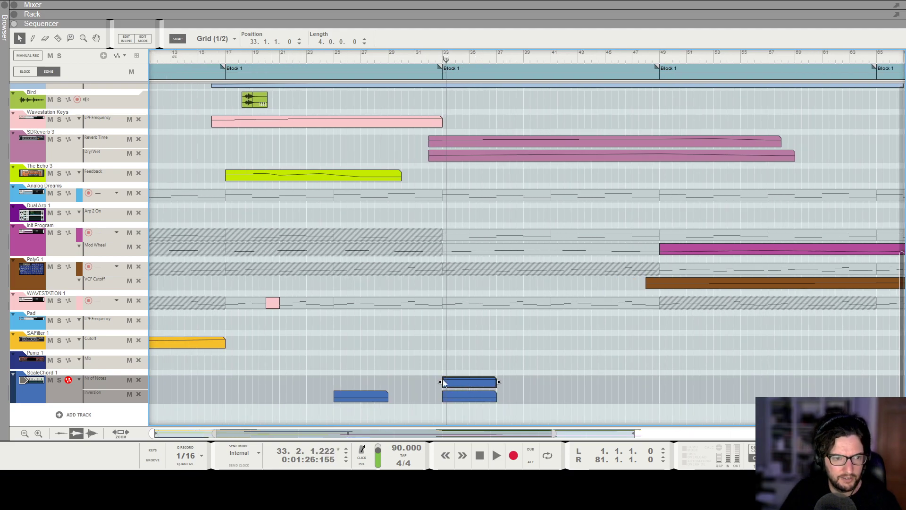
key("Delete")
double_click(468, 397)
left_click_drag(443, 387, 451, 403)
left_click(443, 390)
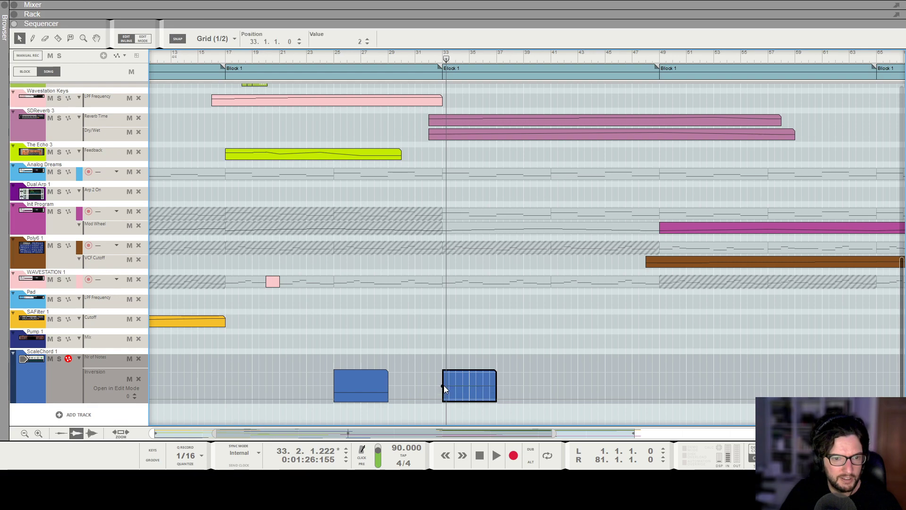
Play from bar 33 to hear the inversion and delete the Inversion clip at bar 33
left_click(442, 59)
scroll(446, 80, "down", 3)
scroll(452, 180, "up", 1)
key("space")
scroll(370, 301, "down", 3)
left_click(447, 335)
scroll(447, 336, "down", 1)
left_click(415, 396)
key("Delete")
Audition the Inversion clip at bar 25, move it to bar 17 and play from its new position
left_click(346, 59)
scroll(367, 366, "up", 1)
key("space")
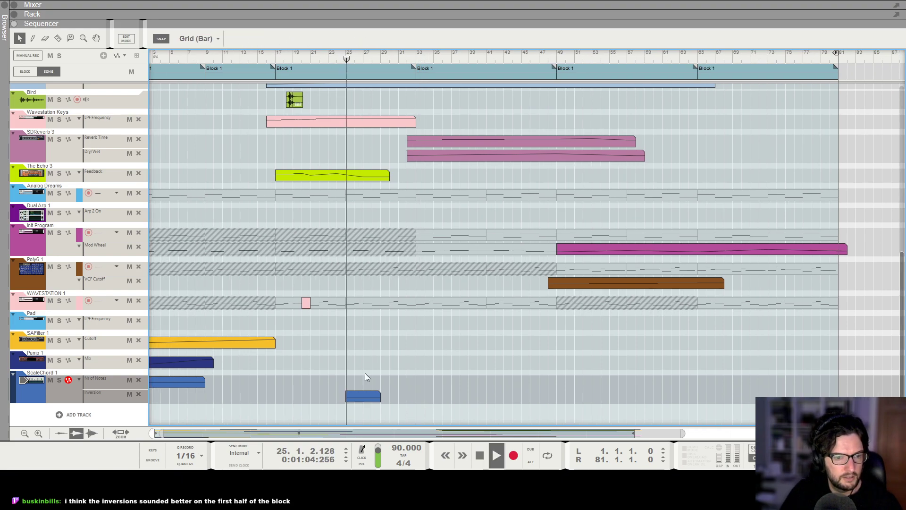
left_click(355, 396)
left_click(271, 58)
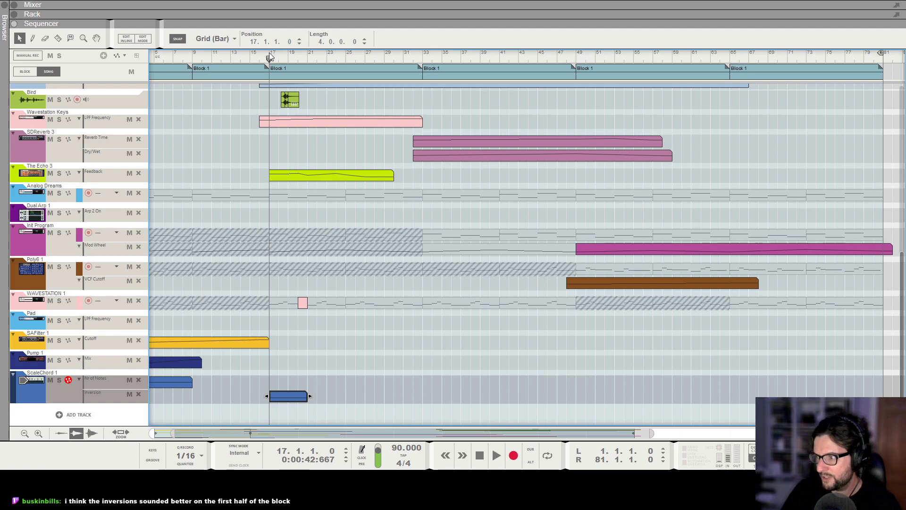
key("space")
scroll(278, 321, "down", 3)
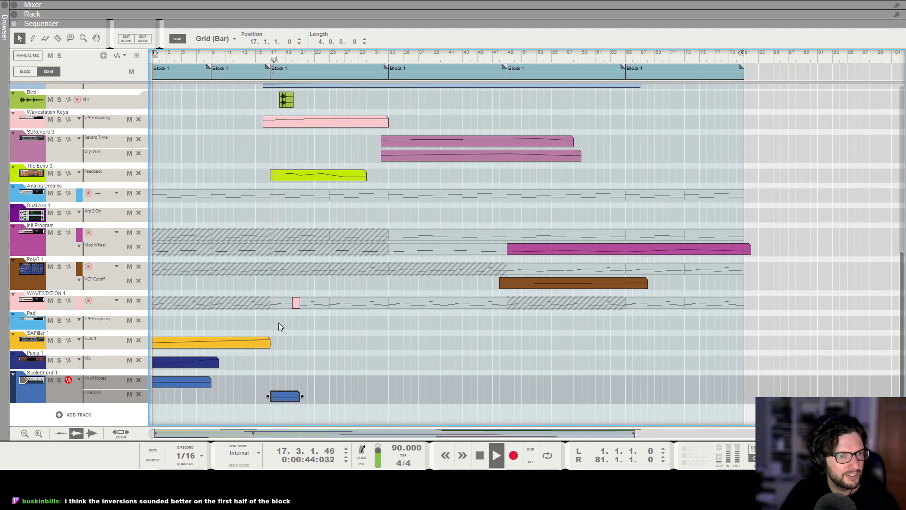
scroll(302, 376, "up", 3)
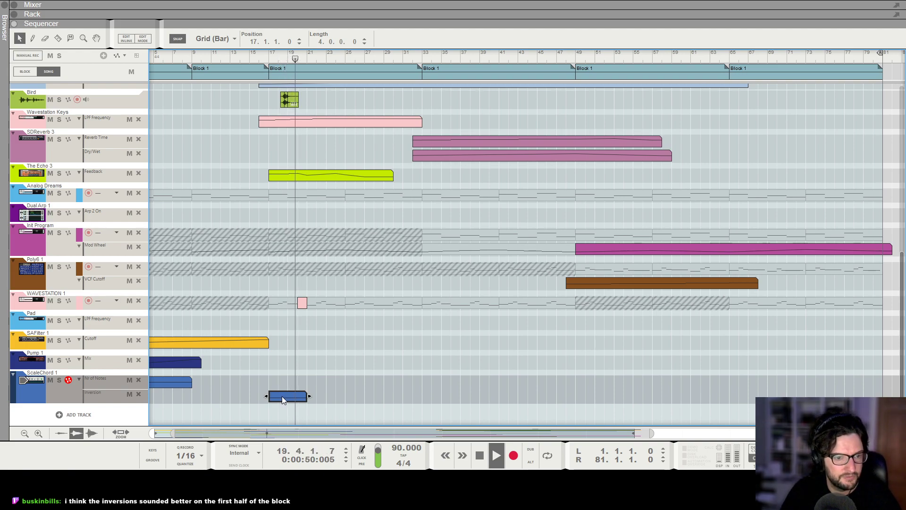
Copy the Inversion clip to bar 33 and draw a four-bar Nr of Notes clip at bar 25 with the value 3
left_click_drag(281, 395, 438, 404)
left_click(432, 346)
scroll(374, 402, "left", 1)
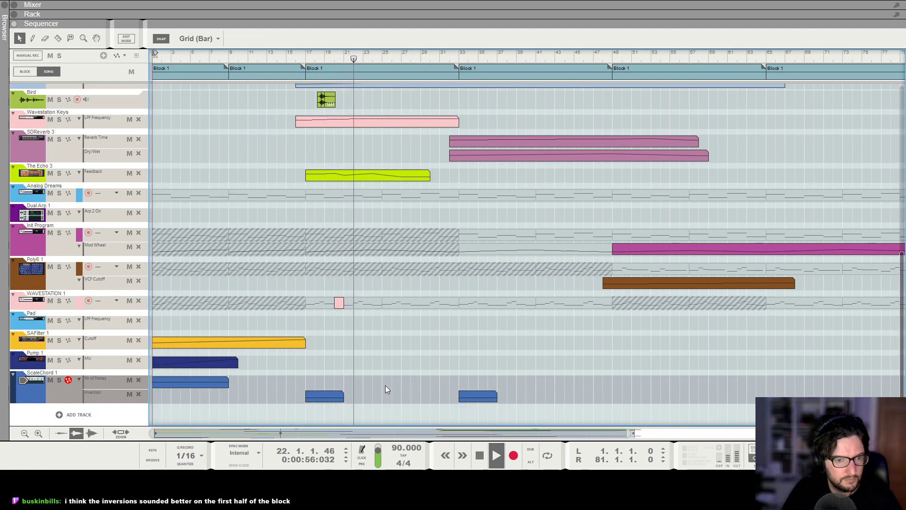
scroll(385, 385, "up", 1)
left_click_drag(392, 388, 431, 383)
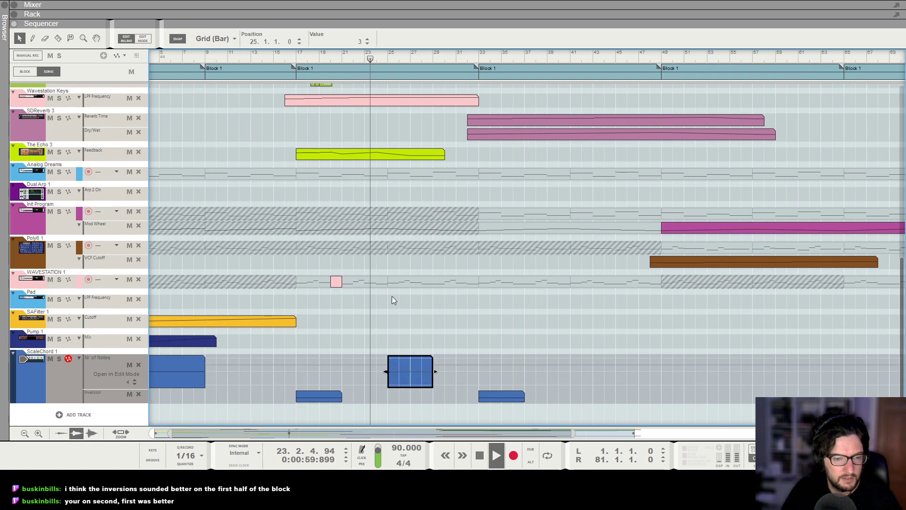
Create automation lanes for the Open Chords and Add Color settings of Scales & Chords
left_click(391, 296)
key("F6")
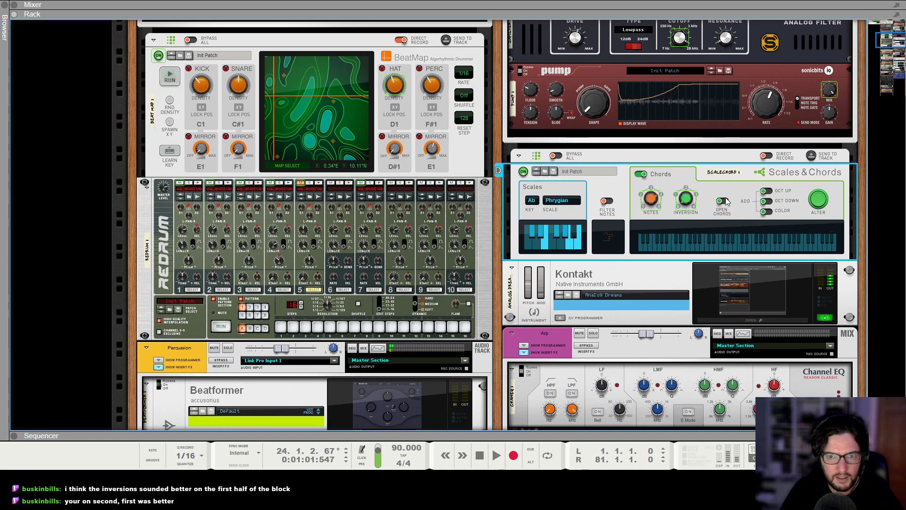
key("F7")
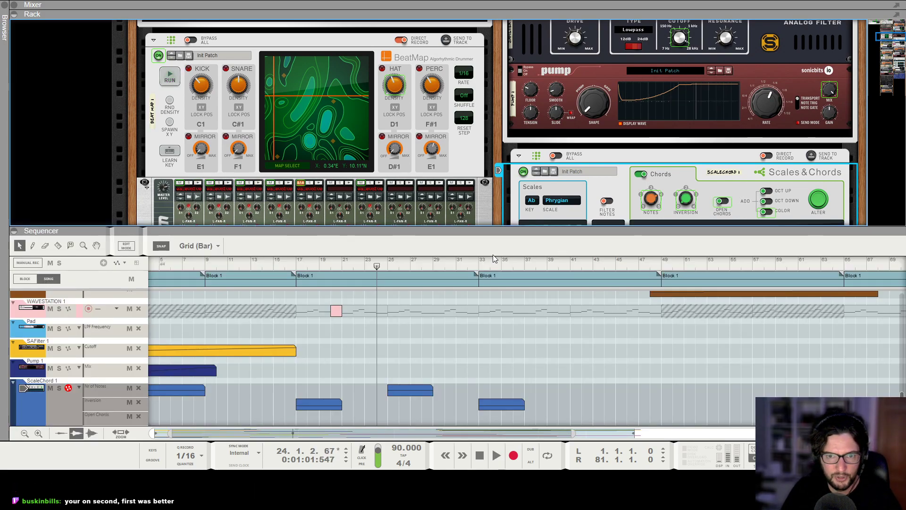
key("F7")
Draw a four-bar Add Color clip at bar 25 with an On point at 25.3, and play from bar 25
left_click(297, 52)
key("space")
scroll(297, 133, "up", 2)
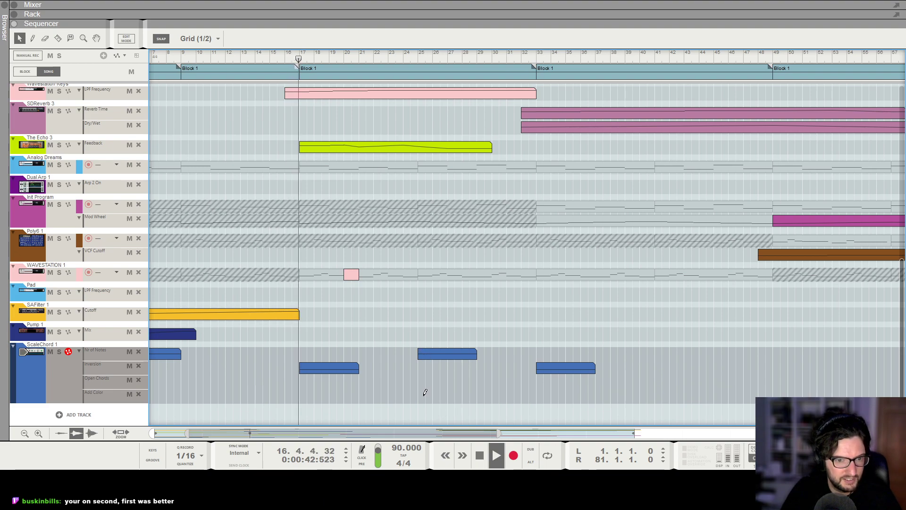
left_click_drag(419, 395, 475, 394)
double_click(455, 396)
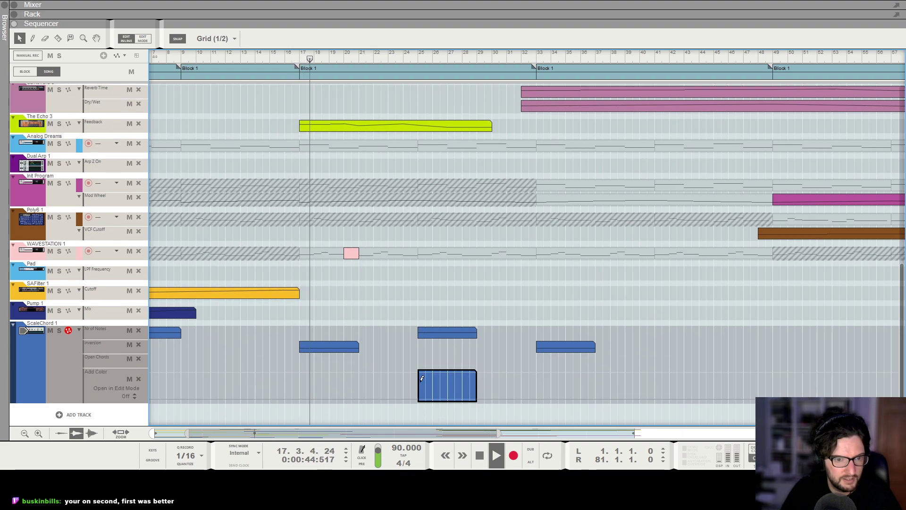
left_click(419, 53)
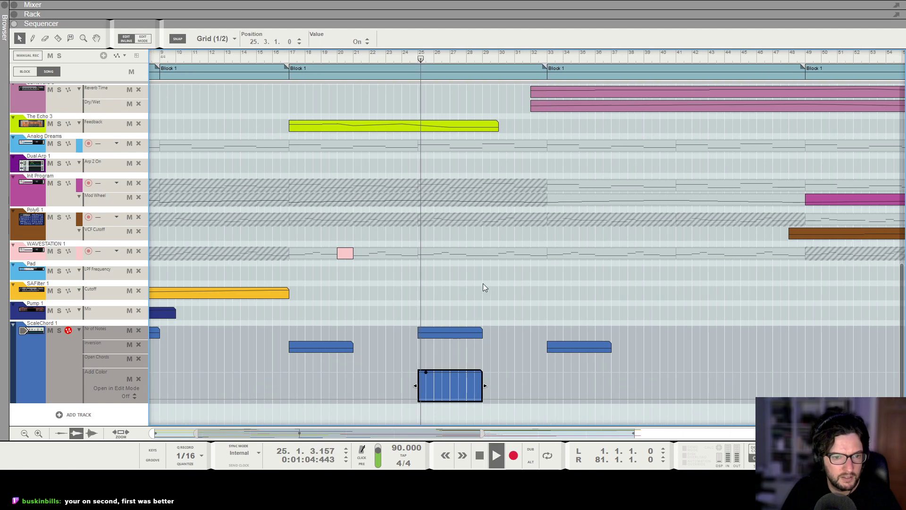
Move the four-bar Add Color clip at bar 25 into the Open Chords lane, audition it, and delete the Add Color lane
double_click(429, 389)
left_click_drag(435, 398, 435, 383)
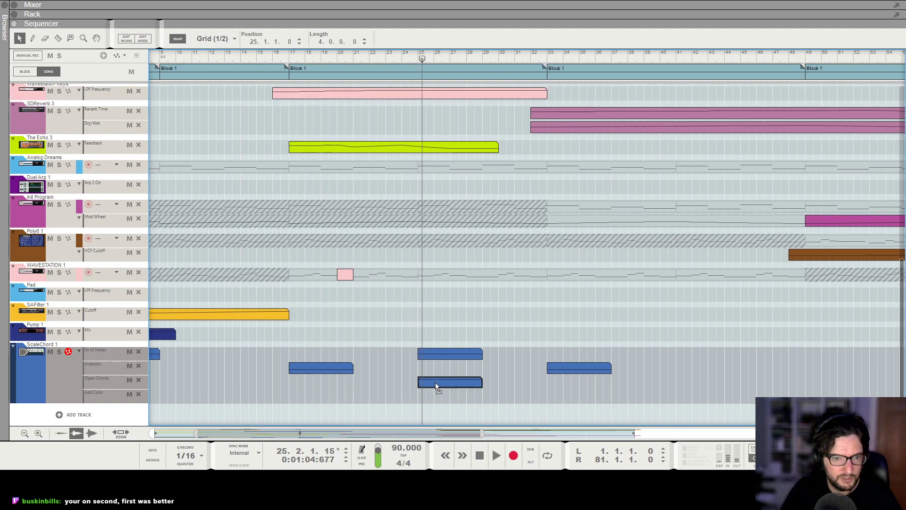
left_click(420, 53)
key("space")
key("h")
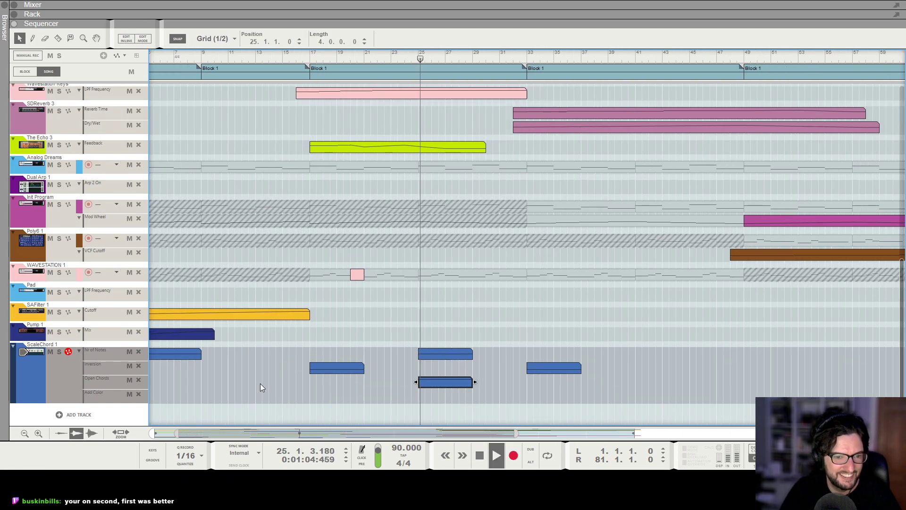
left_click(138, 395)
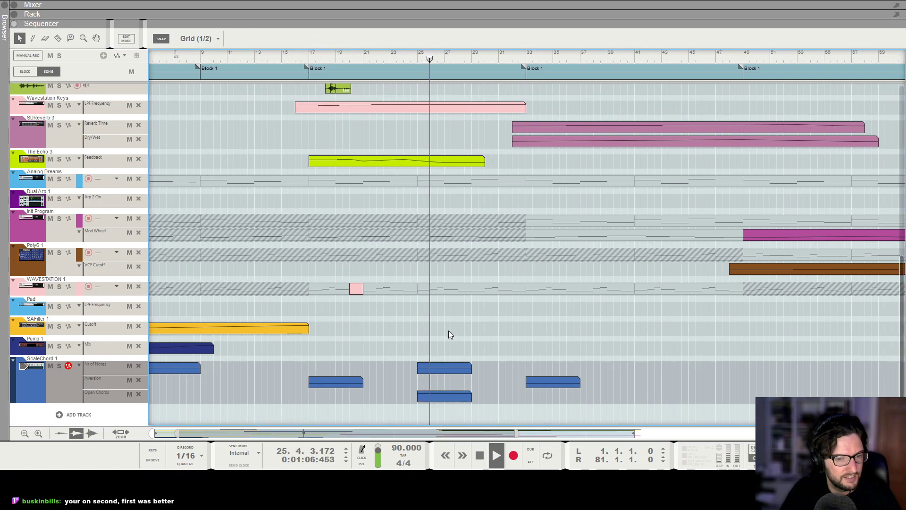
Trim the start of the Open Chords clip to bar 27, leaving it two bars long, and replay from around bar 25
key("h")
key("h")
key("h")
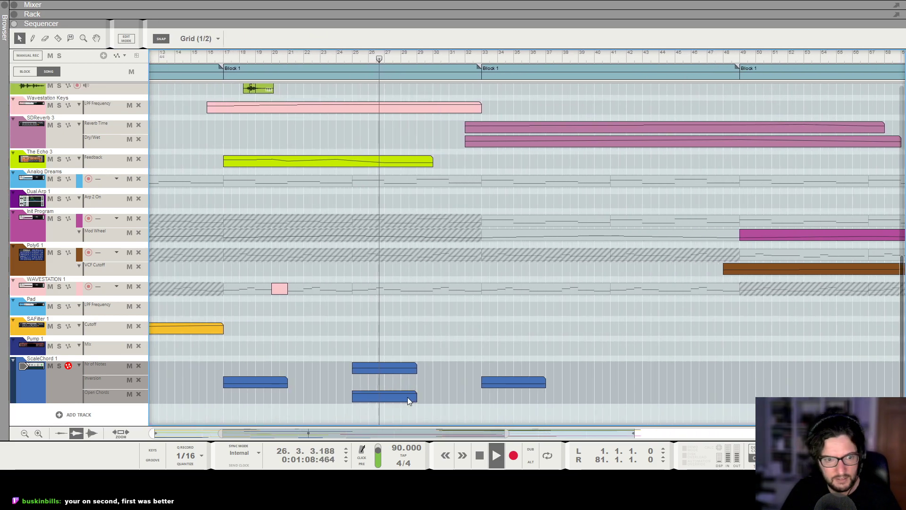
left_click(408, 398)
left_click_drag(346, 397, 380, 397)
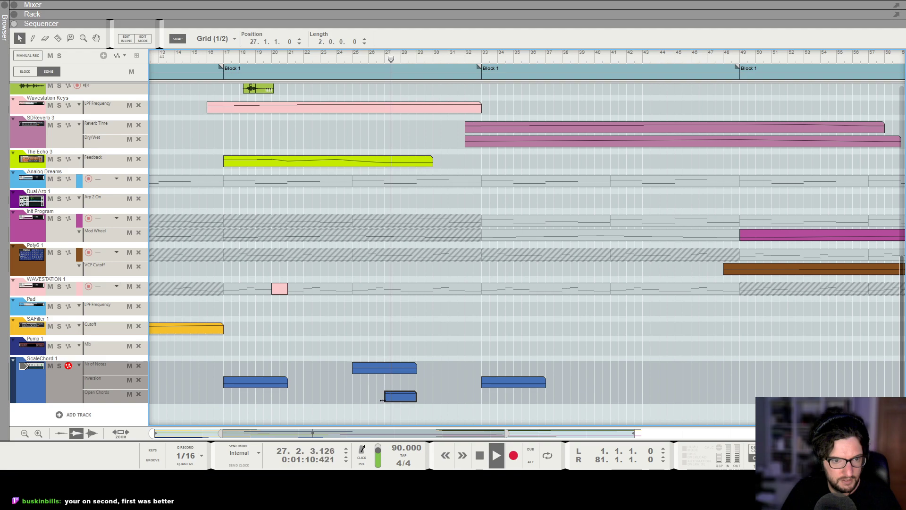
key("space")
left_click(361, 58)
key("space")
Trim the start of the second Nr of Notes clip to bar 27 to match the Open Chords clip
left_click(373, 368)
left_click_drag(352, 368, 386, 371)
left_click(385, 345)
key("g")
key("g")
key("g")
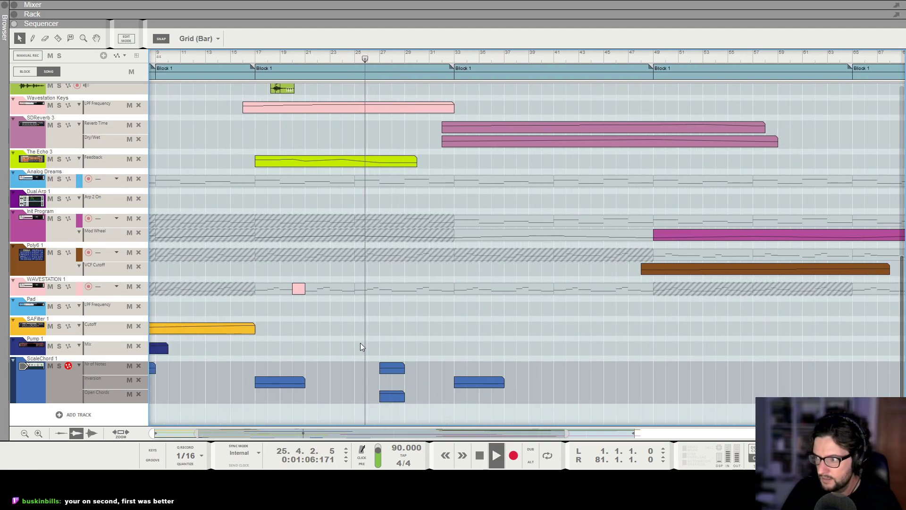
scroll(360, 343, "left", 4)
scroll(360, 341, "down", 2)
scroll(379, 326, "up", 1)
scroll(378, 336, "left", 1)
scroll(377, 343, "down", 2)
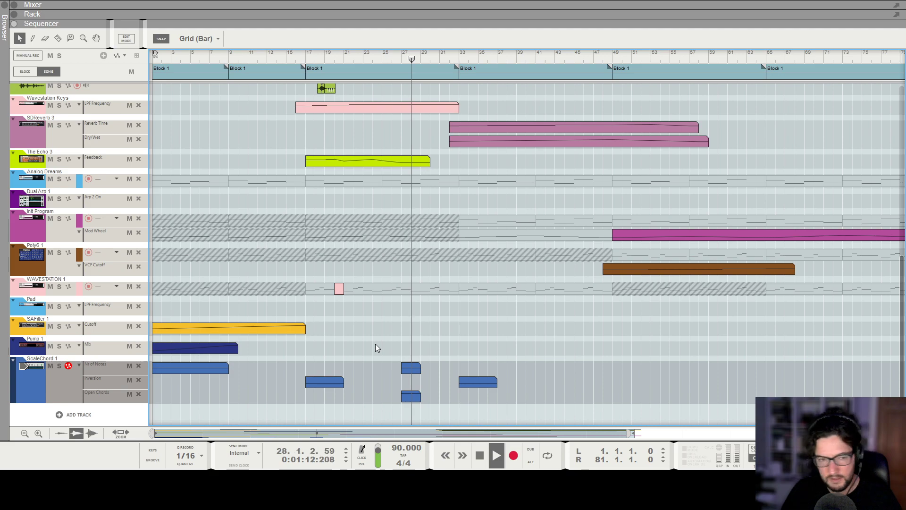
Play the song from bar 17 to check the Scales & Chords automation
key("space")
mouse_move(305, 59)
left_mouse_down()
mouse_move(231, 67)
mouse_move(313, 67)
mouse_move(303, 65)
left_mouse_up()
key("space")
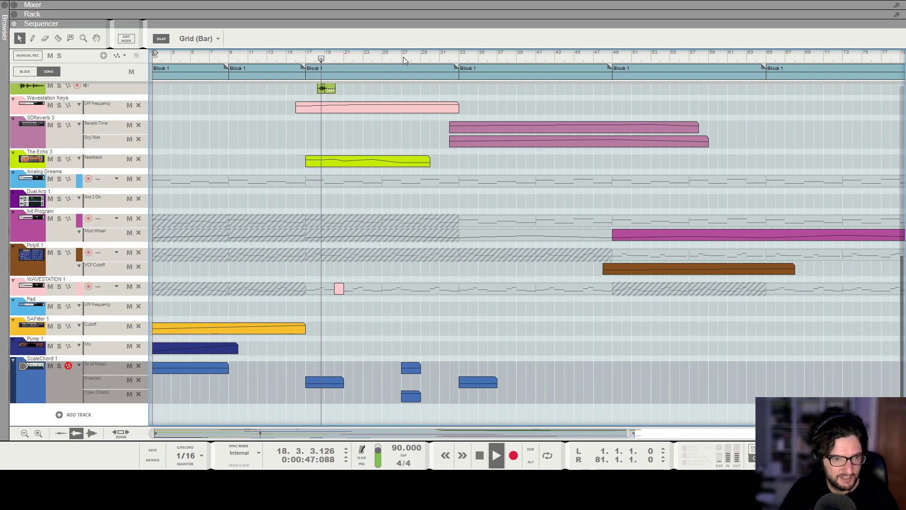
scroll(429, 278, "up", 1)
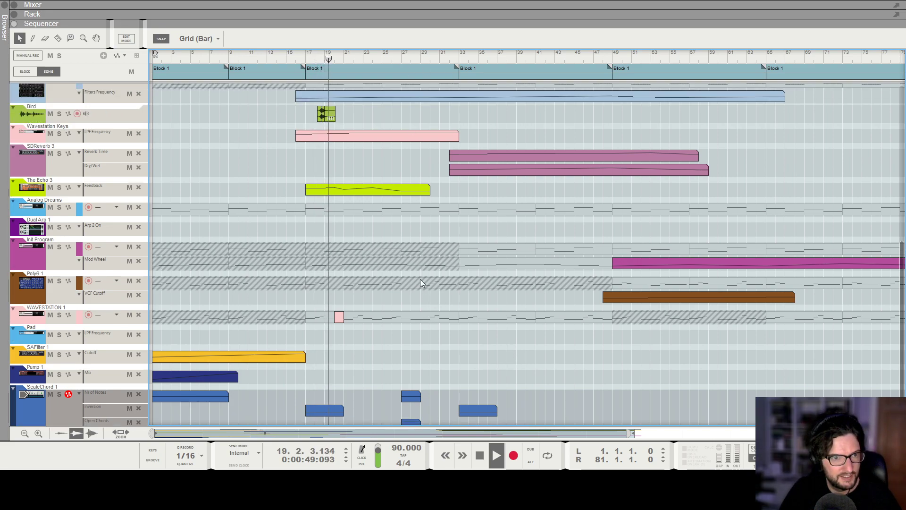
scroll(438, 306, "down", 1)
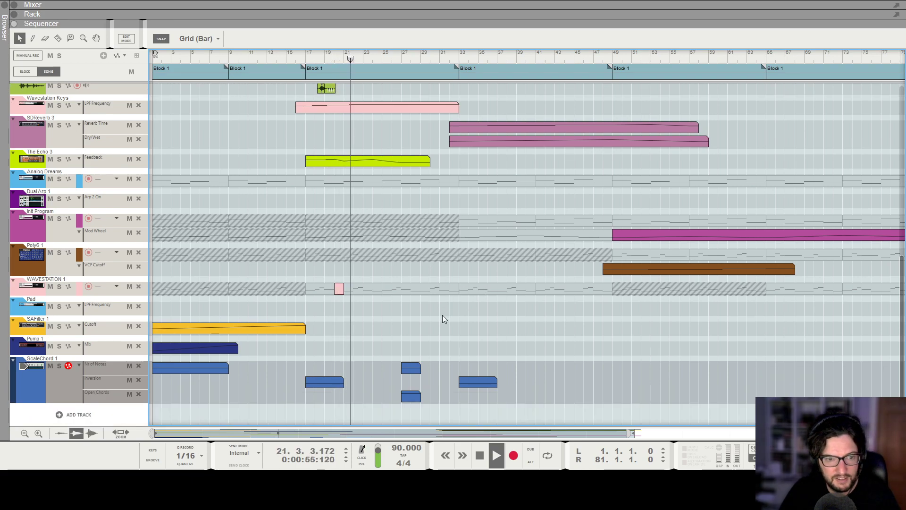
key("h")
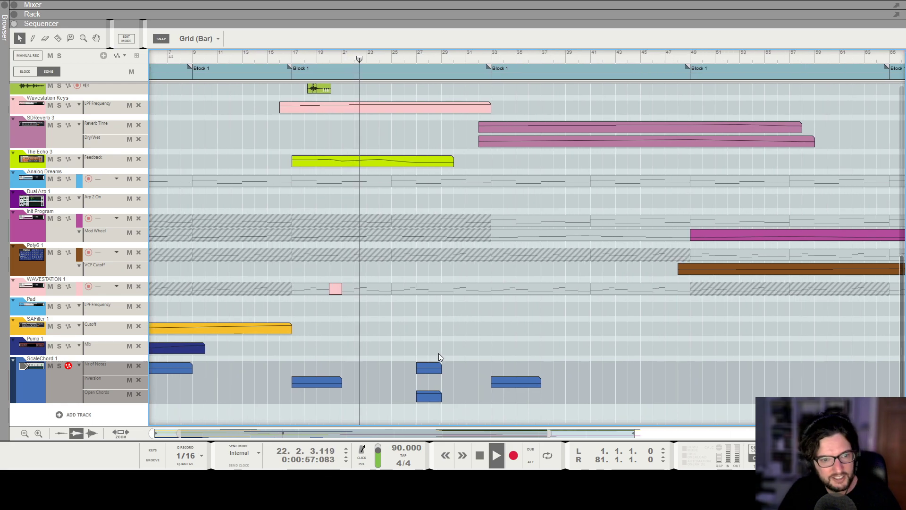
Extend the start of the second Nr of Notes clip back to bar 25
left_click(420, 368)
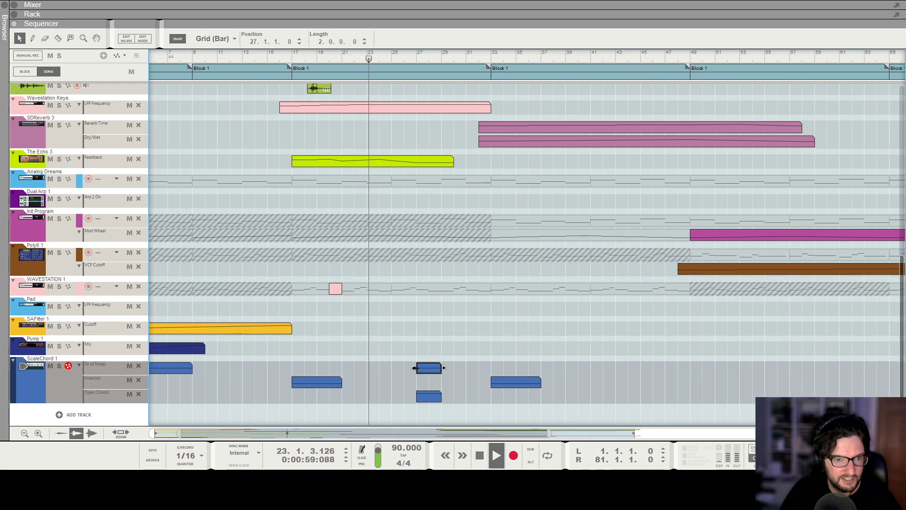
left_click_drag(416, 368, 390, 370)
left_click(435, 347)
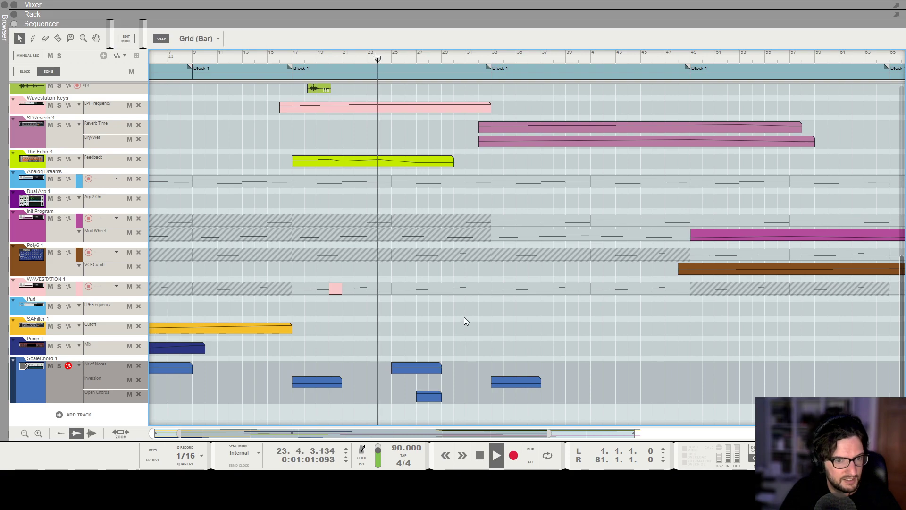
Move the Inversion clip from bar 33 to bar 45, trying bars 29 and 37 on the way, and copy it to bar 33
scroll(493, 339, "up", 1)
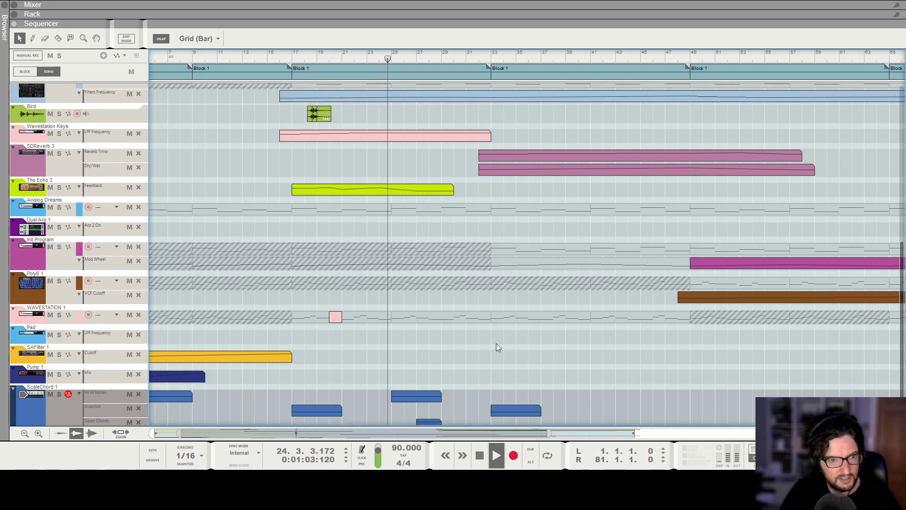
scroll(486, 331, "down", 2, "ctrl")
scroll(461, 342, "down", 1)
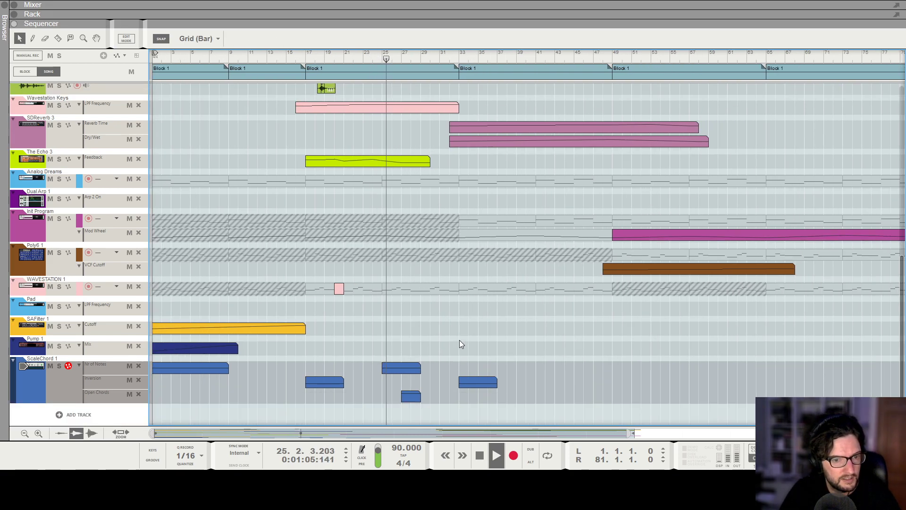
scroll(459, 338, "up", 2, "ctrl")
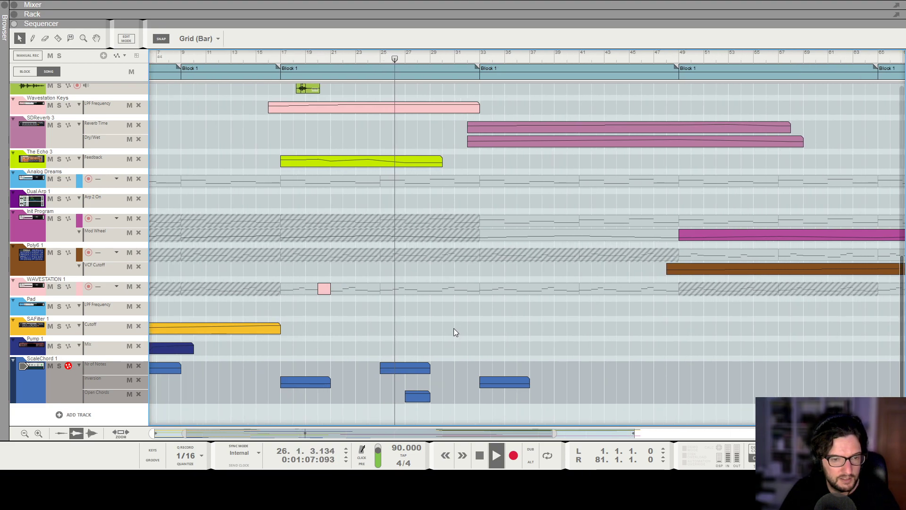
scroll(468, 321, "right", 1)
scroll(468, 321, "down", 1, "ctrl")
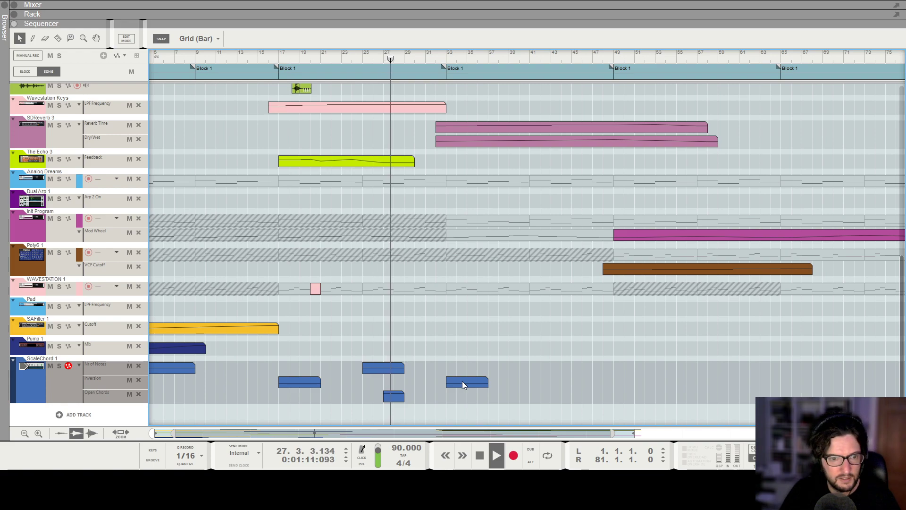
left_click_drag(457, 382, 417, 387)
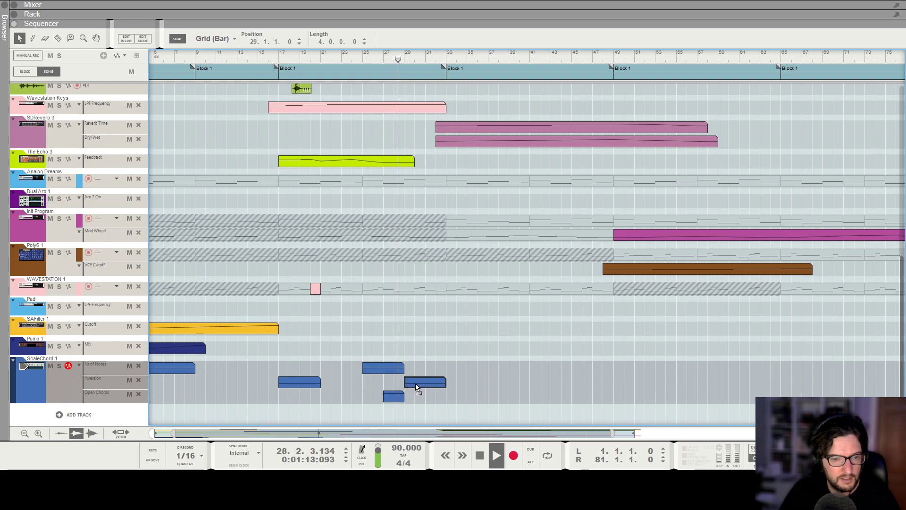
left_click_drag(424, 383, 506, 382)
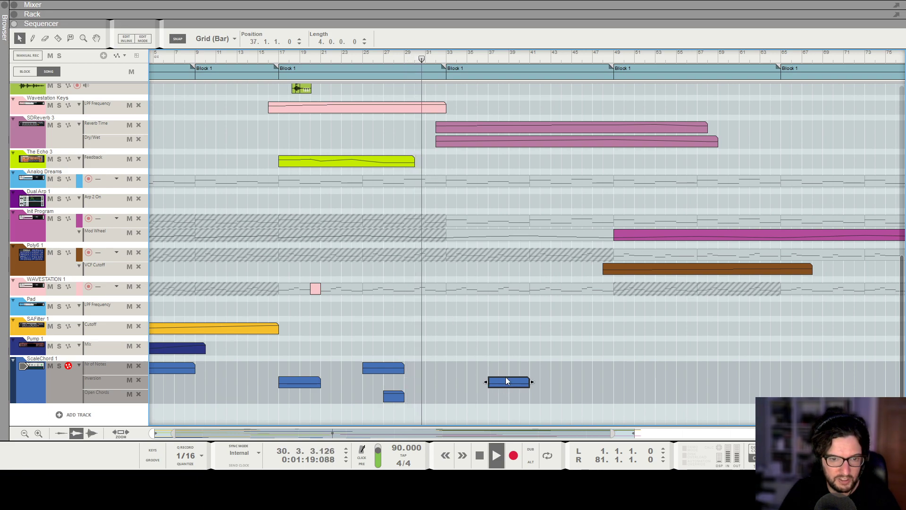
left_click_drag(502, 383, 585, 383)
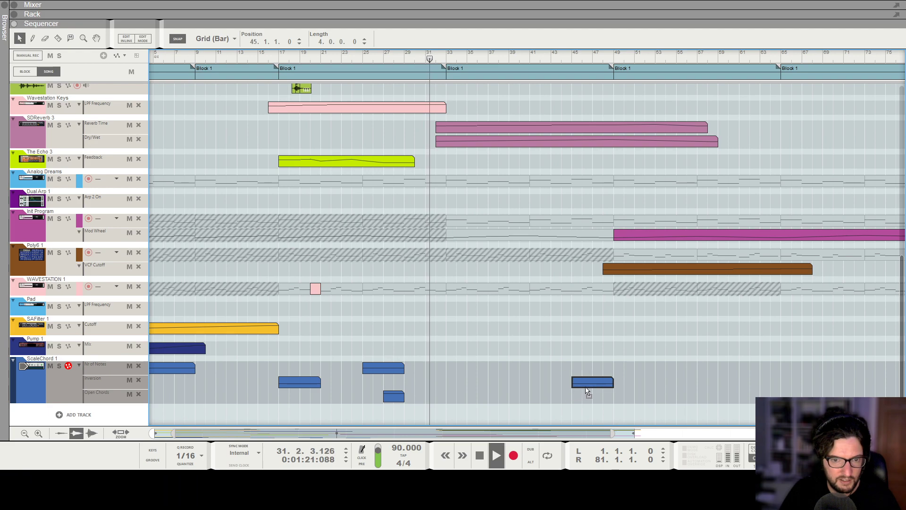
left_click(481, 315)
scroll(419, 361, "down", 1)
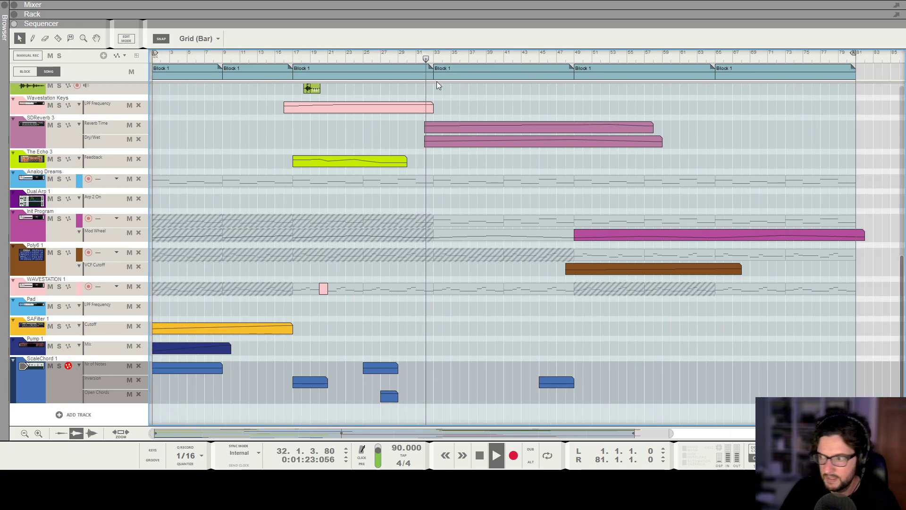
scroll(436, 82, "up", 1)
left_click_drag(593, 383, 462, 377)
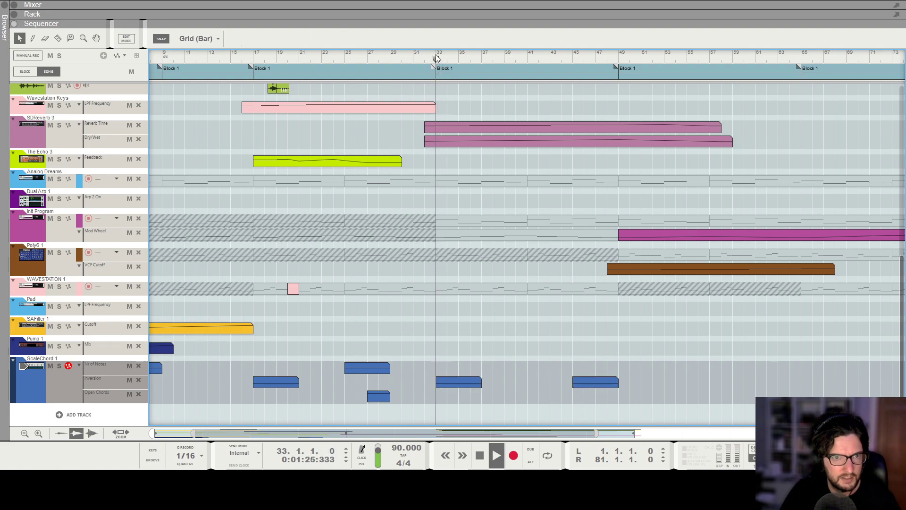
Listen to the Inversion clip from bar 33 and stop playback
scroll(521, 329, "down", 2)
scroll(462, 342, "up", 2)
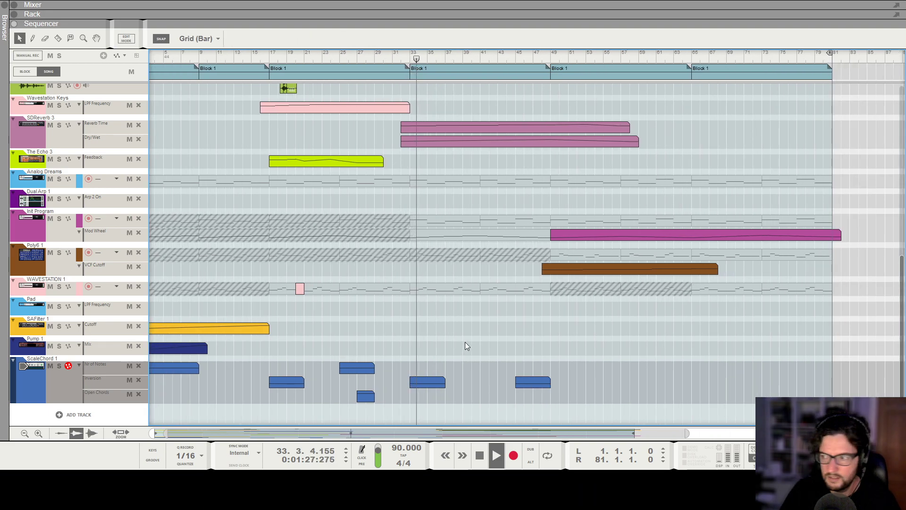
scroll(522, 338, "down", 1)
scroll(511, 349, "up", 1)
scroll(512, 349, "down", 1)
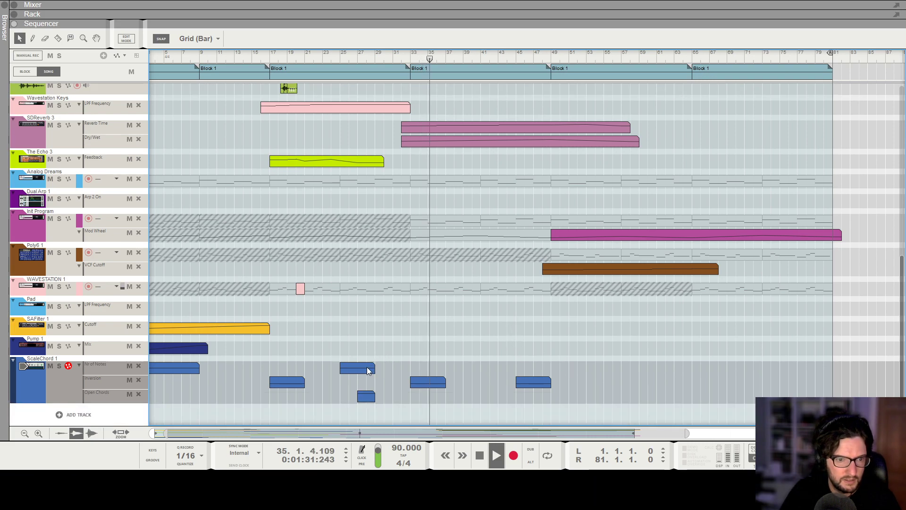
key("space")
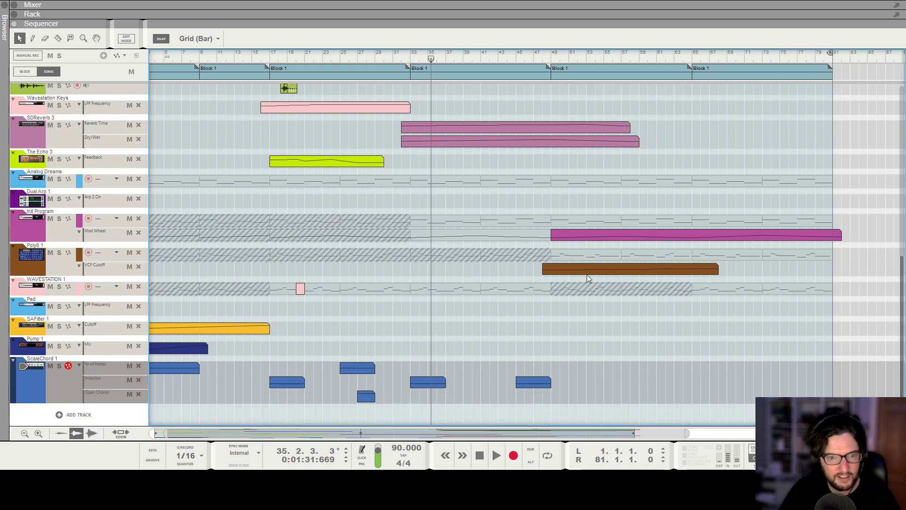
Return to the song start and play the whole arrangement from bar 1
scroll(751, 115, "up", 10)
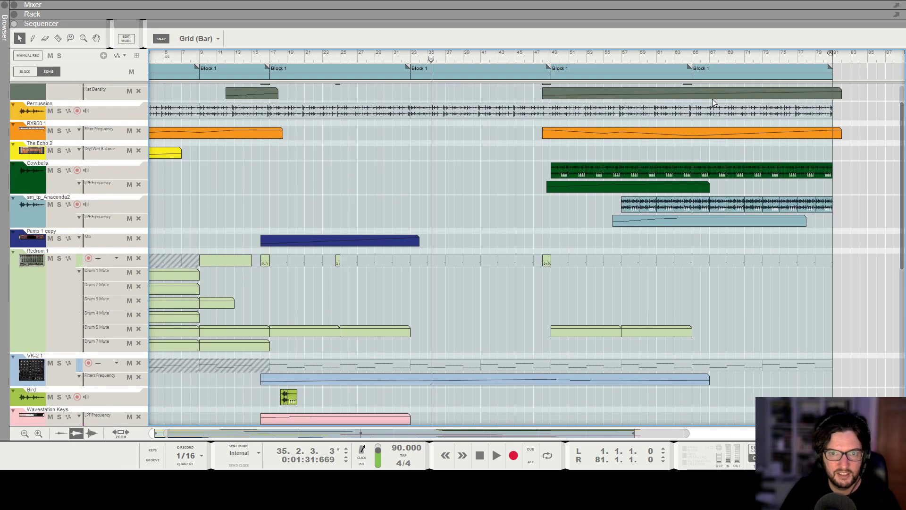
key("KP_0")
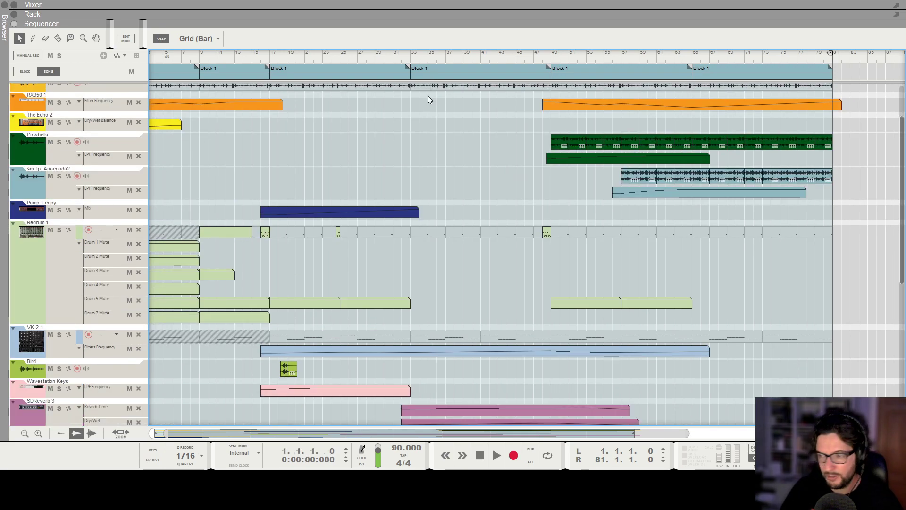
scroll(428, 95, "down", 4)
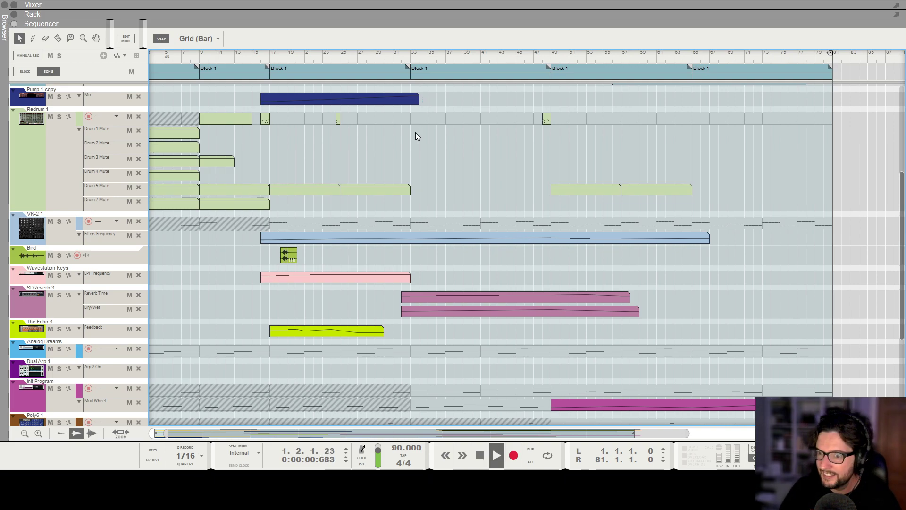
scroll(383, 220, "down", 1)
key("g")
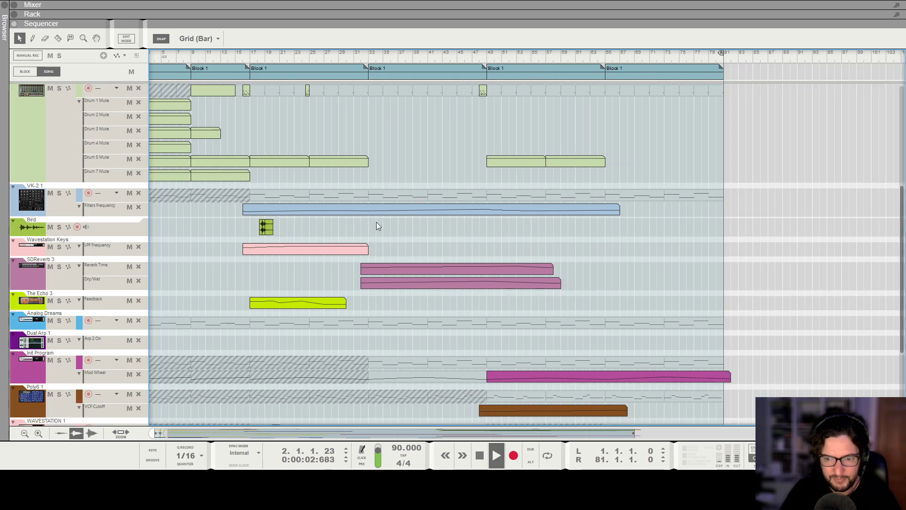
scroll(352, 226, "up", 5)
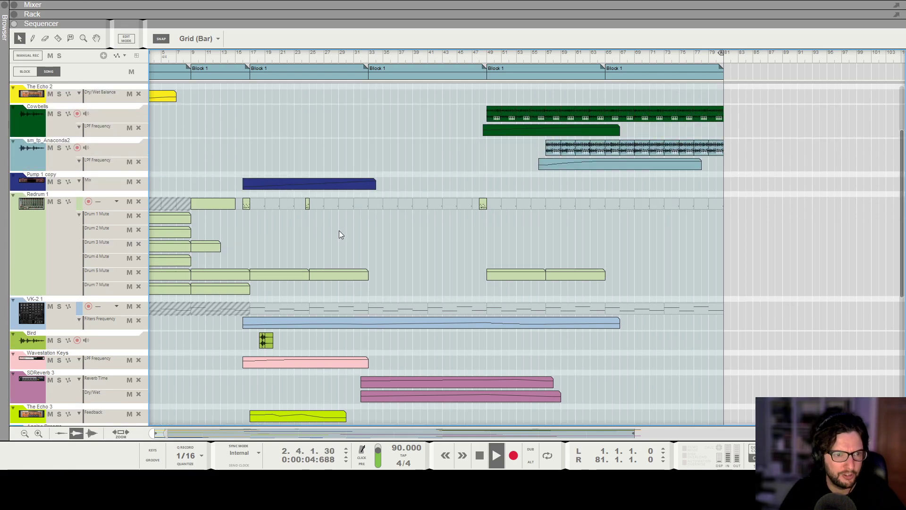
scroll(343, 152, "up", 2)
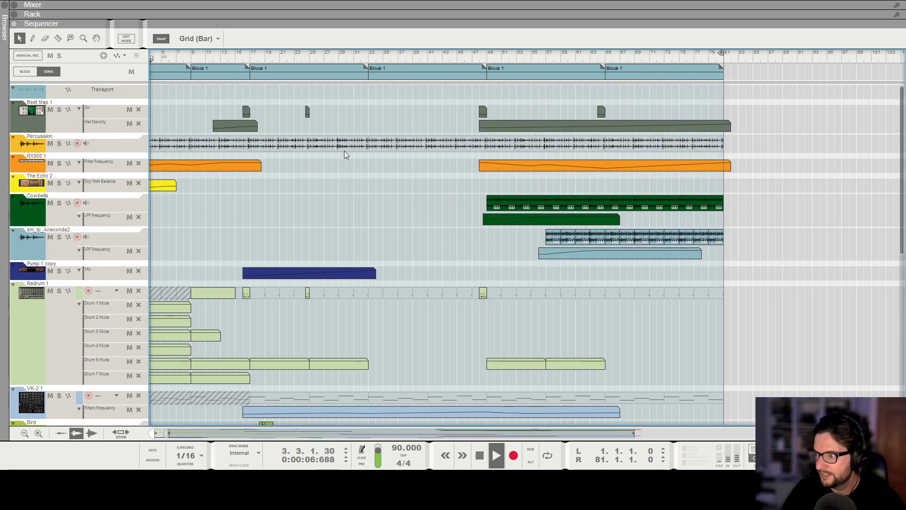
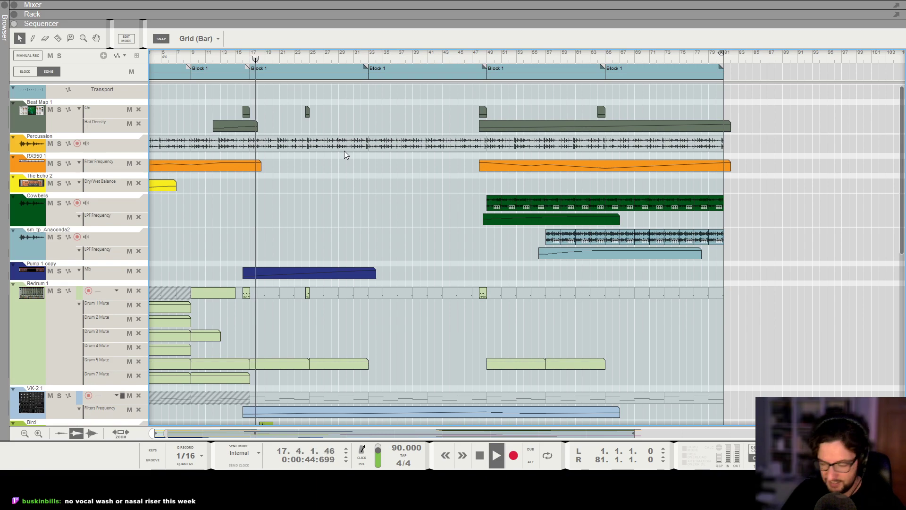
Examine the track lanes from Beat Map down to Scales & Chords while the song plays past bar 17
scroll(388, 212, "down", 5)
scroll(387, 214, "up", 5)
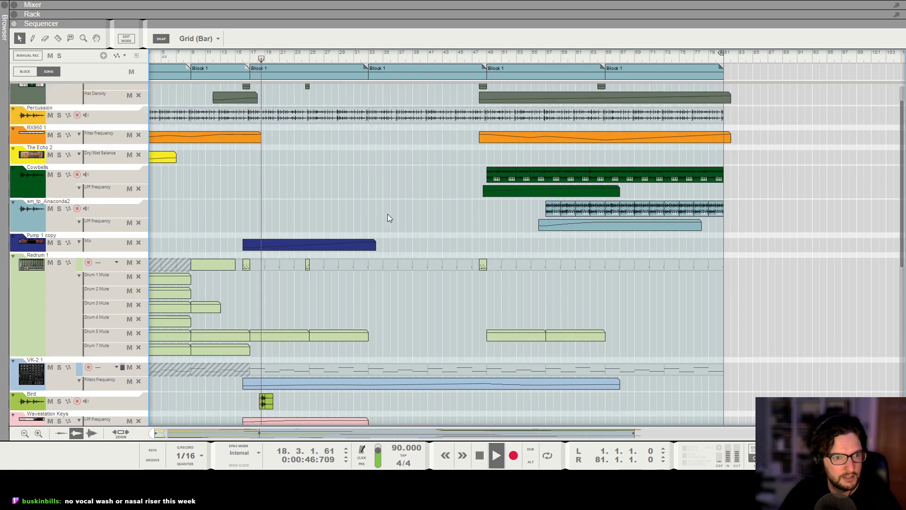
scroll(264, 257, "down", 12)
key("h")
key("h")
key("h")
key("h")
key("h")
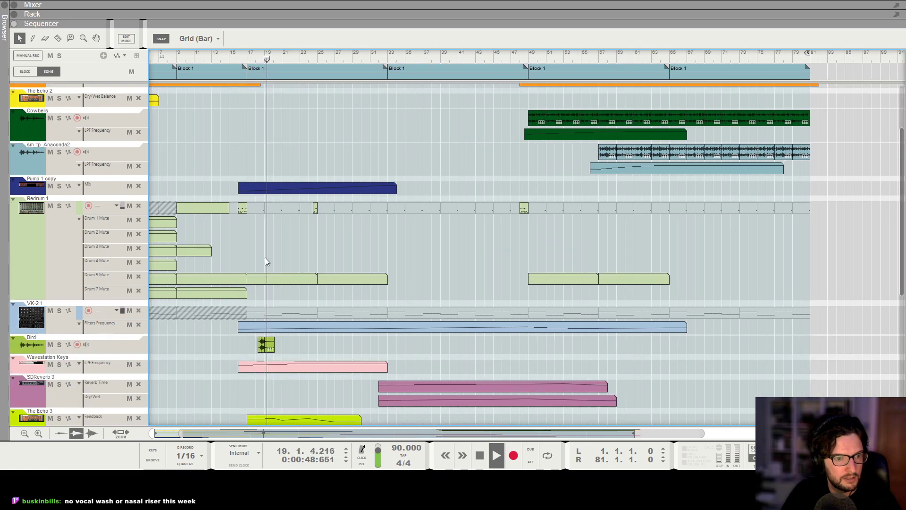
scroll(247, 267, "left", 5)
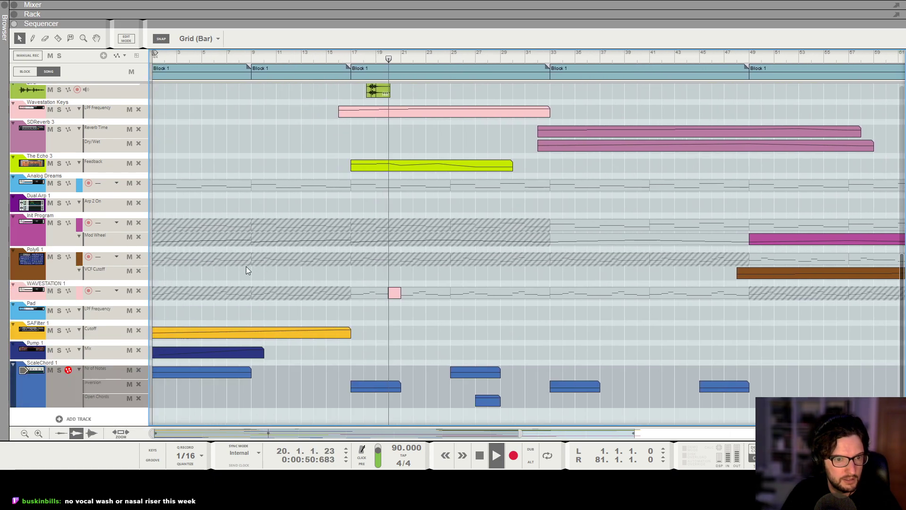
Stop playback, lower the Wavestation Keys LPF Frequency point at bar 17 to 545, and set the song position to bar 17
key("space")
left_click(327, 54)
scroll(378, 213, "up", 1)
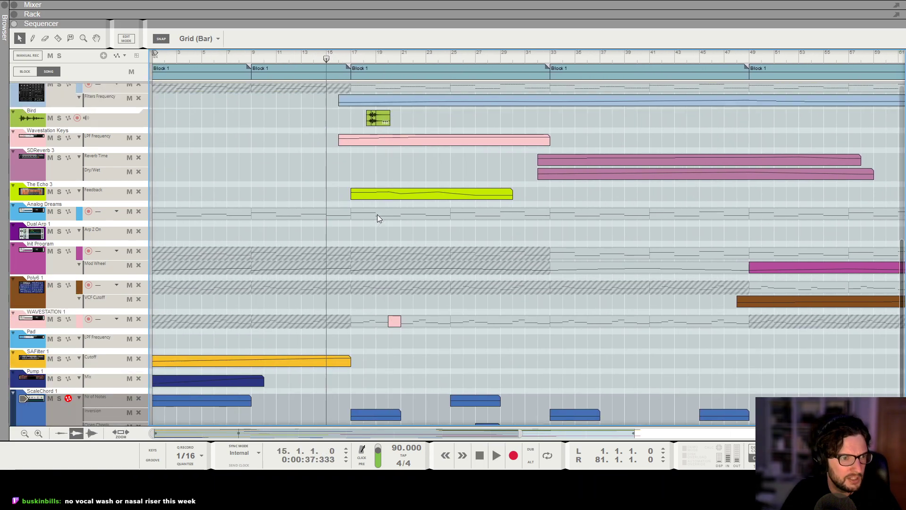
left_click(359, 138)
left_click_drag(350, 144, 350, 150)
left_click(350, 60)
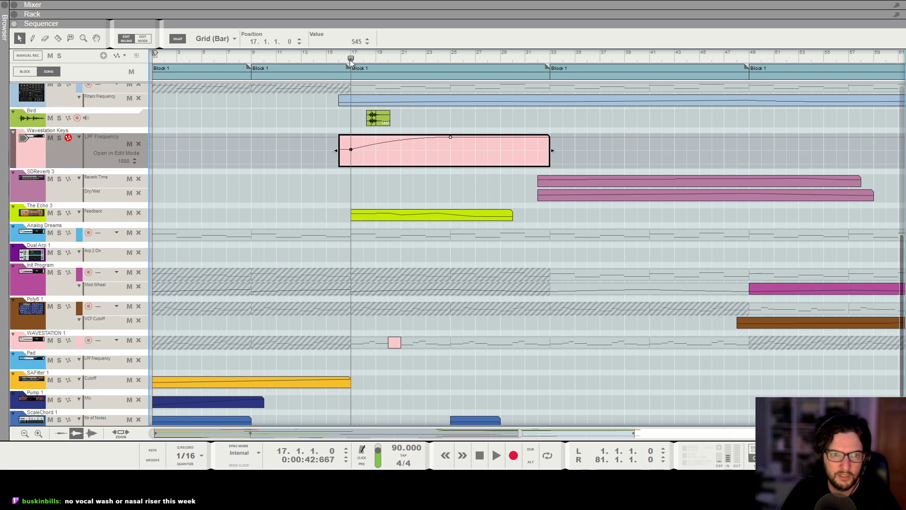
During playback from bar 17, straighten the Wavestation Keys LPF Frequency curve into a ramp reaching 1000 at bar 26.3, and close the clip
key("space")
scroll(450, 145, "up", 3)
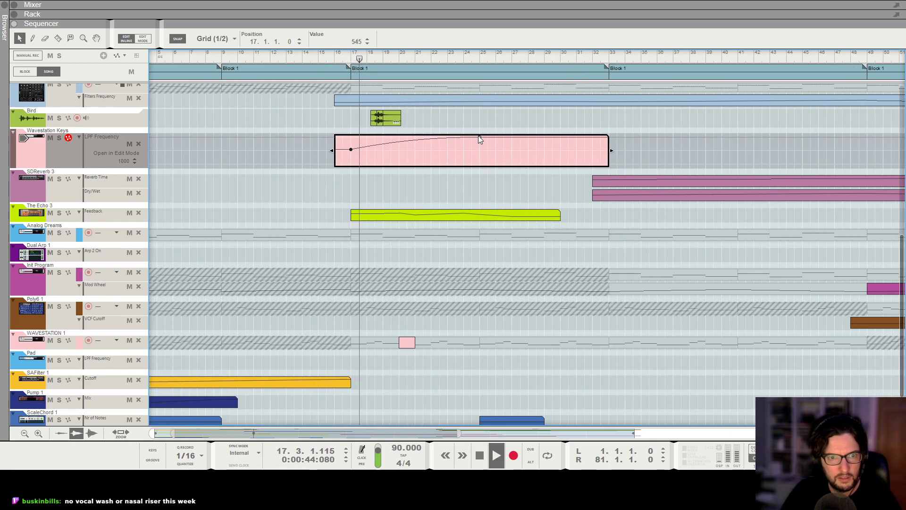
mouse_move(480, 137)
left_mouse_down()
mouse_move(504, 137)
mouse_move(466, 141)
left_mouse_up()
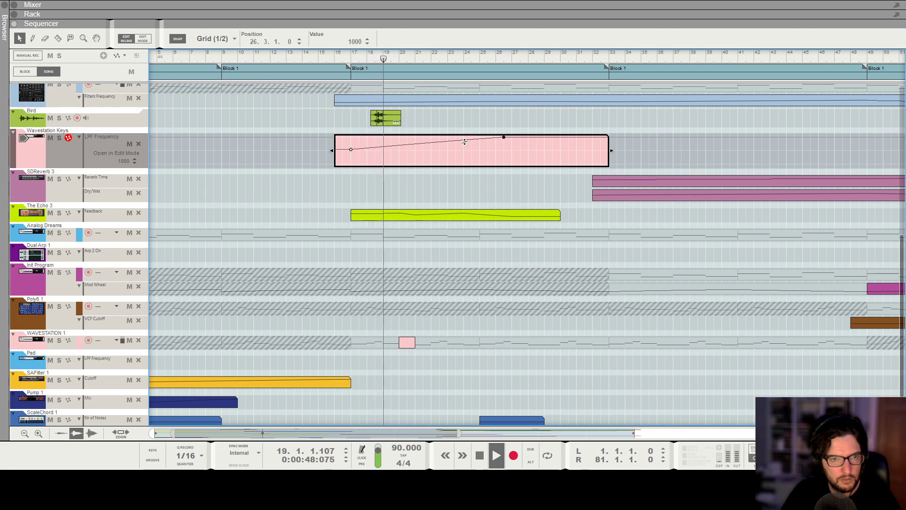
key("g")
key("h")
key("g")
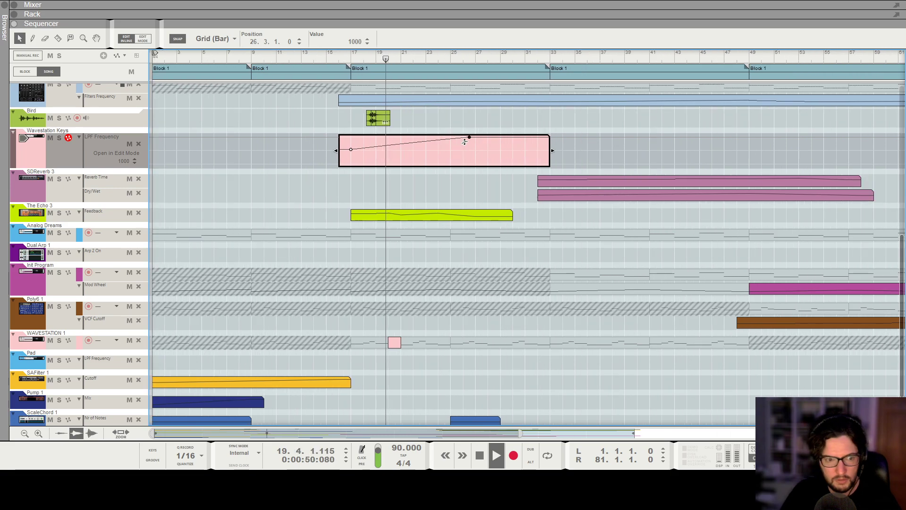
scroll(456, 195, "up", 1)
key("g")
left_click(474, 242)
key("g")
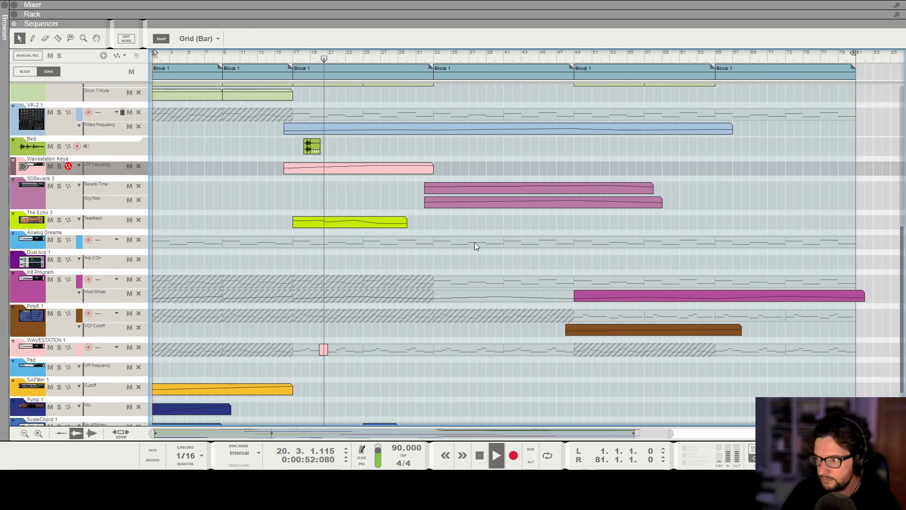
Delete the ScaleChord 1 Nr of Notes clip at bar 25 and restart playback from bar 25
key("g")
scroll(430, 240, "up", 2)
key("h")
key("h")
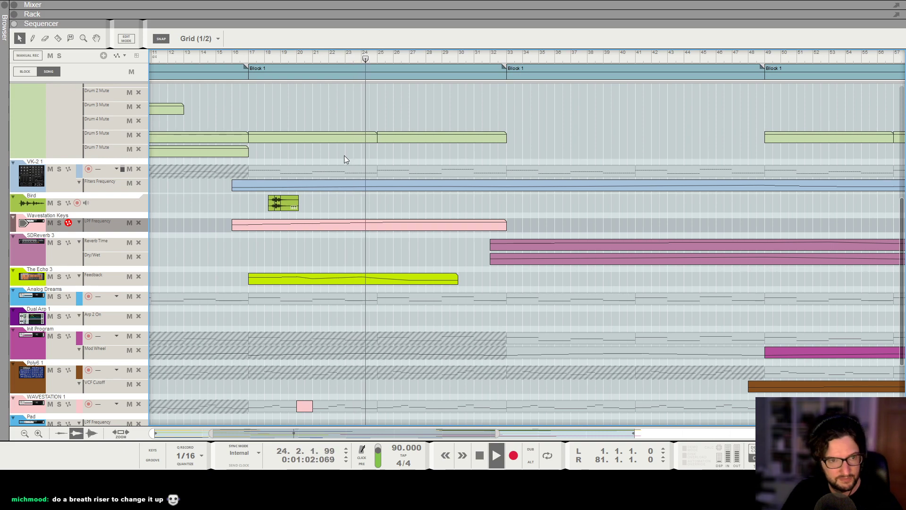
scroll(417, 242, "down", 3)
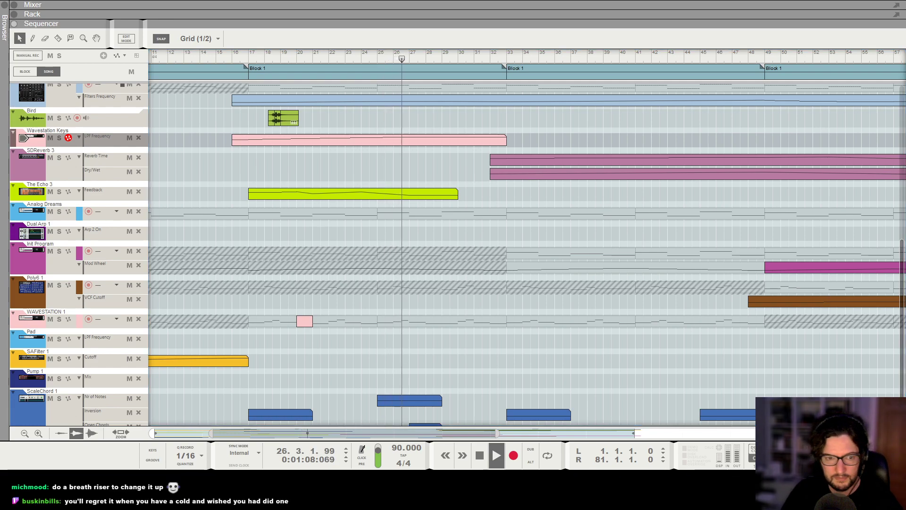
scroll(508, 267, "down", 1)
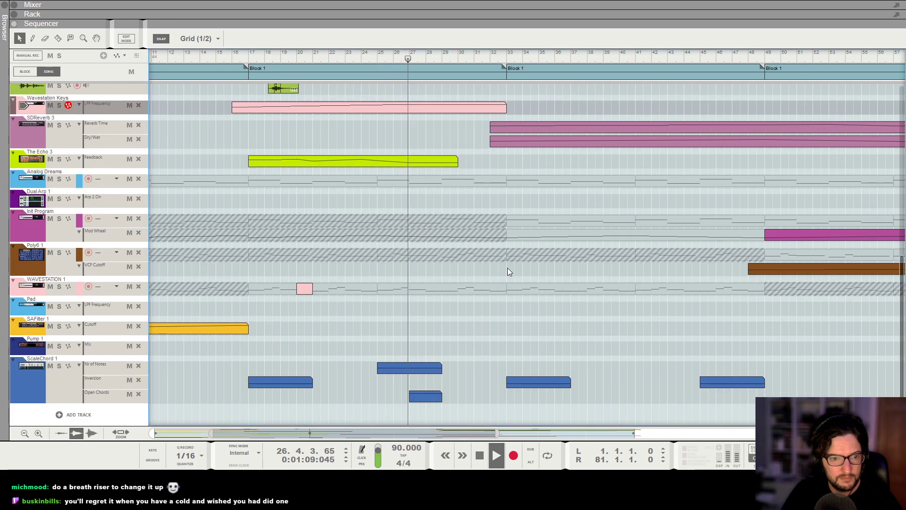
left_click(402, 367)
left_click(380, 352)
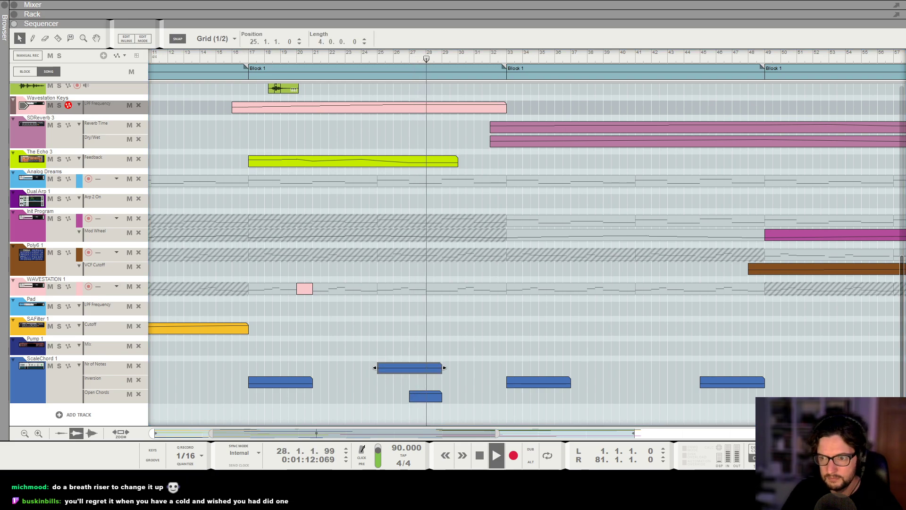
left_click(397, 367)
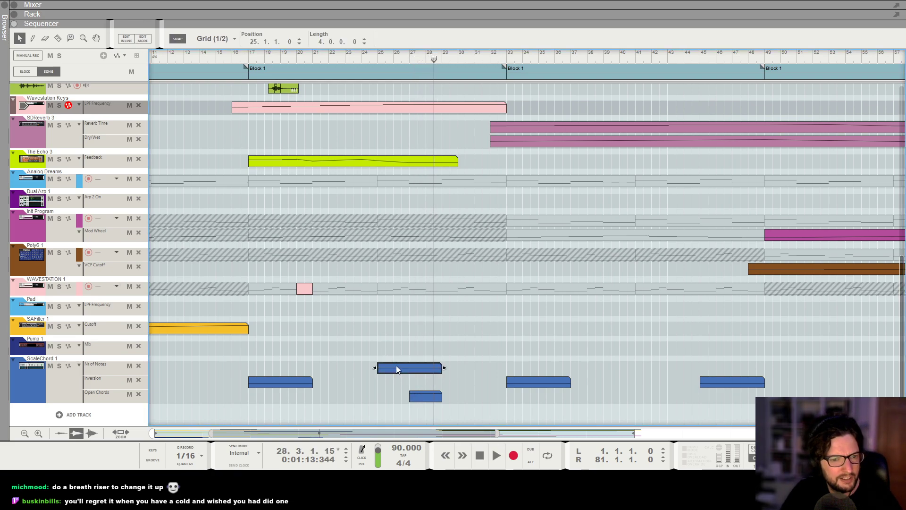
left_click(376, 59)
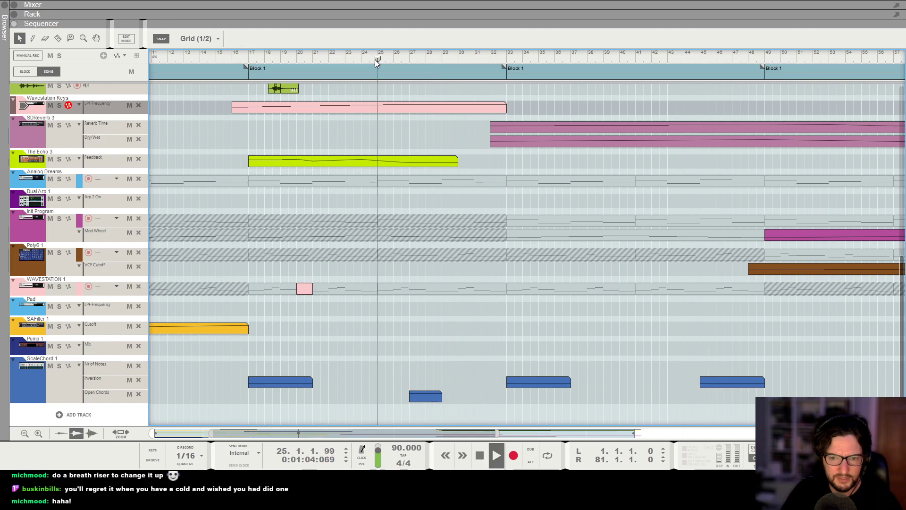
Listen to the section from bar 25 through the Open Chords clip, pausing and resuming once, while examining the ScaleChord 1 lanes
key("g")
key("g")
key("g")
key("g")
key("h")
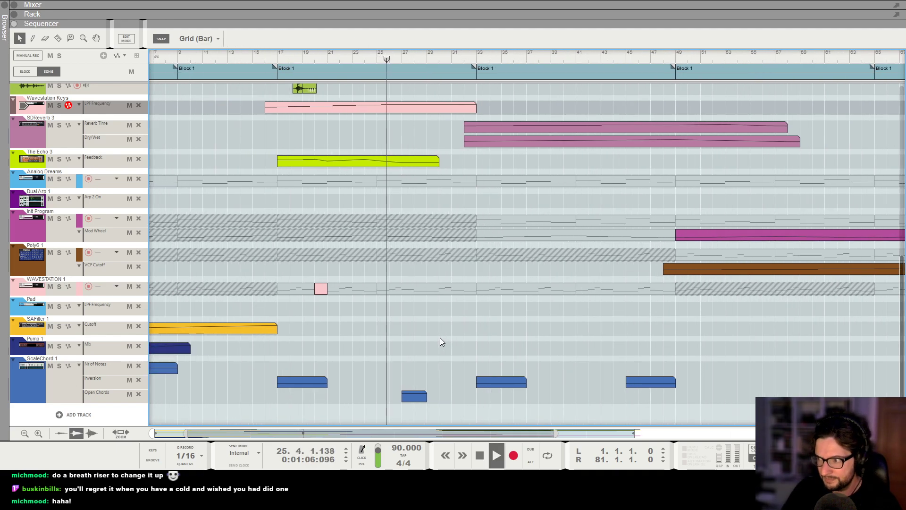
key("h")
key("space")
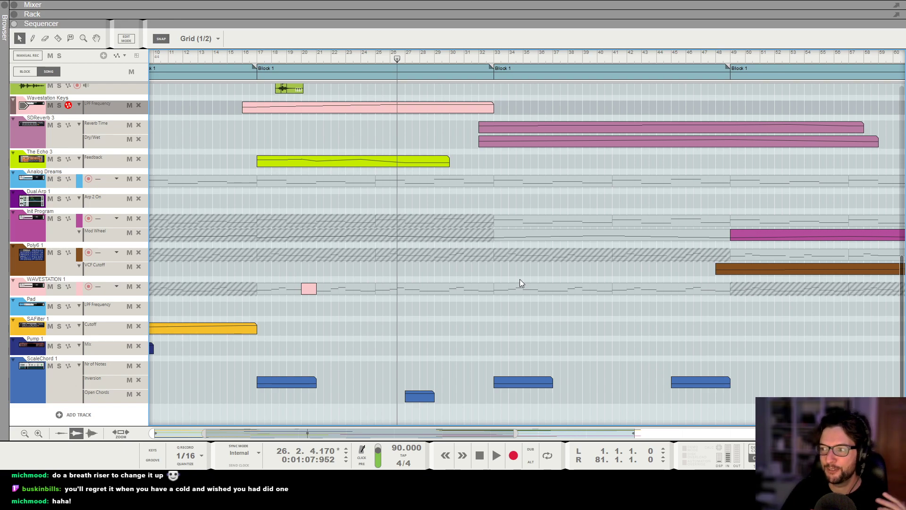
key("space")
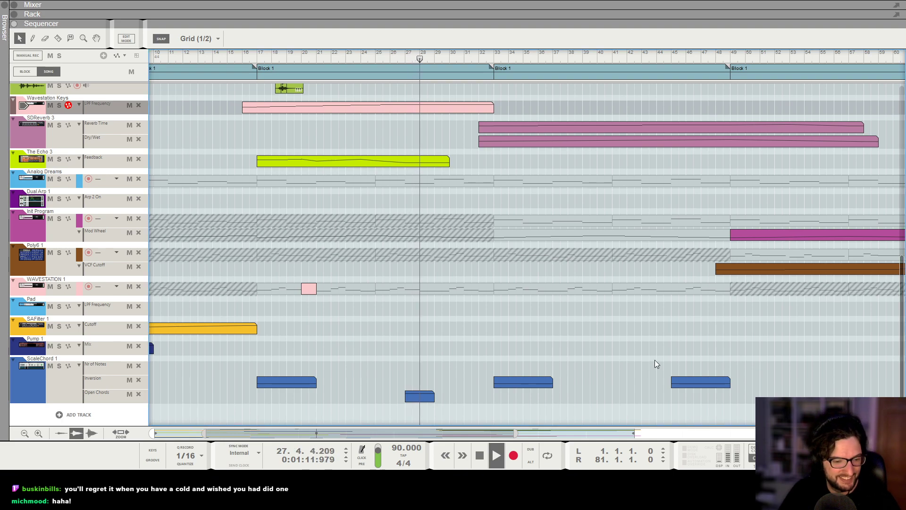
key("g")
key("h")
key("h")
key("h")
key("g")
key("h")
key("h")
key("g")
key("g")
key("g")
key("g")
key("g")
key("g")
key("g")
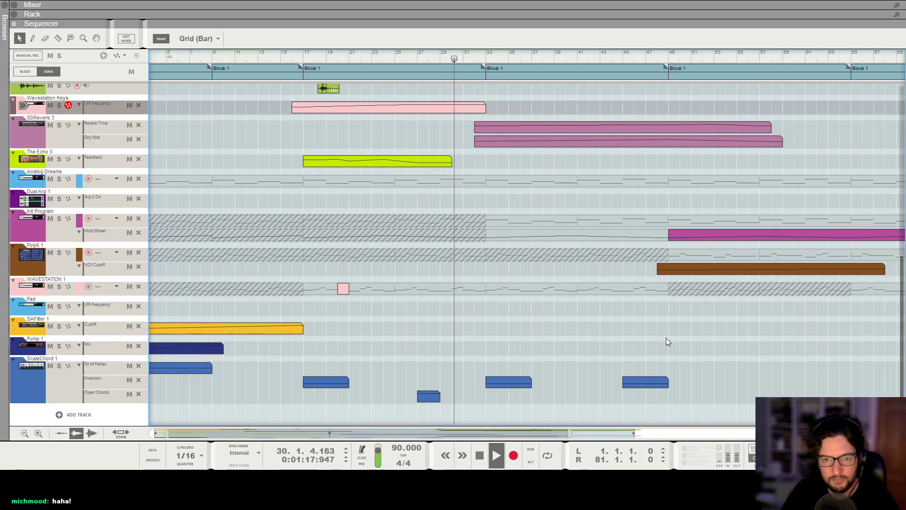
Examine the drum, percussion and Redrum mute lanes while the song plays from bar 30 to bar 36
scroll(658, 337, "up", 3)
key("g")
scroll(600, 333, "up", 1)
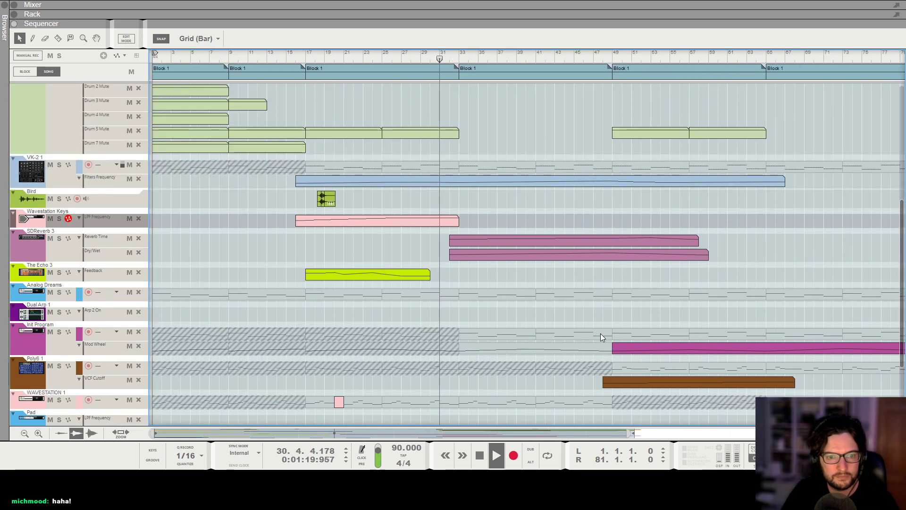
key("g")
scroll(562, 312, "up", 3)
scroll(559, 307, "up", 5)
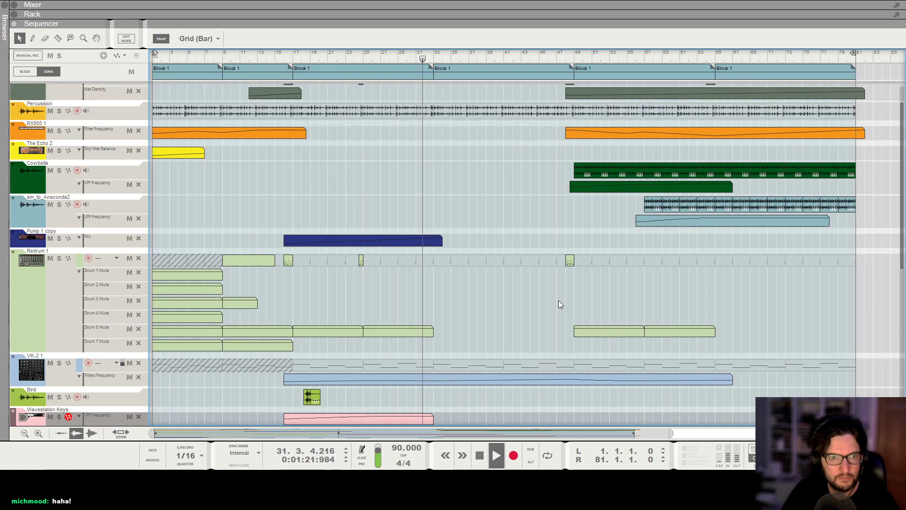
scroll(559, 298, "down", 3)
key("h")
key("h")
key("h")
key("g")
key("g")
scroll(559, 298, "down", 1)
scroll(556, 320, "left", 1)
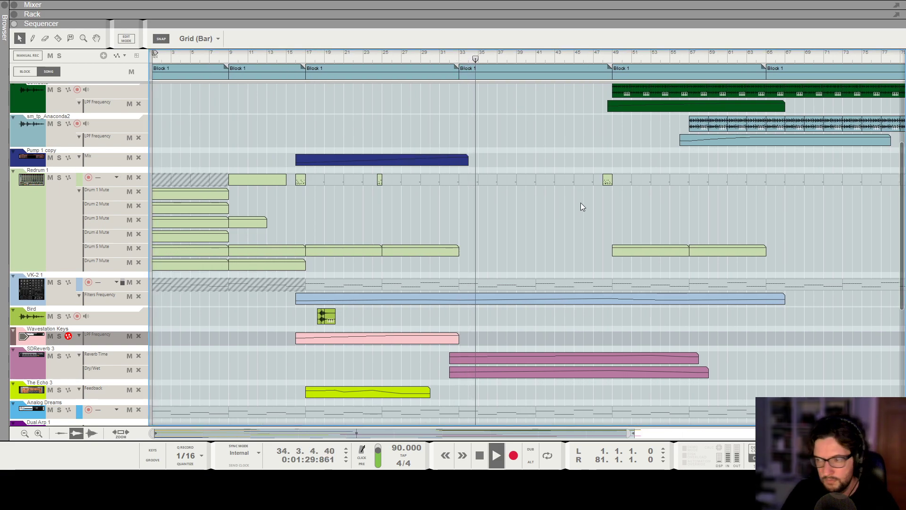
scroll(579, 209, "down", 2)
scroll(571, 206, "right", 2)
scroll(717, 233, "up", 3)
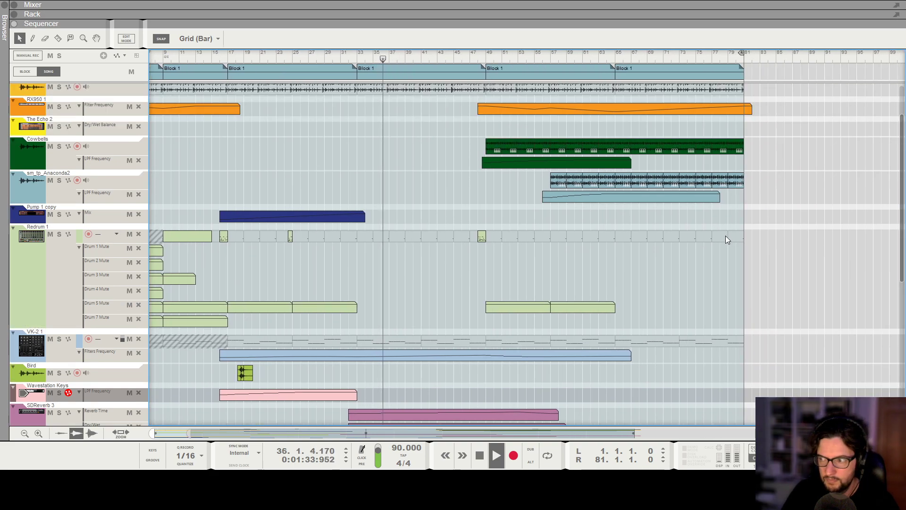
Examine the lanes from Percussion down to ScaleChord 1 while the song plays from bar 37 to bar 47
scroll(726, 235, "right", 2)
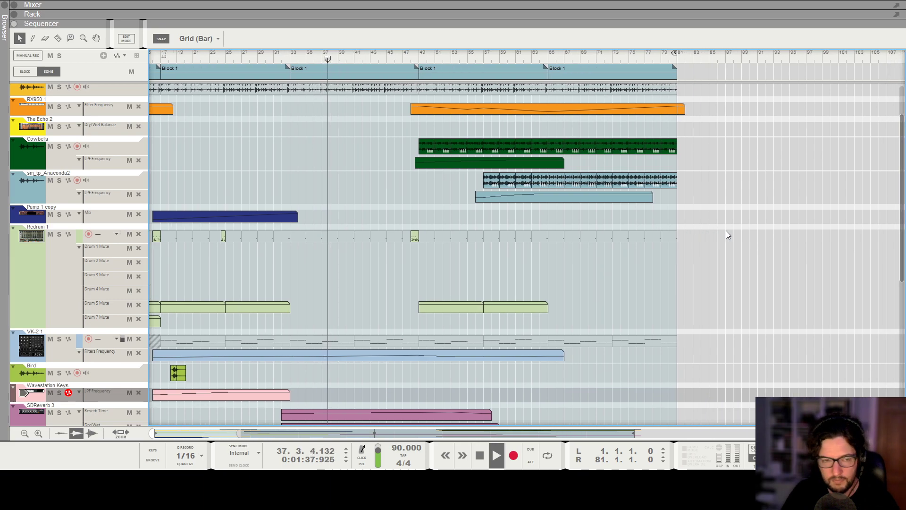
scroll(726, 230, "down", 1)
scroll(598, 224, "up", 3)
scroll(631, 227, "down", 10)
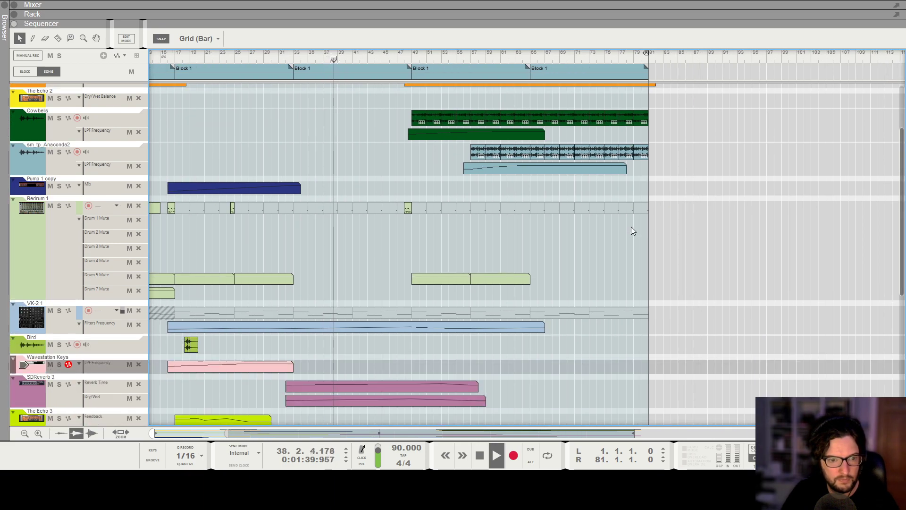
scroll(620, 226, "down", 4)
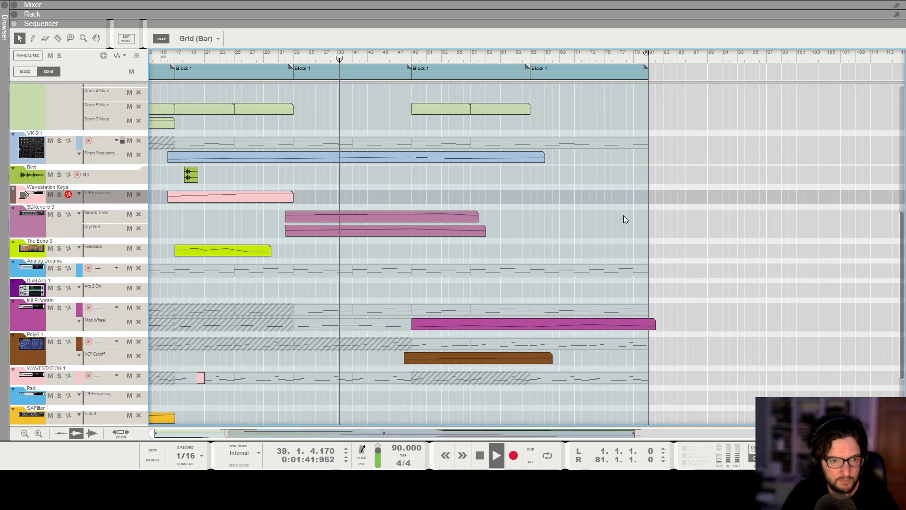
scroll(622, 230, "up", 6)
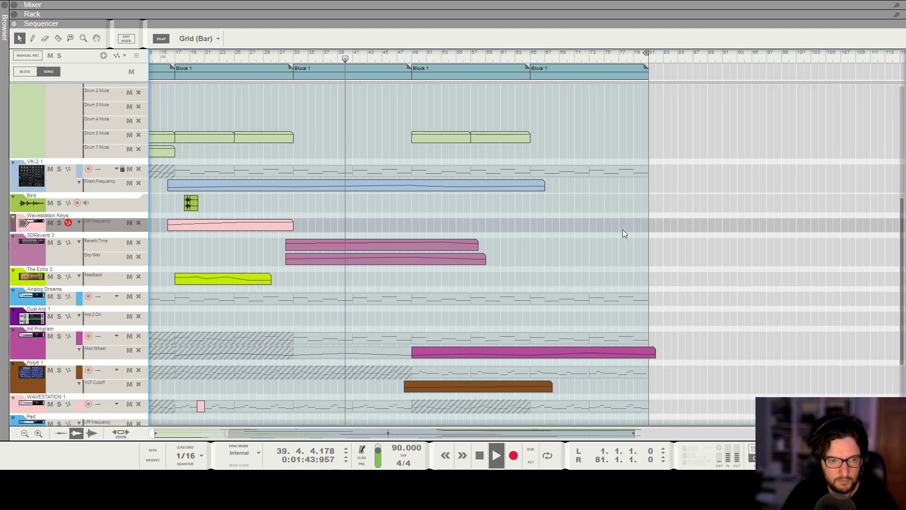
scroll(590, 226, "up", 10)
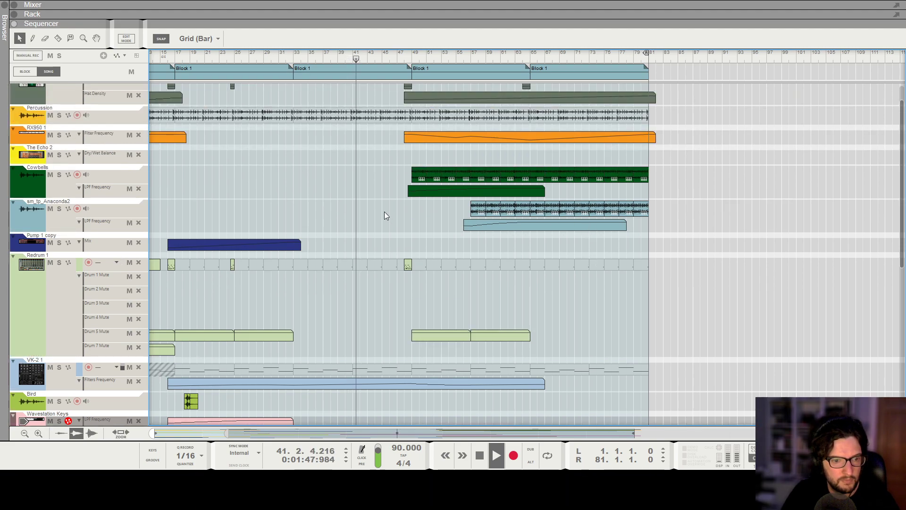
scroll(384, 215, "down", 10)
scroll(423, 214, "down", 12)
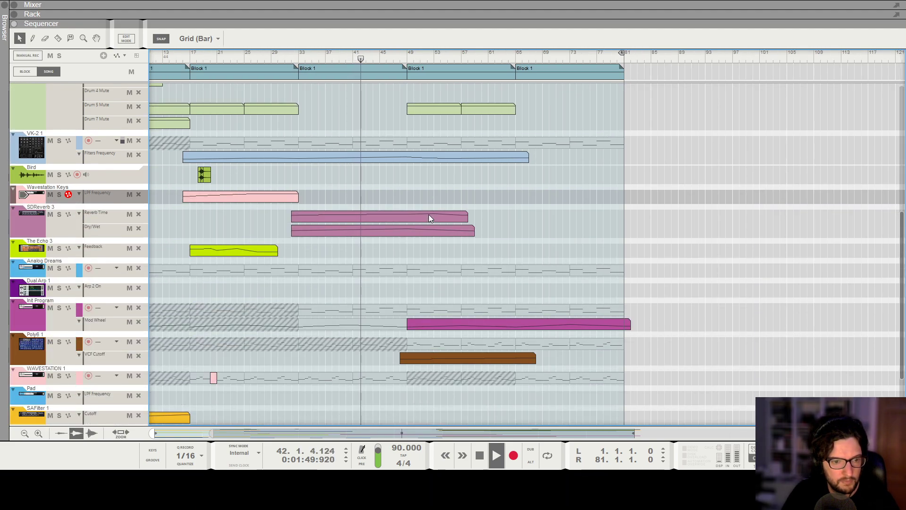
scroll(428, 215, "up", 1)
scroll(446, 216, "up", 3)
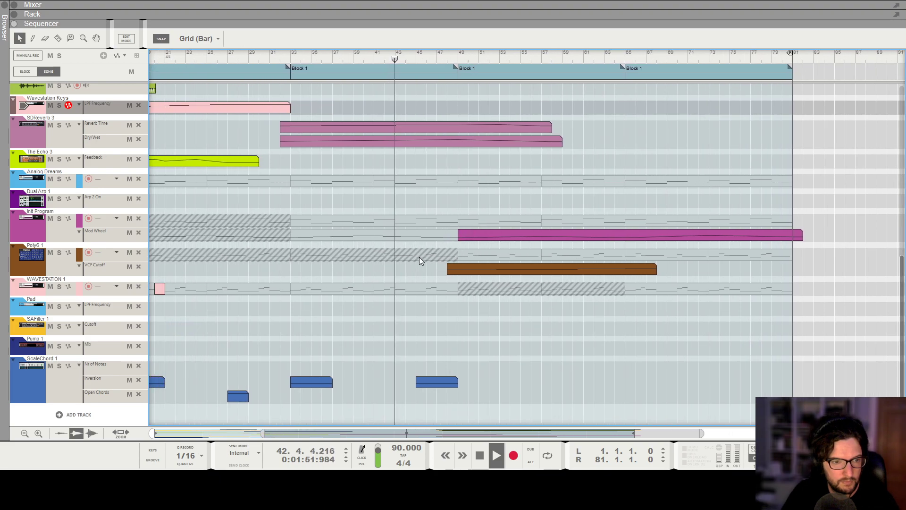
scroll(419, 256, "down", 1)
scroll(419, 257, "left", 1)
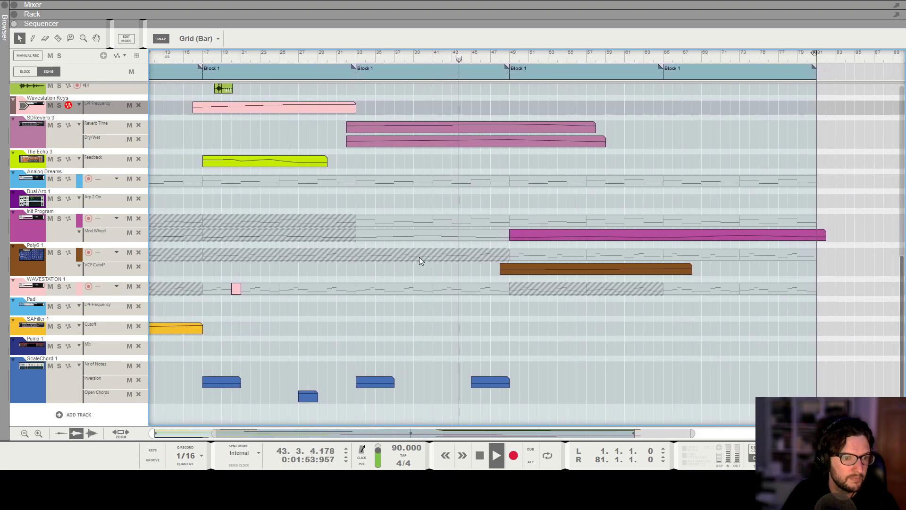
scroll(581, 327, "up", 6)
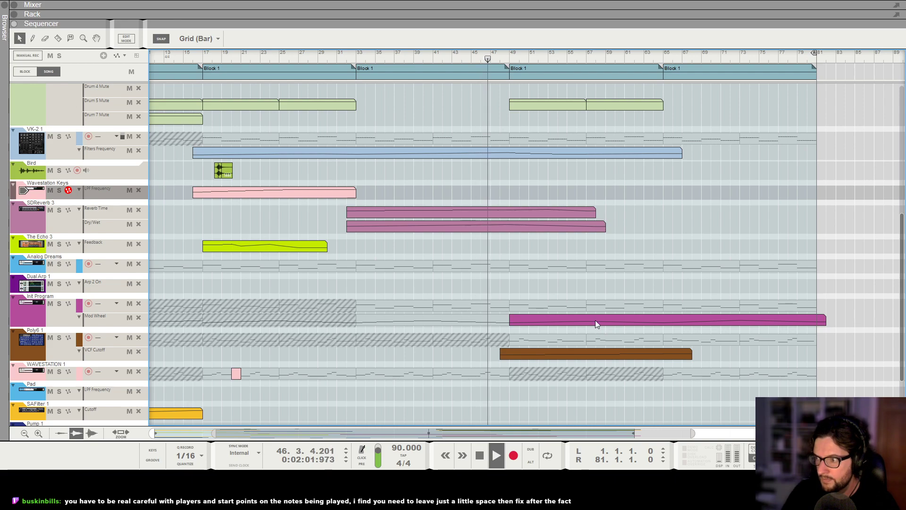
scroll(607, 271, "up", 10)
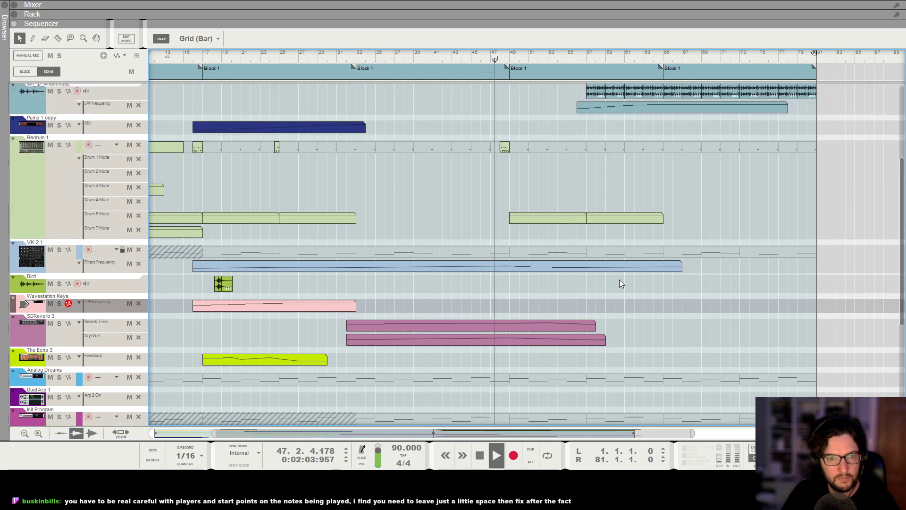
Listen to the transition at bars 48 to 51, select the Redrum fill clip at bar 48, and stop playback
scroll(567, 245, "up", 3)
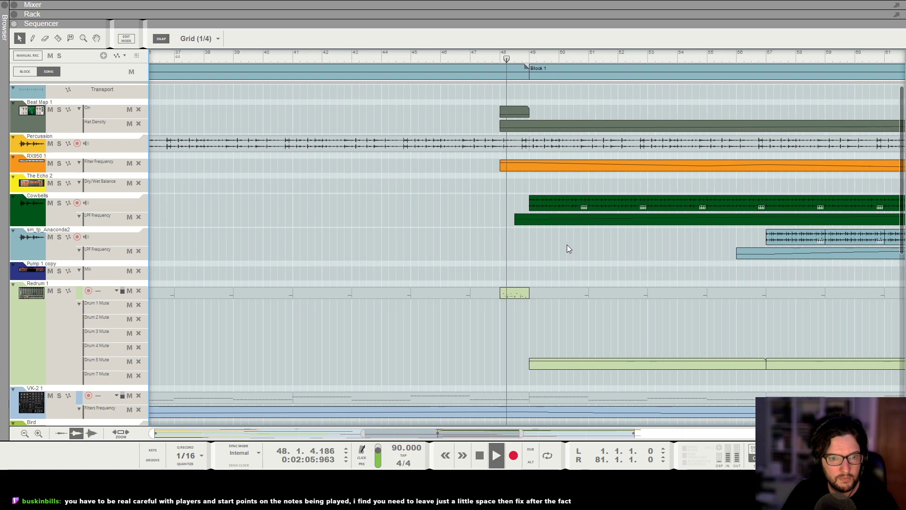
scroll(519, 288, "up", 8)
left_click(475, 296)
scroll(476, 172, "down", 3)
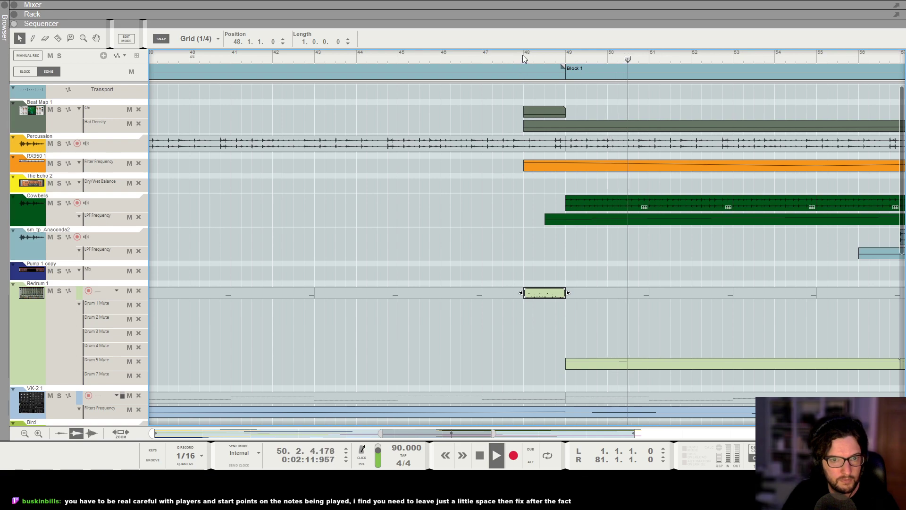
scroll(522, 54, "down", 1)
scroll(522, 54, "down", 5)
key("space")
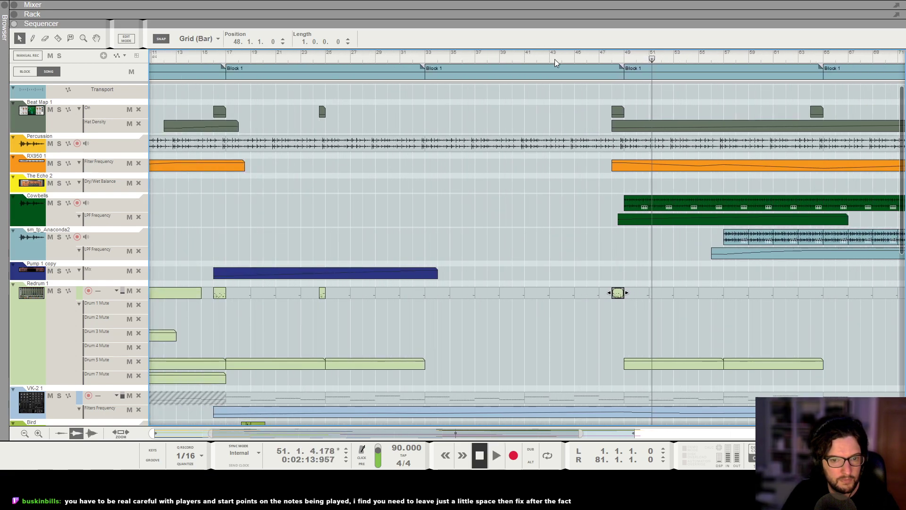
Inspect the Beat Map Hat Density clip starting at bar 48 and play the song from bar 45
left_click(585, 59)
left_click_drag(585, 59, 574, 59)
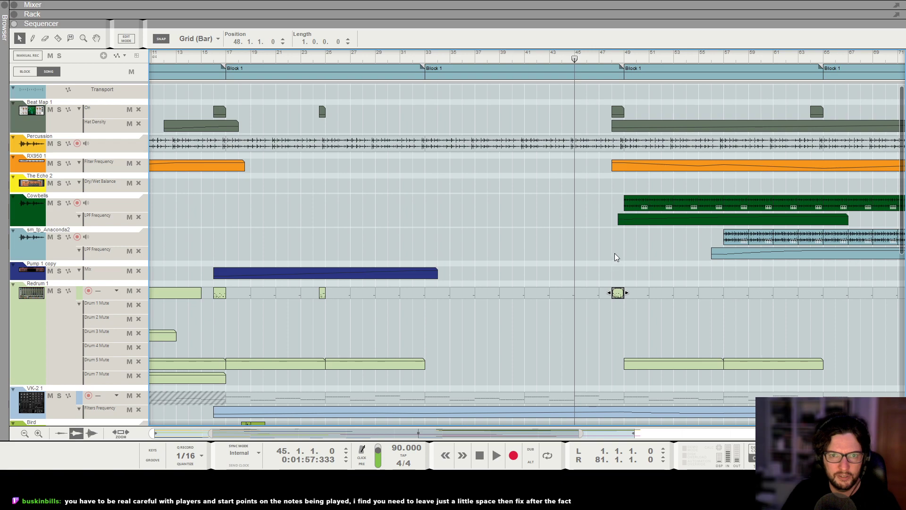
double_click(625, 130)
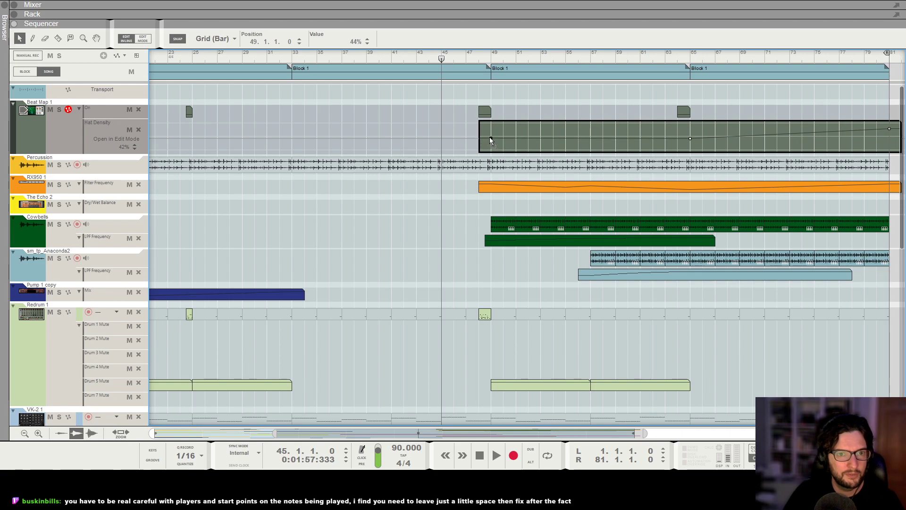
key("space")
left_click(442, 230)
scroll(473, 200, "down", 1)
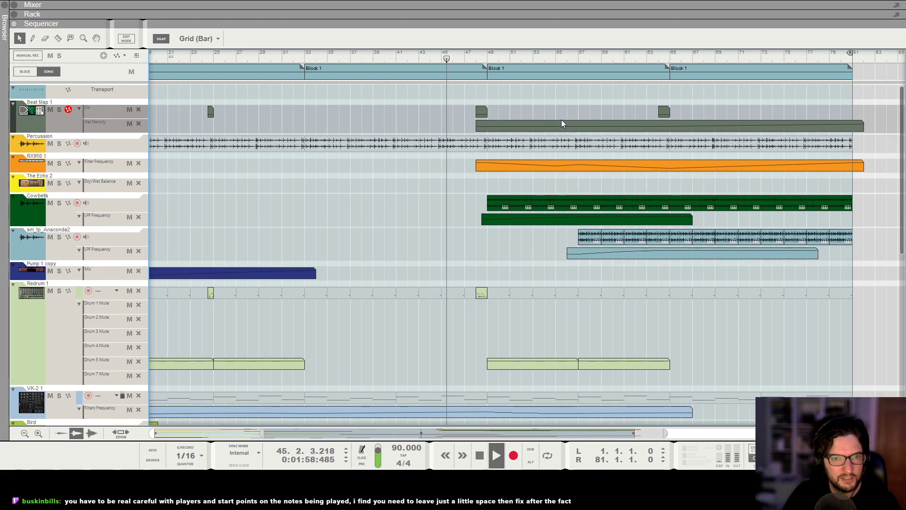
Open the Redrum fill clip at bar 48 and play it from its start to check the drum notes
double_click(481, 293)
key("space")
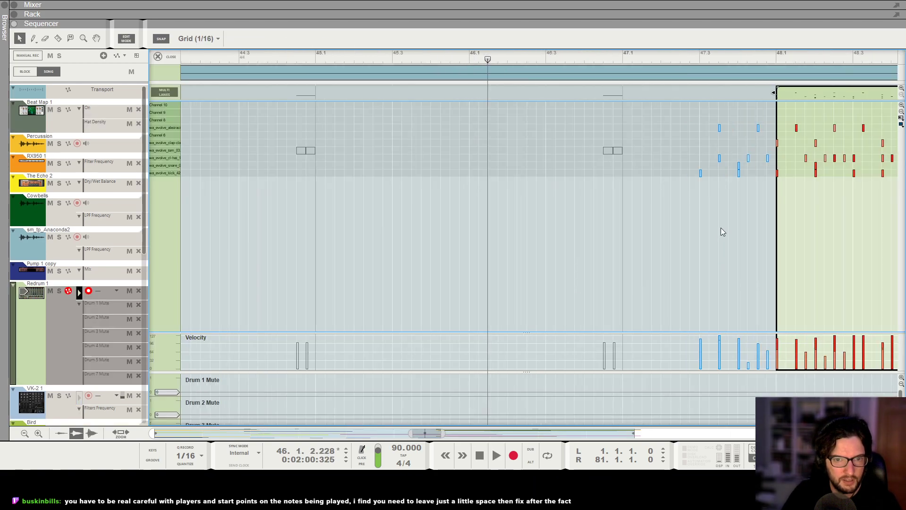
left_click_drag(807, 155, 758, 132)
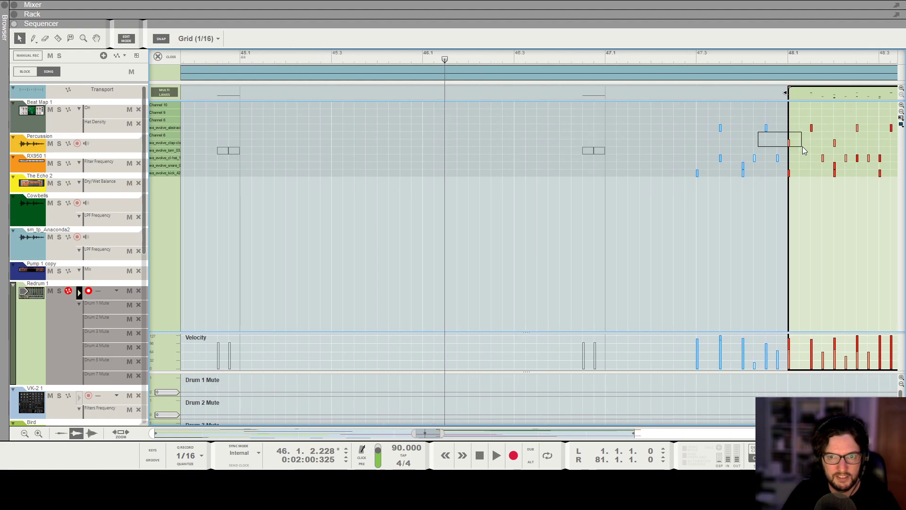
left_click(776, 58)
key("space")
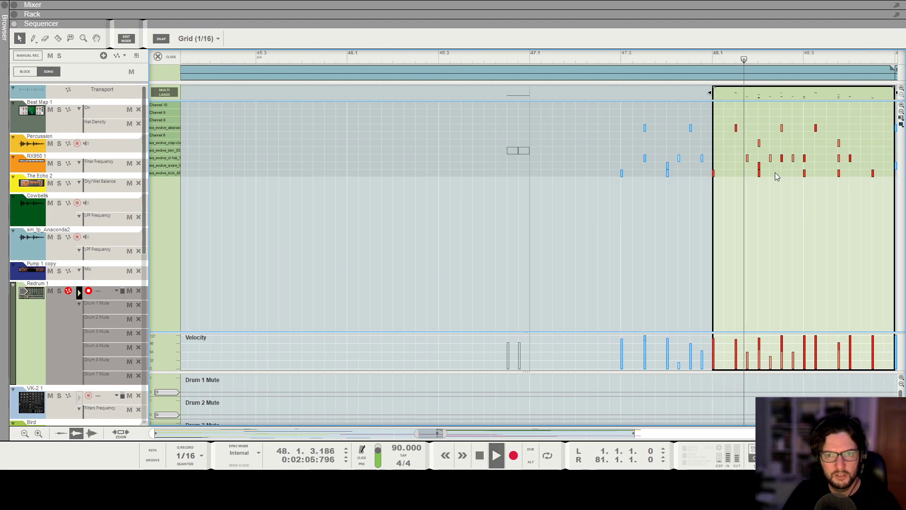
Close the Redrum fill clip and return to the song arrangement while playback continues
key("g")
key("g")
key("g")
key("g")
key("g")
key("g")
key("g")
key("g")
key("g")
key("g")
left_click(167, 58)
Examine the lanes from RX950 1 down to Init Program while the song plays from bar 49 to bar 51
scroll(432, 208, "down", 5)
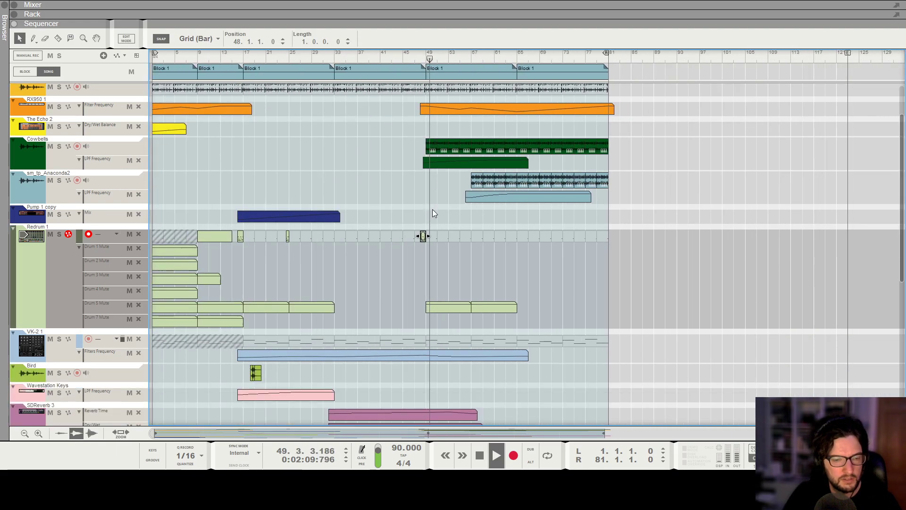
scroll(488, 206, "down", 1)
key("h")
key("h")
key("h")
key("h")
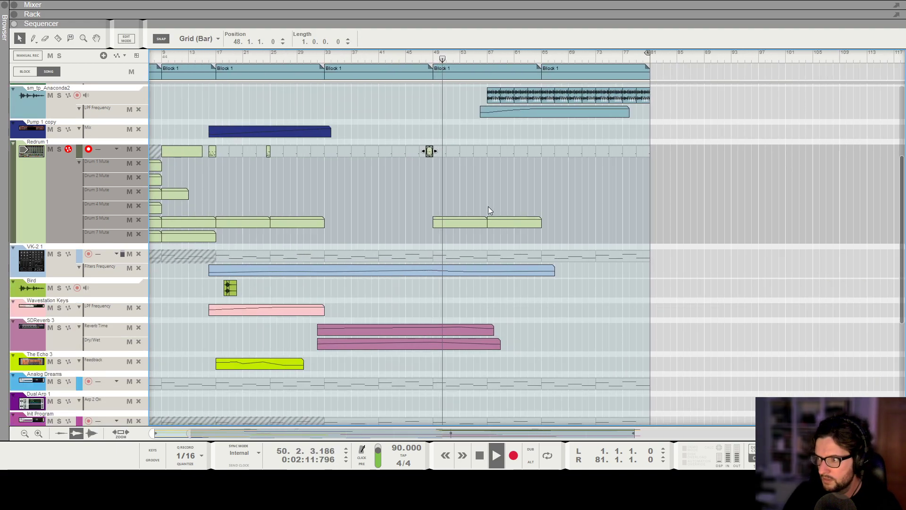
scroll(481, 176, "up", 5)
scroll(461, 248, "down", 2)
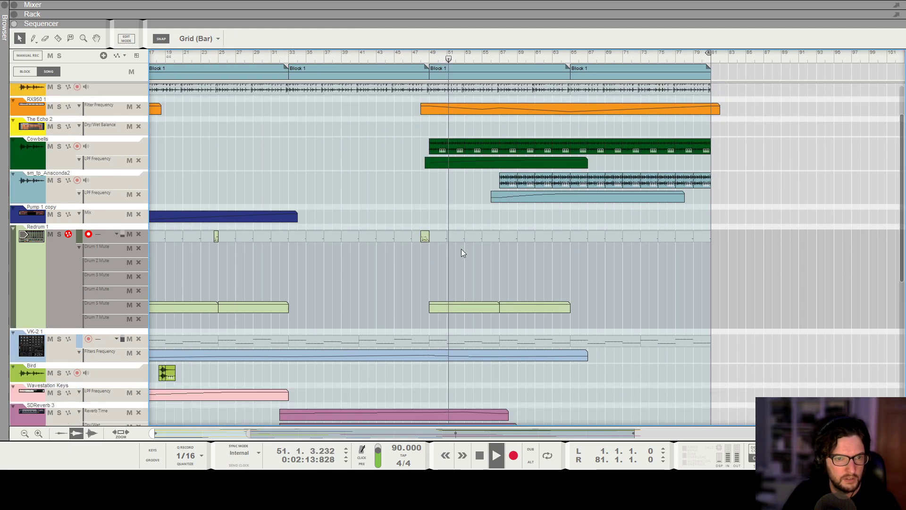
scroll(453, 221, "up", 2)
Inspect the Cowbells LPF Frequency clip while the song plays on to bar 53
left_click(450, 221)
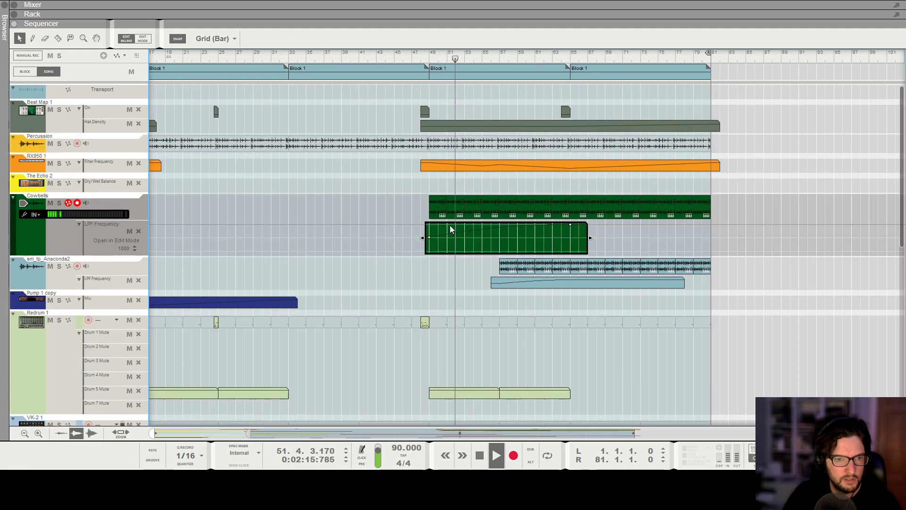
left_click(423, 260)
key("g")
key("h")
scroll(446, 244, "up", 6)
scroll(449, 239, "down", 1)
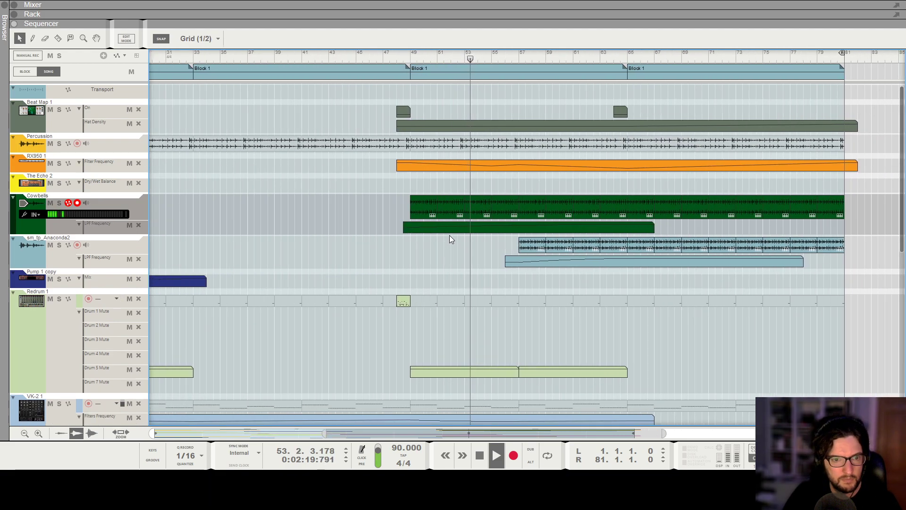
Stop playback, return to bar 49, and draw empty two-bar clips on the Redrum 1 note lane at bars 49, 53, 57 and 61
key("space")
left_click(410, 59)
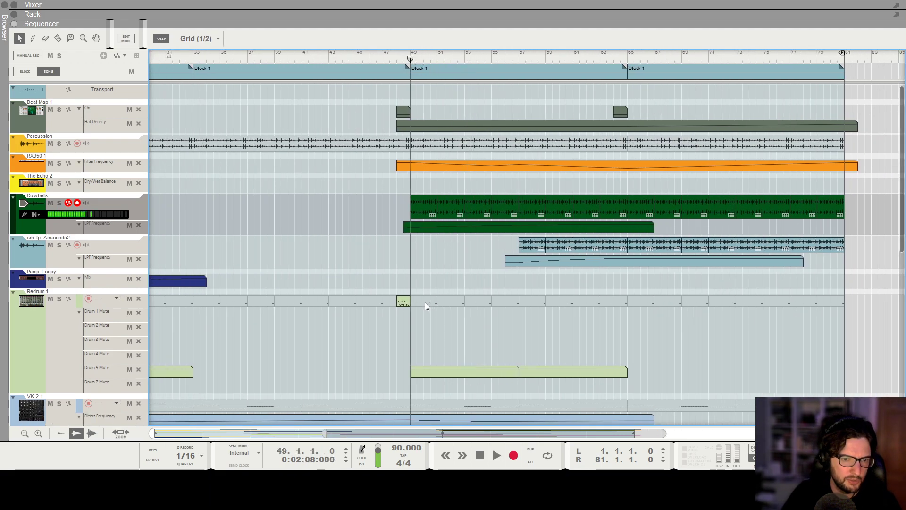
left_click_drag(411, 301, 545, 301)
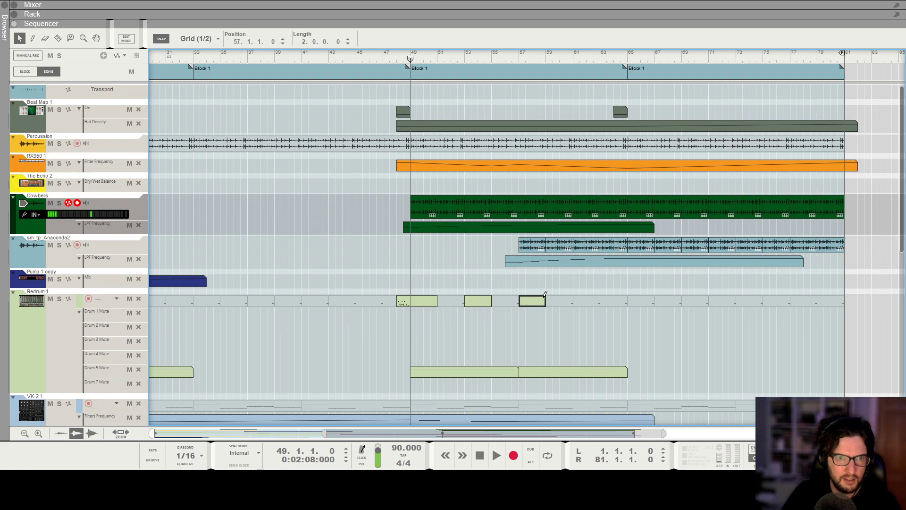
left_click(577, 301)
left_click(613, 332)
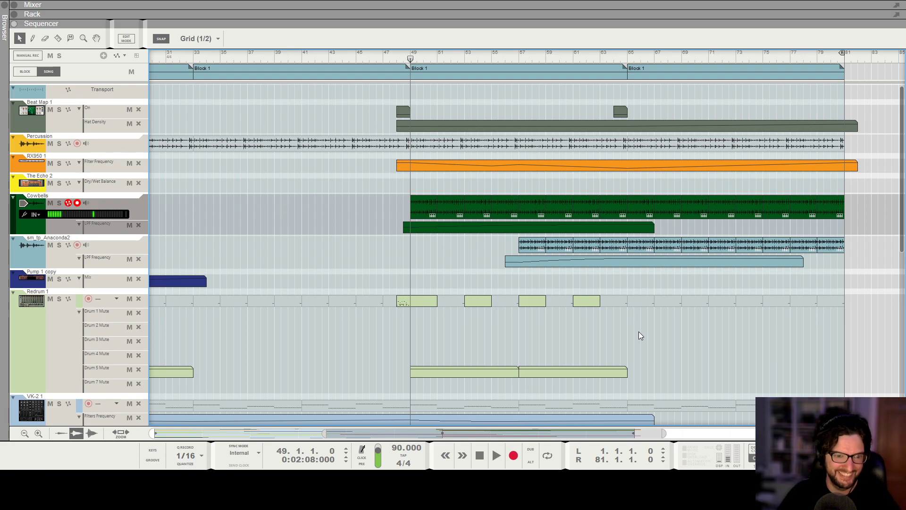
Listen to the new Redrum clips from bar 49 to bar 51 and stop playback
key("space")
scroll(639, 331, "down", 3)
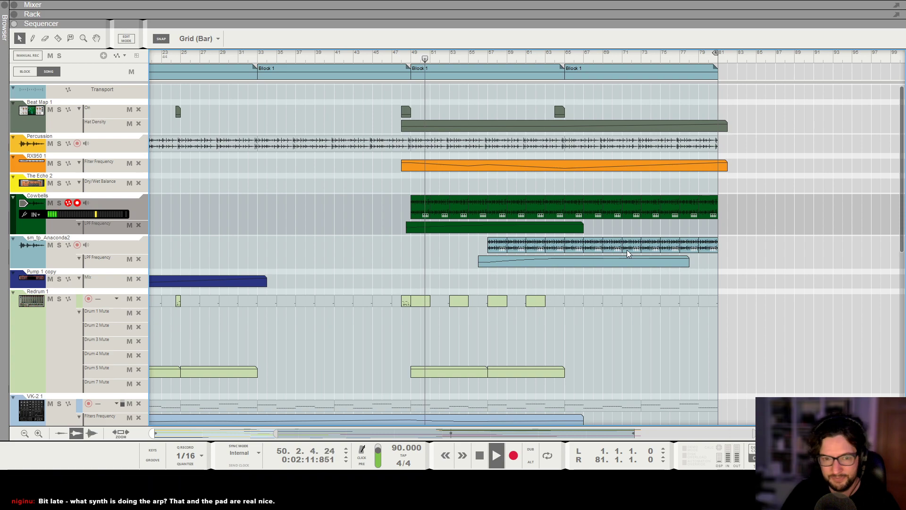
scroll(631, 299, "up", 3)
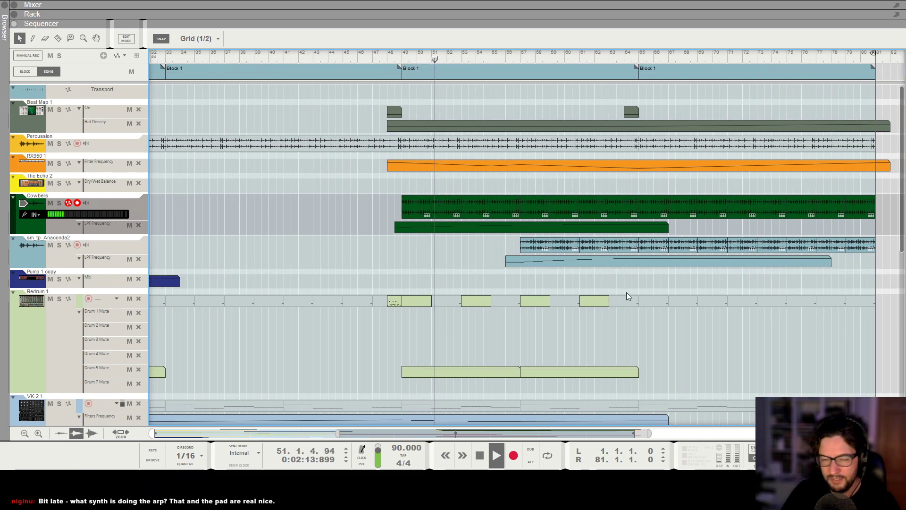
scroll(627, 293, "down", 1)
scroll(626, 290, "down", 1)
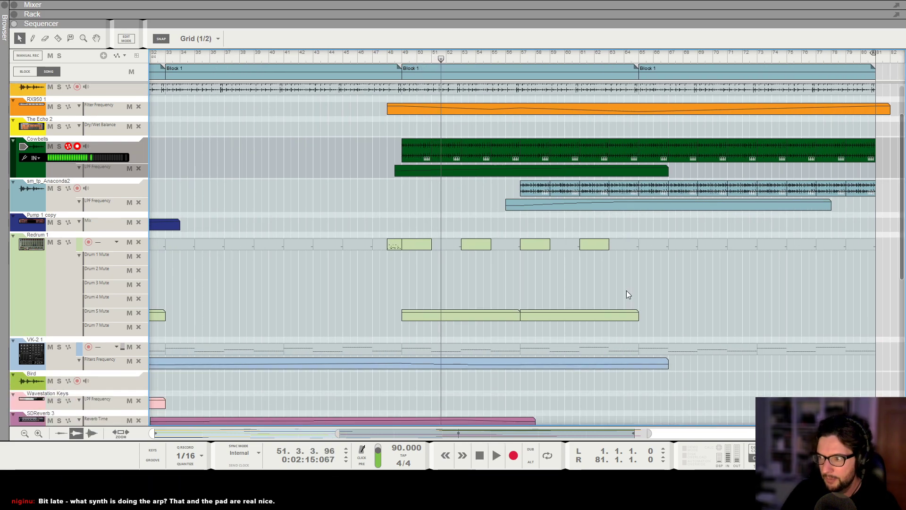
scroll(625, 291, "up", 2)
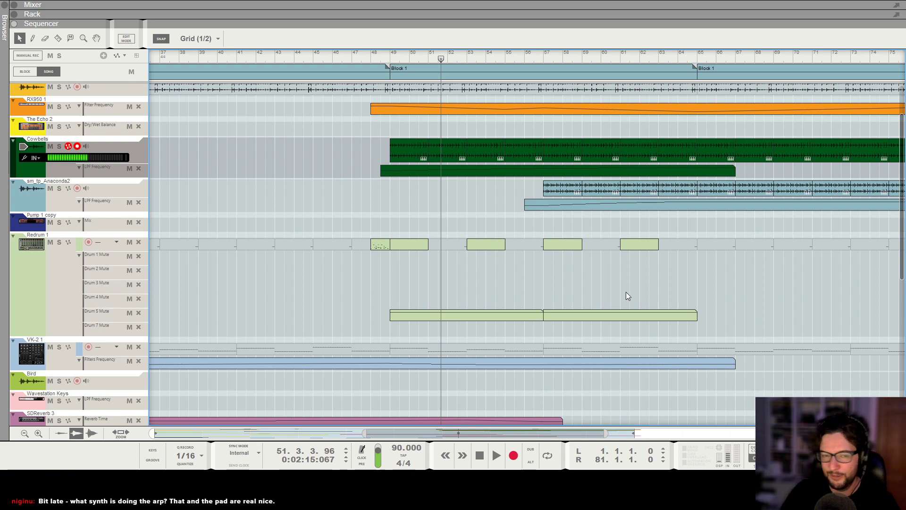
Examine the lanes from Redrum 1 down to ScaleChord 1 and select the Analog Dreams track
scroll(533, 296, "down", 5)
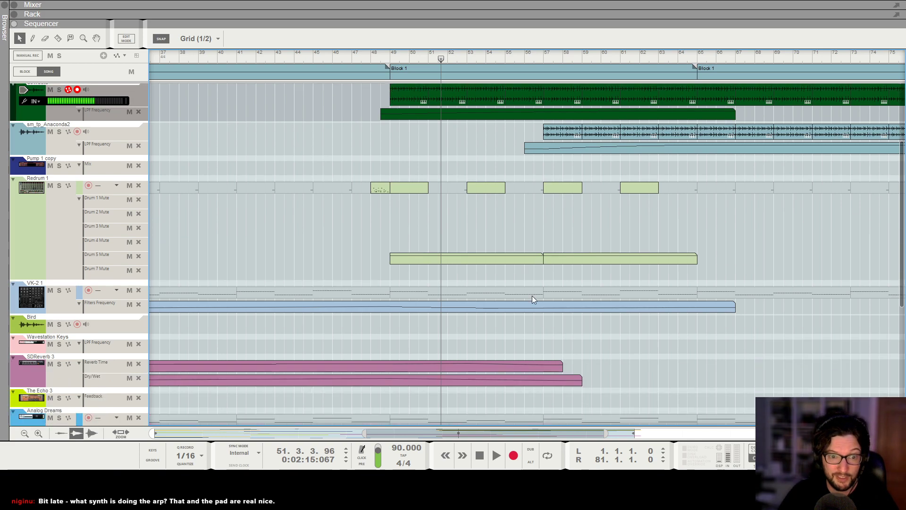
scroll(91, 321, "down", 1)
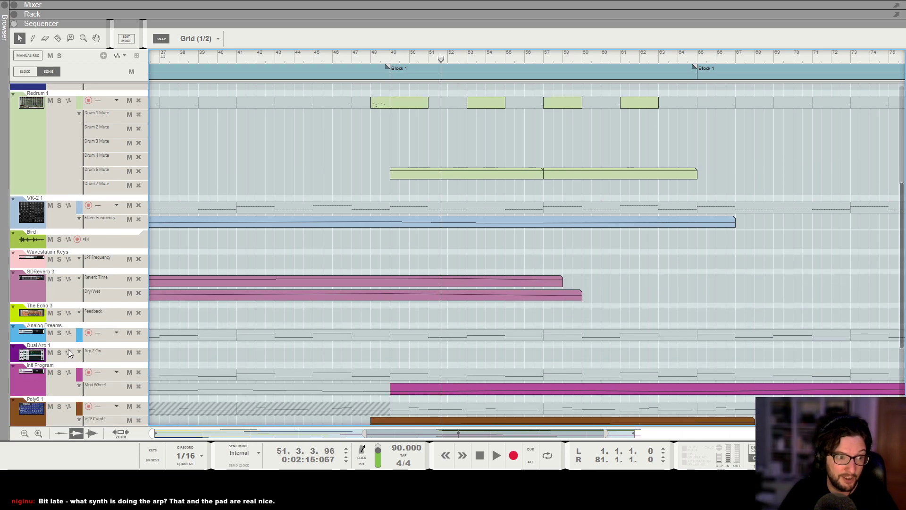
left_click(67, 325)
scroll(67, 324, "down", 1)
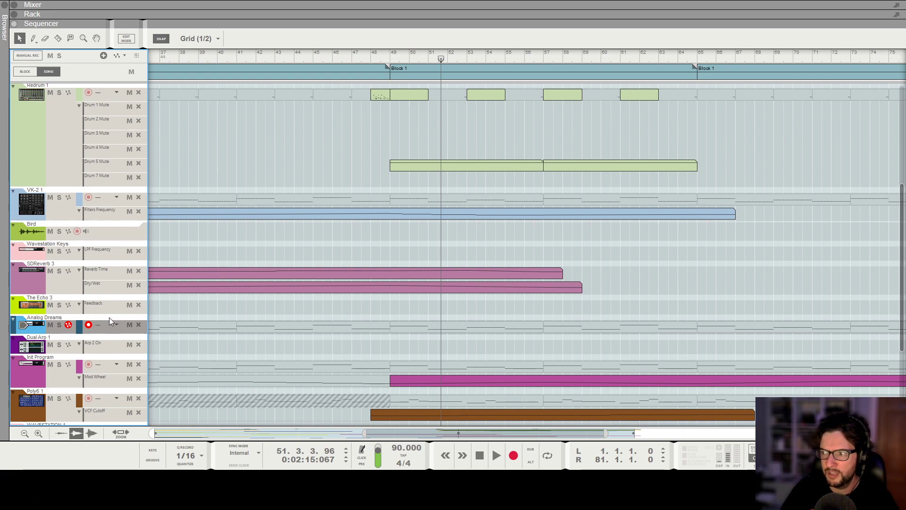
scroll(336, 242, "down", 2)
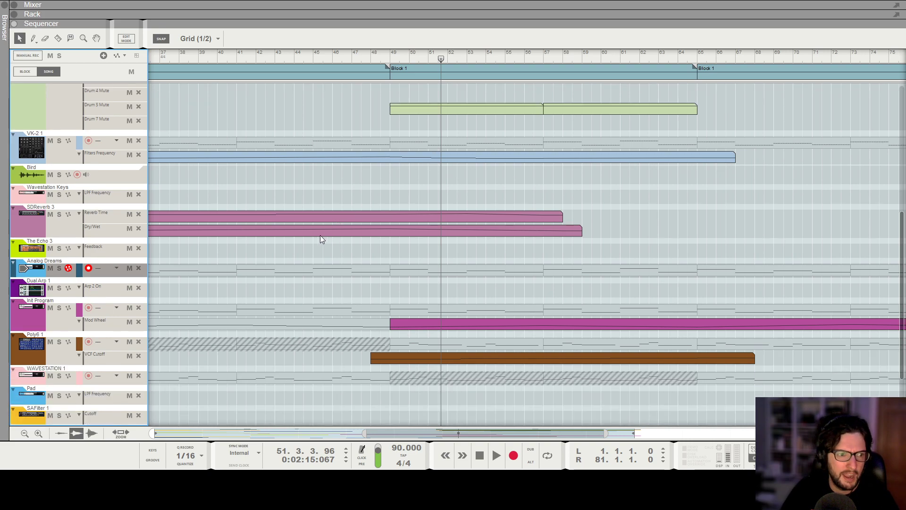
scroll(277, 311, "down", 2)
scroll(269, 313, "down", 1)
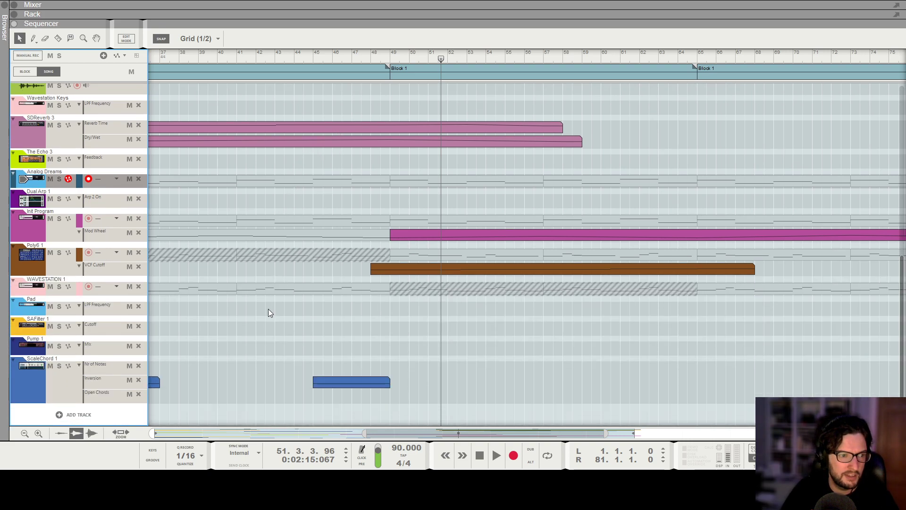
scroll(268, 308, "up", 1)
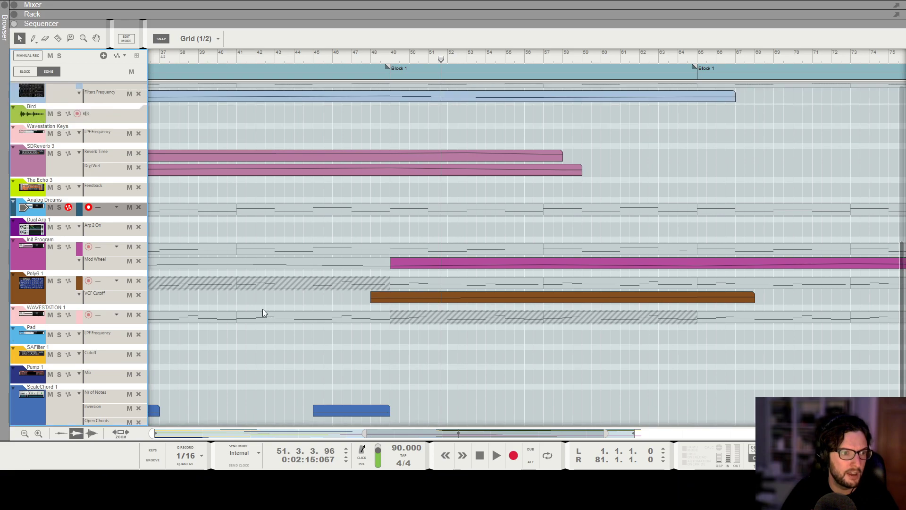
Select the Init Program track, look at its Largo synth in the rack, and return to the sequencer
left_click(58, 262)
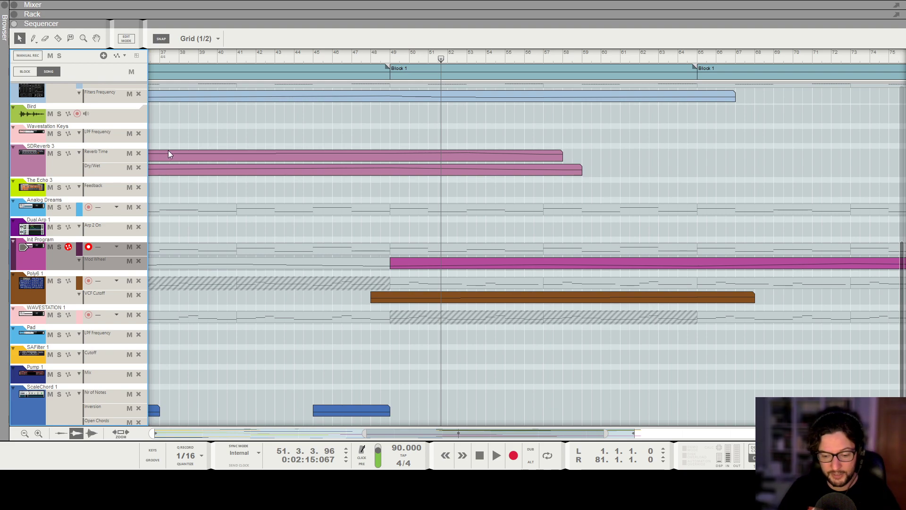
key("F6")
scroll(533, 216, "up", 2)
left_click(580, 149)
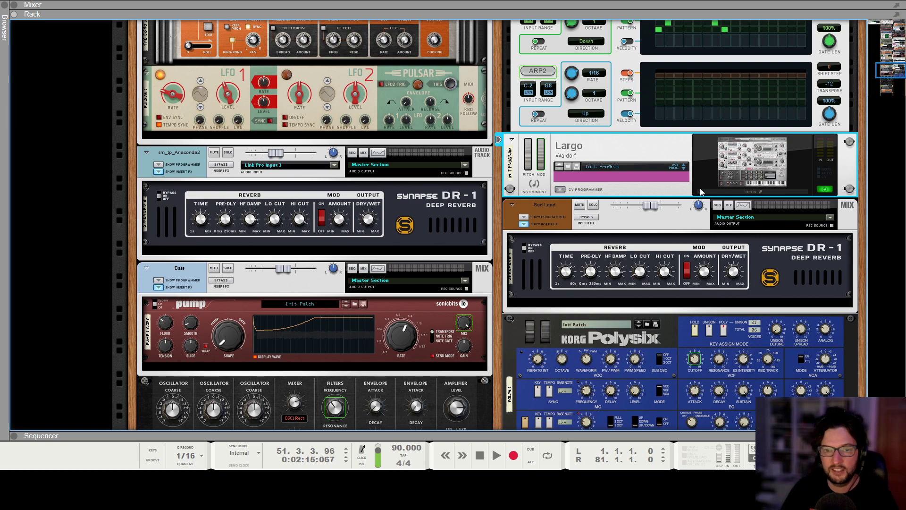
key("F7")
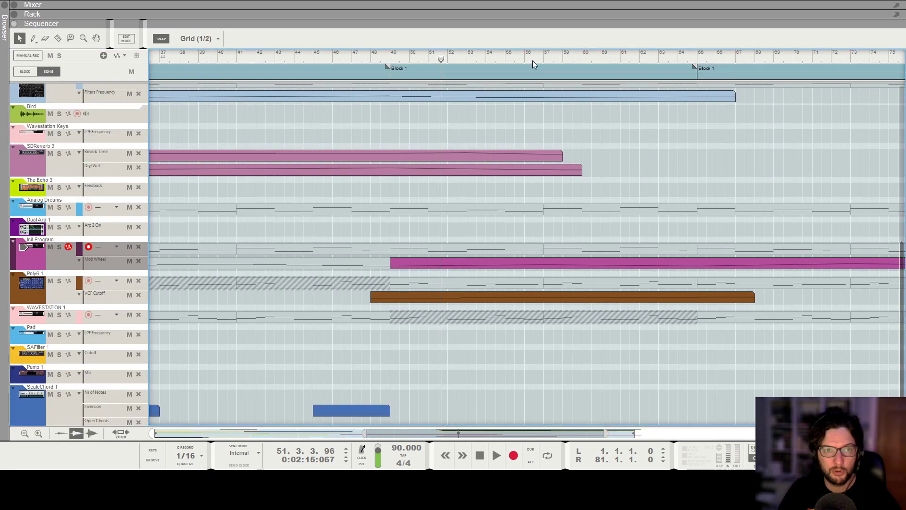
Replay the song from bar 49 while examining the lanes from Wavestation Keys down to ScaleChord 1
left_click(391, 58)
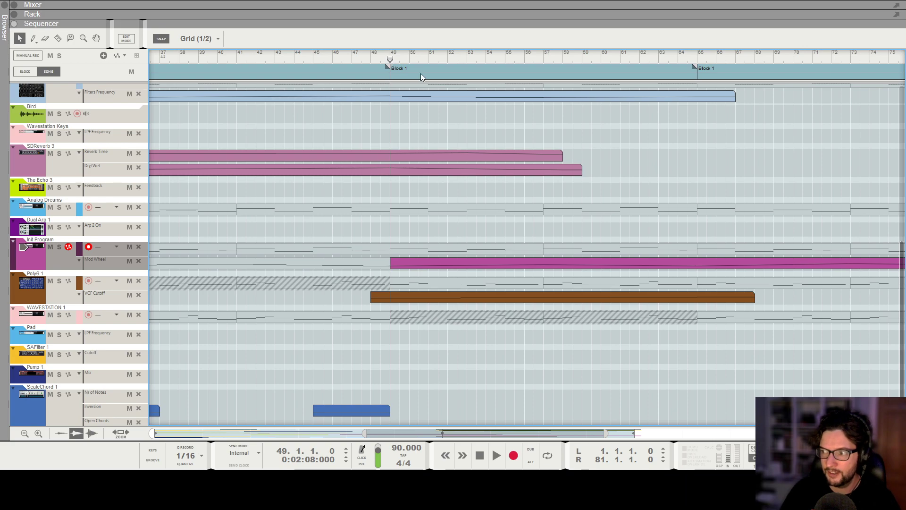
key("space")
scroll(594, 328, "down", 10)
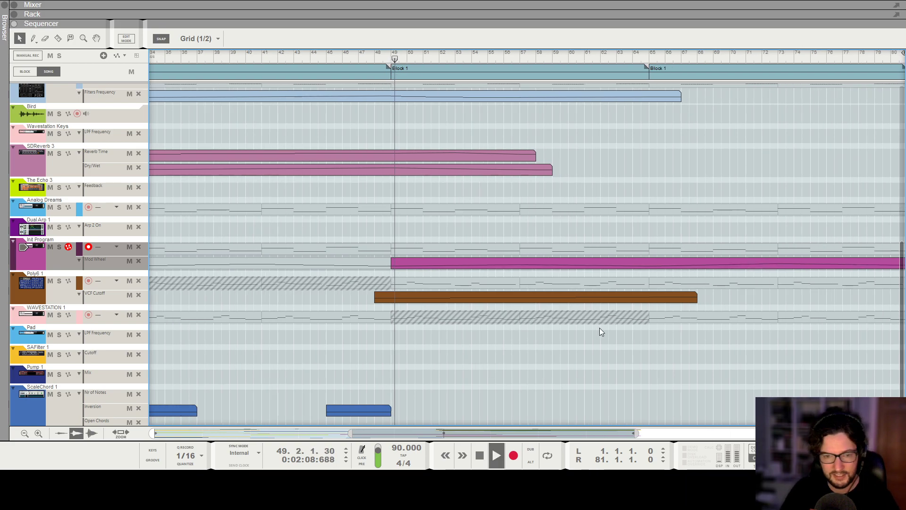
scroll(594, 340, "down", 1)
scroll(597, 322, "up", 3)
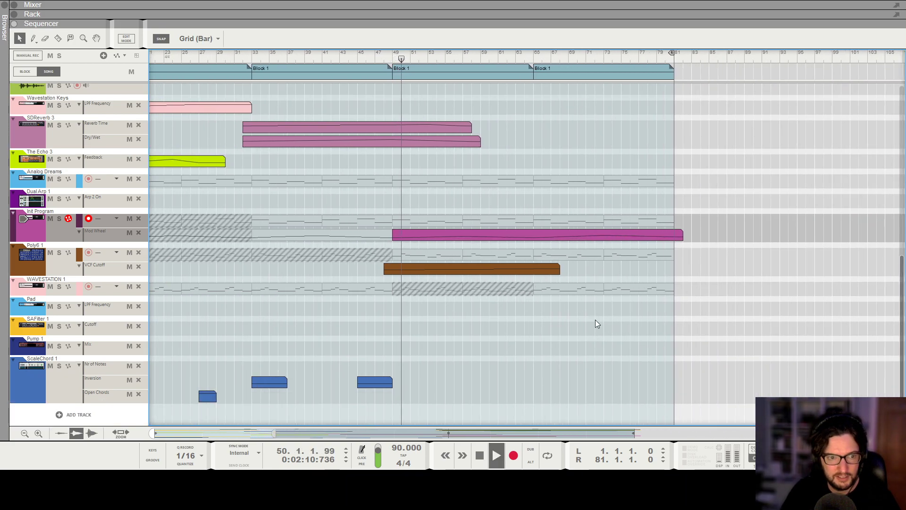
Play the song and review the tracks and automation from bar 49 onward, from the lowest tracks up to Beat Map 1
scroll(576, 311, "up", 3)
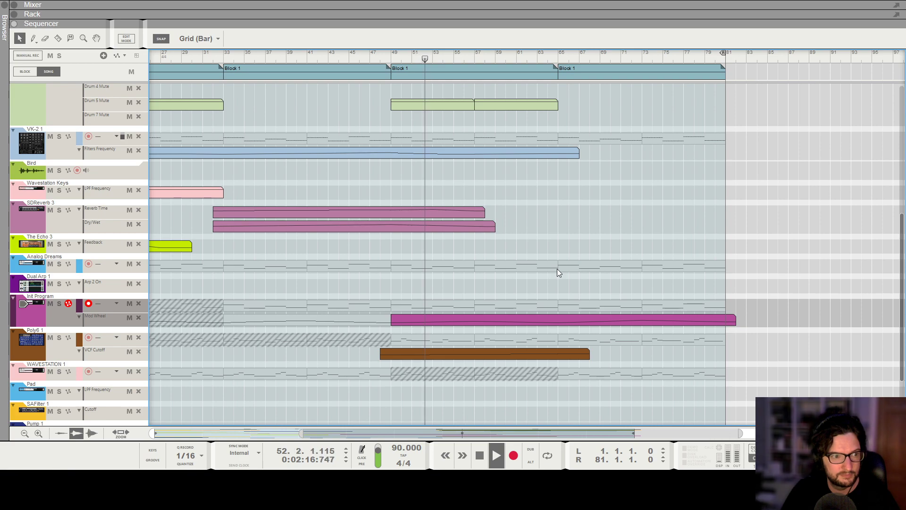
scroll(632, 235, "up", 2)
scroll(631, 217, "up", 3)
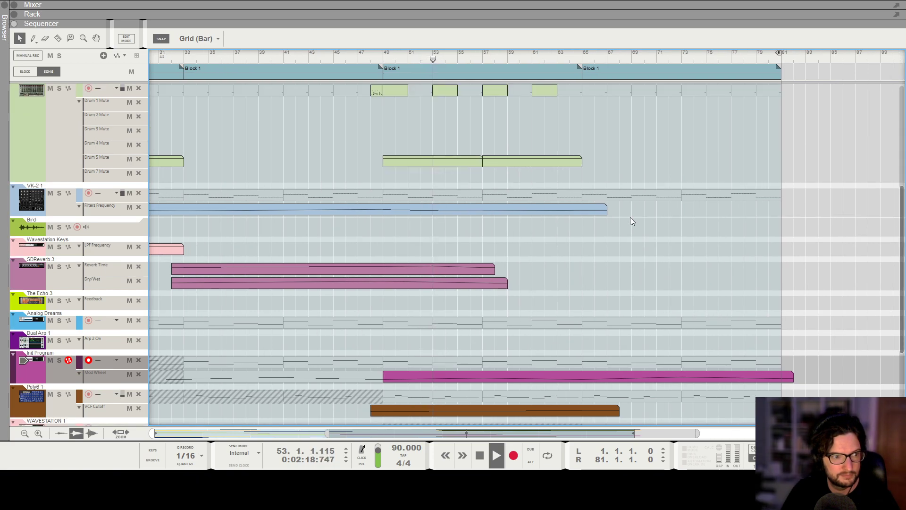
scroll(630, 210, "up", 3)
scroll(630, 210, "up", 1)
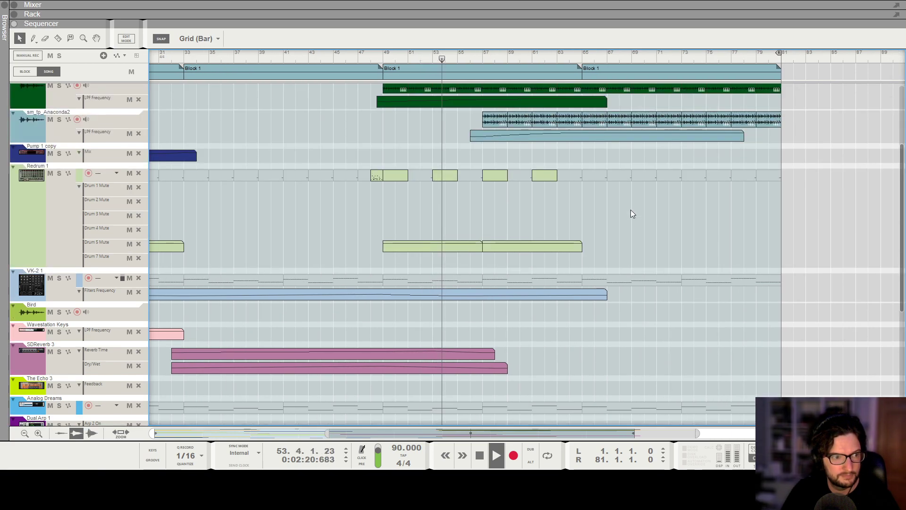
scroll(630, 210, "up", 1)
scroll(630, 209, "up", 3)
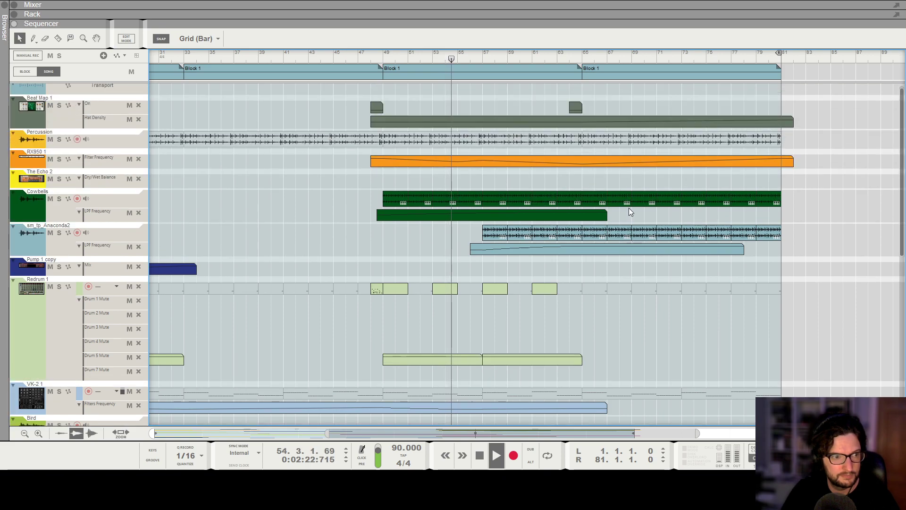
scroll(629, 208, "up", 1)
Select the Cowbells track and check its channel's high-pass filter frequency in the mixer, returning to the sequencer
left_click(64, 213)
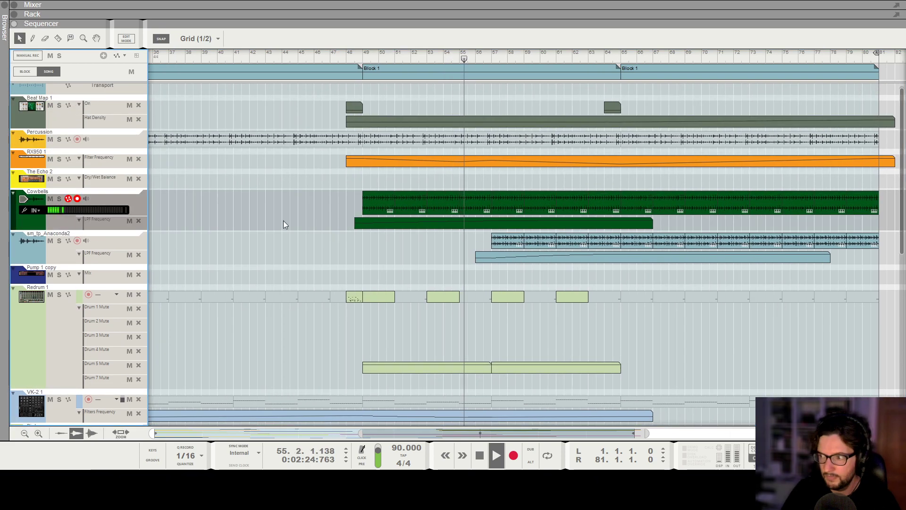
key("F5")
key("space")
scroll(583, 225, "up", 4)
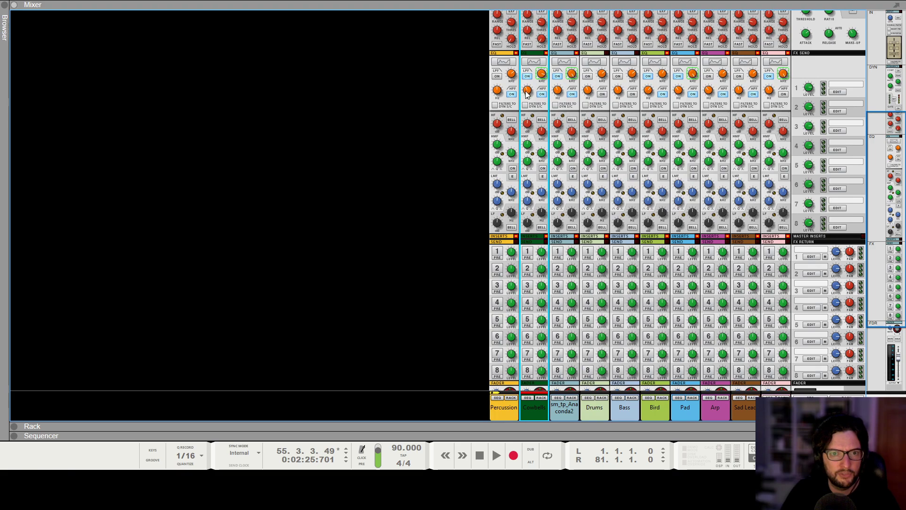
key("space")
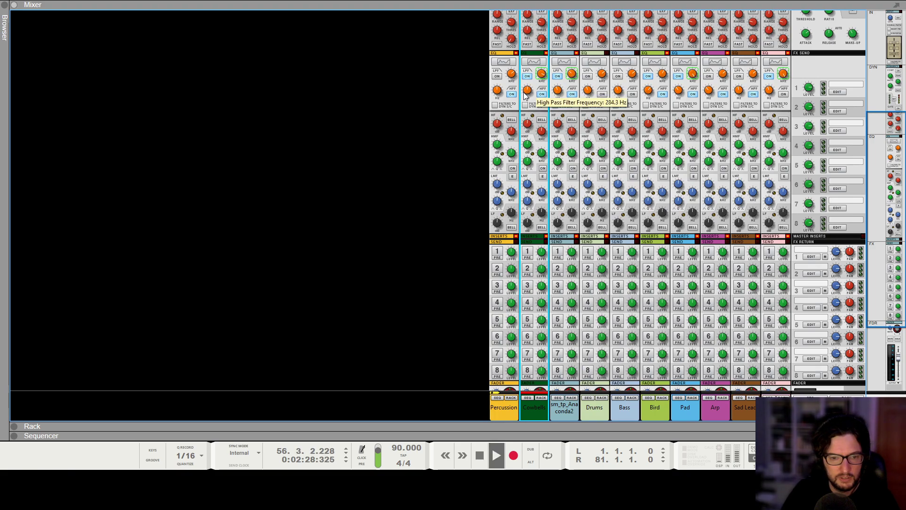
key("F7")
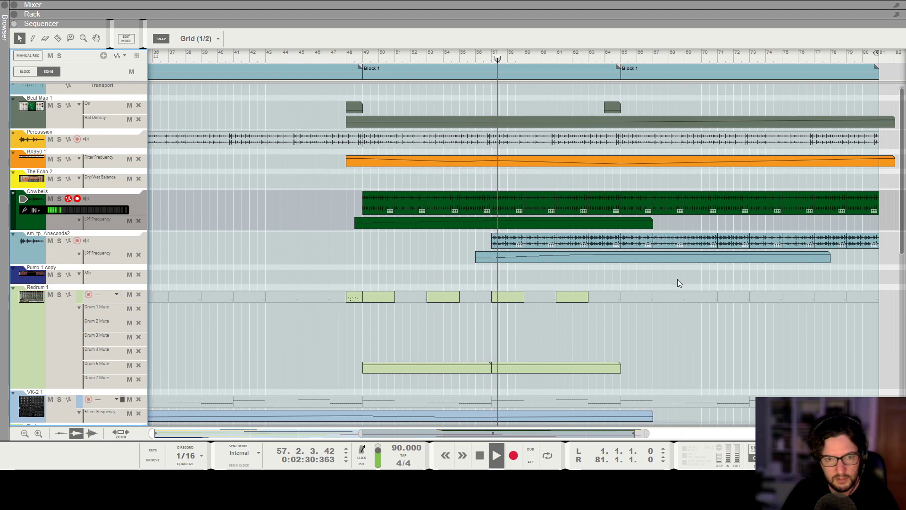
Add an automation point at bar 57 with a value of 33% to Beat Map 1's Hat Density clip
scroll(680, 282, "down", 3)
key("g")
scroll(592, 268, "up", 4)
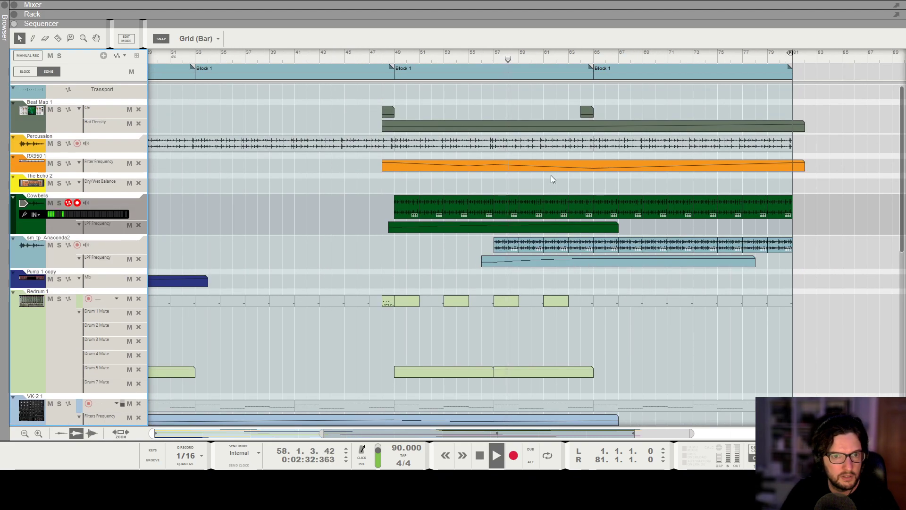
left_click(536, 127)
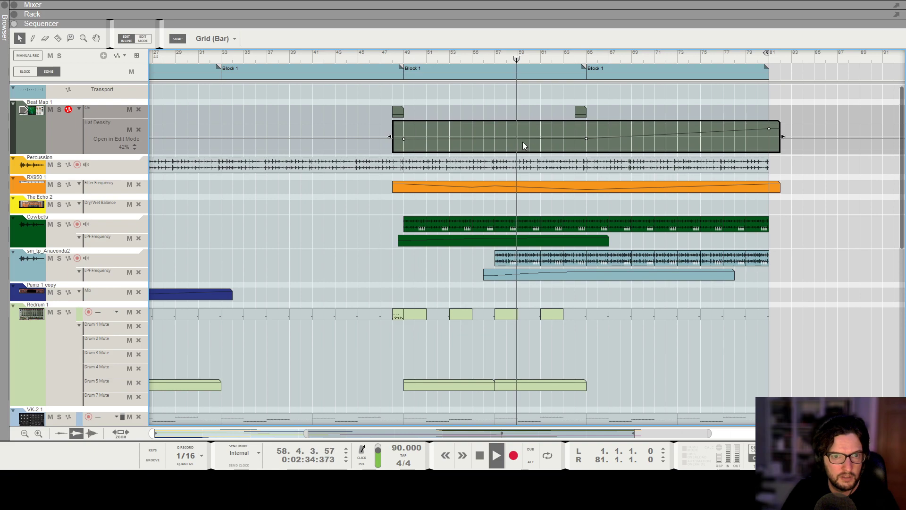
left_click(506, 142)
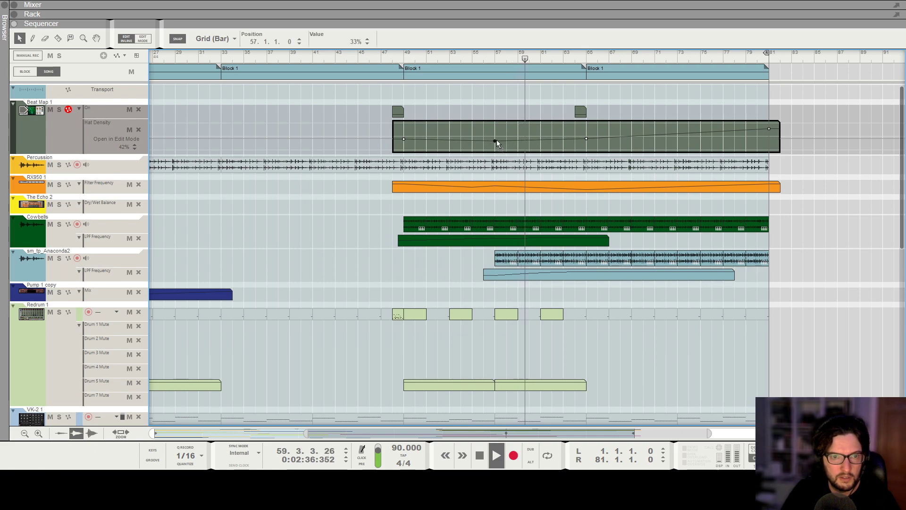
left_click(721, 355)
Duplicate the sm_tp_Anaconda2 audio clips of bars 57 to 65 so the copies start at bar 49
key("h")
key("h")
left_click_drag(466, 230, 587, 243)
left_click_drag(494, 242, 388, 242)
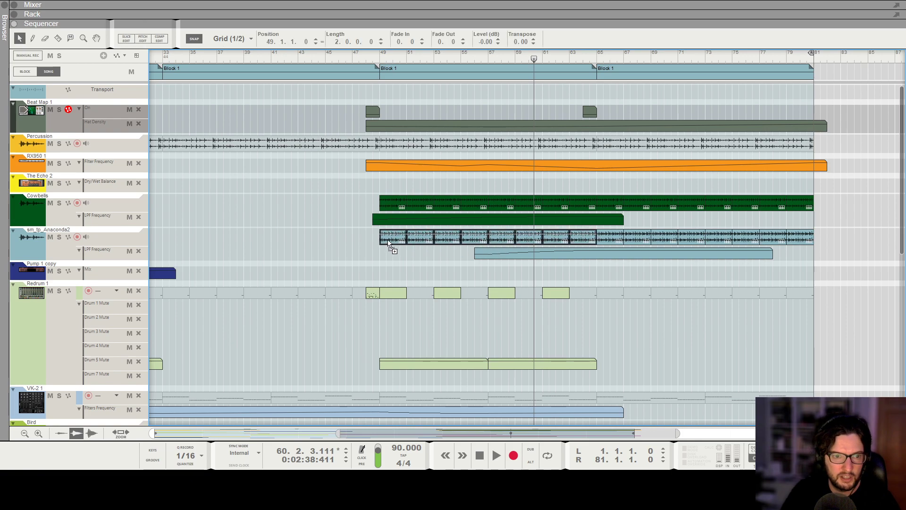
Delete the Cowbells audio clips between bars 49 and 57
left_click(488, 255)
left_click_drag(356, 195, 469, 201)
key("Delete")
Extend sm_tp_Anaconda2's LPF Frequency clip back to bar 48 and move its automation point from bar 57 to bar 49
left_click(477, 253)
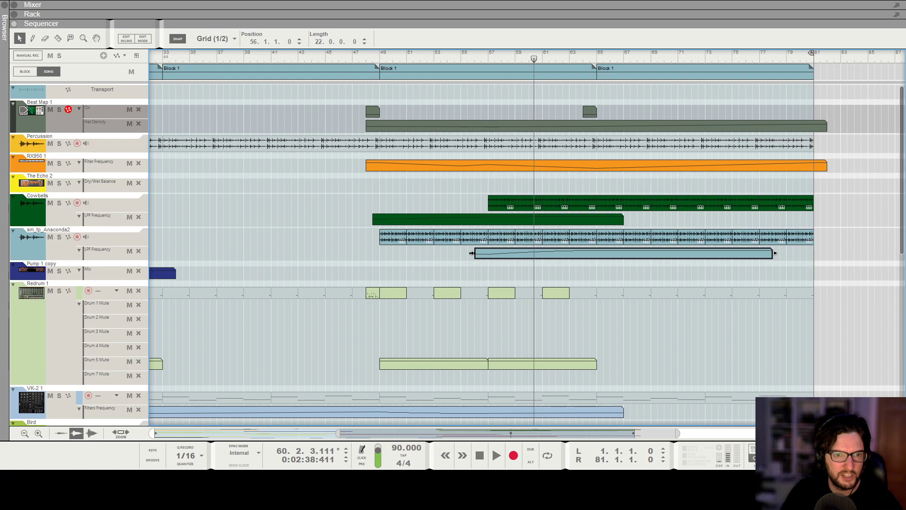
left_click_drag(445, 253, 366, 254)
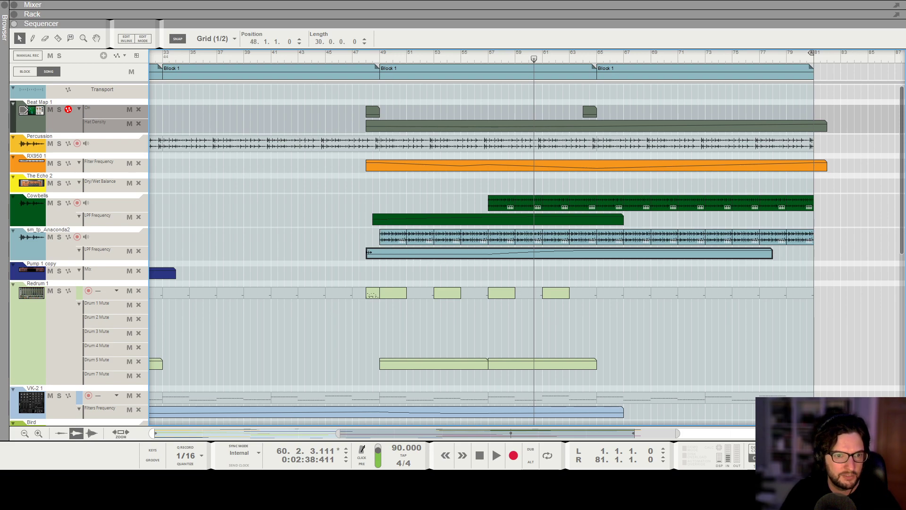
double_click(399, 254)
left_click_drag(482, 277, 381, 273)
Start playback from bar 57 and move the Cowbells LPF Frequency clip to start at bar 53
left_click(489, 58)
key("space")
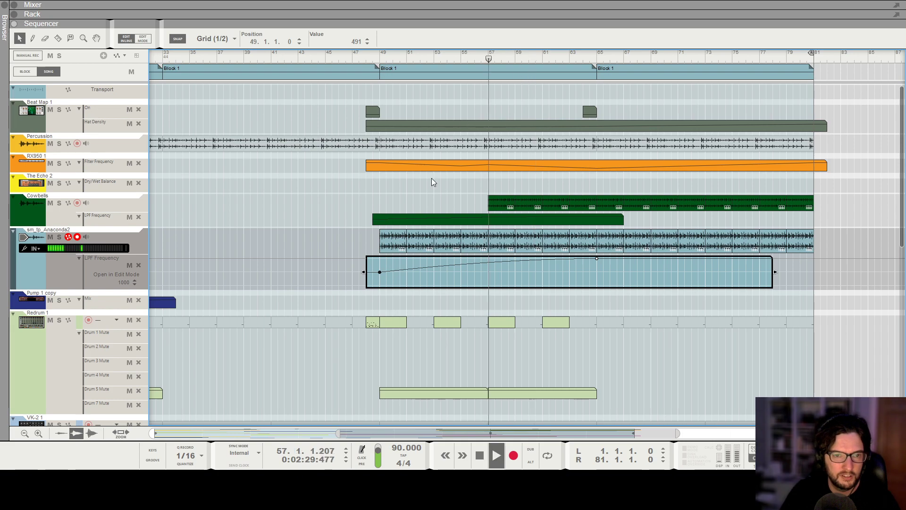
left_click(481, 220)
left_click_drag(480, 220, 529, 221)
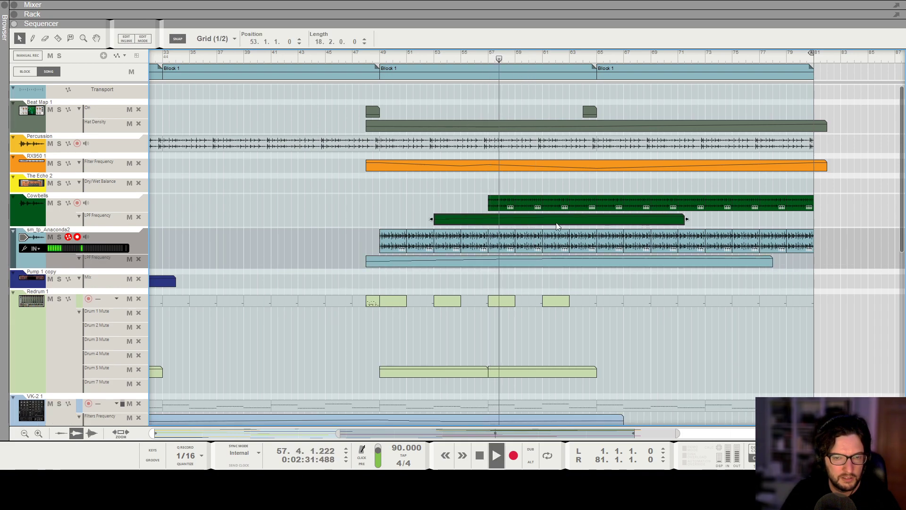
Listen on from bar 57 while examining all tracks of the arrangement for further changes
key("g")
key("g")
key("g")
scroll(590, 321, "down", 10)
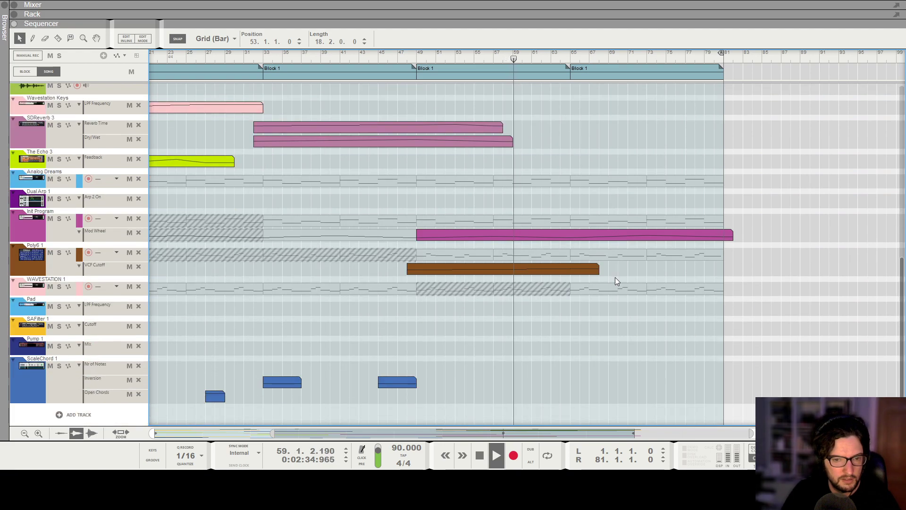
left_click(619, 323)
key("g")
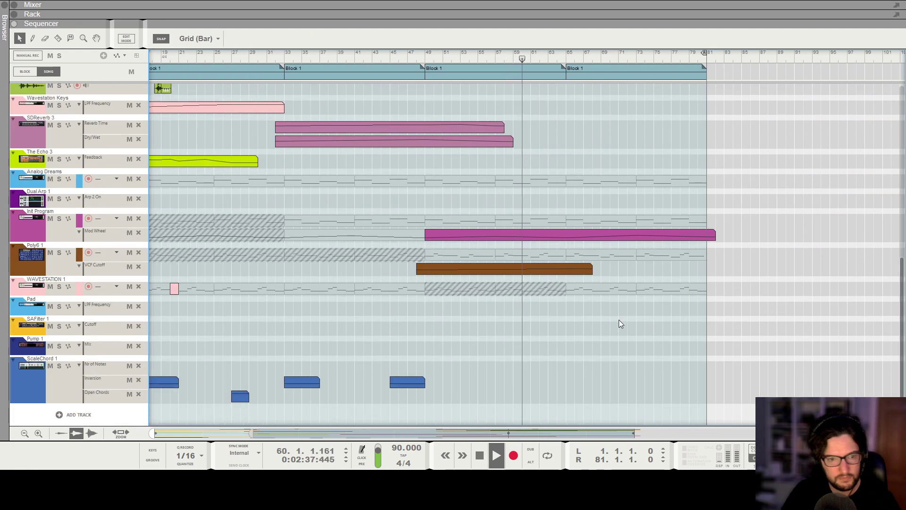
scroll(614, 326, "up", 10)
scroll(624, 304, "down", 10)
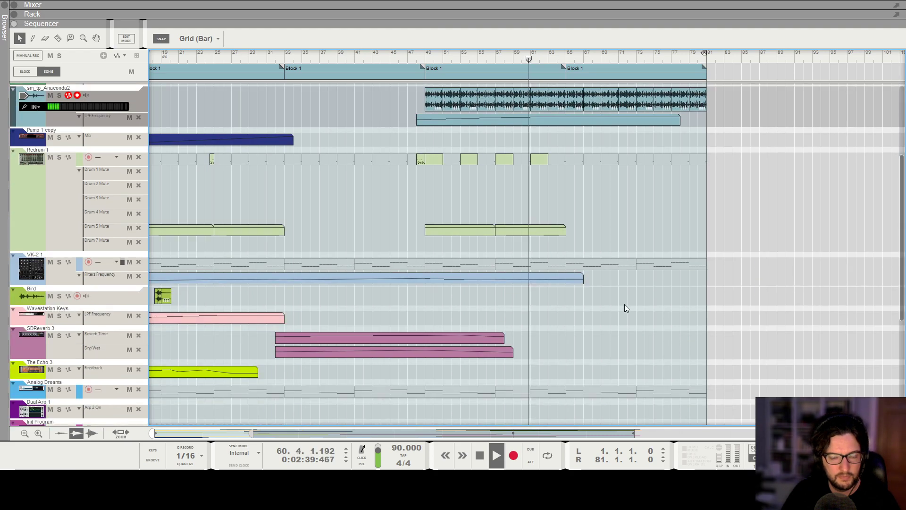
key("h")
scroll(629, 292, "up", 8)
scroll(632, 283, "up", 5)
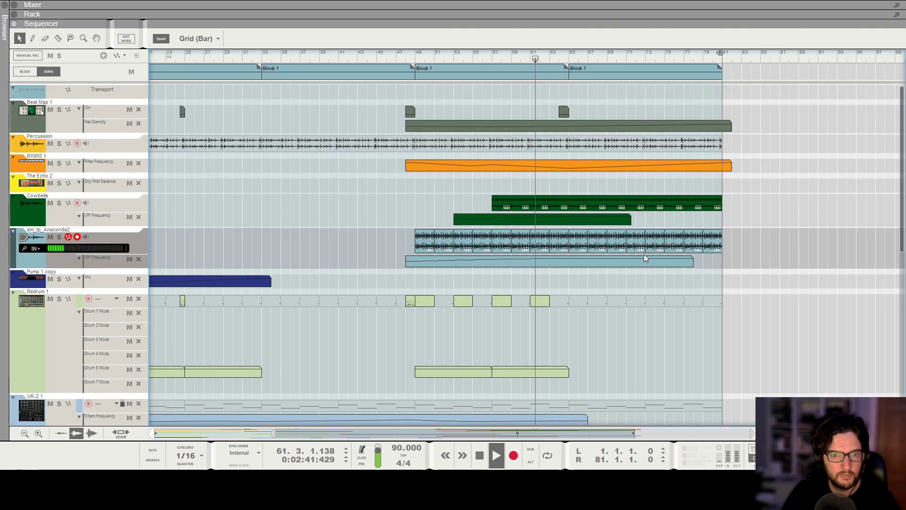
key("h")
key("h")
key("h")
key("g")
key("g")
key("g")
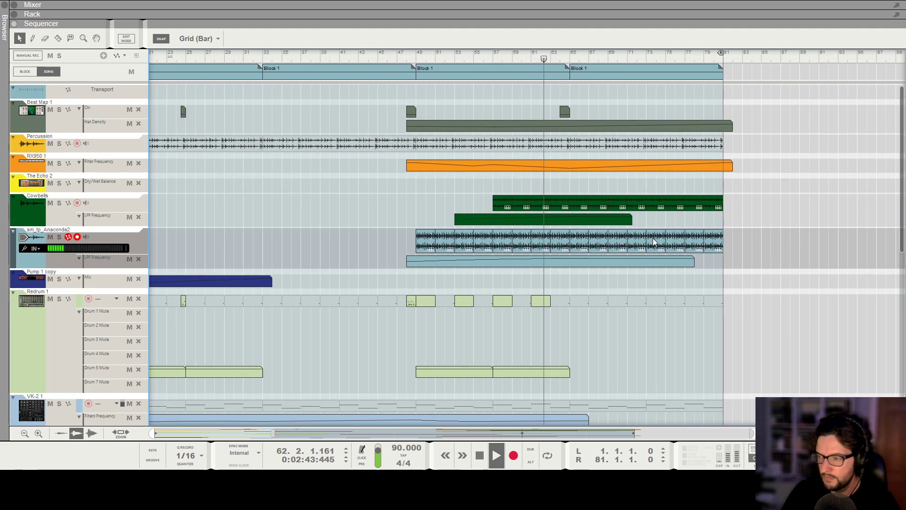
Extend VK-2 1's Filters Frequency clip to bar 82, adding a raised point at bar 73 and a 76 Hz point at bar 81
scroll(630, 262, "right", 5)
scroll(561, 161, "down", 5)
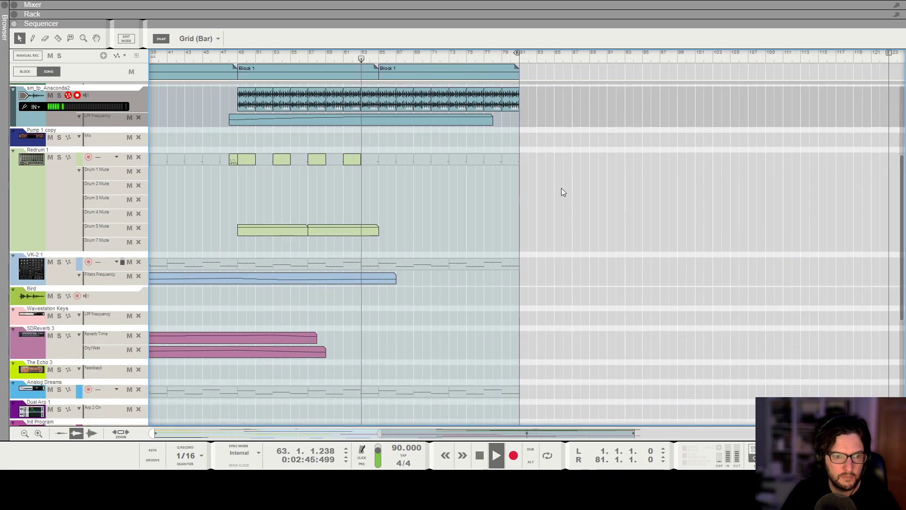
left_click(378, 279)
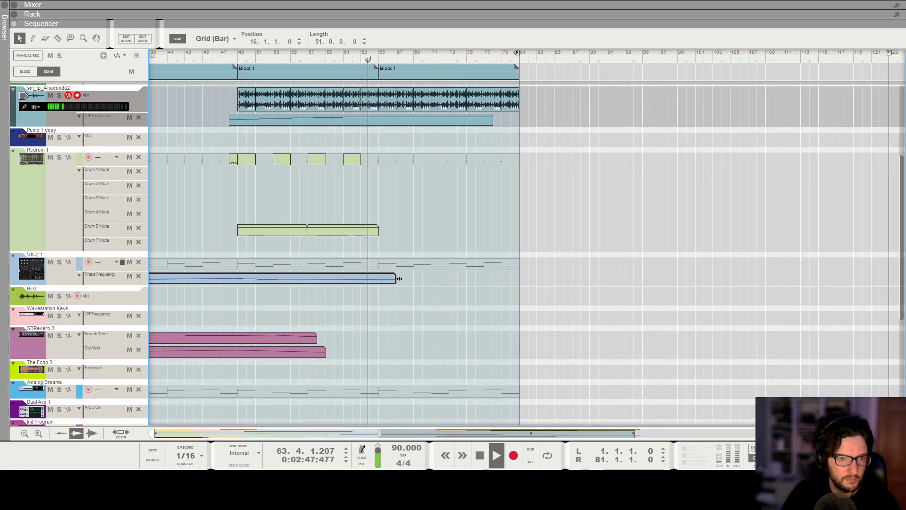
left_click_drag(396, 278, 528, 279)
double_click(519, 281)
left_click(654, 274)
left_click(725, 287)
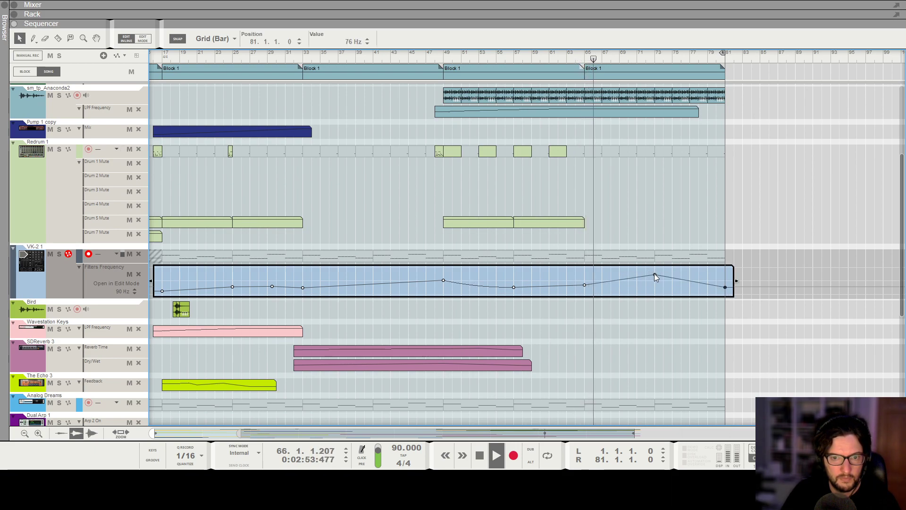
left_click(670, 230)
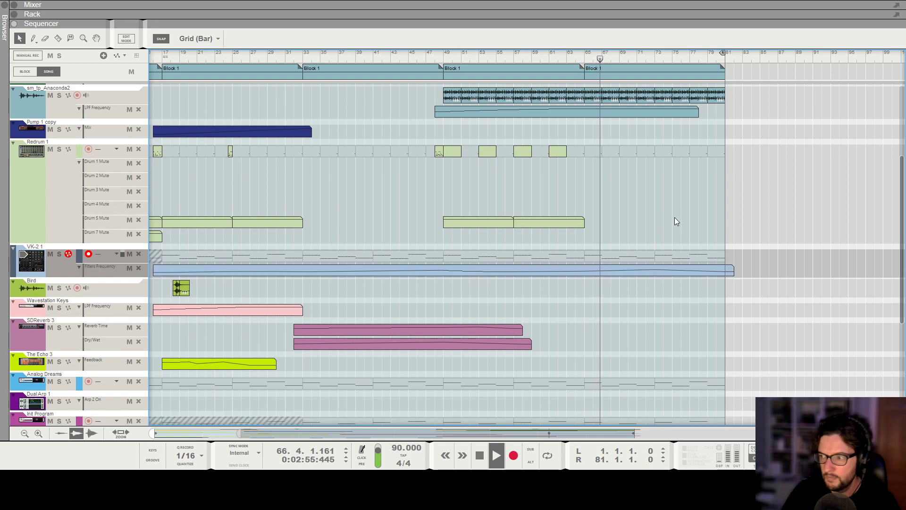
Review the other tracks near the end of the song, stop playback, and set the song position and left locator to bar 65
scroll(684, 196, "down", 5)
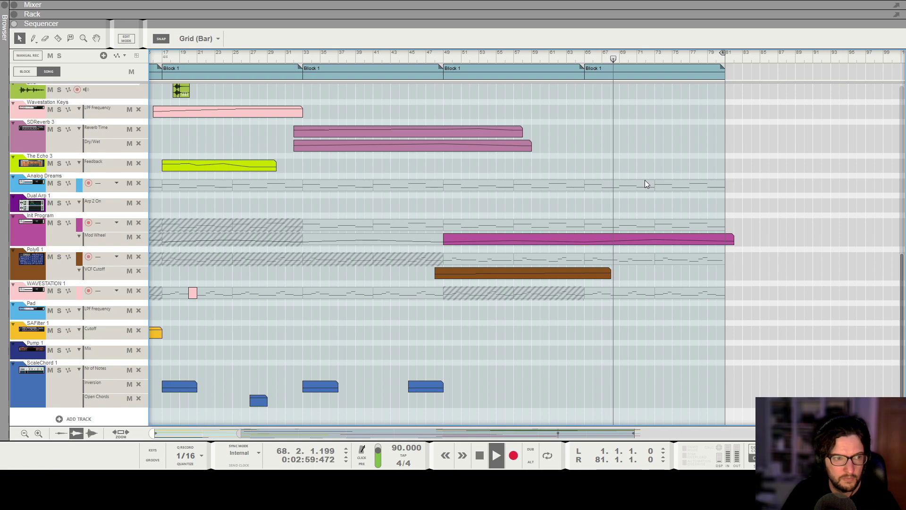
key("g")
key("g")
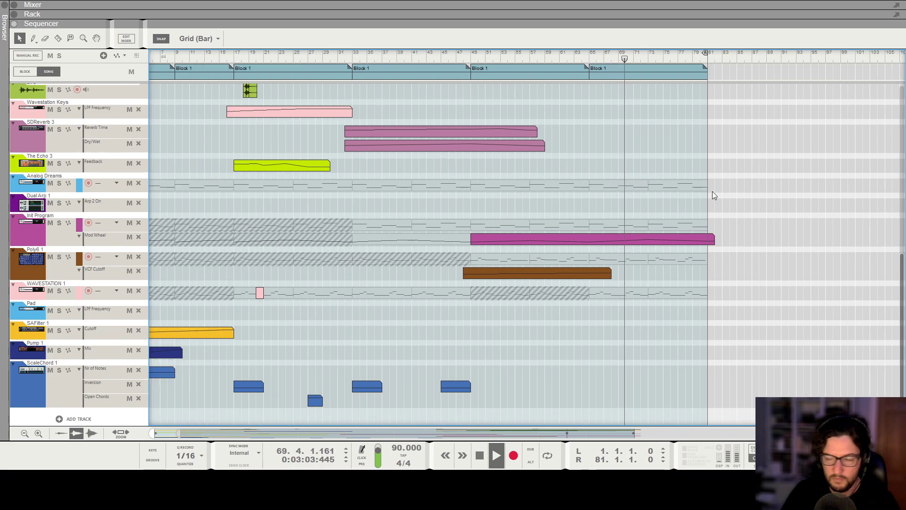
scroll(713, 194, "up", 3)
scroll(647, 199, "right", 2)
scroll(649, 205, "up", 4)
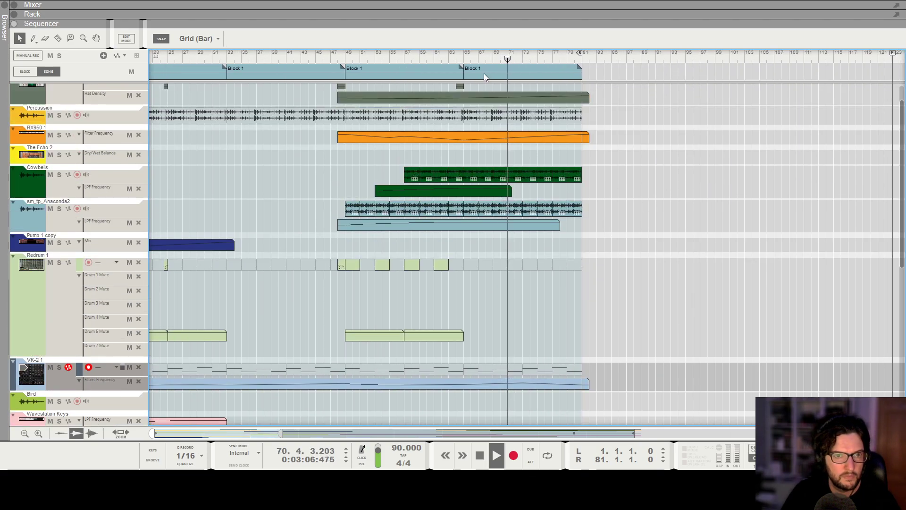
left_click(465, 57)
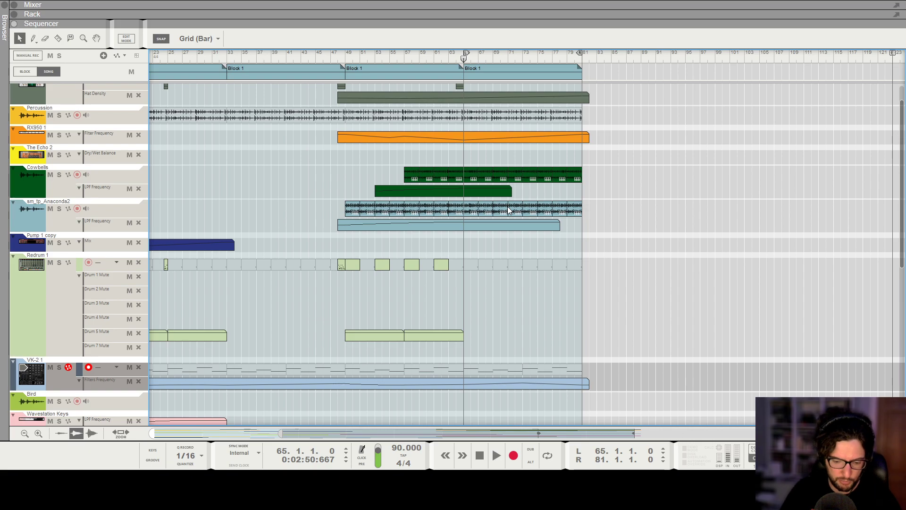
Open the sample browser for Redrum 1's drum channel 9 in the rack
key("F6")
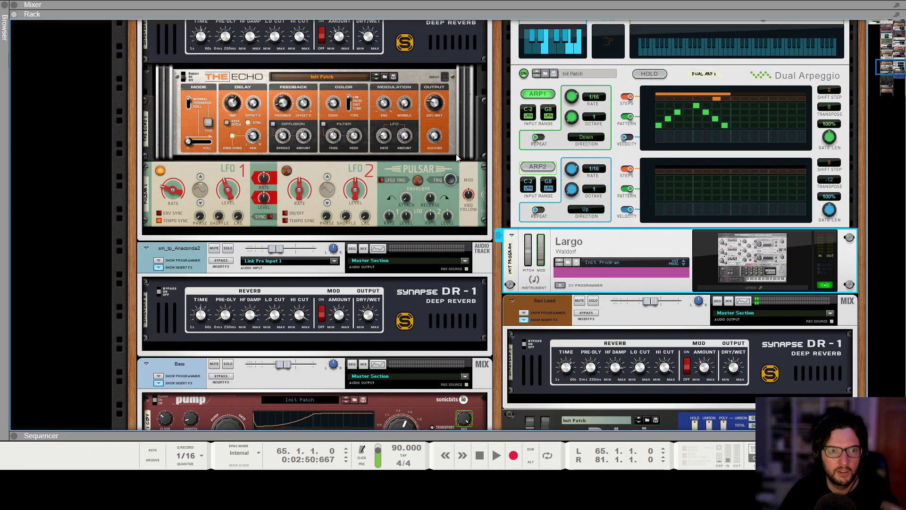
scroll(446, 141, "up", 5)
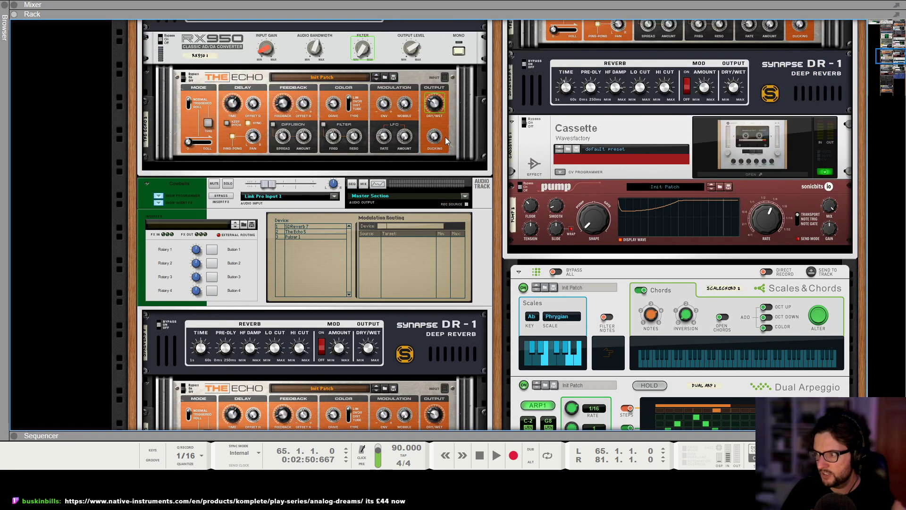
scroll(445, 137, "up", 10)
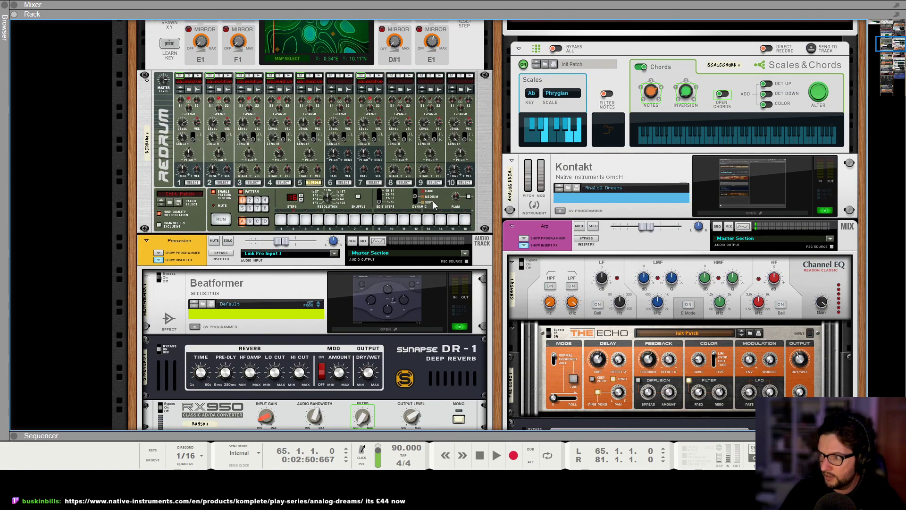
scroll(413, 237, "up", 3)
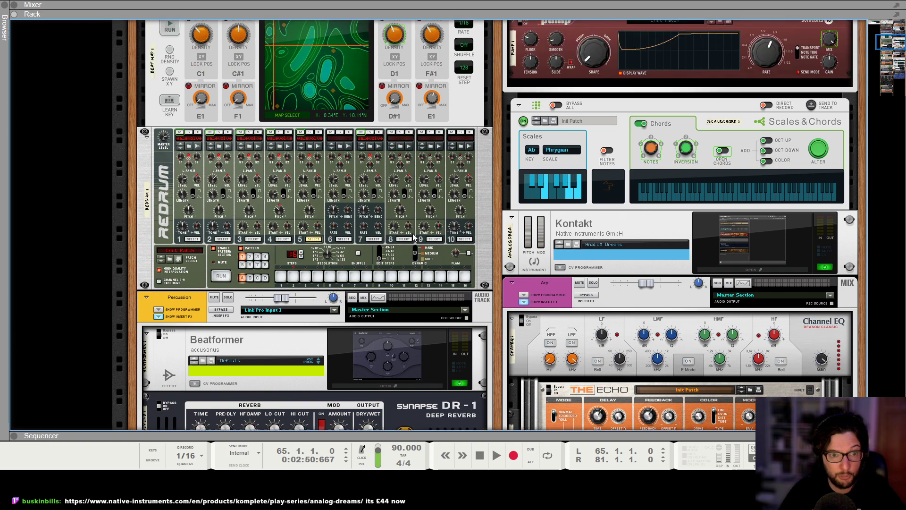
left_click(432, 147)
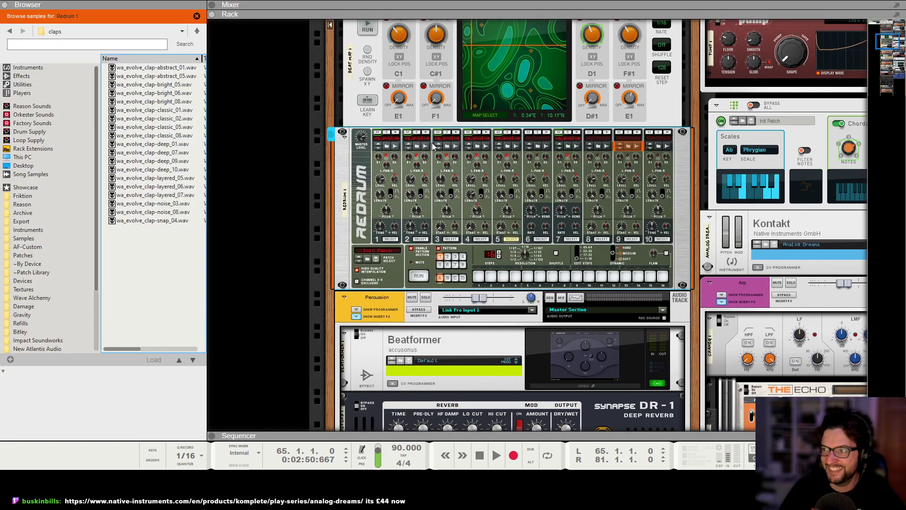
Load wa_evolve_op-hat_39.wav from Evolve Free's hi-hats folder into Redrum drum 9, select that channel, and close the browser
key("BackSpace")
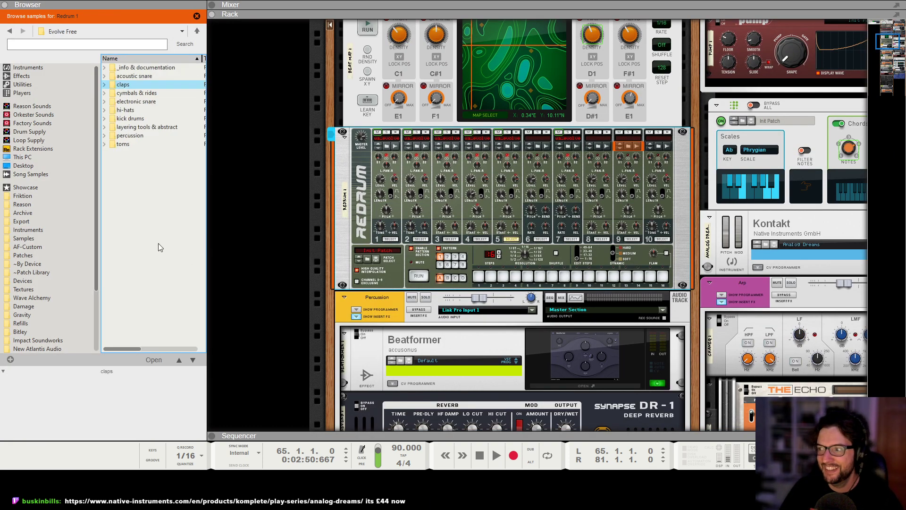
left_click(158, 243)
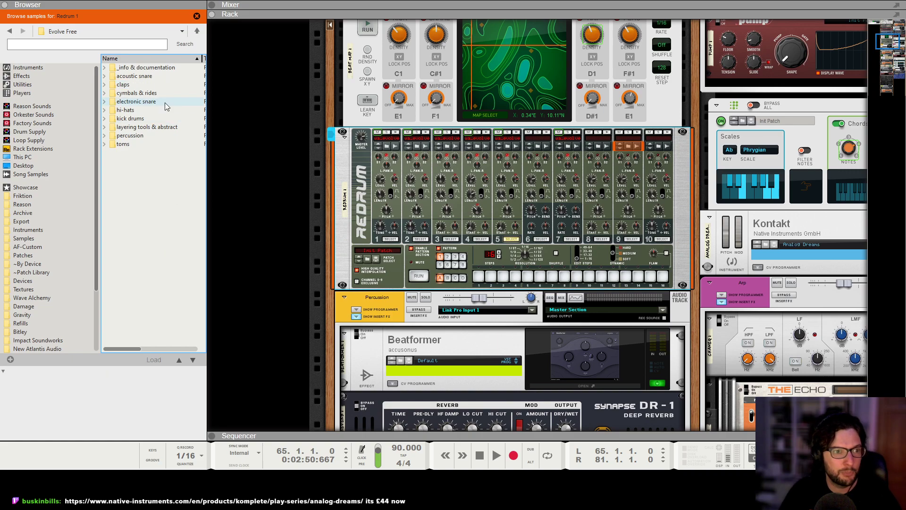
double_click(151, 110)
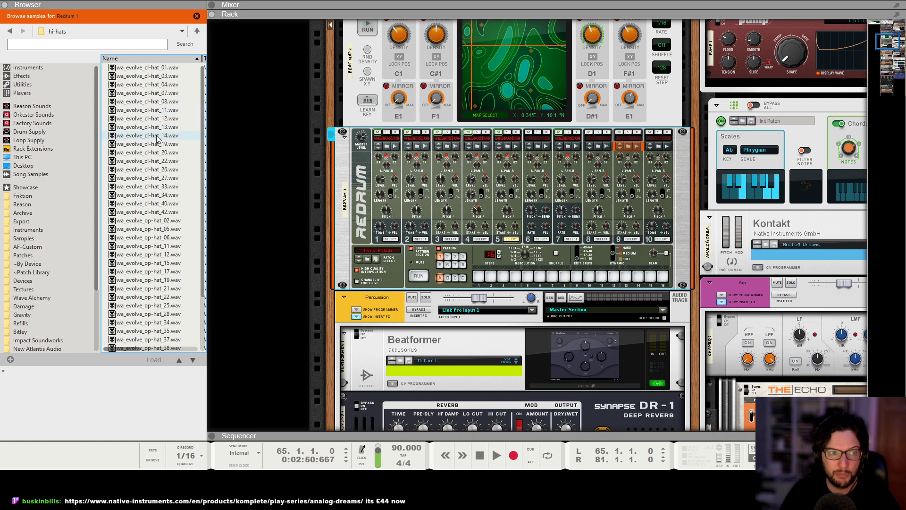
scroll(160, 212, "down", 3)
left_click(162, 278)
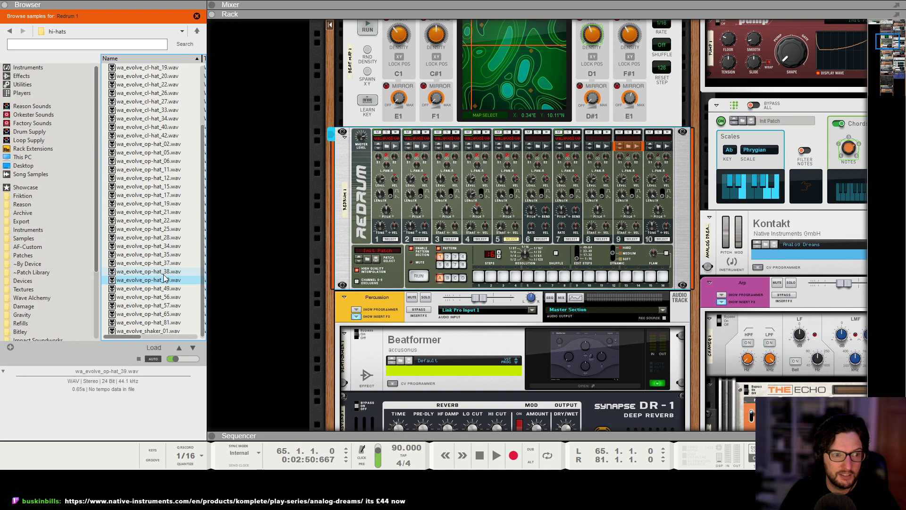
left_click_drag(612, 246, 629, 185)
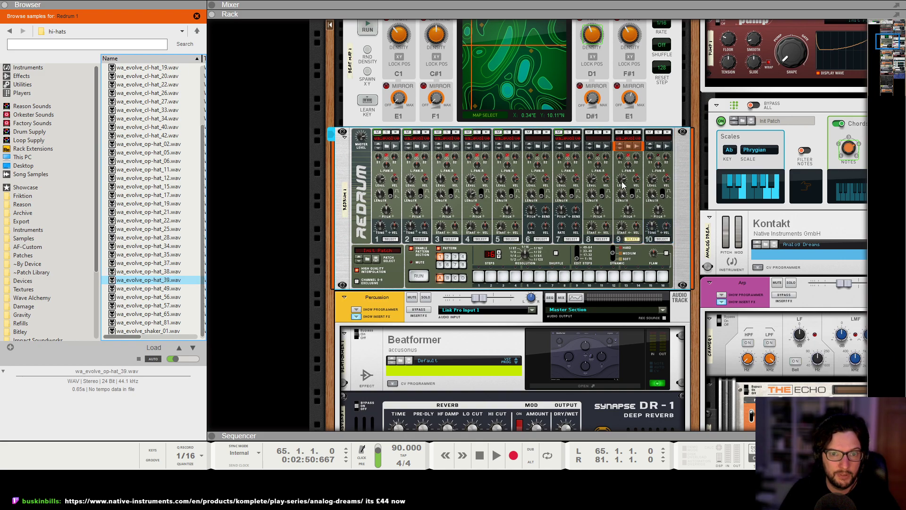
left_click(5, 6)
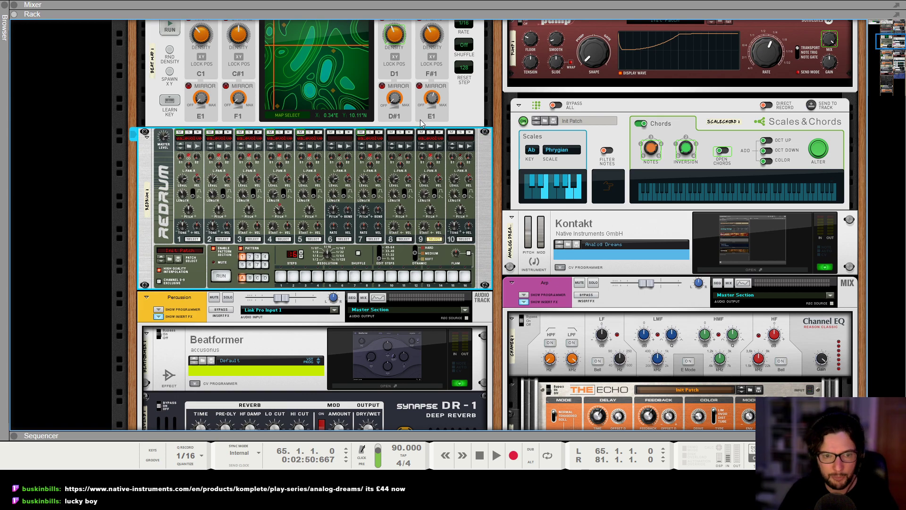
Add a new note lane to the Redrum 1 track and draw a two-bar clip at bar 65, opening it for editing
key("F7")
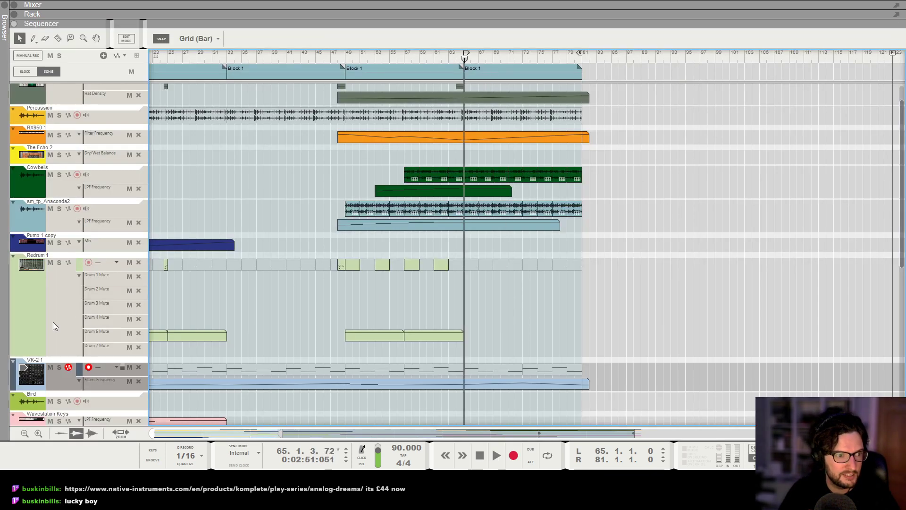
left_click(53, 322)
key("comma")
key("h")
key("h")
key("h")
key("h")
key("h")
key("h")
key("h")
key("h")
key("h")
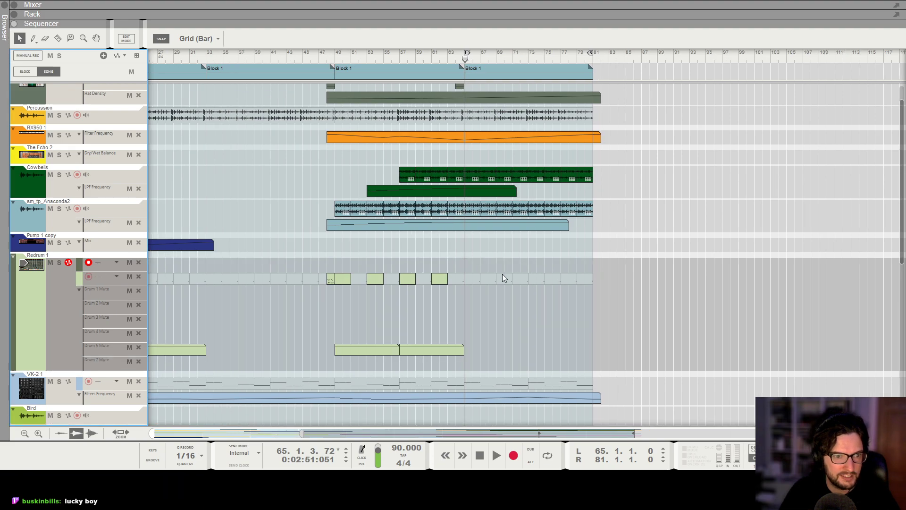
left_click_drag(467, 265, 477, 266)
double_click(491, 263)
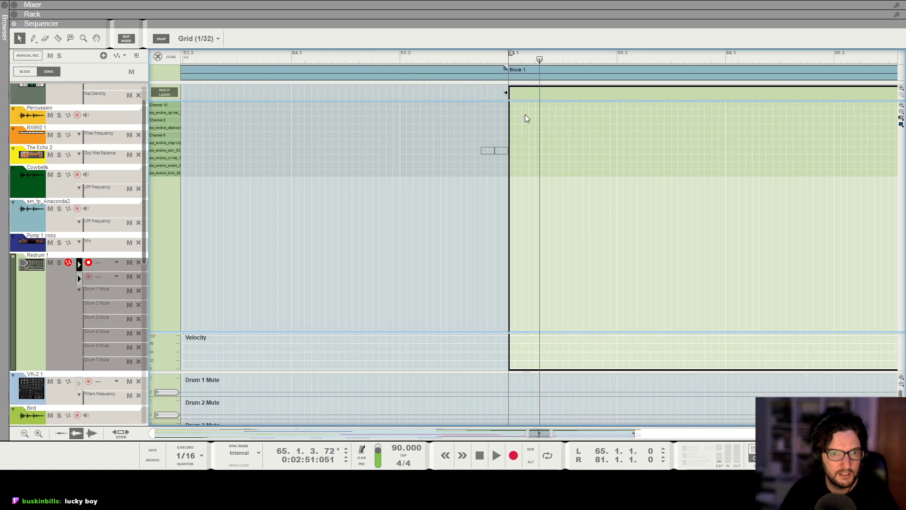
Draw a one-beat G#1 open hi-hat note at 65.1.1 and duplicate it on every beat through 66.4.1
left_click_drag(512, 114, 564, 112)
key("space")
key("space")
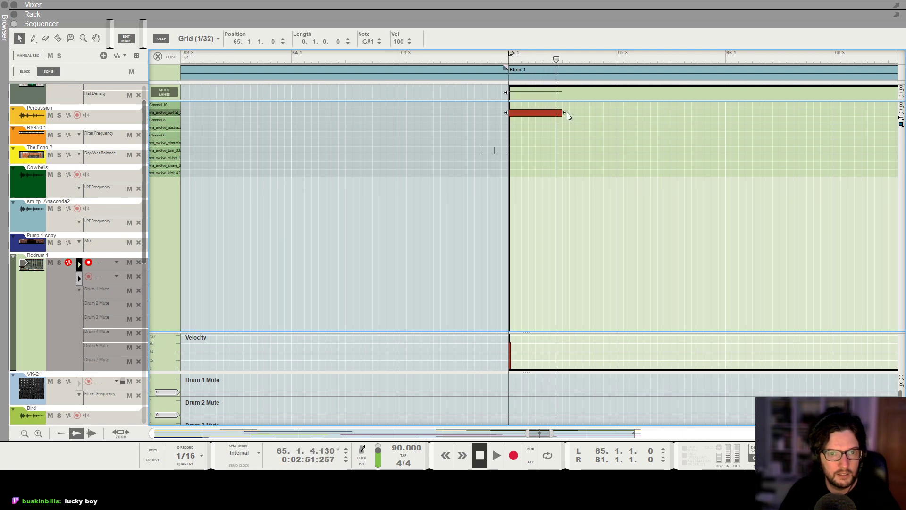
key("ctrl+d")
key("ctrl+d")
key("ctrl+d")
key("ctrl+d")
key("ctrl+d")
key("ctrl+d")
key("ctrl+d")
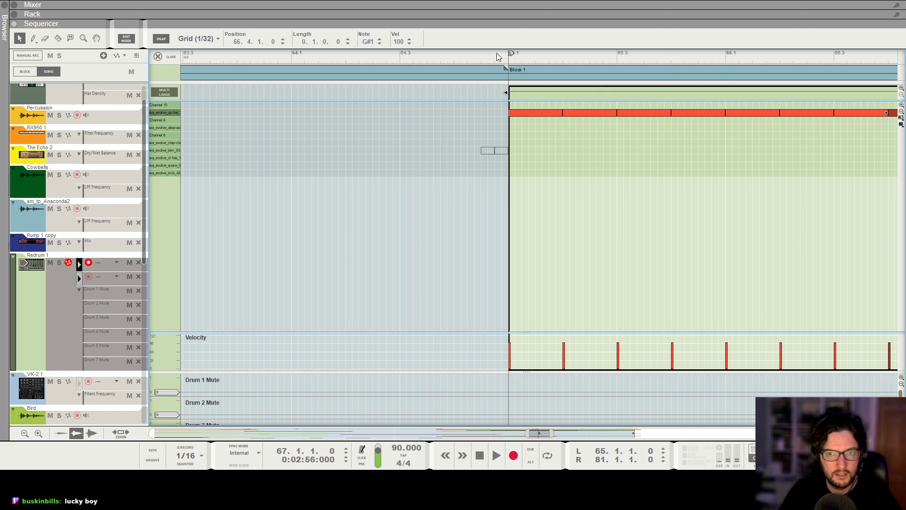
Close the note editor and duplicate the two-bar hi-hat clip repeatedly to fill bars 65 to 81
left_click(158, 57)
key("ctrl+d")
key("ctrl+d")
key("ctrl+d")
key("ctrl+d")
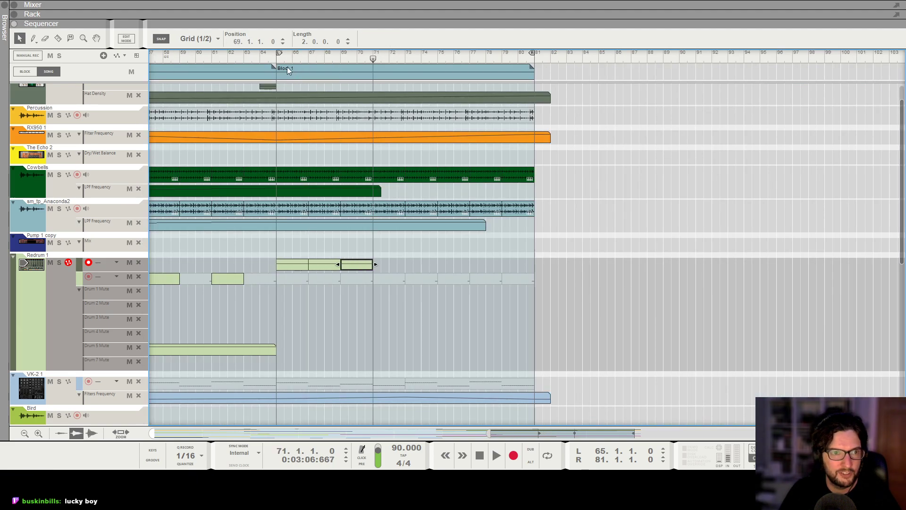
Start playback from bar 65 and lower Redrum drum 9's level to 44
left_click(278, 57)
key("space")
key("F5")
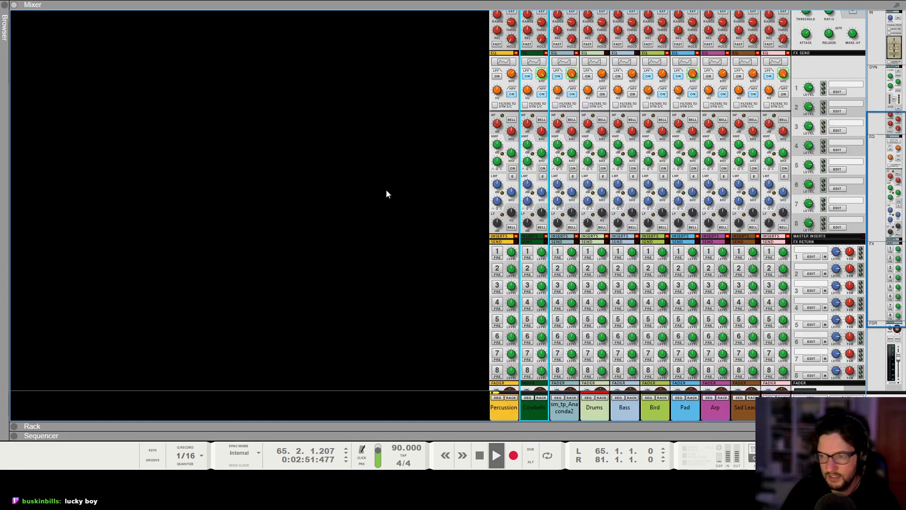
key("F6")
scroll(415, 141, "up", 2)
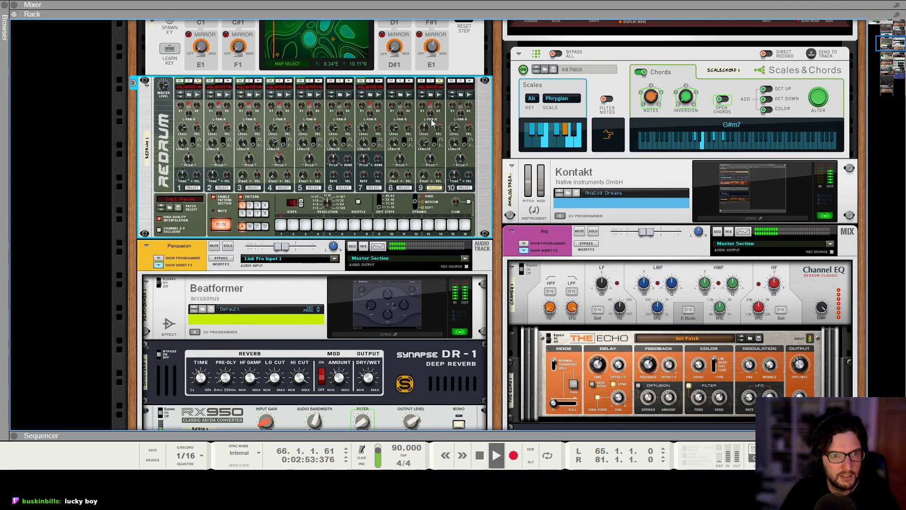
left_click_drag(427, 135, 429, 135)
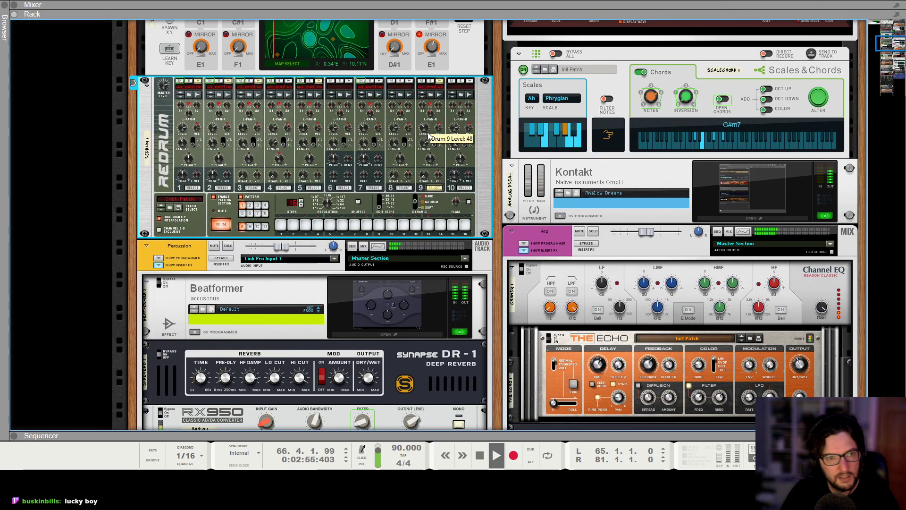
left_click_drag(430, 135, 434, 136)
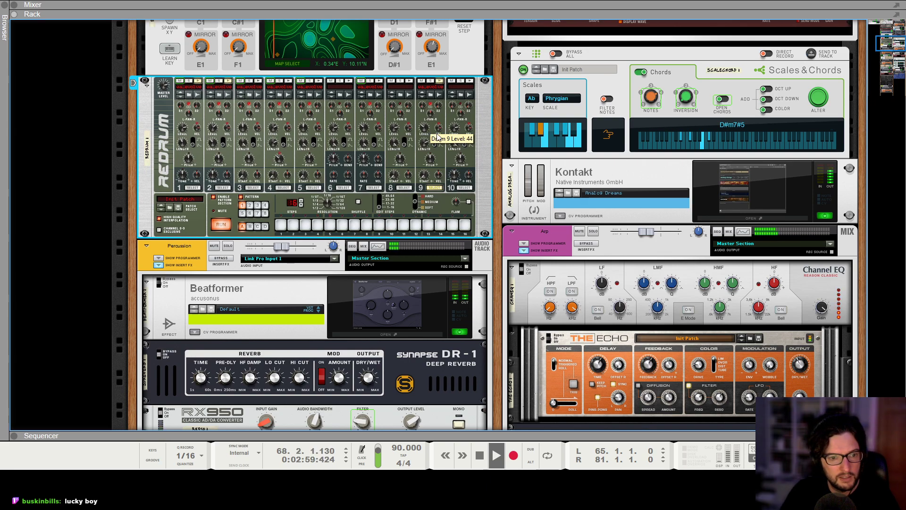
Check the lower tracks of the arrangement during playback and set Redrum drum 9's level to 42
key("F7")
scroll(608, 283, "down", 5)
scroll(441, 265, "down", 4)
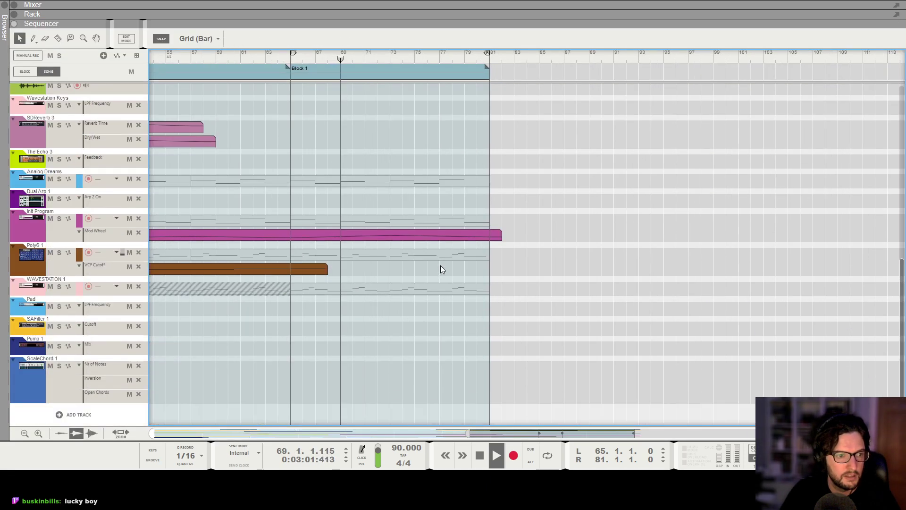
scroll(429, 246, "down", 2, "ctrl")
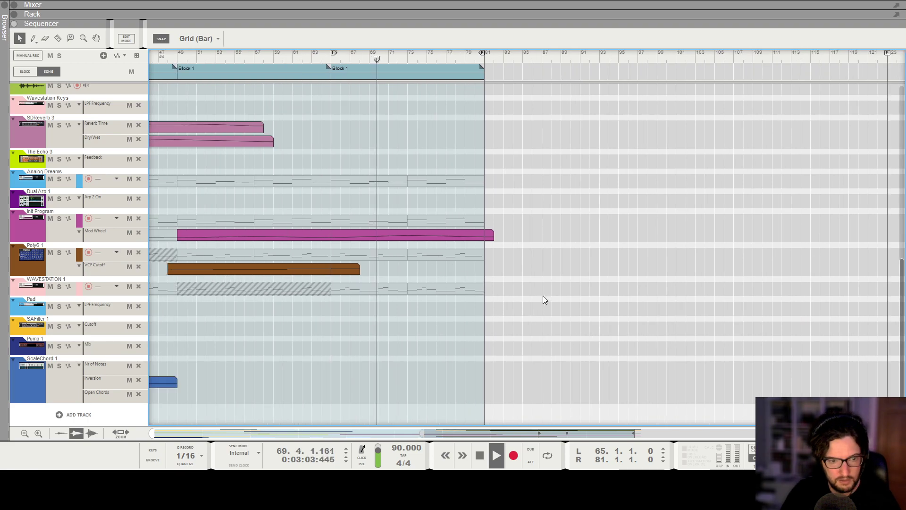
scroll(509, 288, "up", 3)
key("F6")
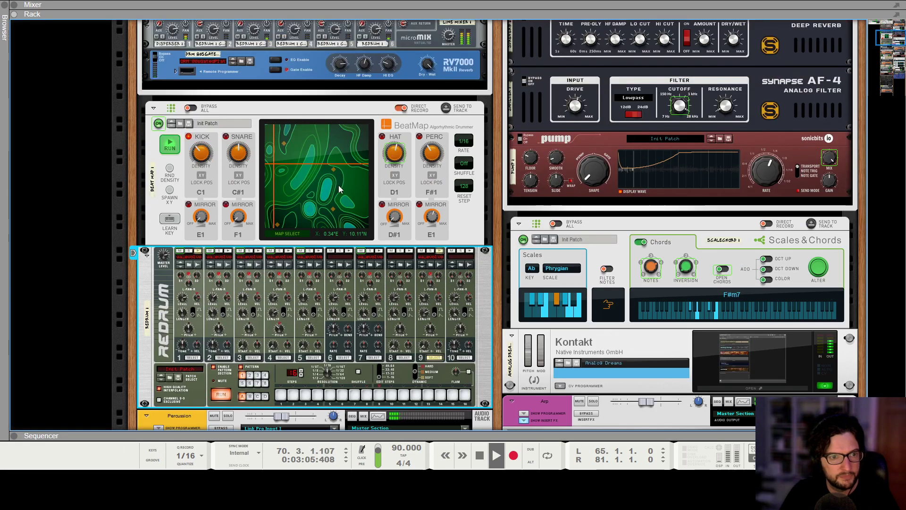
scroll(346, 228, "up", 3)
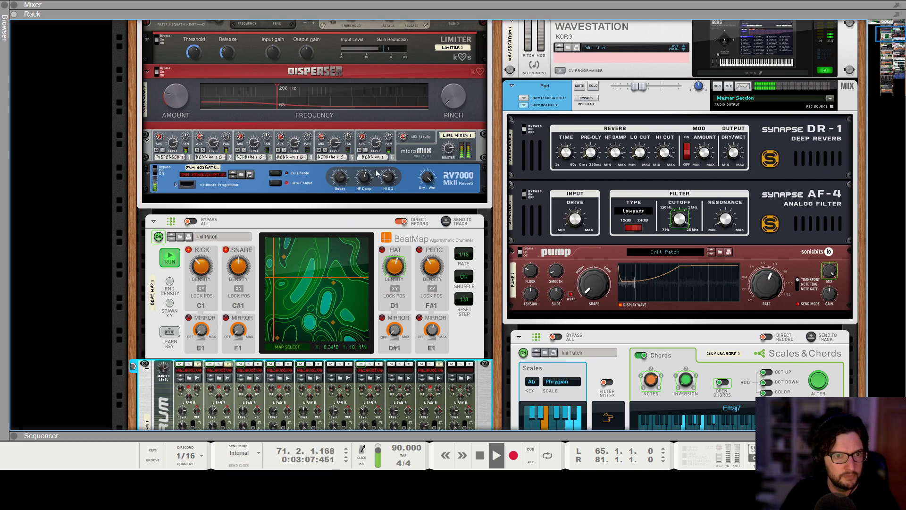
scroll(405, 241, "down", 2)
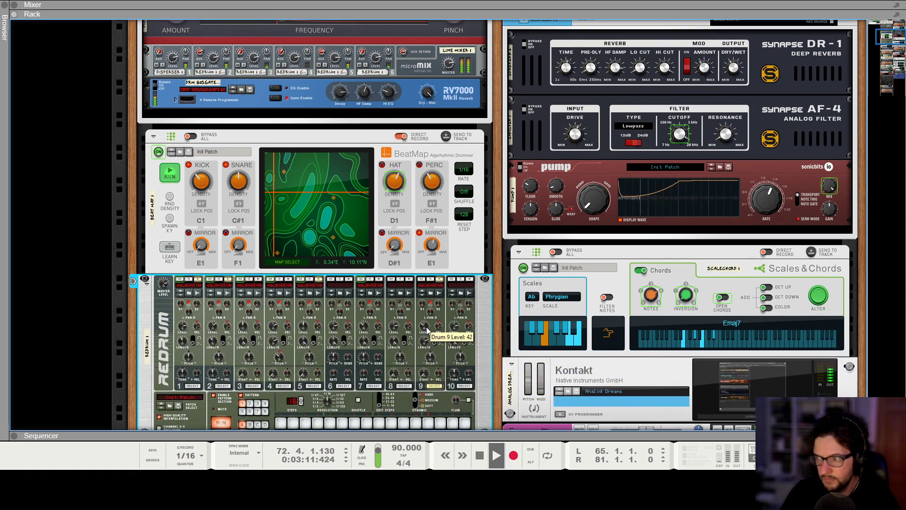
Add a point at bar 77 to VK-2 1's Filters Frequency automation and raise its bar 81 point to 574 Hz
key("F7")
scroll(489, 237, "down", 1)
scroll(489, 239, "up", 2)
scroll(489, 233, "down", 3)
scroll(475, 235, "up", 3)
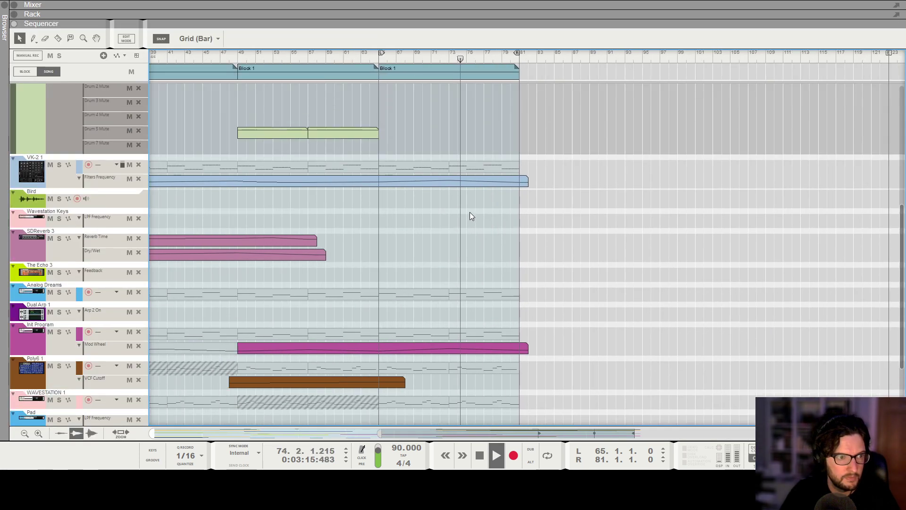
left_click(480, 176)
scroll(480, 176, "left", 4)
left_click(654, 188)
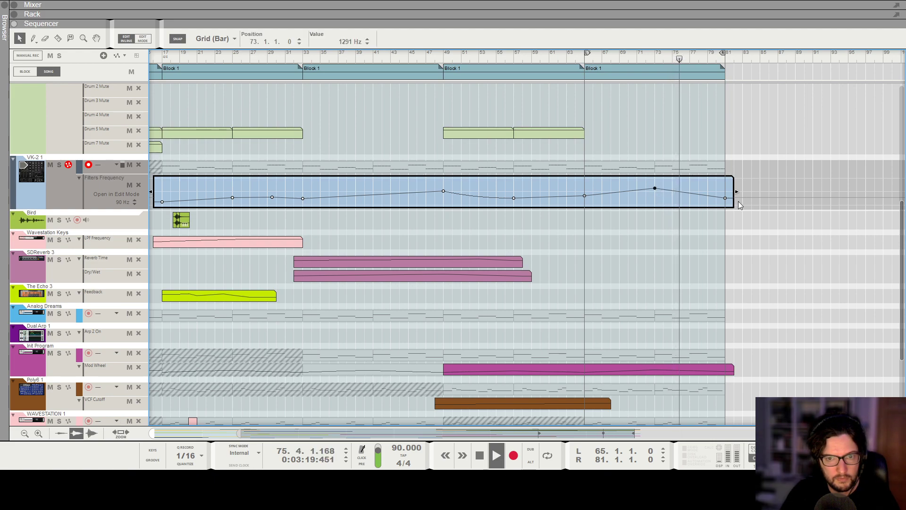
left_click(689, 192)
left_click(724, 191, "alt")
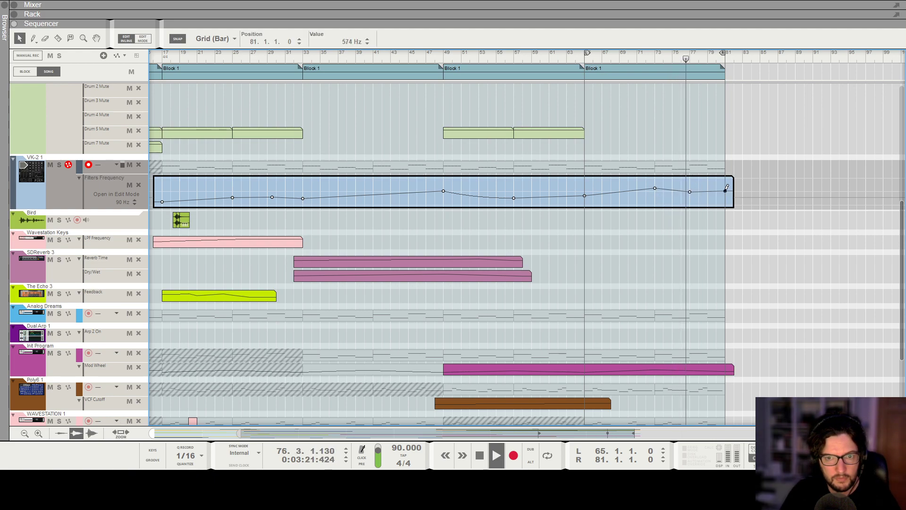
Add a dip point at bar 78 to Init Program's Mod Wheel automation and raise its bar 81 point to 63
scroll(725, 259, "down", 5)
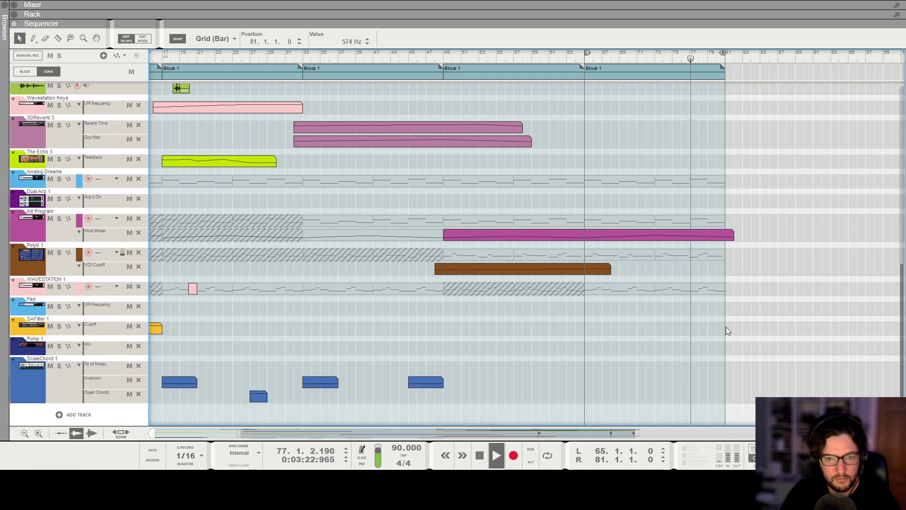
left_click(701, 236)
left_click(696, 249, "alt")
left_click_drag(725, 255, 724, 245)
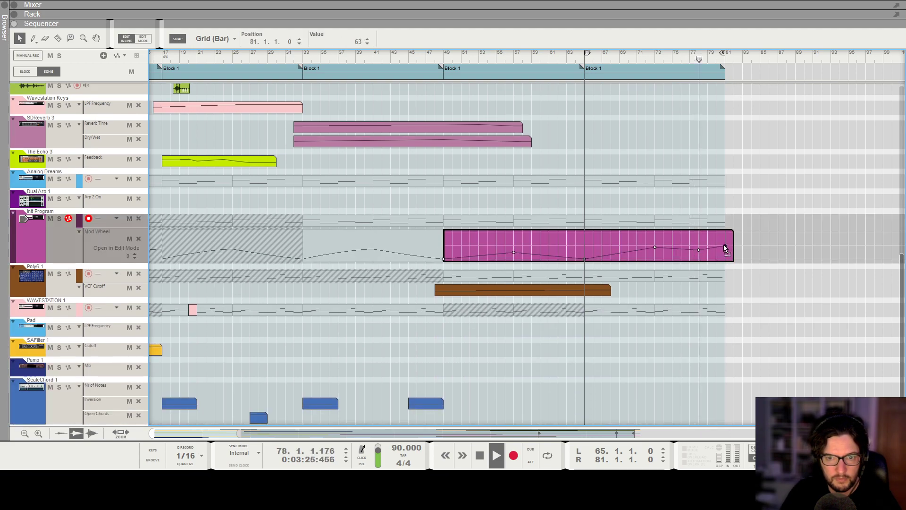
left_click(776, 339)
Review all tracks up to bar 81, stop playback, and return the song position to bar 65
scroll(775, 331, "down", 3)
scroll(781, 317, "up", 3)
scroll(779, 312, "up", 6)
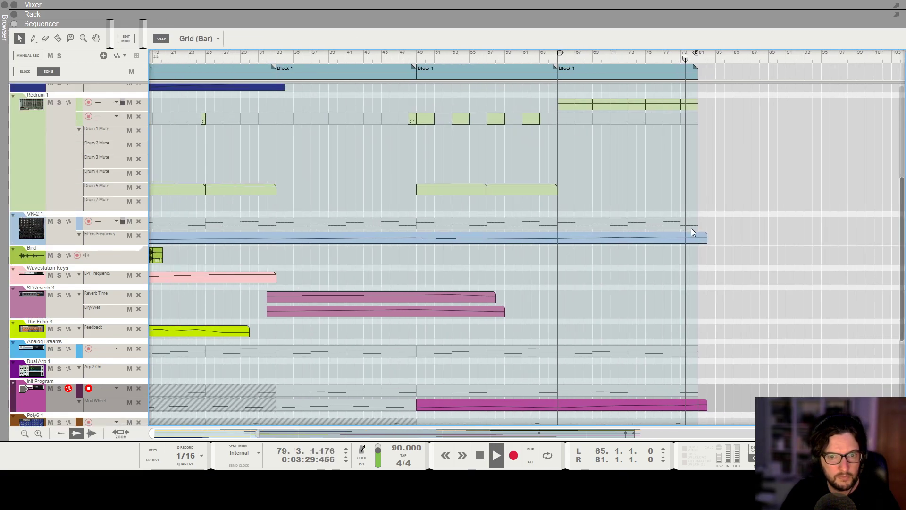
scroll(691, 227, "right", 4)
scroll(606, 225, "up", 4)
scroll(606, 227, "up", 3)
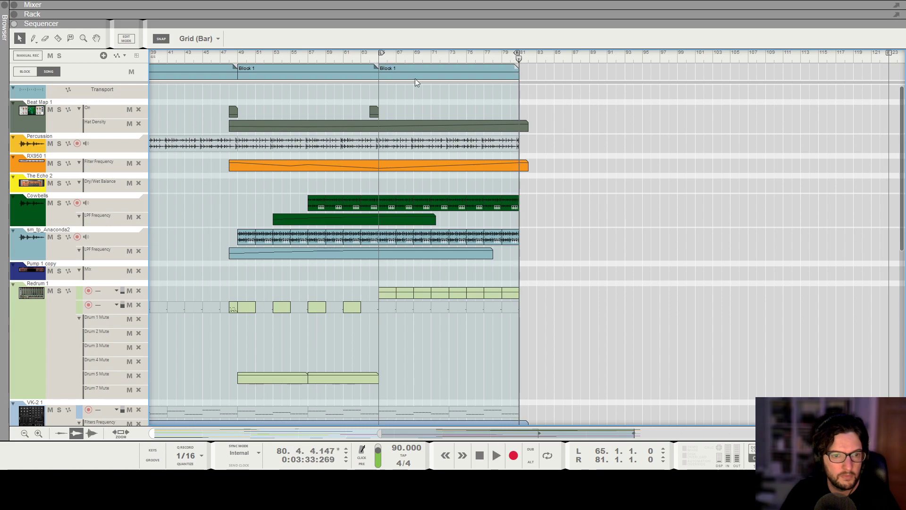
scroll(612, 253, "down", 2)
scroll(590, 215, "down", 3)
left_click(465, 58)
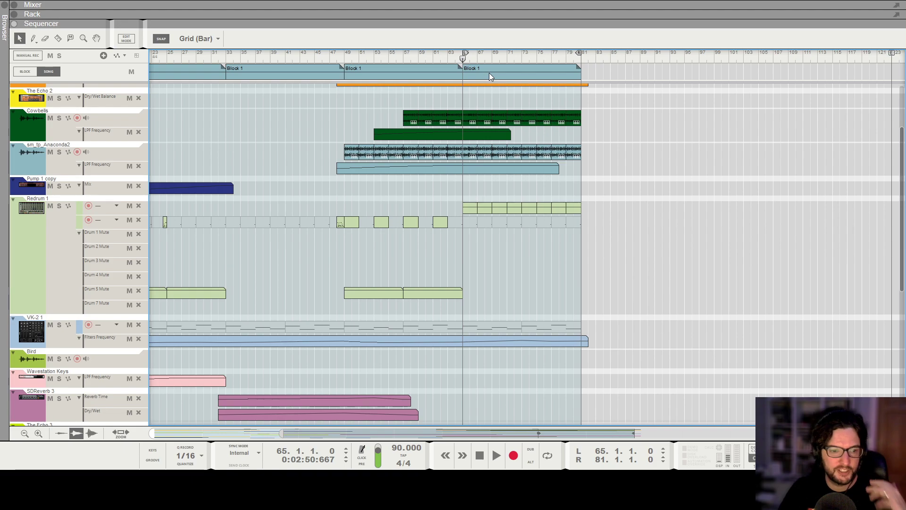
Add another 16-bar Block 1 clip from bar 81 and set the left and right locators to bars 81 and 97
left_click_drag(489, 78, 600, 81)
left_click(698, 56, "alt")
left_click(592, 54, "ctrl")
left_click(698, 61)
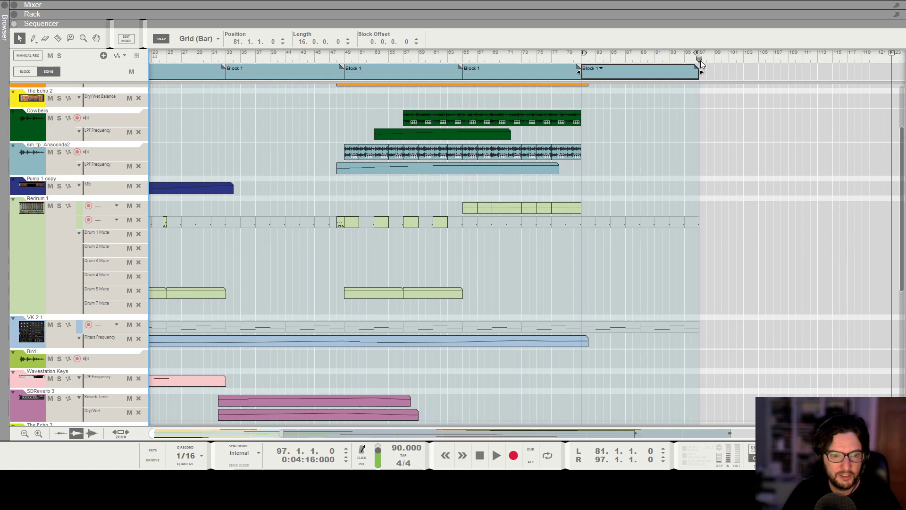
Copy Redrum 1's open hi-hat clips from bars 65–81 and paste them at bar 81
left_click_drag(700, 60, 587, 59)
left_click_drag(622, 203, 460, 206)
key("ctrl+c")
key("ctrl+v")
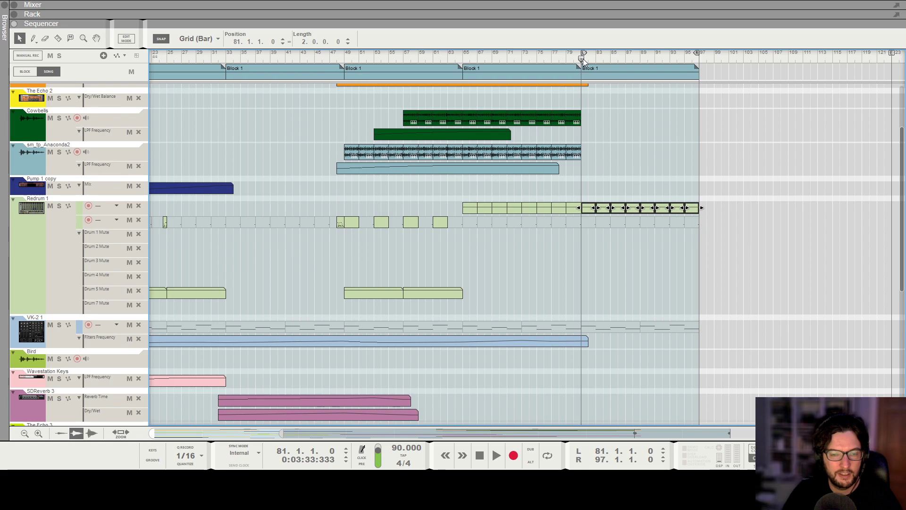
left_click(653, 183)
Audition the new section from bar 81 and mute Poly6 1's note lane in the Block 1 clip spanning bars 81 to 97
scroll(651, 177, "down", 7)
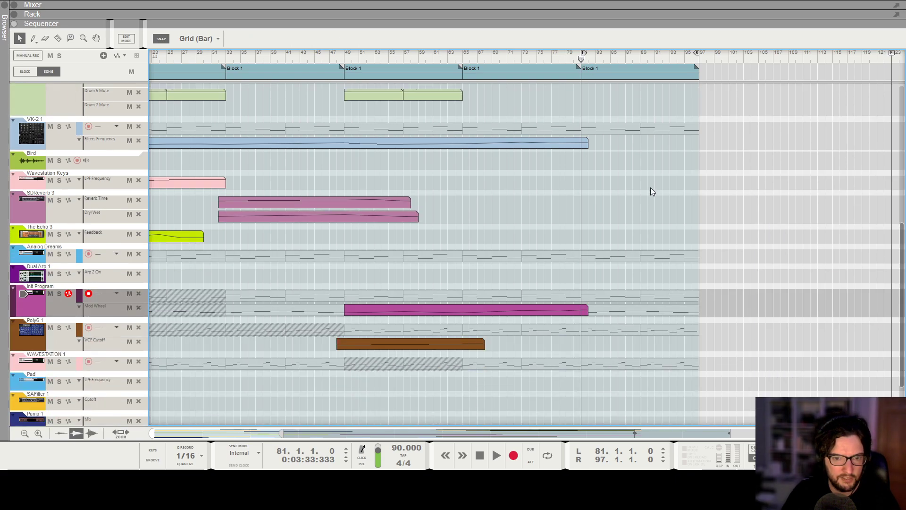
key("space")
scroll(644, 262, "up", 8)
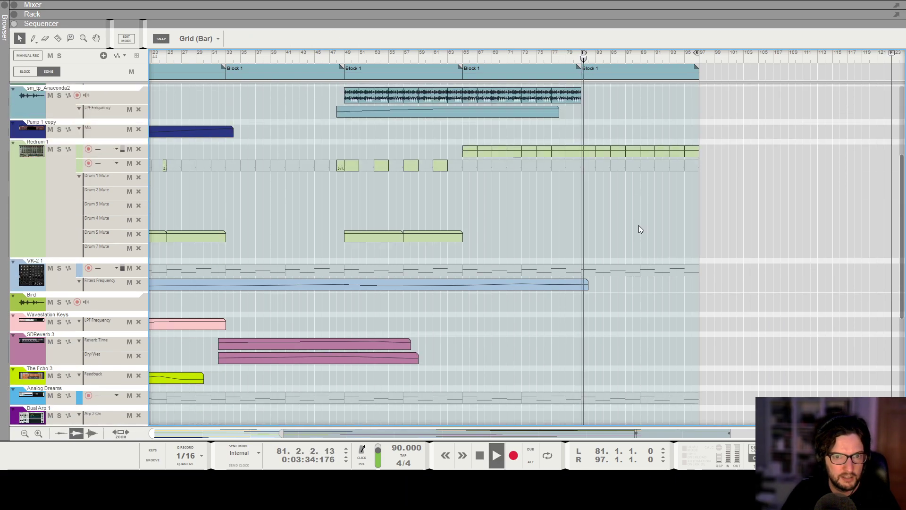
scroll(648, 189, "down", 5)
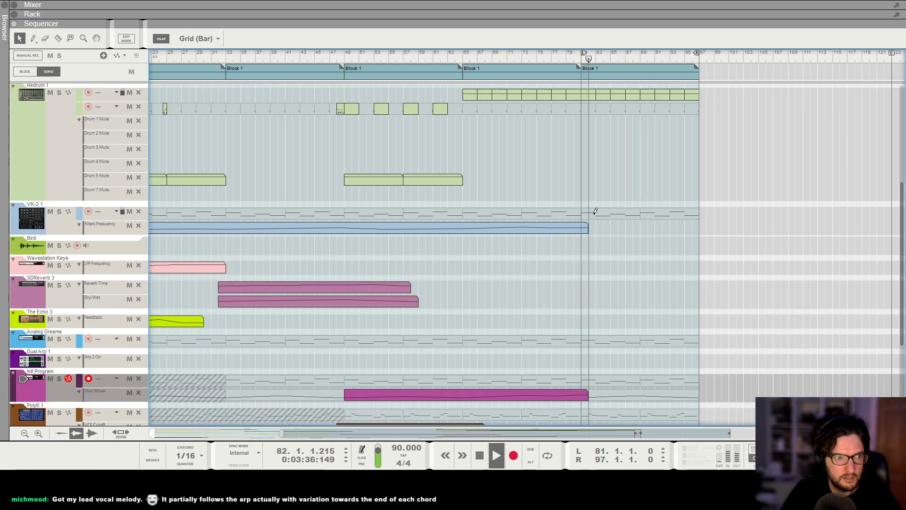
scroll(648, 269, "down", 3)
key("space")
key("t")
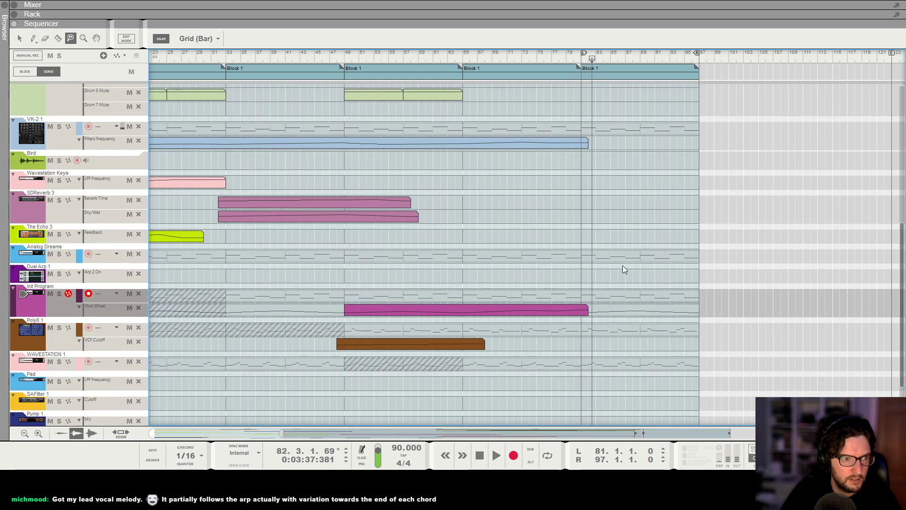
left_click(627, 326)
key("q")
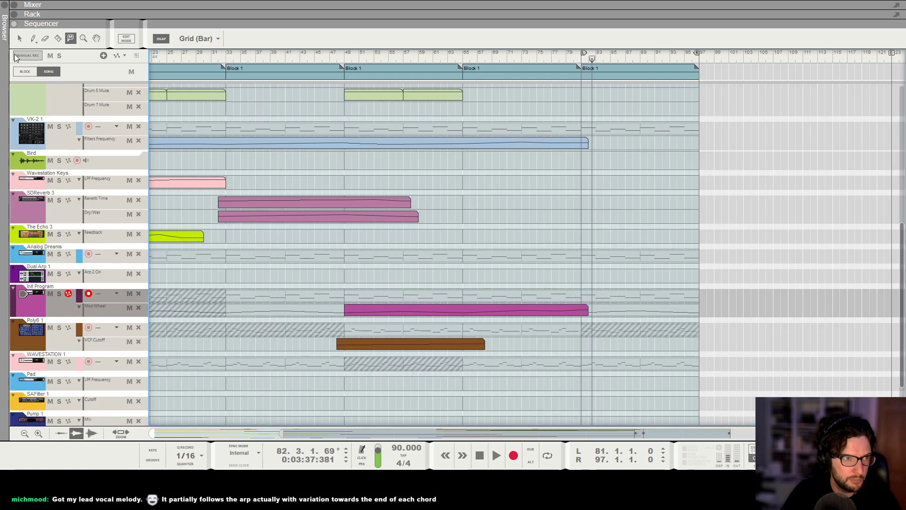
Start playback from bar 78 and extend Init Program's Mod Wheel automation clip to bar 100
left_click(559, 55)
key("space")
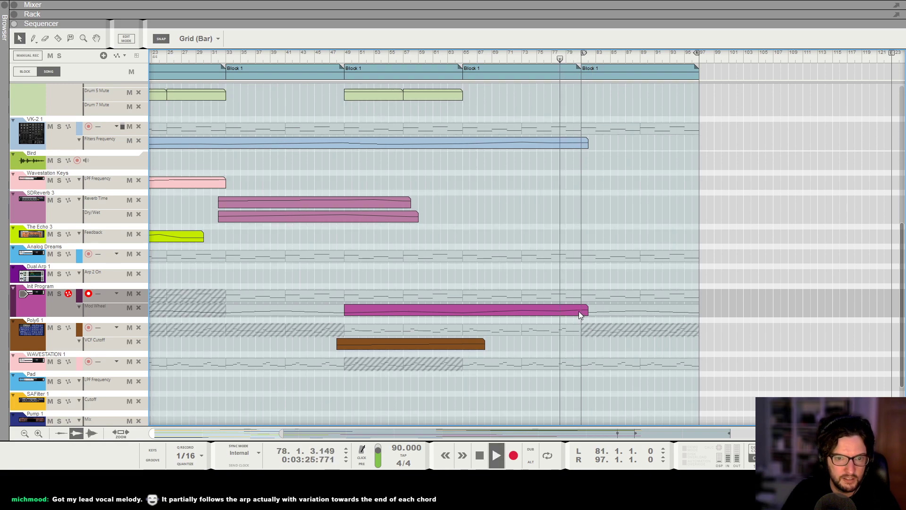
left_click(580, 312)
left_click_drag(588, 313, 720, 313)
Extend VK-2 1's Filters Frequency clip to about bar 101 and add a 99 Hz point at bar 97
left_click_drag(588, 143, 730, 145)
double_click(701, 145)
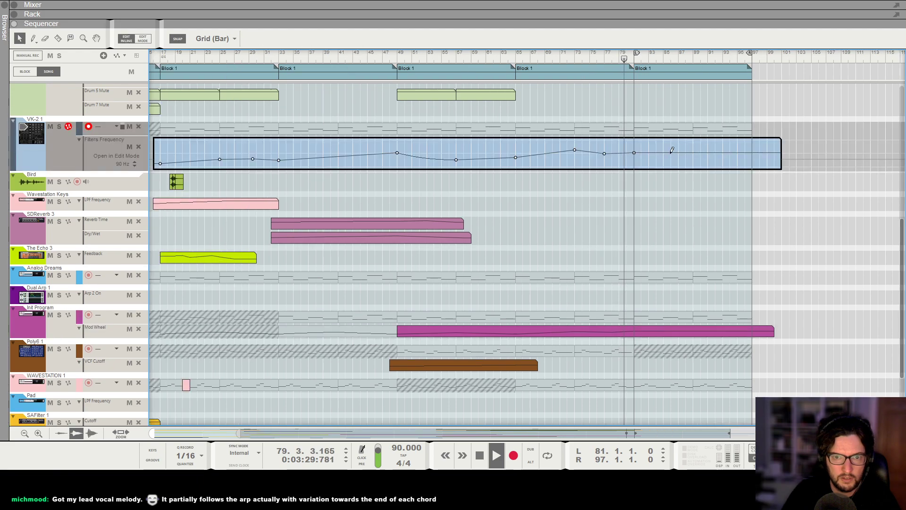
left_click(751, 159)
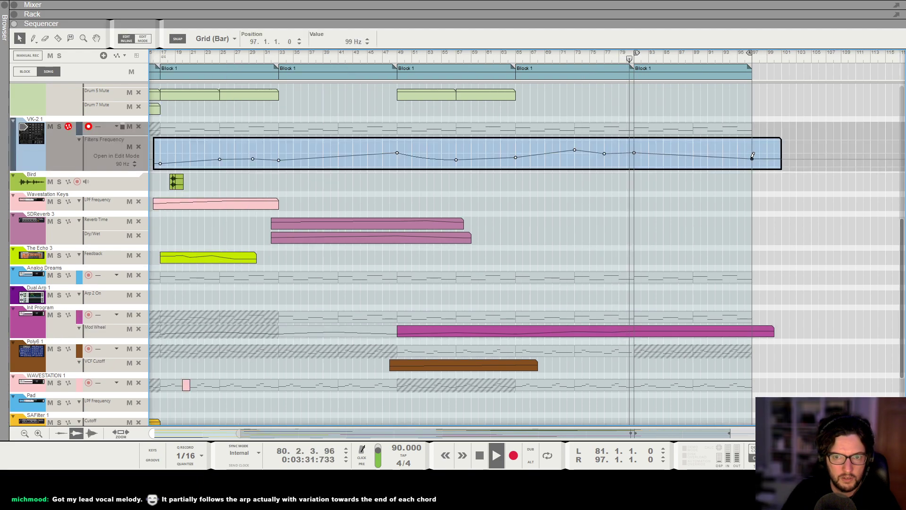
left_click(687, 156)
left_click(740, 244)
Extend Beat Map 1's Hat Density clip to about bar 101 and add a 32% point at bar 97
scroll(732, 216, "up", 5)
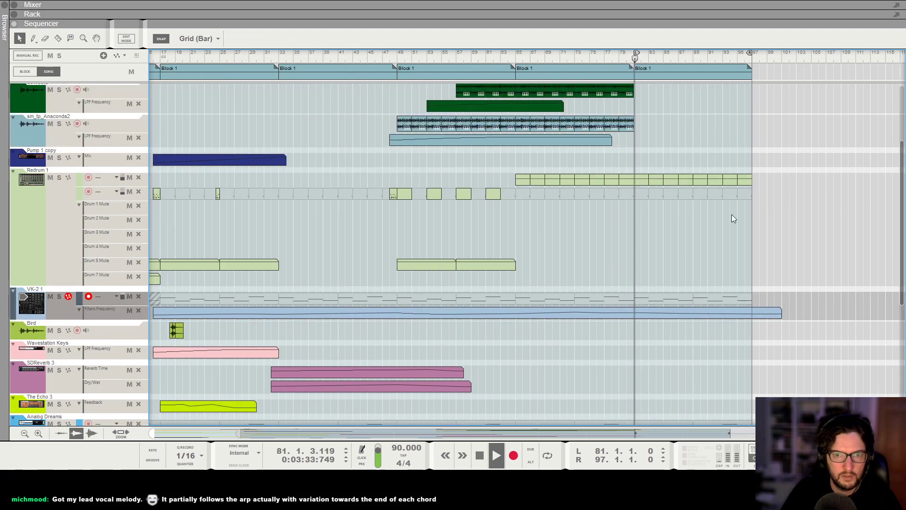
left_click(638, 165)
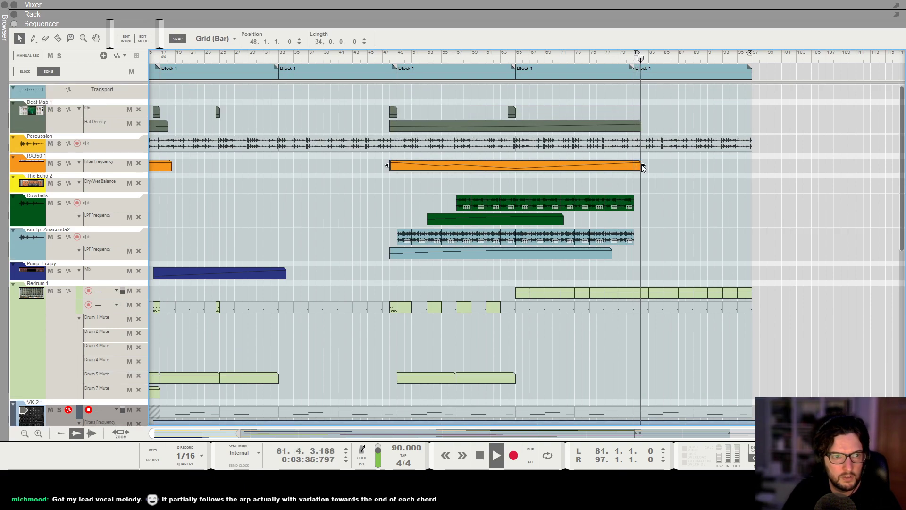
left_click(637, 126)
left_click_drag(644, 126, 783, 127)
double_click(752, 127)
left_click(752, 141, "alt")
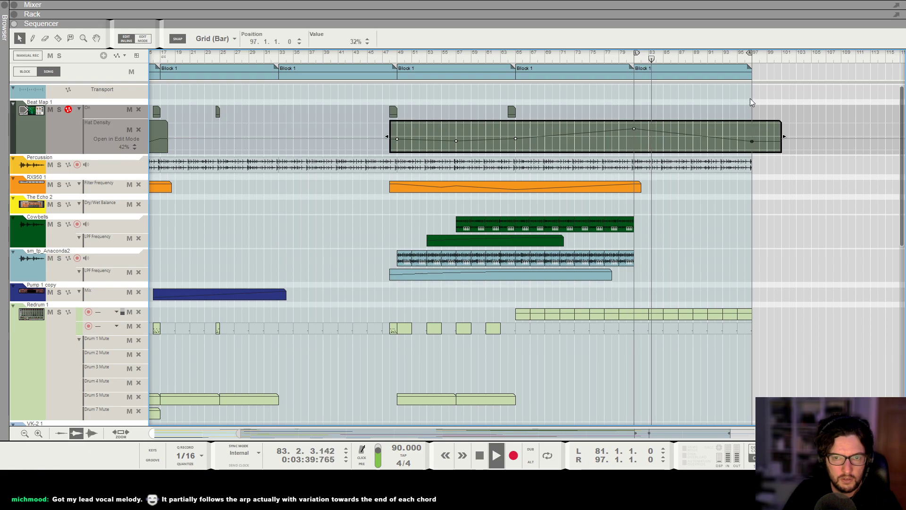
left_click(749, 98)
Inspect the Master Section's insert effects in the rack, then return to the sequencer
scroll(688, 206, "down", 7)
scroll(689, 206, "up", 1)
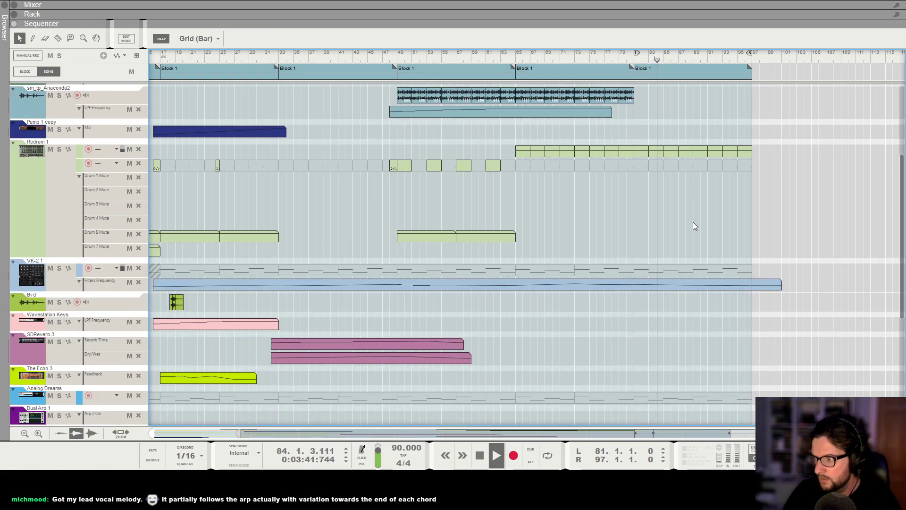
key("F6")
scroll(286, 187, "left", 5)
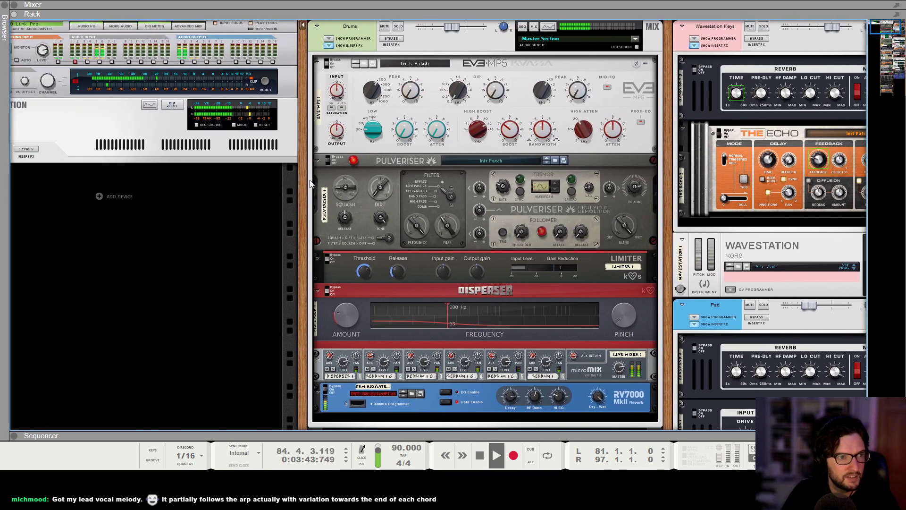
left_click(231, 133)
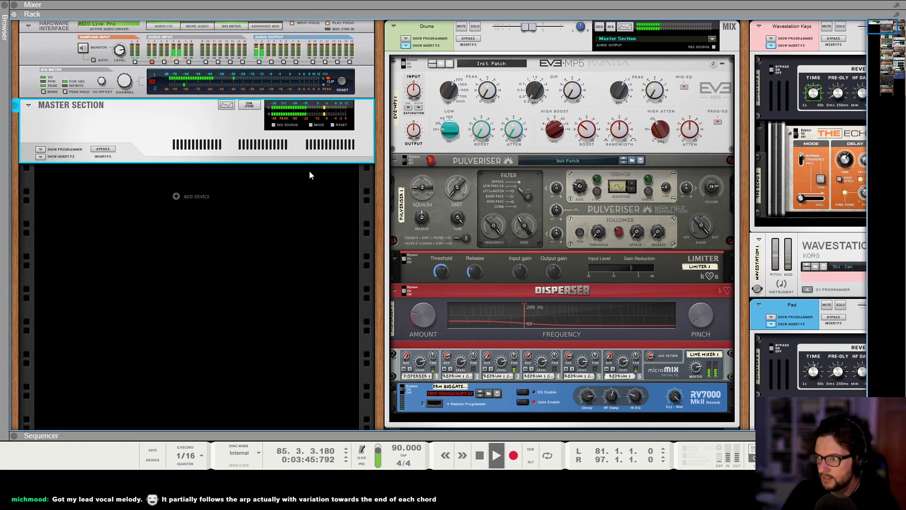
left_click(41, 156)
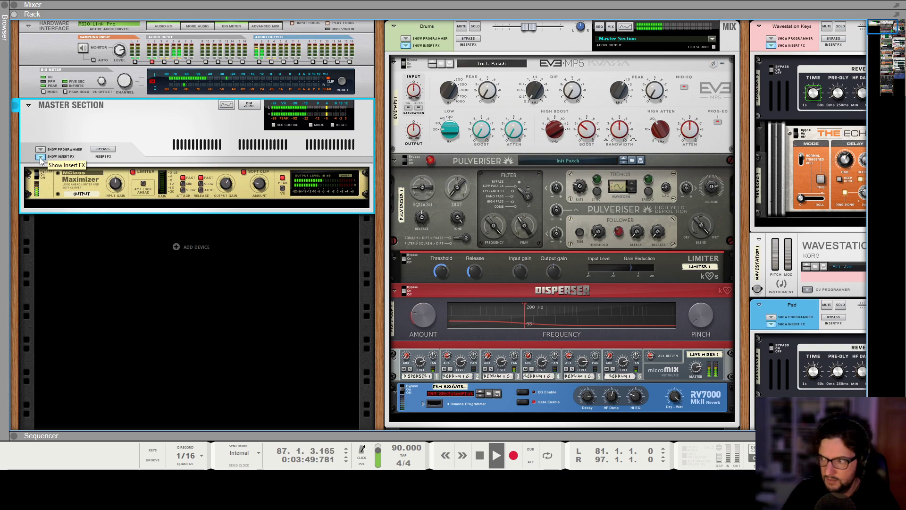
left_click(41, 157)
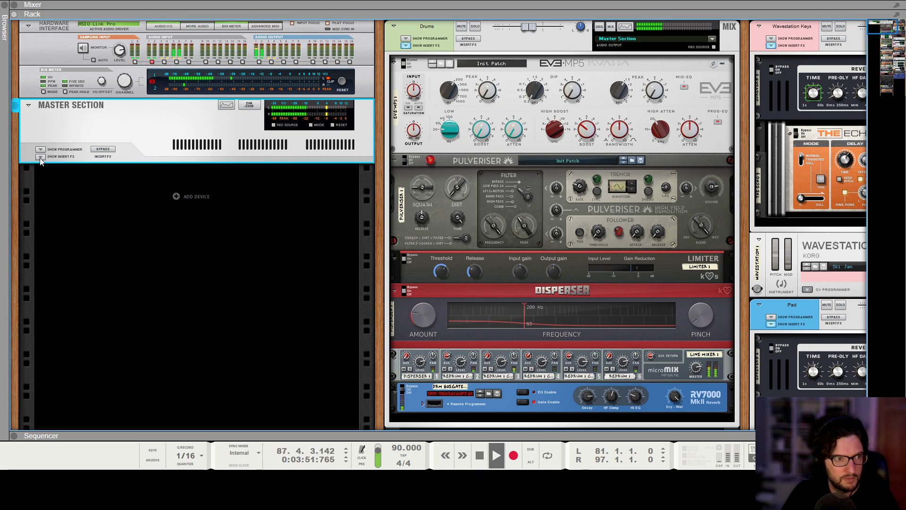
key("F7")
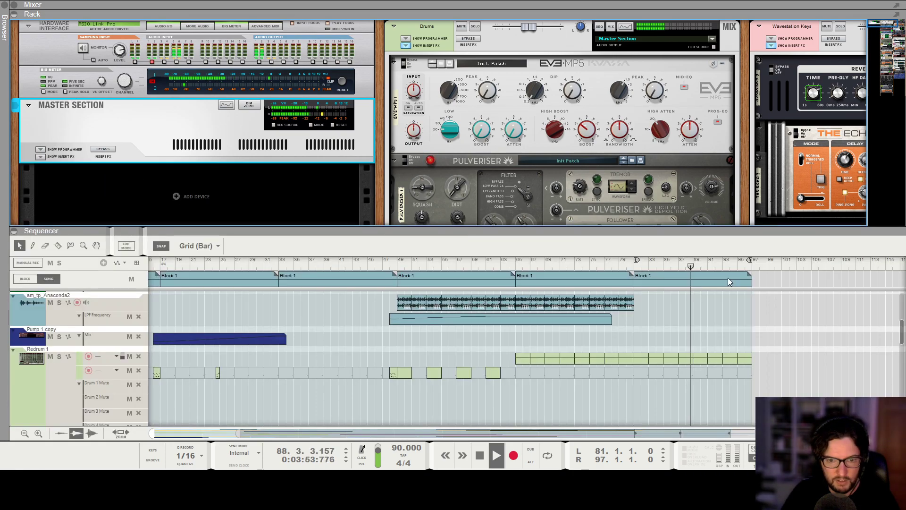
Add a point with value 0 at bar 97 to Init Program's Mod Wheel automation
left_click(706, 238)
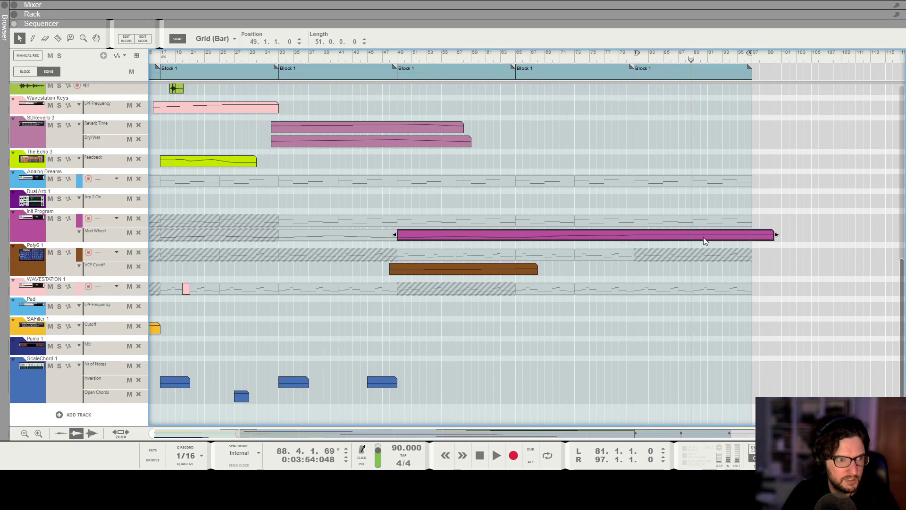
left_click(753, 255)
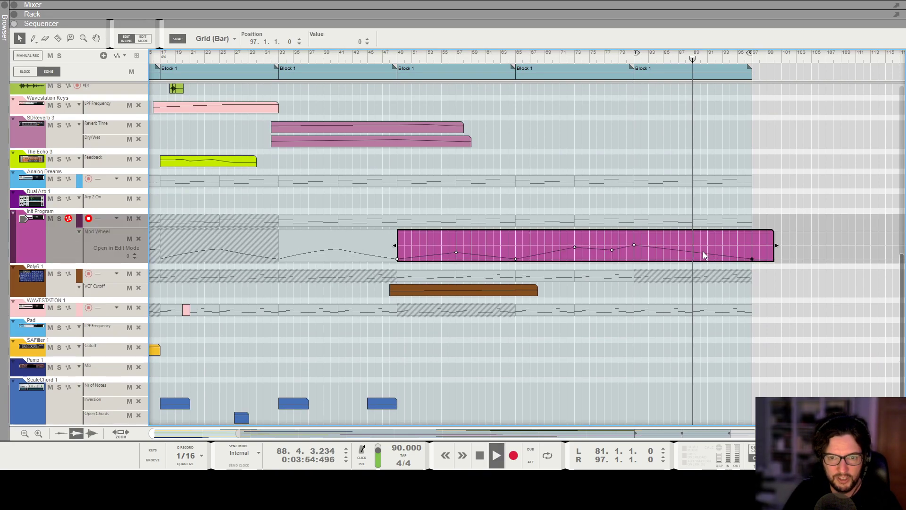
key("F6")
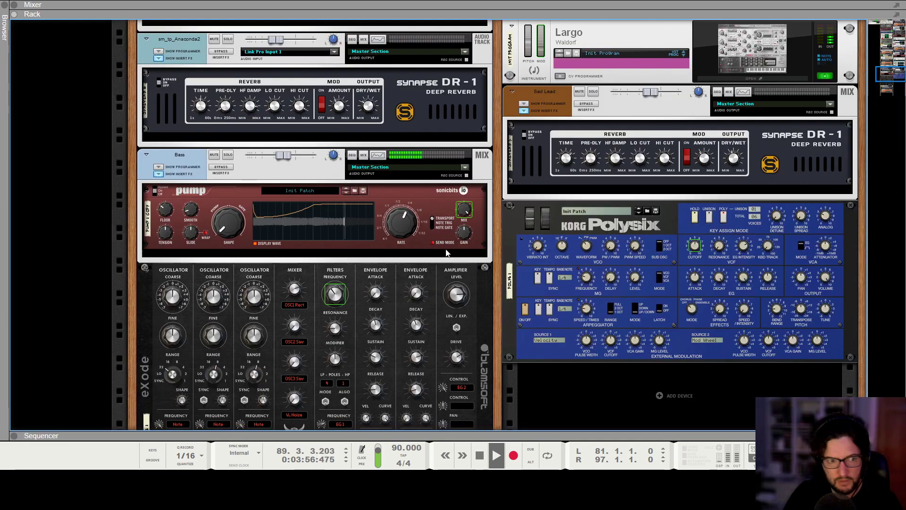
key("F7")
Stop playback, check the section's end at bar 97, and return the song position to bar 81
key("space")
left_click(634, 60)
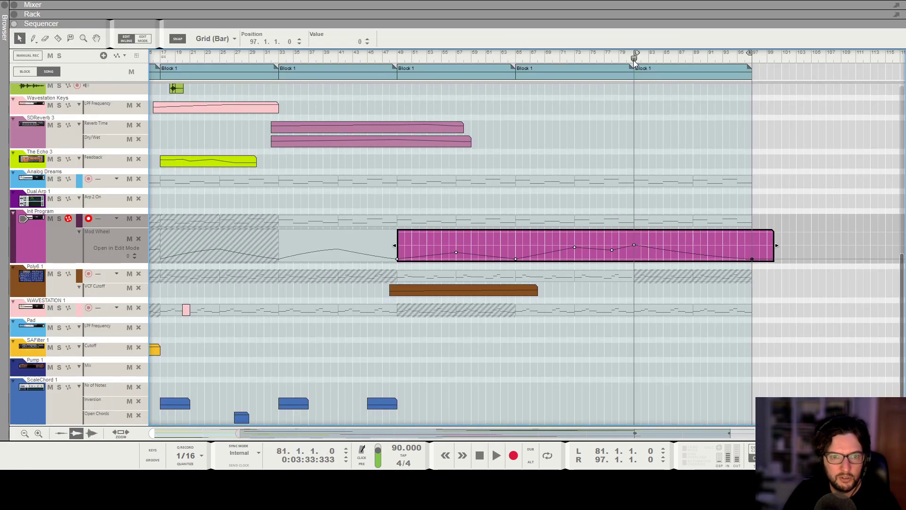
left_click_drag(635, 61, 752, 65)
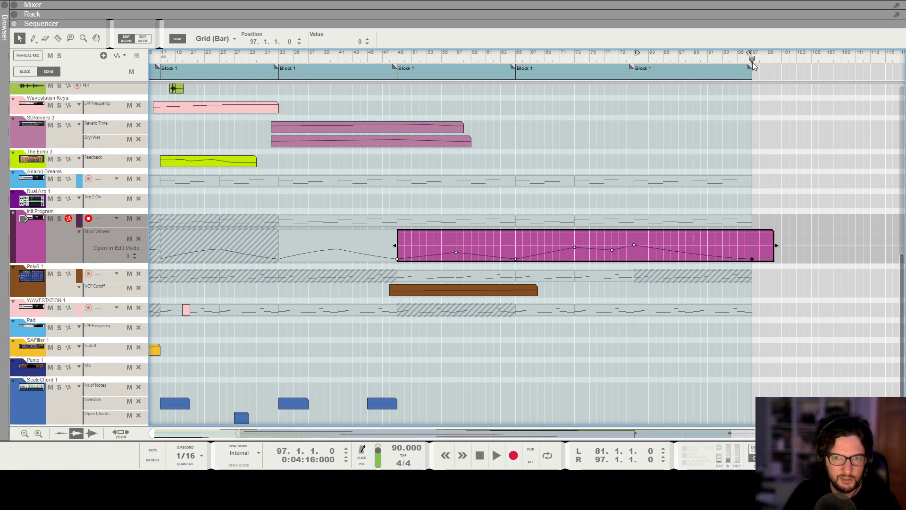
left_click_drag(753, 66, 637, 71)
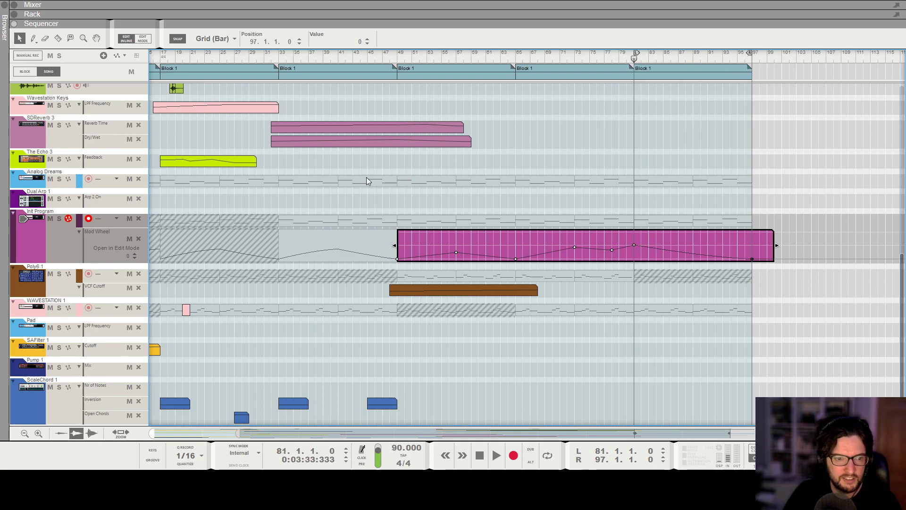
Show the Master Section's insert effects and add a Selig Gain device after the MClass Maximizer
key("F6")
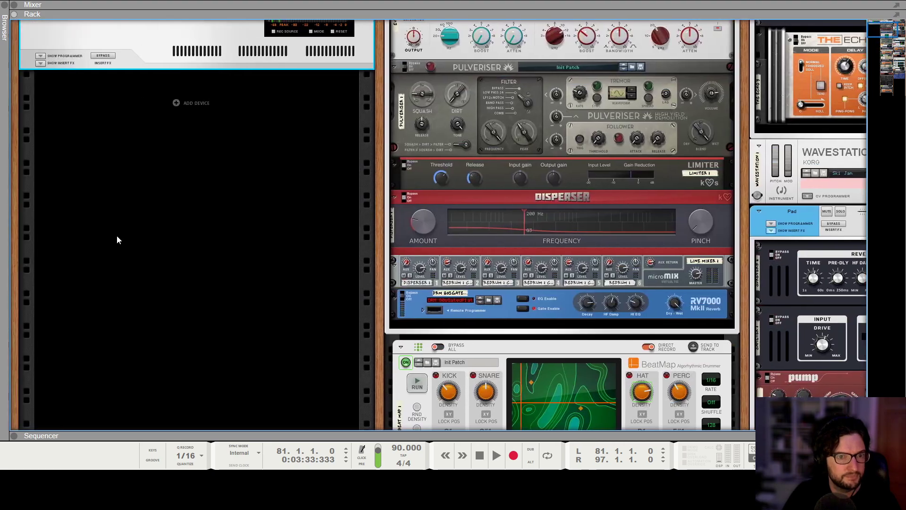
scroll(43, 111, "up", 5)
left_click(42, 157)
left_click(64, 183)
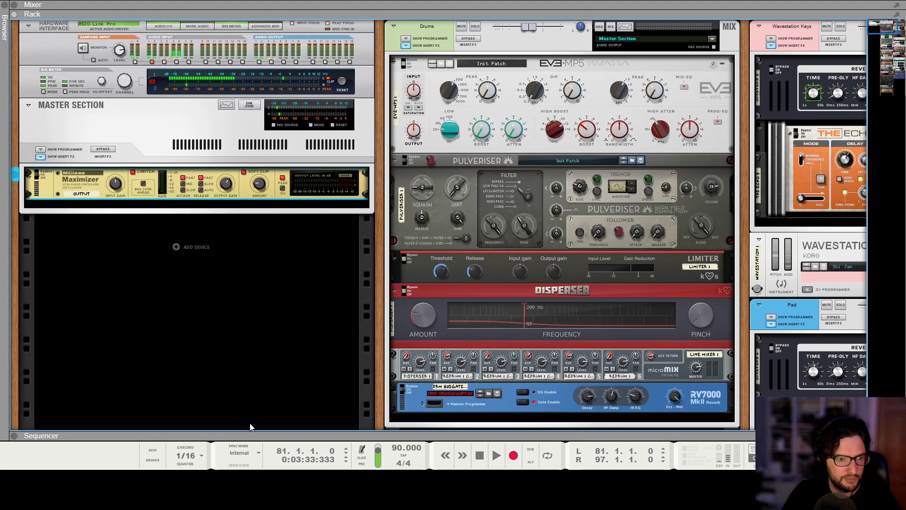
left_click(351, 416)
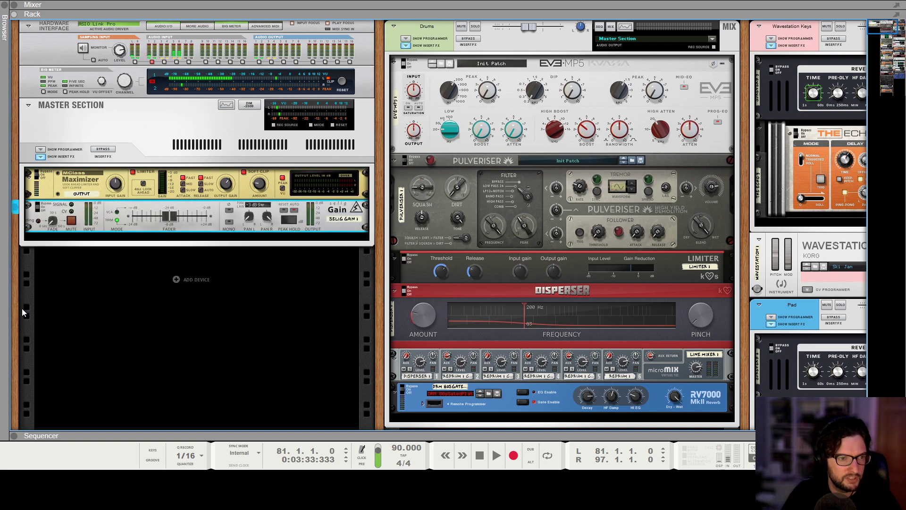
Cable Selig Gain 1 into the Master Section's insert FX send and return, and move the MClass Maximizer out below the Master Section
key("Tab")
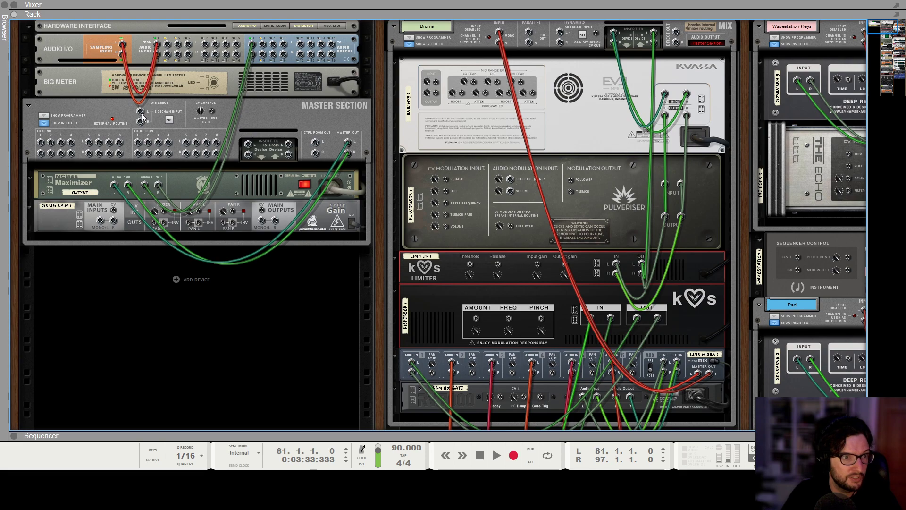
left_click_drag(246, 144, 114, 221)
left_click_drag(261, 220, 287, 144)
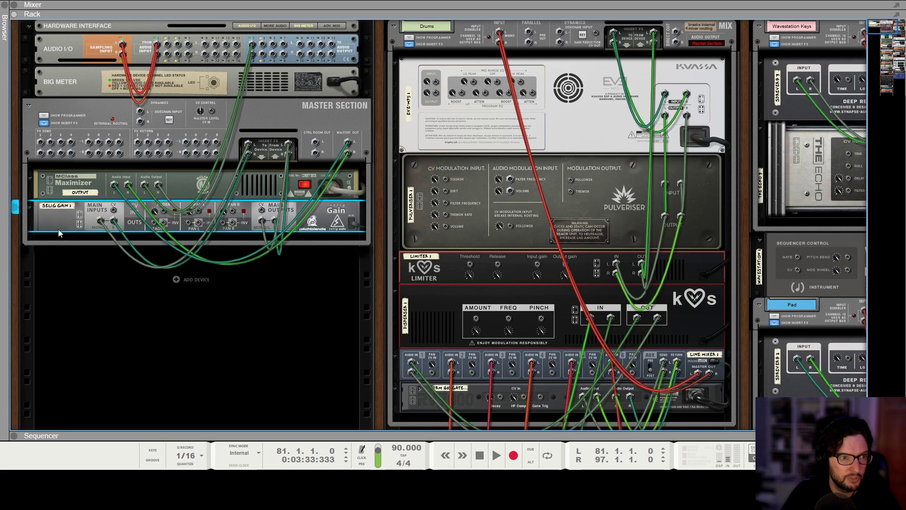
left_click_drag(30, 191, 70, 260)
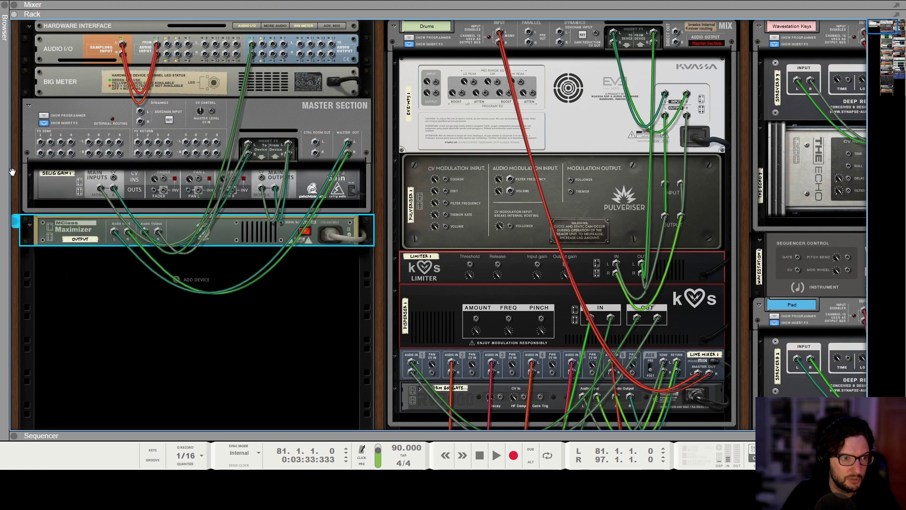
key("Tab")
Create a Mute Output automation lane for Selig Gain 1 and draw a 16-bar clip in it from bar 81
left_click(53, 188)
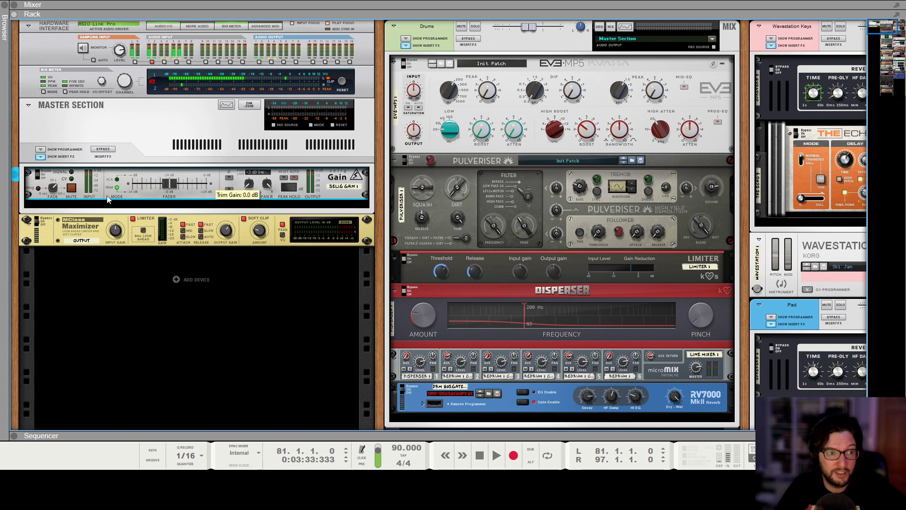
left_click(72, 189, "alt")
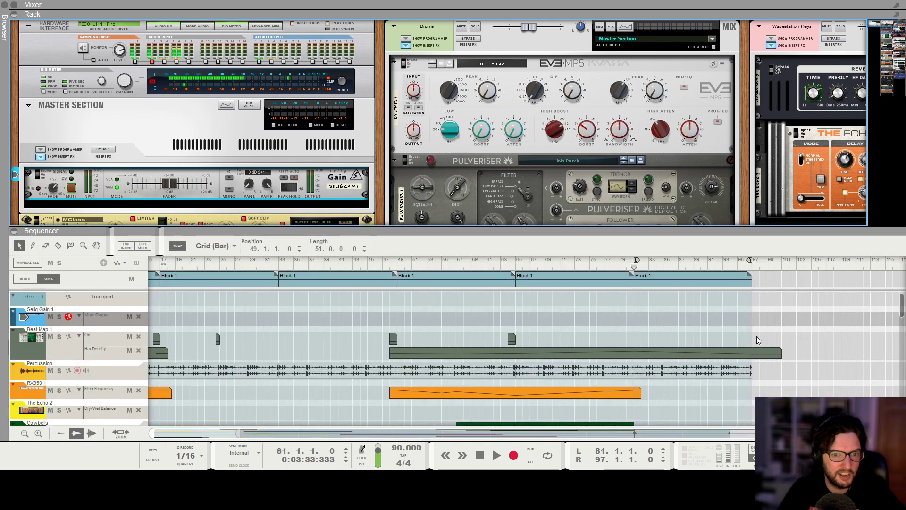
scroll(734, 336, "down", 3)
left_click(707, 362)
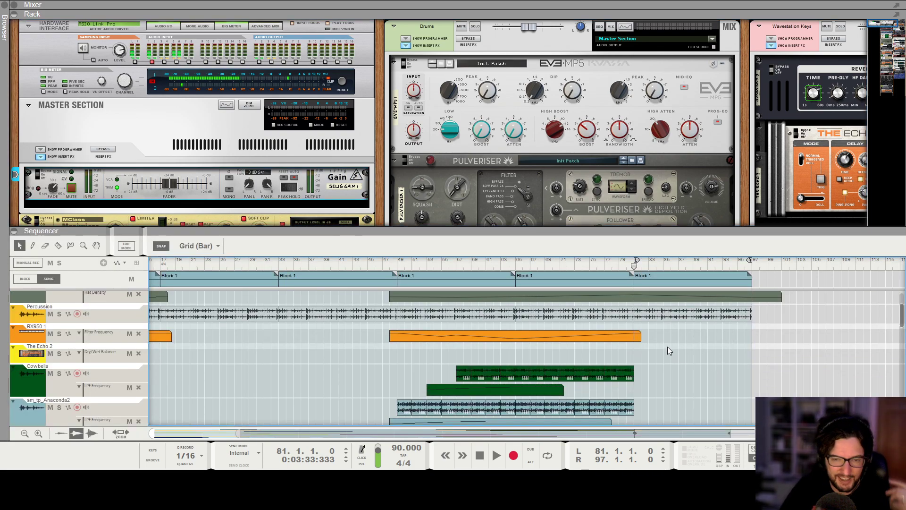
key("F6")
key("F7")
scroll(704, 201, "up", 3)
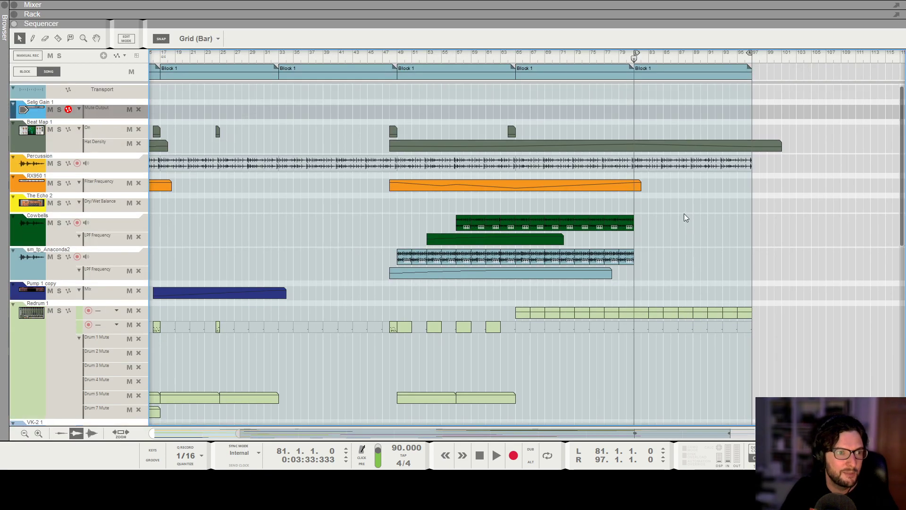
left_click_drag(638, 111, 775, 111)
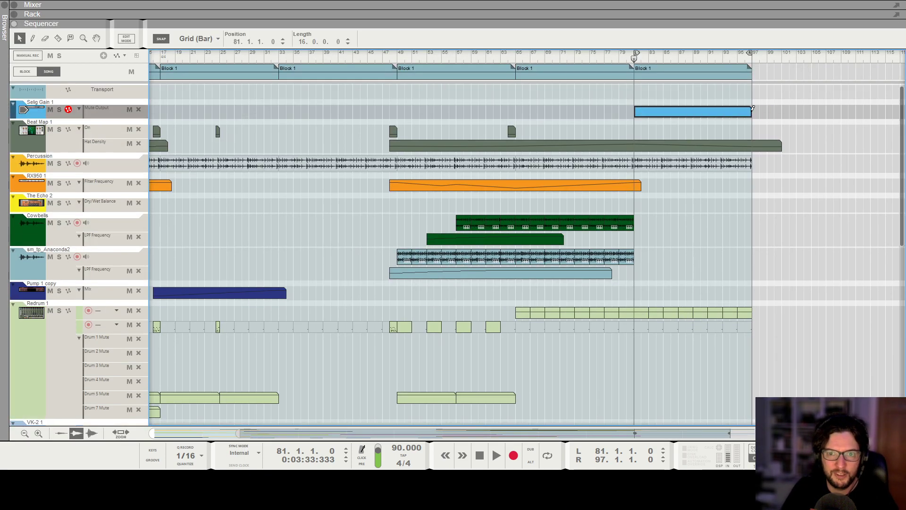
Edit Selig Gain 1's Mute Output clip so that the mute is on from bar 81
double_click(720, 114)
left_click(663, 106)
left_click(667, 101)
scroll(667, 101, "down", 3)
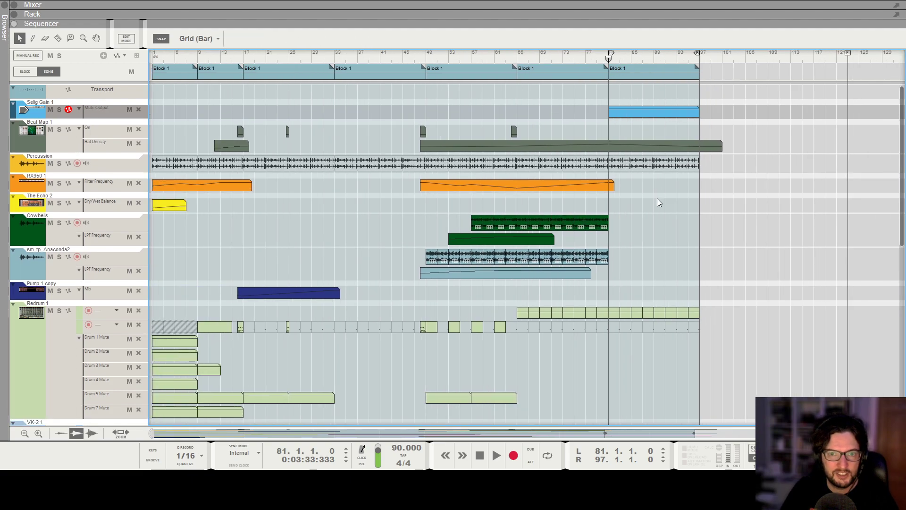
Create a Fade Time automation lane for Selig Gain 1 and draw a one-bar clip in it at bar 1
key("F6")
left_click(49, 191, "alt")
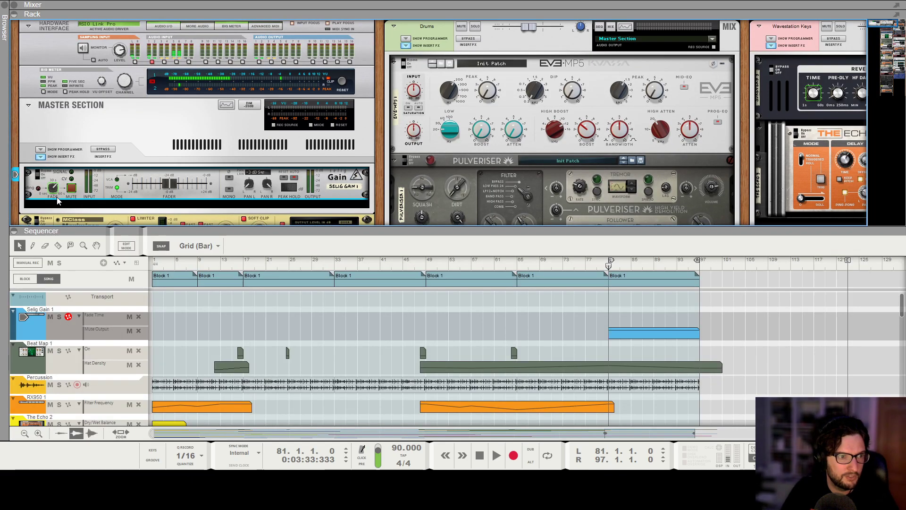
left_click_drag(188, 264, 98, 298)
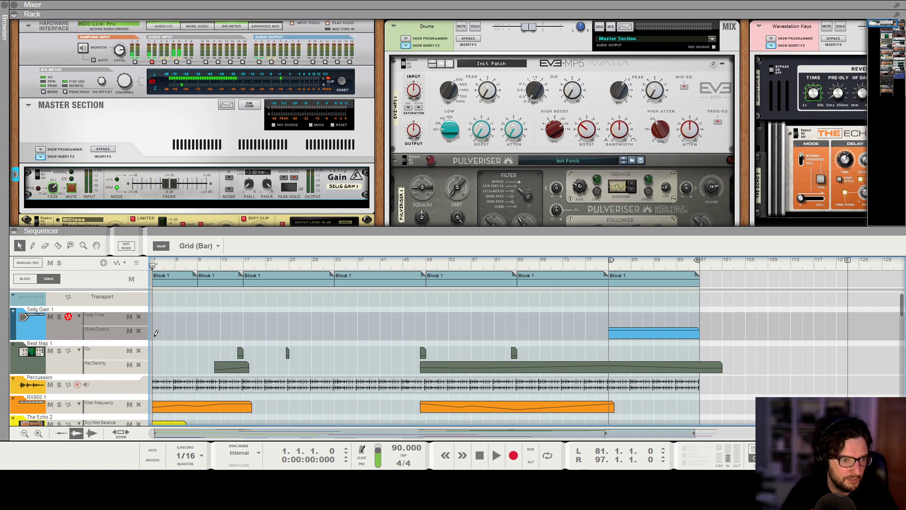
left_click(156, 314)
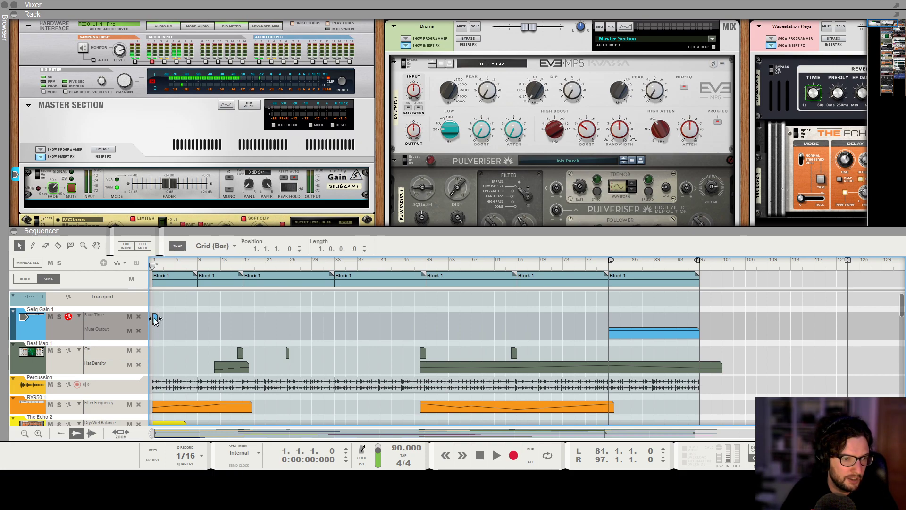
double_click(154, 318)
left_click(191, 376)
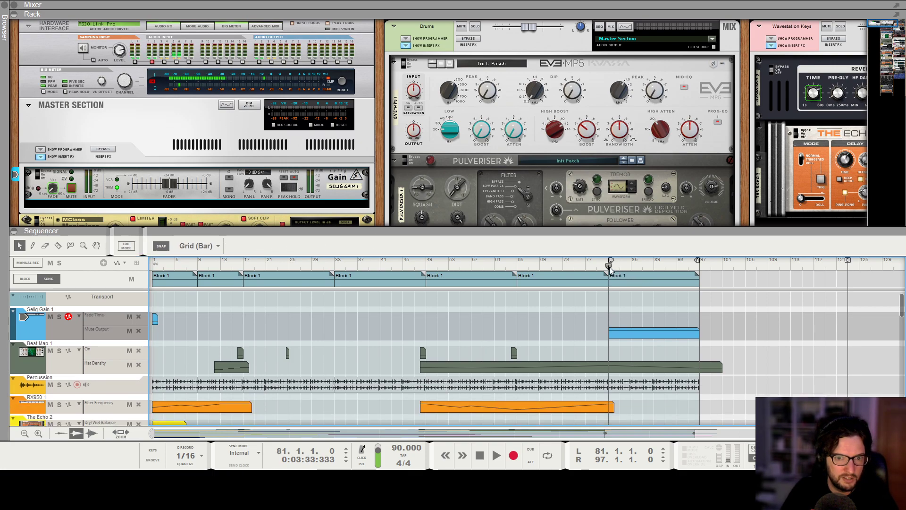
Play the song from shortly before bar 81 and review the tracks as the master mute begins
key("space")
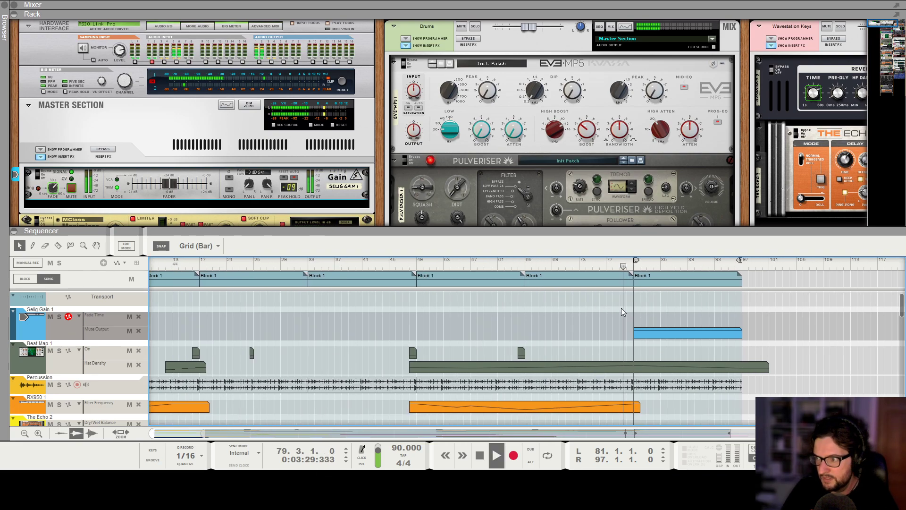
key("F6")
scroll(698, 277, "down", 5)
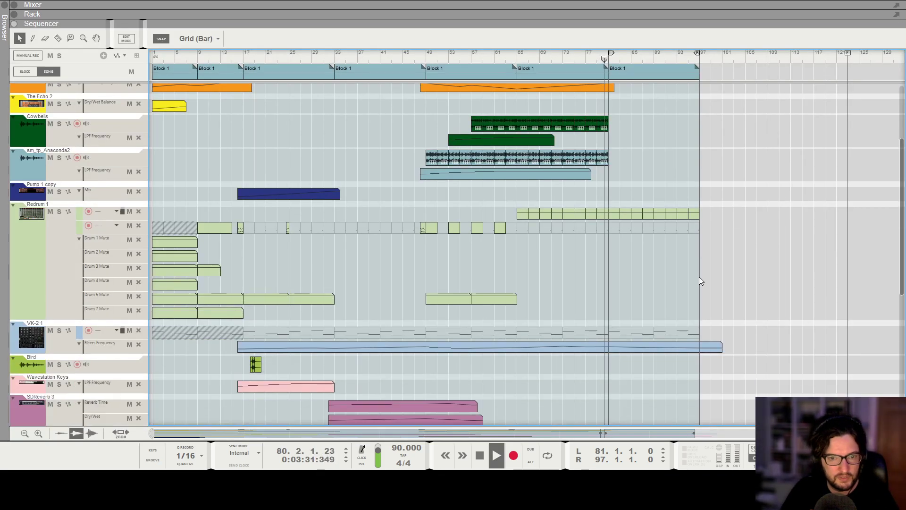
scroll(692, 281, "up", 3)
scroll(726, 221, "up", 5)
left_click_drag(663, 273, 536, 243)
scroll(783, 287, "down", 3)
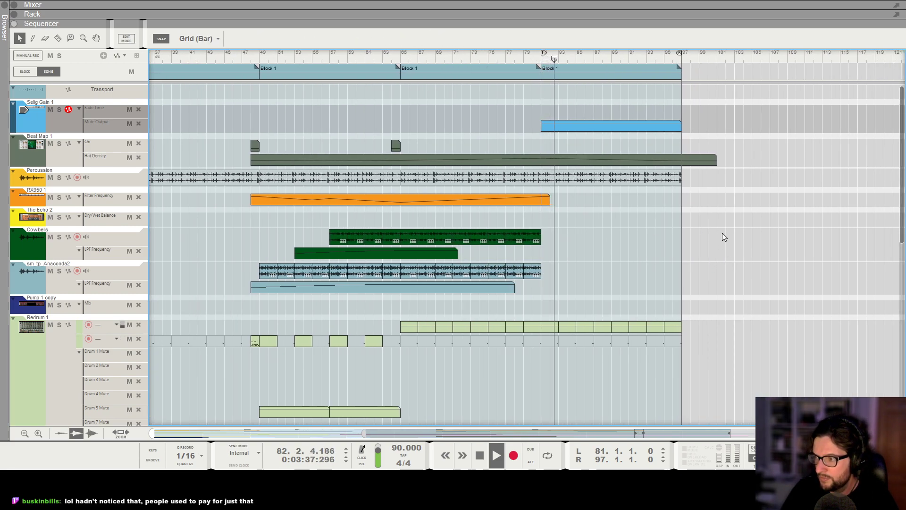
scroll(722, 233, "up", 2)
scroll(648, 192, "up", 3)
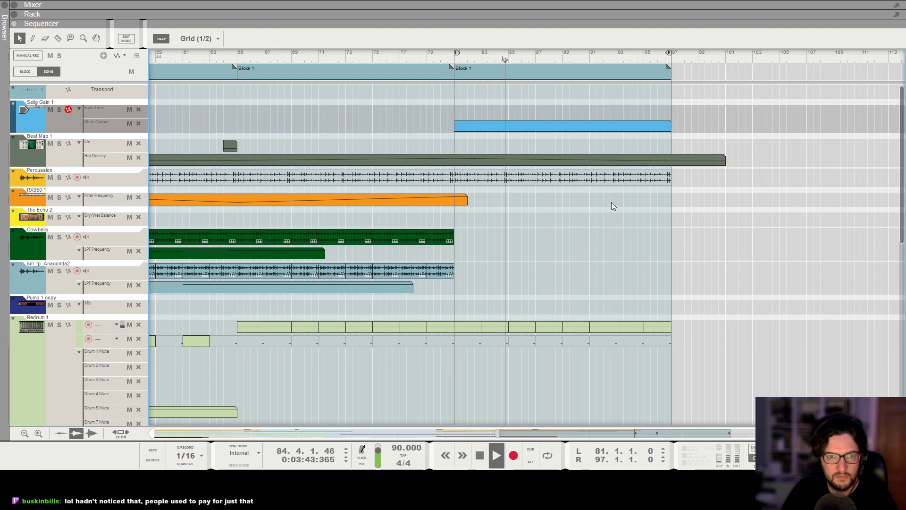
Check Selig Gain 1 in the rack during playback and follow the fade-out towards bar 97 in the arrangement
key("F6")
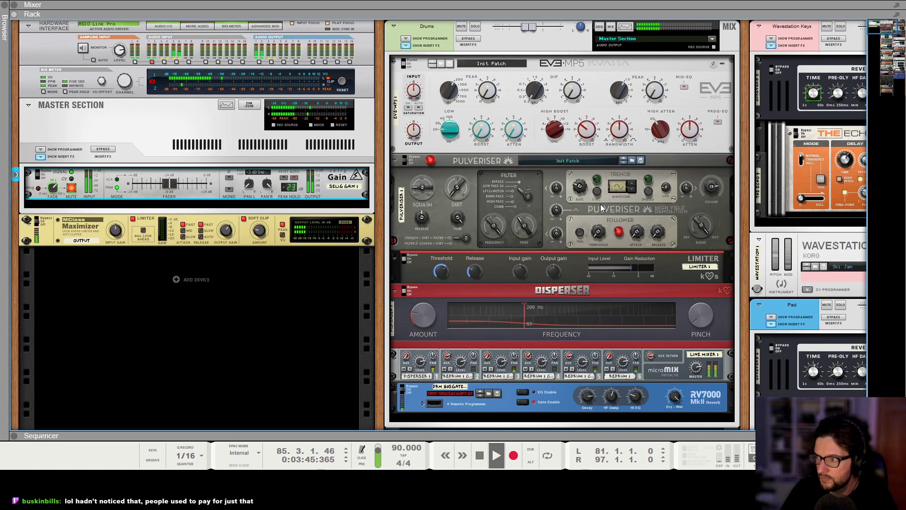
key("F7")
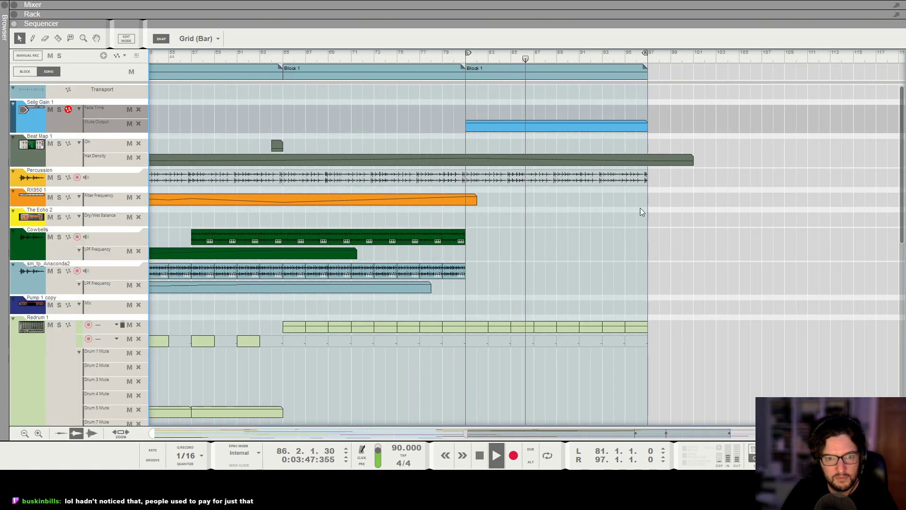
scroll(633, 206, "down", 3)
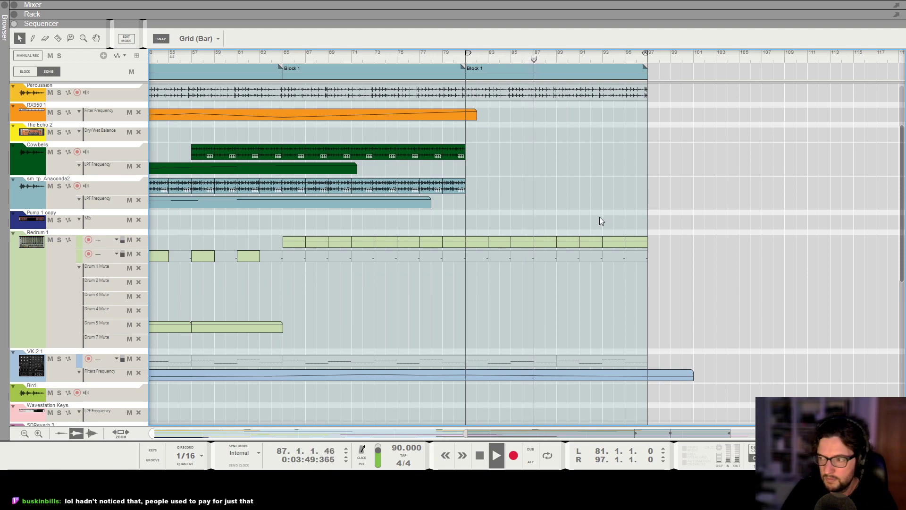
scroll(599, 216, "up", 3)
scroll(651, 227, "up", 3)
scroll(671, 222, "down", 2)
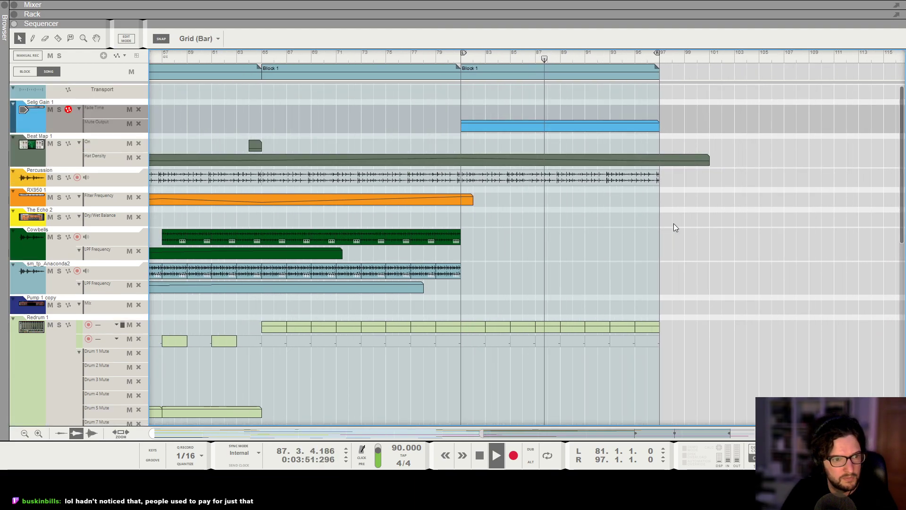
scroll(672, 224, "down", 1)
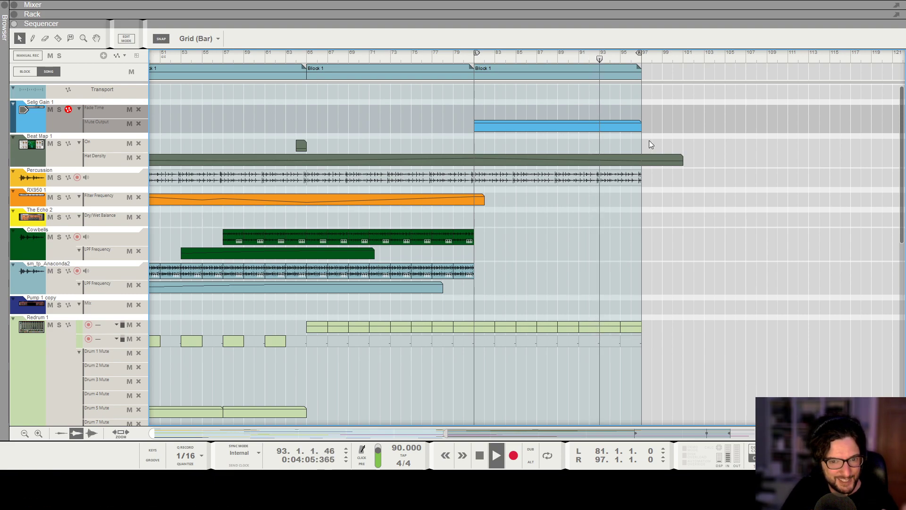
scroll(645, 66, "left", 1)
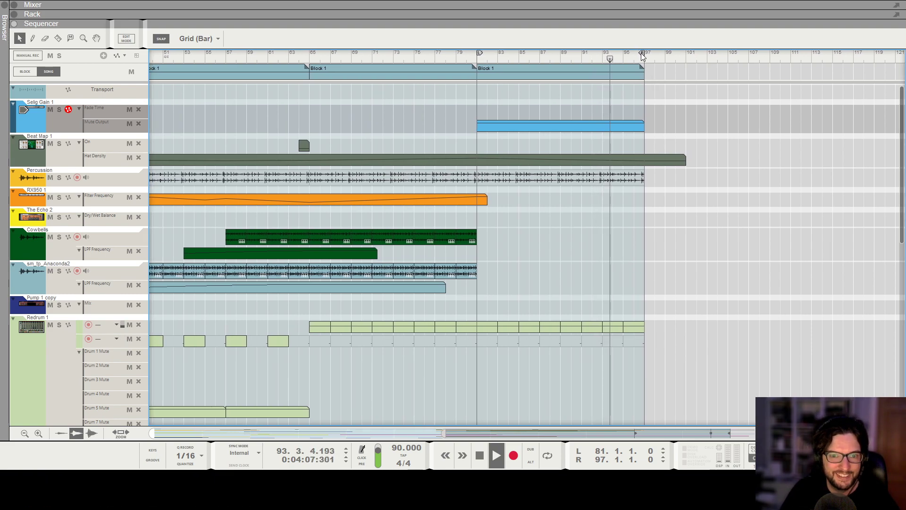
Set the right locator to bar 95 and return the stopped song position to bar 81
left_click_drag(641, 53, 622, 53)
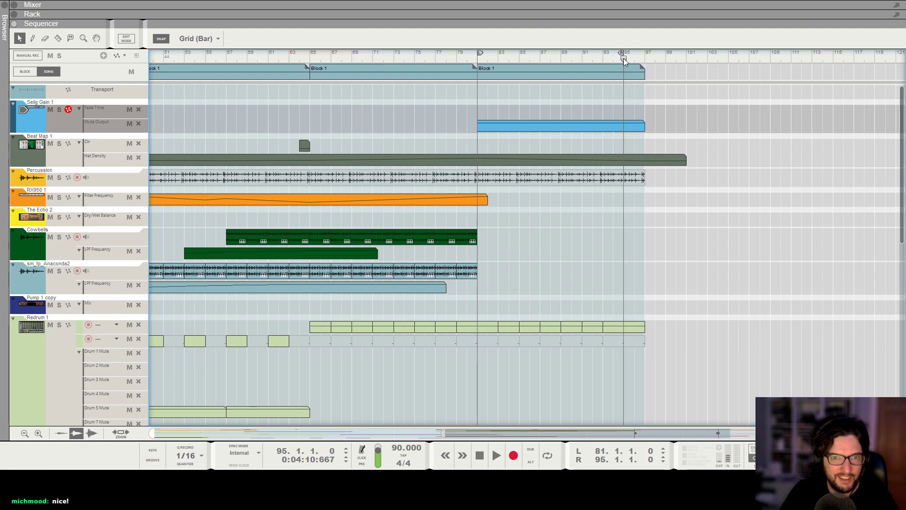
scroll(624, 58, "down", 1)
left_click(496, 59)
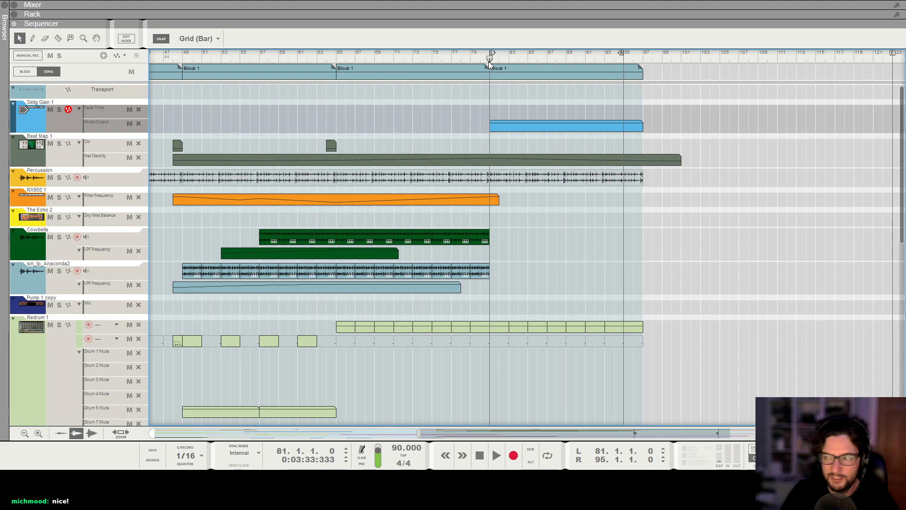
Draw a Fade Time clip from bar 81 to 97 for Selig Gain 1 and set its starting value to 50 s
key("F6")
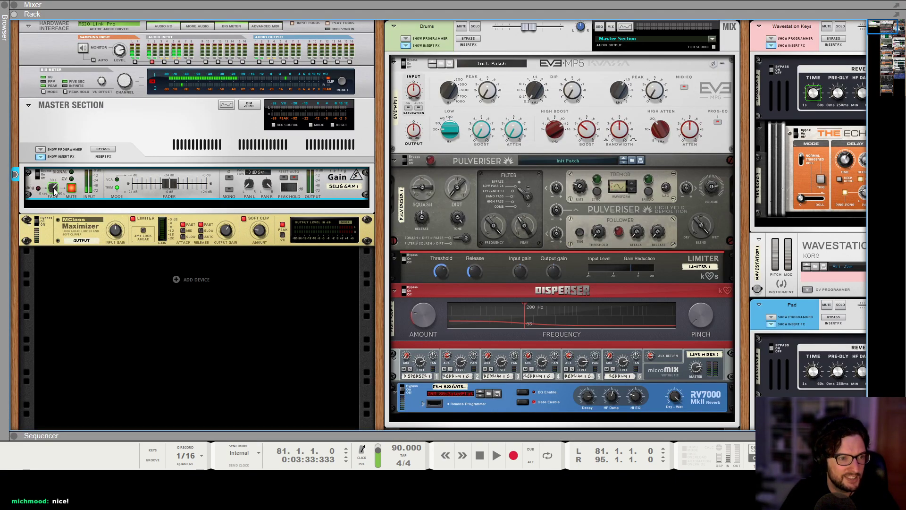
key("F7")
left_click_drag(496, 111, 640, 111)
left_click(620, 115)
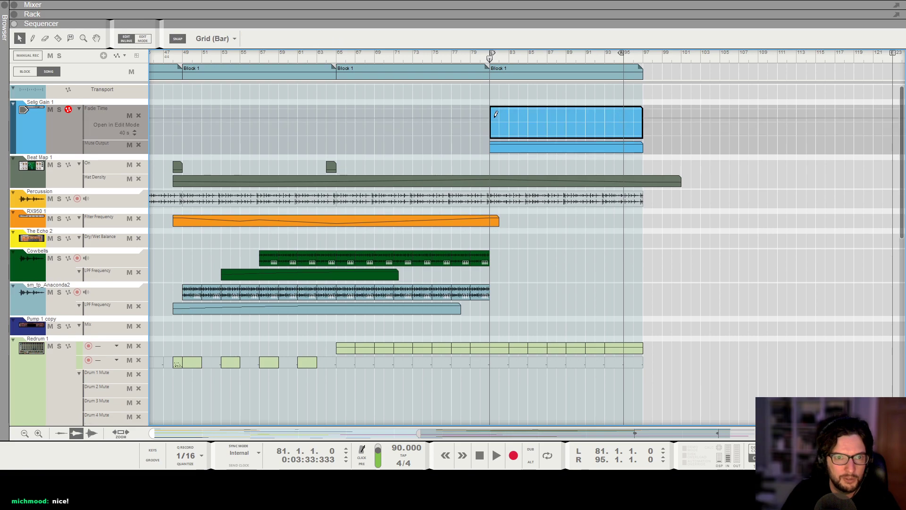
type("50")
key("Return")
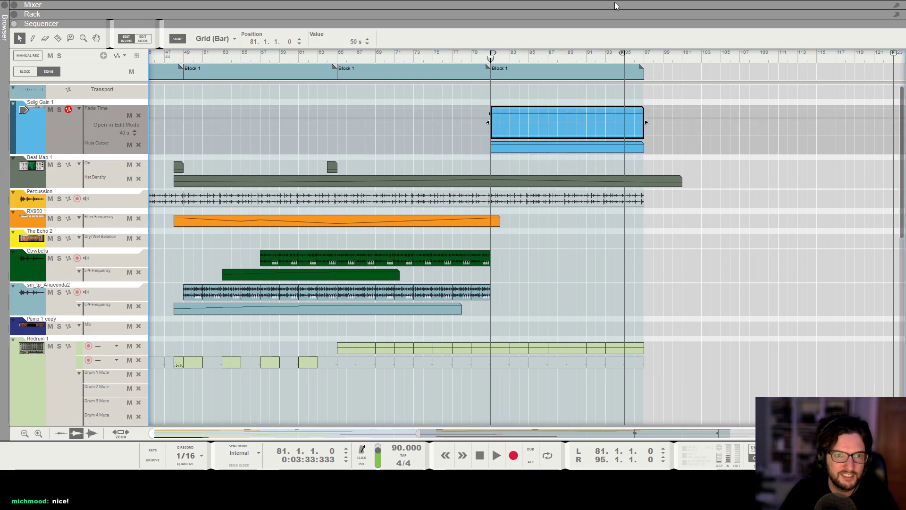
Move the right locator to bar 99 and restart playback from just before bar 81
left_click(482, 59)
key("space")
left_click_drag(622, 53, 660, 59)
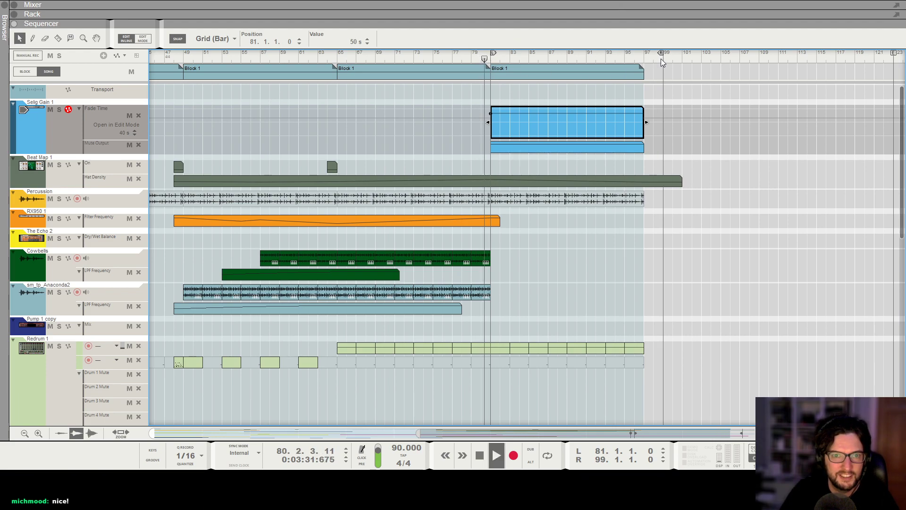
key("space")
key("shift+Return")
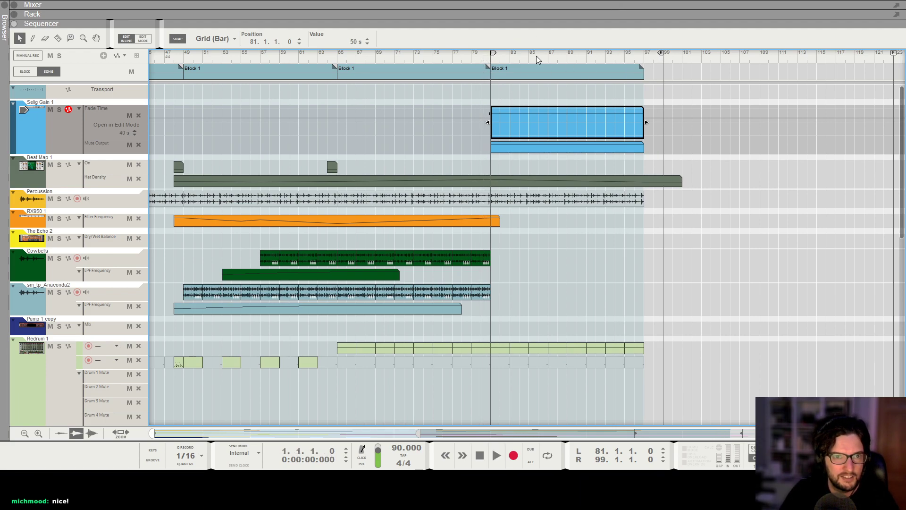
key("space")
Close the Fade Time clip and extend both Selig Gain 1 clips at bar 81 to a length of 19 bars
scroll(591, 284, "down", 1)
scroll(637, 212, "left", 3)
scroll(688, 138, "down", 1)
left_click(708, 132)
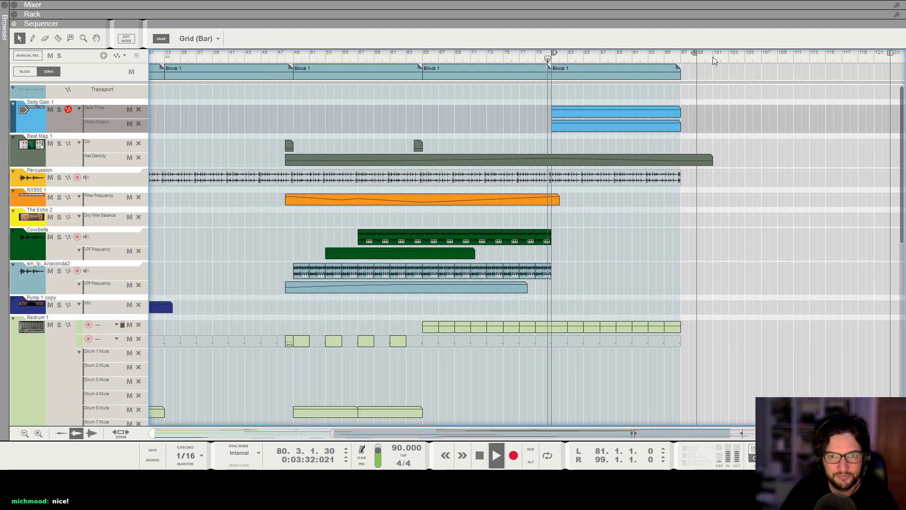
scroll(712, 208, "down", 1)
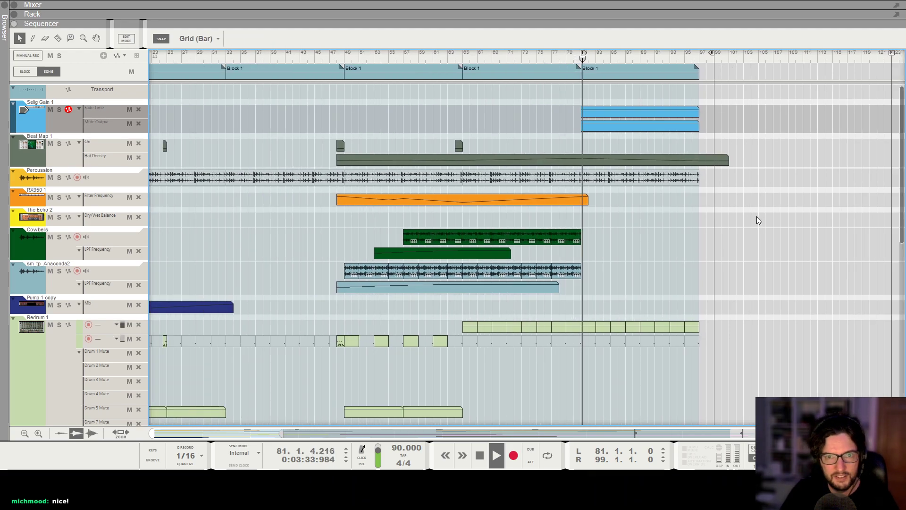
scroll(755, 217, "down", 1)
scroll(746, 222, "down", 1)
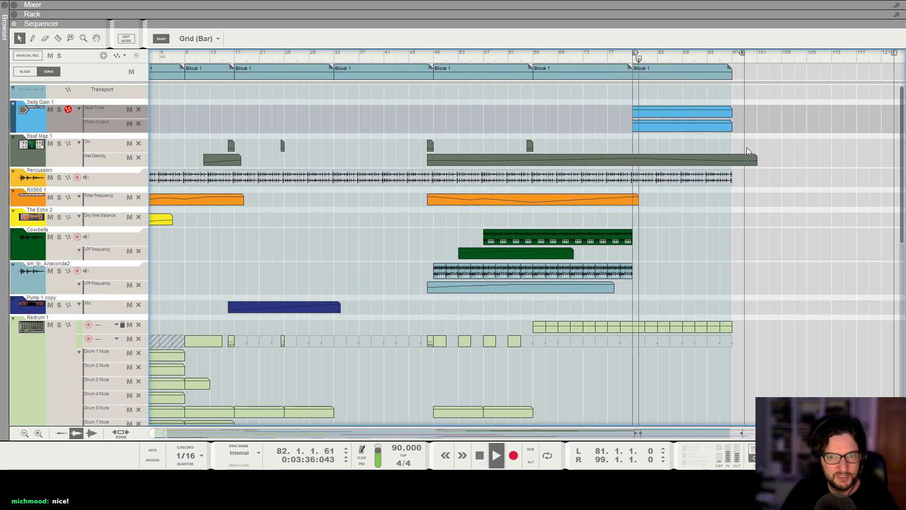
left_click_drag(728, 114, 750, 113)
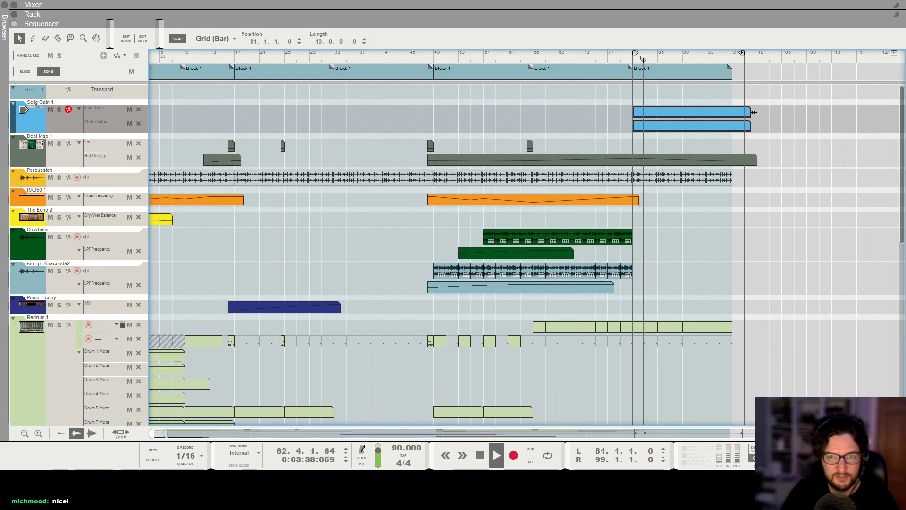
Move the song's end marker back to bar 99
scroll(807, 190, "down", 1)
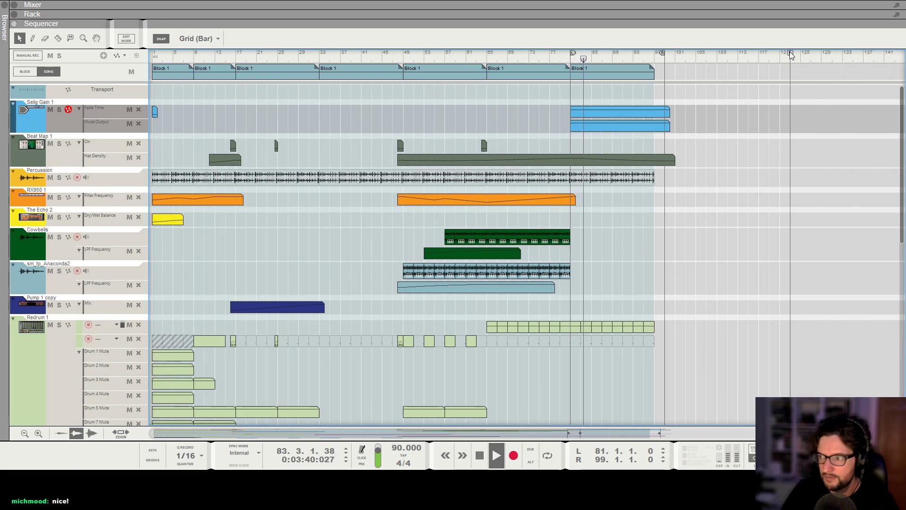
mouse_move(790, 55)
left_mouse_down()
mouse_move(670, 95)
mouse_move(667, 141)
left_mouse_up()
scroll(672, 262, "down", 1)
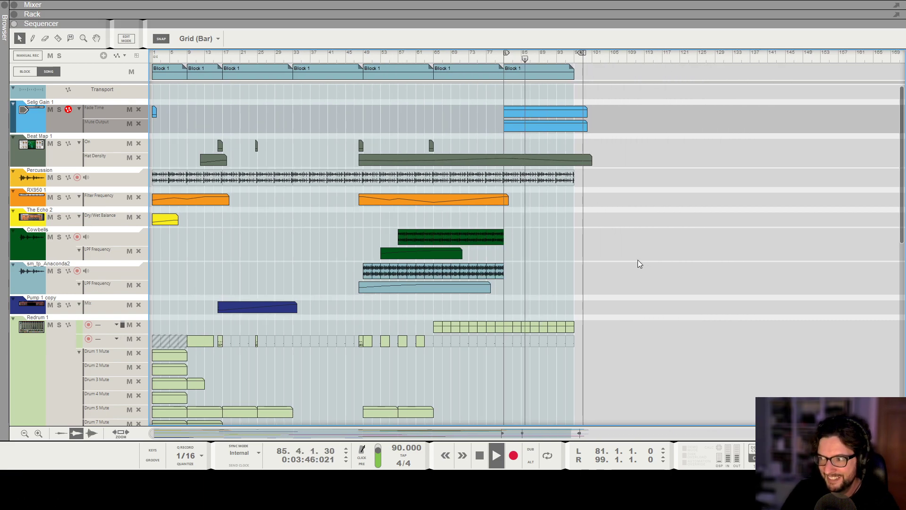
Review the remaining tracks during the fade-out and inspect the Init Program's Mod Wheel automation from bar 49 onward
scroll(641, 259, "up", 1)
scroll(651, 258, "down", 4)
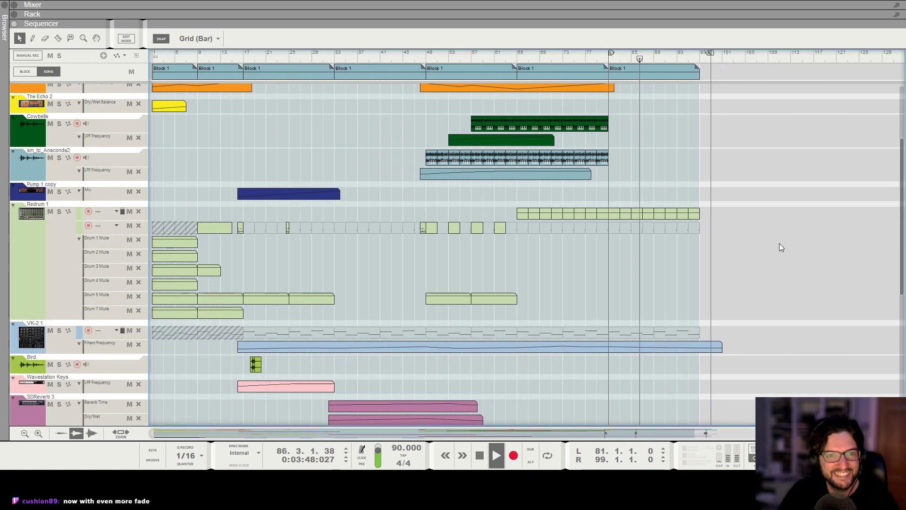
scroll(736, 179, "up", 1)
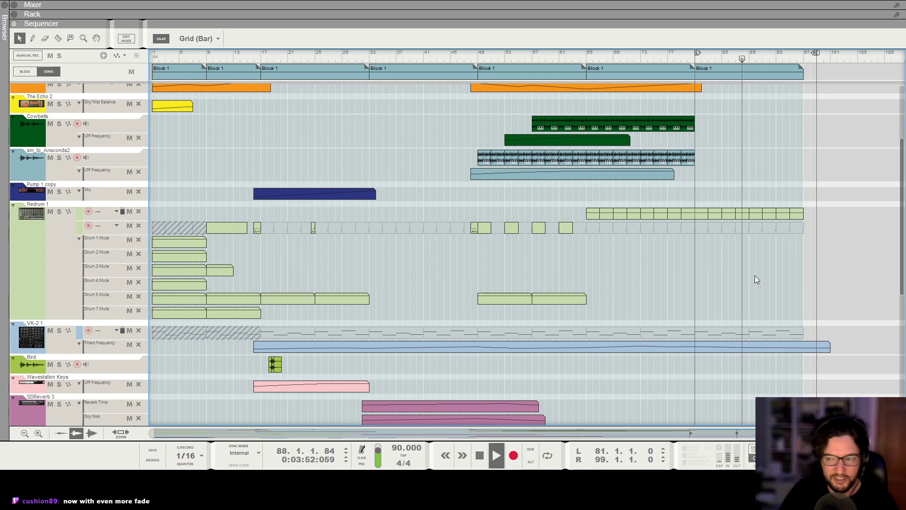
scroll(754, 276, "down", 5)
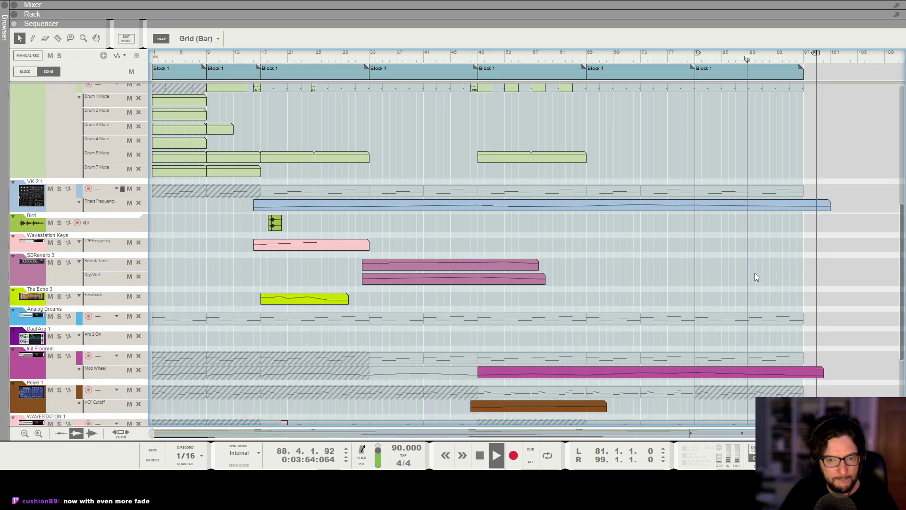
scroll(754, 276, "down", 1)
left_click(764, 343)
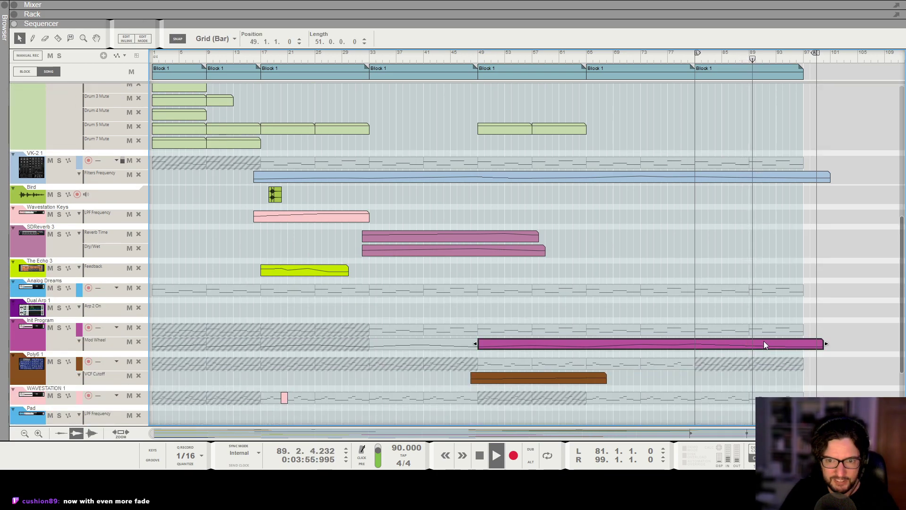
double_click(764, 344)
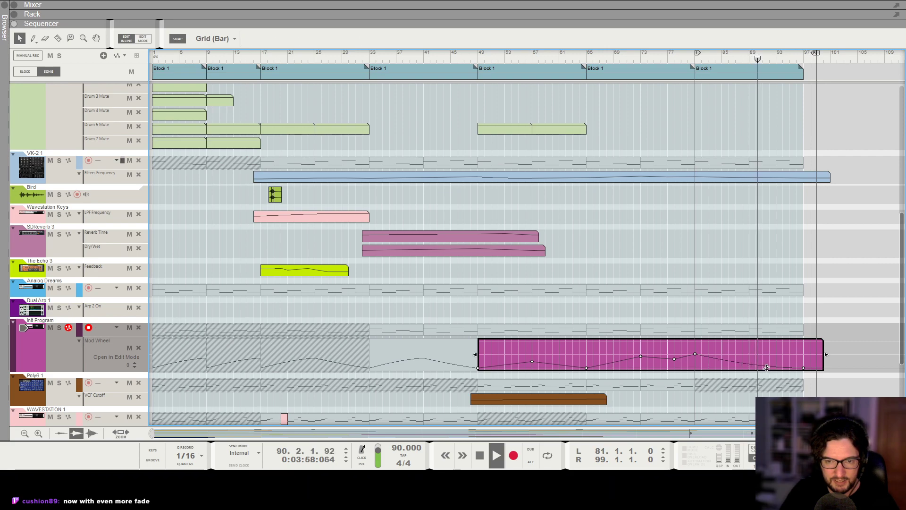
double_click(787, 249)
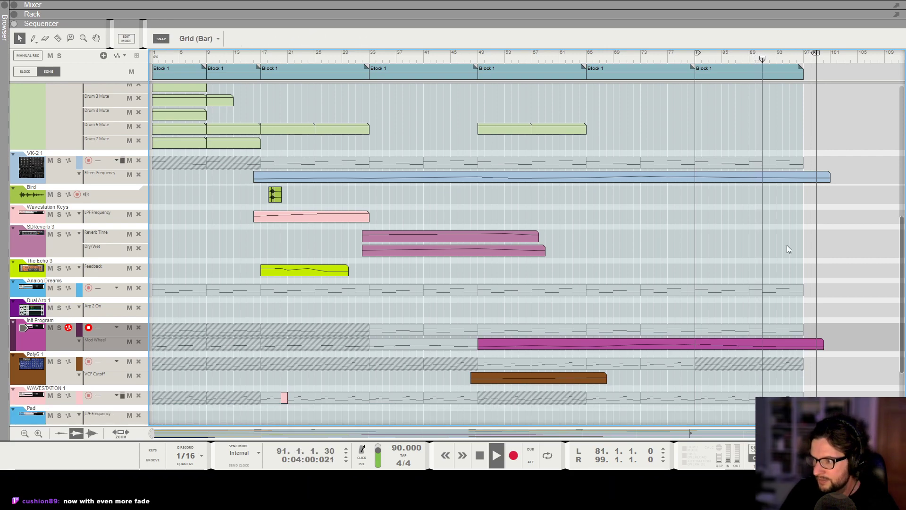
scroll(776, 238, "up", 4)
scroll(776, 241, "up", 5)
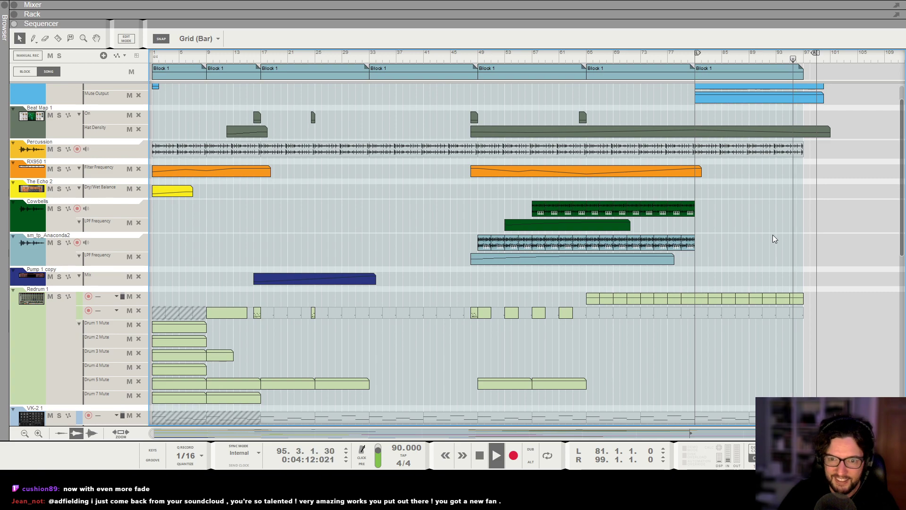
Move the right locator to bar 96 and audition the song from bar 49
key("space")
left_click_drag(816, 53, 795, 53)
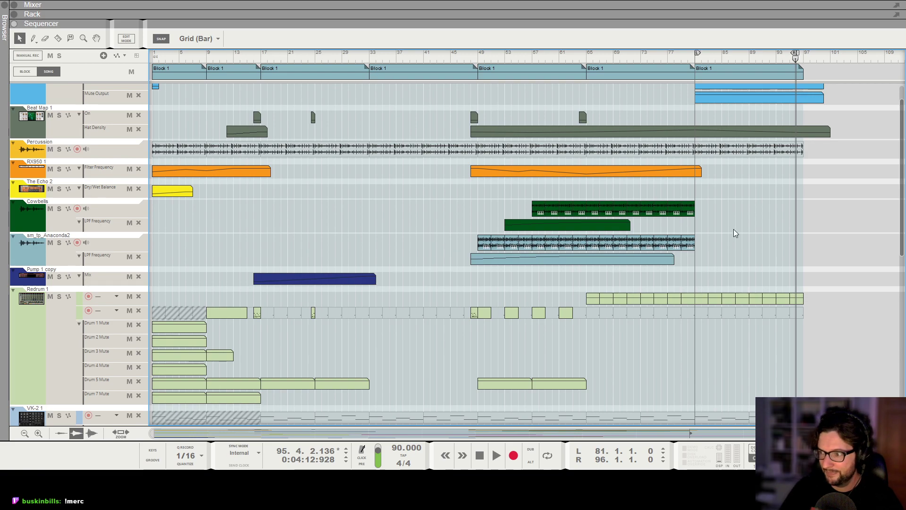
left_click(478, 56)
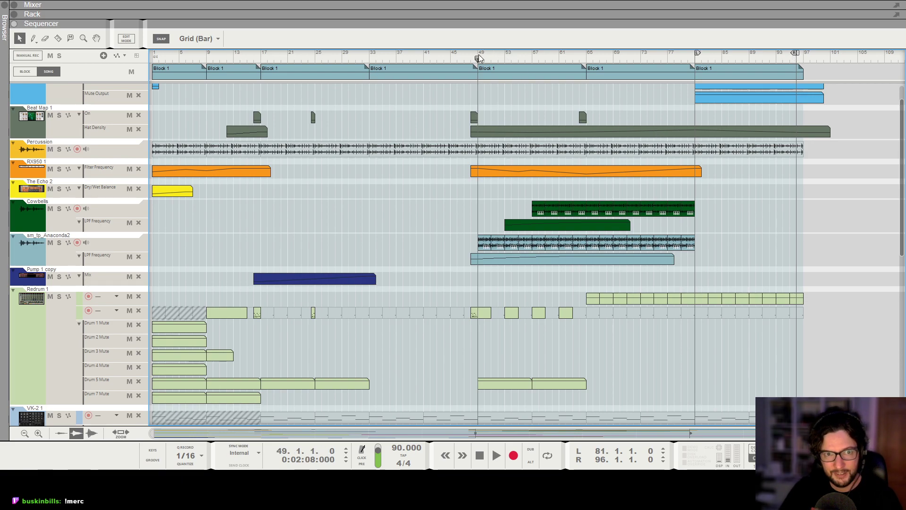
key("space")
key("shift+Return")
key("shift+Return")
key("space")
key("space")
key("g")
key("h")
Audition the song from bar 74 while checking the arrangement leading into bar 81
left_click(648, 57)
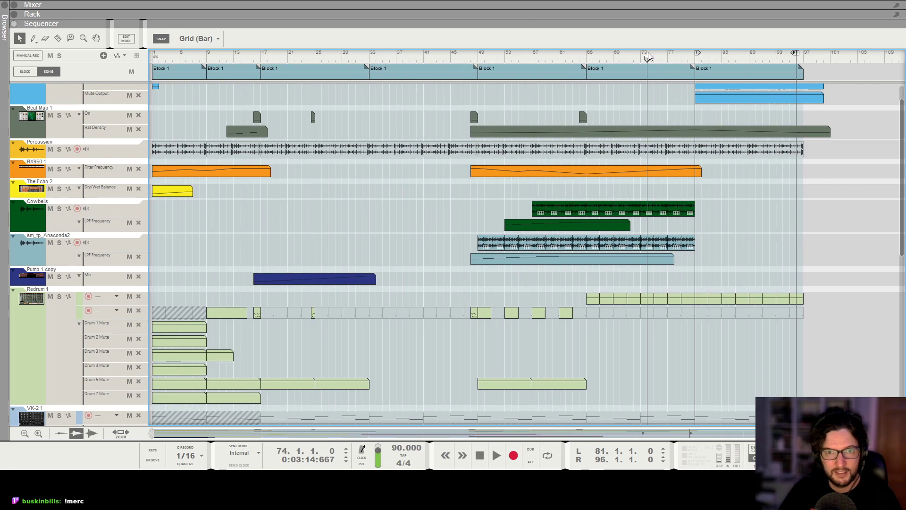
key("space")
key("h")
key("g")
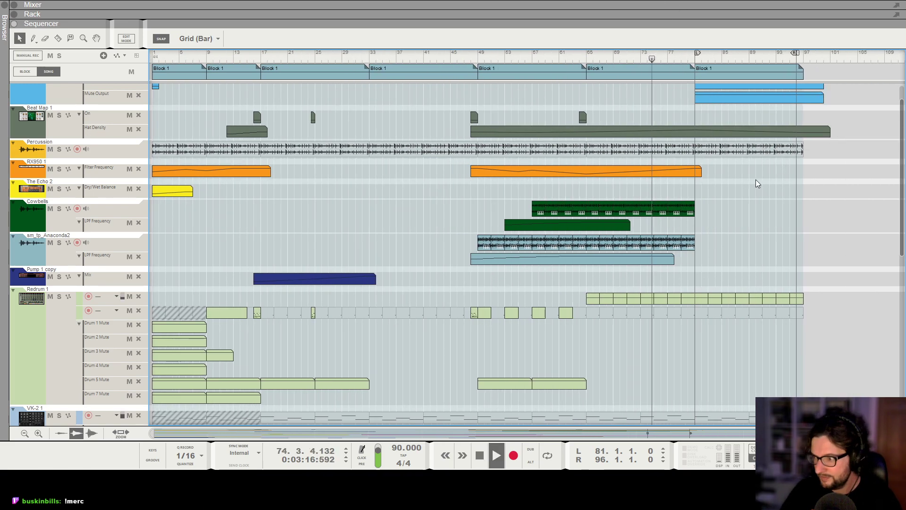
key("h")
key("h")
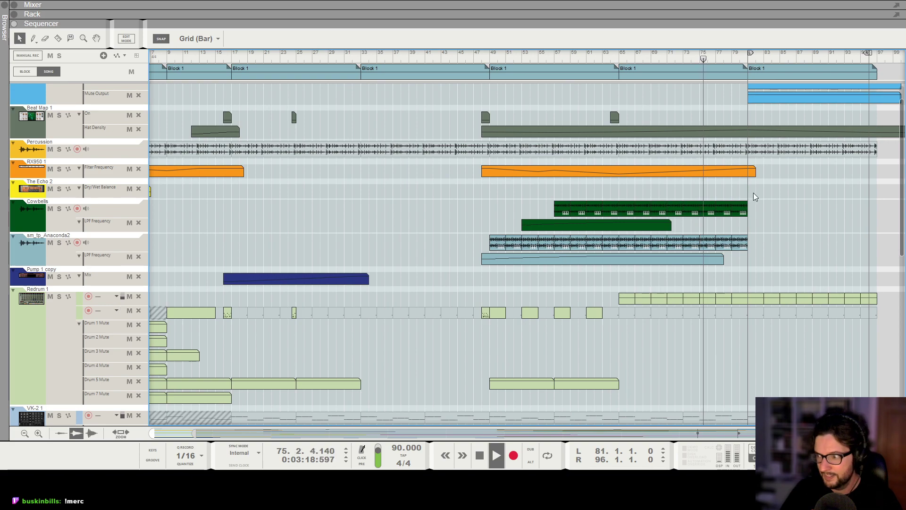
key("space")
key("g")
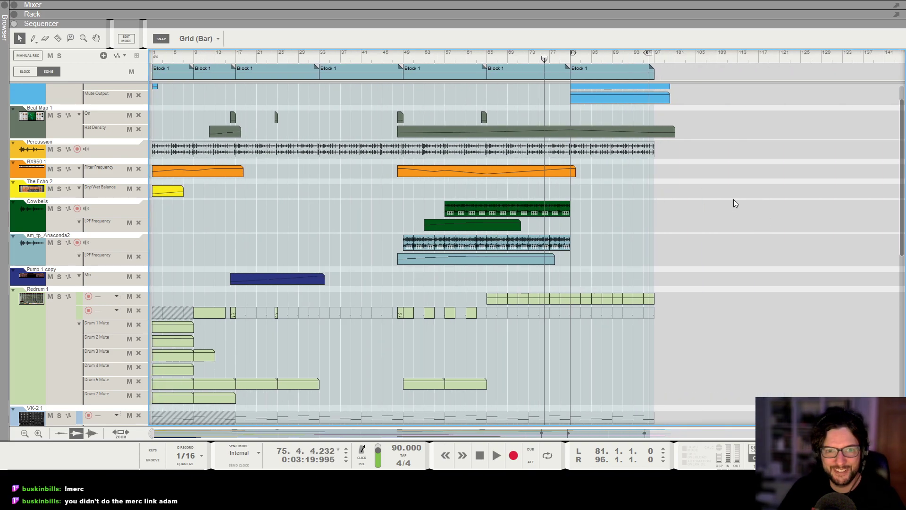
Play the song from bar 65 and review the tracks from Selig Gain 1 down to ScaleChord 1
left_click_drag(545, 59, 489, 68)
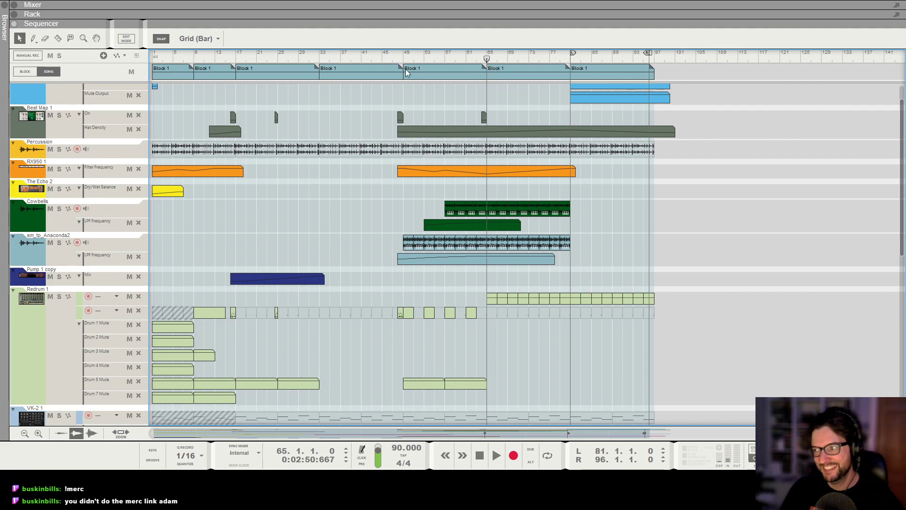
key("space")
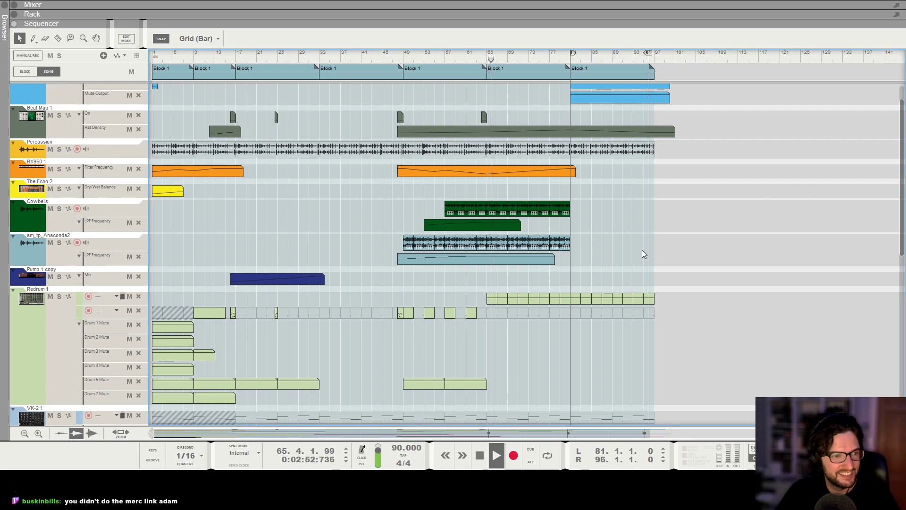
scroll(623, 248, "up", 2)
scroll(618, 236, "up", 1)
scroll(618, 240, "up", 2)
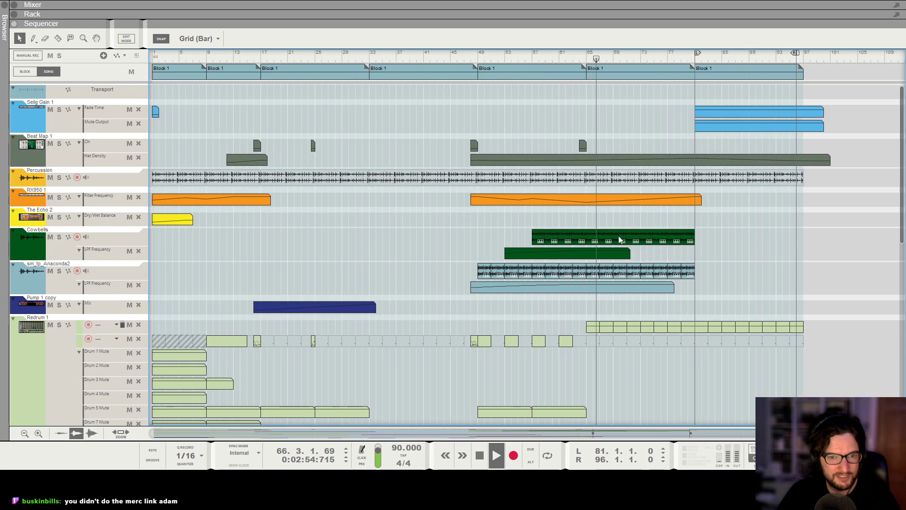
scroll(620, 238, "down", 10)
scroll(686, 255, "down", 4)
scroll(686, 254, "up", 3)
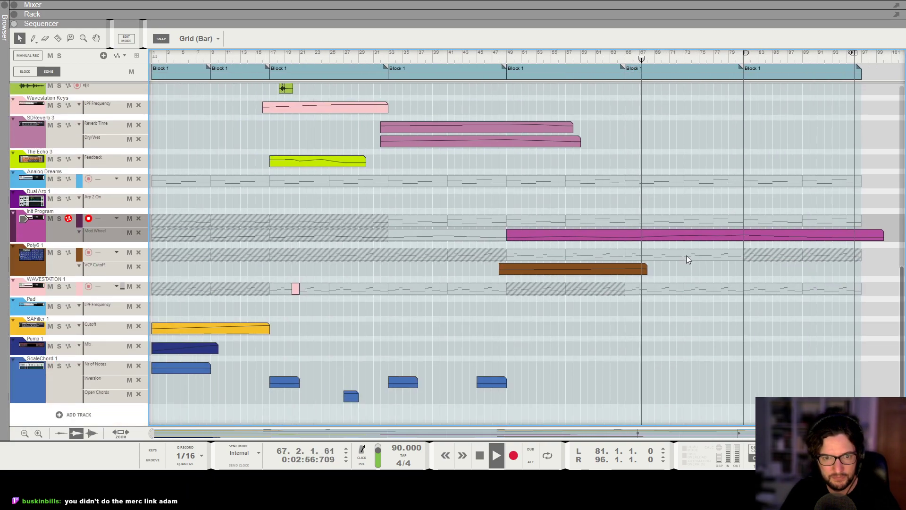
Extend the Poly6 1 VCF Cutoff clip to bar 93 and add an automation point with value 2.81 at bar 81
left_click_drag(647, 269, 779, 270)
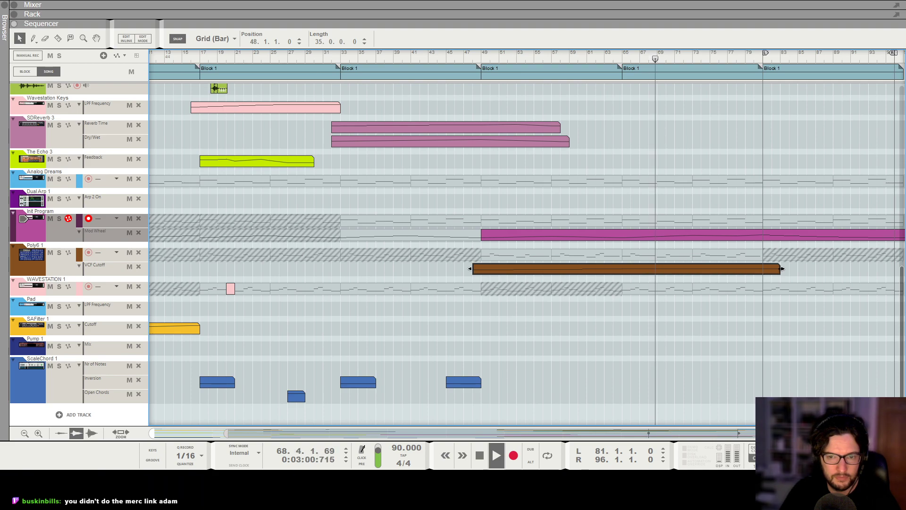
double_click(766, 272)
double_click(763, 285)
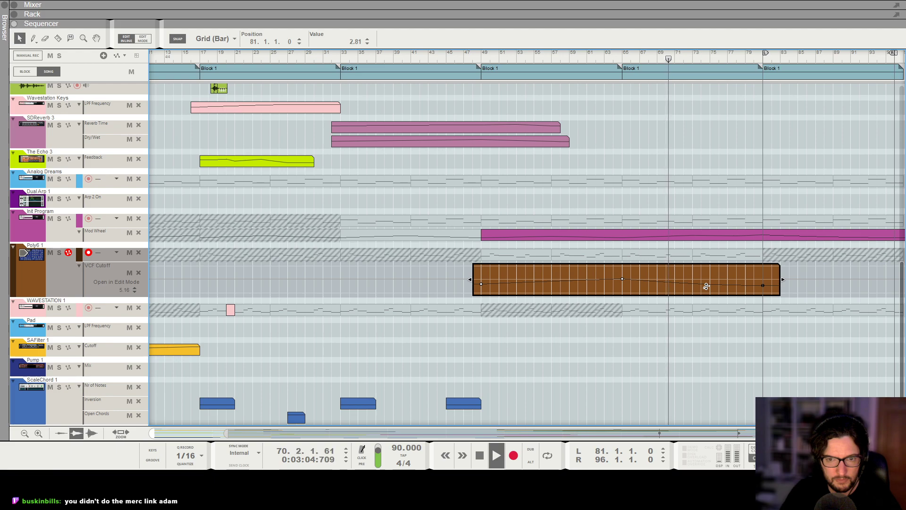
left_click(703, 364)
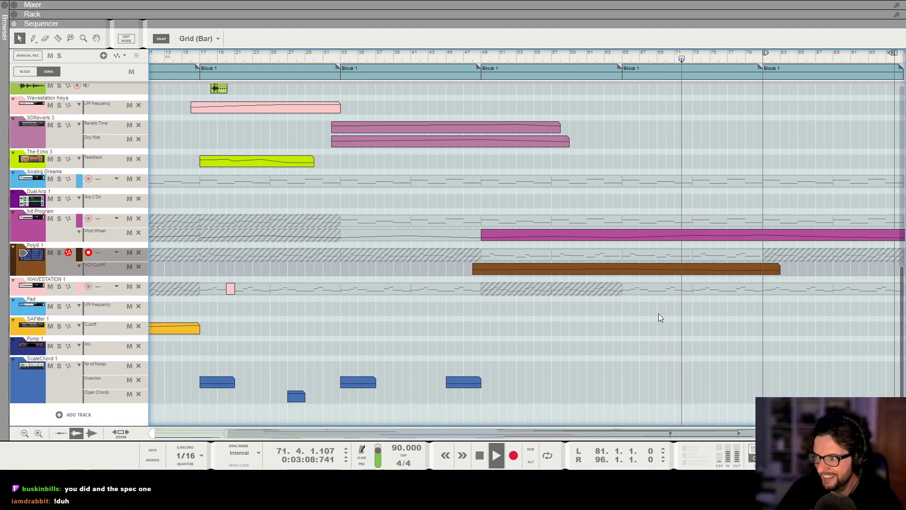
scroll(658, 314, "down", 1)
left_click_drag(756, 270, 809, 271)
left_click(685, 246)
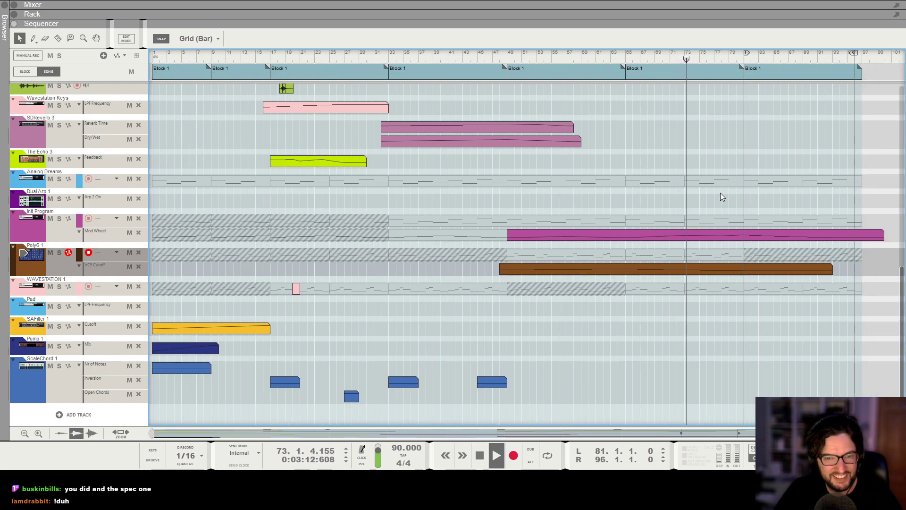
Stop playback and copy the Redrum 1 fill clip at bar 48 to bar 79
scroll(712, 198, "up", 2)
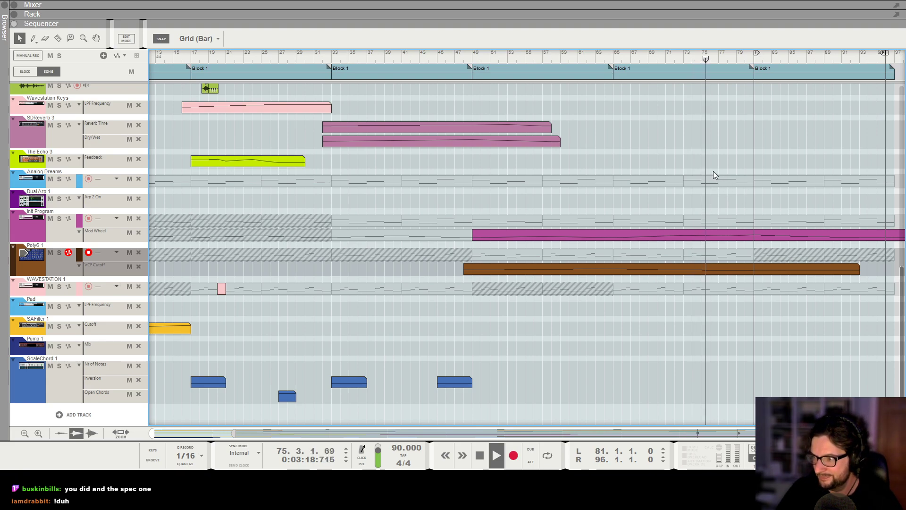
scroll(752, 185, "down", 1)
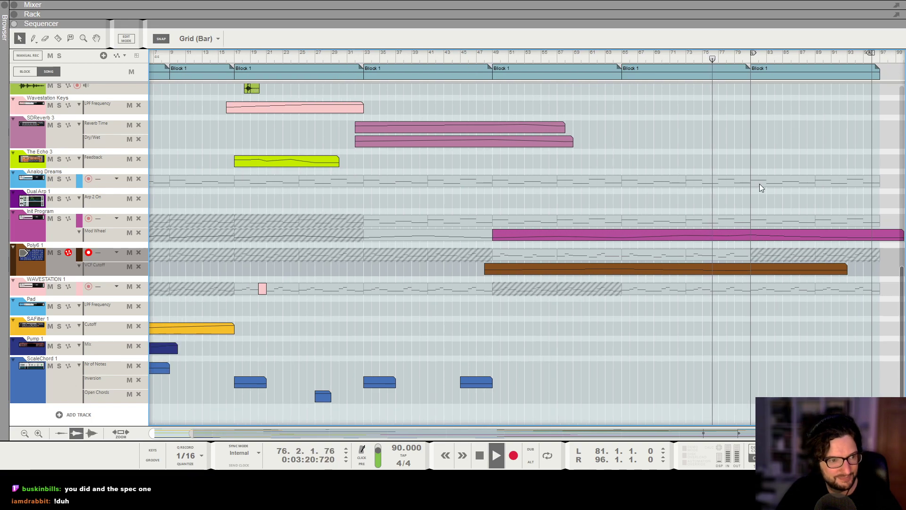
scroll(753, 184, "down", 1)
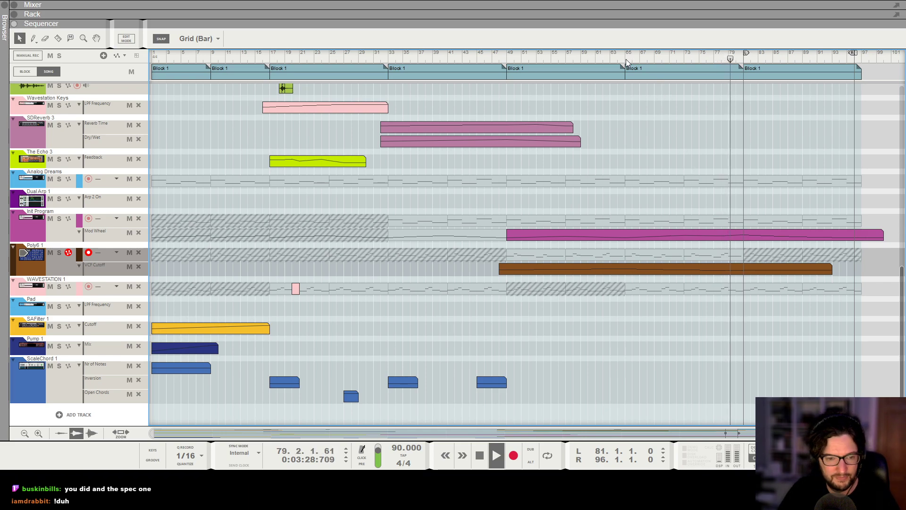
scroll(780, 197, "up", 10)
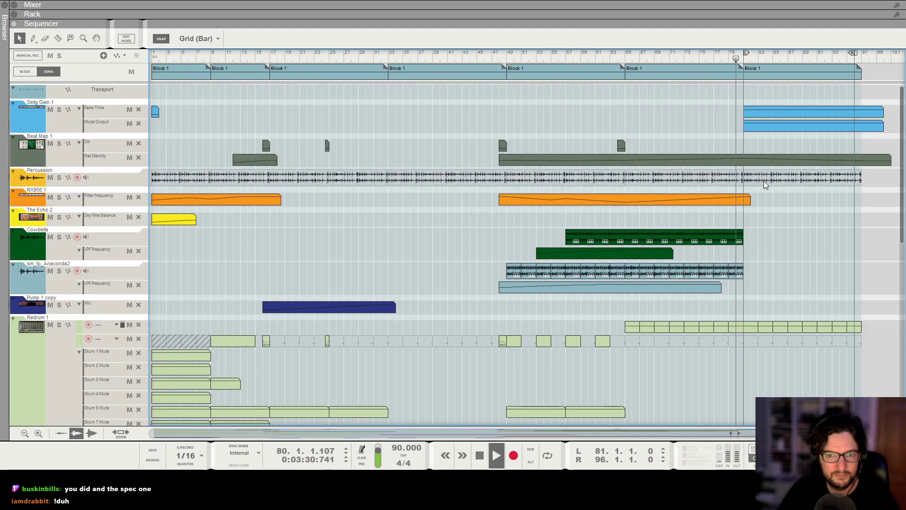
scroll(763, 180, "down", 1)
key("space")
left_click_drag(475, 345, 702, 342)
scroll(683, 342, "down", 1)
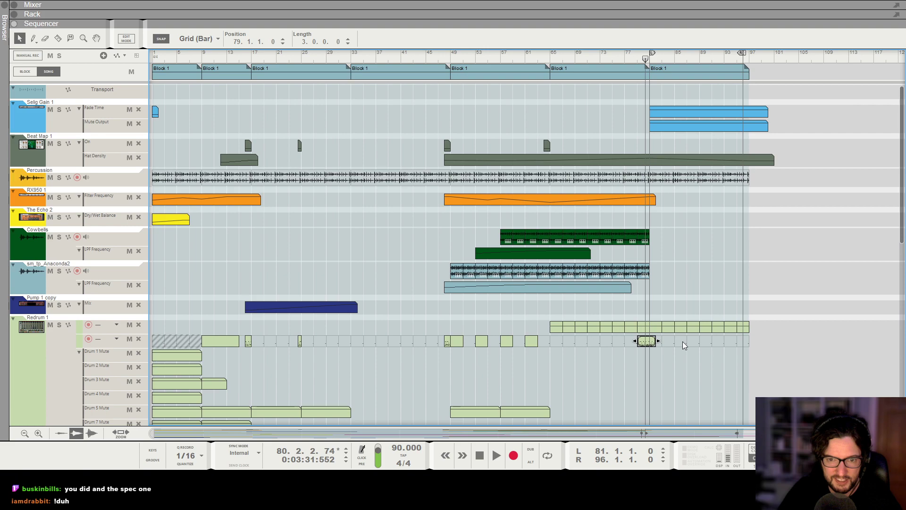
Copy the Beat Map 1 On clip from bar 64 to bar 80 and resume playback
scroll(642, 341, "down", 1)
left_click_drag(514, 147, 605, 151)
key("KP_7")
key("KP_7")
key("space")
Fit the copied Redrum 1 fill clip to start at bar 80 with a length of one bar
scroll(633, 346, "down", 1)
scroll(592, 351, "up", 4)
scroll(733, 349, "up", 3)
left_click(781, 340)
left_click_drag(786, 342, 763, 353)
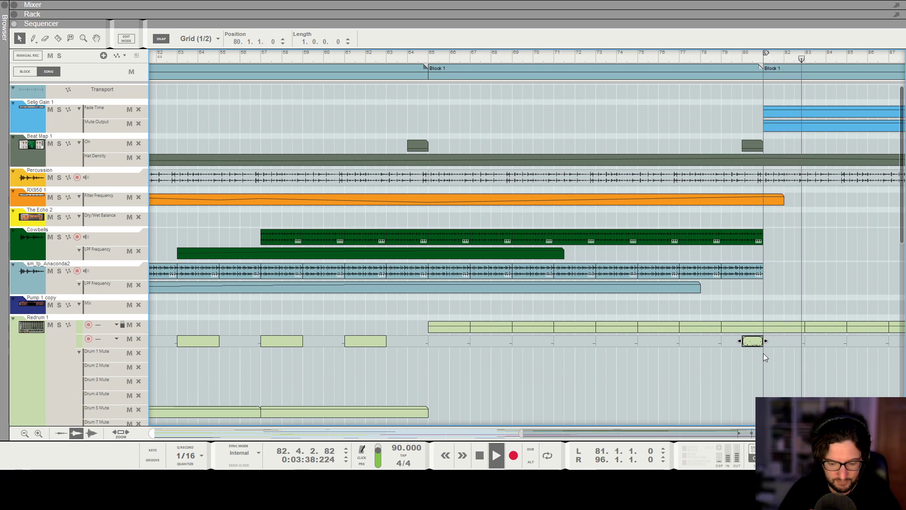
Review the full arrangement and its remaining tracks while the ending plays after bar 81
scroll(814, 258, "down", 3, "ctrl")
scroll(821, 229, "down", 12)
scroll(476, 239, "up", 5)
left_click(693, 219)
scroll(693, 219, "down", 3, "ctrl")
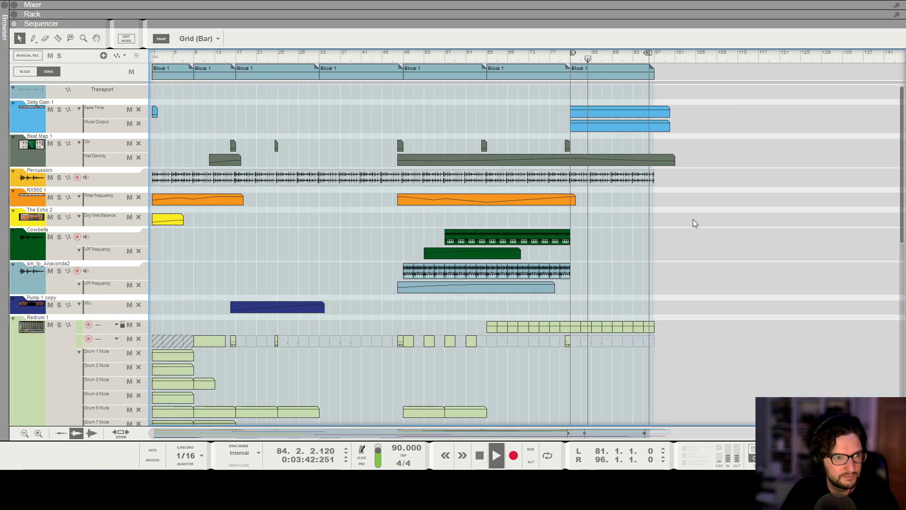
scroll(693, 221, "down", 3)
scroll(692, 226, "down", 3)
scroll(693, 241, "up", 1, "ctrl")
scroll(692, 242, "down", 2, "ctrl")
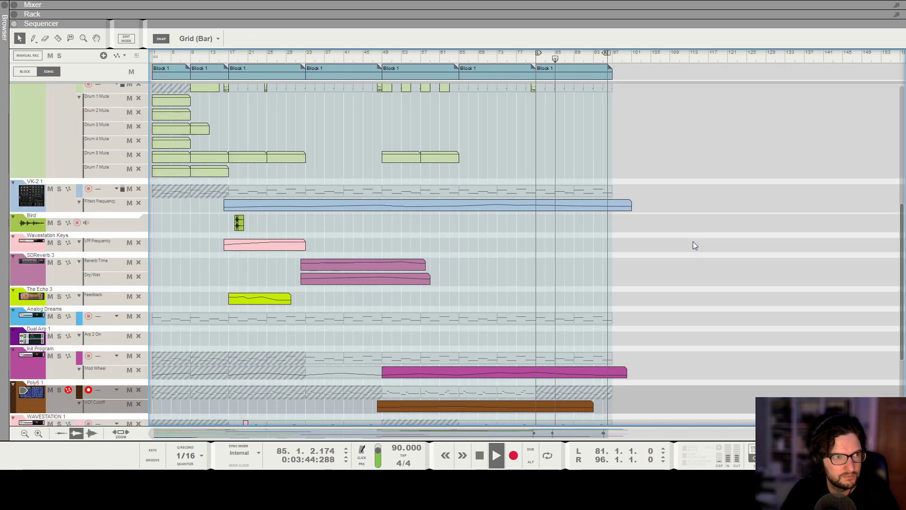
scroll(438, 113, "down", 1, "ctrl")
Move the left locator to bar 1, stop playback and return the song position to the start
left_click(153, 54, "ctrl")
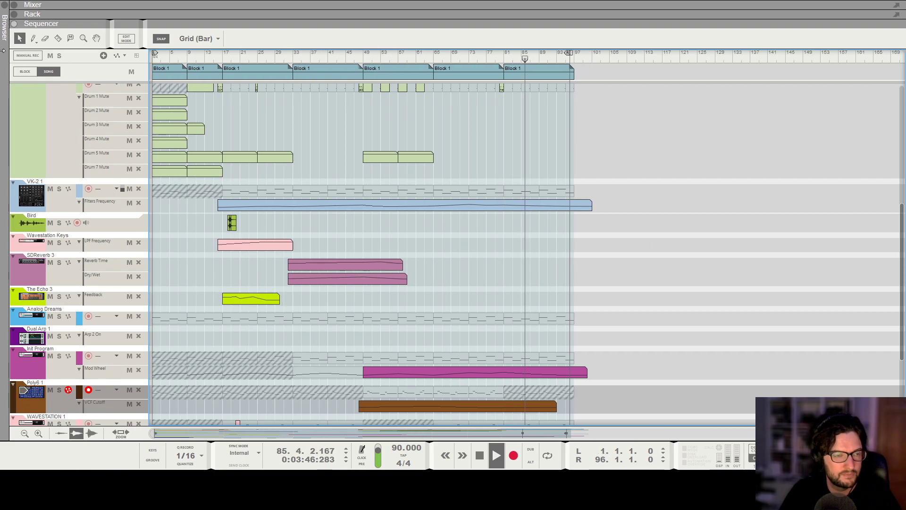
key("space")
key("shift+Return")
key("shift+Return")
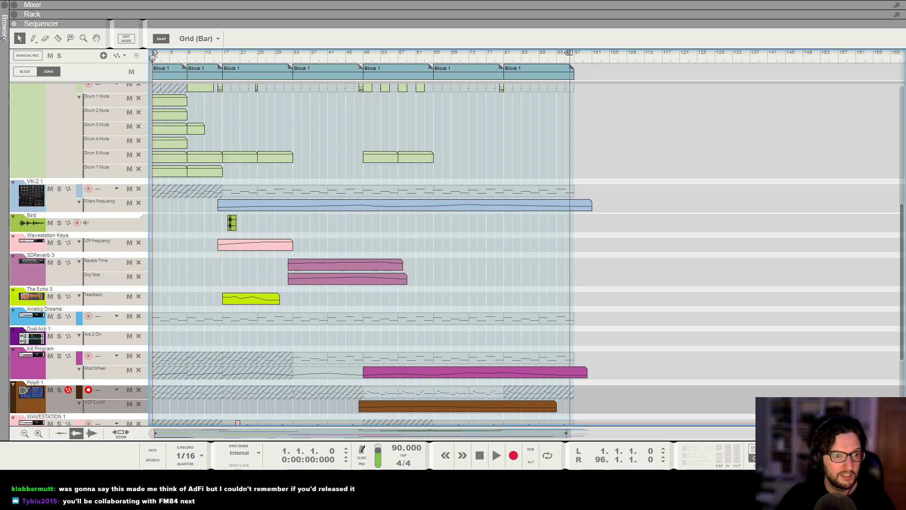
Audition the opening of the song from bar 1
scroll(414, 176, "down", 3)
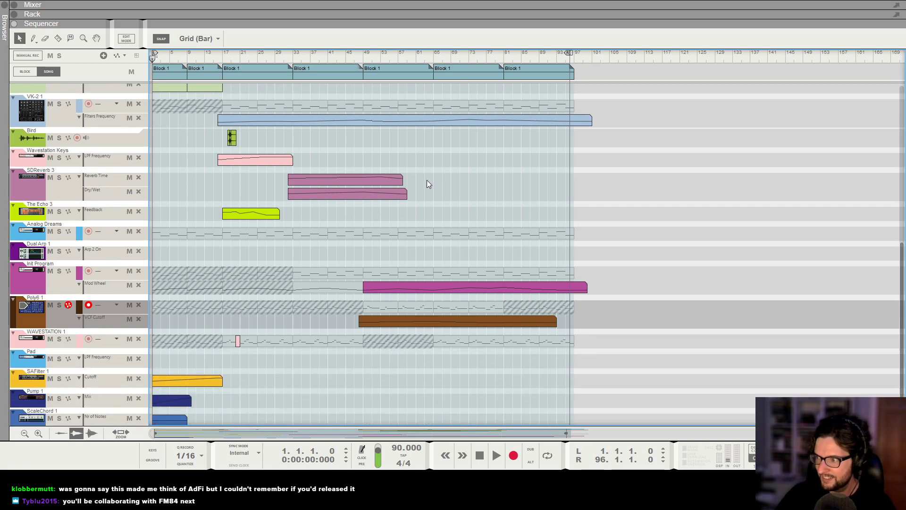
key("space")
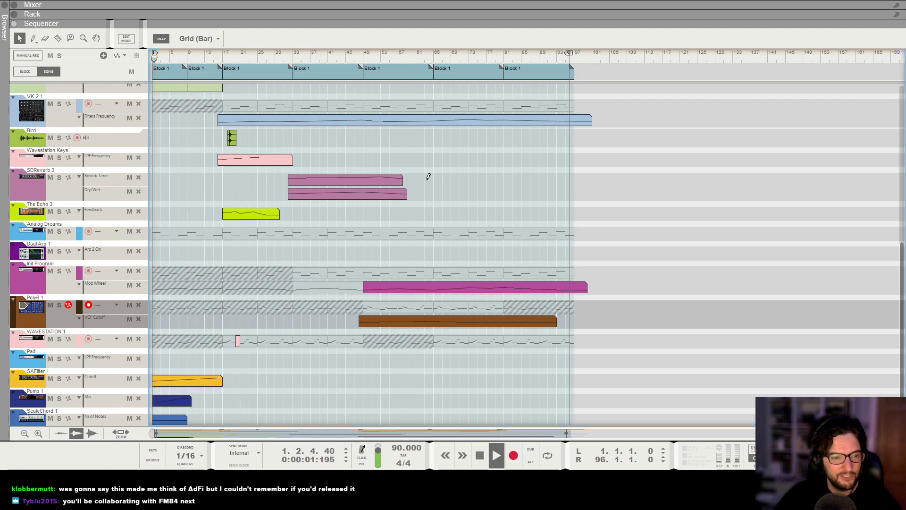
key("space")
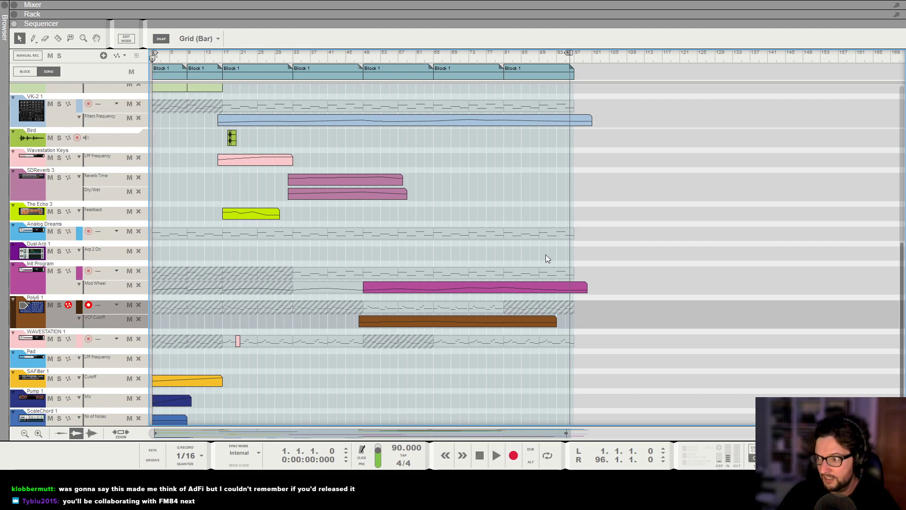
key("space")
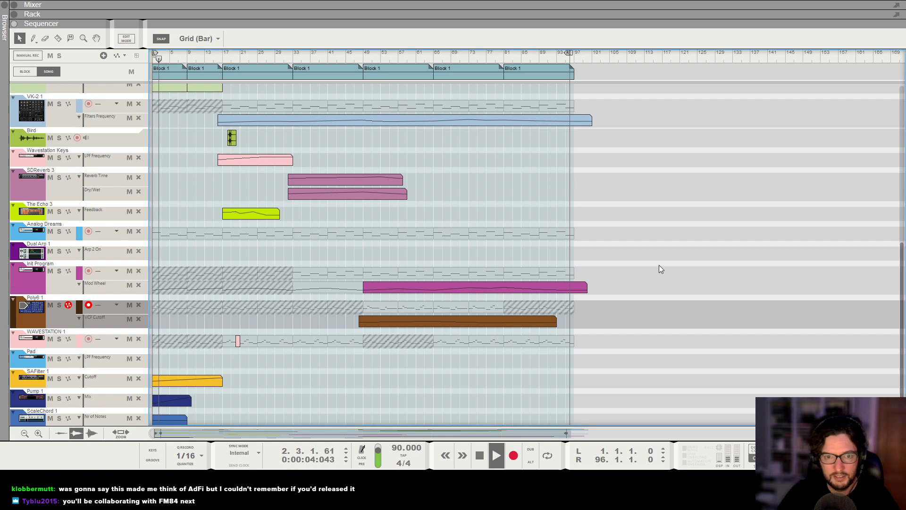
Move the song position to bar 77 and look through the tracks for what plays around that section
scroll(492, 239, "up", 10)
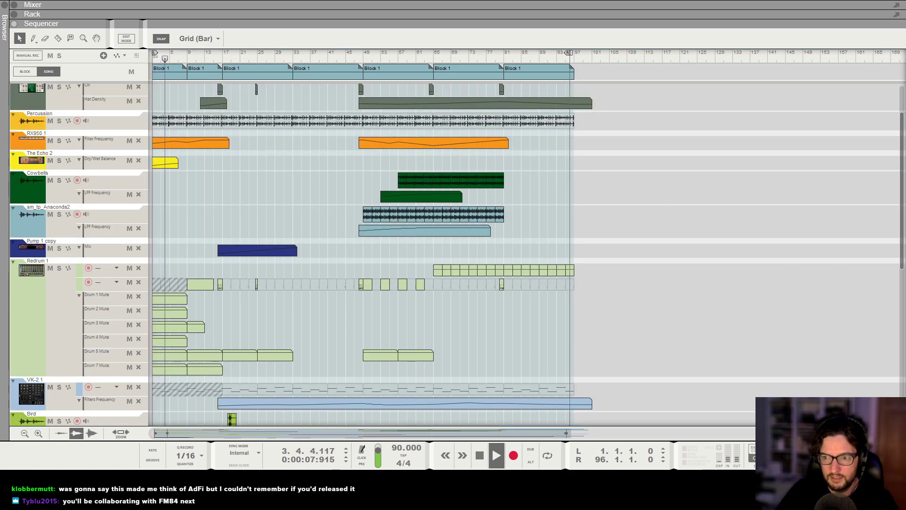
left_click_drag(476, 58, 486, 58)
scroll(544, 175, "up", 2)
scroll(545, 175, "down", 18)
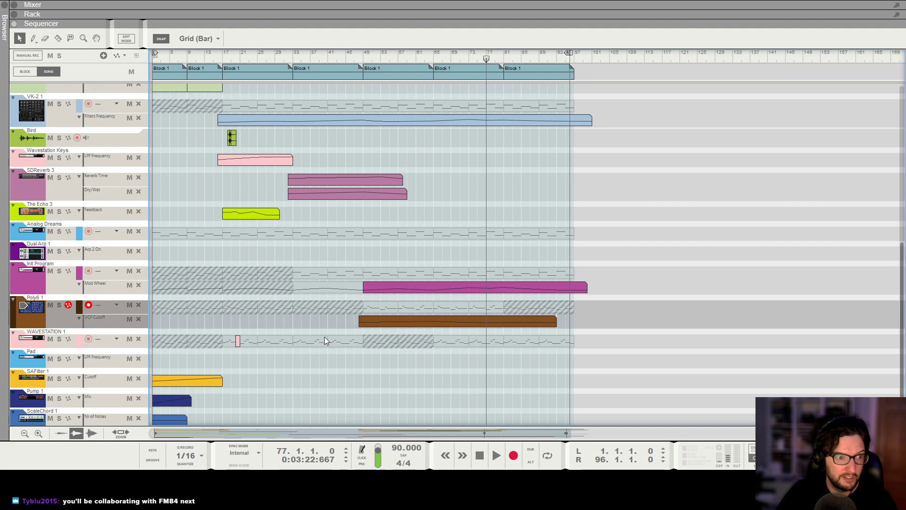
scroll(403, 324, "up", 4)
scroll(448, 271, "down", 3)
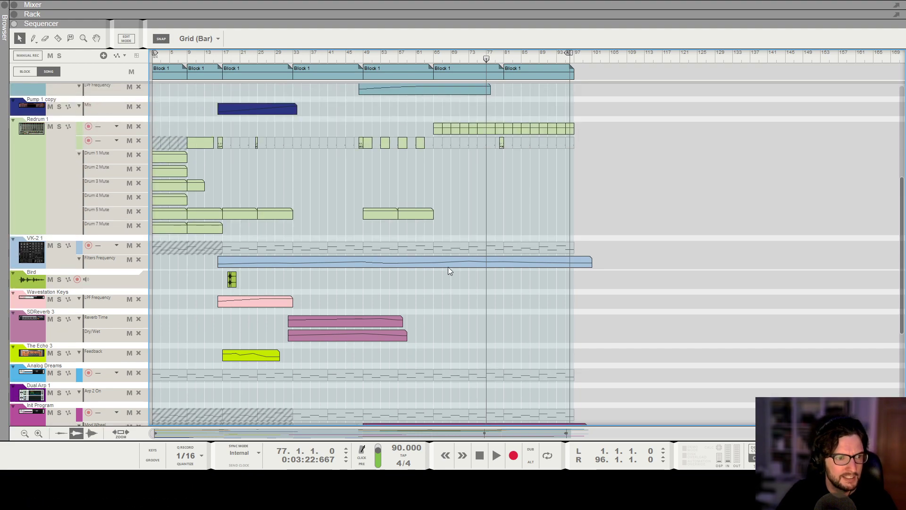
Add a Korg Mono/Poly below the Polysix, try its 093 DreamyVibe bell patch and load 094 Analog Bells instead
left_click(433, 56)
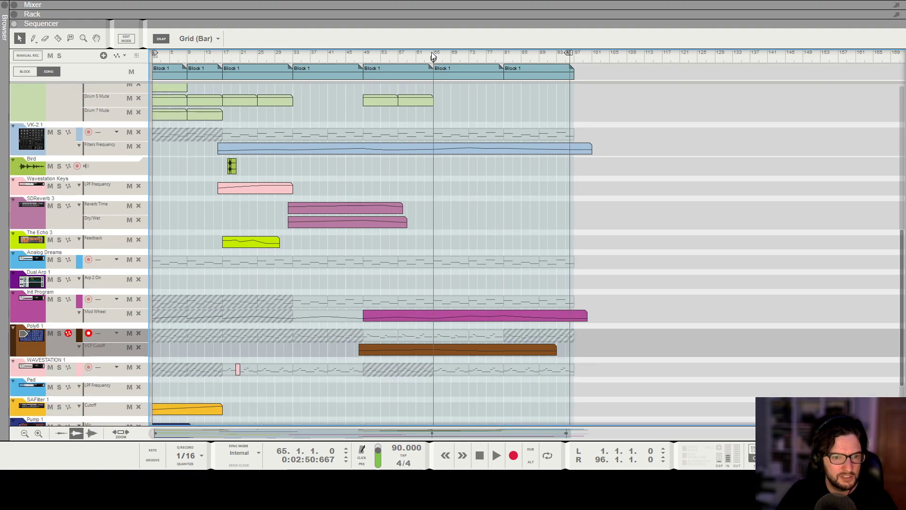
key("F6")
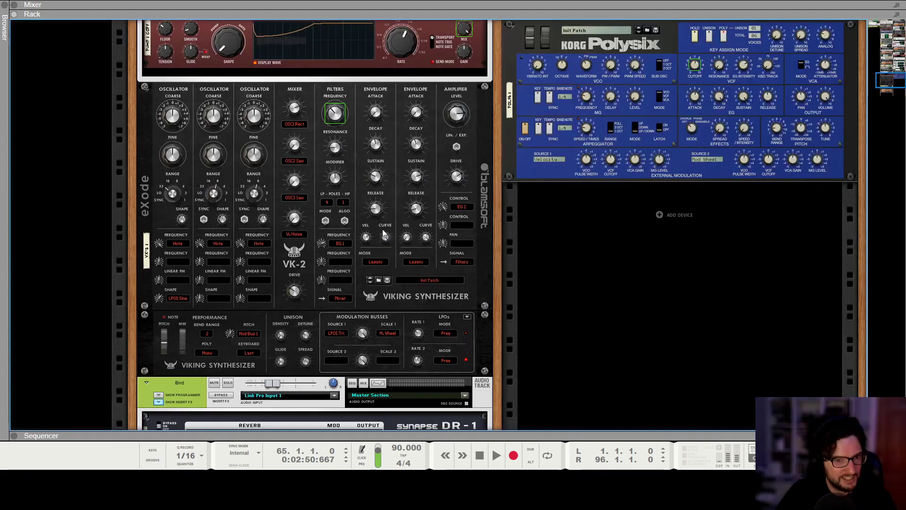
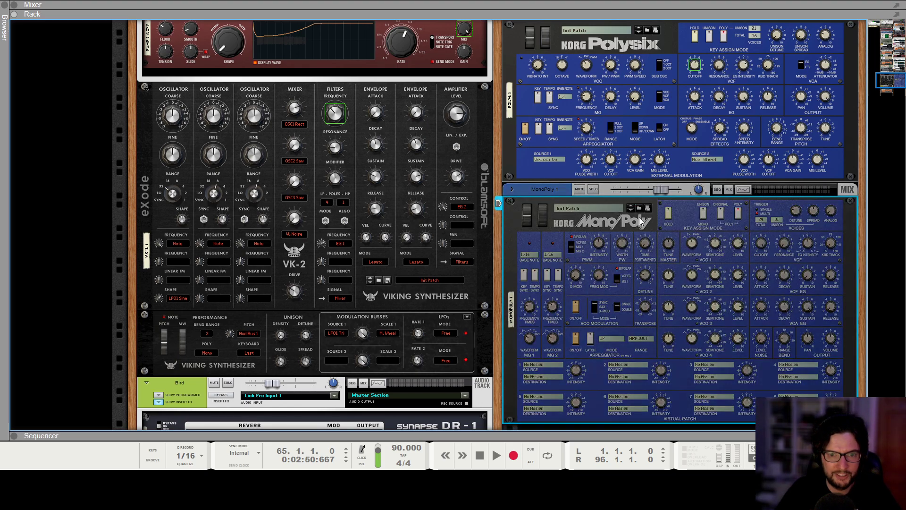
left_click(640, 208)
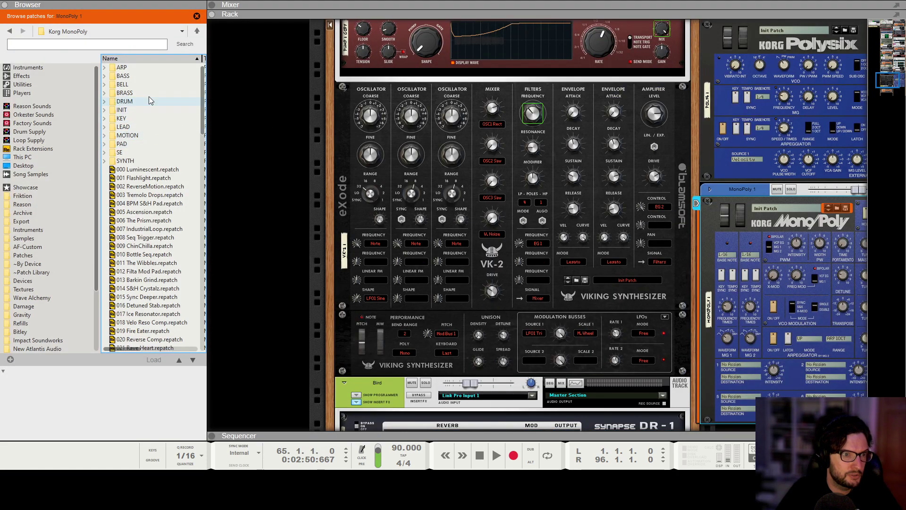
double_click(147, 84)
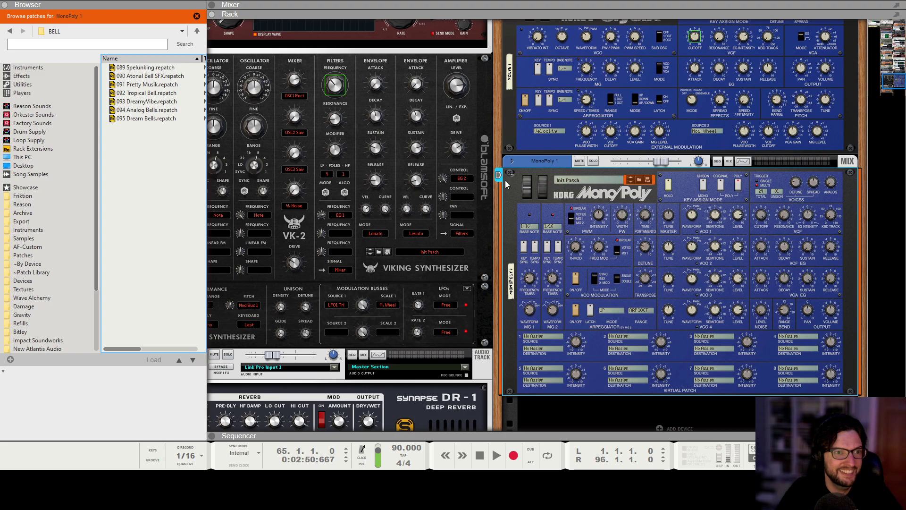
left_click_drag(156, 101, 660, 215)
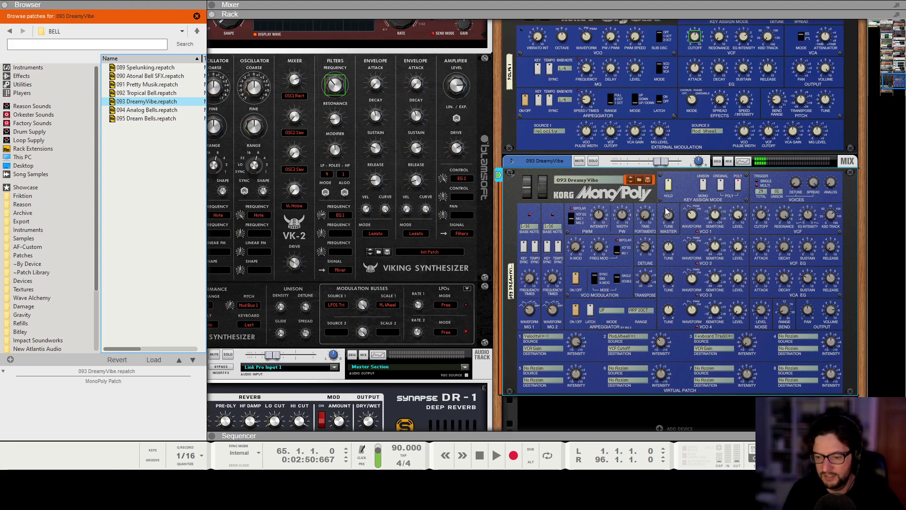
left_click_drag(147, 110, 625, 254)
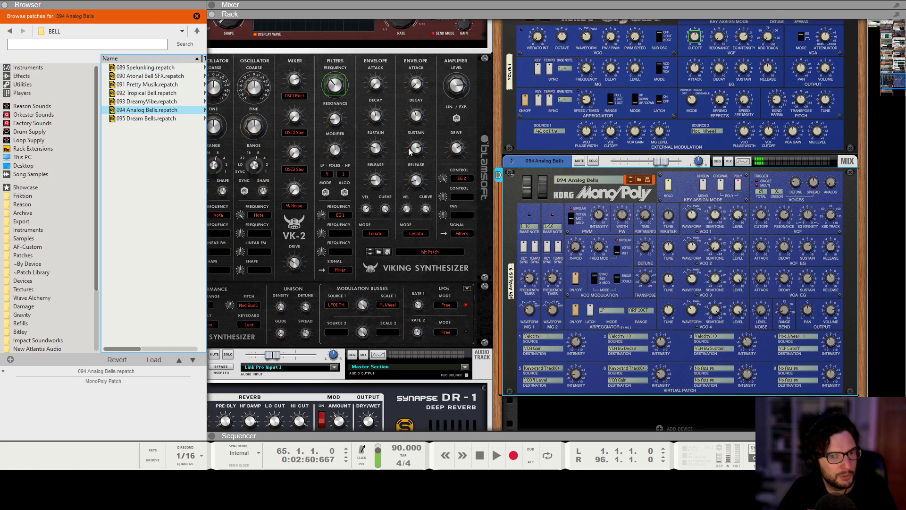
Paste a Synapse DR-1 Deep Reverb into the Analog Bells channel's insert effects and adjust its time and dry/wet to about 22%
left_click(509, 161)
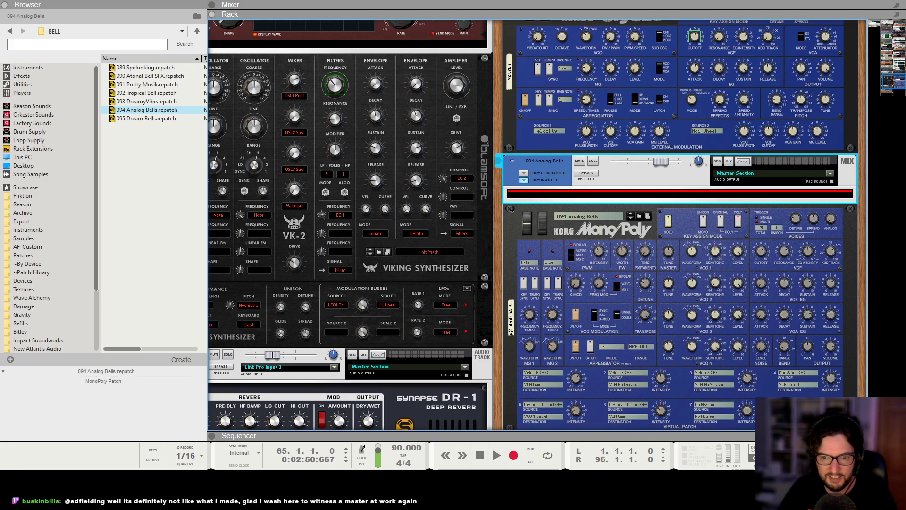
key("ctrl+v")
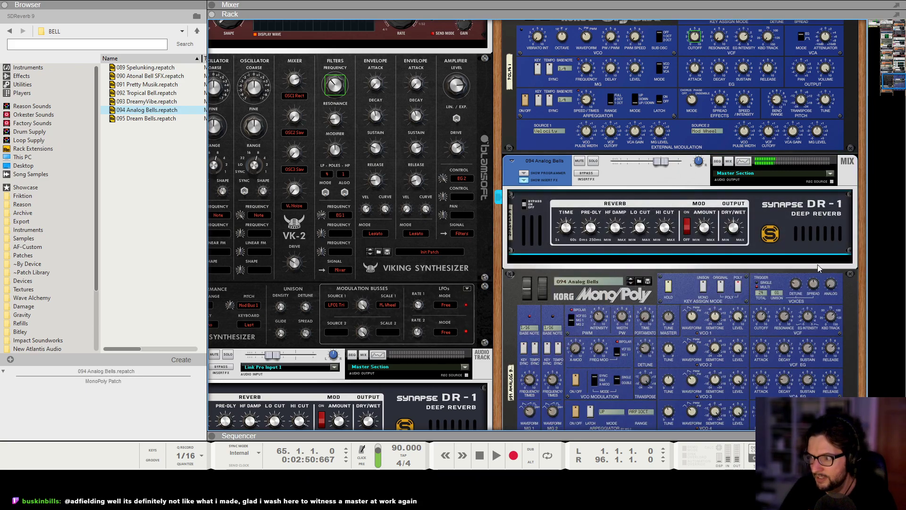
left_click_drag(733, 231, 738, 238)
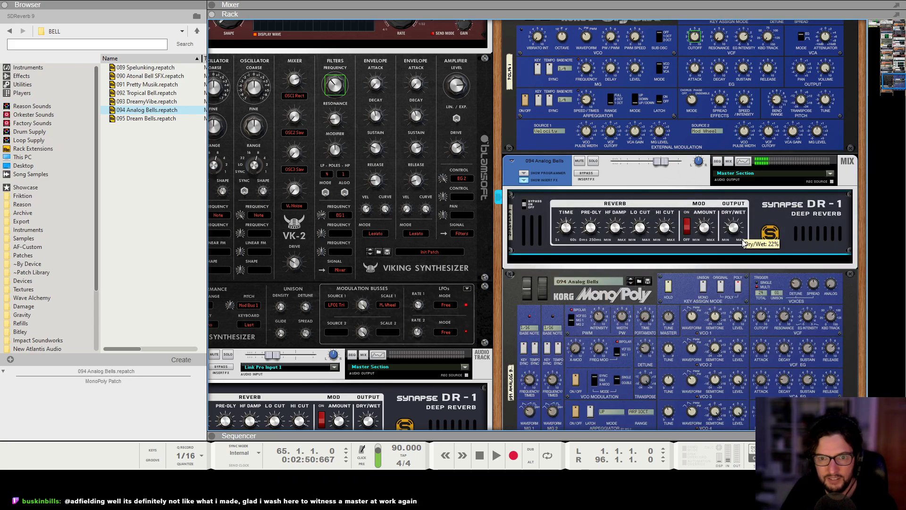
left_click_drag(573, 229, 577, 224)
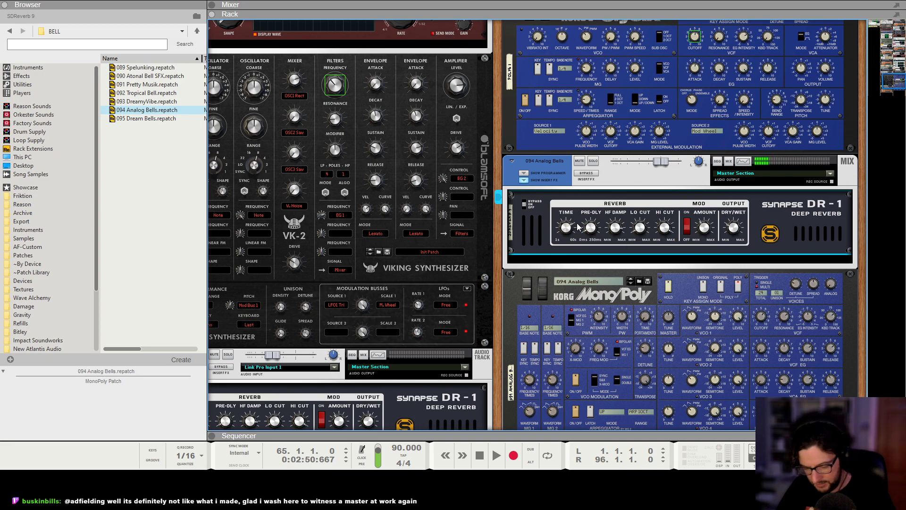
Copy the WAVESTATION clips from Block 1 into the song at bar 65 and move them onto the 094 Analog Bells track
key("F7")
double_click(664, 71)
left_click(586, 288)
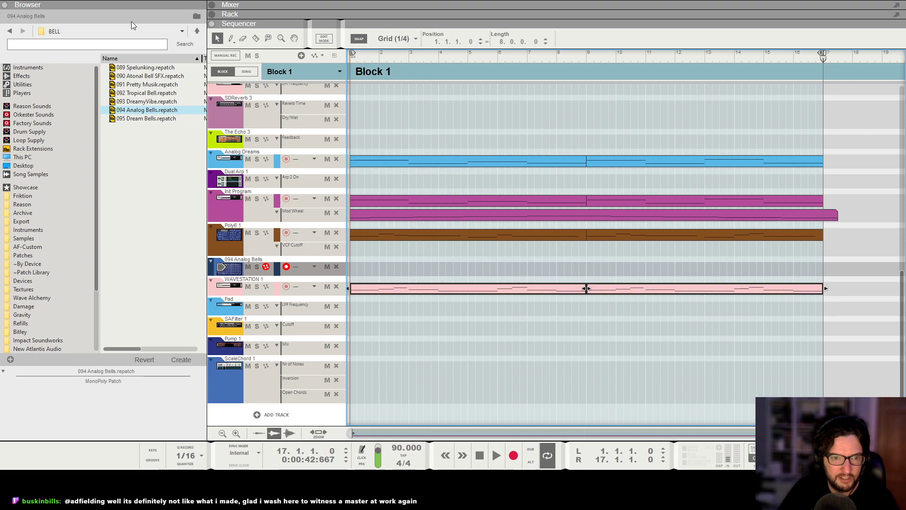
left_click(246, 73)
key("ctrl+v")
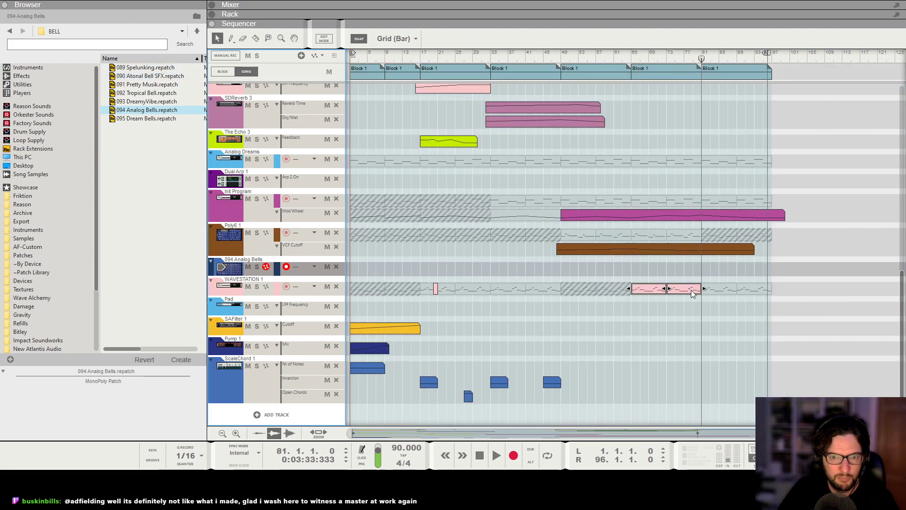
mouse_move(645, 292)
left_mouse_down()
mouse_move(634, 276)
mouse_move(648, 275)
left_mouse_up()
key("ctrl+j")
Play the song from bar 63 and lower the 094 Analog Bells channel's mixer level to about -4 dB
left_click(623, 56)
key("space")
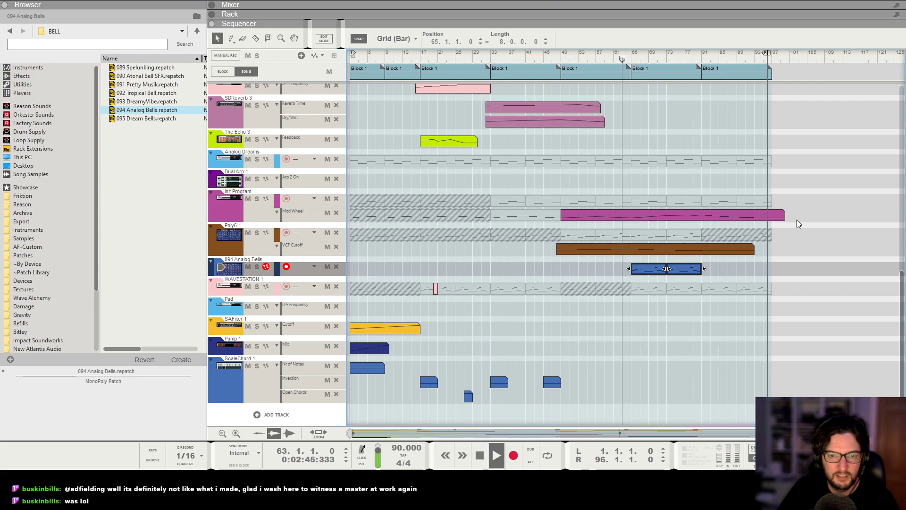
key("F5")
scroll(766, 332, "down", 3)
scroll(766, 335, "down", 1)
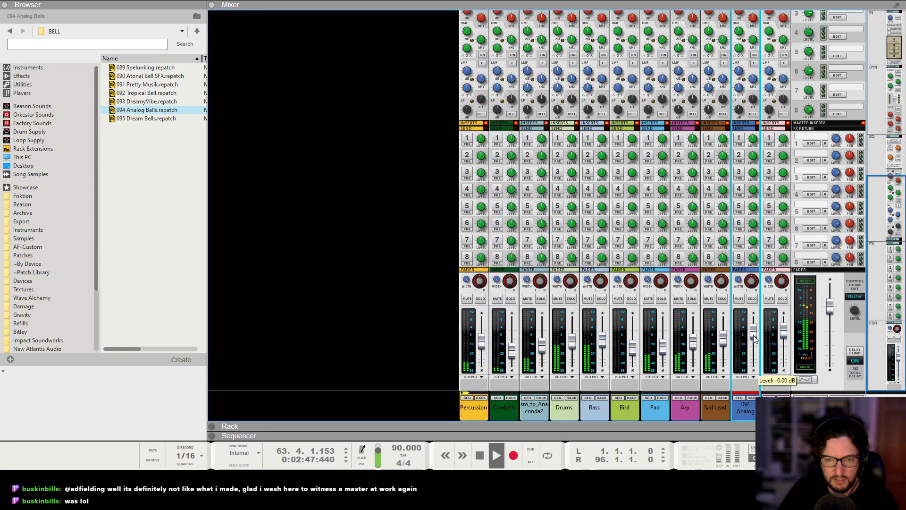
scroll(754, 79, "up", 5)
scroll(754, 79, "up", 3)
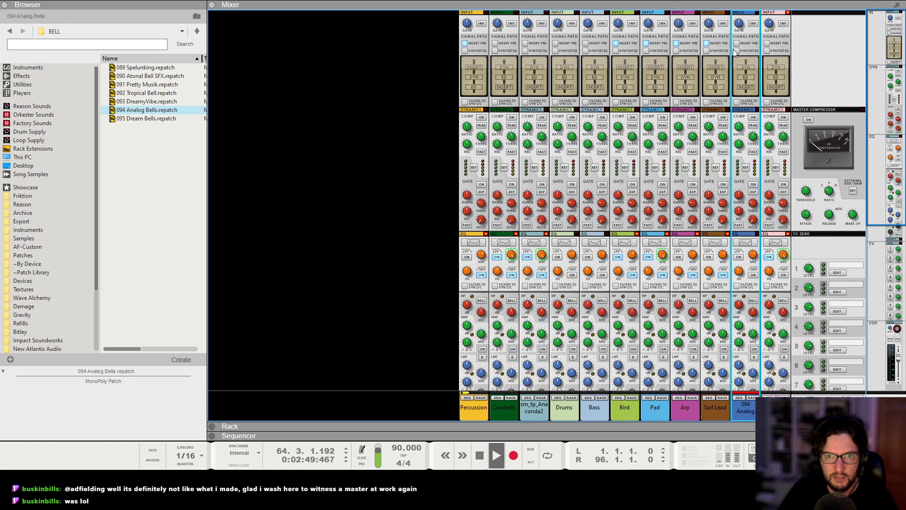
scroll(755, 278, "down", 6)
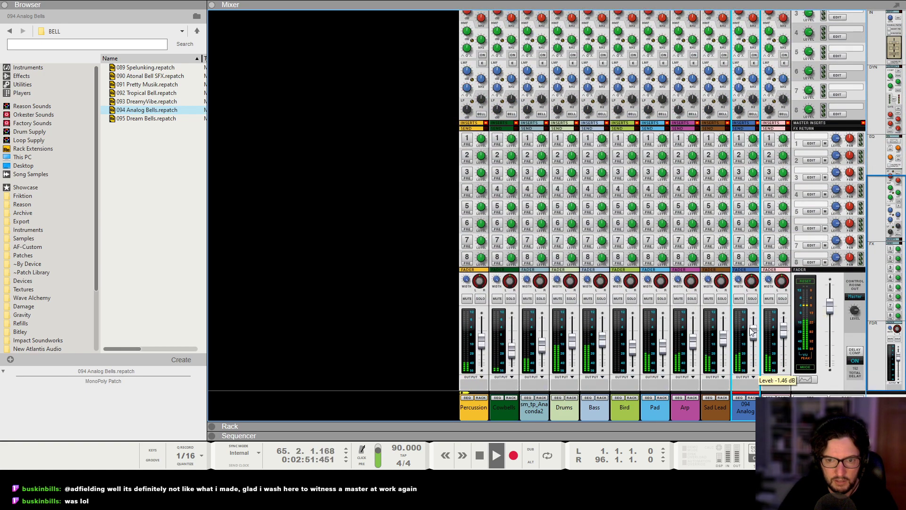
left_click_drag(754, 338, 754, 339)
Stop playback and adjust the Mono/Poly's amplitude envelope, lowering the VCA EG sustain and setting the VCA EG decay to about 4.08
key("F6")
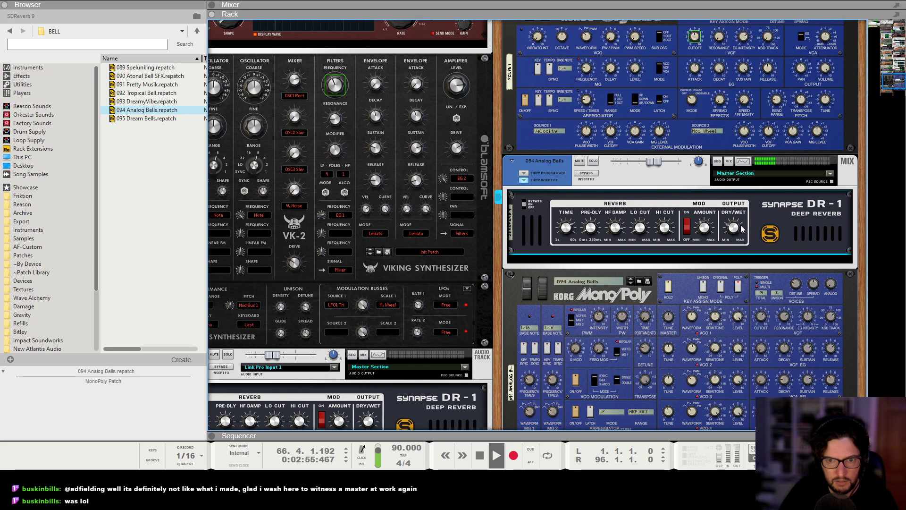
key("F7")
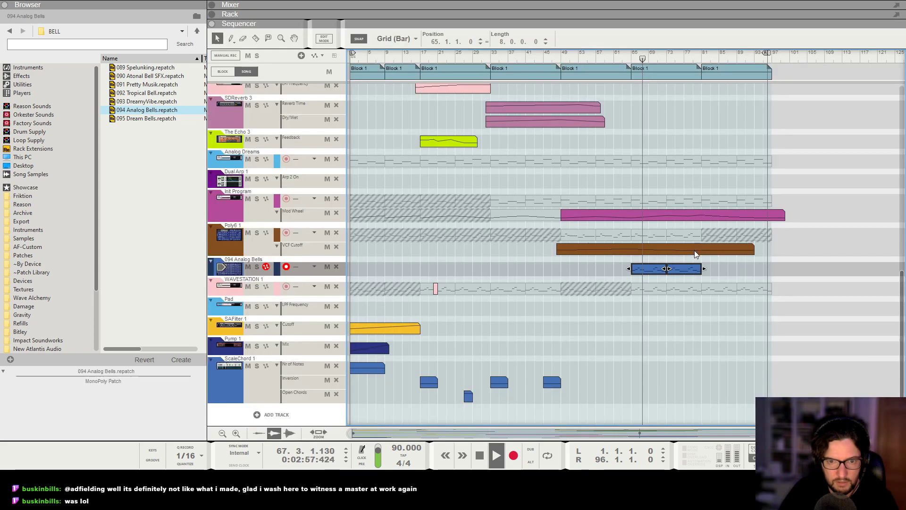
scroll(747, 268, "down", 3)
key("space")
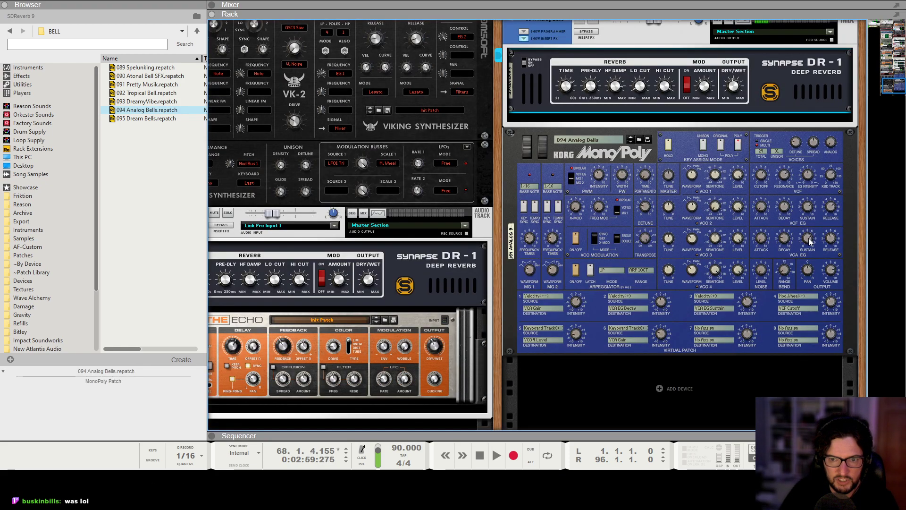
left_click_drag(810, 241, 812, 255)
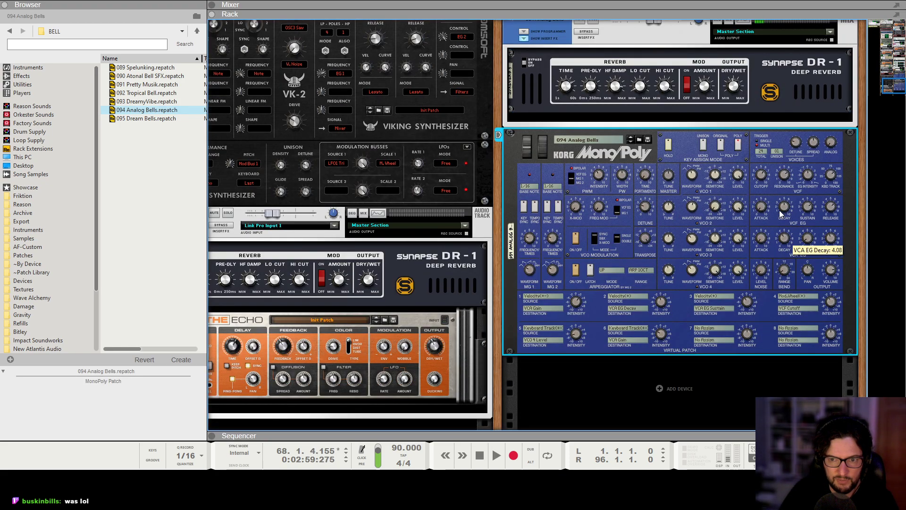
Audition the Analog Bells part from bar 65 and check its channel level in the mixer
key("F7")
left_click(632, 56)
key("space")
key("F6")
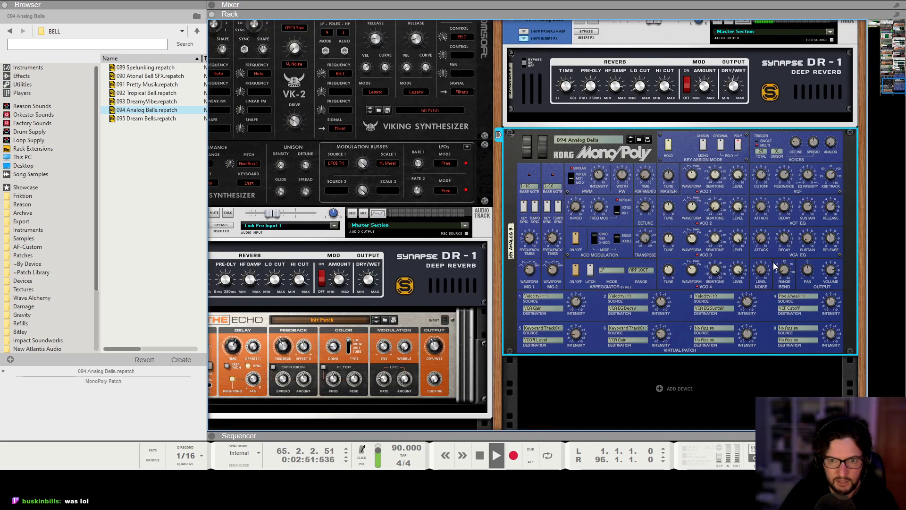
key("F5")
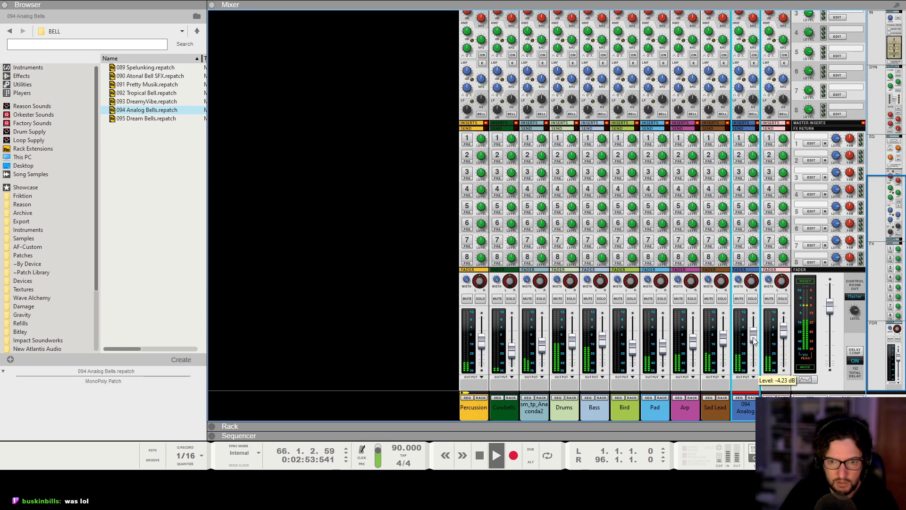
Paste The Echo after the DR-1 reverb in the Analog Bells inserts and set its ping-pong pan to -59
key("F6")
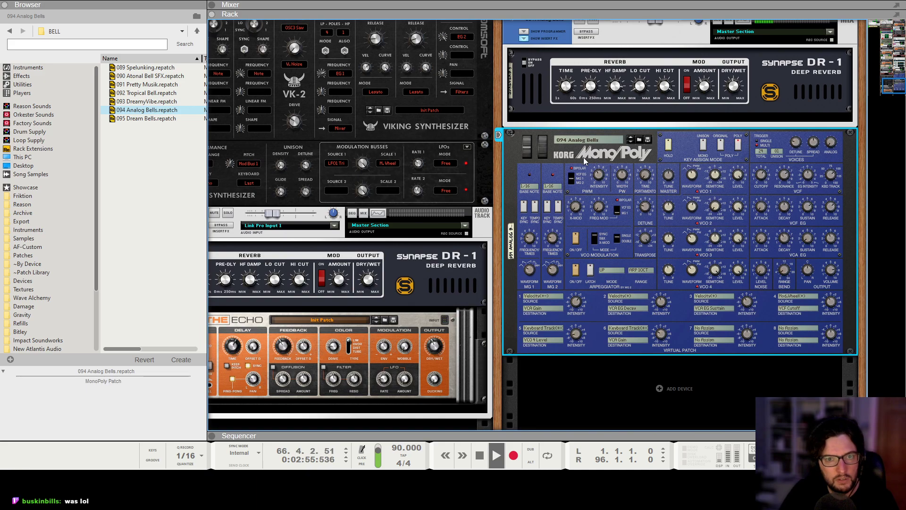
left_click(541, 93)
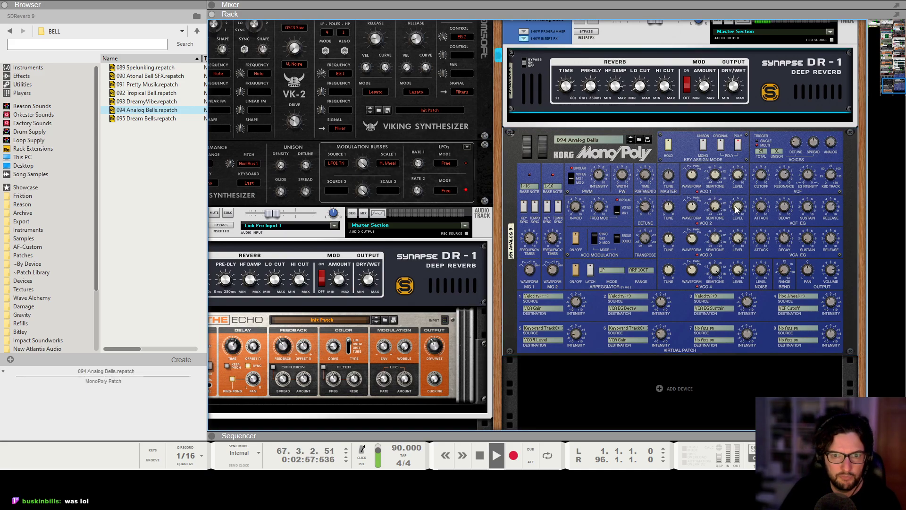
key("ctrl+v")
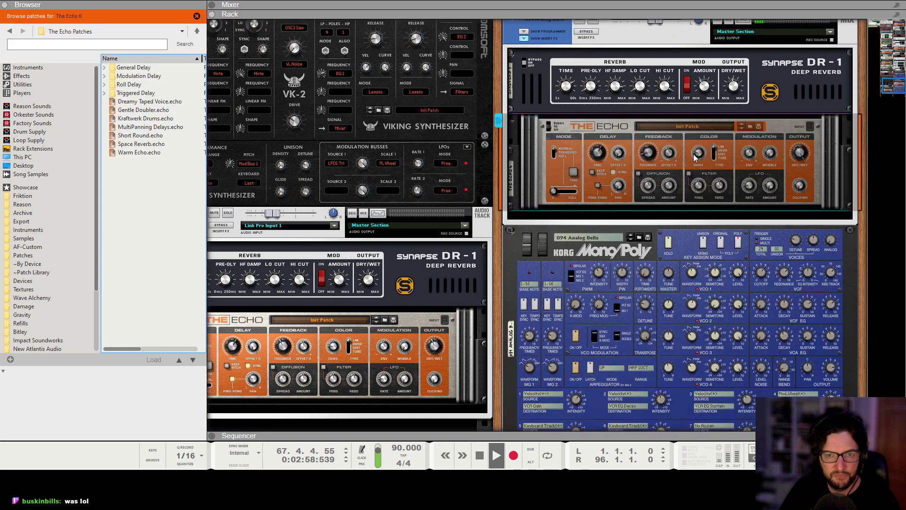
left_click(3, 6)
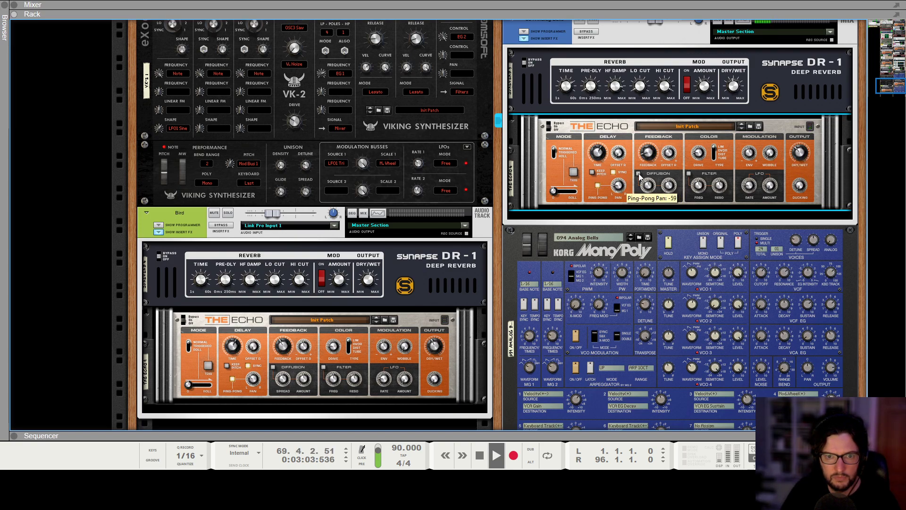
Raise the 094 Analog Bells channel's level slightly while comparing the mix and the arrangement during playback
key("F5")
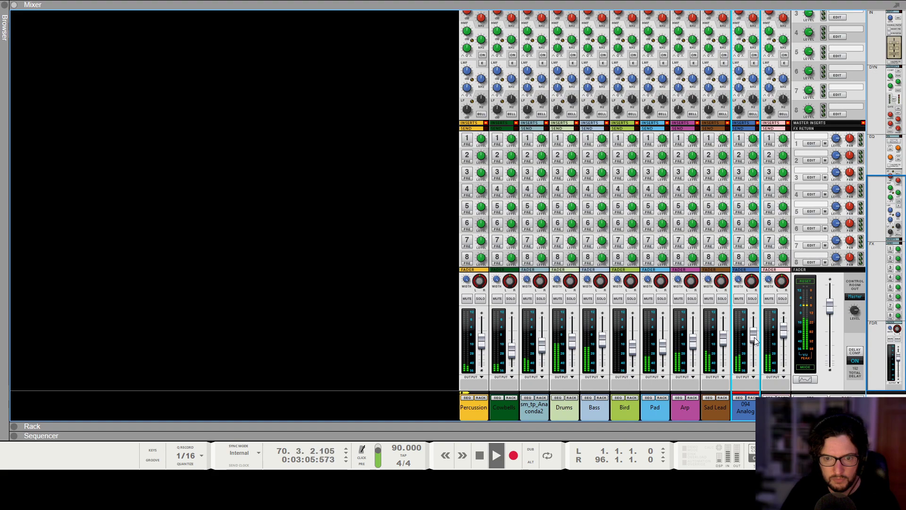
key("F7")
scroll(743, 235, "up", 5)
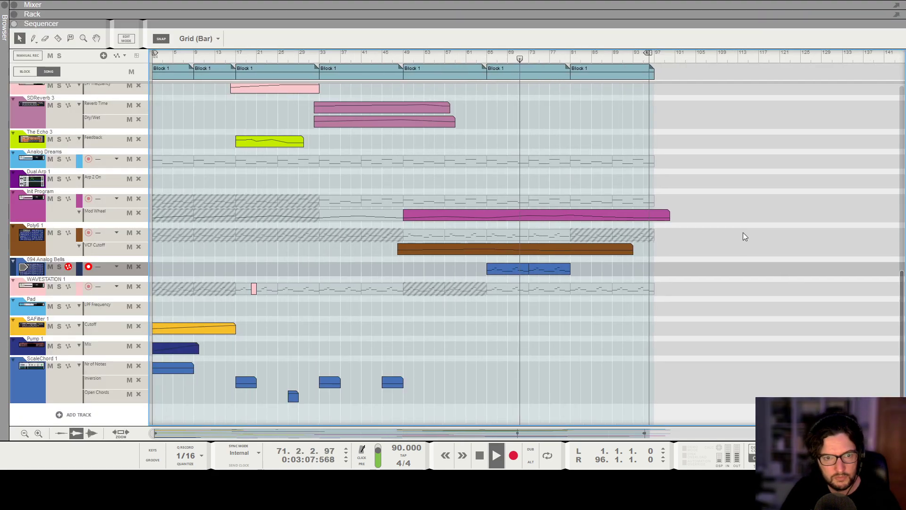
scroll(722, 222, "down", 1)
scroll(722, 223, "up", 2)
key("F5")
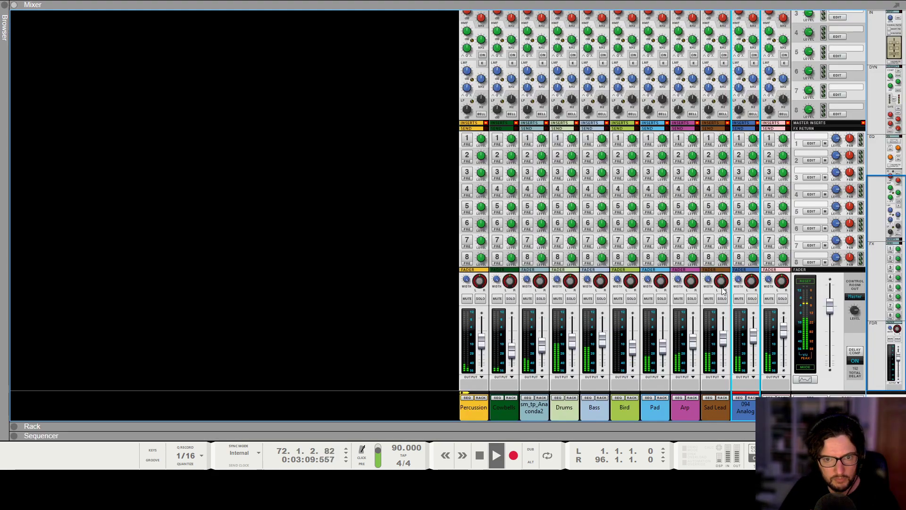
key("F7")
scroll(768, 263, "down", 1)
scroll(671, 271, "up", 1)
key("F5")
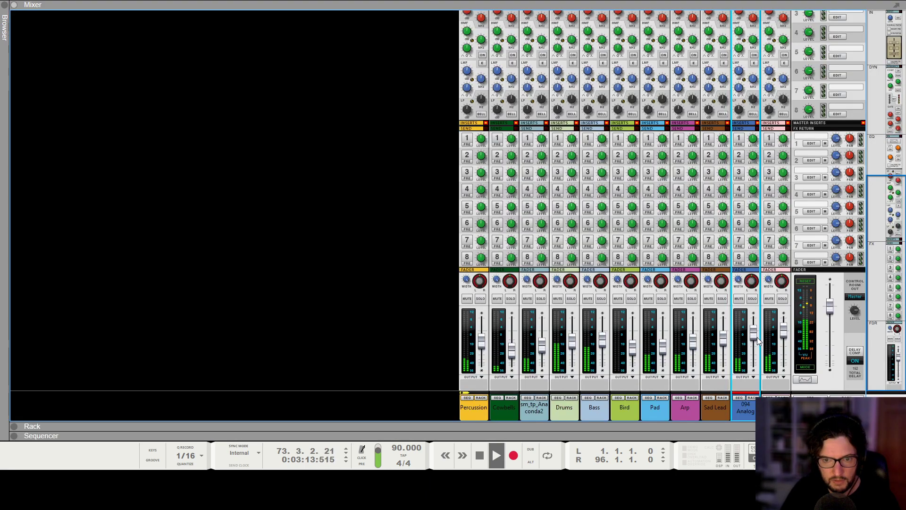
Automate The Echo 6's feedback in a new clip starting at bar 75, with points of 105% at bar 81 and 100% at bar 96
key("F6")
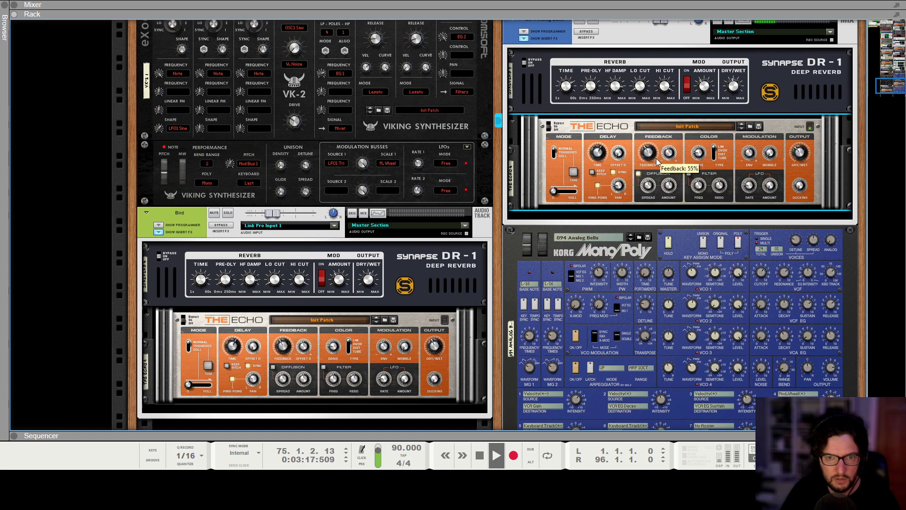
key("F7")
left_click_drag(675, 252, 792, 250)
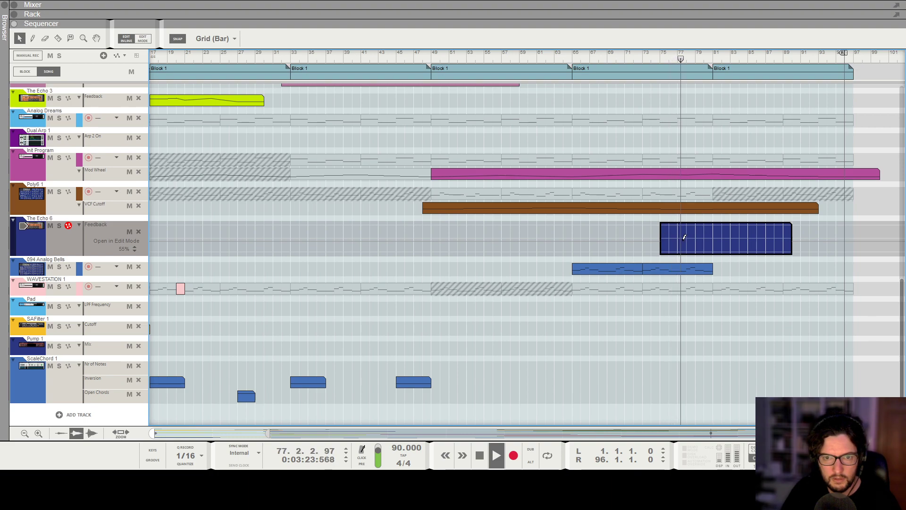
left_click(712, 231)
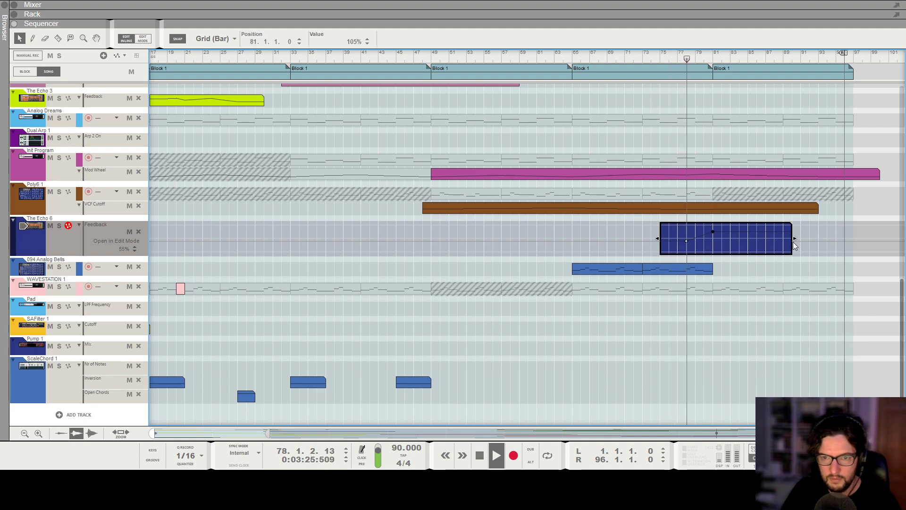
left_click(844, 232)
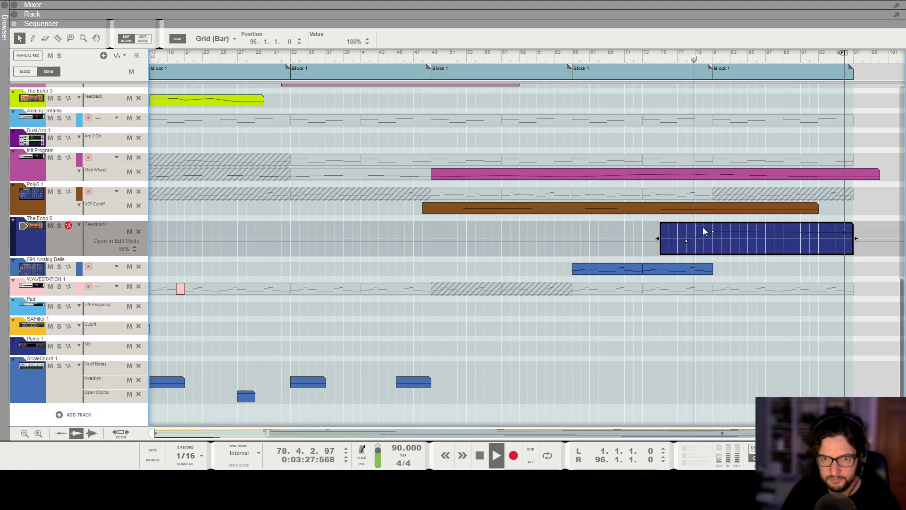
Audition the ending around bar 81, comparing the Analog Bells clip with The Echo 6's feedback clip
left_click(702, 268)
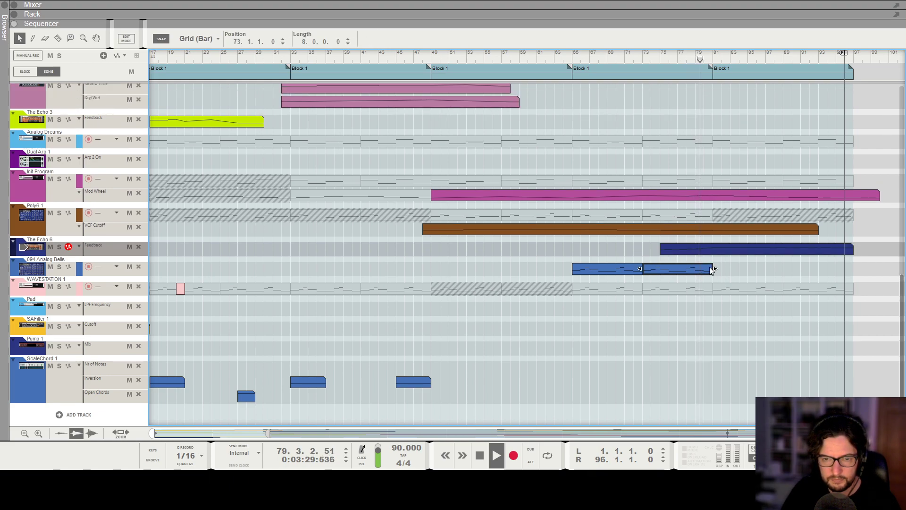
left_click(724, 250)
left_click(729, 319)
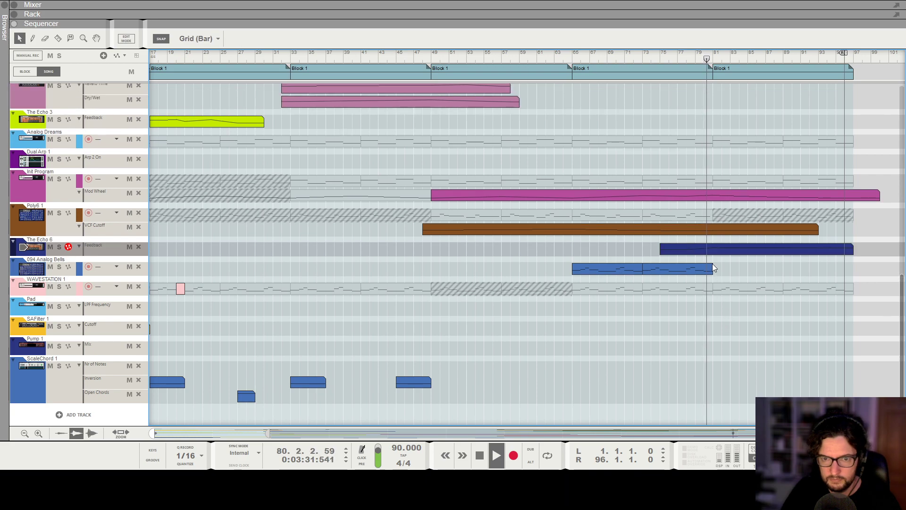
left_click(758, 250)
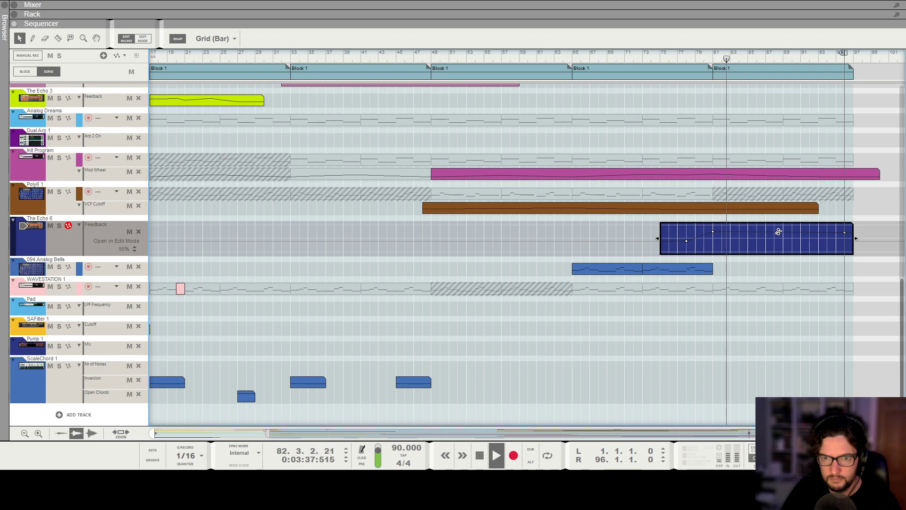
Set the drive amount of The Echo in the Analog Bells inserts to 61%
key("F6")
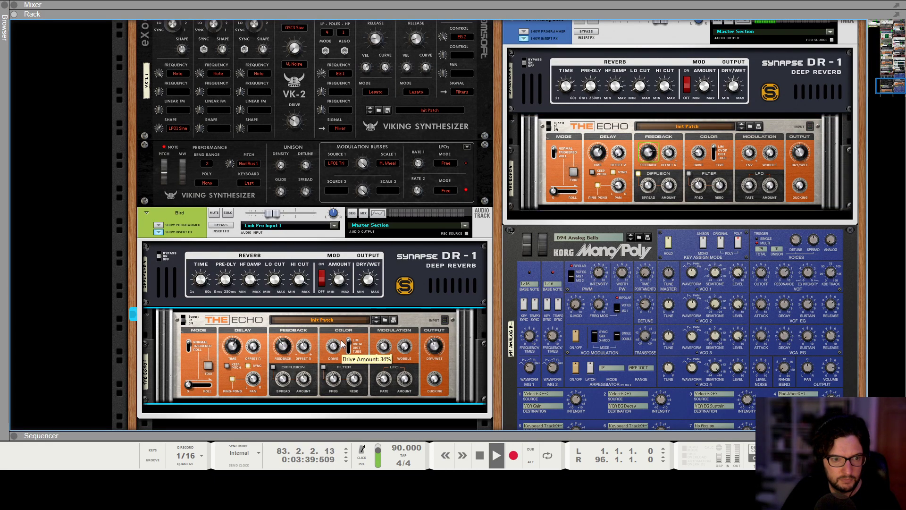
key("F7")
key("F6")
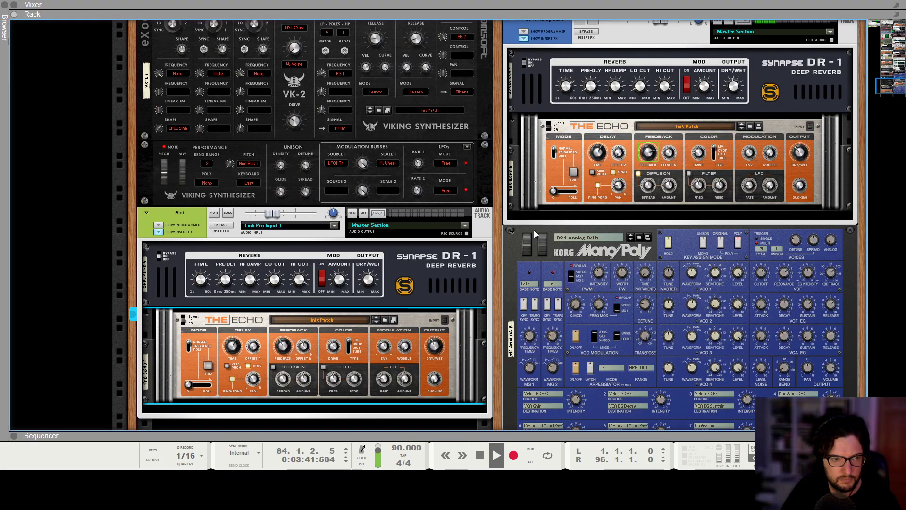
key("space")
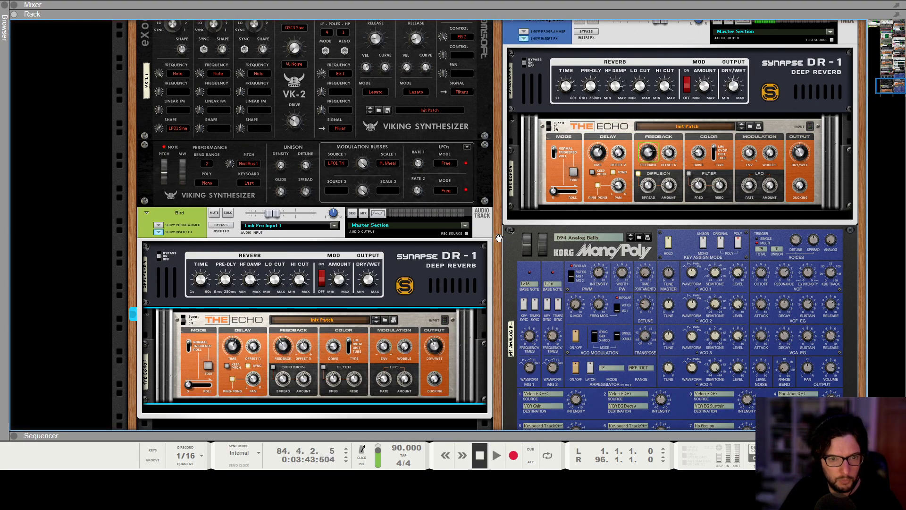
left_click(700, 162)
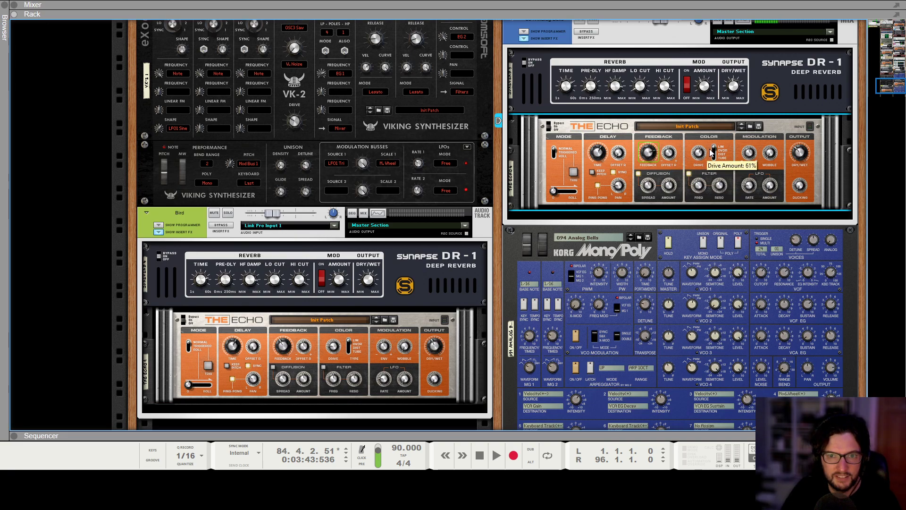
Audition the bells and their echo from about bar 74, then return the song position to the start
key("F7")
left_click(654, 60)
key("space")
key("F6")
key("F7")
key("space")
key("shift+Return")
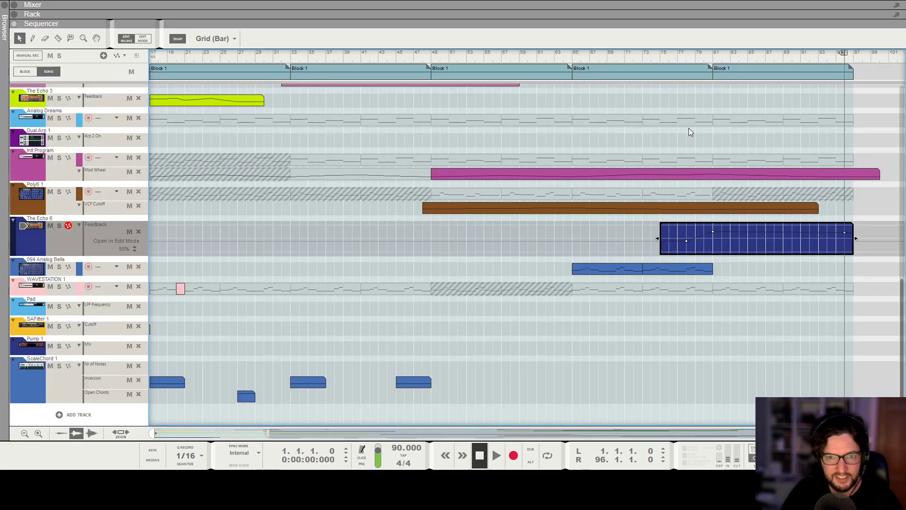
Set the song position to bar 74 and review the arrangement from the percussion tracks down to the Analog Bells lane
scroll(689, 132, "down", 1)
left_click(672, 56)
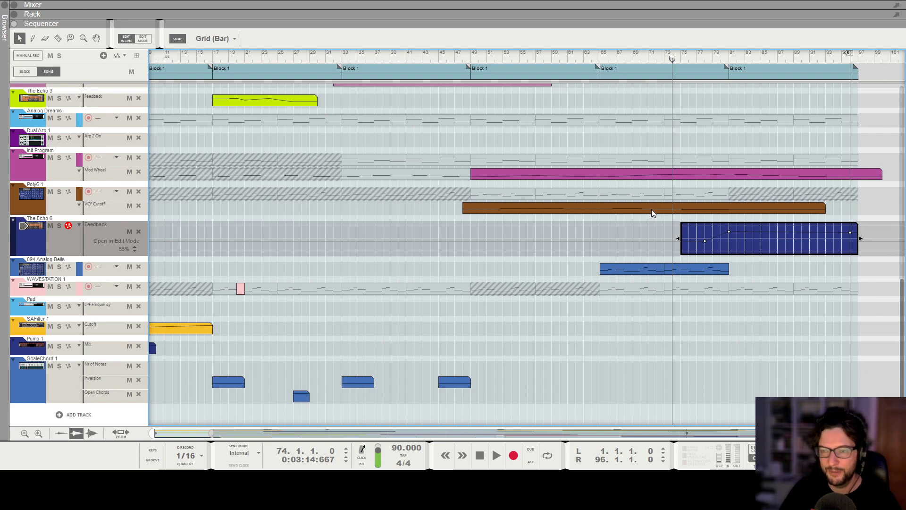
scroll(457, 251, "left", 2)
scroll(236, 149, "up", 10)
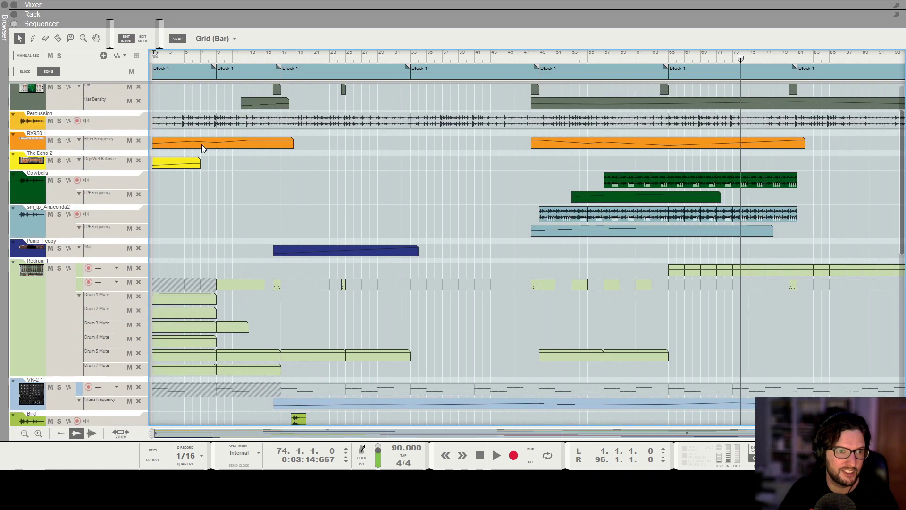
scroll(195, 141, "up", 2)
scroll(644, 214, "down", 5)
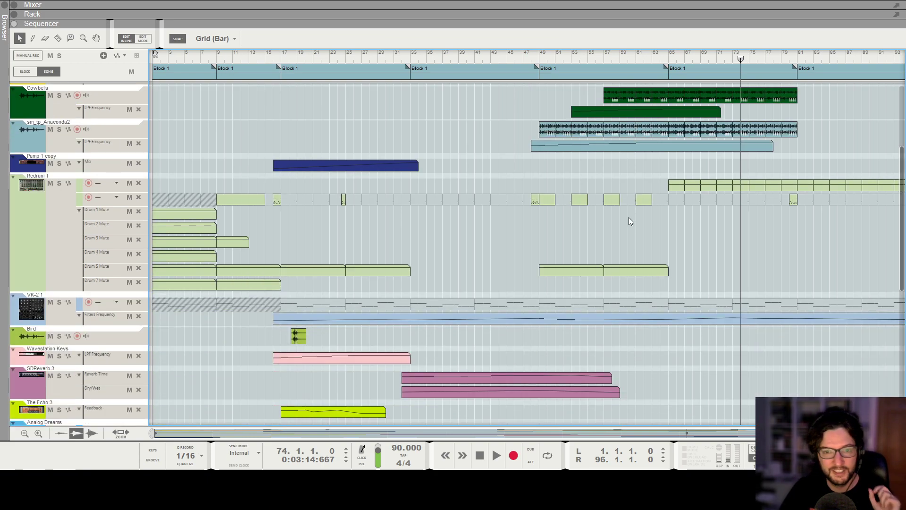
scroll(629, 217, "right", 2)
scroll(629, 217, "right", 1)
scroll(754, 215, "down", 5)
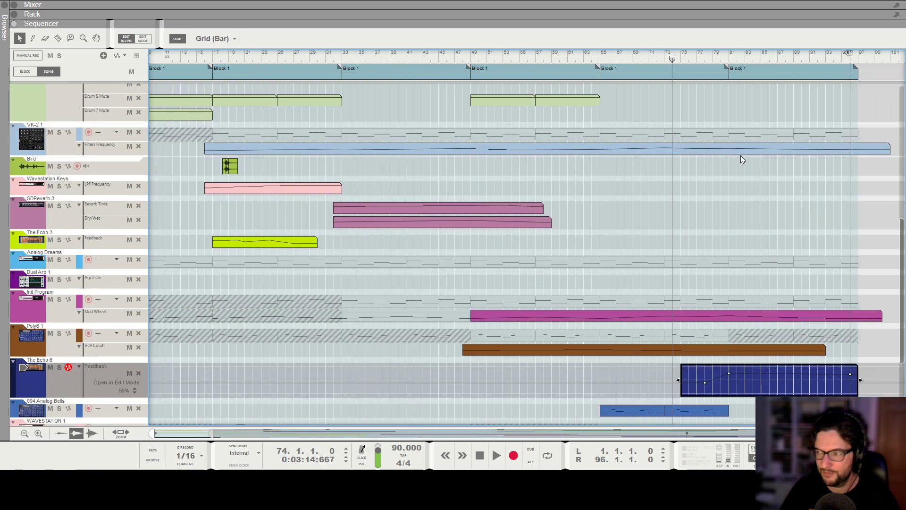
Play from bar 74 and set the 094 Analog Bells channel's level to -1.46 dB
key("space")
scroll(754, 184, "up", 4)
scroll(741, 207, "down", 2)
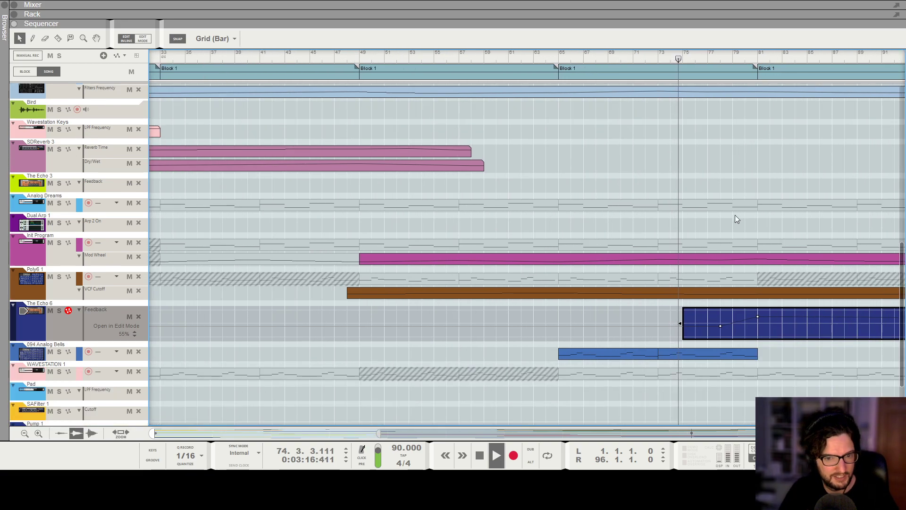
key("F5")
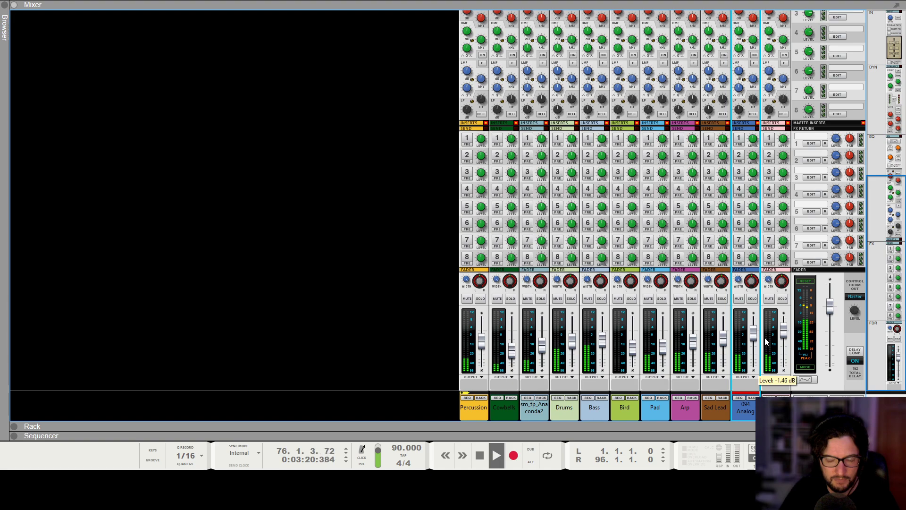
left_click(751, 398)
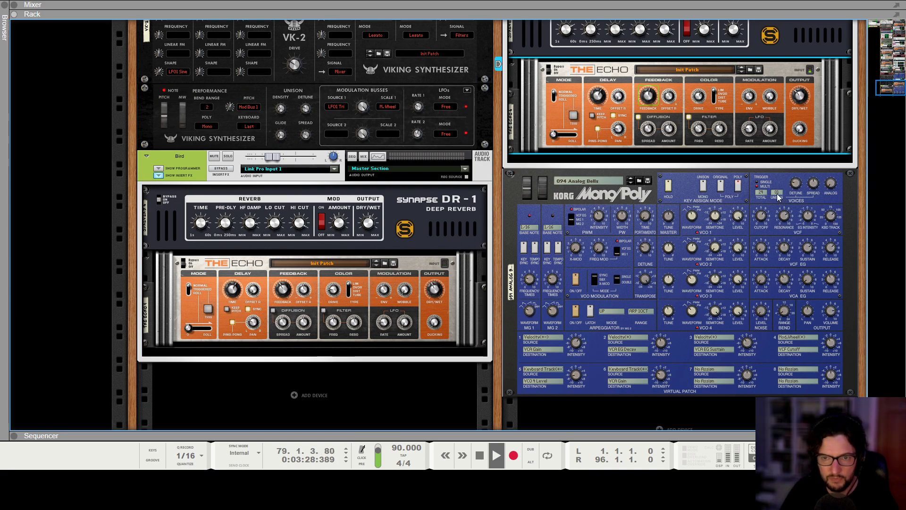
key("F7")
Raise the one-bar note at bar 80 in the second Analog Bells clip to G#4
double_click(739, 353)
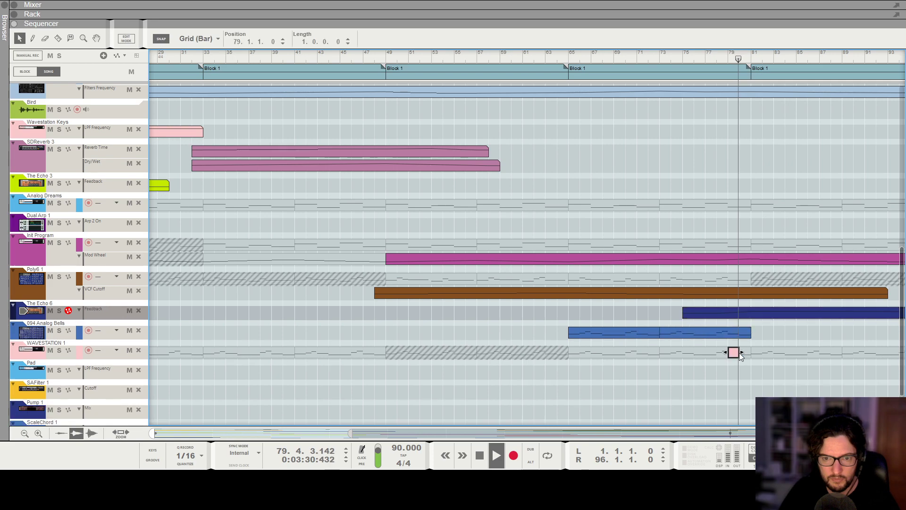
key("space")
scroll(759, 324, "up", 2)
double_click(742, 335)
scroll(560, 239, "up", 3)
left_click_drag(552, 234, 558, 193)
scroll(462, 98, "down", 1)
scroll(462, 98, "down", 2)
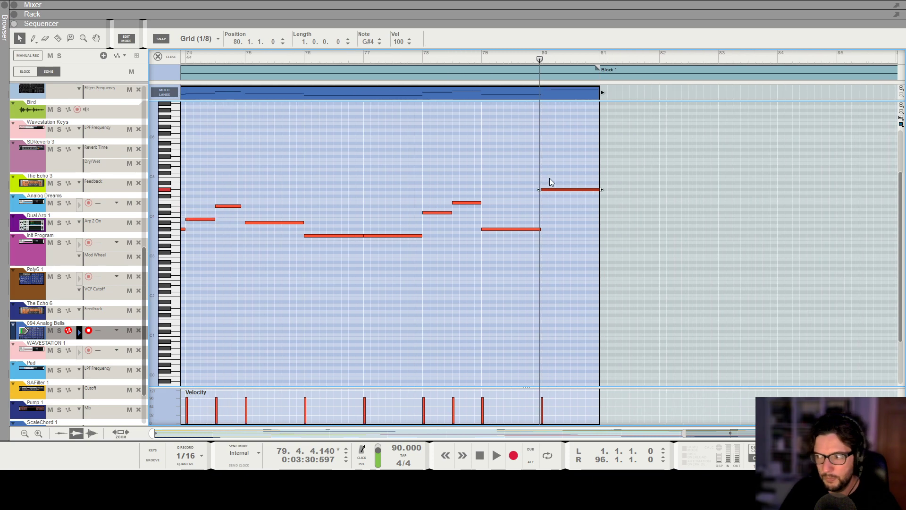
Audition the edited bell melody from bar 72 beat 4 and return to the song arrangement
left_click(307, 63)
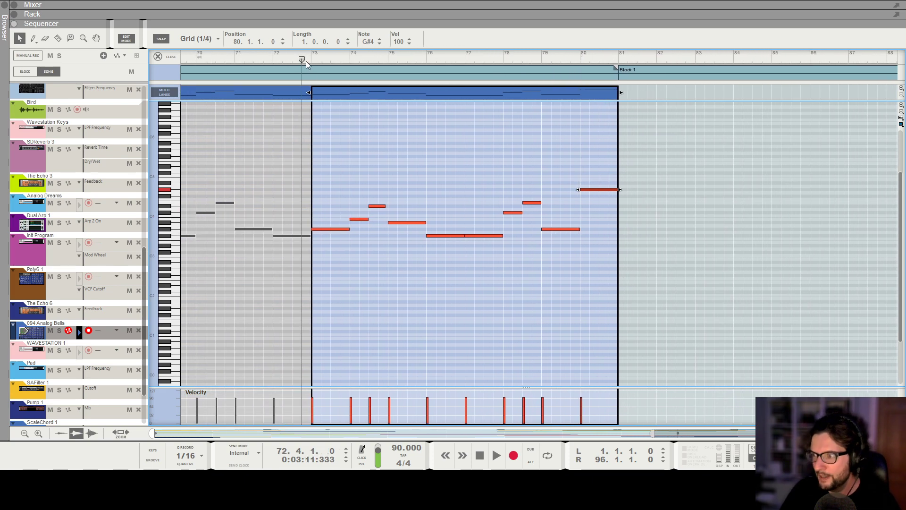
key("space")
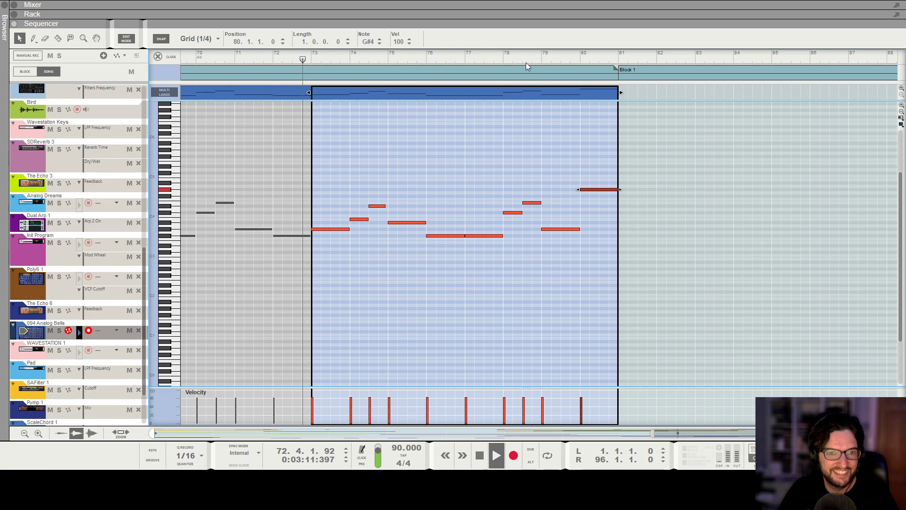
key("F6")
key("F7")
key("F6")
key("F7")
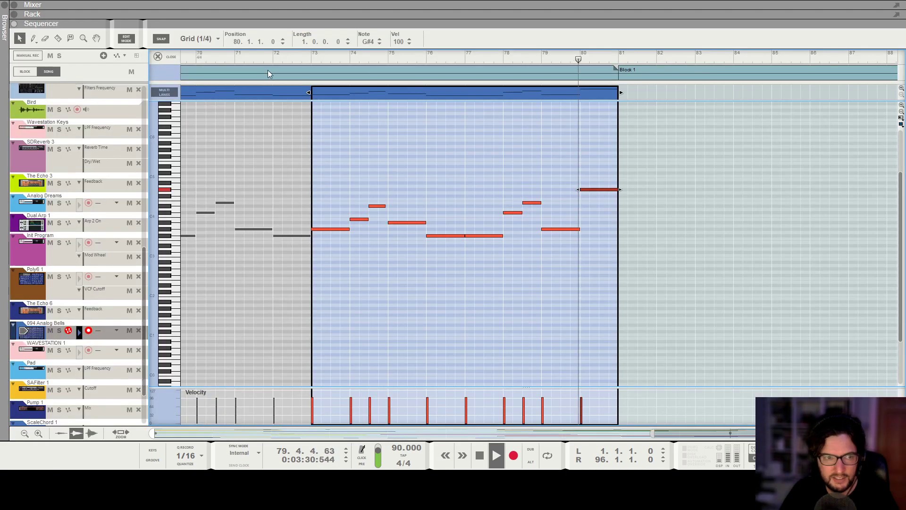
key("ctrl+e")
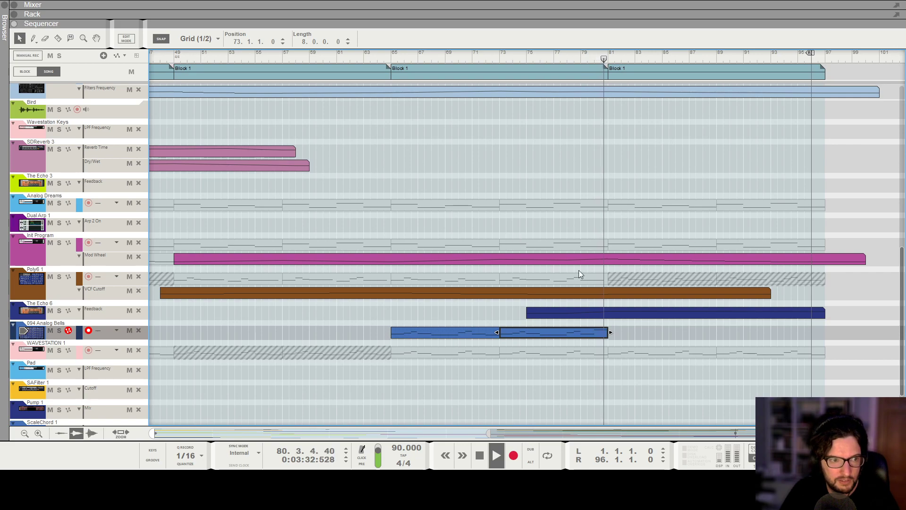
Rename the 094 Analog Bells channel as Bells and solo it for checking The Echo 6's feedback clip
left_click(694, 322)
key("F5")
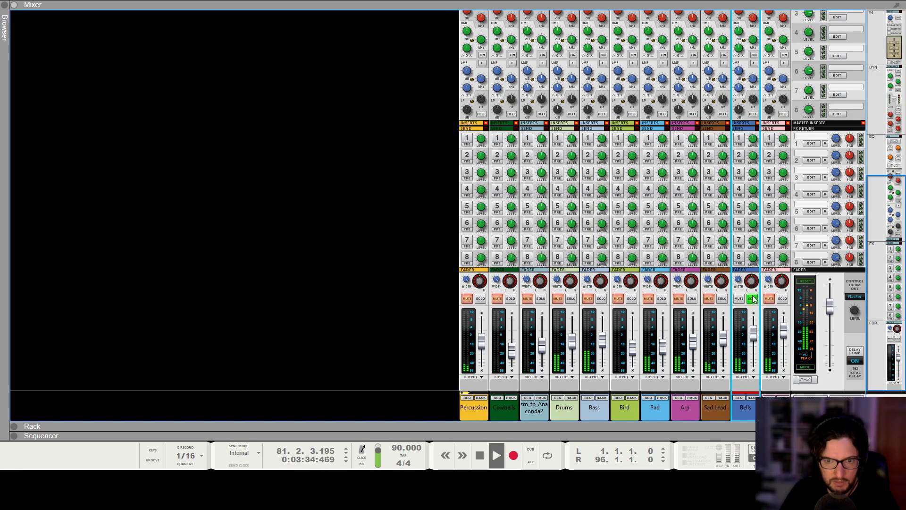
key("F7")
left_click(618, 323)
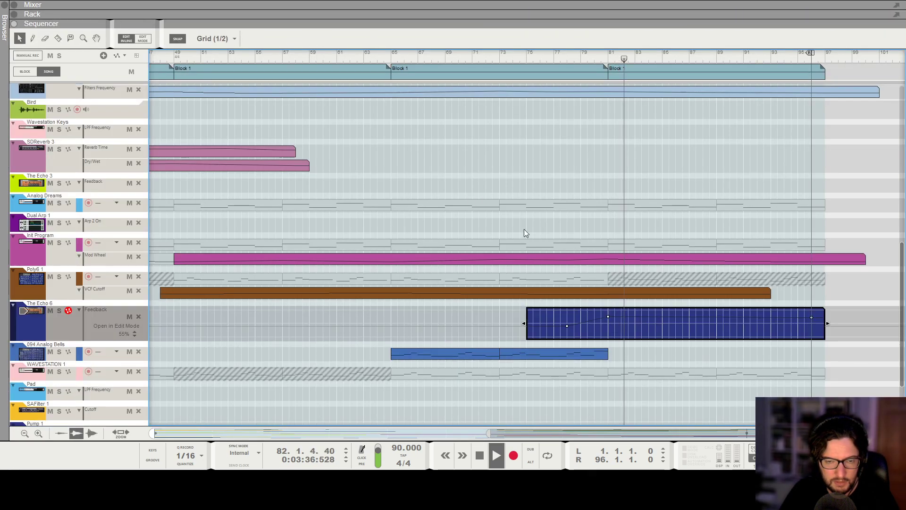
Set the ping-pong pan of The Echo on the Bells channel to -44 and replay from bar 79
key("F6")
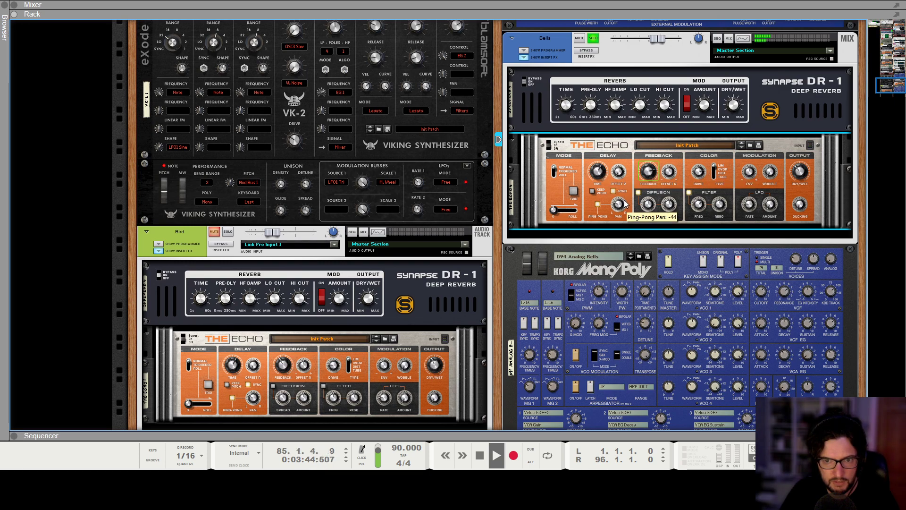
key("F7")
left_click(584, 55)
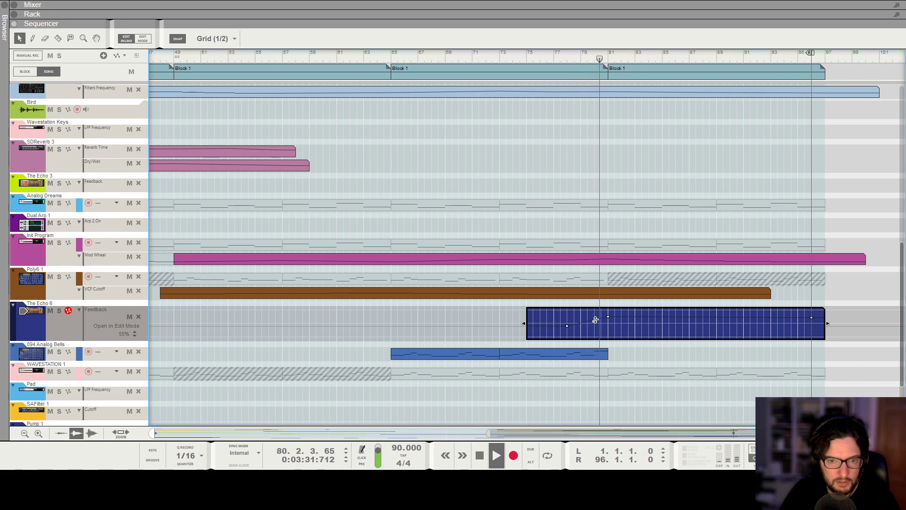
Unsolo the Bells channel and stop playback after hearing it in the full mix
key("F5")
left_click(751, 299)
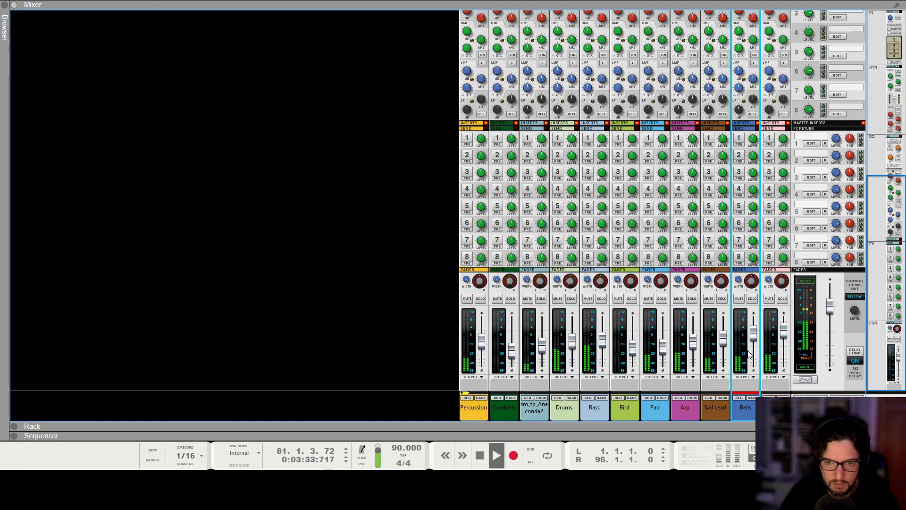
key("F6")
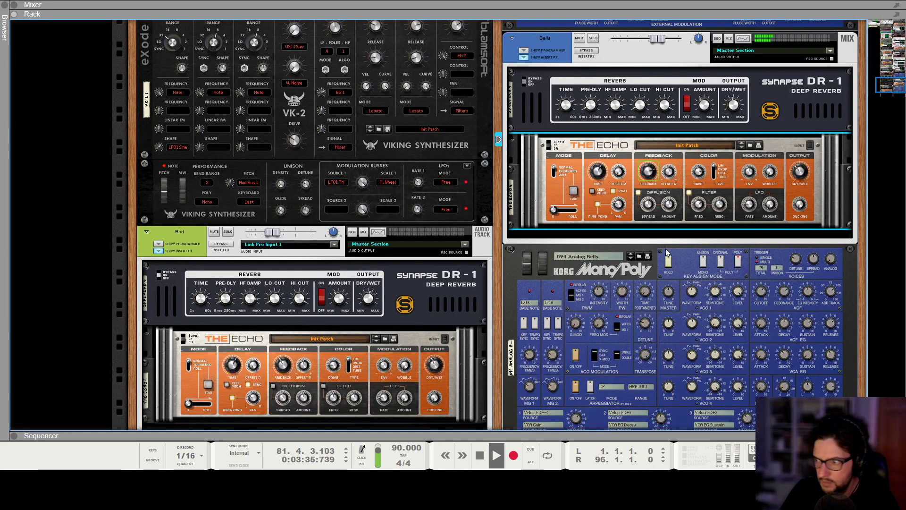
key("space")
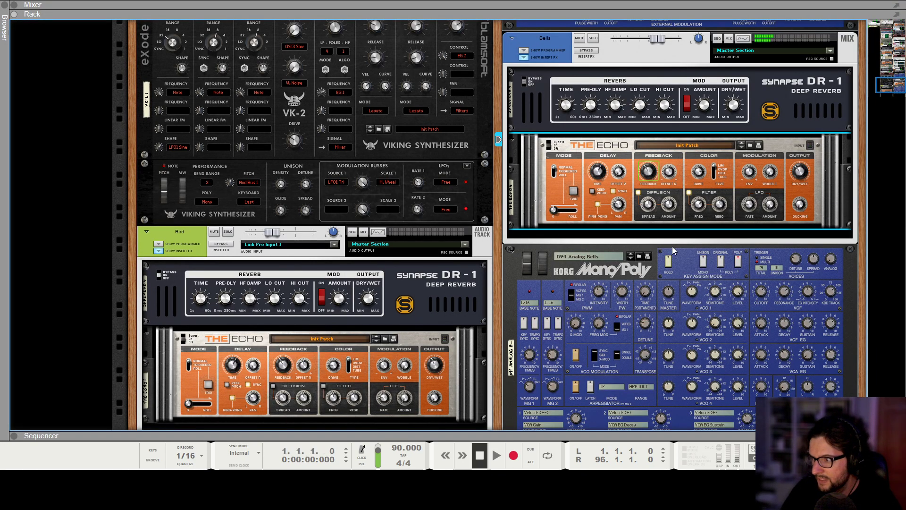
Set the song position to bar 77 and the Mono/Poly's Analog amount to 2.03
key("F7")
key("F6")
key("F7")
left_click(614, 60)
key("F6")
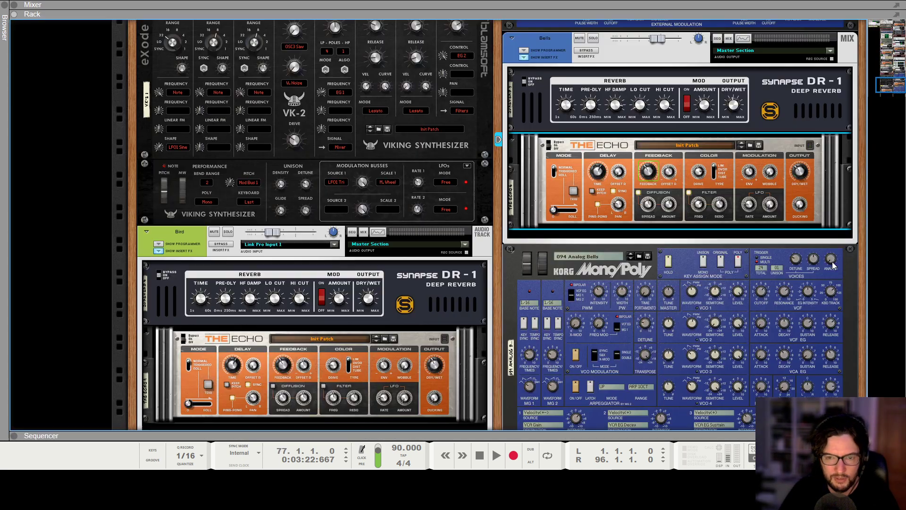
left_click(787, 267)
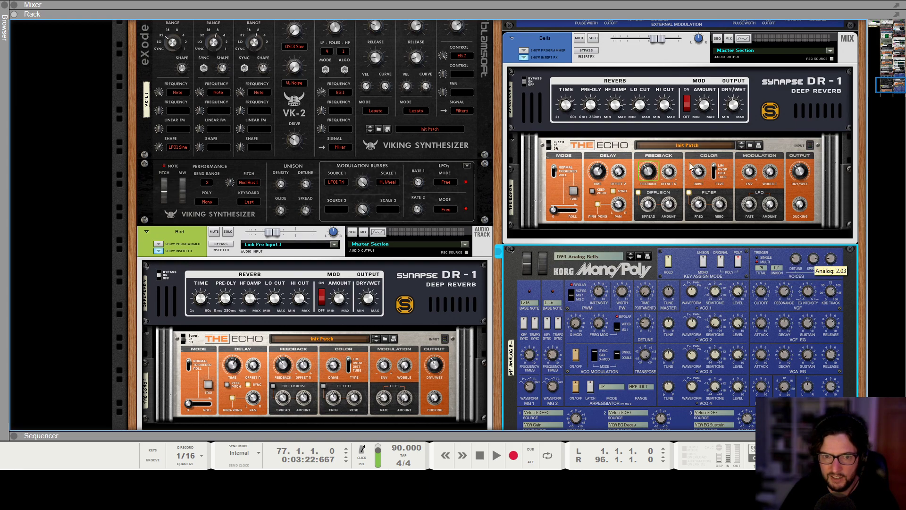
Play from bar 73 and lower the Bells channel's level to -4.65 dB
key("F7")
left_click_drag(614, 60, 569, 61)
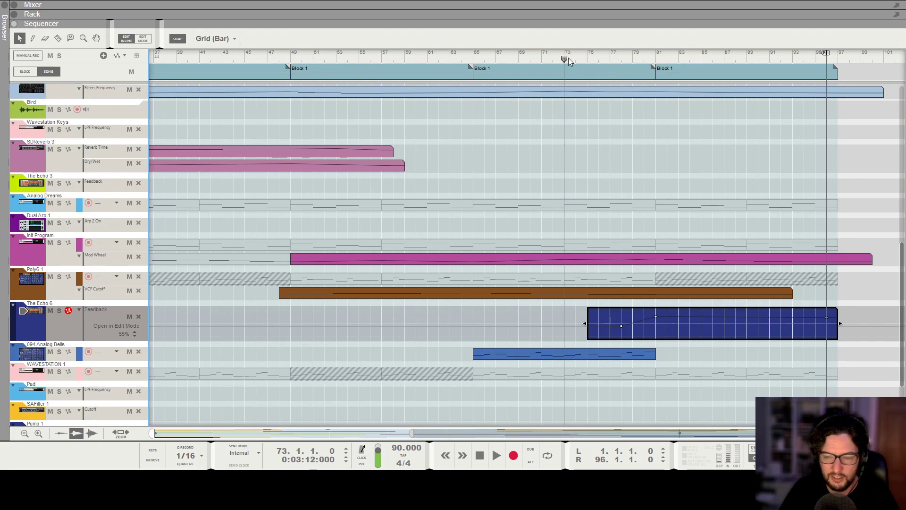
key("space")
key("F5")
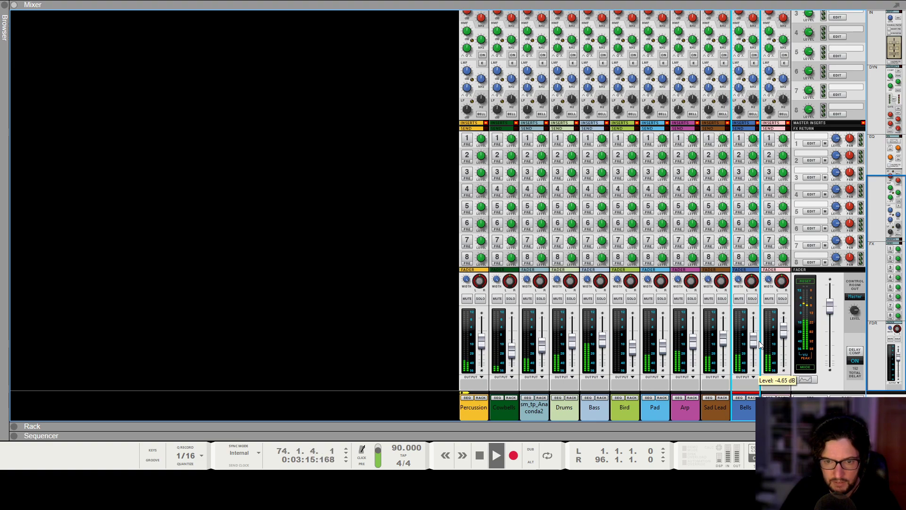
Reduce the dry/wet amount of The Echo on the Bells channel and stop playback
key("F6")
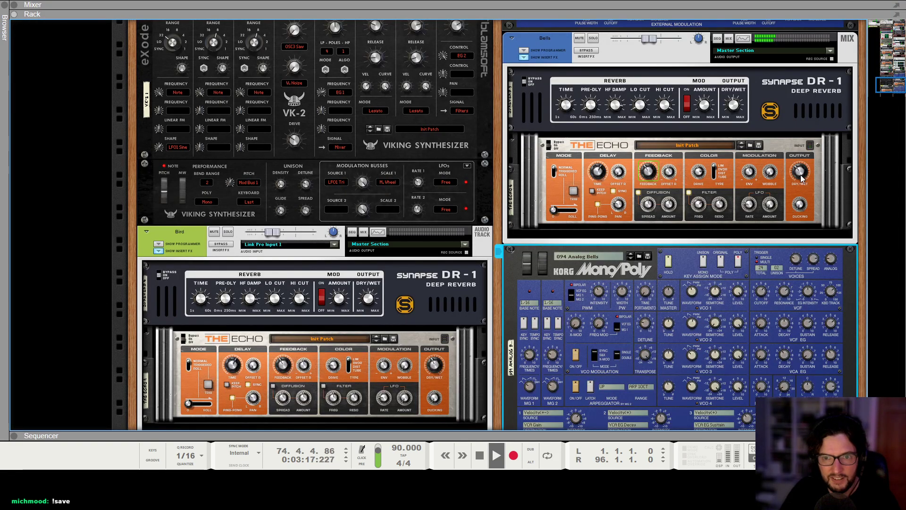
left_click_drag(801, 172, 803, 185)
key("space")
left_click(811, 262)
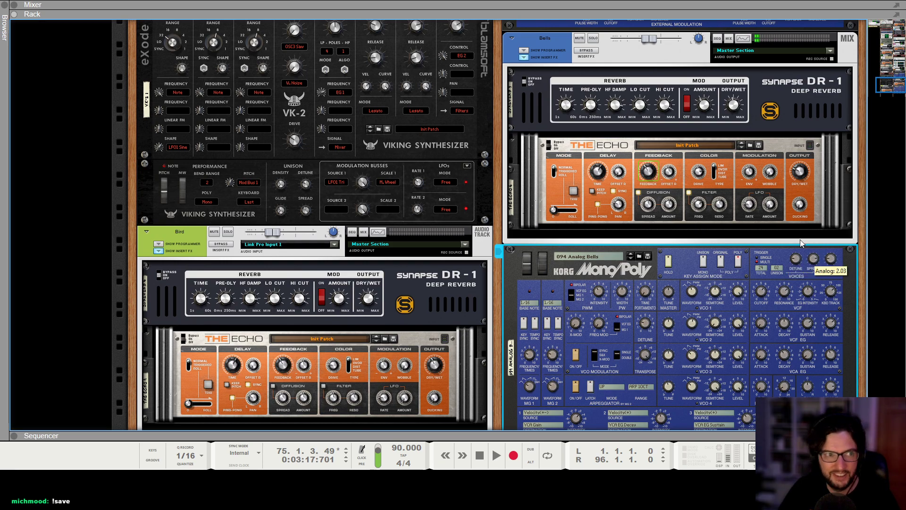
Play the song from bar 65 to audition the adjusted Bells part
key("F7")
left_click(473, 54)
key("space")
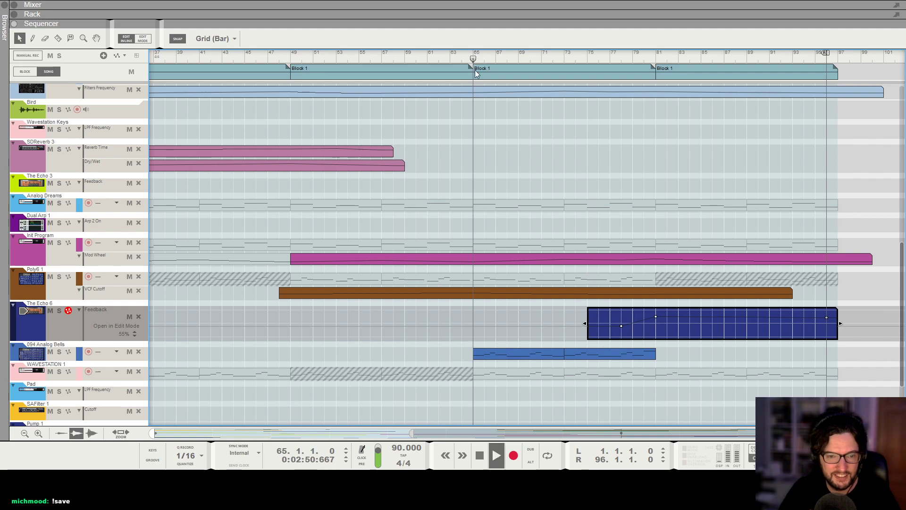
Set the Mono/Poly's Analog amount to 2.19 and lower the Bells channel's level to -7.33 dB during playback
key("F6")
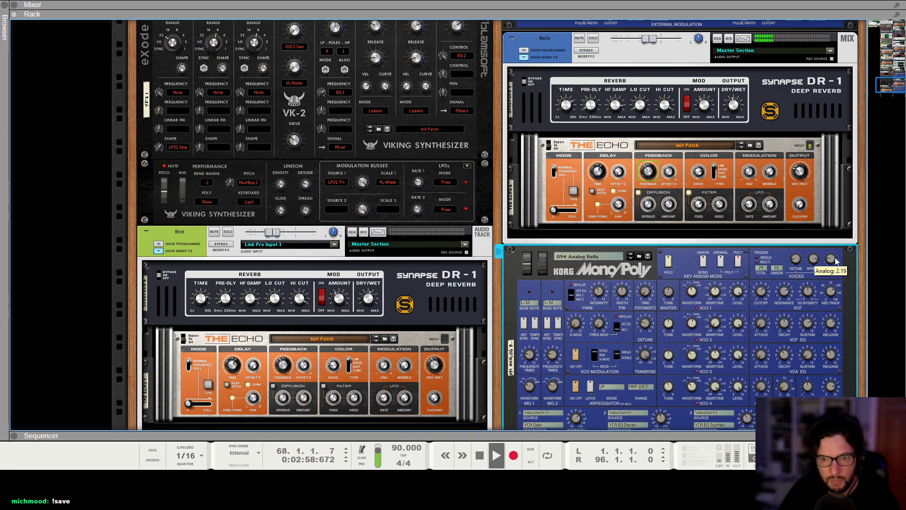
key("F7")
scroll(822, 255, "down", 5)
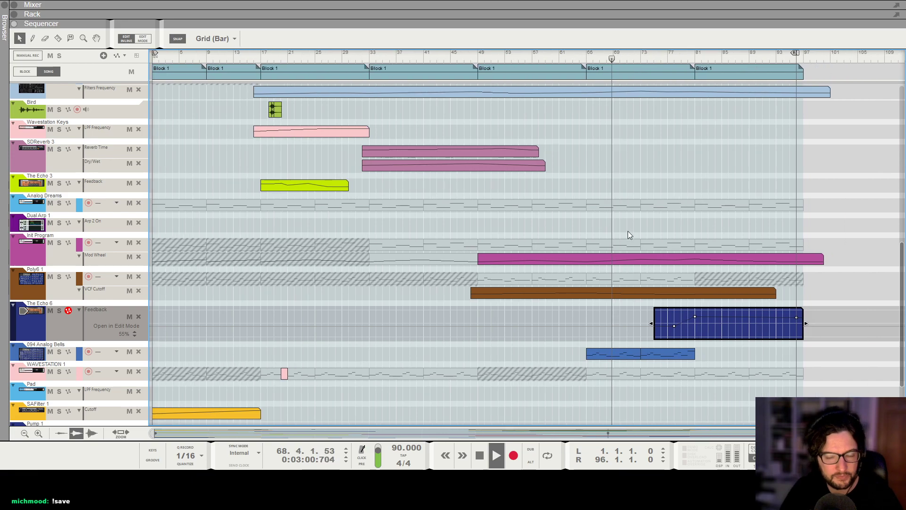
scroll(651, 252, "up", 10)
scroll(766, 252, "up", 5)
scroll(689, 307, "right", 3)
scroll(693, 297, "down", 2)
scroll(780, 278, "down", 1)
scroll(731, 282, "down", 8)
scroll(692, 248, "down", 2)
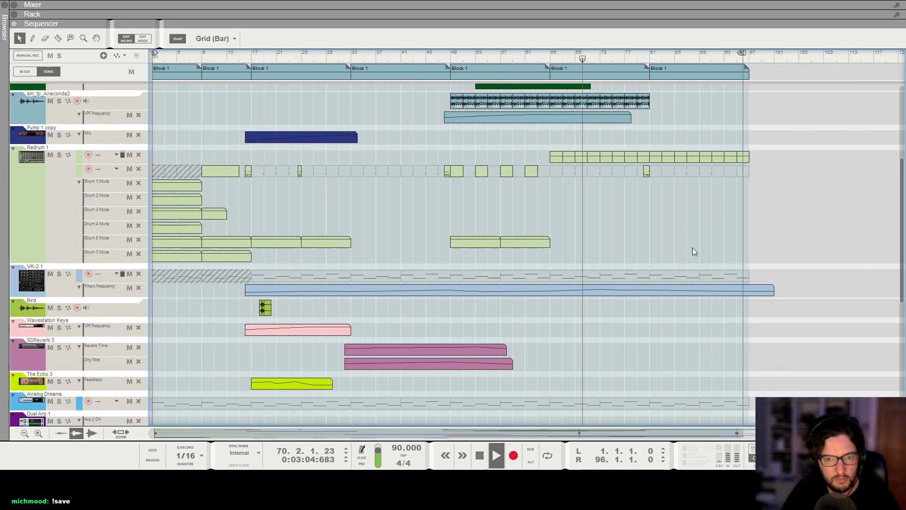
key("F5")
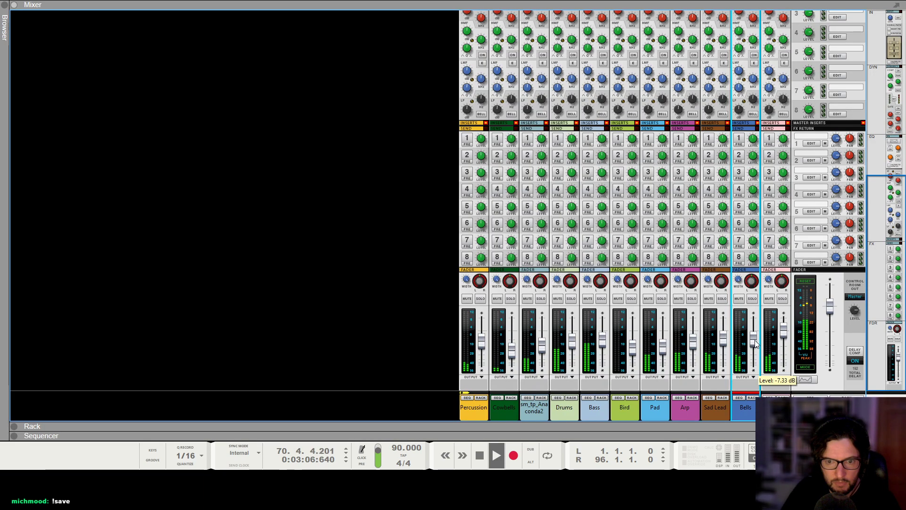
key("F7")
Inspect the lower synth tracks and automation lanes around the Bells part while the song plays from bar 71
scroll(750, 336, "down", 2)
scroll(726, 318, "down", 4)
scroll(661, 290, "up", 3)
scroll(663, 290, "up", 1)
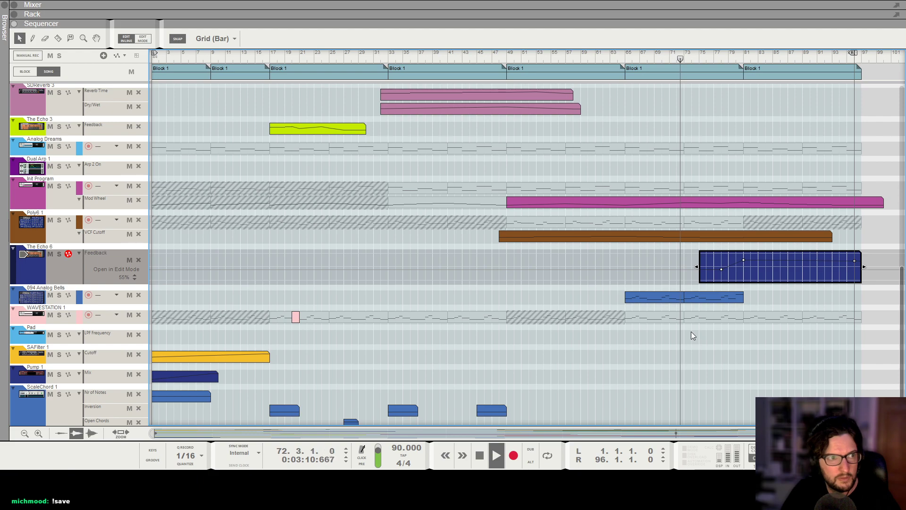
scroll(692, 330, "down", 3)
scroll(718, 320, "up", 2)
scroll(719, 321, "up", 1)
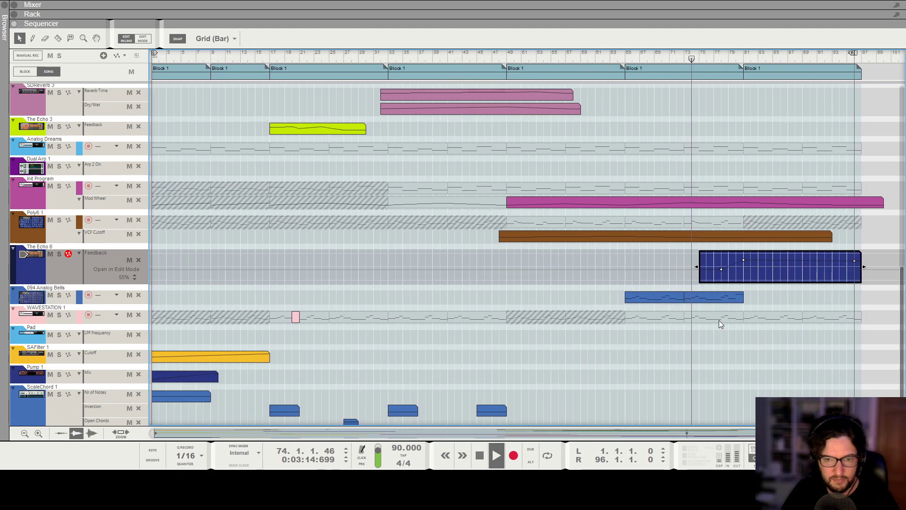
scroll(718, 320, "down", 1)
scroll(718, 320, "up", 2)
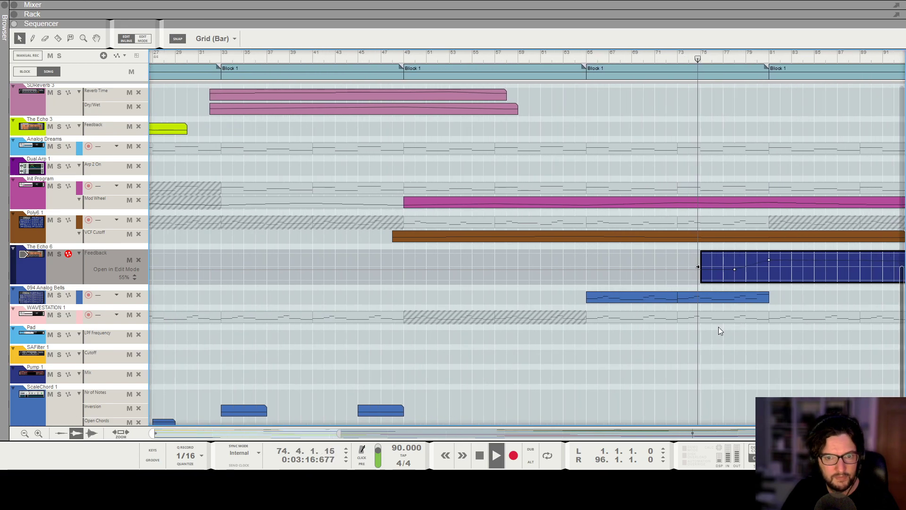
scroll(717, 320, "down", 1)
scroll(717, 320, "right", 2)
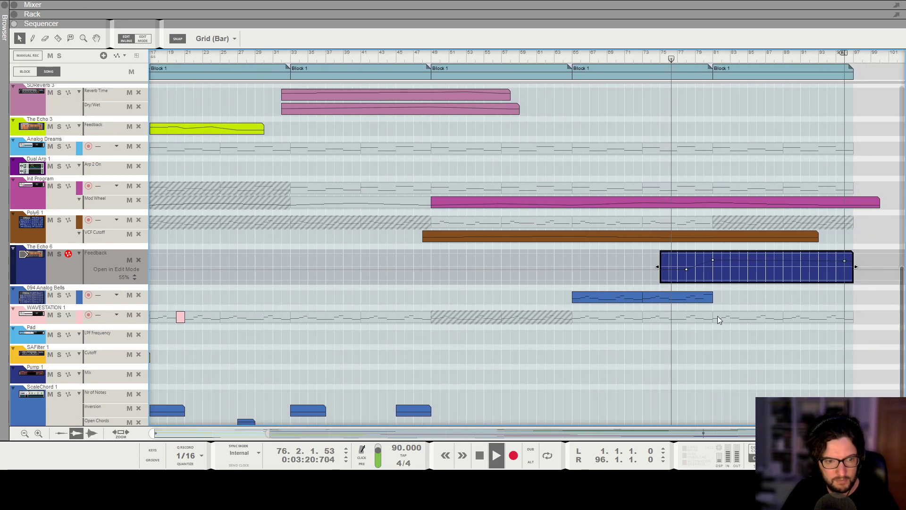
Review the percussion, drum and synth tracks across the transition into the last block at bar 81 during playback
scroll(718, 320, "up", 10)
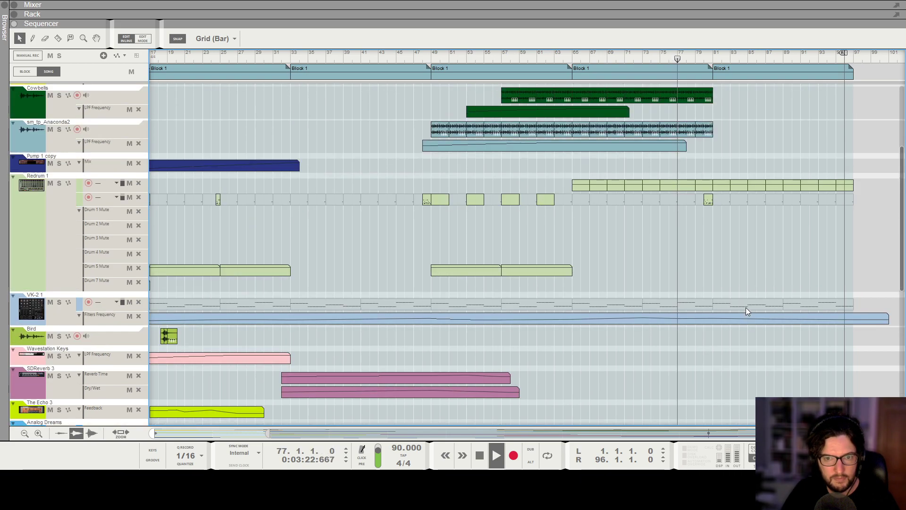
scroll(749, 293, "down", 10)
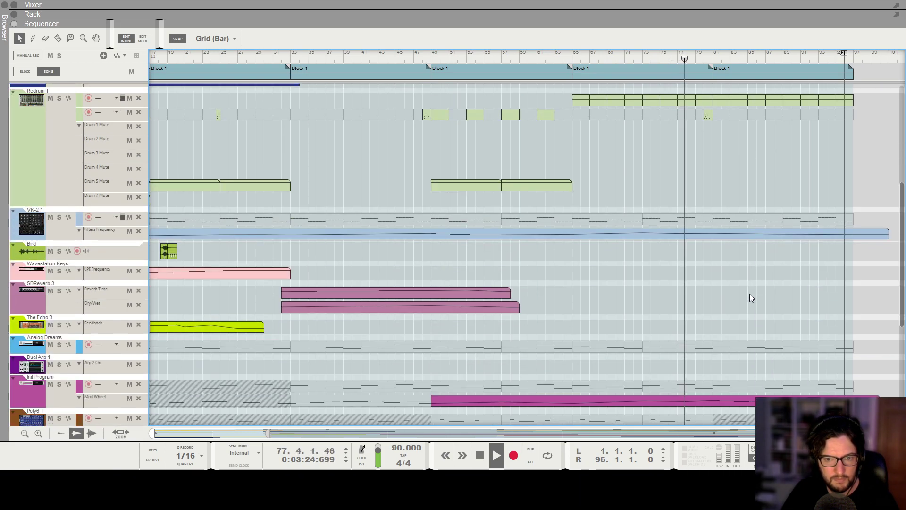
scroll(749, 294, "up", 3)
scroll(749, 298, "up", 5)
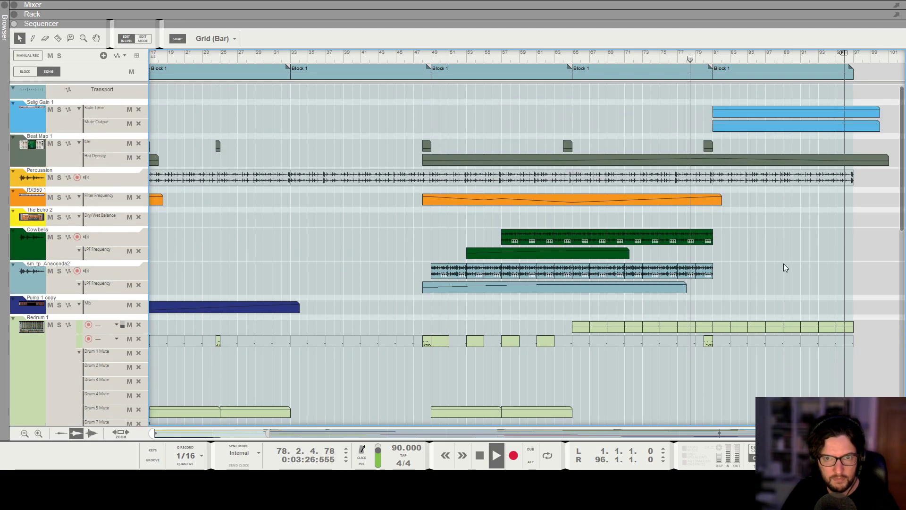
scroll(799, 255, "down", 5)
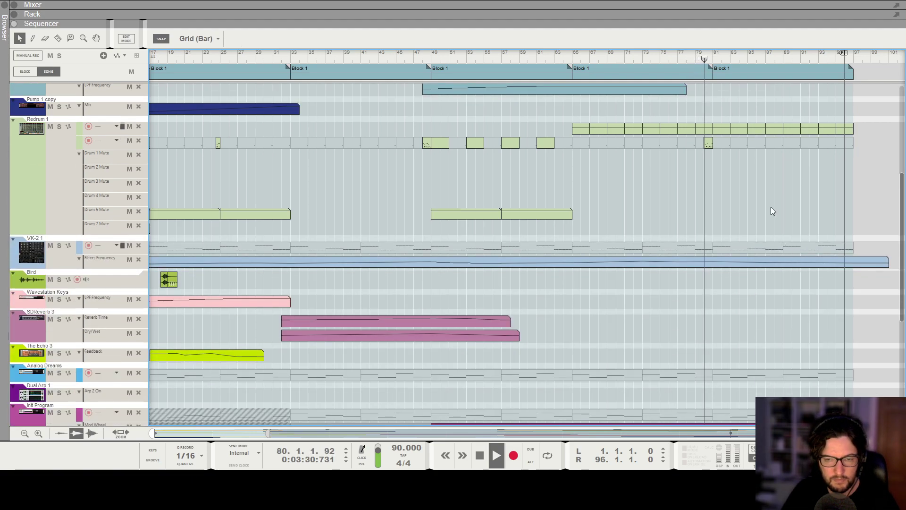
scroll(769, 208, "up", 2)
scroll(774, 213, "up", 3)
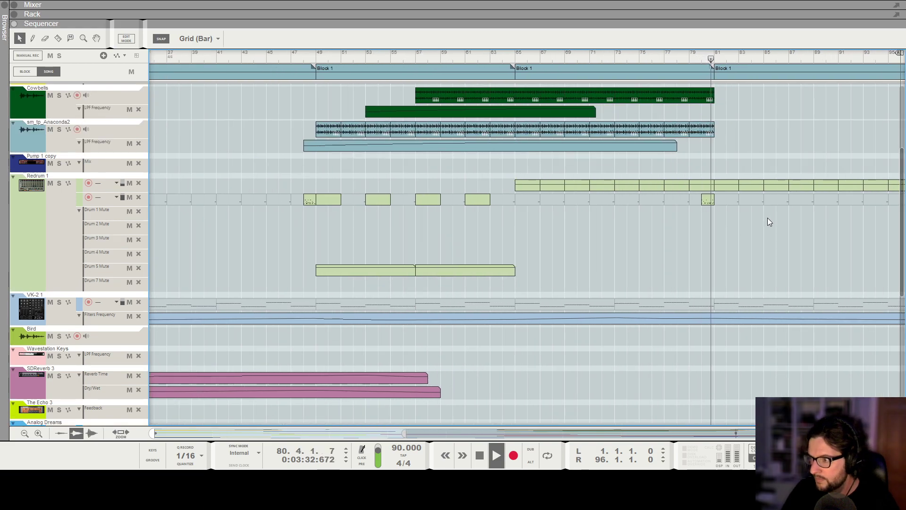
scroll(768, 217, "right", 2)
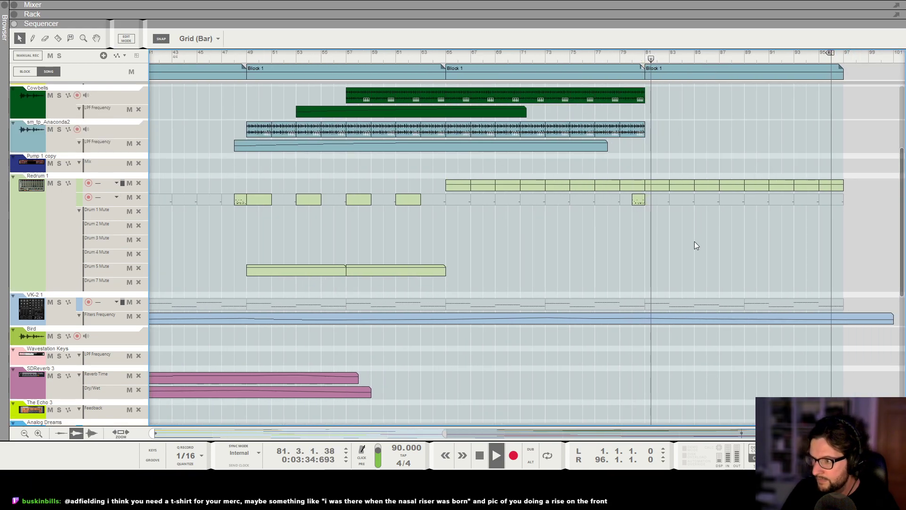
scroll(700, 216, "down", 5)
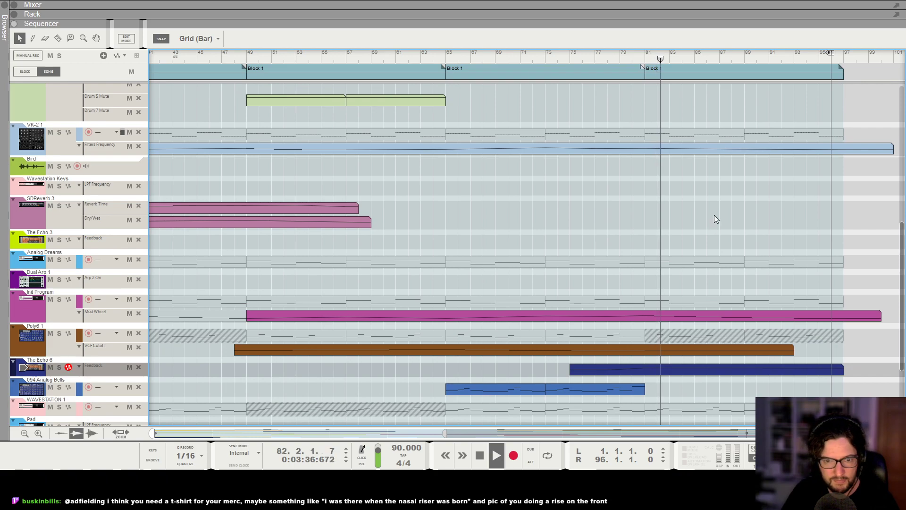
scroll(715, 215, "down", 3)
scroll(717, 216, "down", 1)
scroll(717, 216, "up", 14)
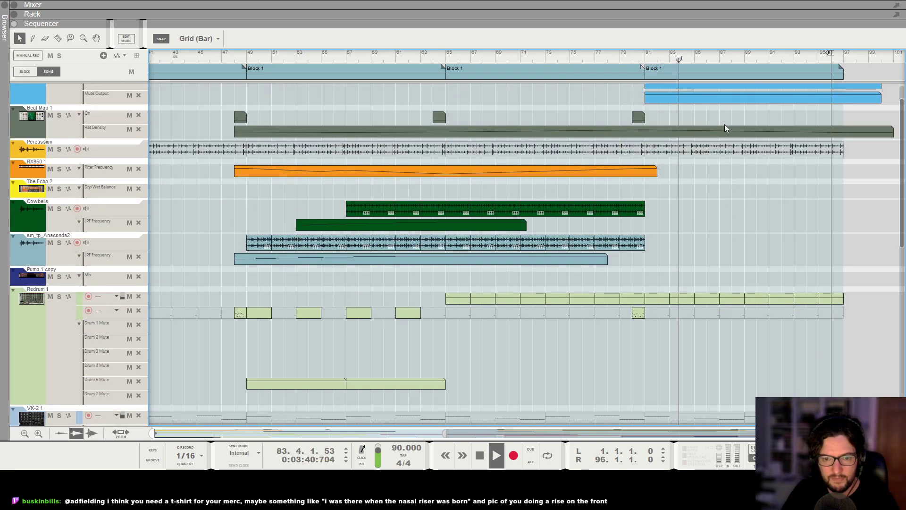
scroll(745, 175, "down", 7)
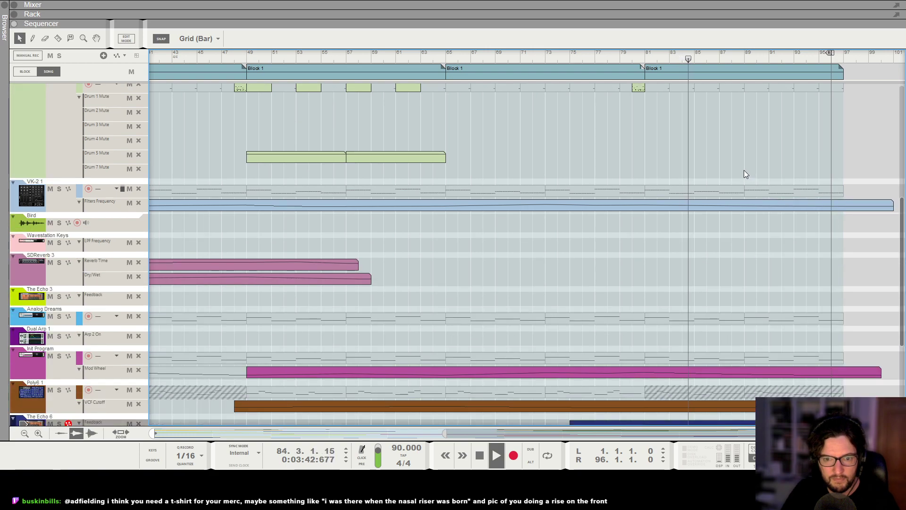
scroll(744, 171, "up", 4)
Stop playback and copy the first 8-bar VK-2 clip from inside Block 1, returning to the song arrangement
left_click(727, 71)
left_click(569, 58)
key("KP_0")
scroll(573, 58, "down", 4)
scroll(574, 57, "down", 4)
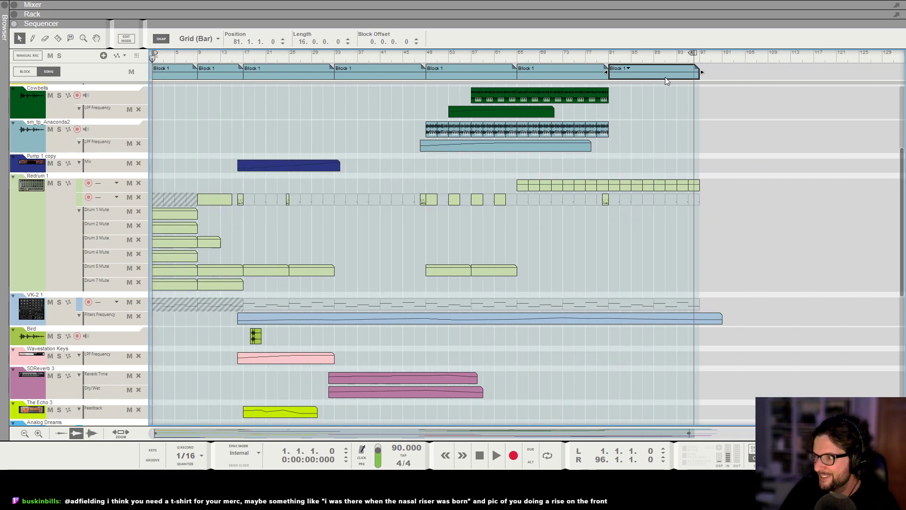
double_click(665, 78)
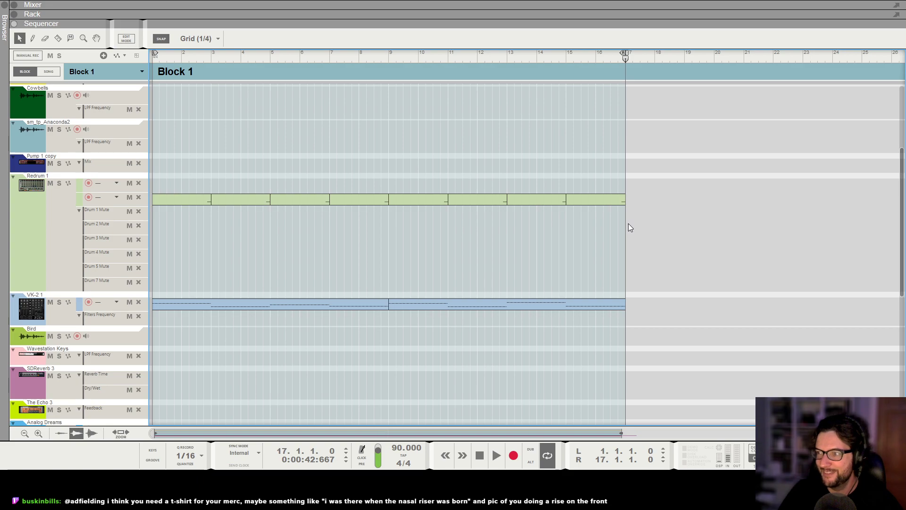
scroll(631, 228, "down", 5)
scroll(664, 238, "down", 5)
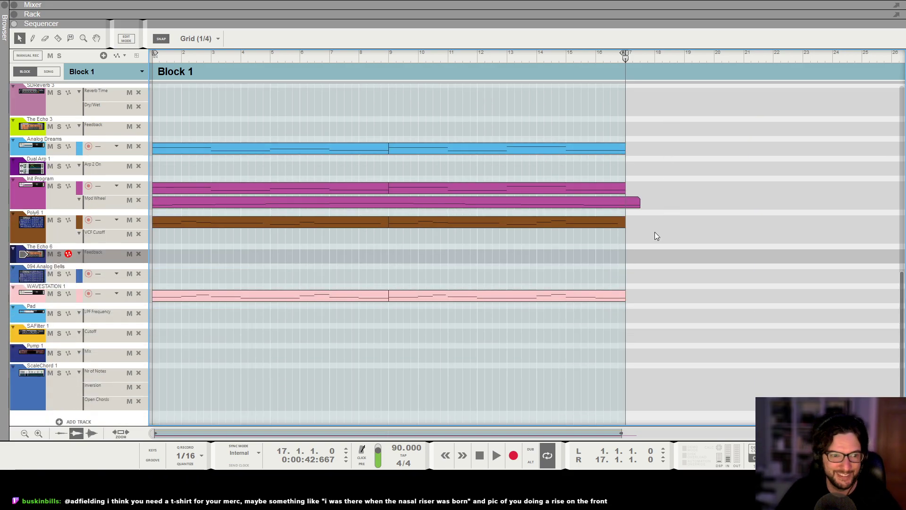
scroll(628, 269, "down", 1)
scroll(510, 340, "up", 3)
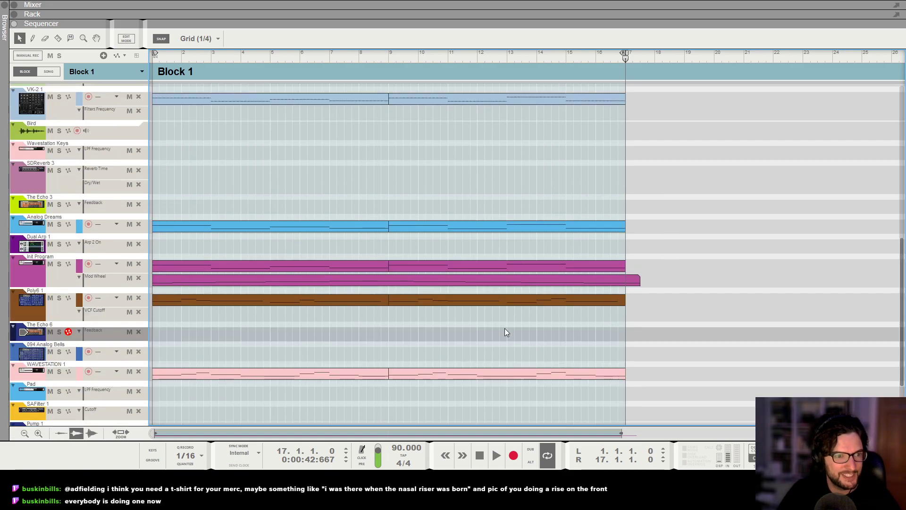
scroll(233, 208, "up", 4)
left_click(194, 212)
left_click(49, 71)
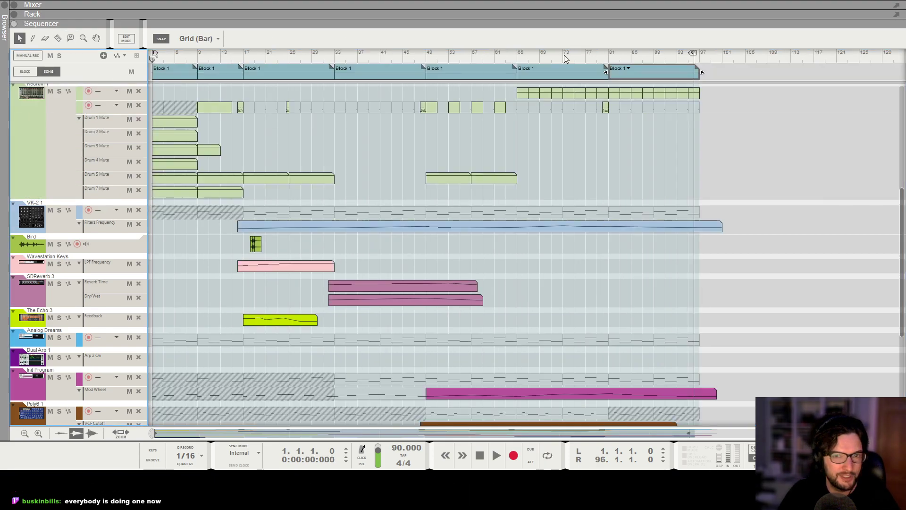
Paste the copied 8-bar VK-2 clip into the song at bar 81, undoing any extra pastes
left_click(607, 55)
key("ctrl+v")
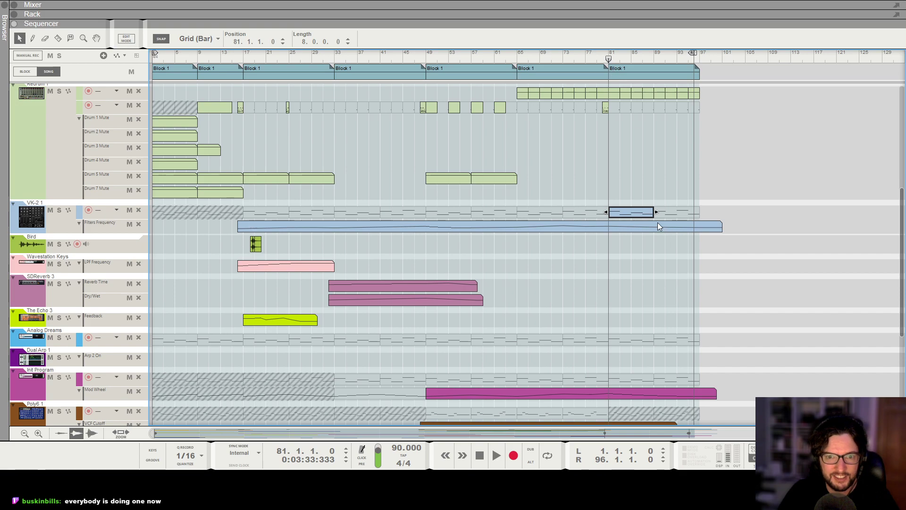
key("ctrl+c")
key("ctrl+v")
key("ctrl+z")
key("ctrl+z")
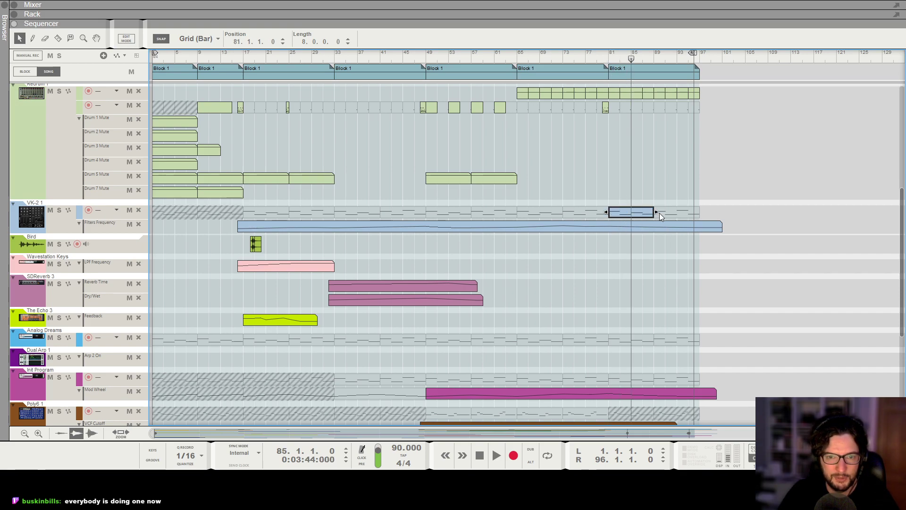
Shorten the VK-2 clip at bar 81 to 2 bars and repeat it until bar 97
left_click_drag(654, 213, 620, 213)
key("ctrl+c")
key("ctrl+v")
key("ctrl+v")
key("ctrl+v")
key("ctrl+v")
key("ctrl+v")
key("ctrl+v")
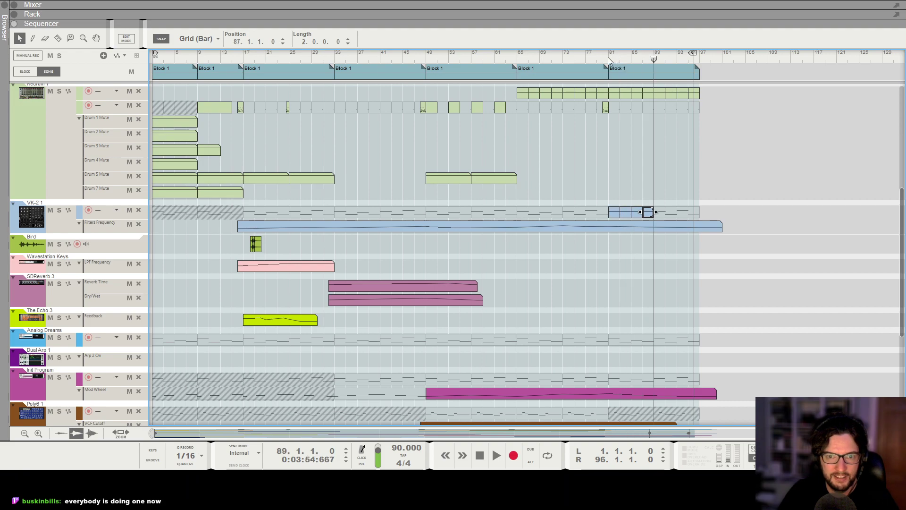
key("ctrl+v")
Create a 2-bar Analog Dreams clip at bar 81 containing one G#2 note held for both bars
left_click(607, 58)
scroll(629, 296, "down", 2)
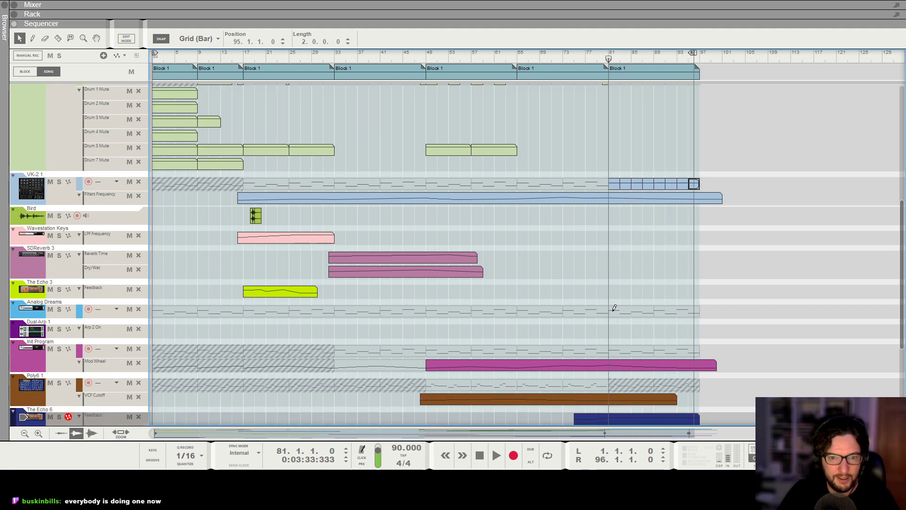
double_click(613, 313)
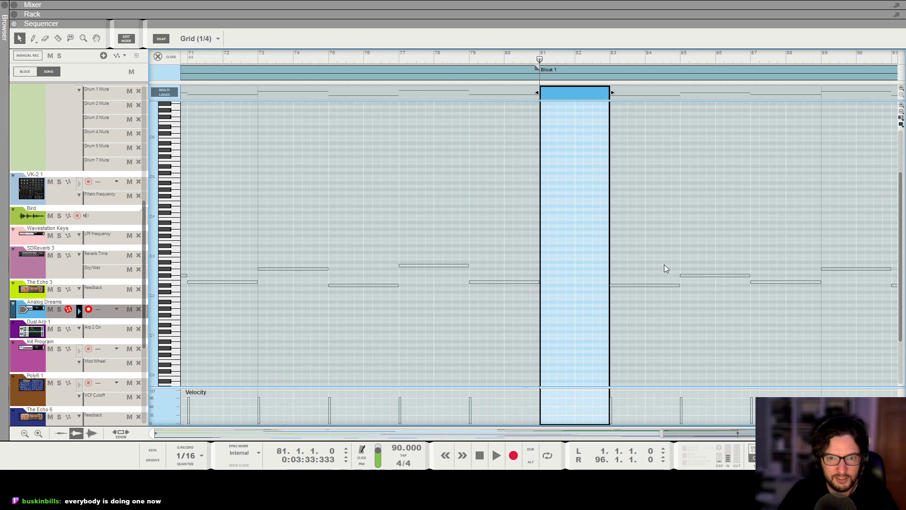
left_click_drag(545, 274, 603, 268)
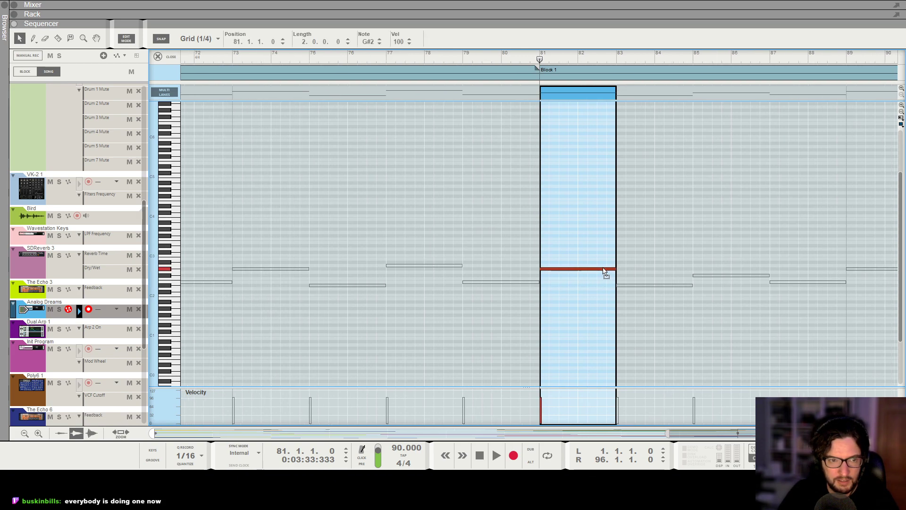
key("g")
key("g")
key("g")
key("g")
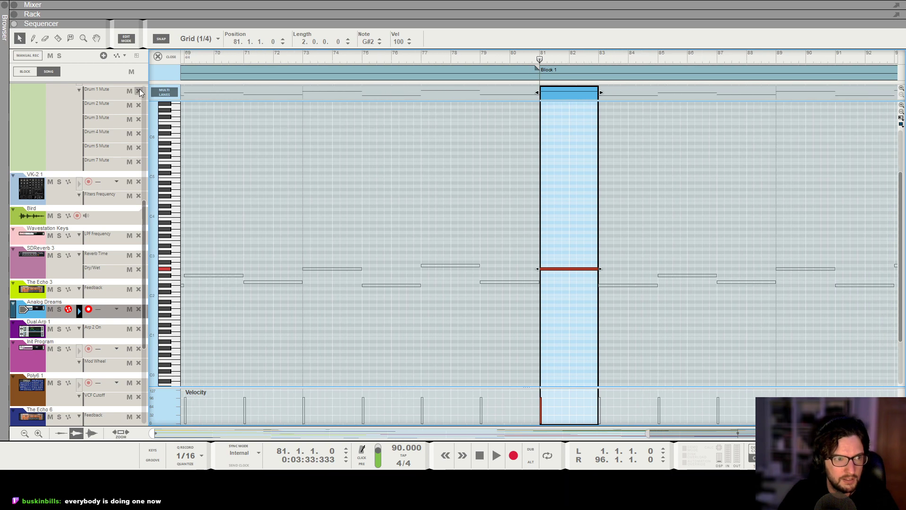
Extend the Analog Dreams clip at bar 81 to 4 bars and duplicate it until bar 97
key("space")
key("Escape")
key("space")
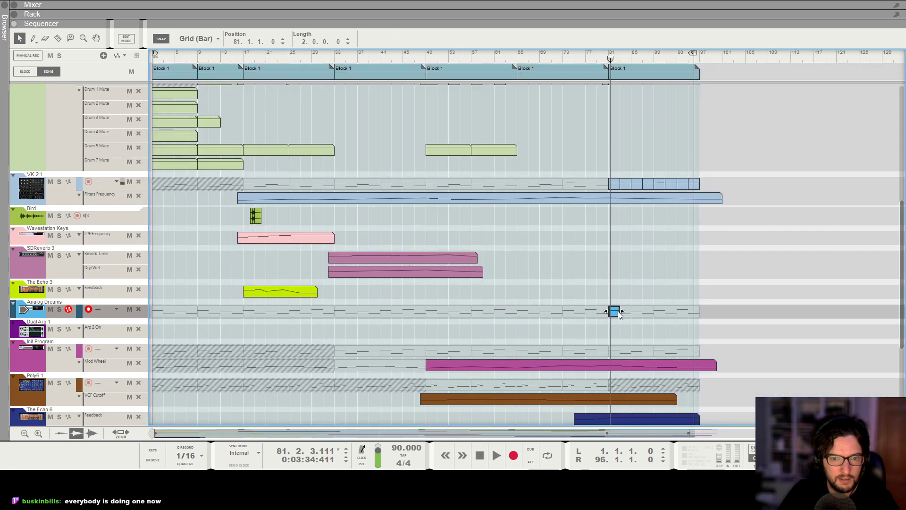
key("ctrl+d")
key("ctrl+d")
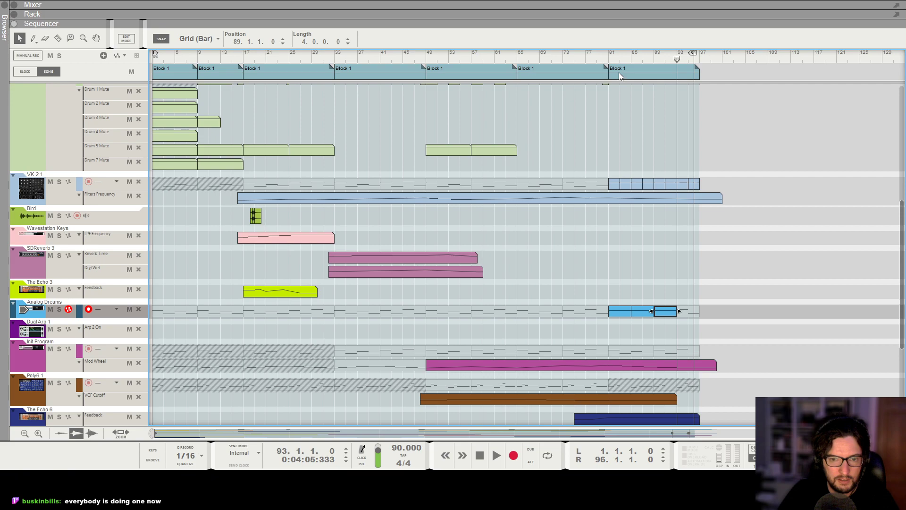
key("ctrl+d")
left_click(622, 61)
key("space")
key("space")
key("shift+Return")
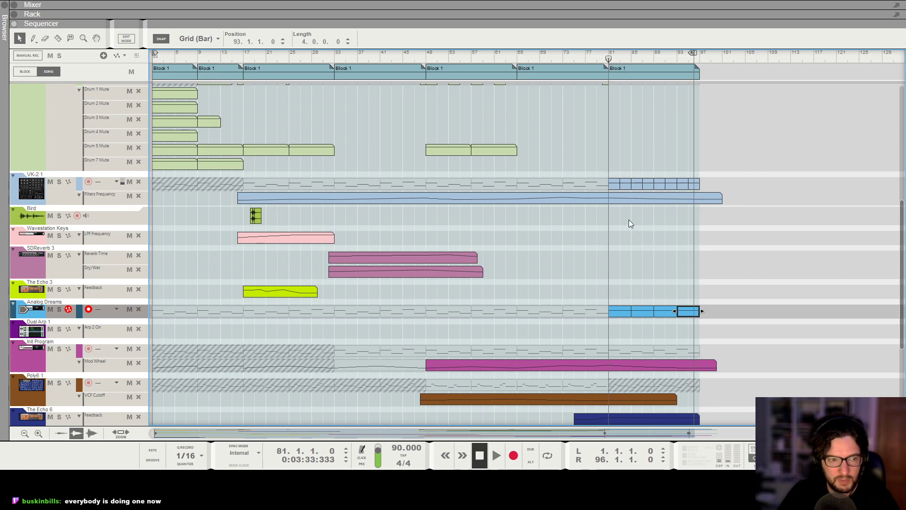
key("shift+Return")
Copy the four Analog Dreams clips from bars 81 to 97 onto the Init Program track
key("g")
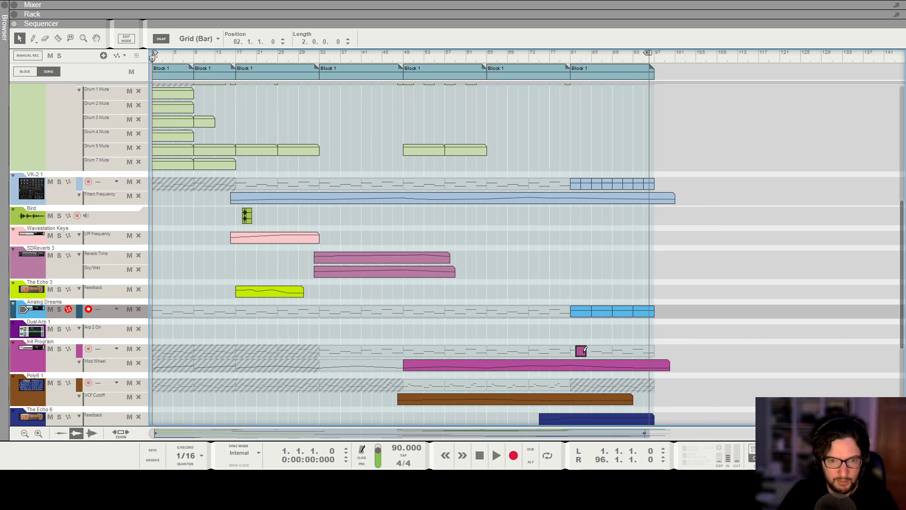
left_click_drag(667, 333, 667, 334)
left_click_drag(581, 312, 581, 352)
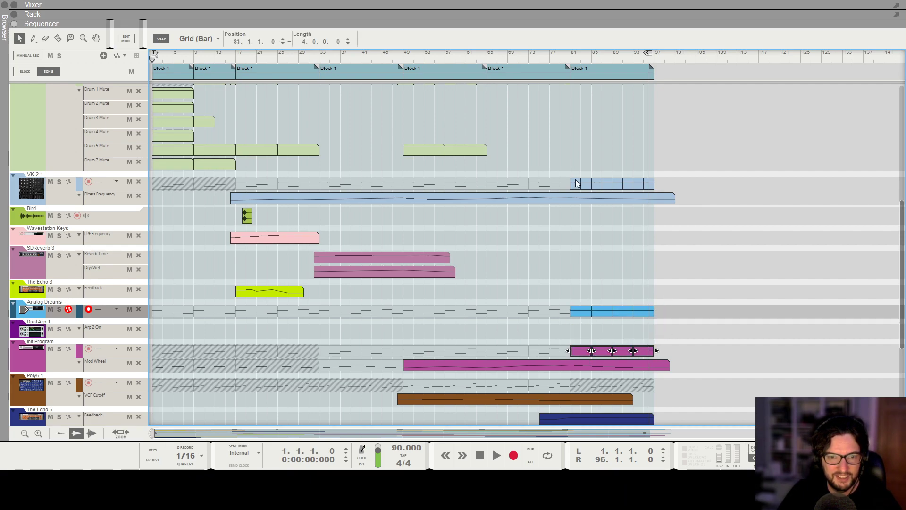
Play the song from a few bars before bar 81 to audition the new ending clips
left_click(556, 60)
key("space")
key("h")
key("h")
key("h")
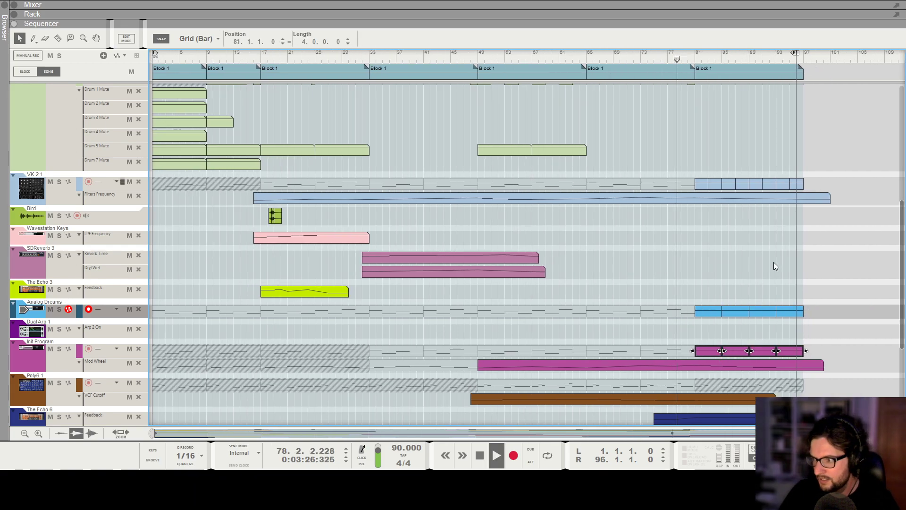
Examine the Bells channel in the mixer and the clips from bar 81 while the song's ending plays
key("g")
scroll(773, 261, "down", 3)
key("F5")
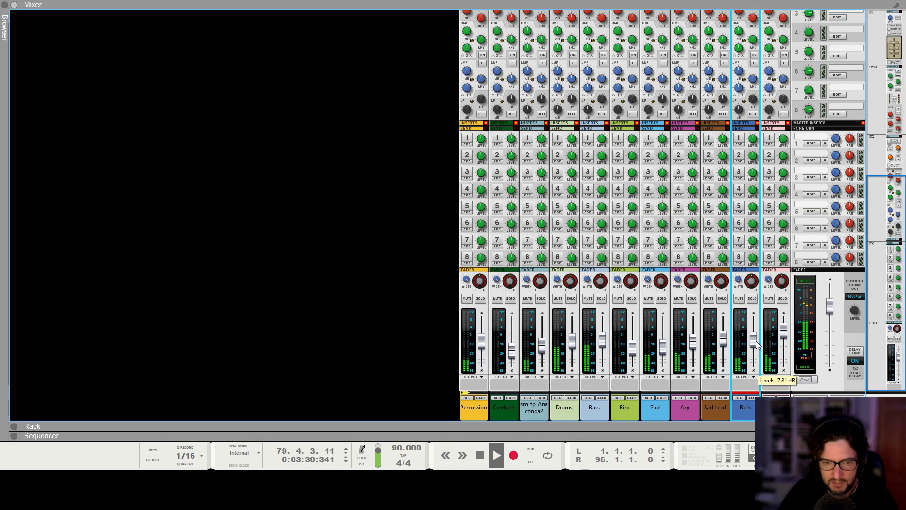
key("F7")
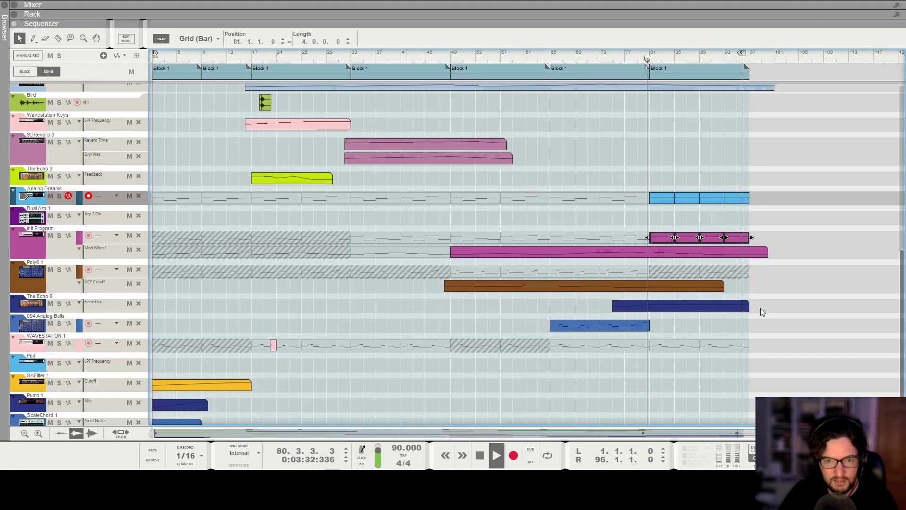
scroll(760, 308, "up", 3)
key("g")
key("g")
key("h")
scroll(760, 308, "up", 4)
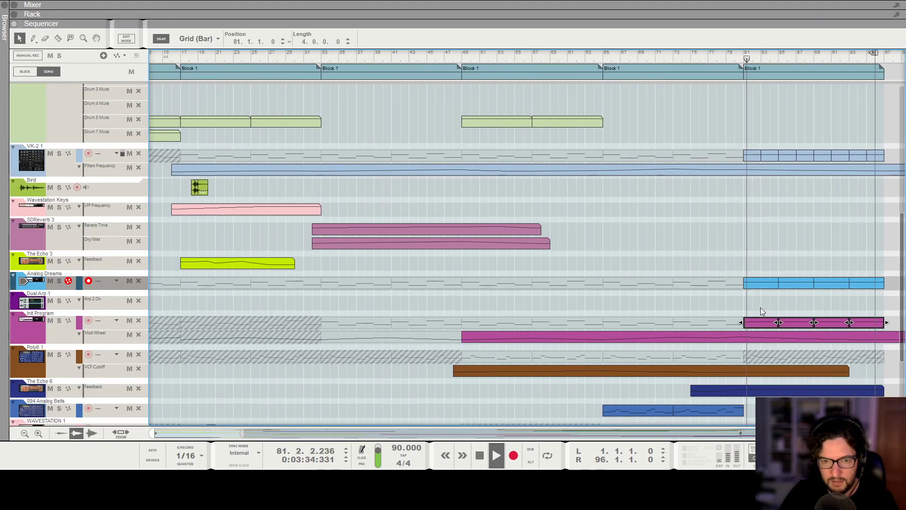
scroll(760, 308, "up", 3)
scroll(760, 308, "down", 3)
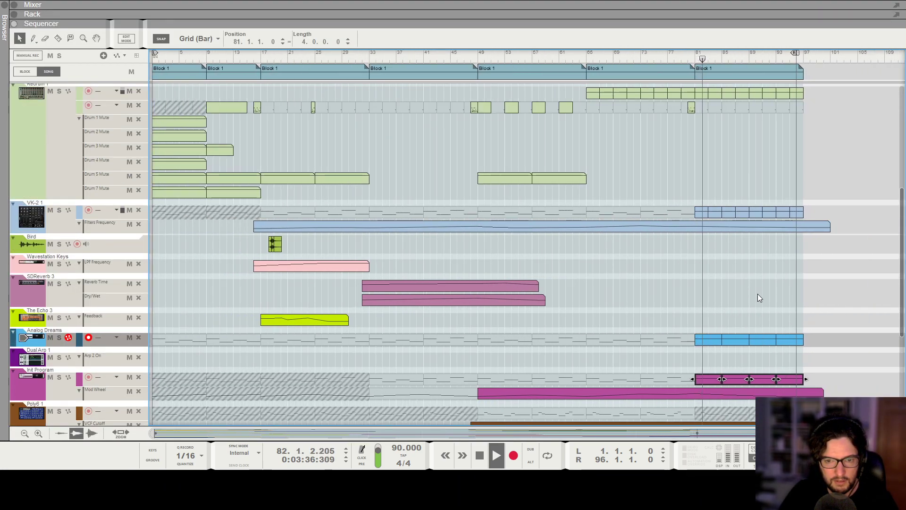
scroll(757, 293, "up", 3)
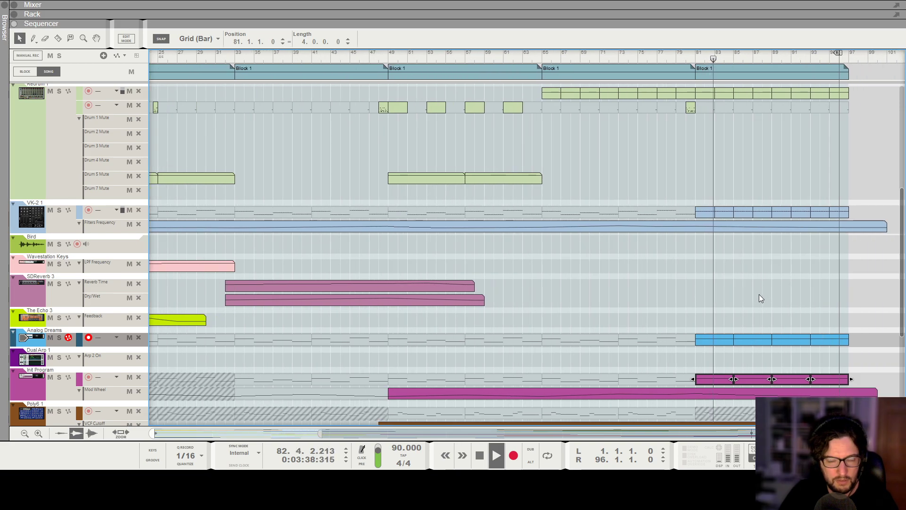
Delete the VK-2 1, Analog Dreams and Init Program clips from bar 89 to bar 97, keeping those from bar 81 to 89
left_click(757, 264)
left_click_drag(776, 186, 843, 216)
key("Delete")
left_click_drag(789, 313, 851, 347)
key("Delete")
left_click_drag(791, 355, 821, 384)
key("Delete")
Draw an empty one-bar clip at bar 88 on the WAVESTATION 1 track
scroll(817, 315, "down", 4)
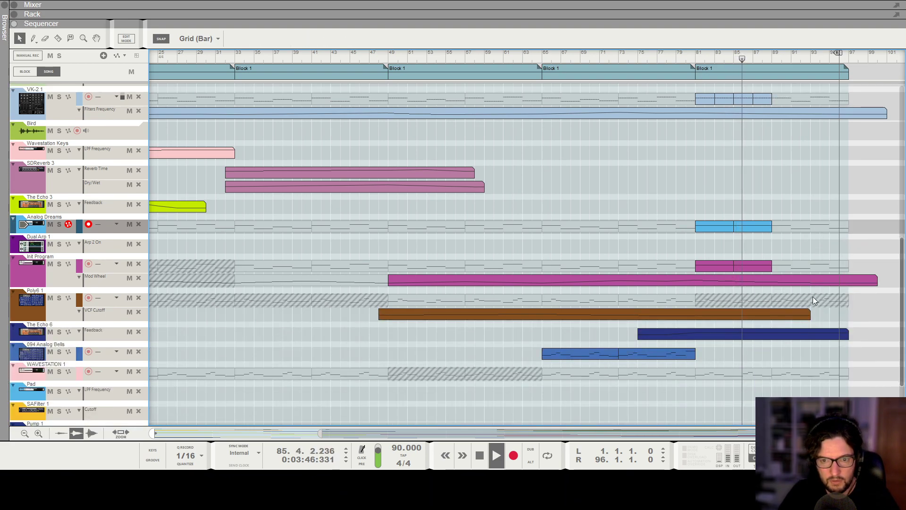
scroll(818, 290, "down", 1)
scroll(818, 290, "up", 1)
scroll(818, 290, "up", 6)
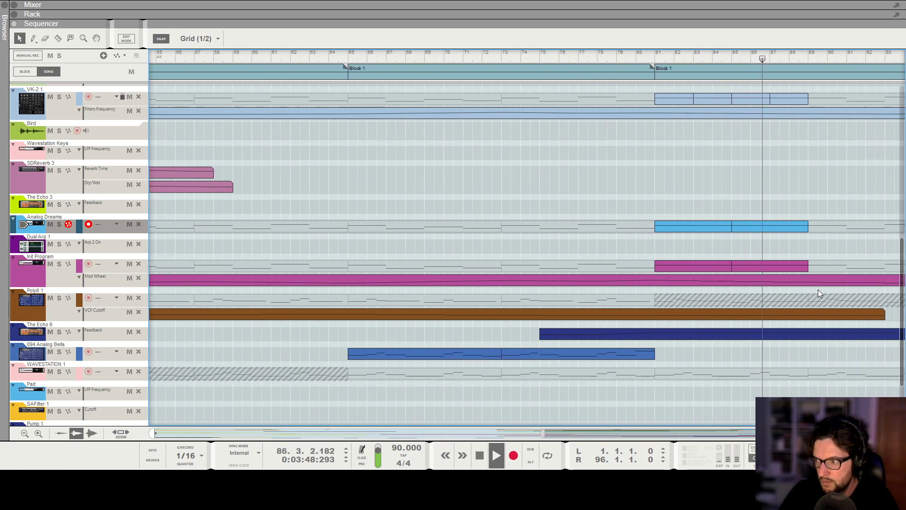
scroll(817, 292, "down", 3)
scroll(815, 302, "up", 3)
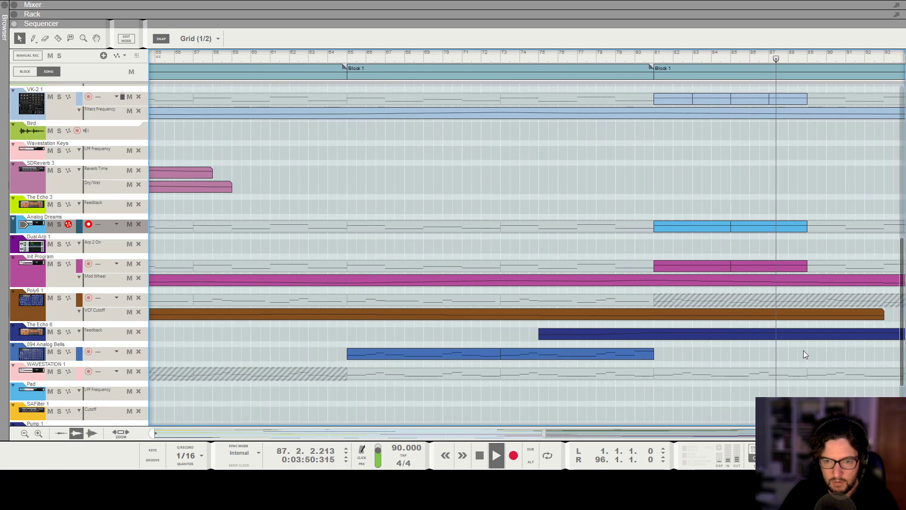
scroll(805, 353, "right", 2)
left_click_drag(720, 374, 729, 374)
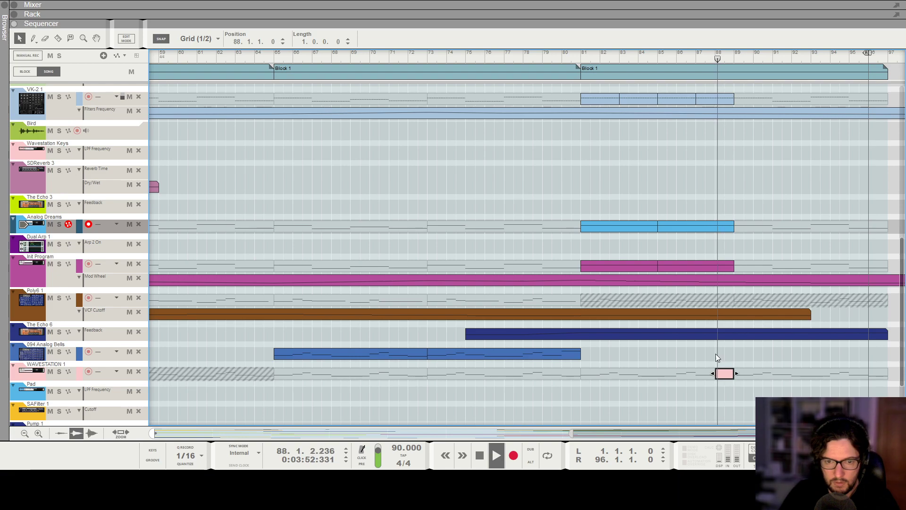
Examine the clips and automation on the ending's tracks while playback runs from bar 88 to bar 93
scroll(740, 344, "down", 1)
scroll(741, 343, "up", 1)
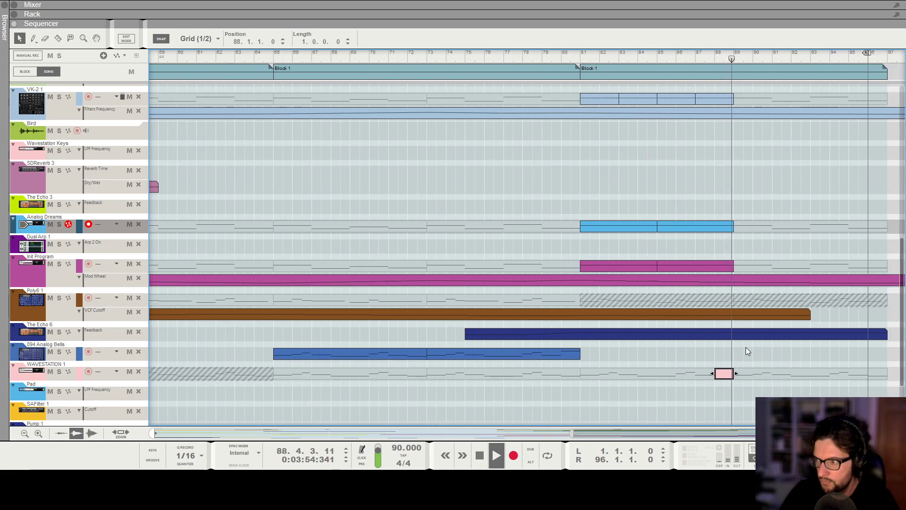
scroll(745, 346, "down", 2)
scroll(838, 360, "up", 3)
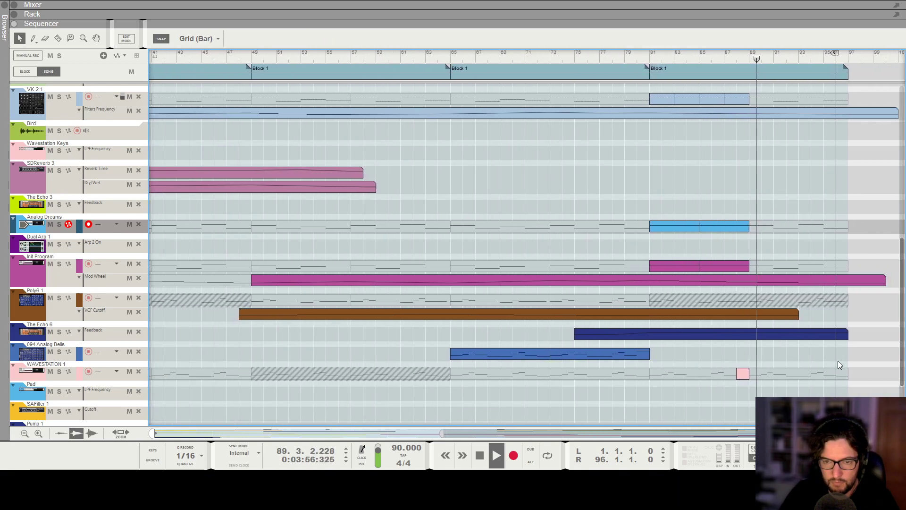
scroll(732, 339, "up", 2)
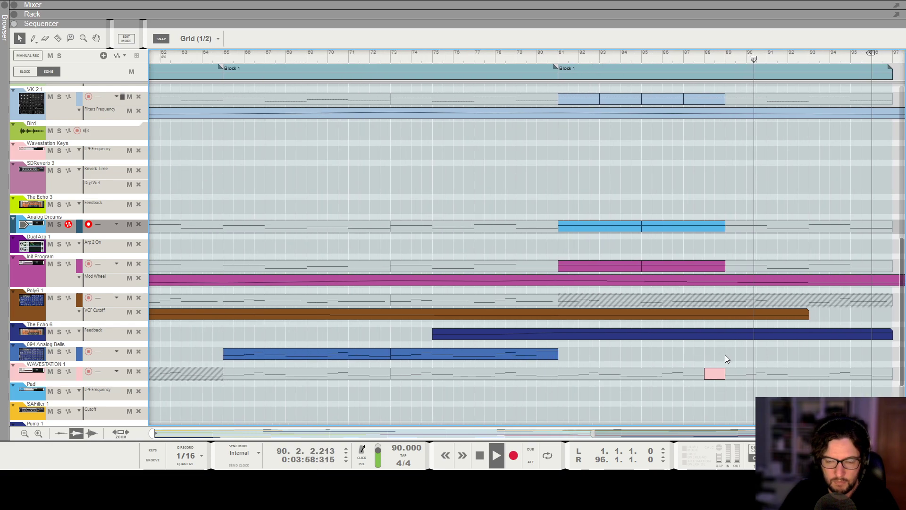
scroll(726, 355, "down", 3)
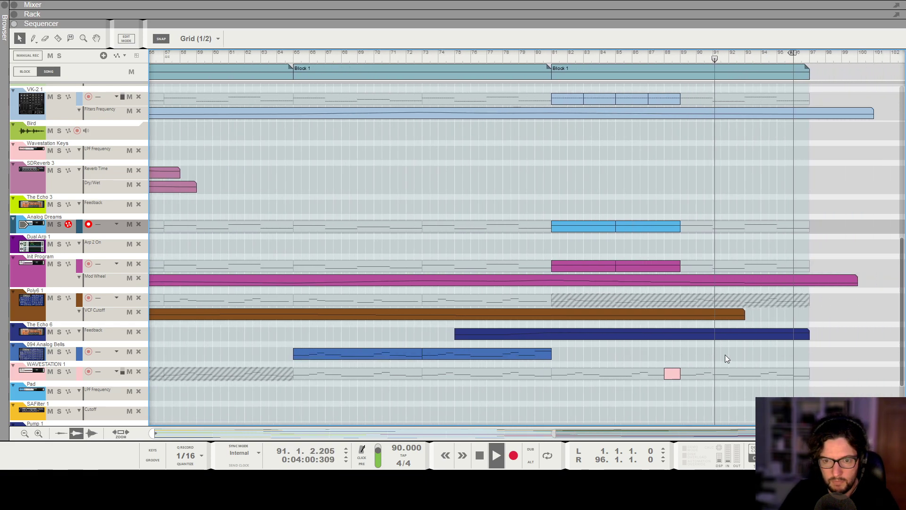
scroll(804, 347, "up", 4)
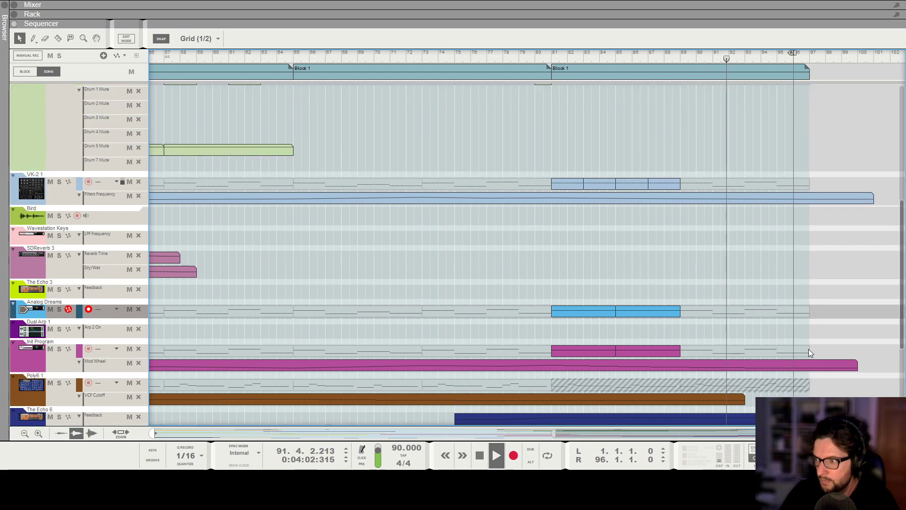
scroll(816, 354, "up", 5)
scroll(809, 342, "down", 9)
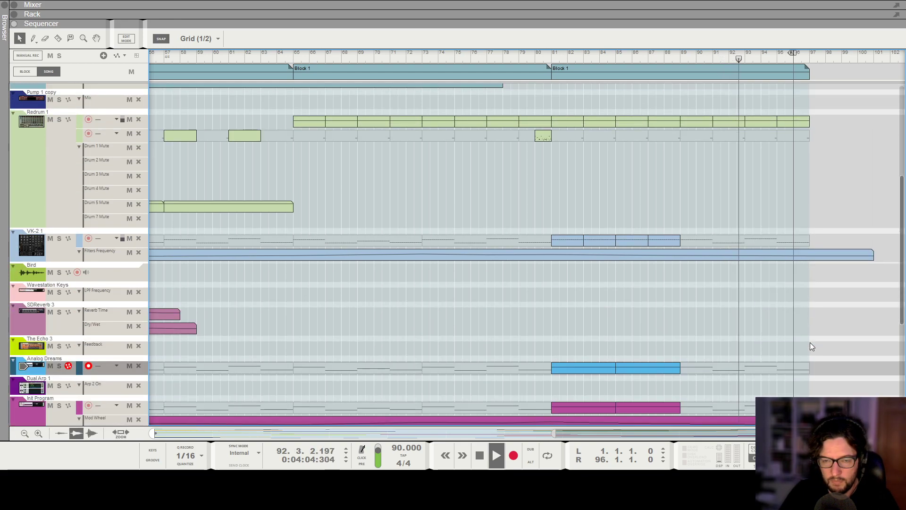
scroll(810, 347, "down", 1)
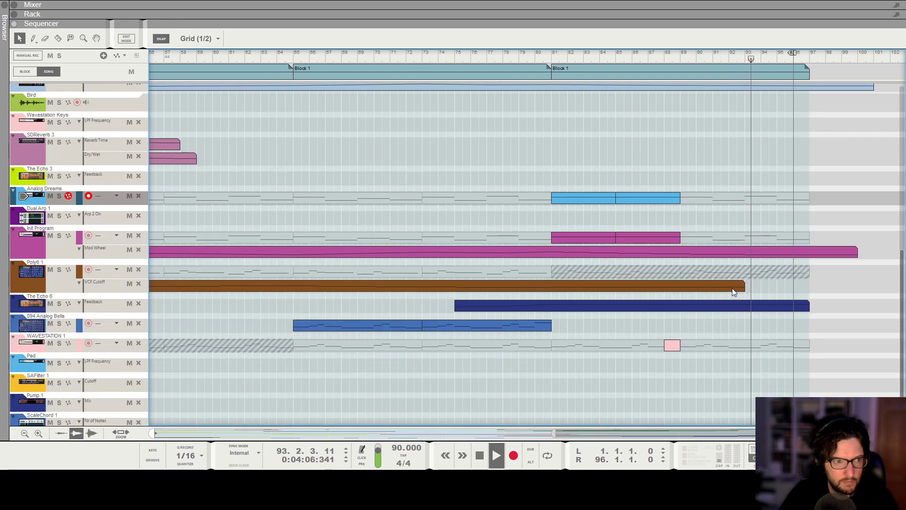
Add a 90% point at bar 89 to The Echo 6's Feedback automation and lower the bar 96 point to 56%
left_click(748, 305)
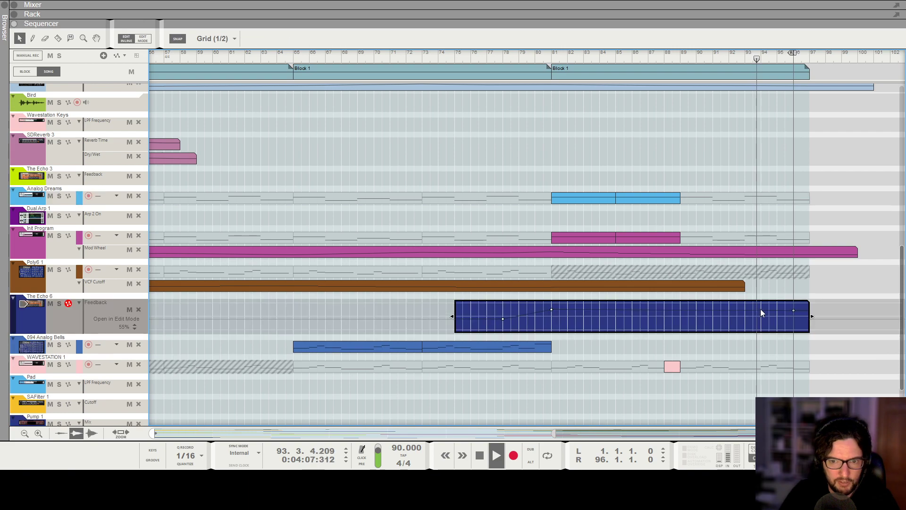
double_click(680, 311)
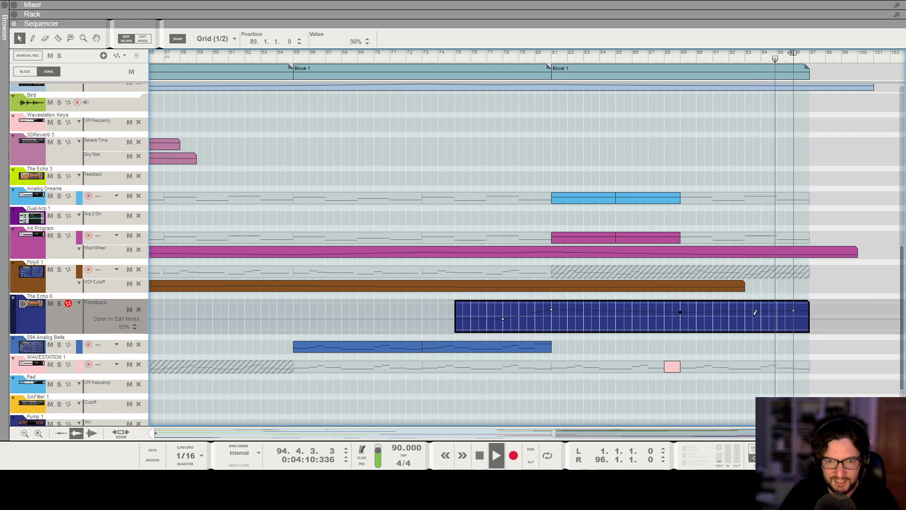
left_click_drag(794, 311, 796, 321)
Play the song from bar 1 and examine the whole arrangement across all tracks
key("space")
left_click(551, 60)
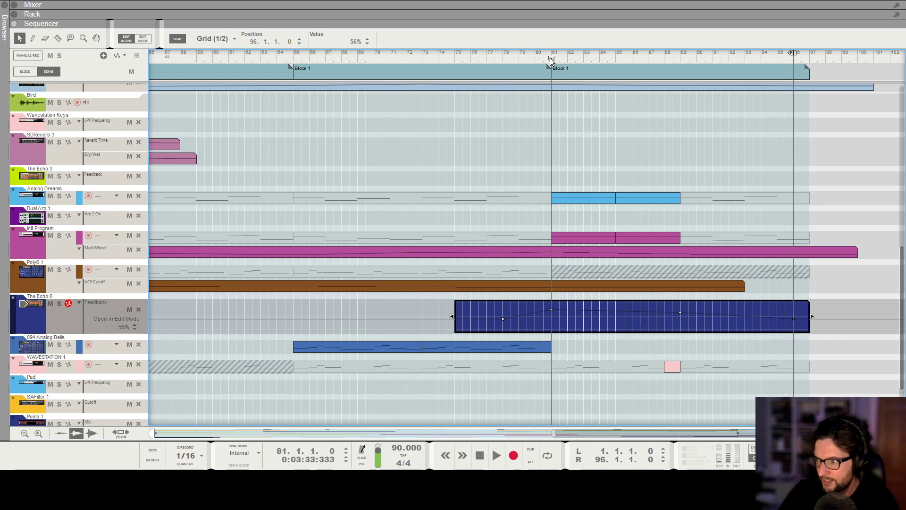
key("shift+Return")
key("shift+Return")
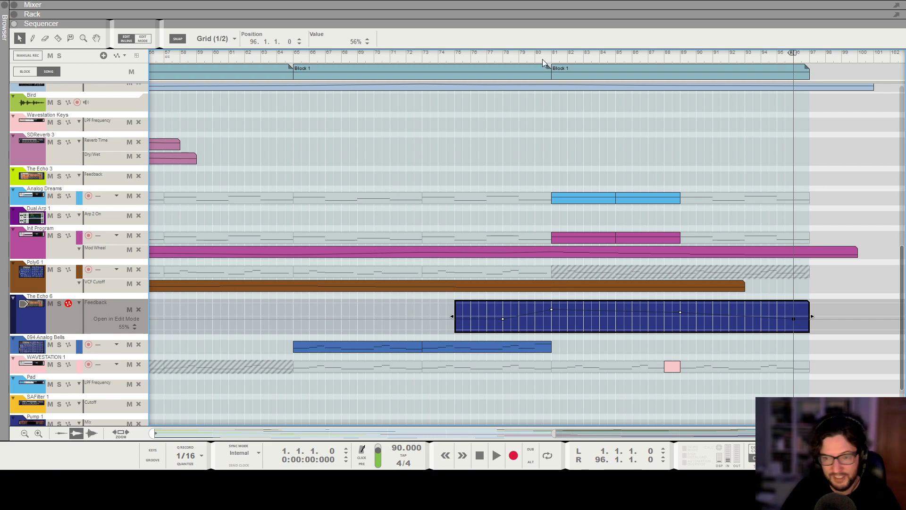
scroll(542, 63, "down", 6)
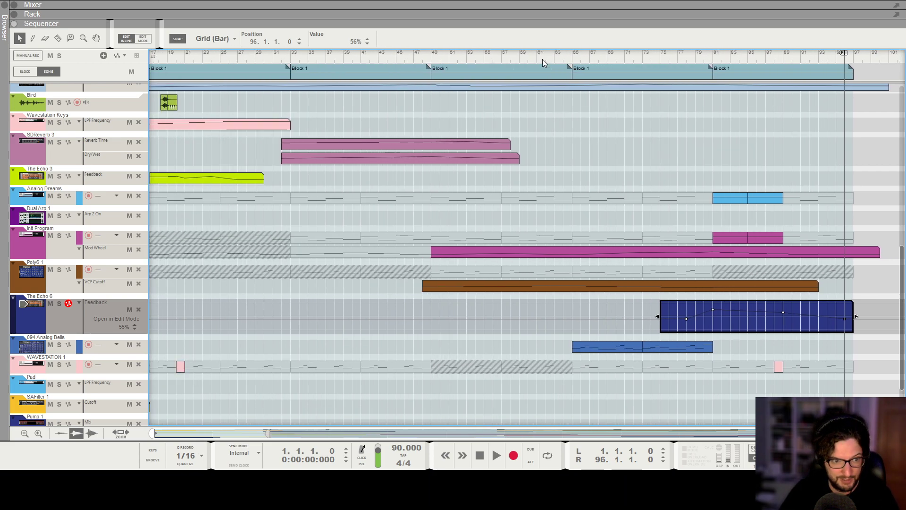
scroll(538, 64, "down", 4)
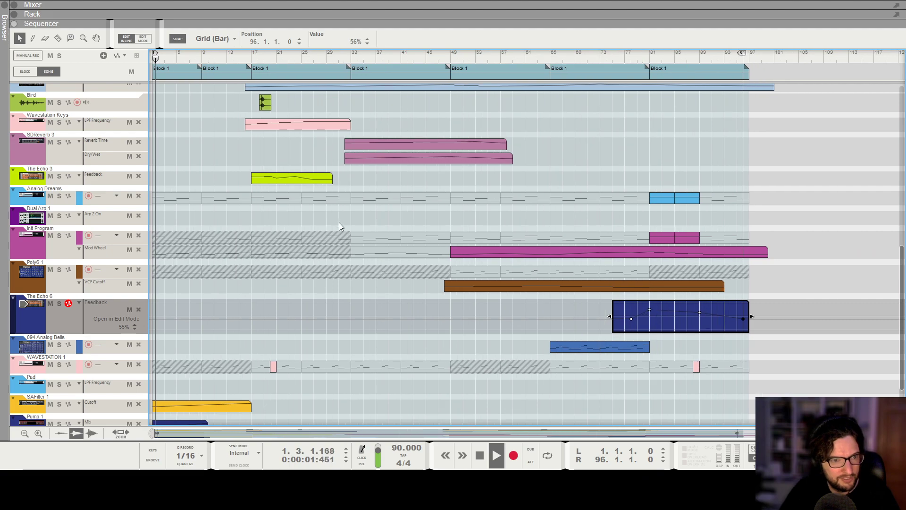
left_click(339, 222)
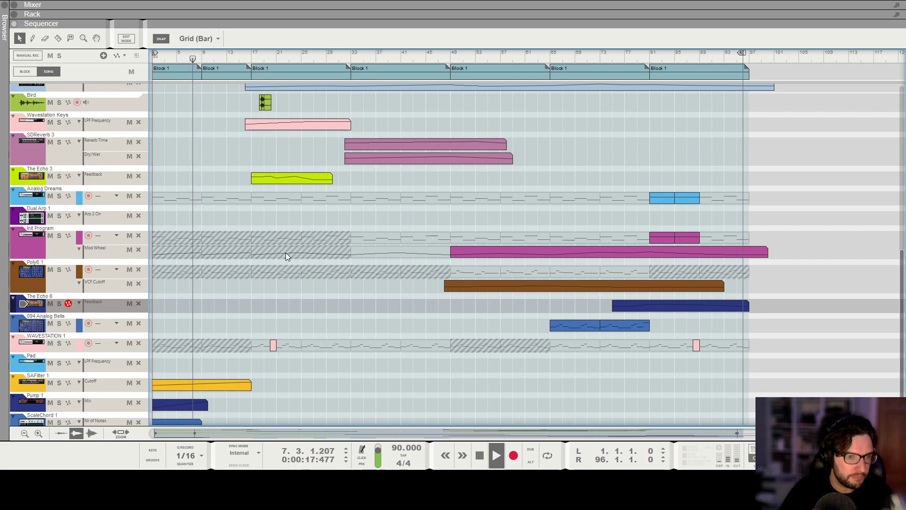
scroll(285, 253, "up", 5)
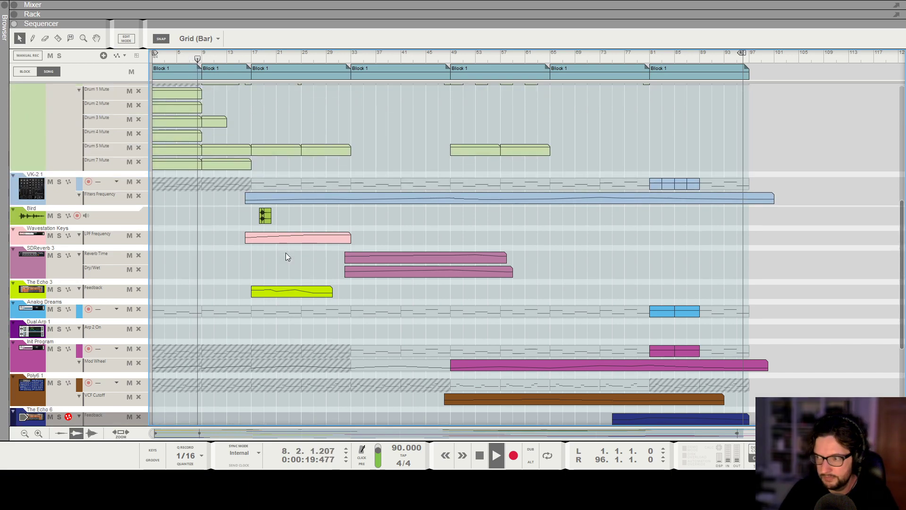
scroll(241, 264, "up", 2)
scroll(240, 278, "down", 10)
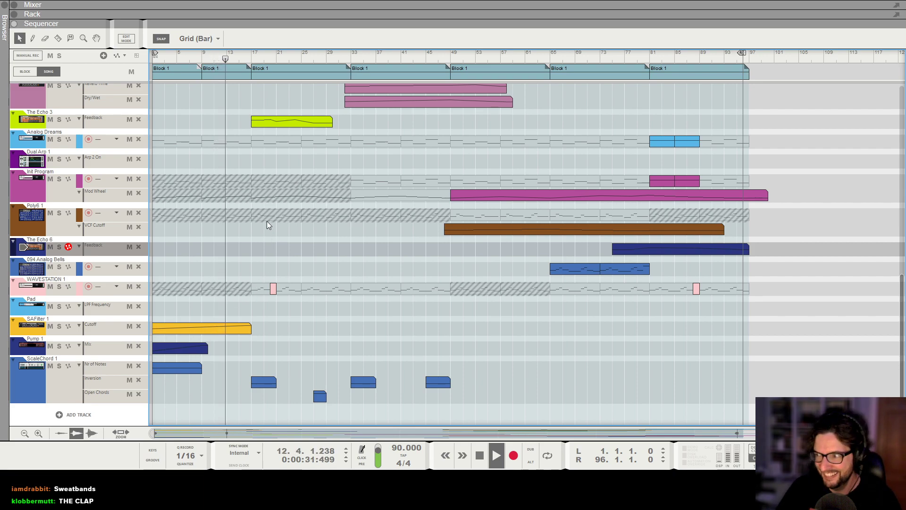
scroll(281, 245, "up", 3)
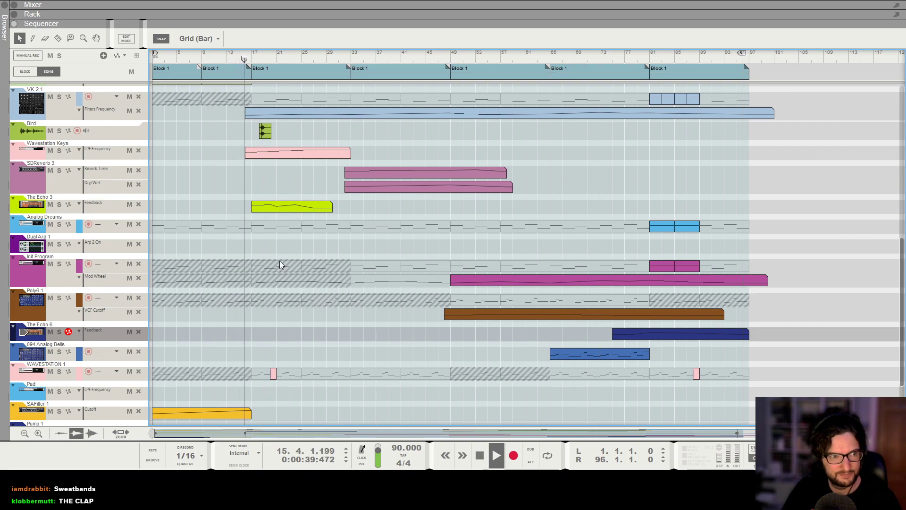
scroll(326, 266, "up", 6)
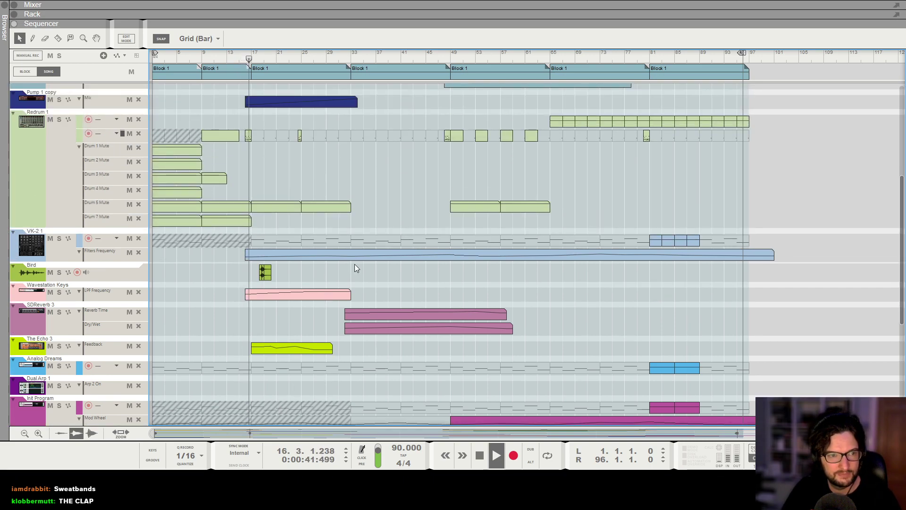
scroll(355, 264, "up", 3)
scroll(355, 265, "up", 6)
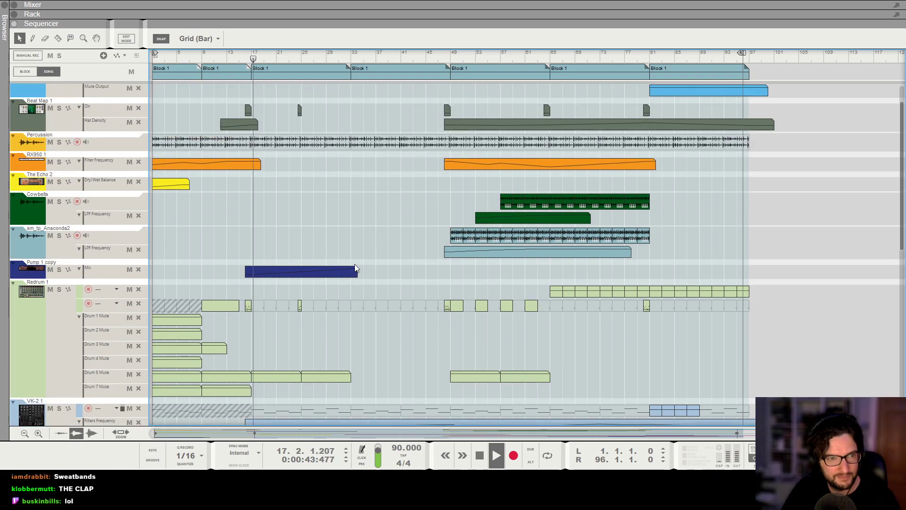
Check the Redrum's Drum 3 level in the rack and review the drum clips in the sequencer during playback
key("F6")
scroll(414, 276, "up", 15)
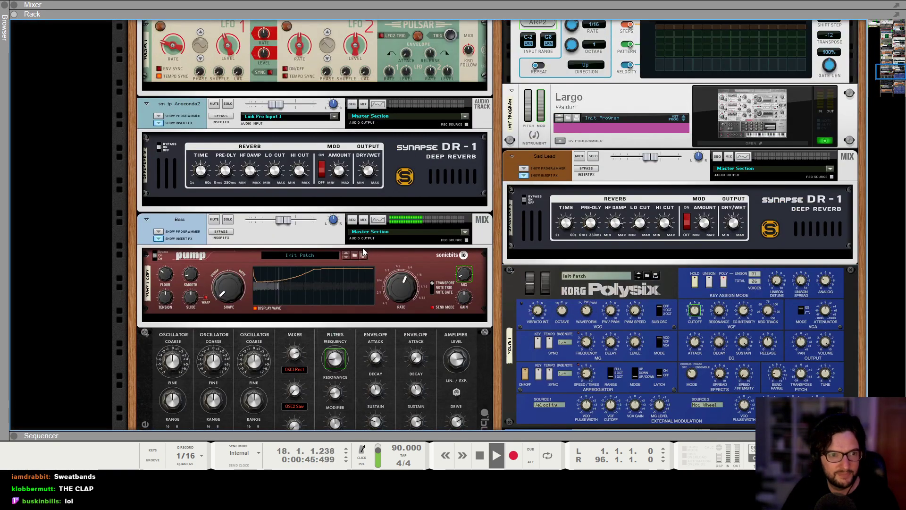
scroll(330, 231, "up", 12)
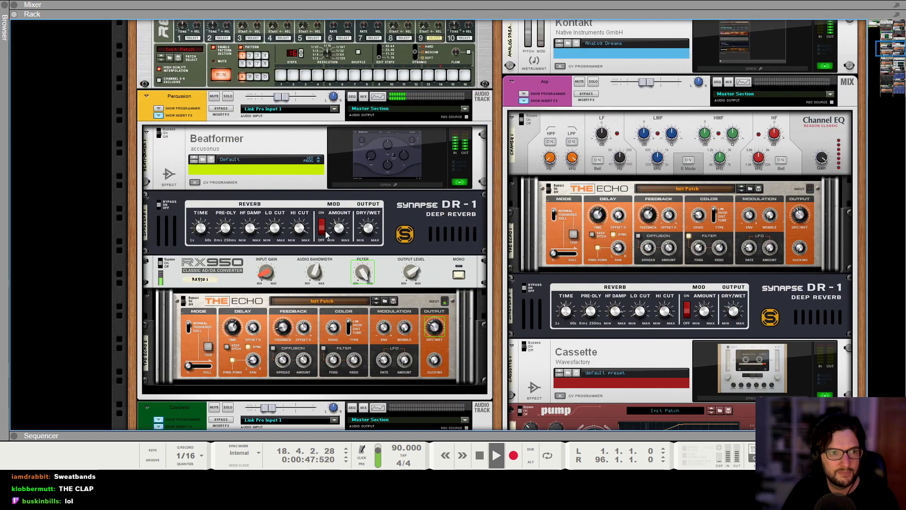
scroll(327, 231, "up", 3)
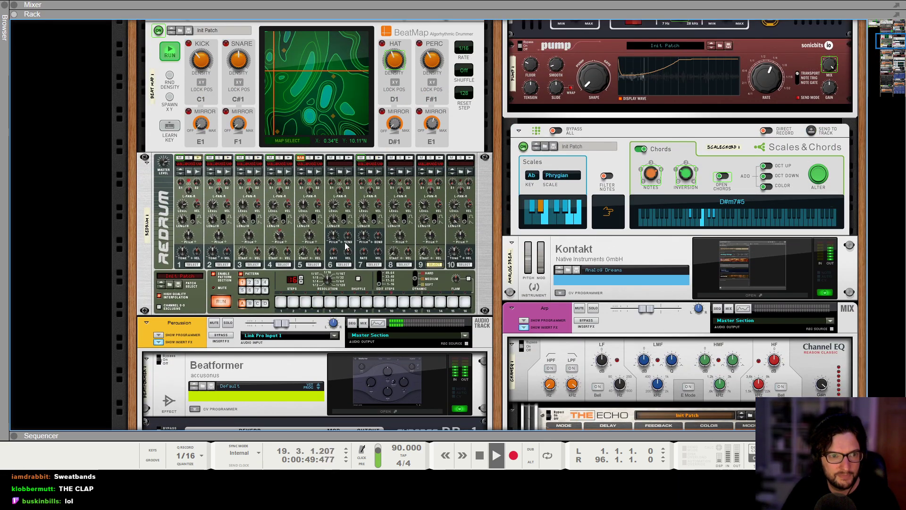
left_click(247, 210)
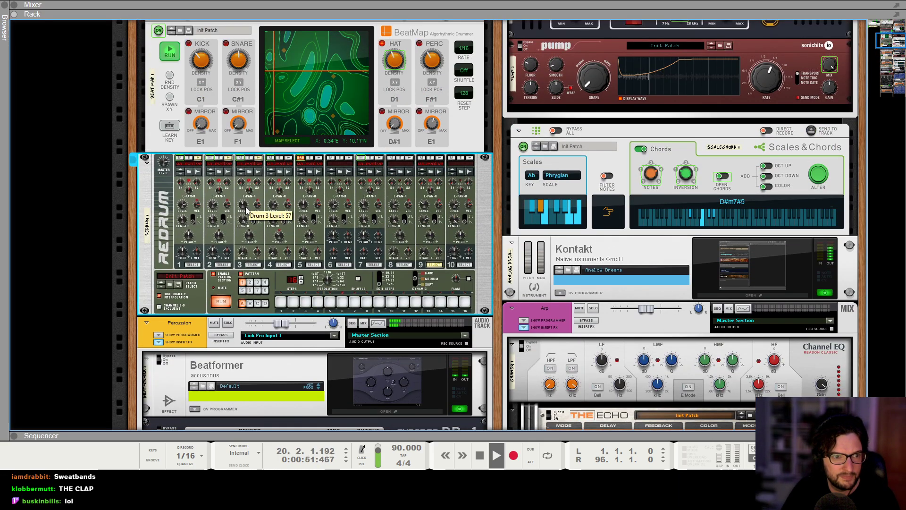
key("F7")
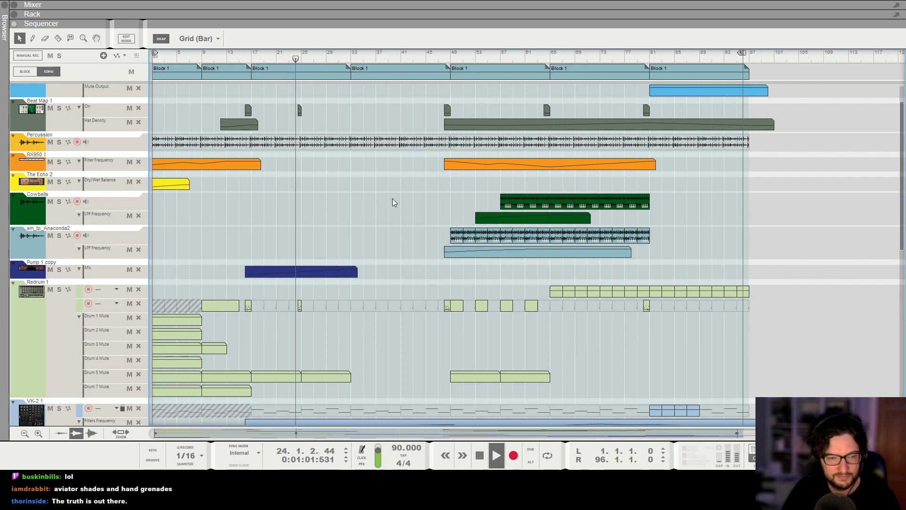
scroll(427, 198, "down", 3)
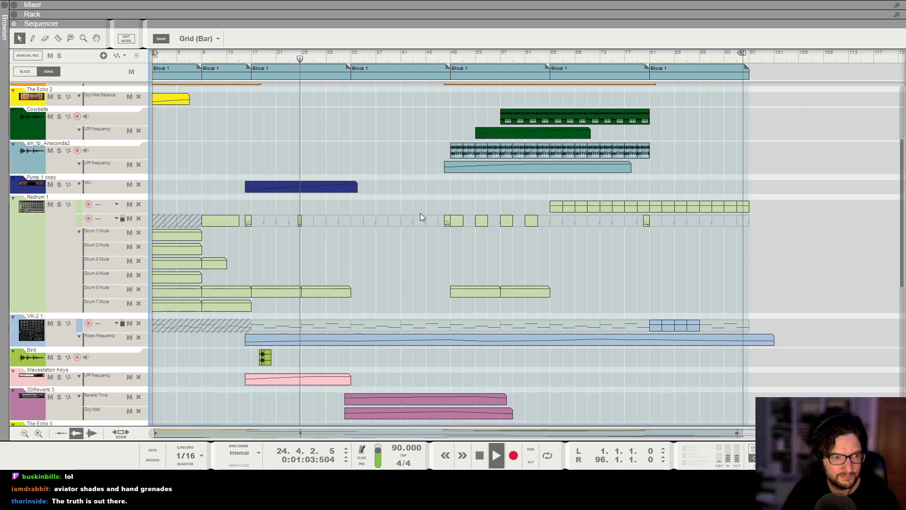
scroll(424, 216, "up", 3)
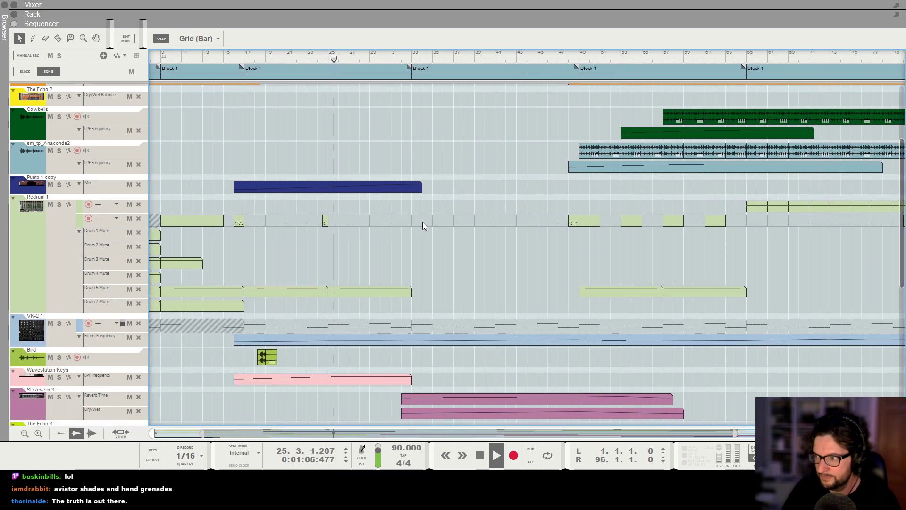
Stop playback and move the Bird audio clip to start at bar 26, beat 2
scroll(413, 214, "down", 1)
scroll(420, 228, "up", 4)
scroll(373, 219, "down", 6)
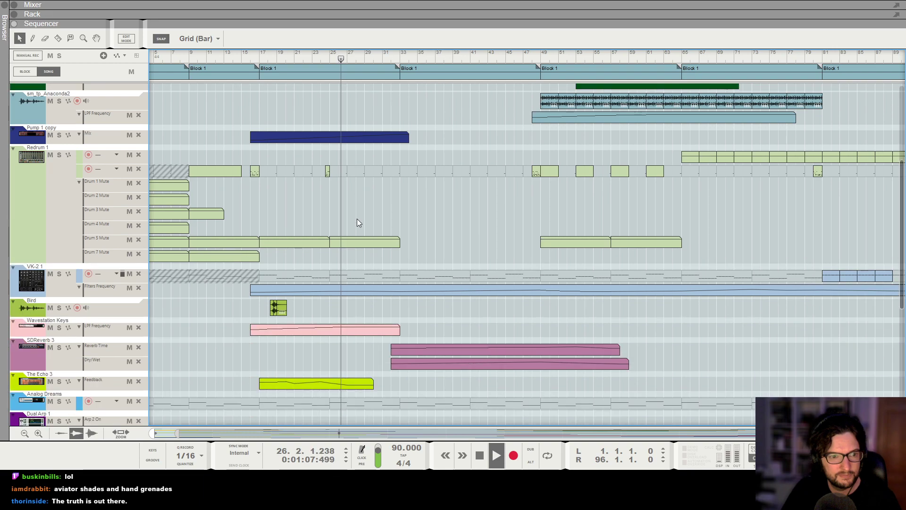
key("space")
left_click_drag(313, 308, 352, 314)
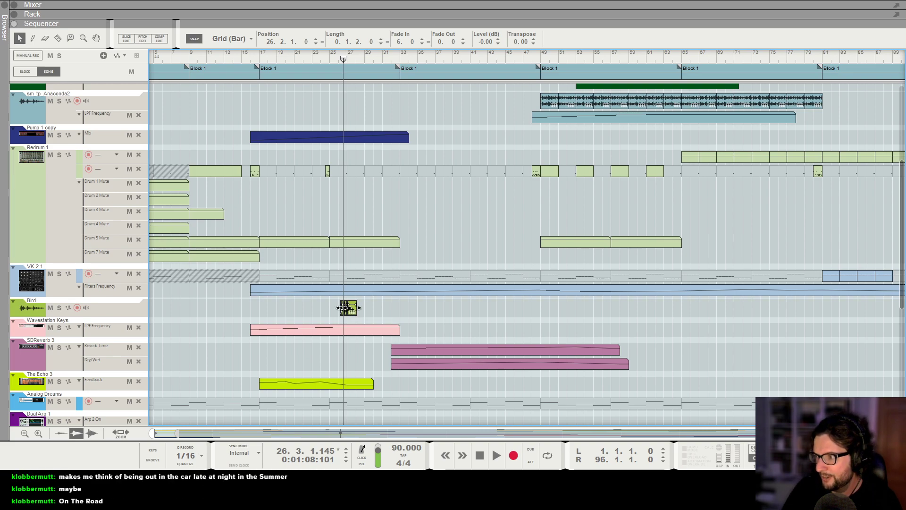
scroll(351, 309, "down", 2)
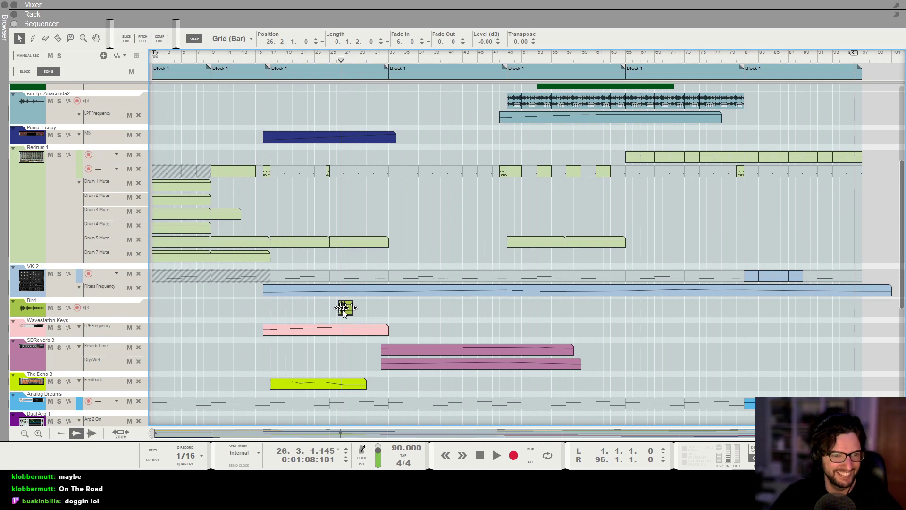
Play the song from bar 25 to audition the Bird clip, and stop playback
left_click(329, 58)
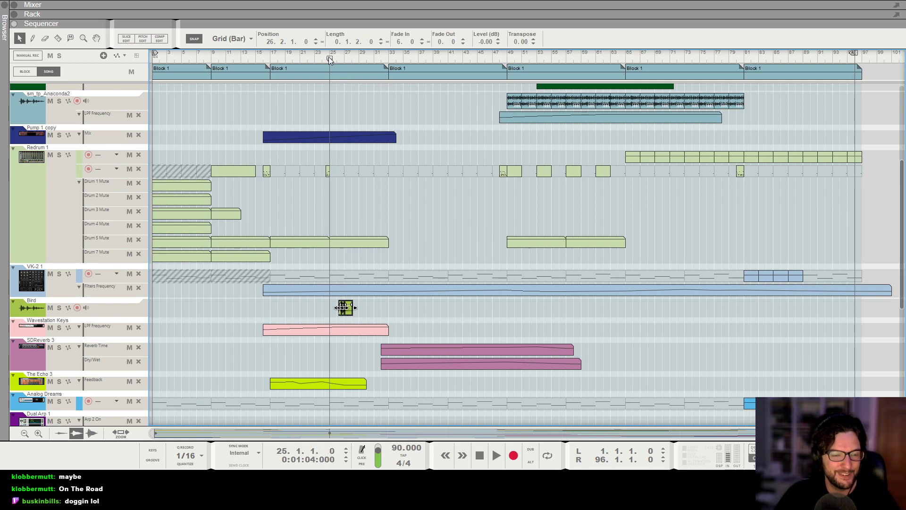
scroll(336, 315, "up", 3)
key("space")
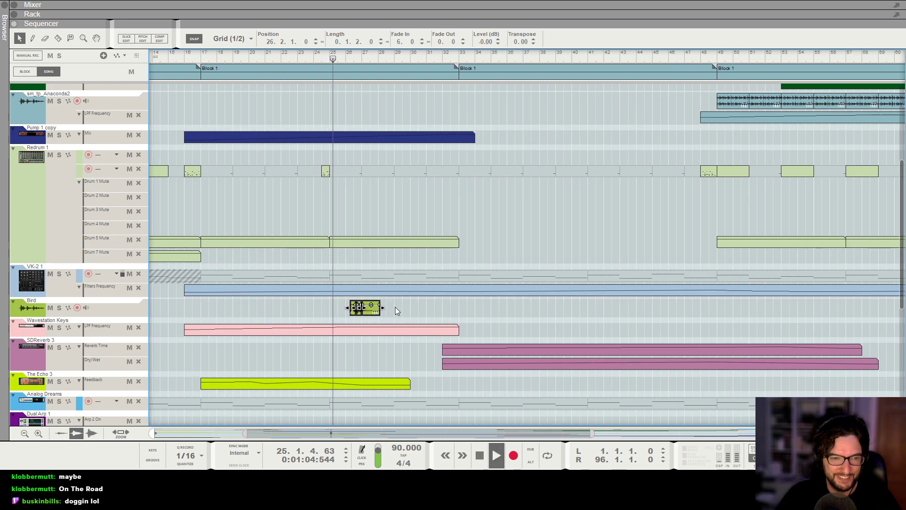
scroll(395, 307, "up", 2)
left_click(417, 313)
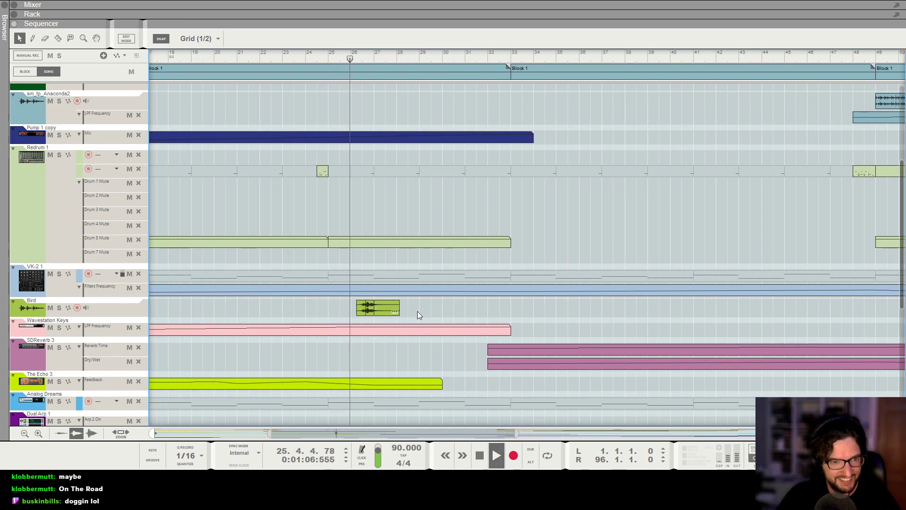
scroll(420, 302, "down", 2)
scroll(421, 301, "down", 2)
scroll(421, 301, "down", 3)
key("space")
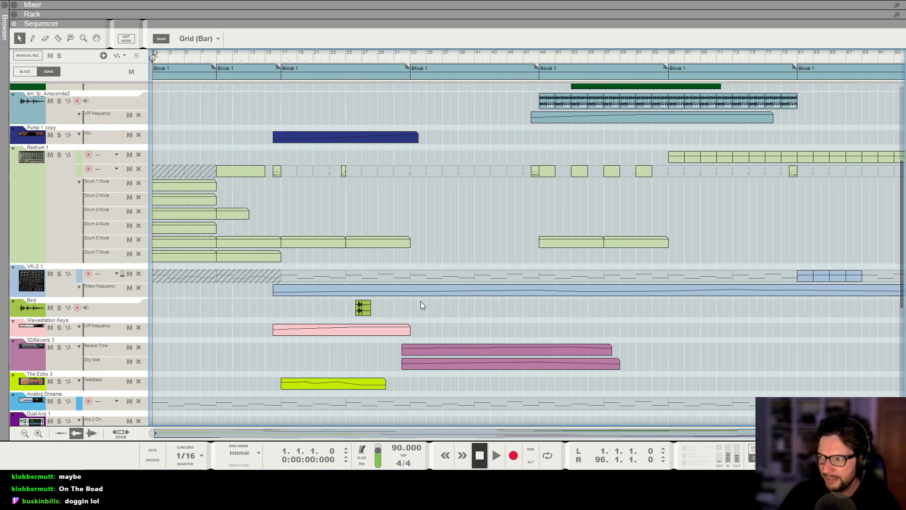
Play the song from just before the Bird clip and check the mixer and the percussion and drum tracks up to bar 45
scroll(421, 302, "down", 2)
left_click(315, 57)
key("space")
scroll(462, 170, "up", 3)
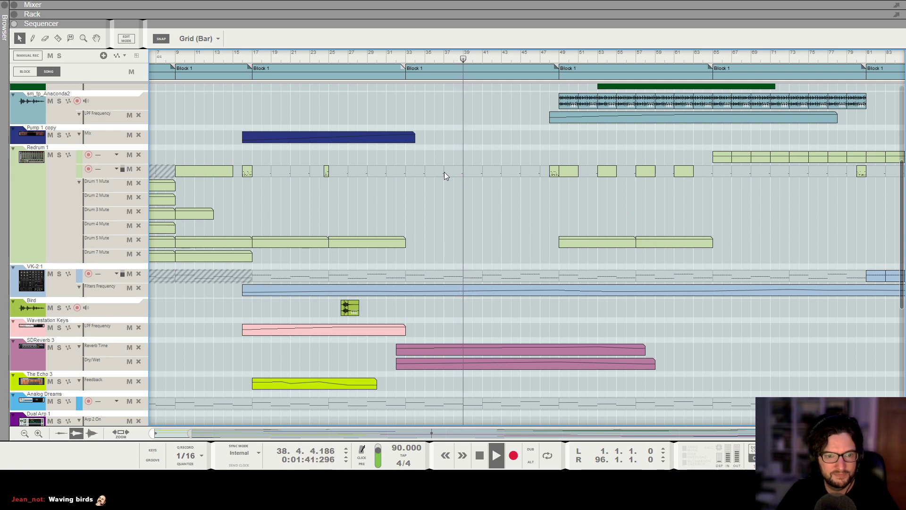
scroll(534, 251, "right", 4)
scroll(587, 211, "up", 3)
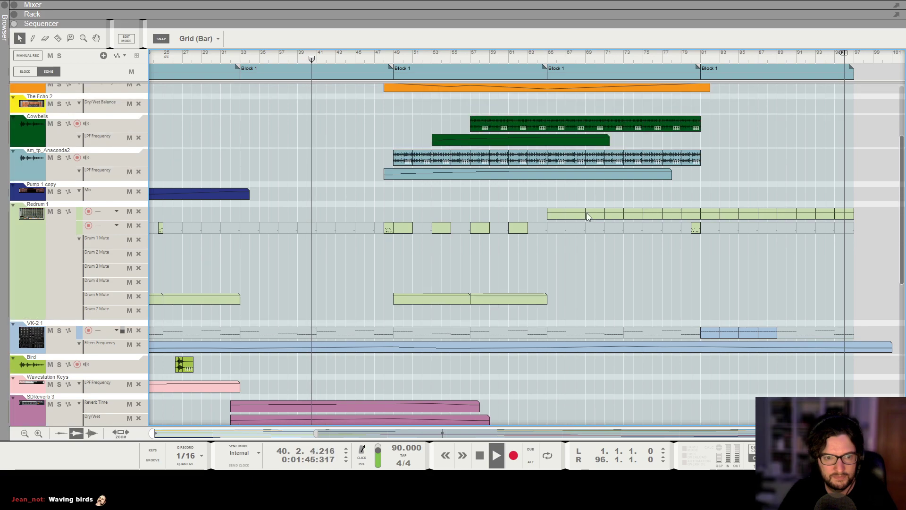
scroll(583, 261, "up", 3)
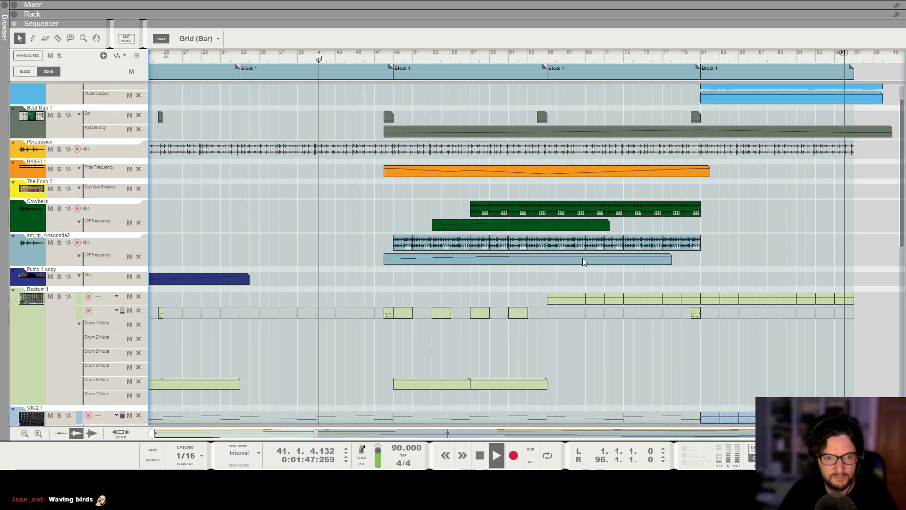
key("F5")
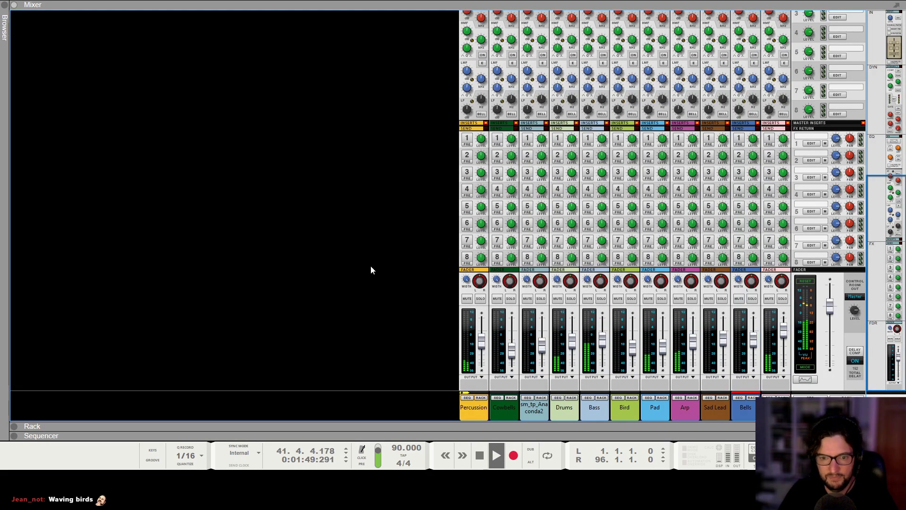
key("F7")
scroll(528, 300, "up", 1)
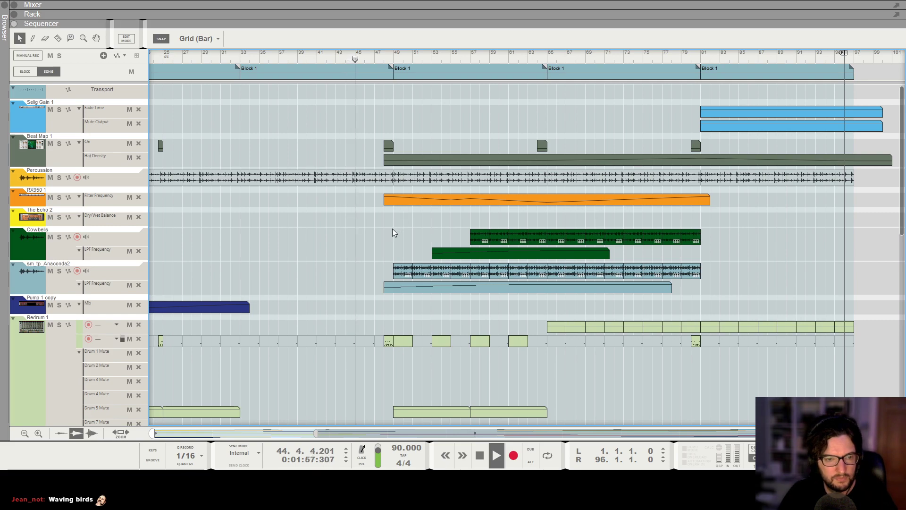
scroll(382, 238, "down", 2)
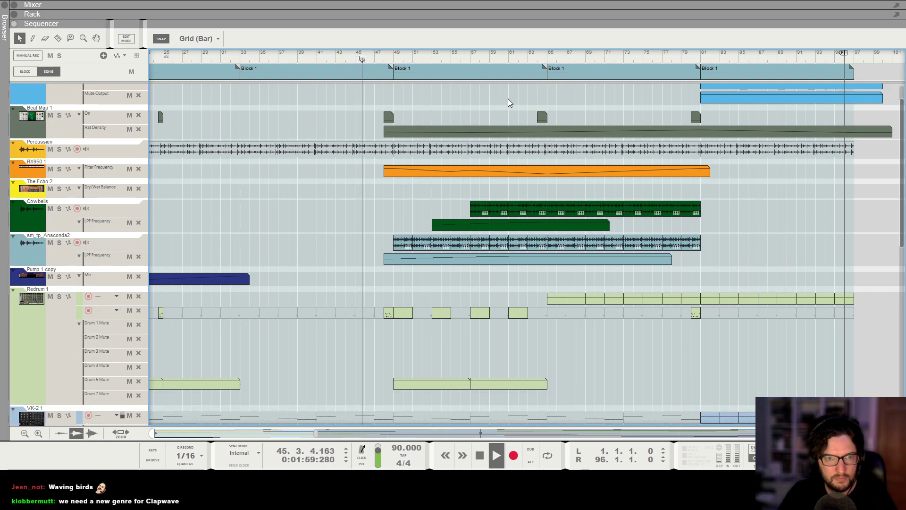
scroll(510, 102, "up", 3)
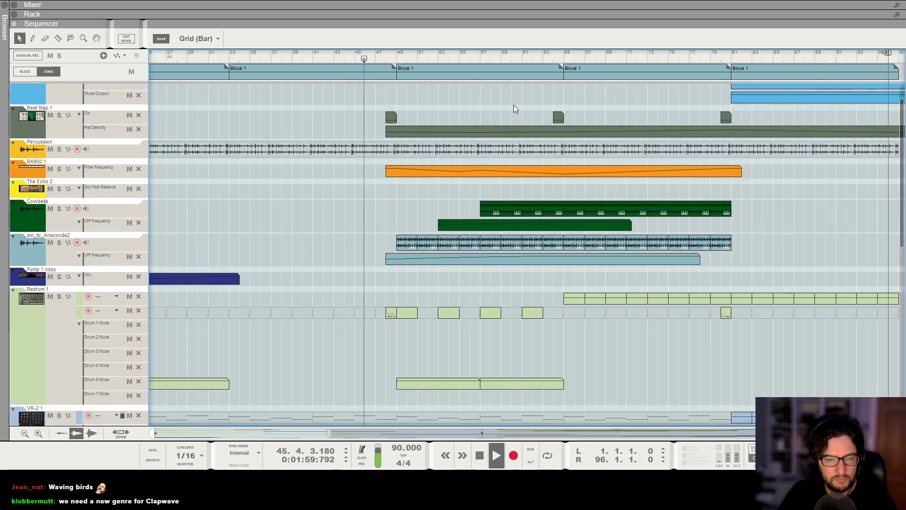
Try splitting the Block 1 clip that starts at bar 49 at bars 53 and 57 to isolate a four-bar section
left_click(529, 74)
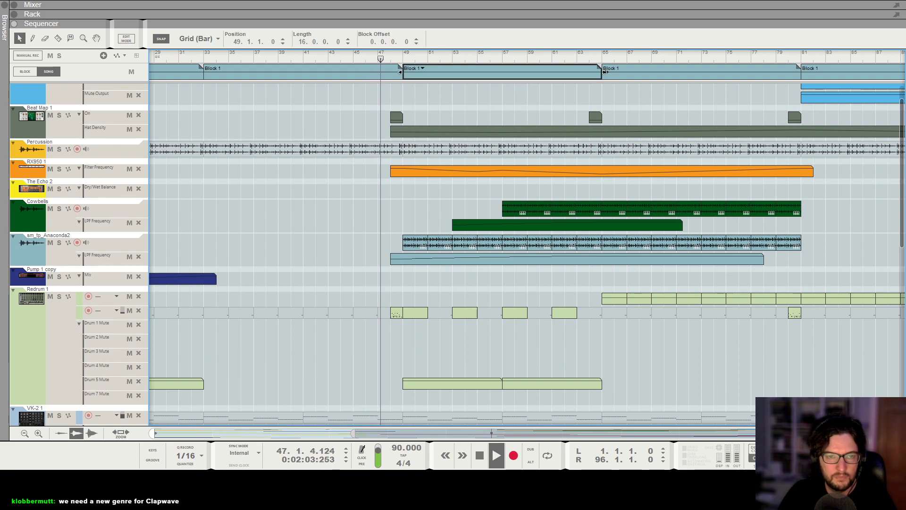
key("r")
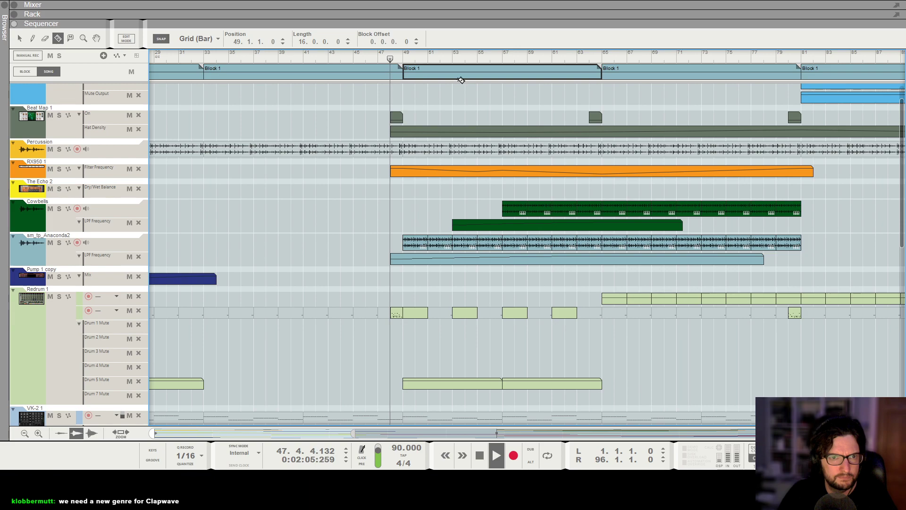
left_click_drag(452, 72, 502, 72)
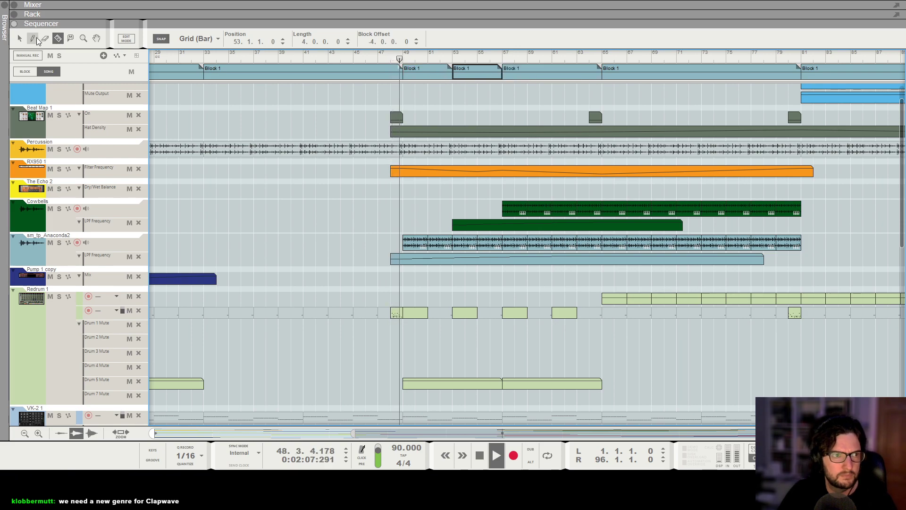
left_click(20, 39)
key("Delete")
left_click_drag(440, 76, 487, 83)
left_click(471, 101)
Check the tracks beneath the isolated four-bar block section and undo the block split
scroll(463, 100, "down", 3)
scroll(463, 101, "down", 5)
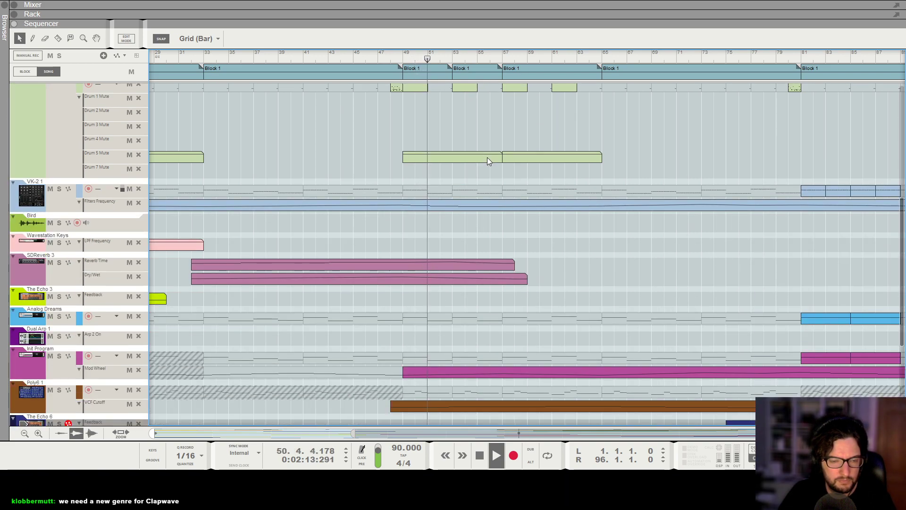
scroll(485, 168, "up", 6)
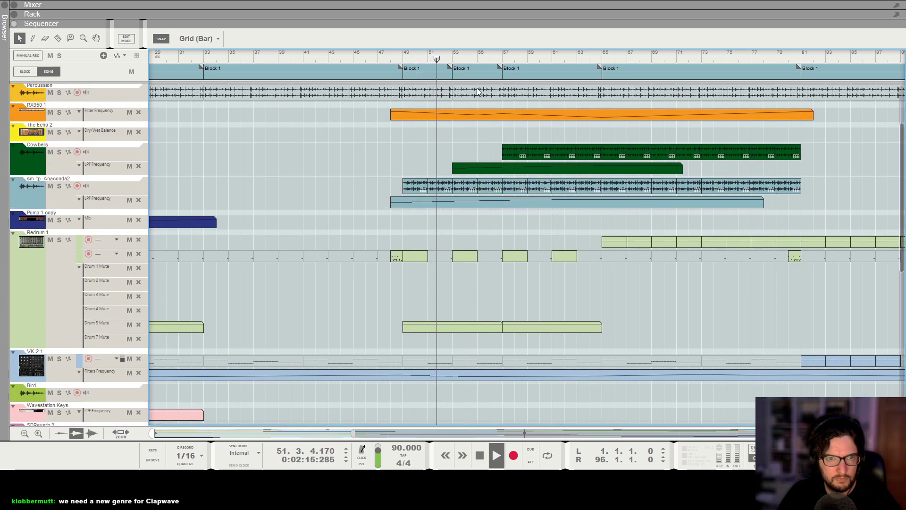
left_click(472, 72)
scroll(516, 139, "up", 2)
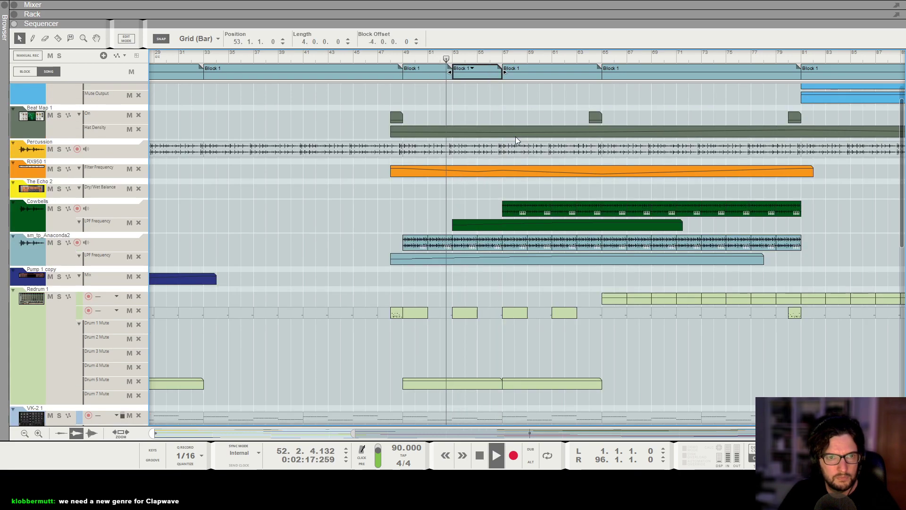
key("ctrl+z")
left_click(514, 112)
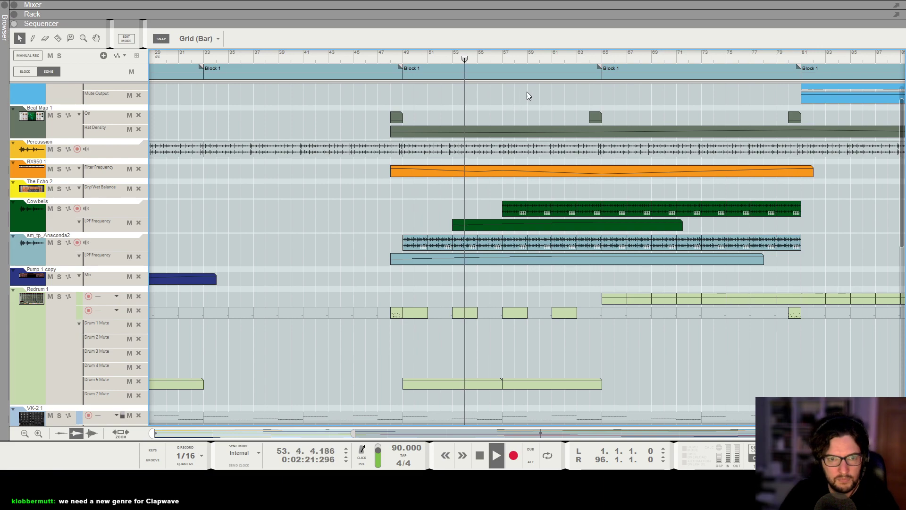
Open Beat Map 1's Hat Density automation clip to inspect its points, and close it
scroll(548, 128, "up", 1)
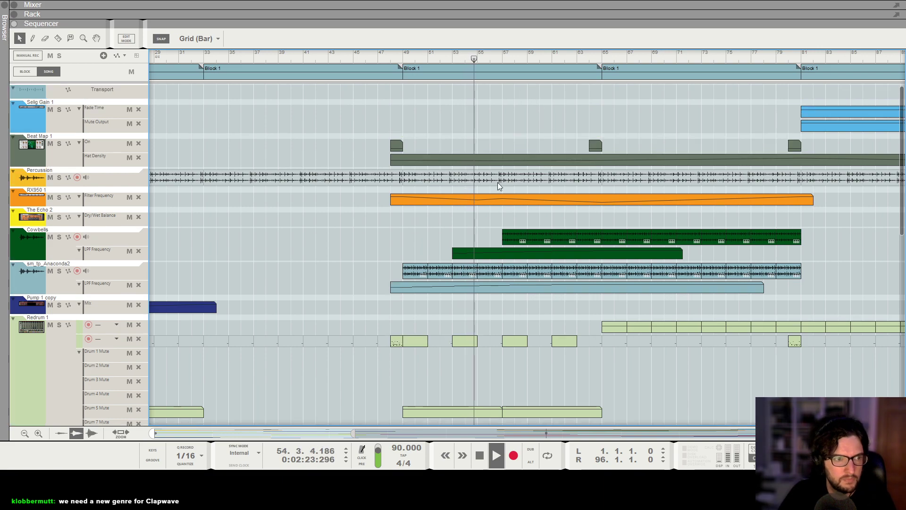
double_click(476, 159)
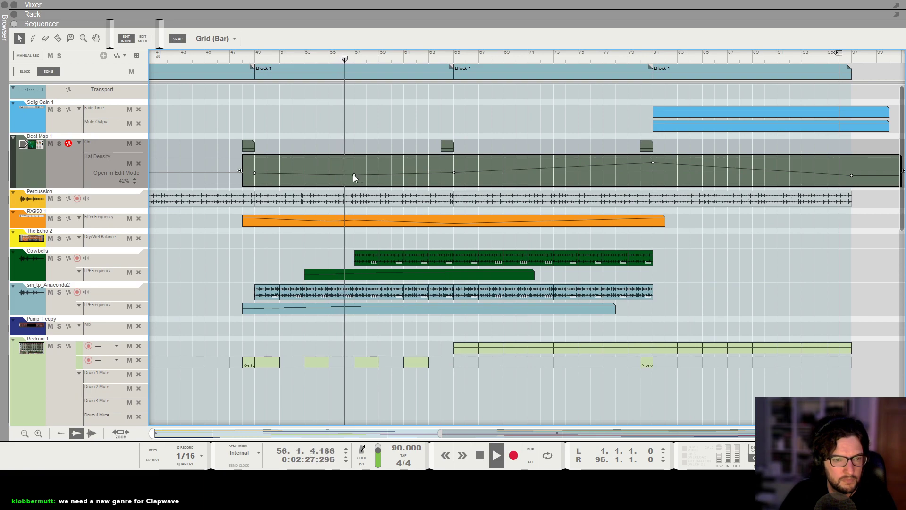
left_click(367, 134)
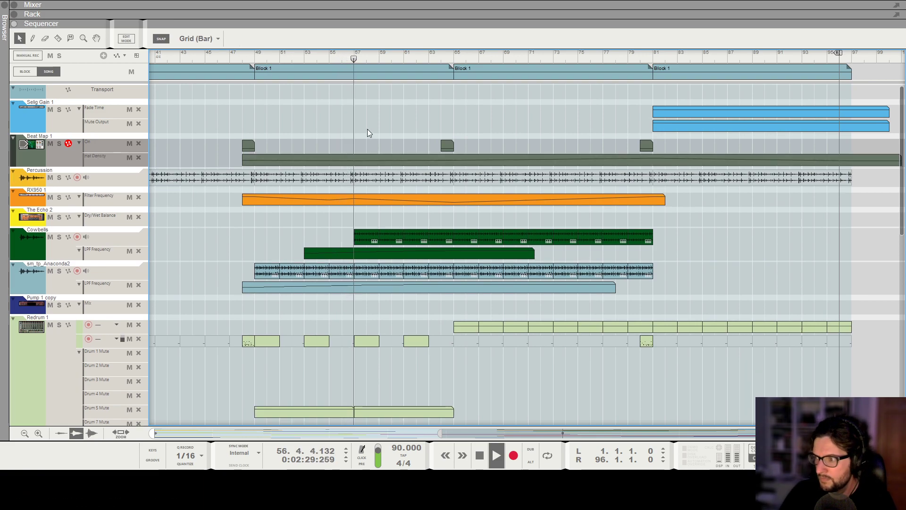
Examine the drum, bass, synth and automation clips across the arrangement while playback runs from bar 57 to bar 66
scroll(344, 233, "down", 5)
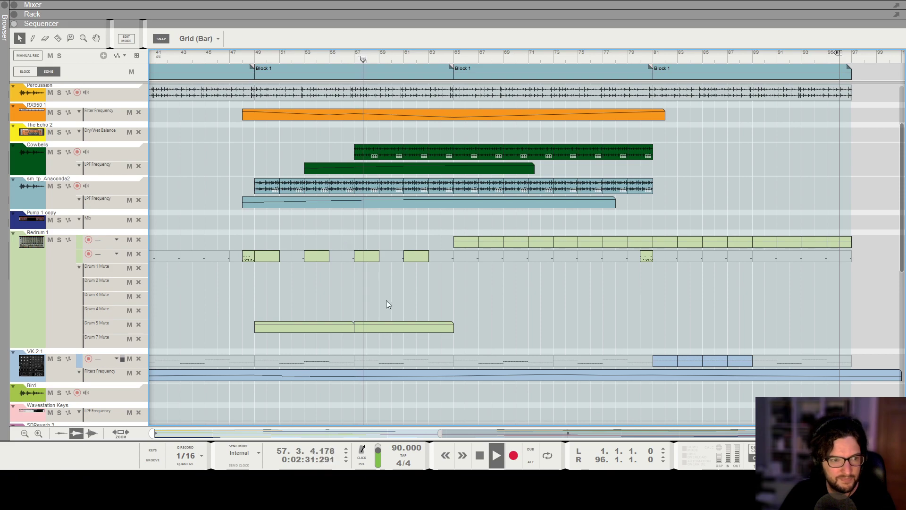
scroll(367, 233, "left", 5)
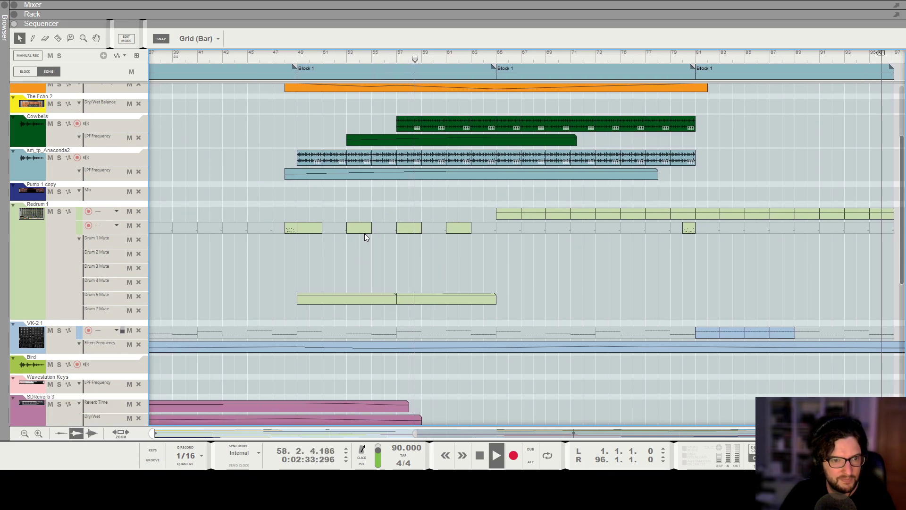
scroll(349, 222, "left", 8)
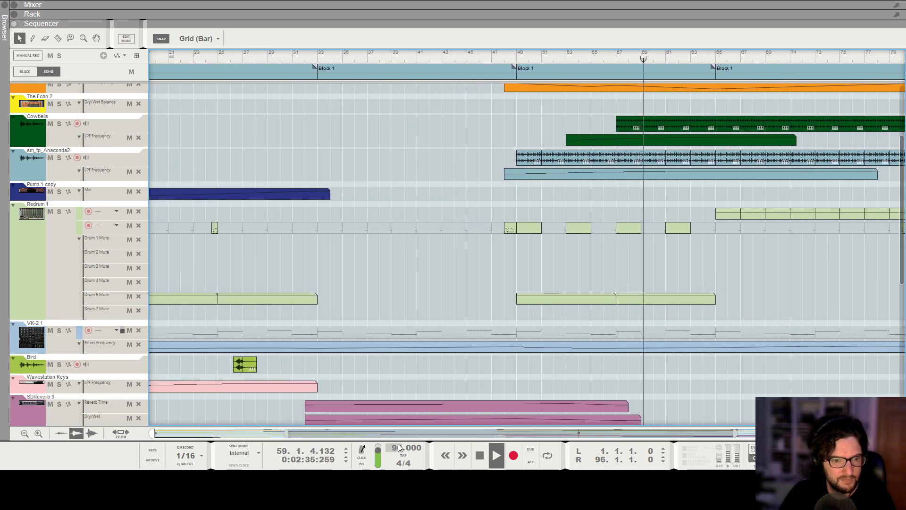
left_click_drag(335, 437, 569, 424)
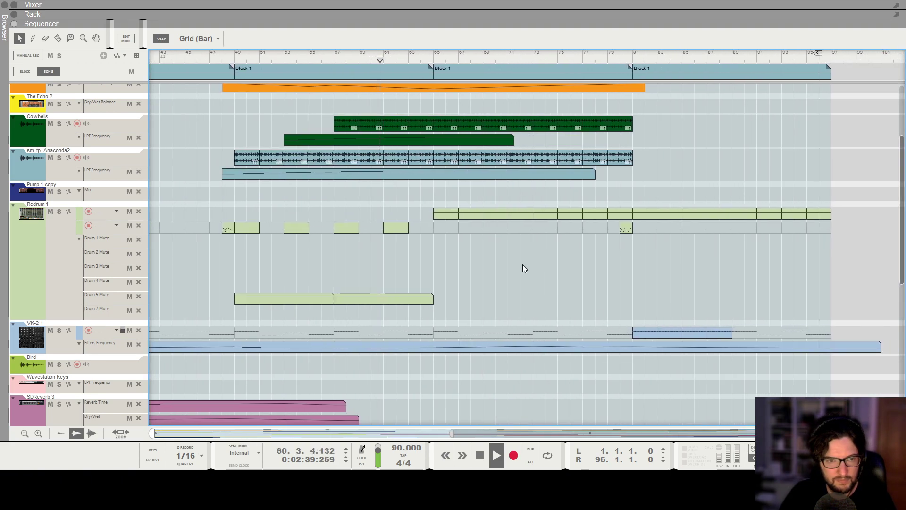
scroll(543, 229, "up", 1)
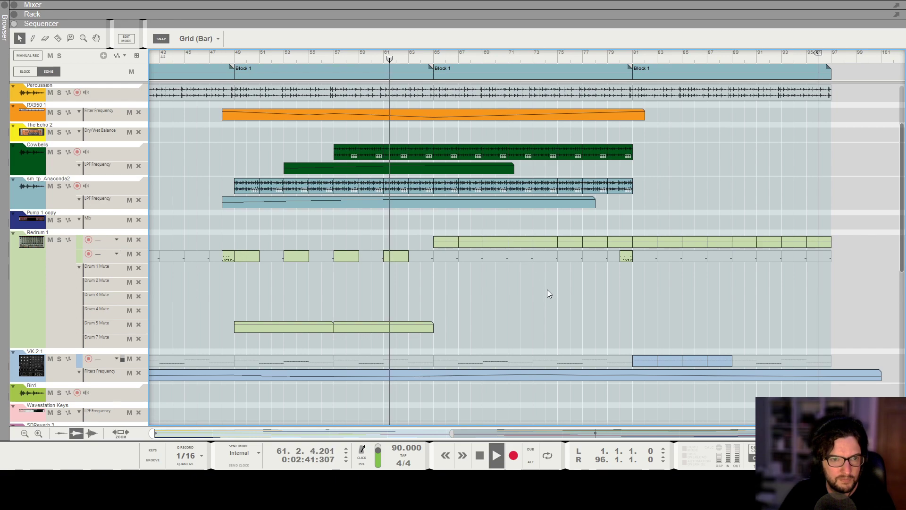
scroll(547, 289, "up", 4)
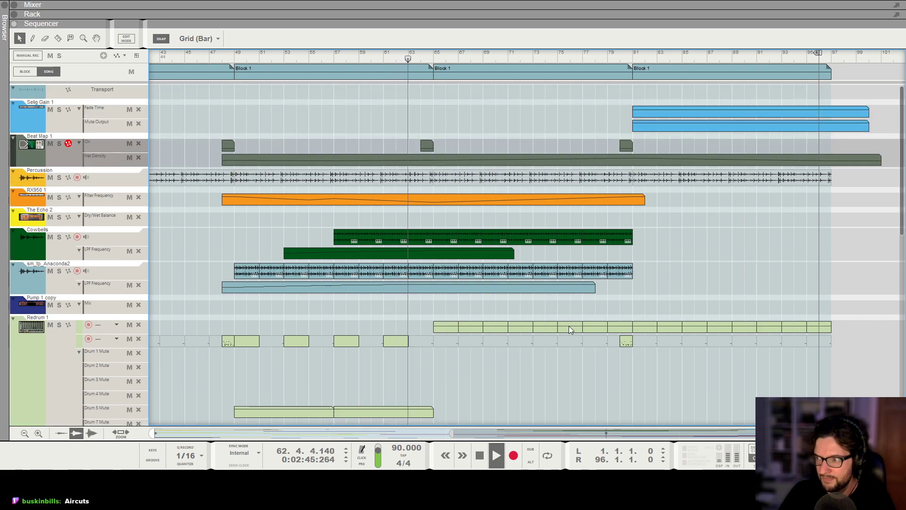
scroll(570, 309, "down", 1)
scroll(571, 311, "up", 1)
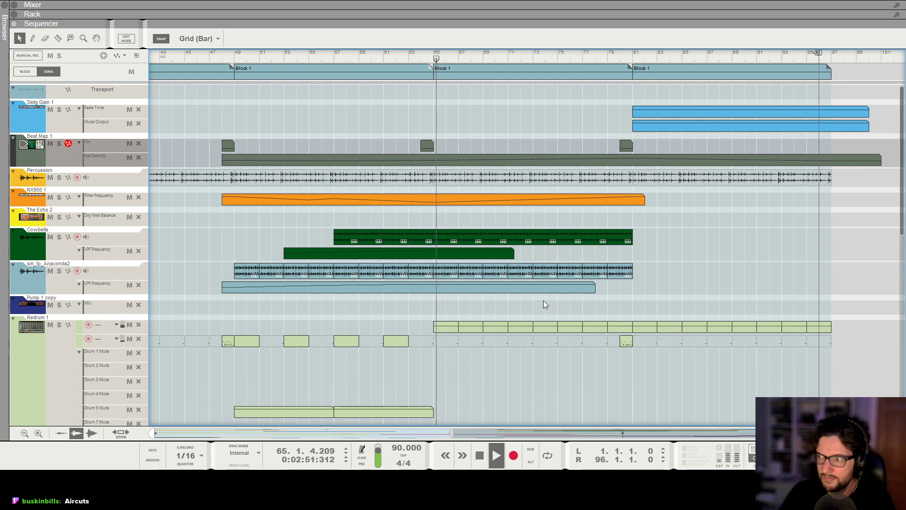
scroll(542, 300, "down", 6)
scroll(531, 231, "down", 6)
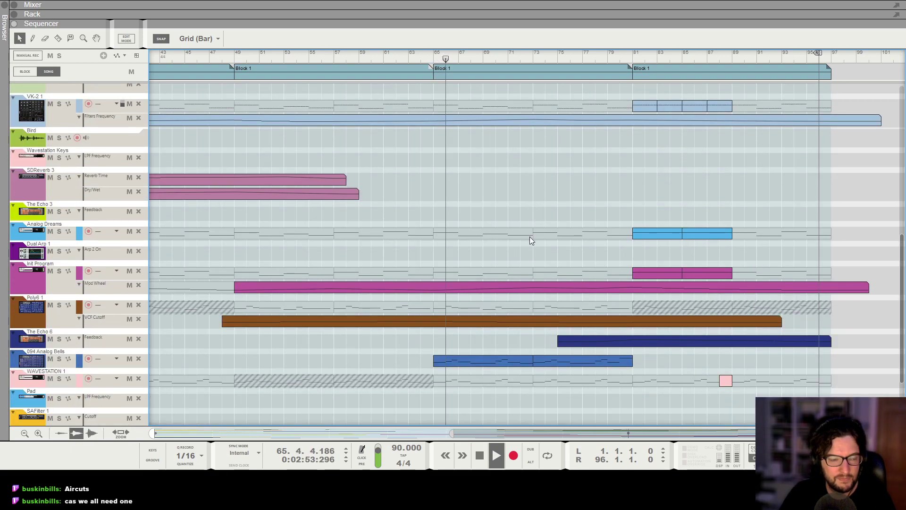
scroll(529, 245, "down", 1)
scroll(533, 260, "down", 2)
Check the Bells channel's level and EQ settings in the mixer while the song plays, and return to the arrangement
key("F5")
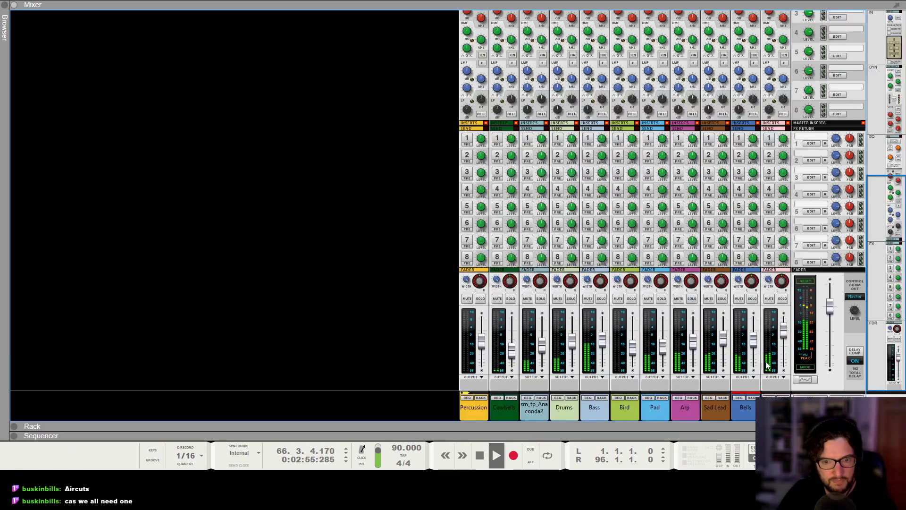
left_click(754, 348)
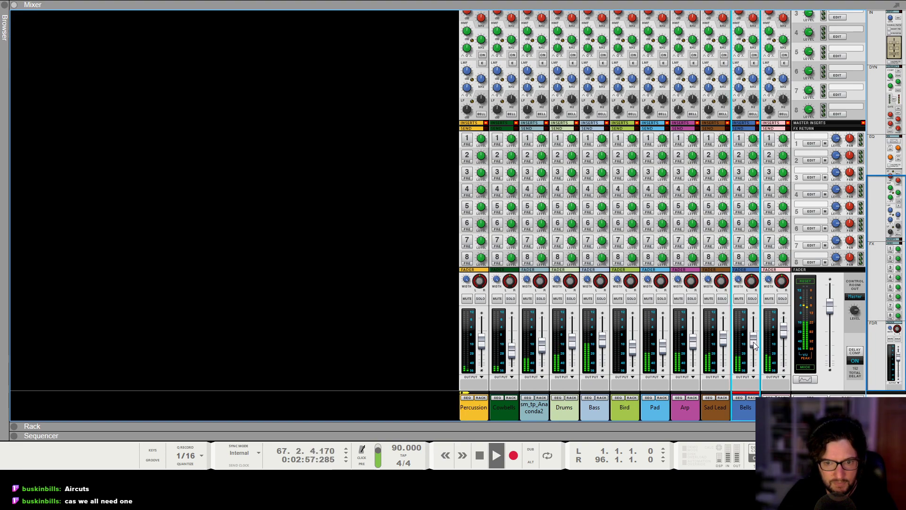
scroll(751, 264, "up", 5)
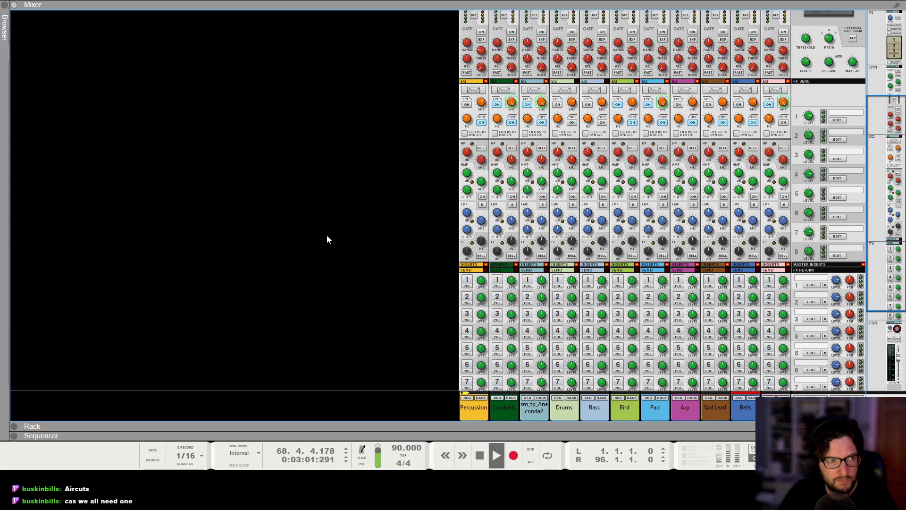
key("F7")
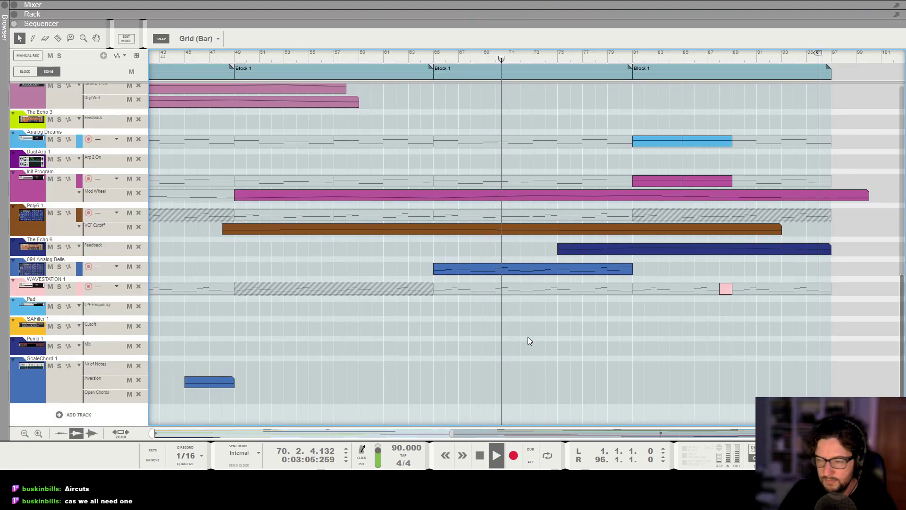
Examine the bass, synth, bells and effect automation lanes during playback from bar 71 to bar 79
scroll(527, 336, "up", 3)
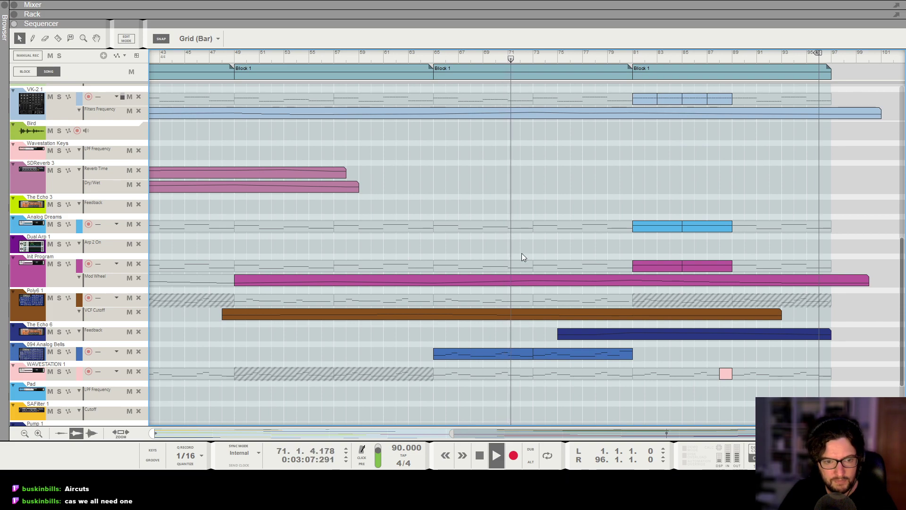
scroll(564, 261, "down", 2)
scroll(617, 268, "up", 4)
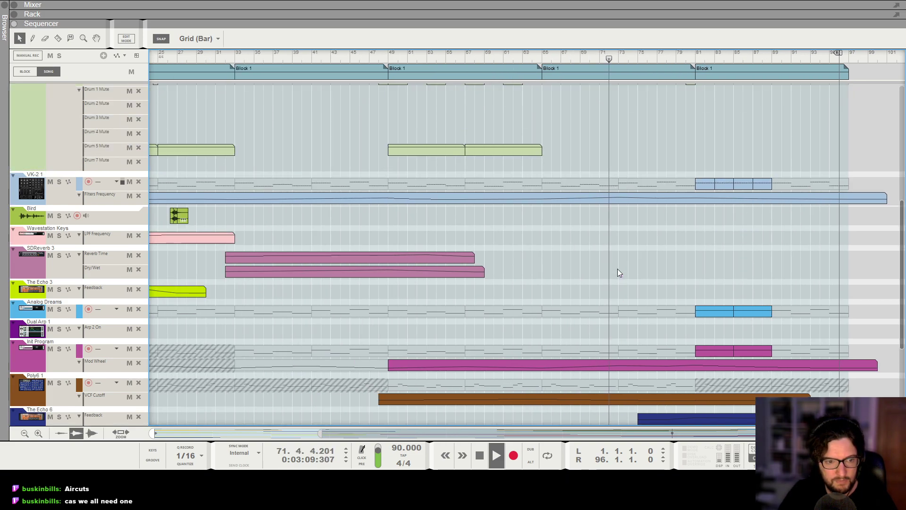
scroll(617, 272, "down", 3)
scroll(617, 272, "up", 3)
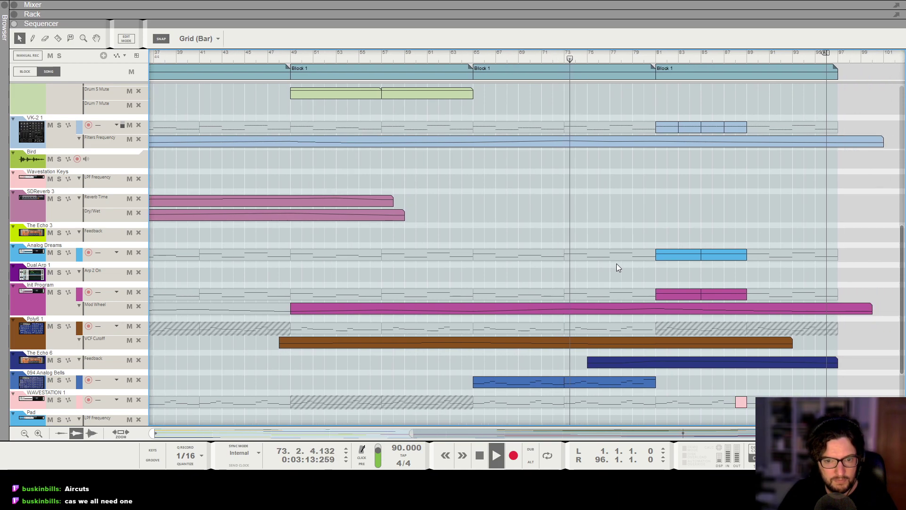
scroll(605, 269, "down", 1)
scroll(671, 273, "up", 2)
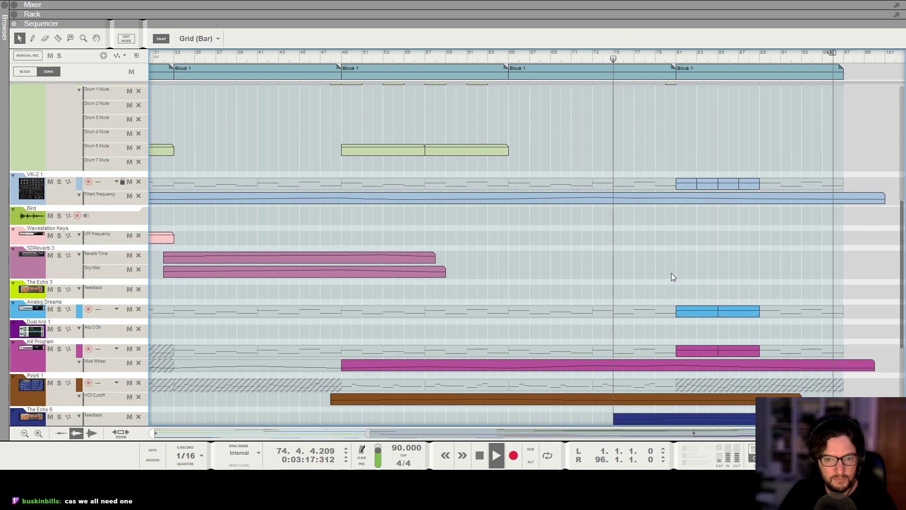
scroll(671, 272, "down", 1)
scroll(670, 271, "down", 2)
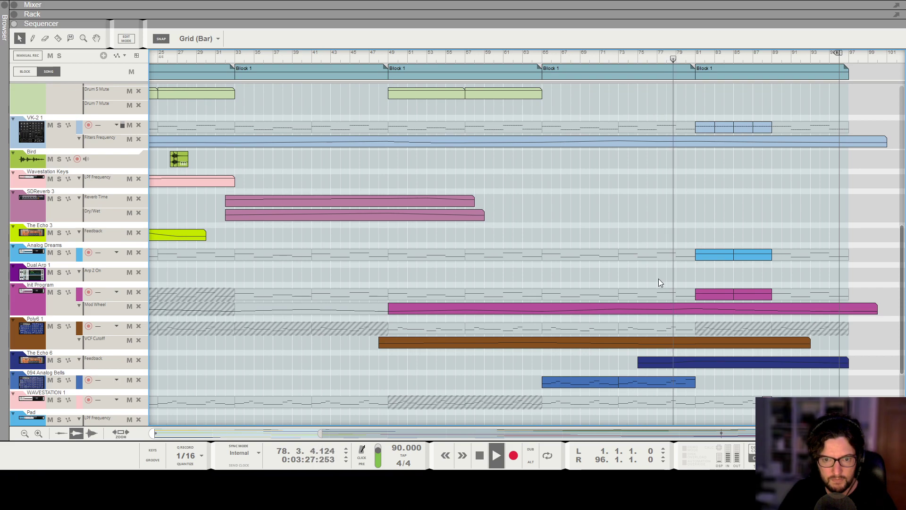
scroll(724, 294, "up", 2)
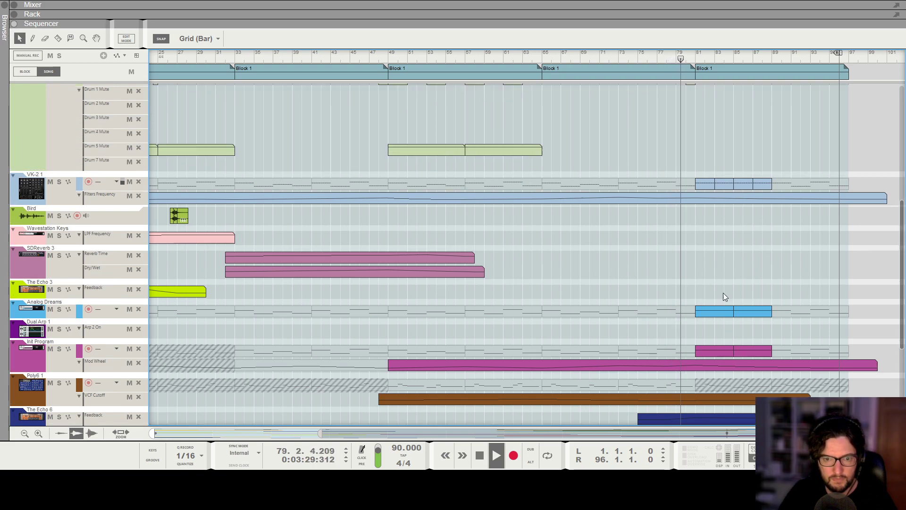
Examine the percussion, cowbell, Redrum and VK-2 clips around the transition into the last Block 1 section at bar 81
scroll(721, 290, "up", 5)
key("h")
key("h")
key("h")
key("h")
key("h")
key("h")
key("h")
key("h")
key("h")
key("h")
key("h")
key("h")
key("h")
key("h")
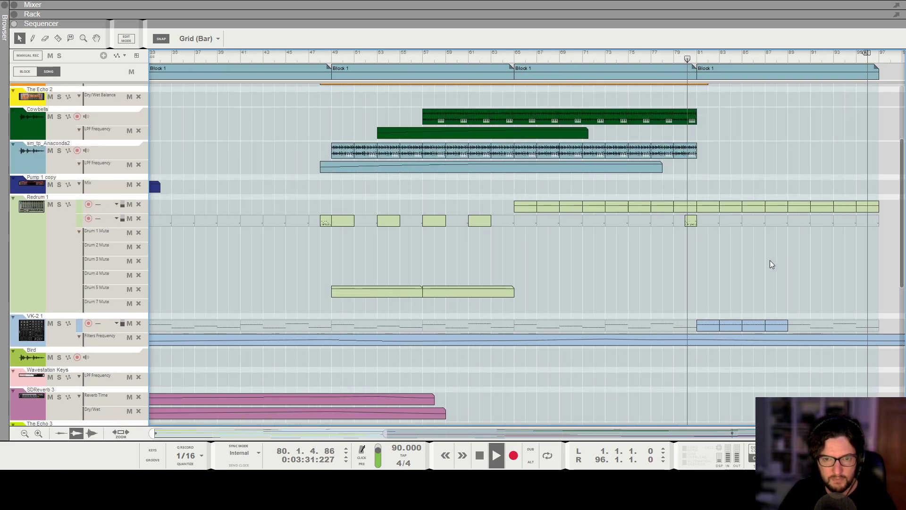
scroll(769, 261, "up", 3)
key("g")
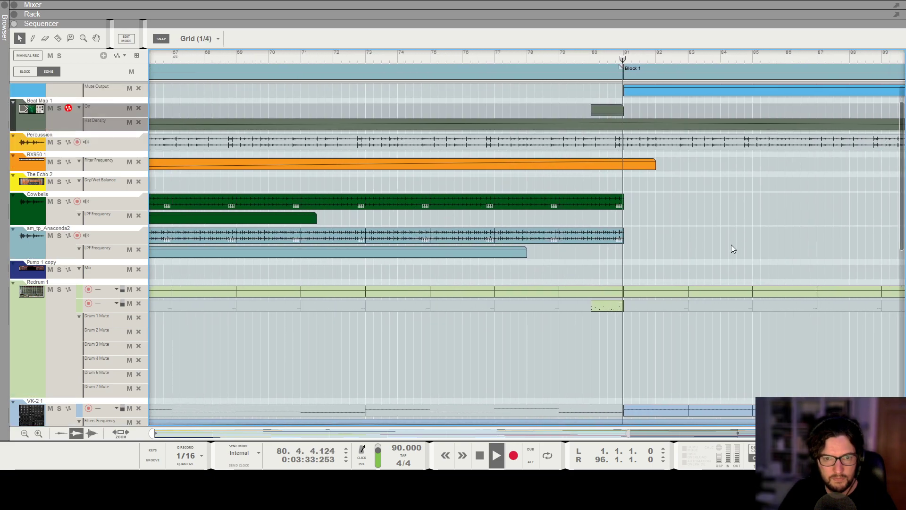
key("g")
key("g")
key("g")
key("g")
key("g")
key("g")
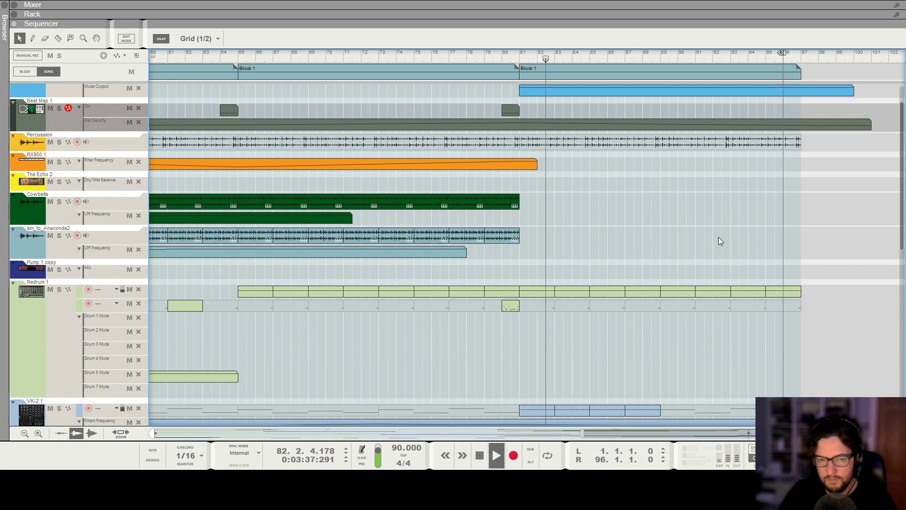
scroll(717, 238, "down", 2)
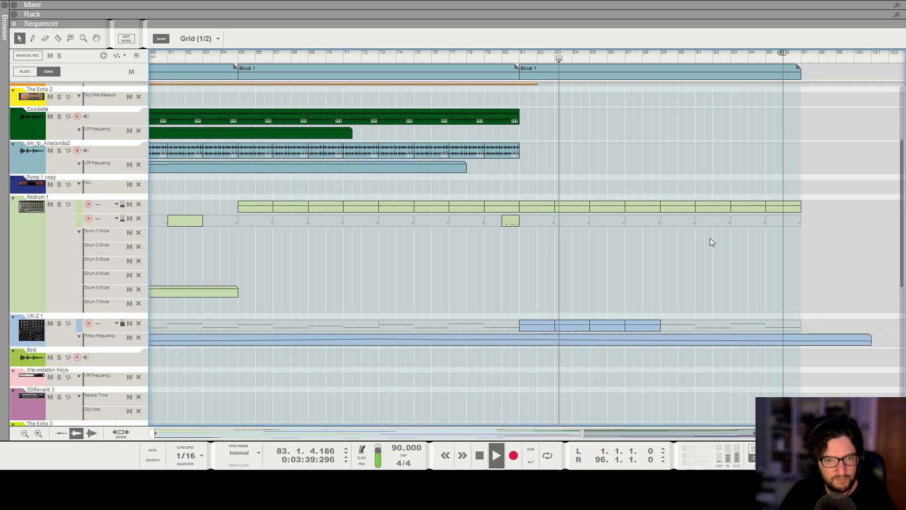
key("g")
key("g")
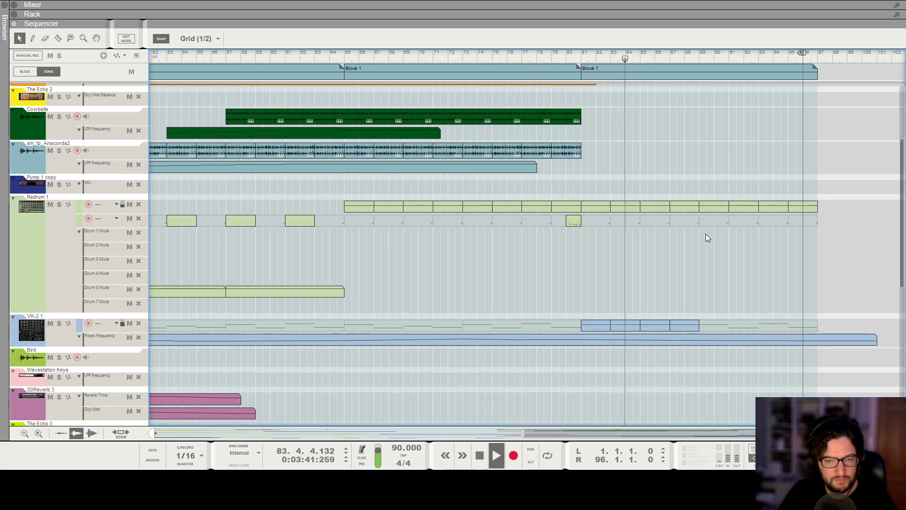
scroll(706, 234, "down", 1)
scroll(707, 237, "down", 1)
key("g")
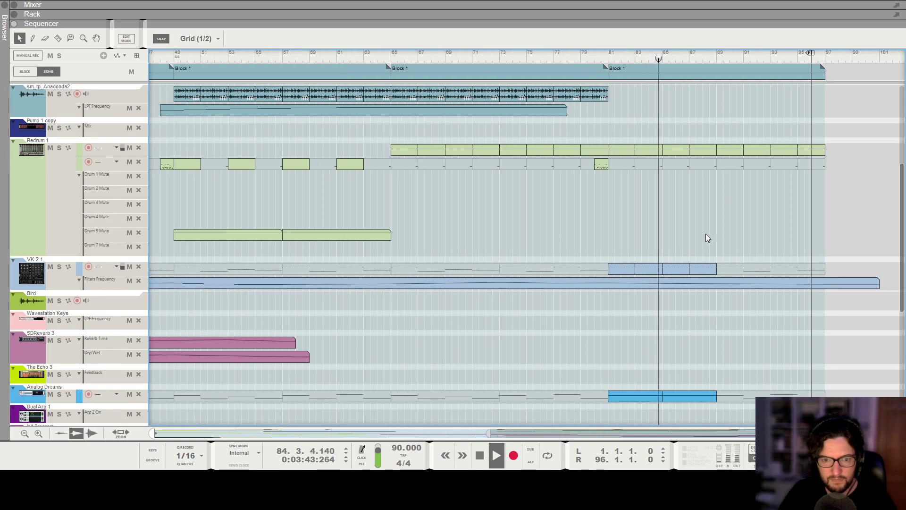
Examine the synth, bells and WAVESTATION clips of the ending section during playback from bar 84 to bar 94
scroll(706, 238, "down", 3)
scroll(705, 234, "down", 4)
key("h")
key("h")
key("h")
key("h")
key("h")
key("h")
key("h")
key("h")
key("h")
key("h")
key("h")
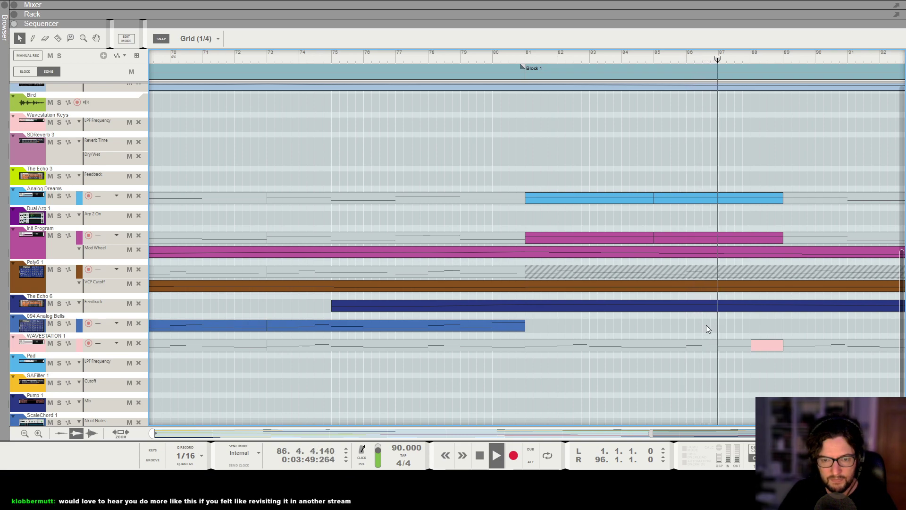
key("g")
key("g")
key("g")
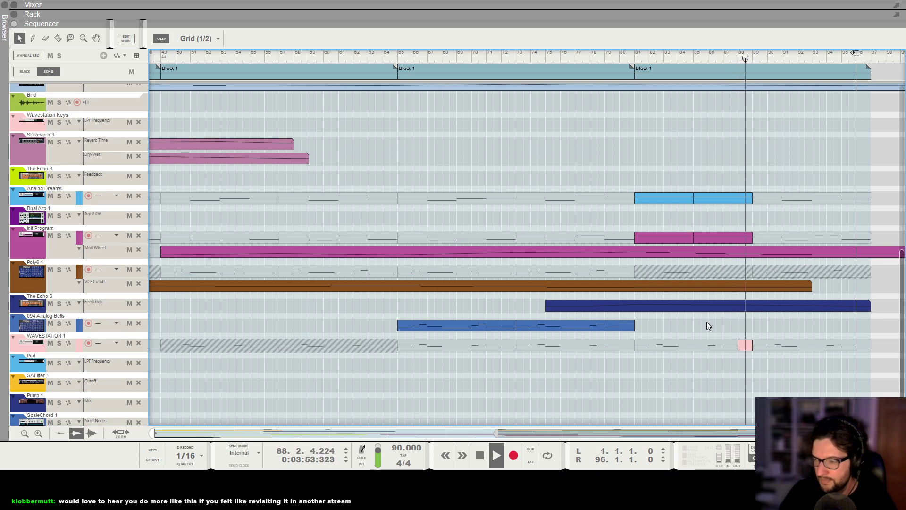
scroll(708, 321, "up", 1)
scroll(695, 243, "up", 2)
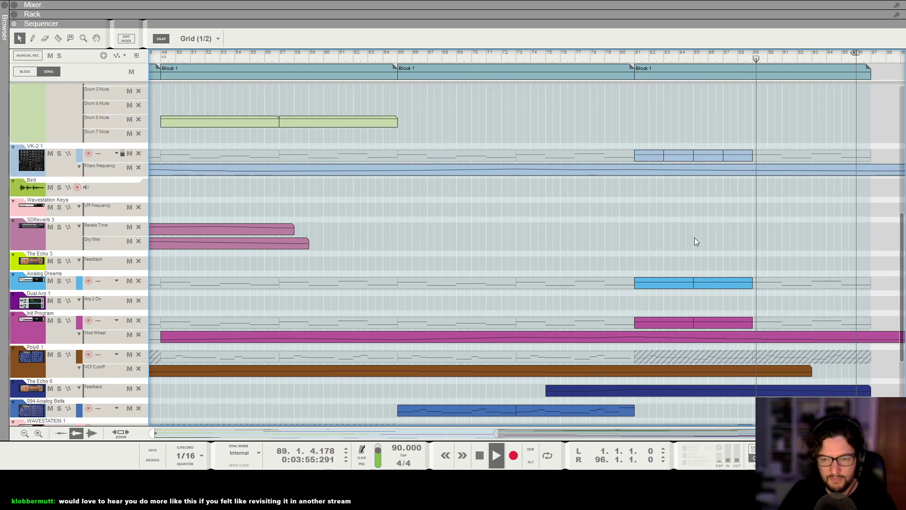
scroll(692, 224, "up", 1)
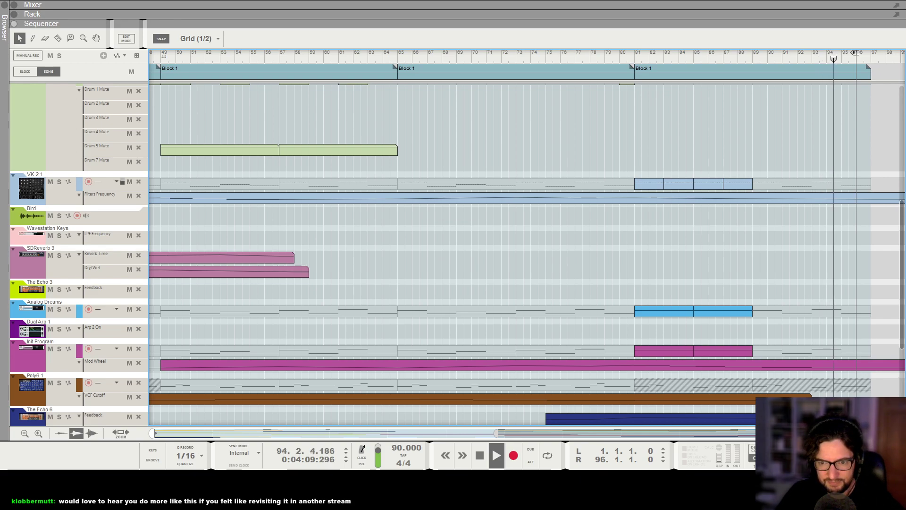
Move the right locator to the end of the last block at bar 97 and stop playback
left_click_drag(801, 52, 823, 52)
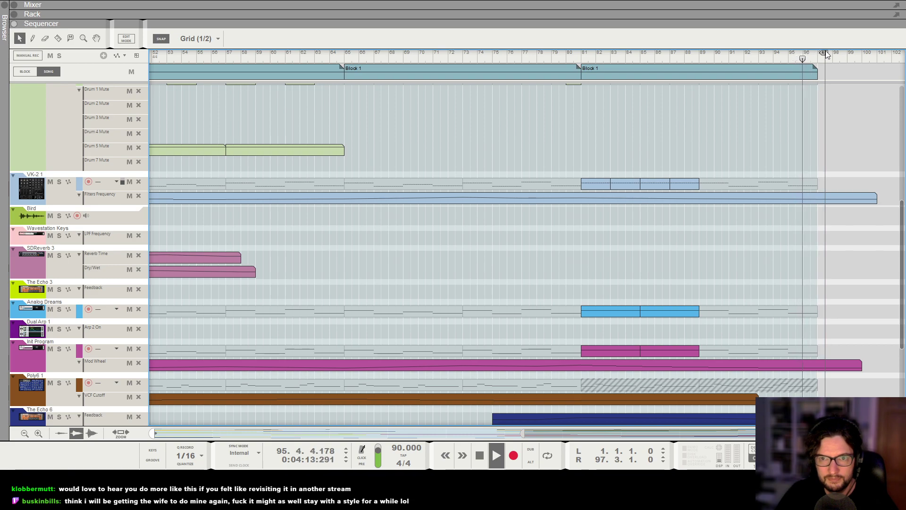
scroll(855, 101, "up", 3)
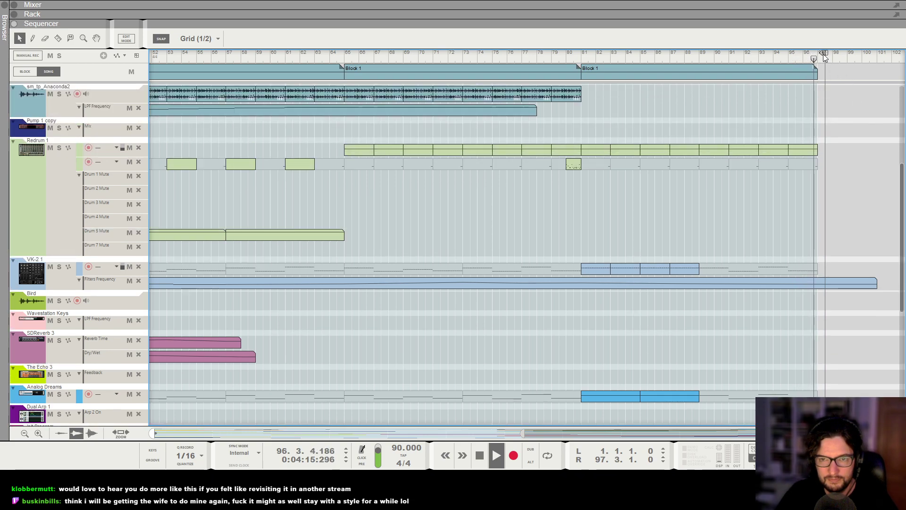
scroll(831, 75, "up", 4)
key("space")
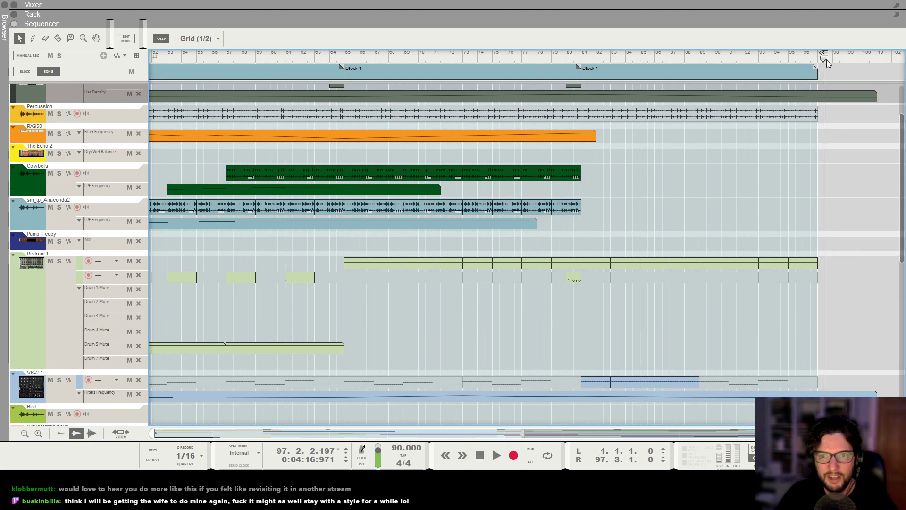
left_click_drag(823, 55, 822, 56)
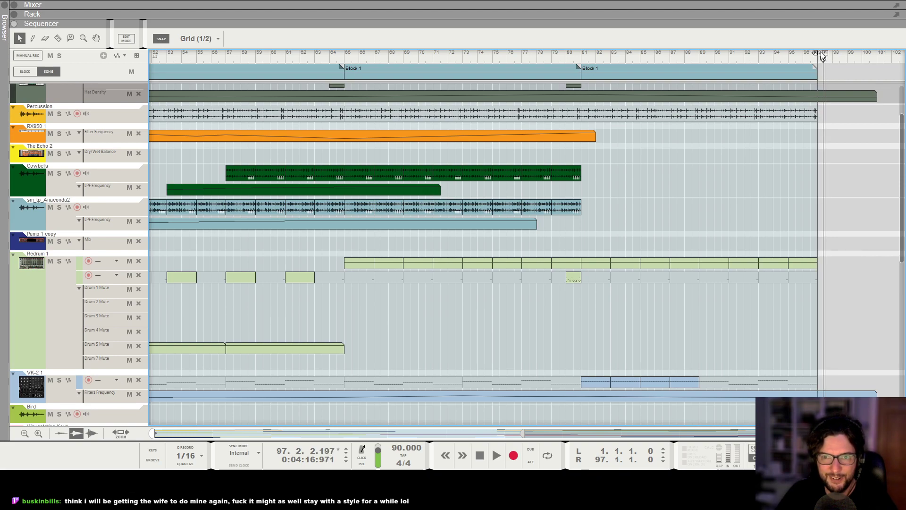
Set the Selig Gain 1 Fade Time automation point at bar 81 to 45 s
scroll(772, 121, "up", 3)
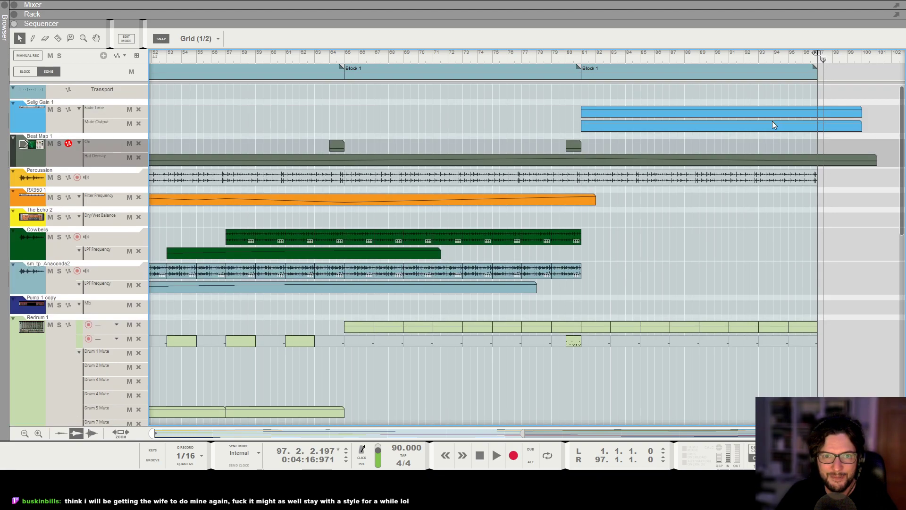
left_click(708, 111)
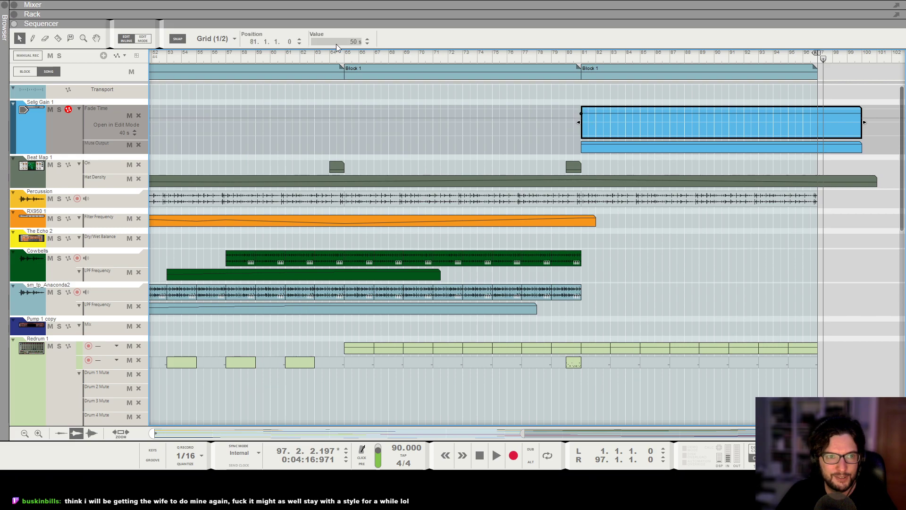
type("45")
key("Return")
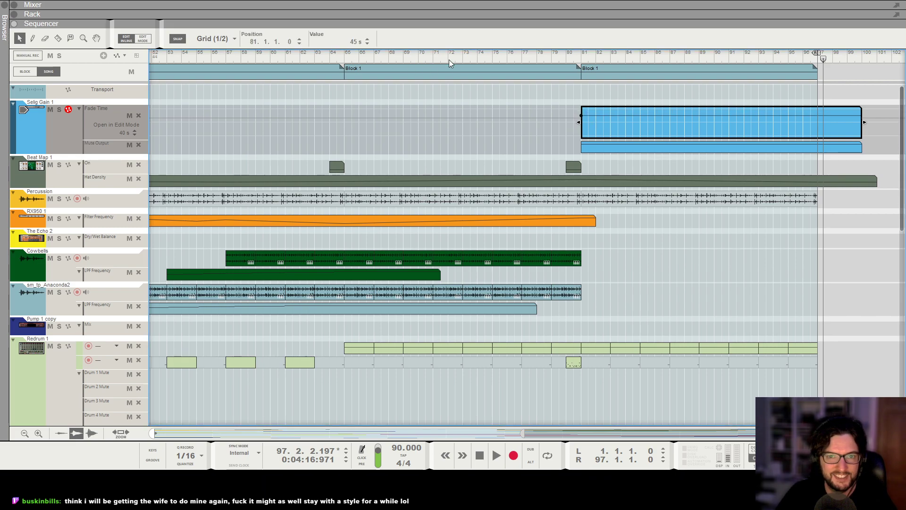
Return the playhead to the song's start and examine every track's clips and automation across the full arrangement
key("shift+Return")
scroll(449, 60, "down", 7)
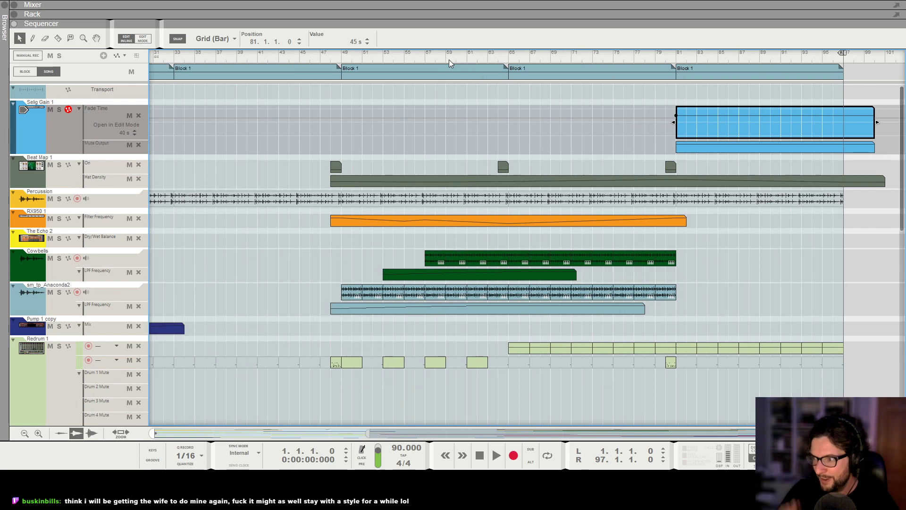
scroll(449, 59, "down", 5)
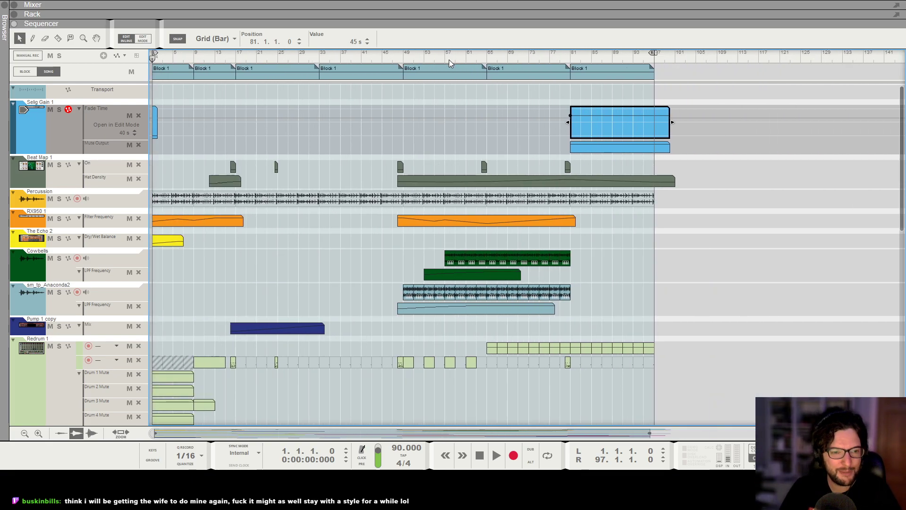
scroll(383, 298, "down", 9)
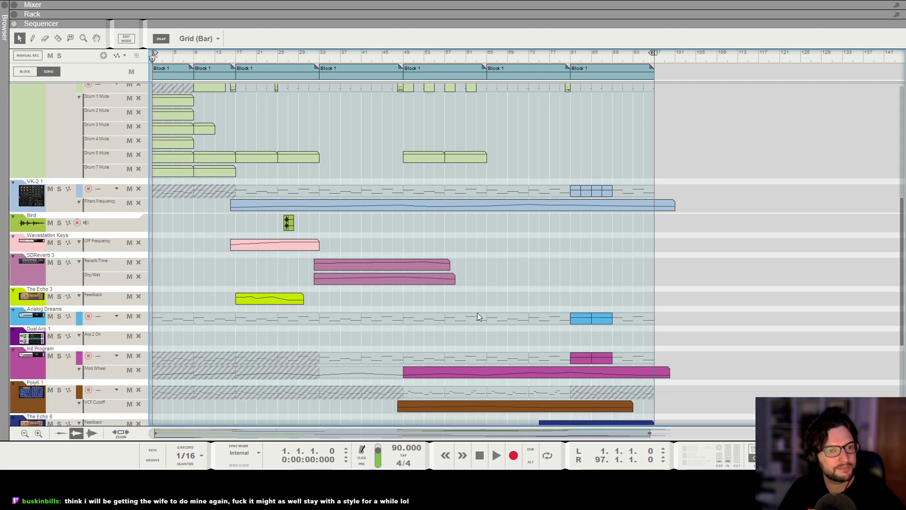
scroll(478, 310, "down", 3)
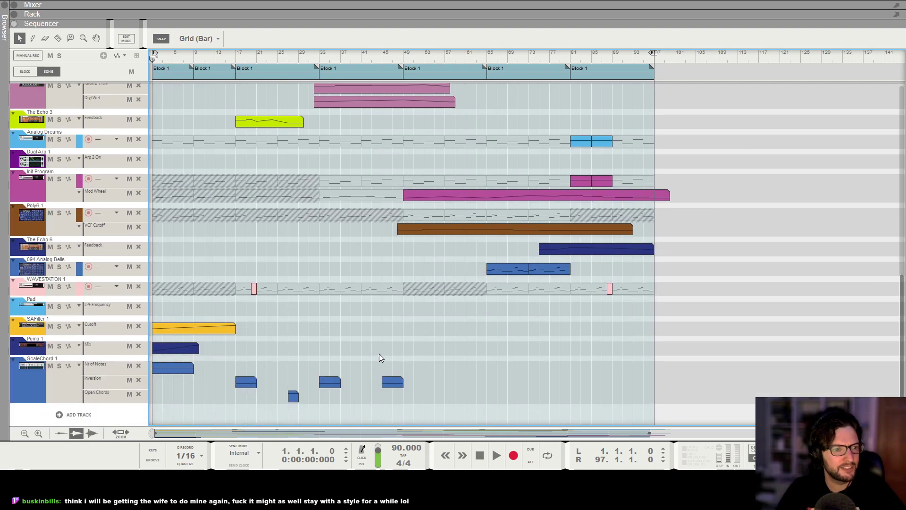
scroll(421, 355, "up", 8)
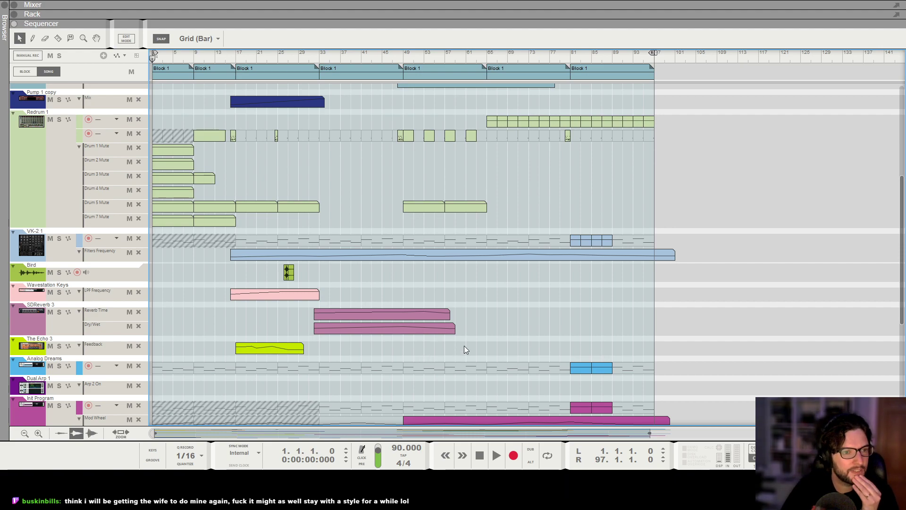
scroll(681, 276, "down", 3)
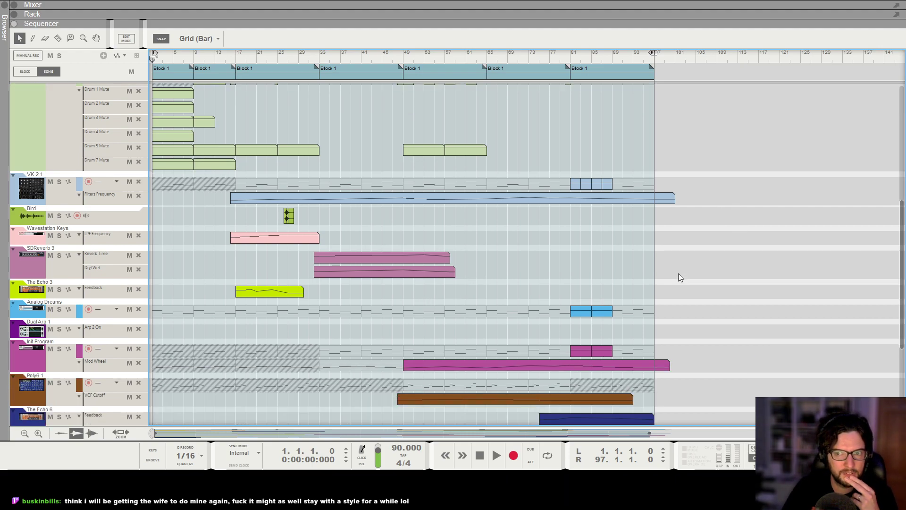
scroll(681, 277, "down", 9)
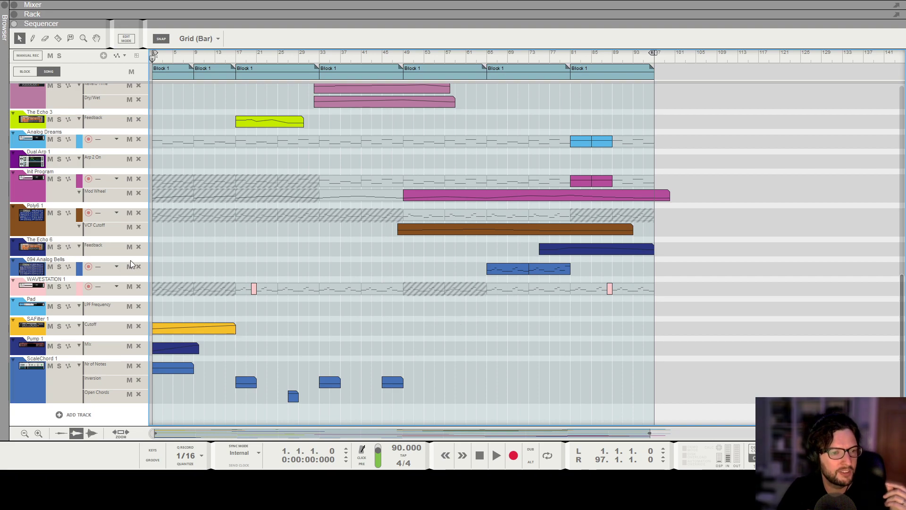
Select the 094 Analog Bells track and examine the arrangement around bar 63, close up and at full song length
left_click(131, 264)
left_click_drag(474, 60, 477, 60)
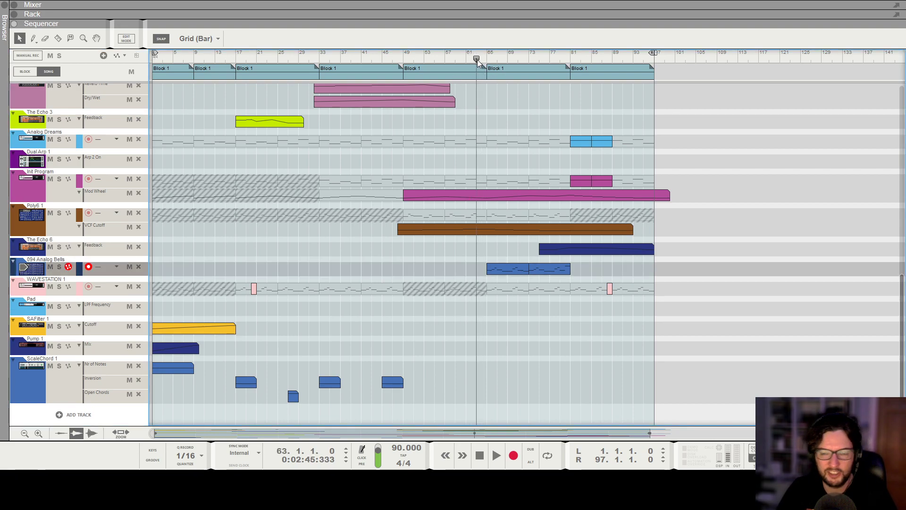
scroll(477, 60, "up", 8)
scroll(628, 239, "down", 5)
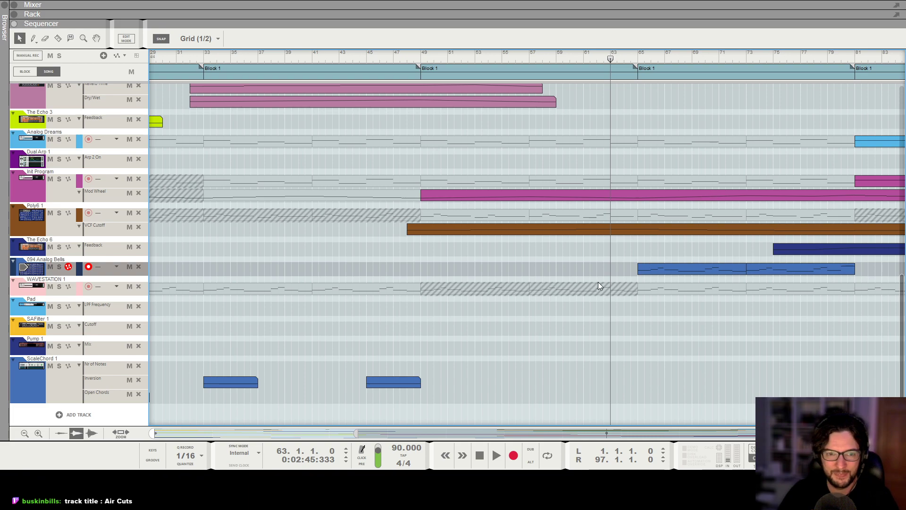
key("g")
key("g")
key("g")
key("g")
key("g")
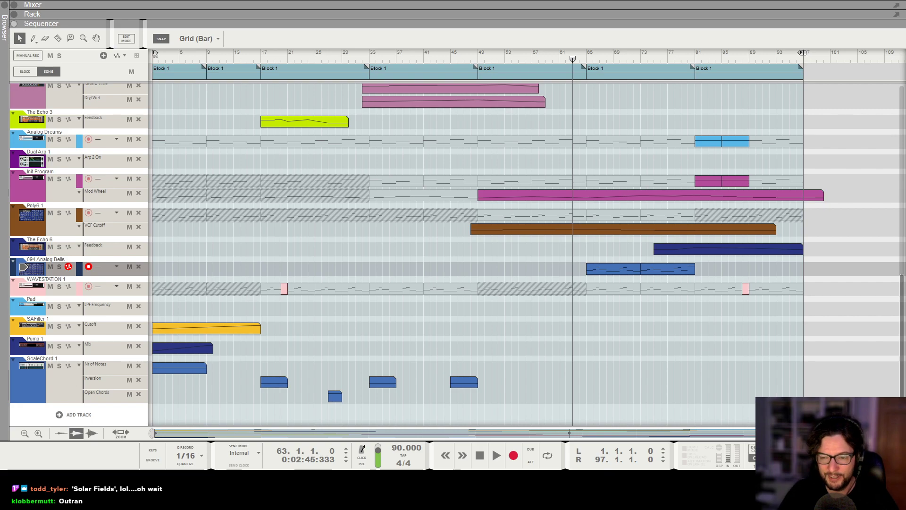
left_click(671, 299)
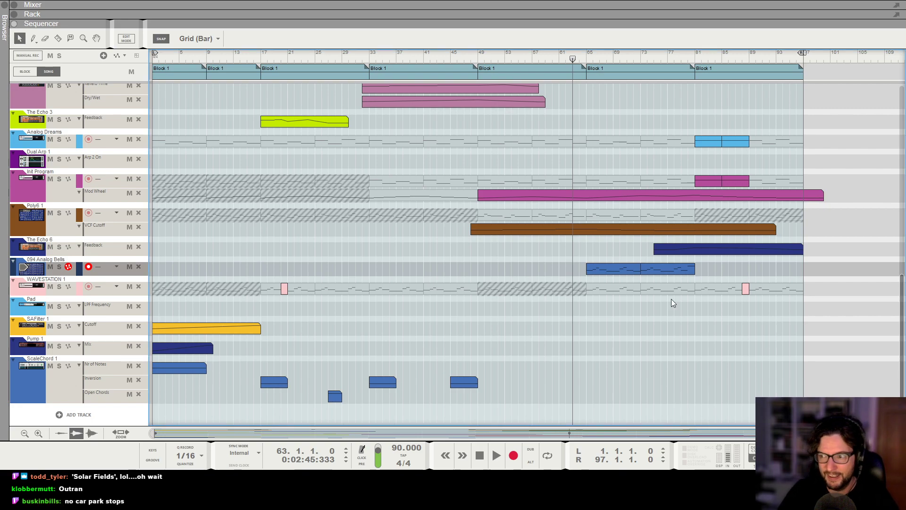
Play the song from its start and examine the drum mute, bass and synth clips
key("KP_0")
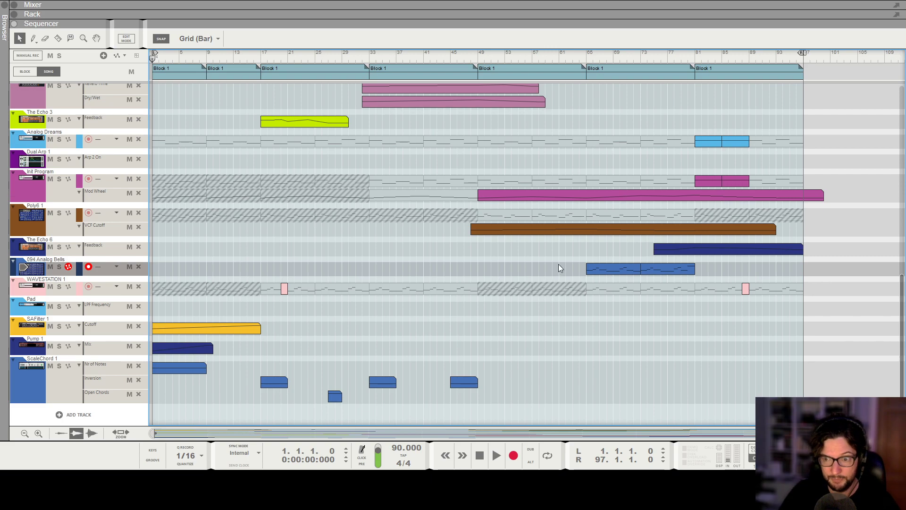
key("space")
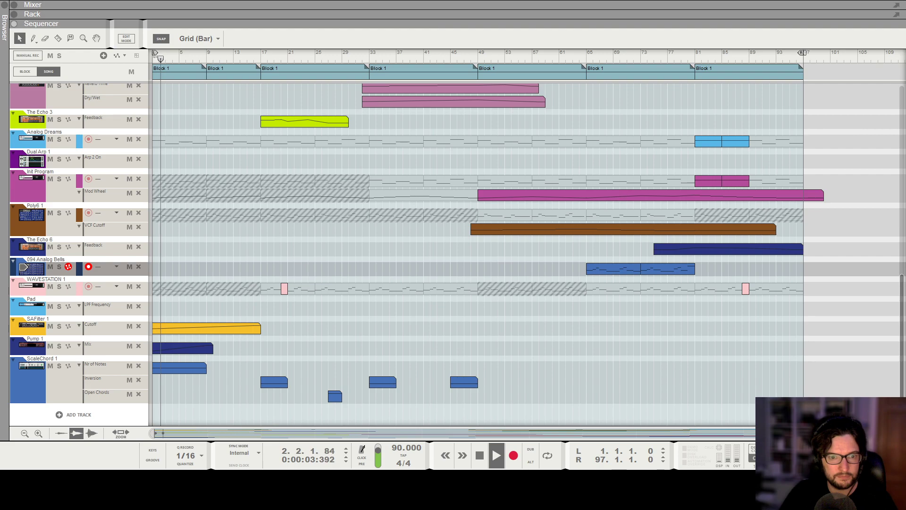
scroll(623, 249, "up", 3)
scroll(620, 253, "up", 2)
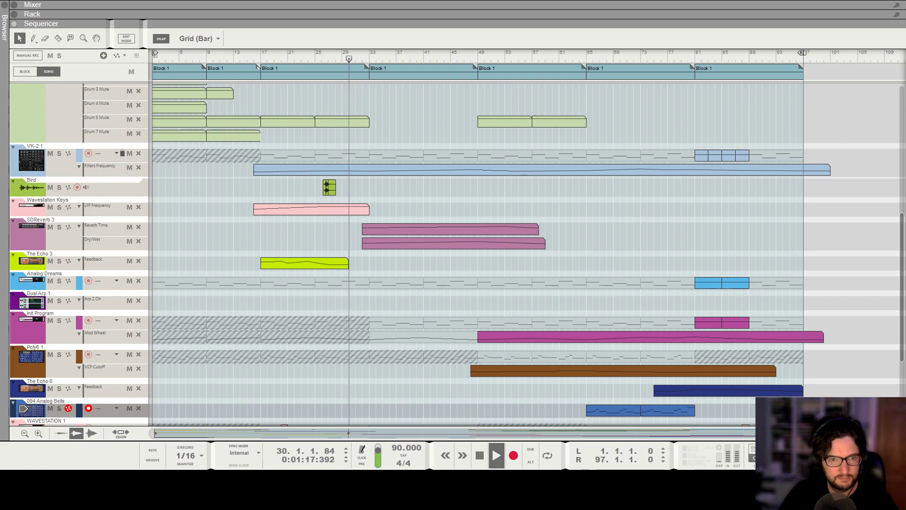
Show the mixer and rack during playback and examine the channel faders, synths and effect devices
key("F5")
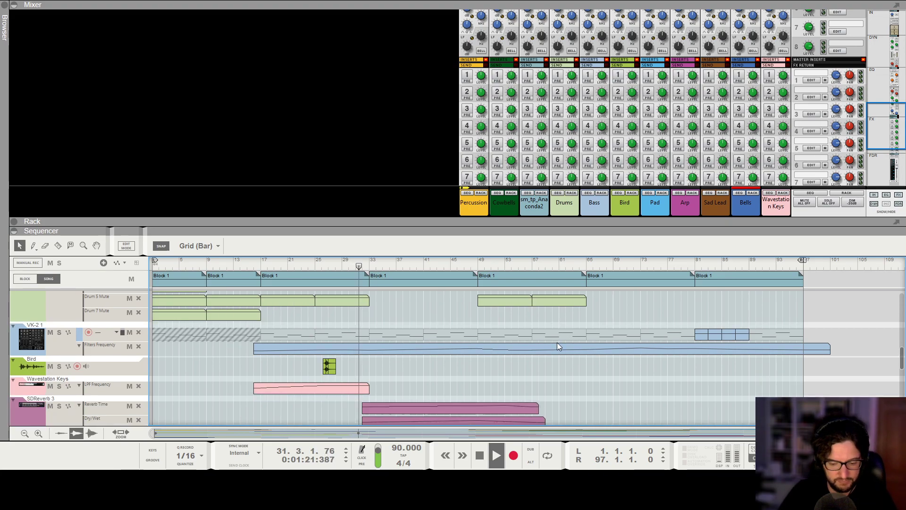
key("F6")
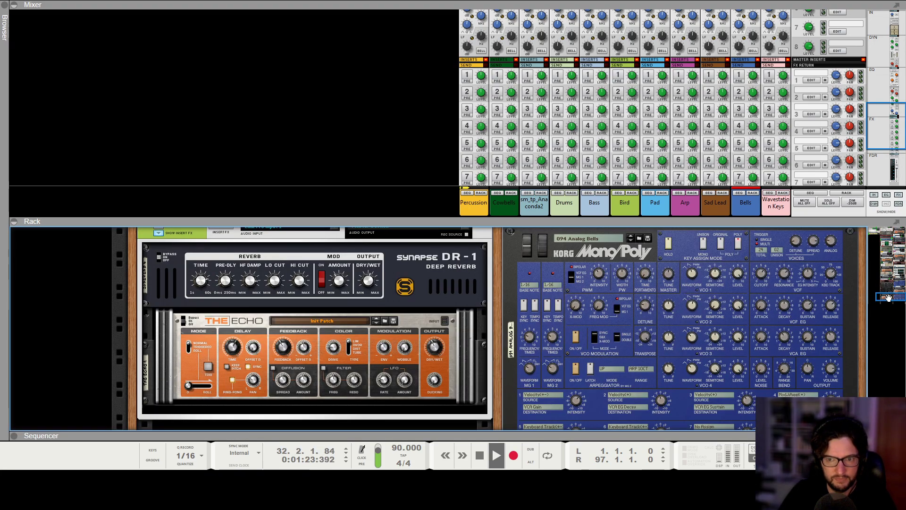
left_click_drag(868, 302, 649, 320)
scroll(514, 316, "down", 1)
scroll(514, 315, "right", 3)
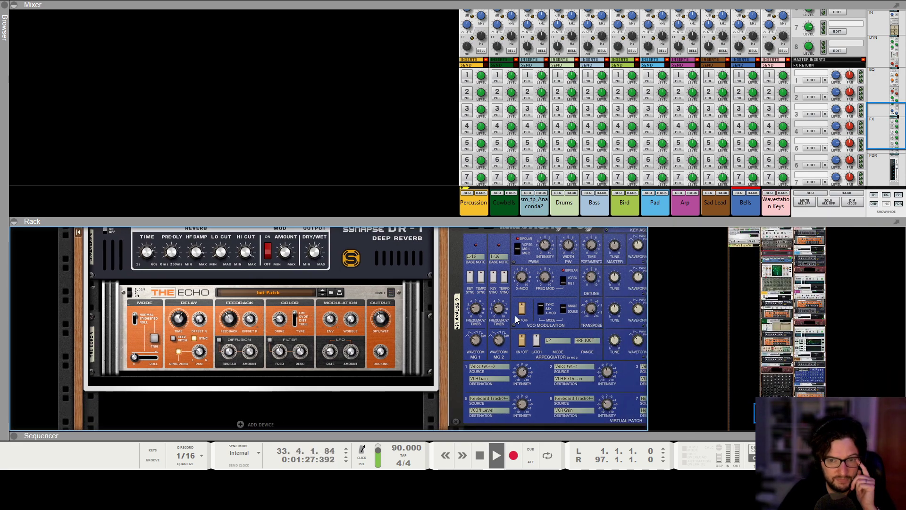
scroll(515, 316, "up", 8)
scroll(518, 323, "up", 2)
scroll(564, 170, "down", 3)
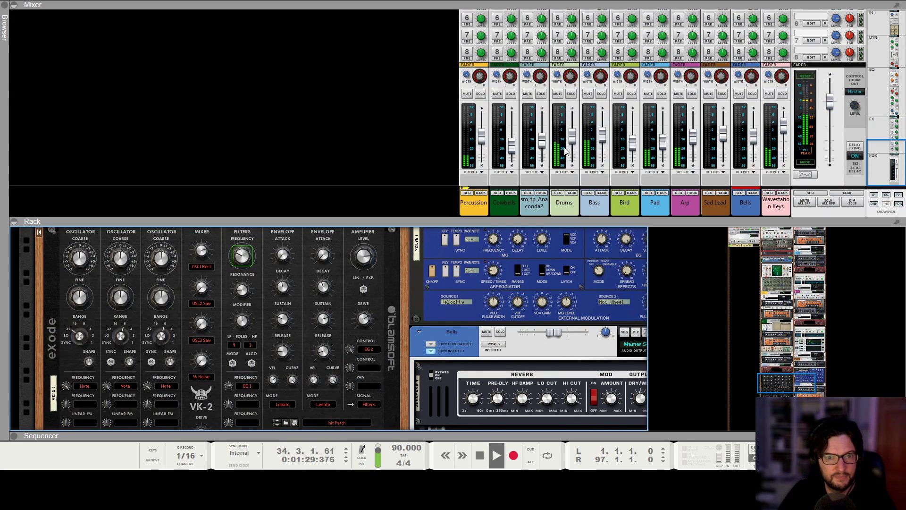
scroll(560, 368, "up", 2)
scroll(561, 351, "up", 5)
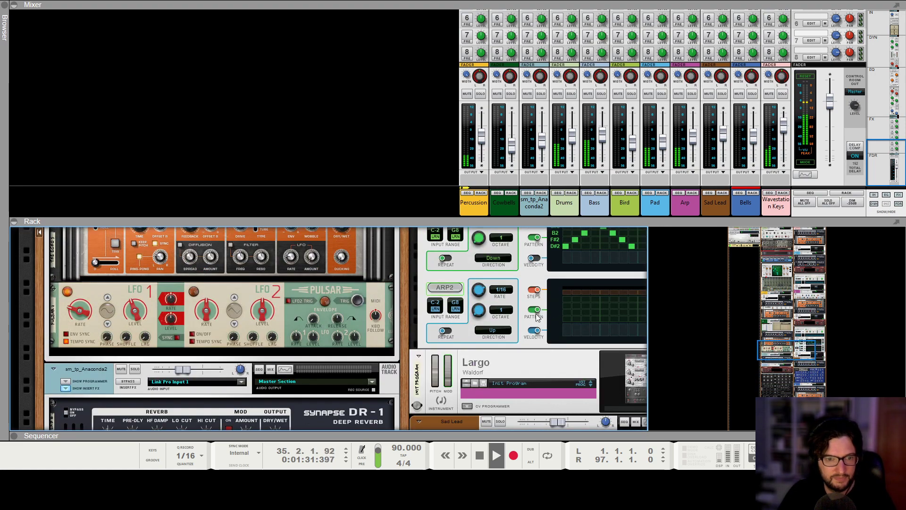
Rename the sm_tp_Anaconda2 mixer channel as Extra Percussion
scroll(533, 324, "right", 3)
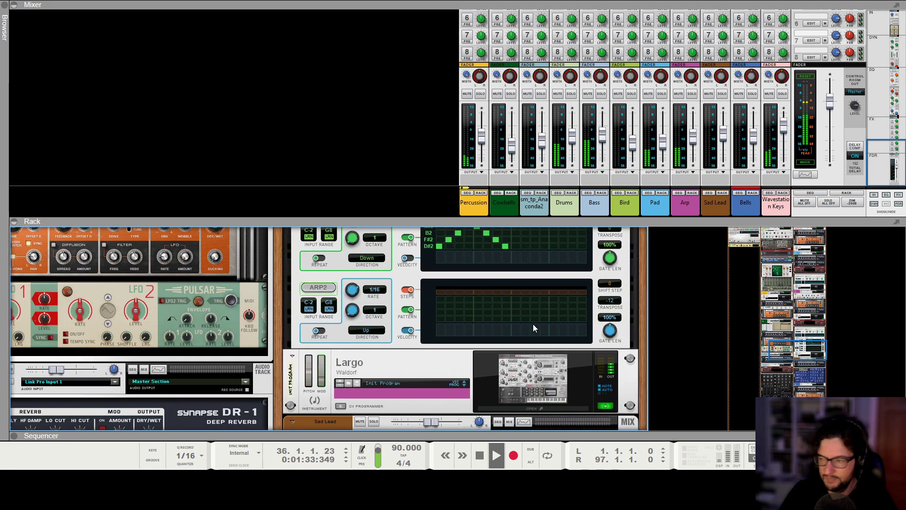
left_click(542, 205)
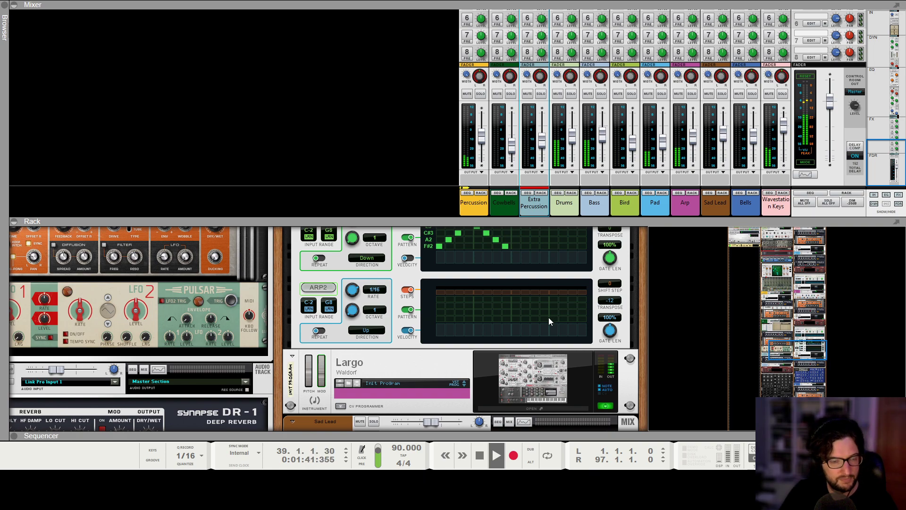
Look through the rack's reverb, echo, Cassette and Pump effect devices while the song plays
scroll(549, 330, "up", 10)
scroll(539, 355, "up", 6)
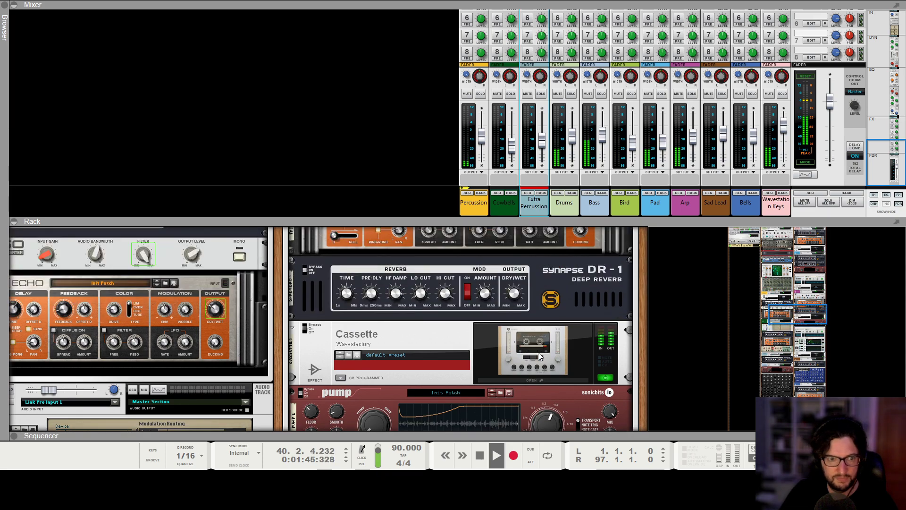
scroll(541, 353, "up", 2)
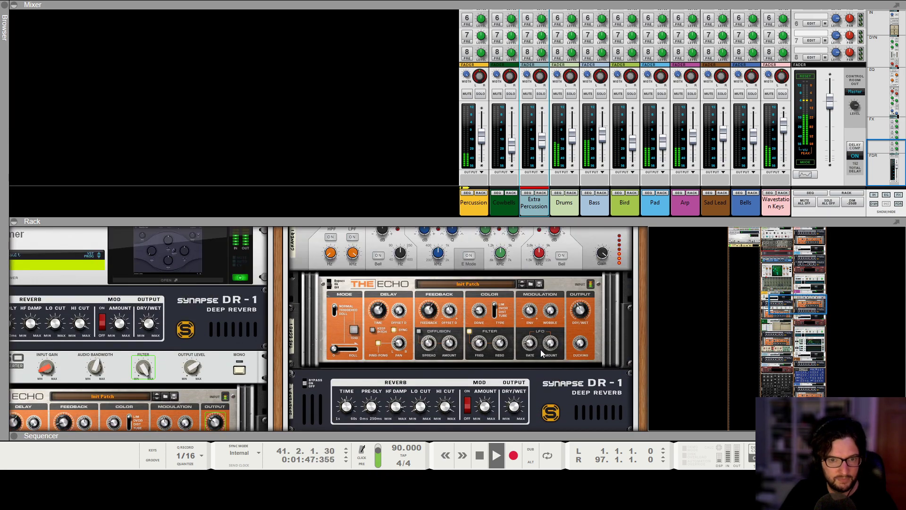
scroll(541, 352, "down", 6)
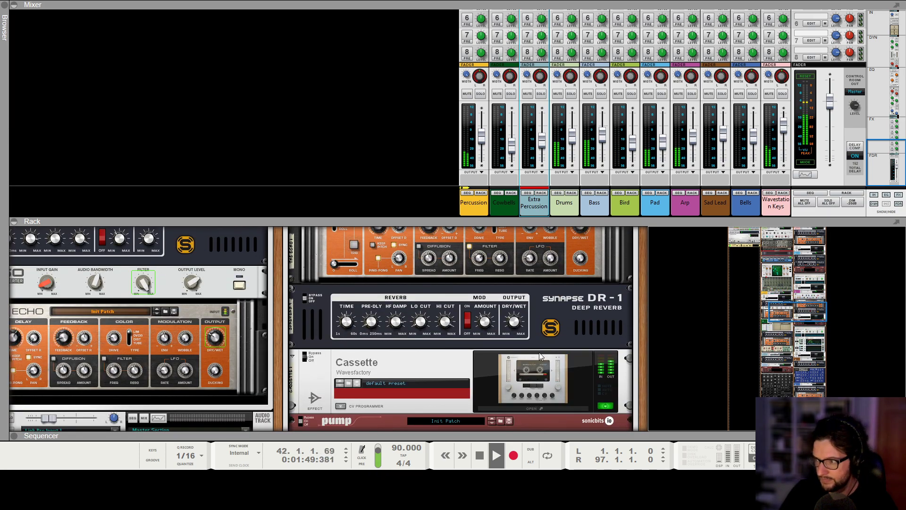
Follow playback in the sequencer with the mixer visible, checking the channel levels and clips from bar 42 to bar 82
key("F7")
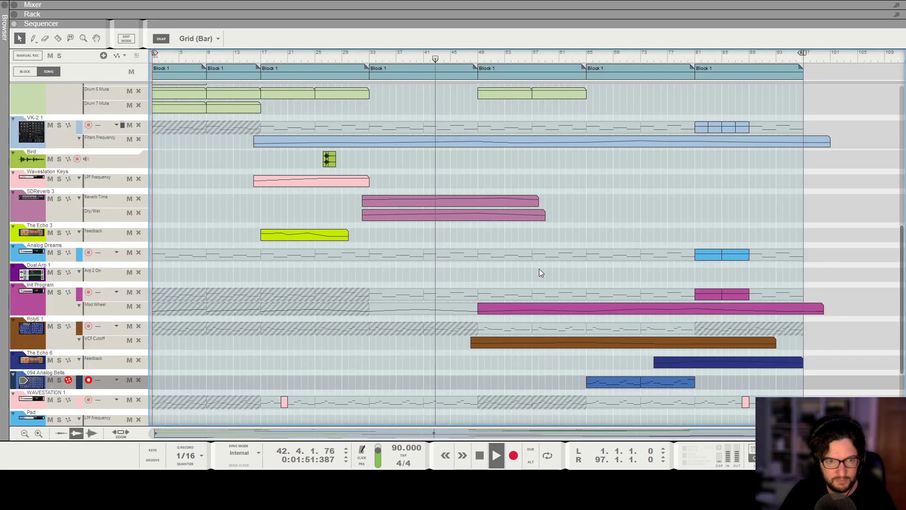
scroll(547, 278, "up", 3)
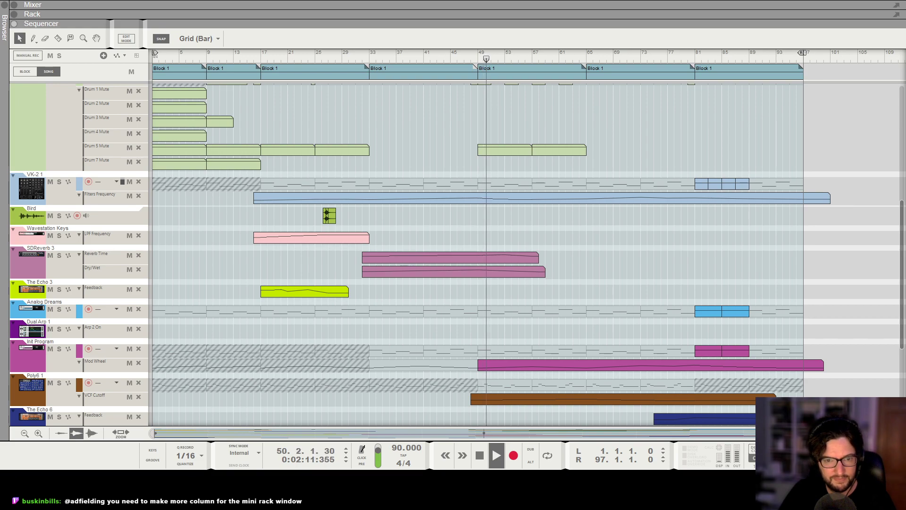
key("F5")
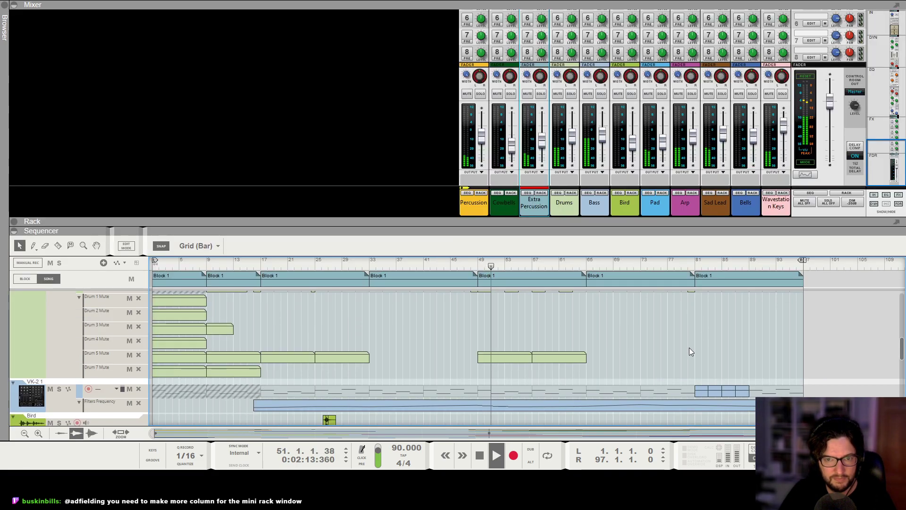
scroll(657, 337, "down", 3)
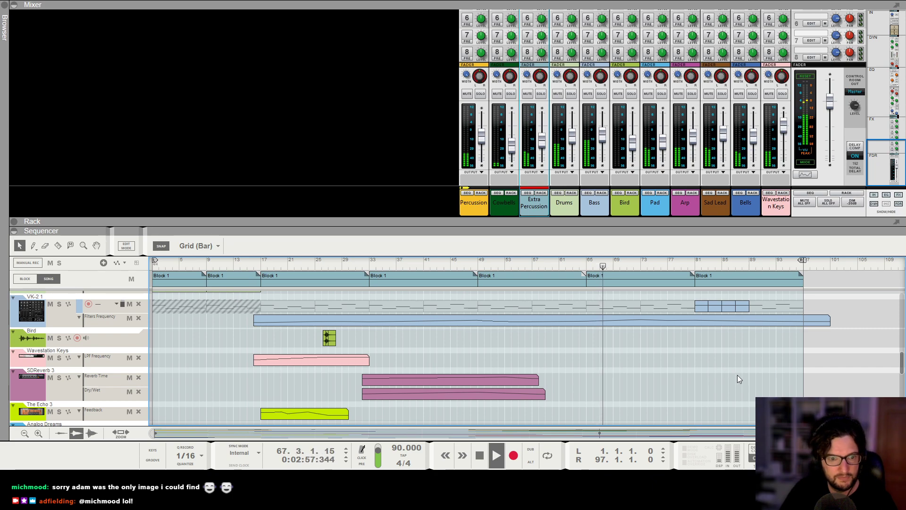
scroll(737, 374, "down", 10)
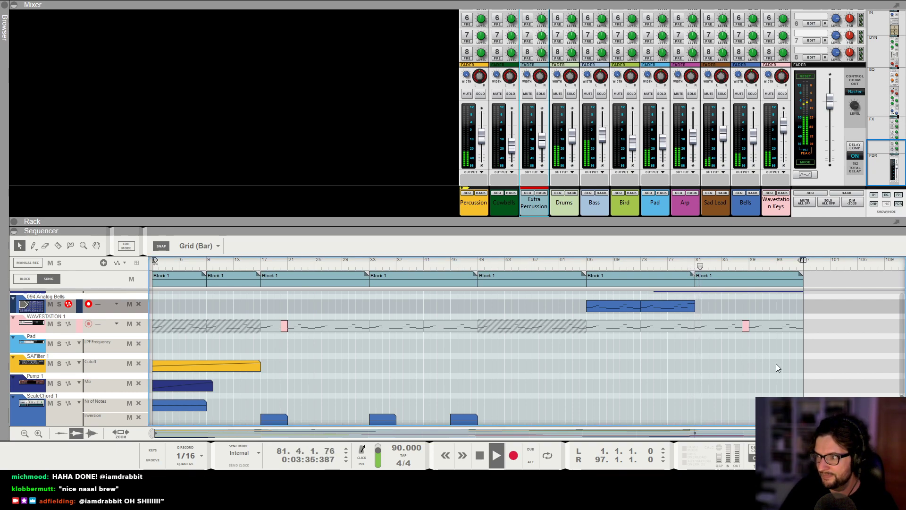
scroll(776, 364, "down", 2)
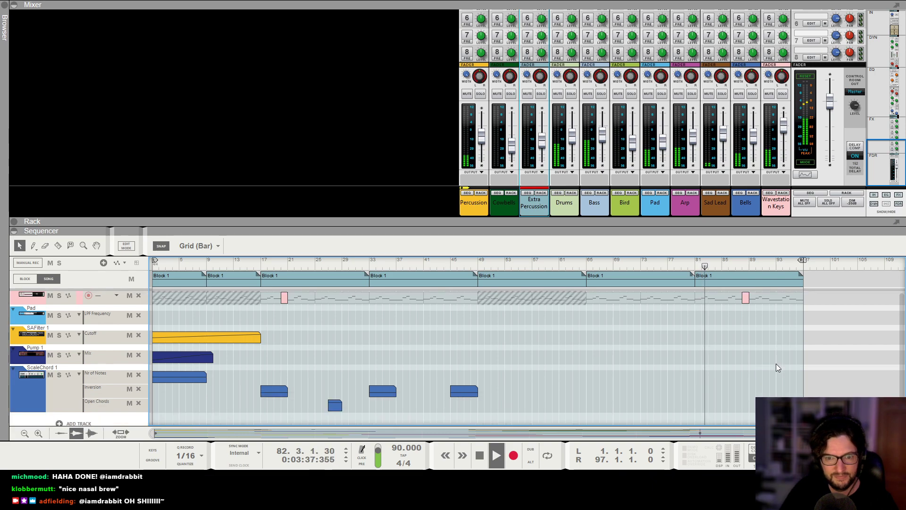
Extend the Poly6 1 VCF Cutoff clip to bar 99 and The Echo 6 Feedback clip to 23 bars long
scroll(760, 372, "up", 6)
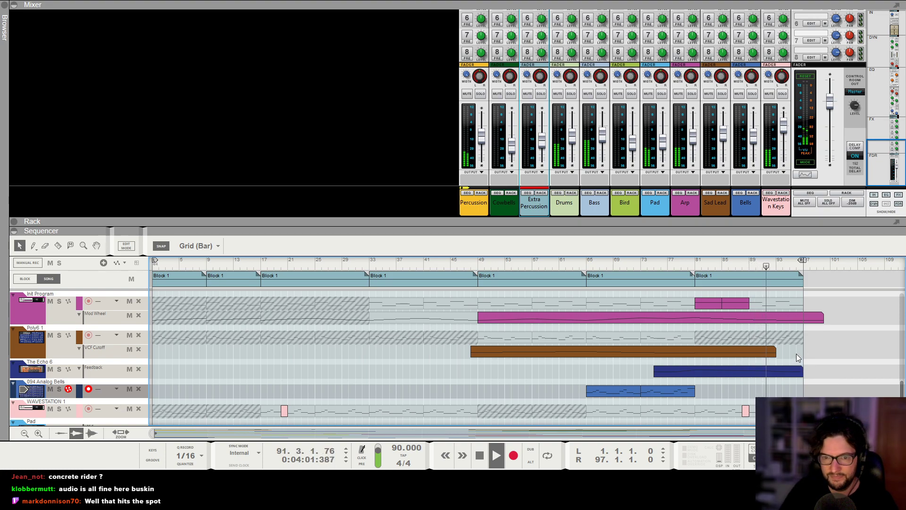
left_click(774, 351)
left_click_drag(778, 351, 810, 372)
left_click(804, 372)
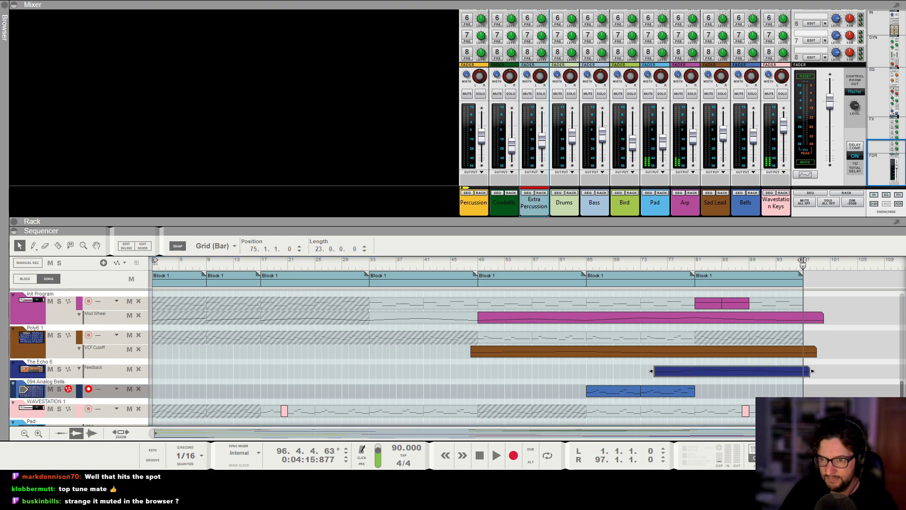
left_click(599, 358)
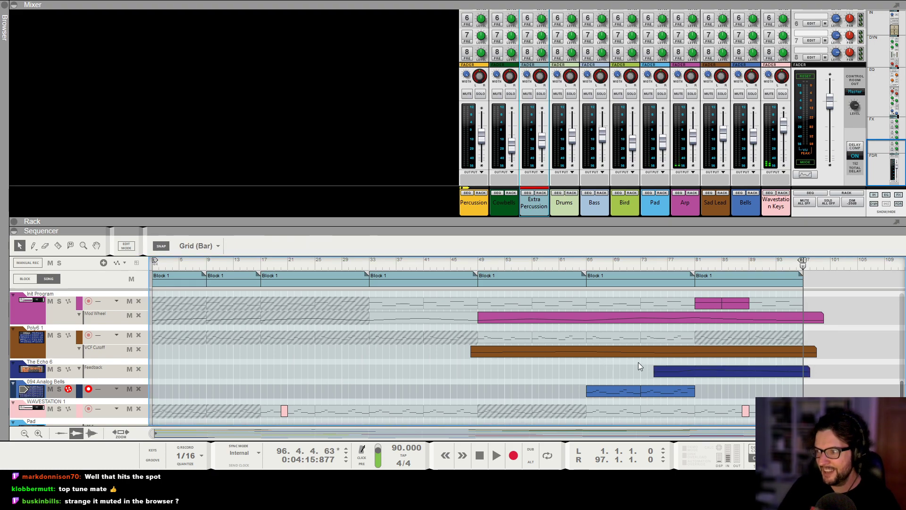